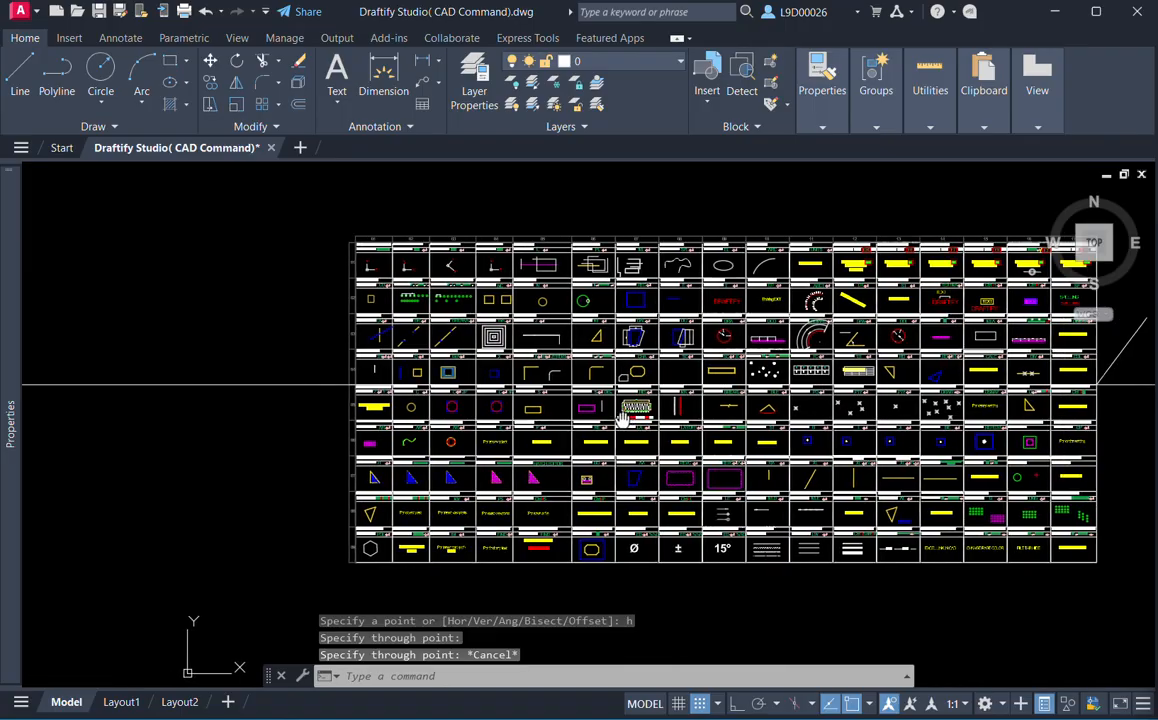
Examine the Zoom Full Display entry in row 05 and the overall extent of the command chart.
middle_drag(484, 453, 465, 458)
mouse_move(409, 388)
middle_down()
mouse_move(414, 429)
mouse_move(431, 427)
middle_up()
scroll(431, 427, up, 2)
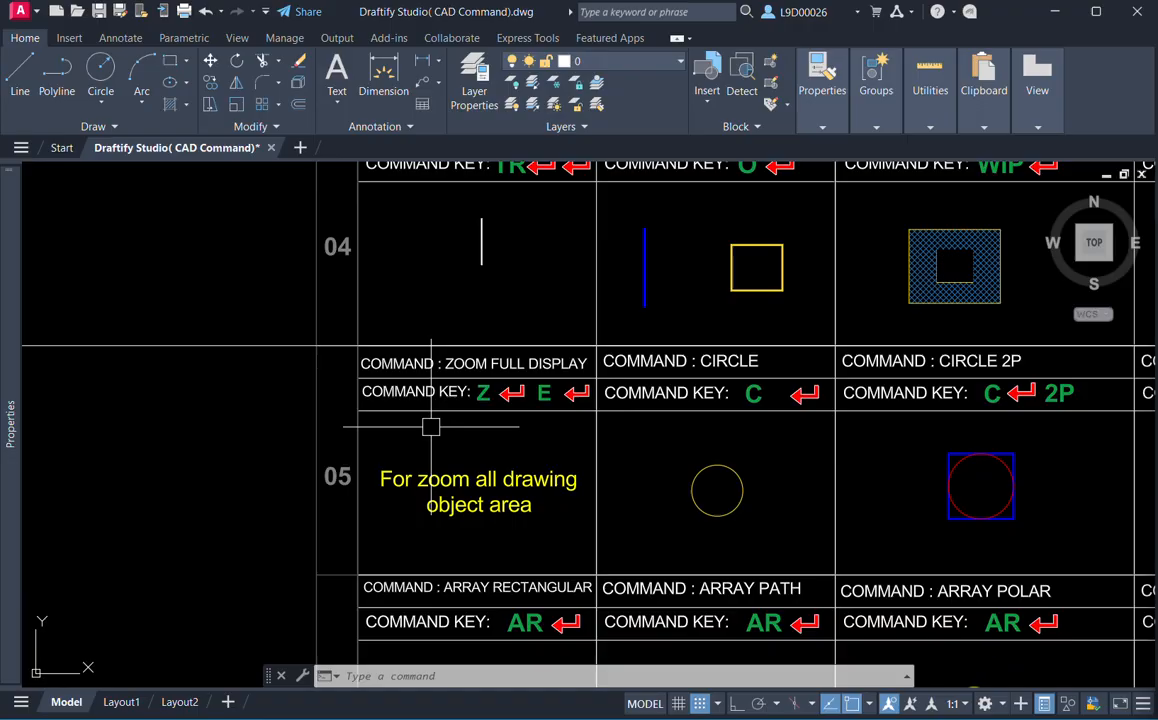
middle_drag(505, 440, 484, 429)
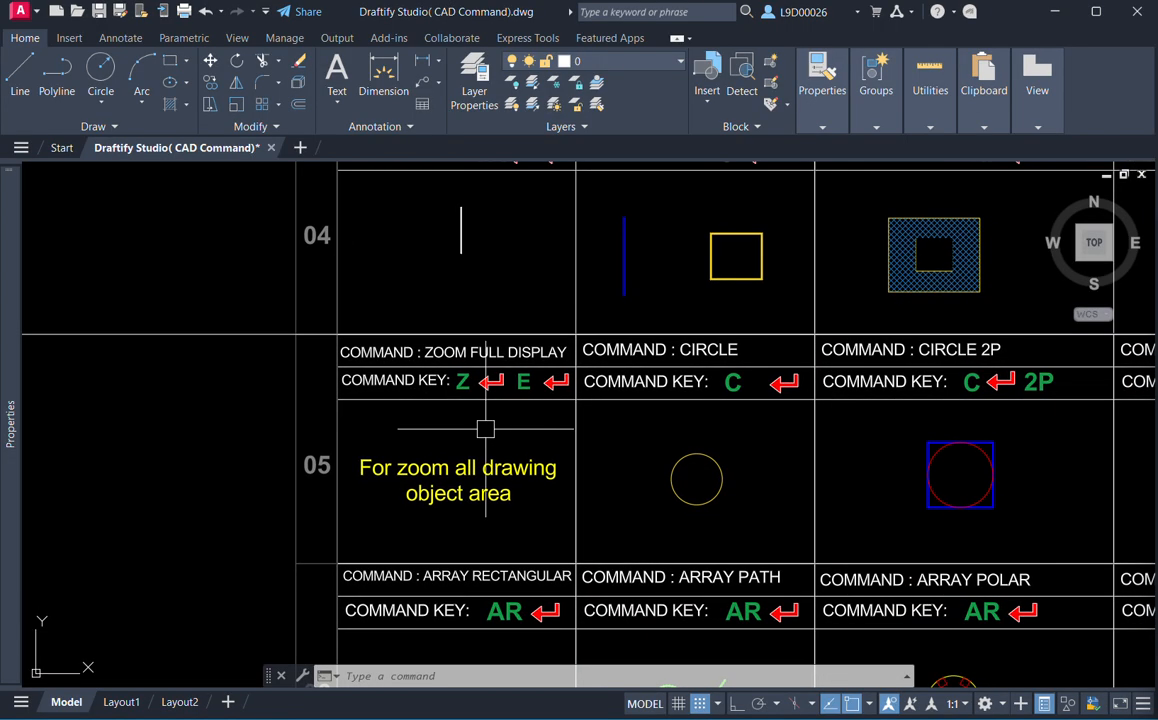
scroll(595, 469, down, 15)
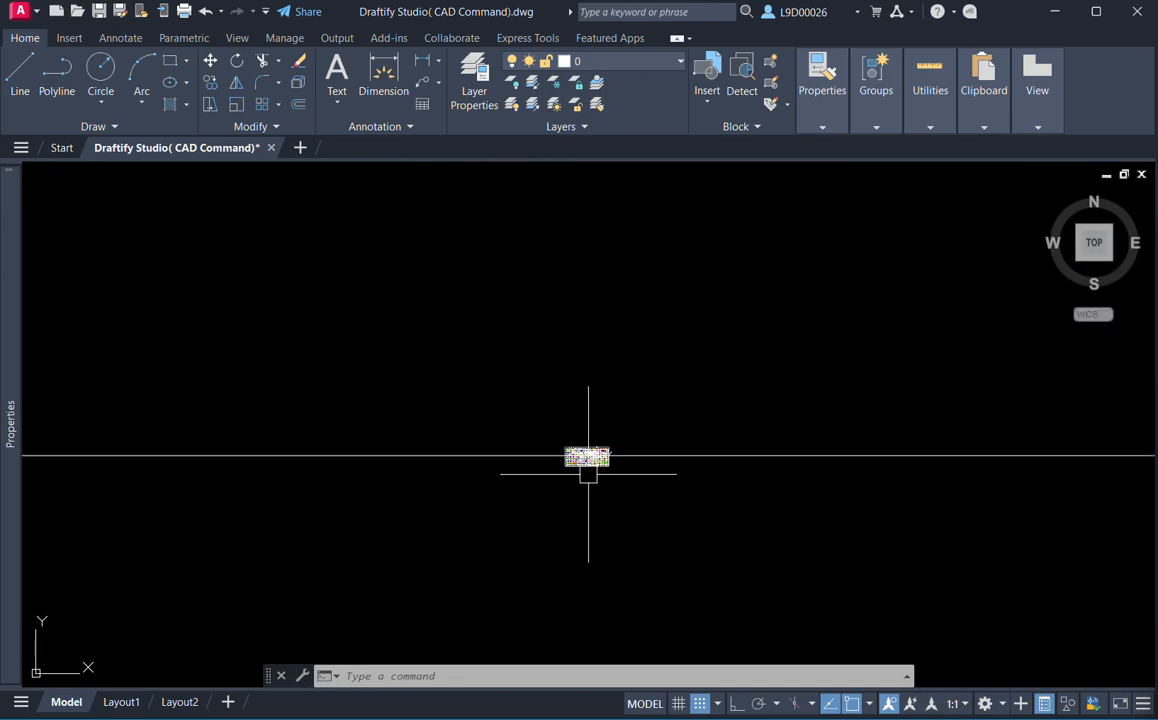
scroll(570, 456, down, 1)
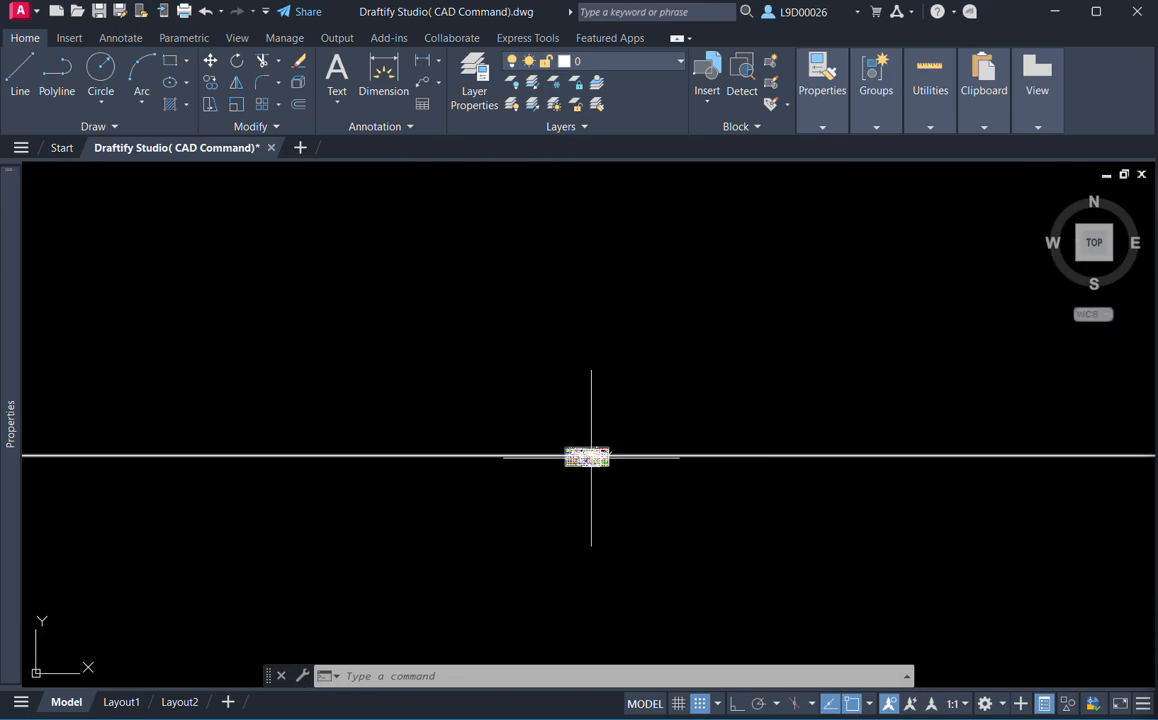
scroll(591, 457, up, 20)
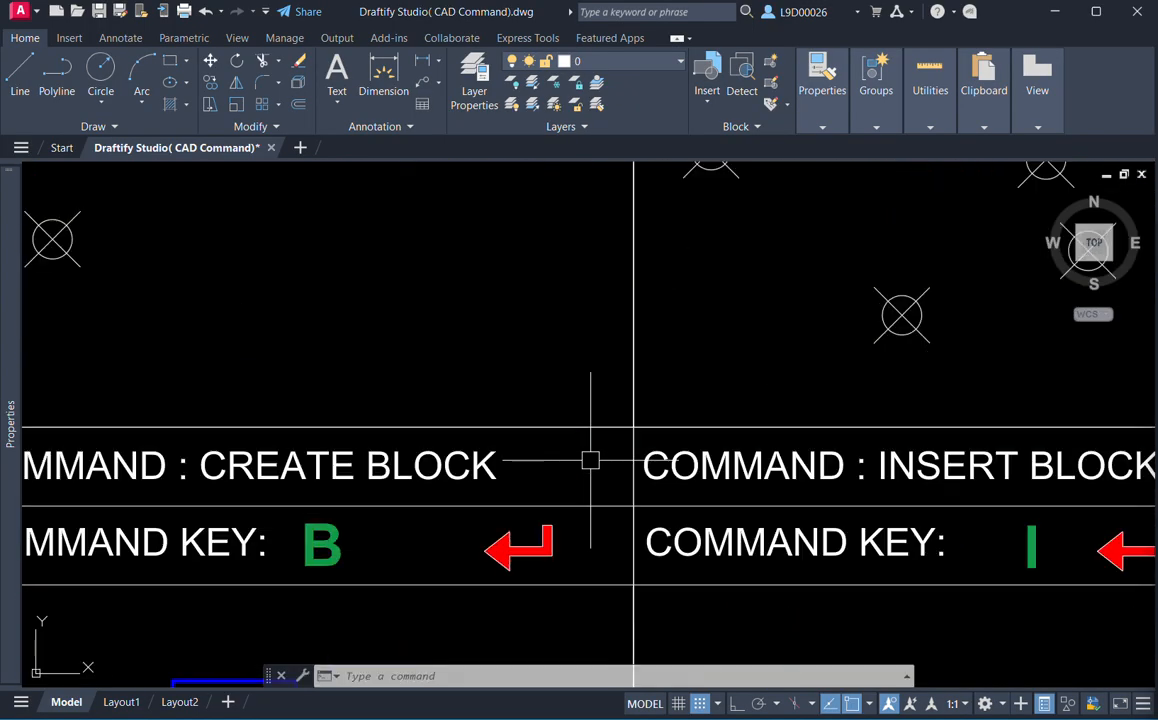
Erase the long horizontal construction line that crosses the command chart.
scroll(590, 460, down, 15)
click(751, 411)
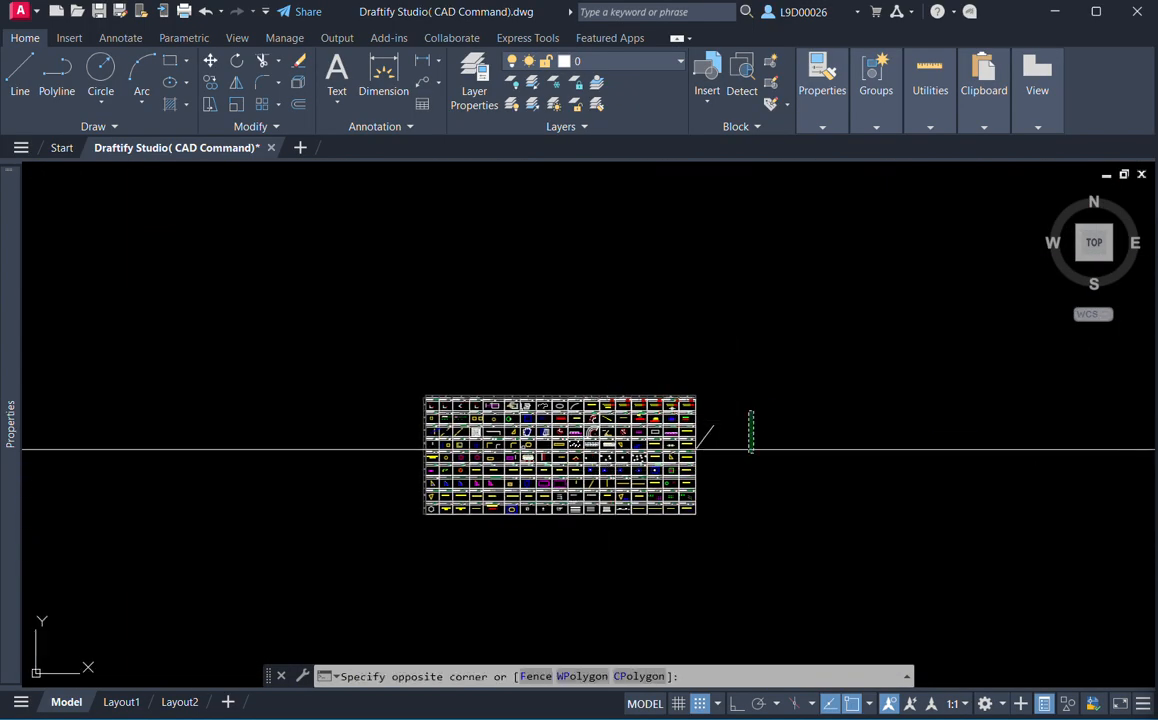
click(751, 452)
text(e)
key(Return)
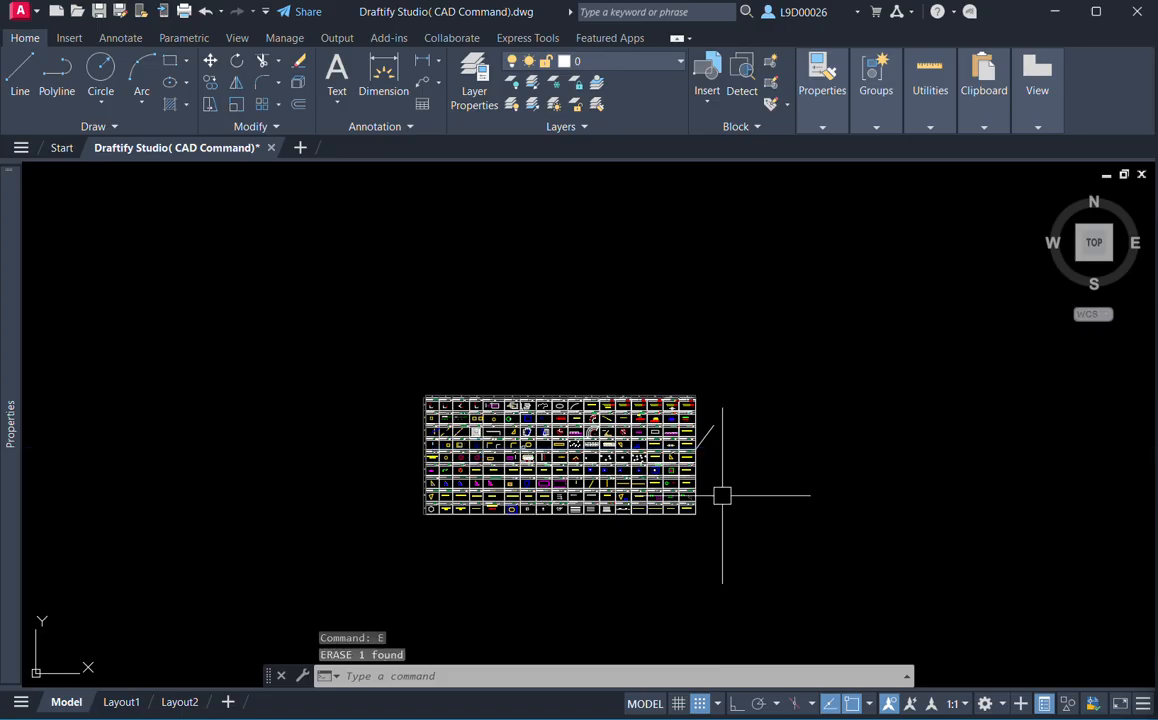
key(Escape)
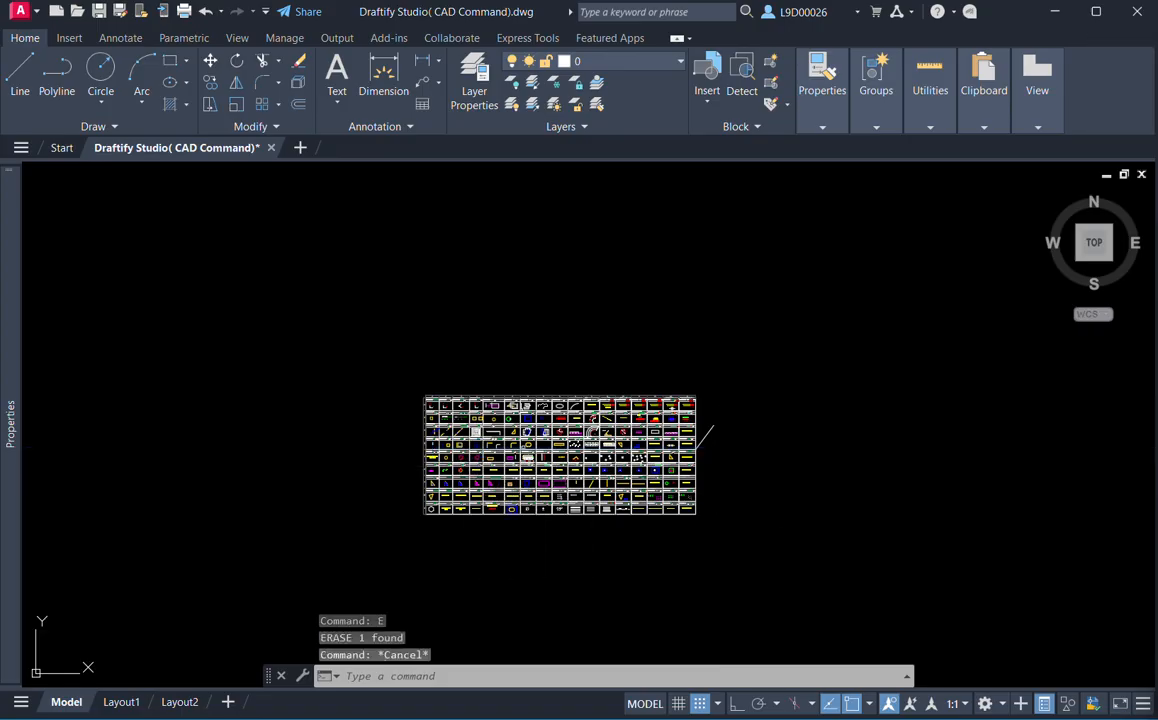
Fit the whole command chart in view with Zoom Extents, and repeat it after zooming far out.
text(z)
key(Return)
text(e)
key(Return)
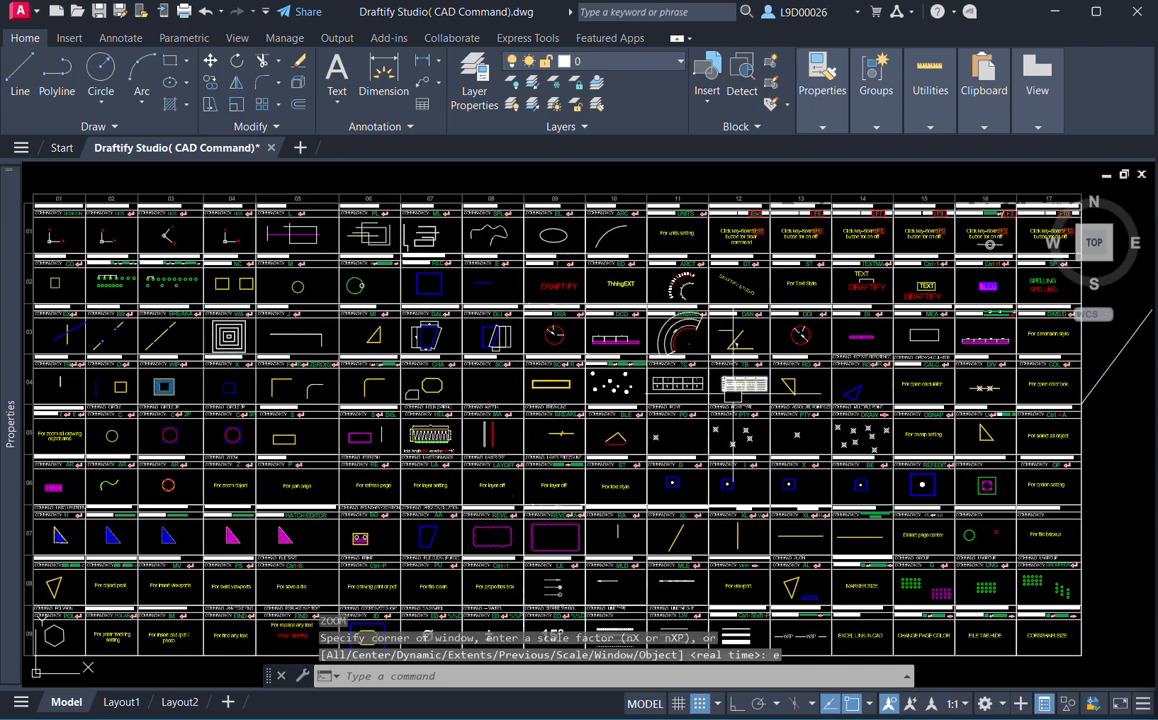
scroll(608, 415, down, 10)
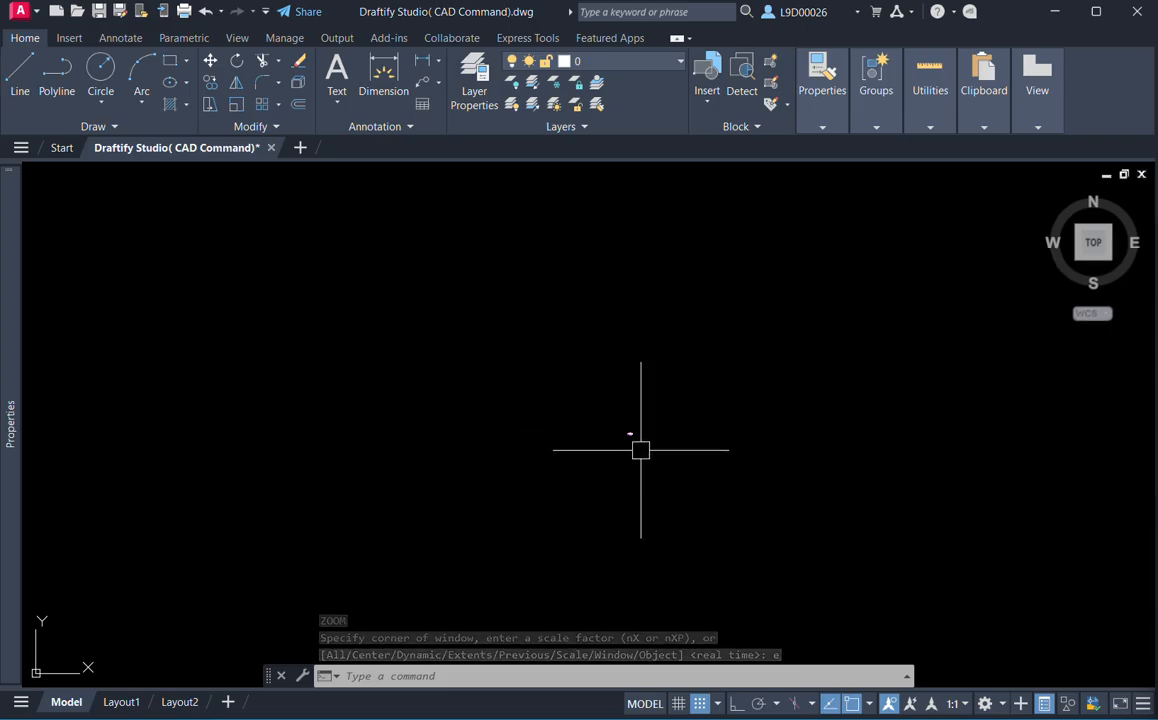
middle_drag(680, 481, 639, 461)
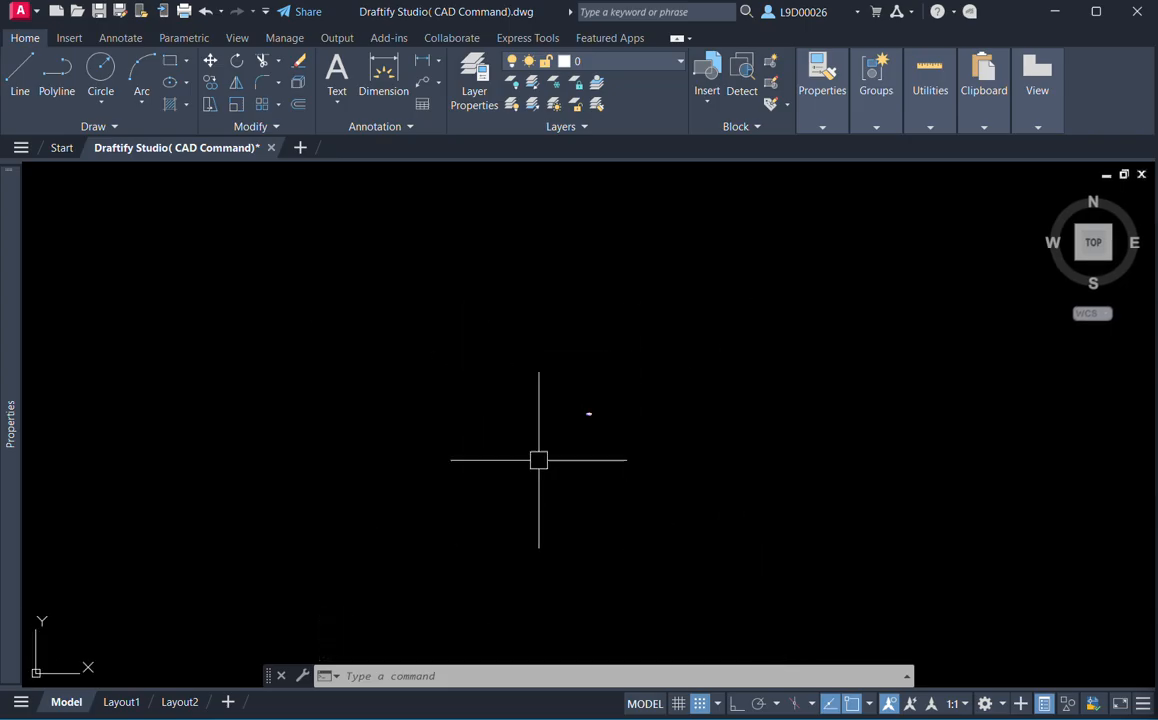
key(Return)
text(e)
key(Return)
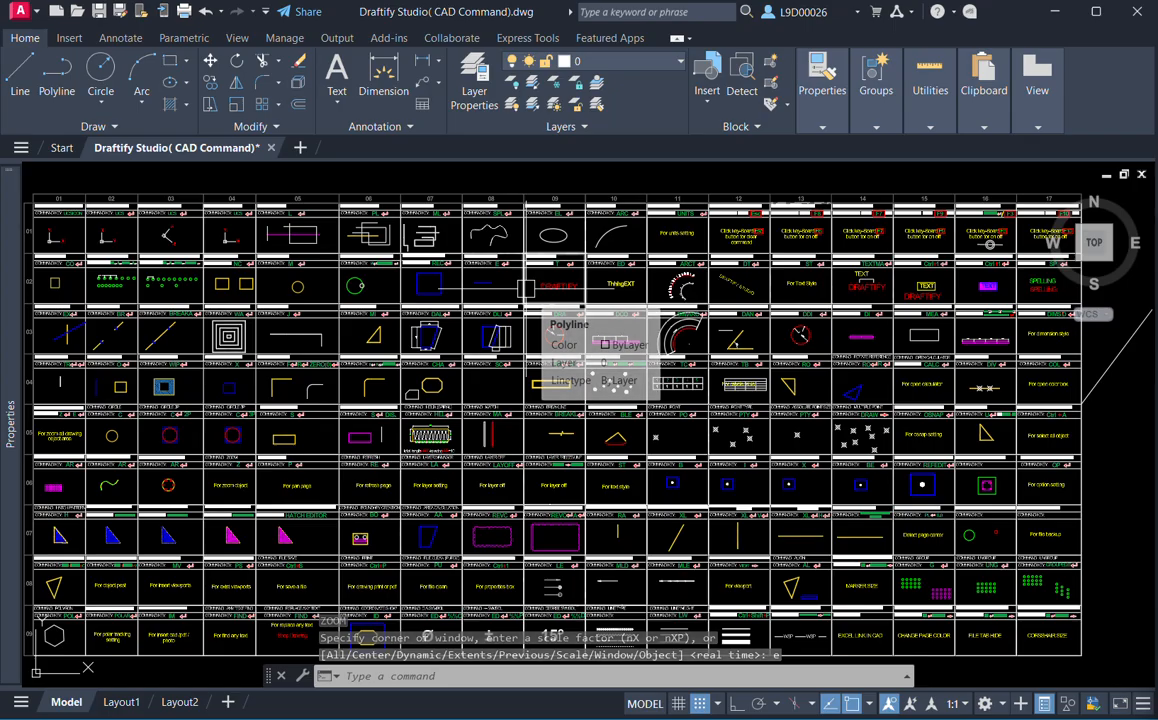
Draw a circle with a radius of about 29.65 in the Circle cell of row 05, overlapping the yellow circle.
middle_drag(250, 473, 559, 454)
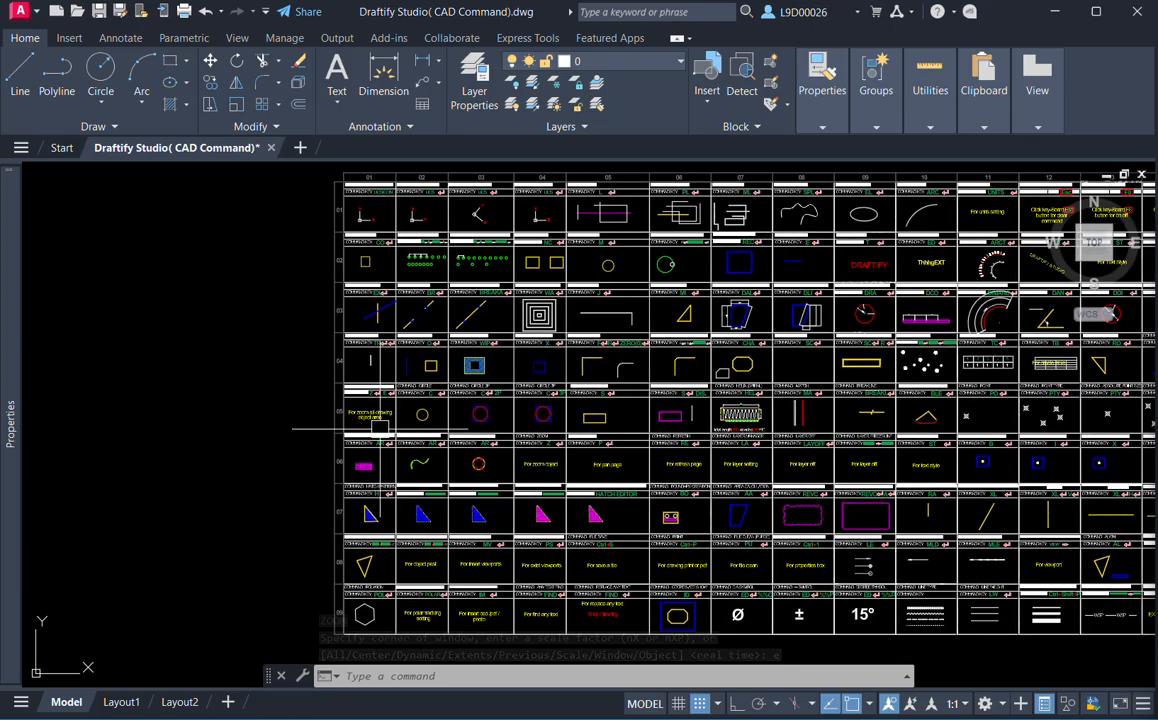
scroll(376, 408, up, 5)
scroll(372, 427, up, 3)
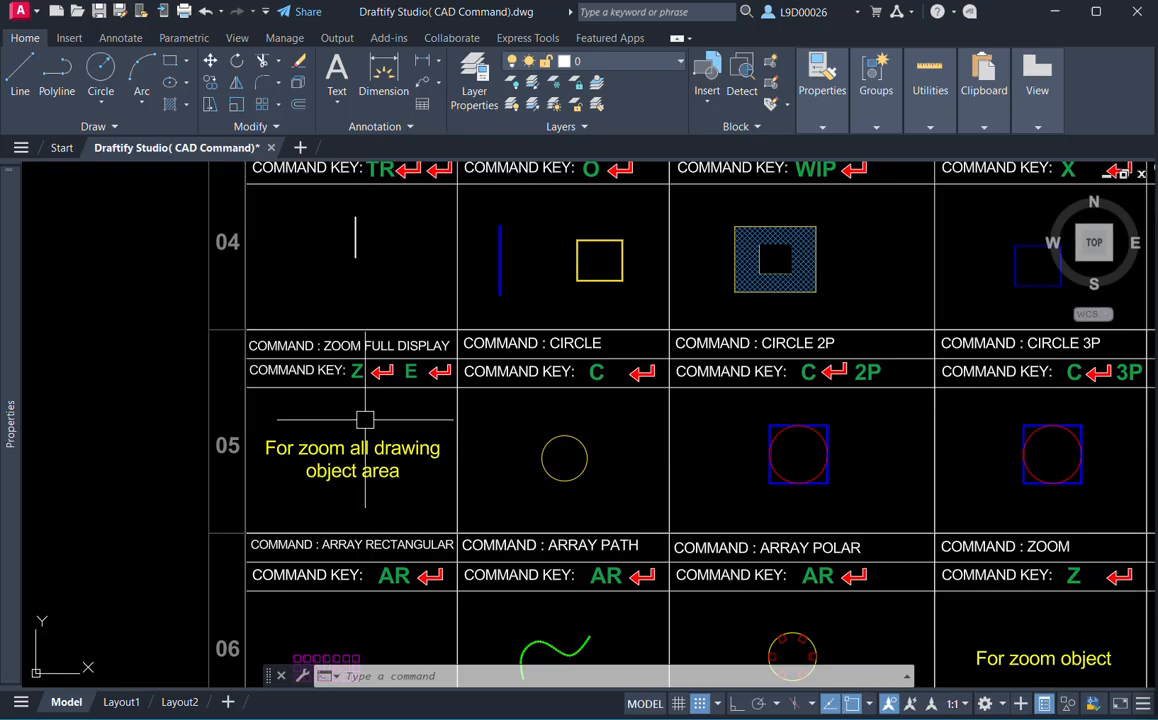
mouse_move(502, 433)
middle_down()
mouse_move(472, 426)
mouse_move(486, 414)
middle_up()
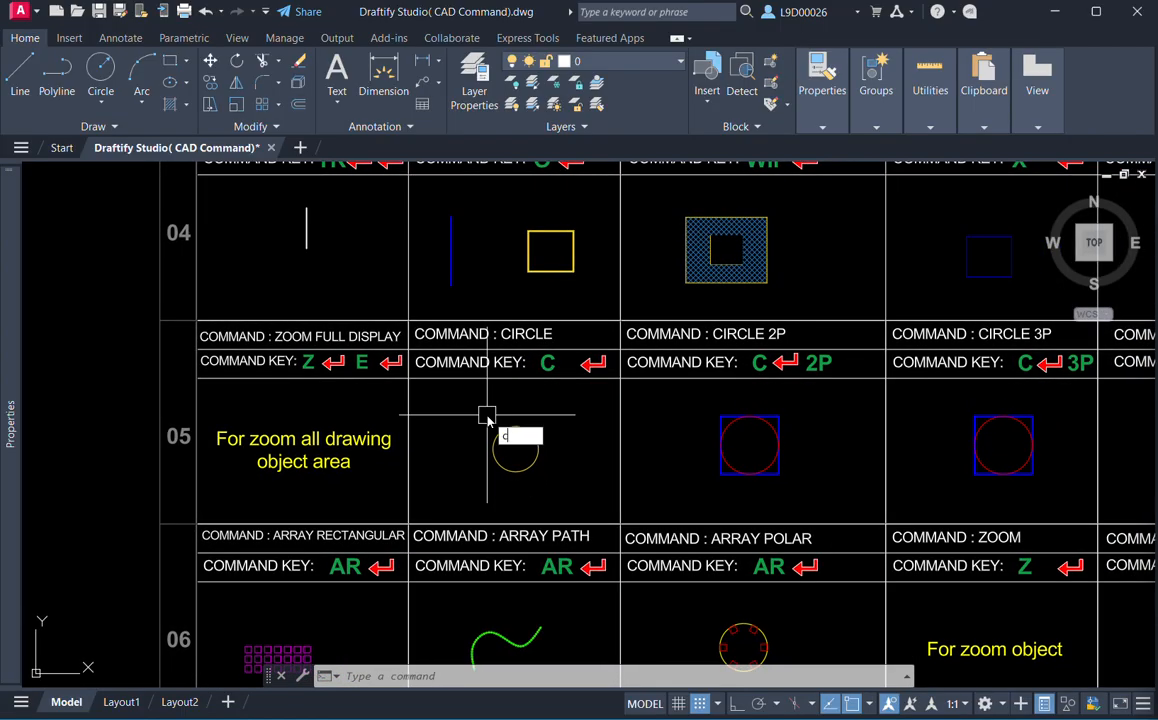
key(Return)
scroll(480, 422, up, 4)
click(457, 407)
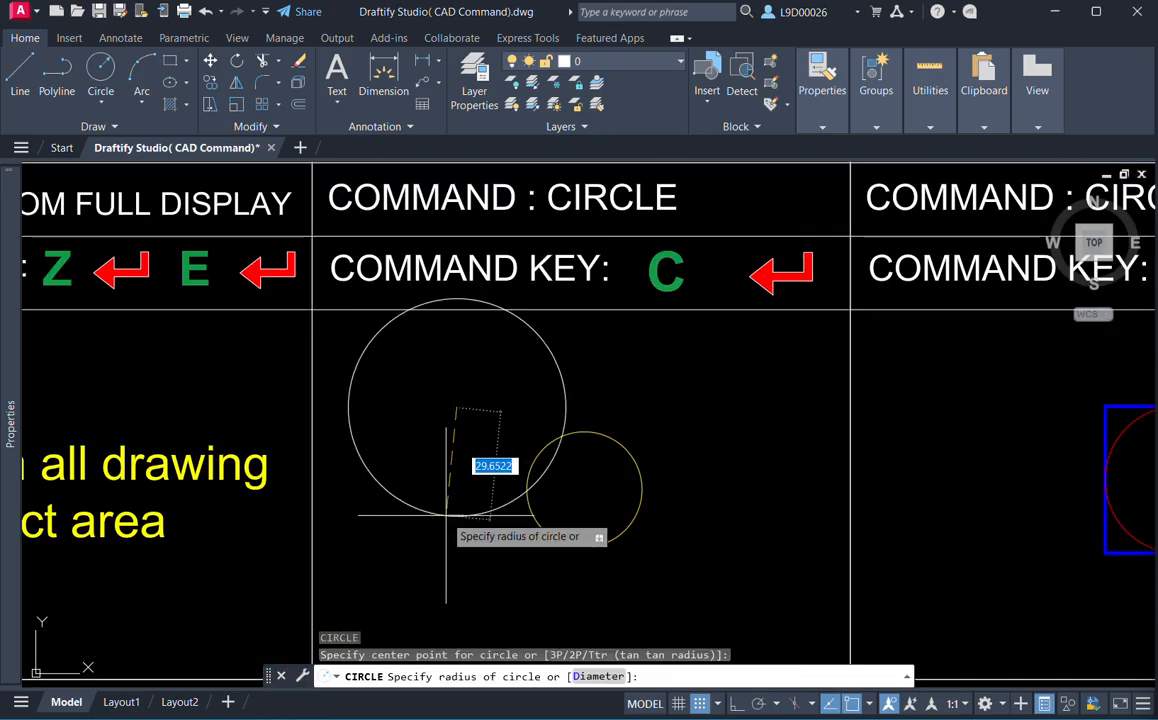
click(446, 516)
middle_drag(538, 484, 495, 421)
Draw another circle with a radius of 10 to the right of the yellow circle in the Circle cell.
key(Return)
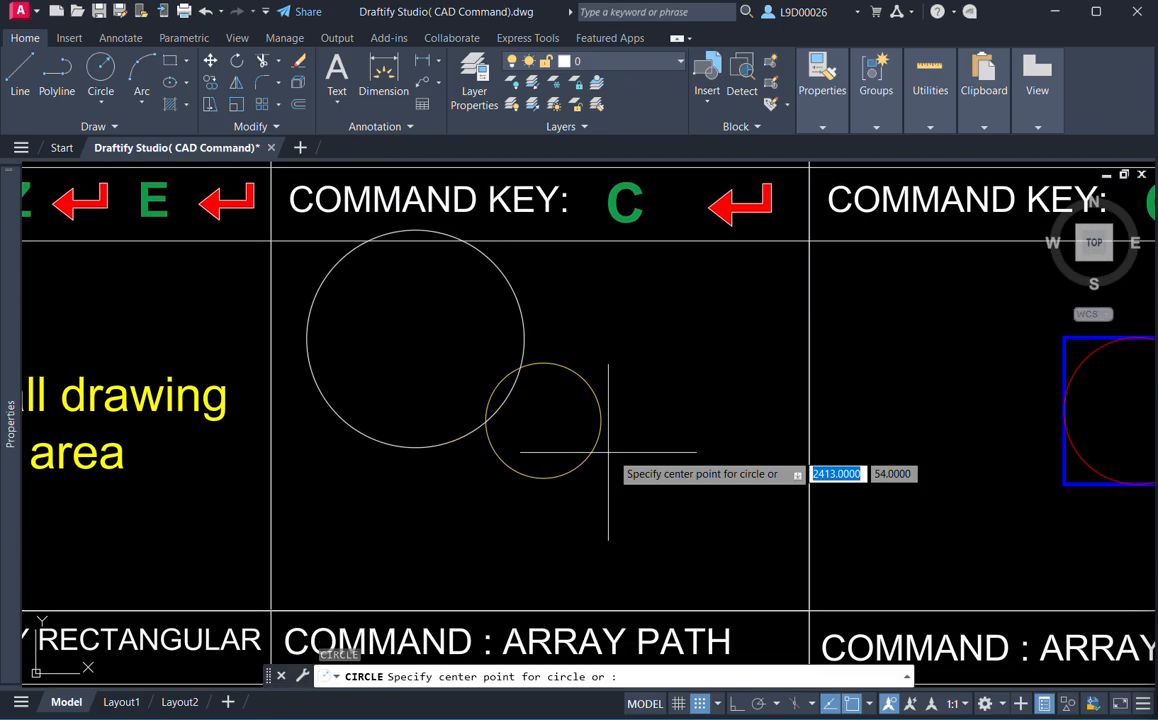
click(687, 428)
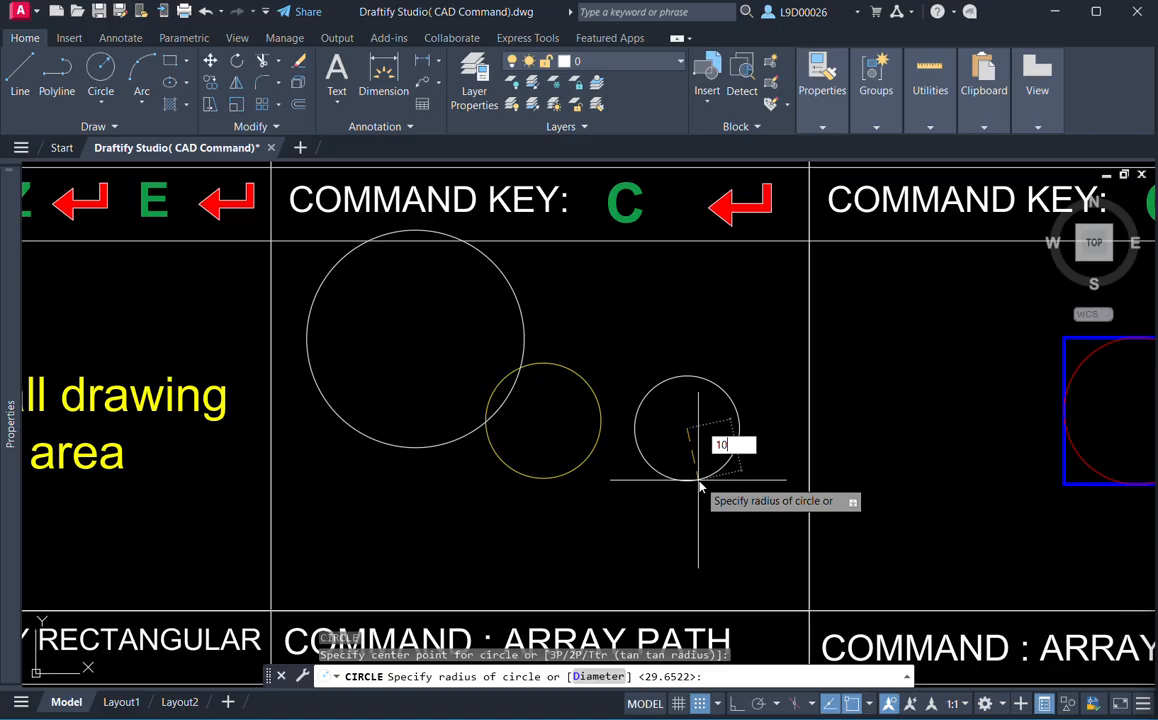
key(Return)
click(736, 484)
click(708, 422)
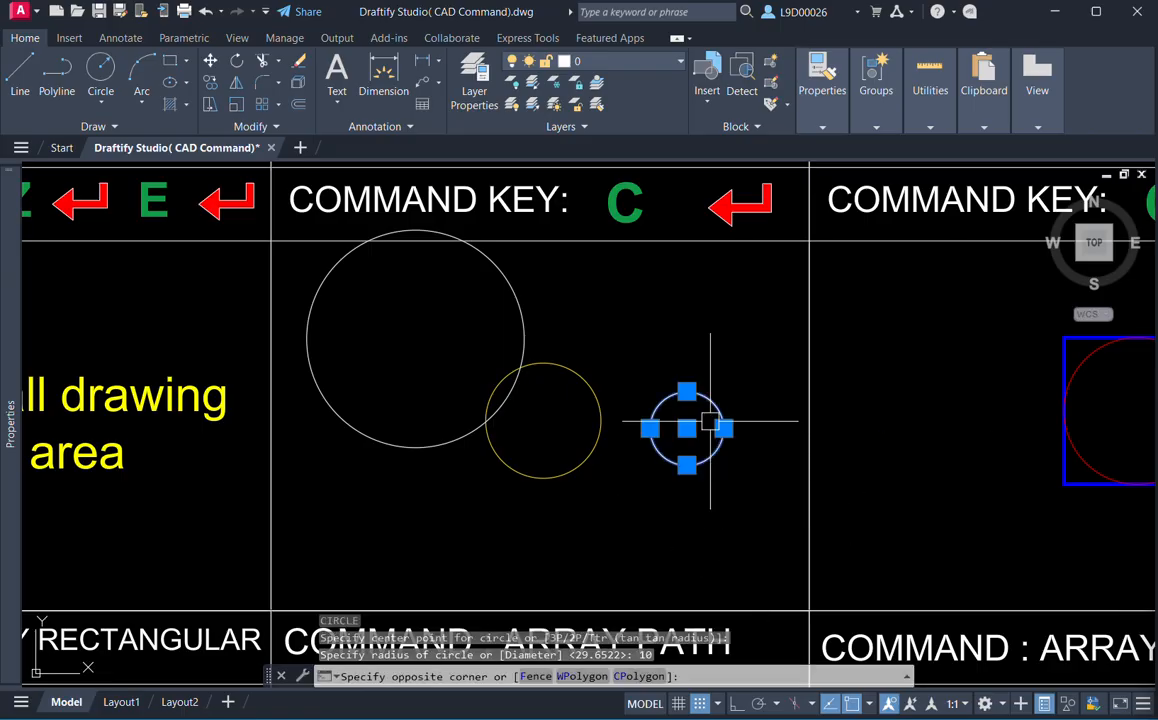
scroll(697, 471, down, 2)
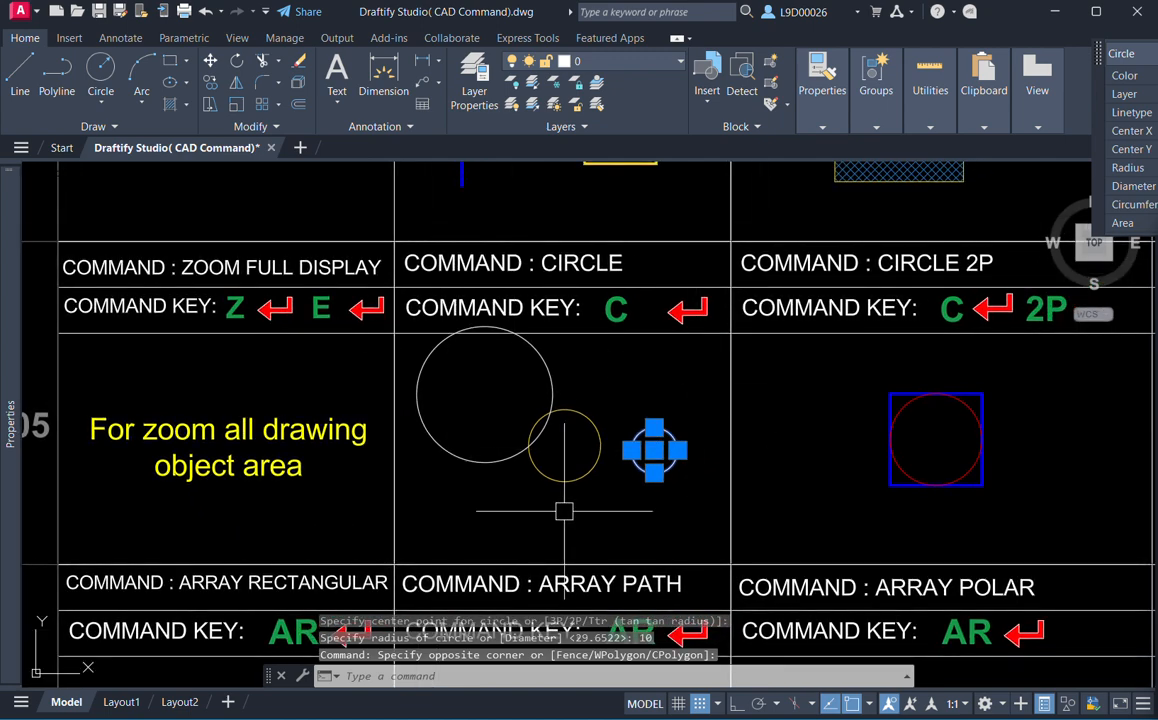
mouse_move(727, 457)
middle_down()
mouse_move(487, 438)
mouse_move(708, 436)
middle_up()
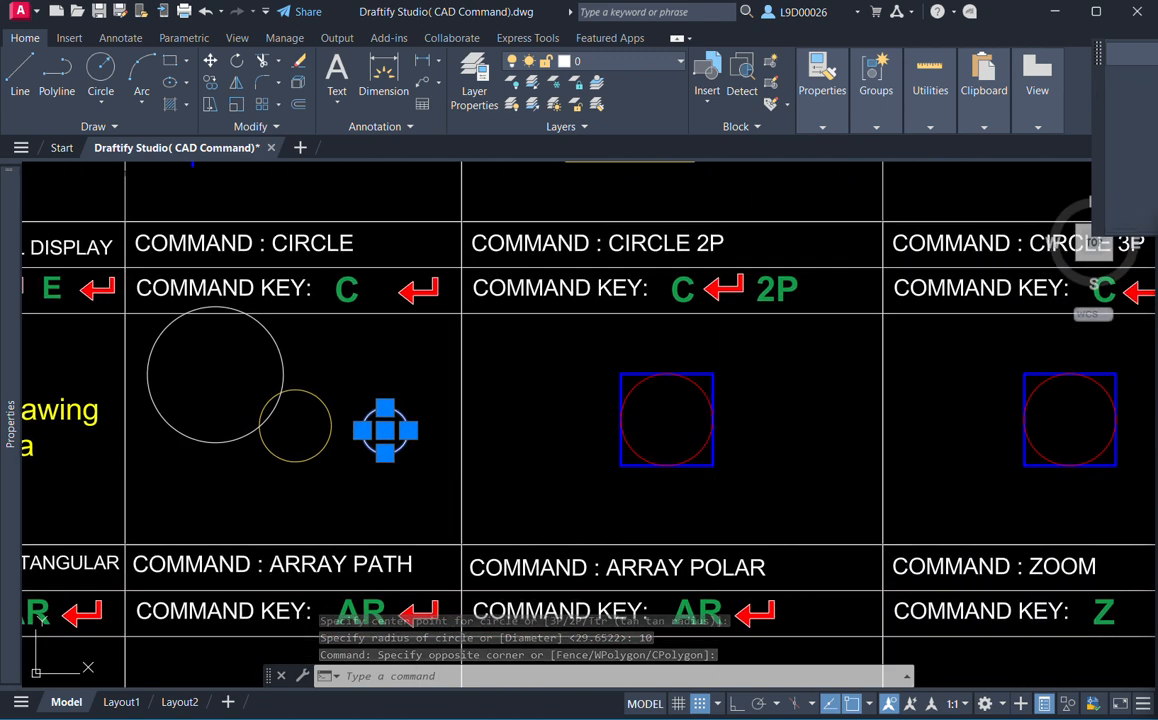
key(Escape)
Copy the blue square in the Circle 2P cell about 57 units to the right, using its lower-right corner as base point.
click(713, 390)
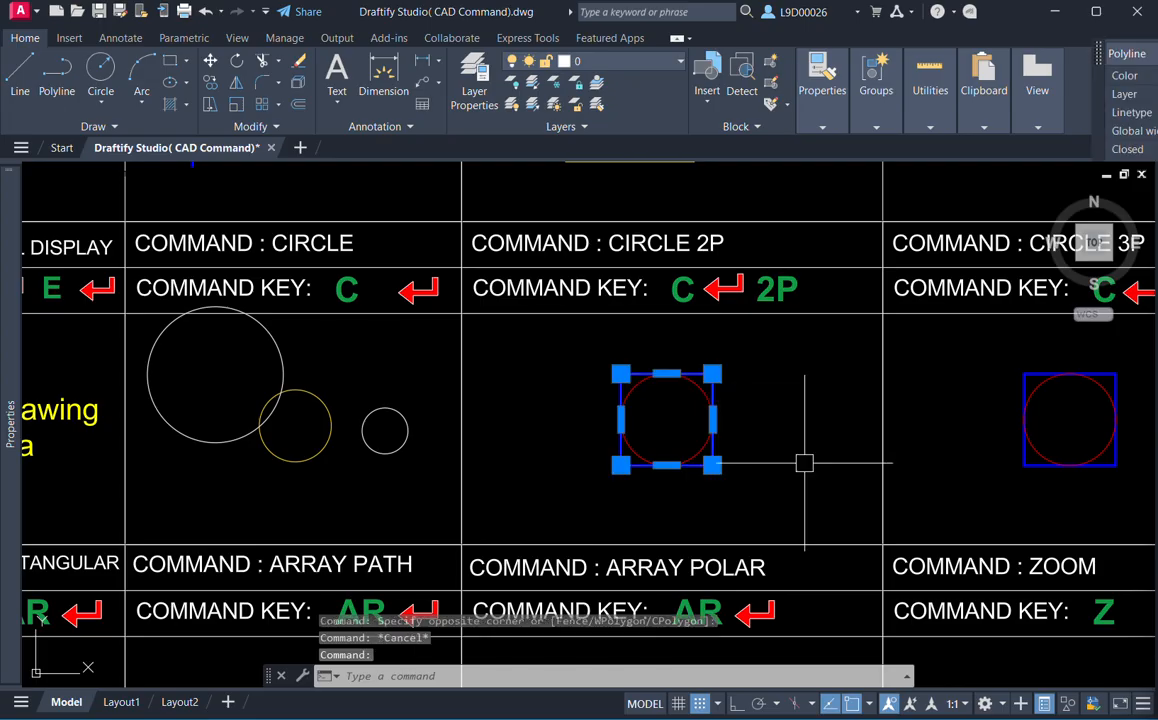
text(co)
key(Return)
click(713, 466)
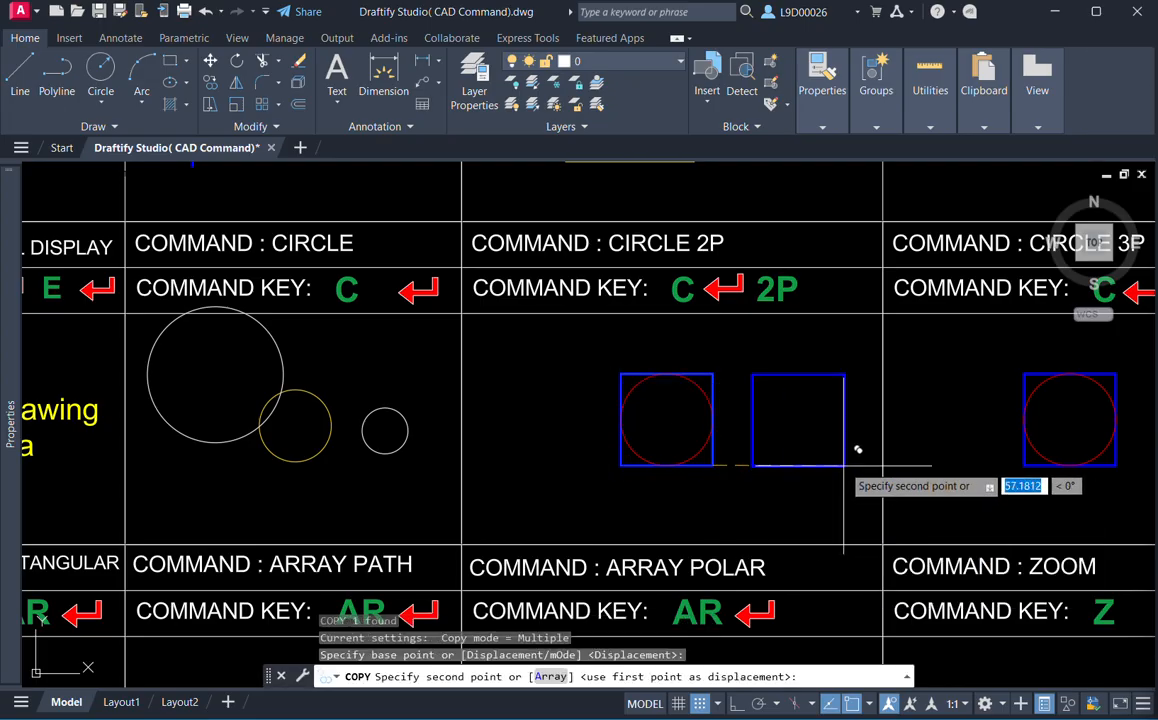
click(844, 465)
key(Escape)
Draw a two-point (2P) circle in the copied square, from the midpoint of its top edge to that of its bottom edge.
middle_drag(797, 481, 732, 490)
middle_drag(742, 414, 716, 432)
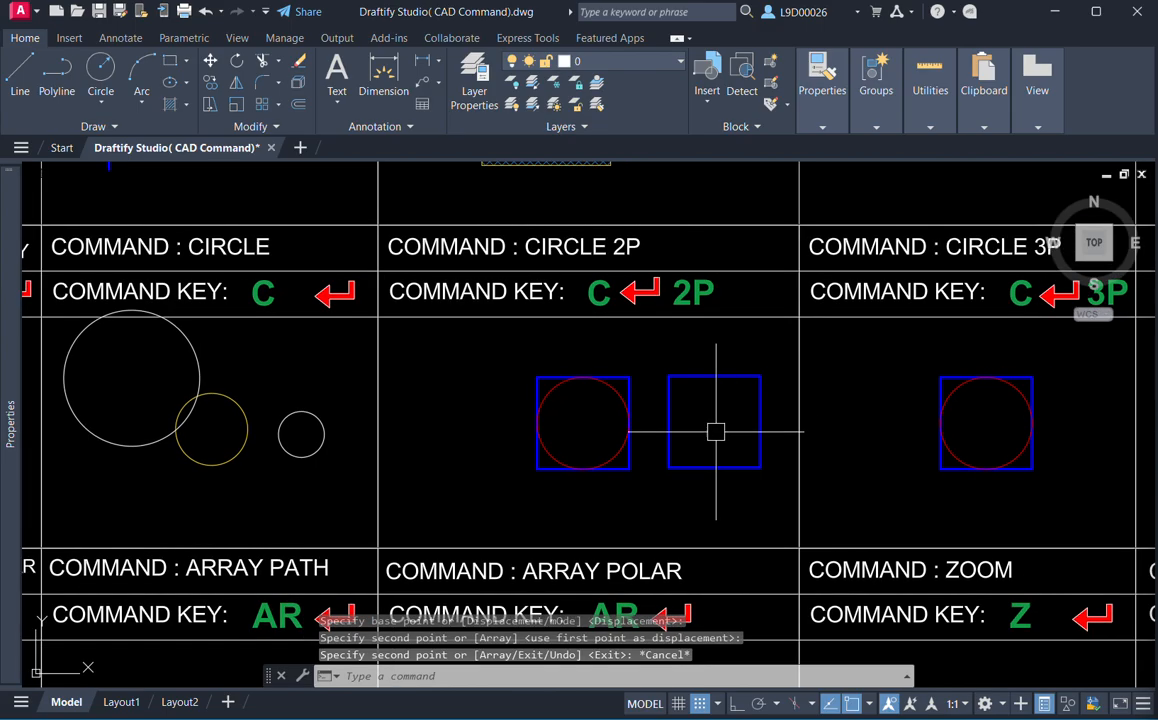
key(Return)
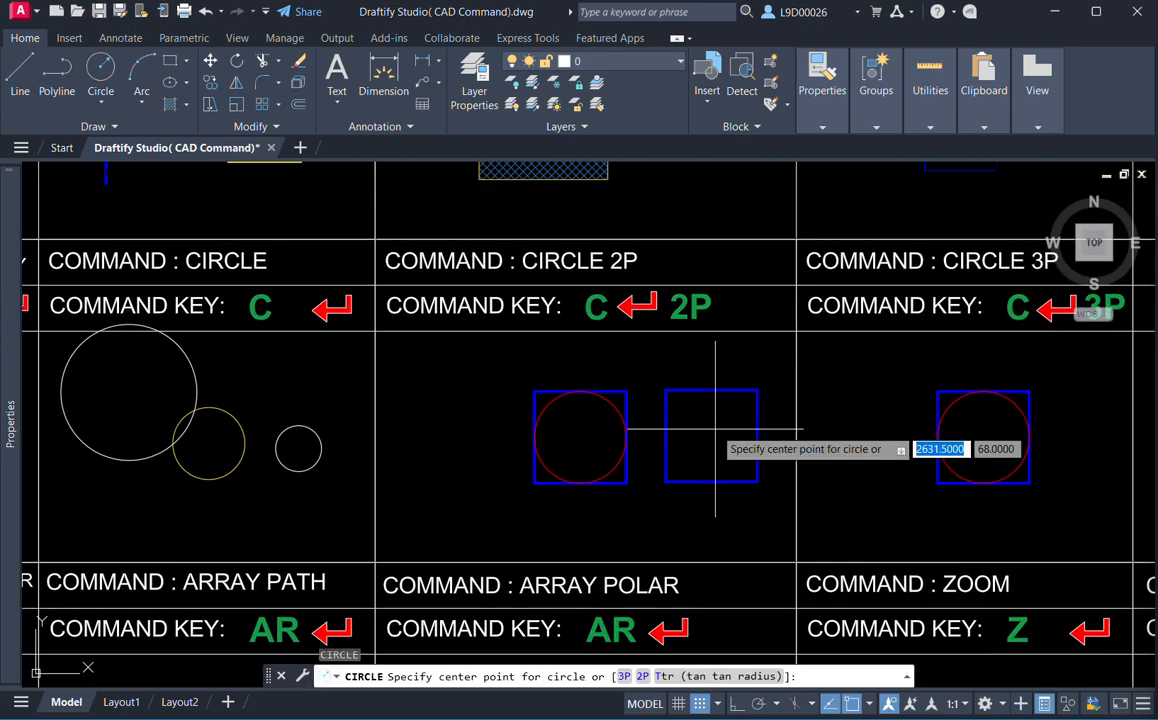
click(645, 677)
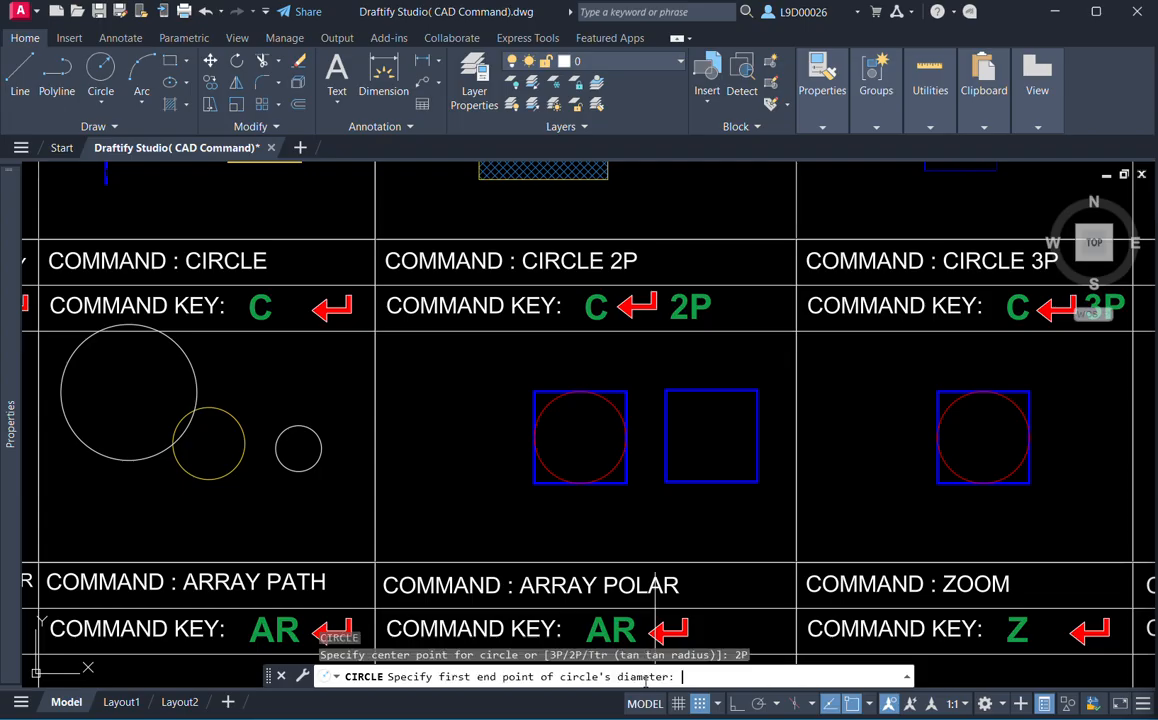
click(711, 390)
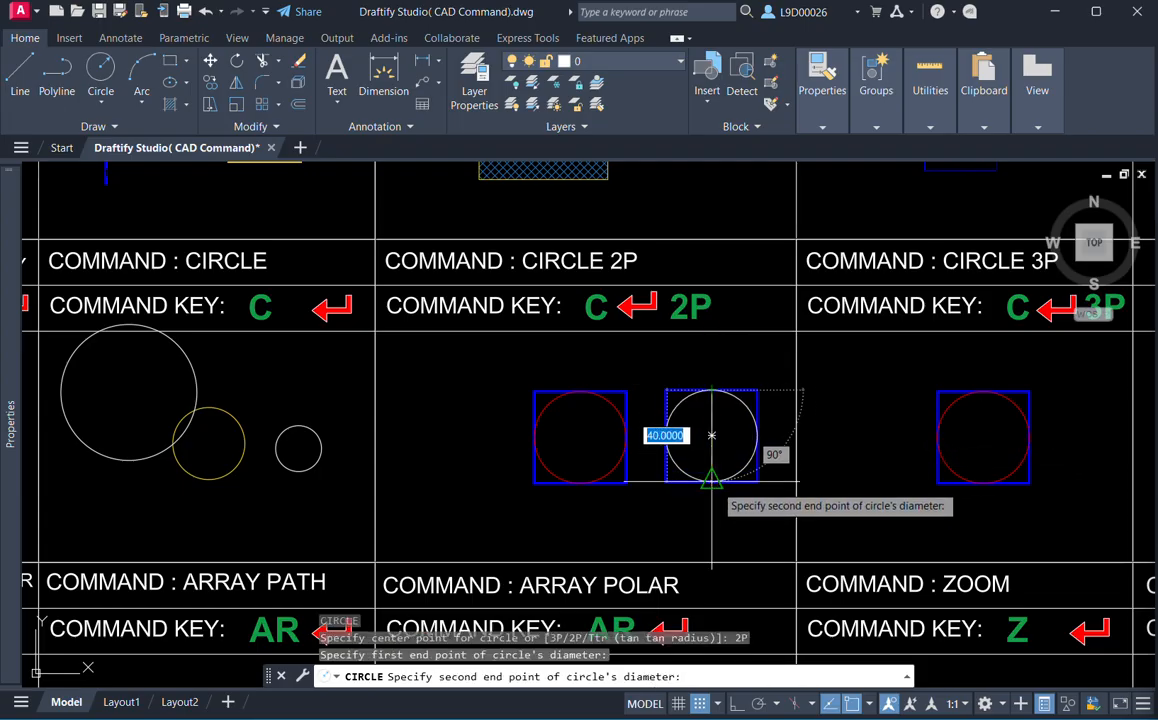
click(711, 481)
middle_drag(741, 443, 711, 435)
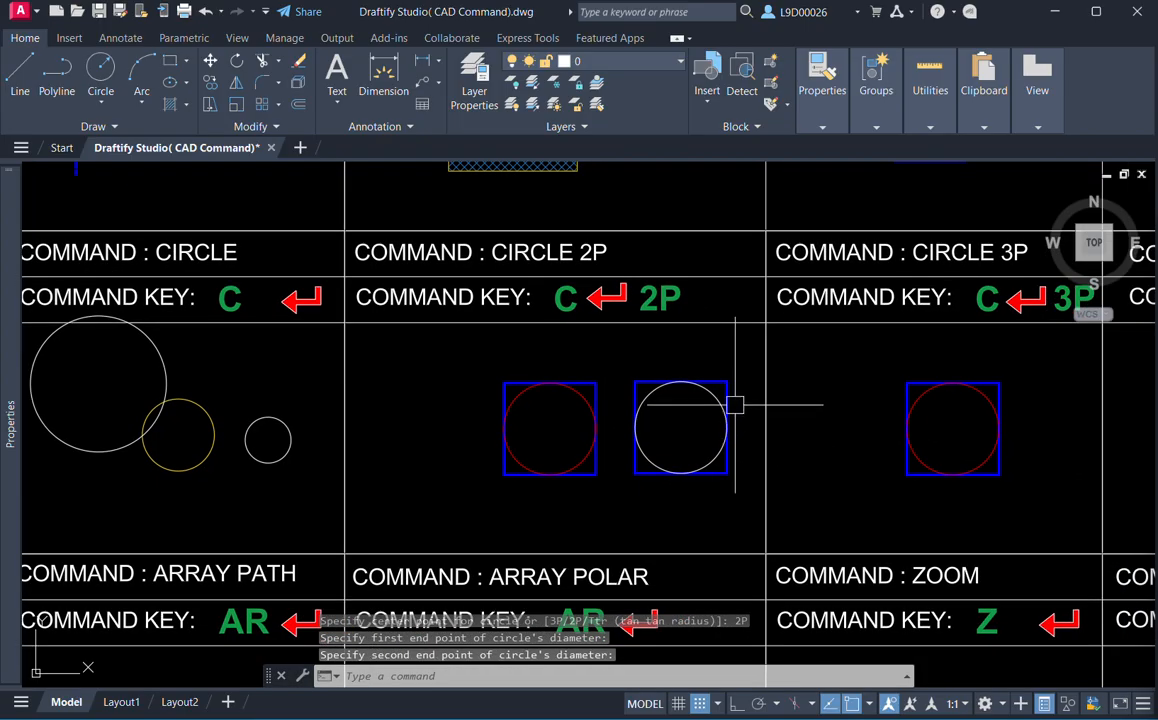
Erase the white circle inside the copied square.
scroll(716, 393, up, 2)
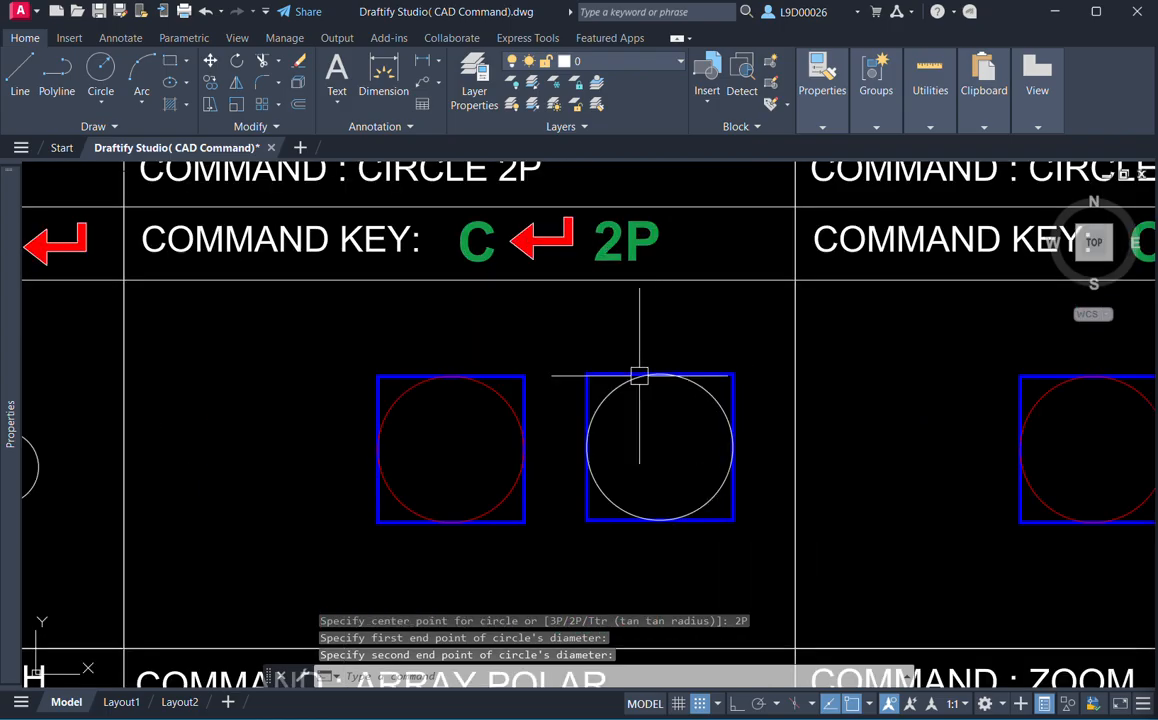
click(709, 391)
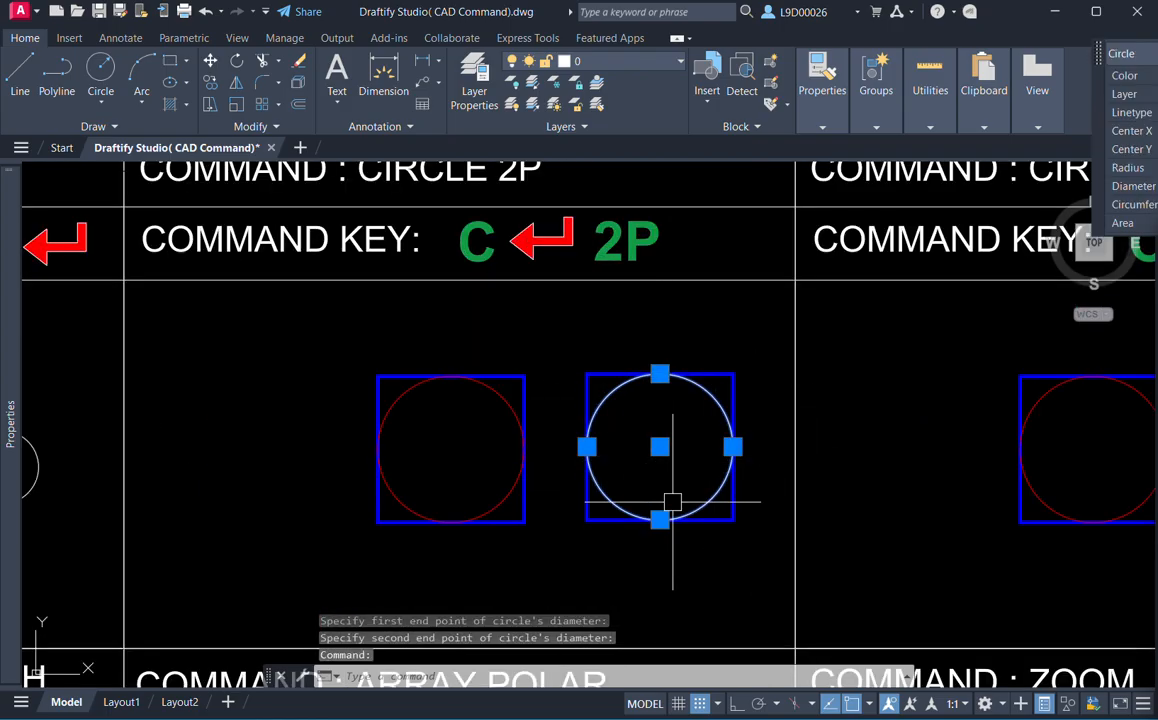
text(E)
key(Return)
Redraw the 2P circle in the copied square with its diameter running between the top and bottom edge midpoints.
text(c)
key(Return)
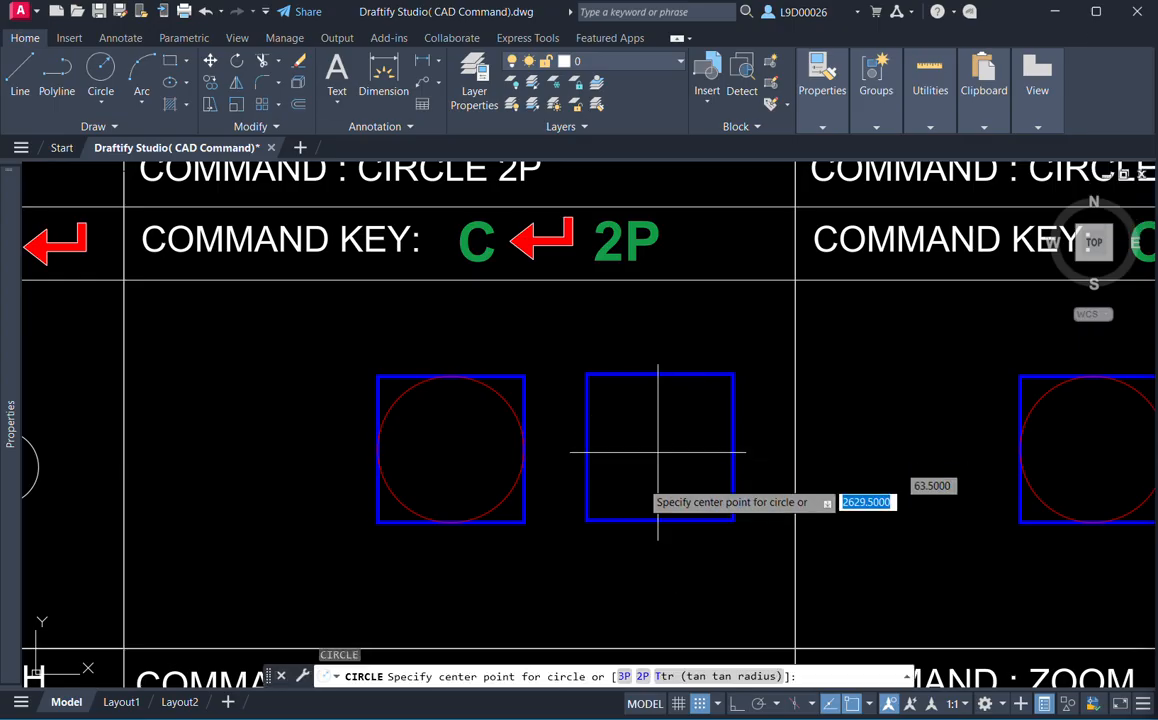
click(641, 677)
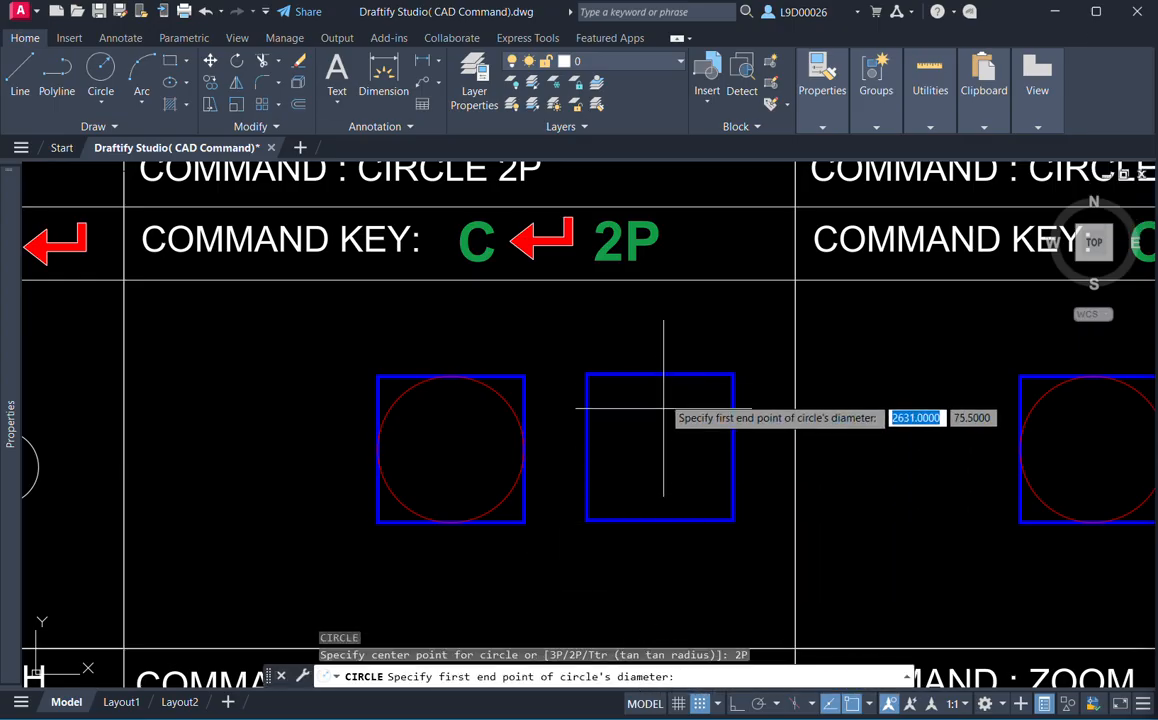
click(660, 374)
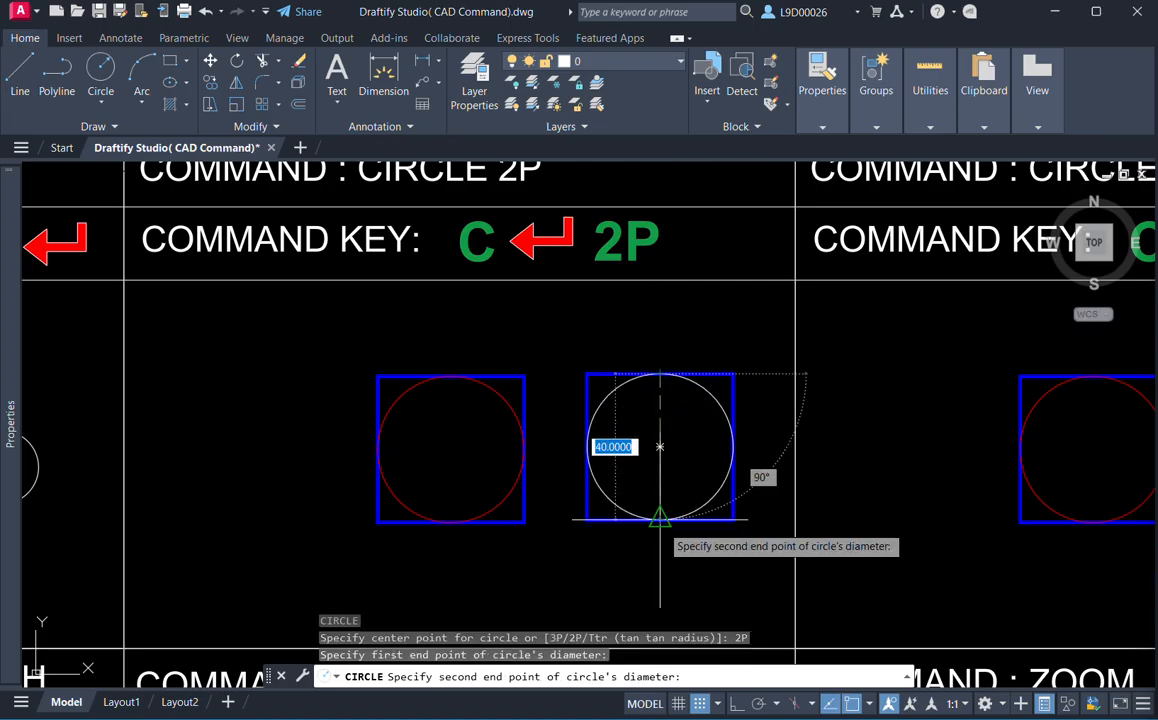
click(660, 519)
Erase the red circle inside the blue square of the Circle 3P cell.
scroll(632, 433, down, 4)
middle_drag(637, 438, 545, 421)
scroll(768, 395, up, 4)
middle_drag(698, 419, 720, 388)
click(719, 389)
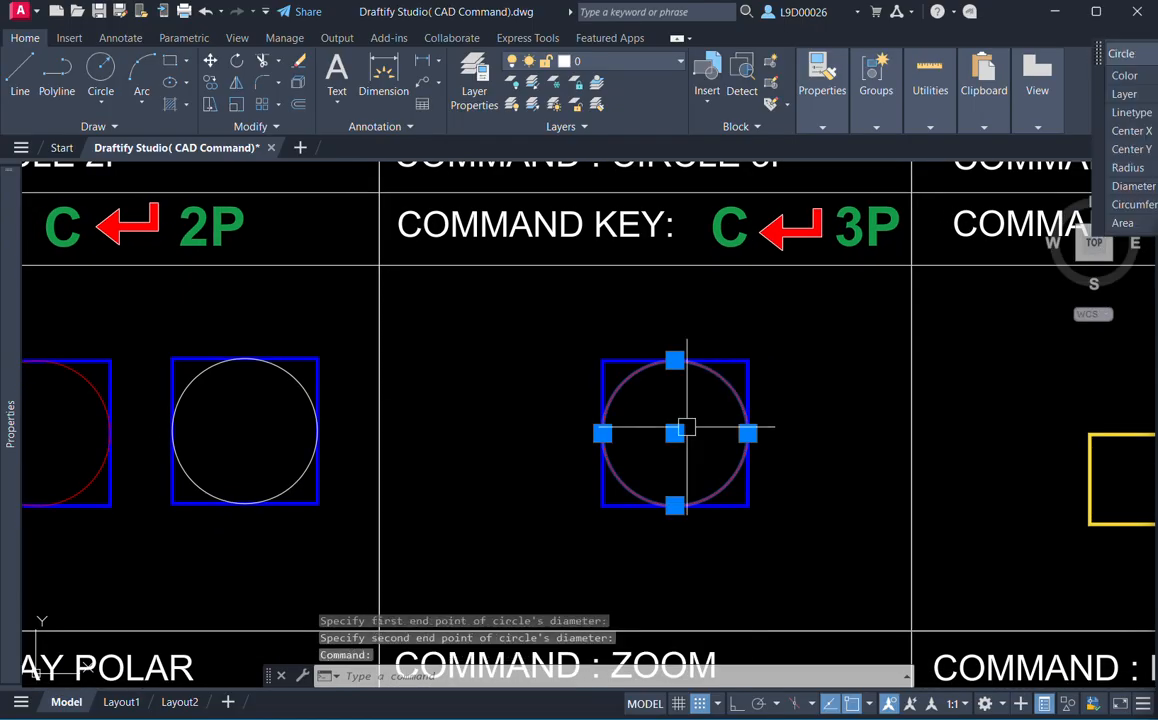
text(e)
key(Return)
text(c)
key(Return)
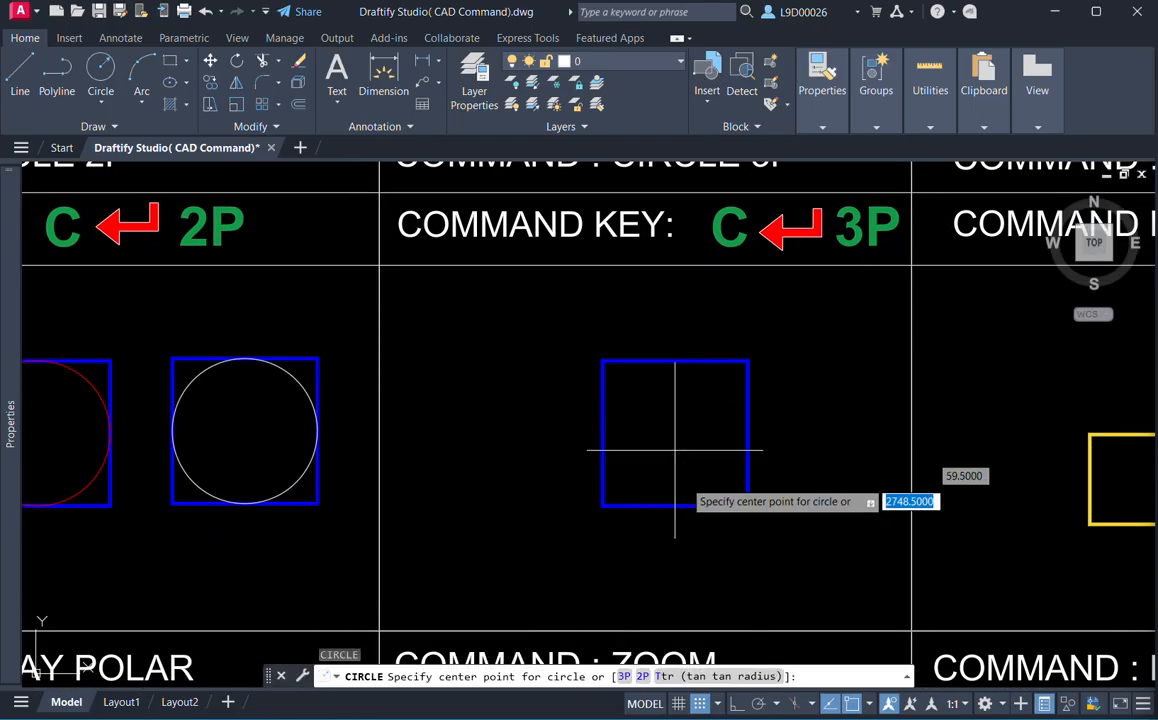
click(623, 677)
click(676, 360)
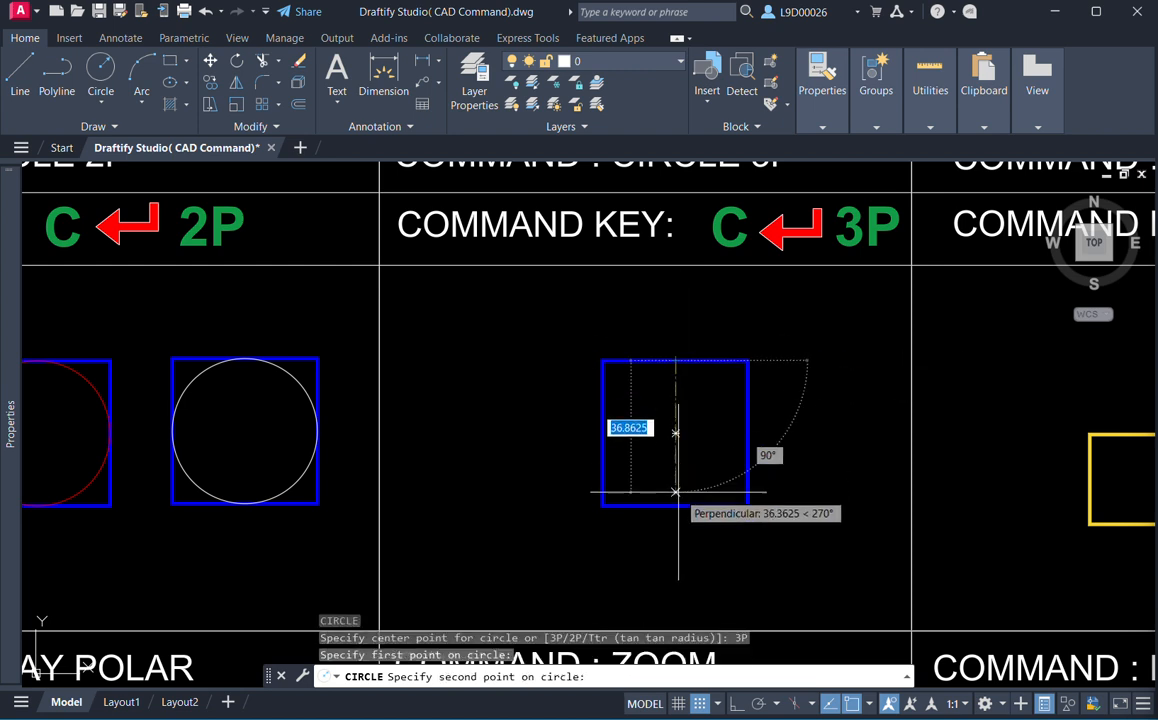
click(676, 504)
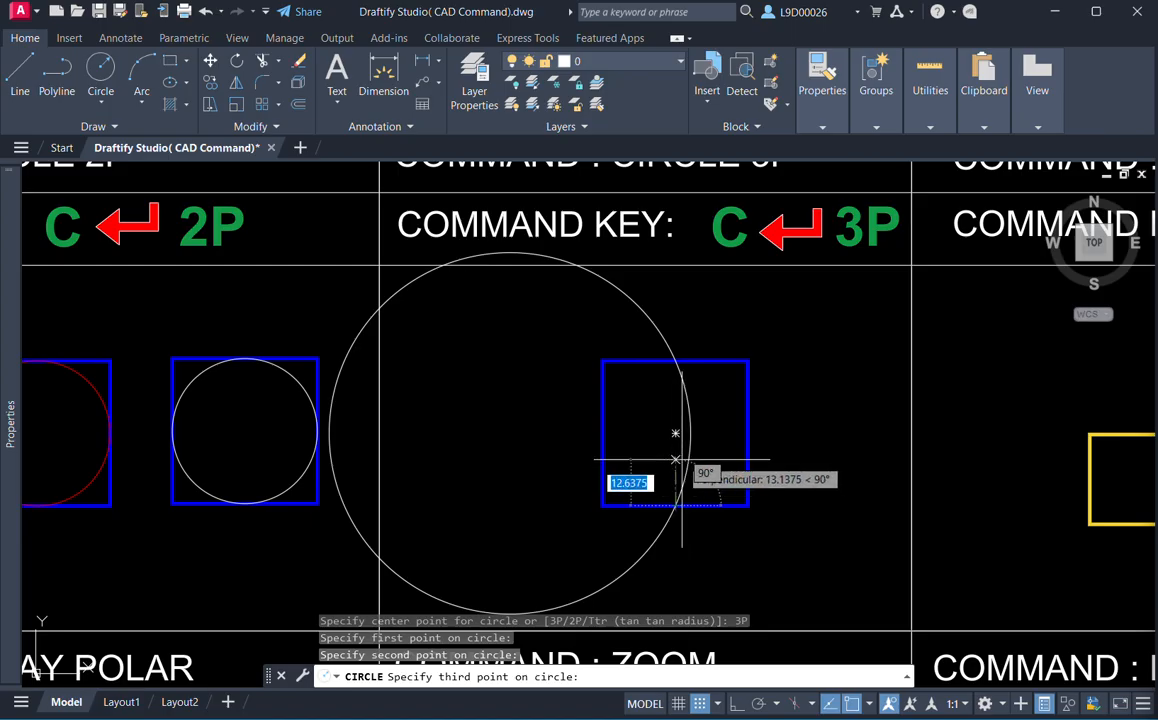
key(Escape)
Draw a three-point (3P) circle in the blue square through the midpoints of its top, right and bottom edges.
key(Return)
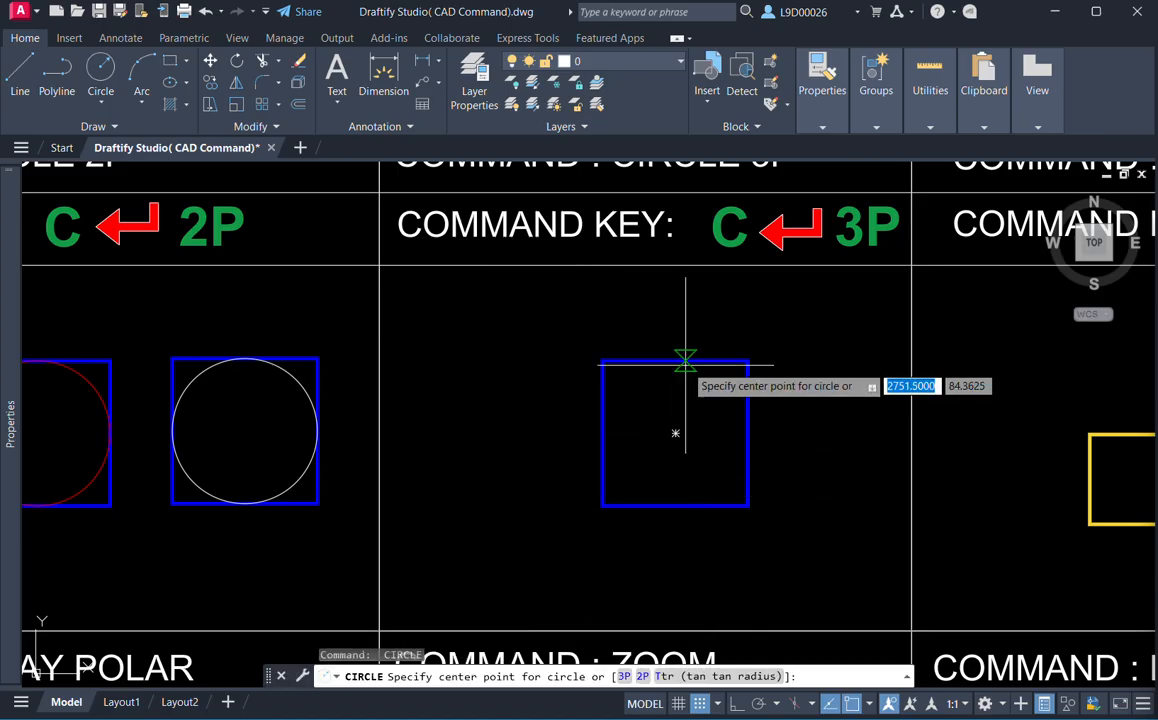
click(623, 677)
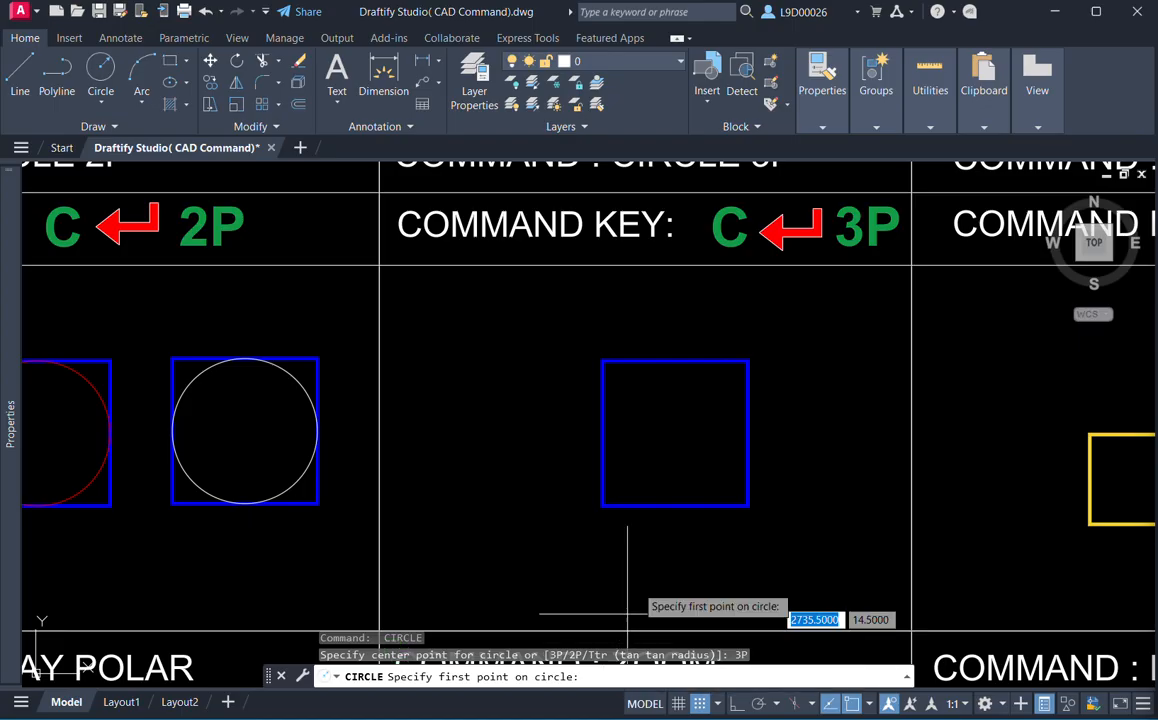
click(675, 360)
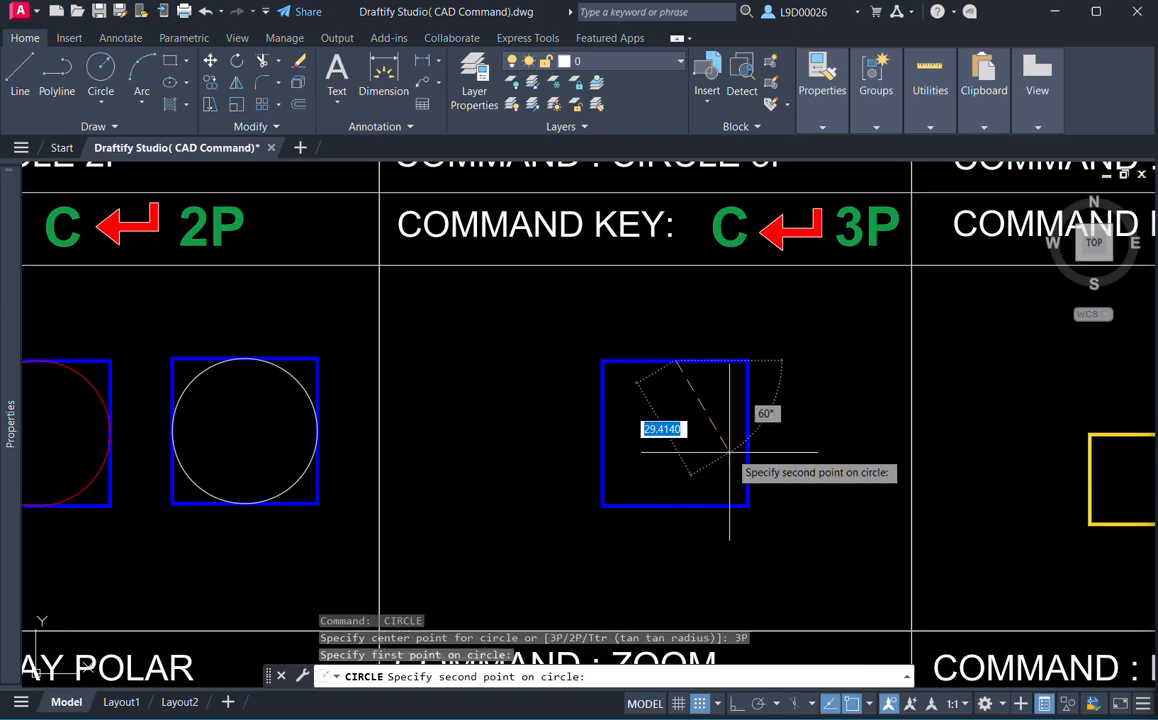
click(748, 433)
click(688, 504)
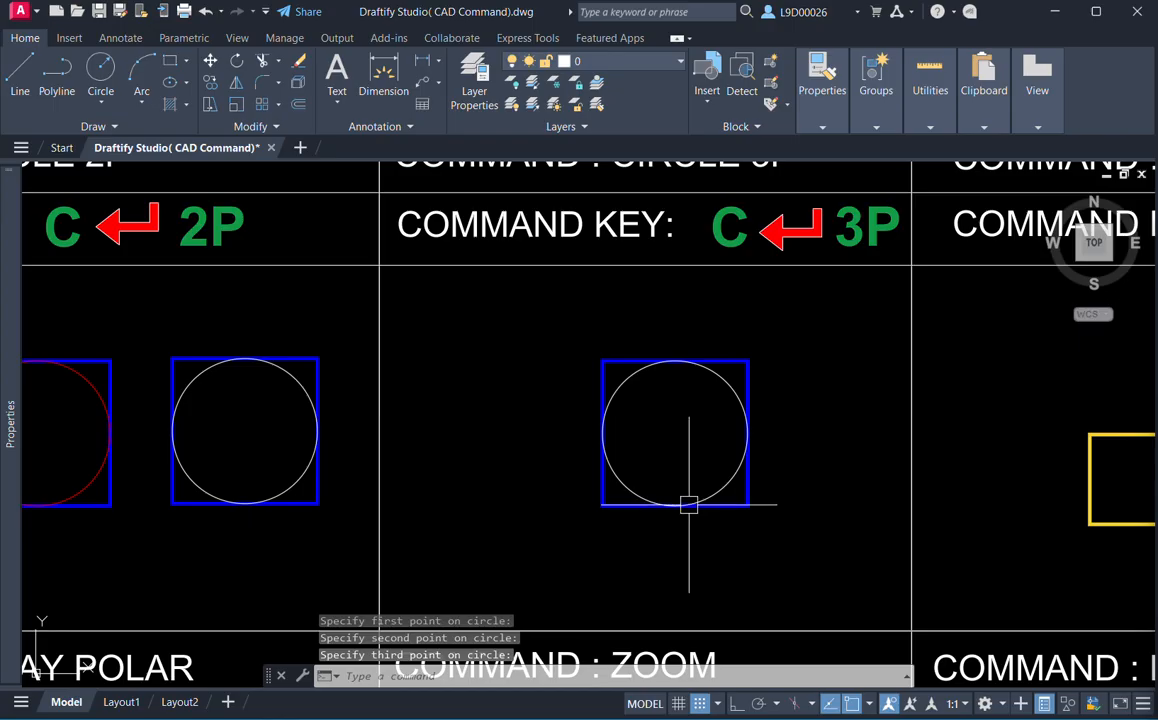
Try to stretch the right end of the yellow rectangle in the Stretch cell outward, using its lower-right corner as base point.
scroll(711, 421, down, 2)
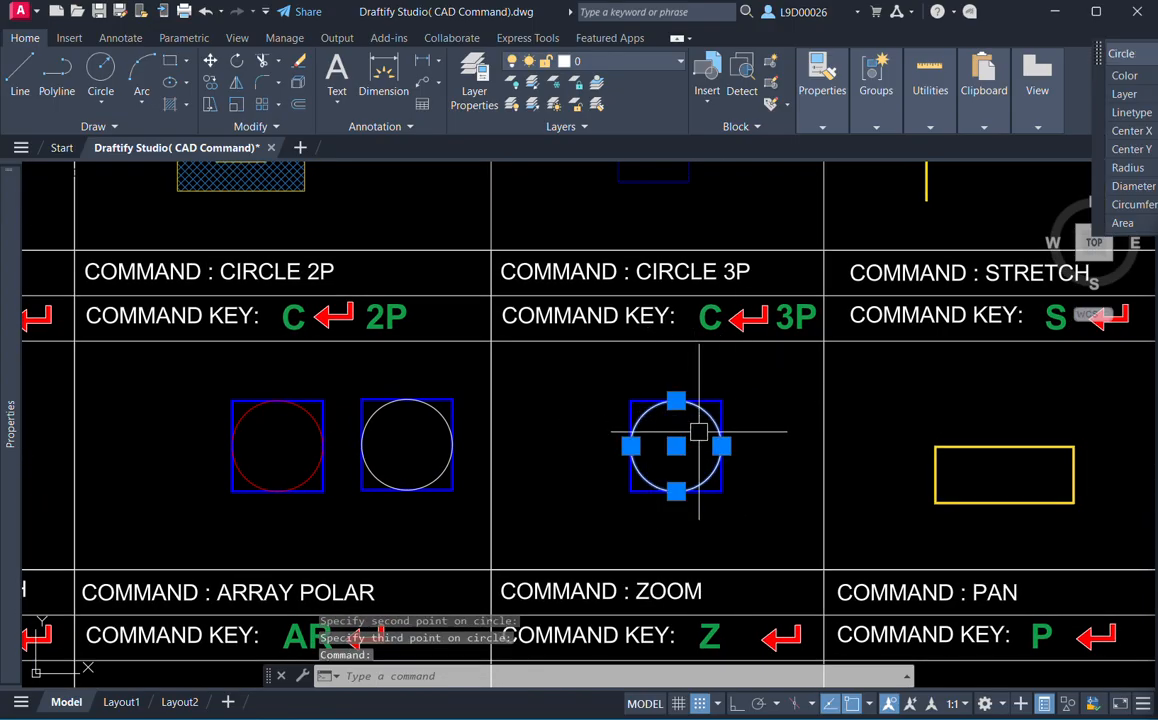
middle_drag(748, 457, 664, 460)
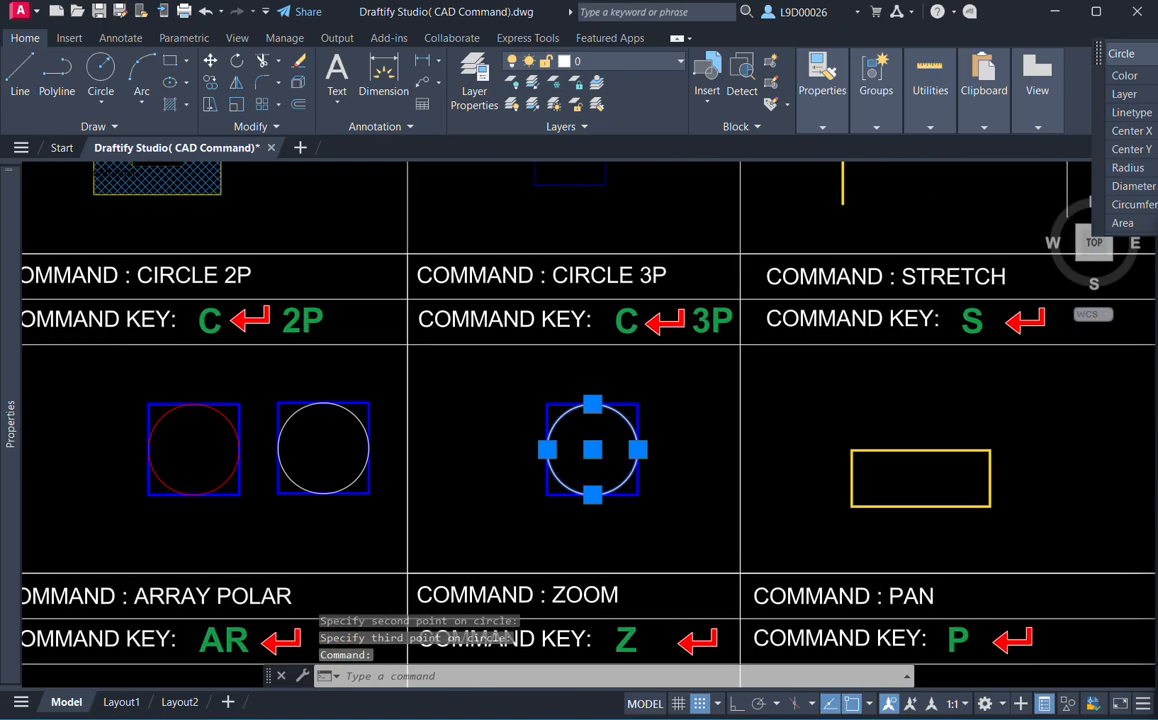
middle_drag(762, 442, 589, 425)
middle_drag(735, 418, 671, 416)
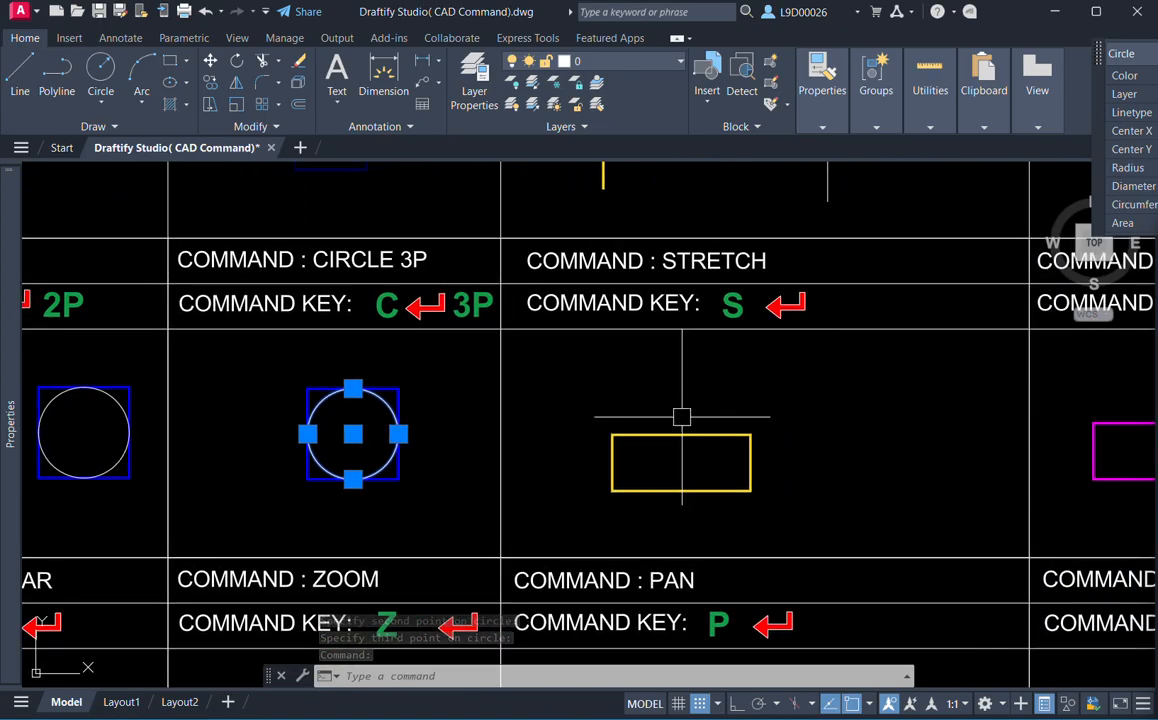
key(Escape)
middle_drag(797, 458, 750, 375)
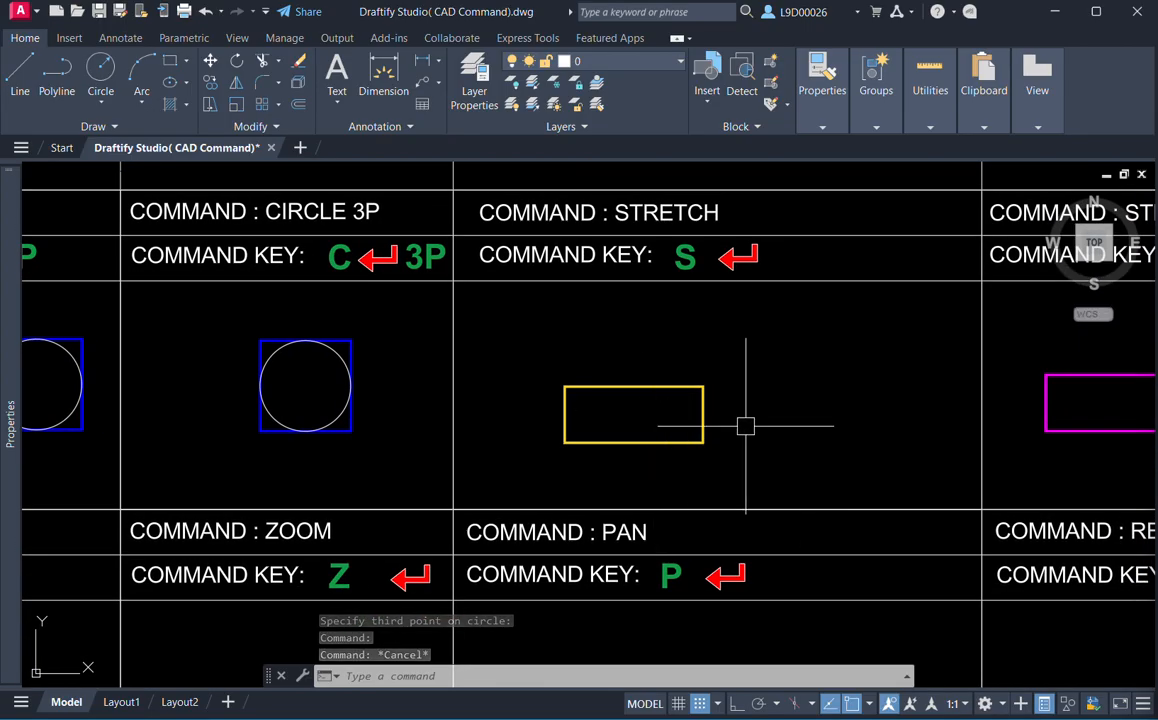
click(705, 352)
click(668, 465)
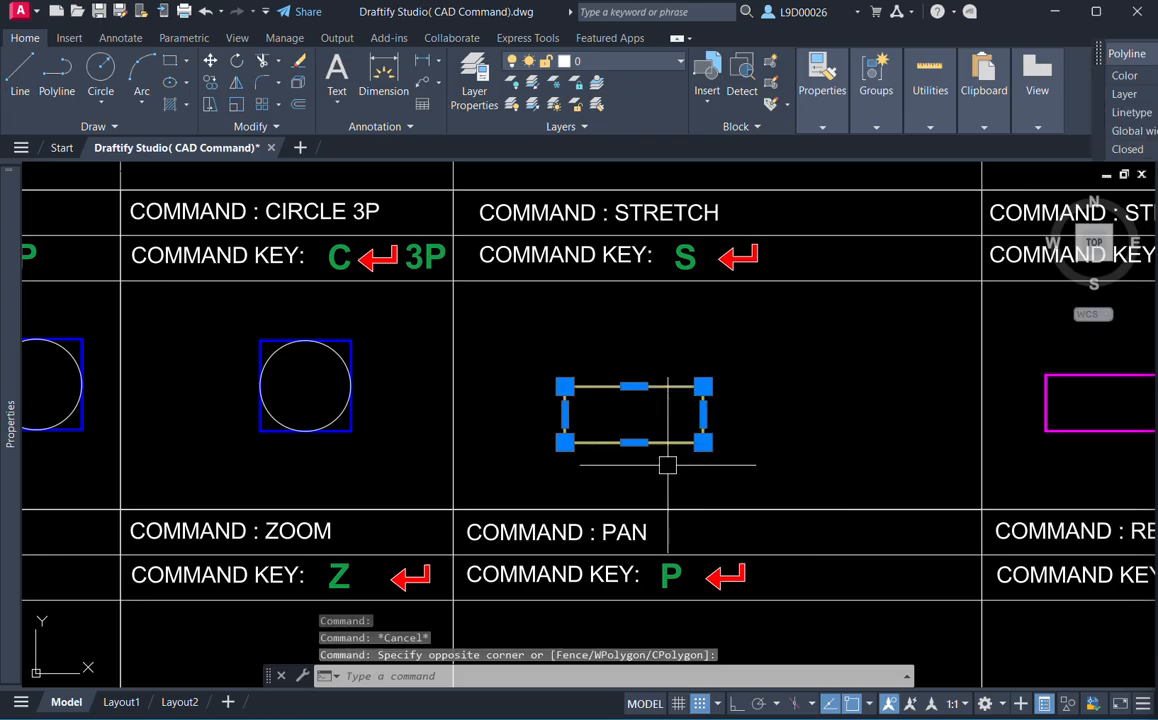
text(s)
key(Return)
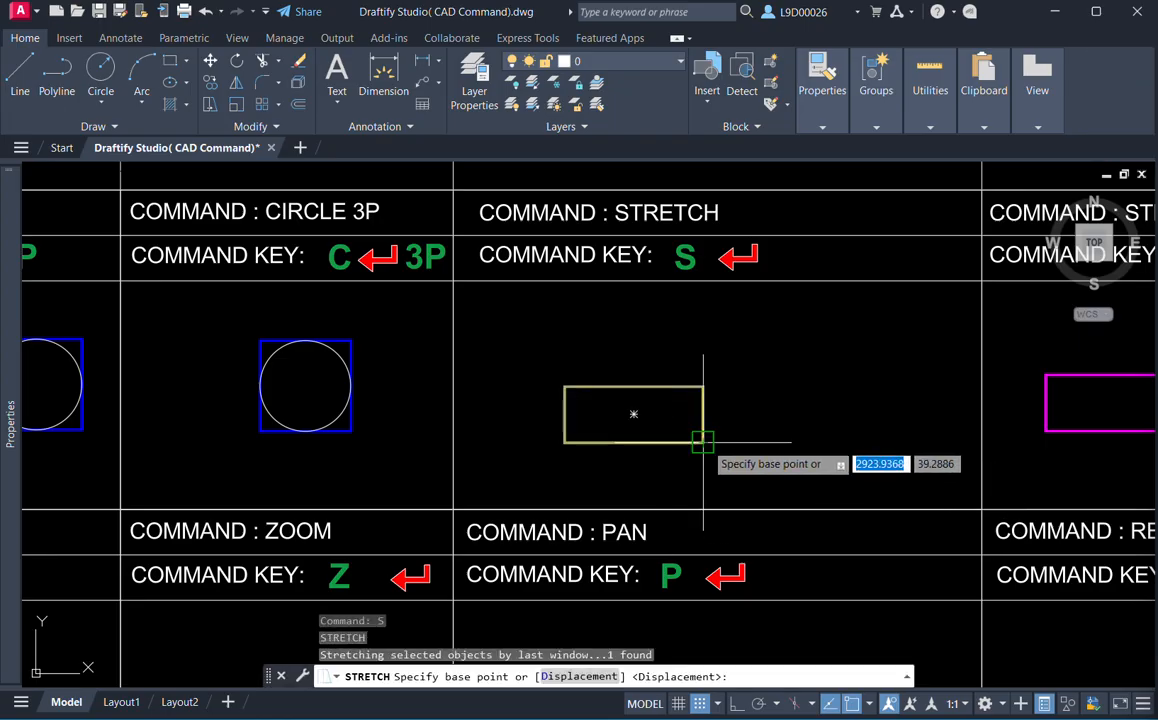
click(703, 441)
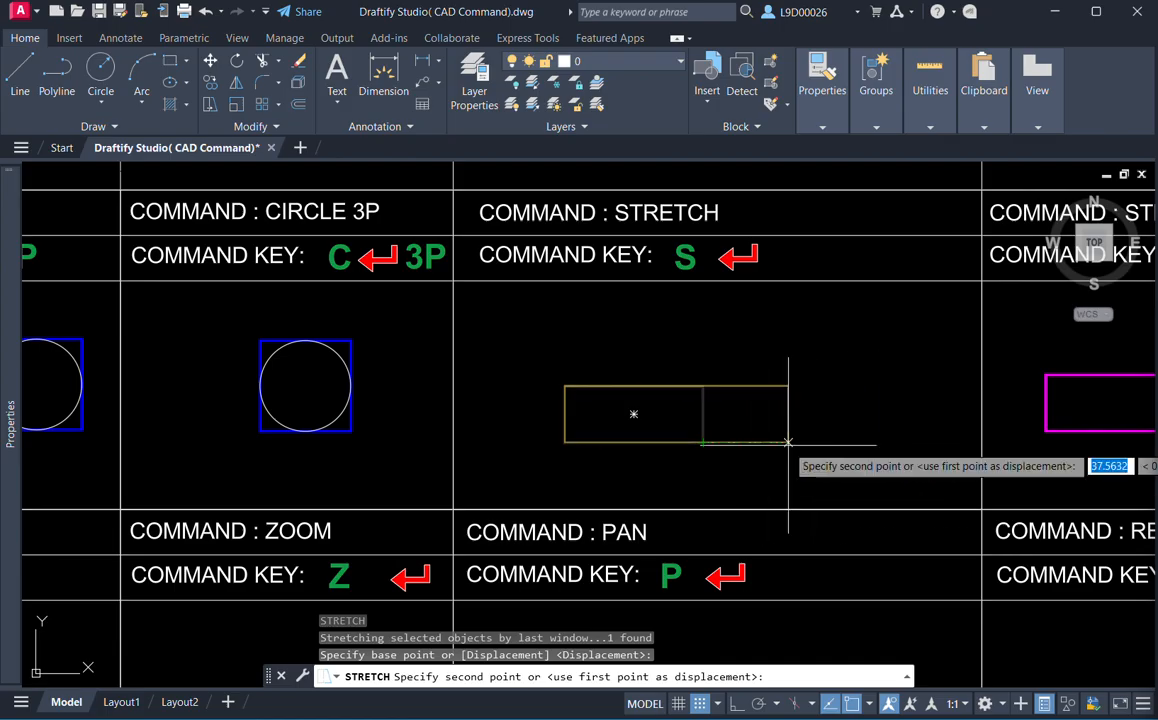
key(Escape)
Try stretching the yellow rectangle's right end again, crossing-selecting only that end and using a base point just below its lower-right corner.
middle_drag(753, 425, 765, 419)
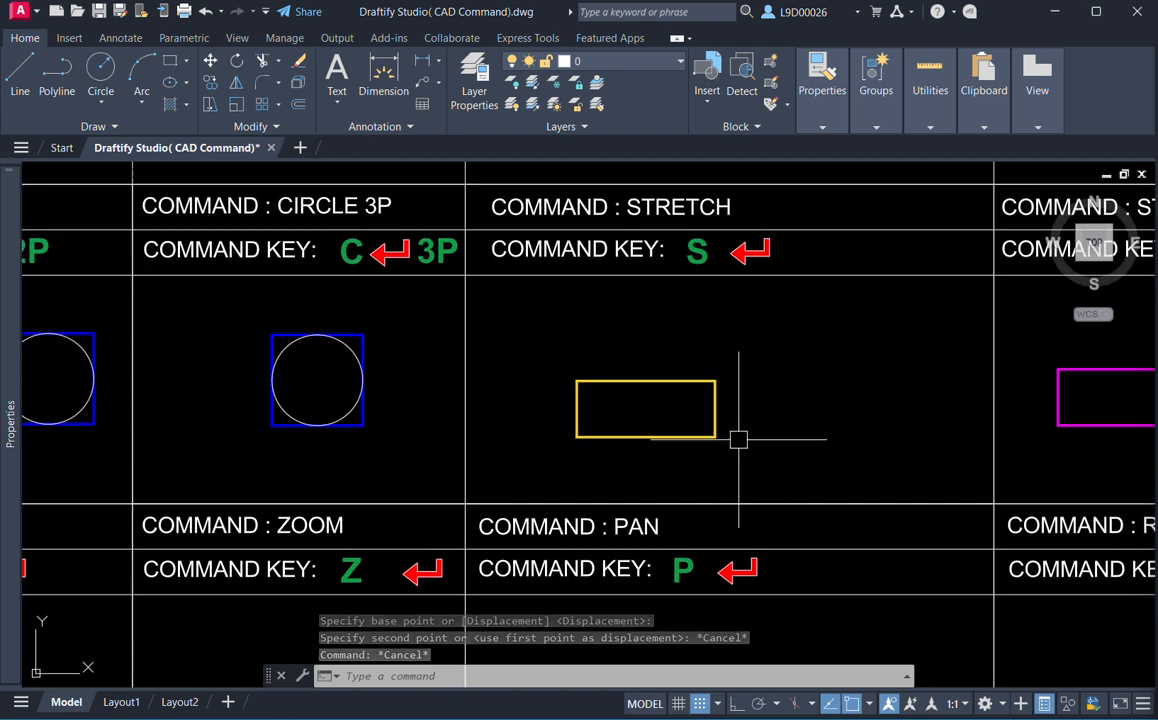
click(777, 350)
click(680, 470)
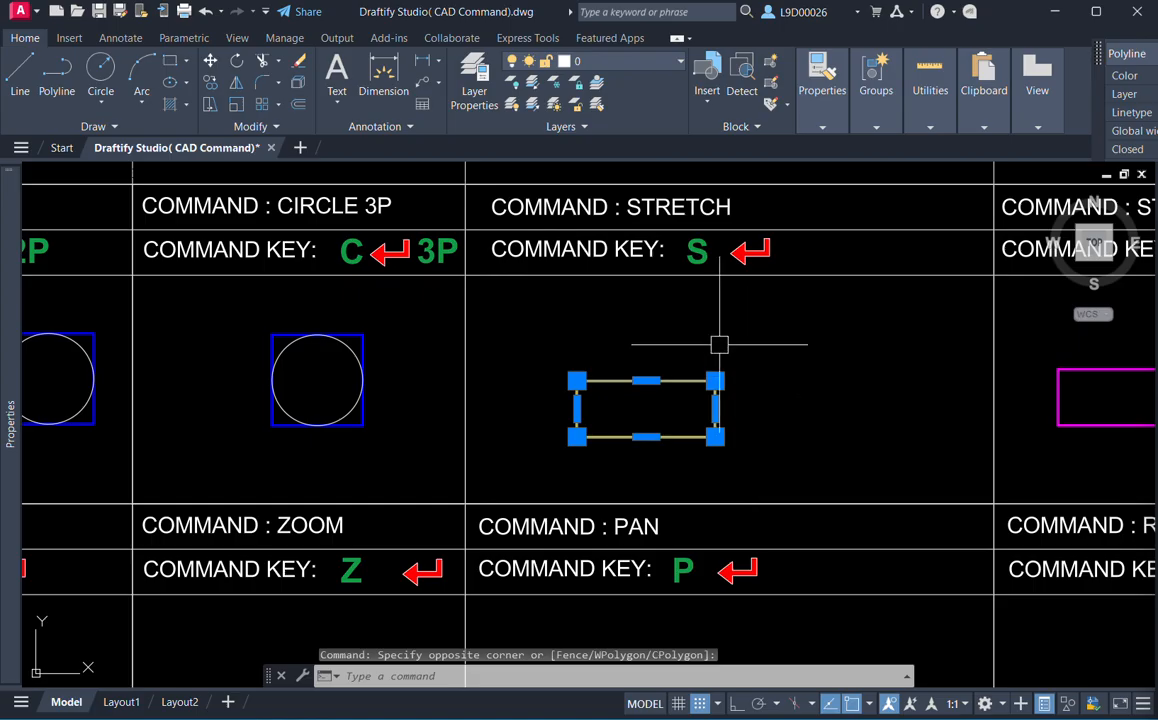
click(750, 354)
click(697, 457)
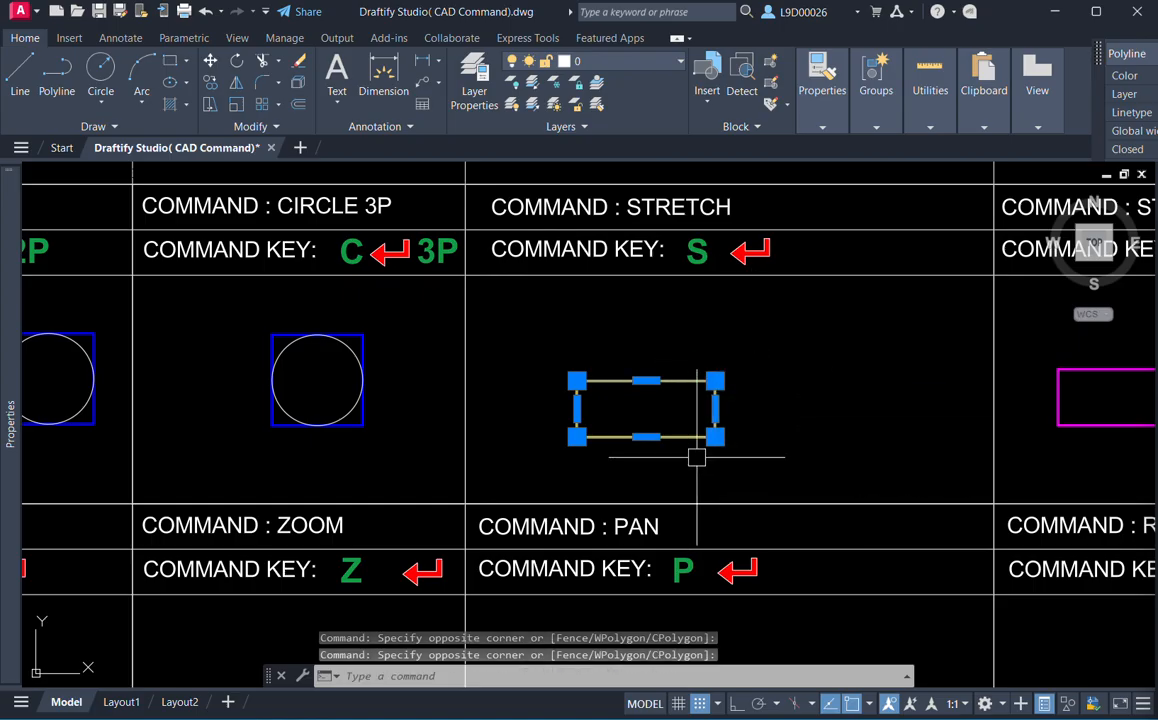
click(738, 360)
click(681, 467)
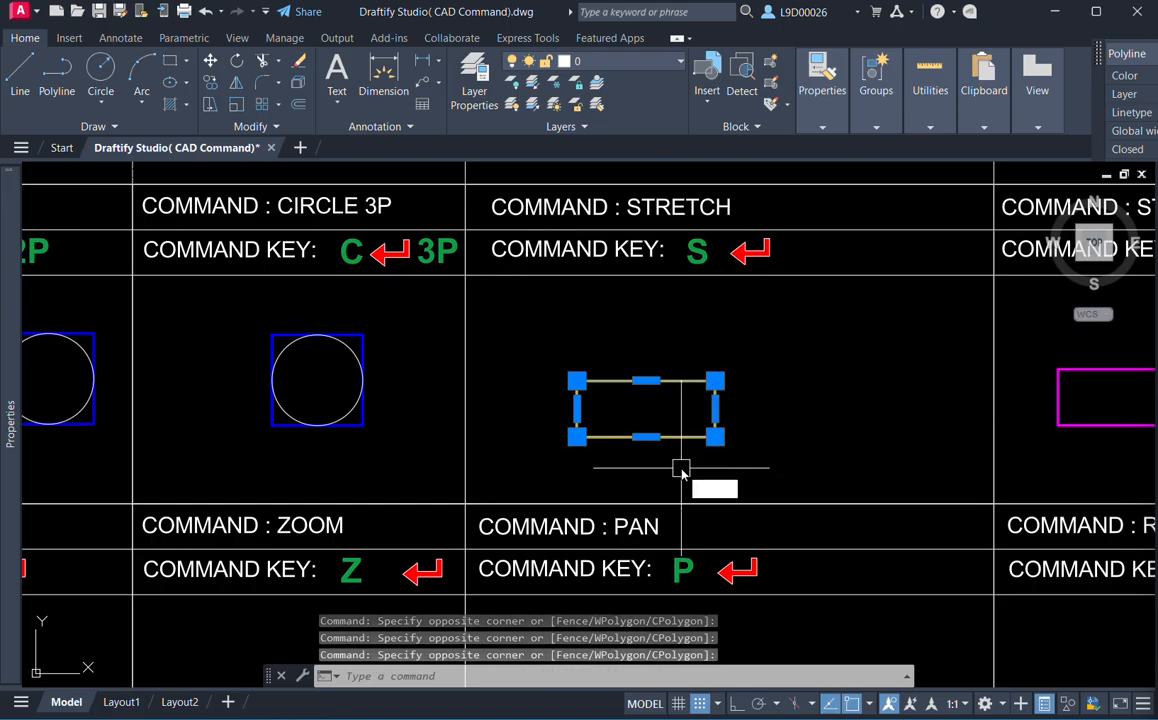
text(s)
key(Return)
click(718, 447)
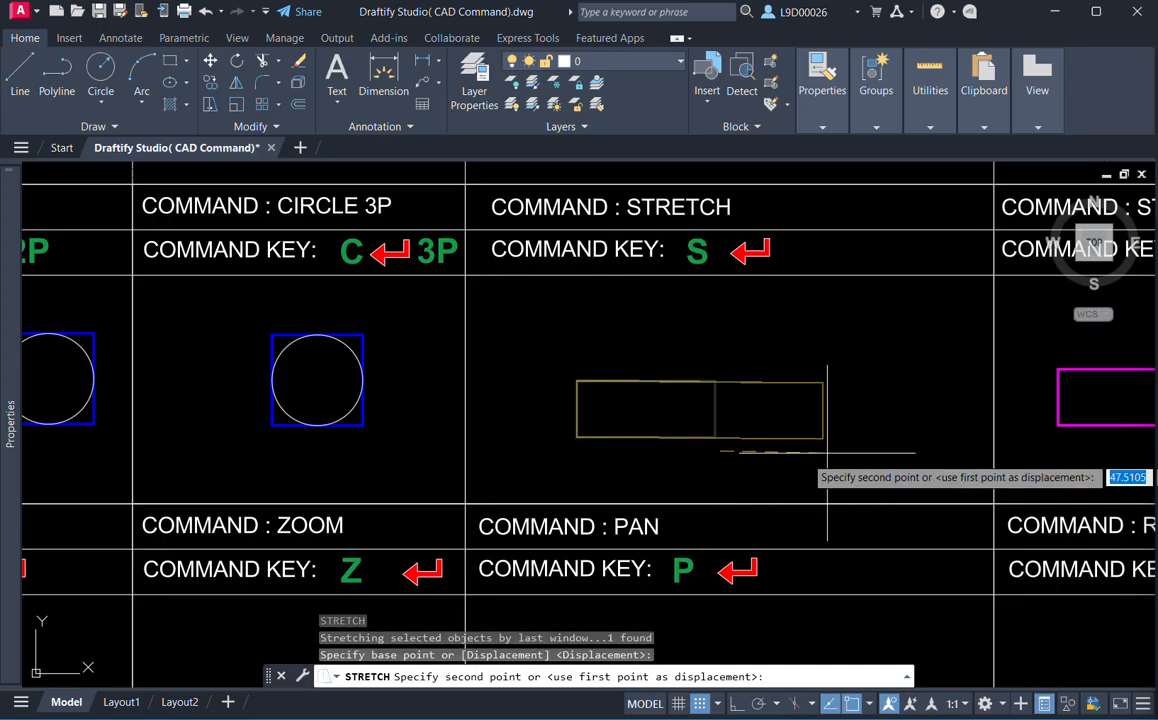
key(Escape)
Try the Stretch command with the whole yellow rectangle enclosed in the crossing window, using its bottom edge midpoint as base point.
click(789, 342)
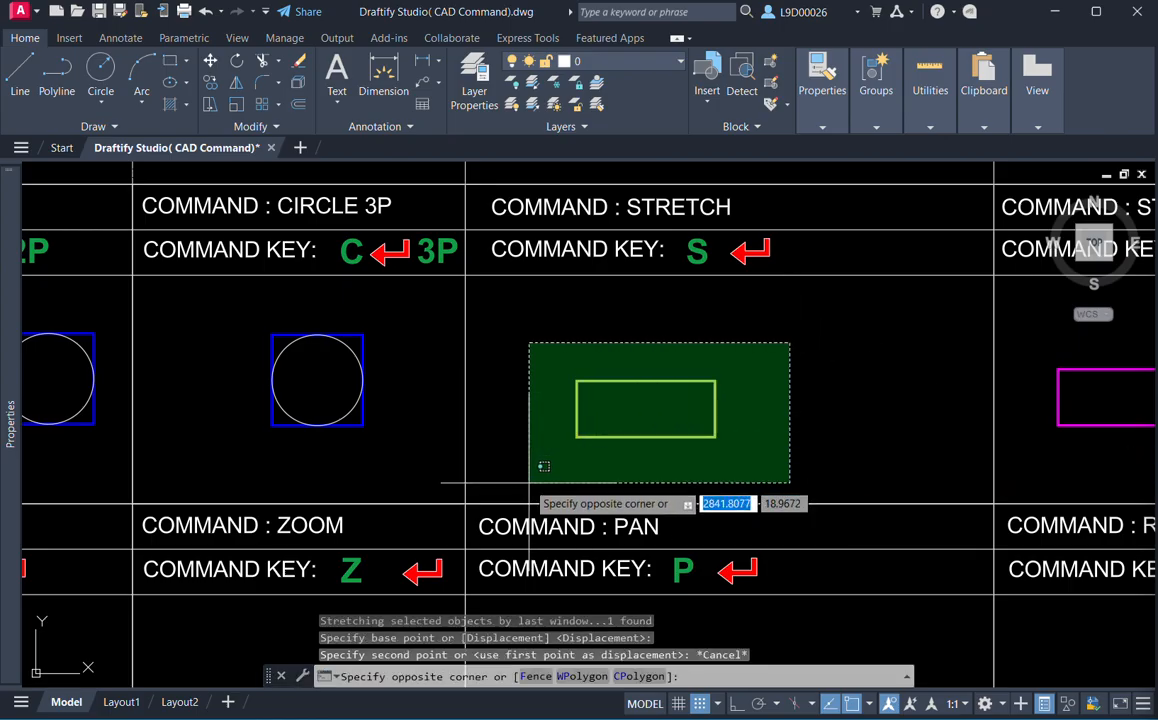
click(550, 462)
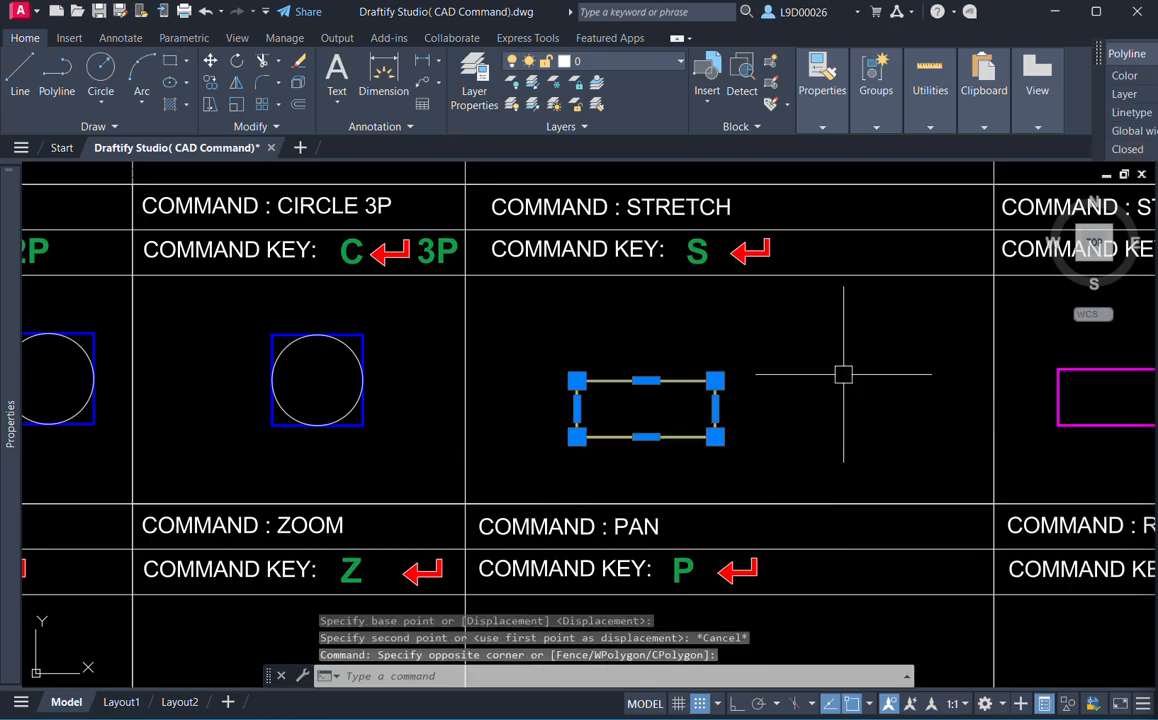
click(751, 348)
click(575, 484)
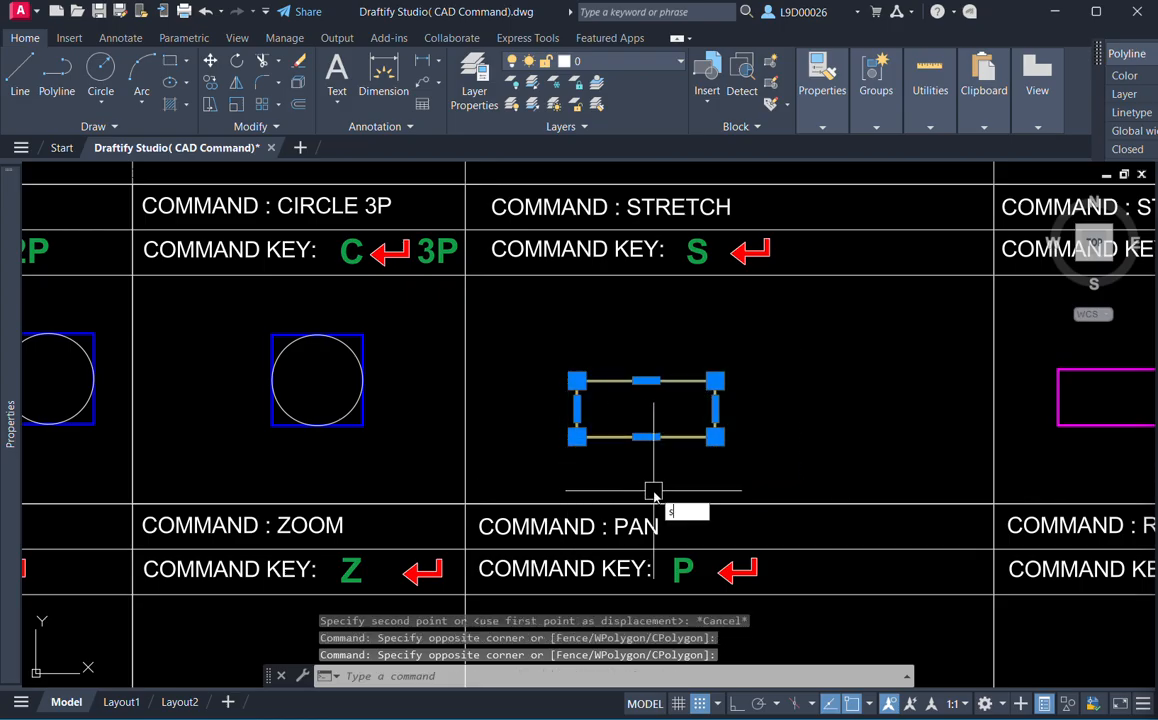
key(Return)
click(646, 437)
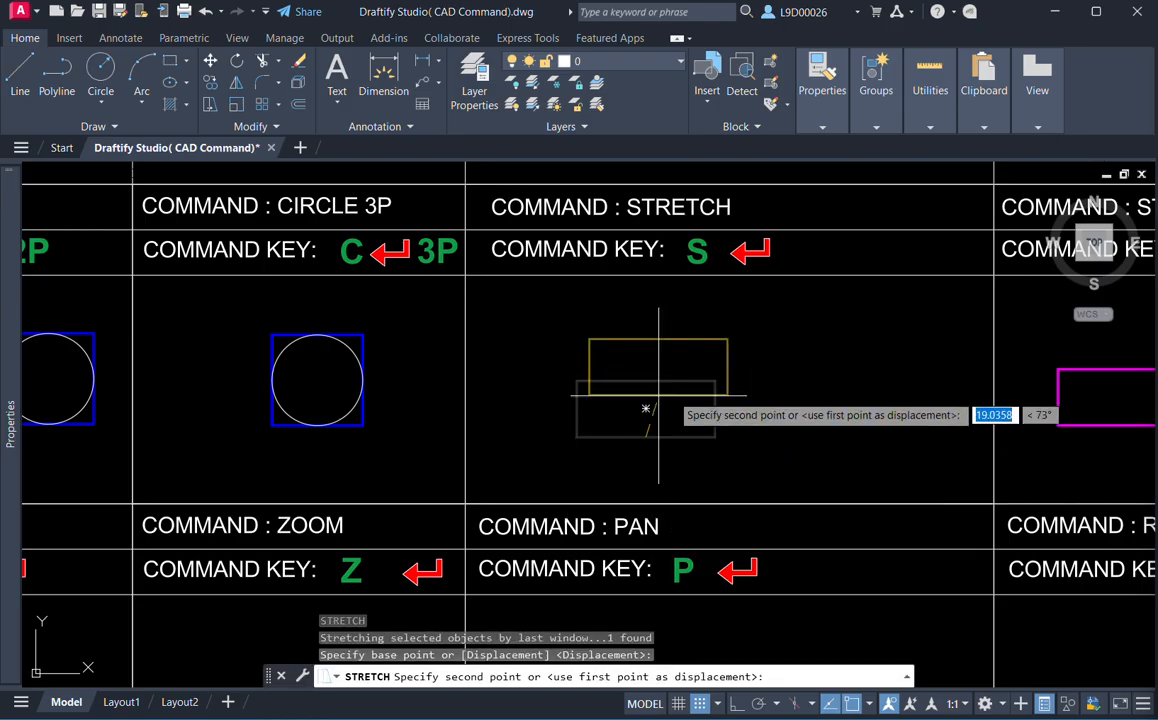
key(Escape)
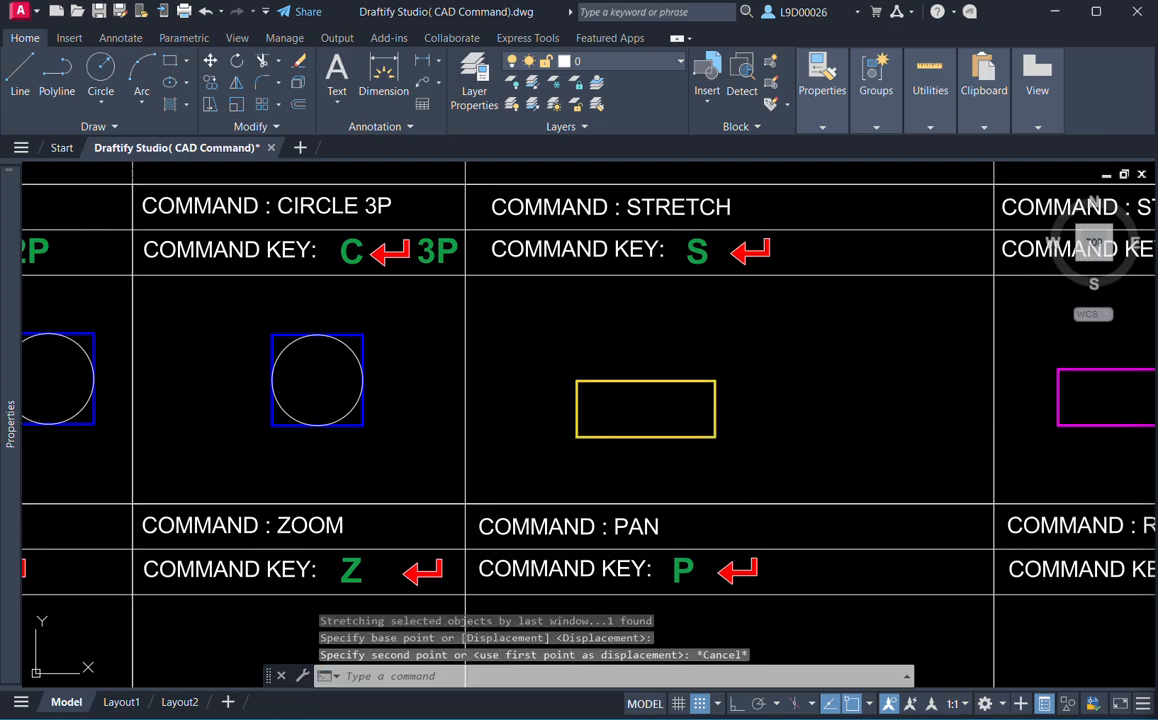
click(743, 331)
key(Escape)
click(762, 380)
click(767, 346)
key(Escape)
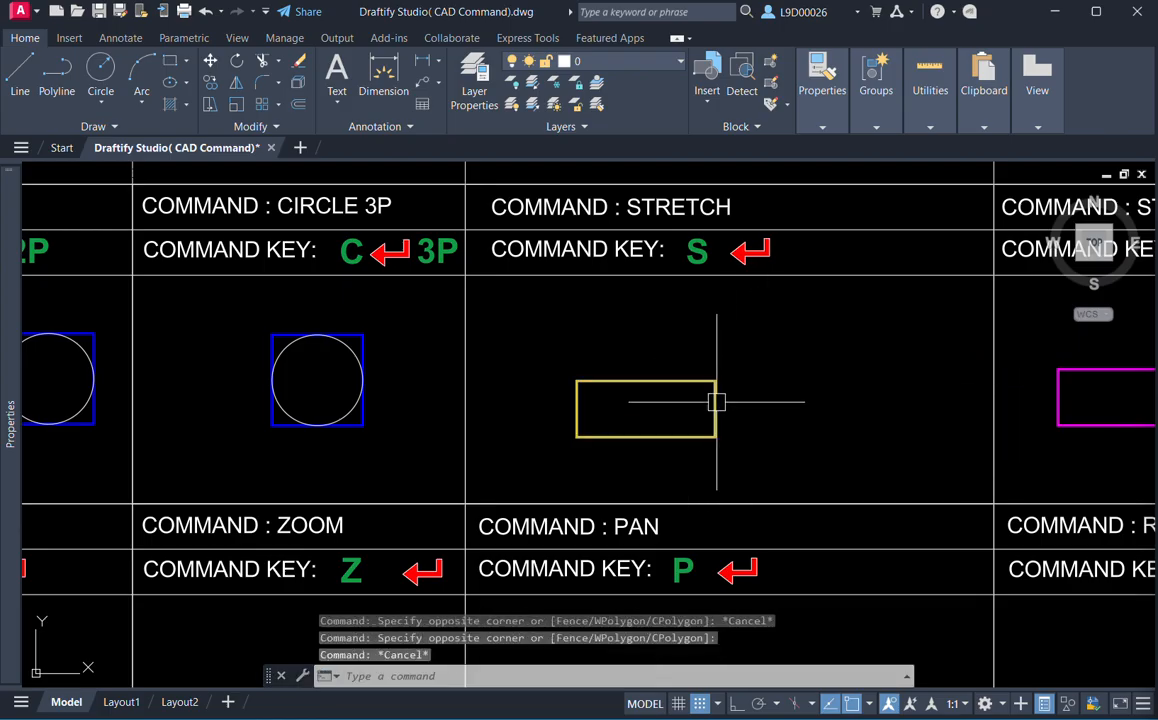
Try to stretch the crossing-selected right end of the yellow rectangle horizontally to the right.
click(767, 363)
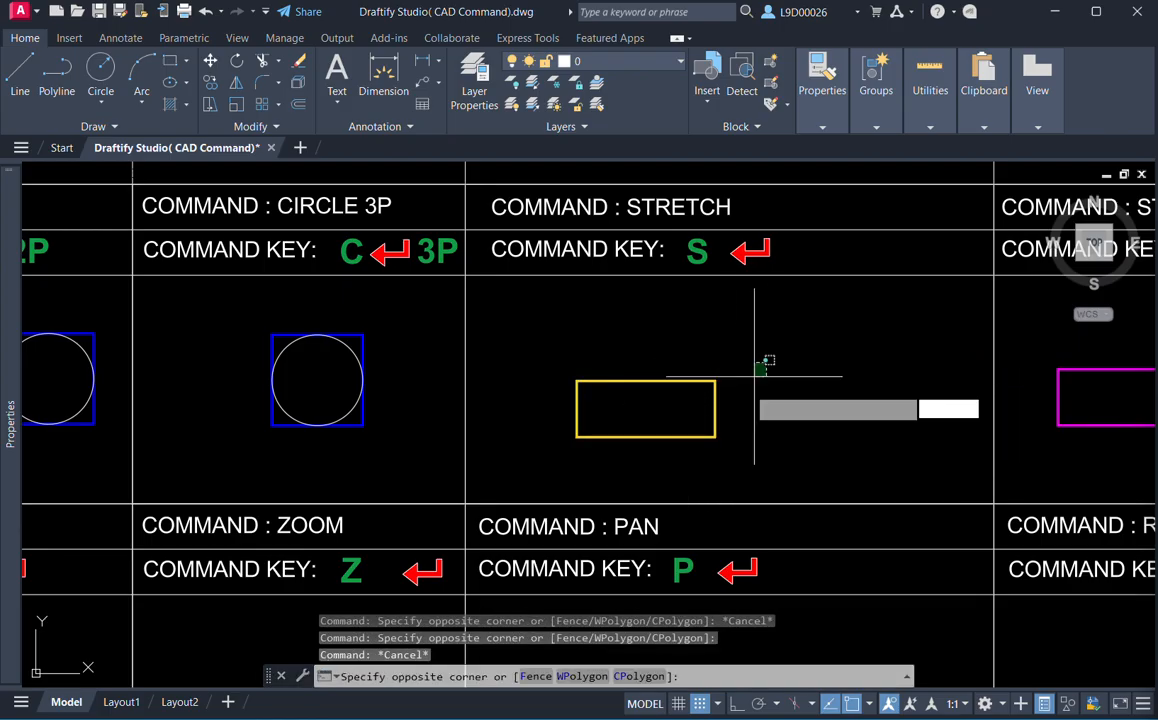
click(689, 459)
text(s)
key(Return)
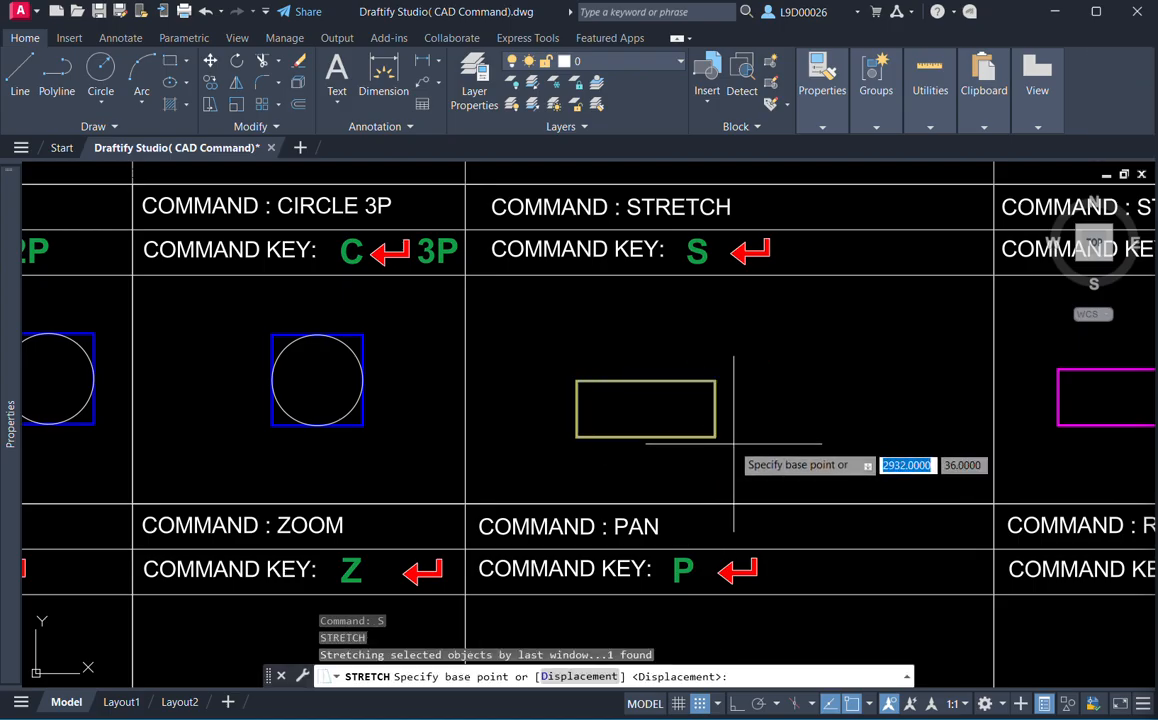
click(721, 453)
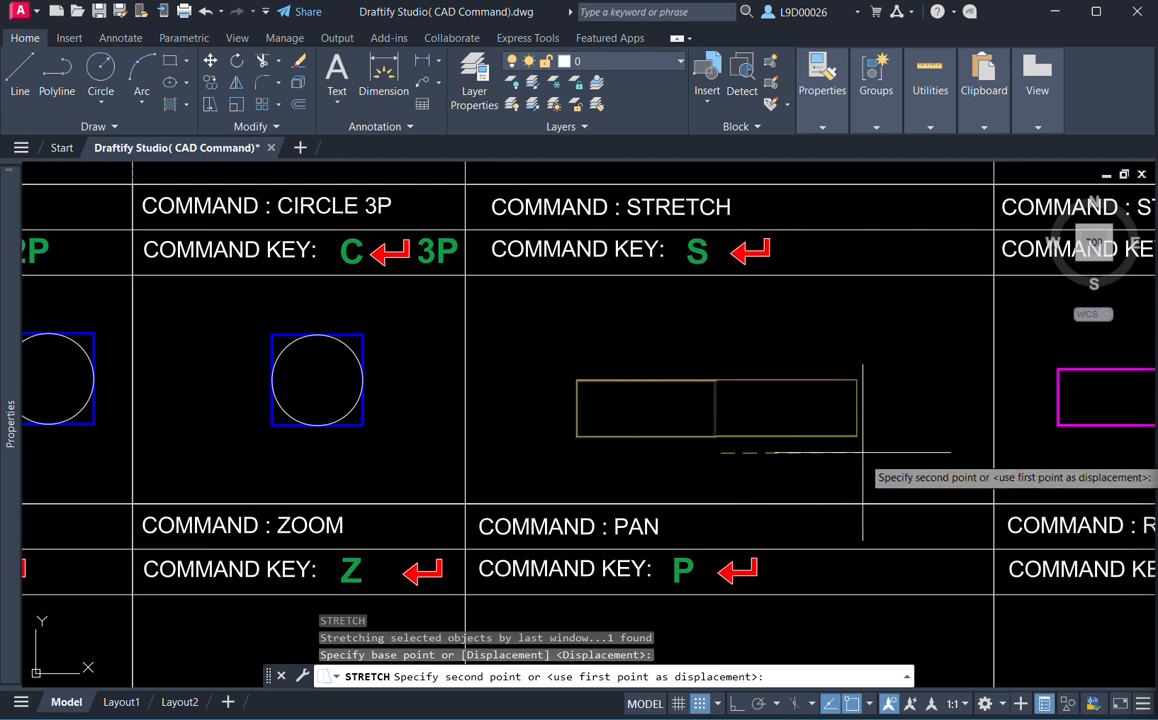
key(Escape)
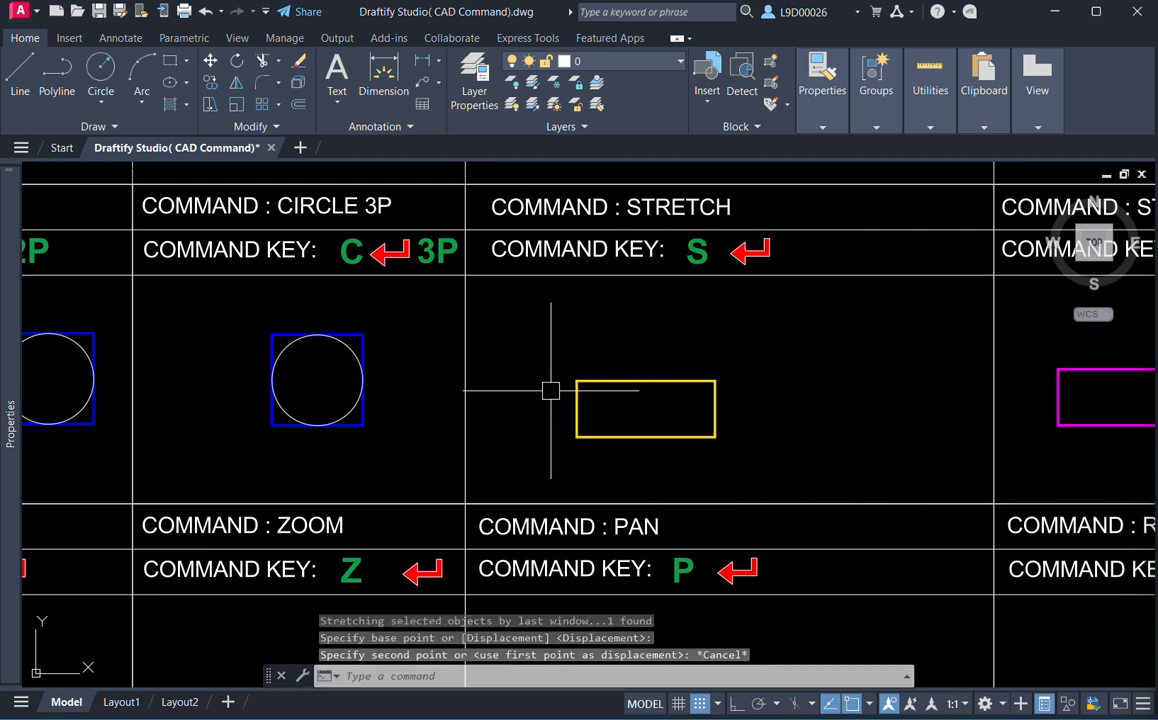
Try to stretch the crossing-selected left end of the yellow rectangle outward to the left.
click(603, 353)
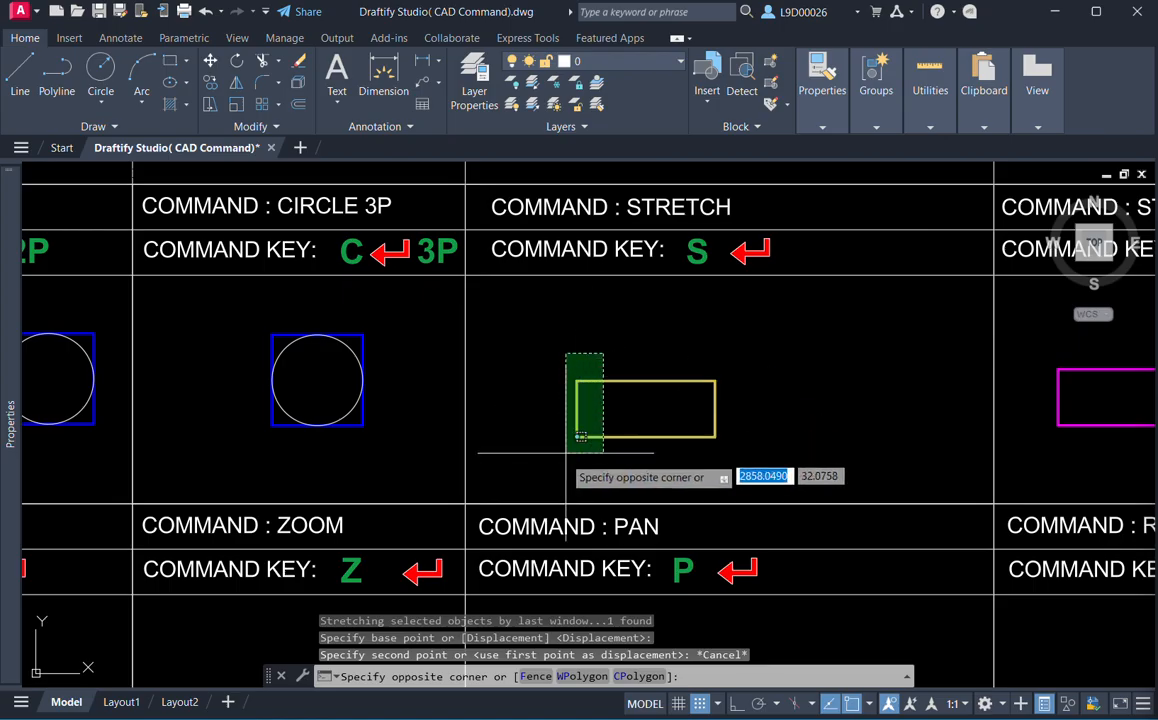
click(557, 464)
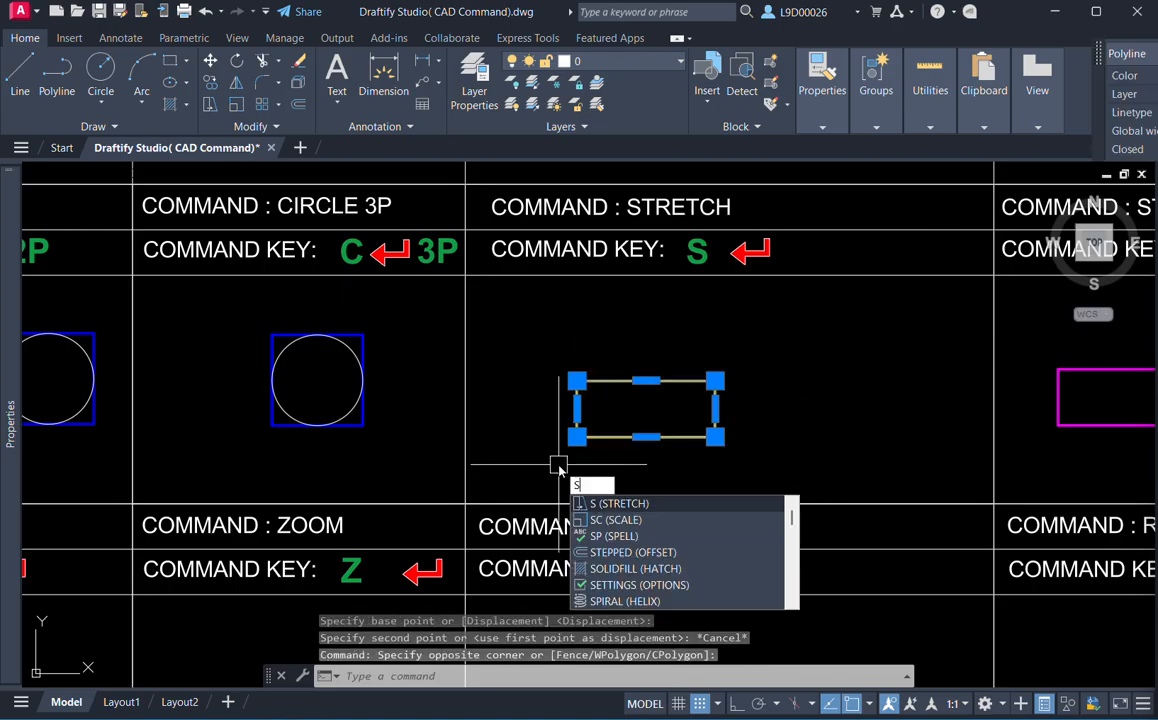
key(Return)
click(577, 463)
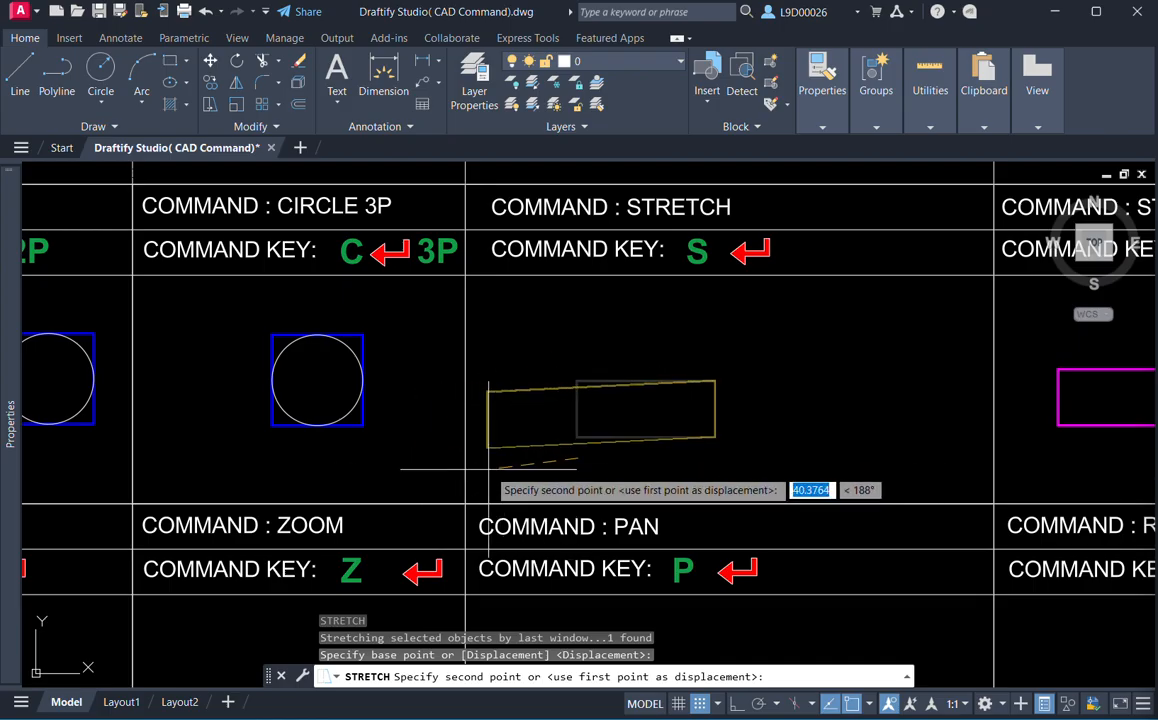
key(Escape)
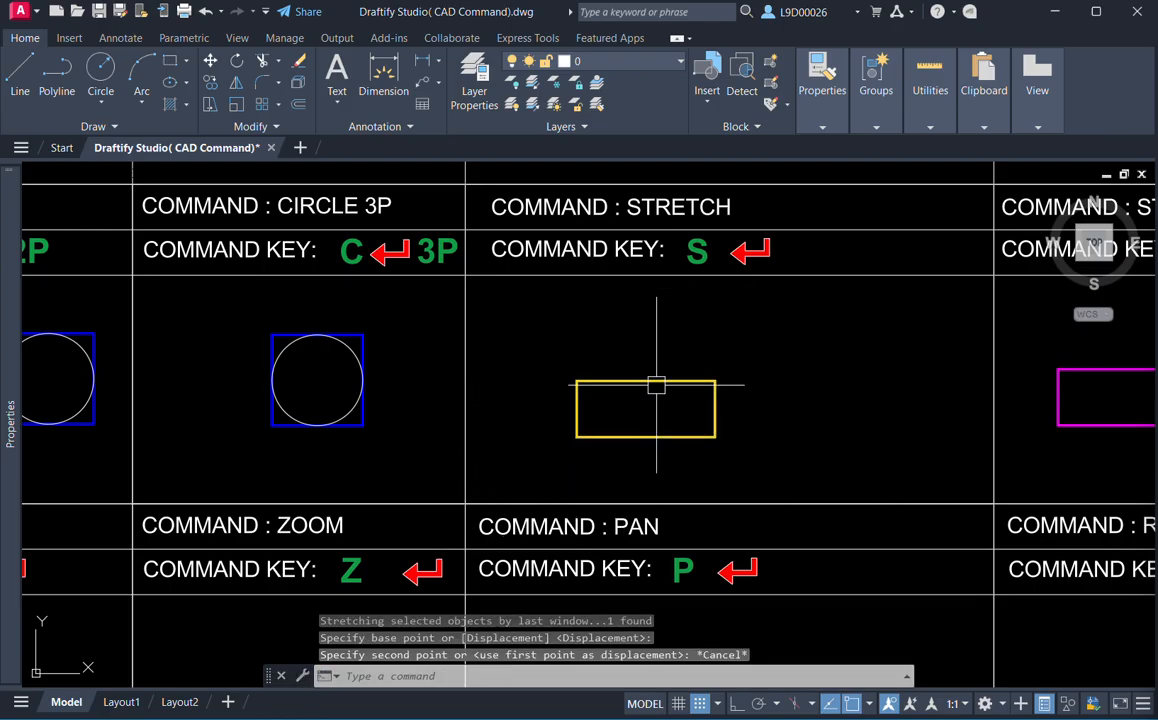
Try to stretch the crossing-selected upper part of the yellow rectangle upward, using a base point to the right of it.
click(778, 352)
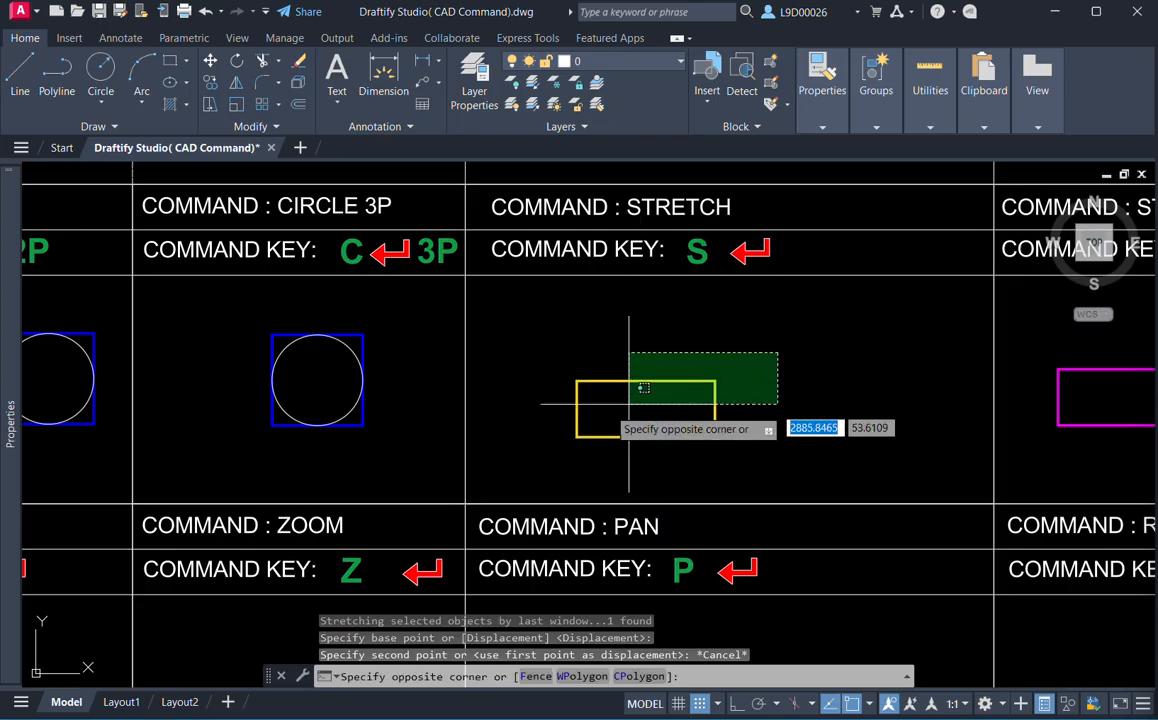
click(546, 412)
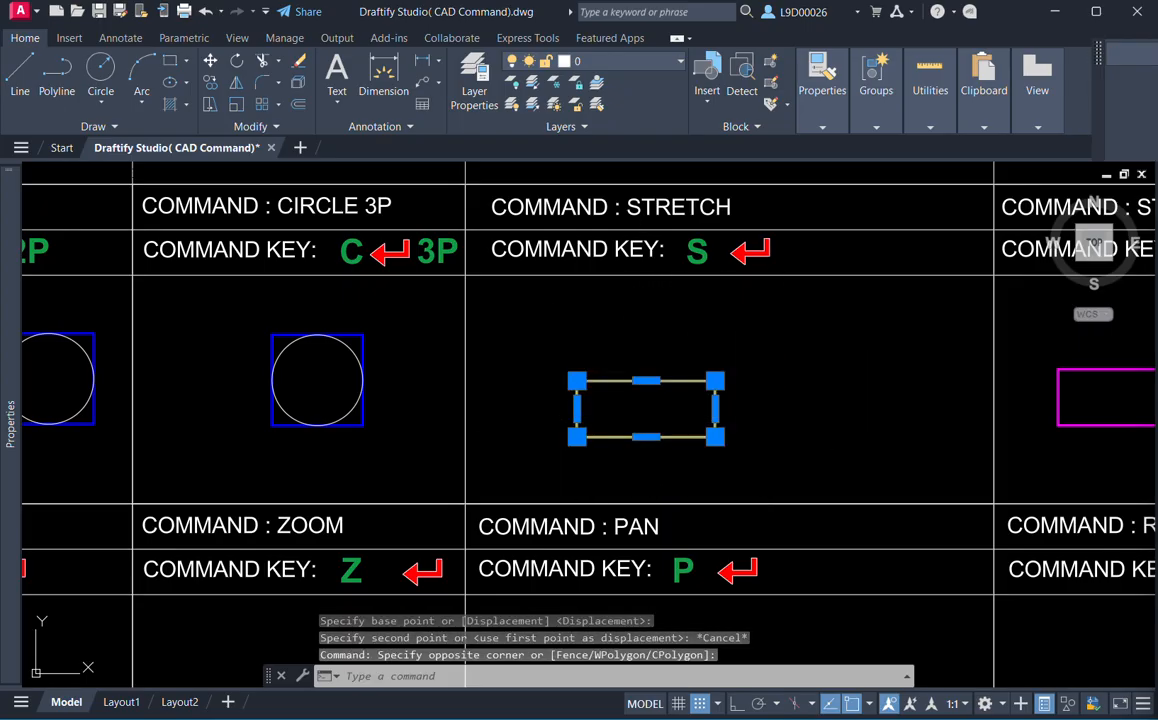
text(s)
key(Return)
click(779, 405)
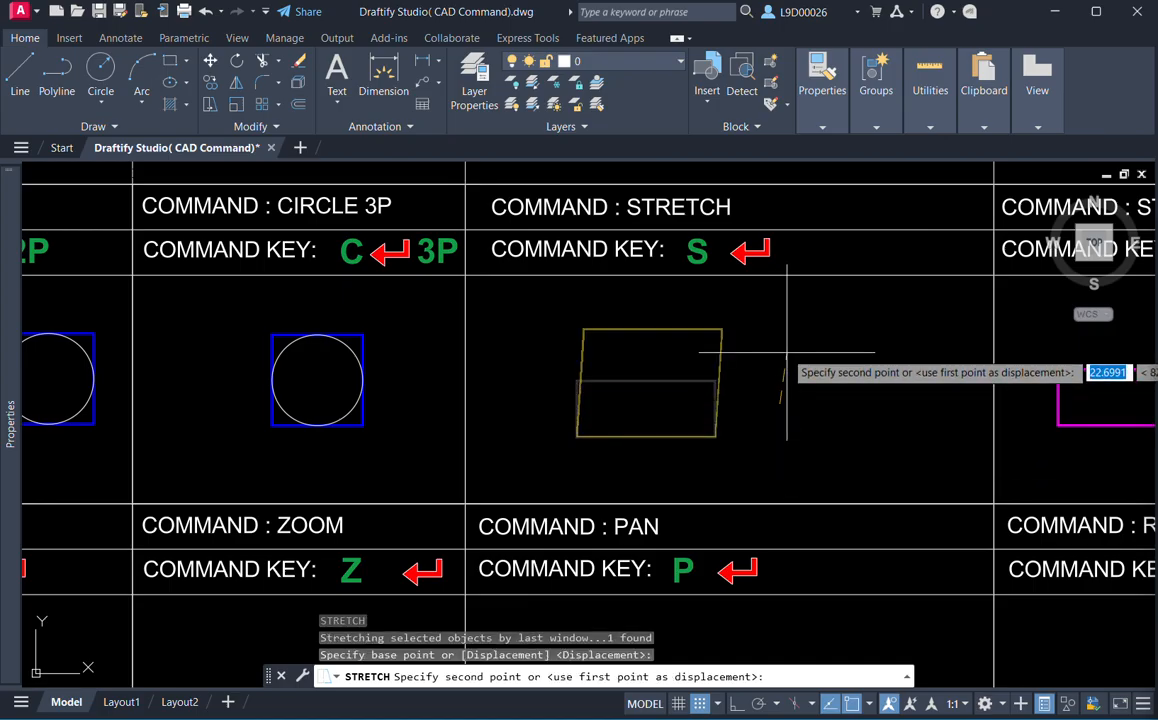
key(Escape)
Demonstrate crossing windows over the yellow rectangle's lower part and over the whole rectangle, clearing the selection each time.
click(754, 413)
click(559, 467)
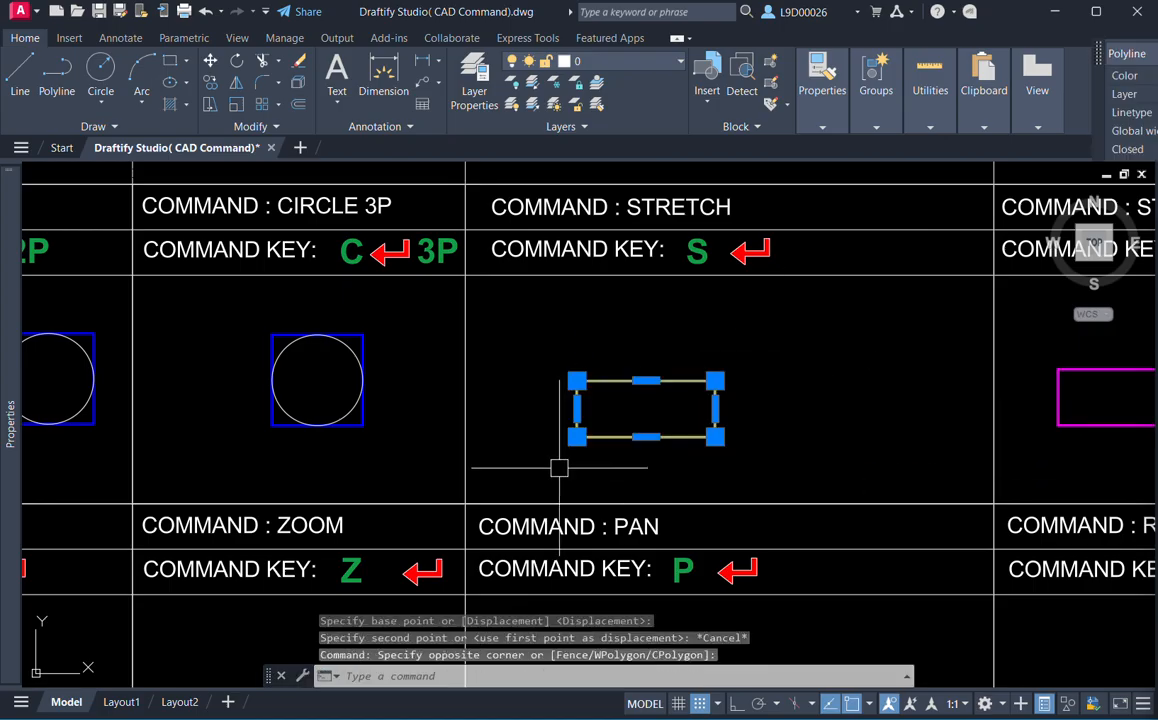
key(Escape)
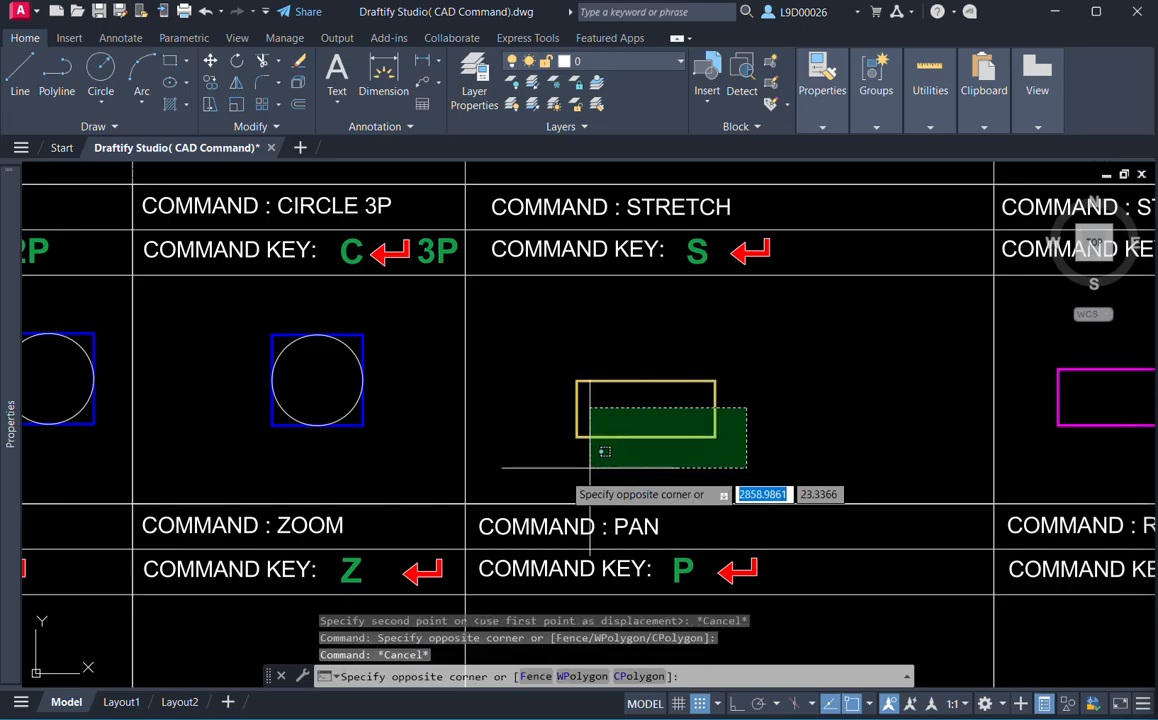
key(Escape)
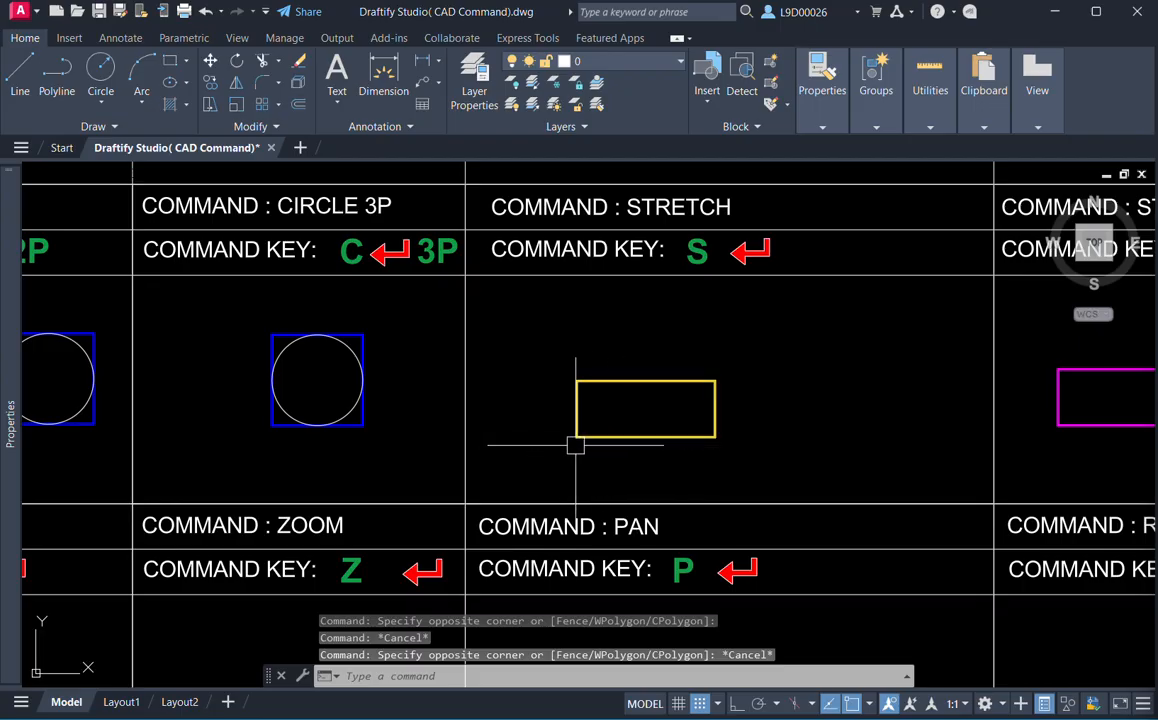
click(755, 407)
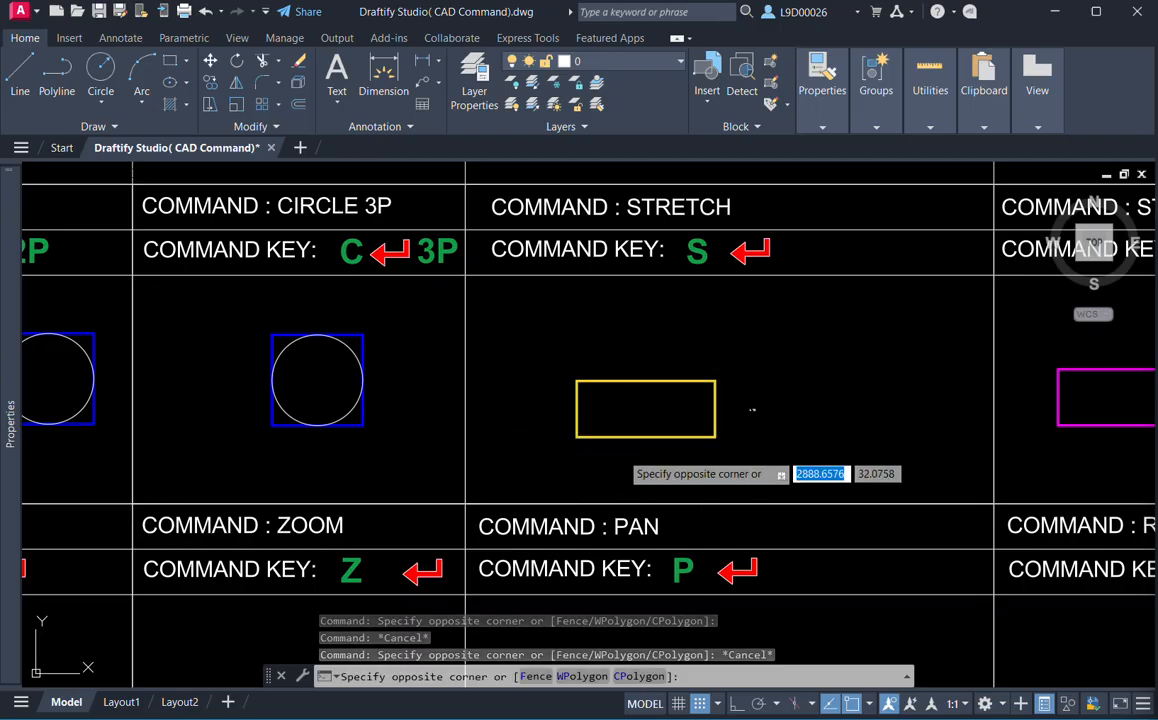
click(556, 466)
key(Escape)
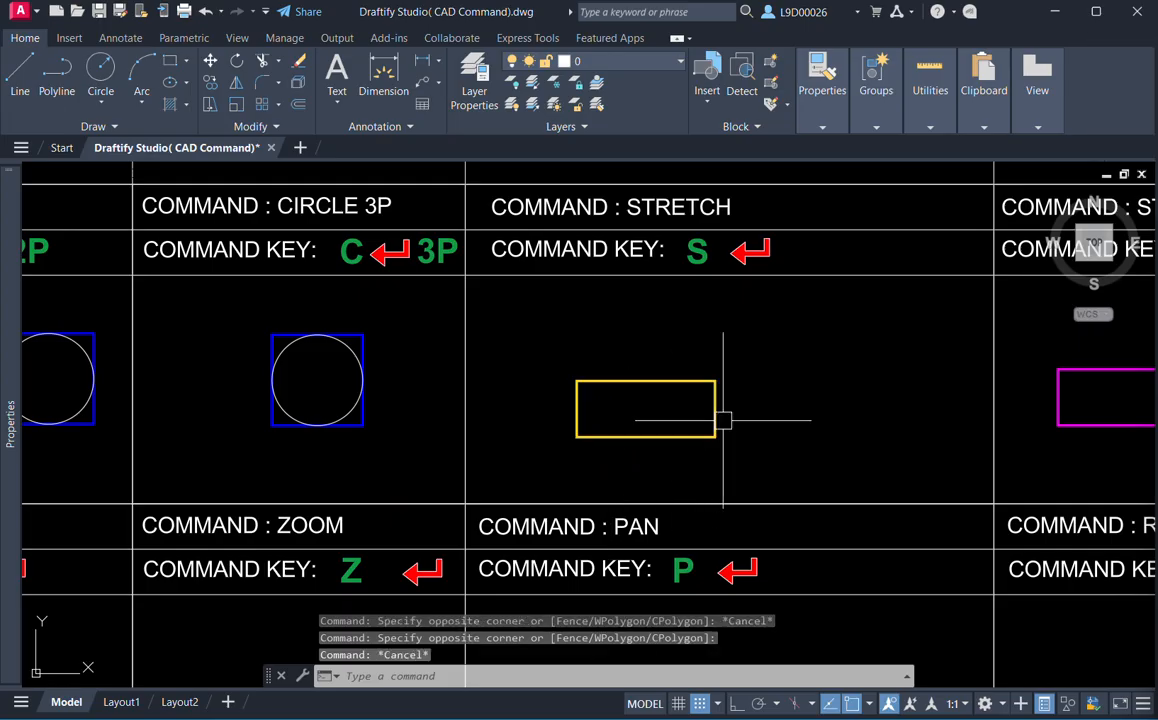
click(765, 364)
click(556, 465)
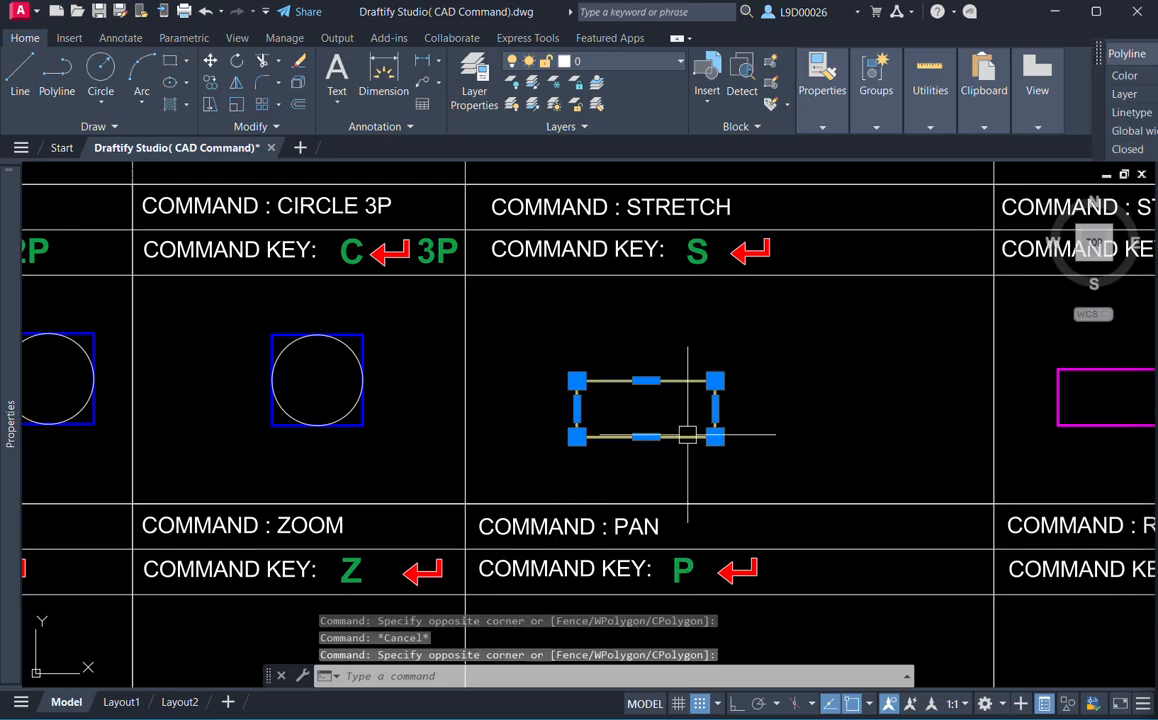
key(Escape)
Stretch the crossing-selected right end of the magenta rectangle 10 units to the right in the STRETCH WITH DIST. cell.
middle_drag(907, 415, 719, 454)
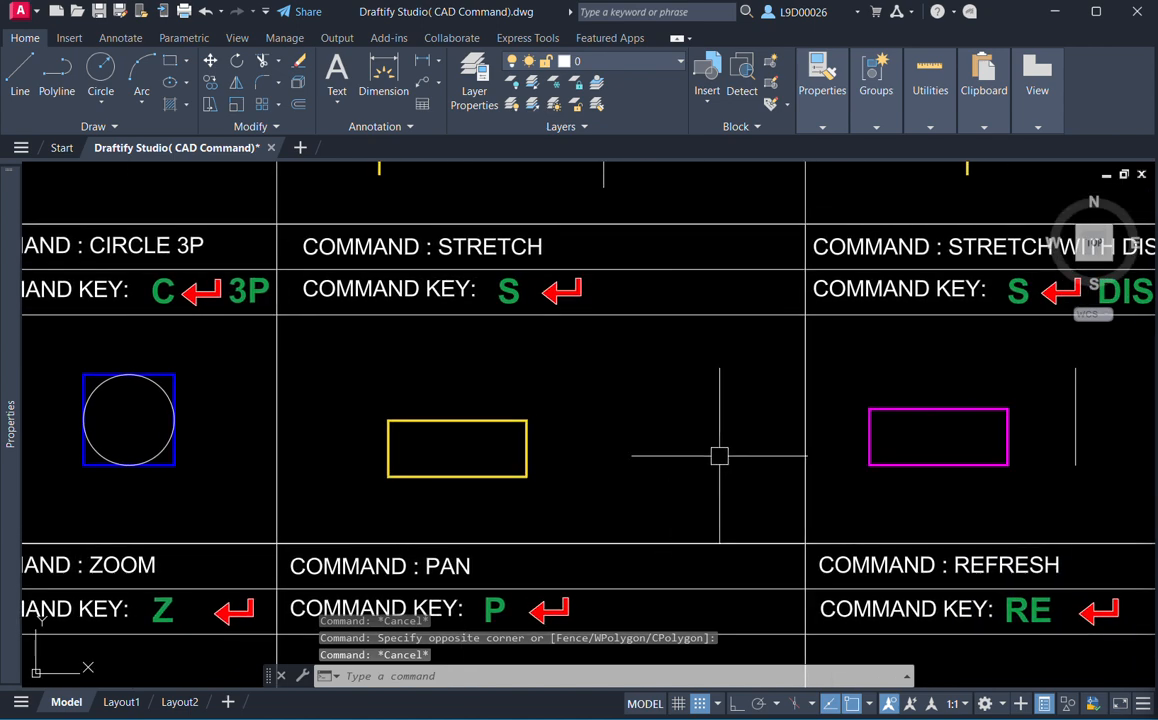
middle_drag(846, 462, 582, 466)
middle_drag(788, 452, 765, 444)
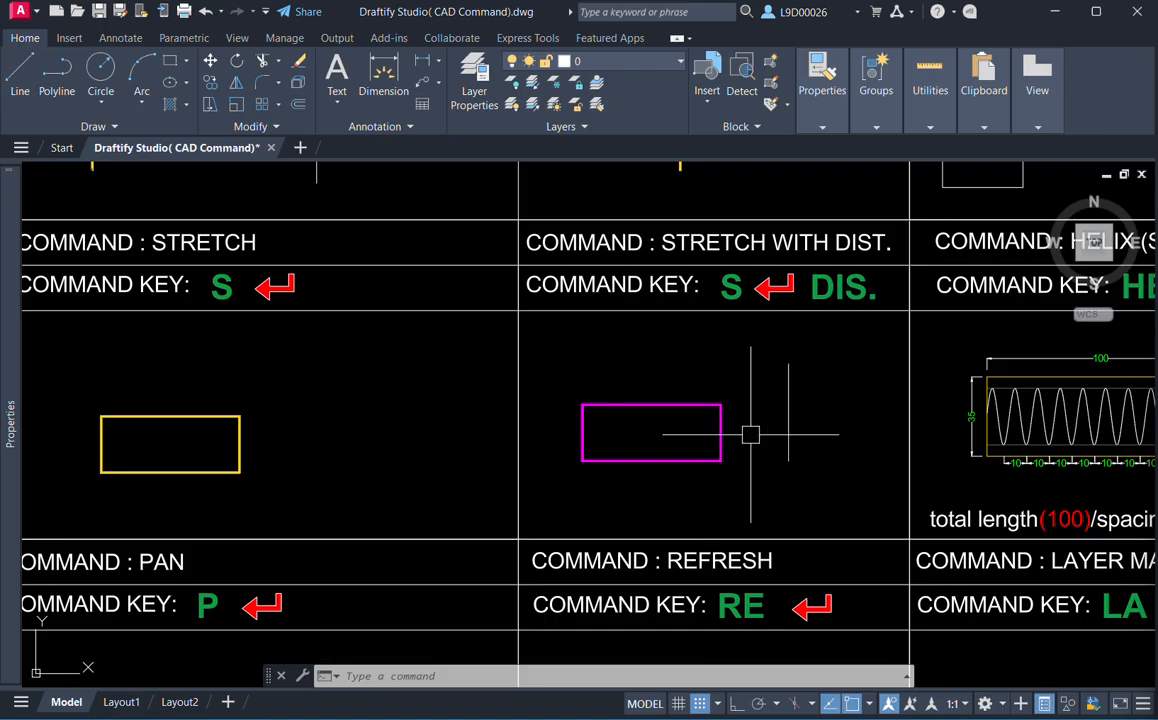
click(745, 389)
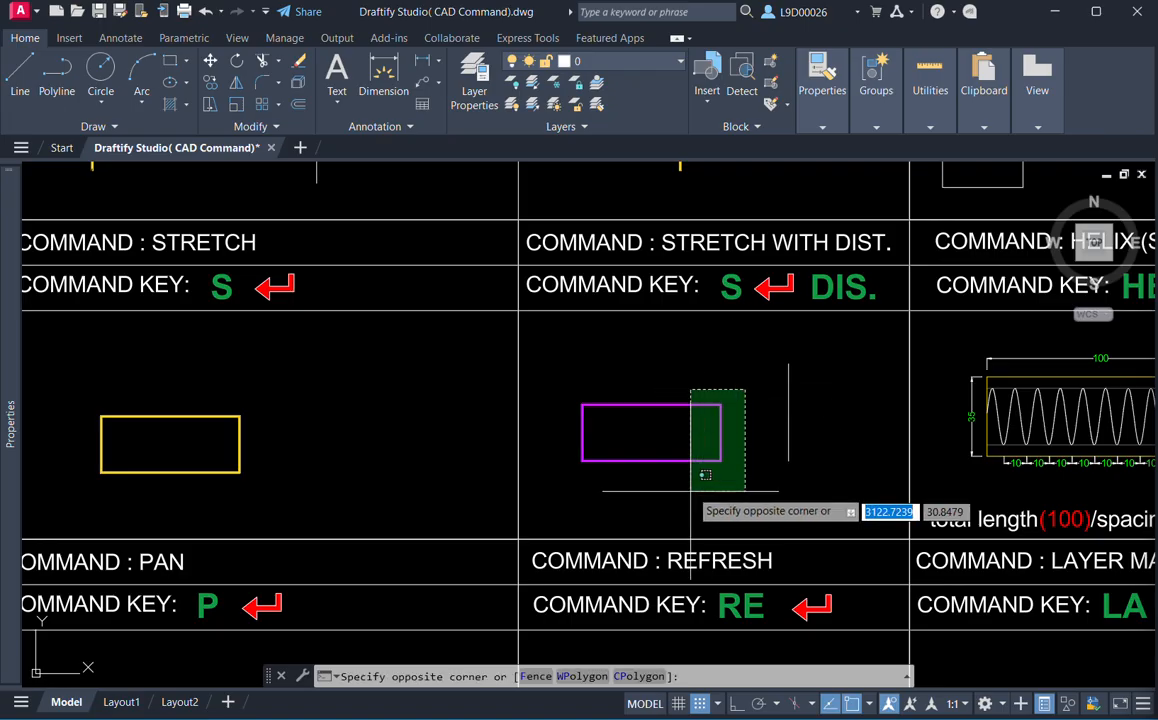
click(695, 484)
text(s)
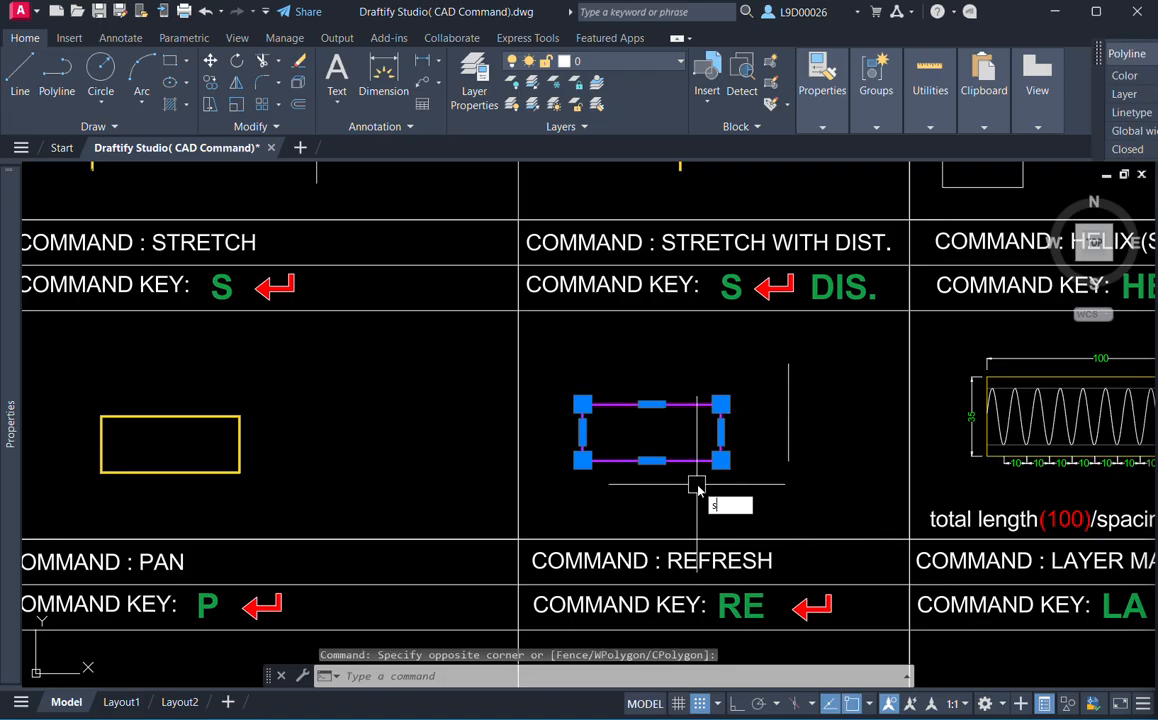
key(Return)
click(651, 432)
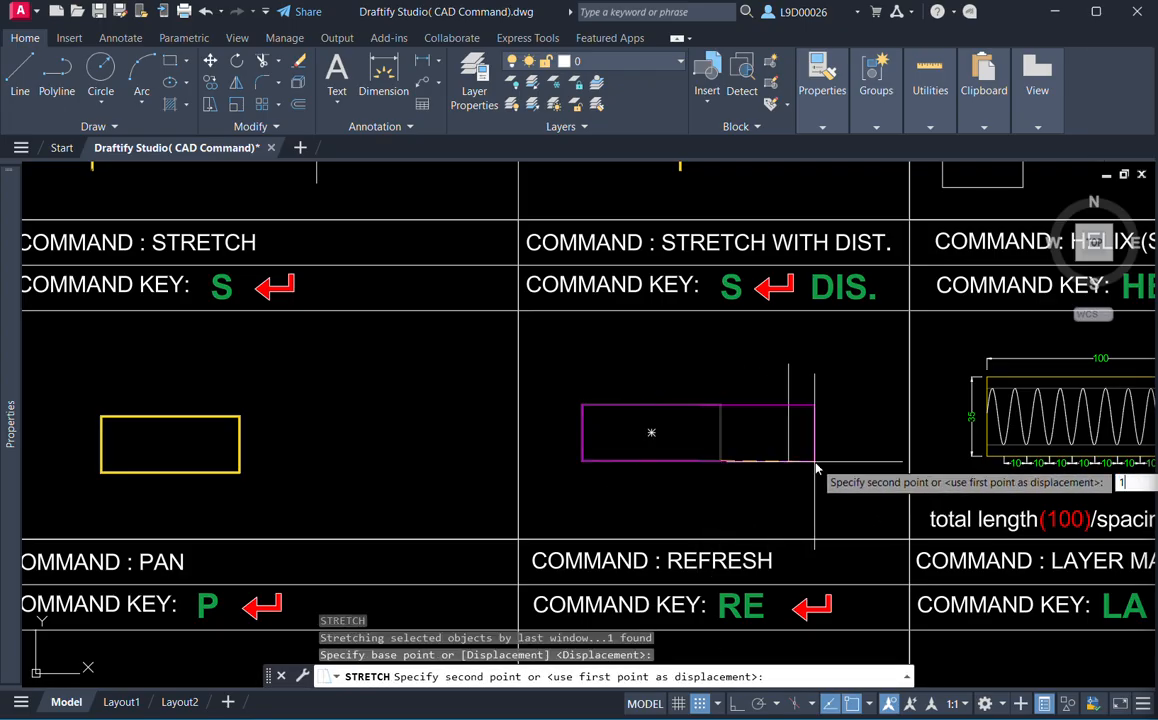
text(10)
key(Return)
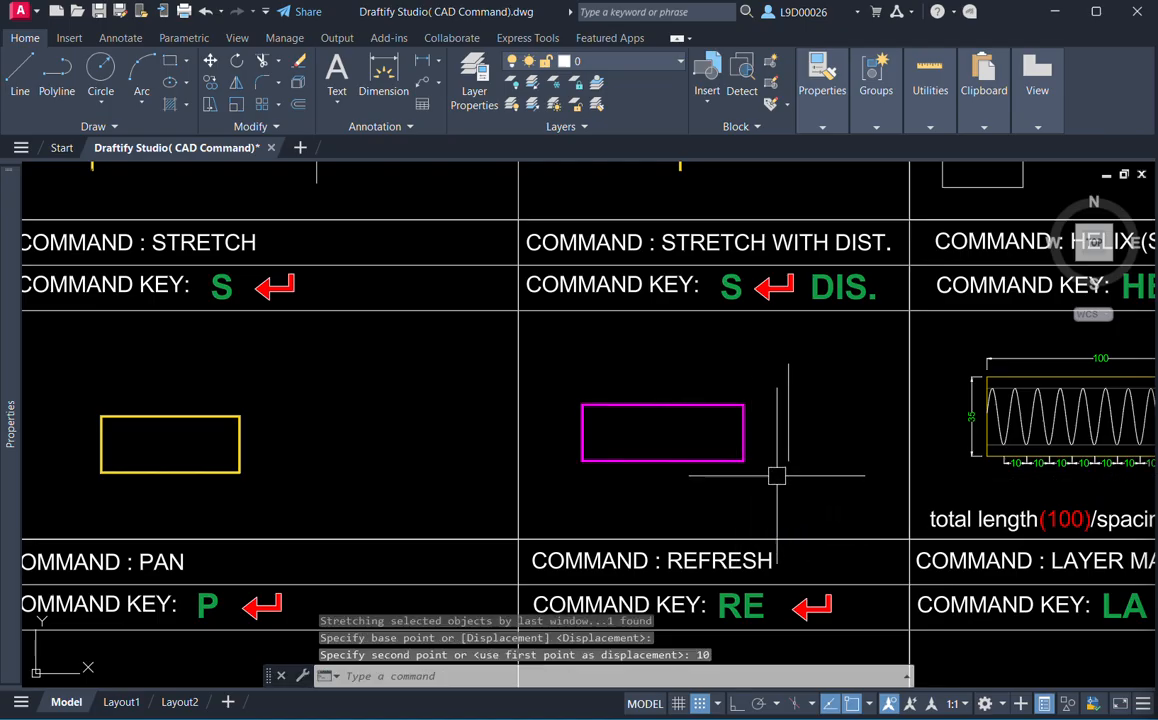
Shorten the magenta rectangle by stretching its crossing-selected right end 30 units horizontally to the left.
click(766, 394)
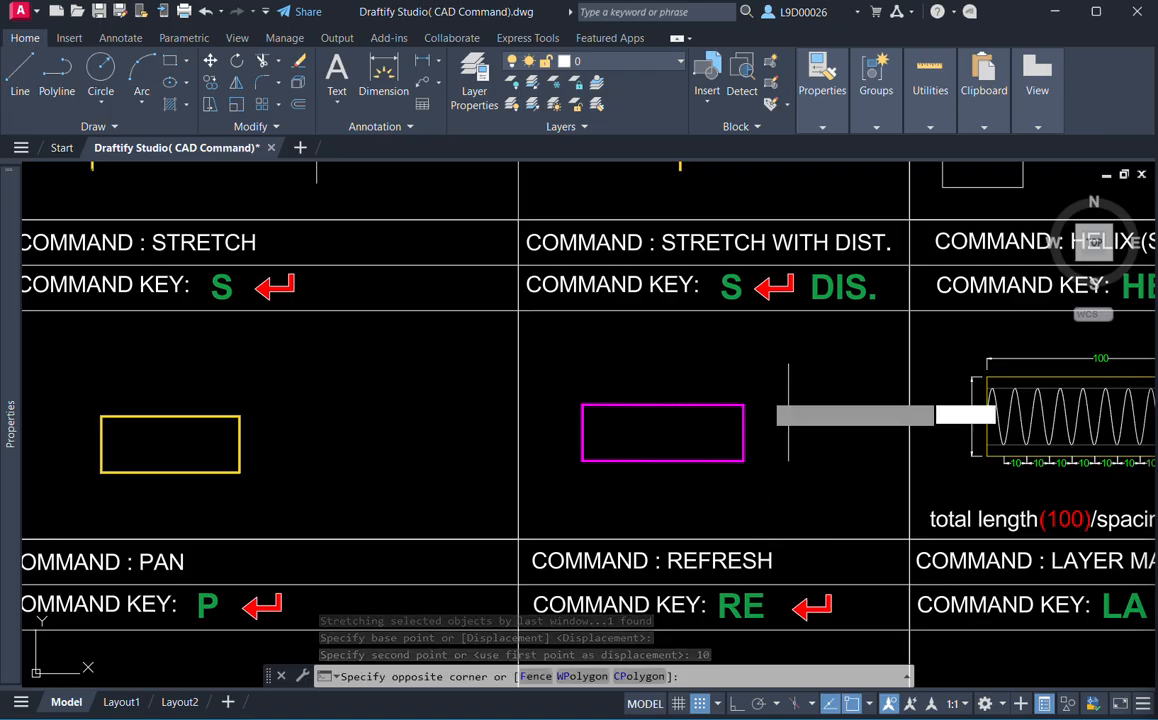
click(725, 495)
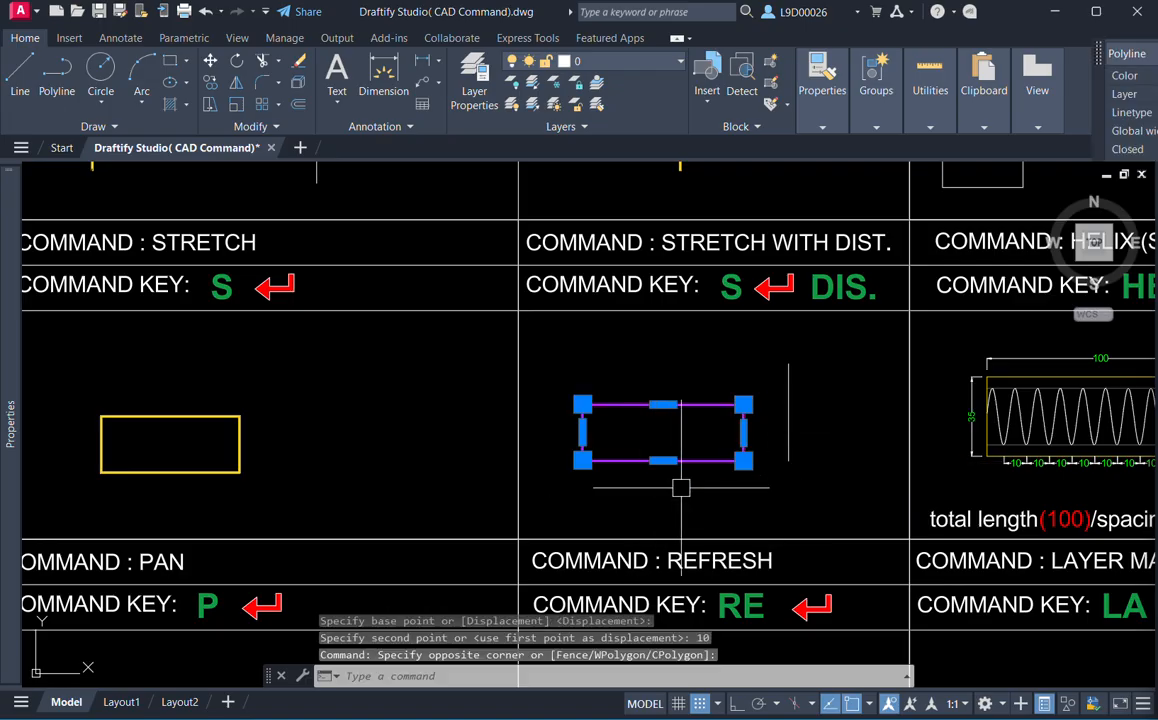
key(Return)
click(745, 487)
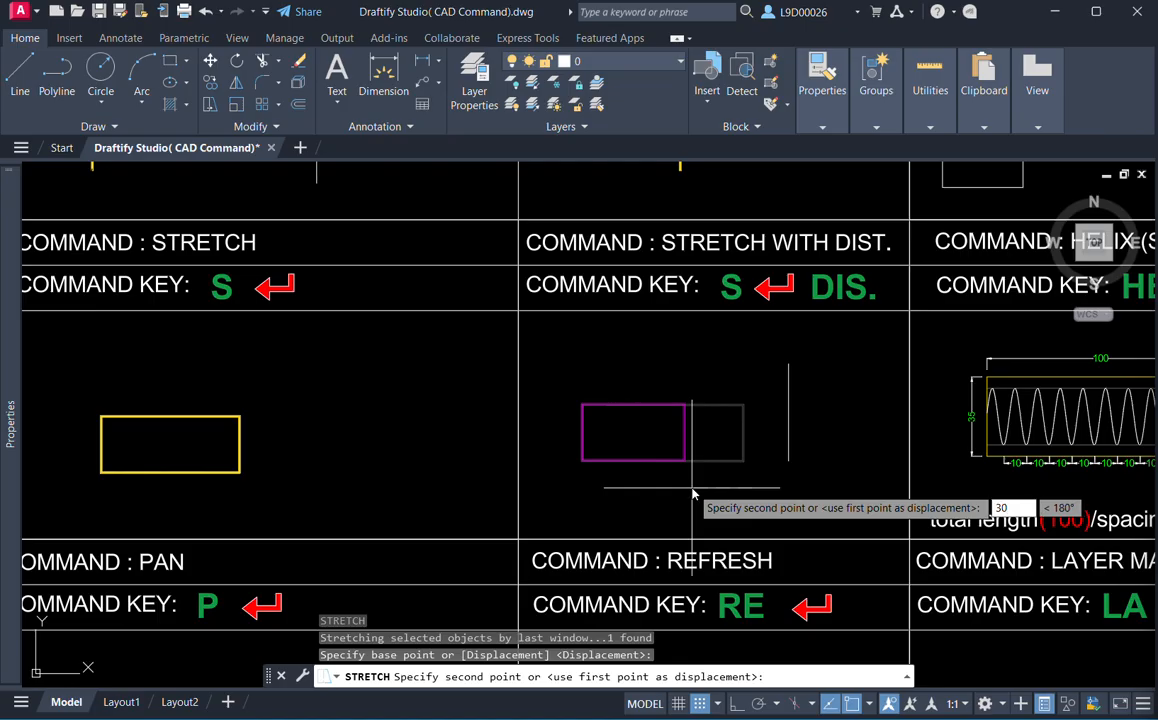
key(Return)
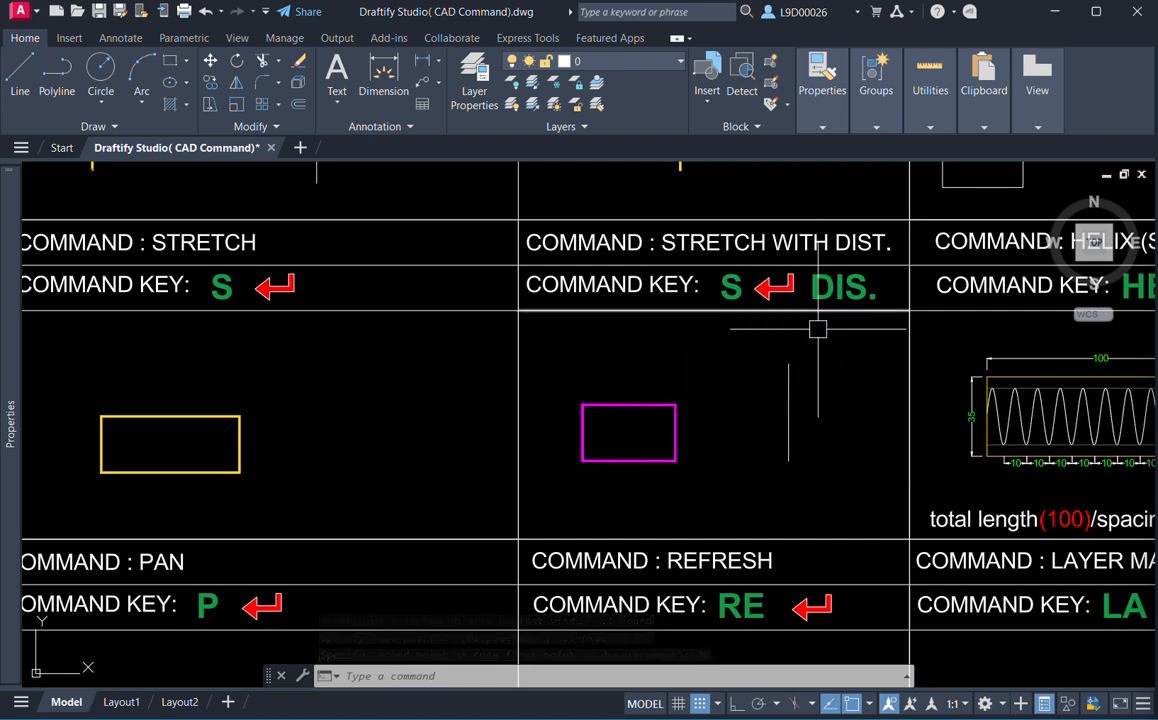
Erase the existing helix inside the dimensioned frame of the HELIX (SPIRAL) cell.
middle_drag(805, 407, 563, 434)
middle_drag(820, 429, 719, 424)
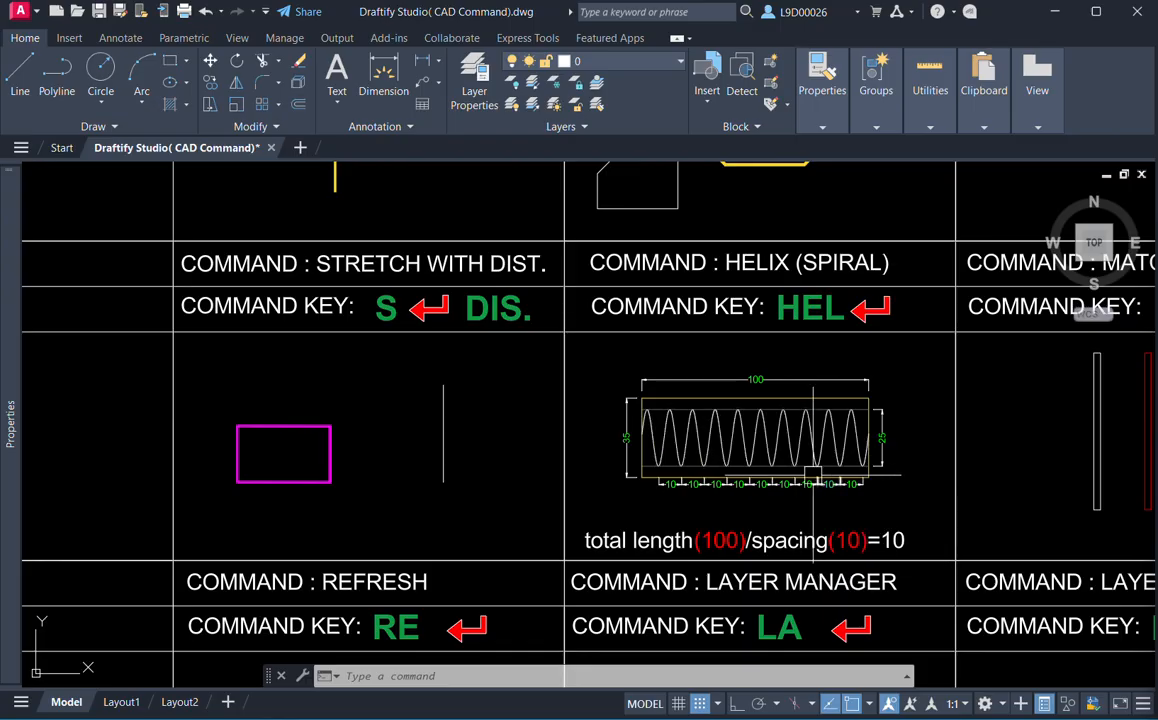
click(757, 452)
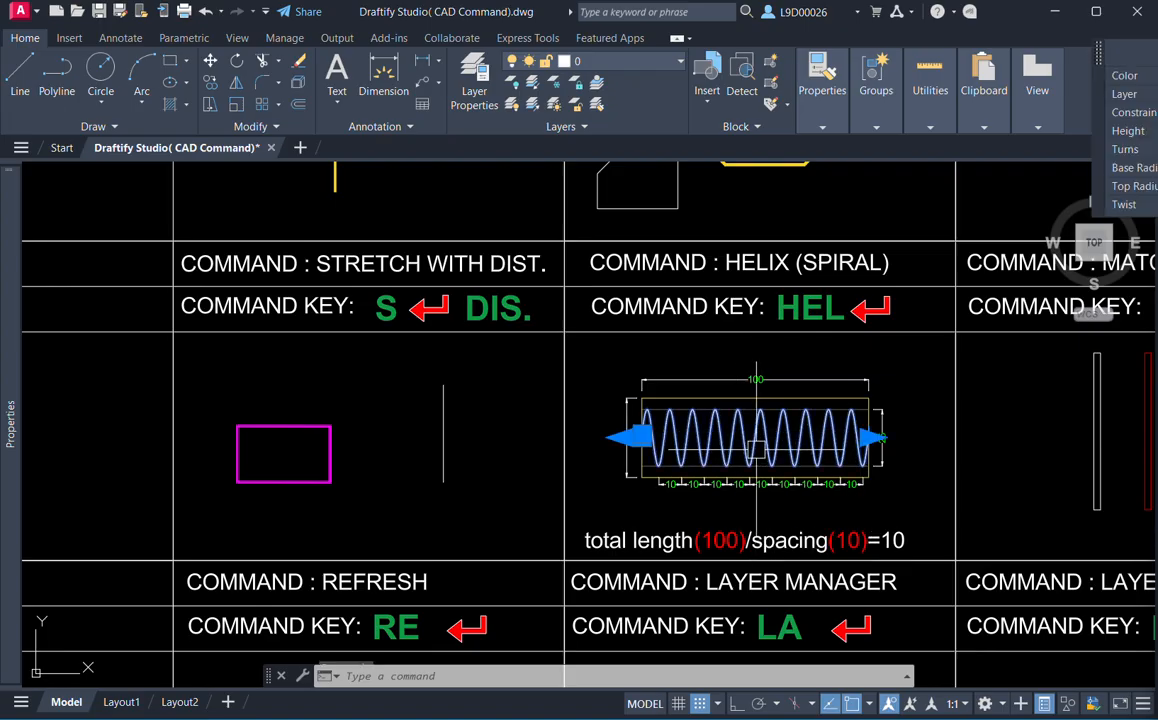
key(Escape)
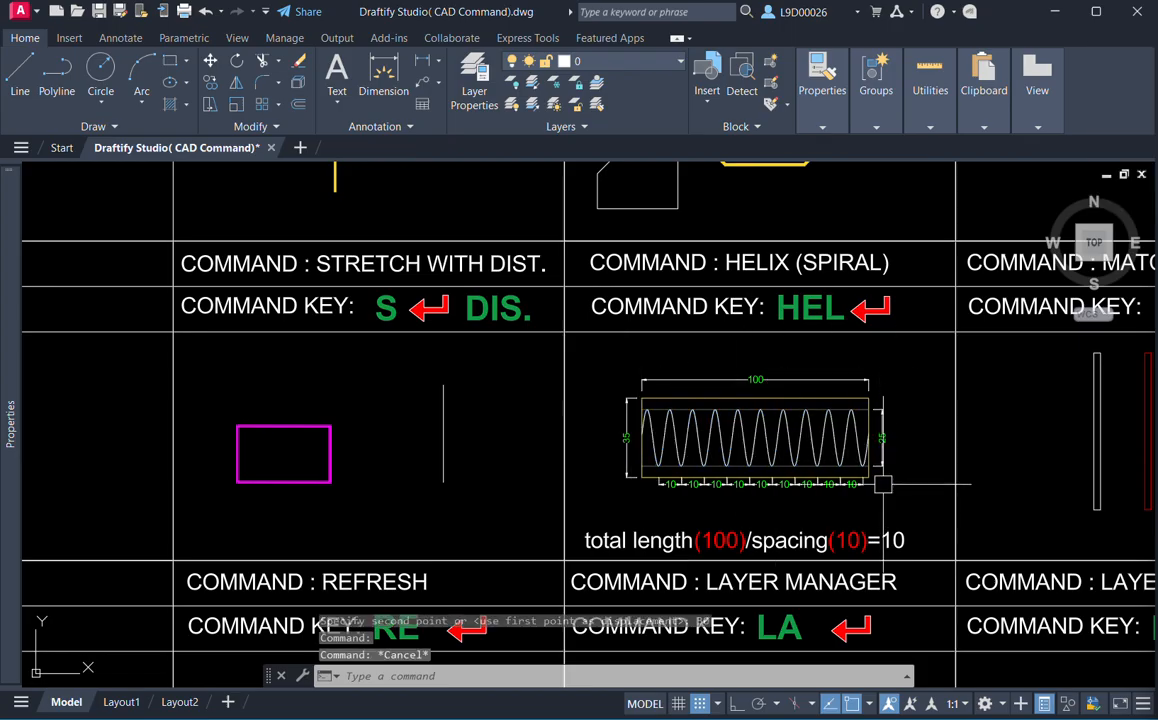
middle_drag(883, 484, 891, 470)
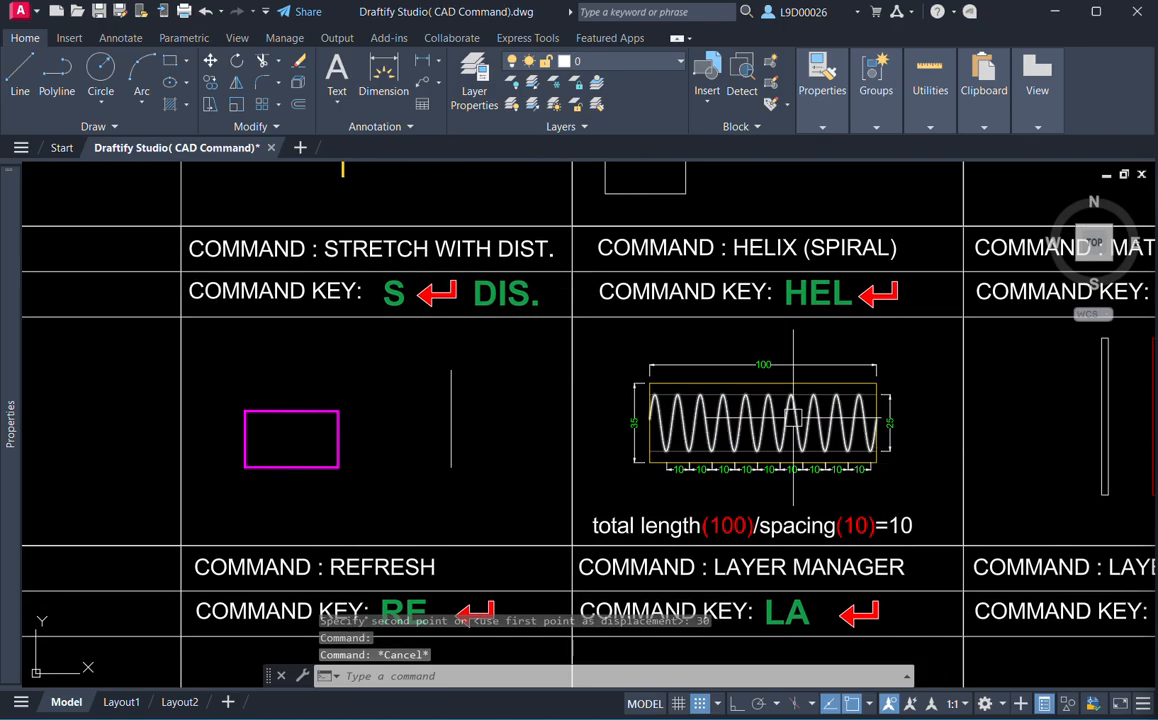
click(712, 430)
text(E)
key(Return)
middle_drag(731, 421, 688, 405)
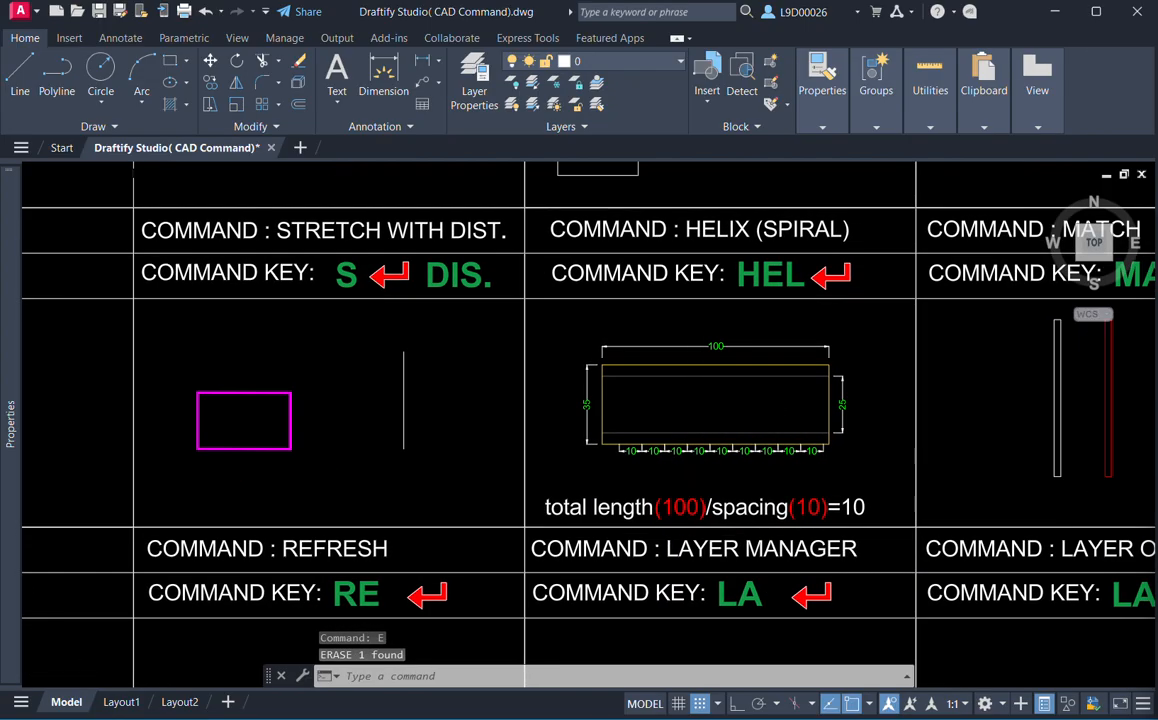
Begin a helix with its base centre at the midpoint of the frame's left edge in the HELIX (SPIRAL) cell.
scroll(740, 420, up, 2)
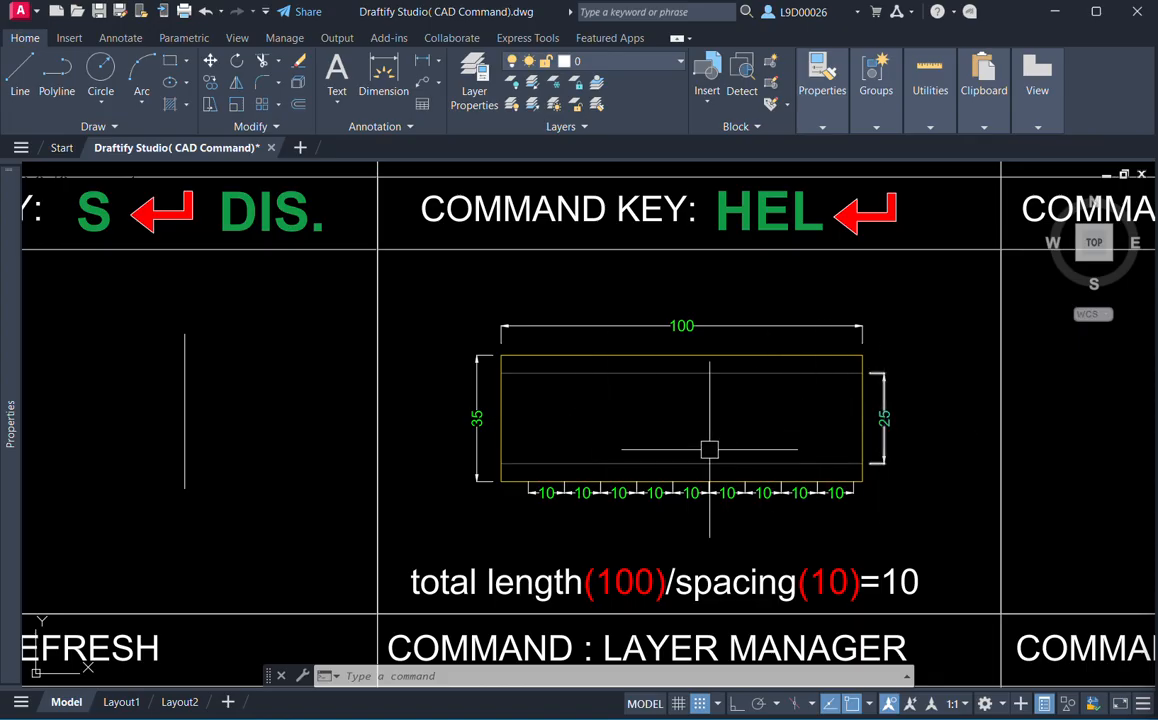
middle_drag(669, 437, 657, 437)
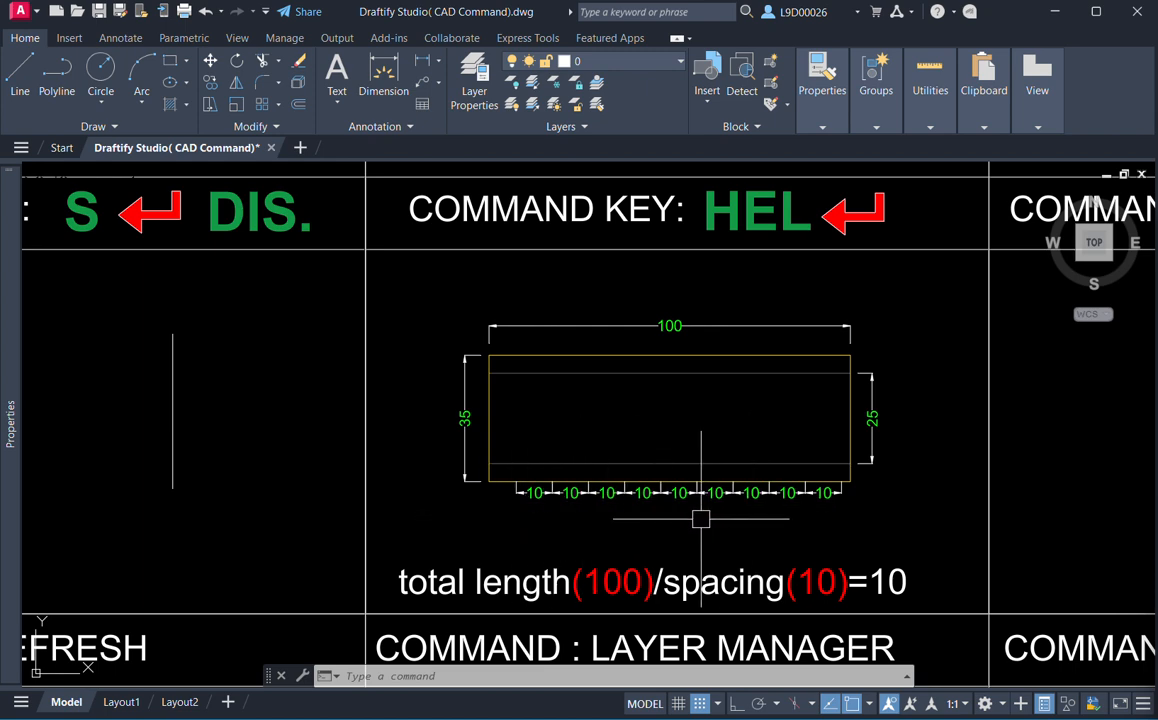
scroll(687, 466, down, 3)
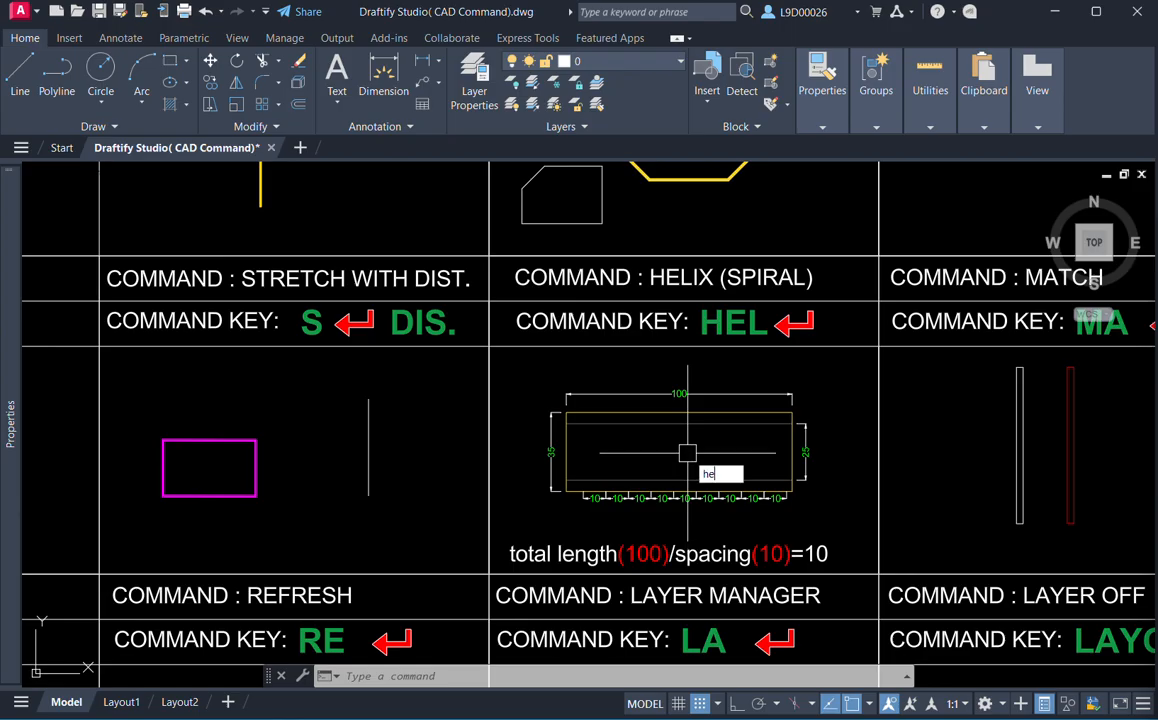
text(l)
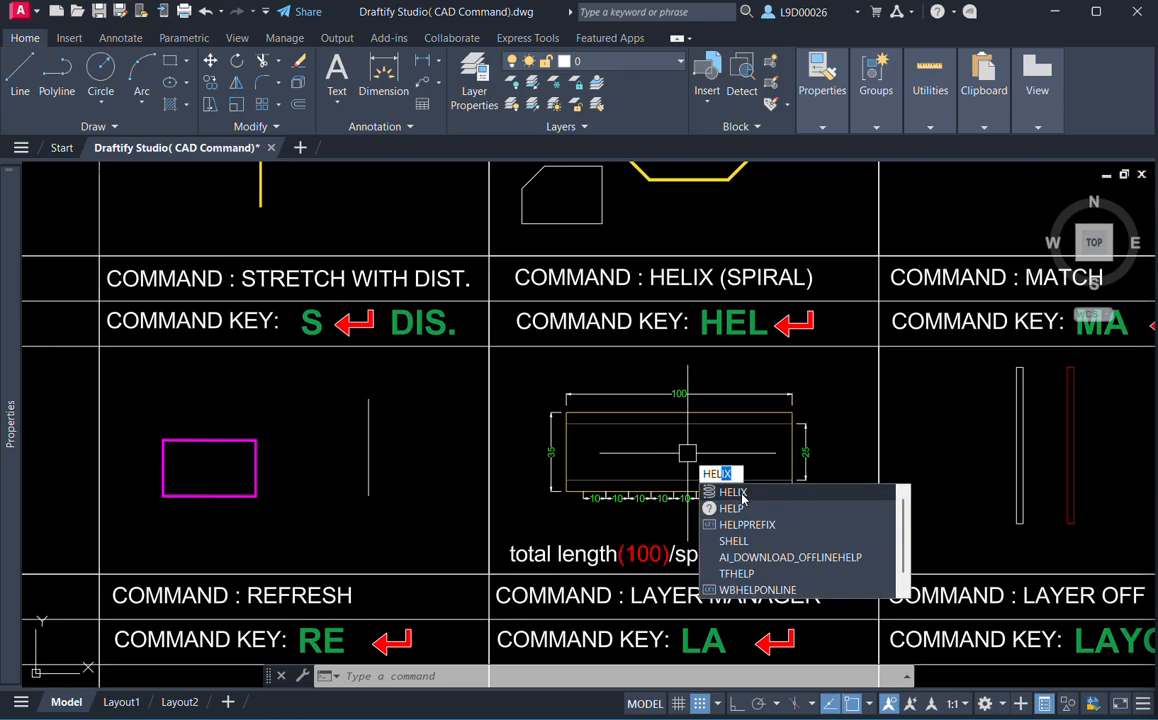
click(735, 492)
scroll(571, 455, up, 3)
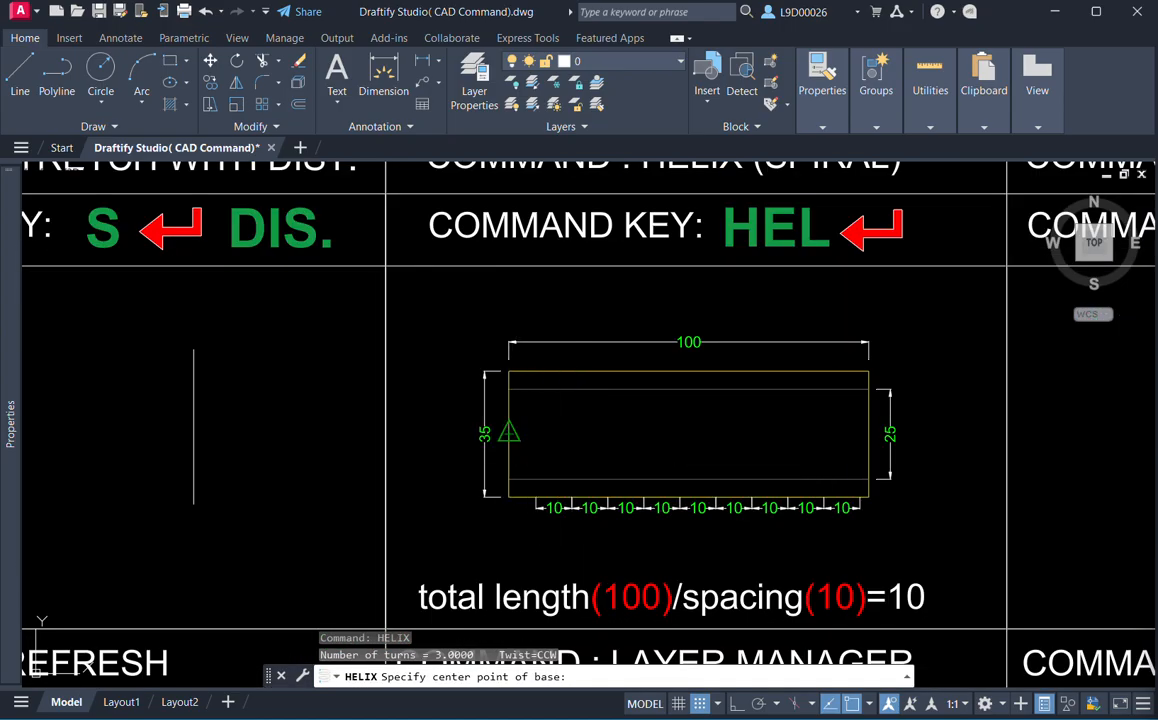
click(509, 431)
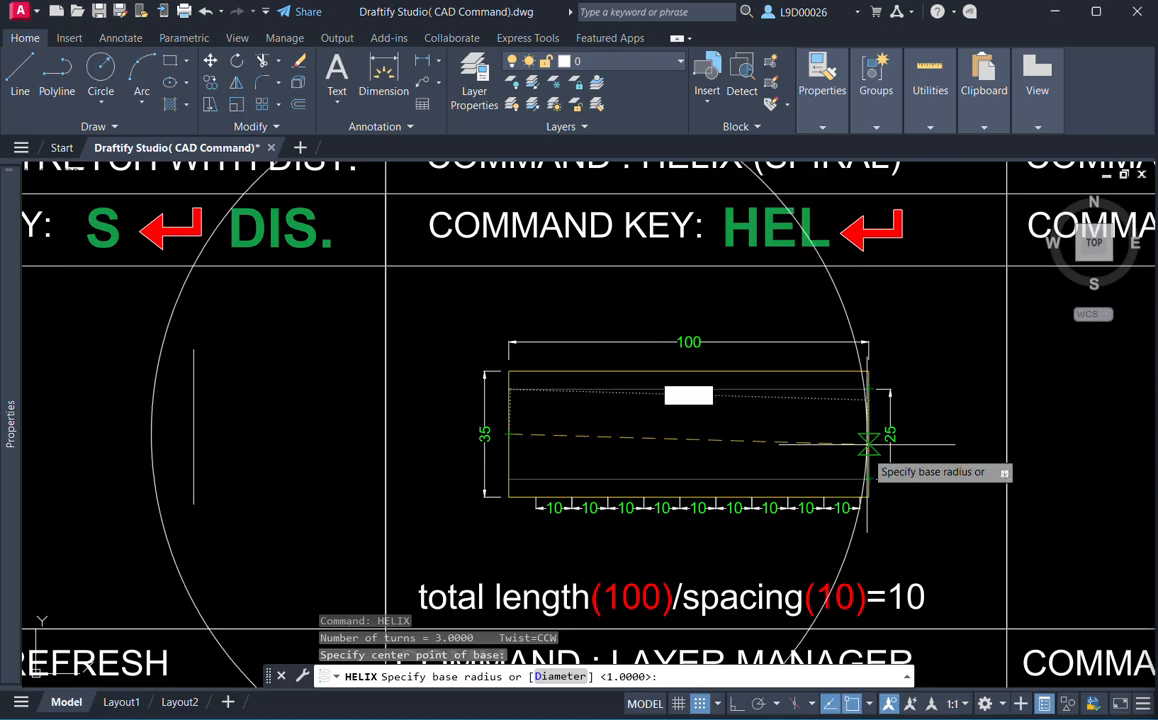
Give the helix base and top radii of 12.5 and end its axis at the midpoint of the frame's right edge.
text(1)
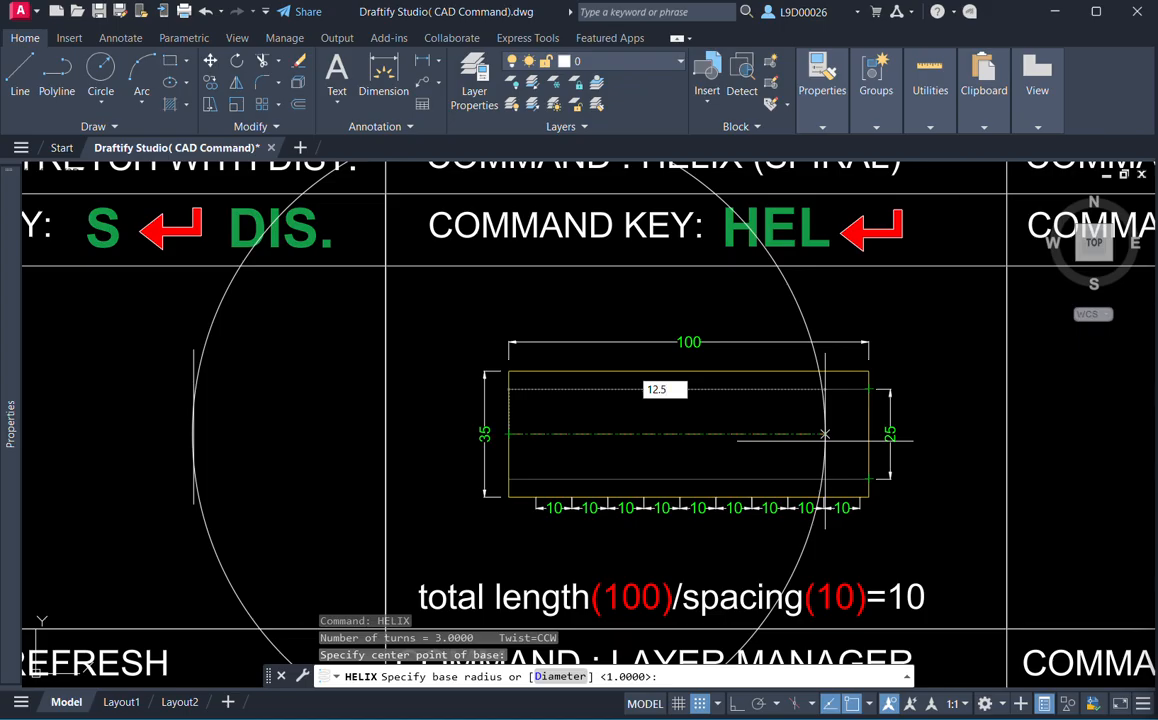
text(2.5)
key(Return)
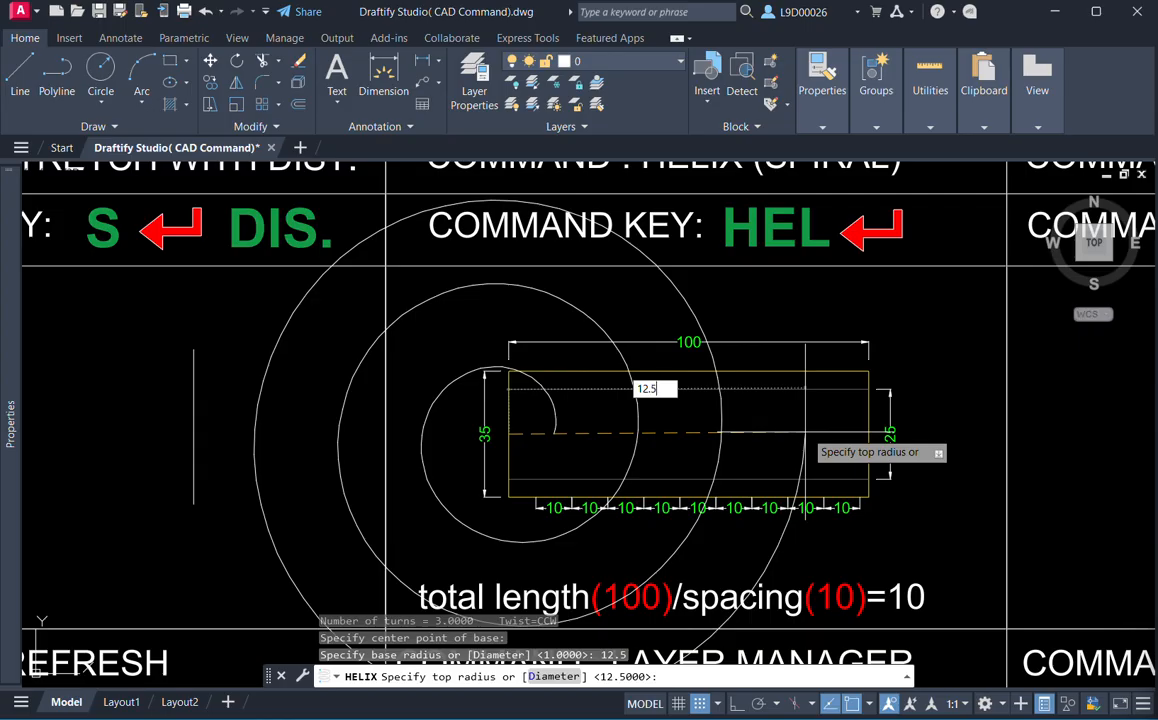
key(Return)
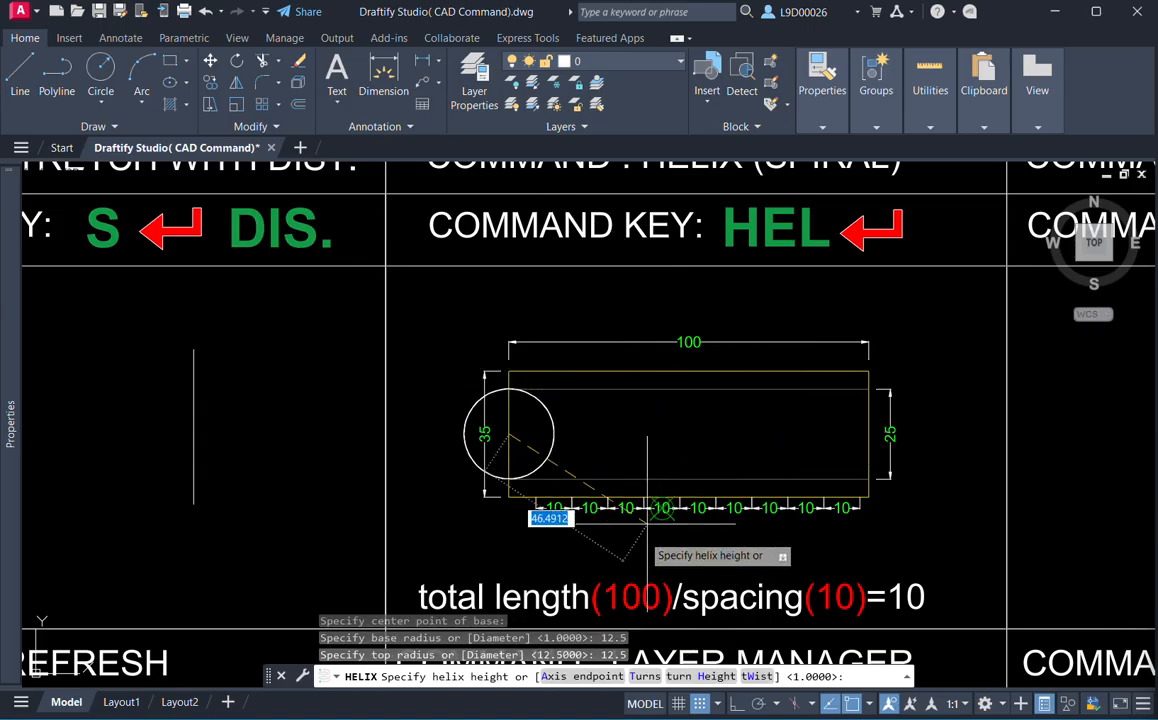
click(575, 678)
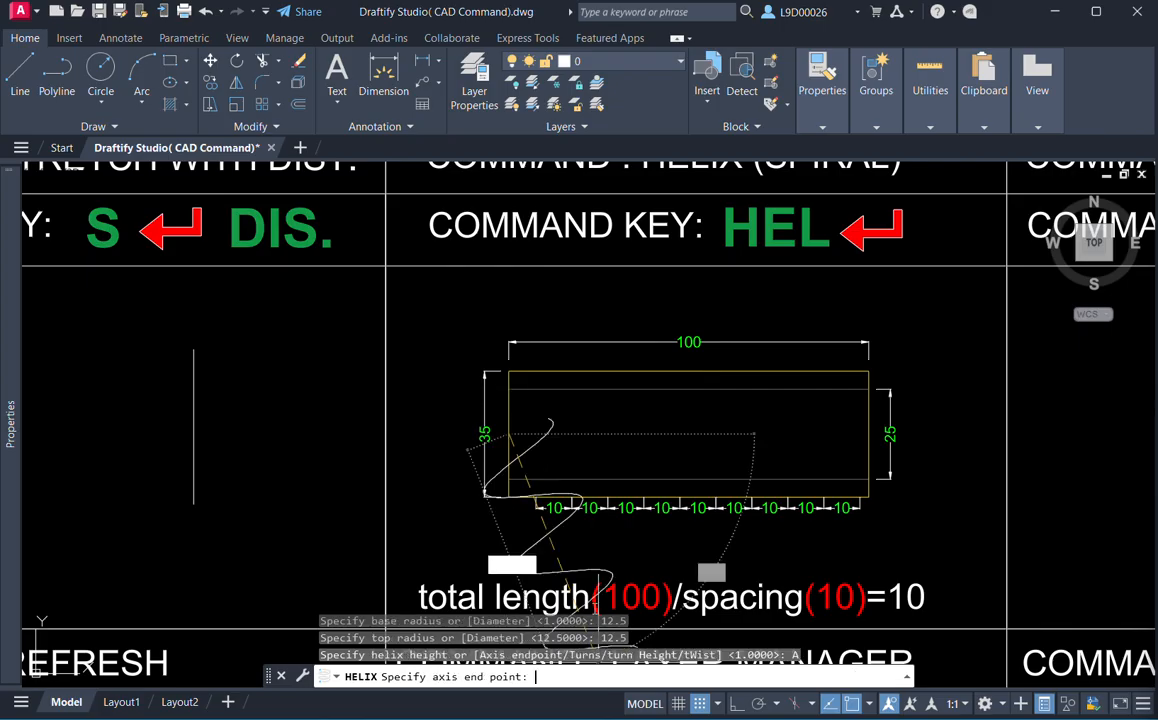
click(868, 432)
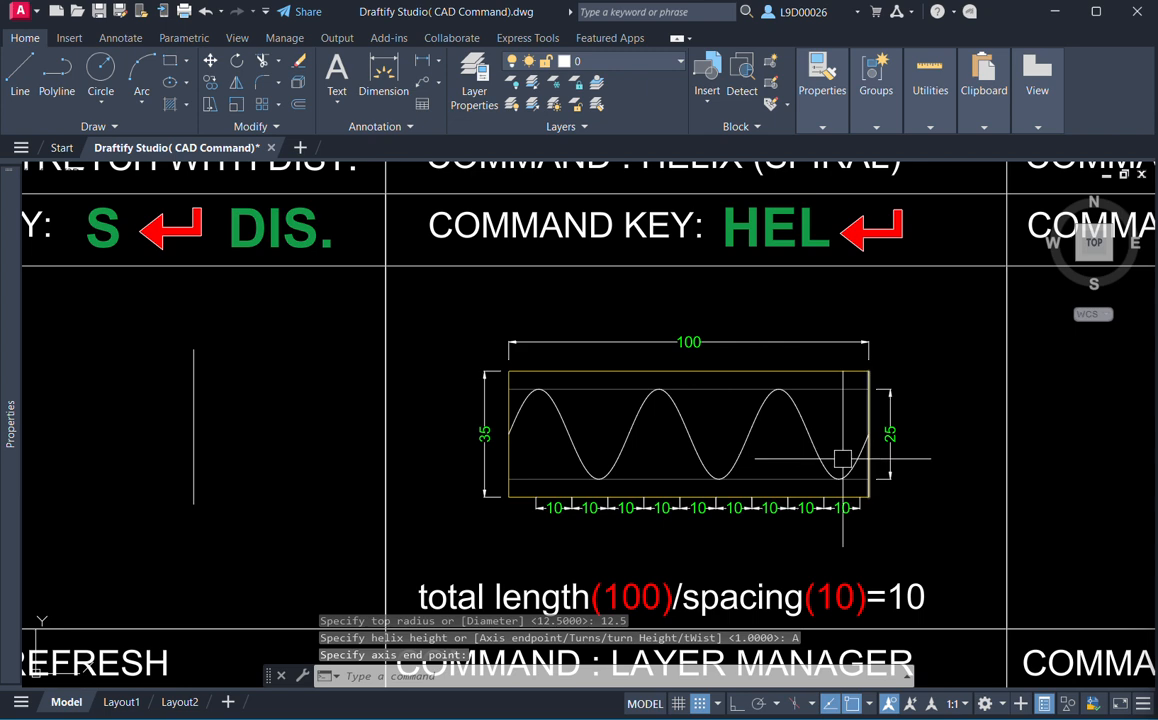
Open the quick properties of the new helix in the HELIX (SPIRAL) cell and move the palette fully into view.
scroll(787, 495, up, 2)
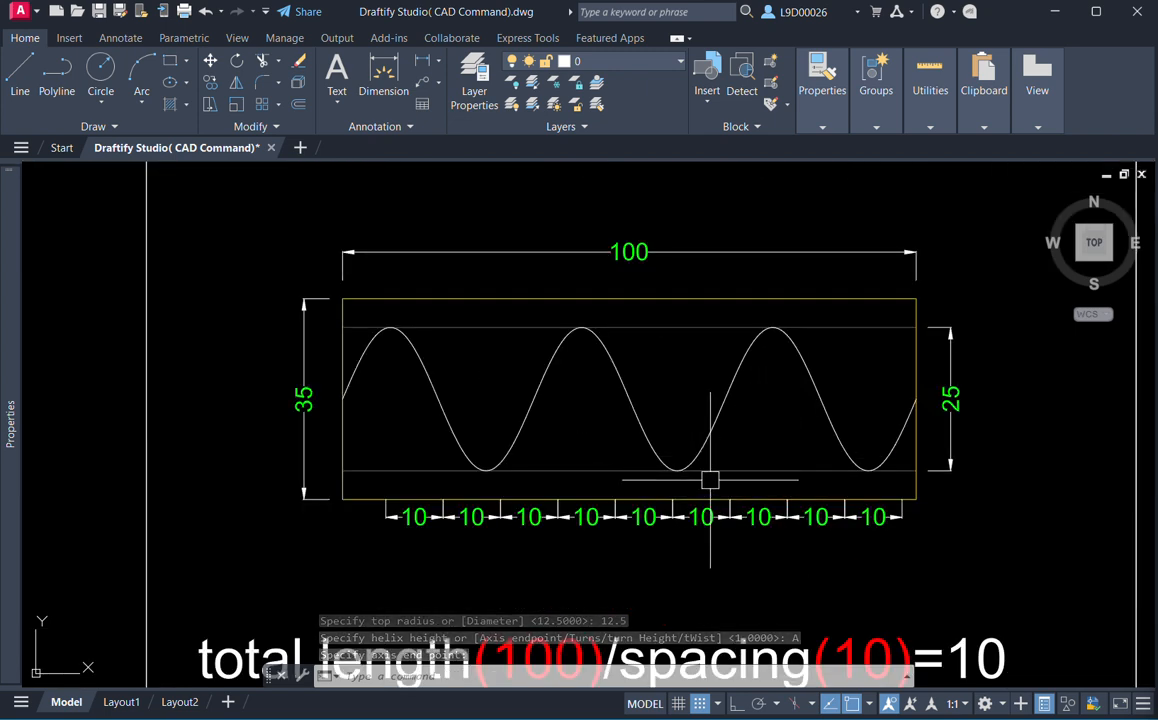
scroll(740, 473, down, 2)
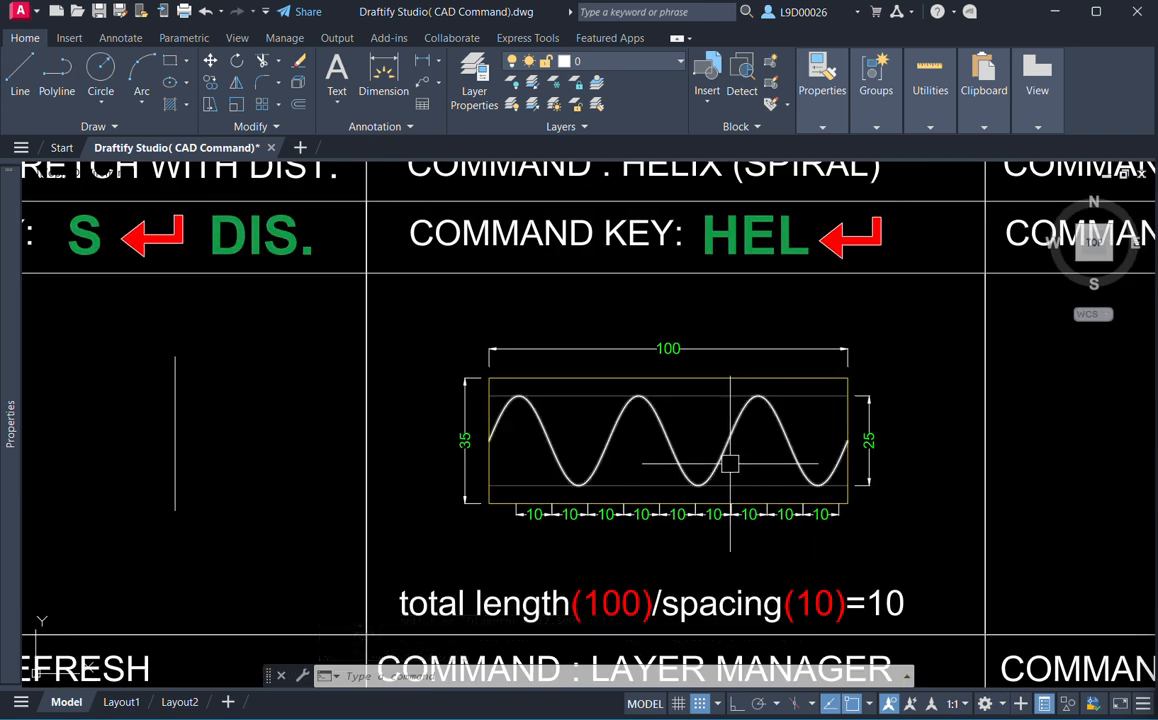
mouse_move(730, 463)
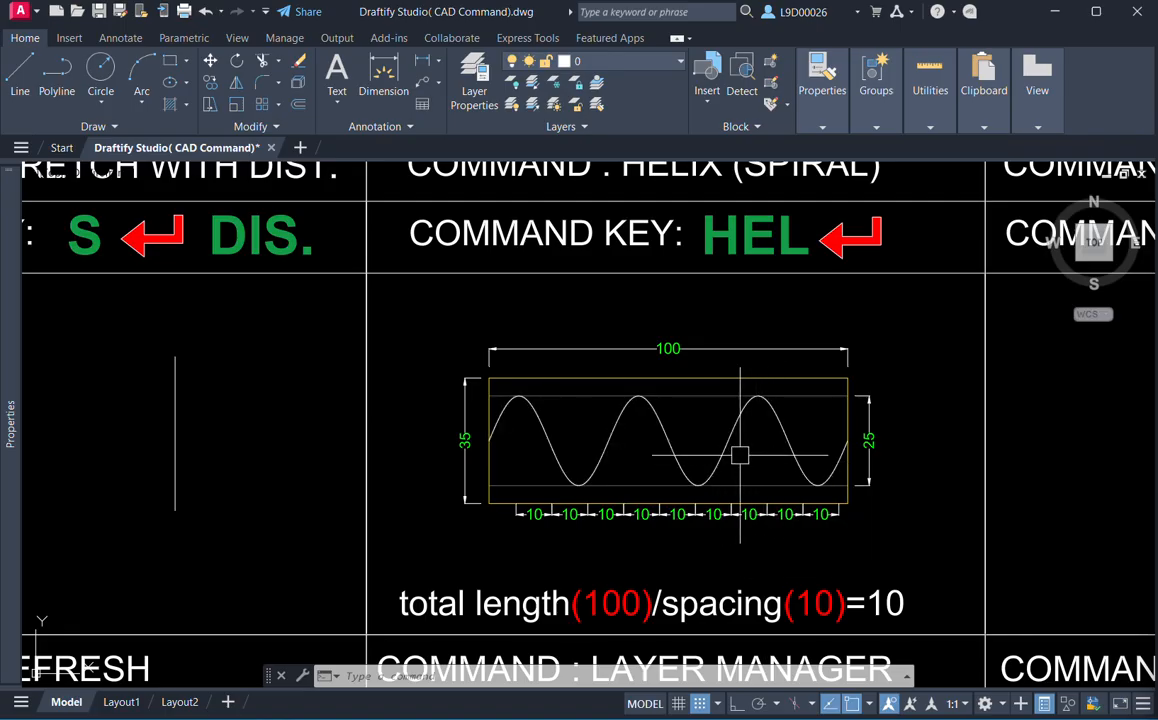
double_click(730, 445)
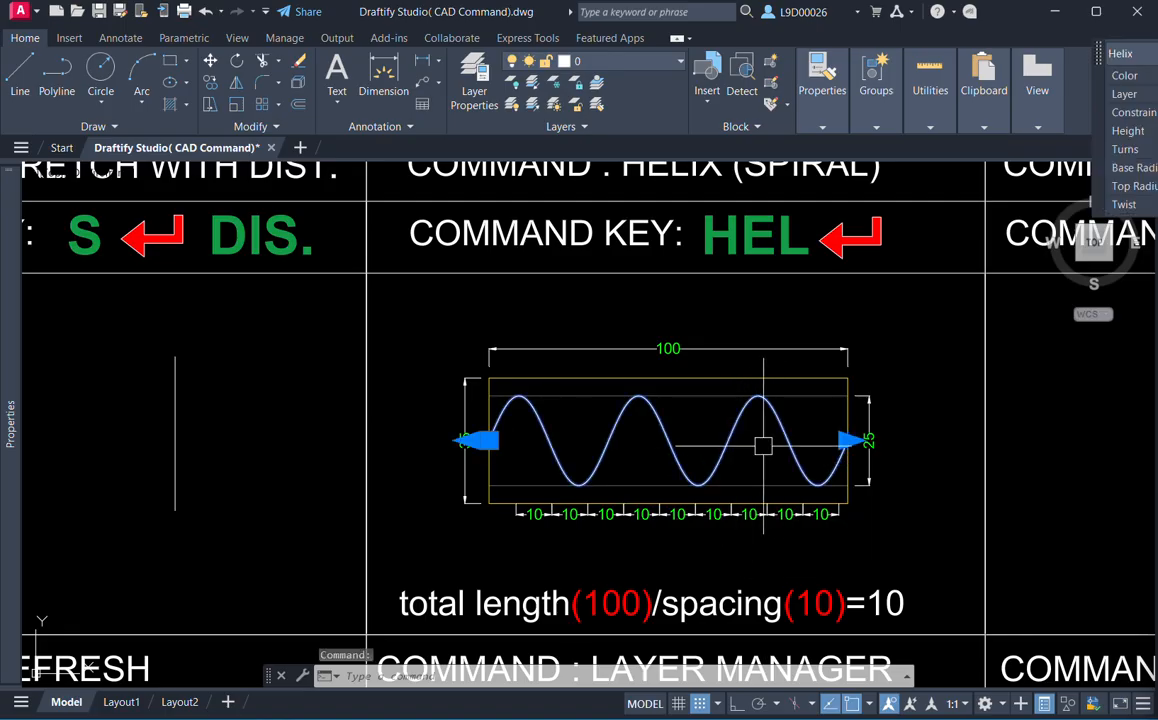
drag(1097, 55, 878, 33)
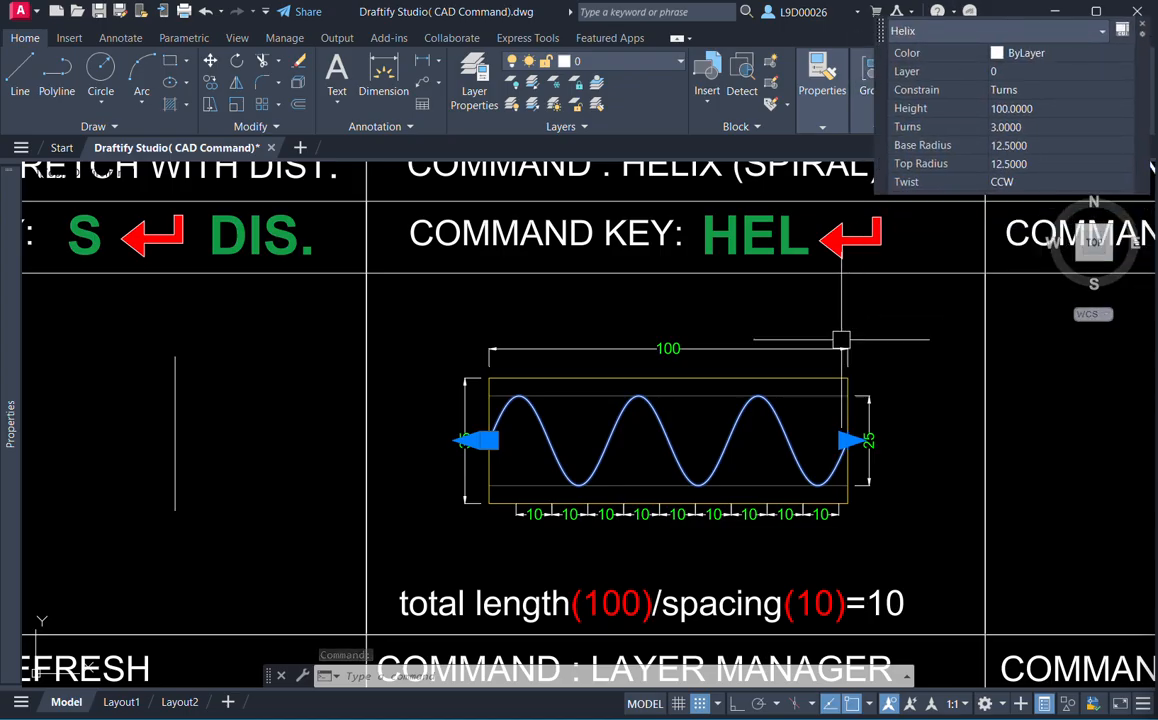
key(Escape)
Set the helix's number of turns to 10.
double_click(673, 444)
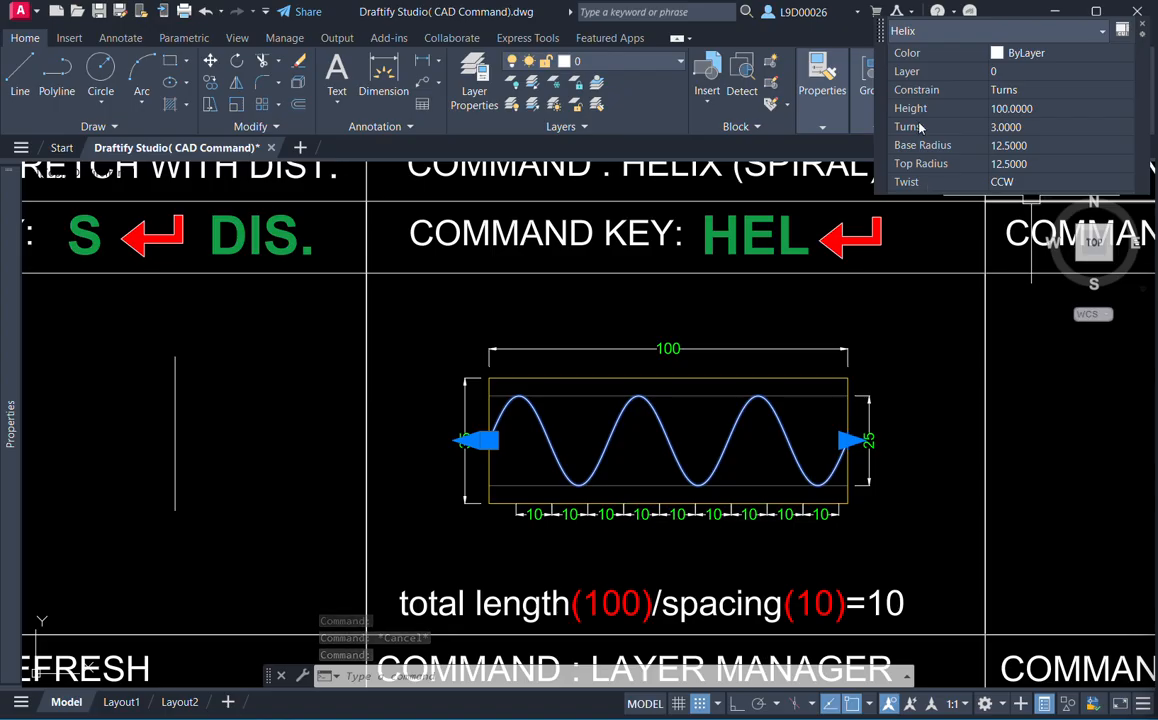
click(1027, 127)
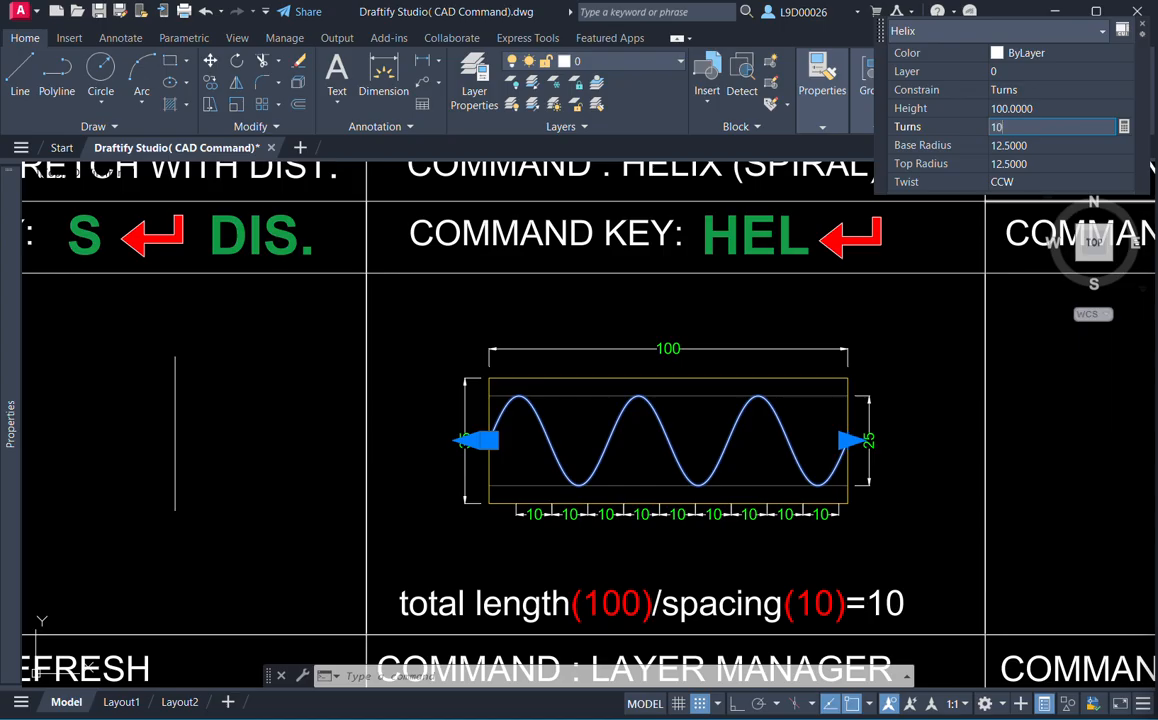
key(Return)
key(Escape)
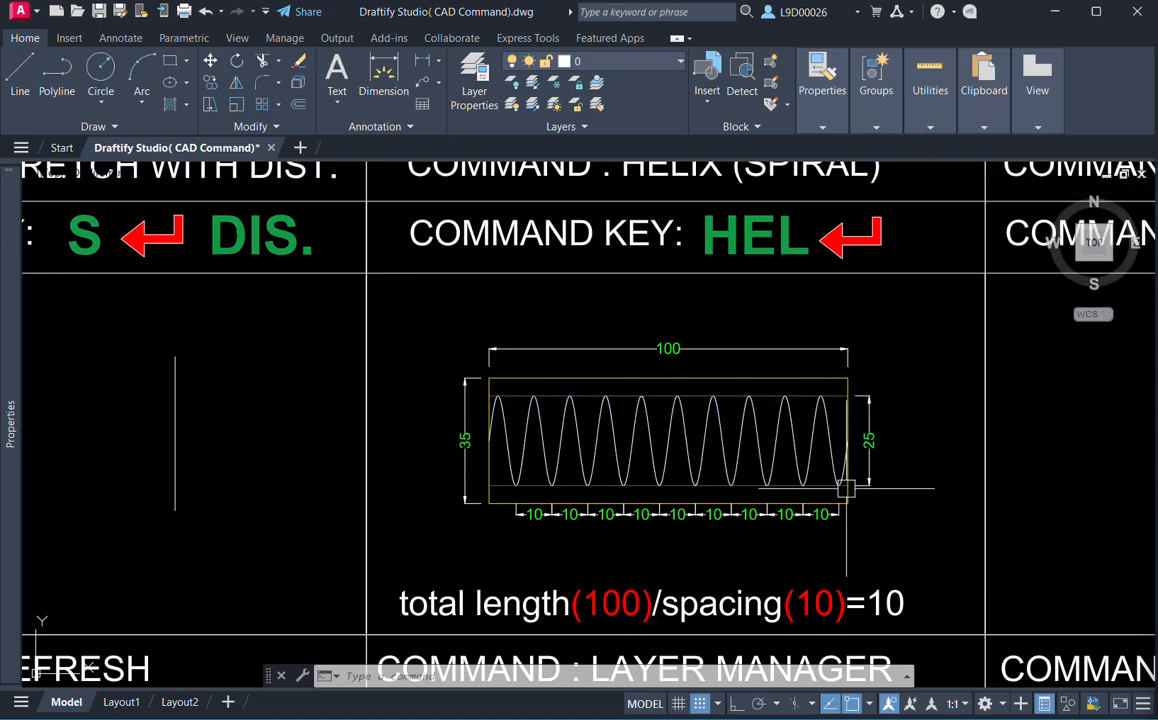
Change the helix's number of turns to 15.
scroll(846, 488, up, 2)
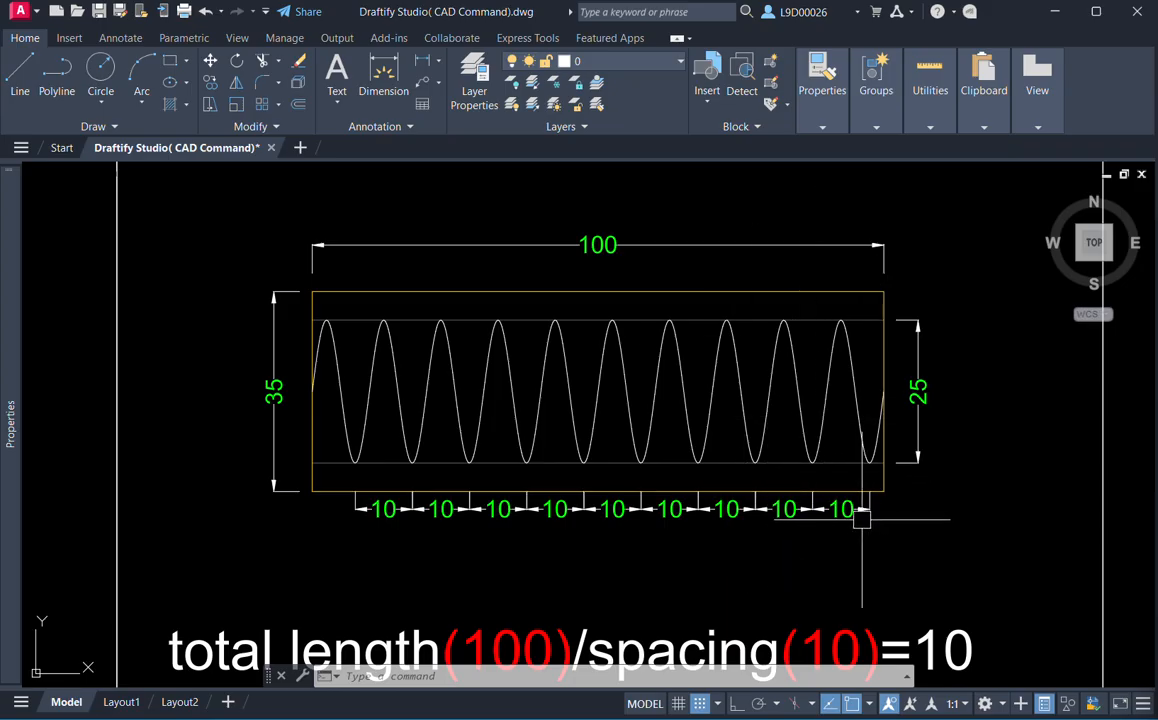
scroll(835, 434, down, 2)
middle_drag(826, 445, 752, 469)
click(757, 447)
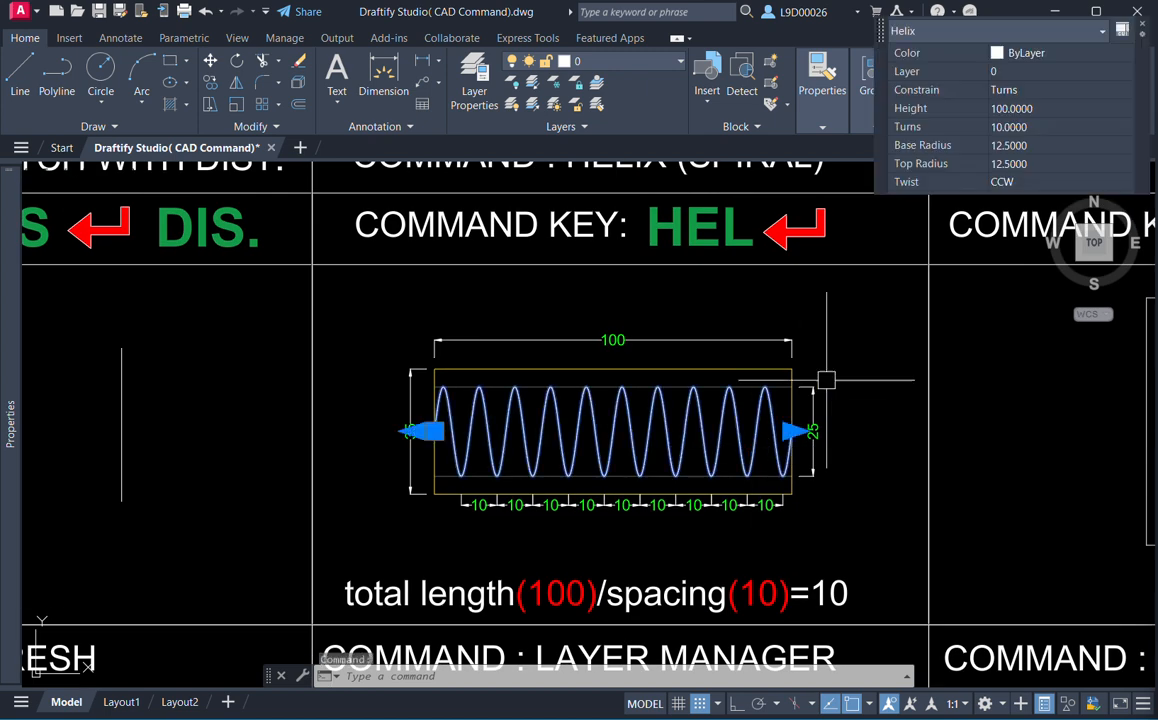
click(1012, 128)
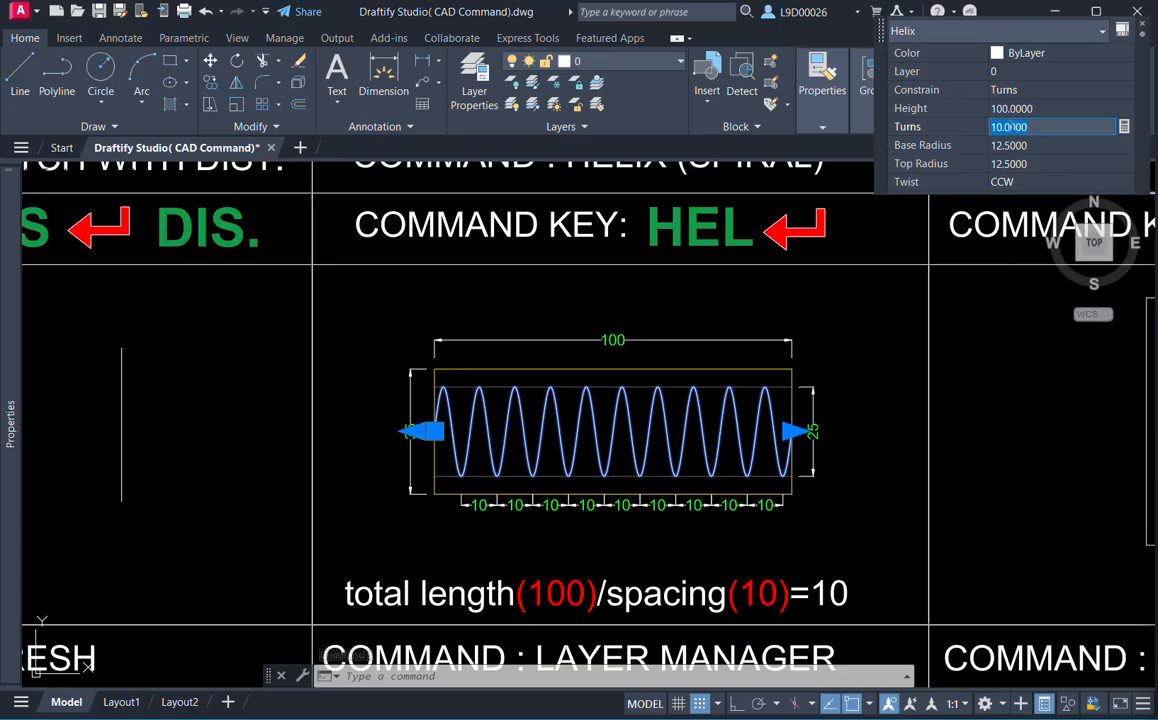
key(Tab)
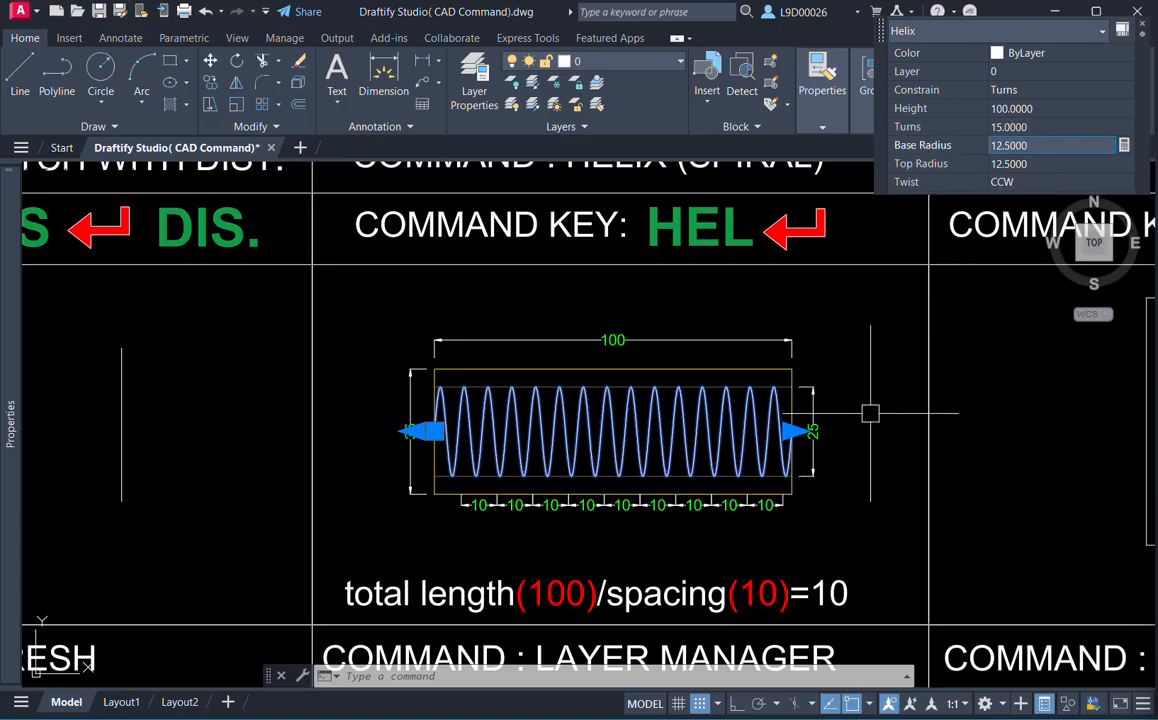
scroll(784, 488, up, 2)
key(Escape)
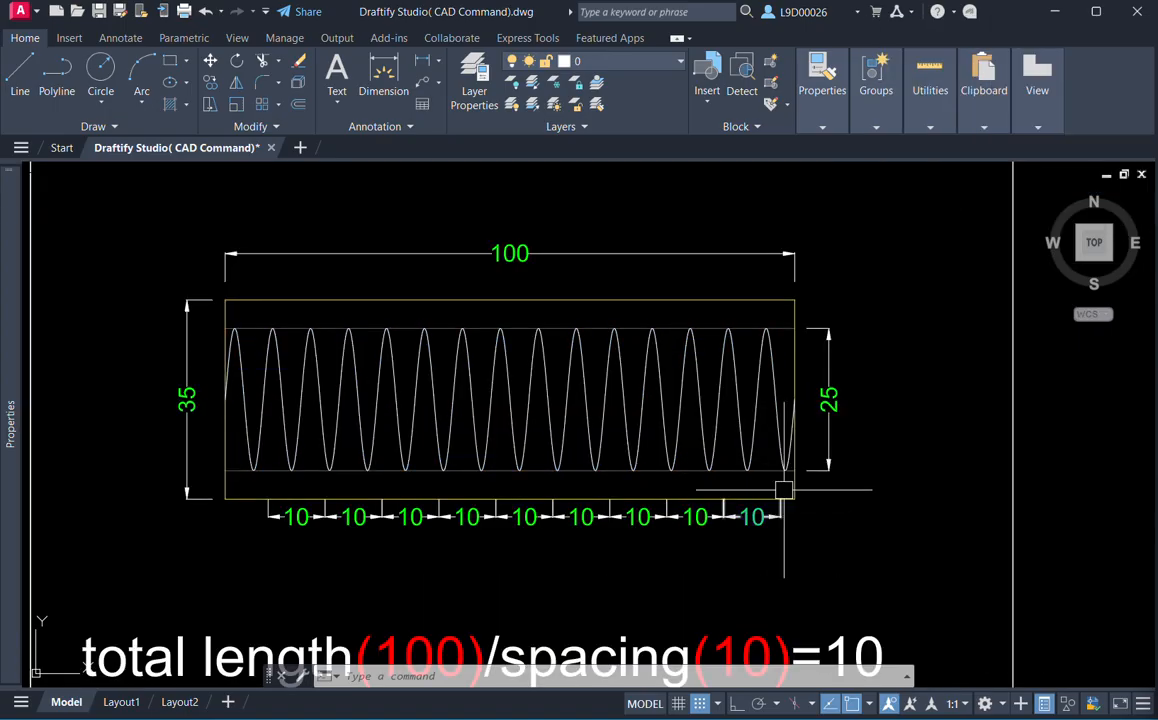
Add an aligned dimension between the last two lower crests at the helix's right end, placed just below them.
text(dal)
key(Return)
scroll(770, 482, up, 2)
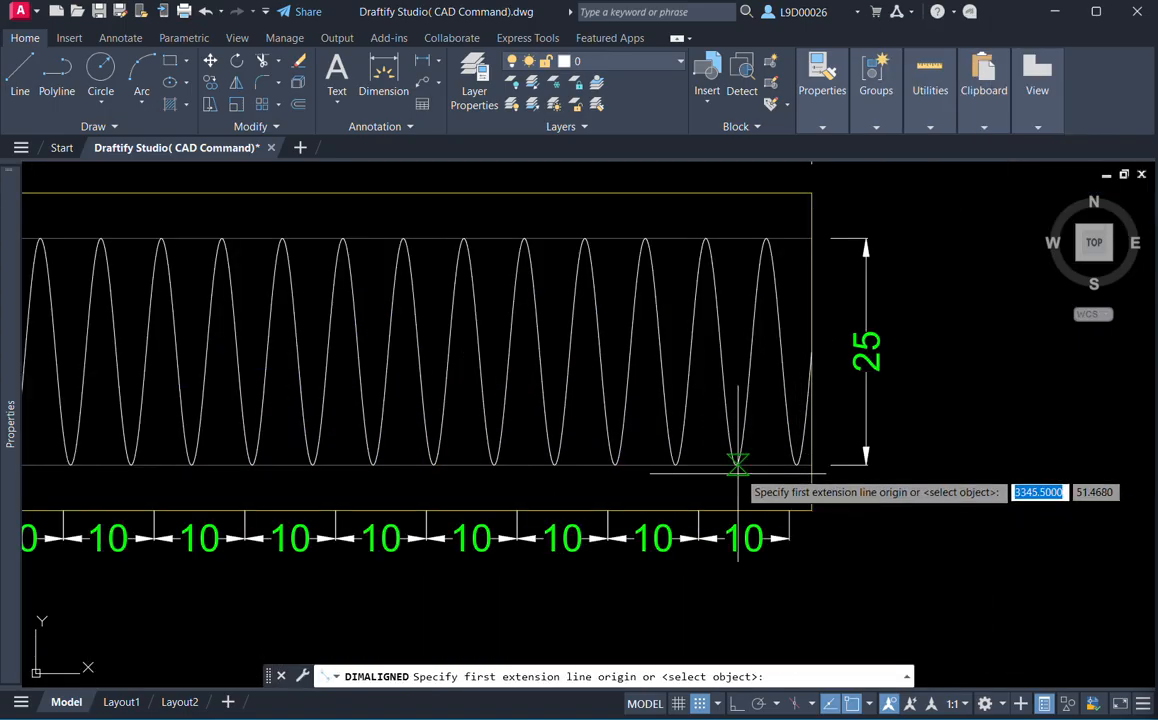
scroll(737, 466, up, 2)
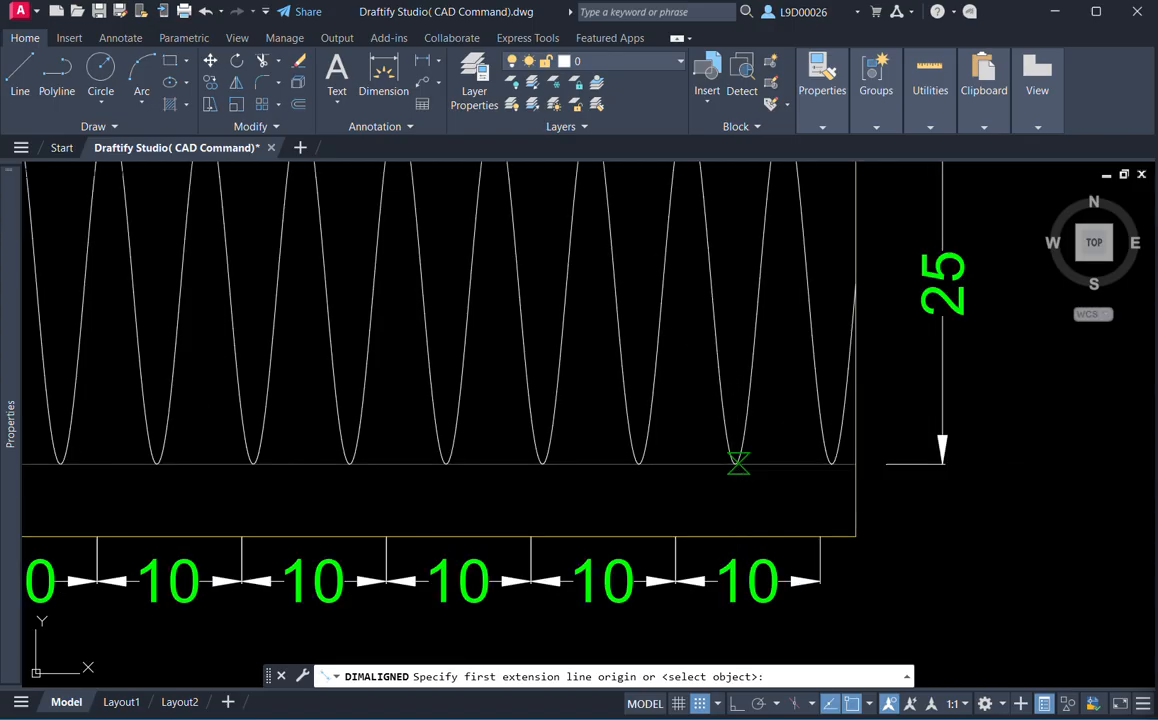
click(830, 464)
click(830, 464)
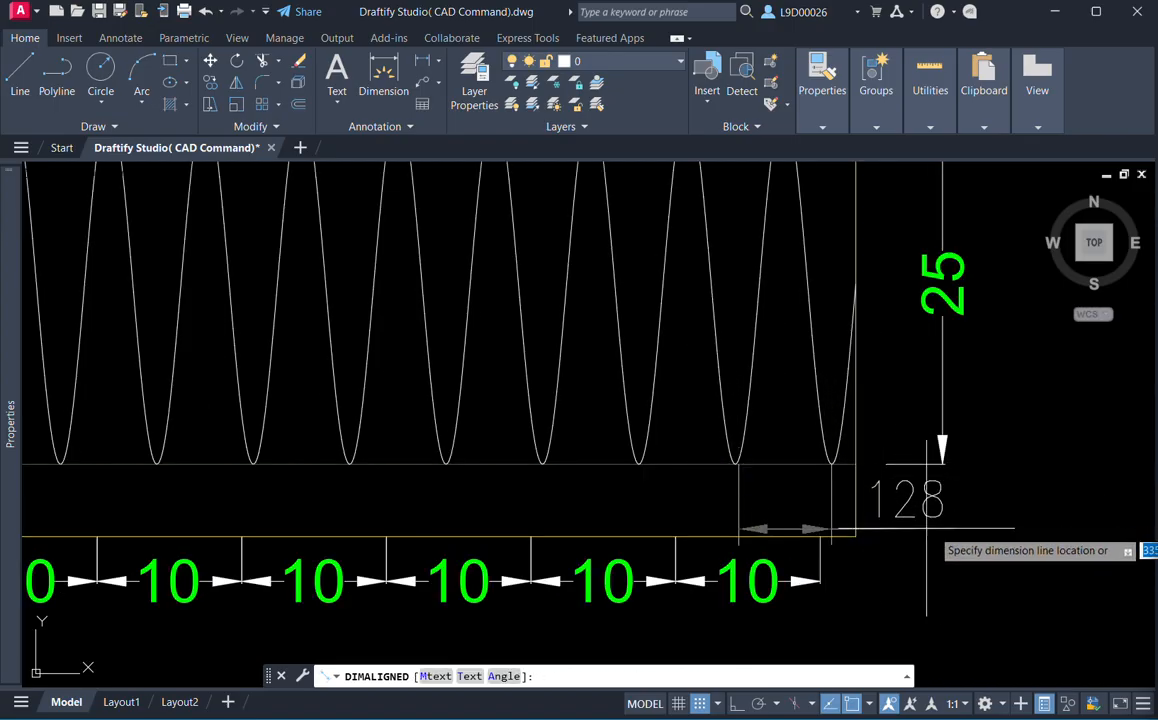
click(937, 530)
Match the new crest-spacing dimension's properties to the adjacent green 10 dimension.
text(ma)
key(Return)
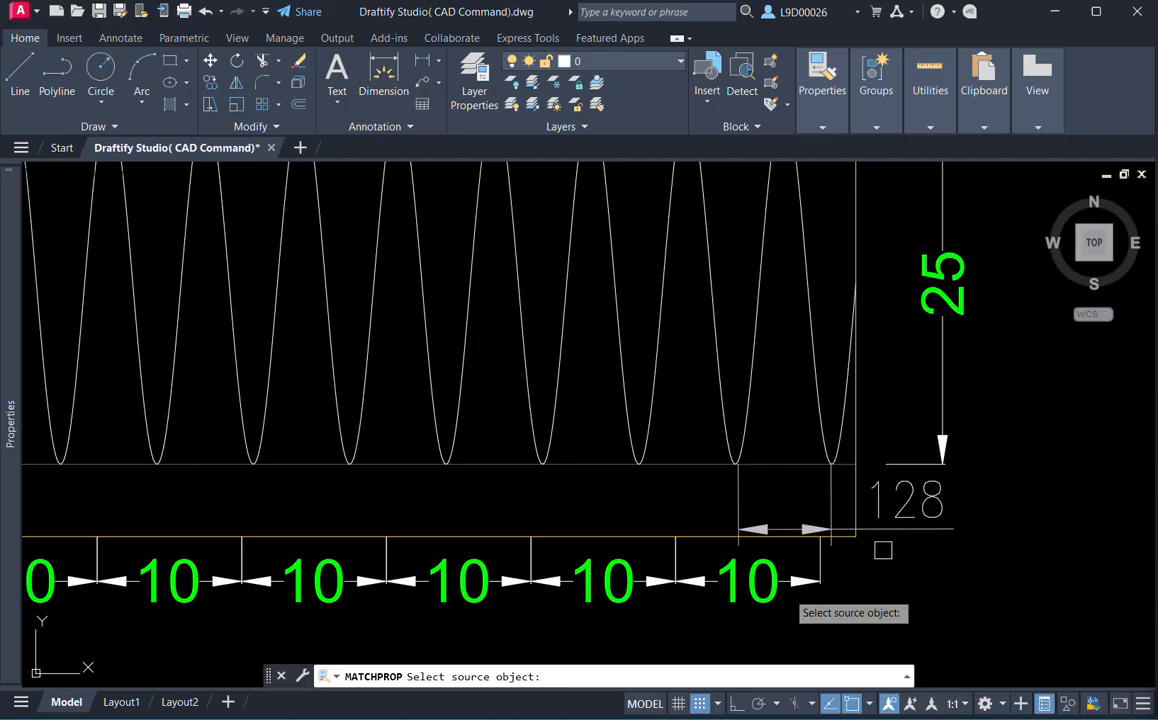
click(765, 572)
click(828, 528)
key(Return)
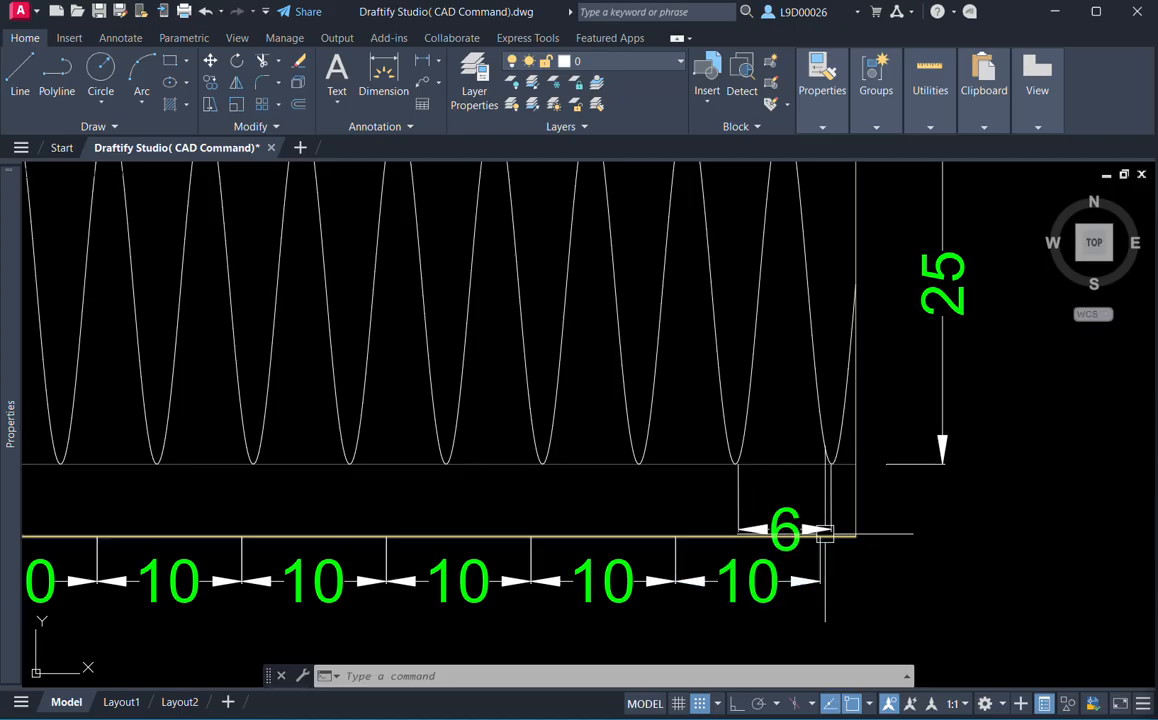
Erase the aligned dimension between the helix's last two lower crests.
click(824, 528)
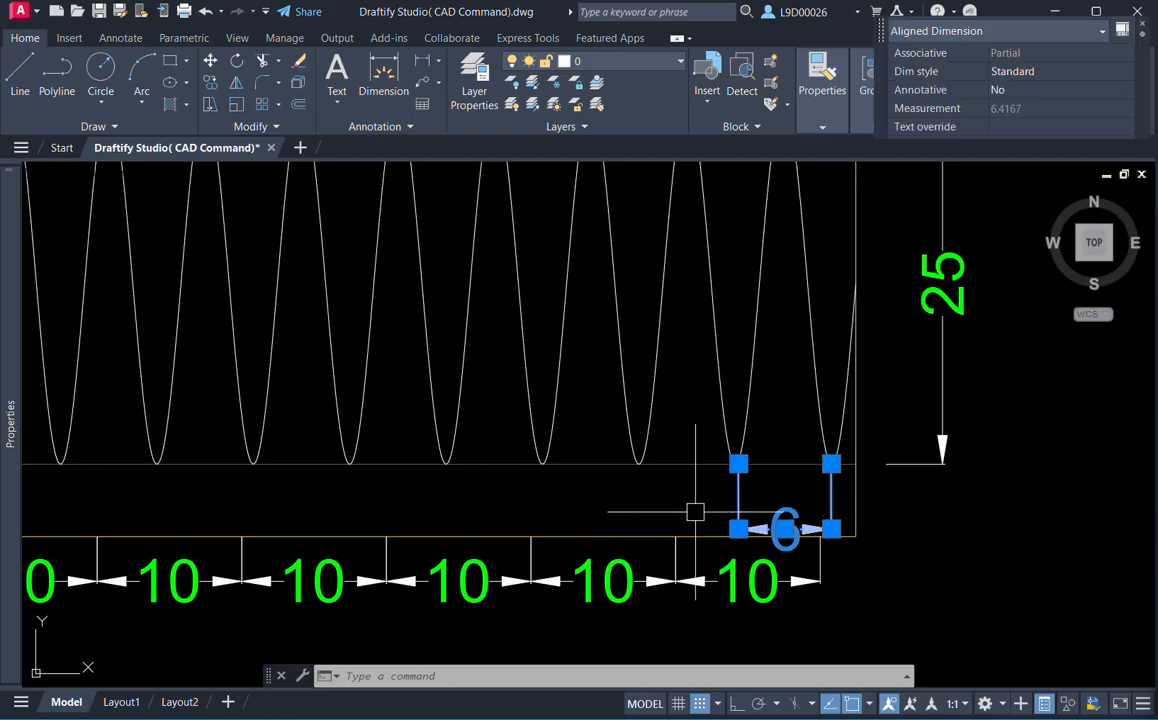
key(Delete)
scroll(805, 415, down, 2)
scroll(800, 408, down, 2)
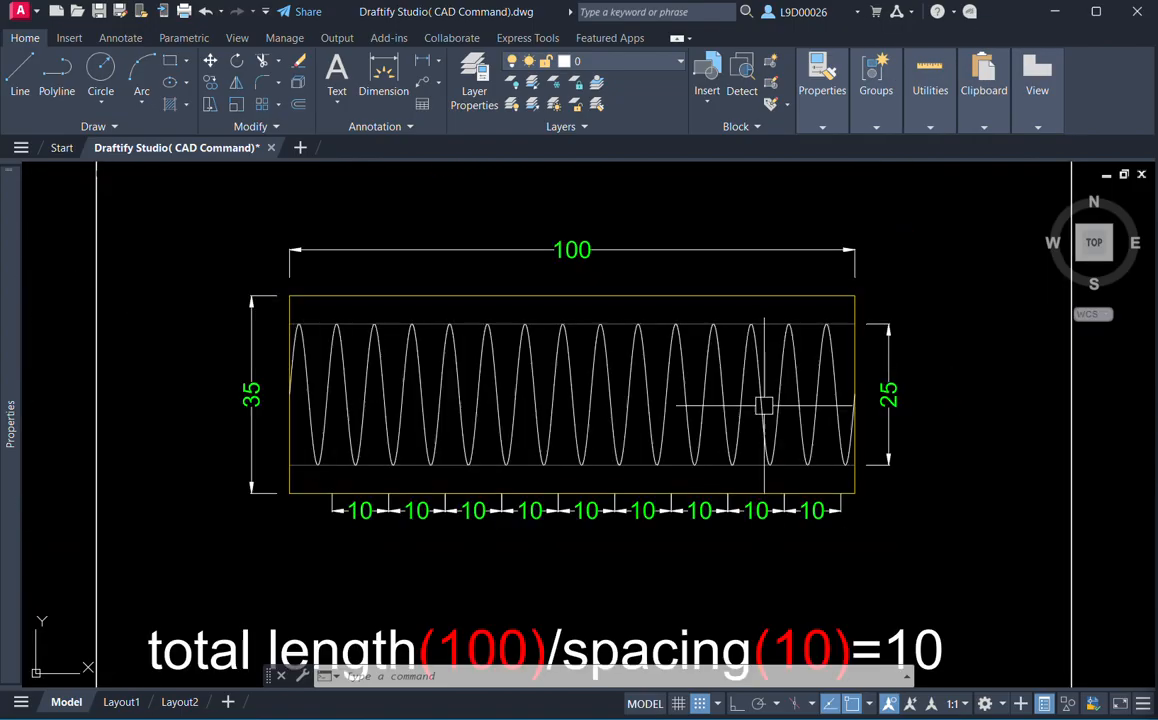
Reduce the helix's number of turns to 8.
click(809, 416)
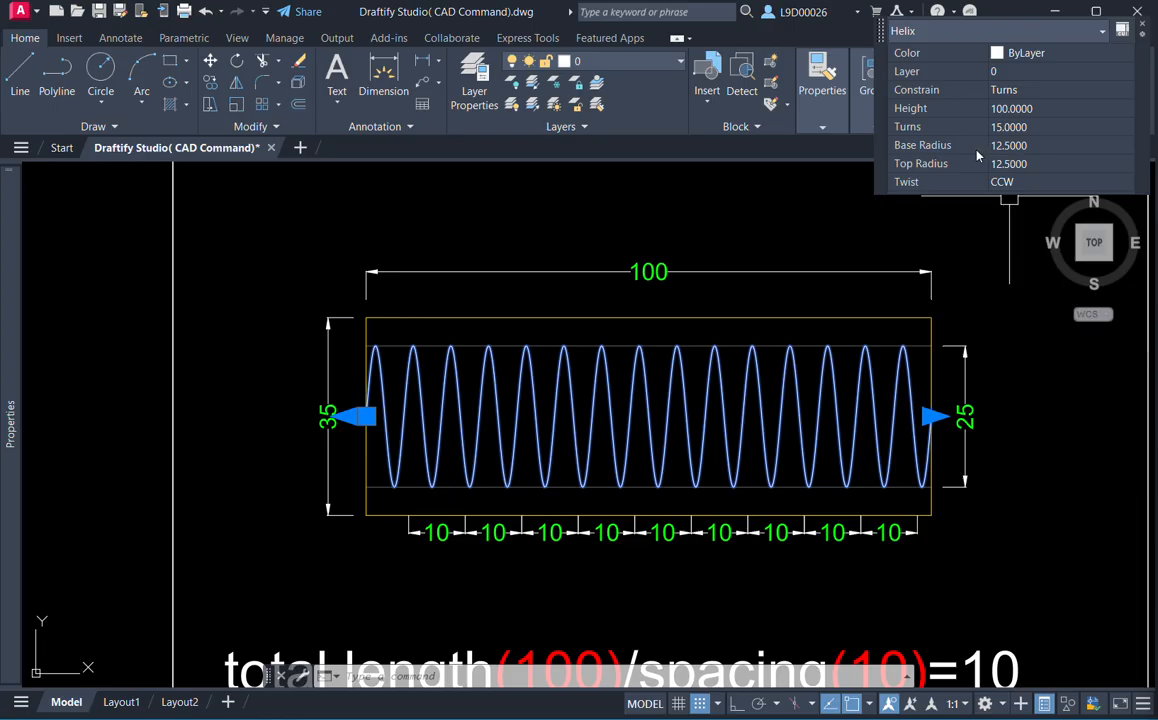
click(1005, 128)
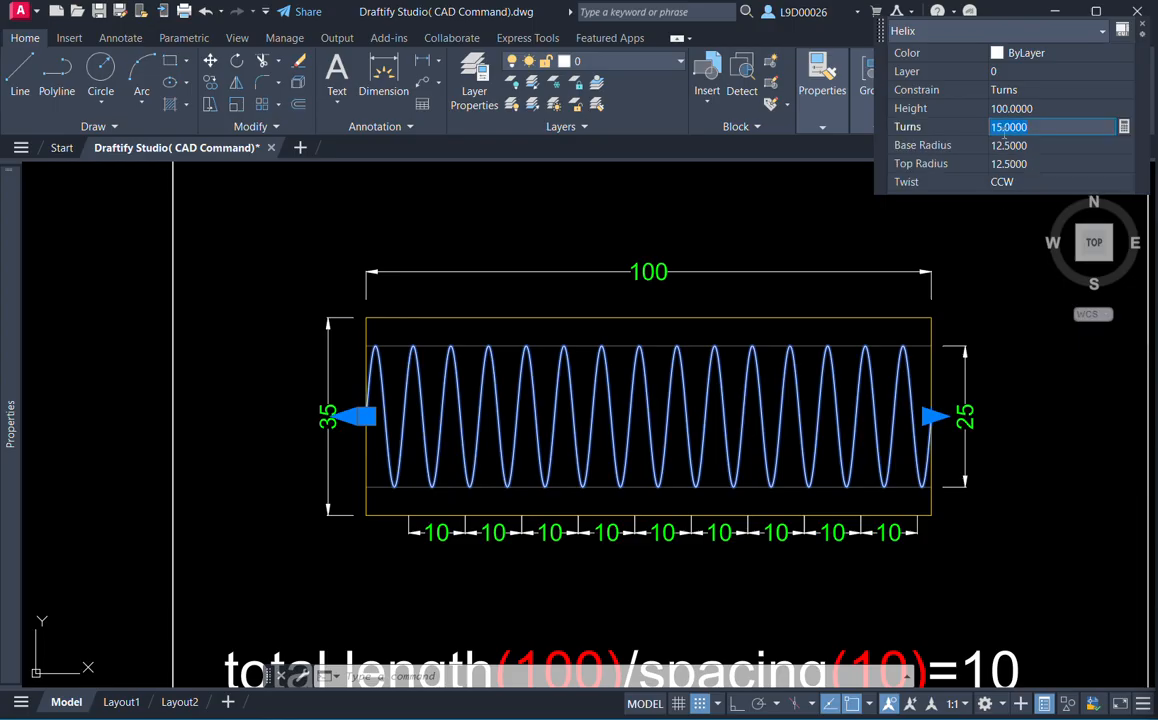
text(8)
key(Return)
key(Escape)
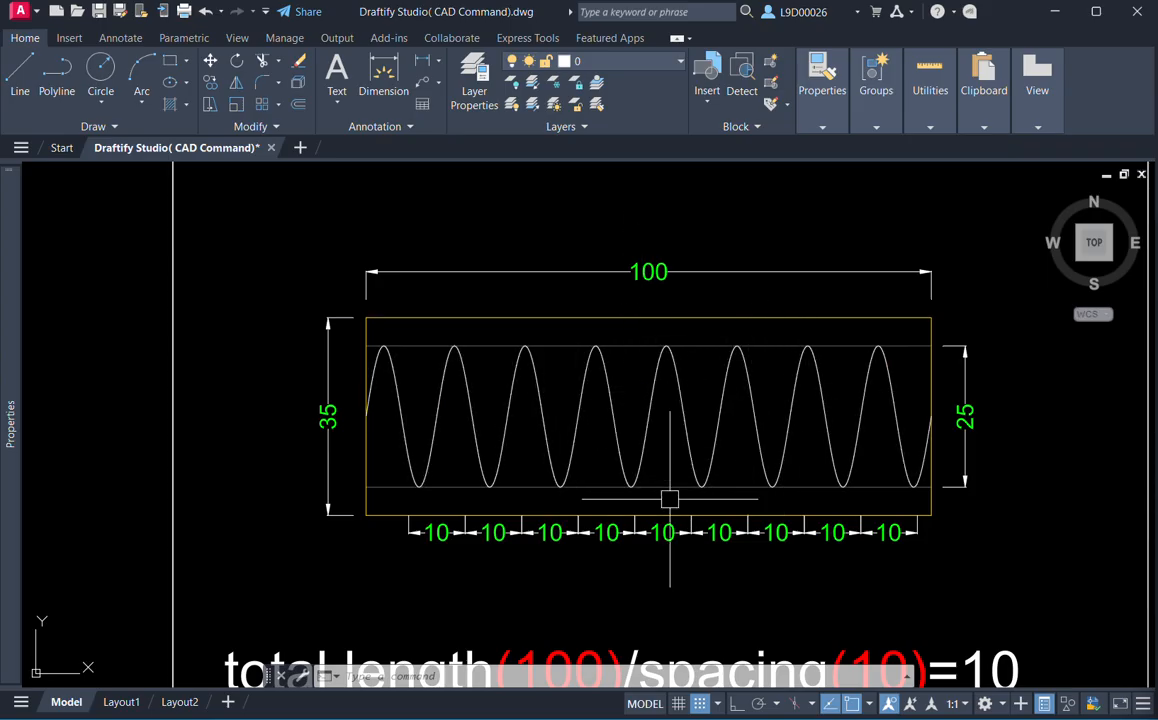
Examine the helix's quick properties, including its constraint, height, turns and radii.
click(723, 448)
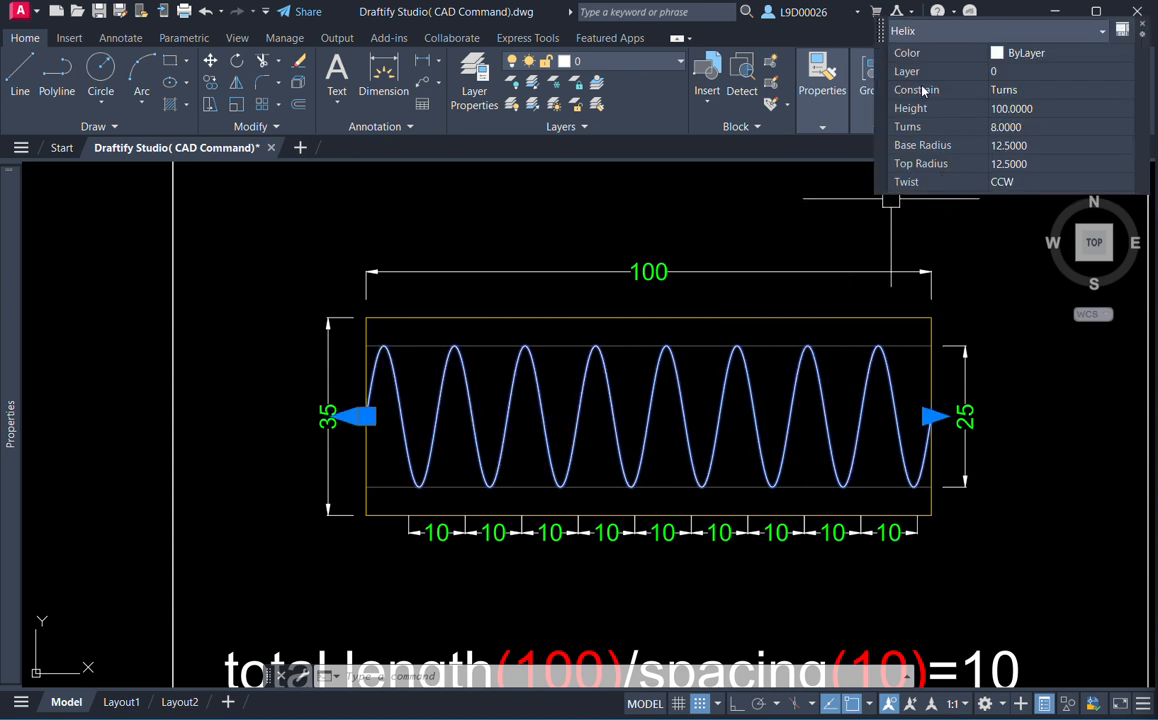
key(Escape)
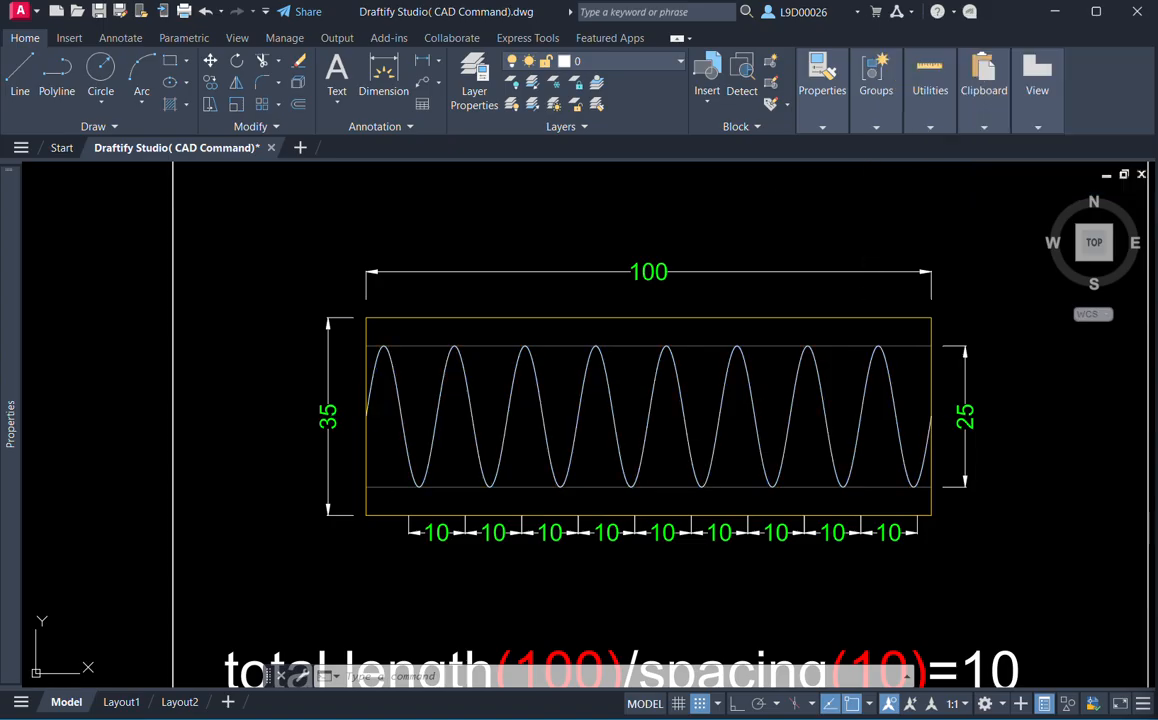
click(838, 369)
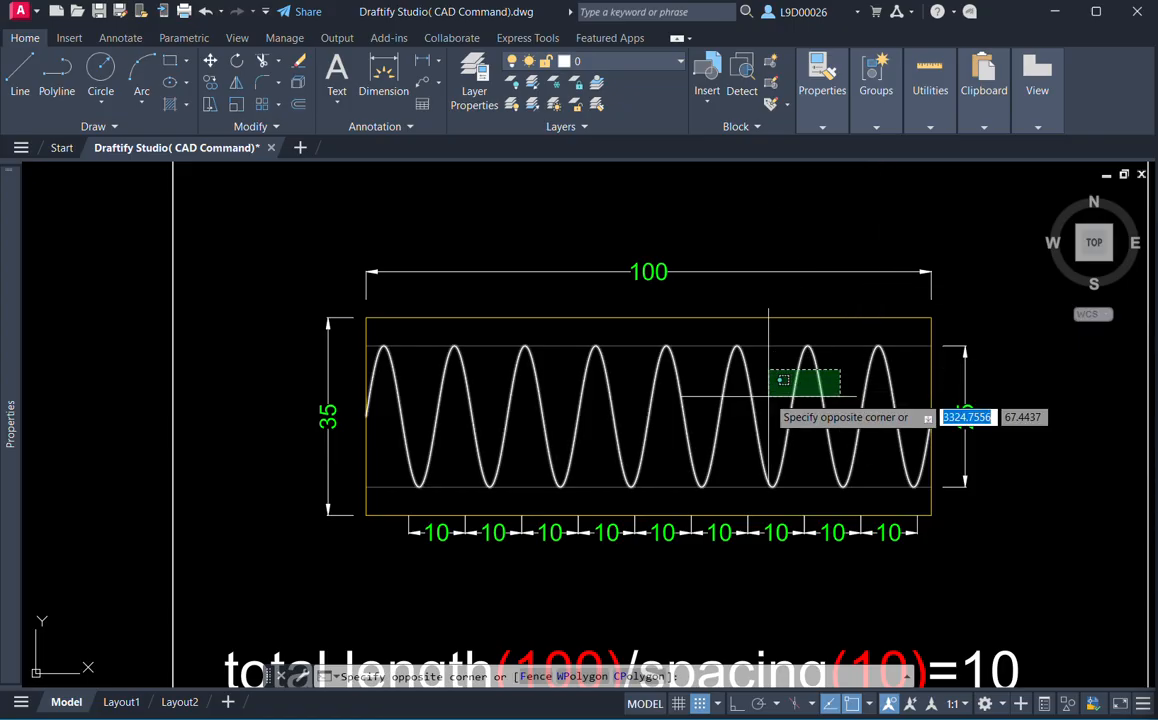
click(768, 390)
key(Escape)
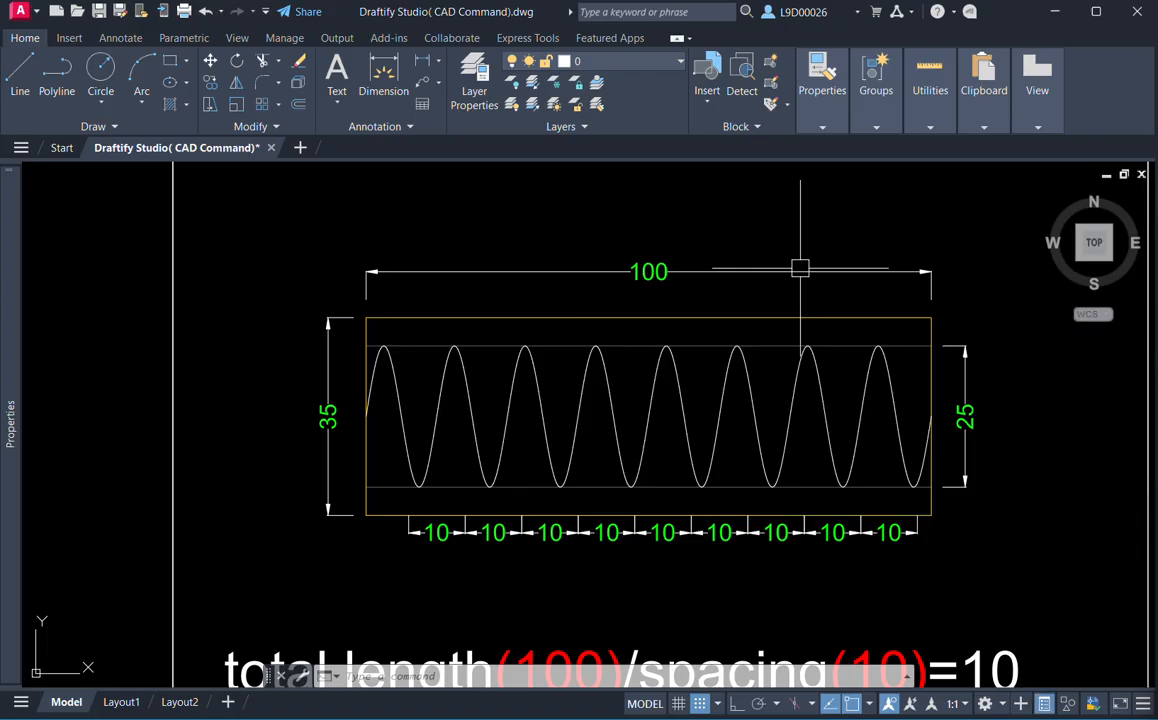
click(646, 428)
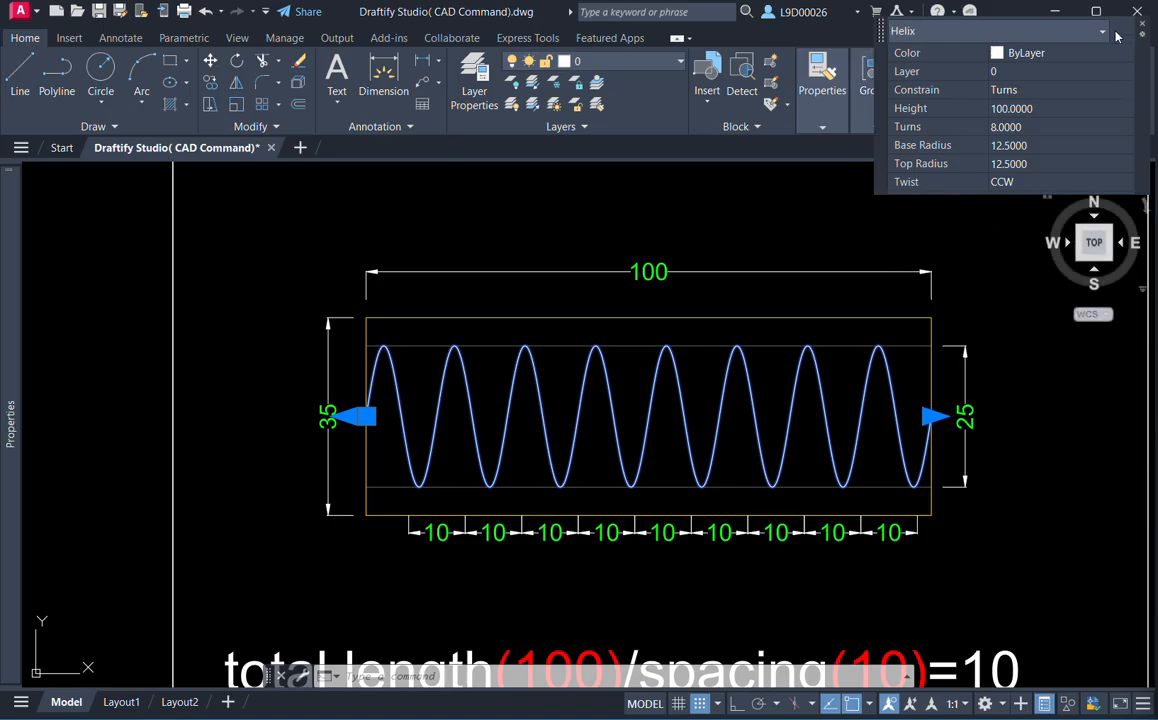
key(Escape)
Match the white rectangle's properties to the red rectangle in the MATCH cell, and undo the change.
scroll(861, 463, down, 5)
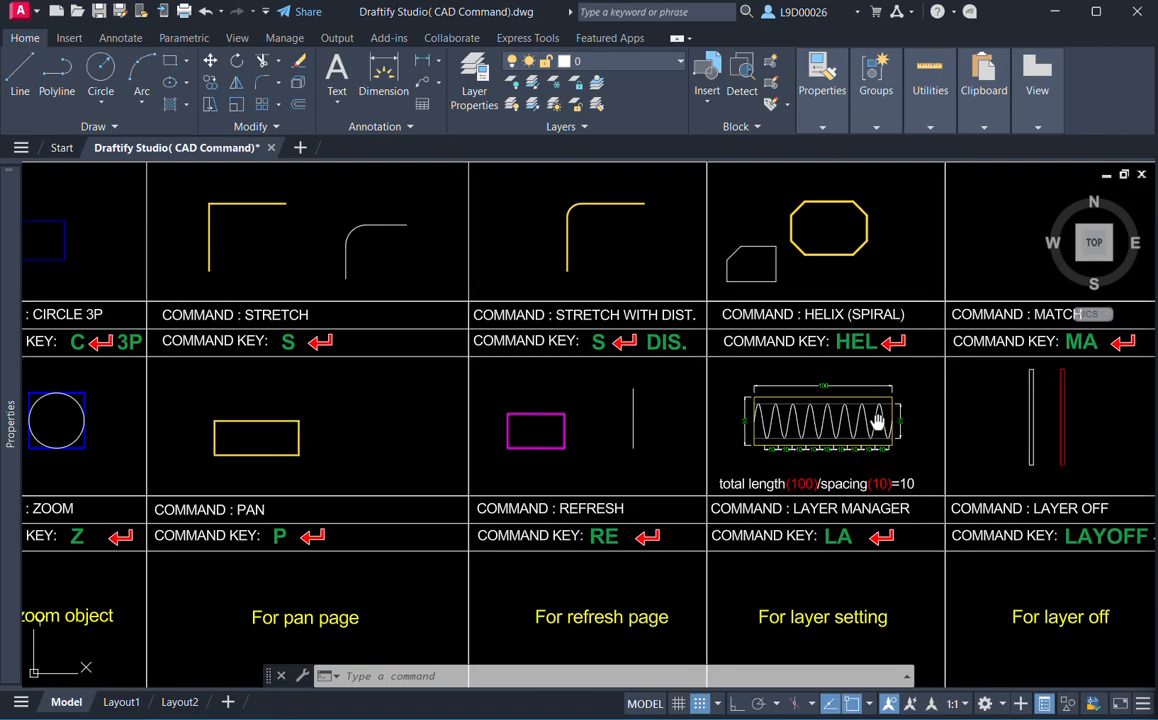
scroll(861, 440, up, 4)
middle_drag(861, 427, 801, 447)
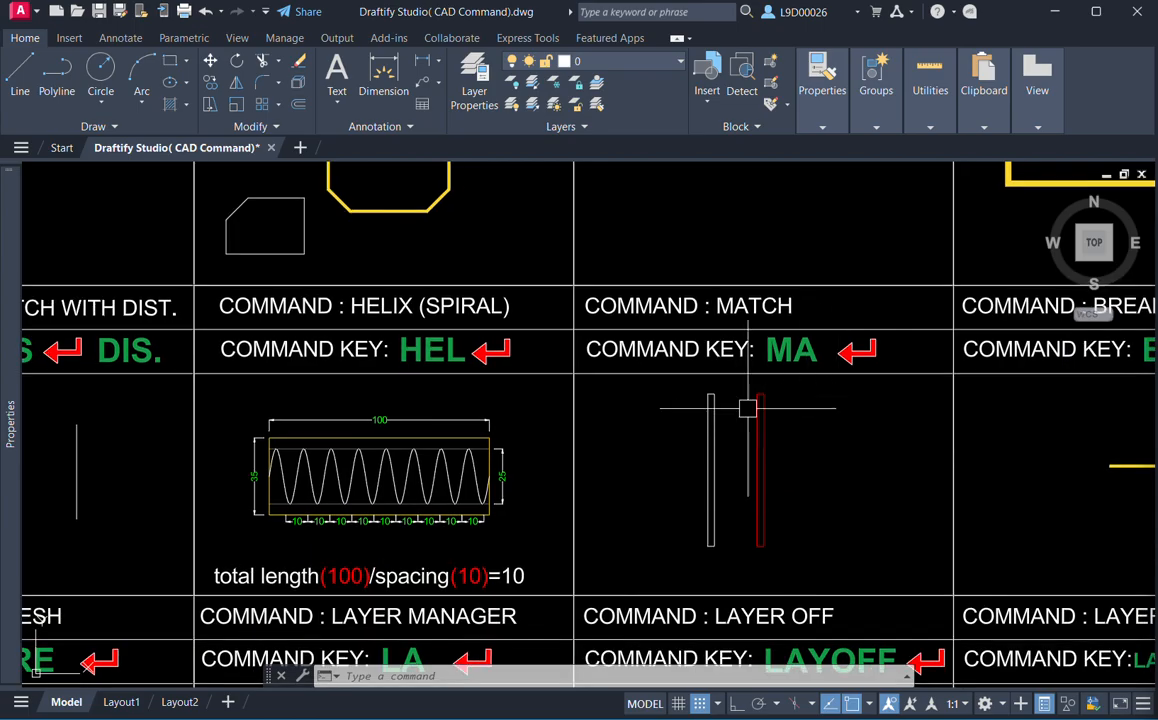
scroll(747, 434, up, 2)
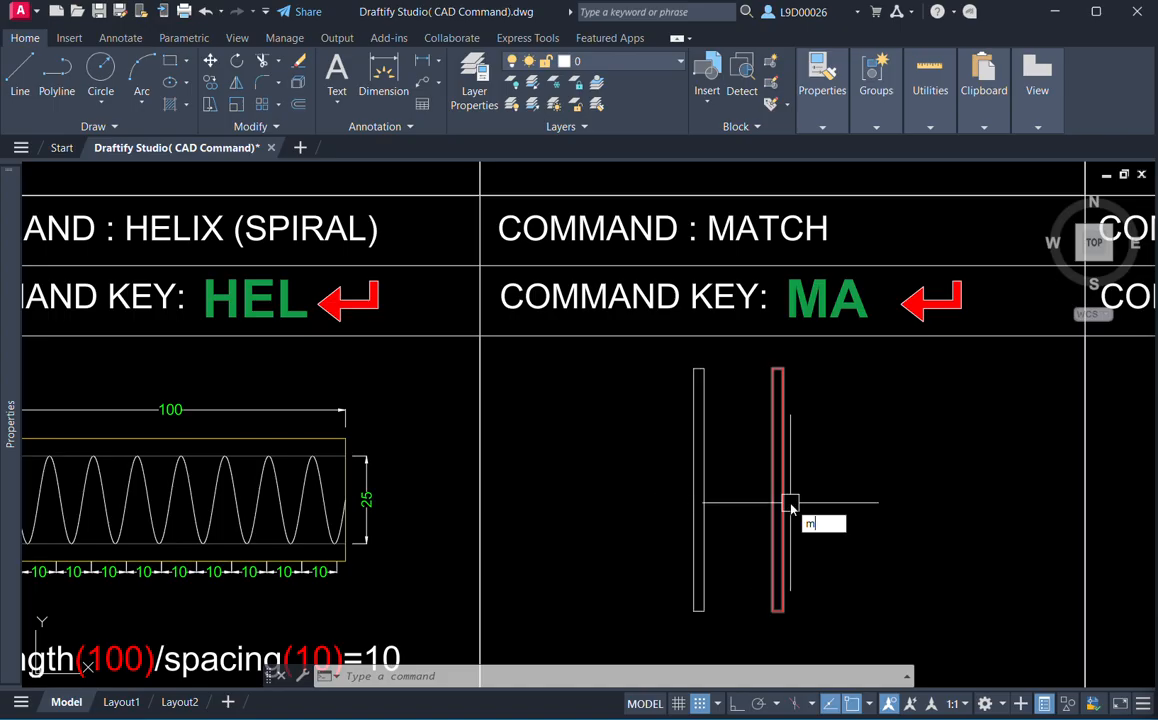
key(Return)
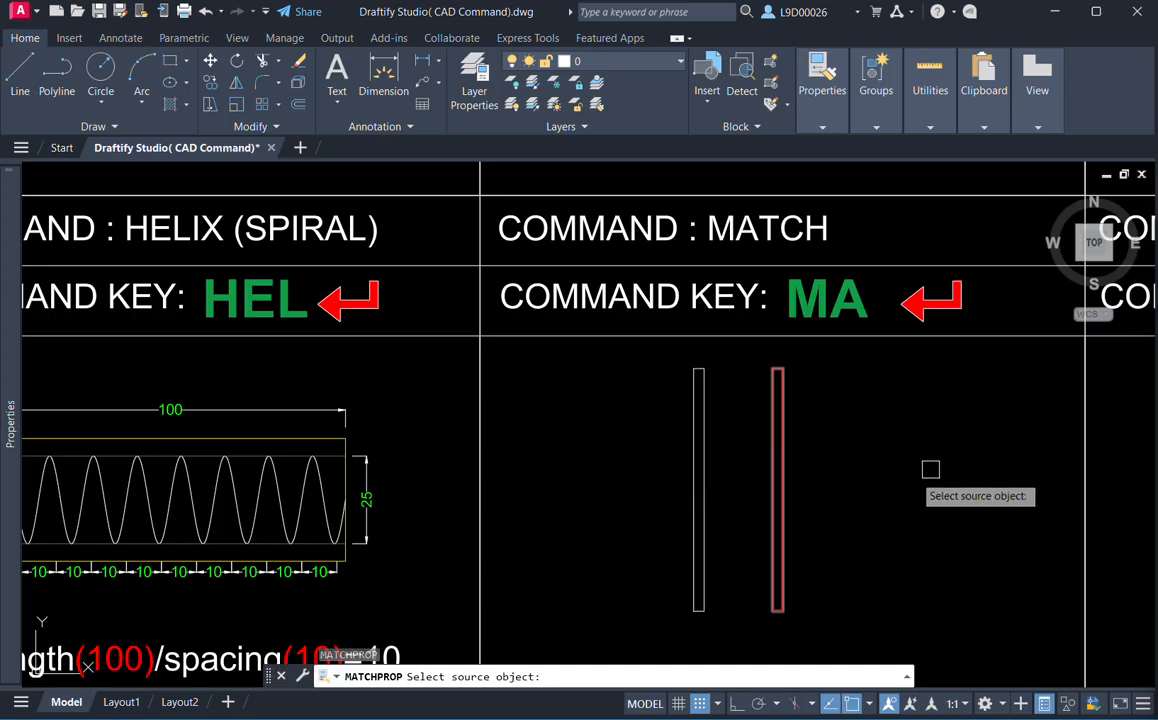
click(793, 512)
click(694, 519)
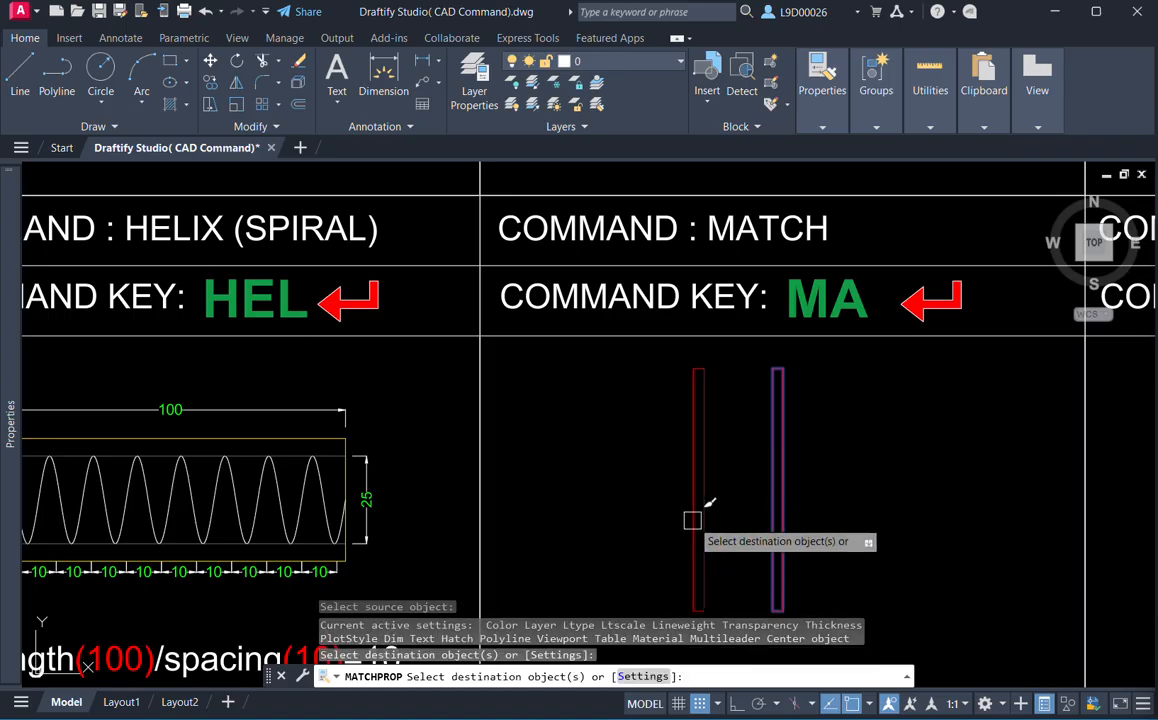
key(Escape)
key(ctrl+z)
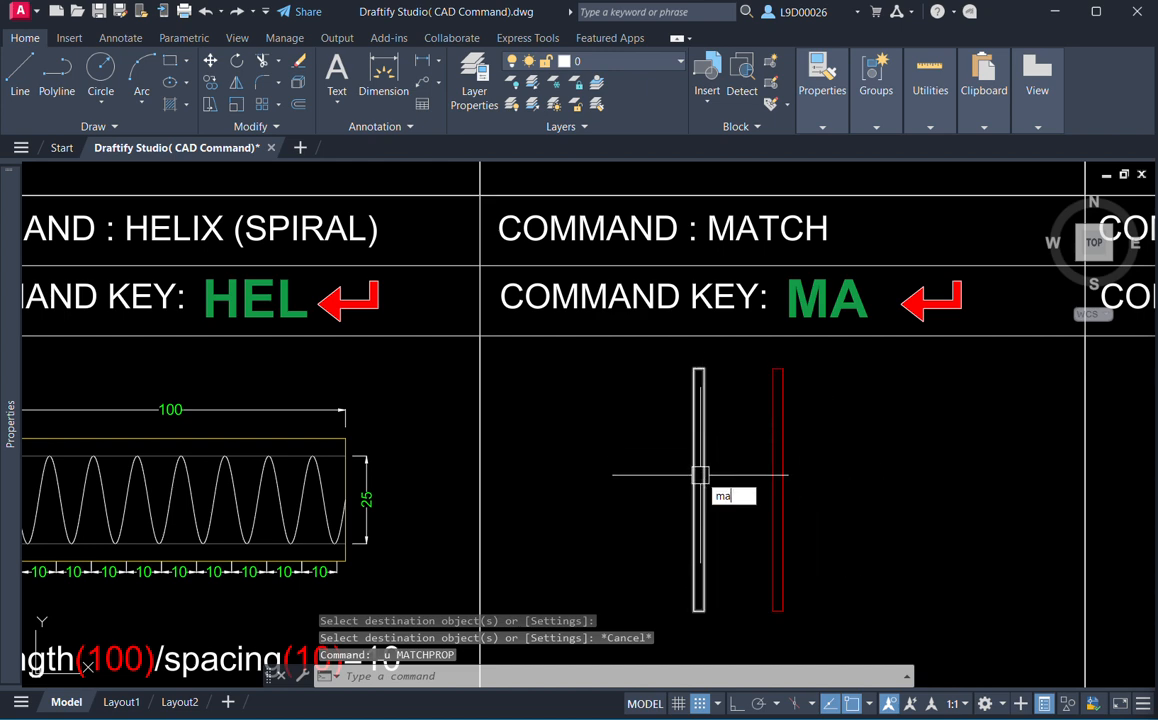
Match the red rectangle's properties to the white rectangle in the MATCH cell.
key(Return)
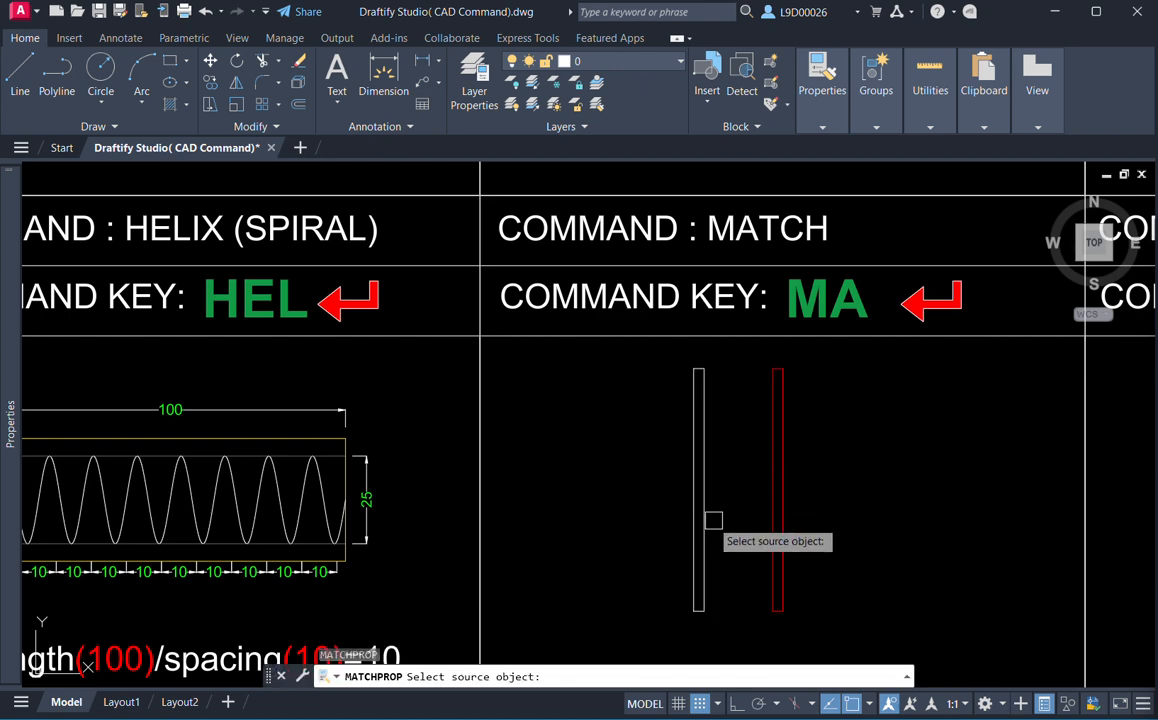
click(700, 412)
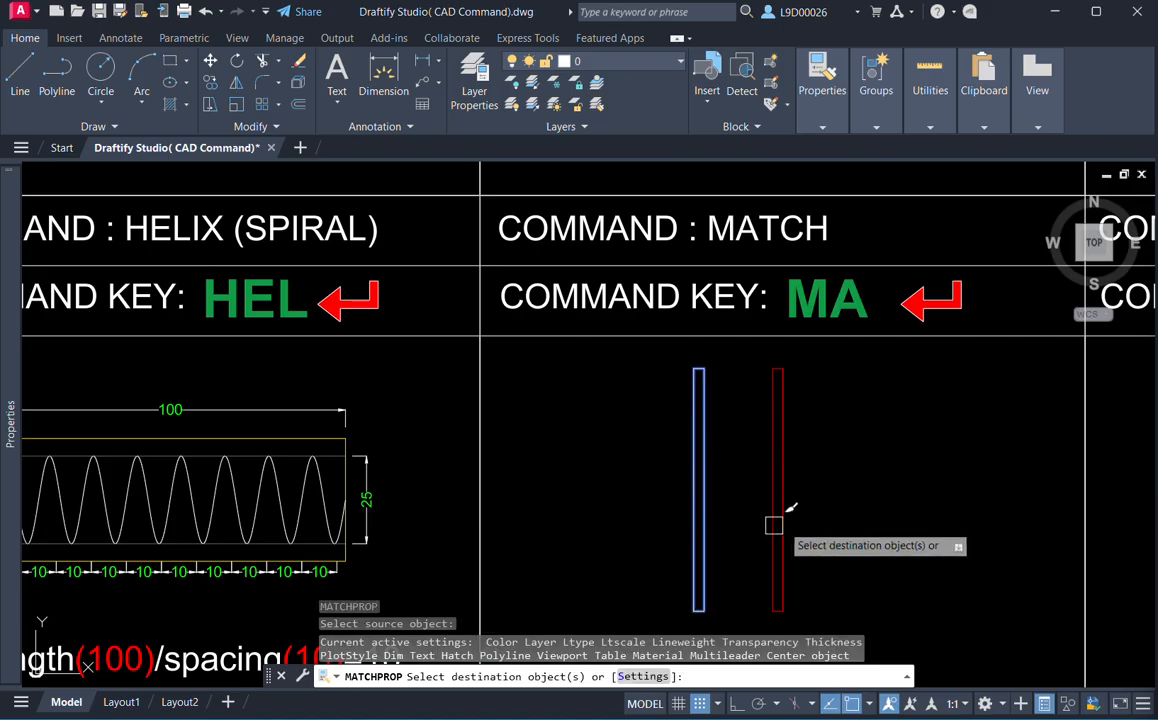
click(788, 445)
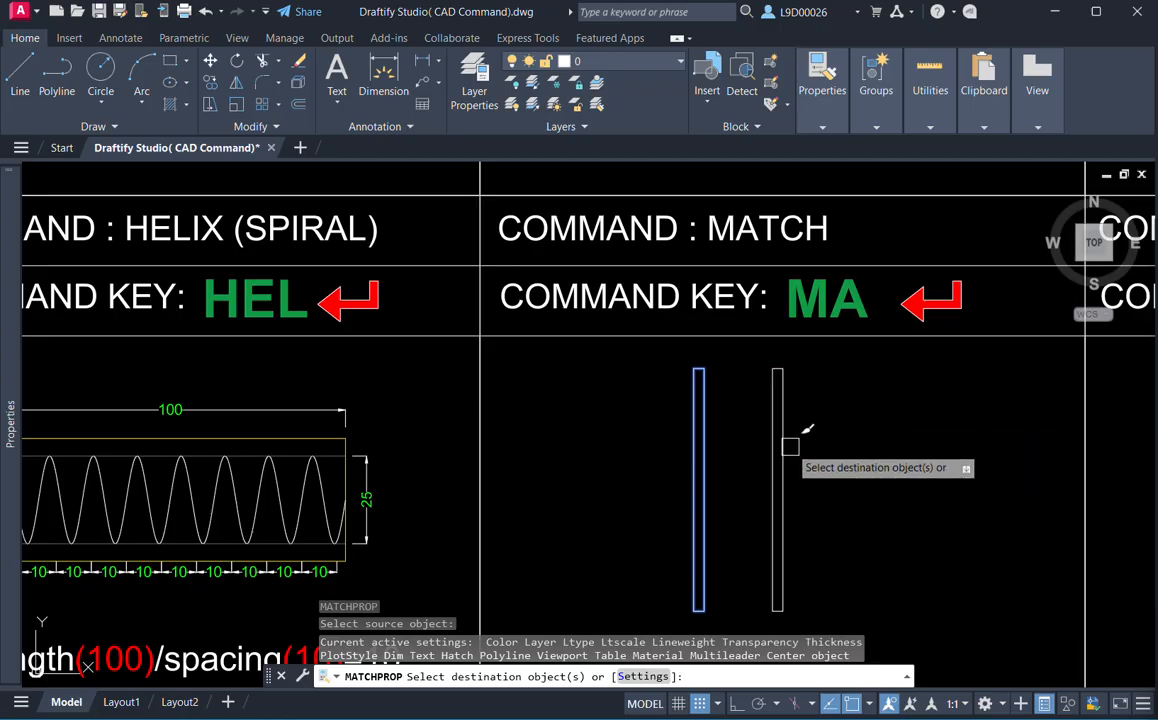
key(Escape)
Draw a horizontal breakline below the yellow sample in the BREAKLINE cell with Ortho on, placing the break symbol at its midpoint.
scroll(926, 430, down, 2)
middle_drag(926, 430, 664, 413)
middle_drag(860, 420, 795, 437)
scroll(806, 408, up, 2)
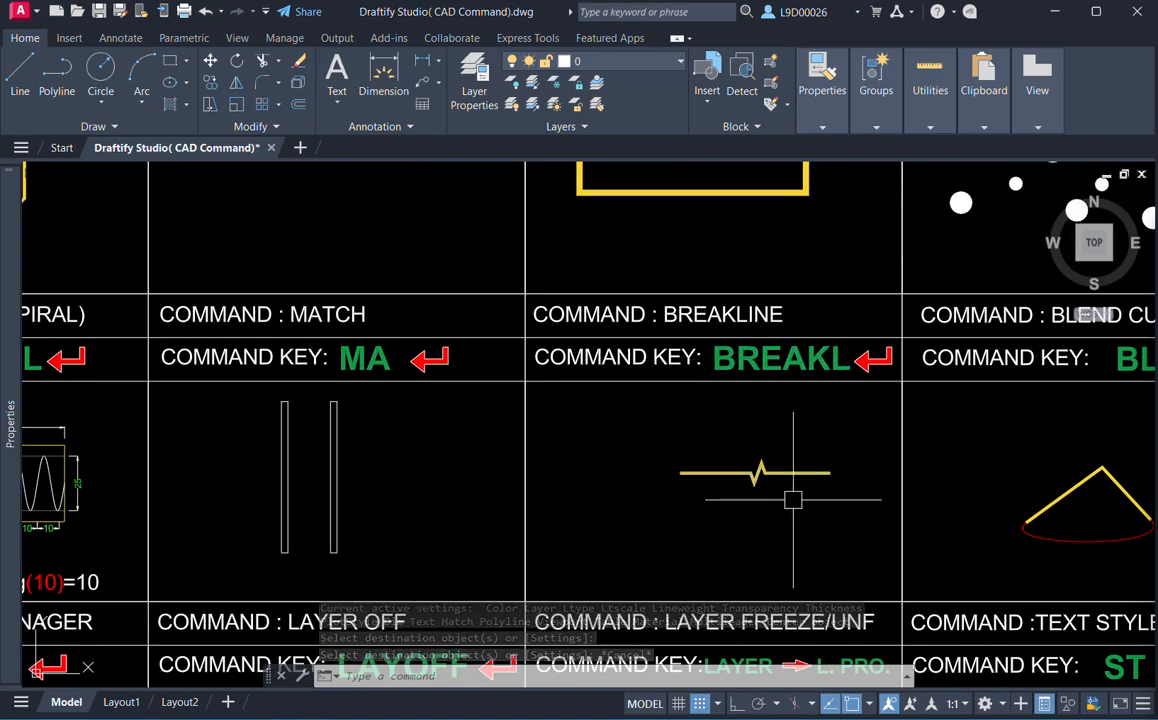
middle_drag(784, 514, 762, 506)
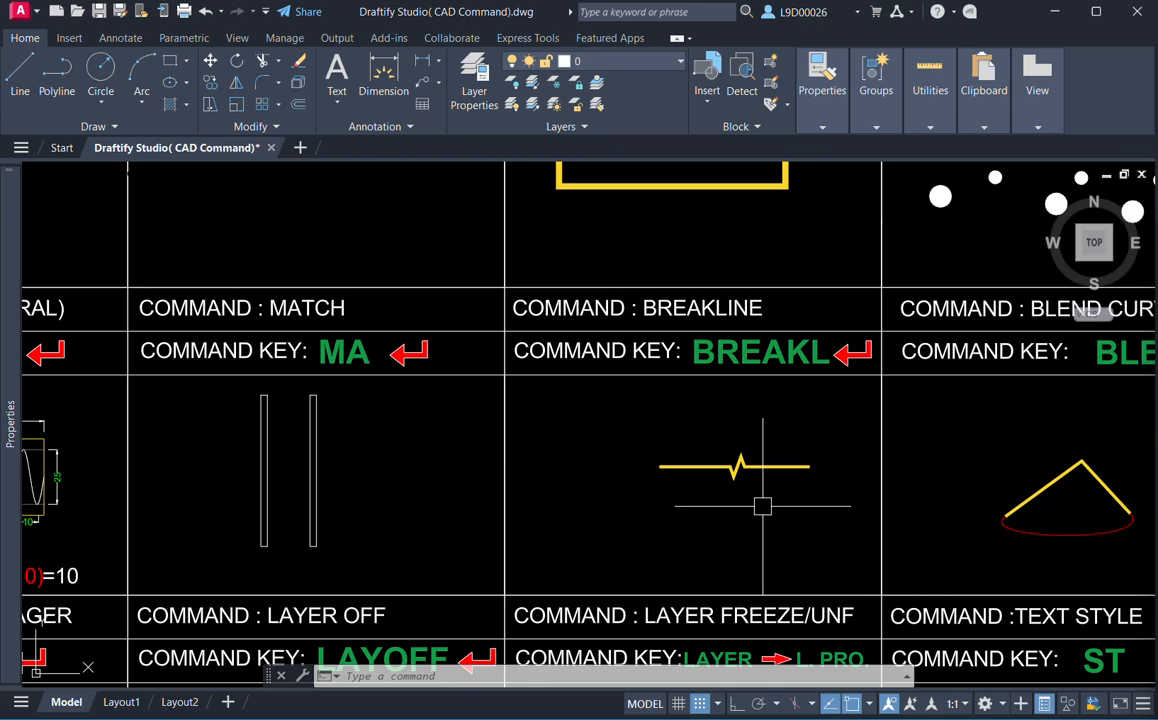
text(BRE)
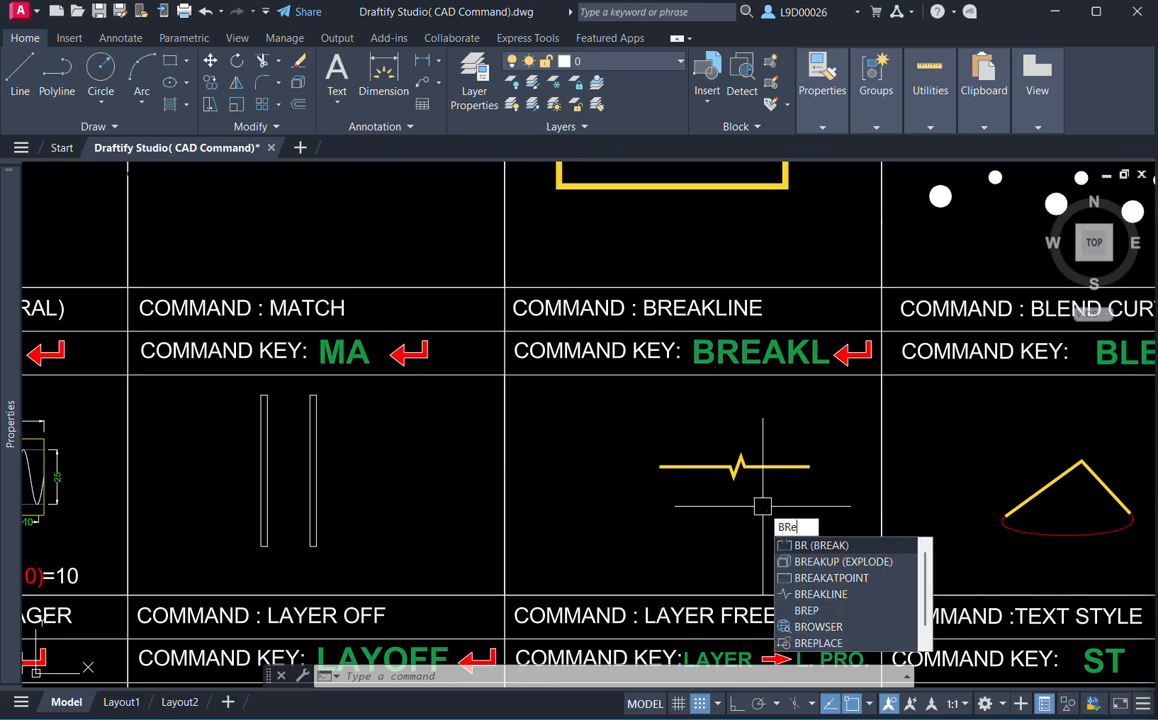
text(AK)
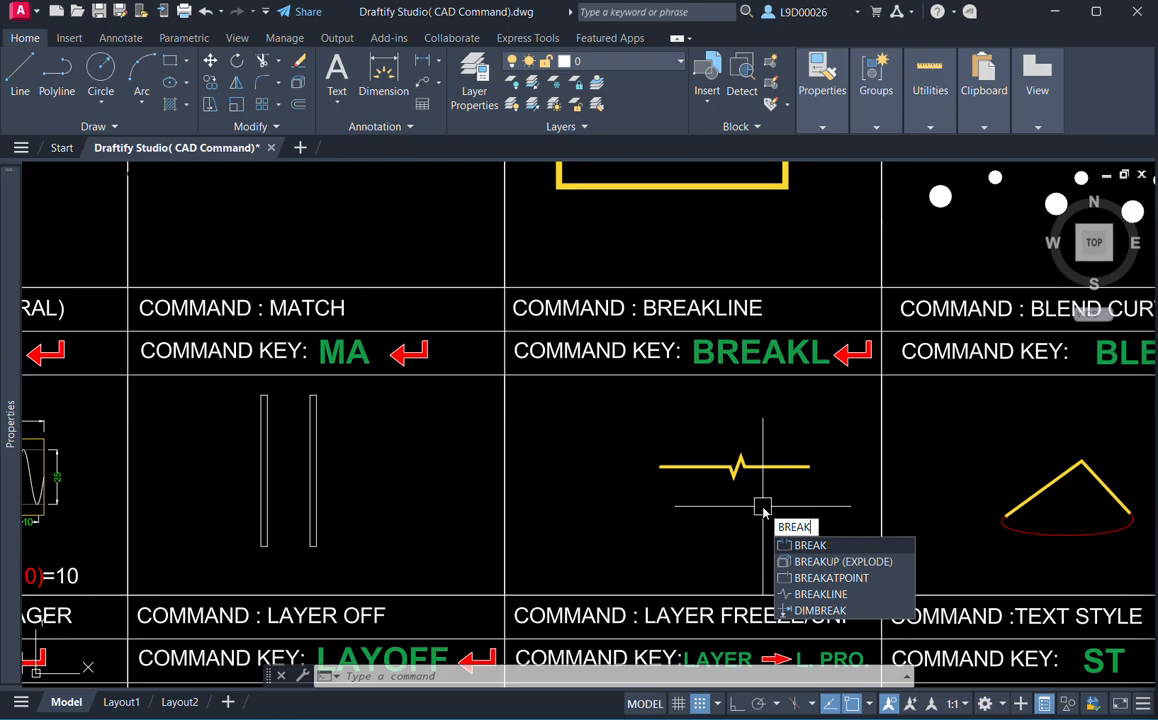
text(LINE)
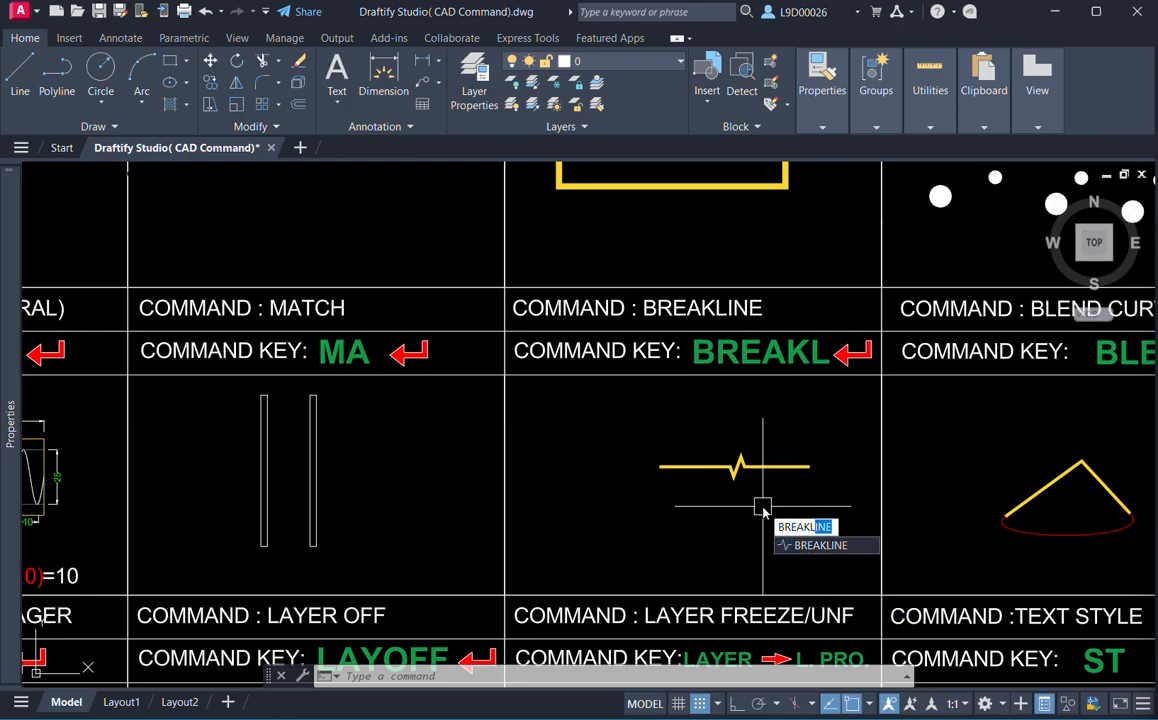
key(Return)
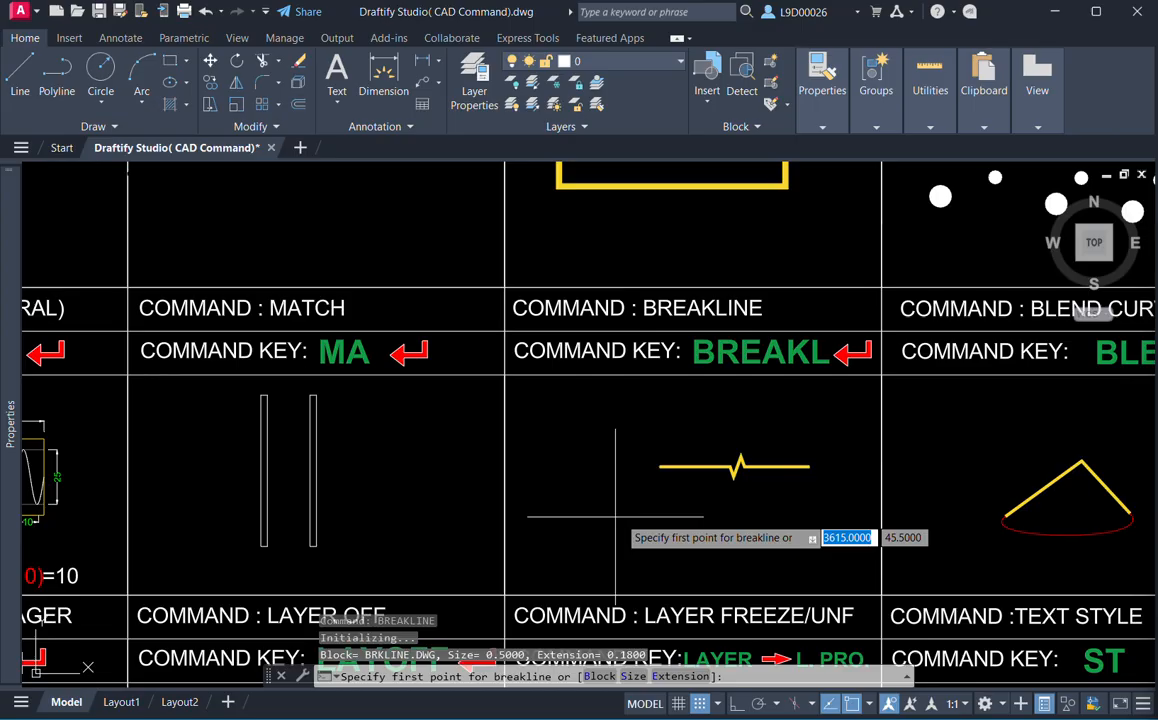
click(627, 520)
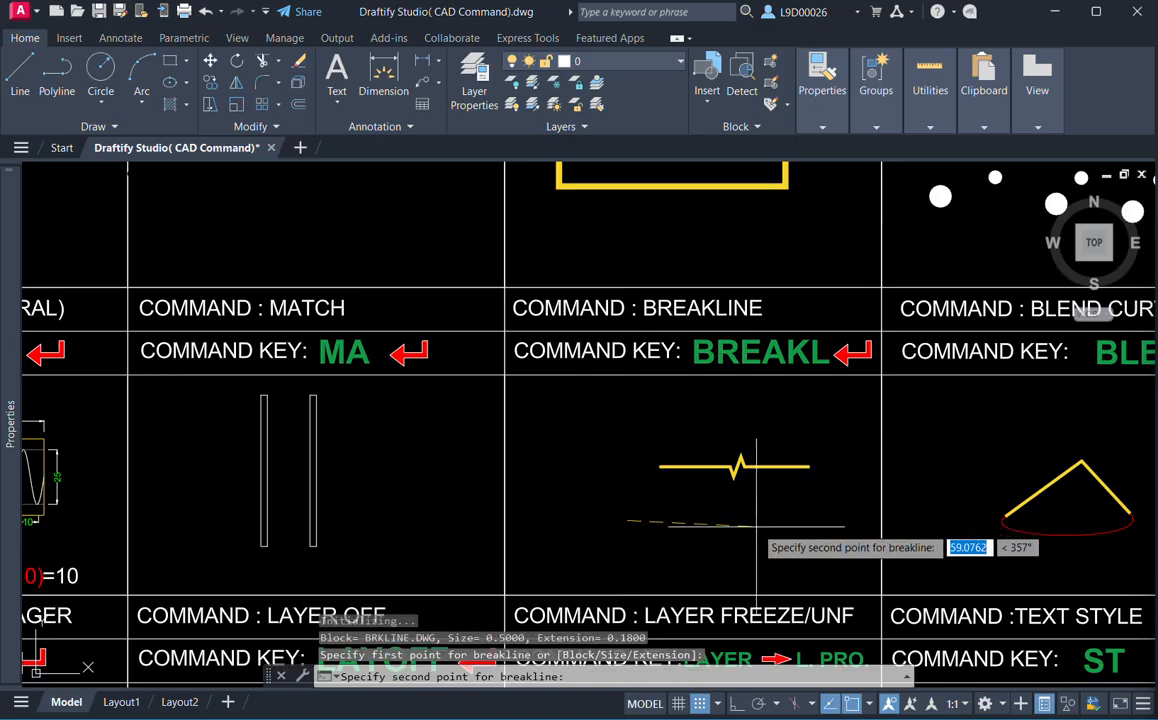
key(F8)
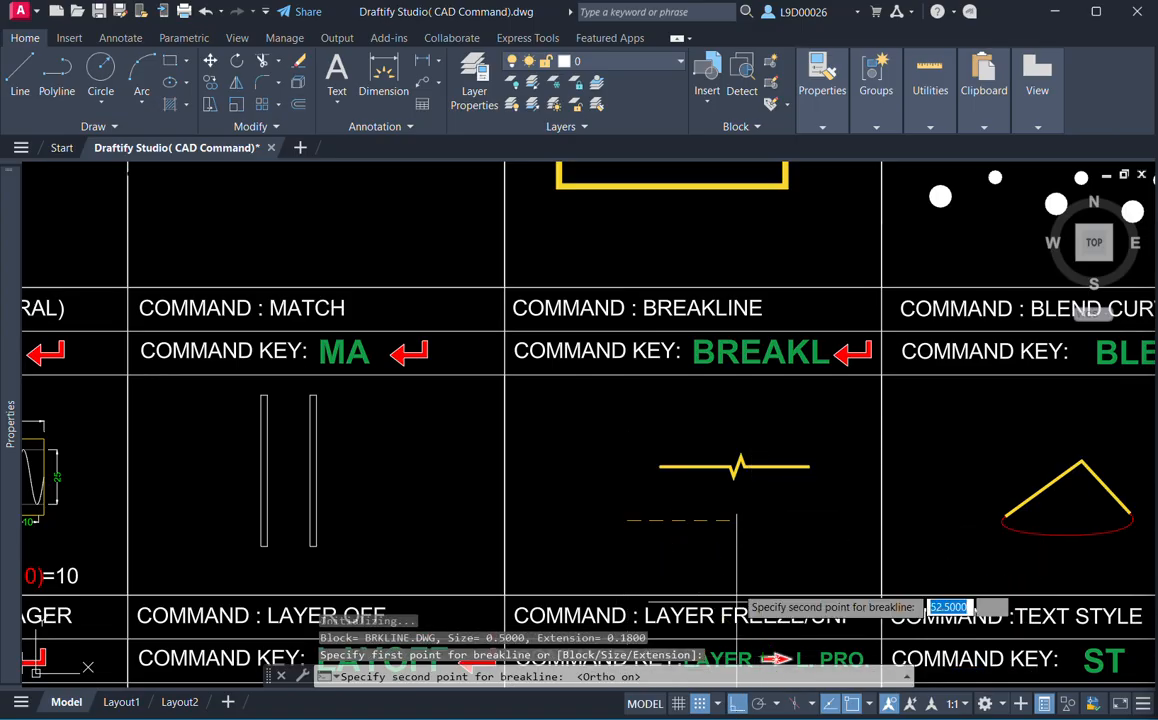
click(777, 521)
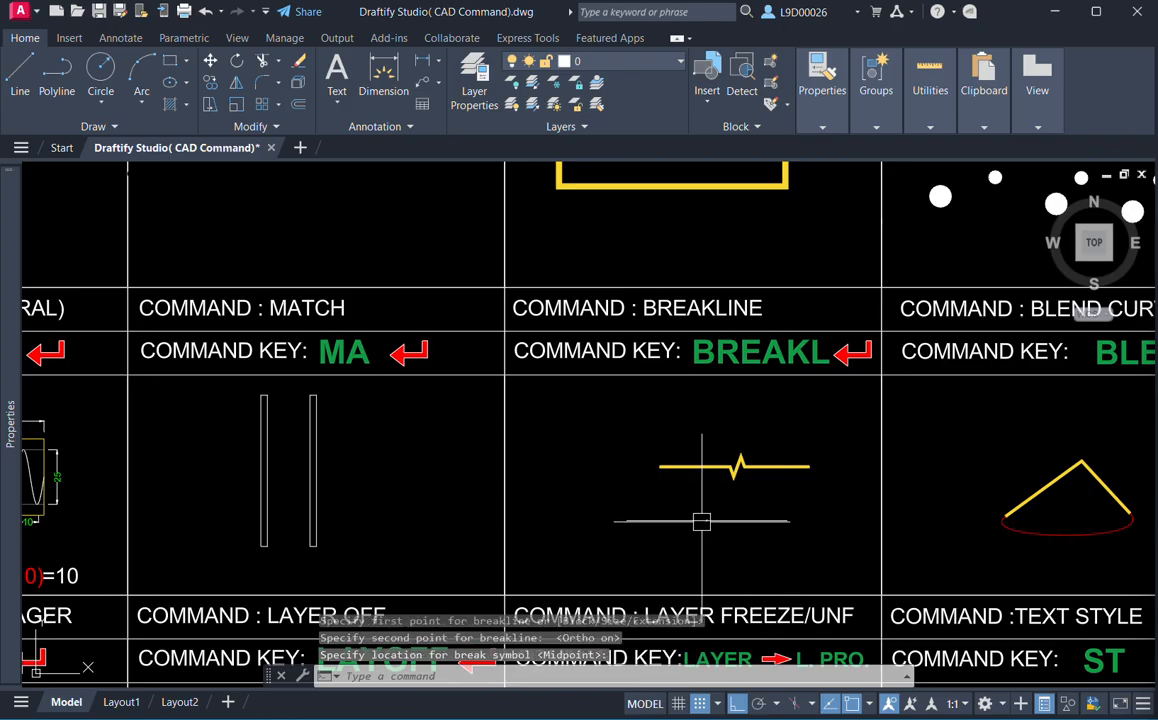
scroll(701, 521, up, 5)
scroll(674, 539, down, 5)
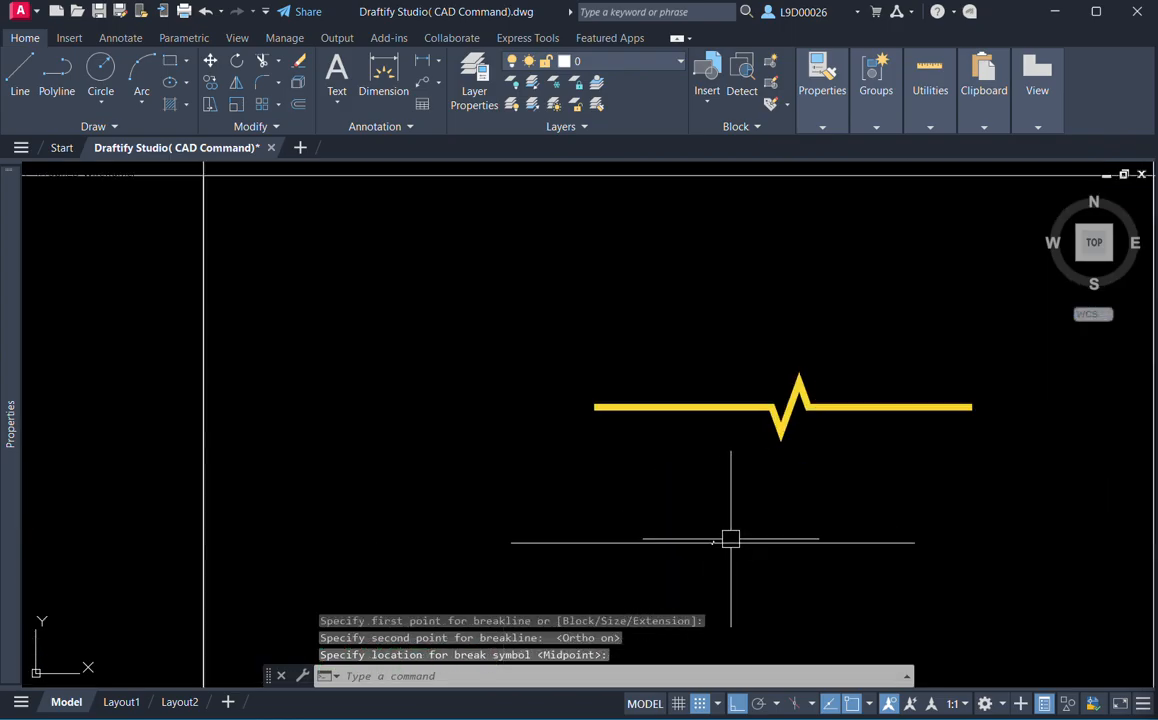
scroll(669, 538, up, 2)
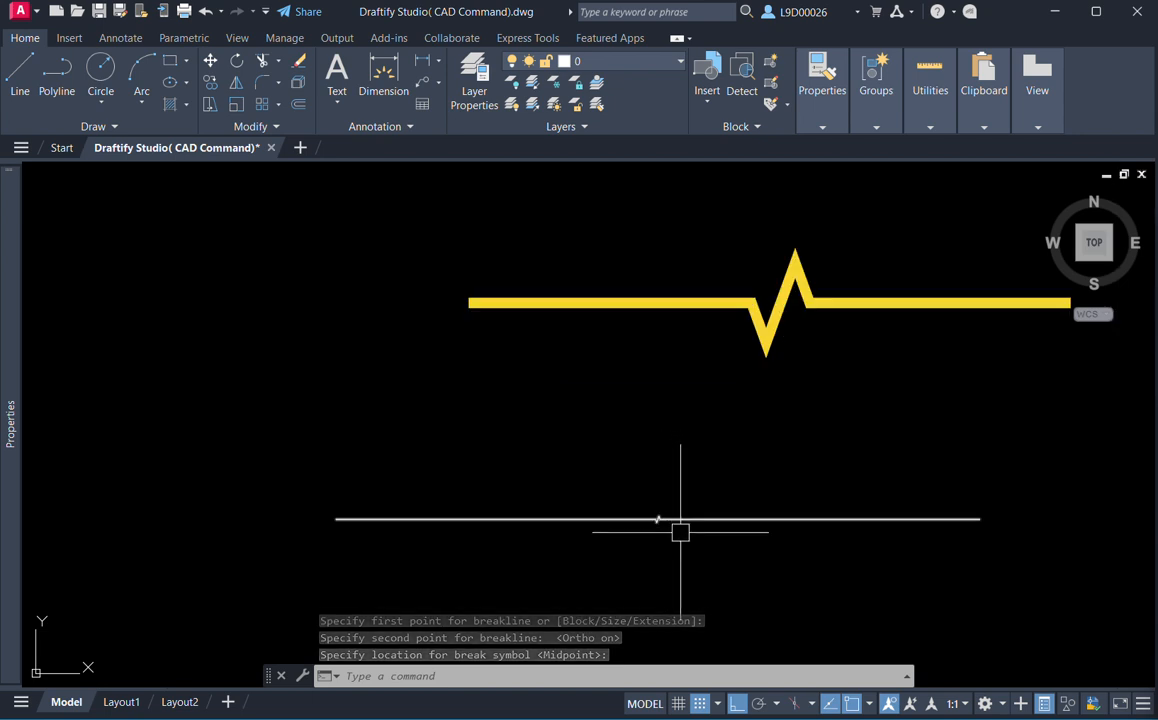
click(688, 528)
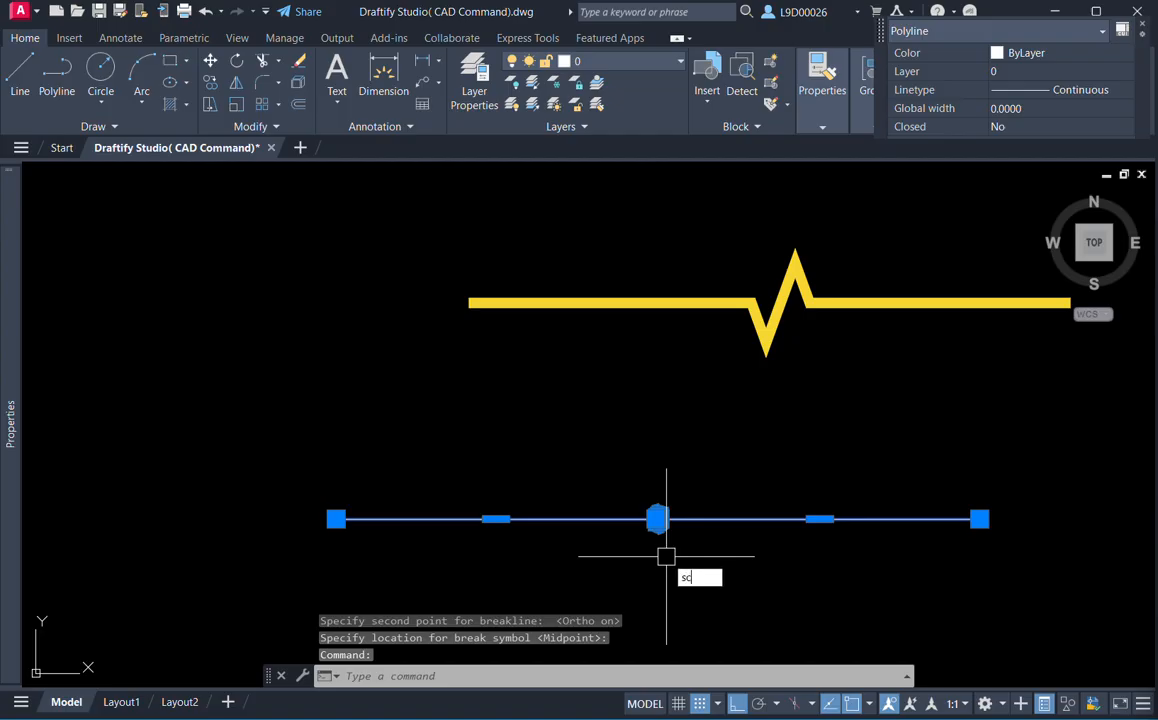
text(sc)
key(Return)
click(641, 482)
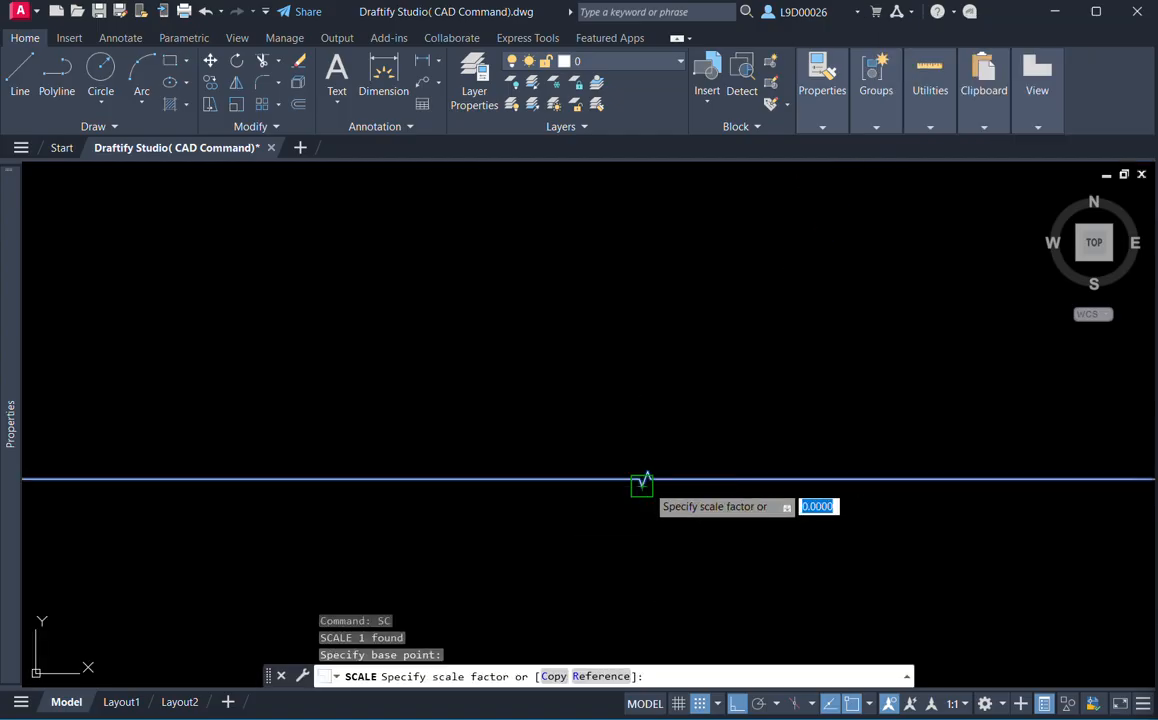
text(r)
key(Return)
click(641, 482)
scroll(641, 483, down, 3)
middle_drag(668, 500, 684, 511)
click(700, 511)
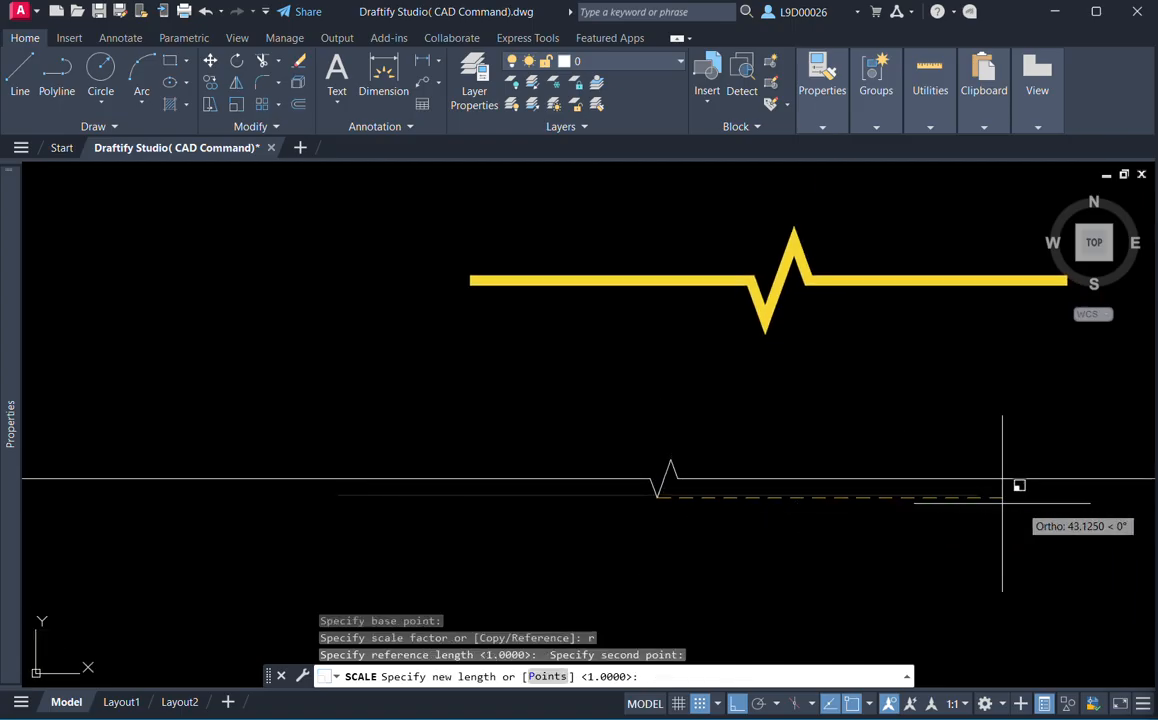
key(Escape)
Erase the red spline under the yellow angled polyline in the BLEND CURVES cell.
scroll(750, 481, down, 5)
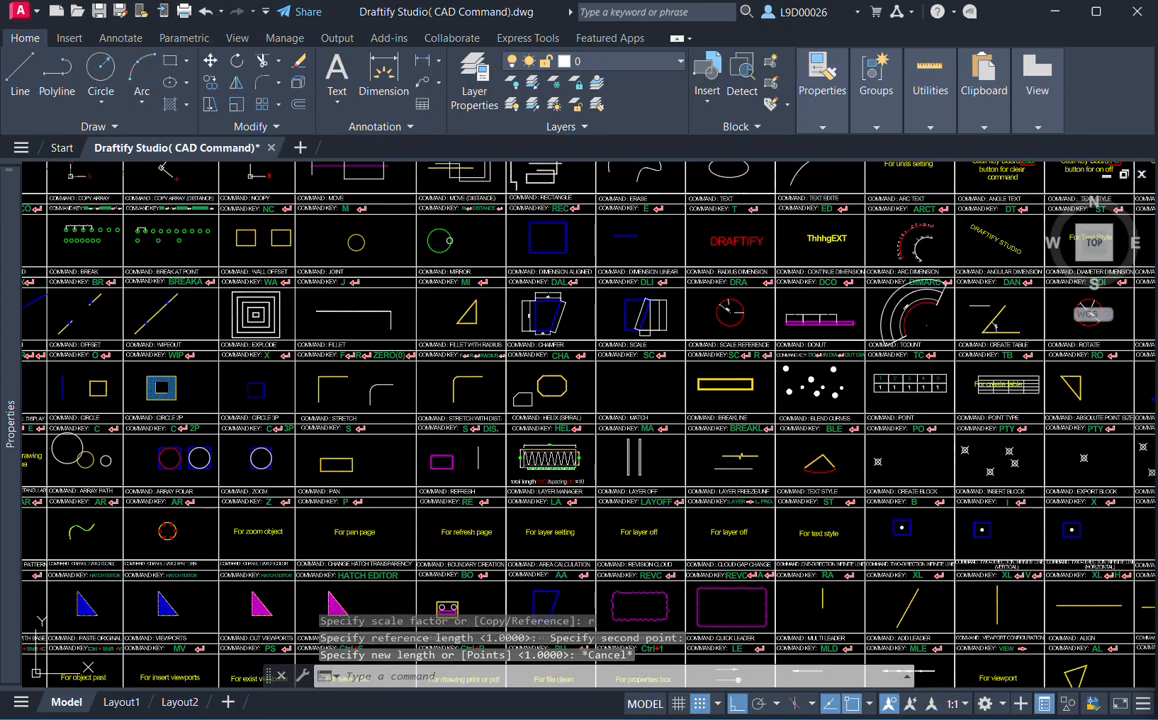
scroll(830, 470, up, 6)
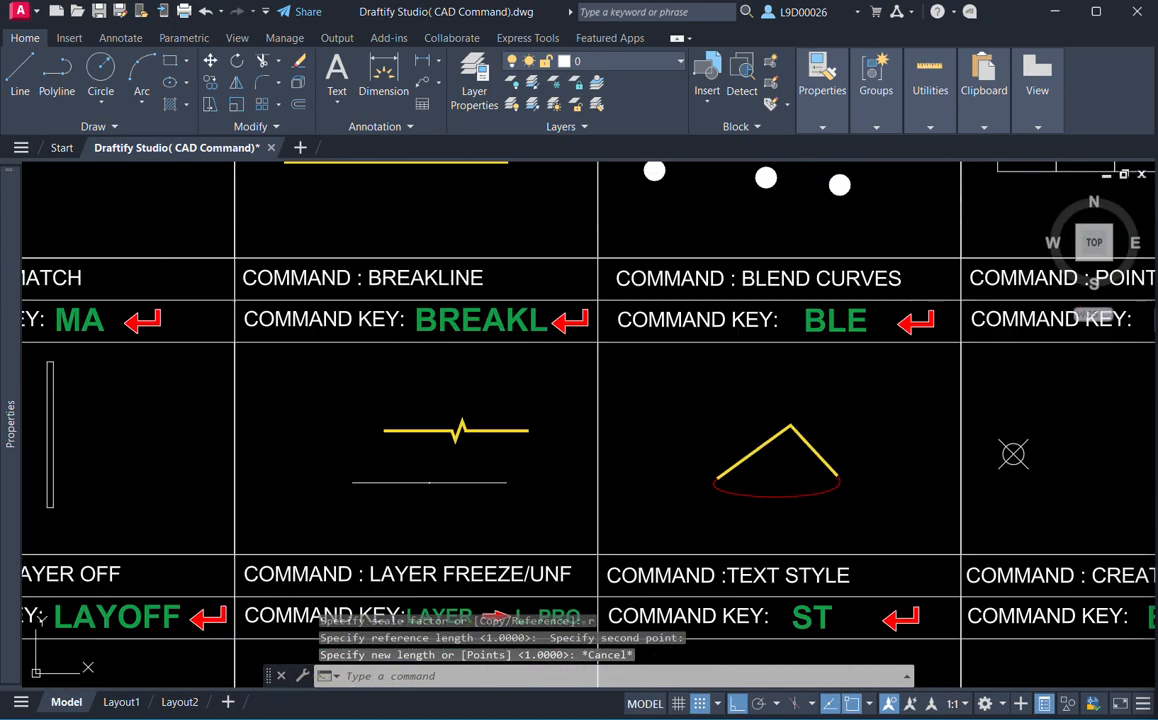
mouse_move(830, 365)
middle_down()
mouse_move(830, 338)
mouse_move(850, 400)
mouse_move(821, 388)
middle_up()
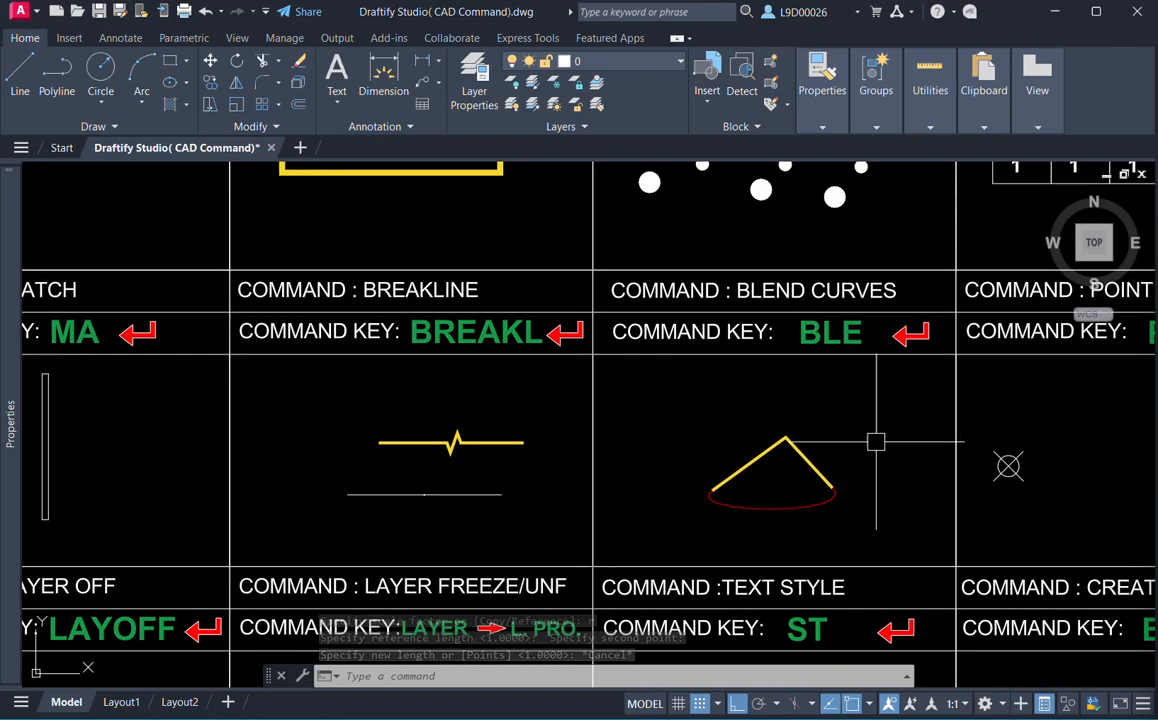
middle_drag(822, 480, 849, 478)
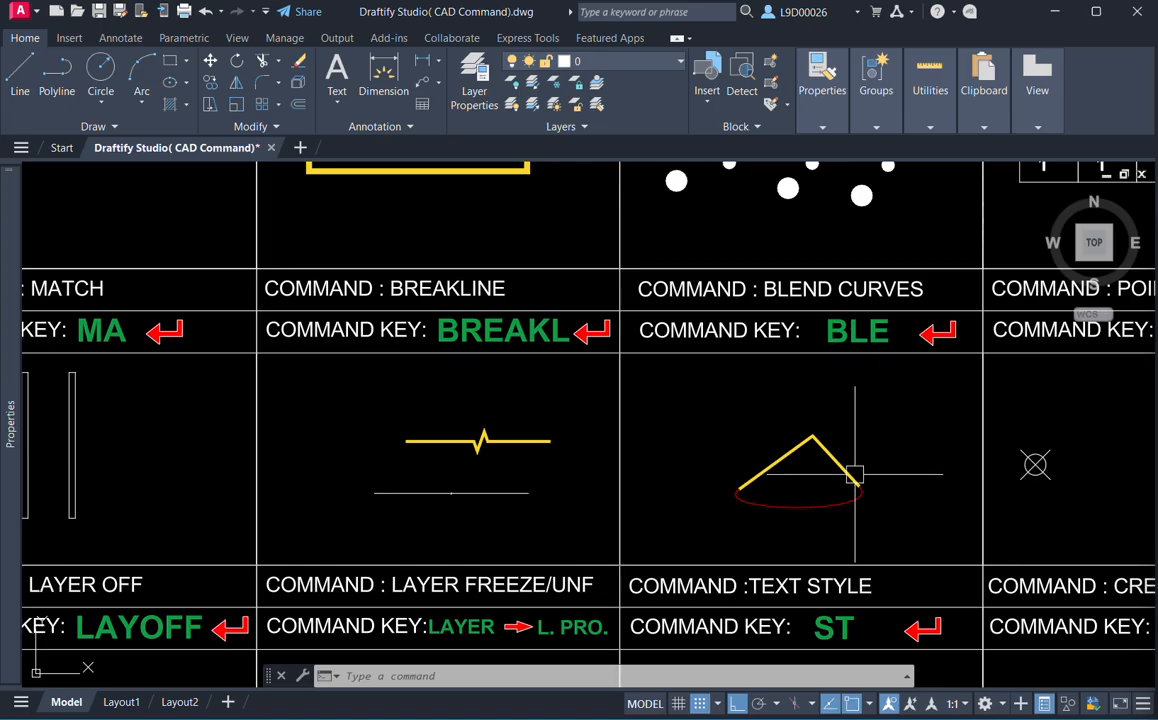
mouse_move(865, 458)
middle_down()
mouse_move(840, 490)
mouse_move(832, 484)
middle_up()
click(776, 508)
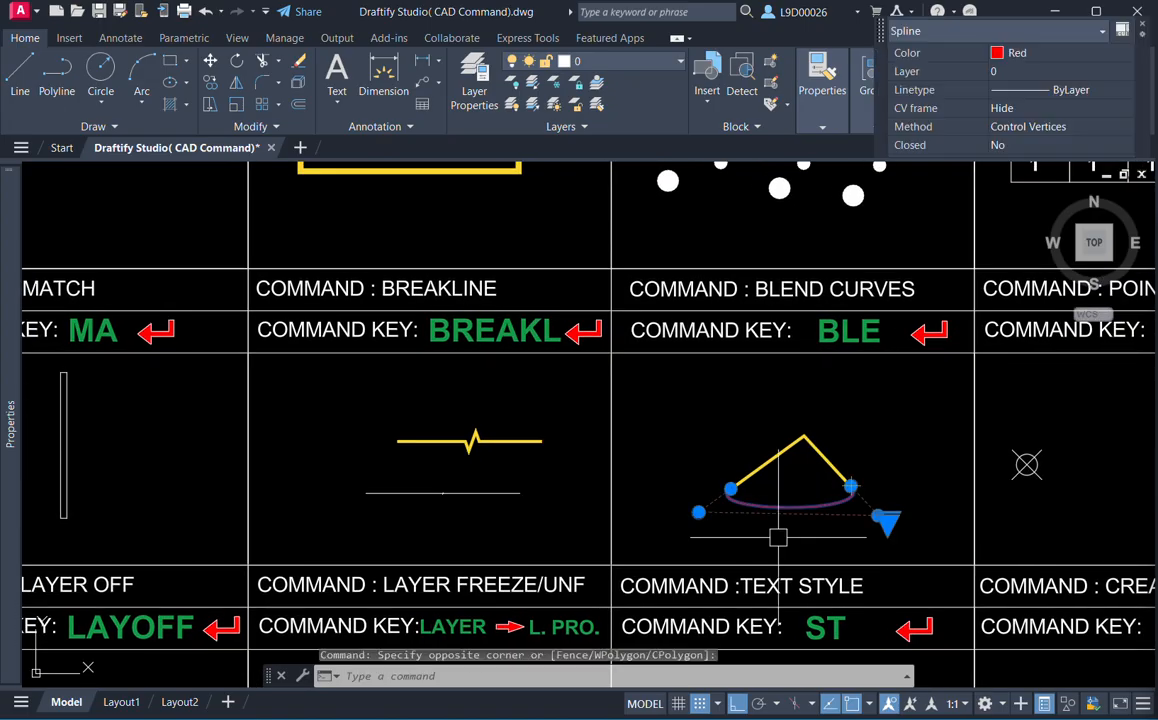
text(e)
key(Return)
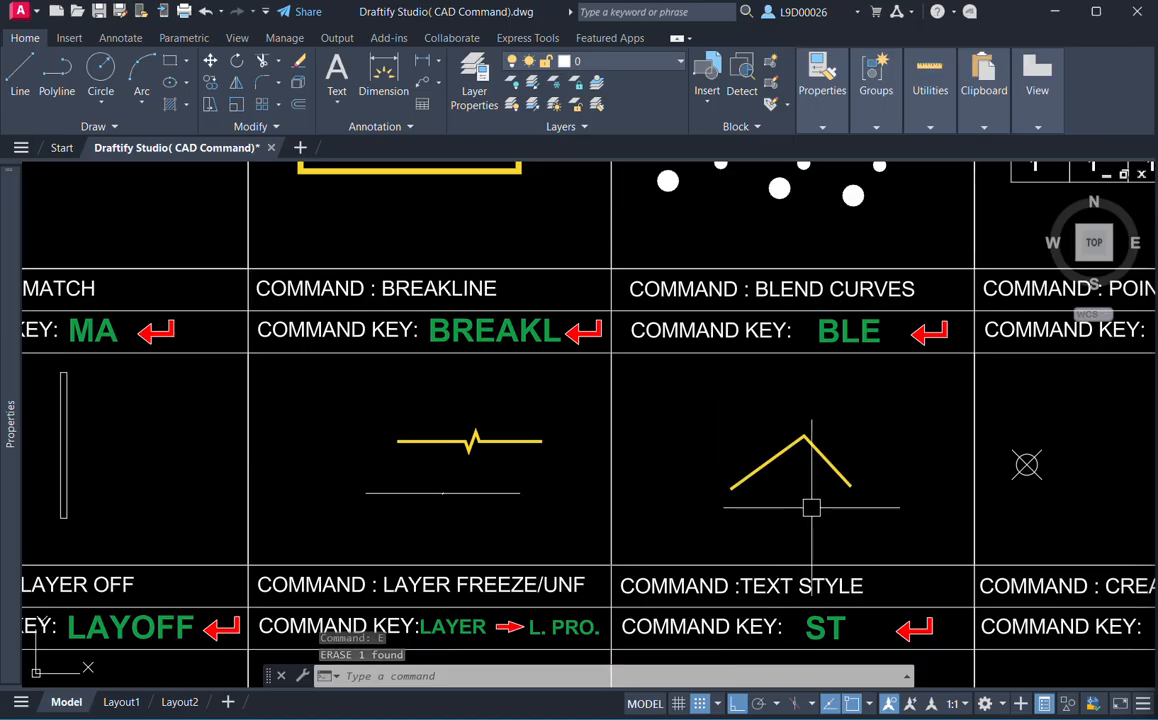
Blend the open ends of the yellow angled polyline with the Blend command, starting from its longer segment.
middle_drag(812, 507, 782, 494)
text(BLEND)
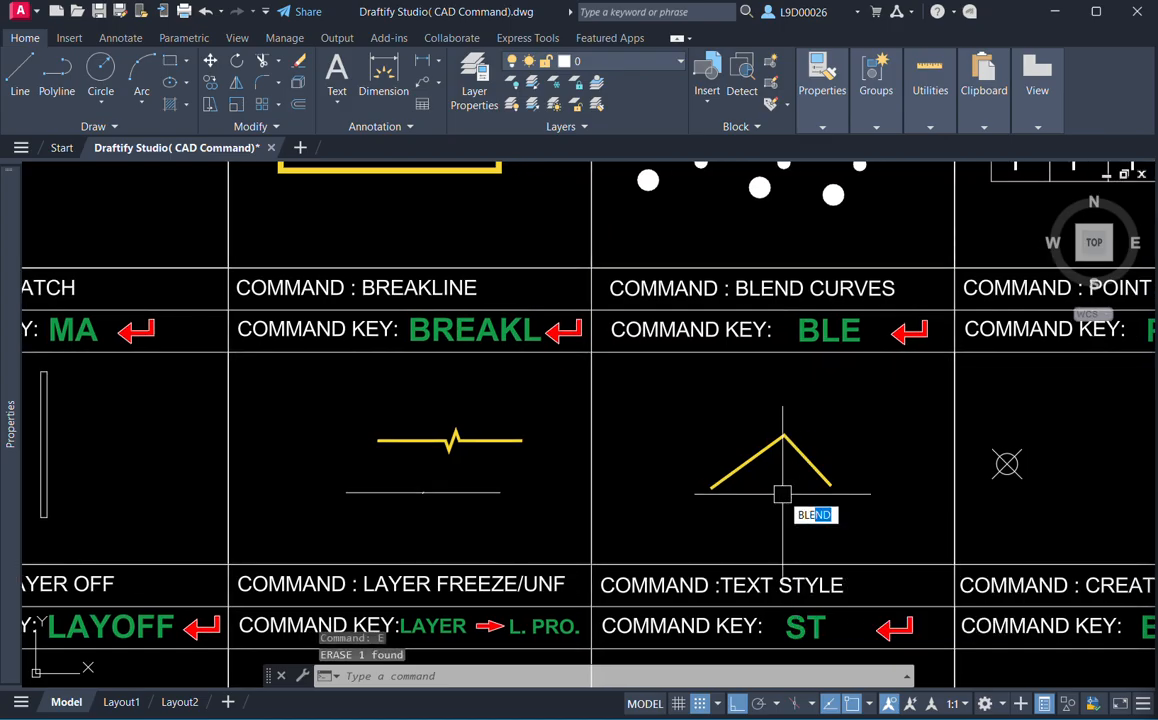
key(Return)
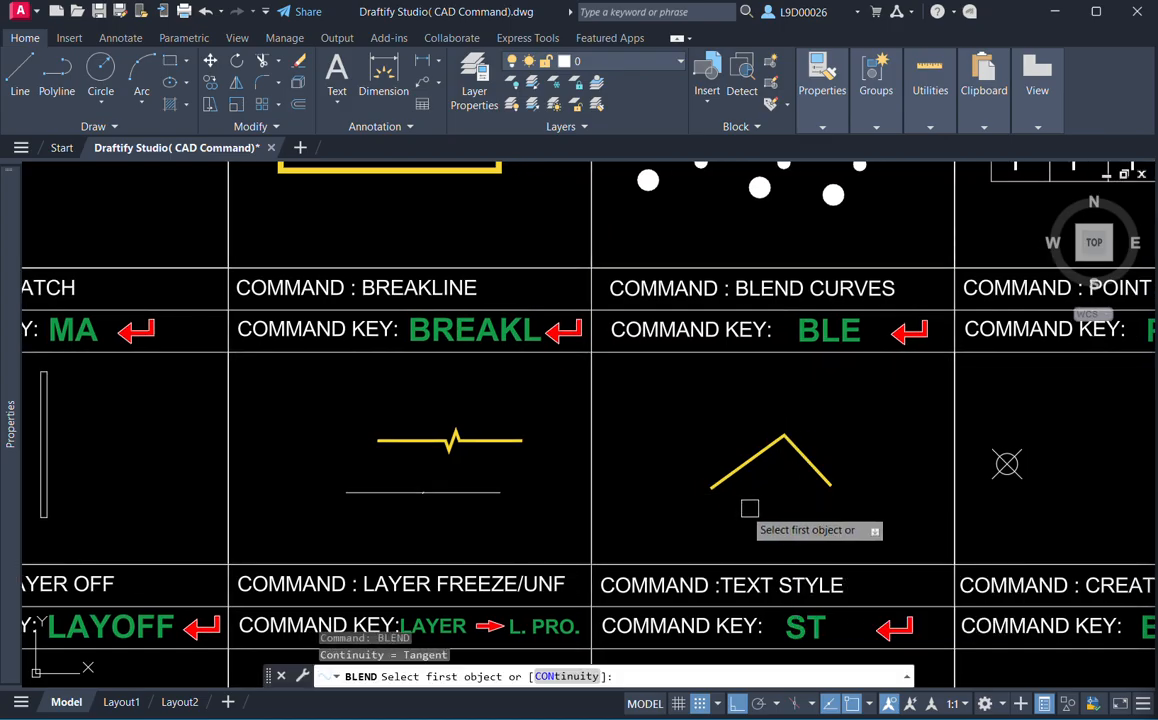
click(740, 476)
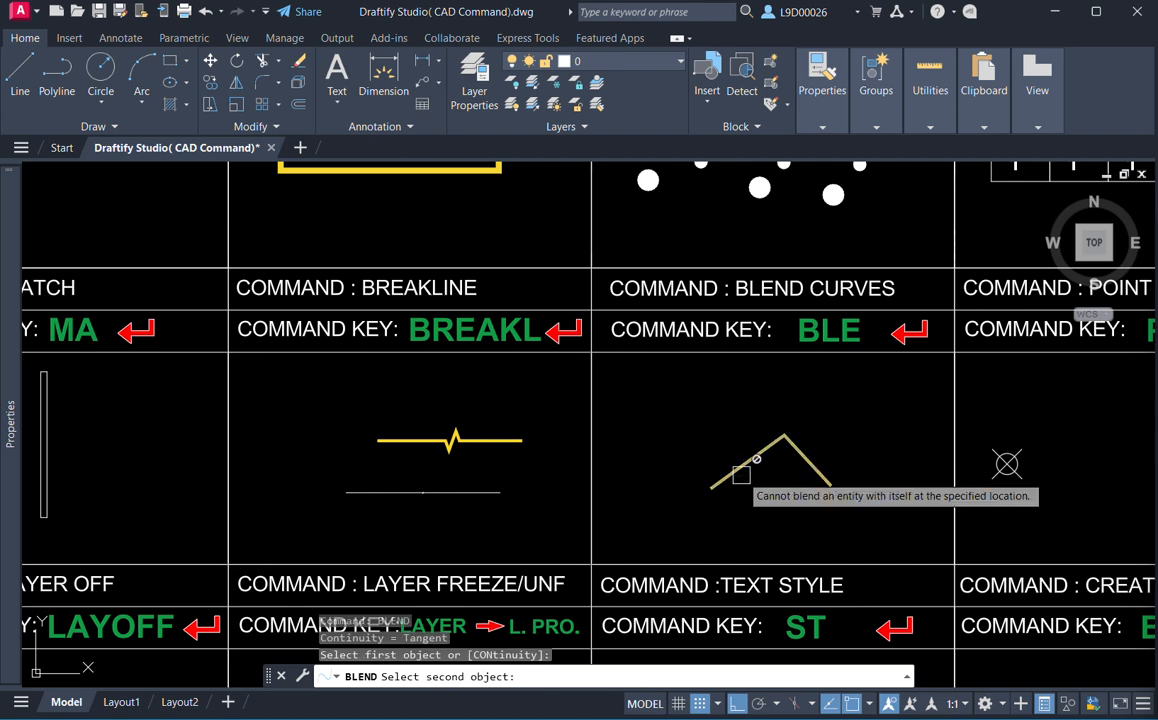
click(819, 474)
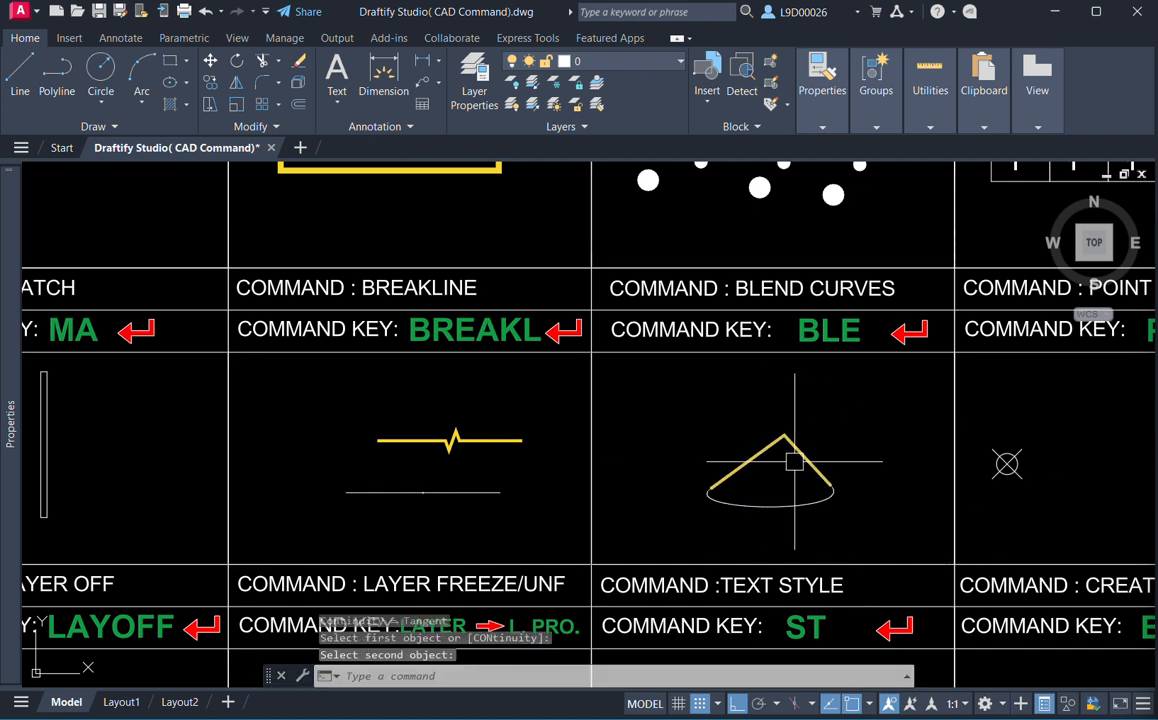
Erase the new blend curve under the yellow angled polyline.
click(746, 506)
text(e)
key(Return)
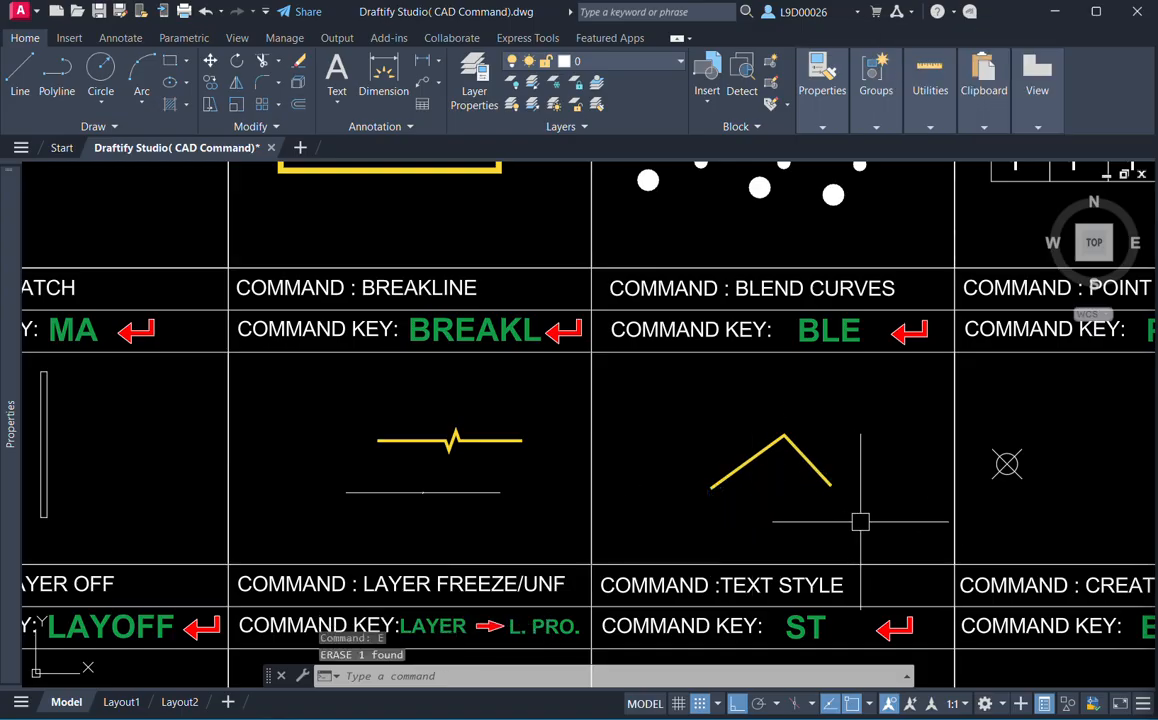
Blend the open ends of the yellow angled polyline again, starting from its shorter segment.
text(ble)
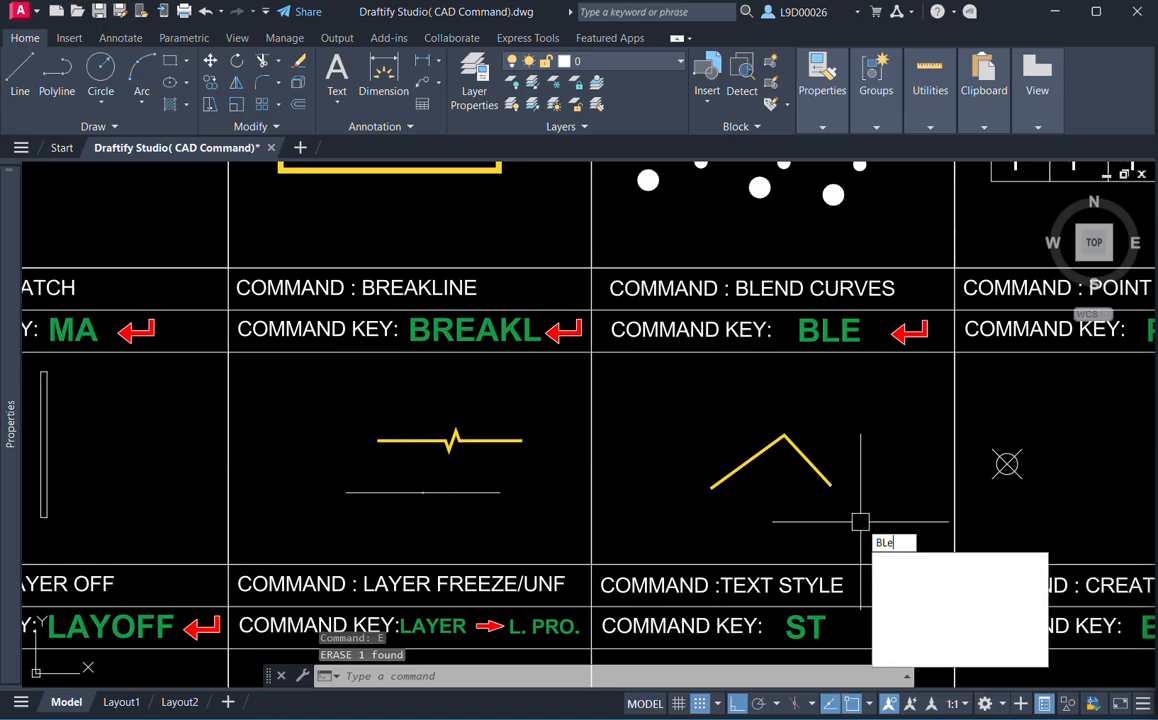
key(Return)
click(811, 475)
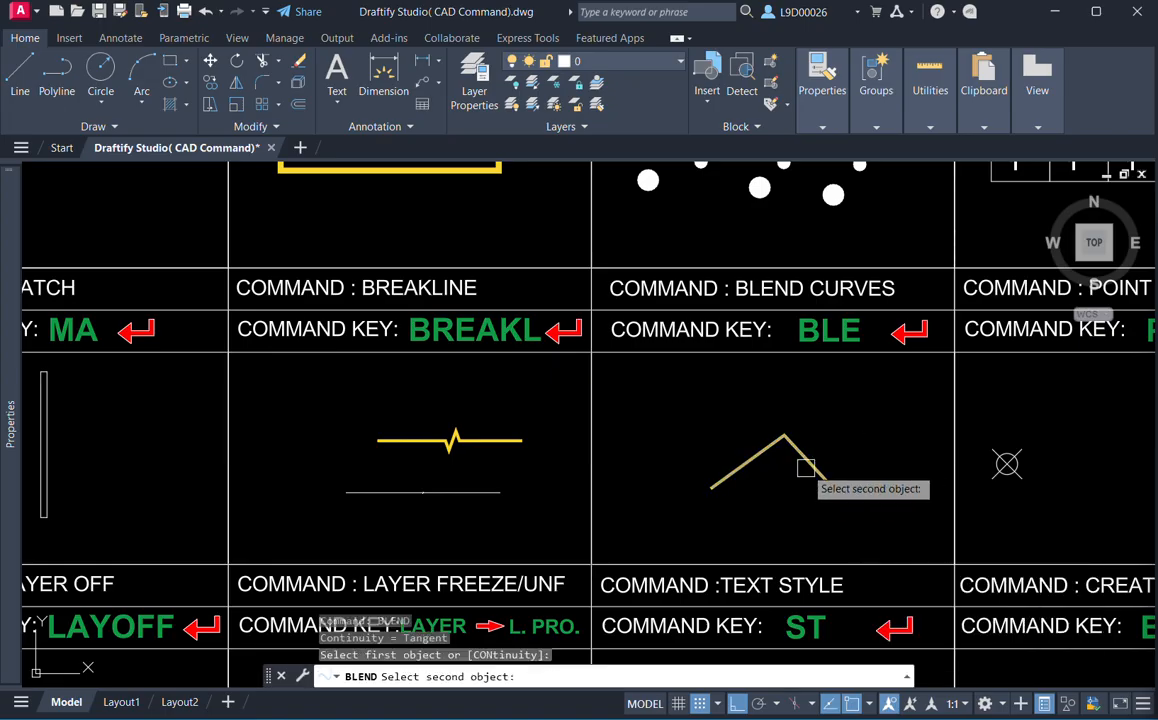
click(741, 466)
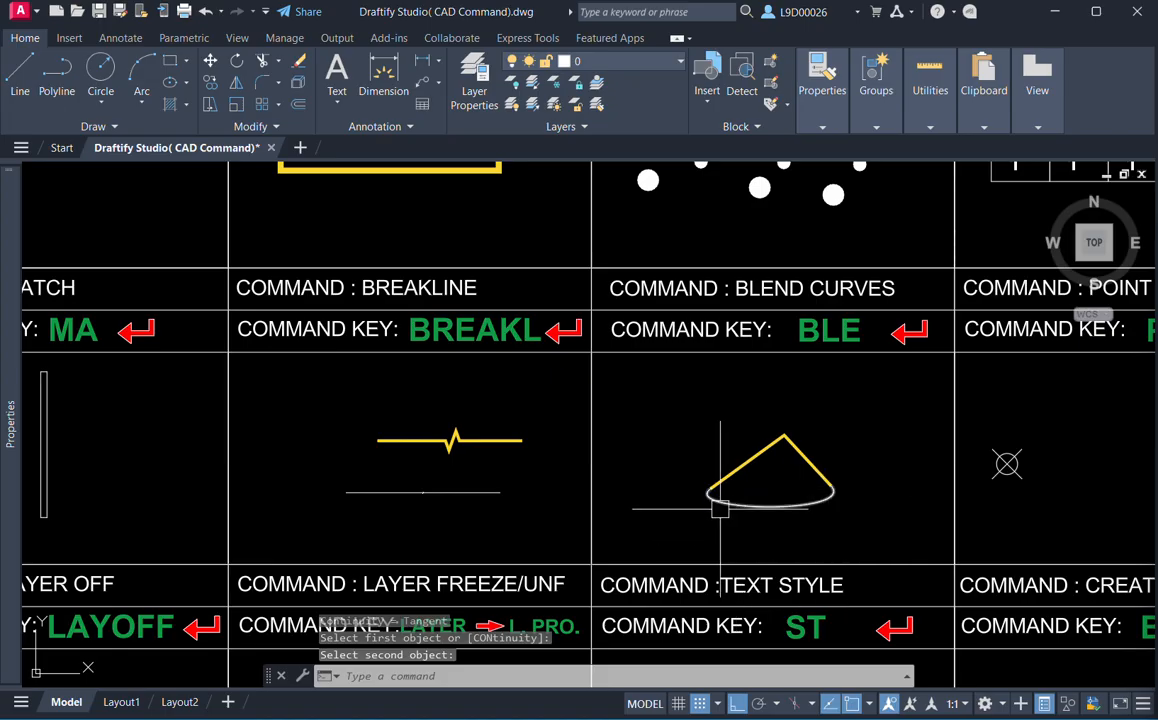
mouse_move(827, 478)
middle_down()
mouse_move(610, 486)
mouse_move(778, 476)
middle_up()
key(Escape)
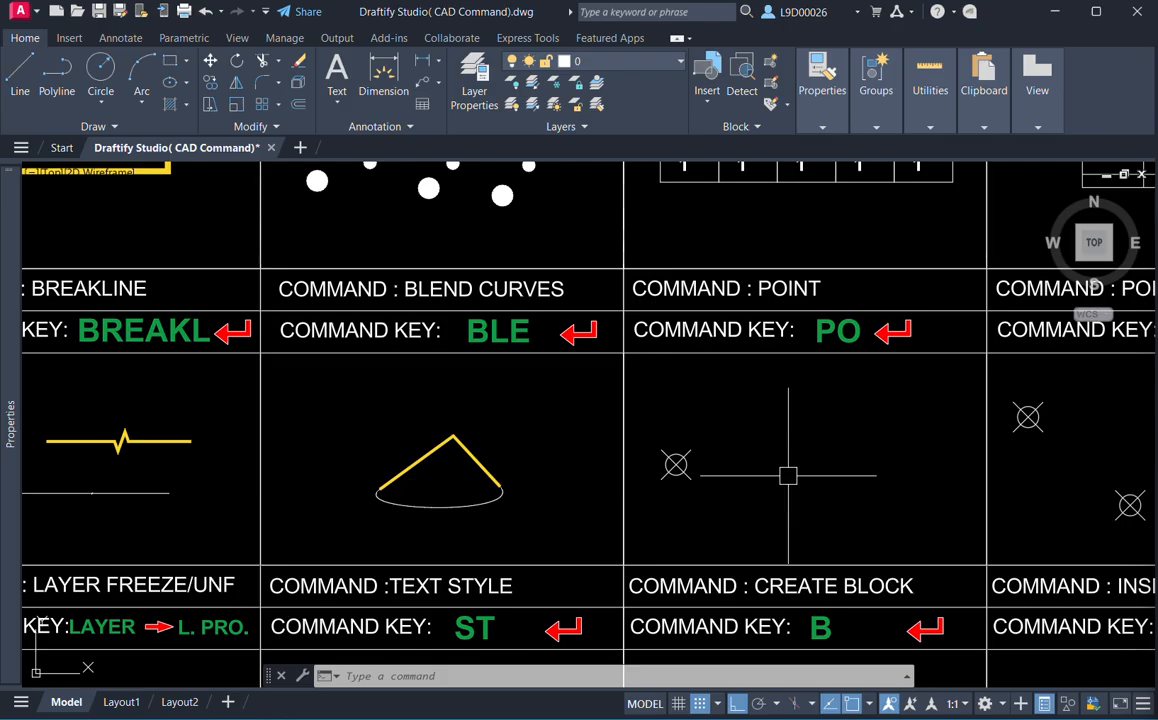
text(o)
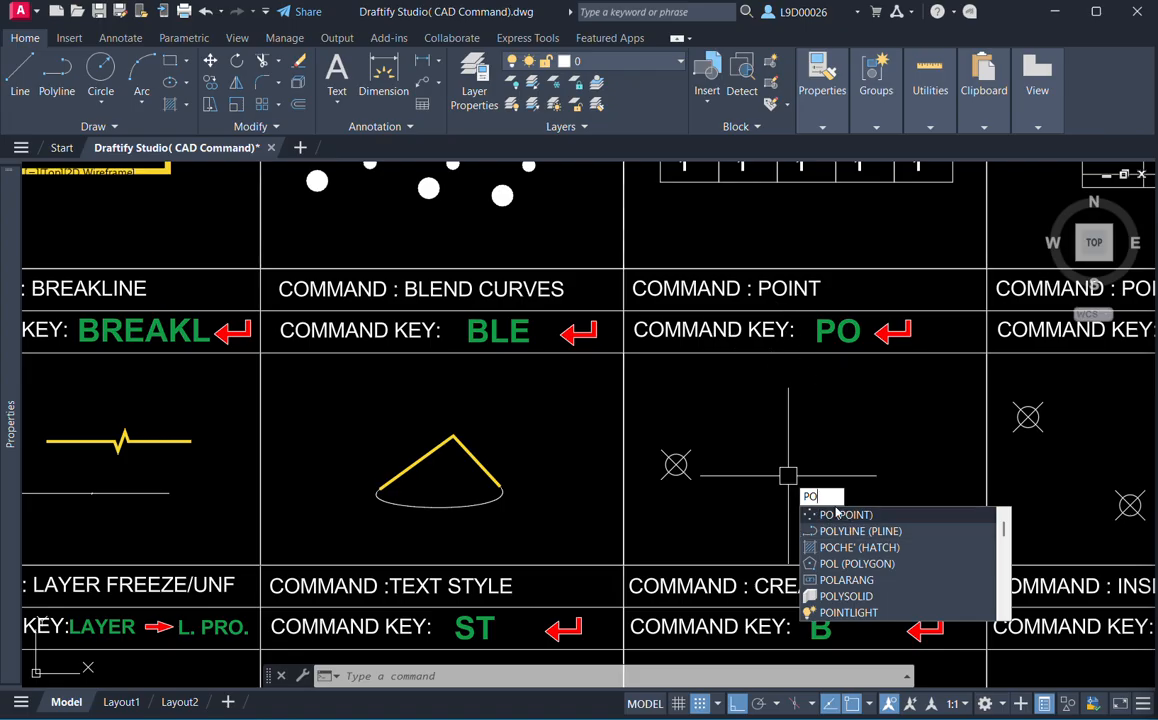
key(Escape)
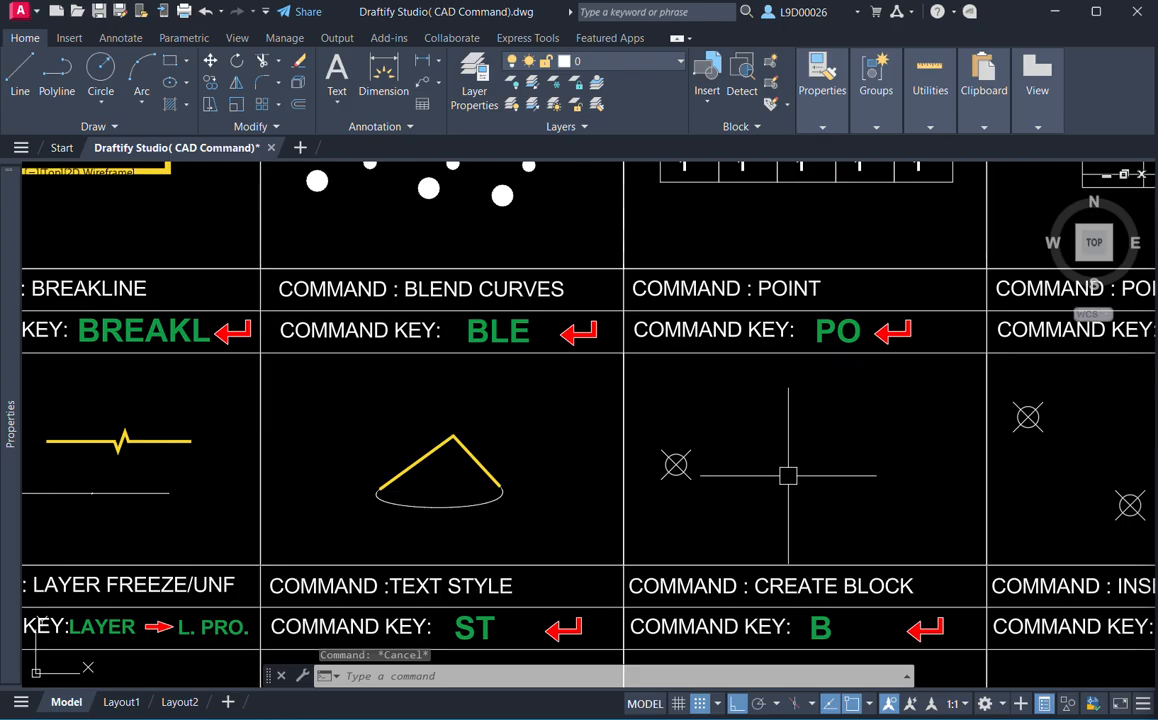
key(Escape)
key(Escape)
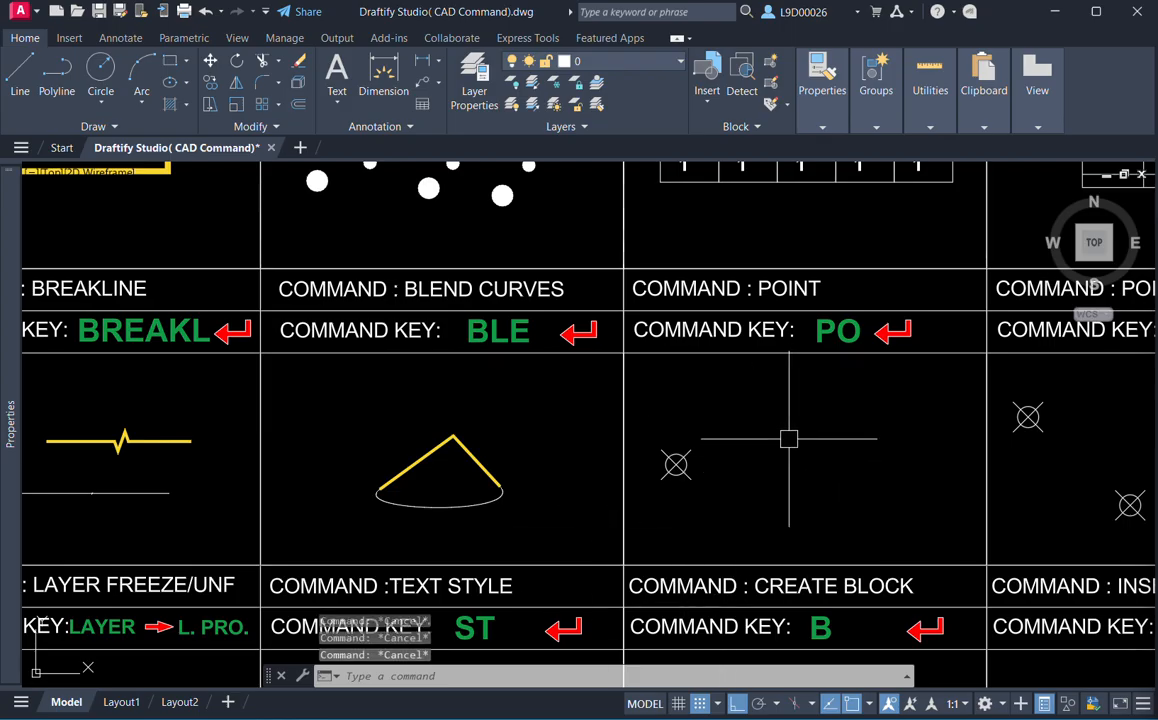
text(PO)
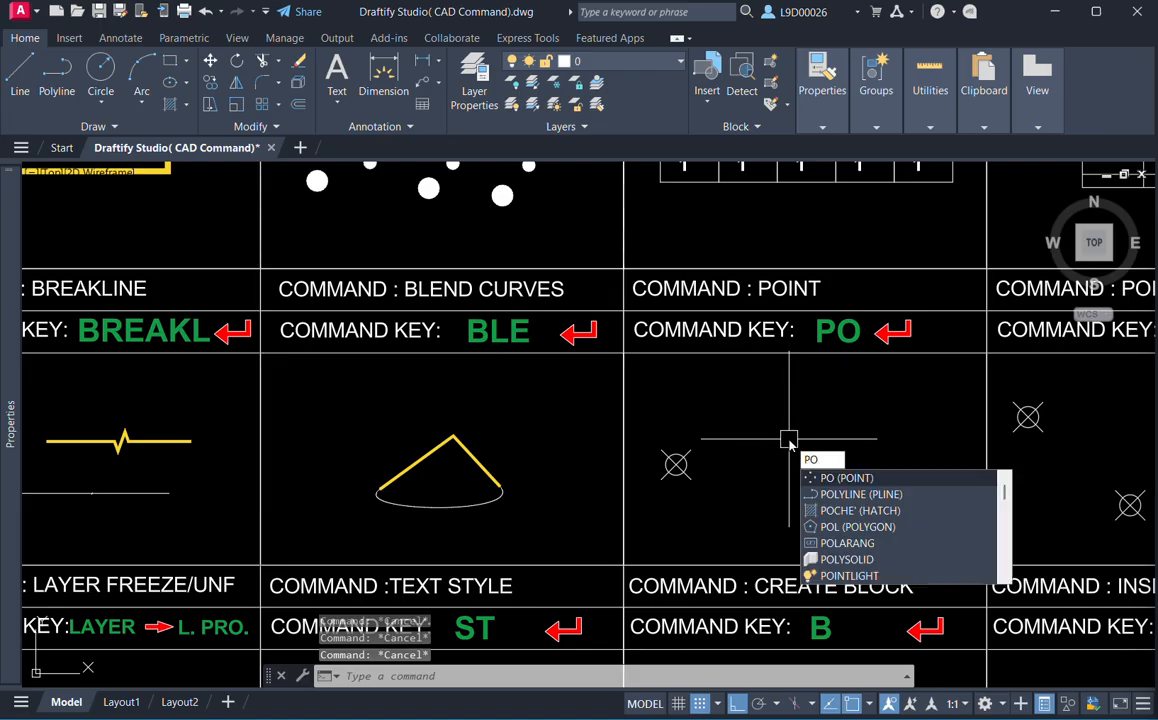
text(INT)
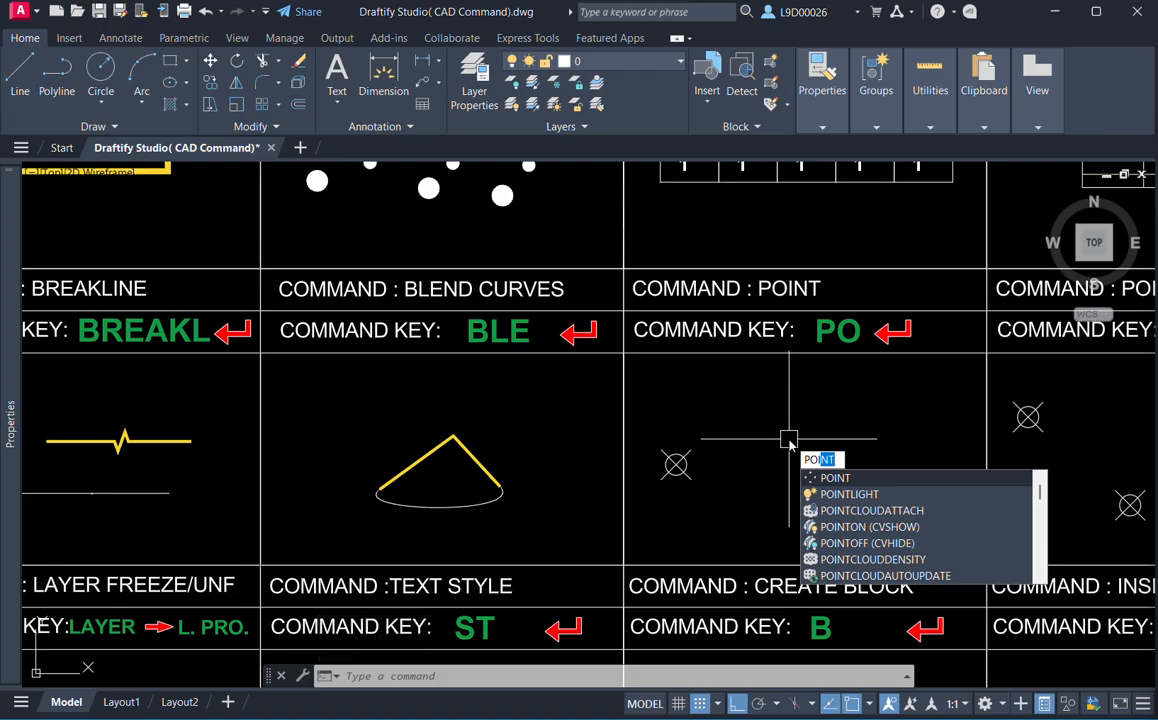
key(Return)
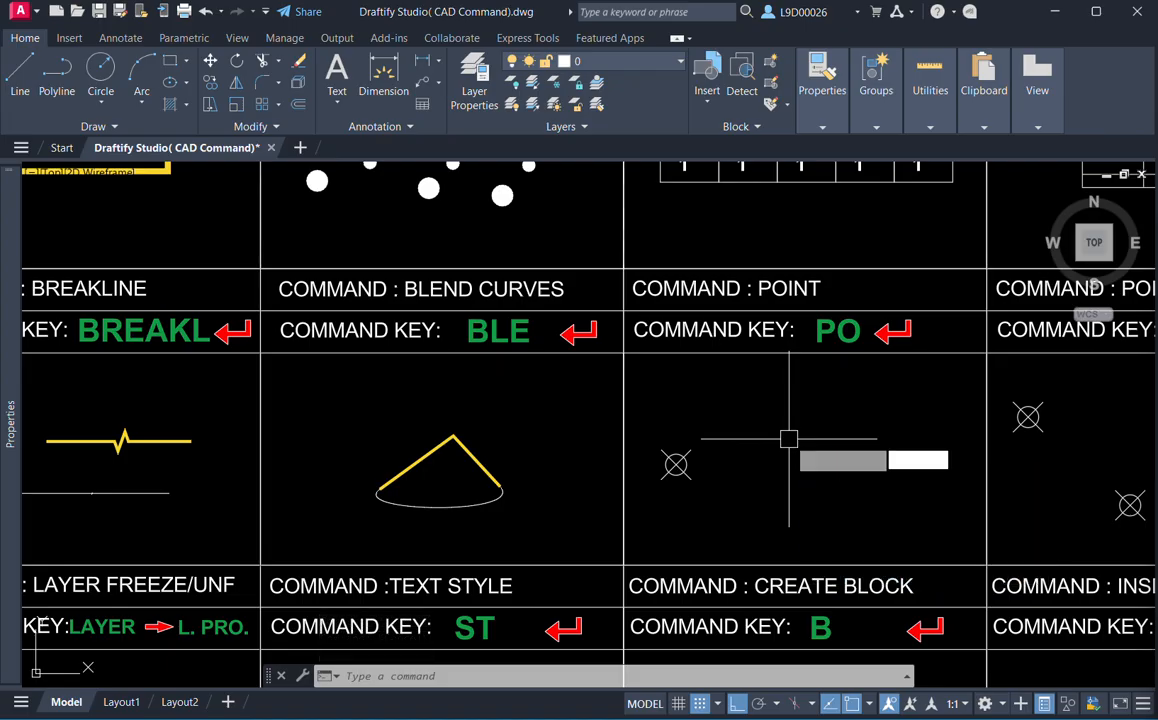
key(Escape)
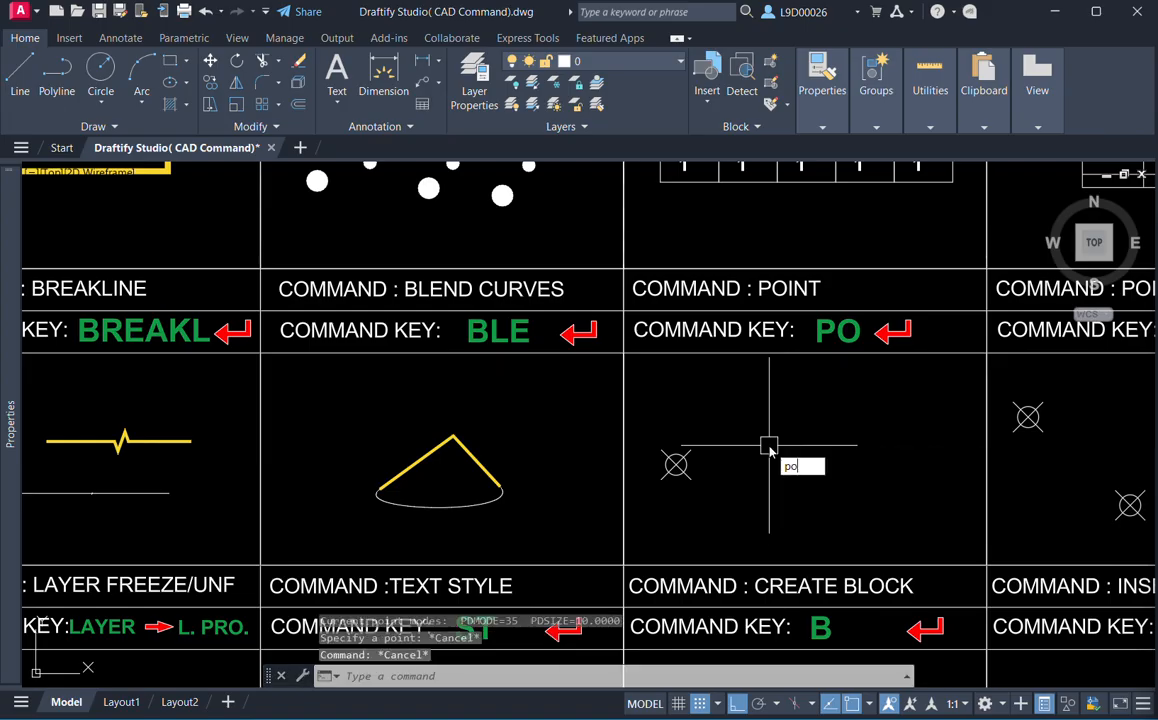
Place four more points with the Point command, spread around the existing marker in the POINT cell.
key(Return)
click(805, 443)
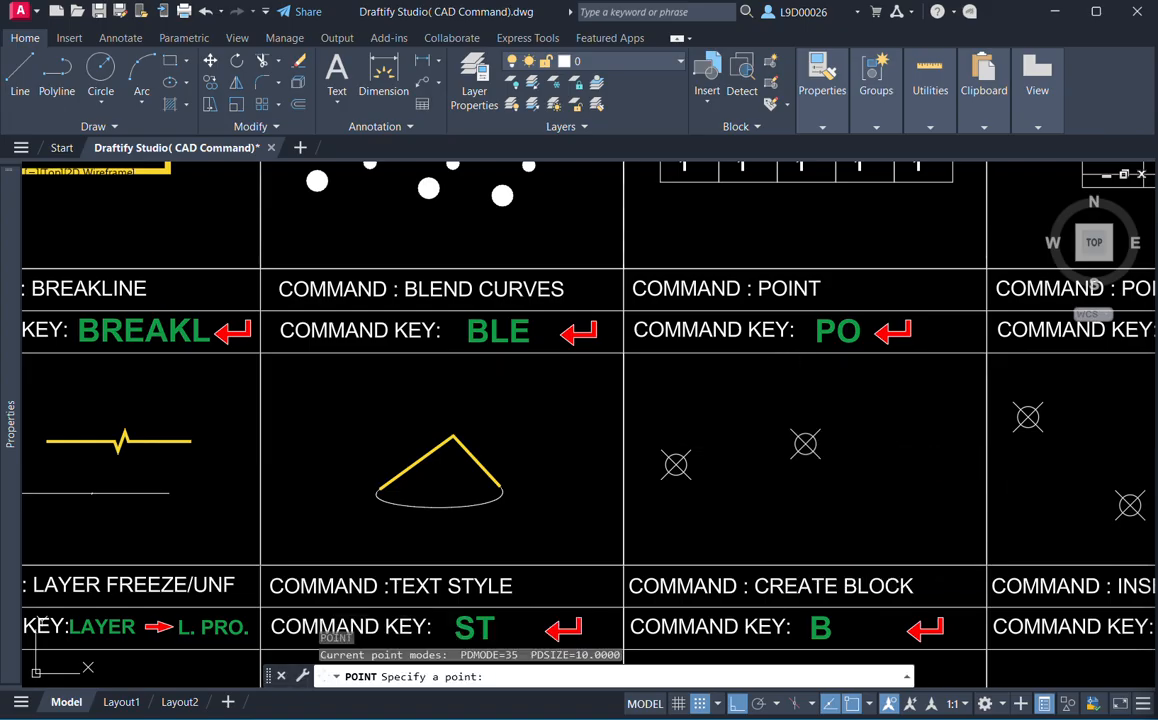
middle_drag(836, 497, 769, 501)
key(Return)
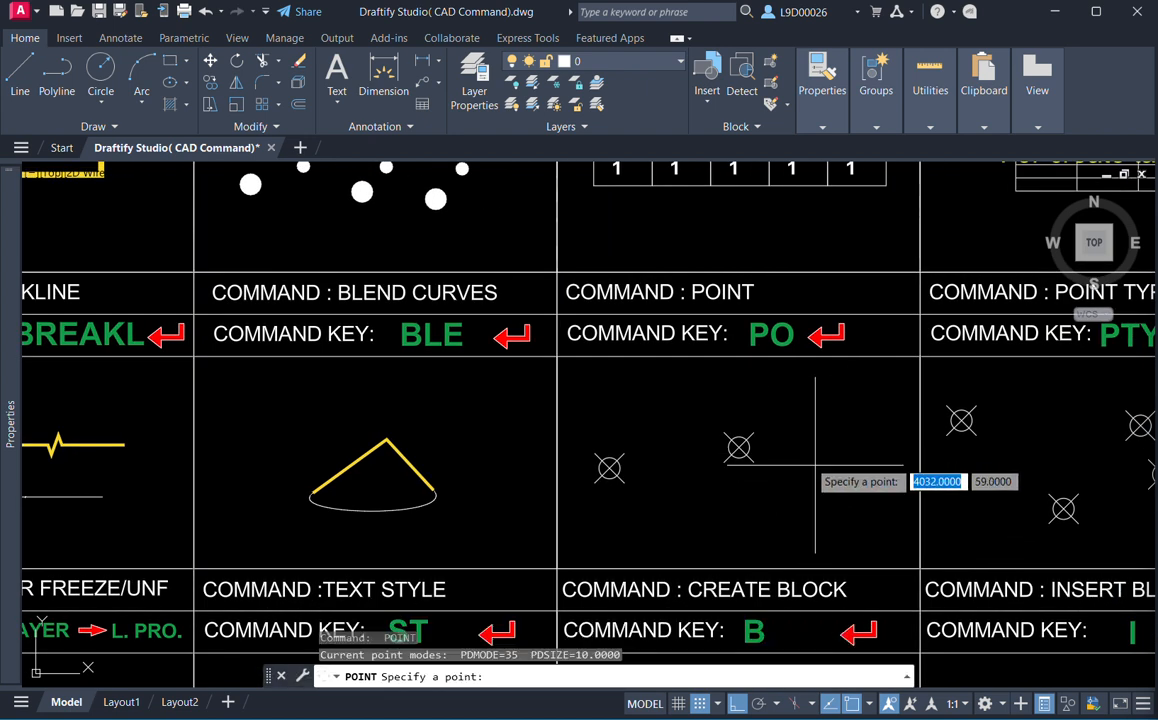
click(685, 432)
key(Return)
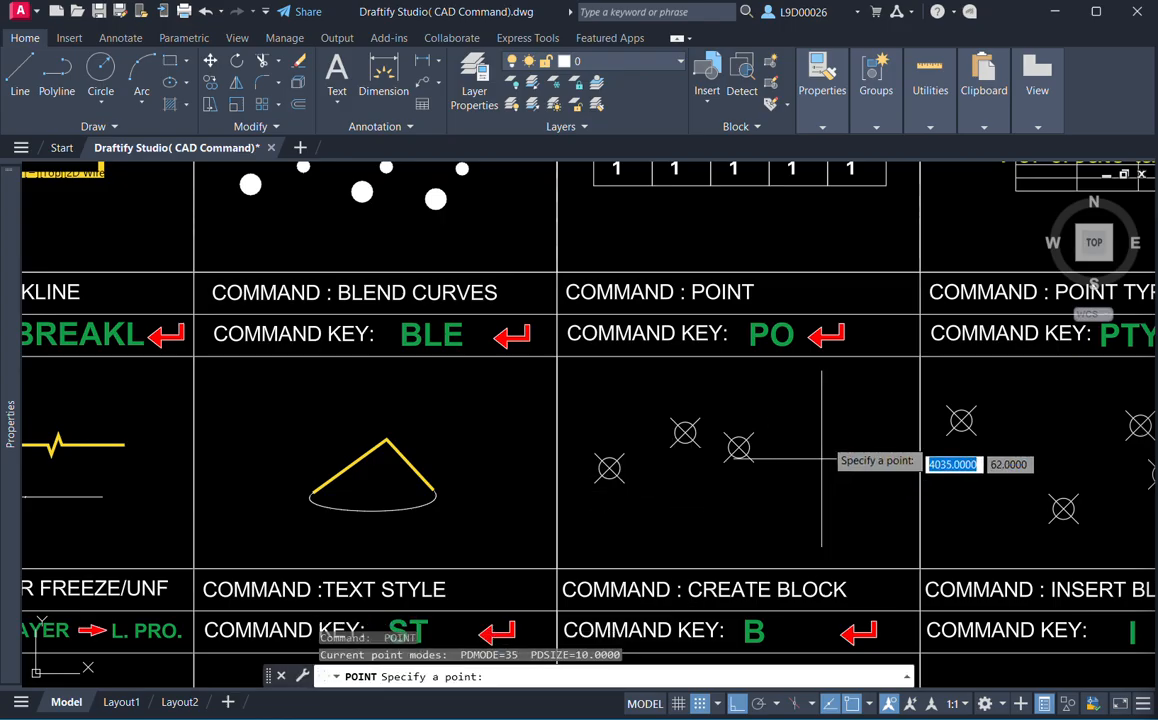
click(830, 425)
key(Return)
click(641, 520)
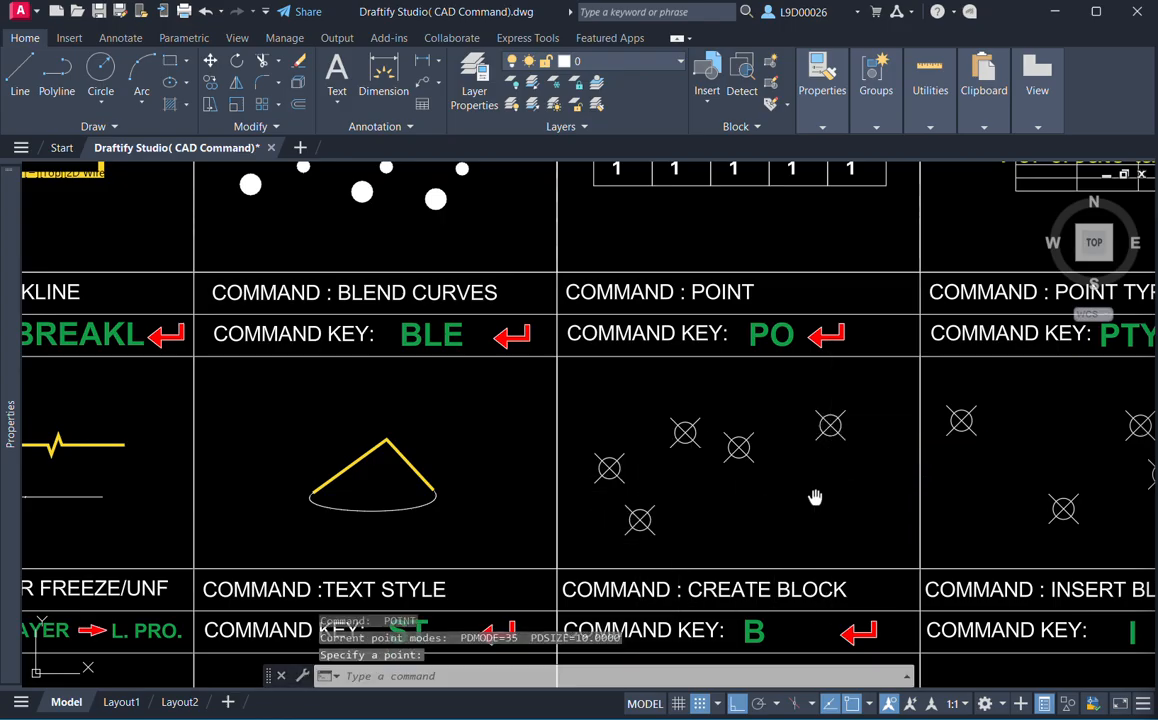
mouse_move(1040, 488)
middle_down()
mouse_move(750, 517)
mouse_move(804, 473)
middle_up()
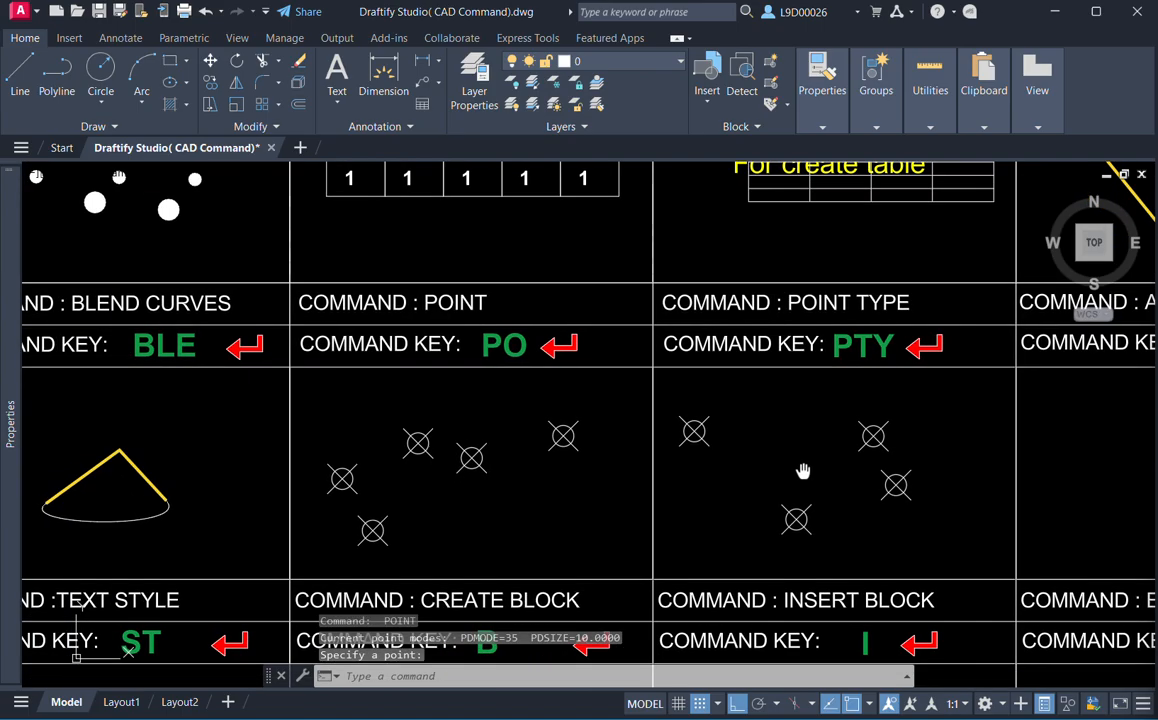
click(572, 451)
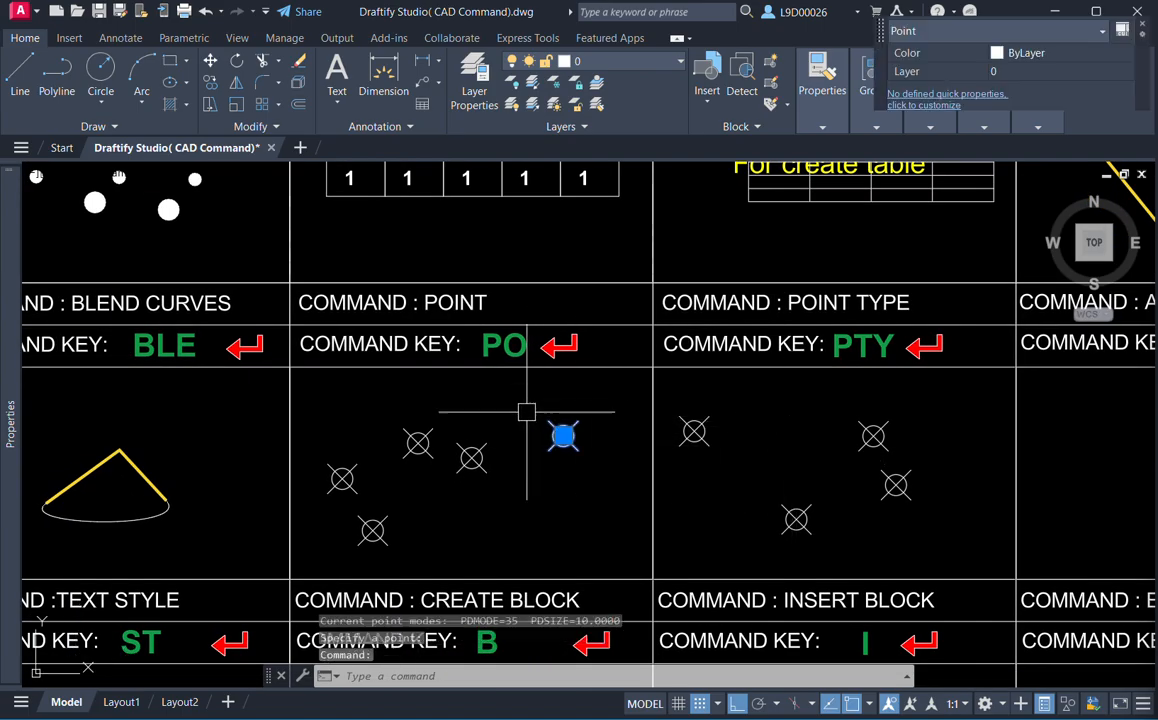
key(Escape)
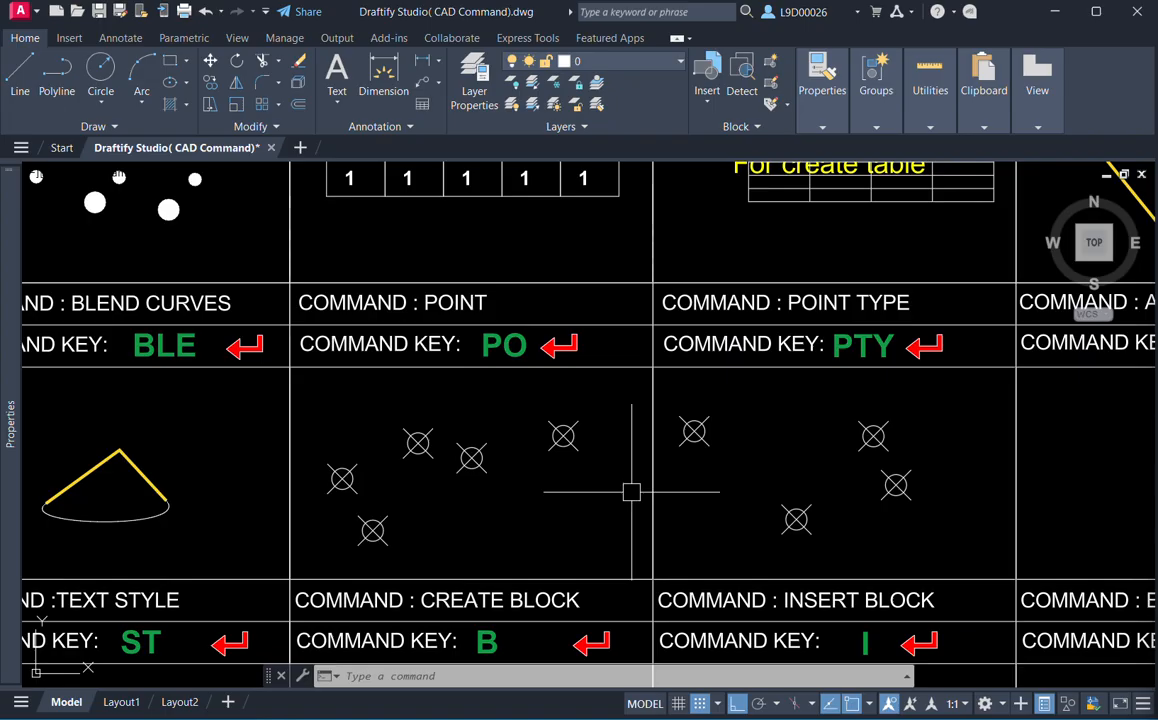
Change the point style to the plain dot with the PTYPE command.
text(p)
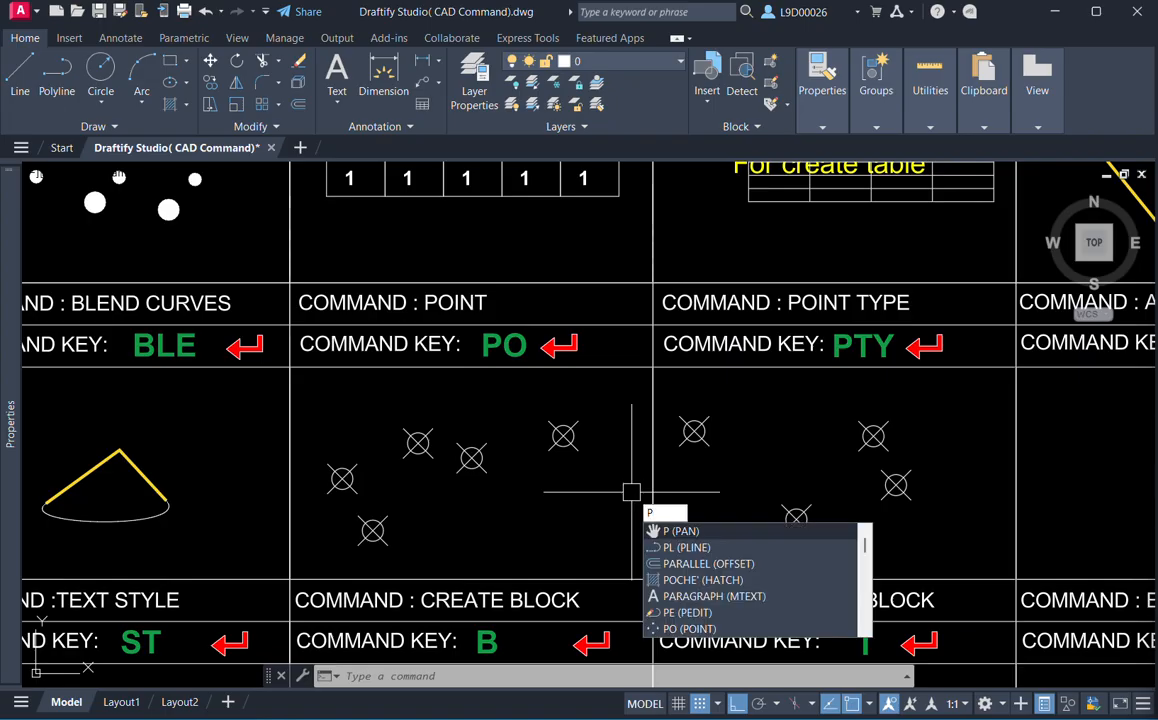
text(ty)
key(Return)
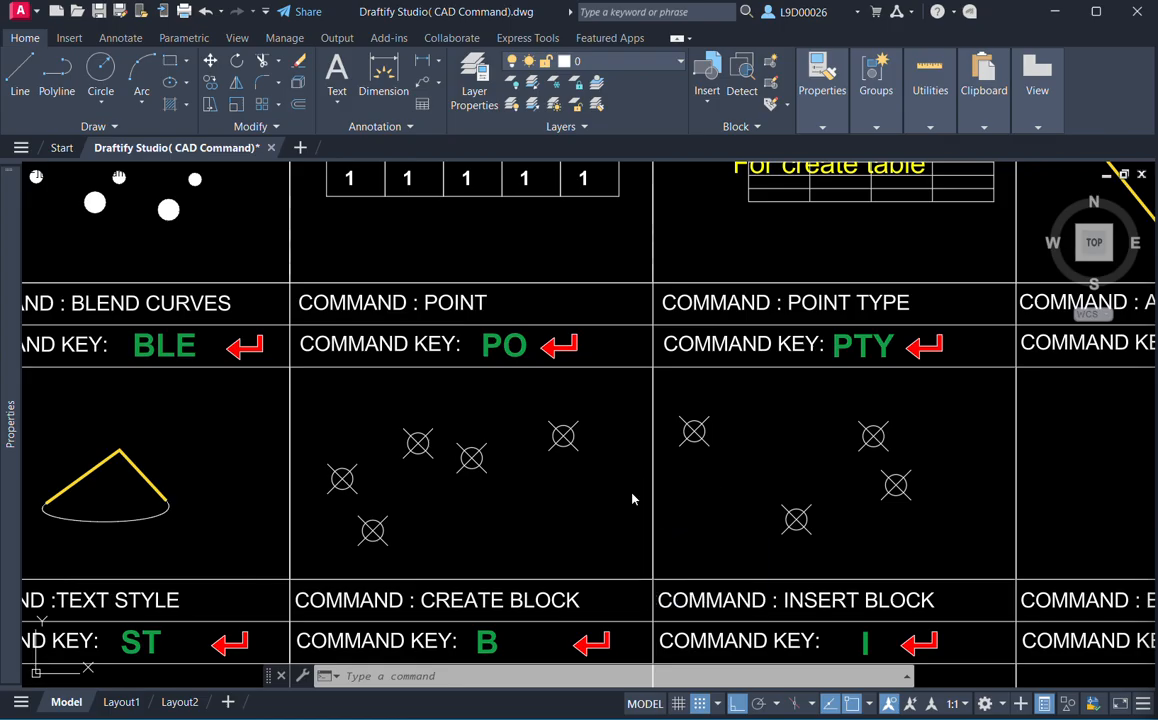
mouse_move(106, 326)
mouse_down()
mouse_move(362, 292)
mouse_move(407, 274)
mouse_up()
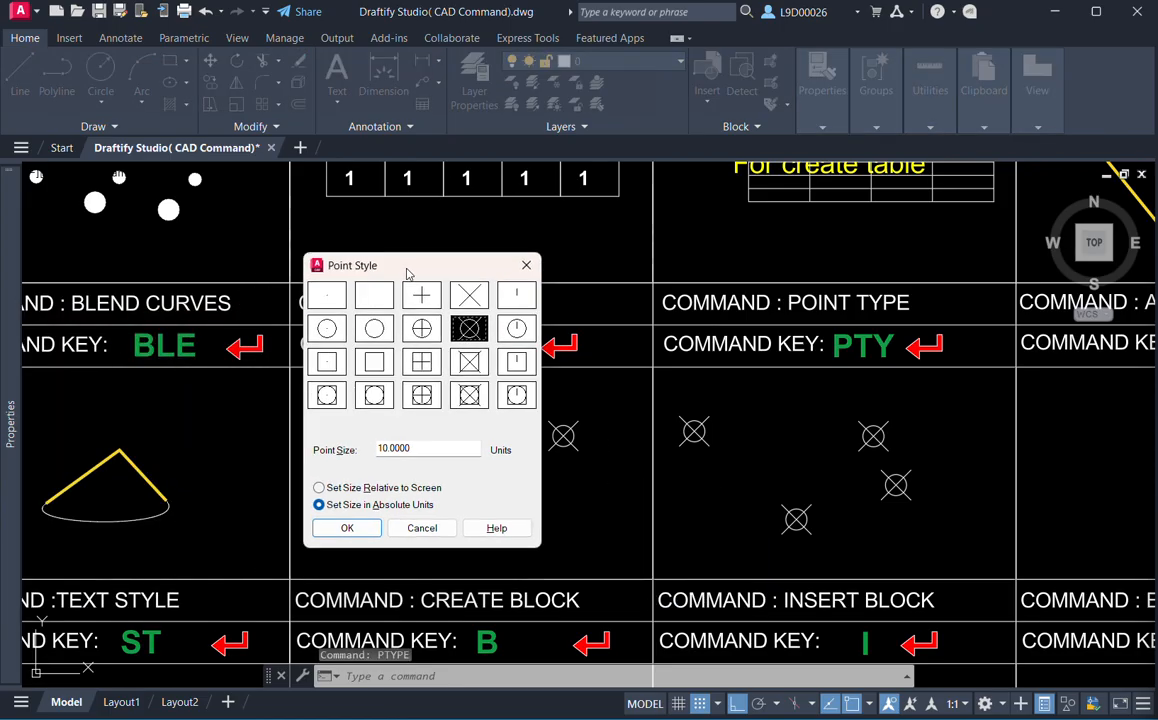
click(327, 300)
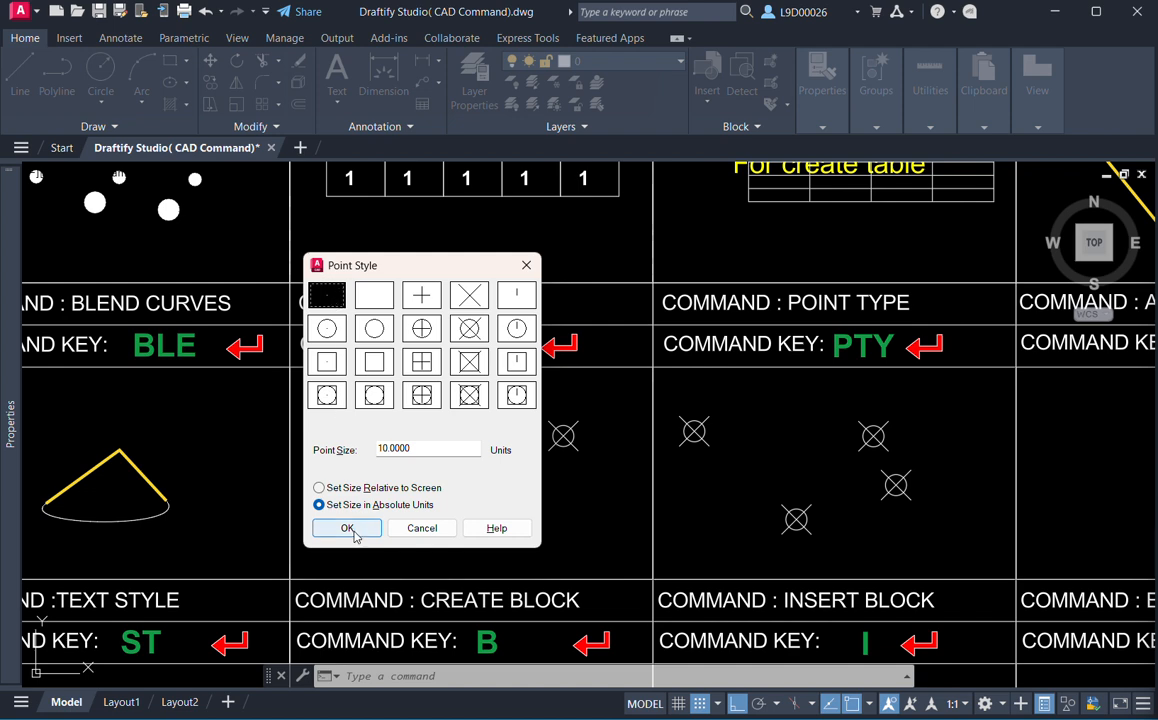
click(347, 528)
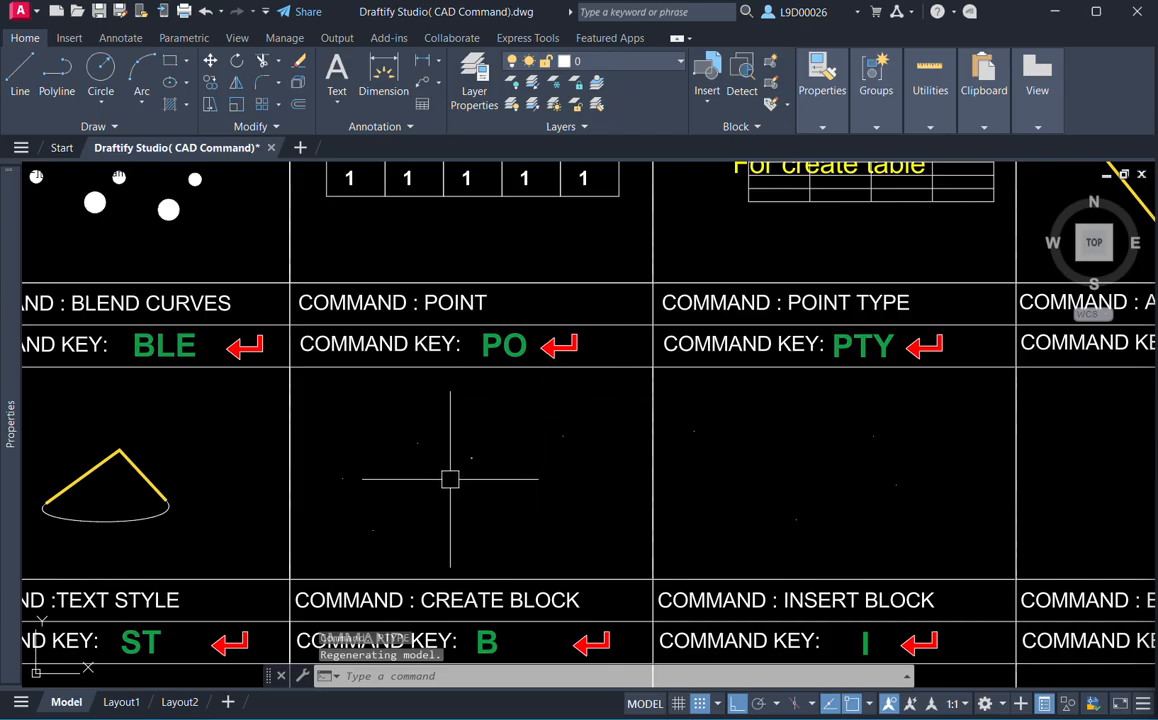
Change the point style with PTYPE to the X marker enclosed in both a circle and a square.
scroll(597, 438, down, 4)
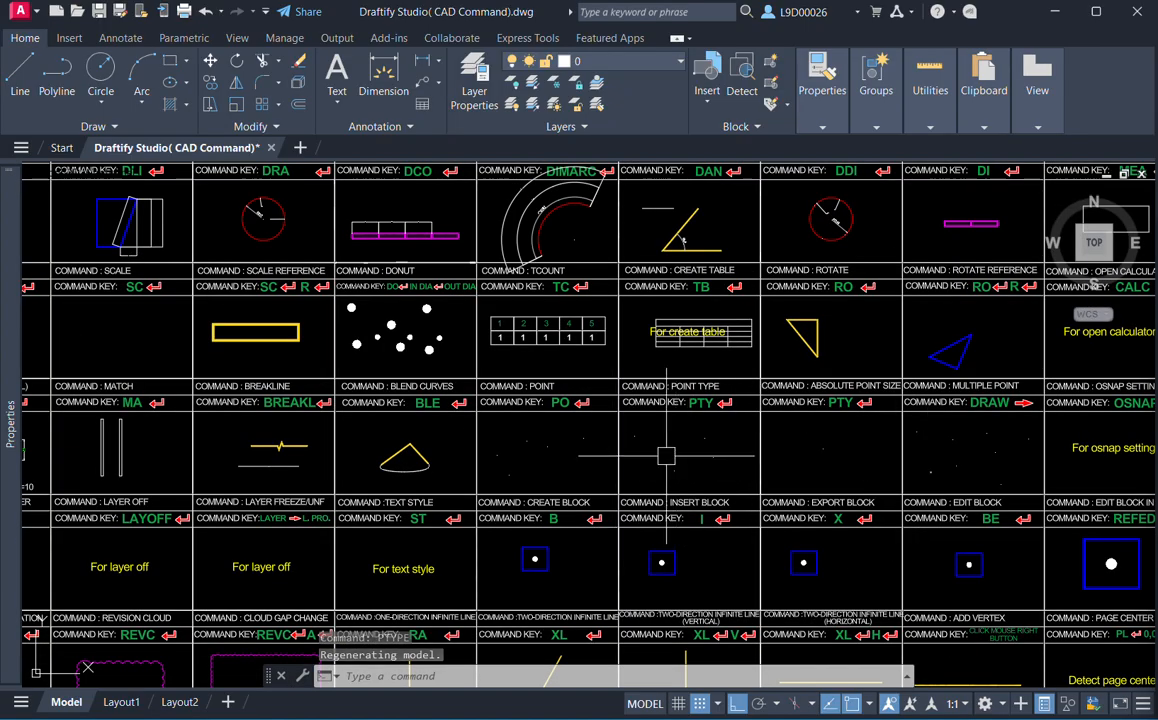
scroll(705, 442, up, 4)
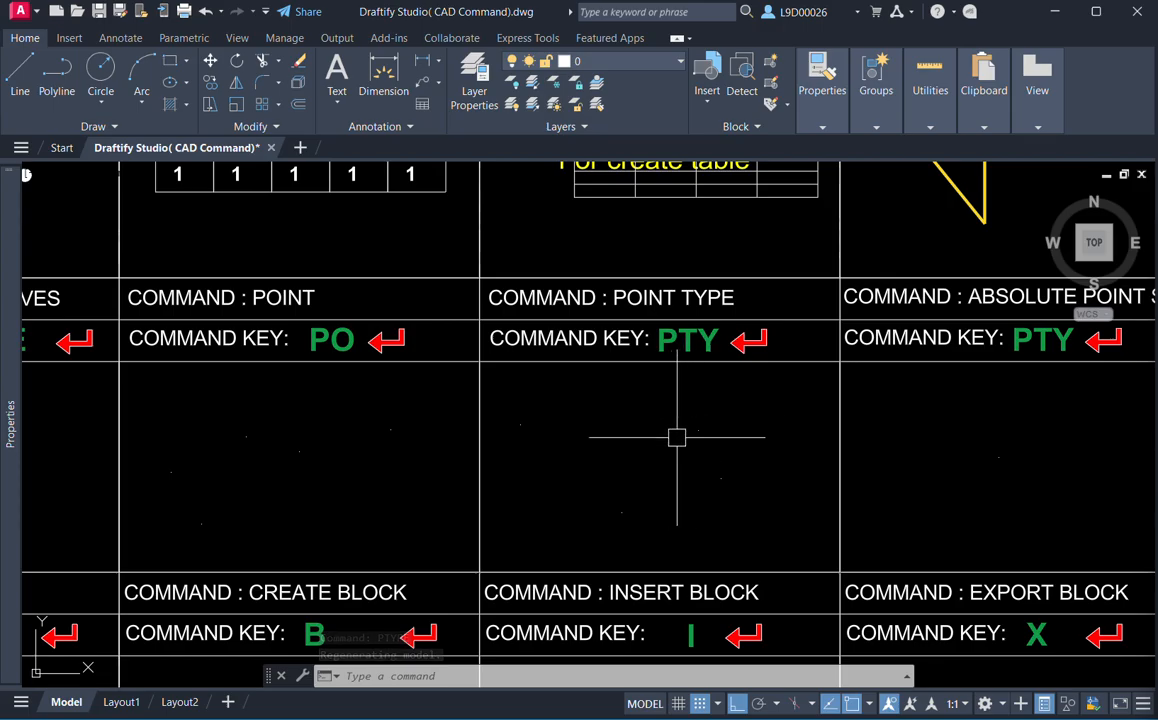
middle_drag(686, 472, 646, 481)
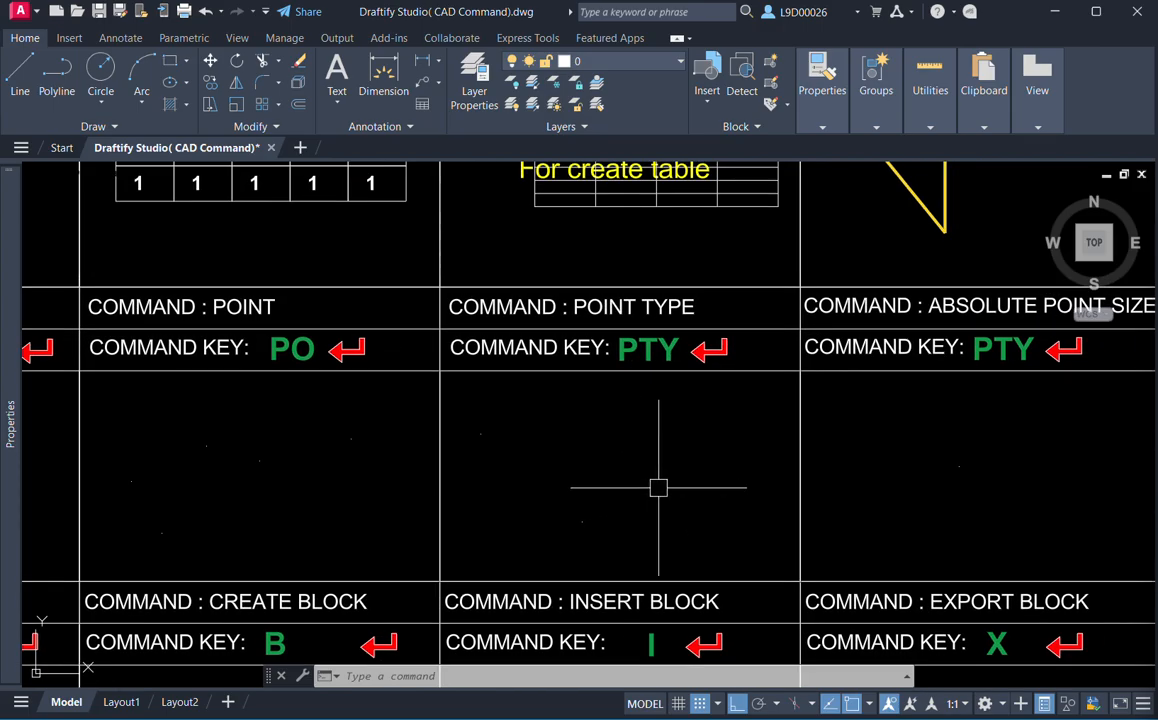
text(PTYPE)
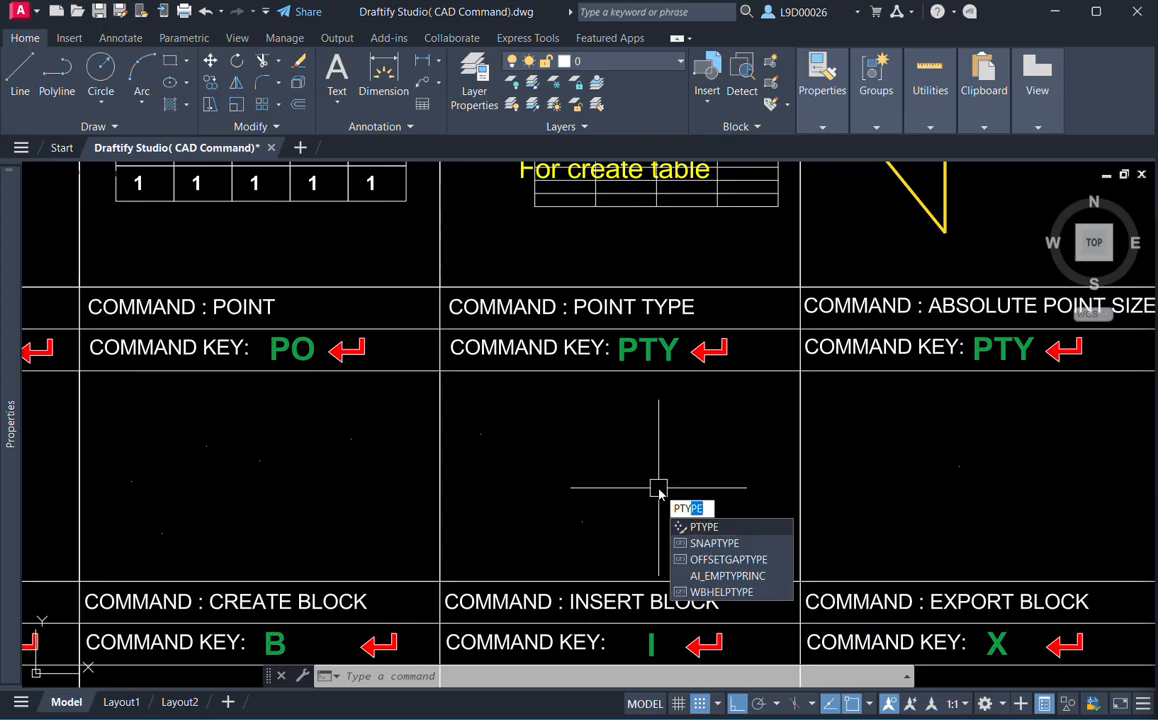
key(Return)
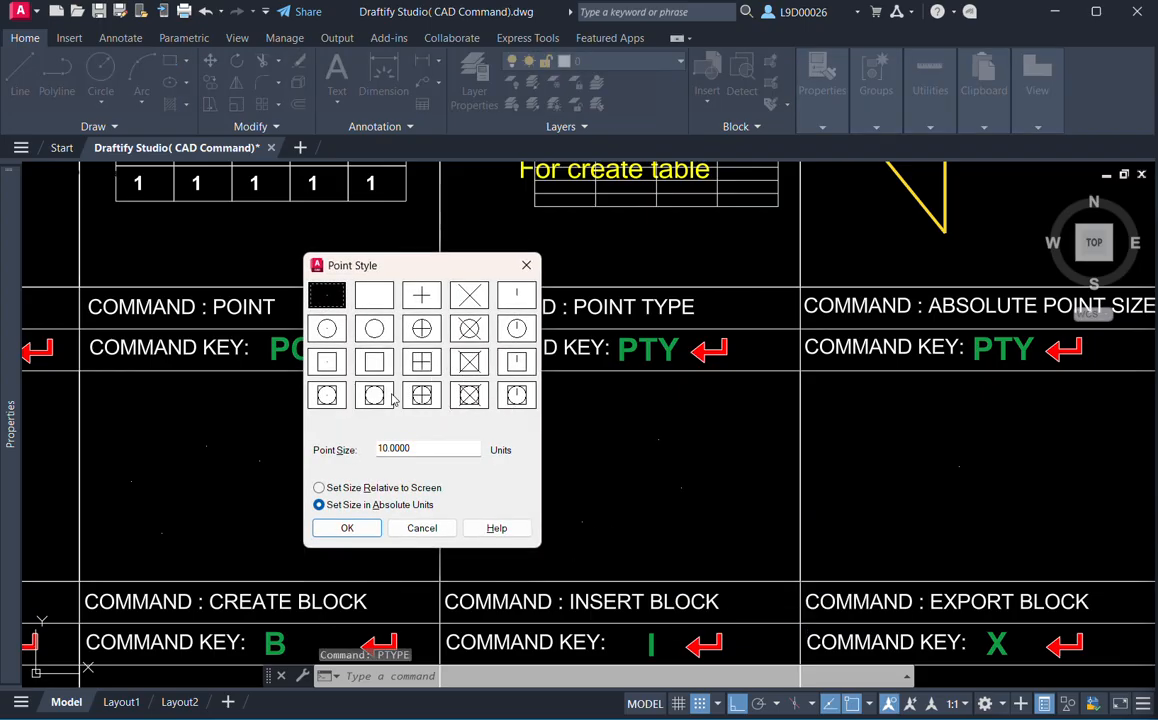
click(469, 330)
click(517, 330)
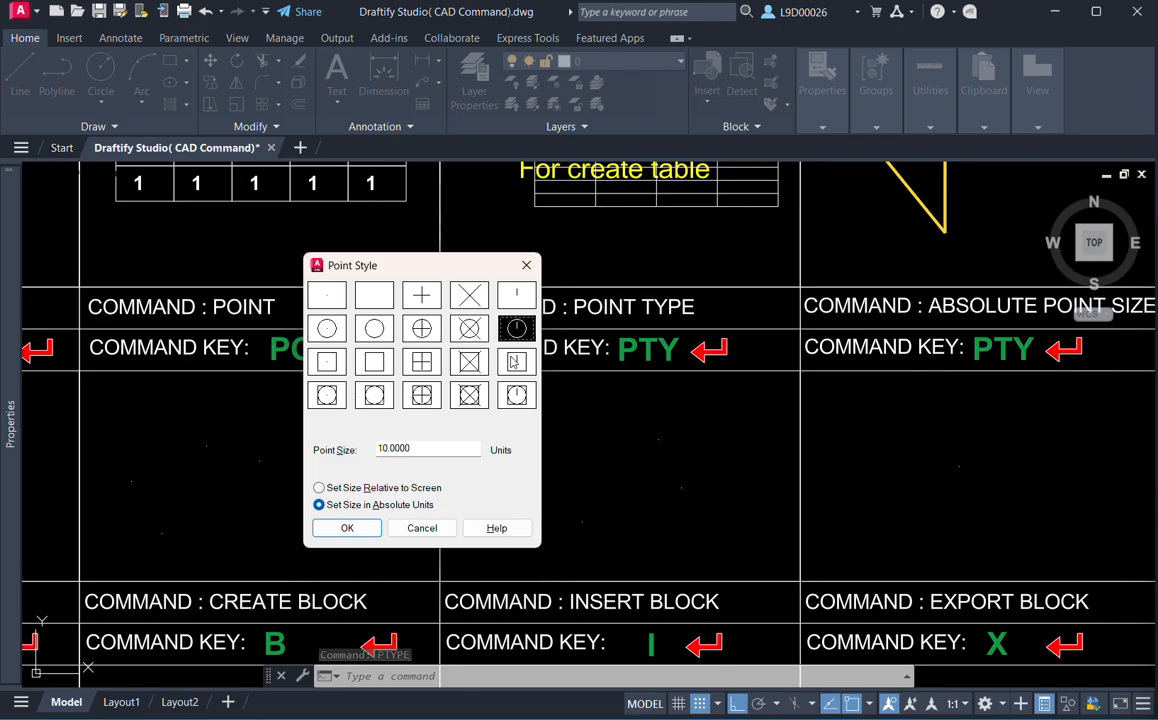
click(517, 362)
click(469, 396)
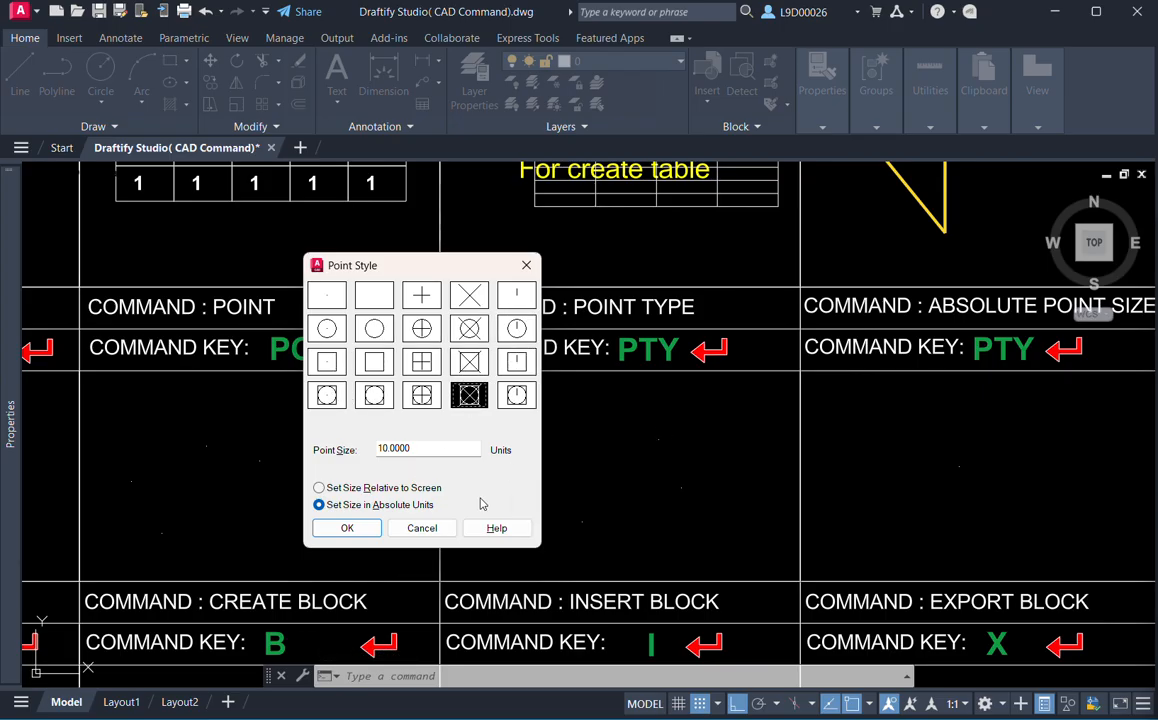
click(355, 529)
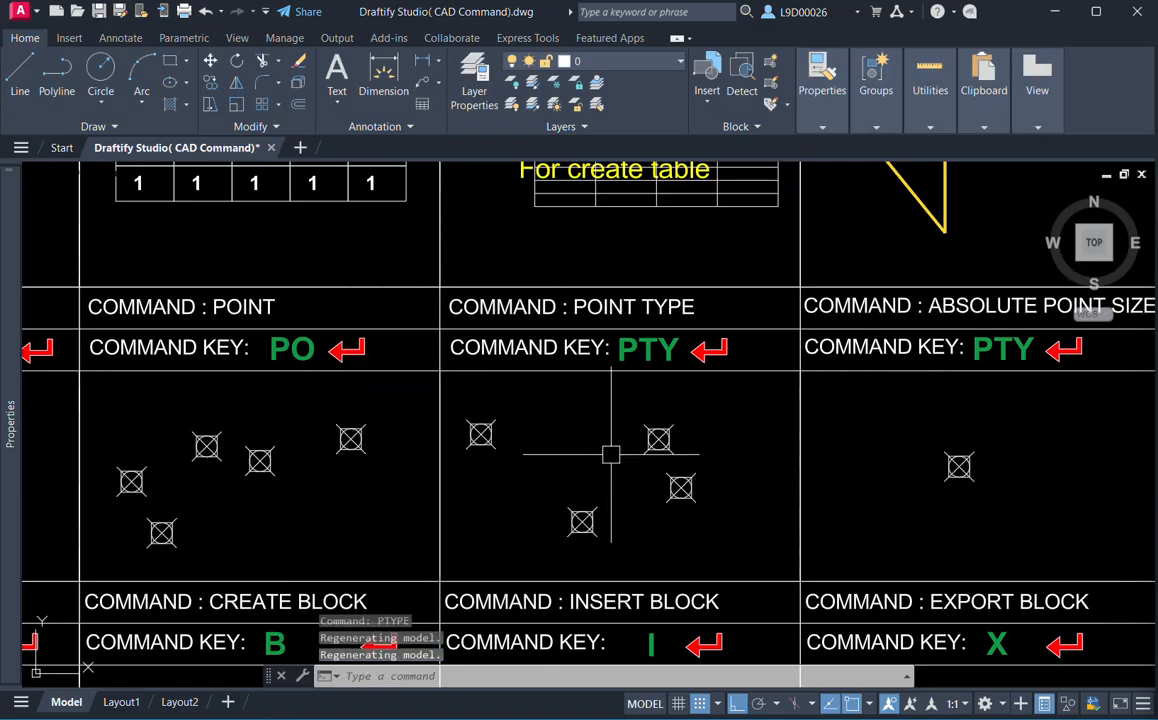
Regenerate the drawing with the RE command, leaving the point in the ABSOLUTE POINT SIZE cell deselected.
mouse_move(791, 476)
middle_down()
mouse_move(814, 449)
mouse_move(688, 455)
mouse_move(796, 423)
mouse_move(765, 430)
middle_up()
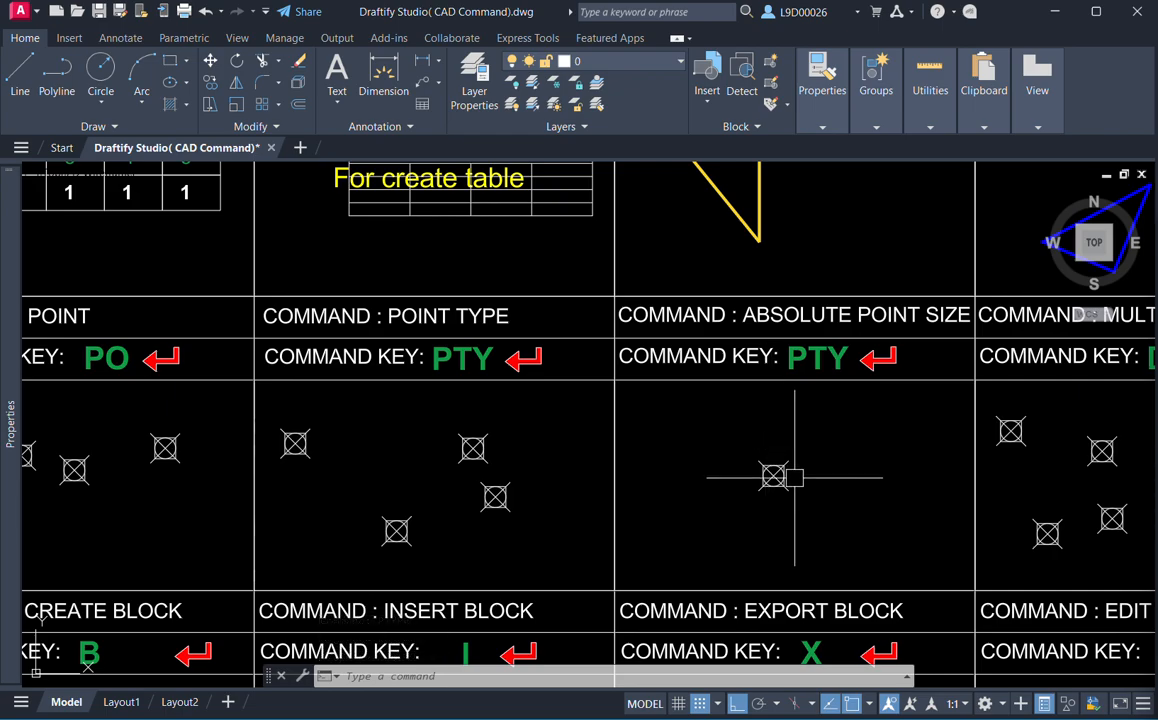
click(772, 476)
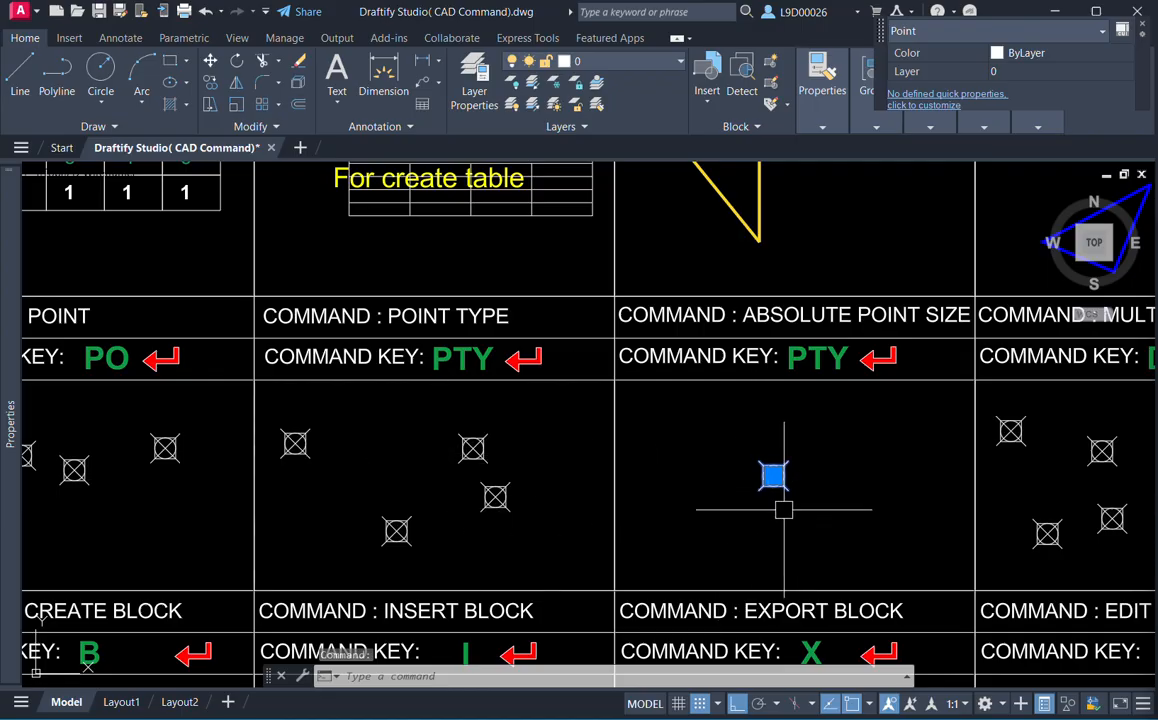
key(Escape)
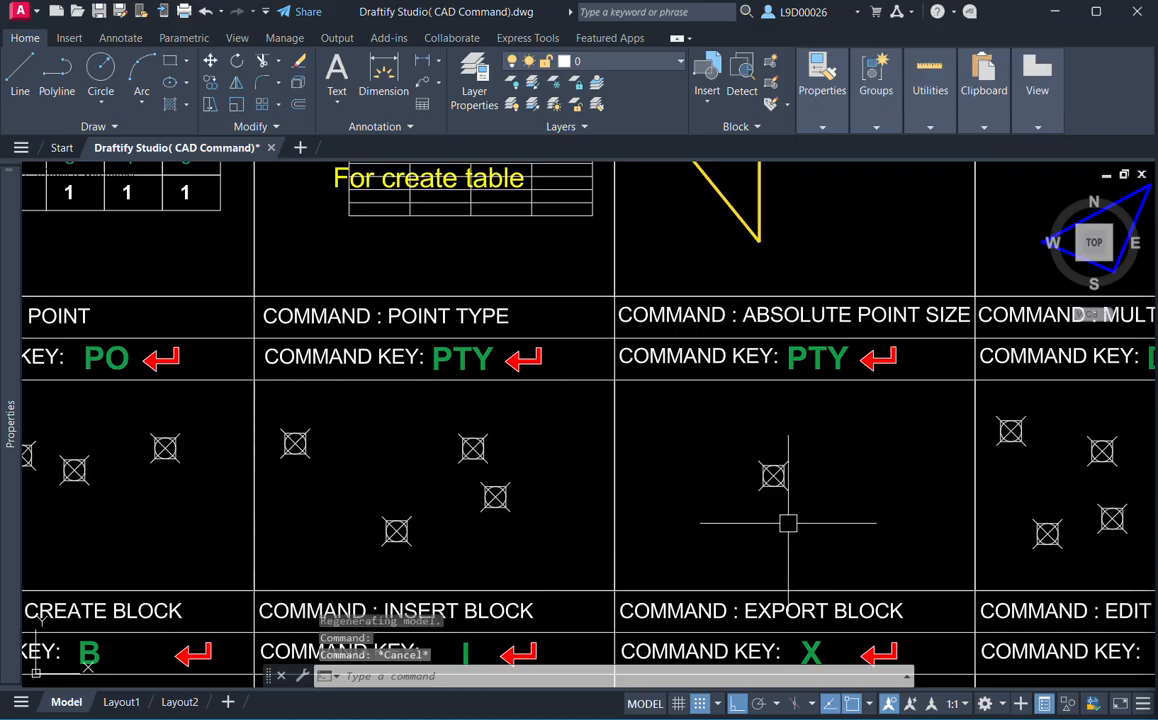
text(RE)
key(Return)
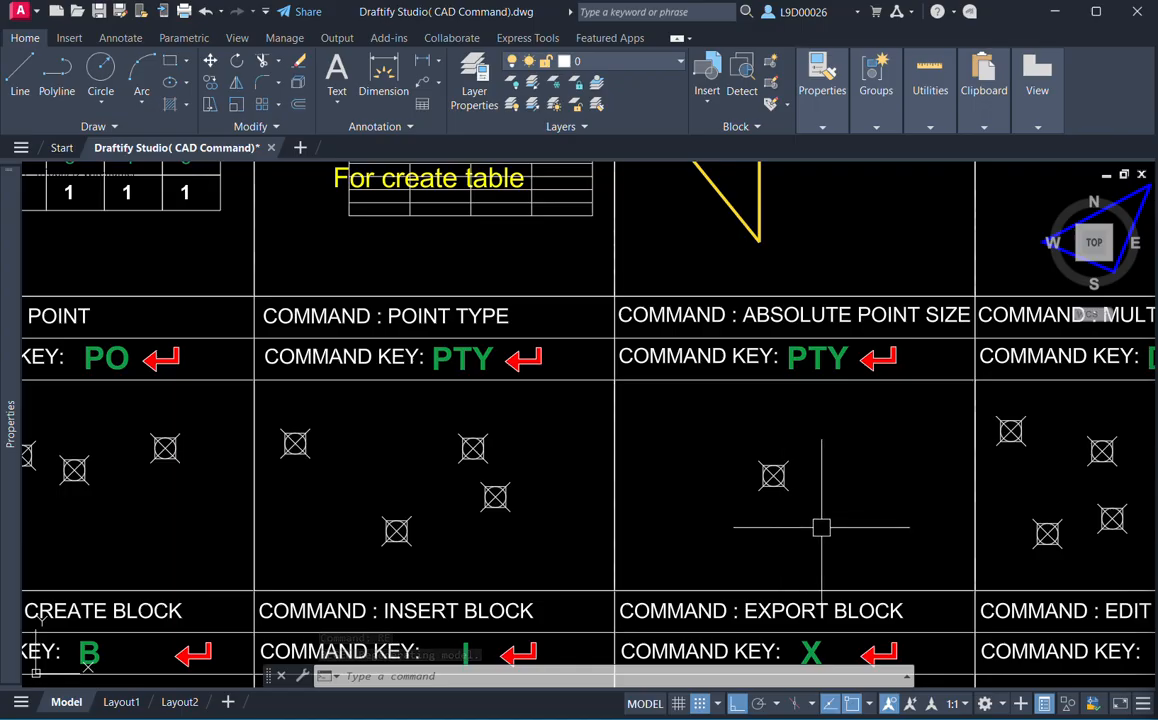
Switch the point style's sizing mode to Set Size Relative to Screen with PTYPE.
scroll(806, 501, down, 10)
scroll(800, 488, up, 5)
scroll(800, 488, up, 4)
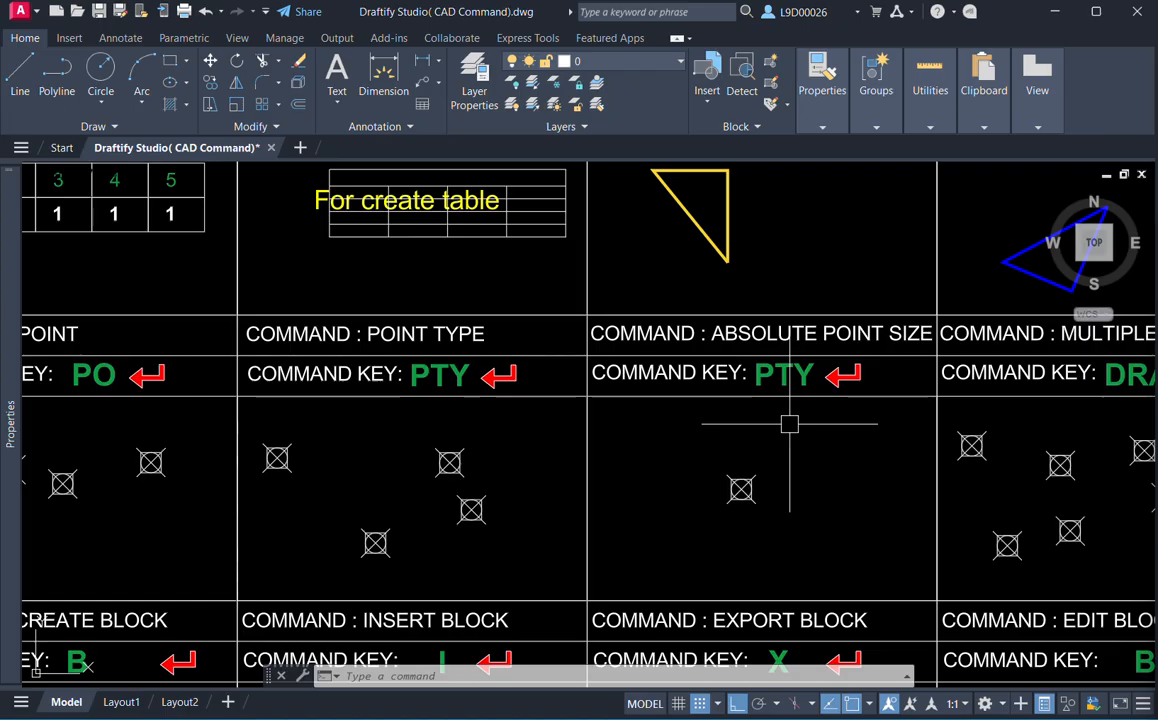
text(p)
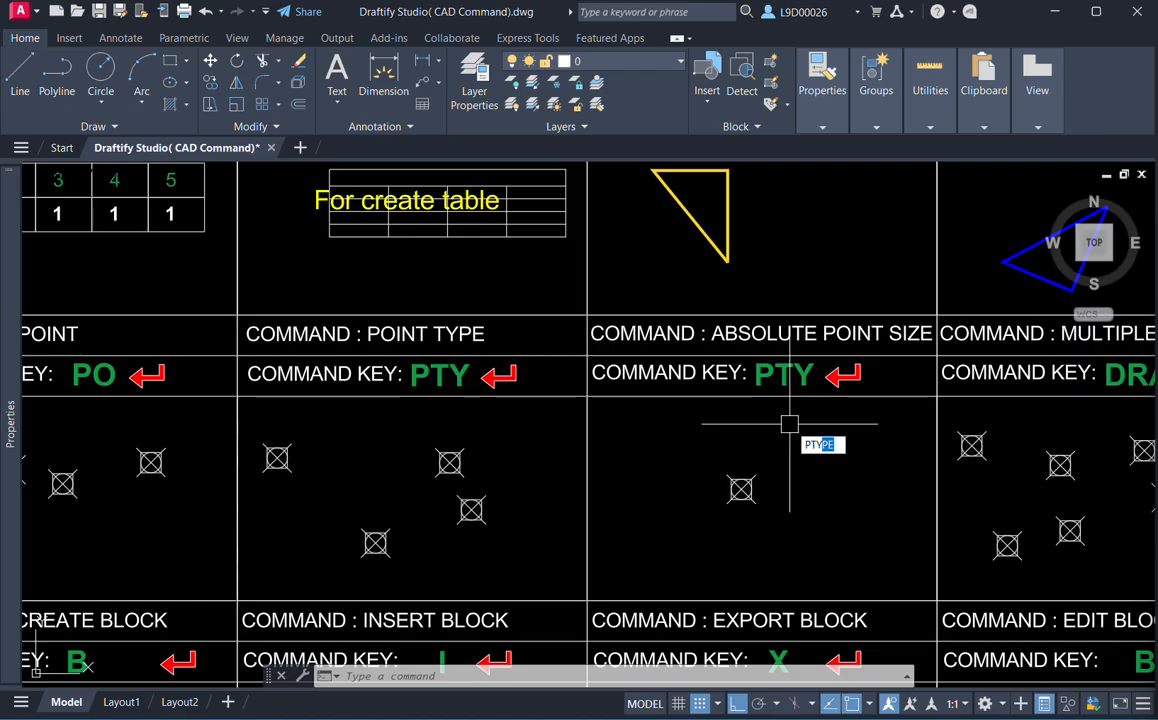
key(Return)
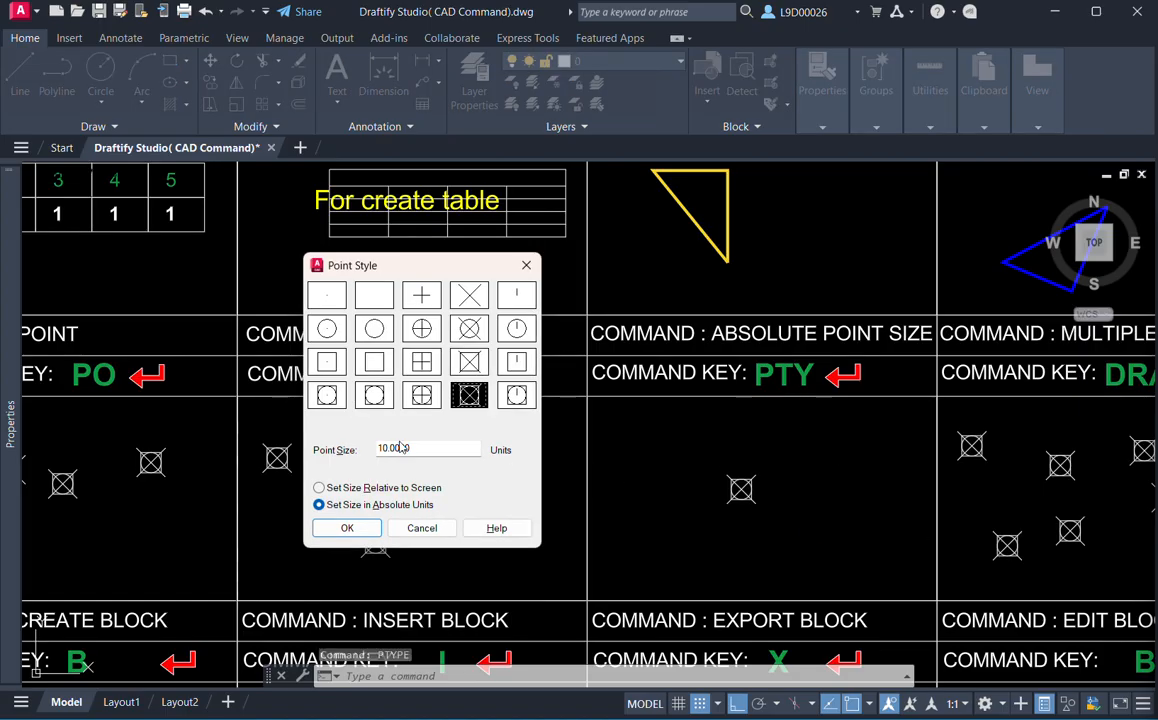
drag(405, 448, 365, 451)
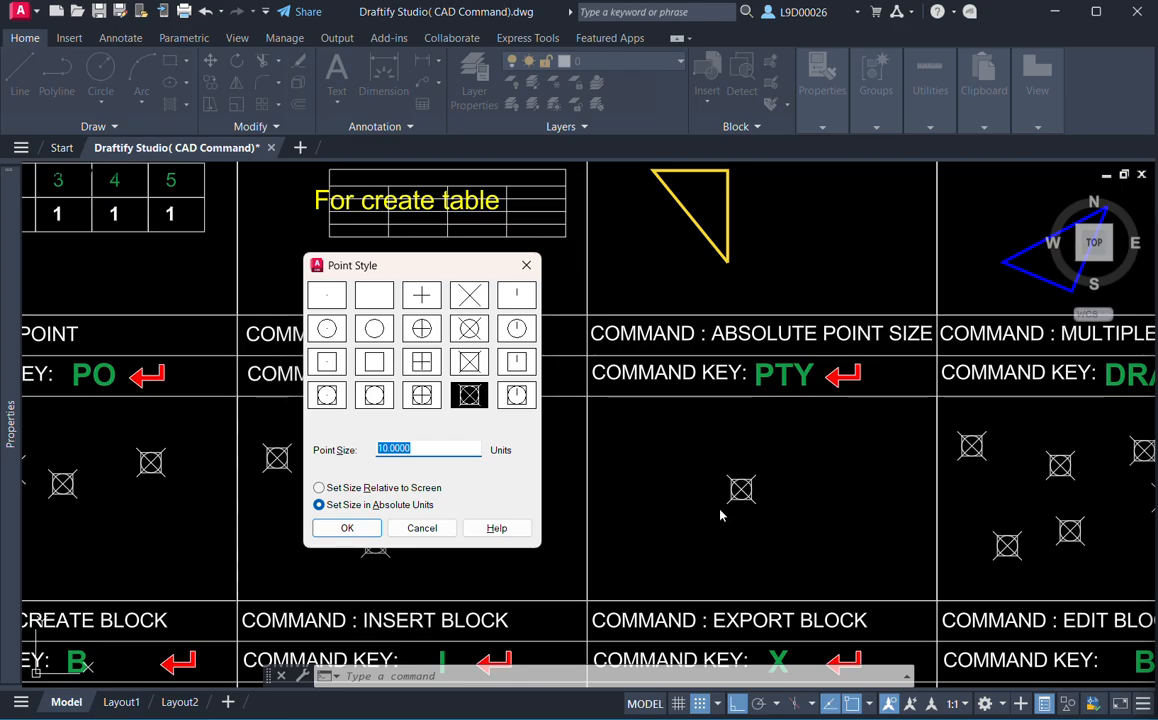
click(319, 506)
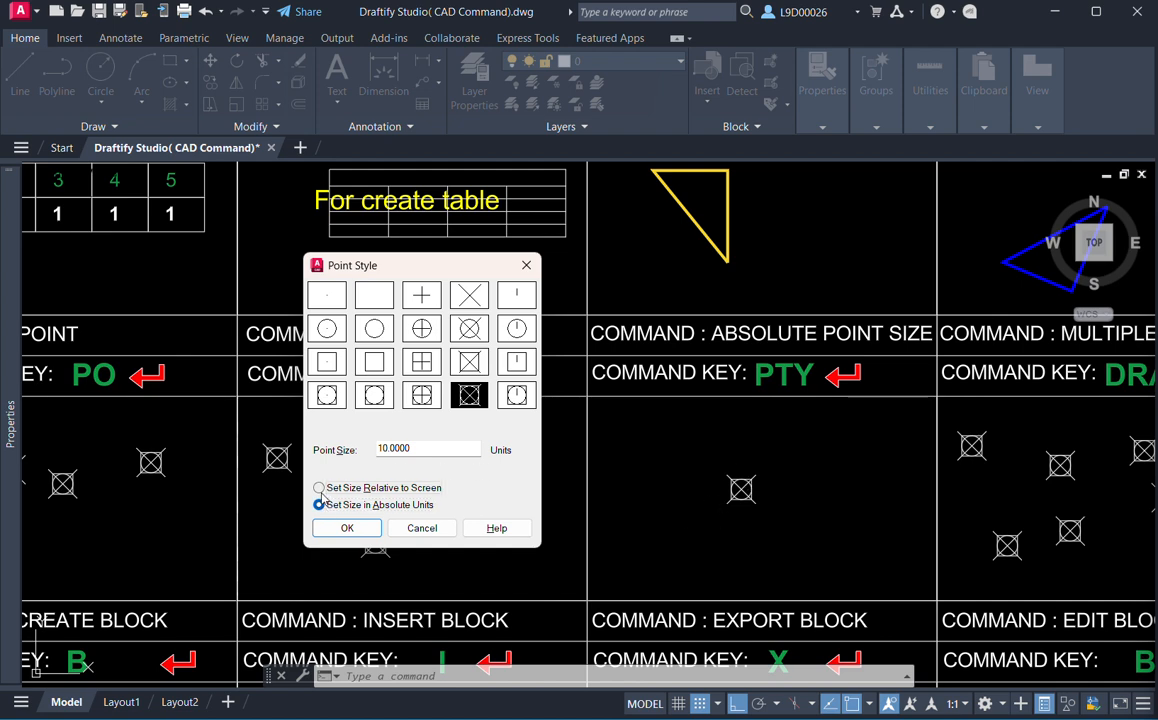
click(320, 489)
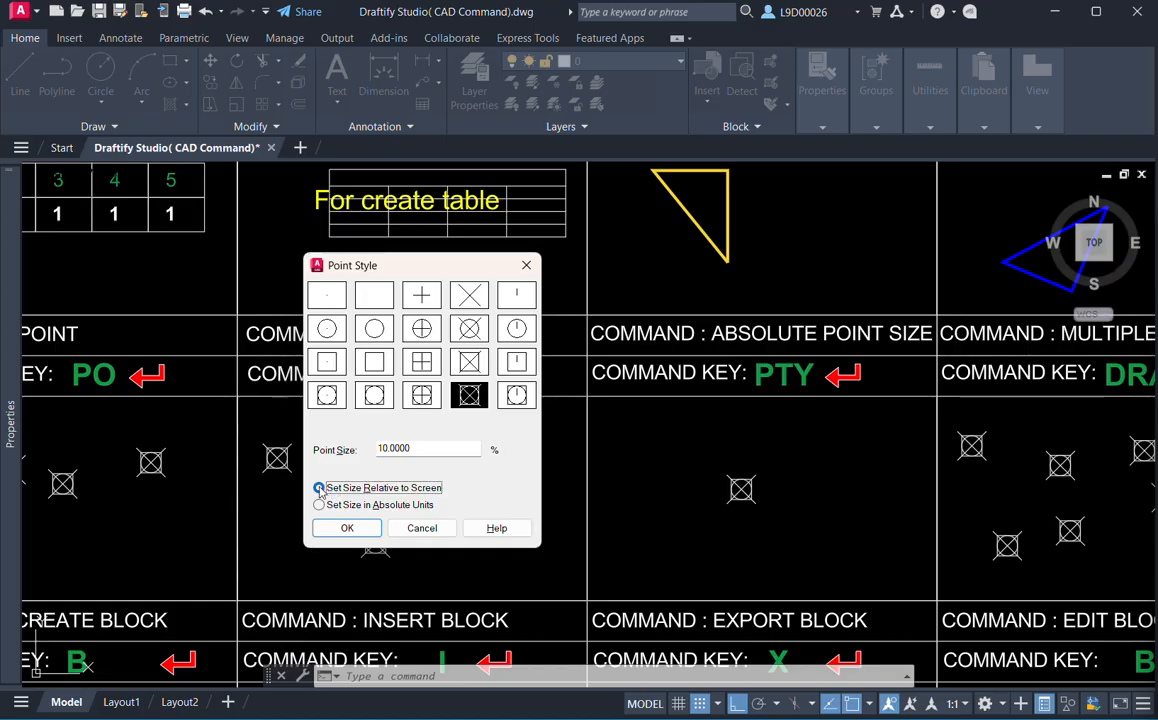
click(346, 530)
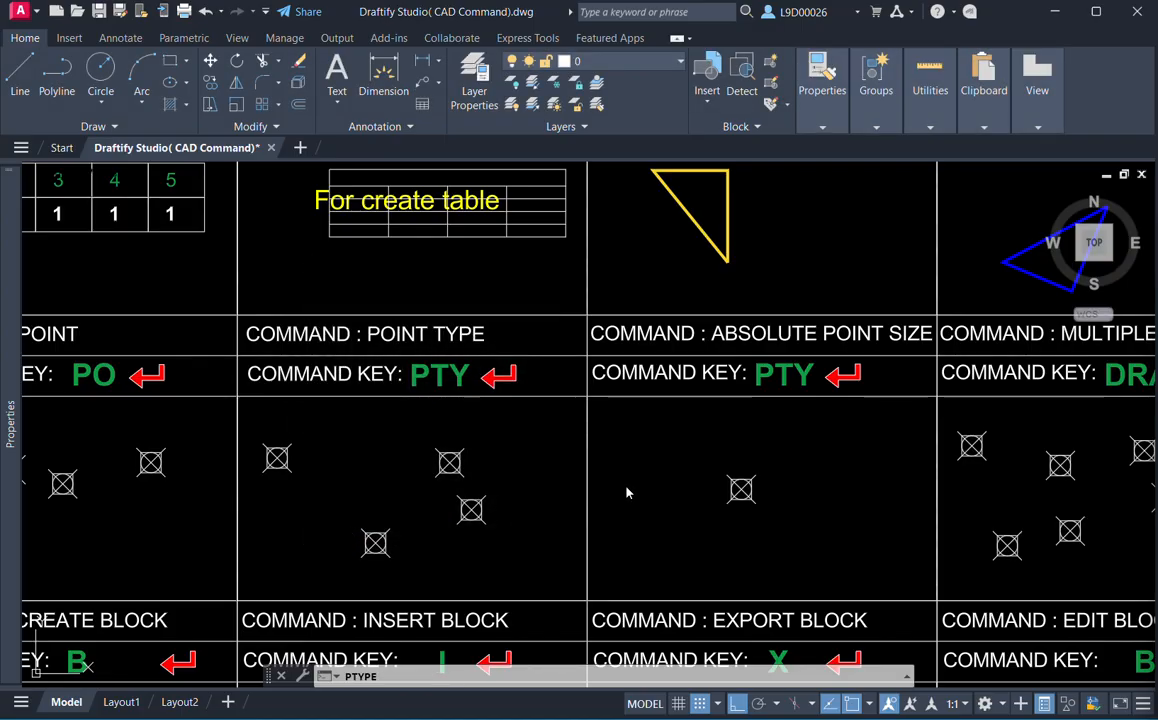
Regenerate the drawing with RE in a wide chart view, and again up close at the ABSOLUTE POINT SIZE cell.
scroll(638, 482, down, 8)
text(re)
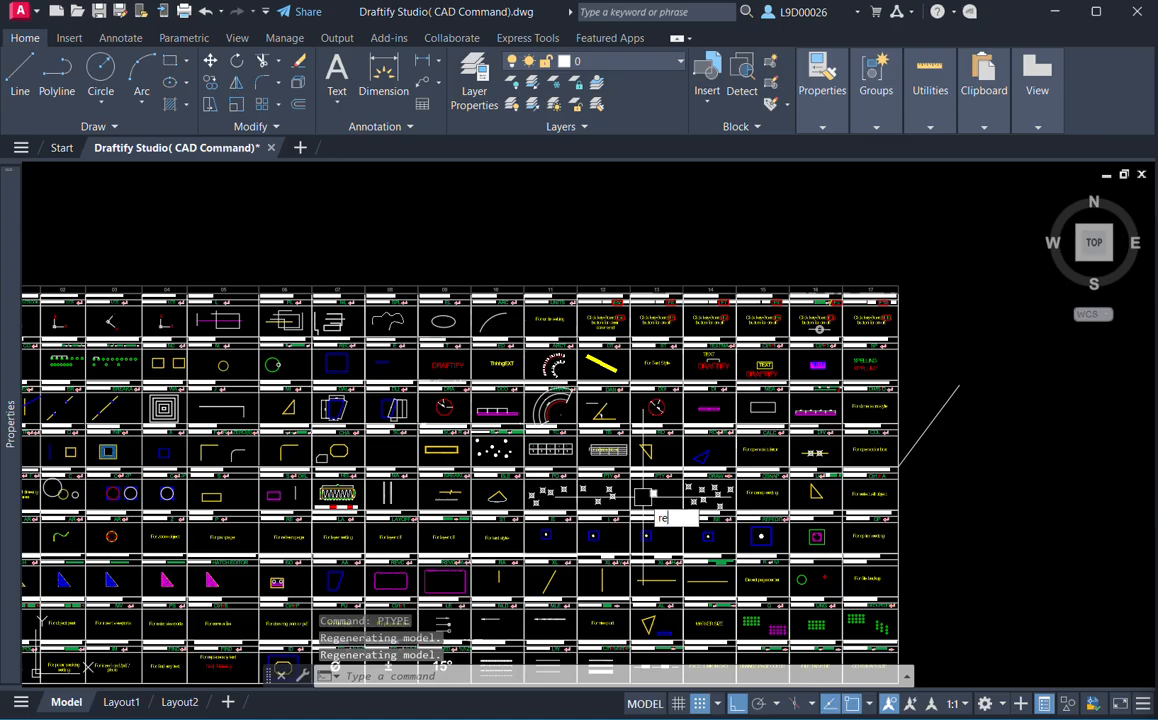
key(Return)
scroll(642, 494, up, 4)
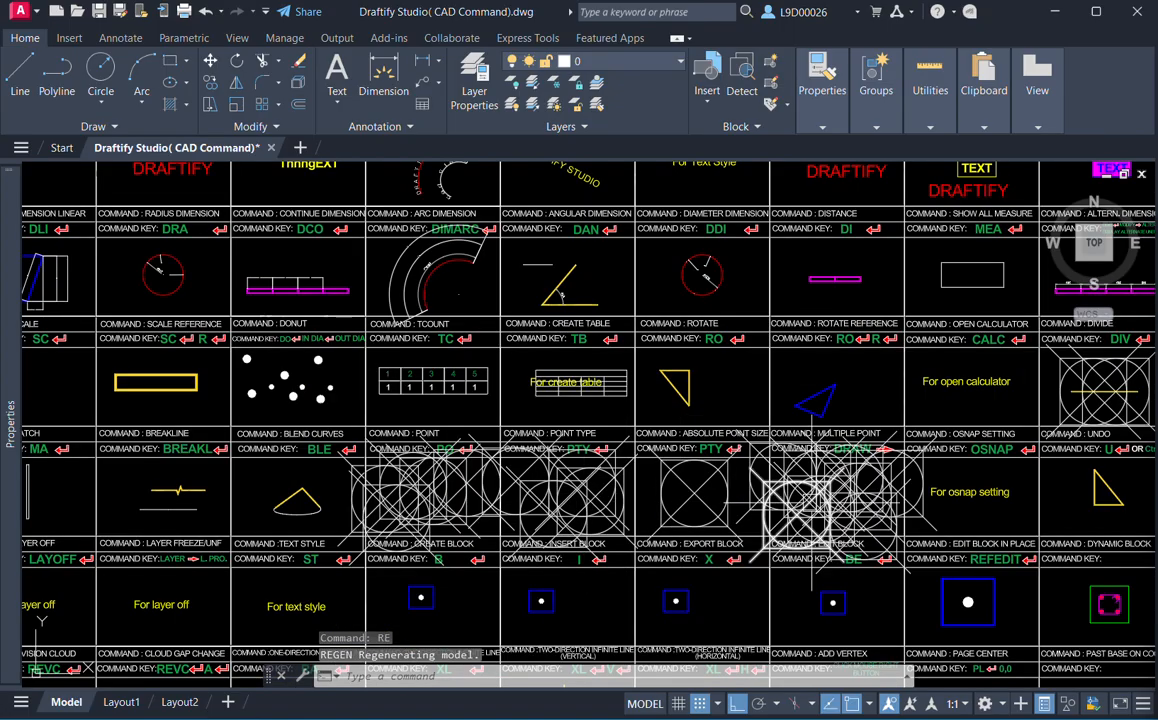
middle_drag(727, 501, 679, 496)
scroll(678, 495, up, 4)
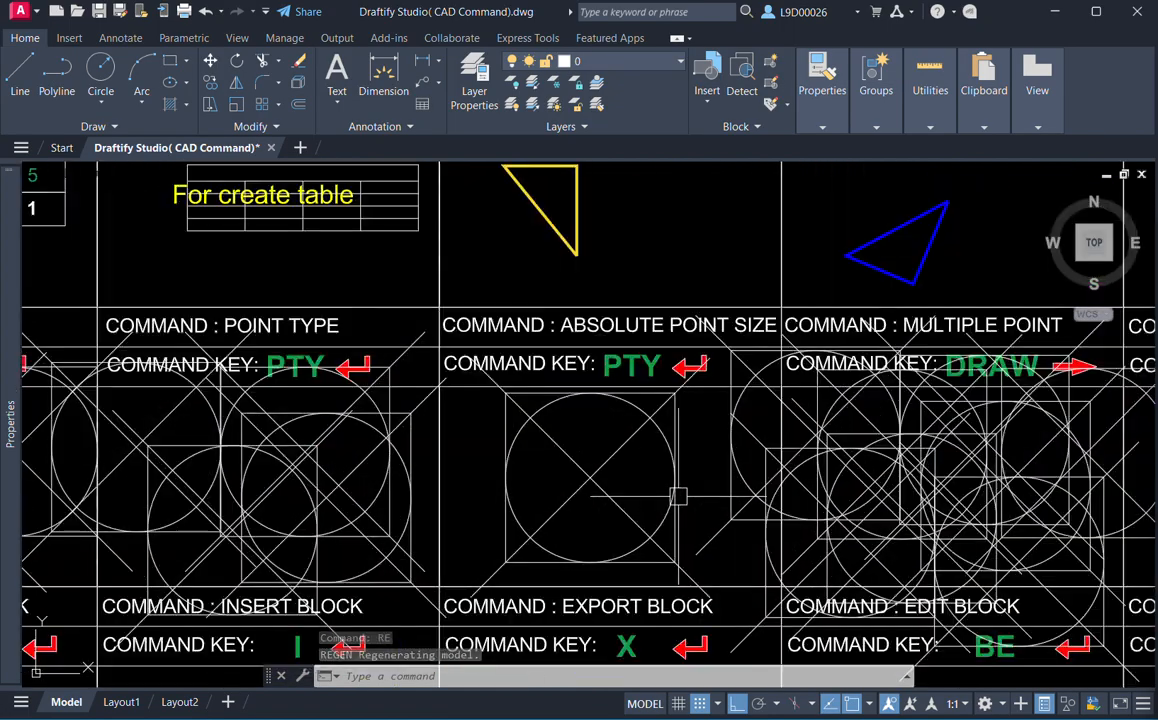
text(re)
key(Return)
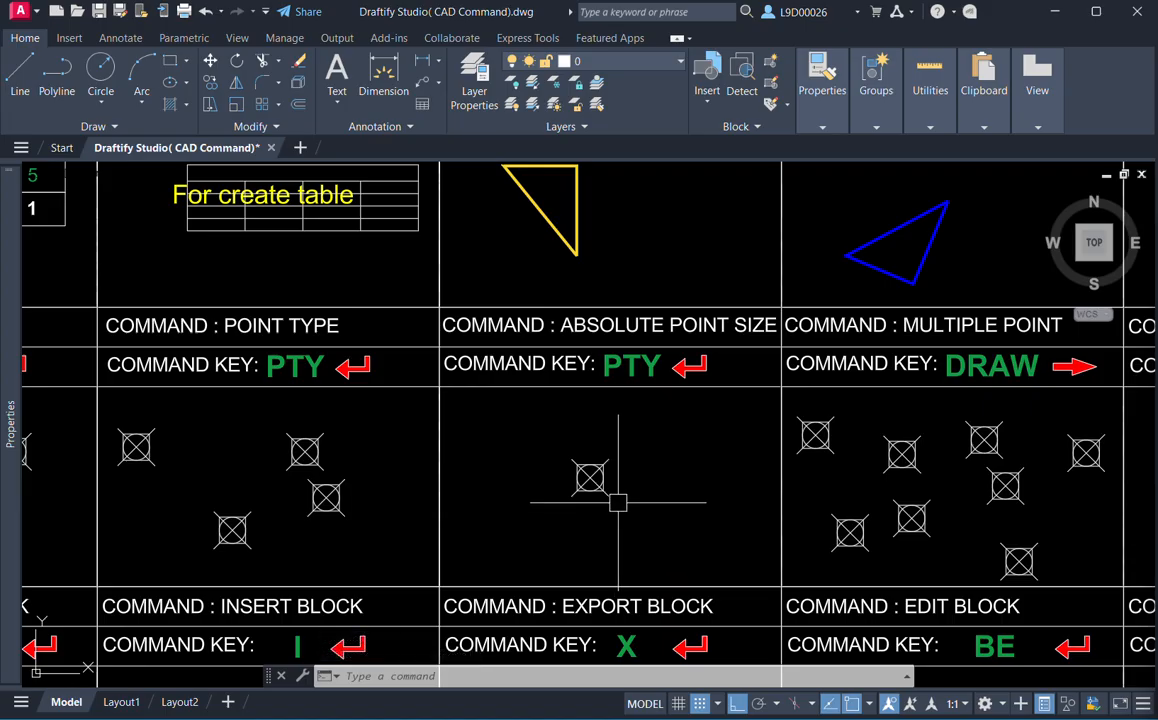
Switch the point style's sizing mode to Set Size in Absolute Units with the PTYPE command.
middle_drag(654, 478, 641, 481)
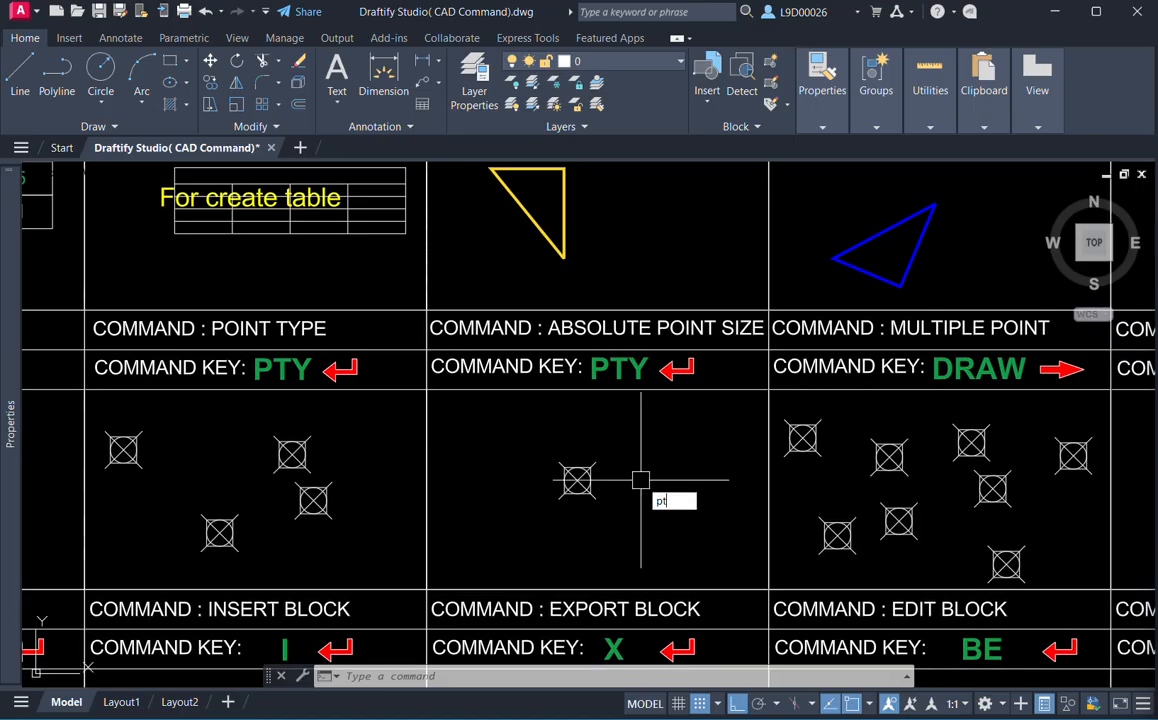
text(y)
key(Return)
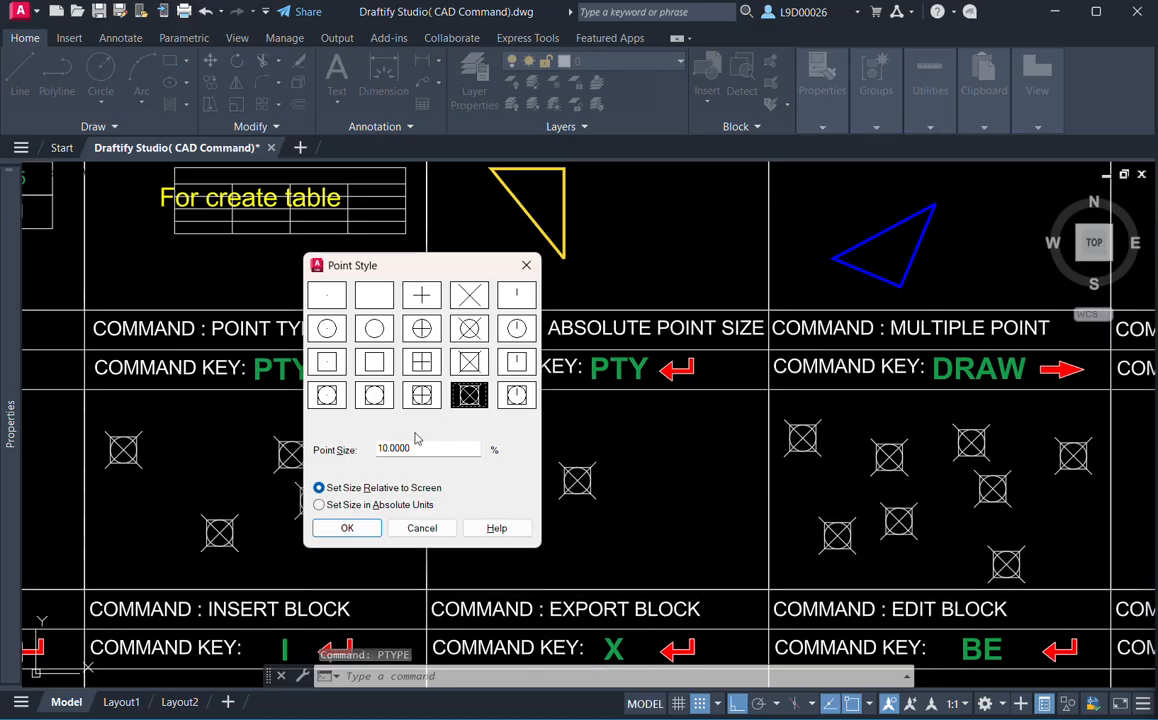
click(320, 506)
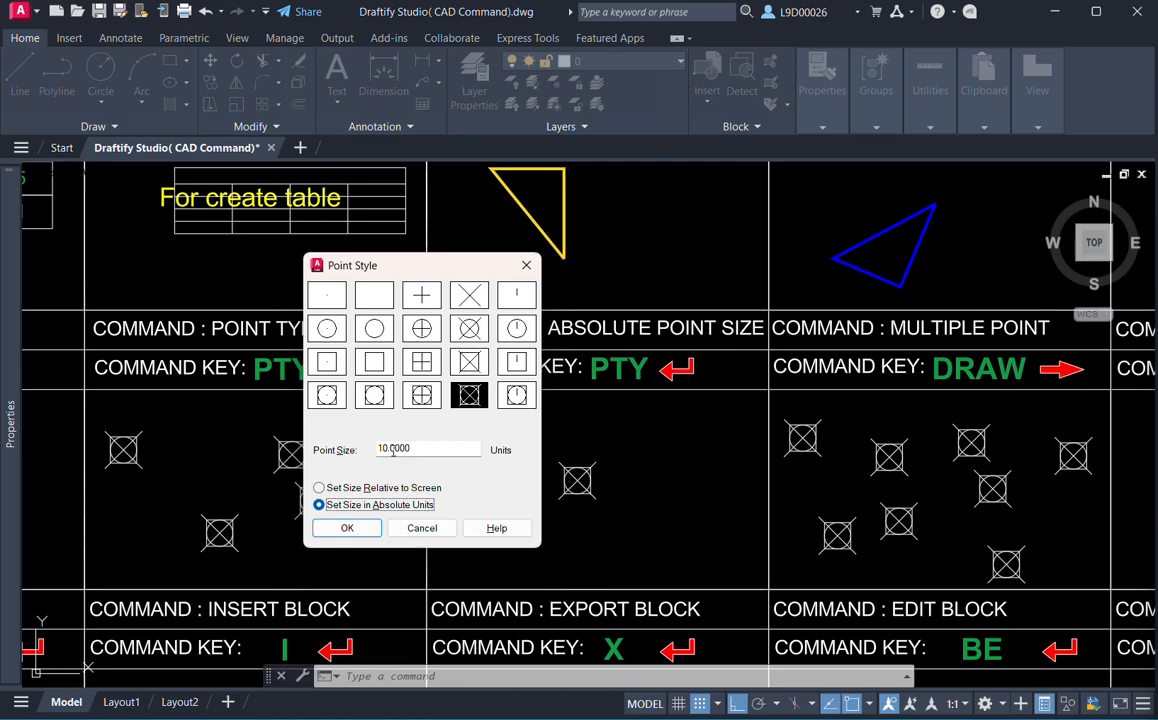
click(349, 530)
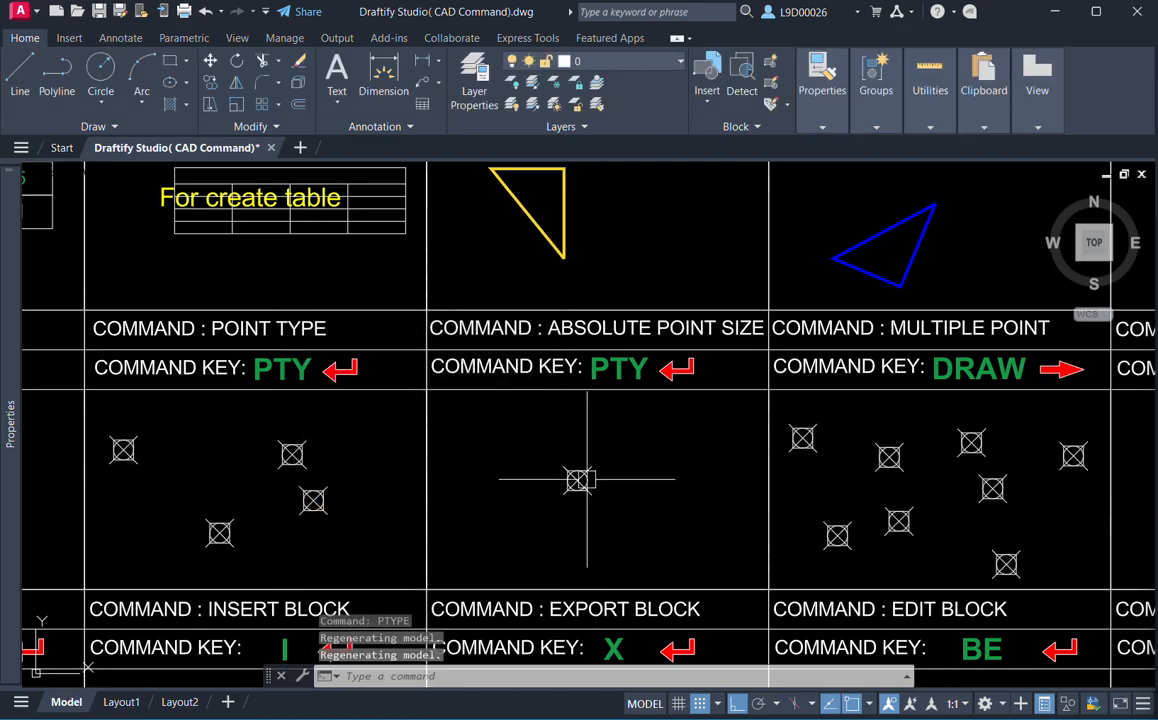
Regenerate the drawing with RE in a whole-chart view and inspect the points' size in the point cells.
scroll(566, 472, down, 5)
scroll(590, 485, up, 3)
scroll(605, 494, down, 3)
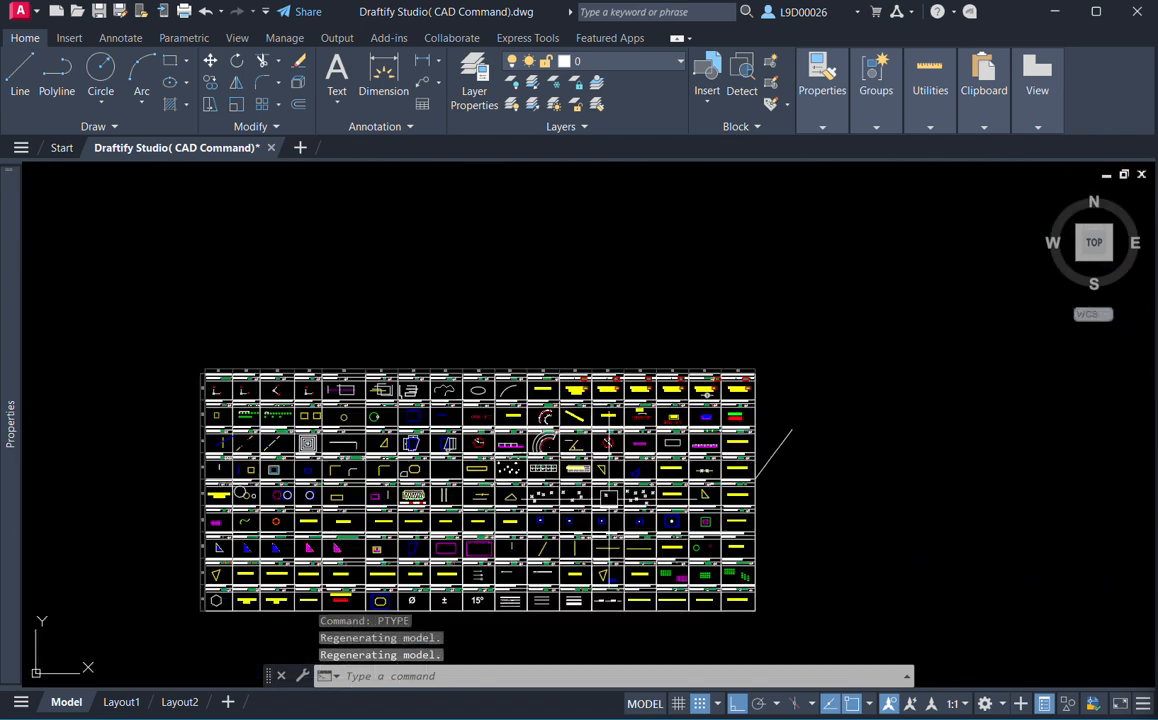
text(re)
key(Return)
scroll(608, 496, up, 6)
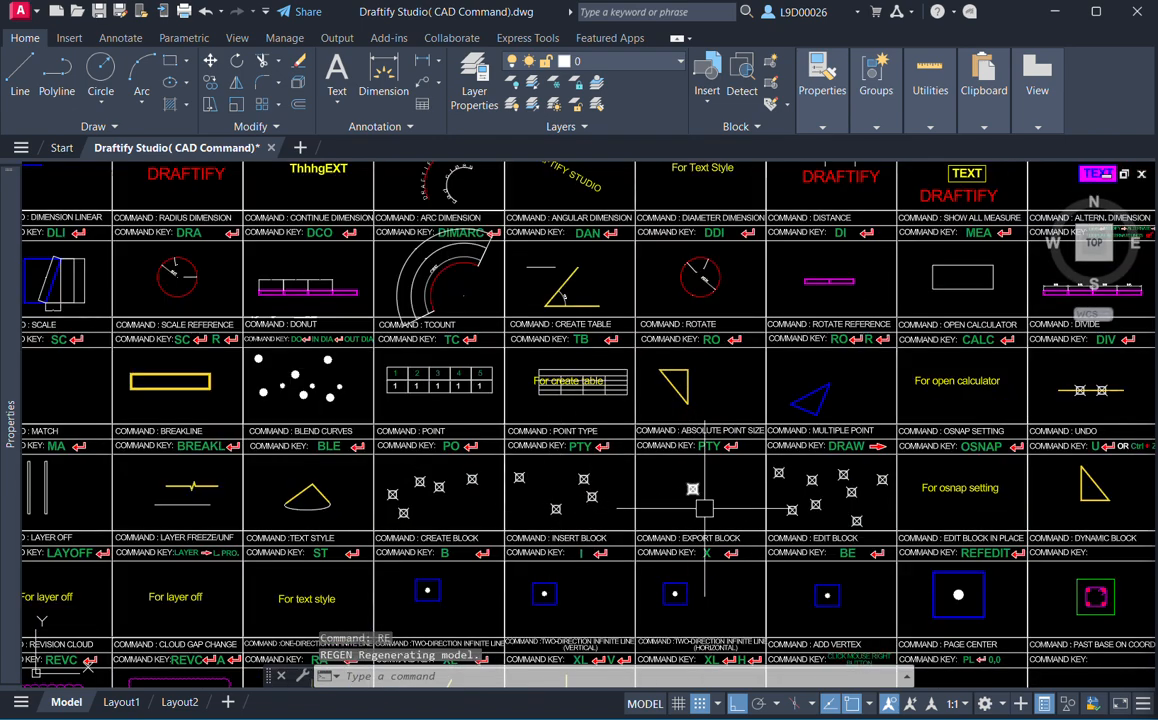
scroll(965, 505, up, 3)
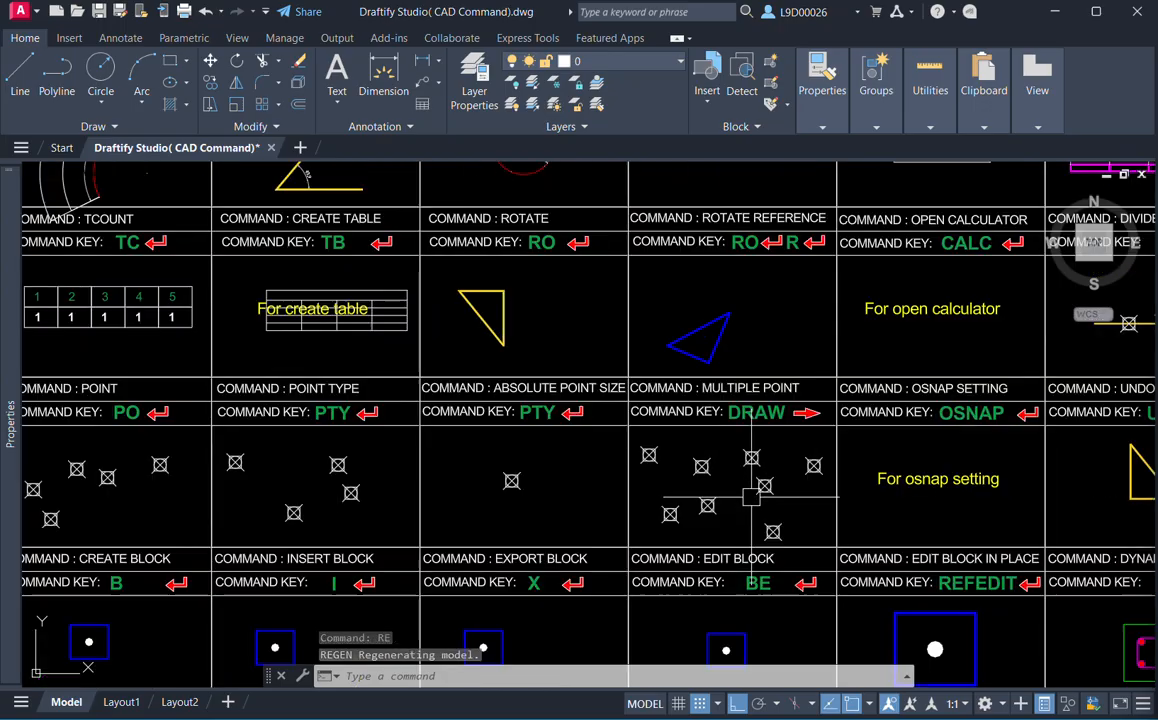
scroll(709, 480, up, 3)
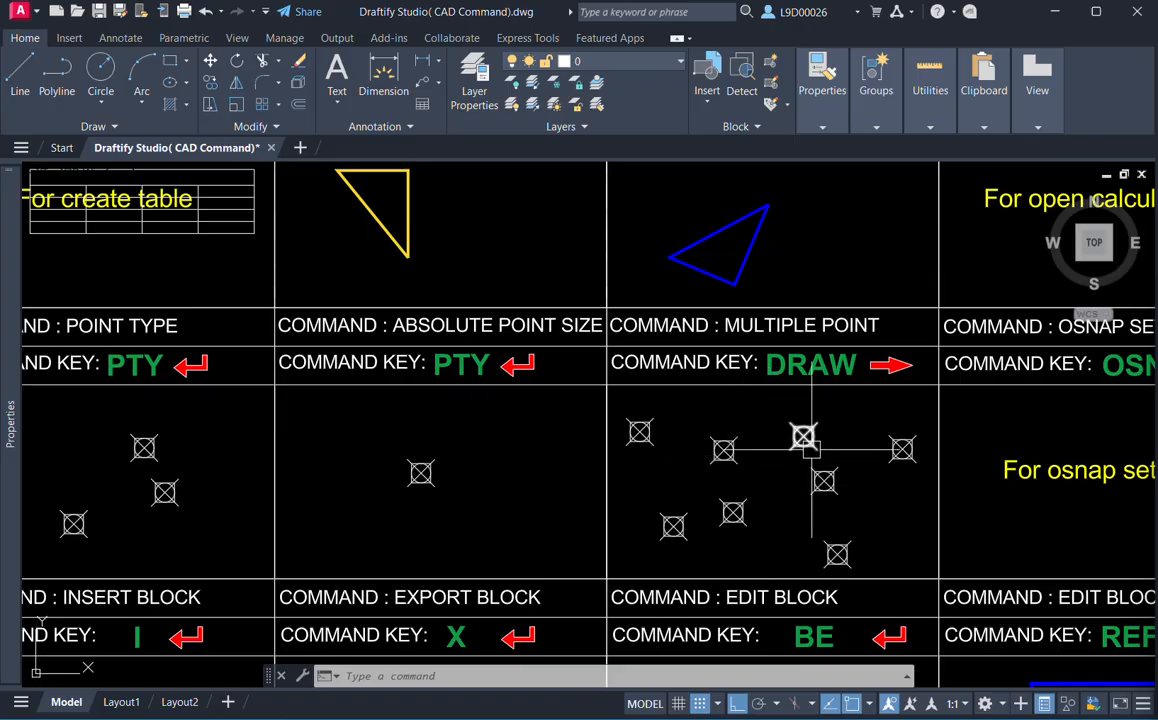
middle_drag(775, 523, 775, 514)
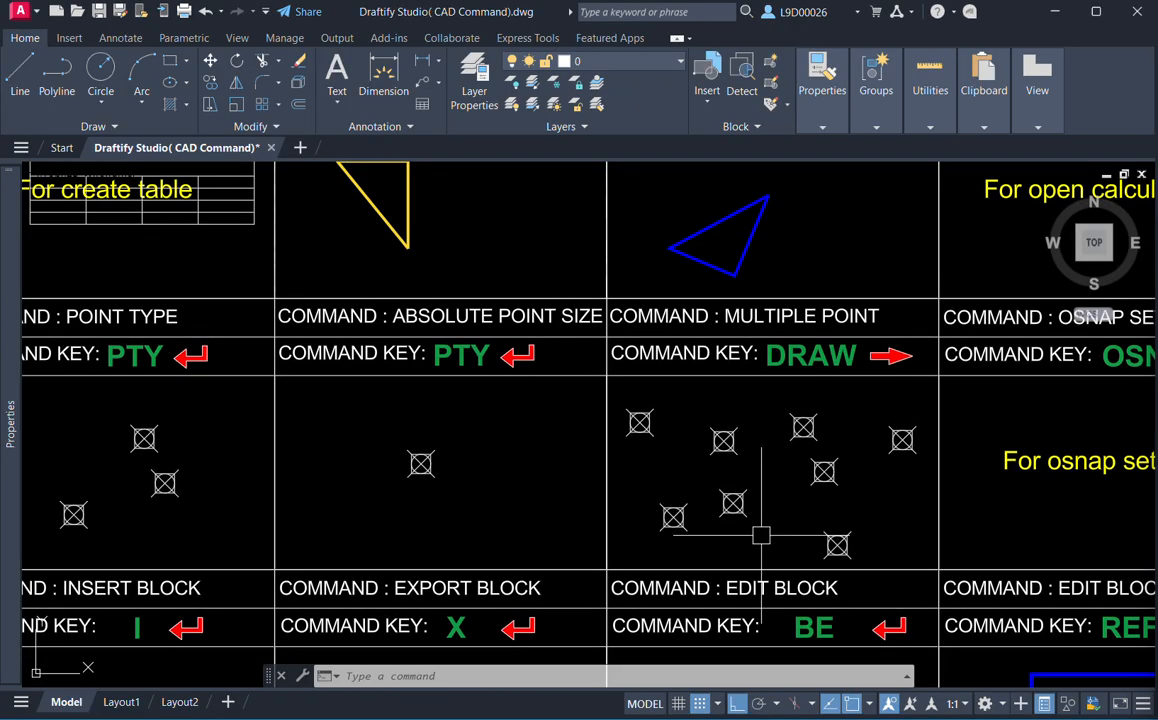
text(DR)
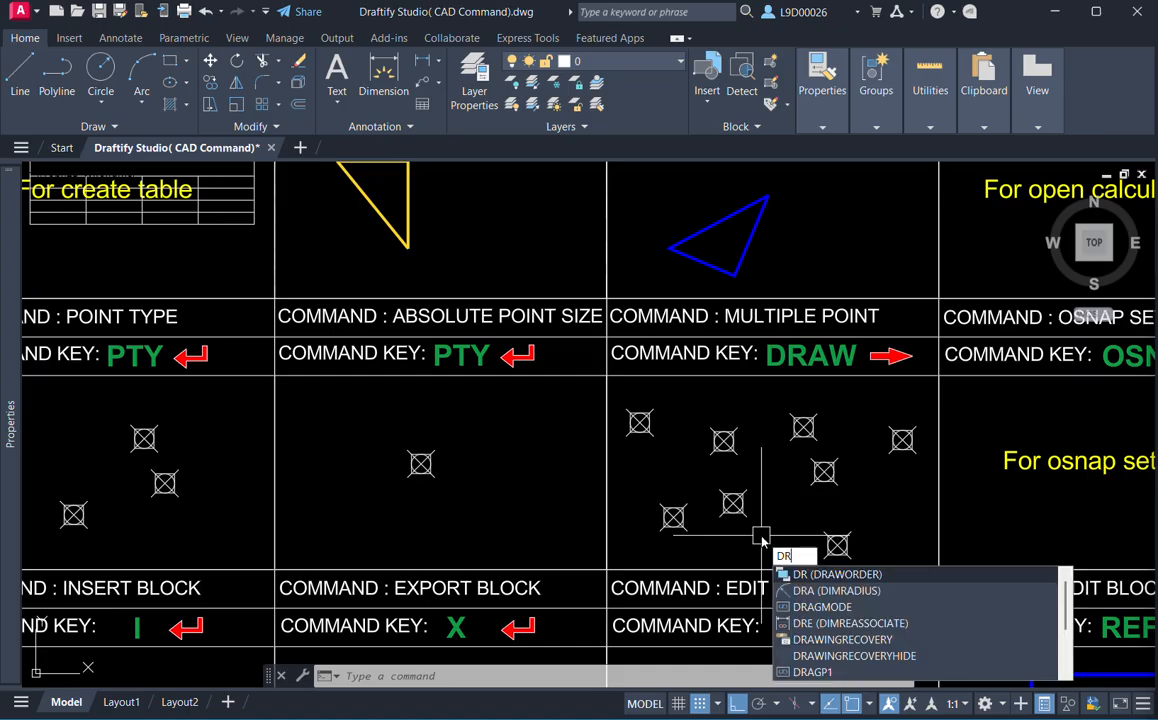
text(aw)
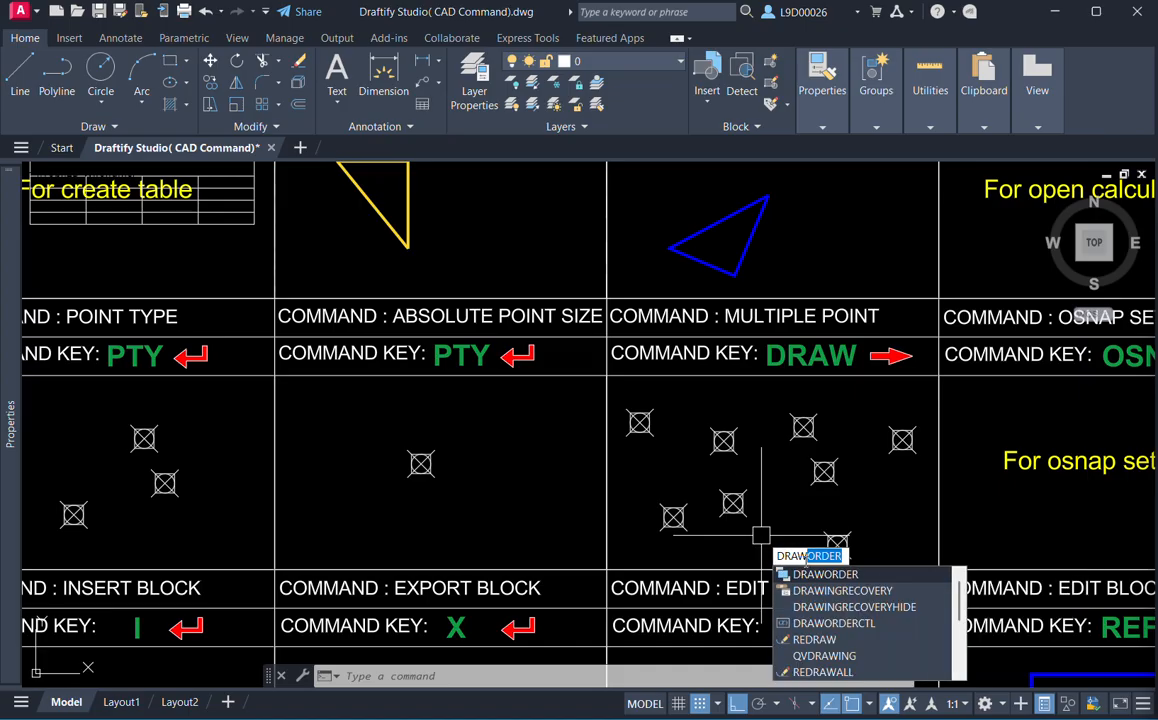
key(Escape)
key(Escape)
key(Escape)
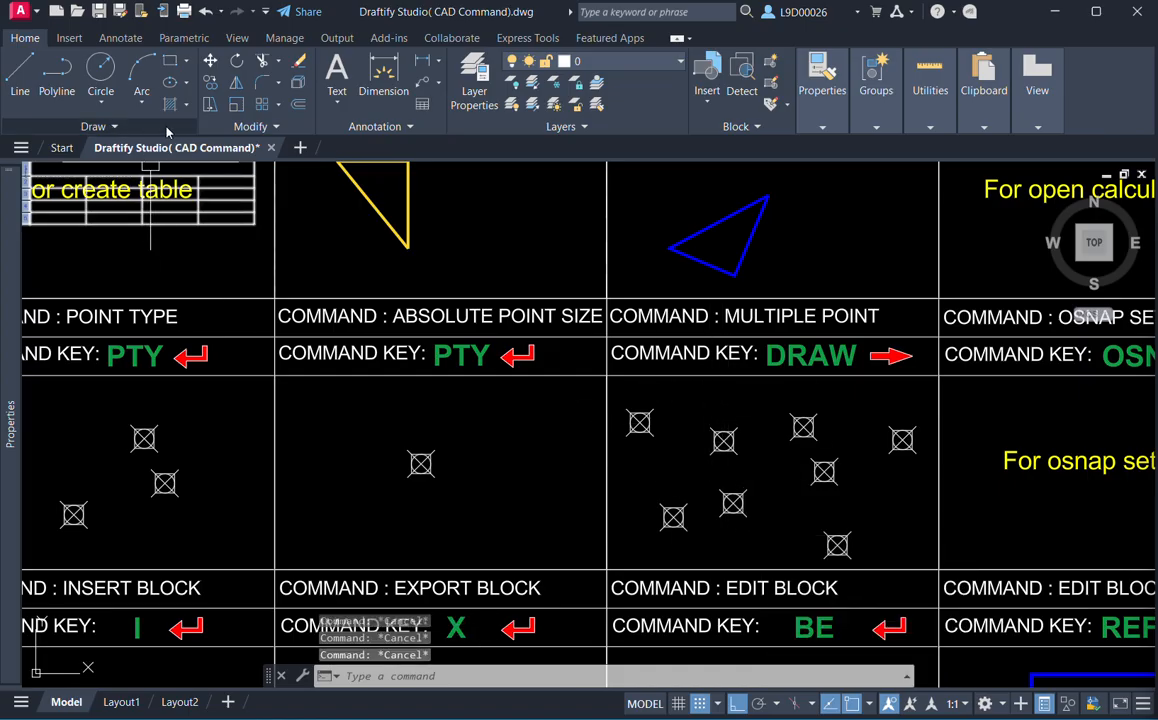
Scatter additional points across the cell below the MULTIPLE POINT heading with the Multiple Points tool, and end the command.
click(112, 127)
click(113, 127)
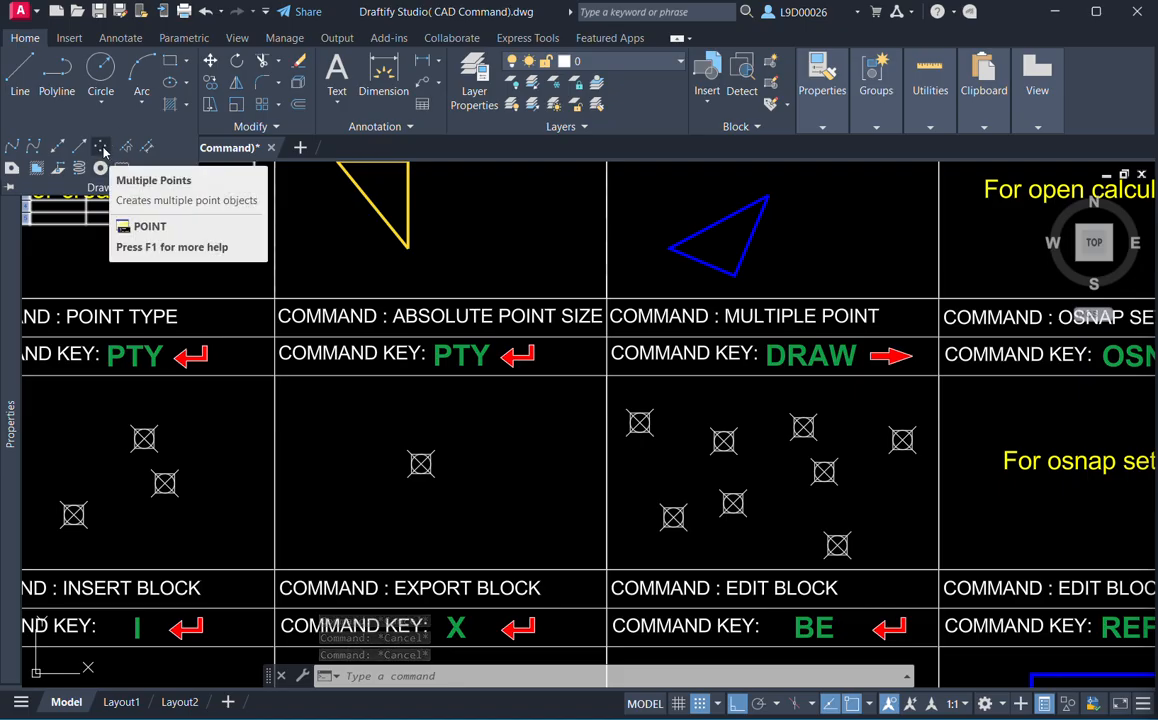
click(101, 147)
click(441, 433)
click(773, 433)
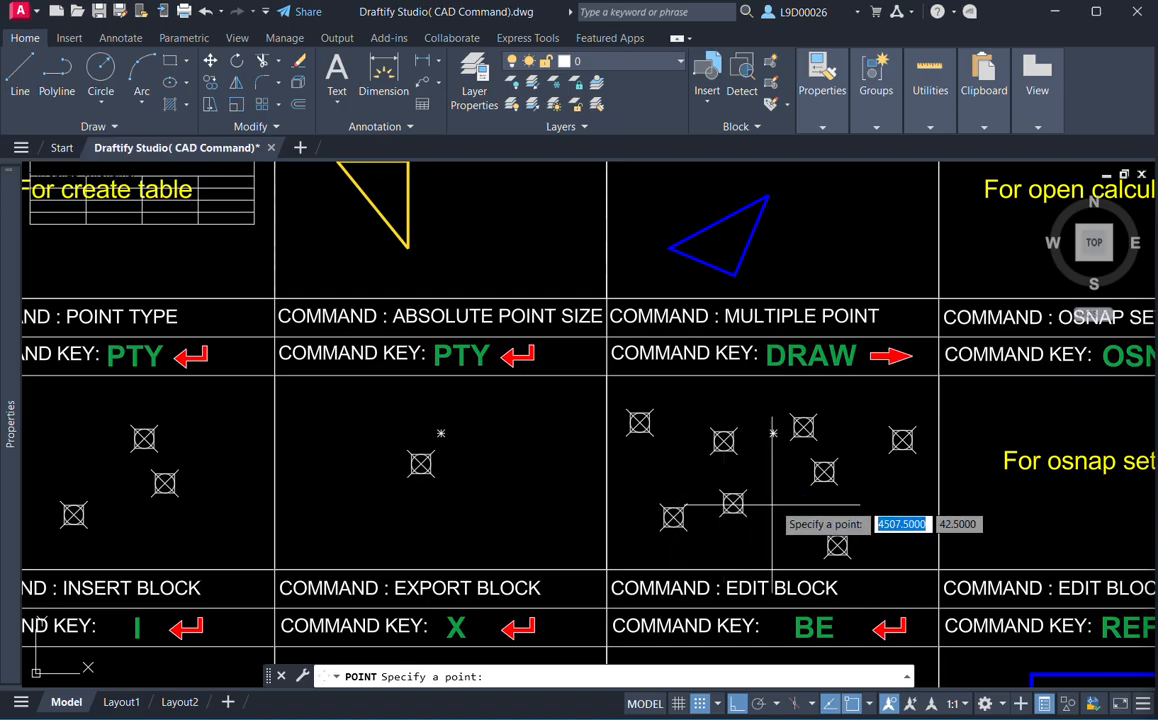
scroll(800, 510, up, 4)
scroll(918, 502, down, 6)
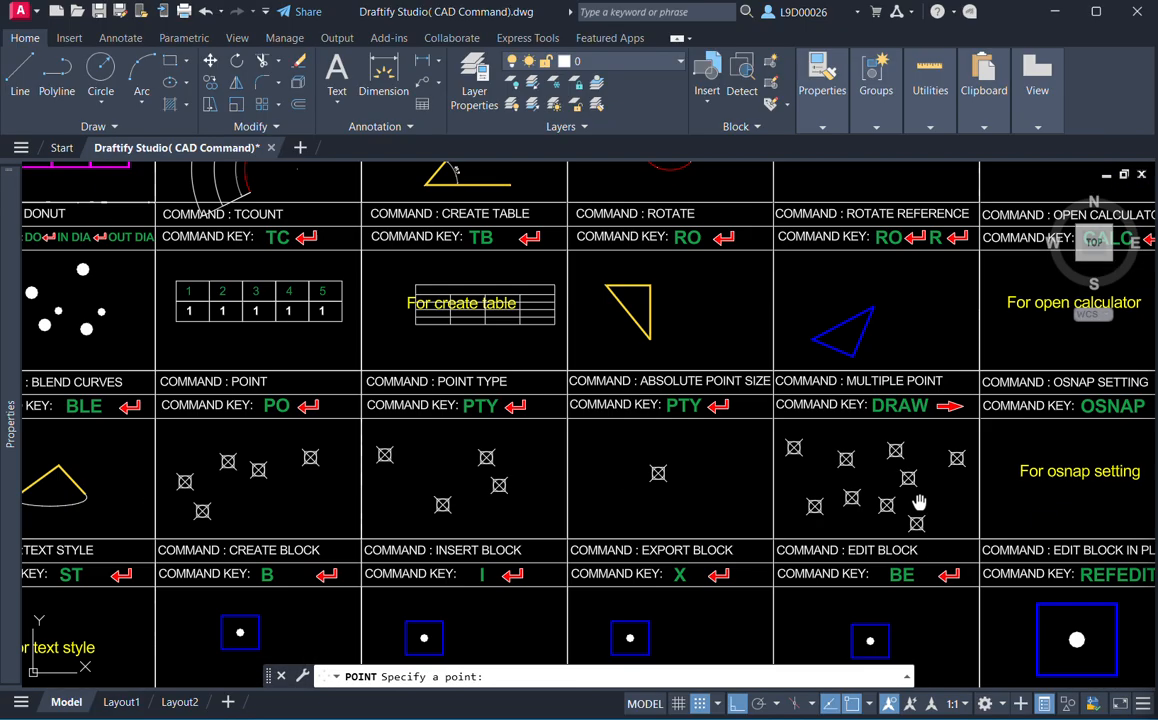
scroll(918, 502, up, 4)
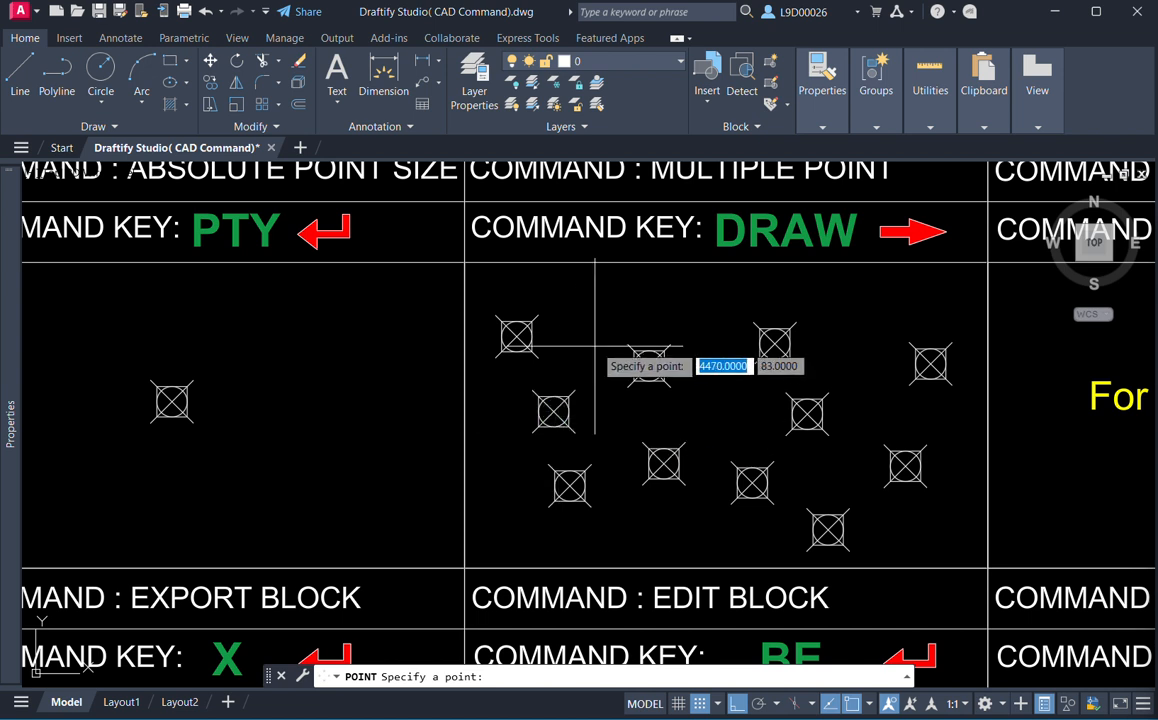
click(604, 318)
click(872, 310)
click(864, 413)
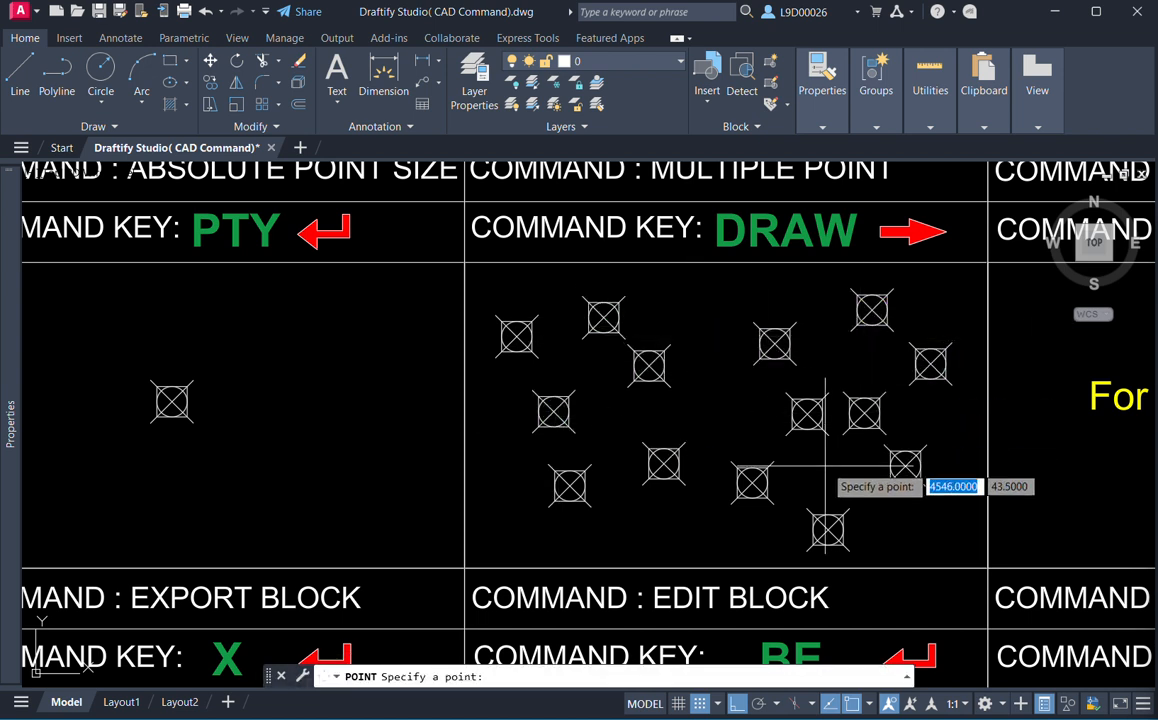
click(707, 408)
click(692, 332)
click(754, 305)
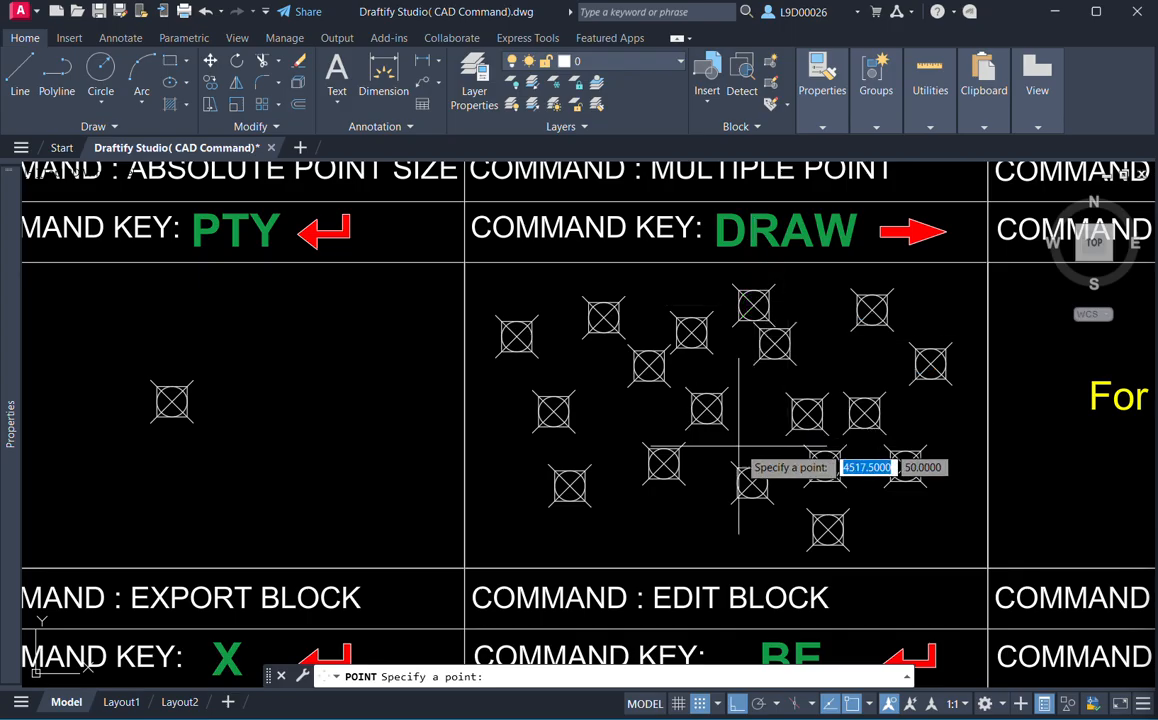
scroll(739, 452, down, 2)
key(Escape)
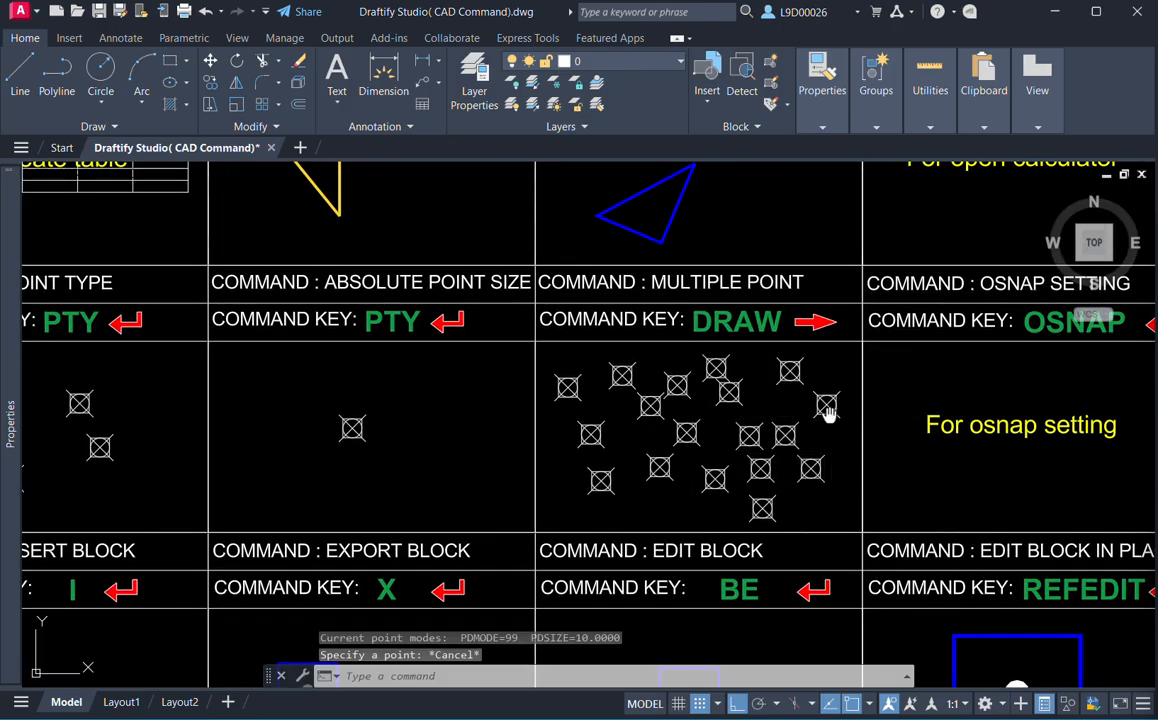
mouse_move(829, 413)
middle_down()
mouse_move(626, 427)
mouse_move(744, 452)
mouse_move(793, 430)
middle_up()
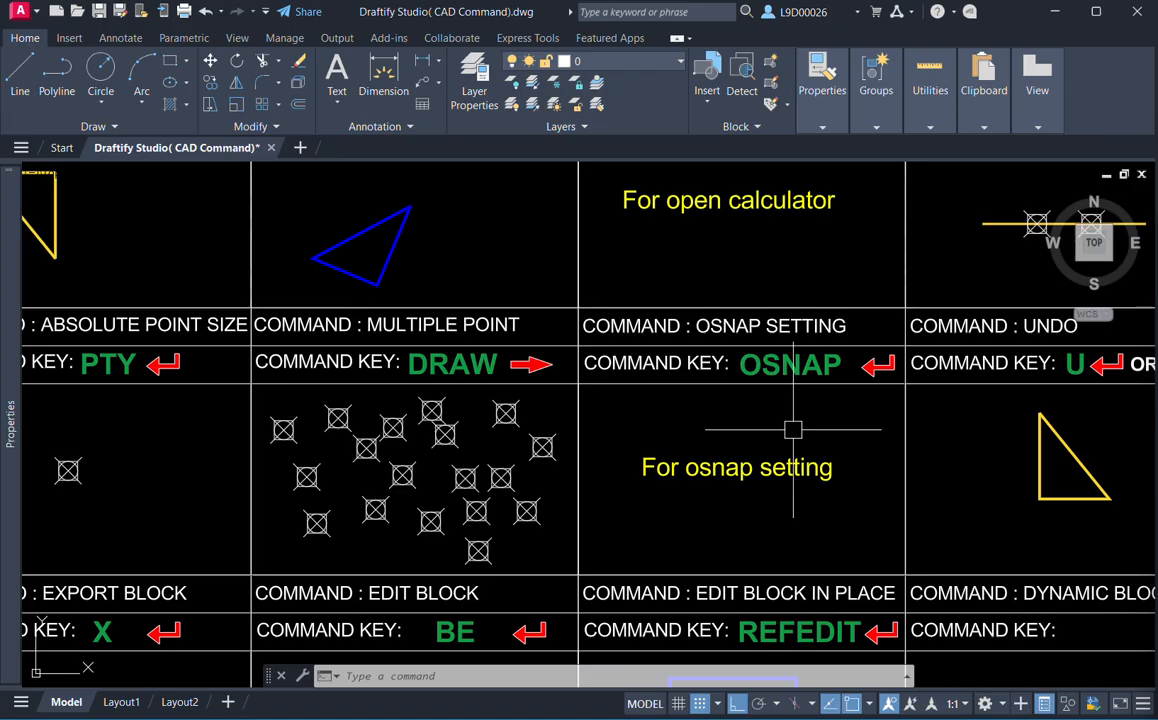
text(ONs)
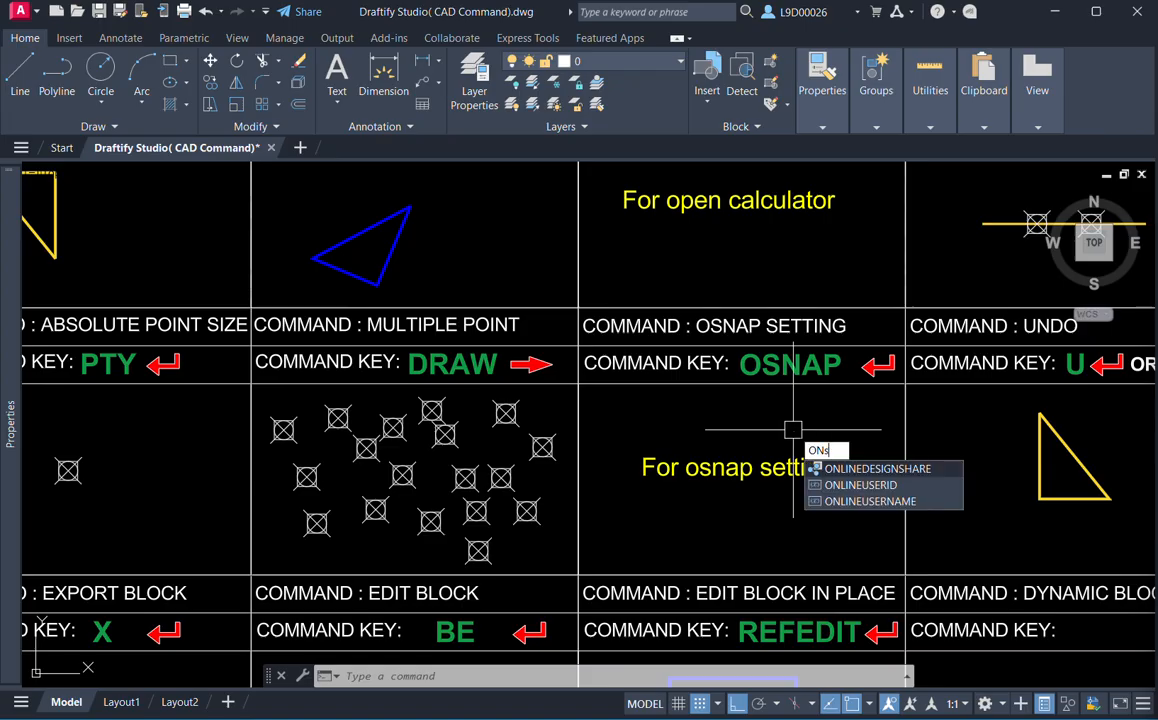
text(nap)
key(Return)
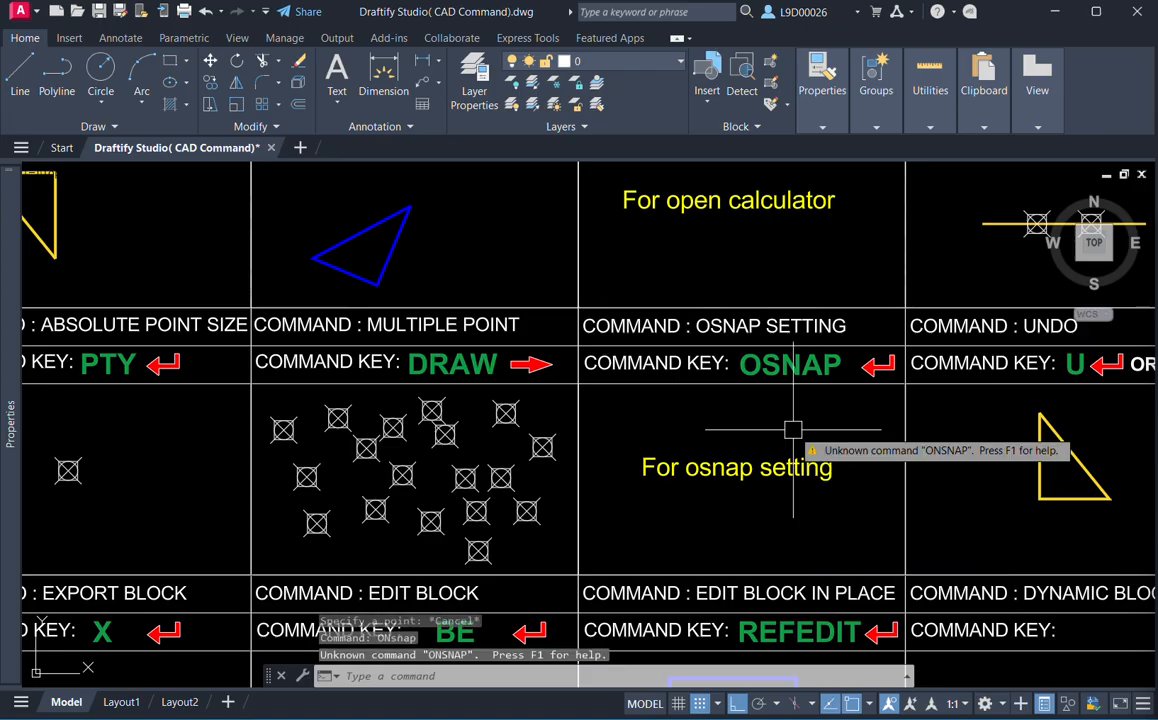
key(Escape)
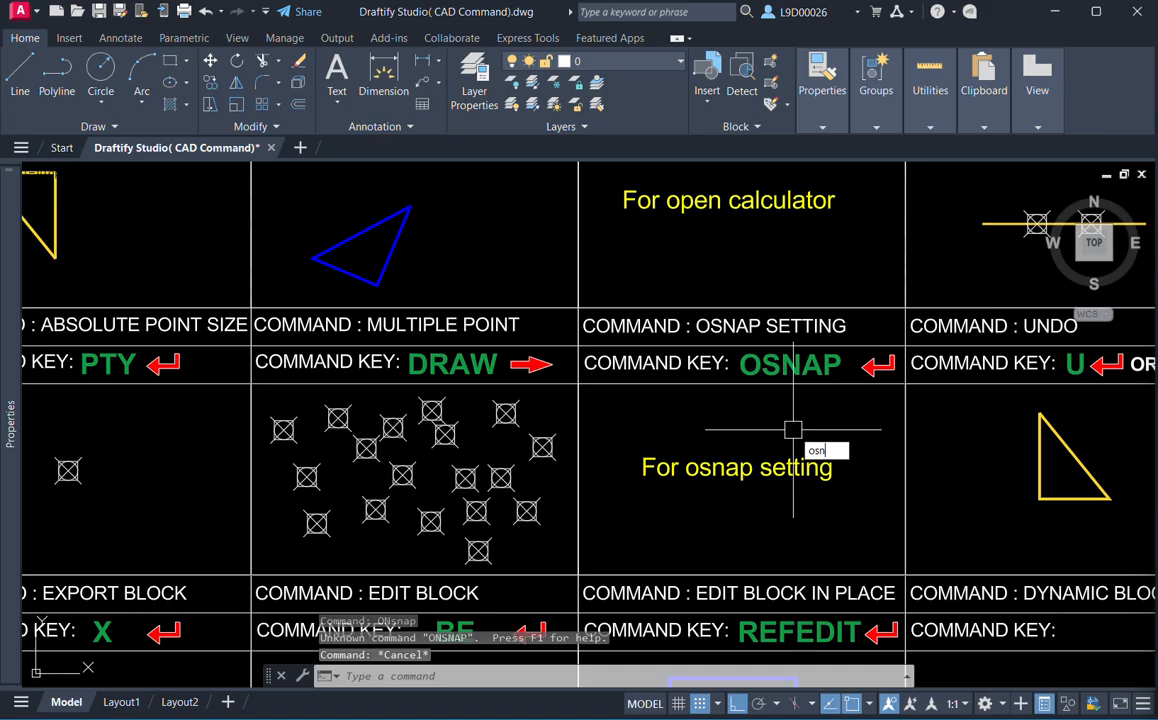
Open the object snap settings with the OSNAP command and accept them with all object snap modes selected.
key(Return)
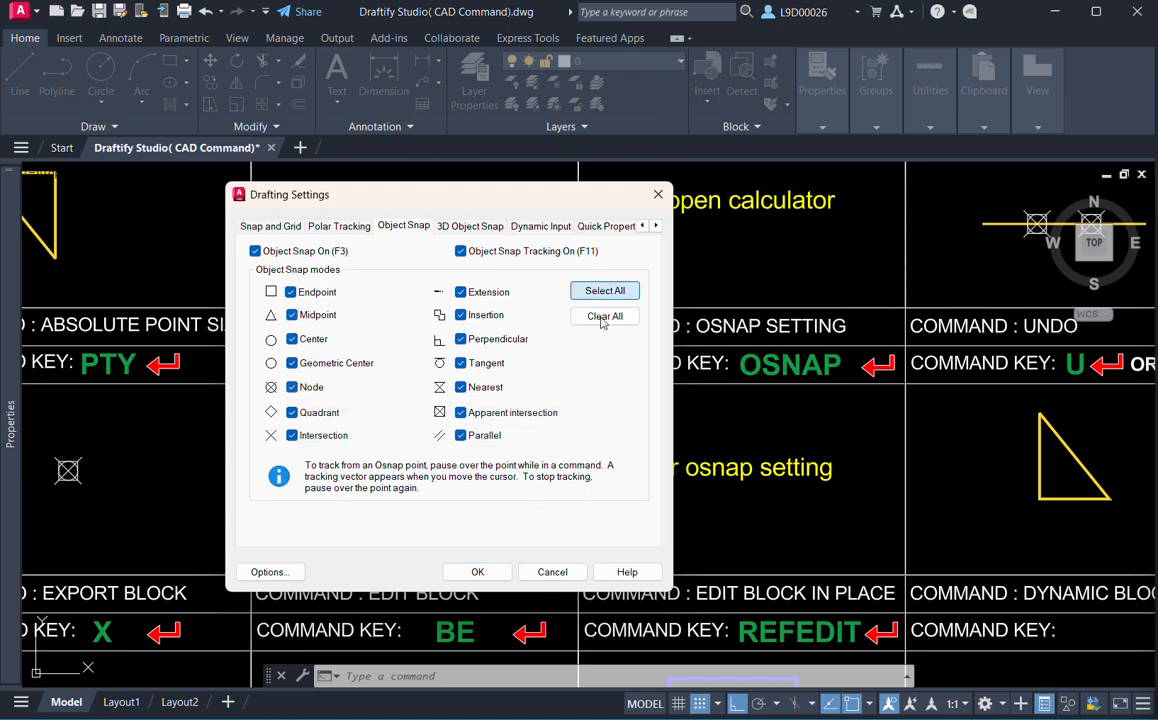
click(480, 568)
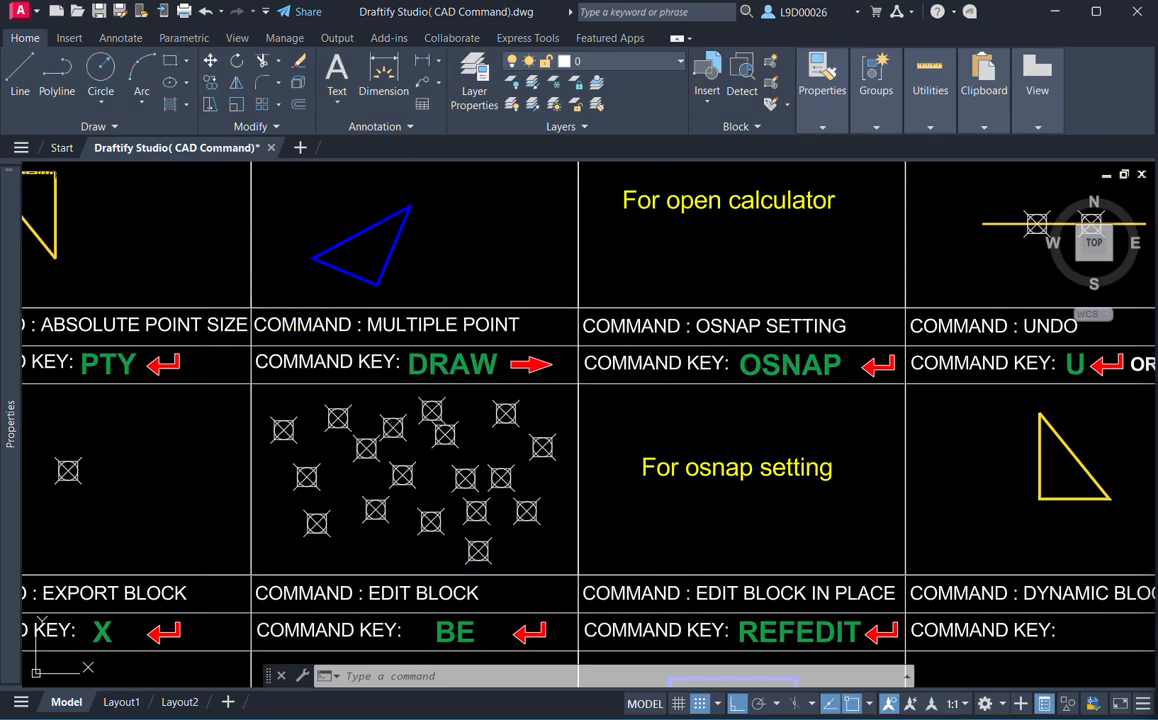
Undo the last view pan, and undo the OSNAP command with the U command.
mouse_move(853, 460)
middle_down()
mouse_move(634, 457)
mouse_move(719, 437)
middle_up()
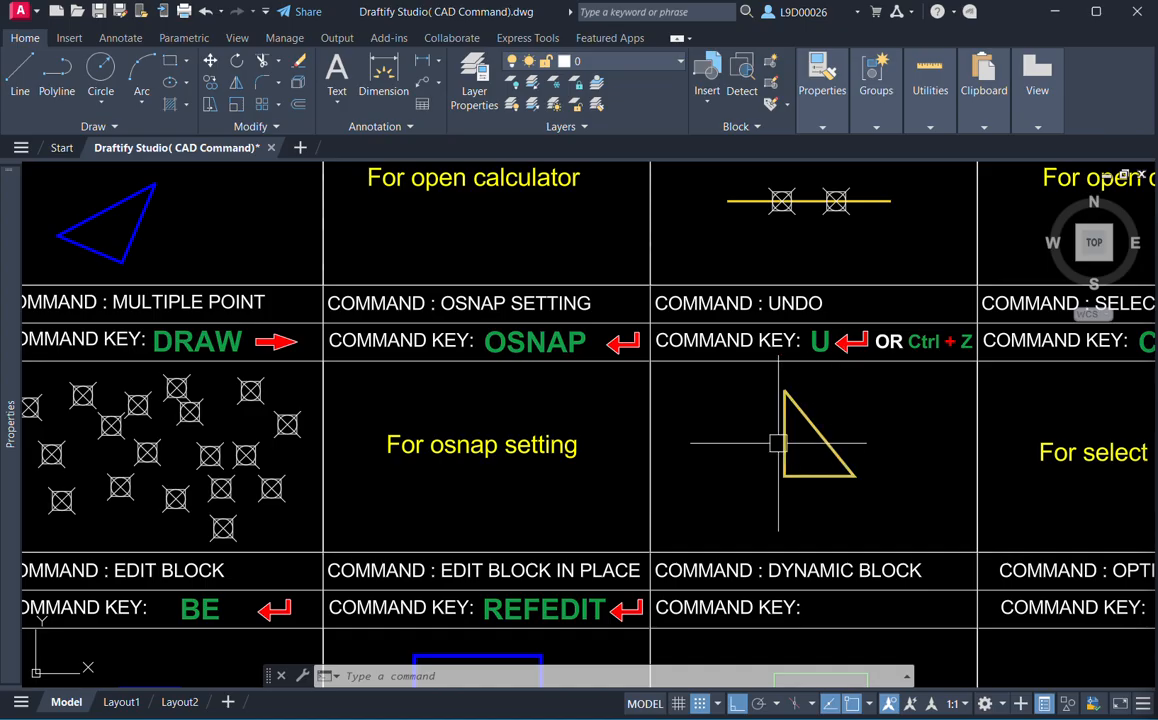
middle_drag(529, 418, 784, 441)
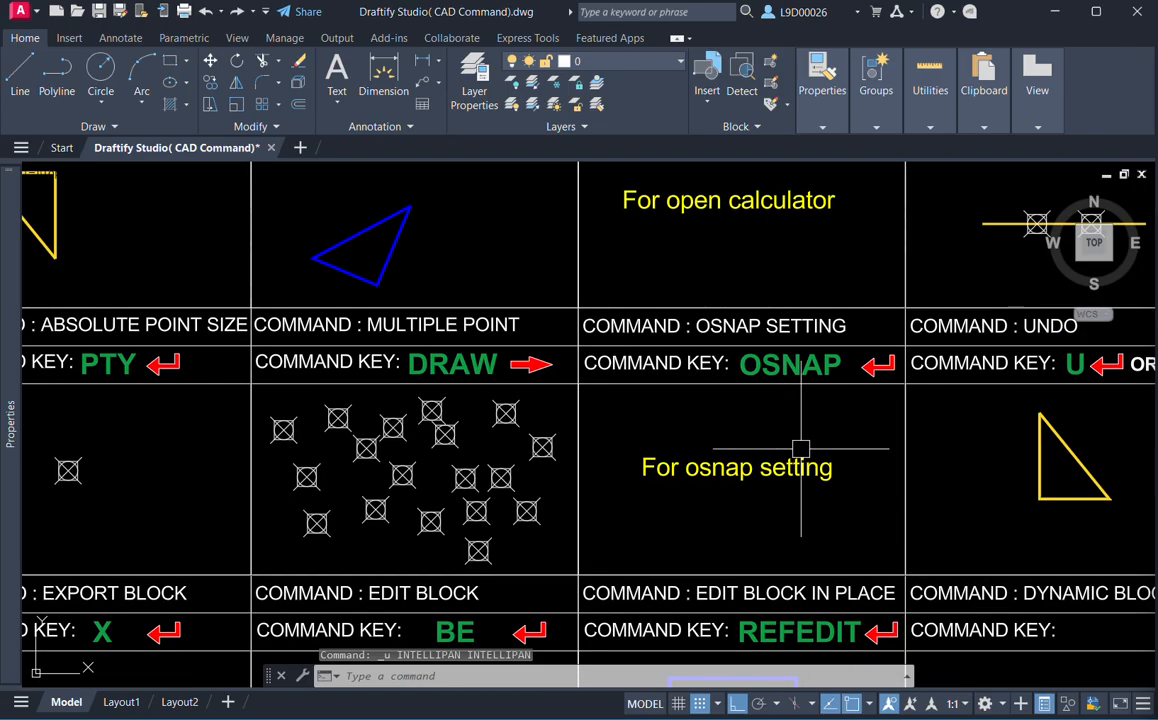
text(OSNAP)
key(Return)
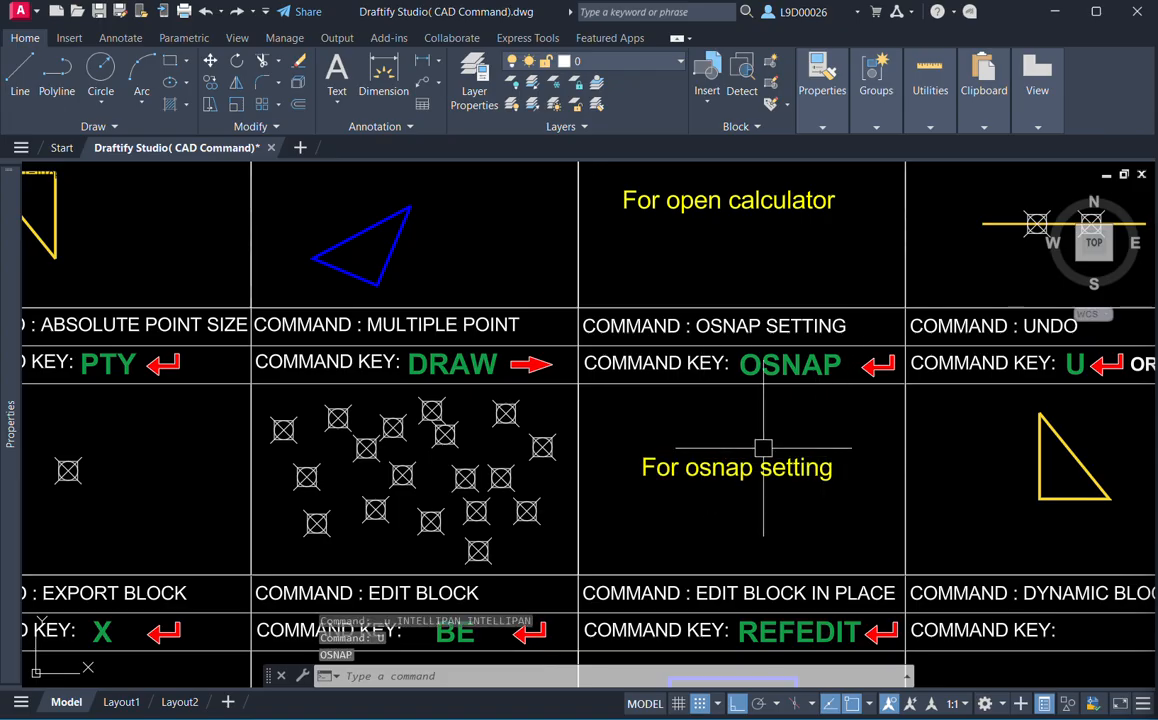
Select the text "For select all object" and the yellow triangle individually, and clear the selection.
mouse_move(818, 458)
middle_down()
mouse_move(796, 434)
mouse_move(616, 411)
mouse_move(778, 448)
mouse_move(620, 450)
middle_up()
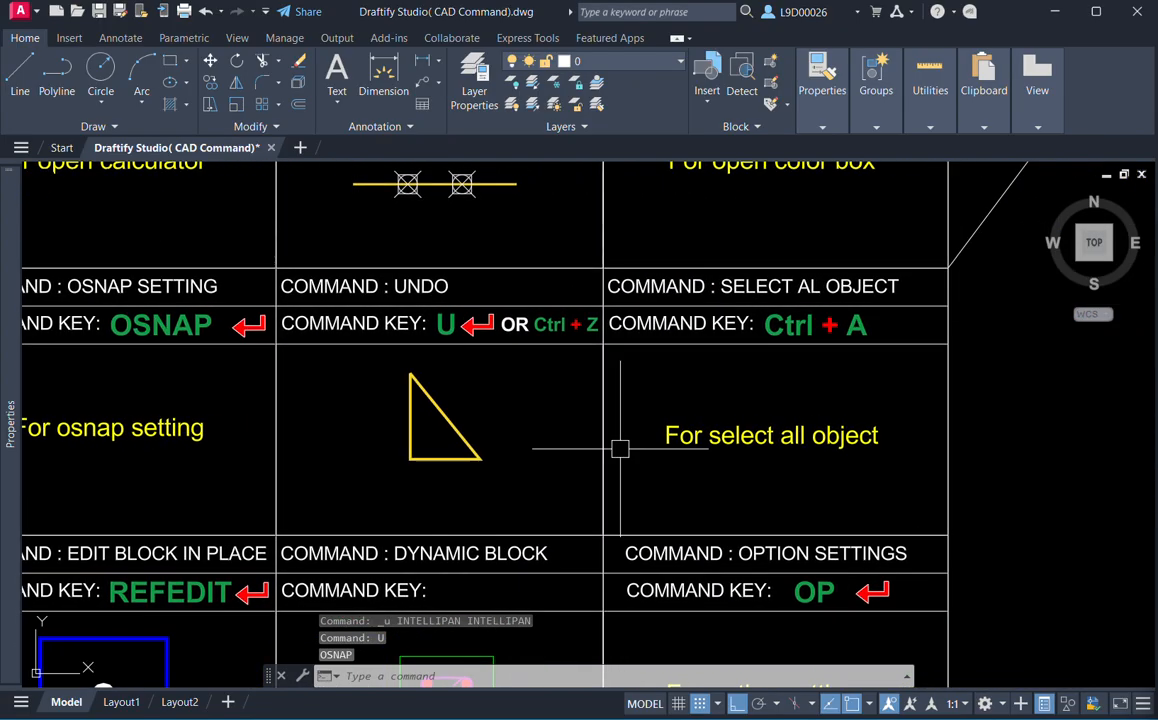
middle_drag(792, 434, 806, 439)
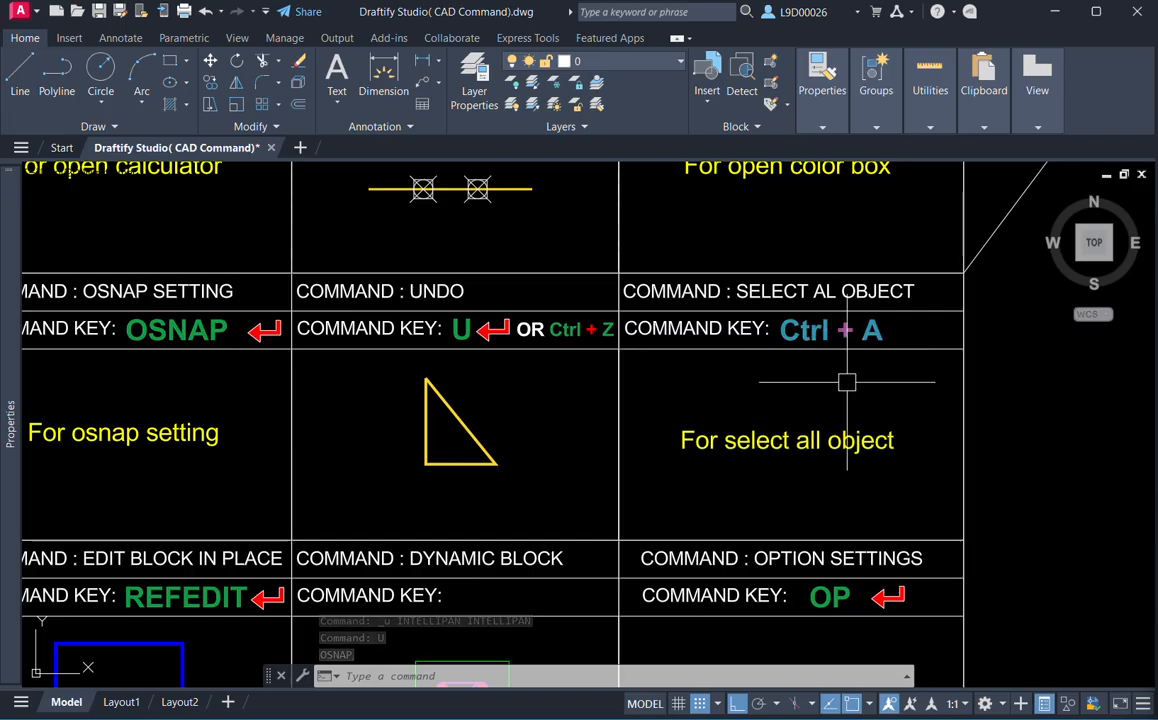
click(804, 437)
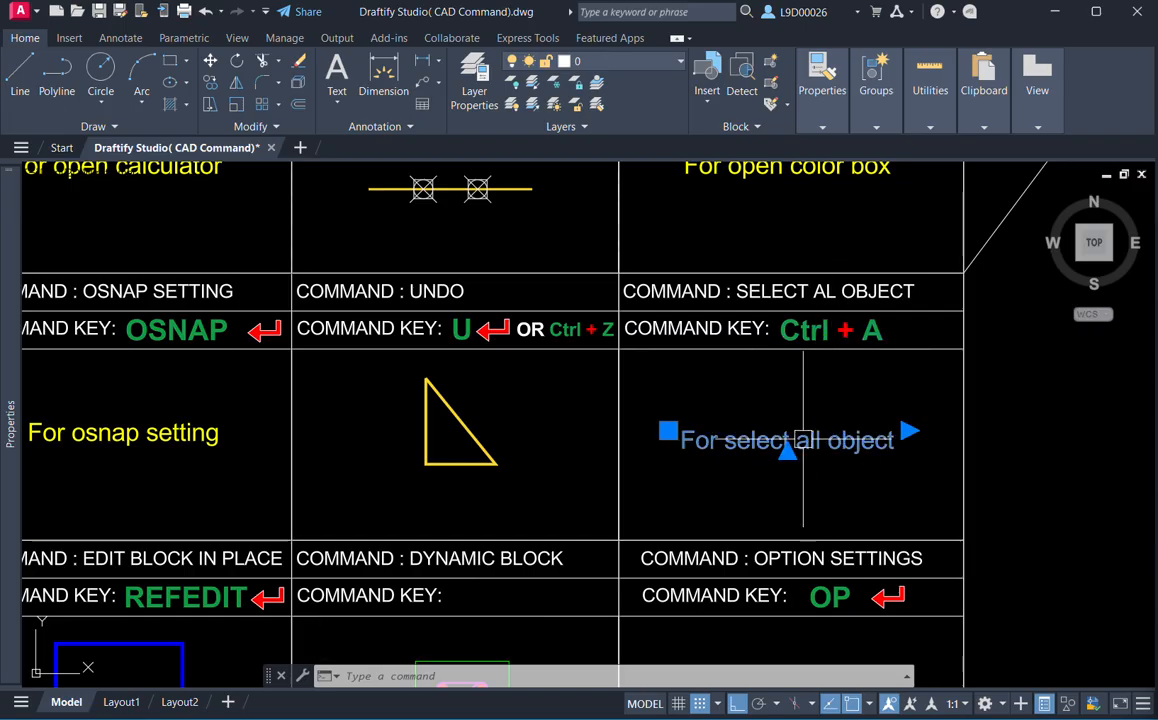
click(497, 434)
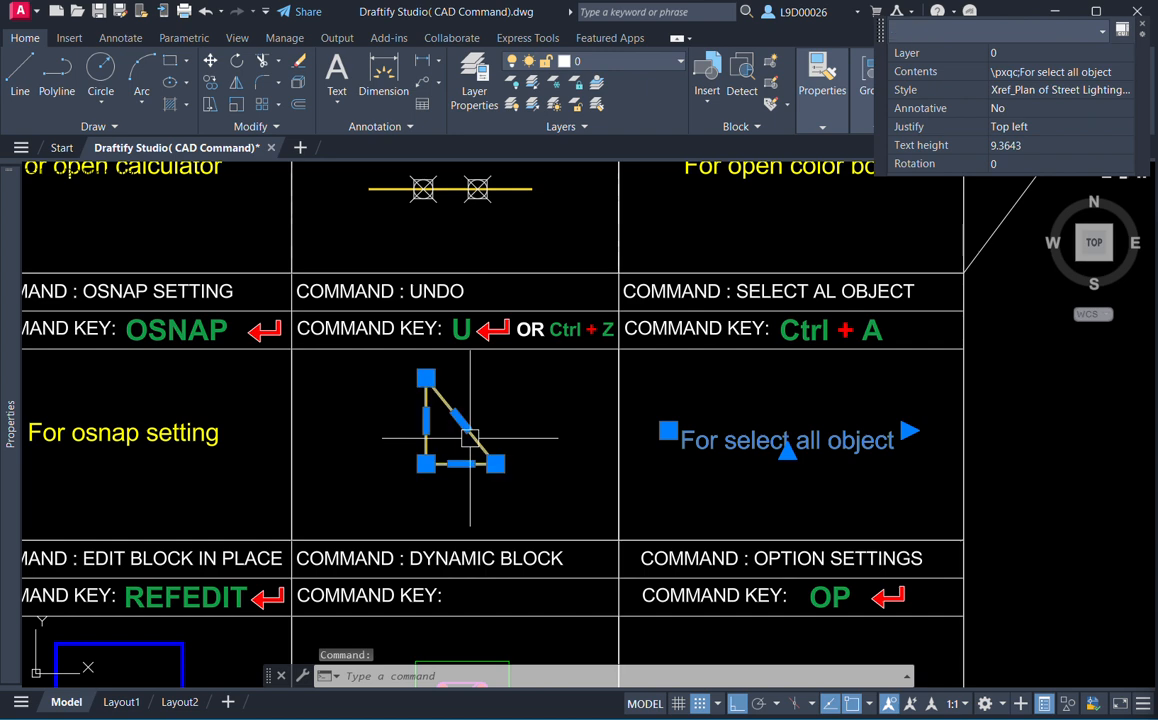
middle_drag(592, 416, 629, 427)
key(Escape)
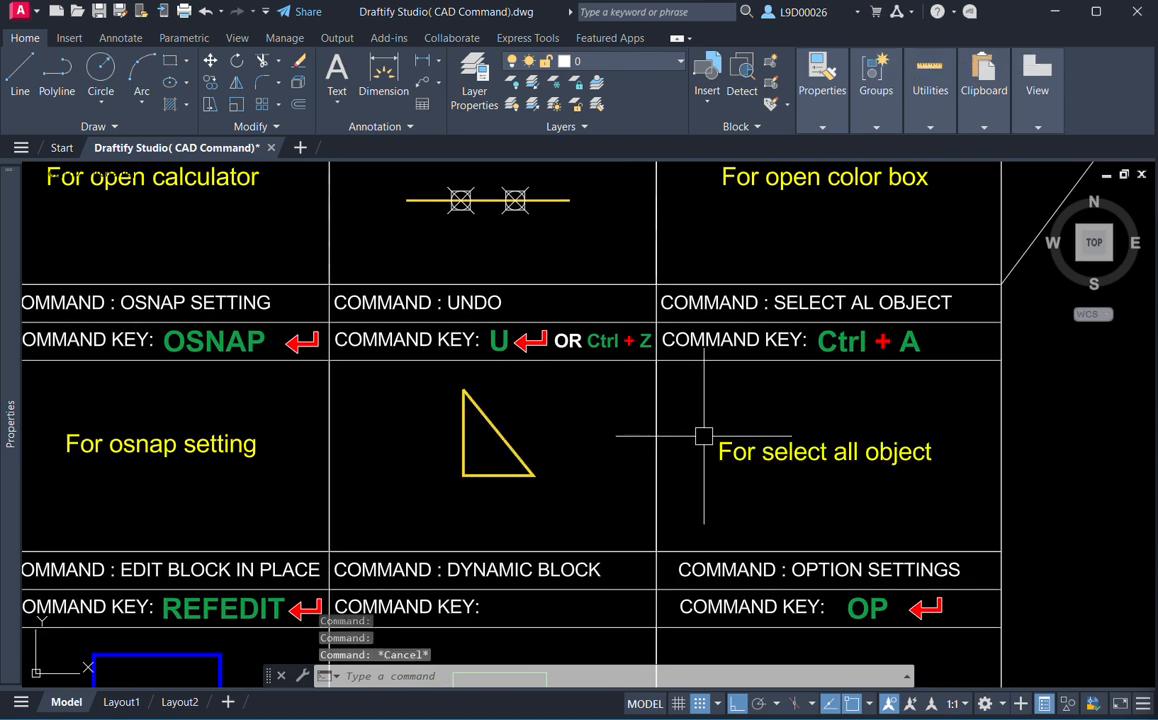
Select every object in the drawing at once and clear the selection, doing this twice.
key(ctrl+a)
key(ctrl+a)
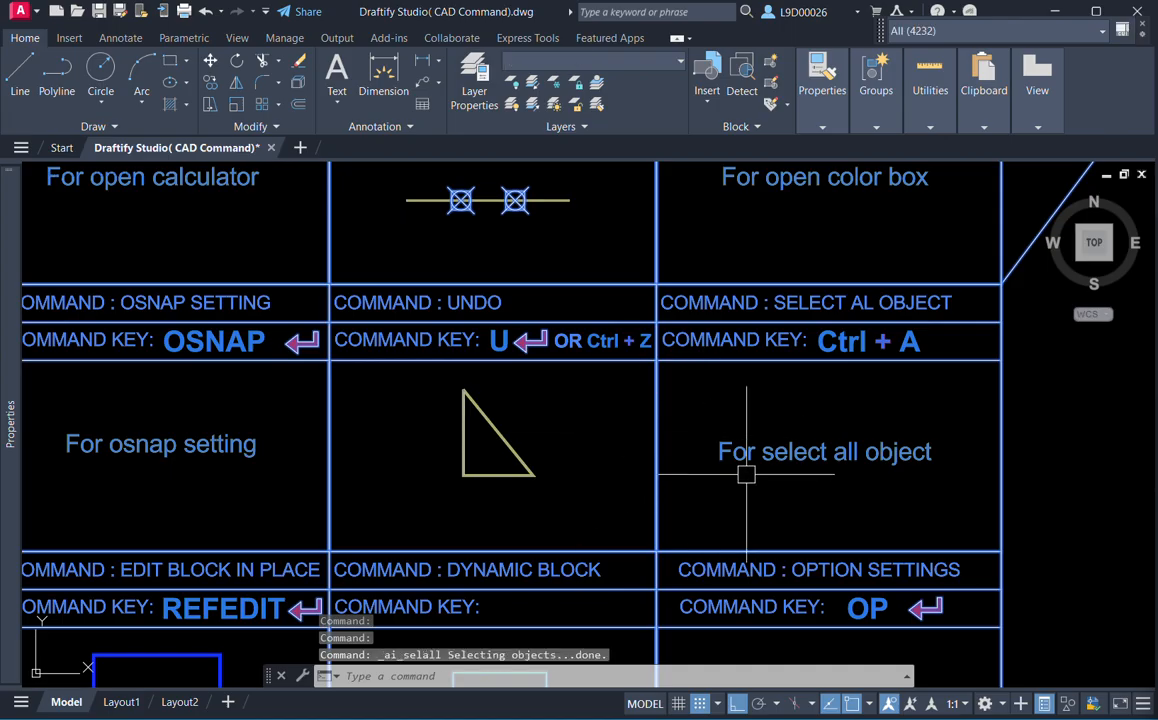
key(Escape)
key(Escape)
key(ctrl+a)
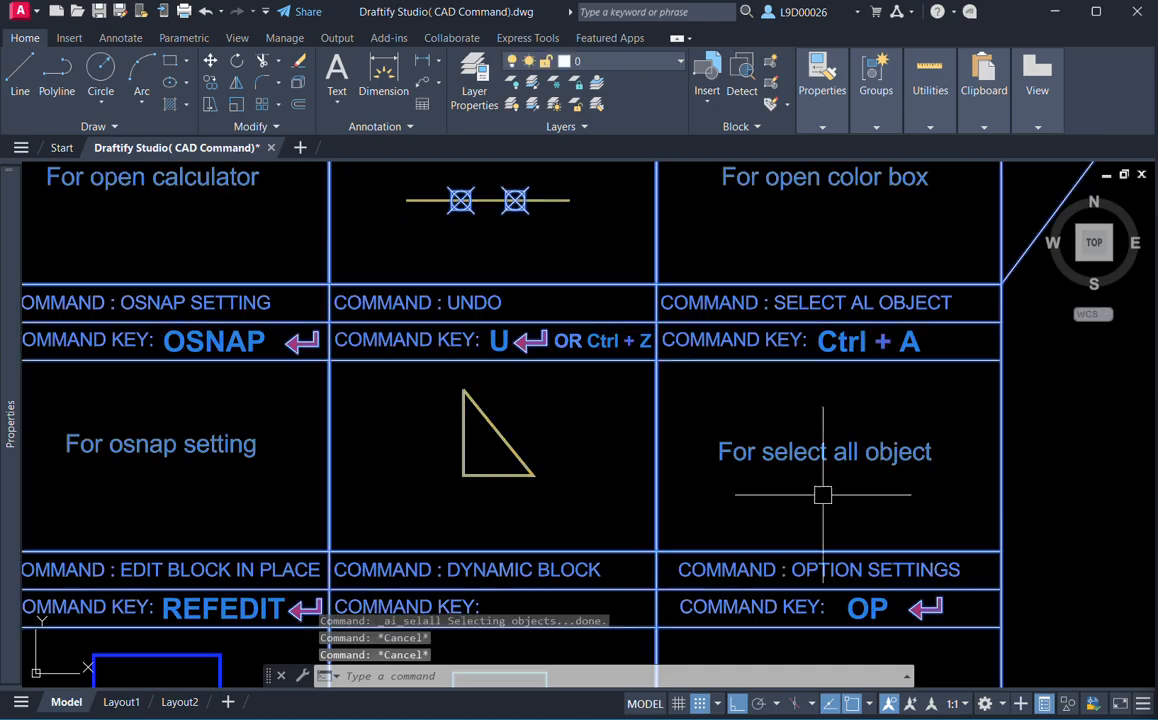
key(Escape)
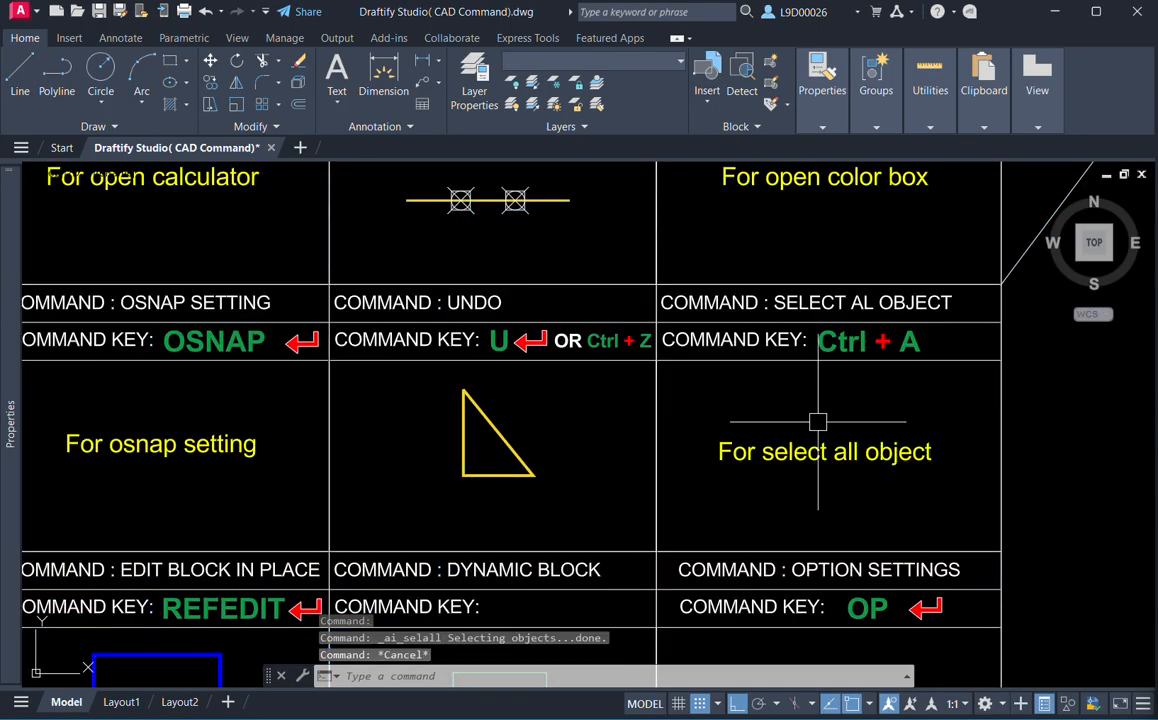
Open the program options with the OP command and look through the Files, Display, Open and Save, and Plot and Publish settings.
scroll(830, 225, down, 2)
scroll(700, 480, up, 4)
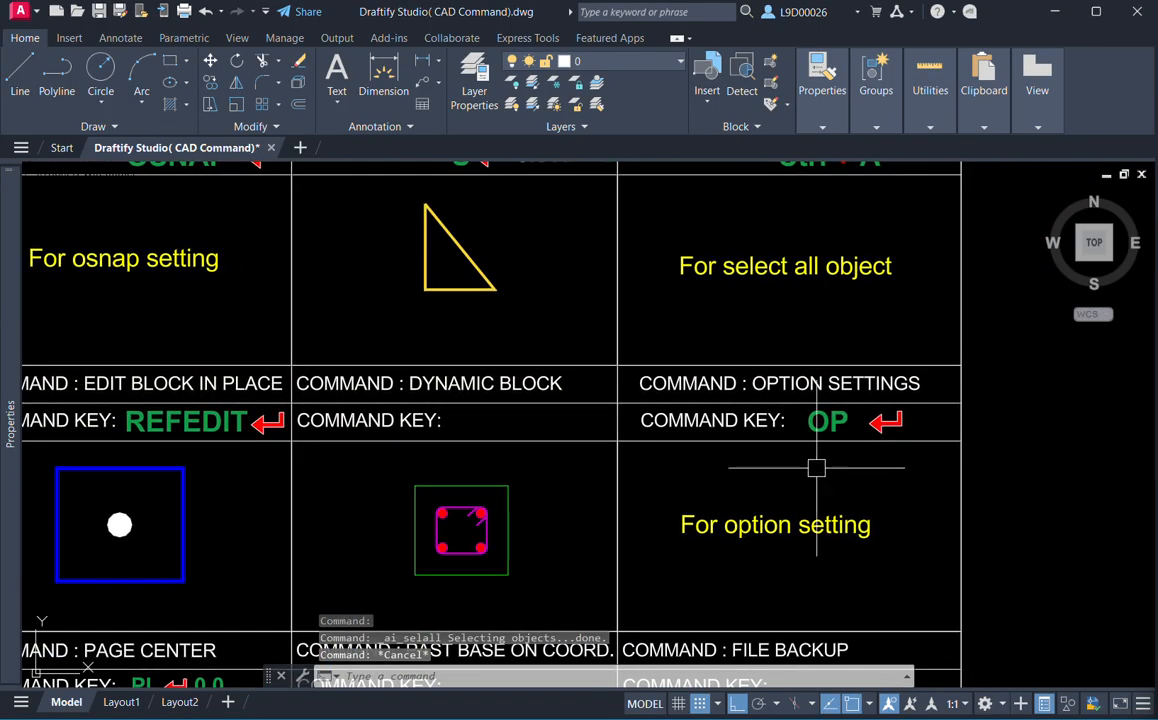
middle_drag(809, 447, 787, 442)
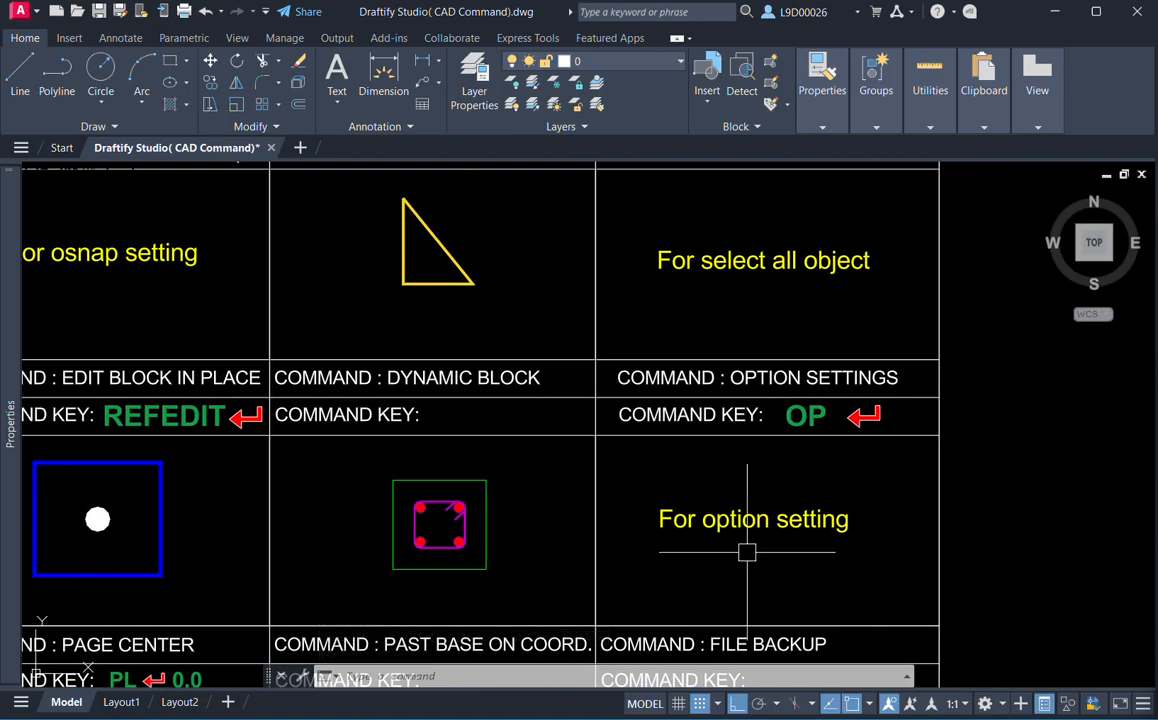
text(op)
key(Return)
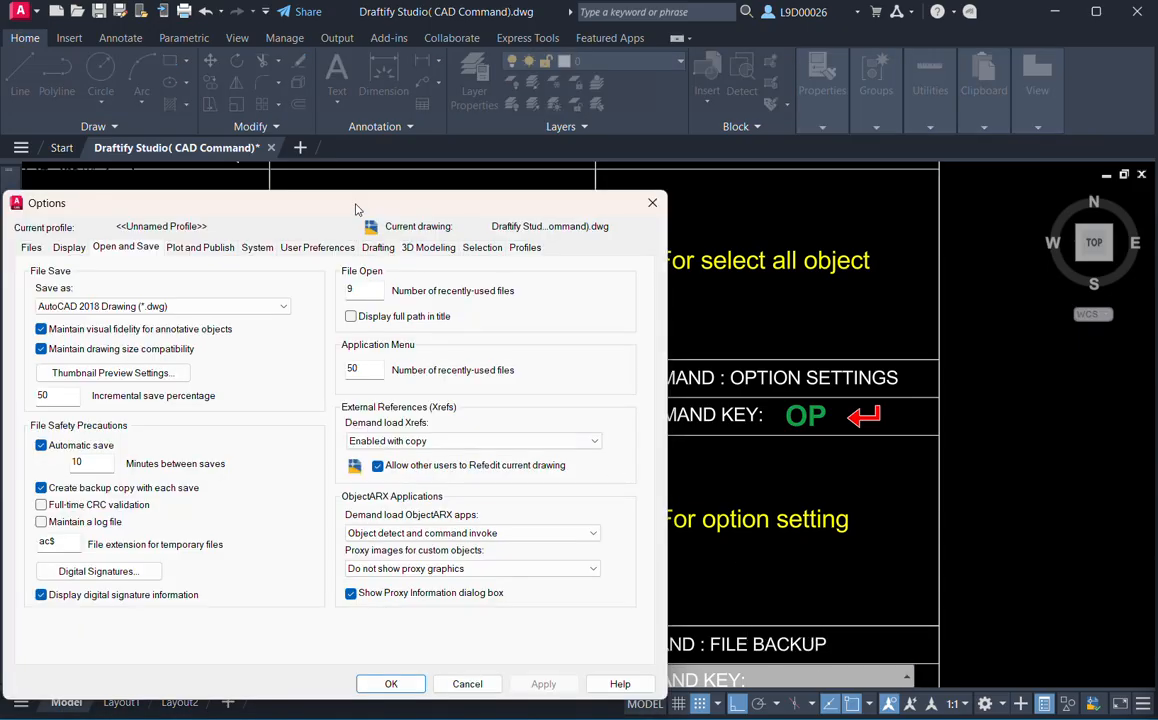
drag(356, 209, 490, 172)
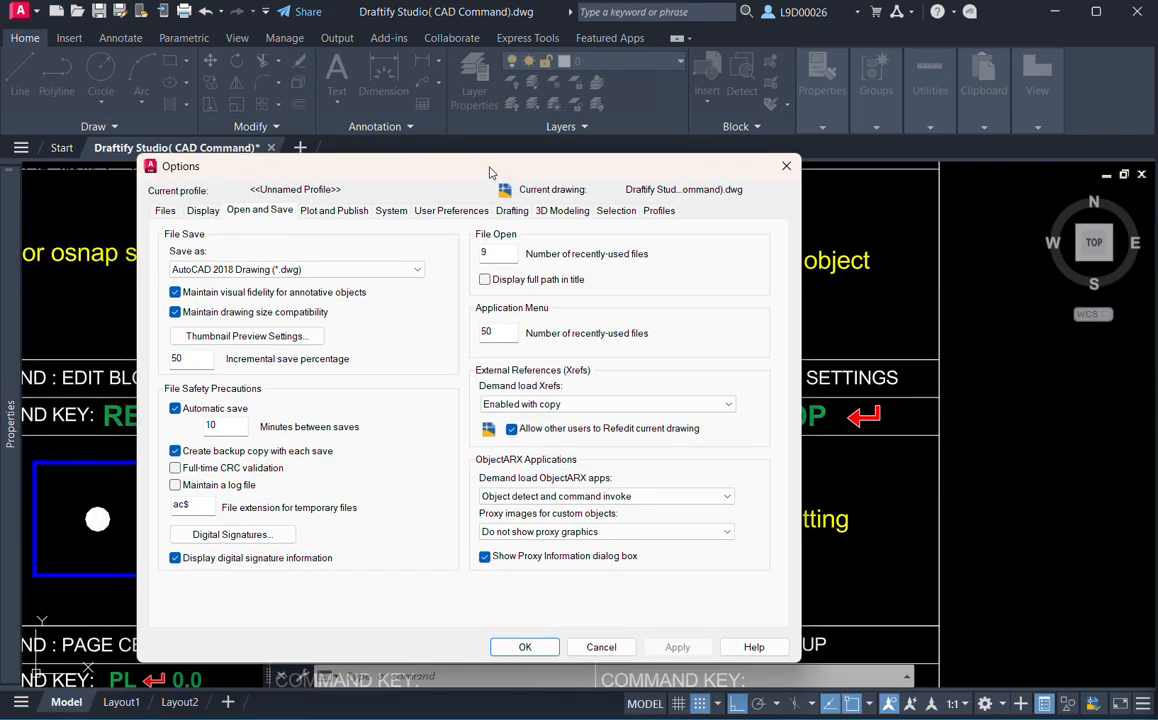
click(165, 210)
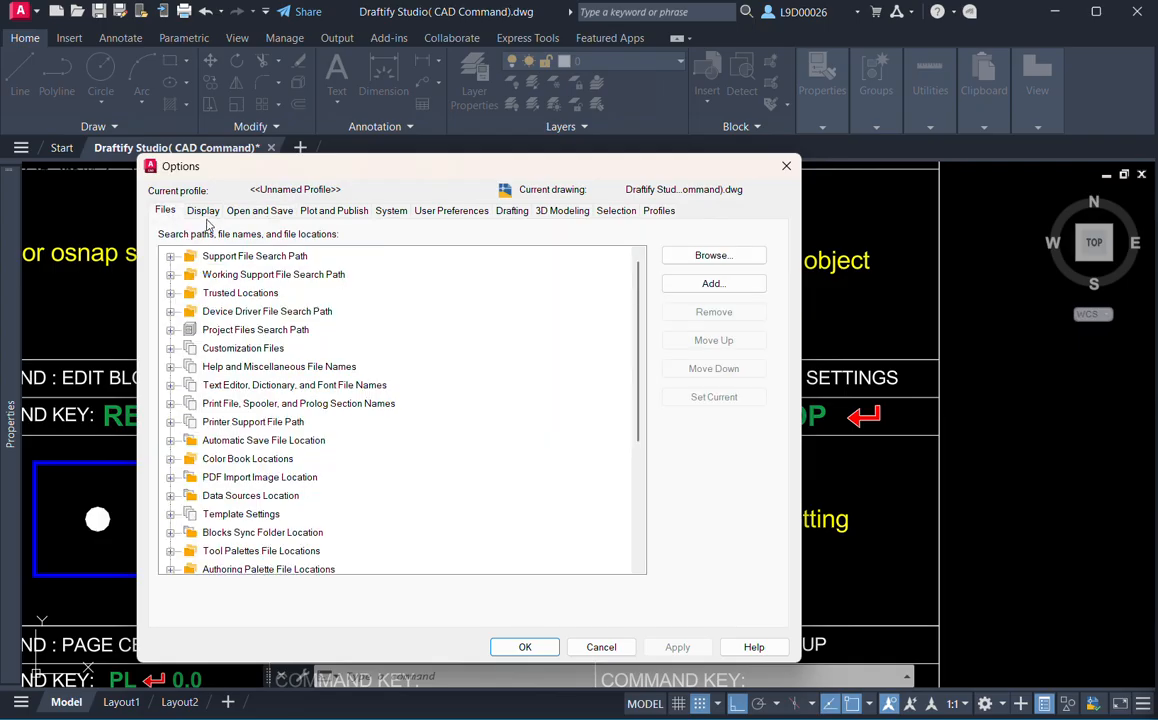
click(204, 211)
click(259, 211)
click(330, 212)
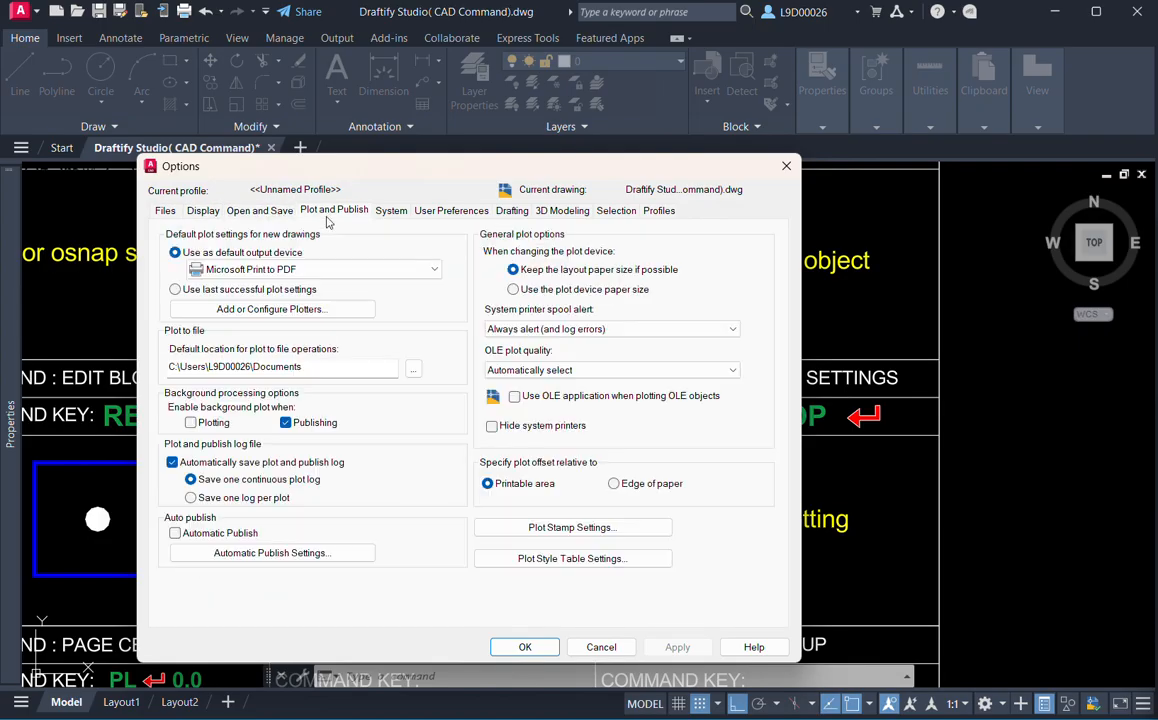
Set the 2D model space uniform background color to White in the display options and accept the options.
click(204, 212)
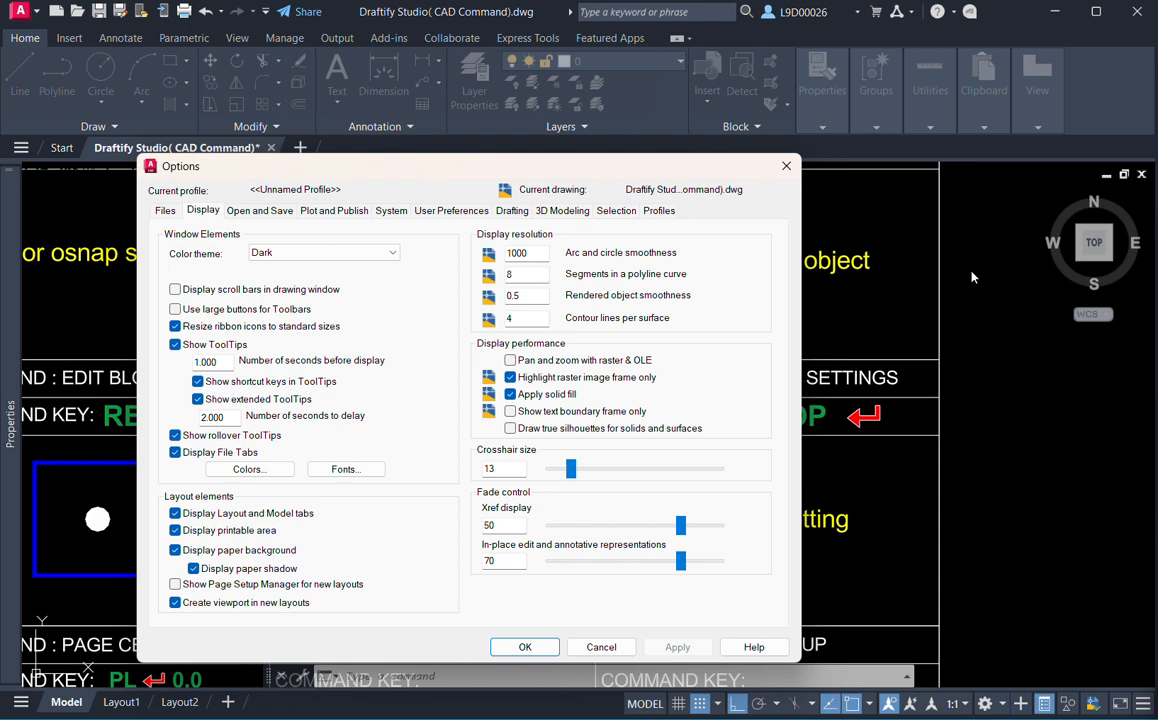
click(250, 470)
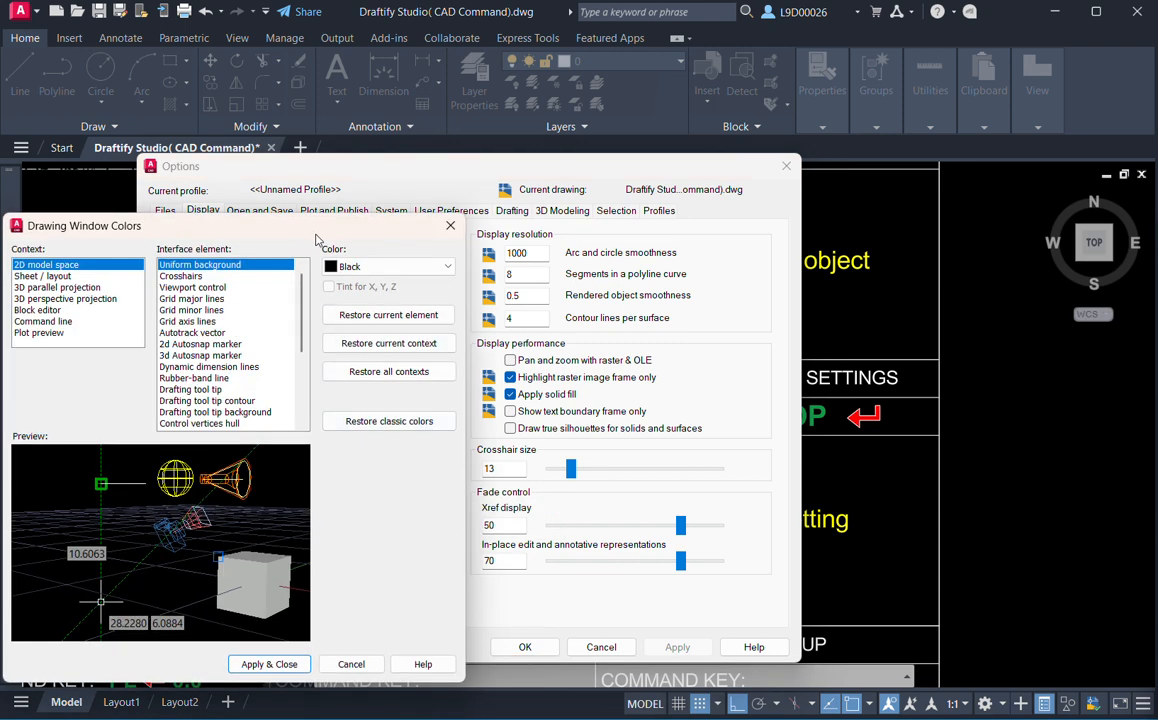
drag(316, 240, 613, 178)
click(650, 207)
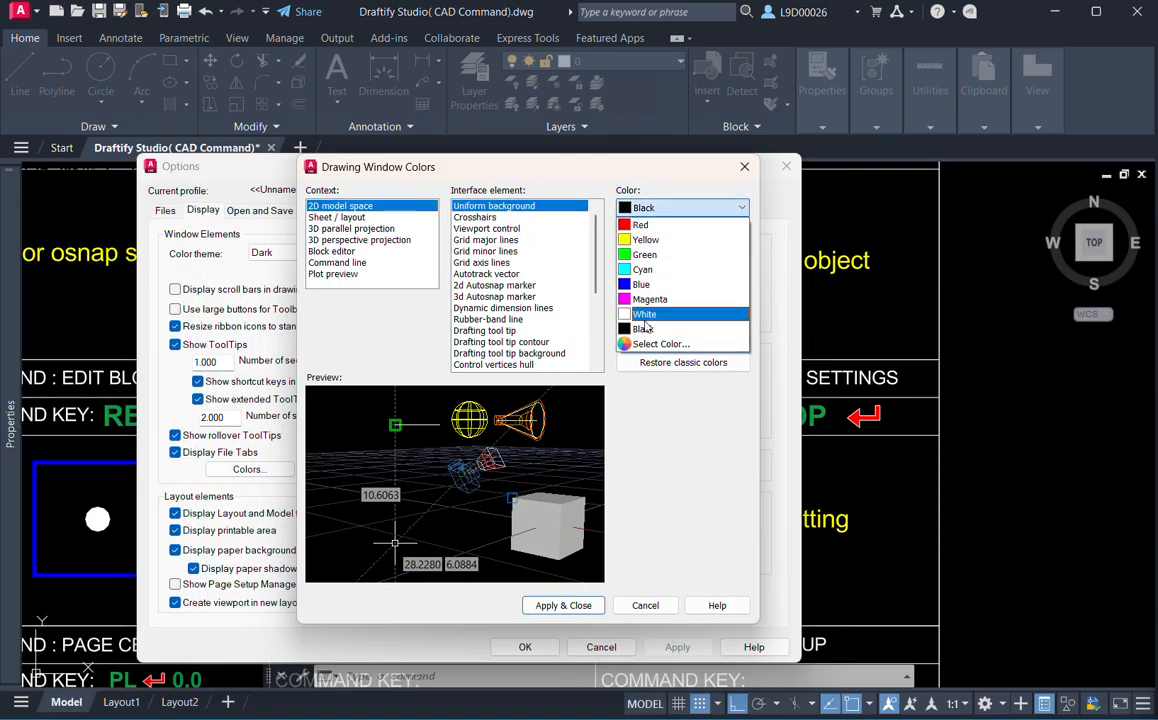
click(585, 297)
click(565, 606)
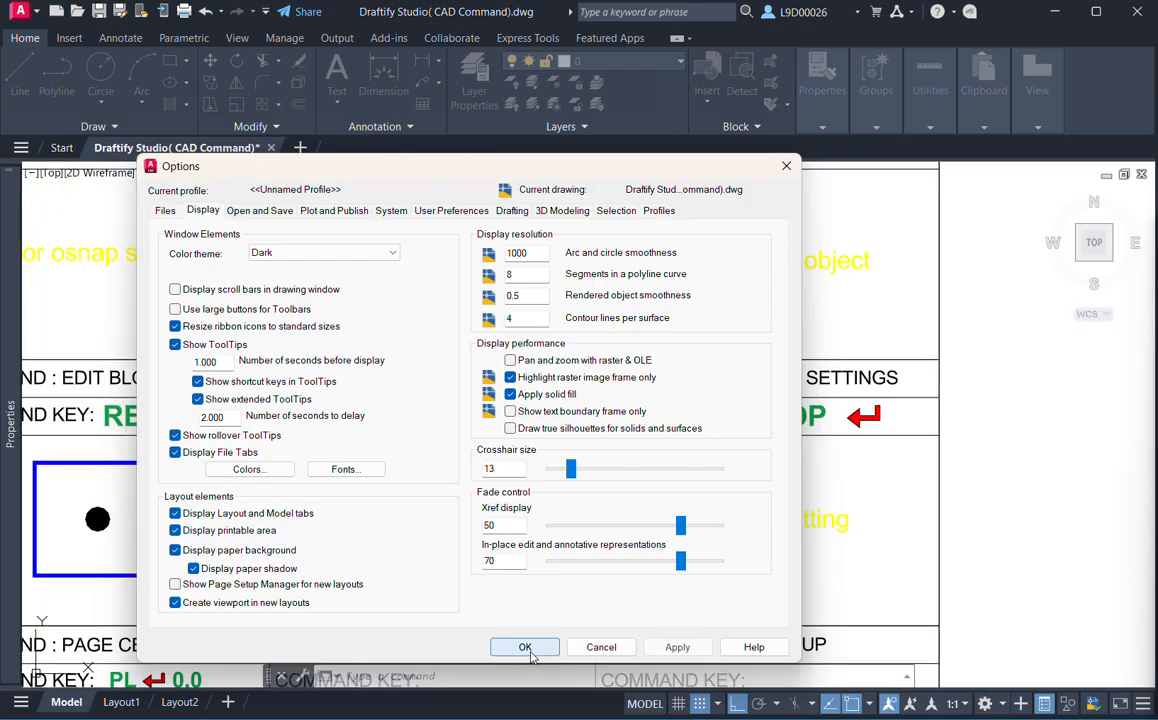
click(525, 647)
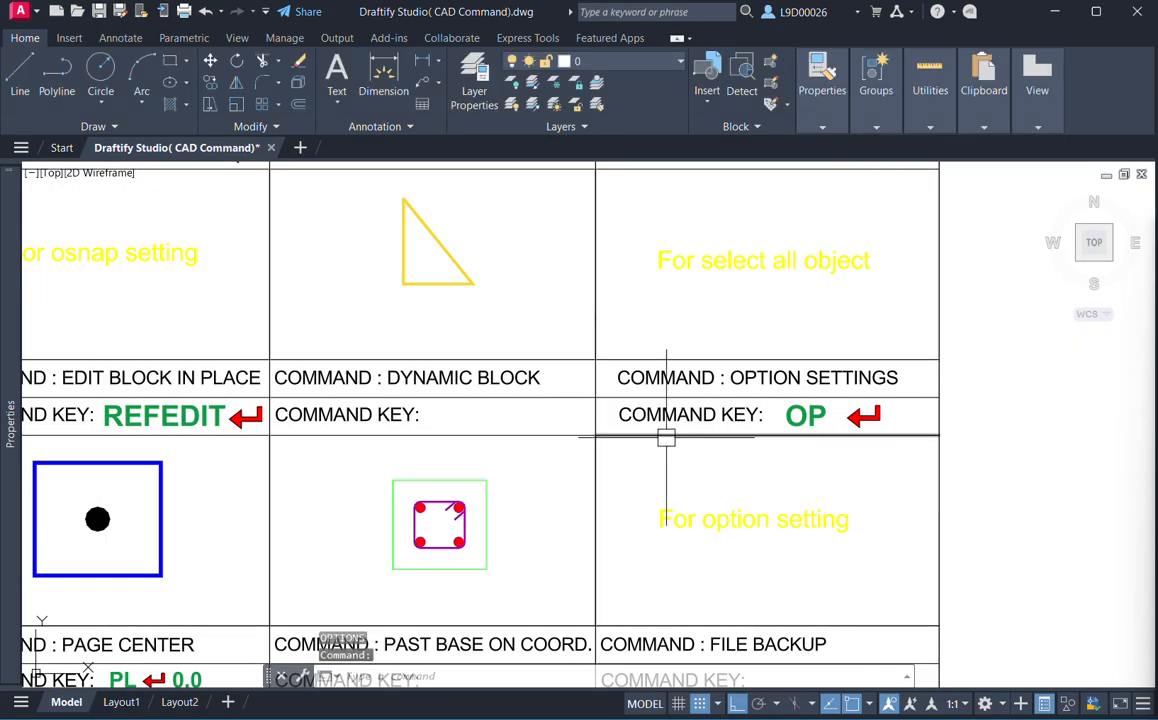
Inspect the chart on its white background, and set the 2D model space uniform background back to Black in the display options.
scroll(650, 458, down, 7)
scroll(733, 461, up, 4)
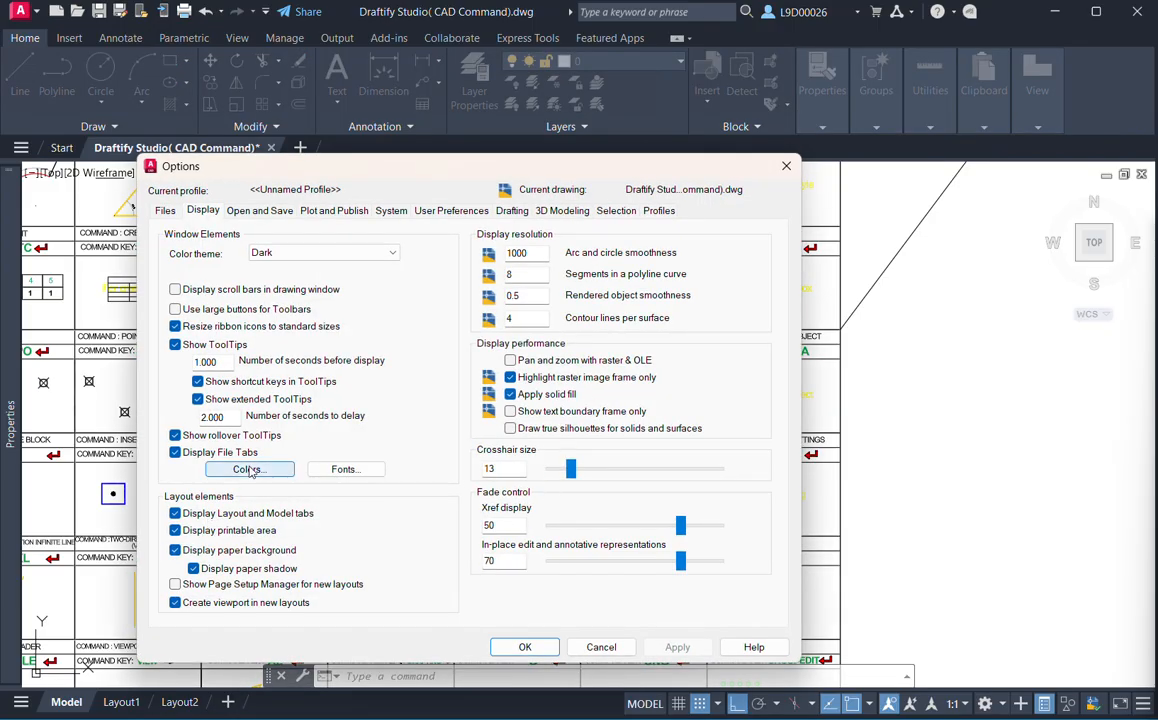
click(246, 469)
click(662, 209)
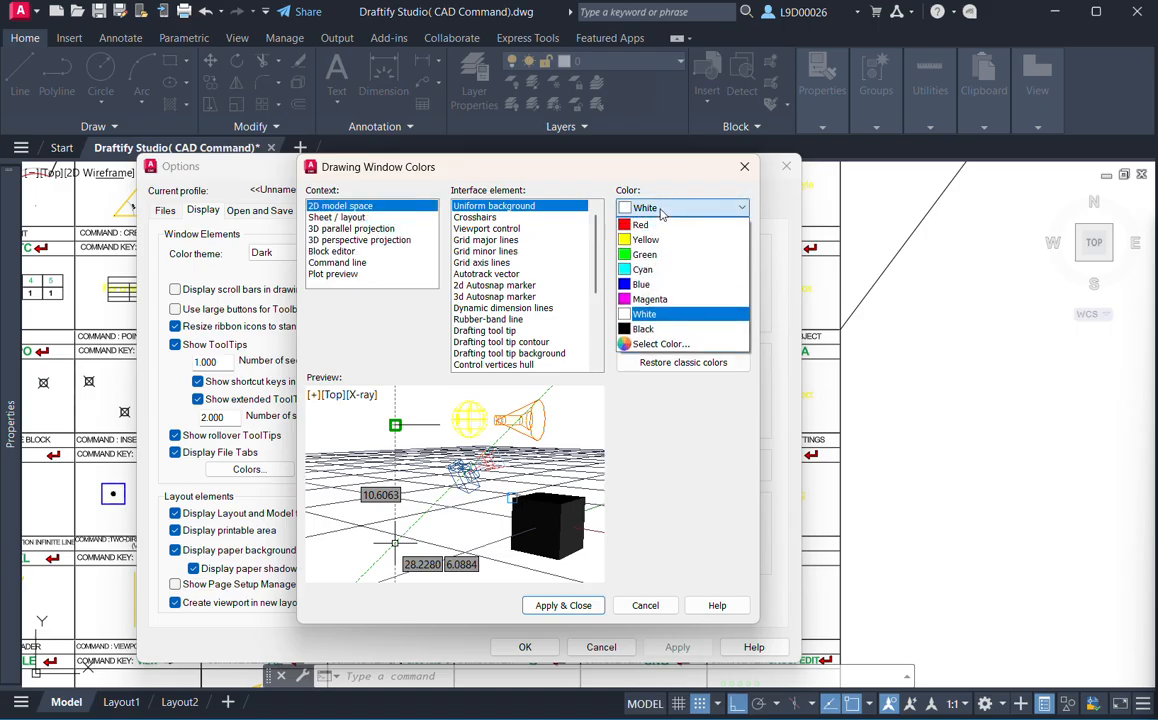
click(578, 302)
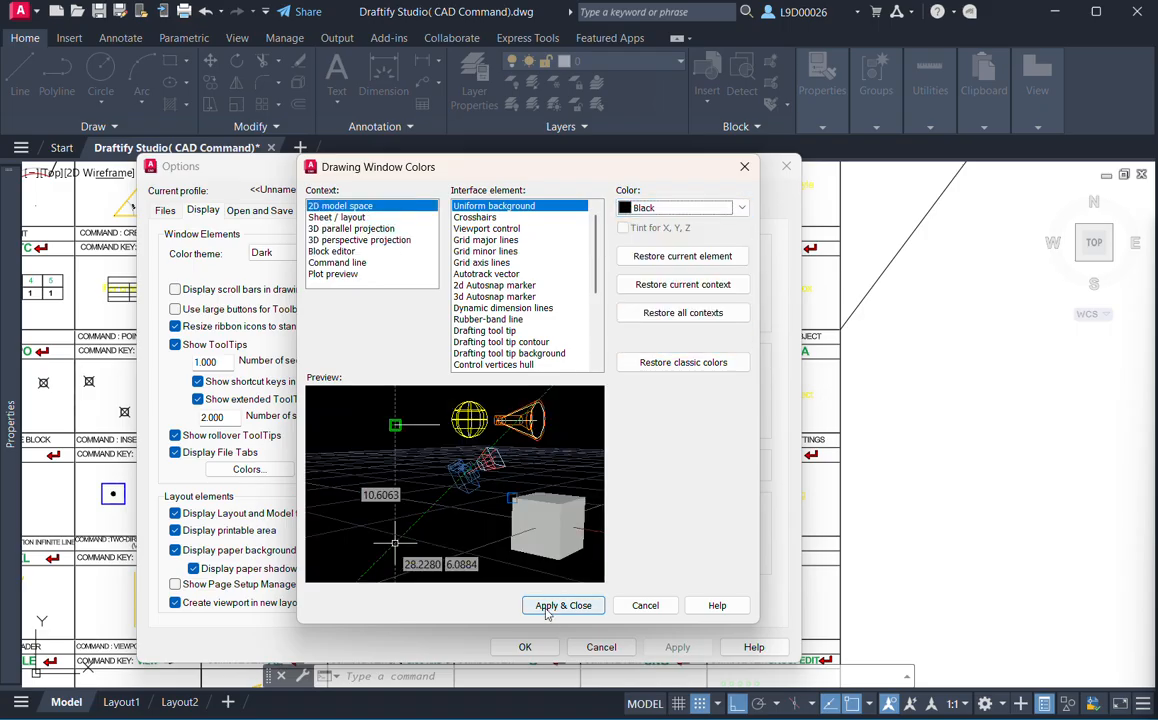
click(563, 605)
click(545, 650)
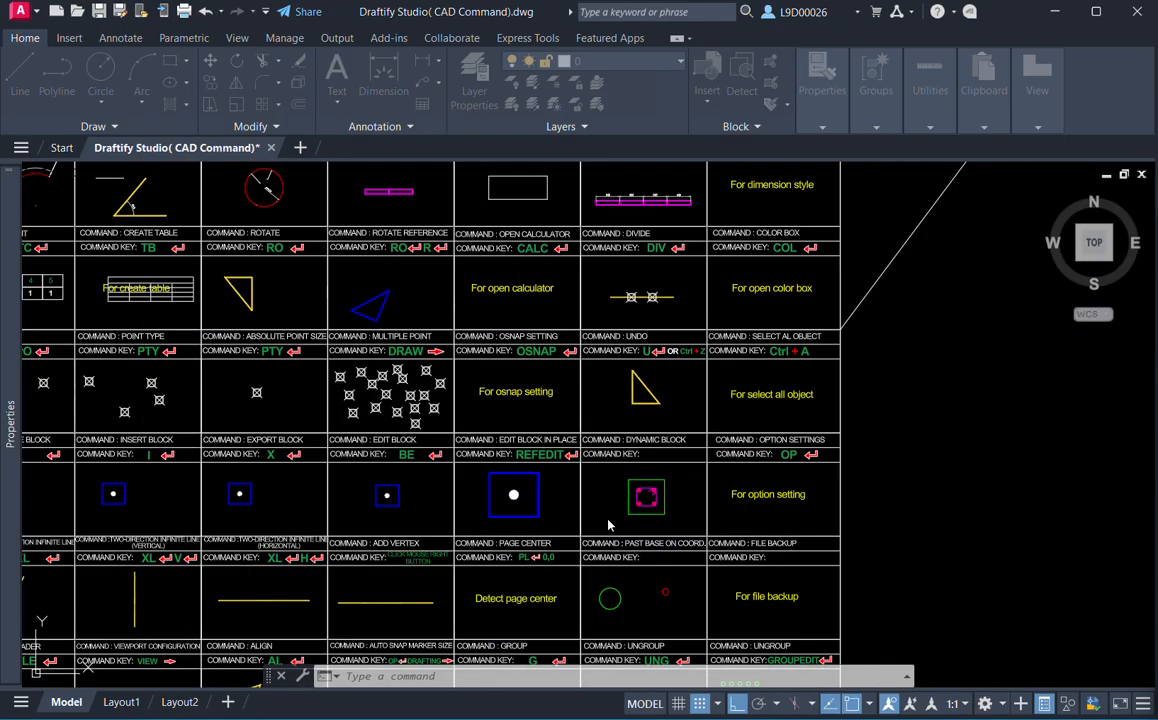
Select the column block in the cell below the DYNAMIC BLOCK heading and stretch its length to about 84 with its length grip.
scroll(777, 463, up, 2)
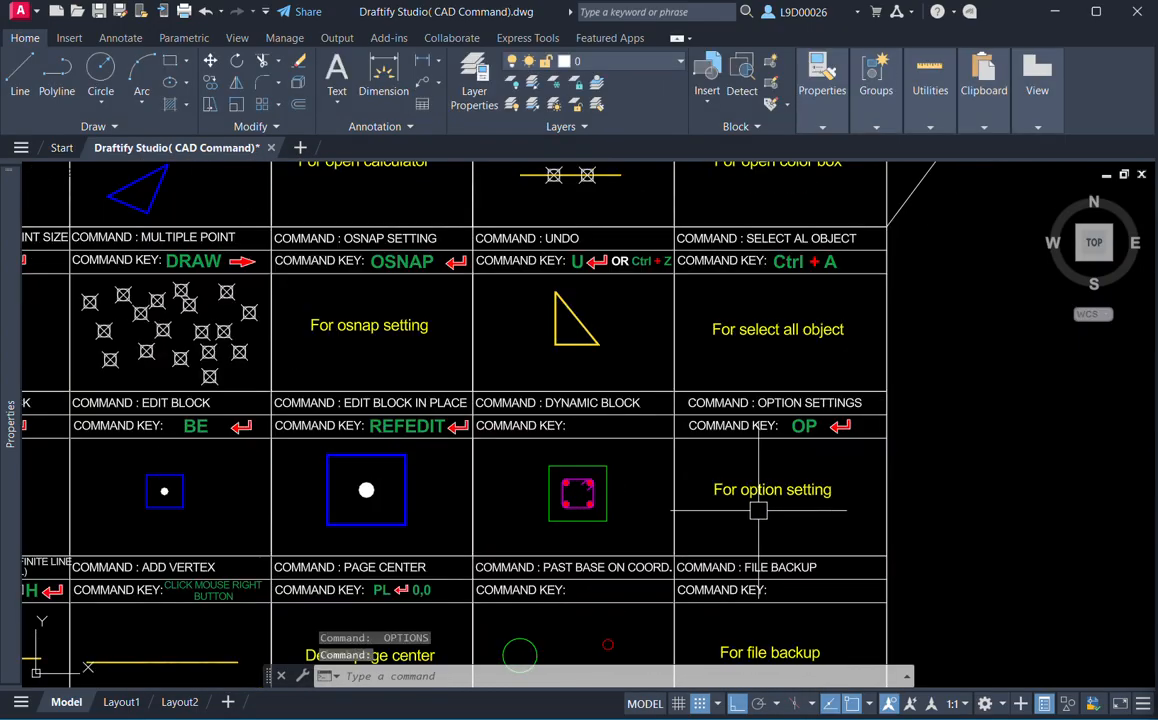
middle_drag(620, 491, 715, 476)
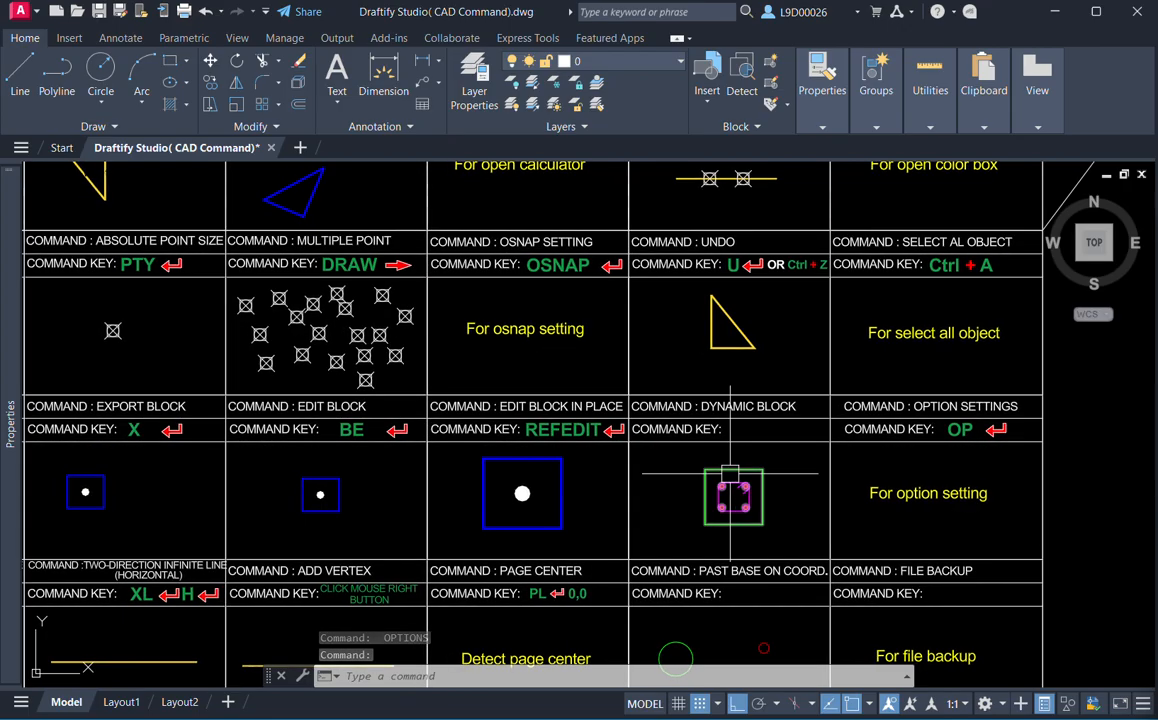
click(760, 488)
middle_drag(782, 490, 751, 478)
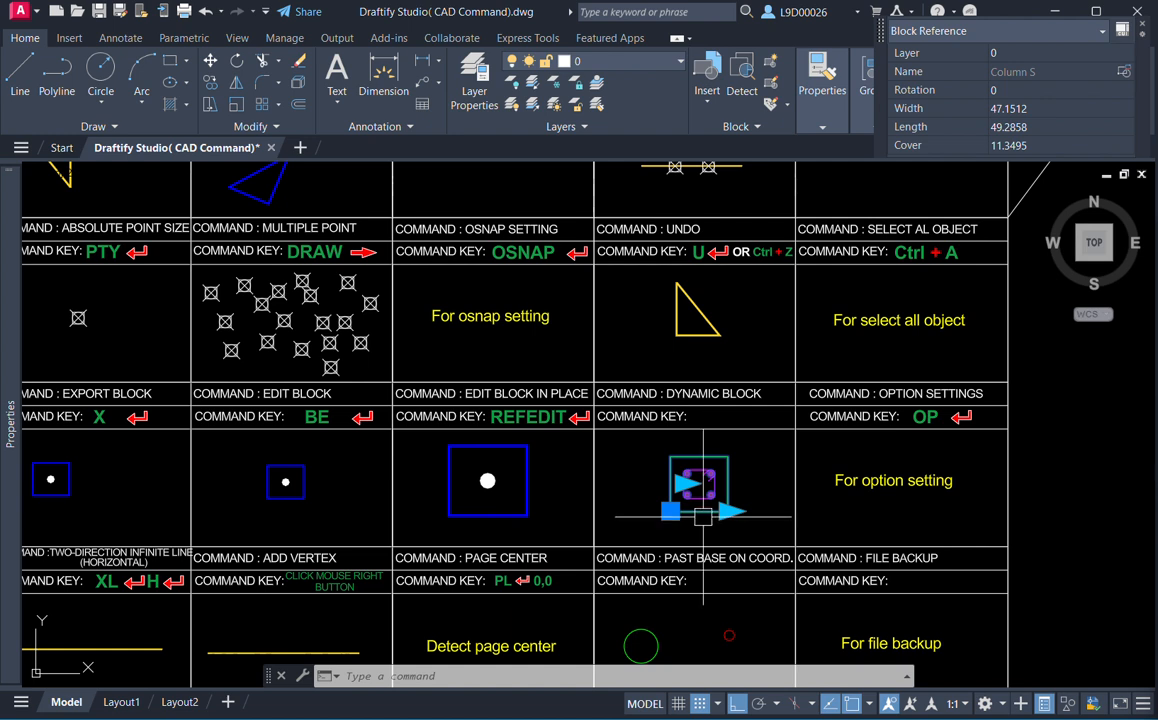
scroll(740, 513, up, 4)
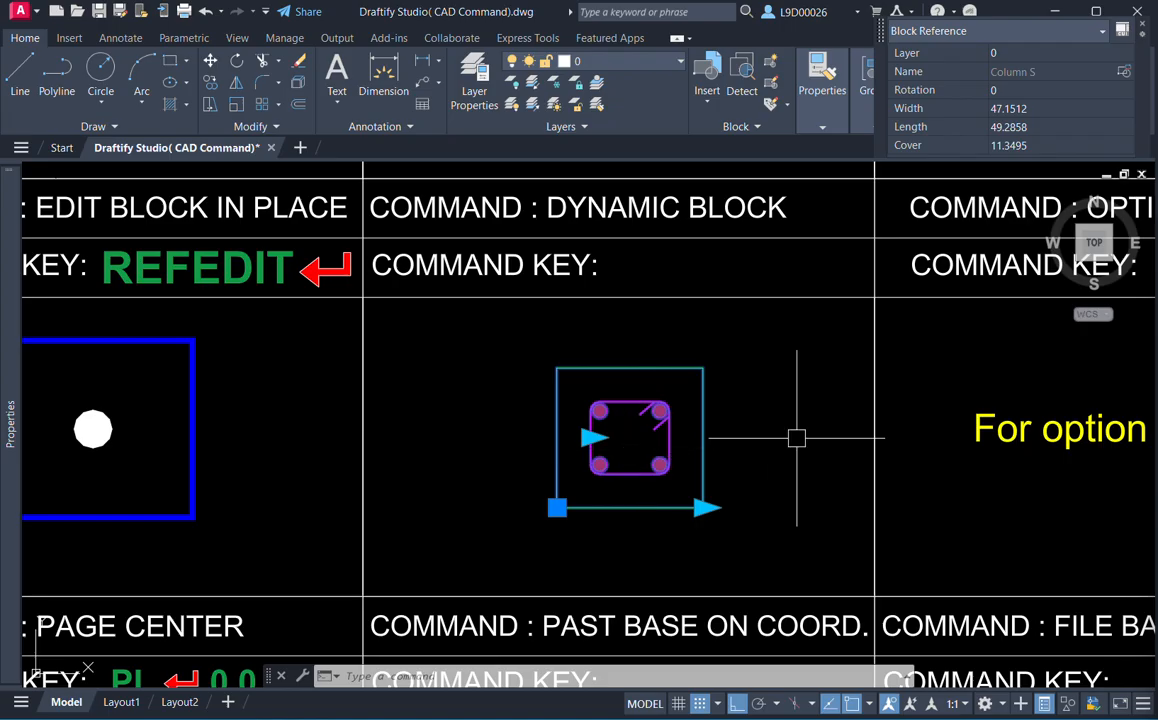
click(704, 507)
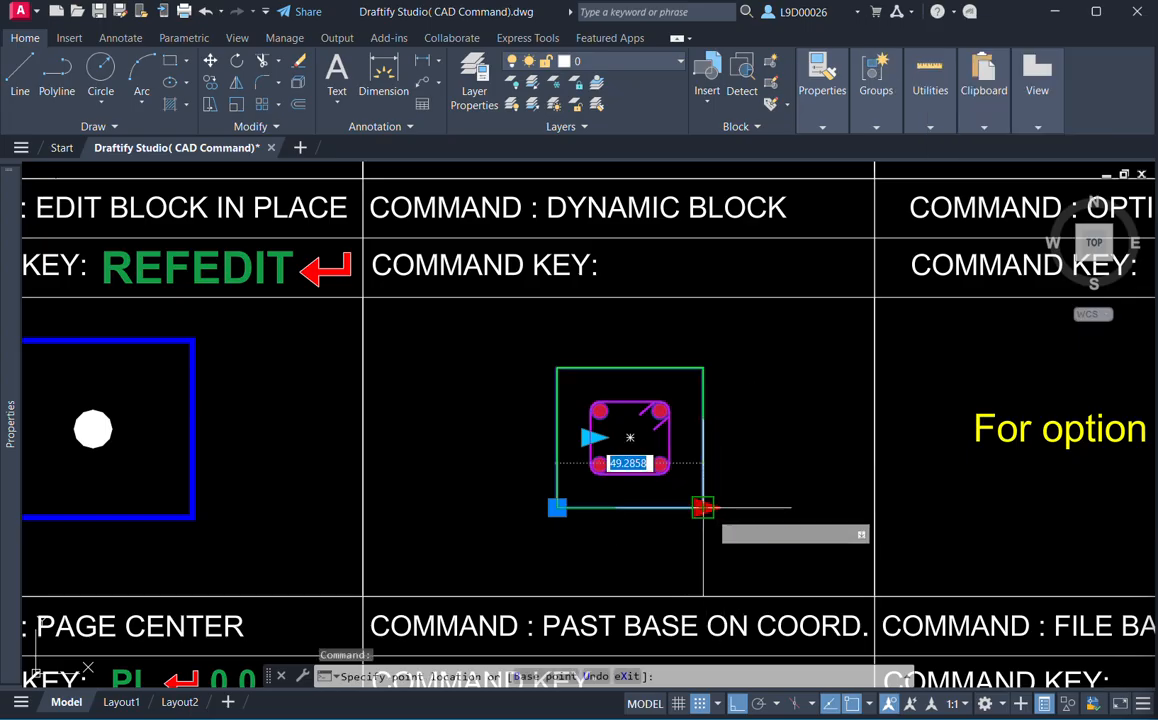
click(806, 508)
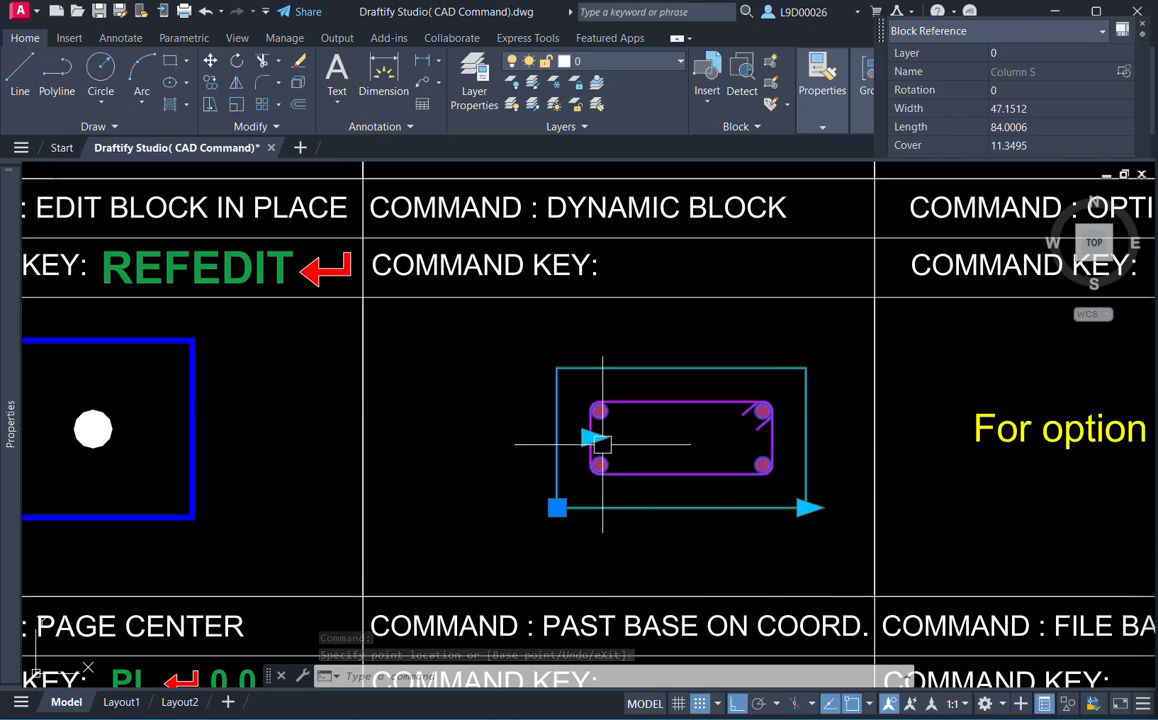
Increase the column block's cover to about 16.5 with the grip on its inner reinforcement outline.
scroll(690, 447, up, 2)
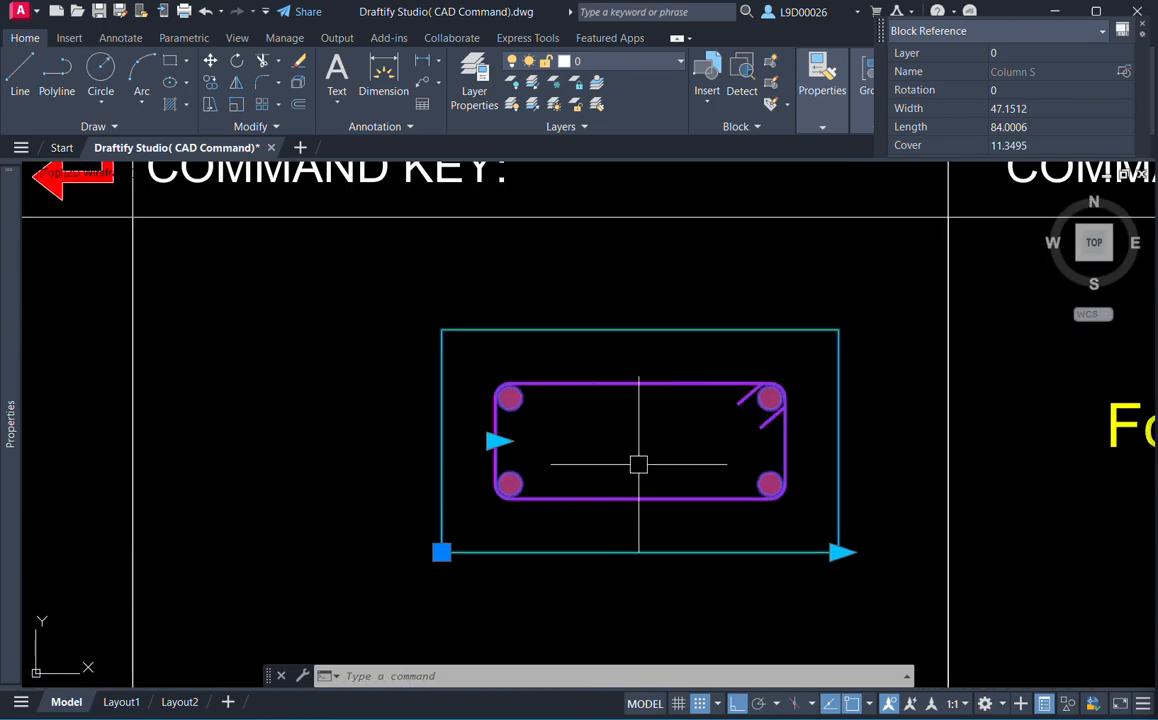
click(495, 440)
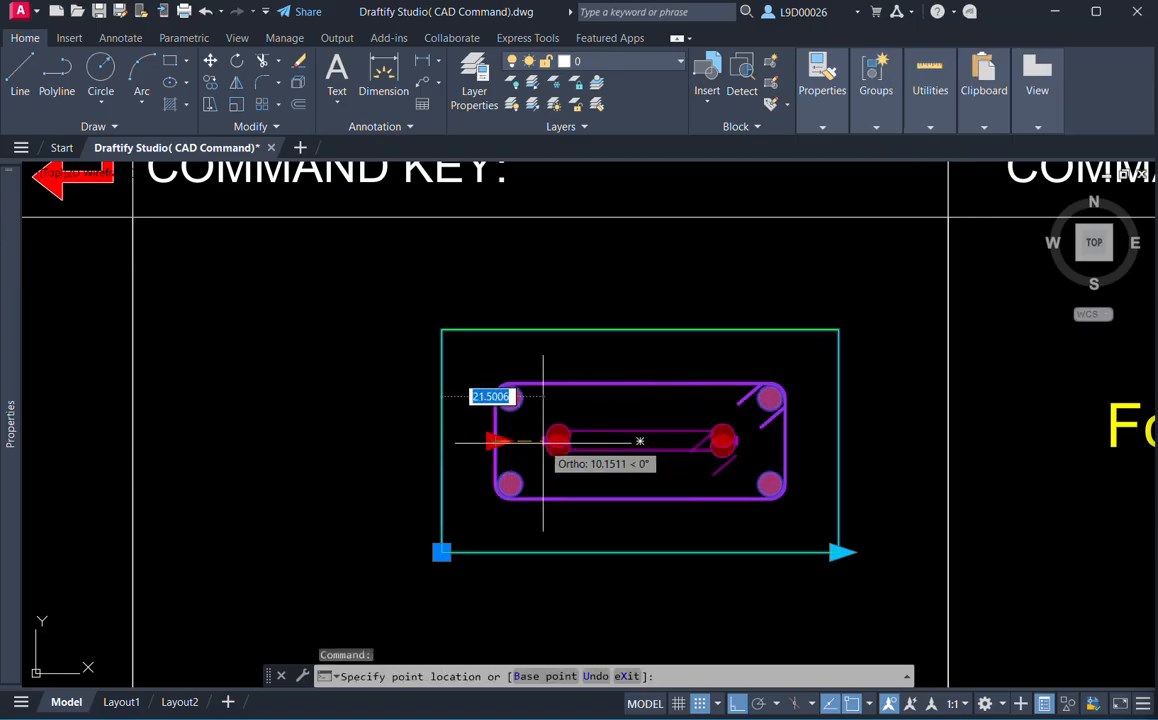
scroll(478, 440, up, 4)
click(502, 436)
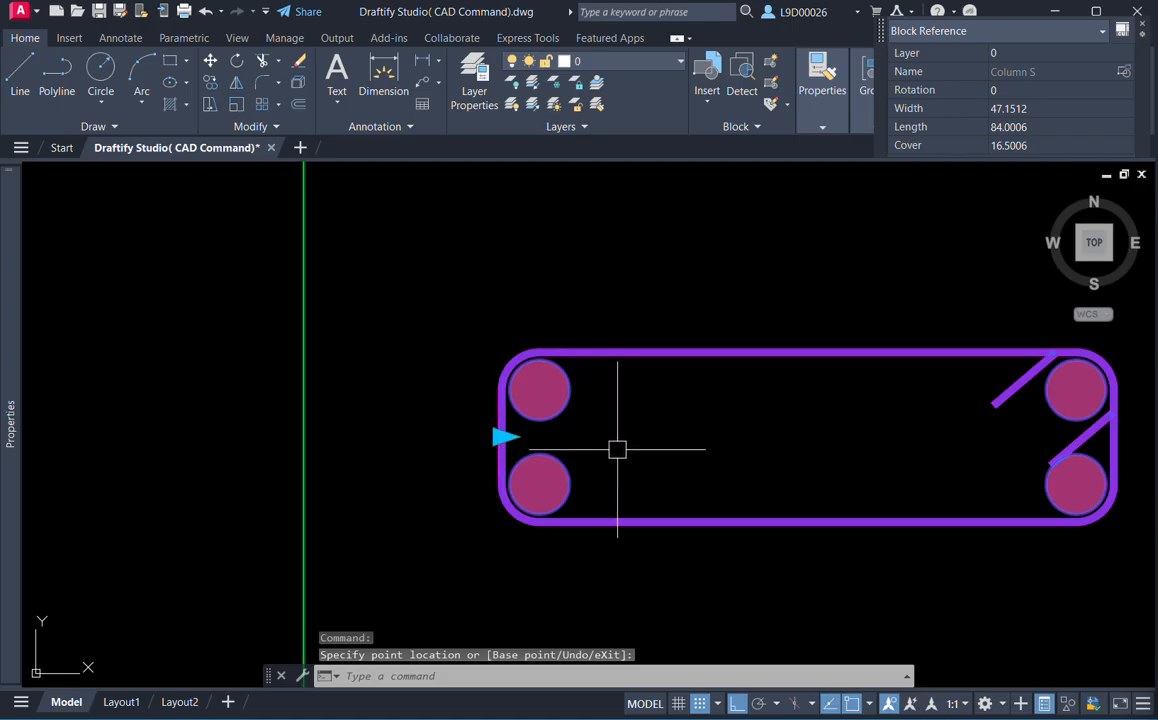
Shorten the column block and stretch it out again with its length grip, and clear the selection.
scroll(615, 450, down, 4)
click(878, 573)
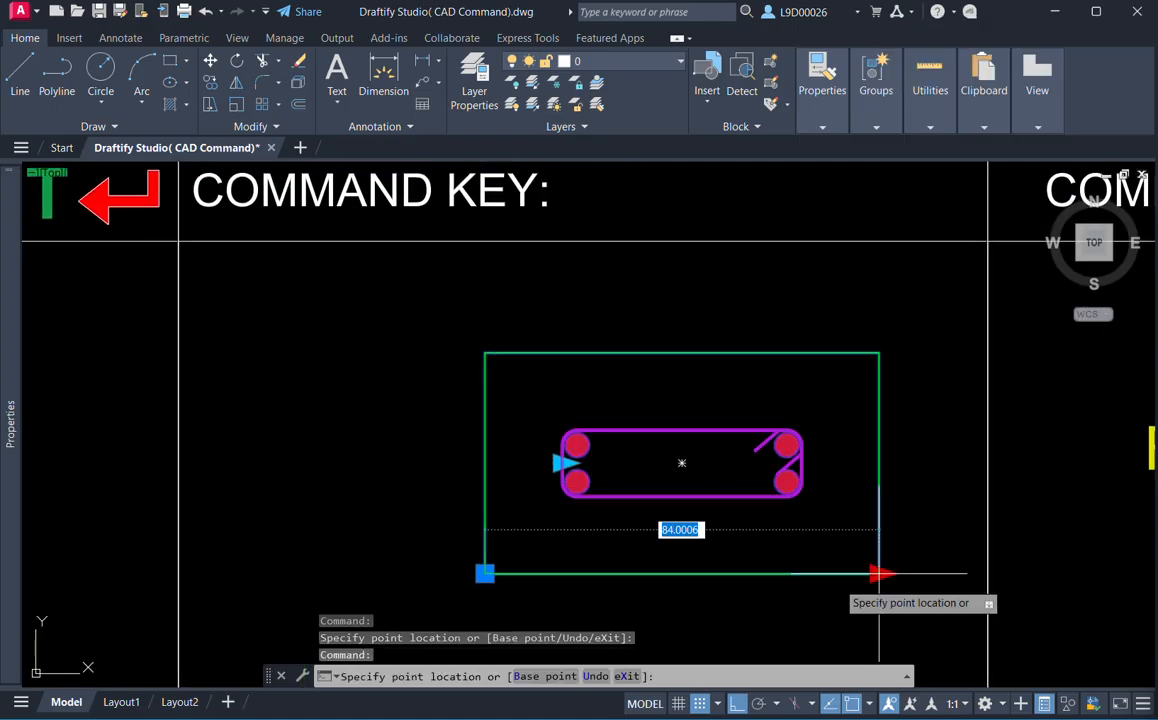
click(698, 566)
middle_drag(684, 532, 732, 547)
click(755, 585)
click(912, 585)
key(Escape)
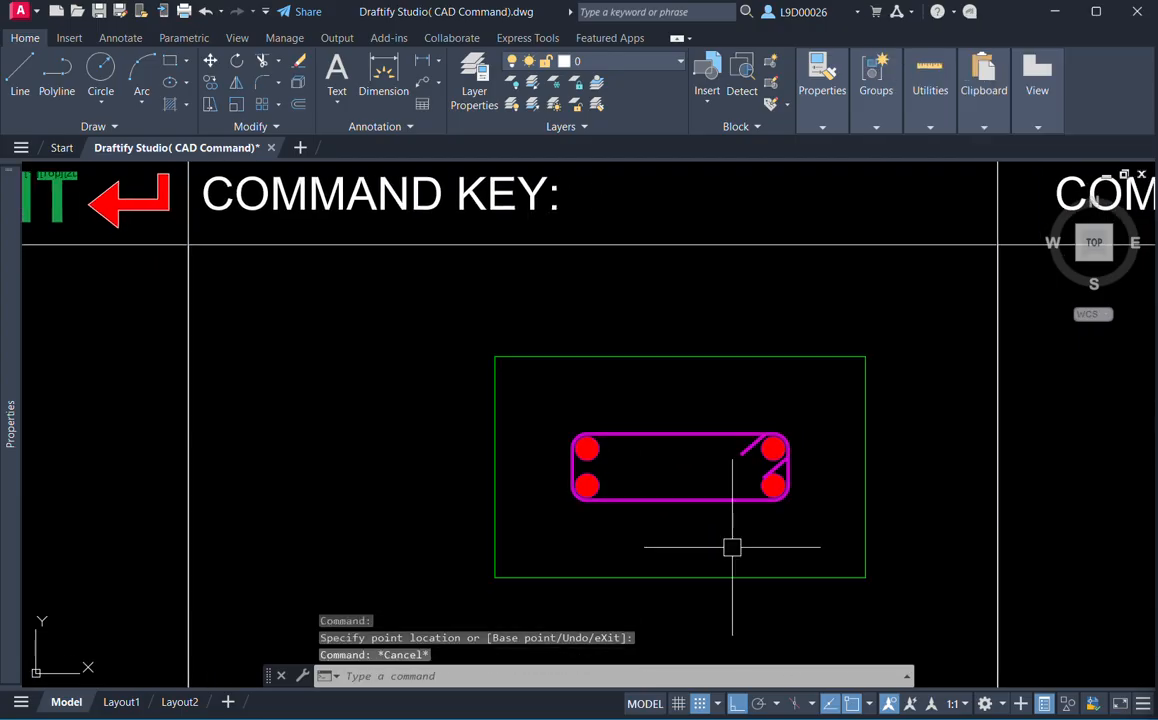
scroll(745, 485, down, 5)
mouse_move(740, 459)
middle_down()
mouse_move(842, 450)
mouse_move(695, 459)
middle_up()
scroll(669, 450, up, 2)
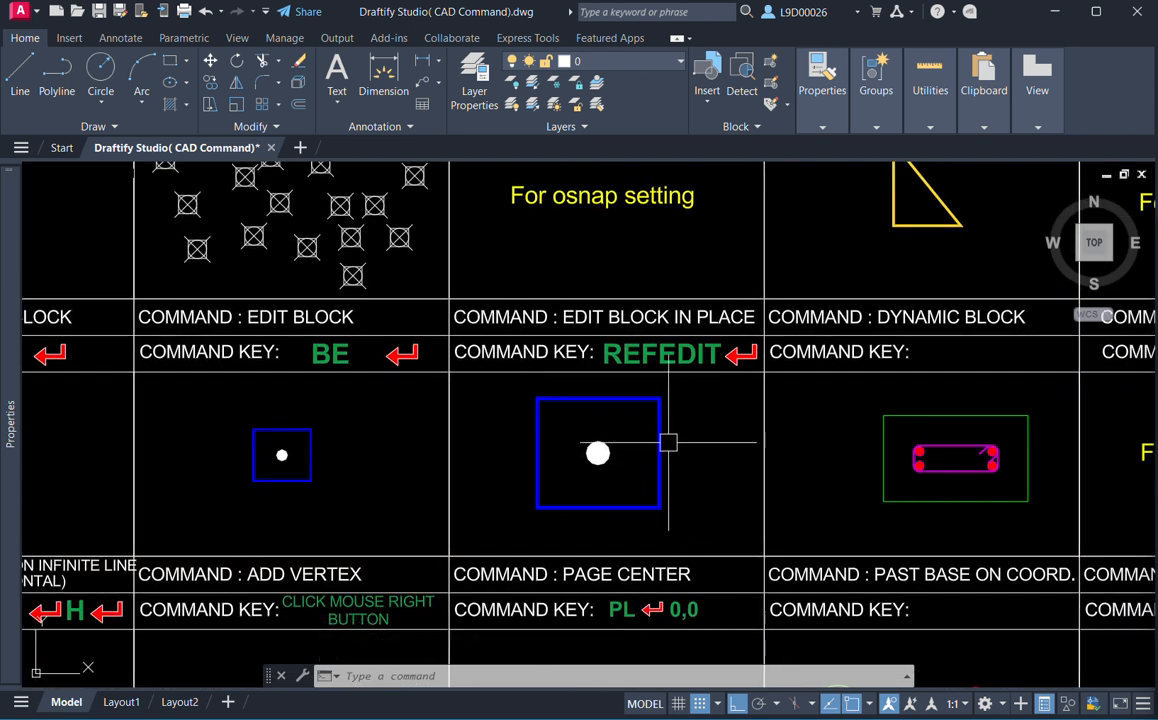
Open the REC block in the cell below the EDIT BLOCK IN PLACE heading in the Block Editor.
click(660, 448)
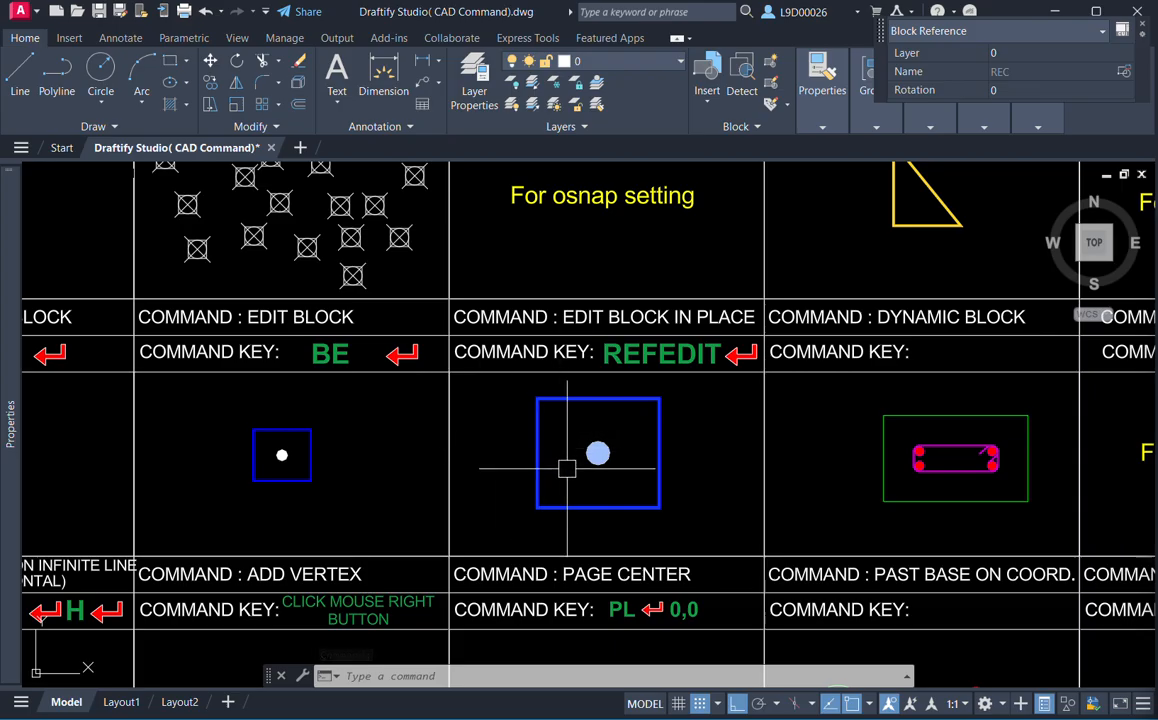
double_click(597, 453)
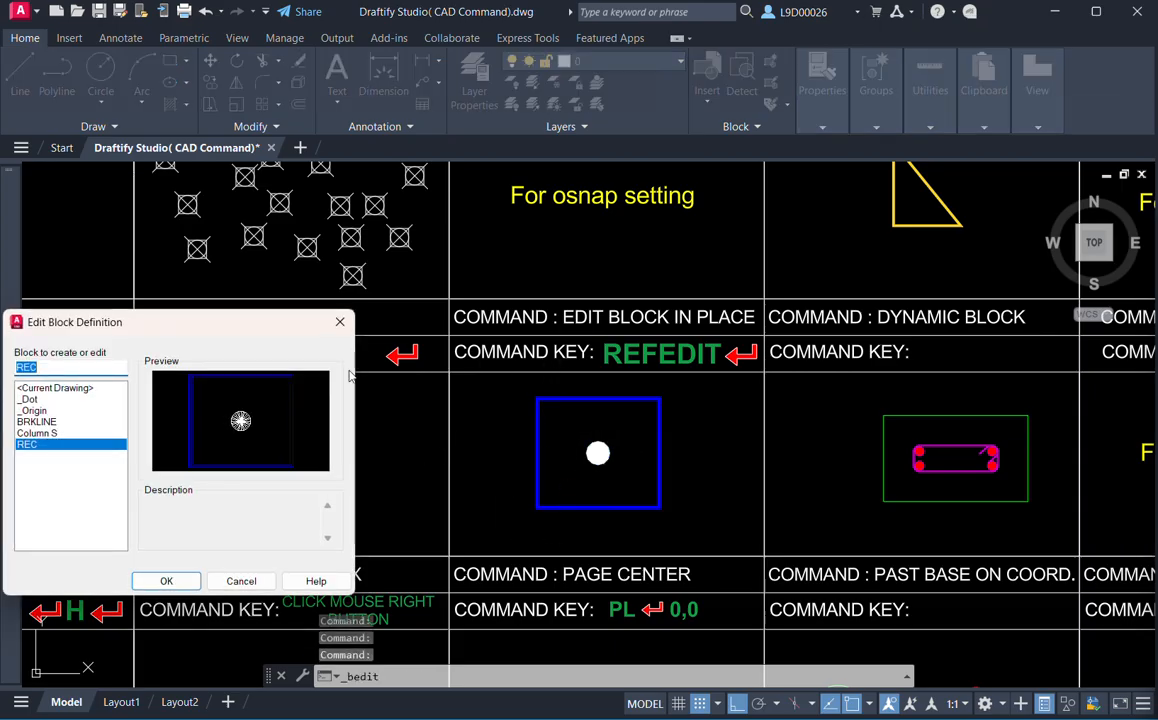
click(339, 323)
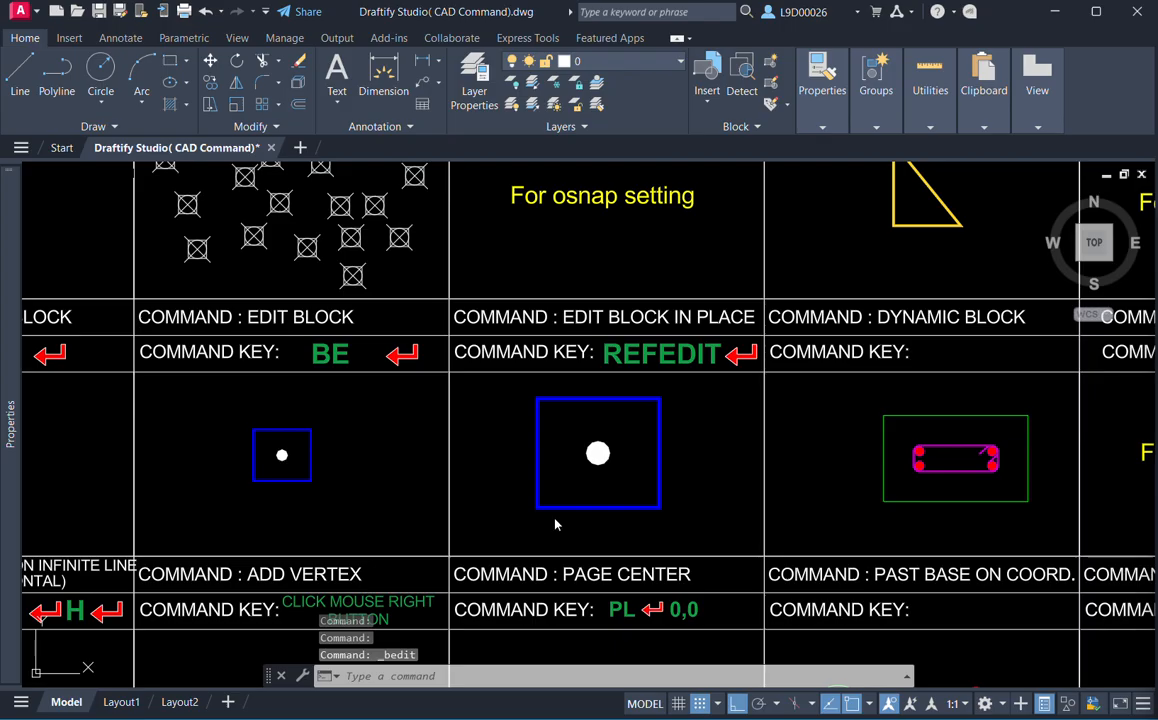
double_click(538, 462)
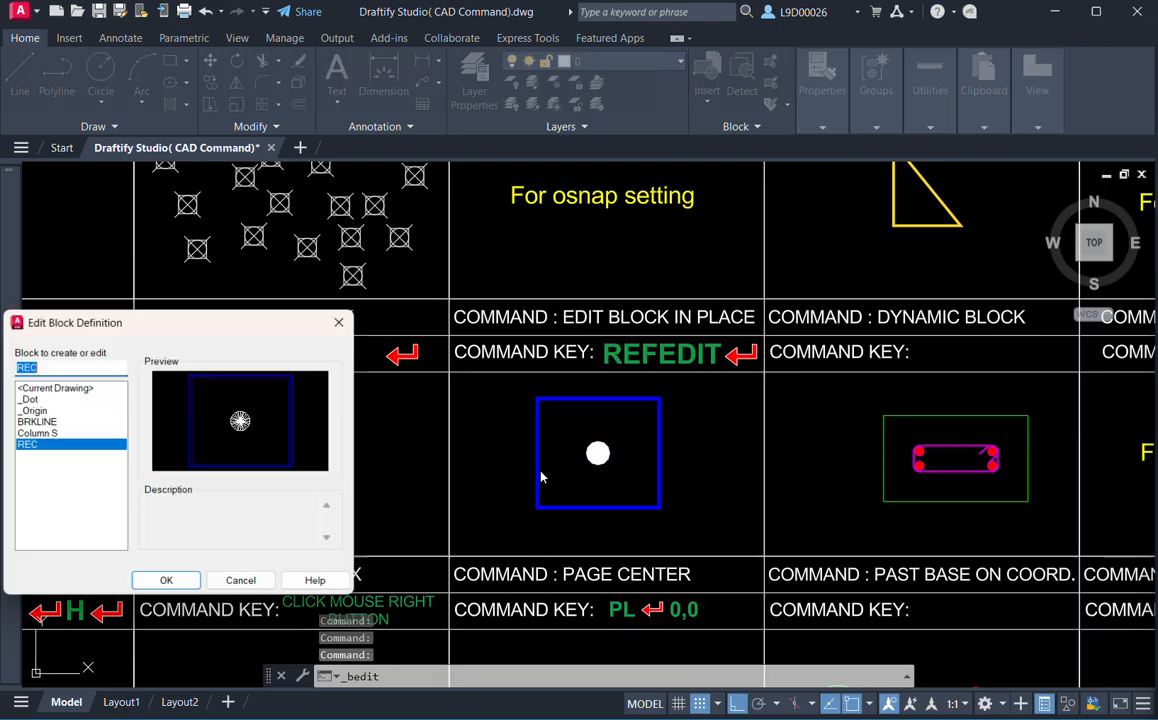
click(180, 585)
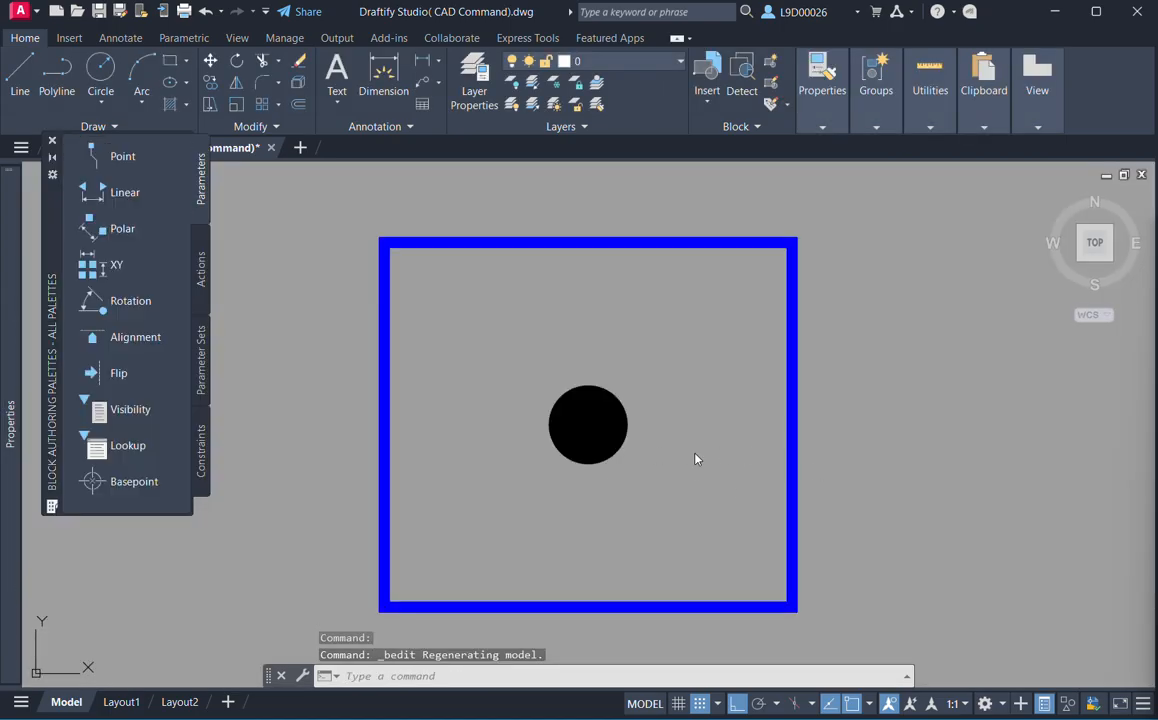
Select the blue square outline in the block definition, clear the selection and close the Block Editor.
scroll(696, 459, down, 6)
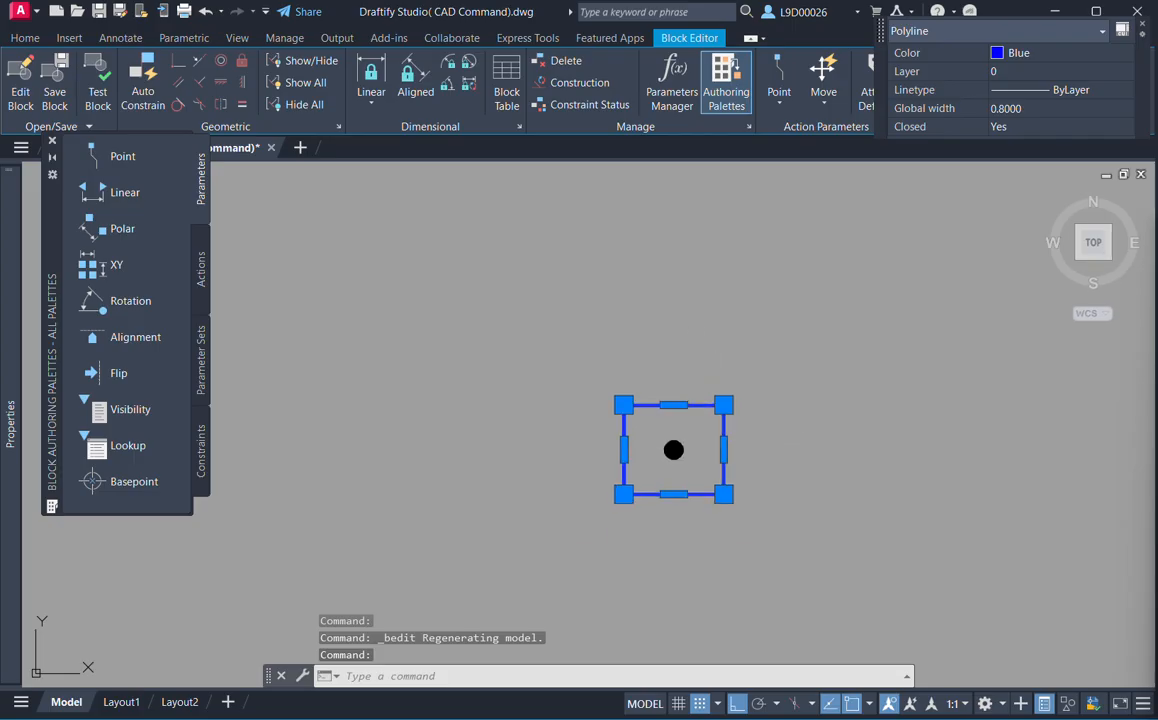
scroll(696, 430, down, 4)
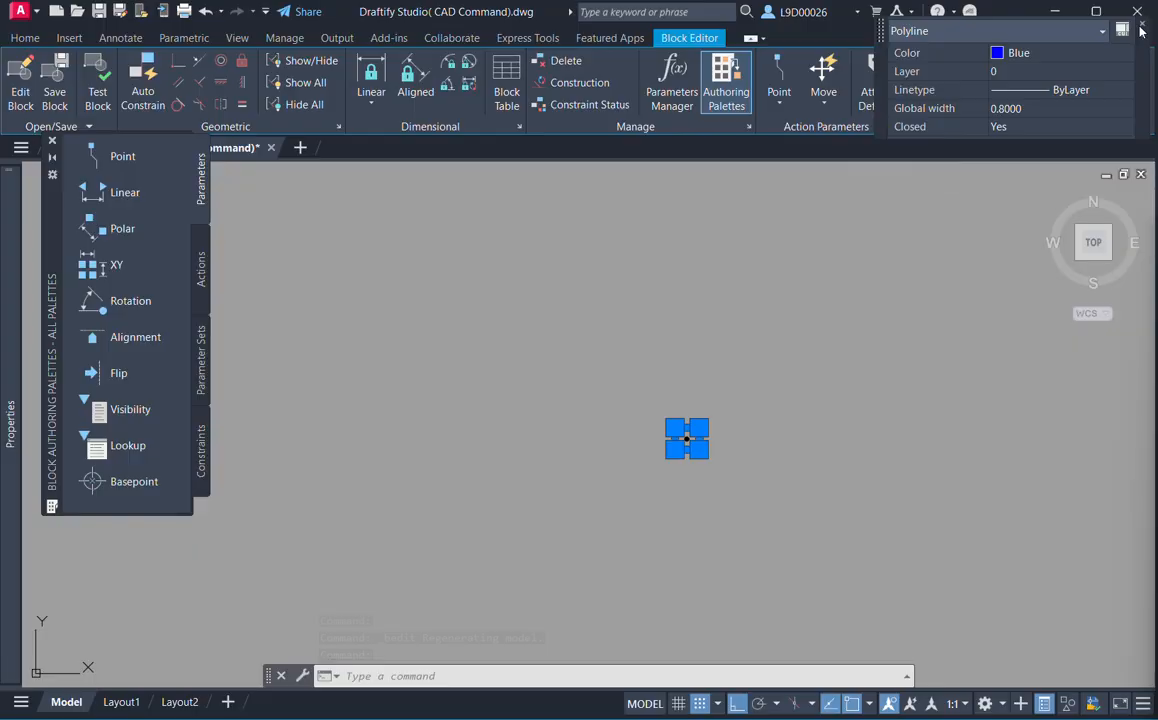
click(1143, 24)
key(Escape)
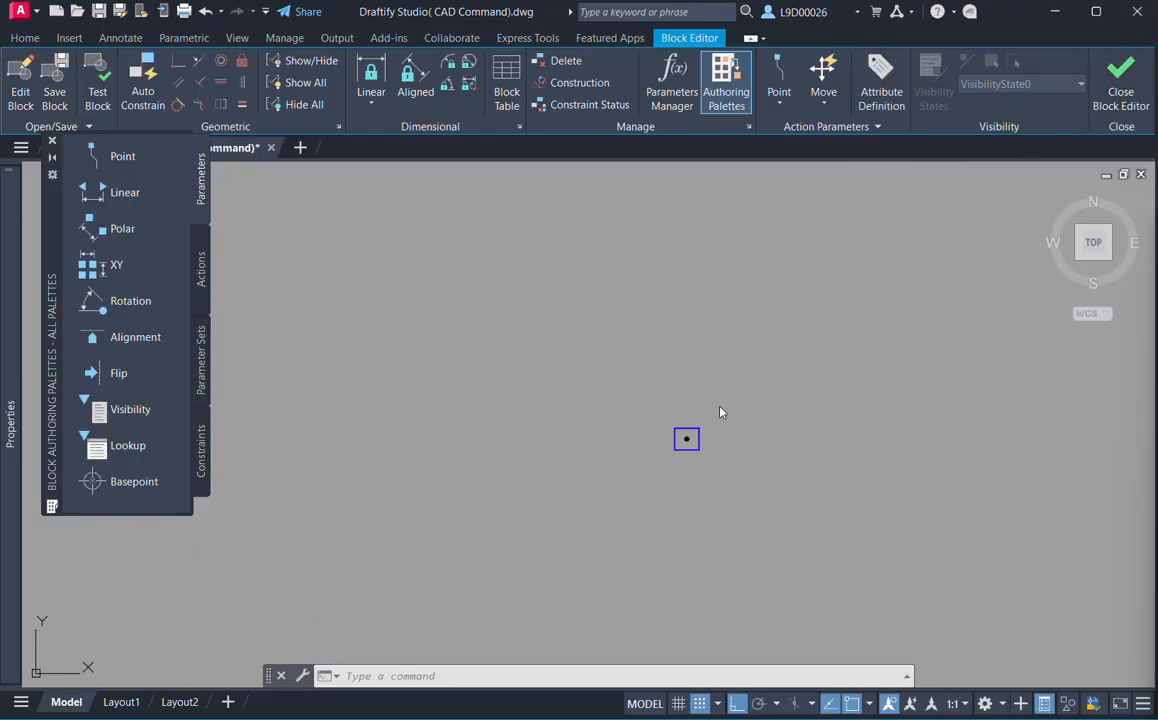
click(1120, 83)
click(718, 338)
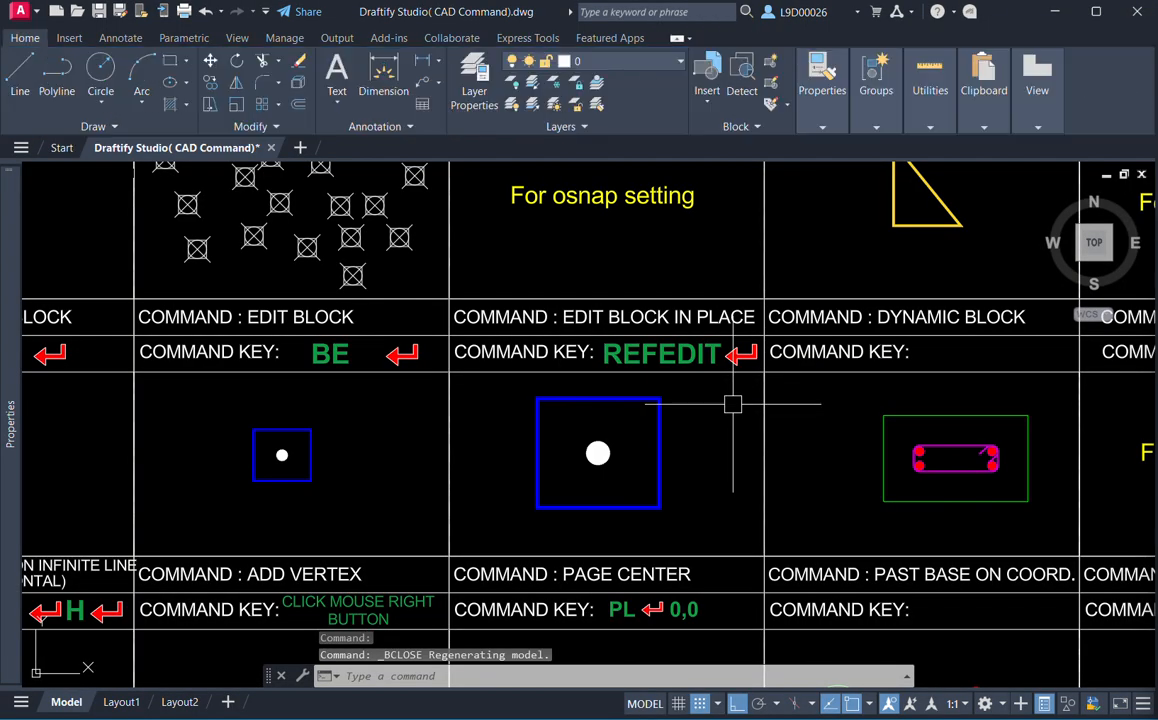
Start editing the REC block below the EDIT BLOCK IN PLACE heading in place, with all nested objects selected automatically.
mouse_move(700, 488)
middle_down()
mouse_move(667, 483)
mouse_move(698, 465)
mouse_move(665, 441)
middle_up()
click(677, 454)
click(592, 478)
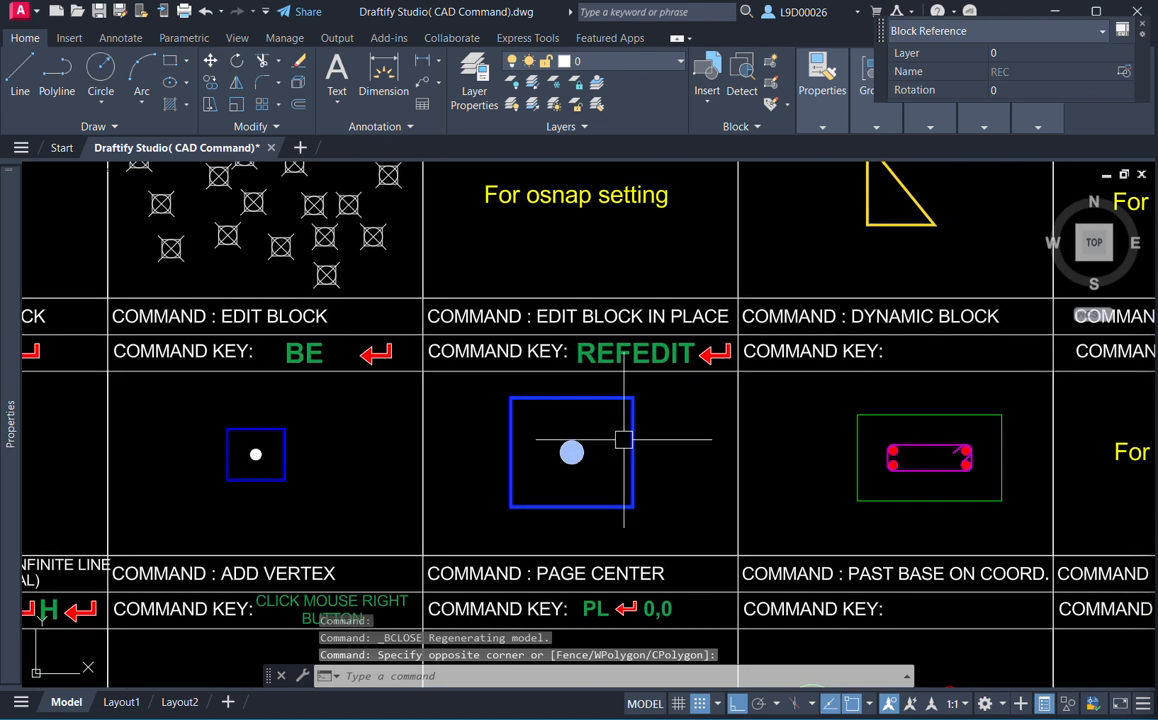
right_click(624, 439)
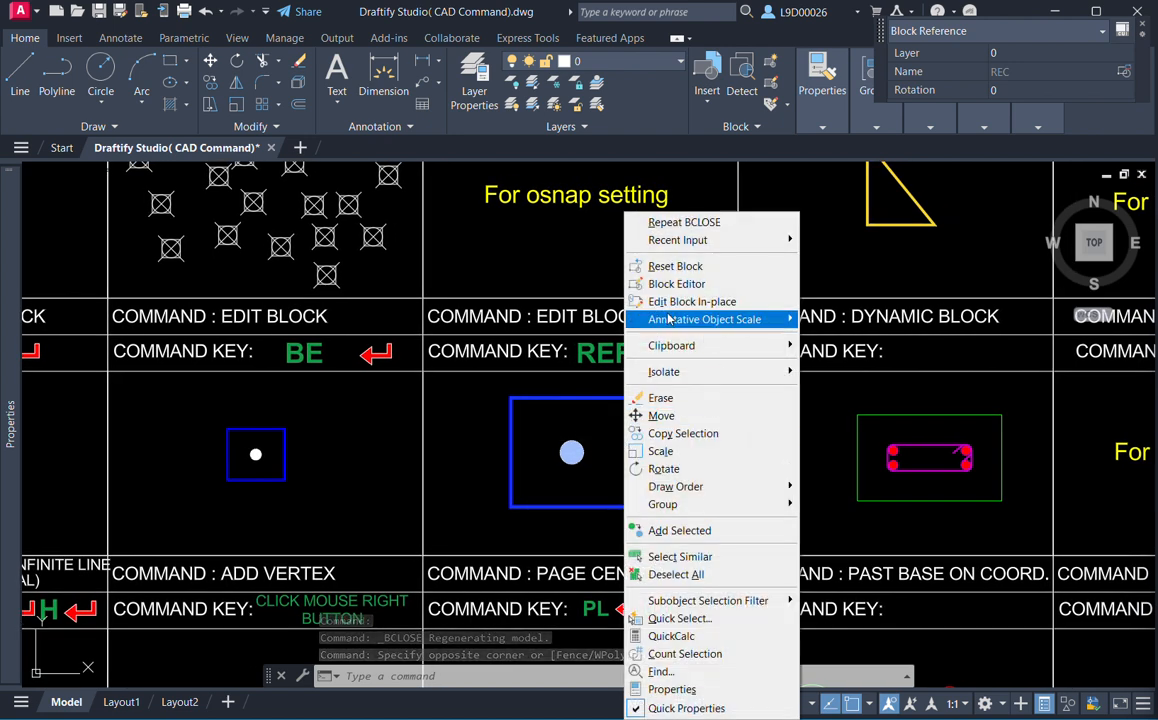
click(729, 305)
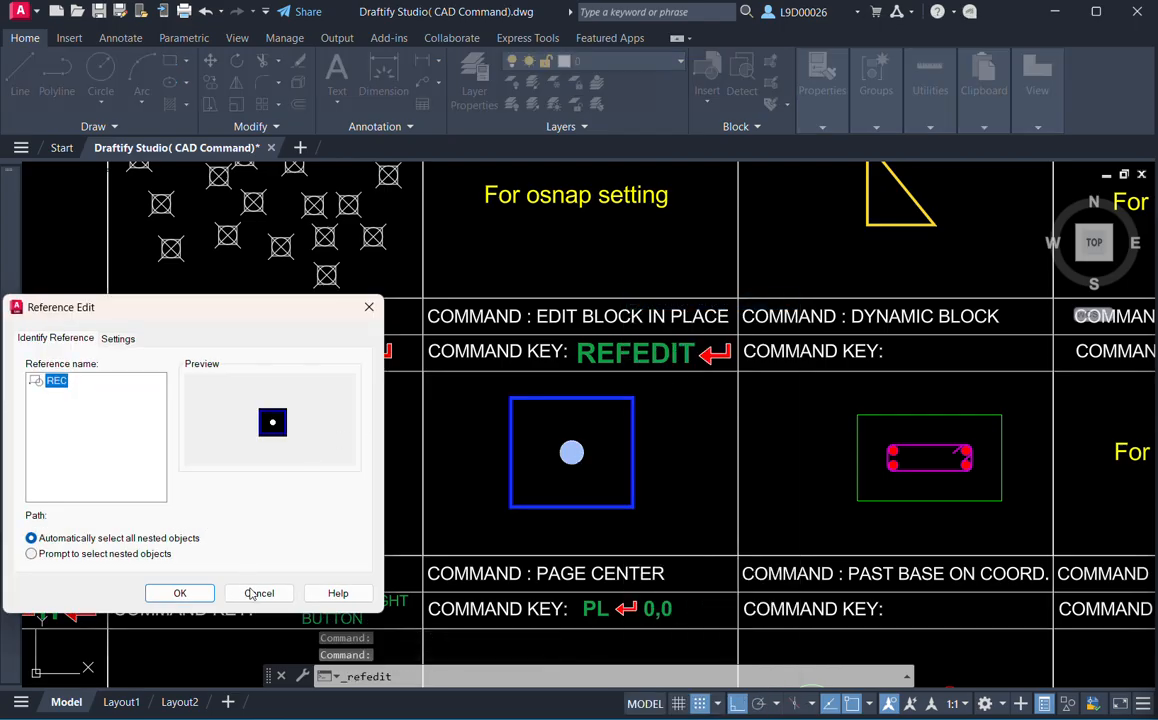
click(180, 594)
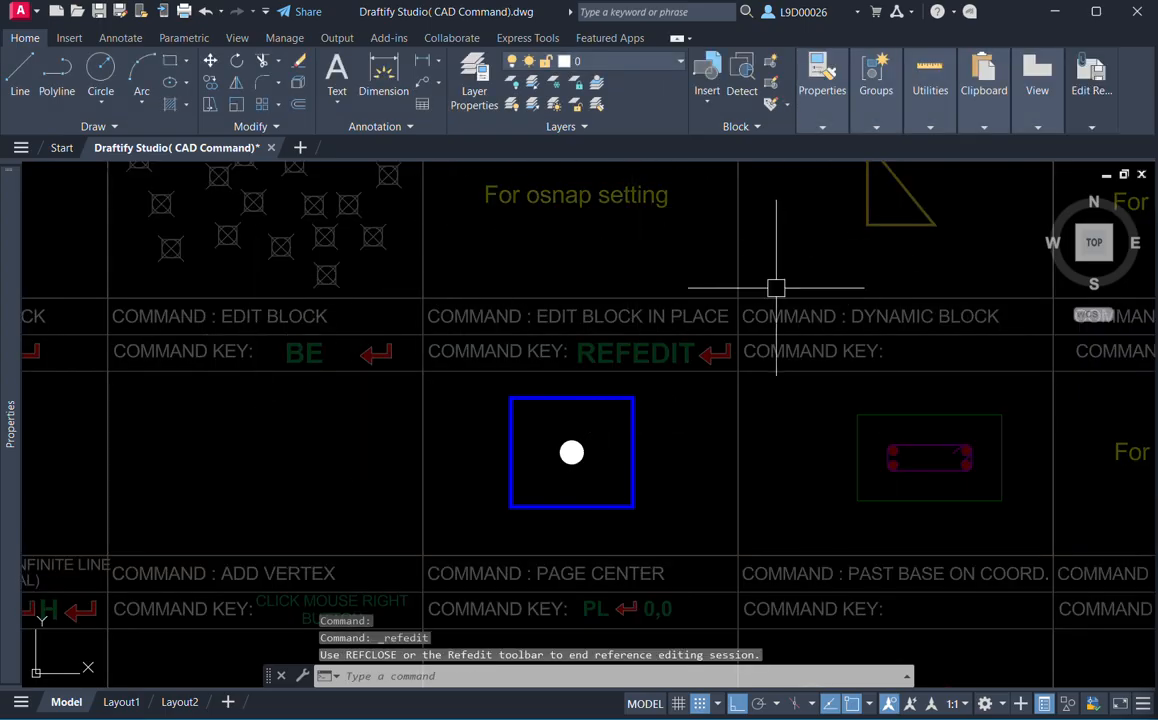
middle_drag(690, 389, 712, 329)
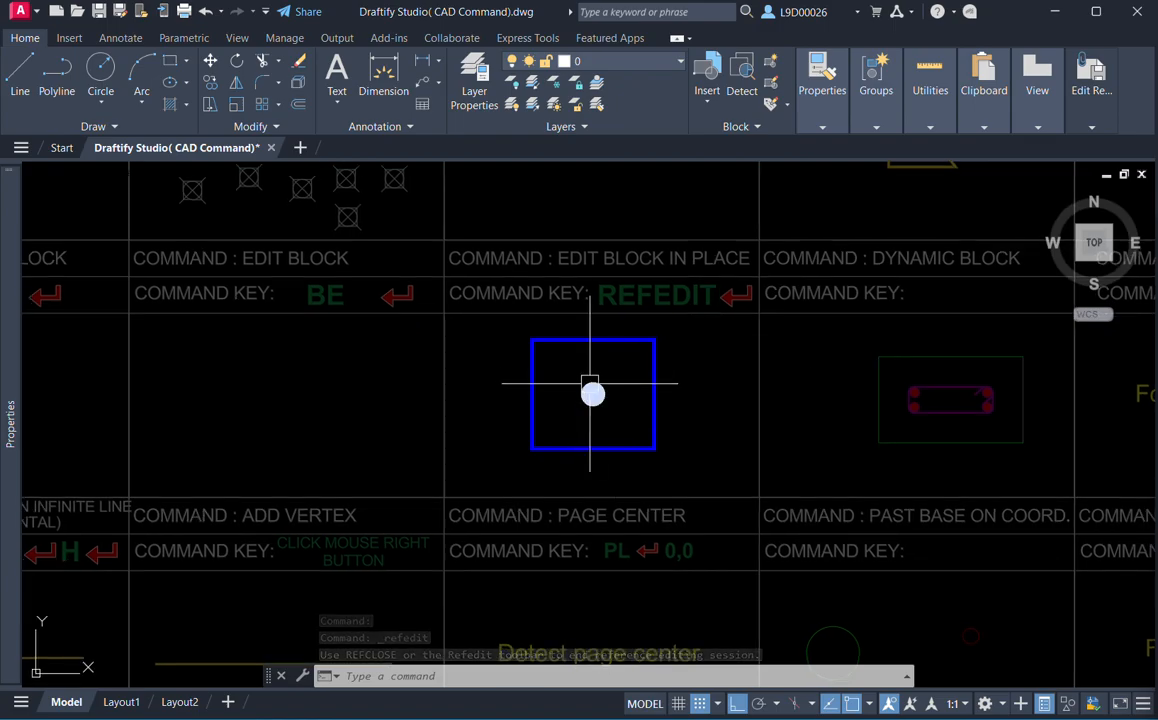
Select the white dot and the blue square inside the block being edited in place, and clear the selection.
click(593, 393)
click(654, 393)
click(590, 393)
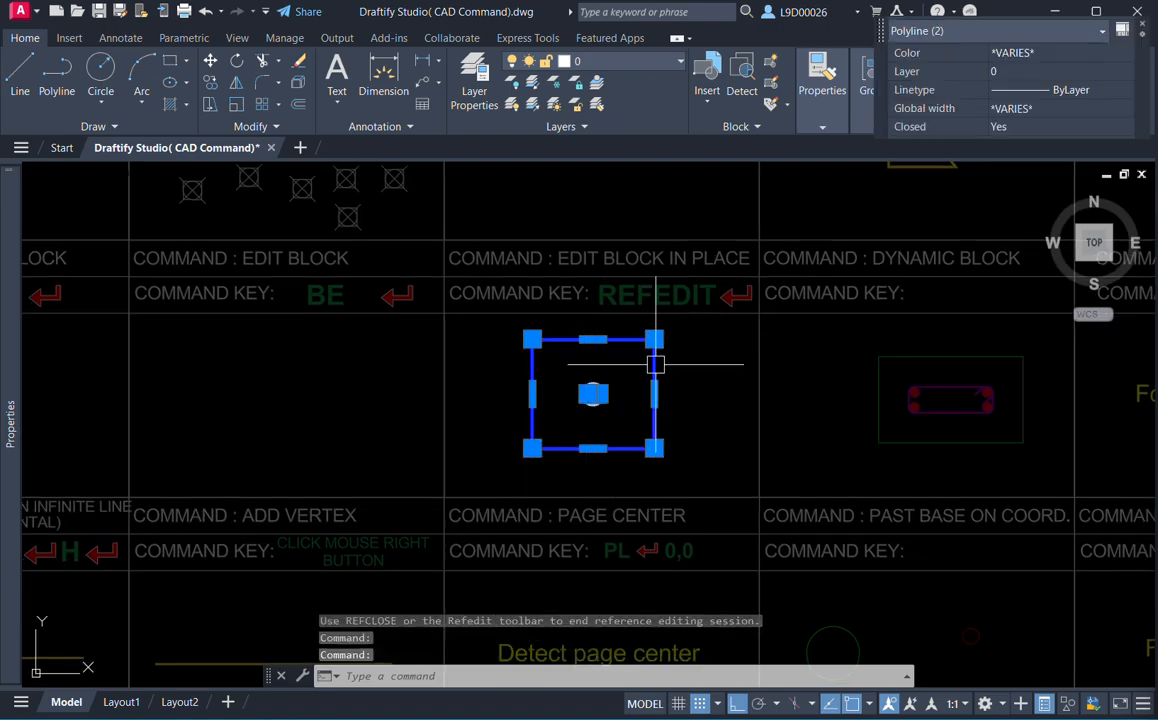
mouse_move(657, 362)
middle_down()
mouse_move(668, 393)
mouse_move(709, 412)
middle_up()
key(Escape)
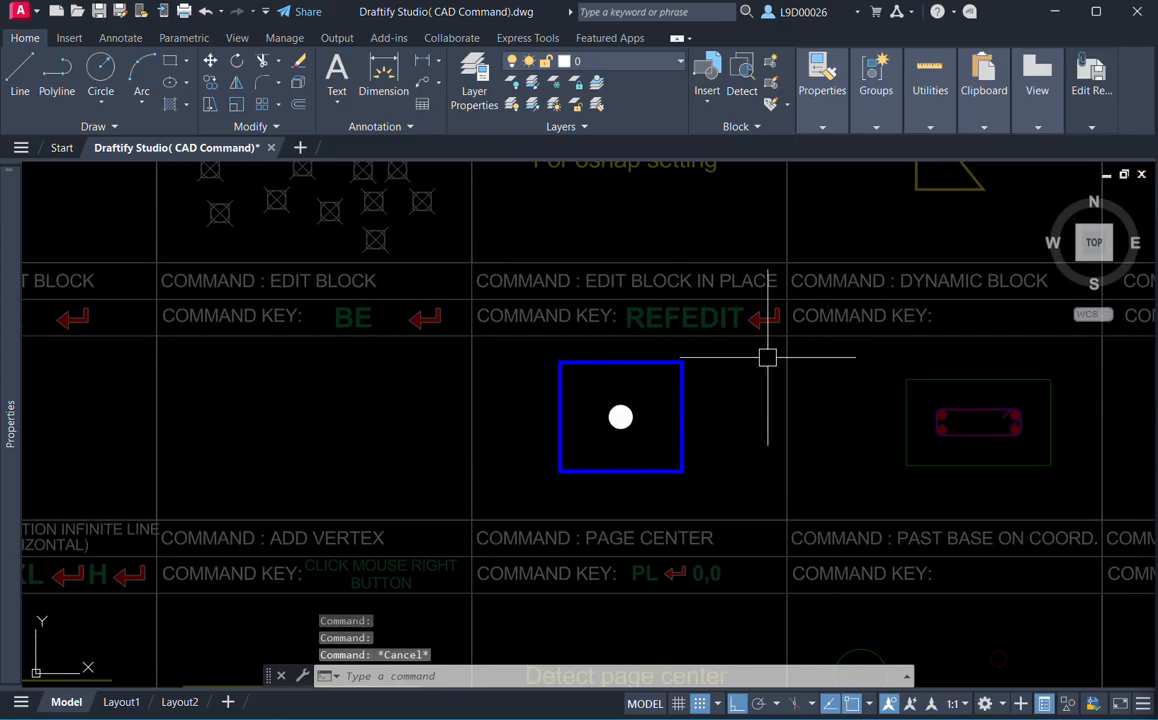
Save the changes to the REC block and end the in-place editing session.
middle_drag(768, 357, 745, 372)
click(1093, 127)
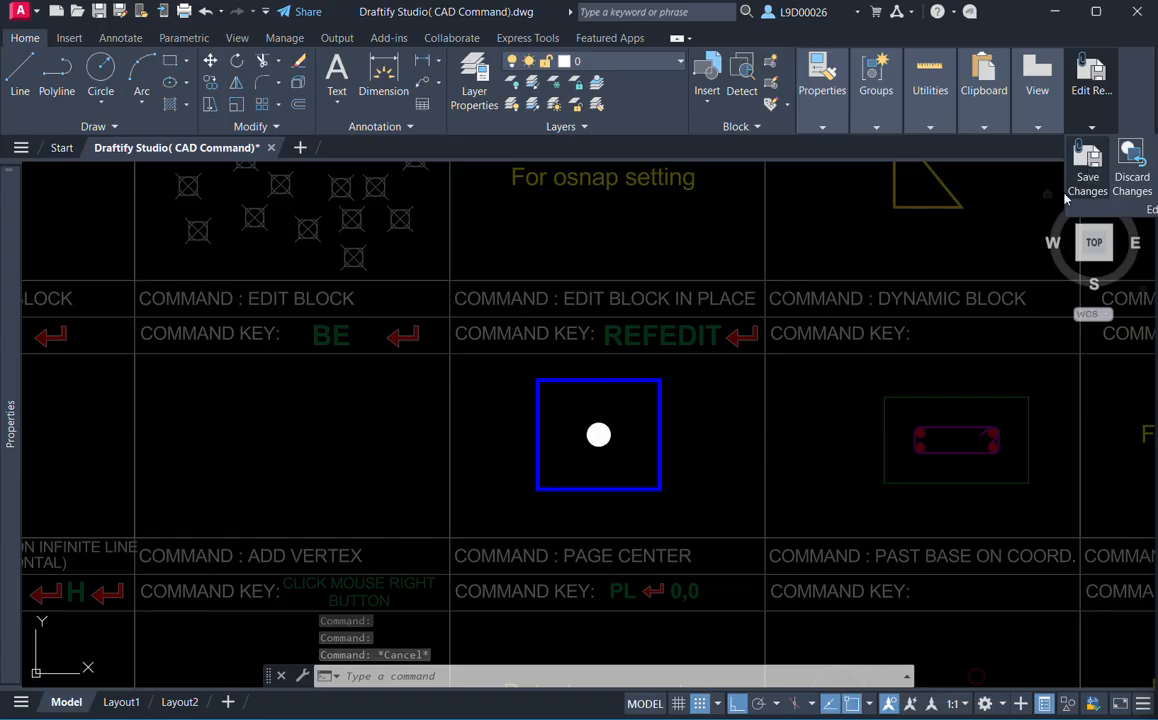
click(1088, 178)
click(600, 428)
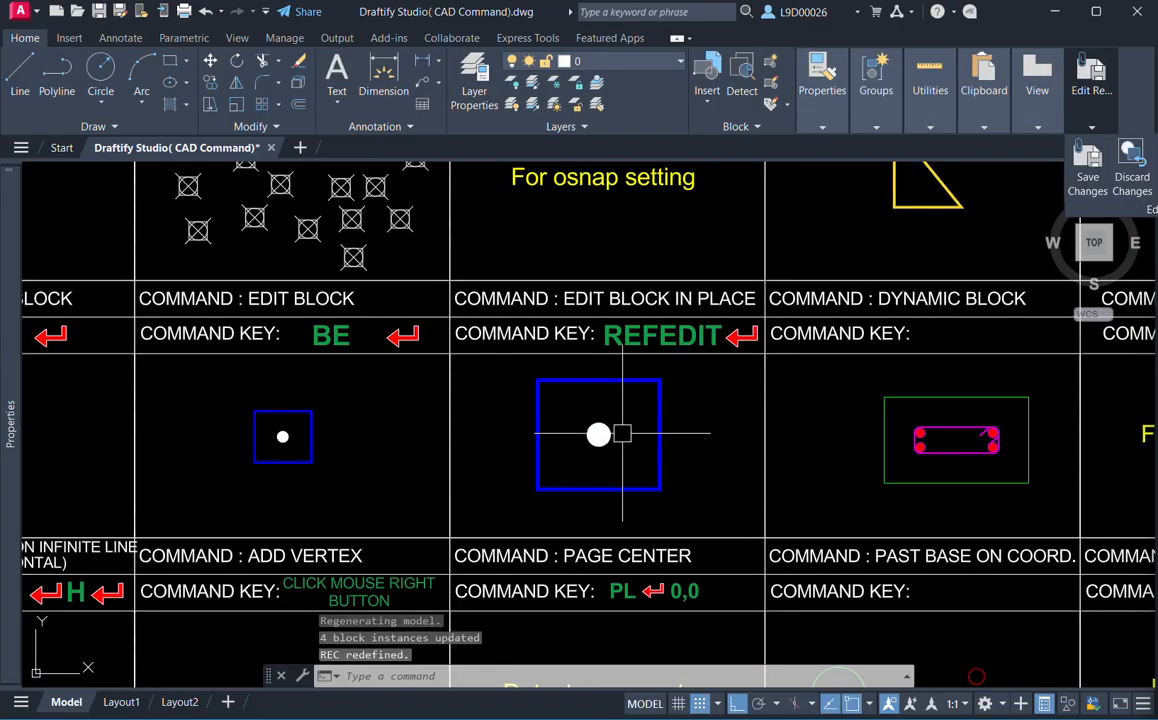
Run the BE command, browse the REC, Column S, BRKLINE and _Origin block definitions, and leave without opening any of them.
middle_drag(425, 428, 762, 433)
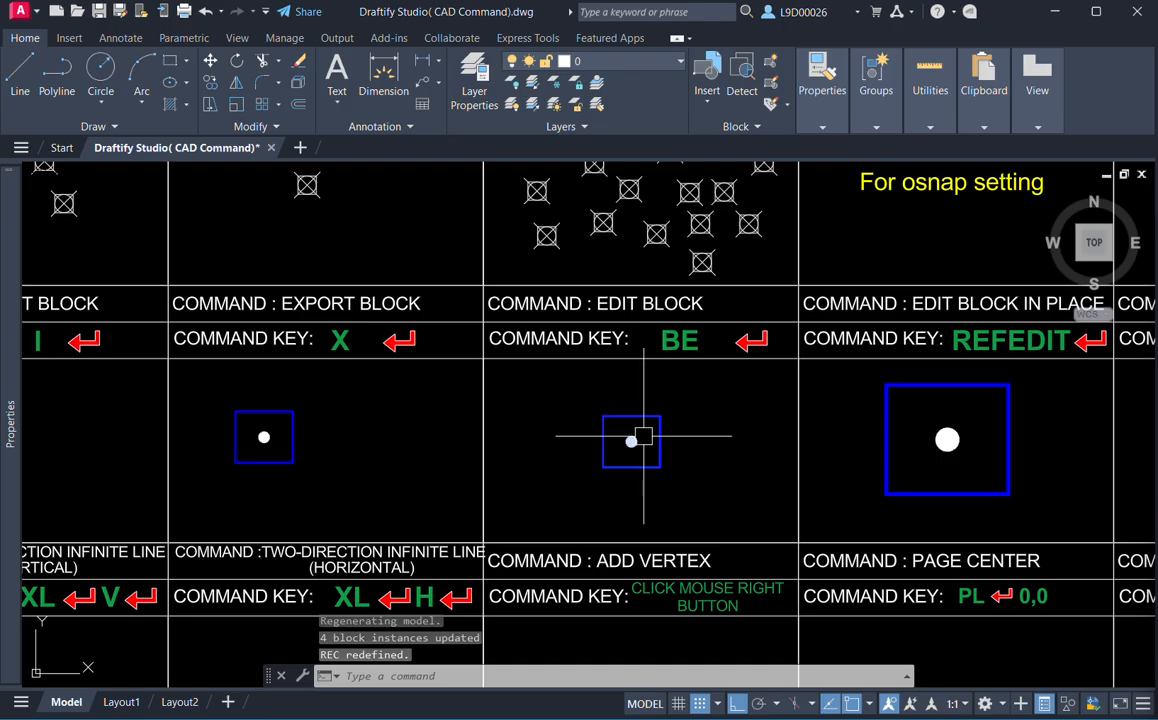
text(e)
key(Escape)
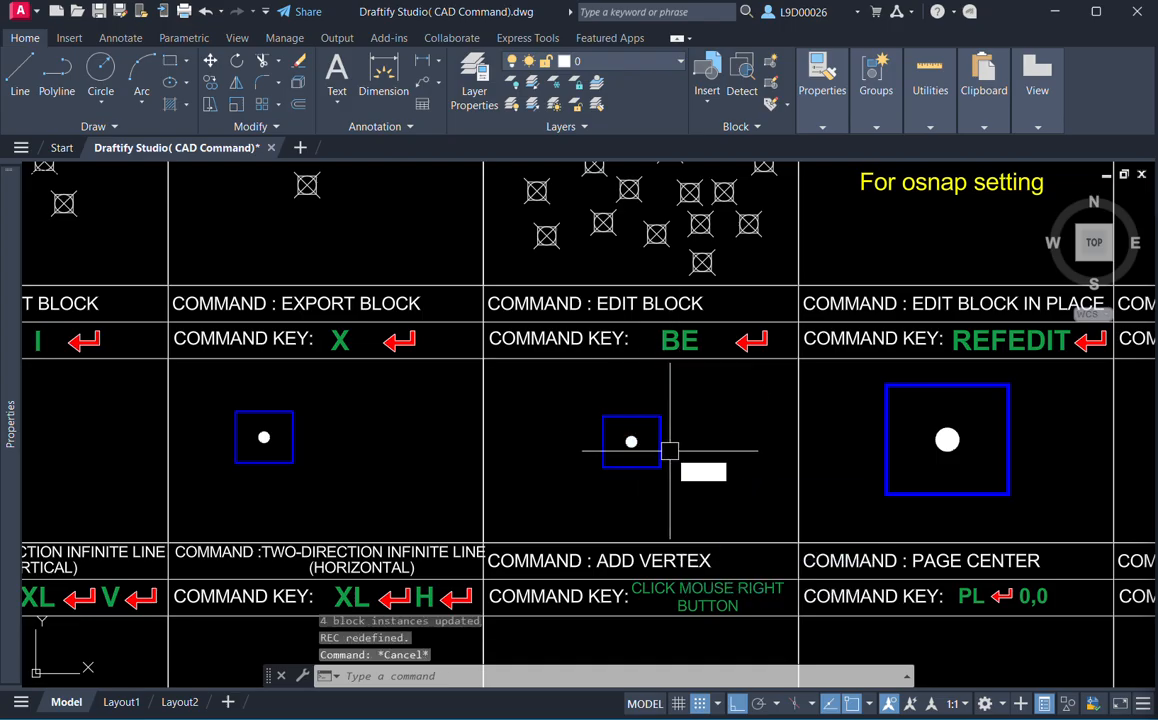
key(Return)
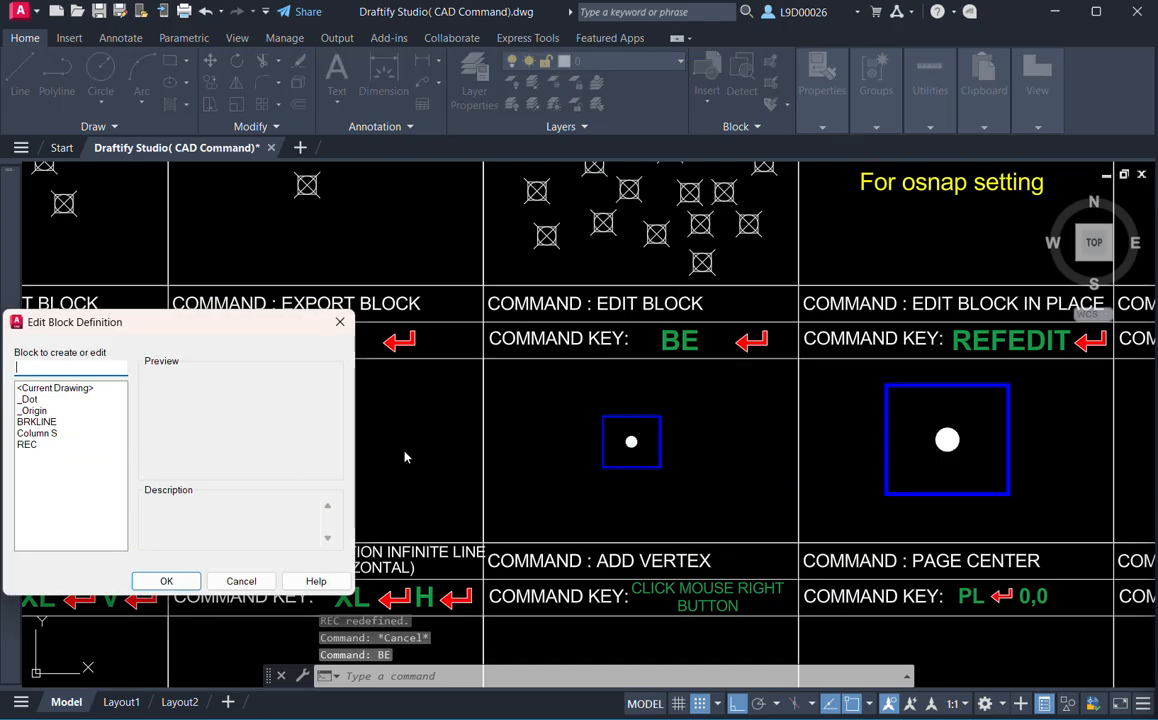
drag(180, 320, 260, 311)
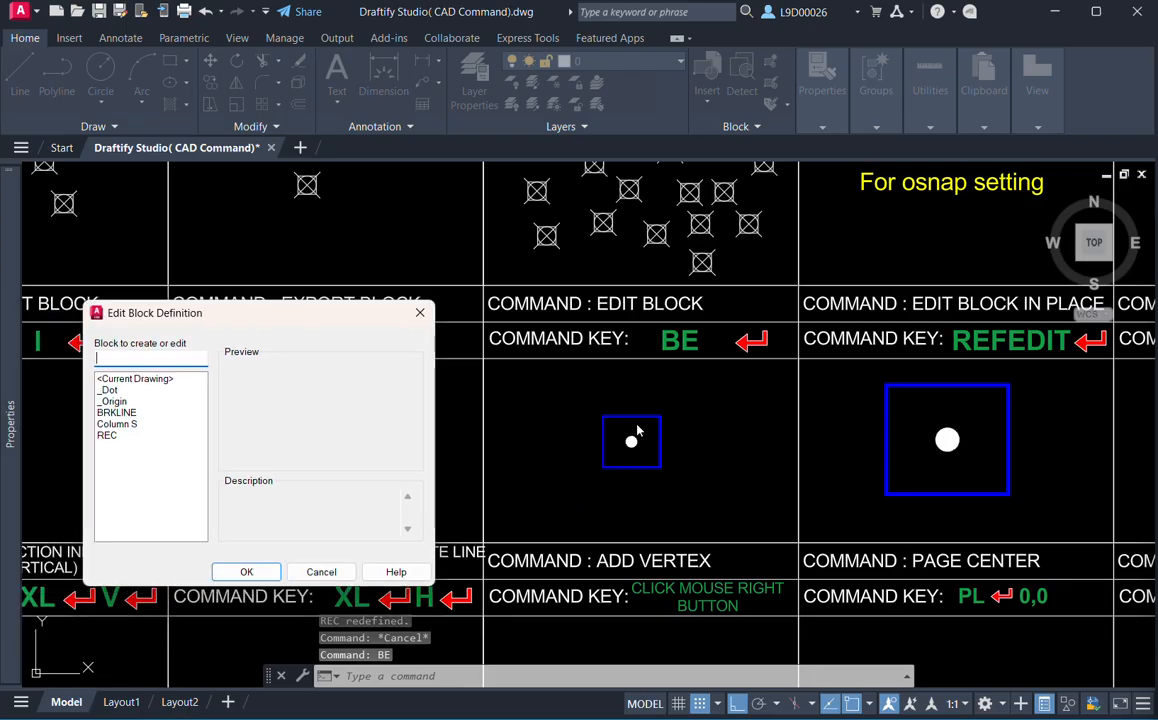
click(116, 436)
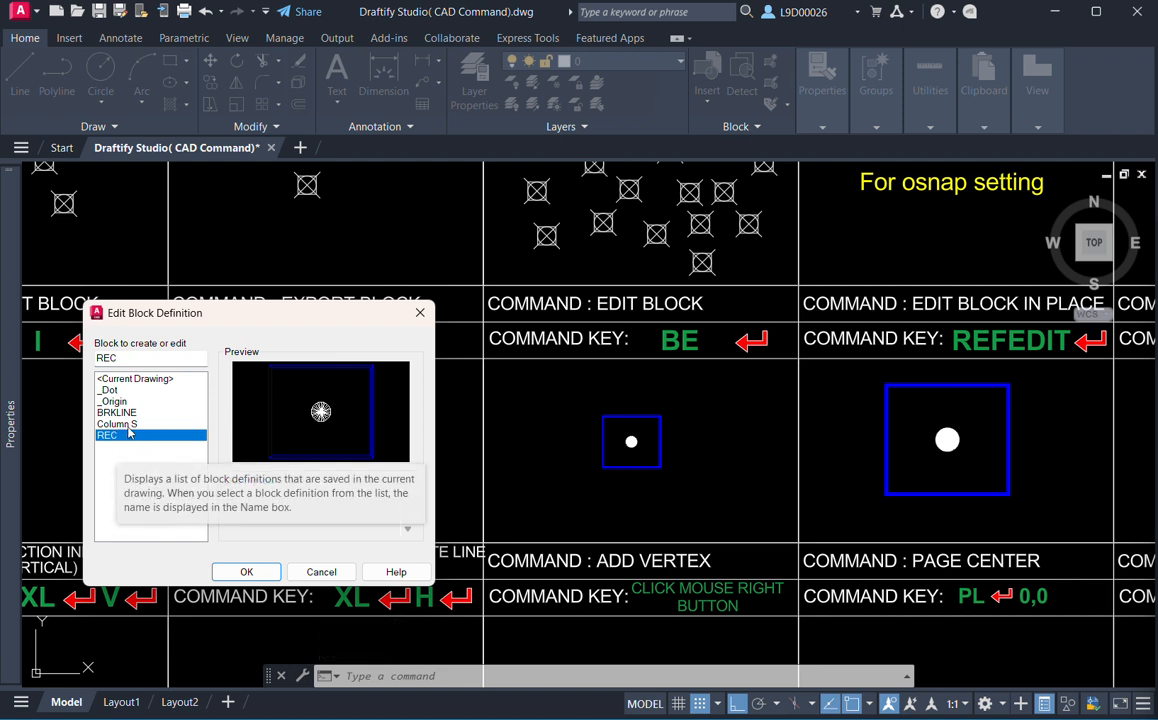
click(130, 425)
click(137, 413)
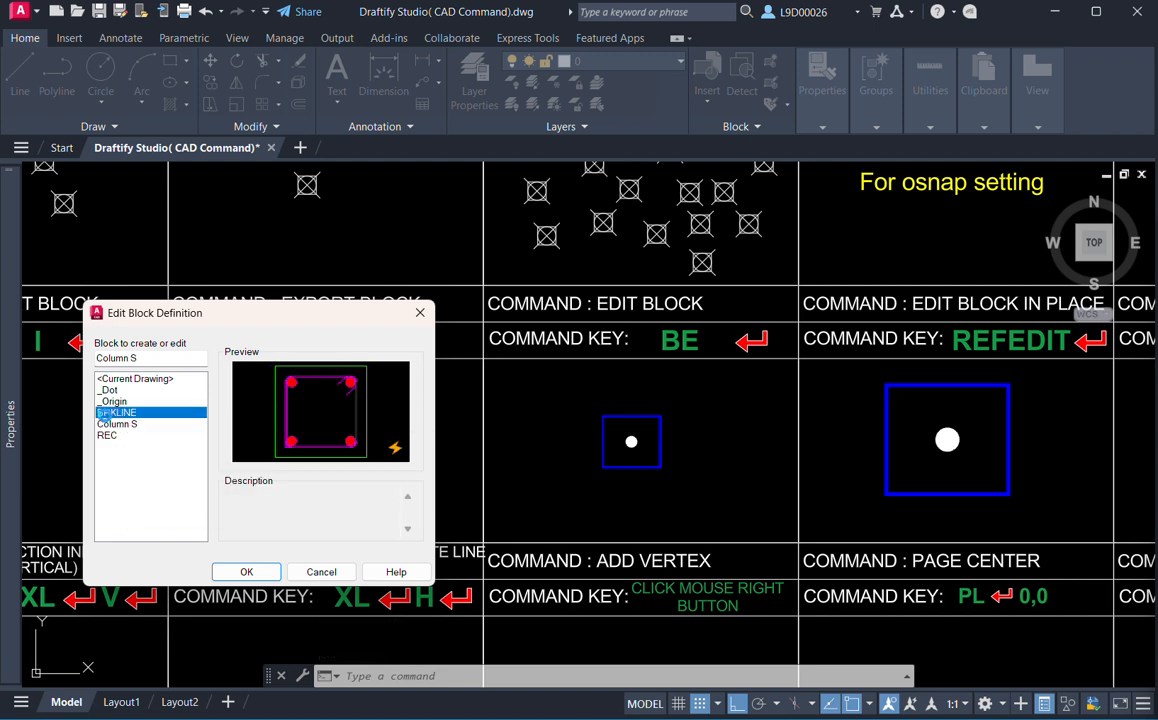
click(110, 380)
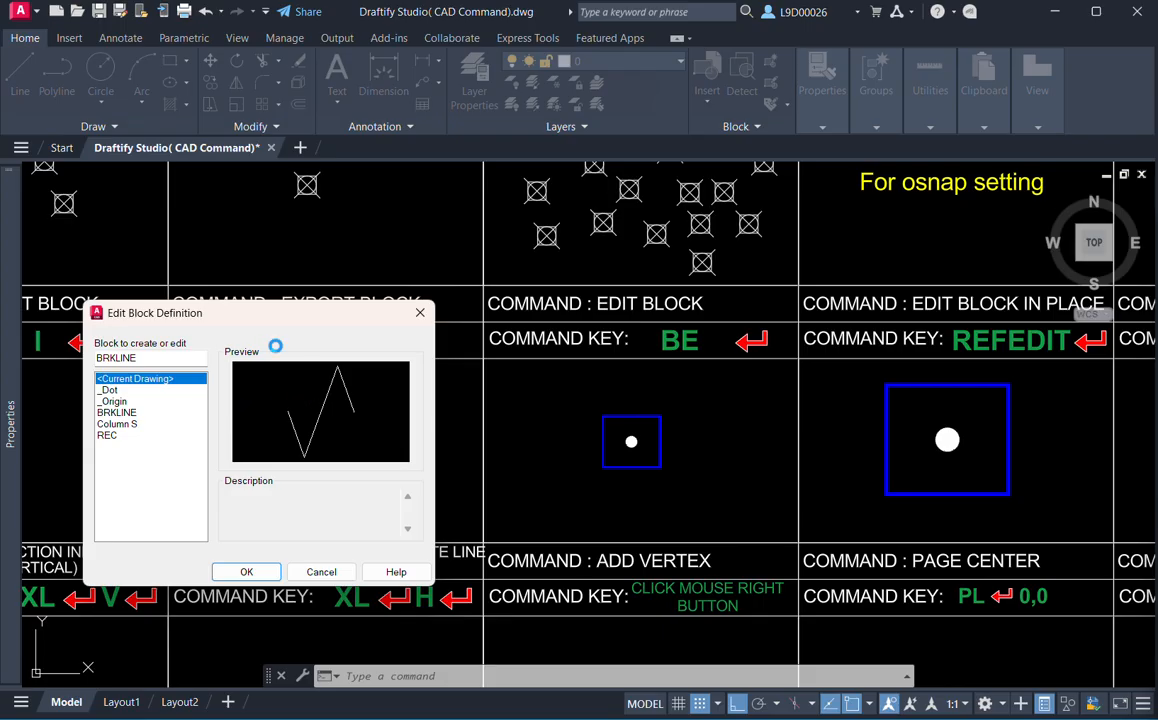
key(Down)
key(Down)
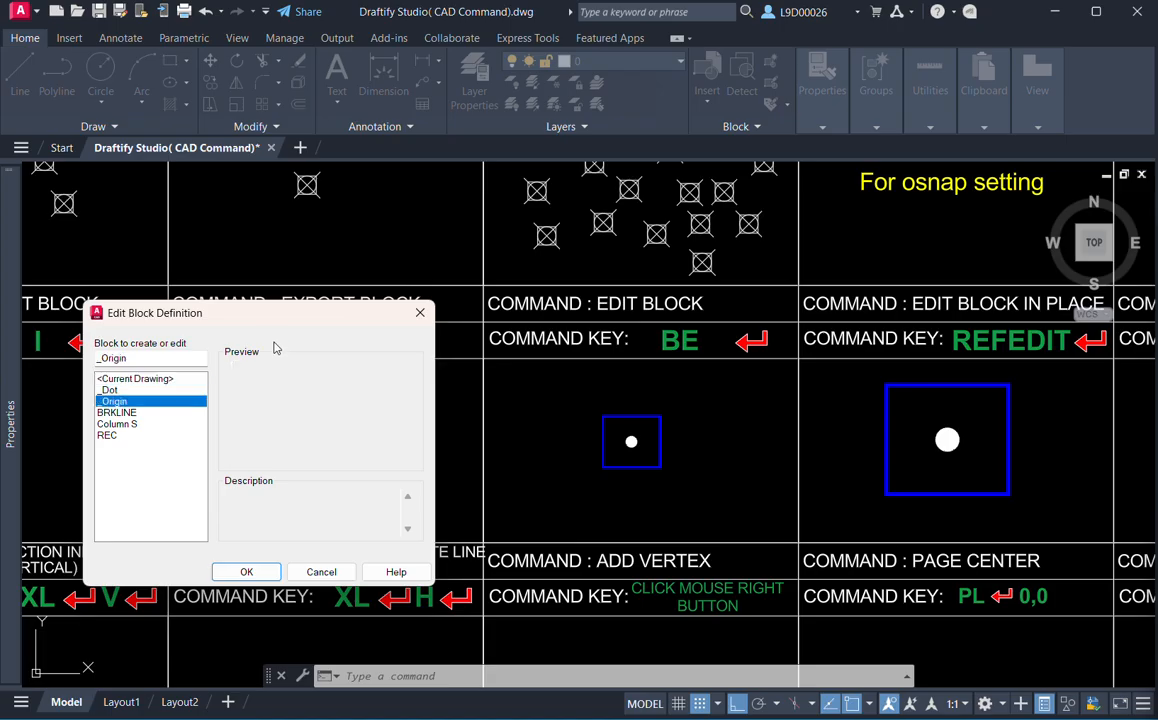
click(418, 315)
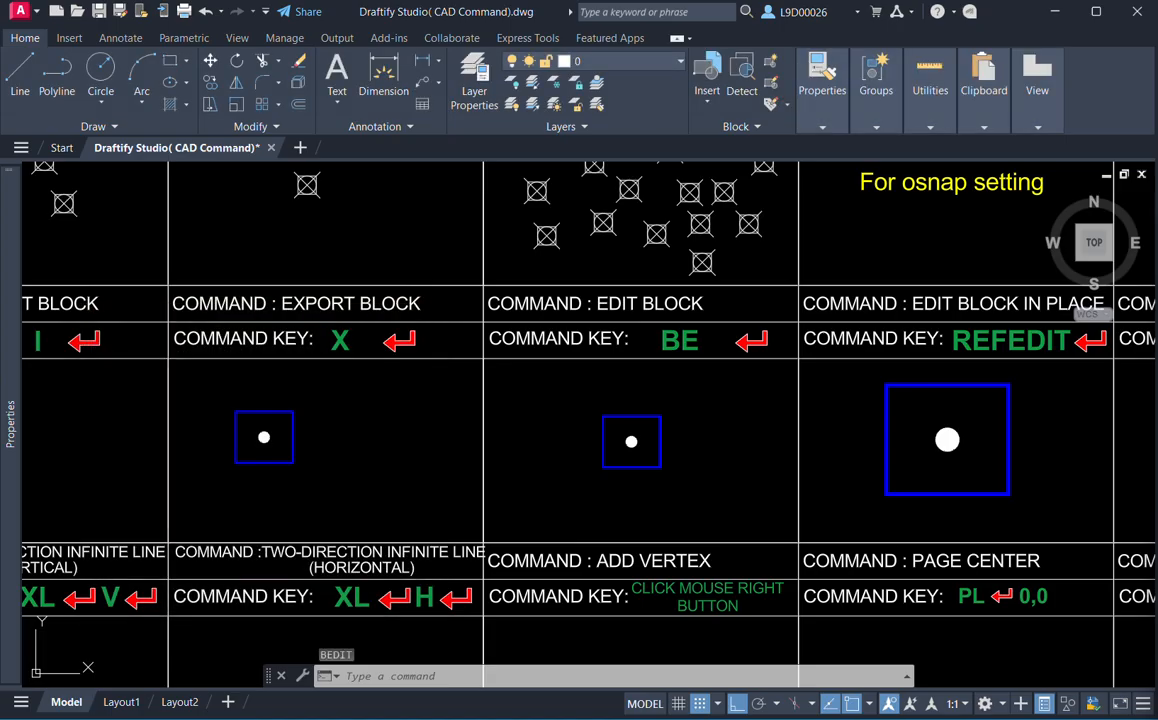
Explode the blue square and the dot in the cell below the EXPORT BLOCK heading.
mouse_move(421, 457)
middle_down()
mouse_move(654, 432)
mouse_move(506, 372)
middle_up()
scroll(530, 395, up, 2)
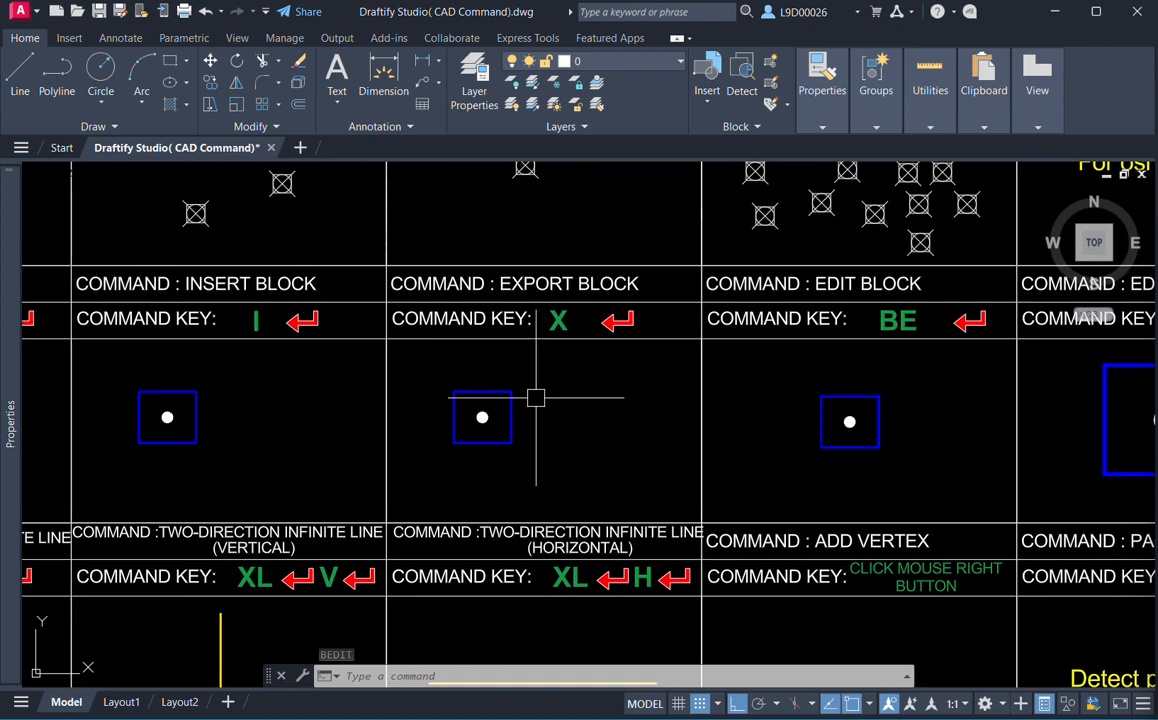
click(620, 419)
click(439, 486)
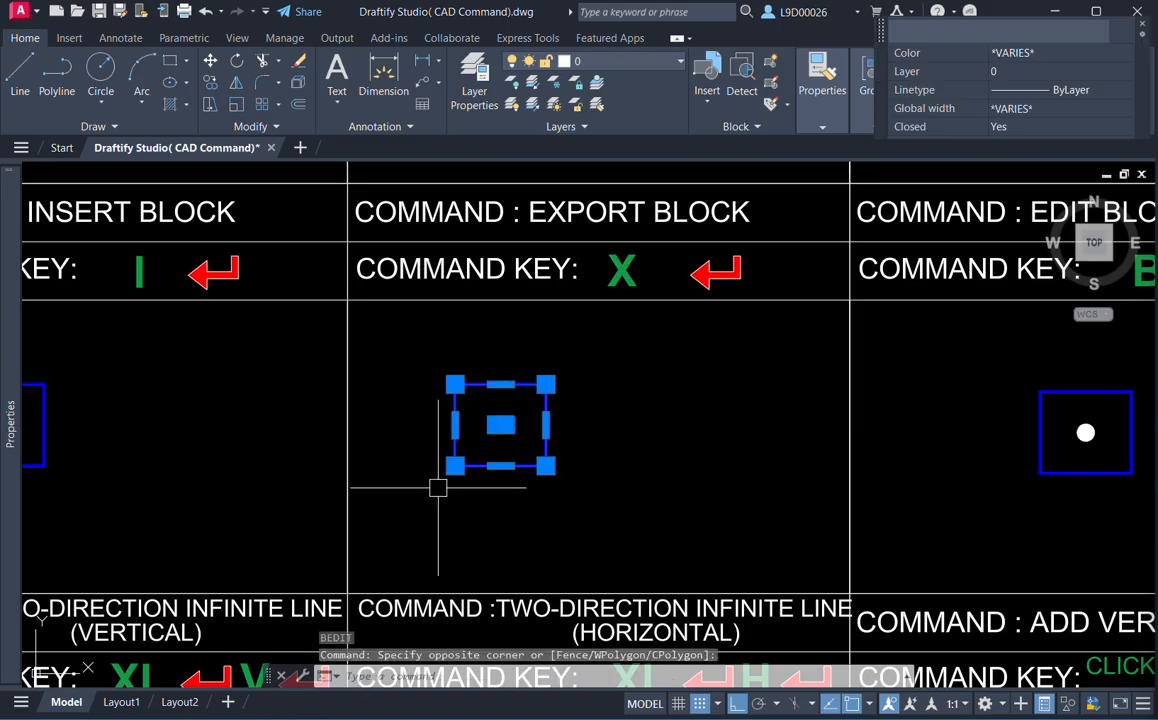
text(x)
key(Return)
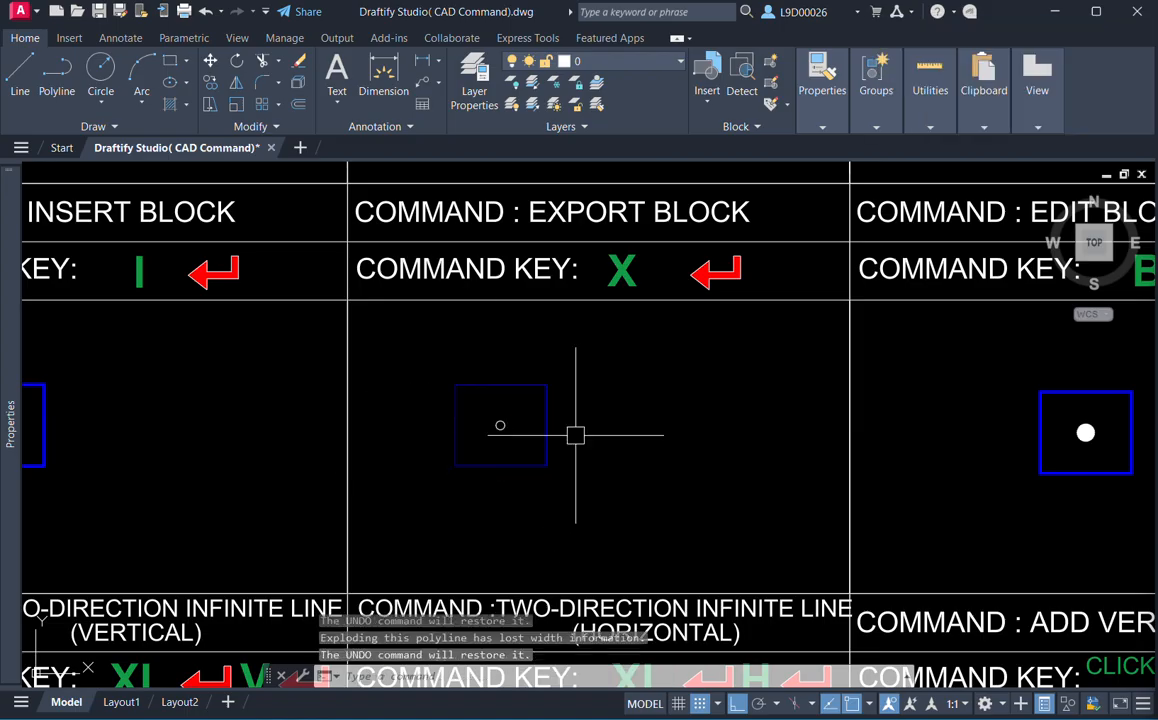
Select the exploded pieces below the EXPORT BLOCK heading to check them, and clear the selection.
click(569, 414)
click(473, 445)
middle_drag(592, 469, 677, 468)
key(Escape)
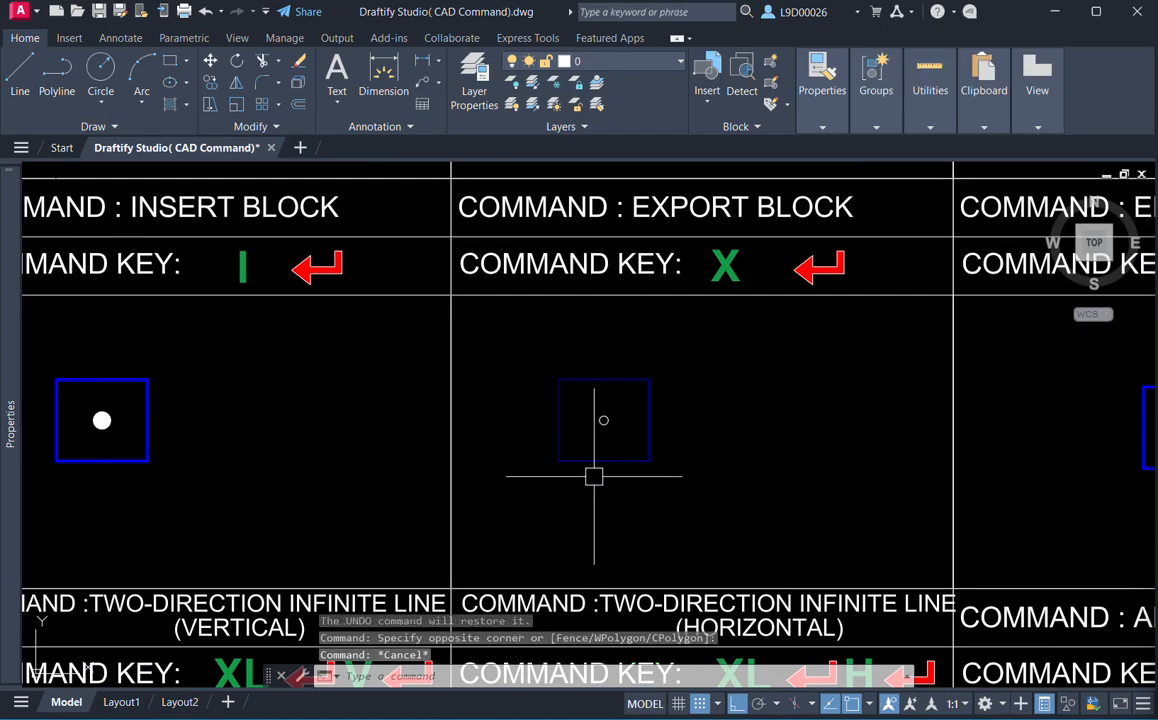
Select the REC block in the cell below the INSERT BLOCK heading to inspect it, and clear the selection.
middle_drag(498, 462, 747, 499)
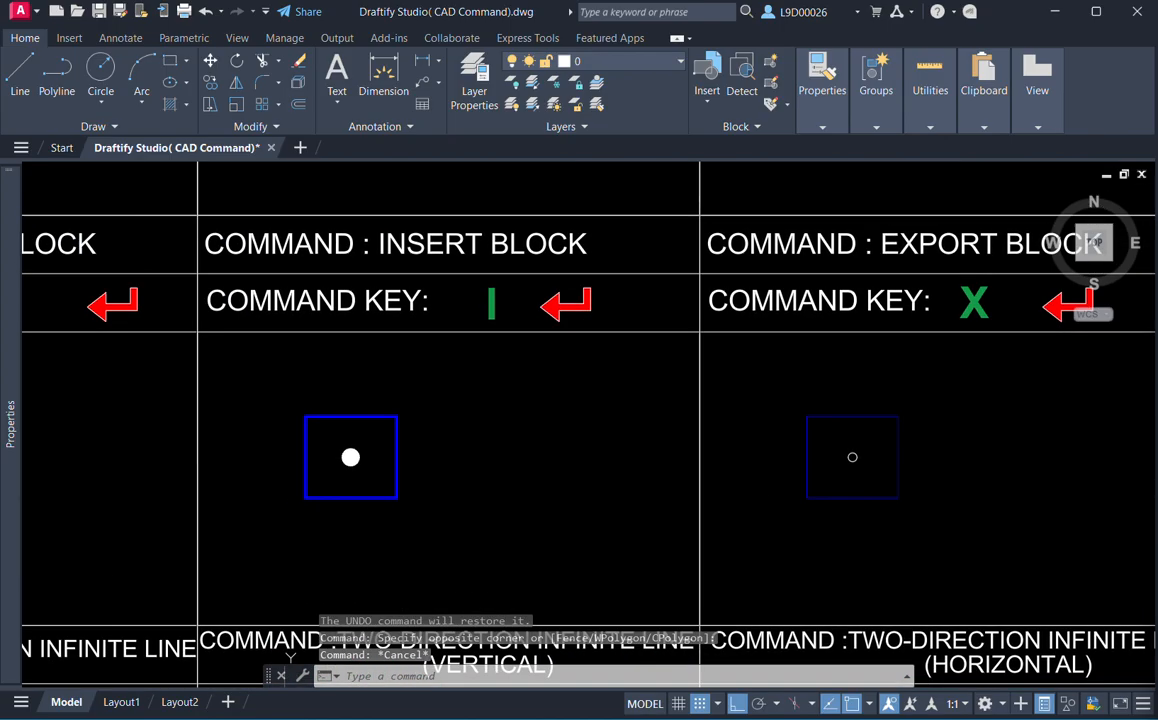
mouse_move(473, 435)
middle_down()
mouse_move(555, 422)
mouse_move(560, 406)
middle_up()
scroll(530, 446, down, 2)
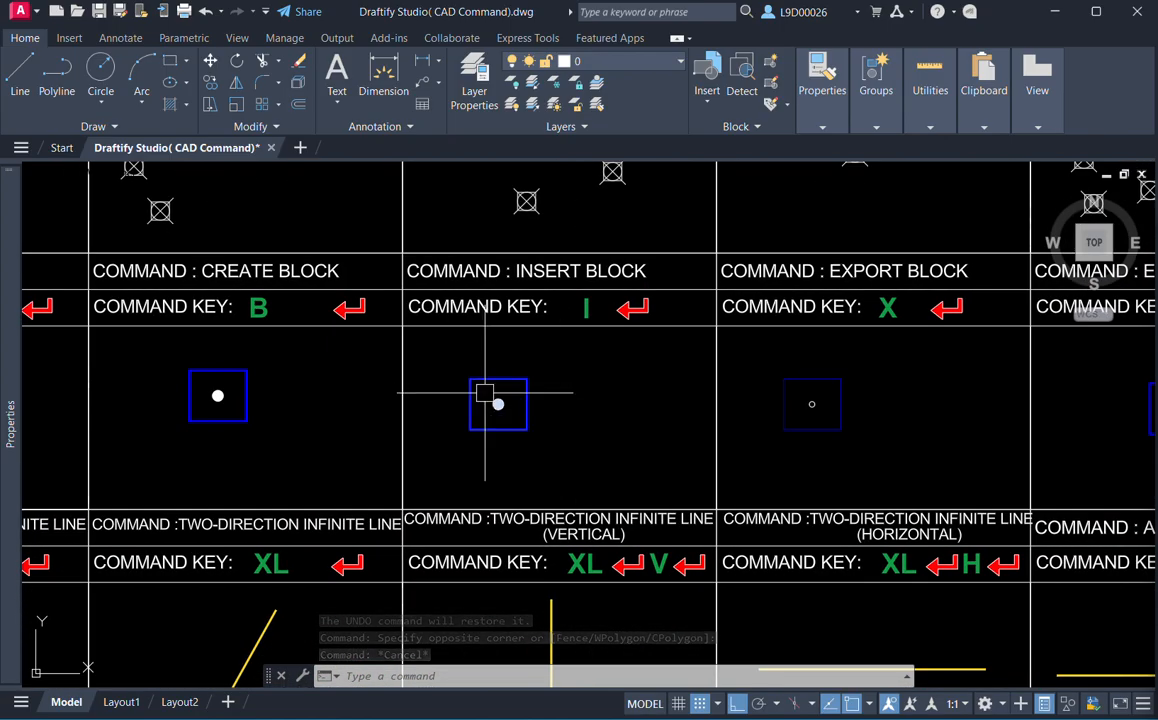
click(494, 405)
scroll(493, 410, down, 2)
middle_drag(494, 433, 545, 405)
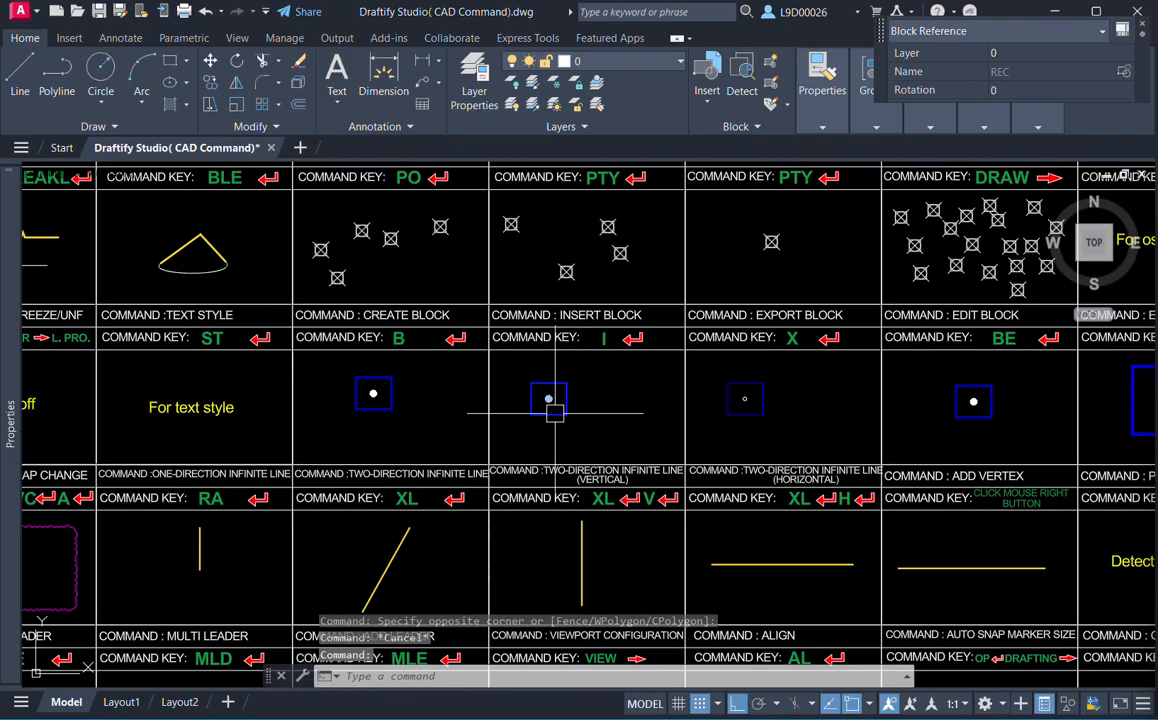
key(Escape)
key(Escape)
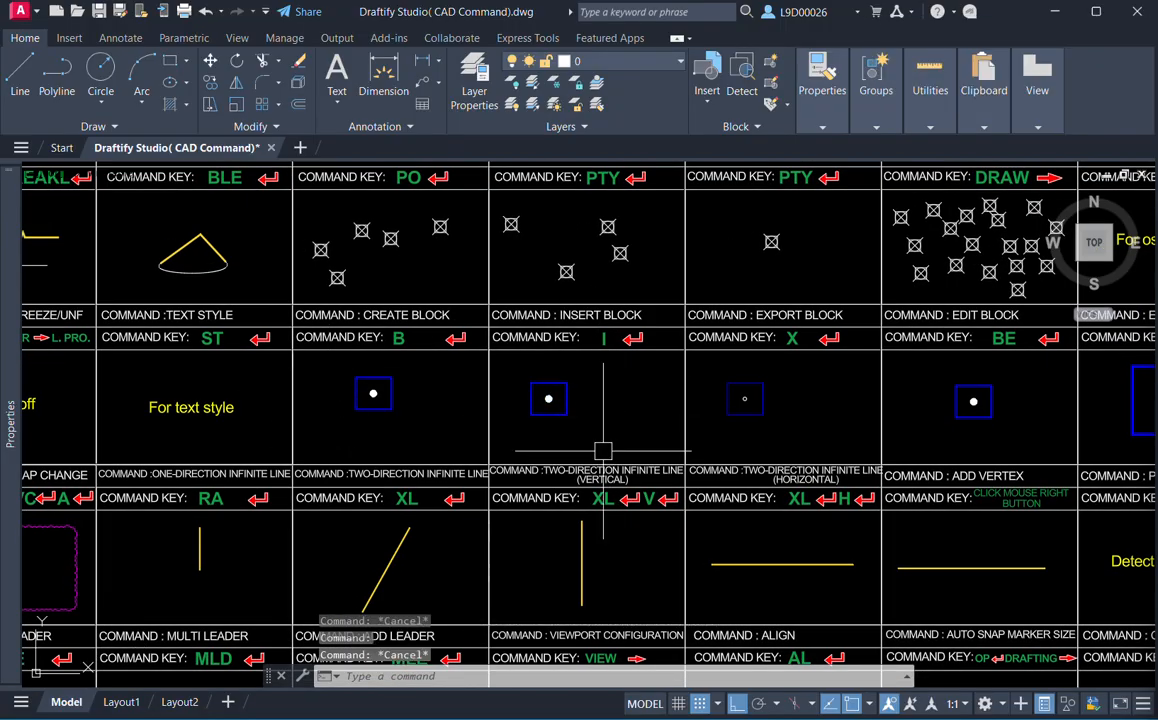
Run the Insert Block command, choose the Column S block among the current drawing's blocks, and leave without placing it.
text(i)
key(Return)
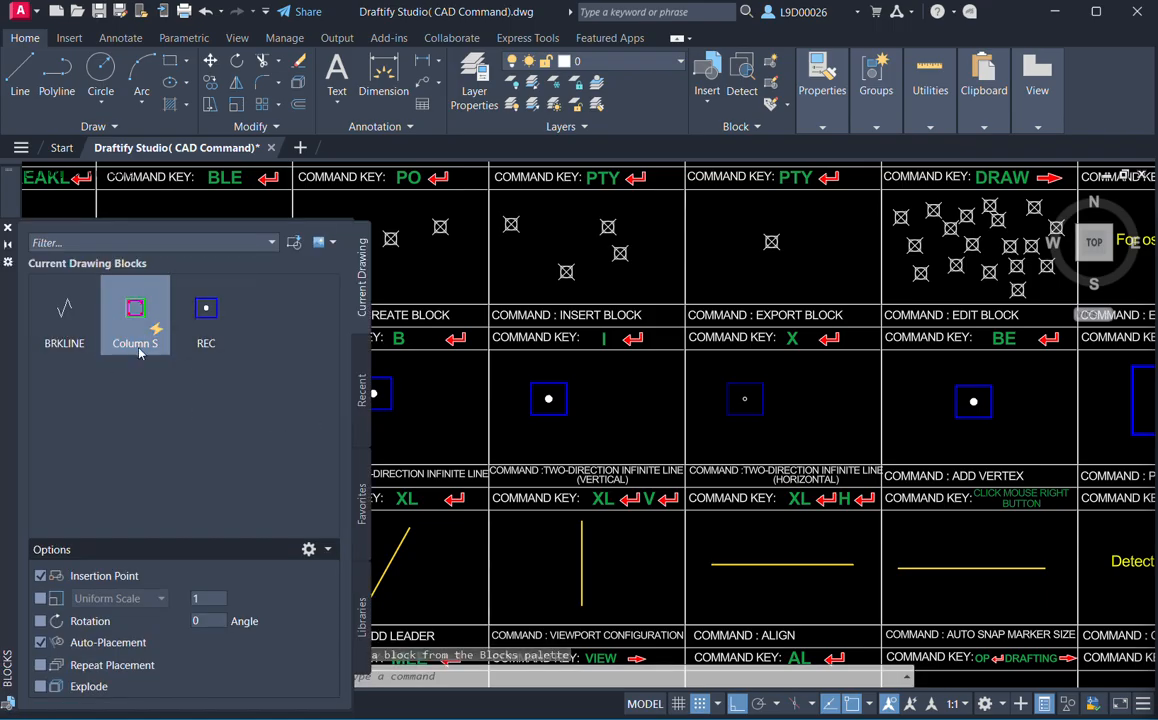
click(140, 325)
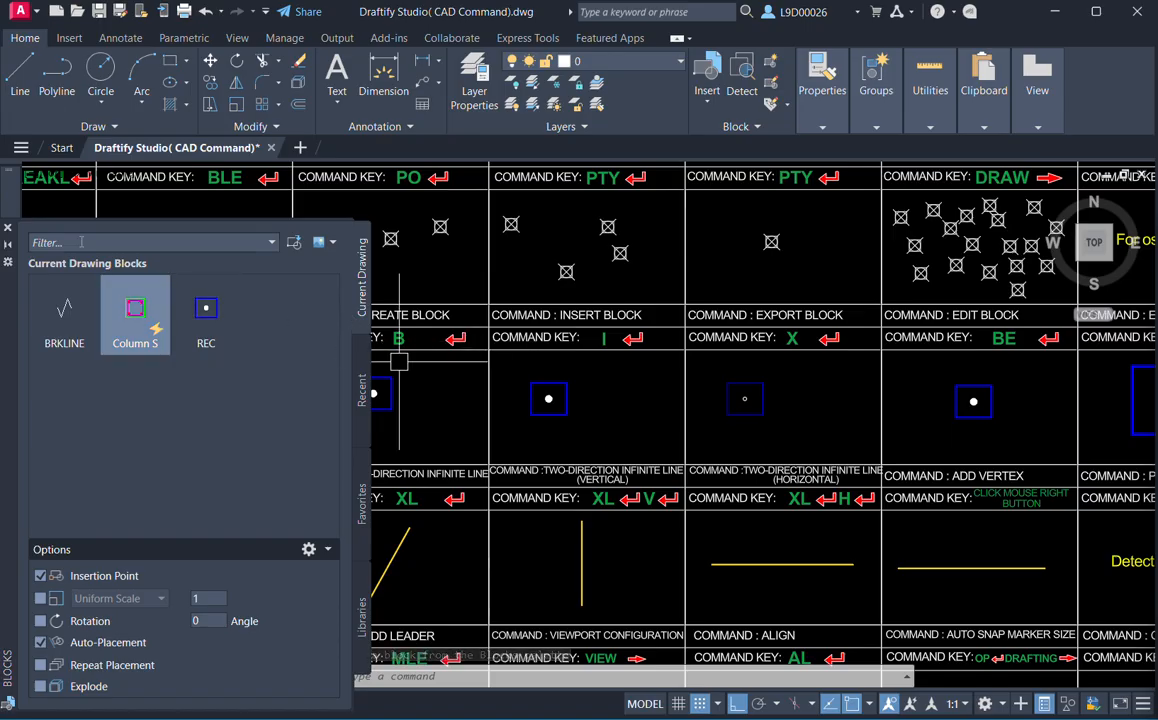
click(8, 229)
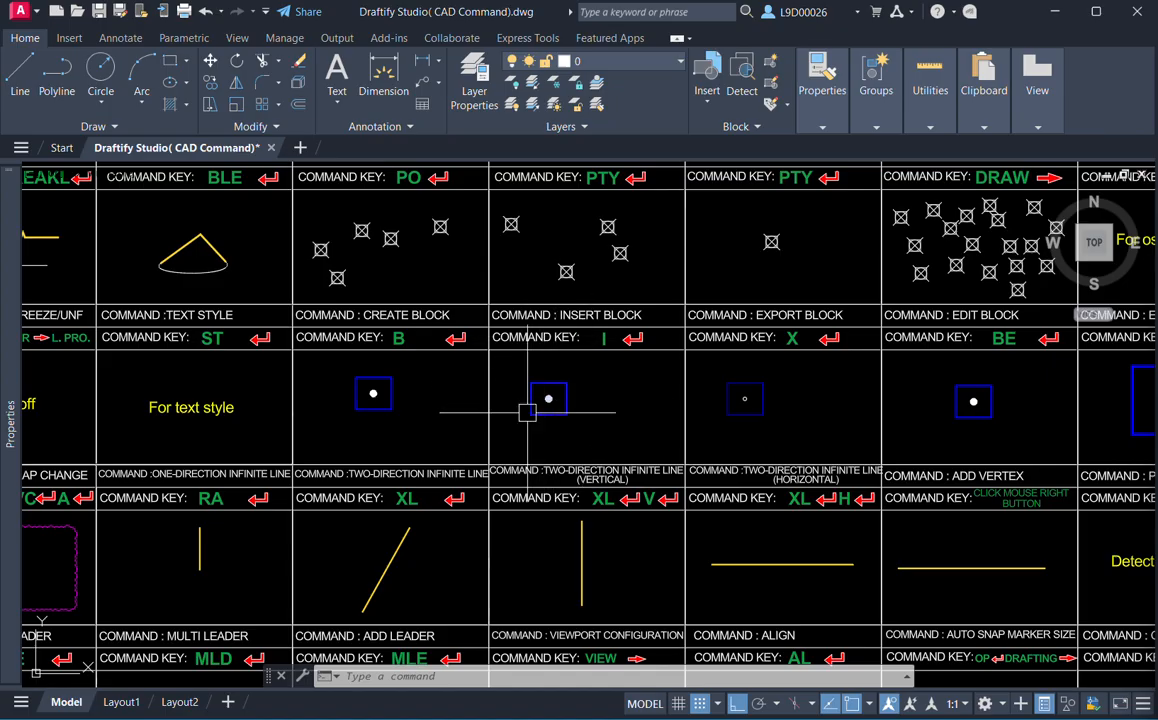
Explode the REC block in the cell below the CREATE BLOCK heading.
scroll(527, 411, up, 3)
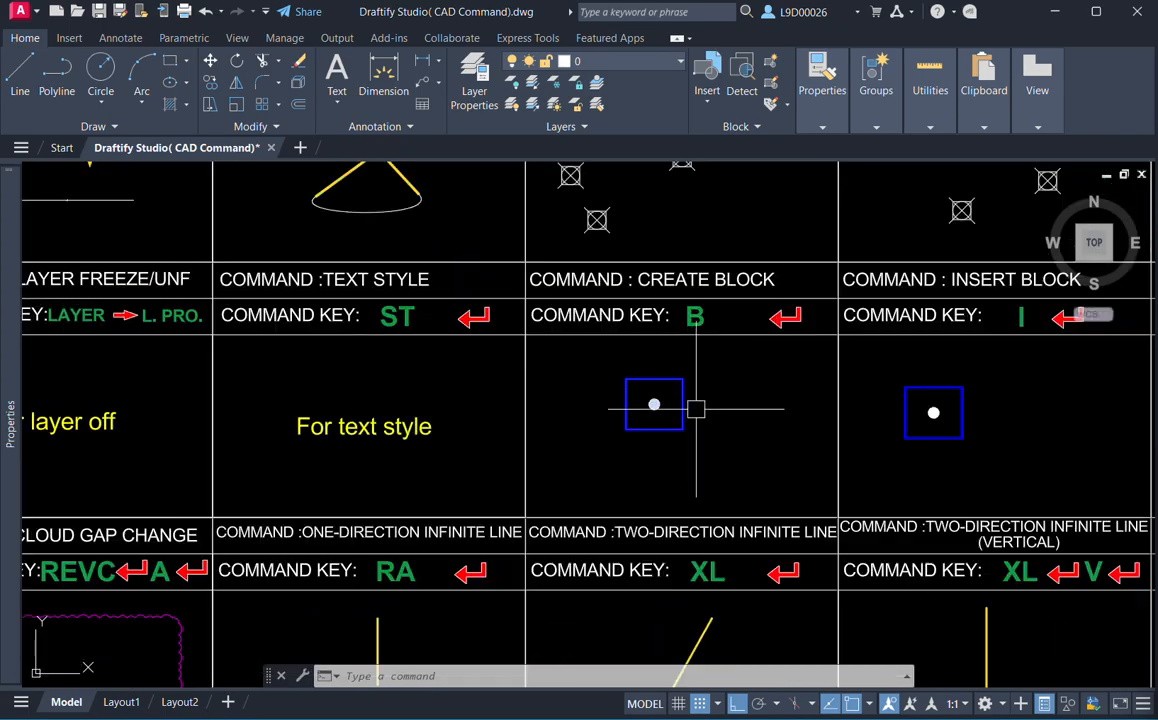
click(680, 414)
middle_drag(688, 448, 631, 454)
key(Escape)
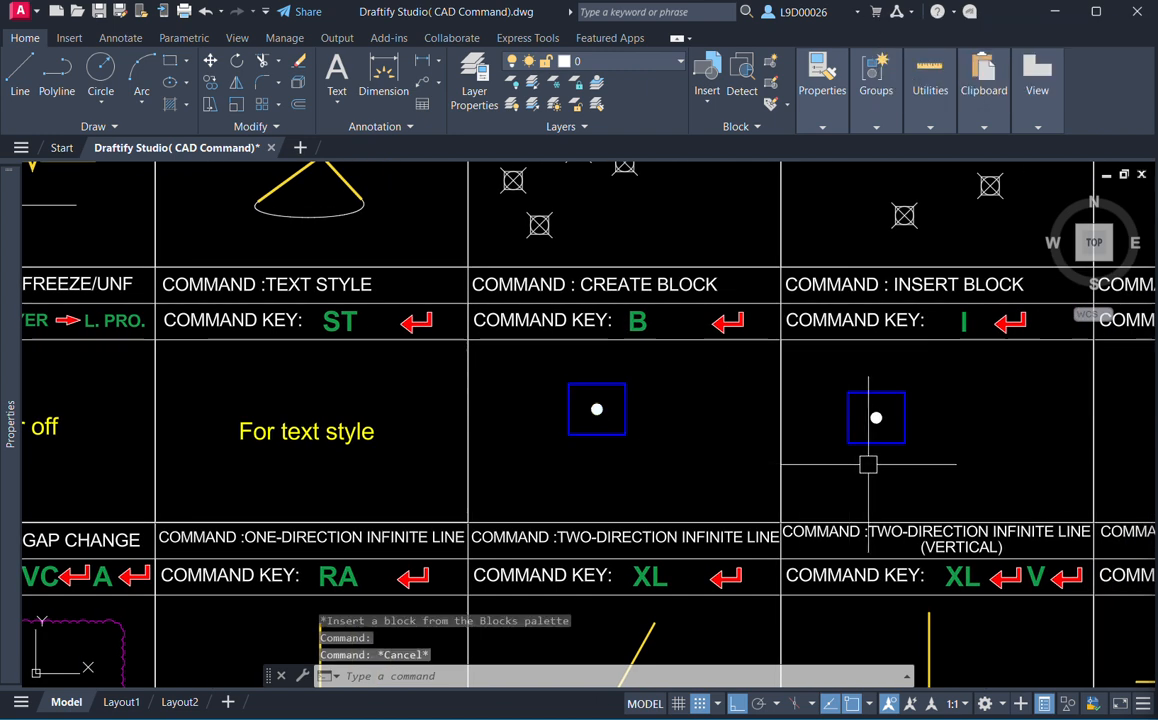
scroll(544, 425, up, 2)
click(630, 440)
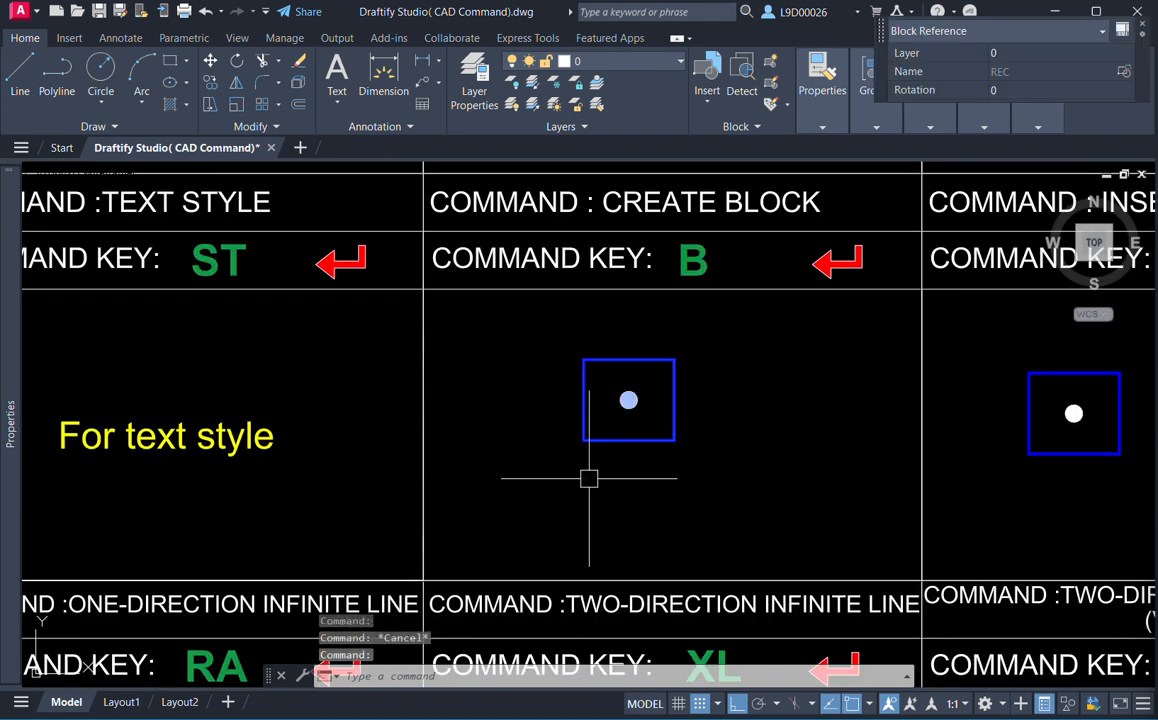
text(x)
key(Return)
Select the exploded blue square below the CREATE BLOCK heading to check it, and clear the selection.
mouse_move(685, 457)
middle_down()
mouse_move(668, 461)
mouse_move(646, 424)
mouse_move(672, 405)
middle_up()
click(651, 425)
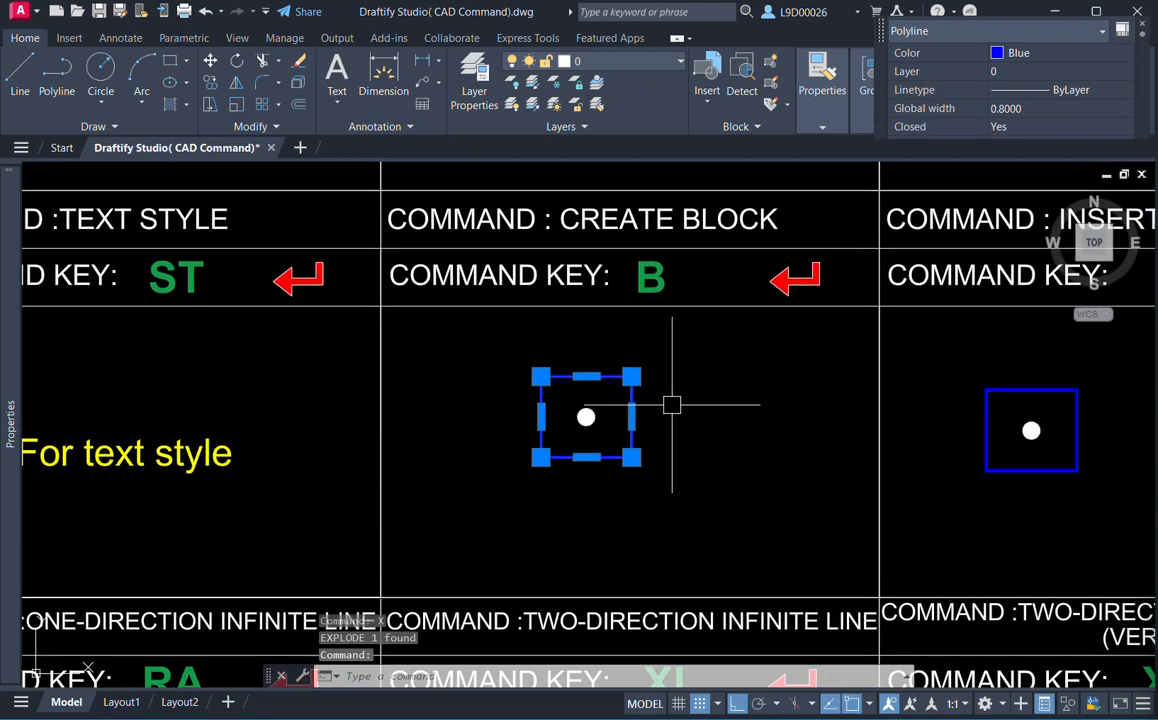
key(Escape)
Define a block named column from the blue square and the dot below the CREATE BLOCK heading.
click(654, 362)
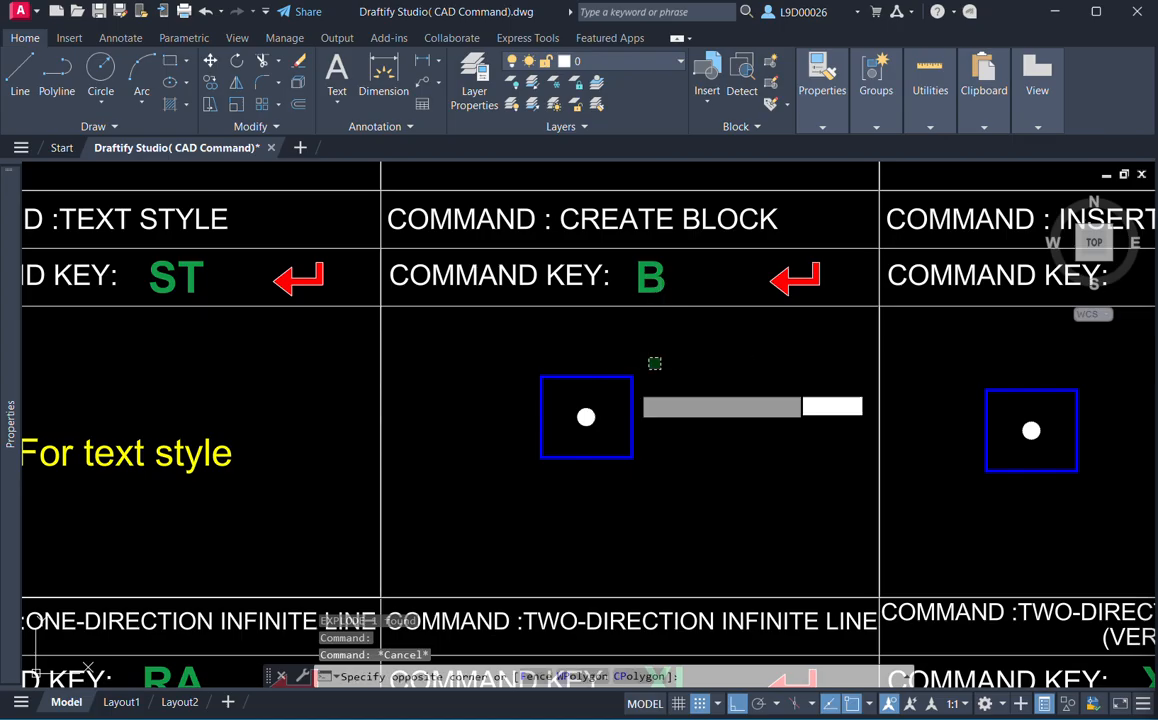
click(507, 494)
text(b)
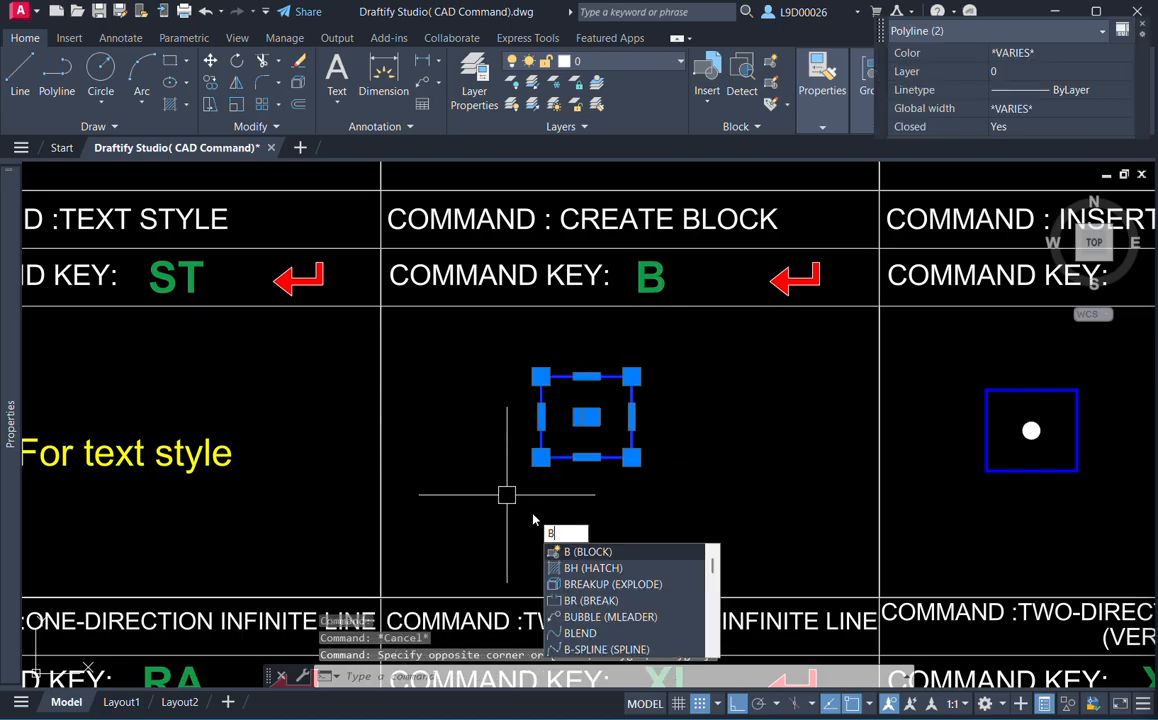
key(Return)
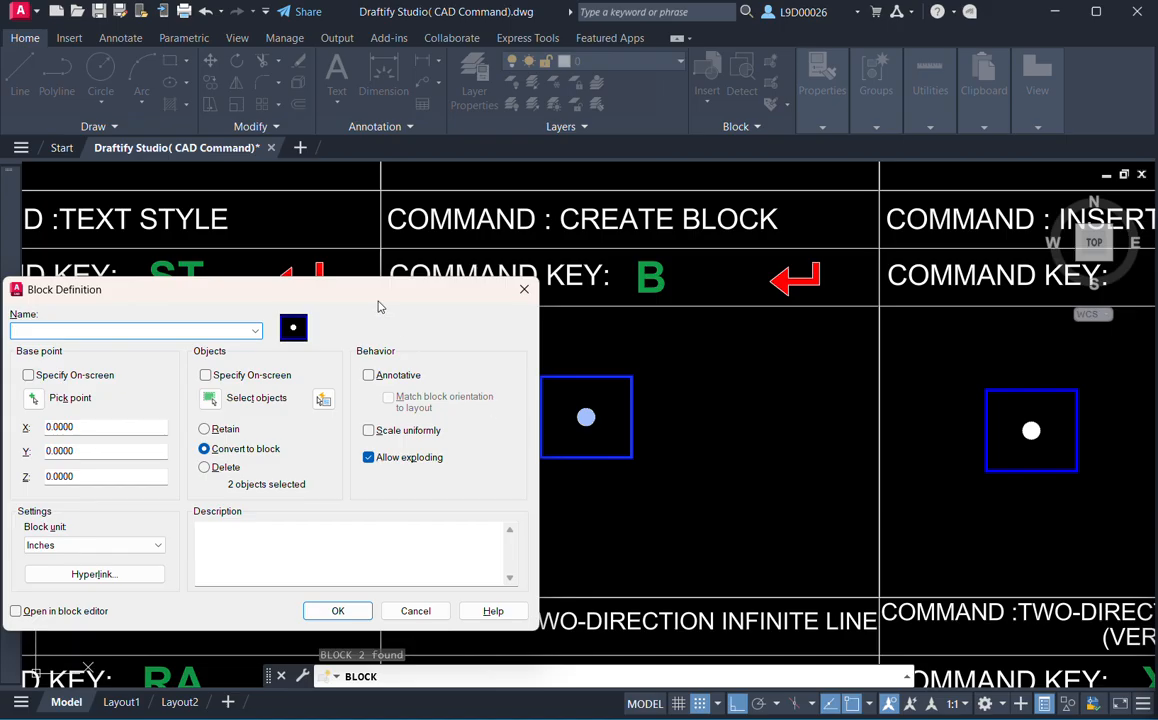
drag(379, 307, 548, 261)
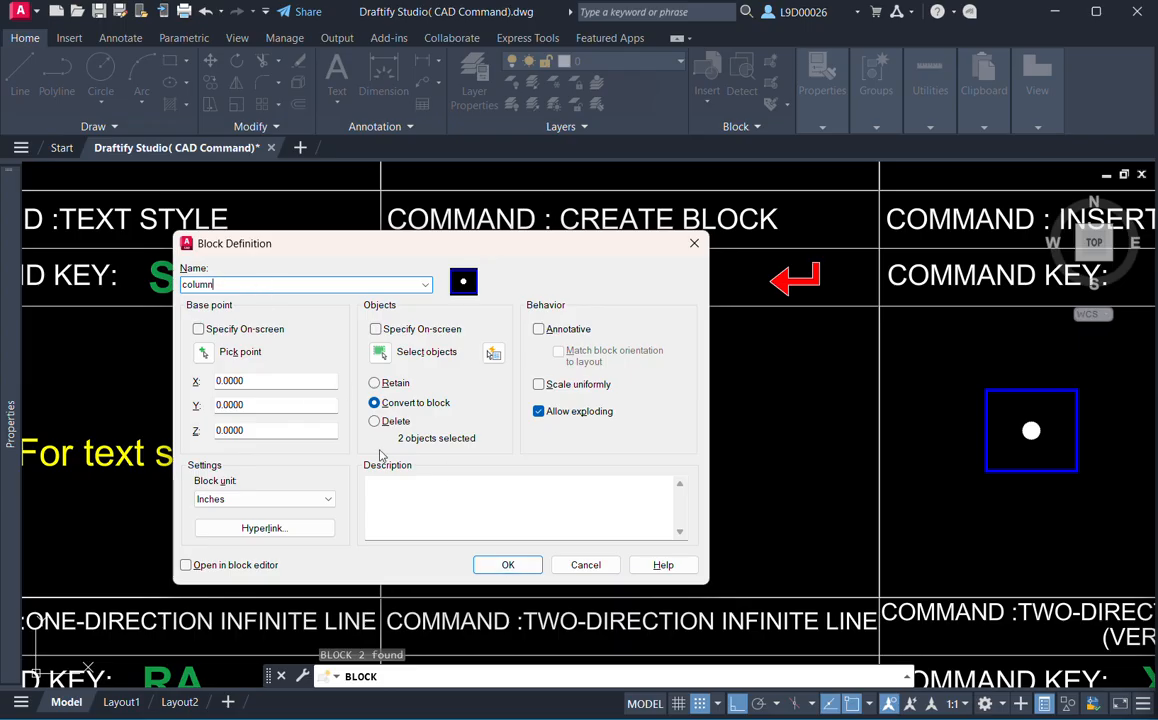
click(508, 566)
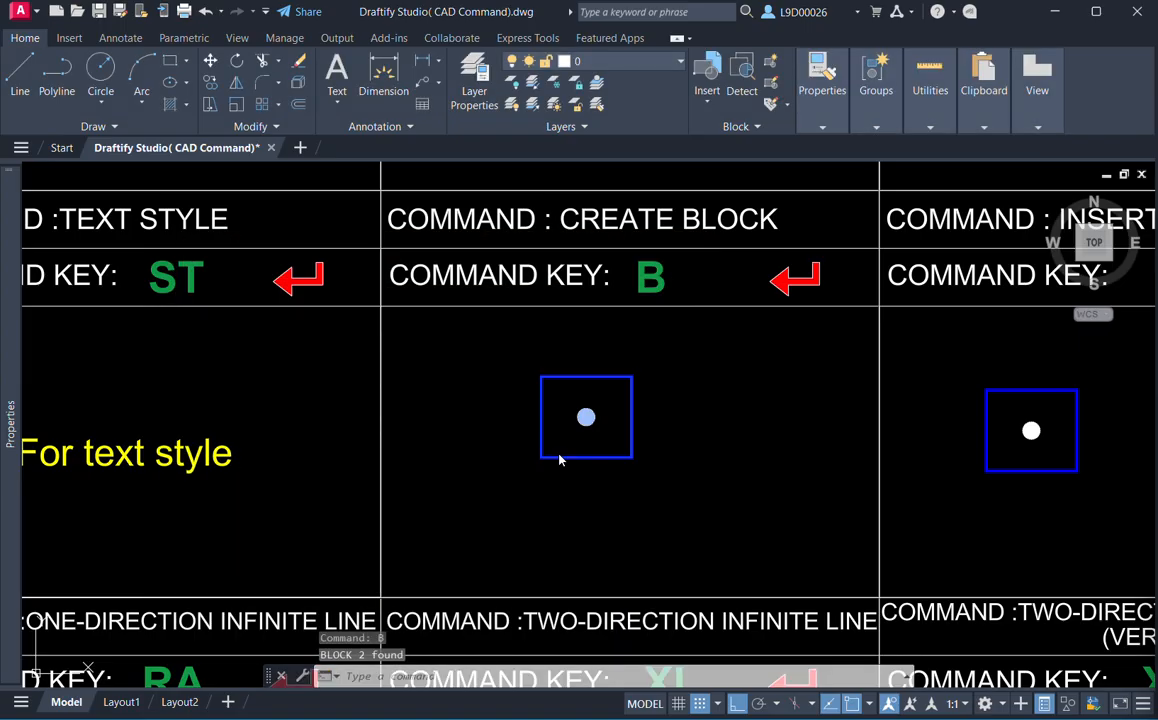
Select the column block below the CREATE BLOCK heading to check its properties, and clear the selection.
click(611, 458)
scroll(605, 430, down, 5)
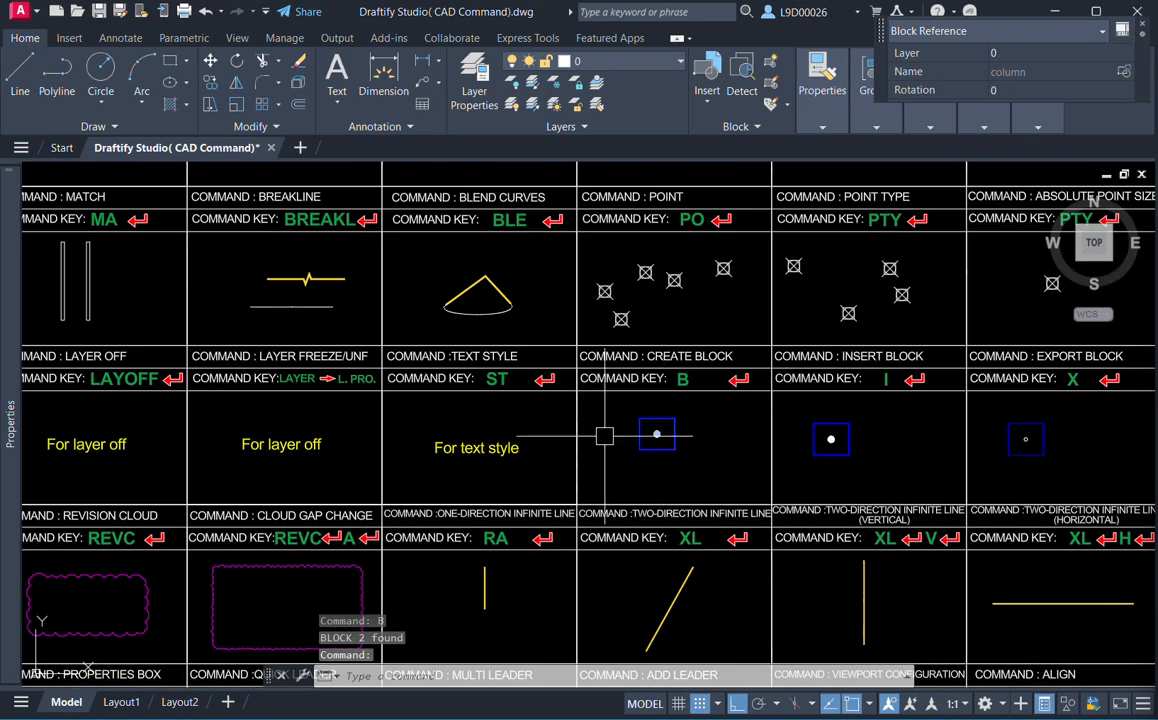
scroll(561, 416, up, 2)
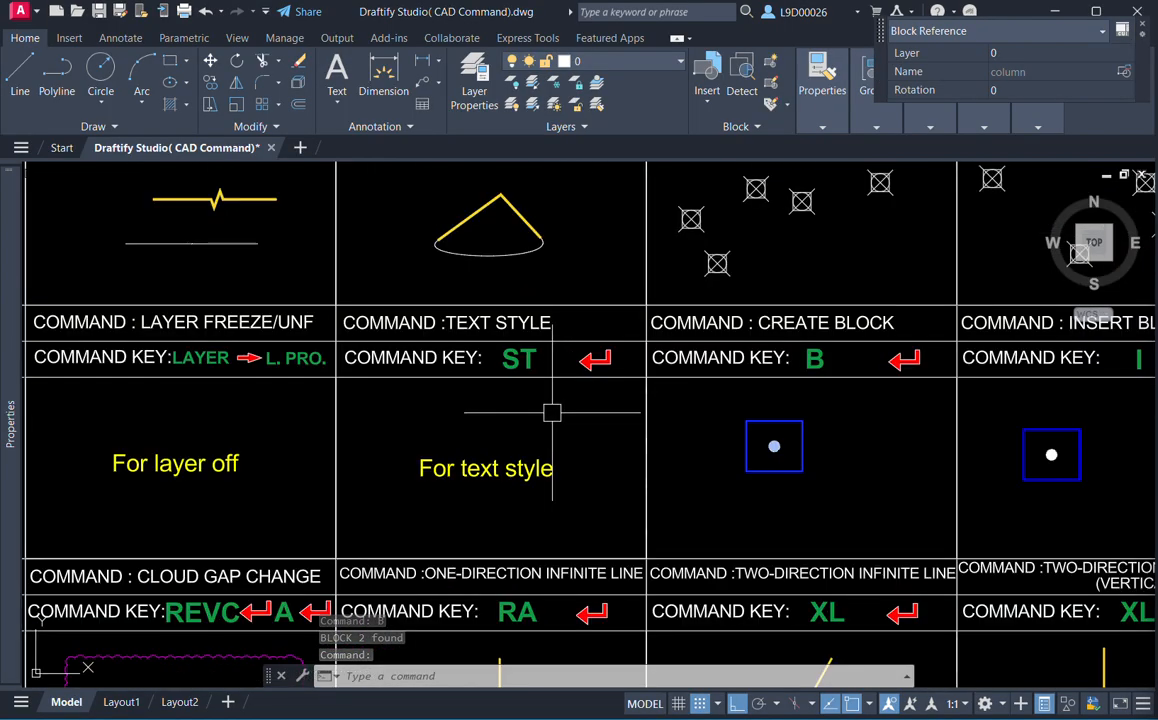
middle_drag(504, 421, 556, 434)
key(Escape)
key(Escape)
Run the ST command and browse the Xref street lighting, Standard and ROMANS text styles and the style filter options.
text(s)
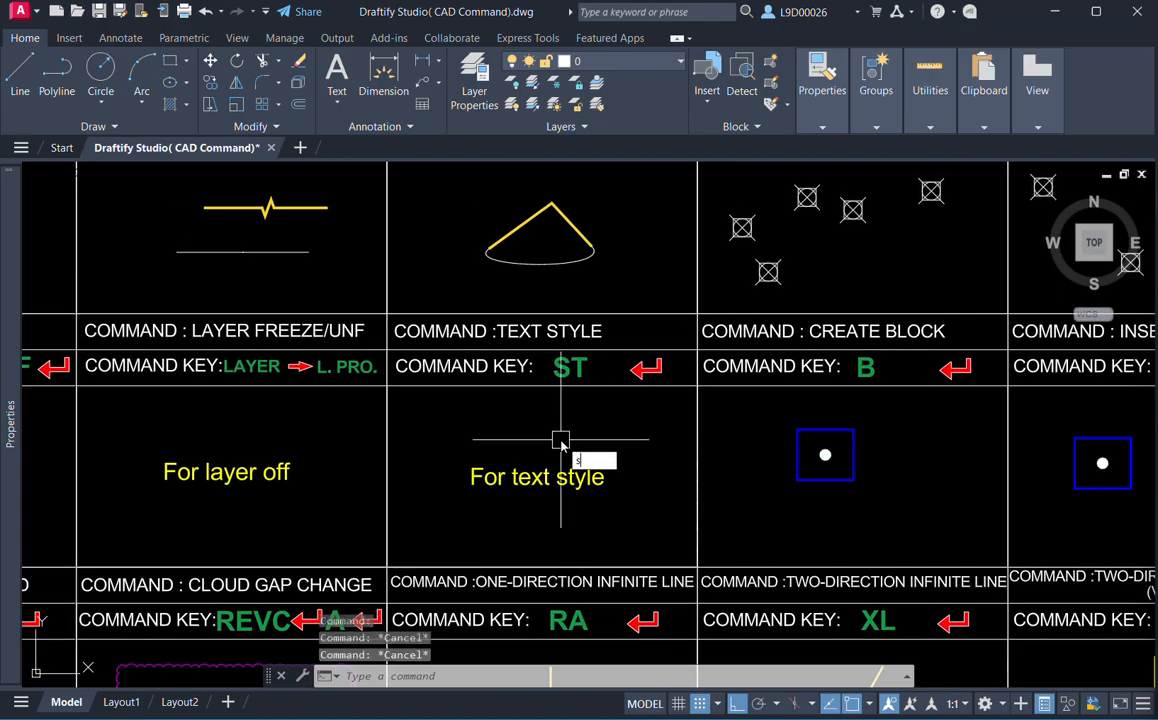
text(t)
key(Return)
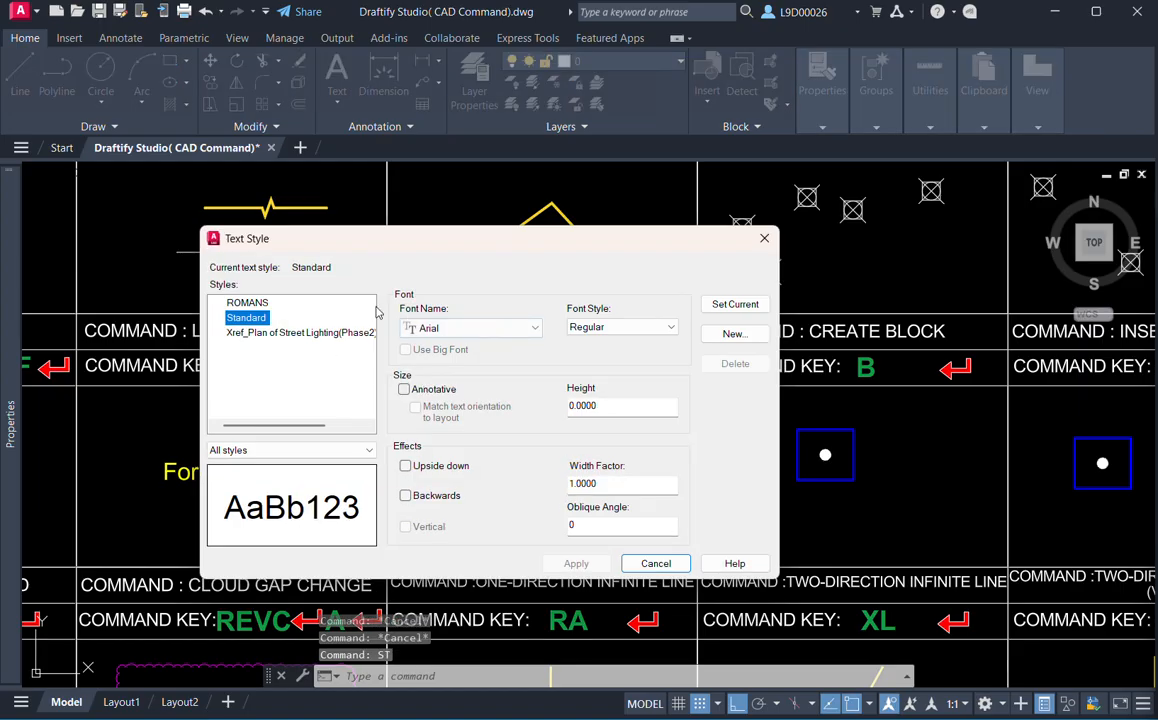
click(258, 303)
click(258, 333)
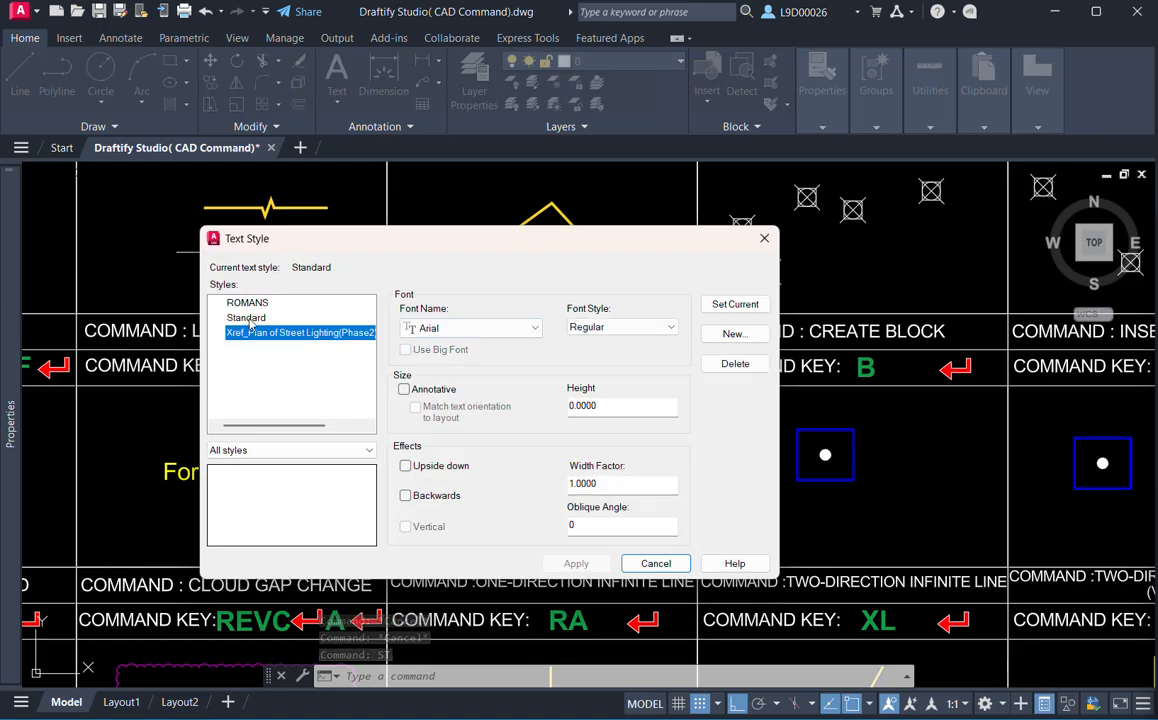
click(246, 317)
click(288, 451)
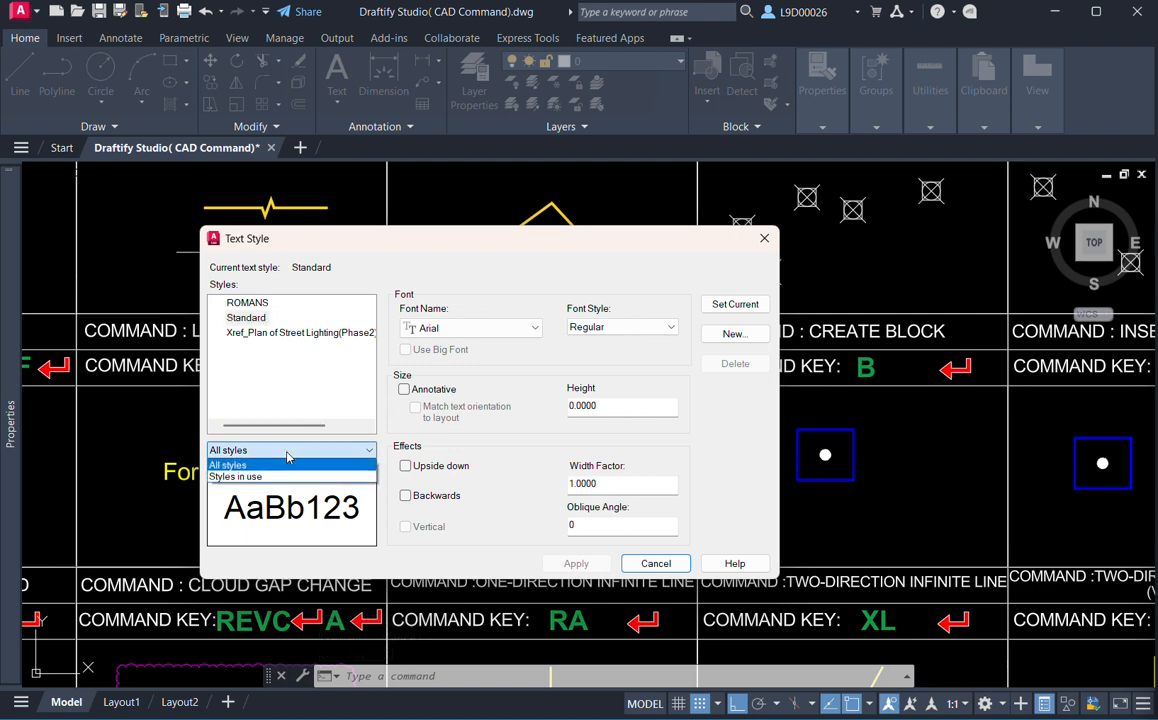
click(257, 335)
click(254, 304)
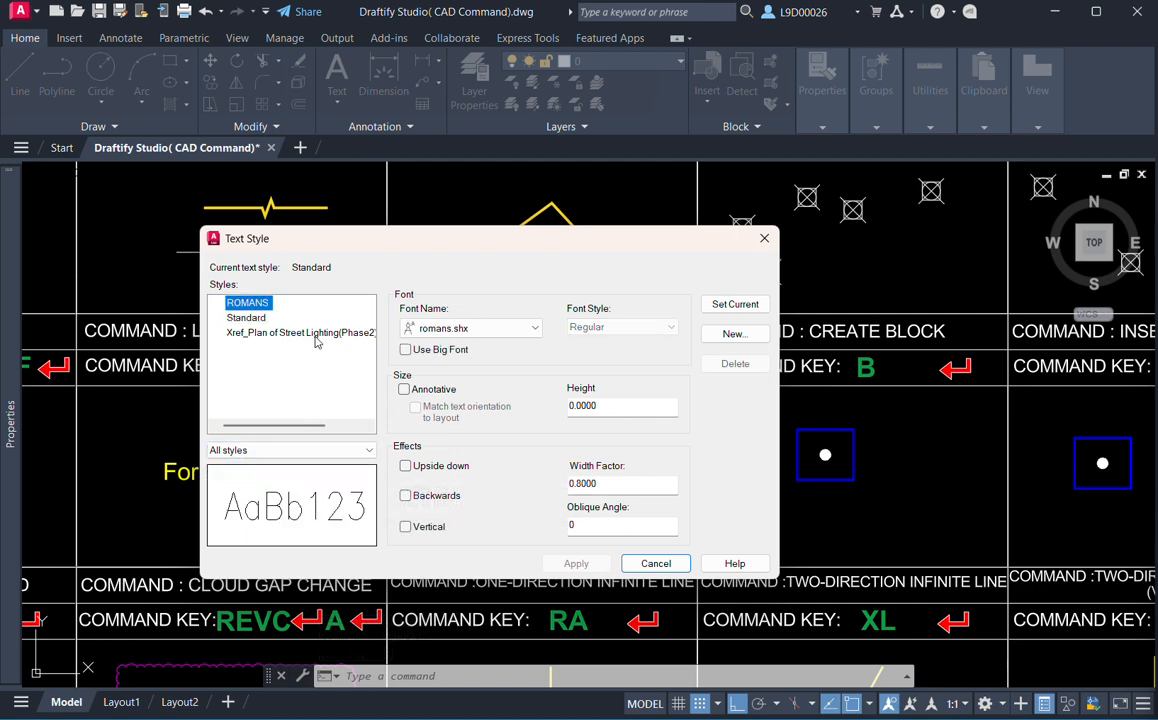
Set the ROMANS text style's font to Segoe UI Variable Text Semilight, apply it, and close the text style settings.
click(456, 331)
scroll(450, 340, down, 10)
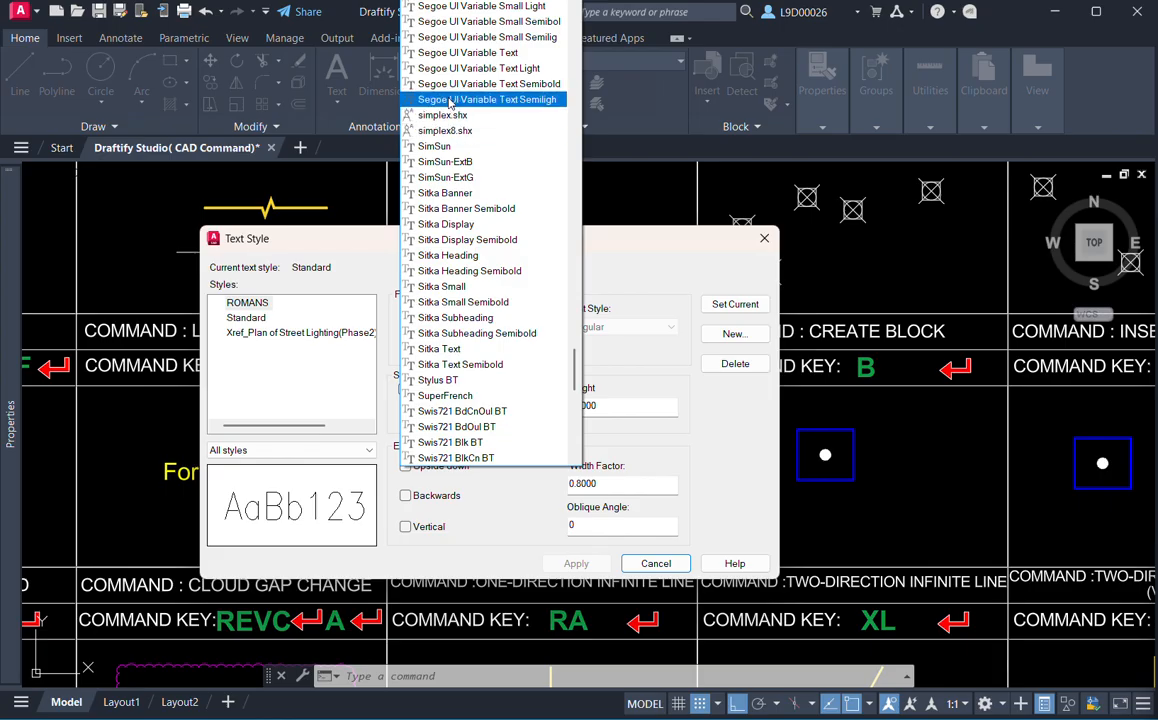
click(505, 99)
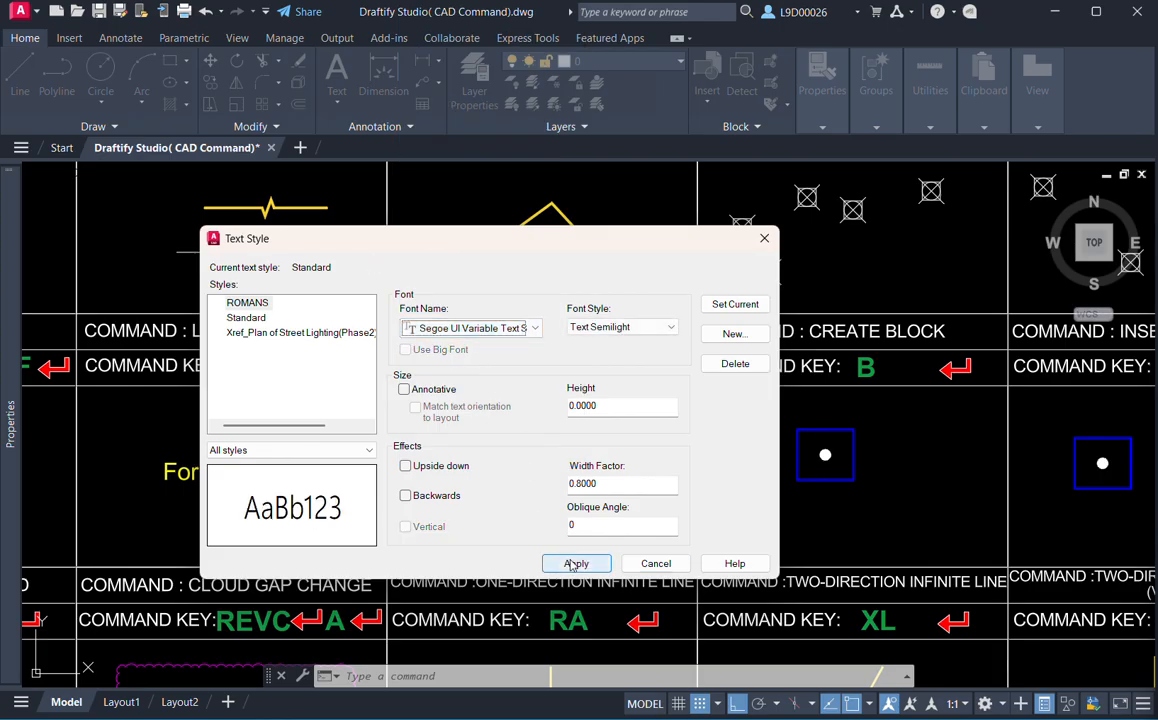
click(573, 564)
click(652, 564)
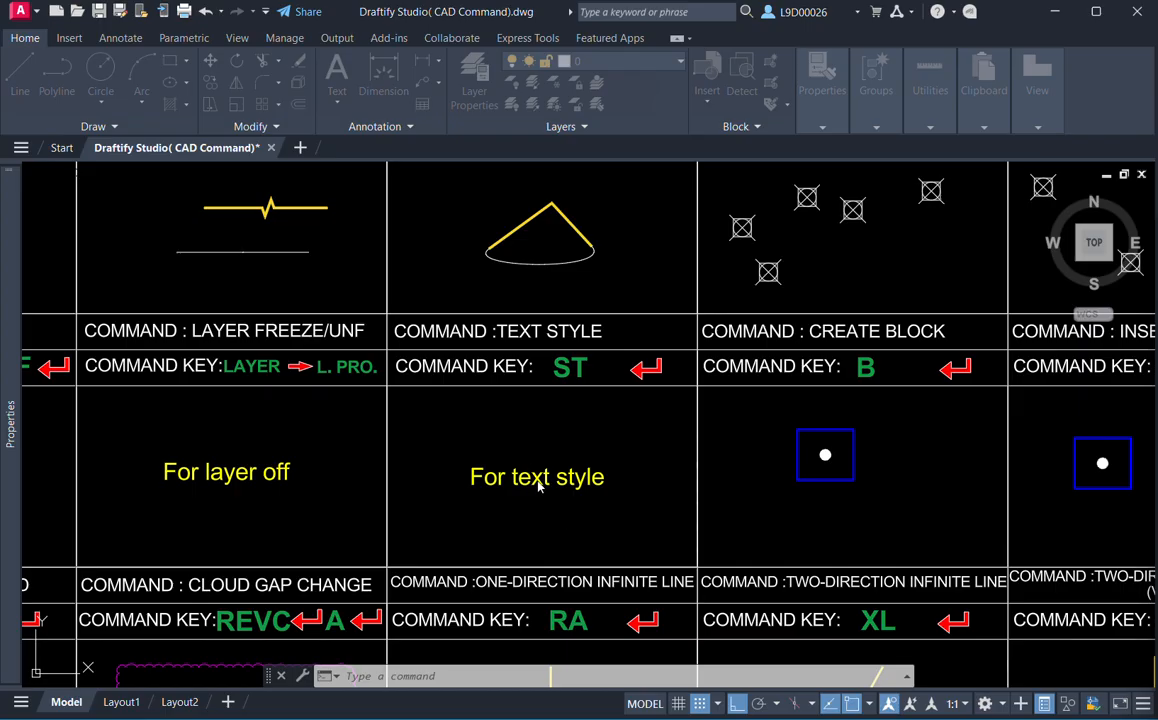
middle_drag(468, 476, 703, 465)
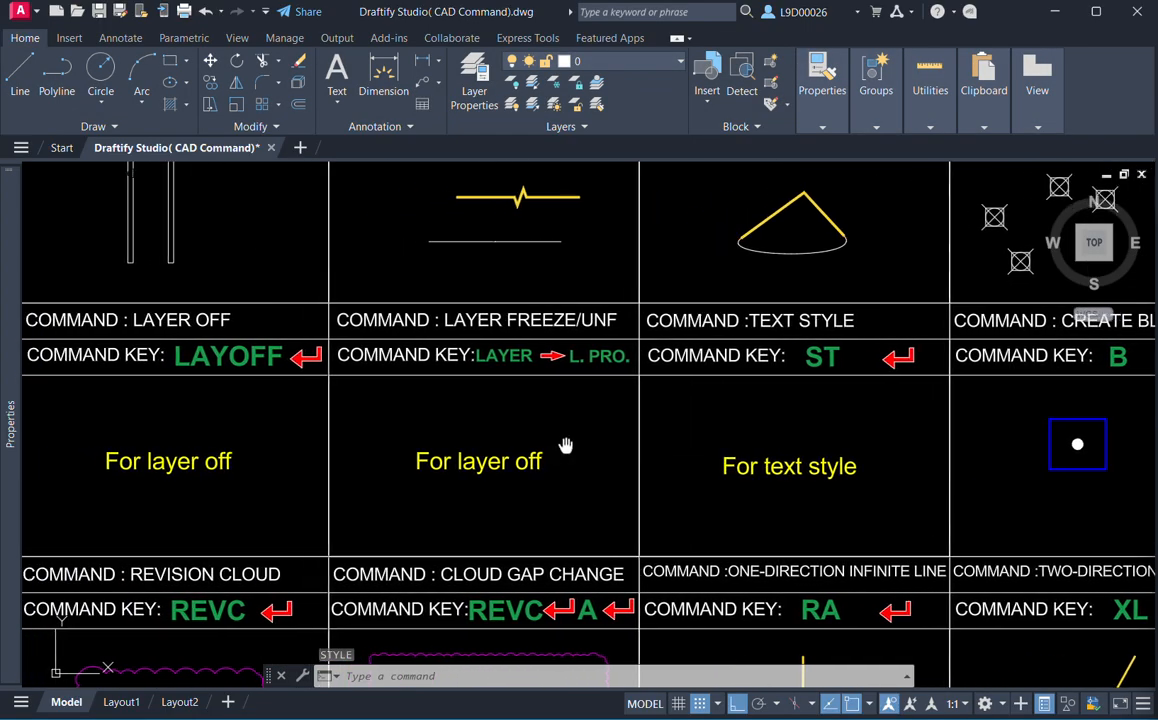
middle_drag(565, 445, 548, 432)
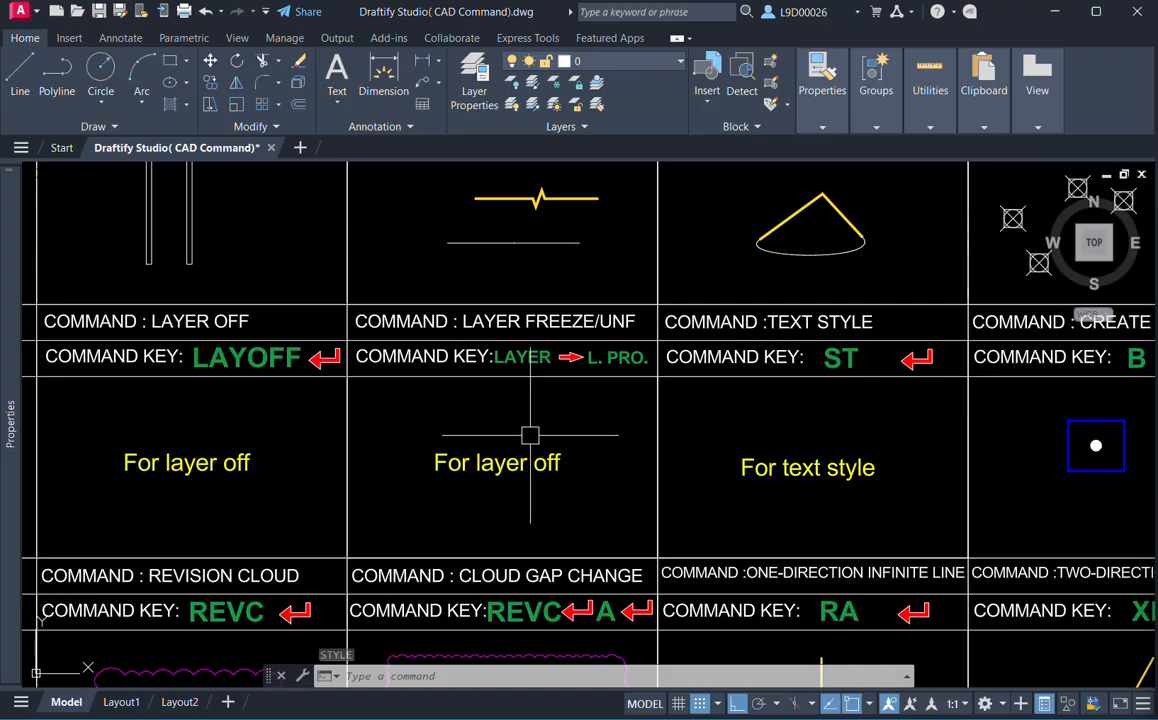
click(400, 438)
click(325, 440)
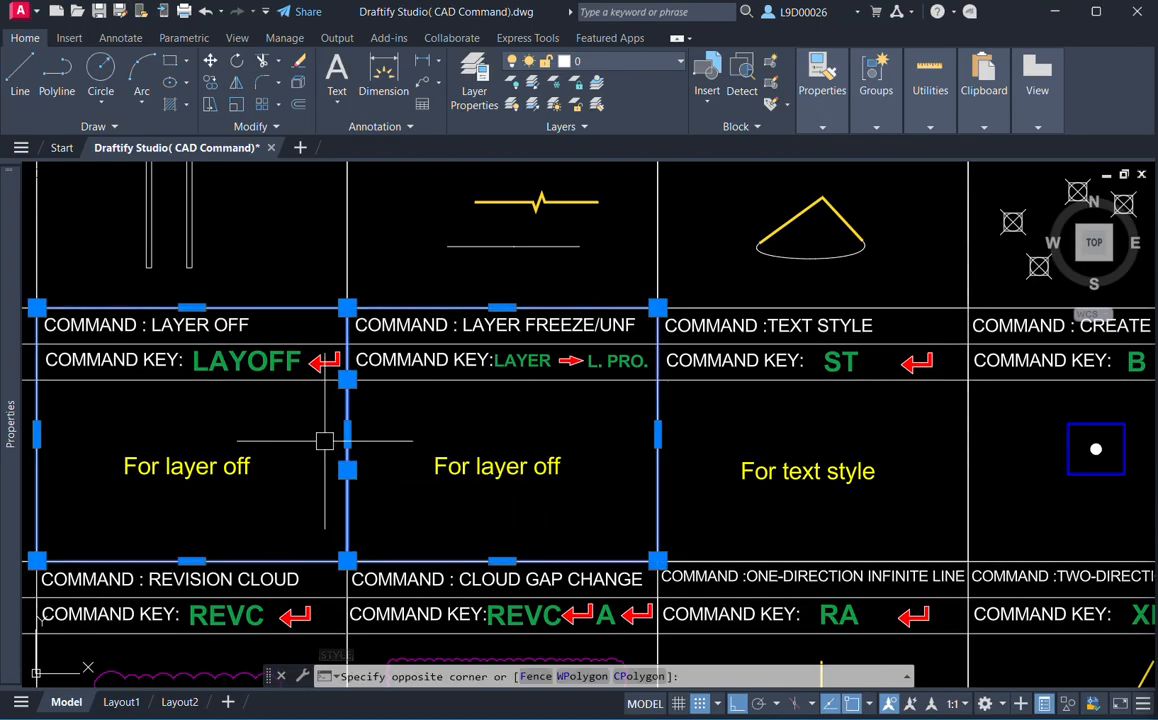
click(693, 466)
click(625, 486)
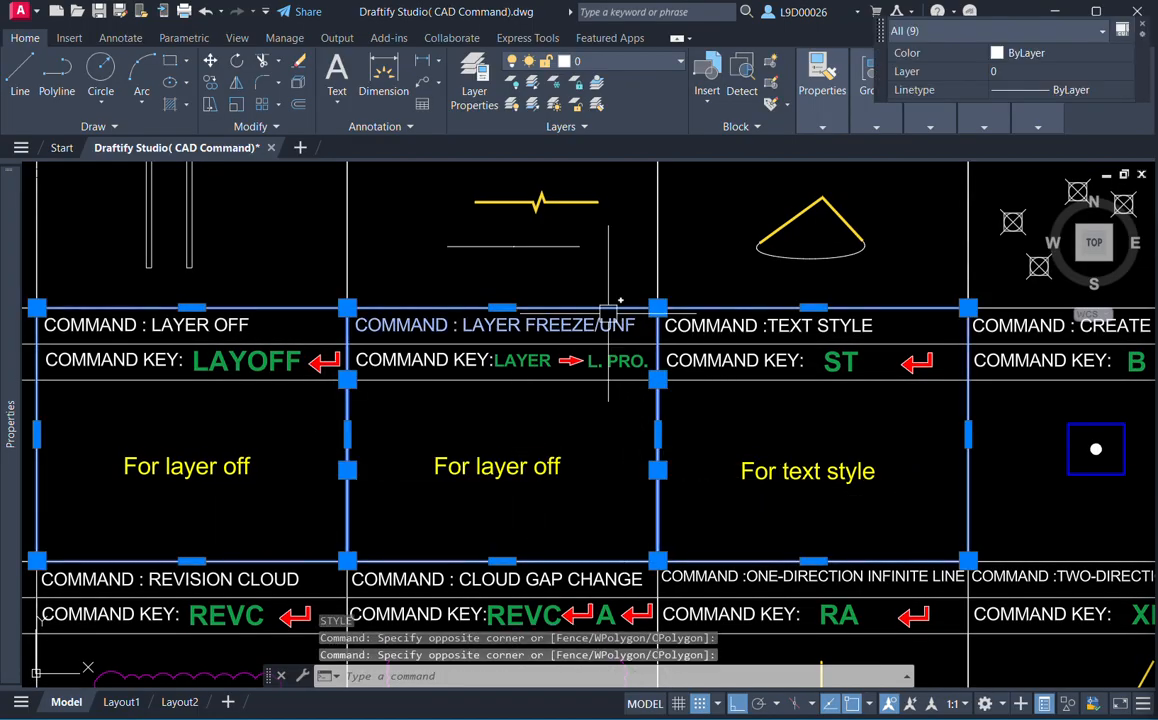
key(Escape)
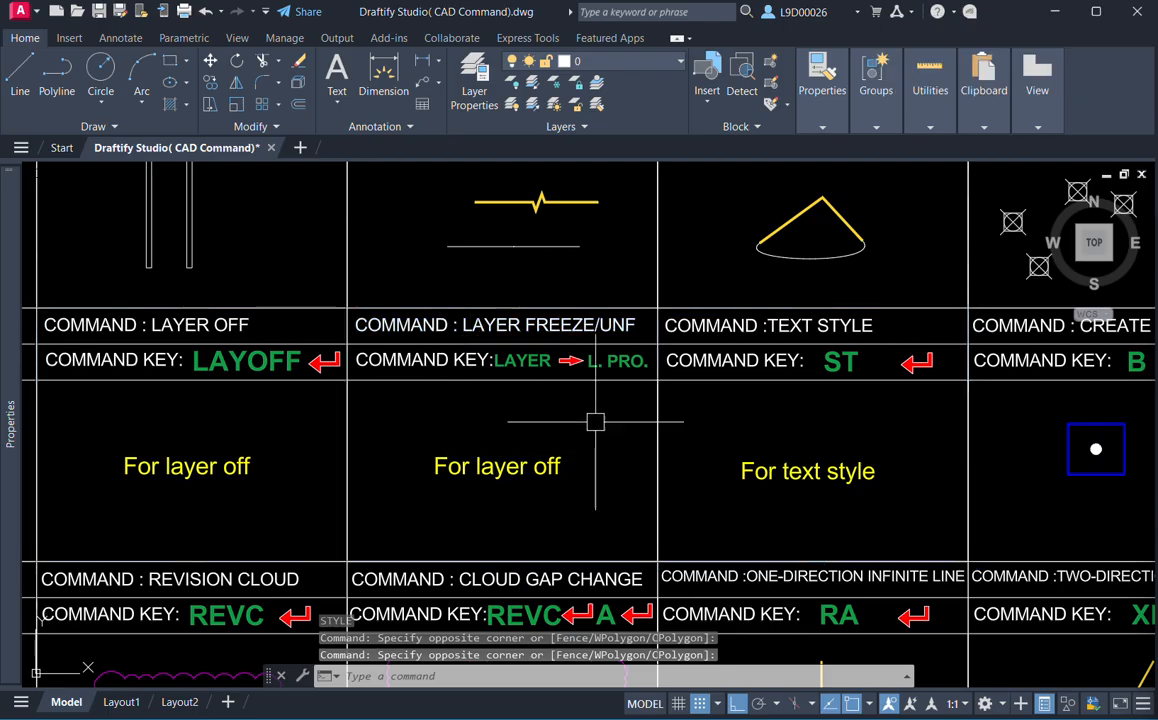
Open the layer properties and create a layer named cad that takes its properties from the RCC layer.
click(462, 106)
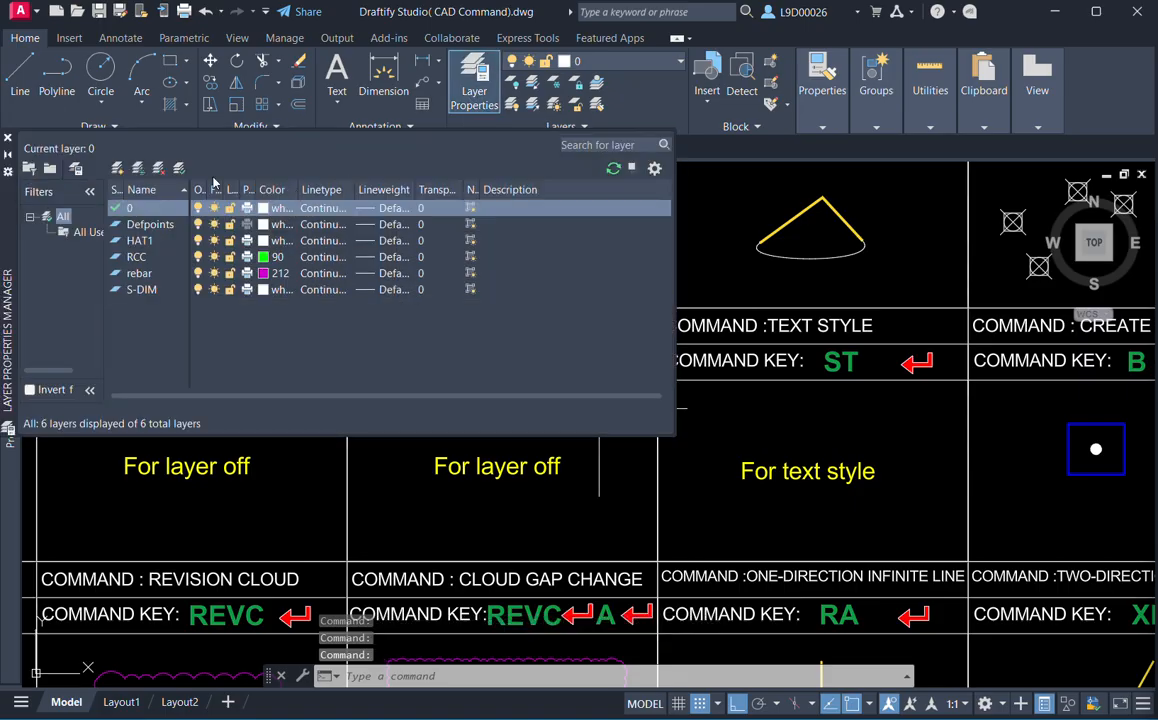
click(137, 223)
click(132, 239)
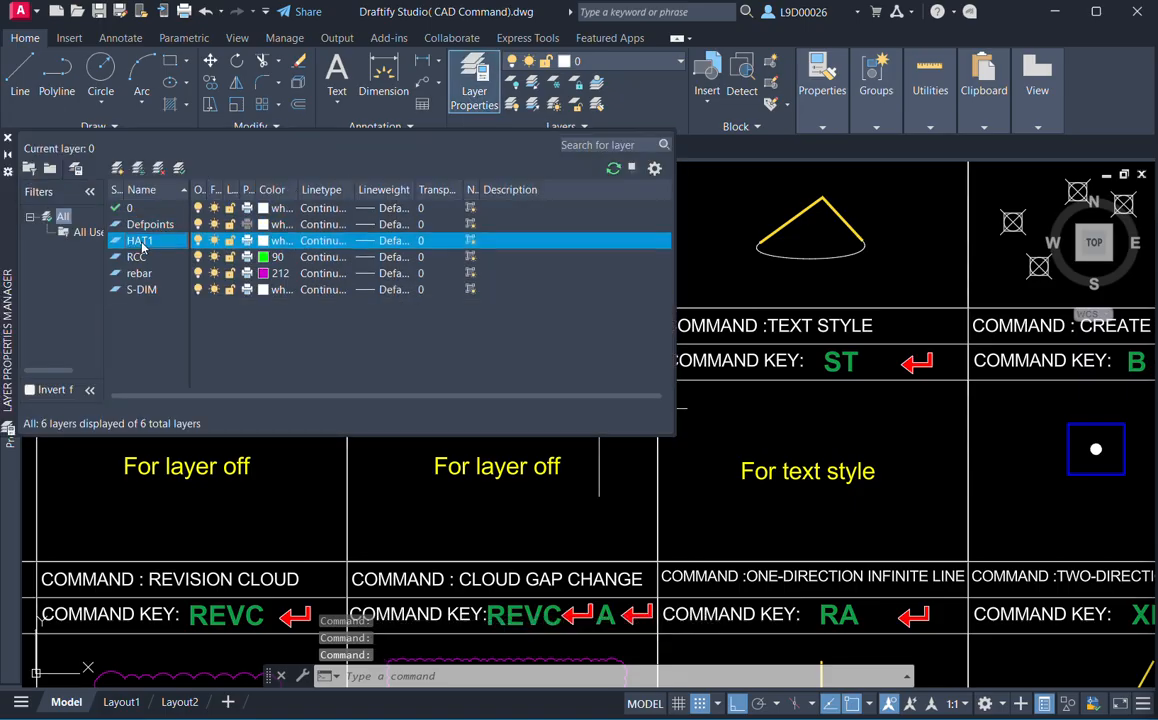
click(143, 258)
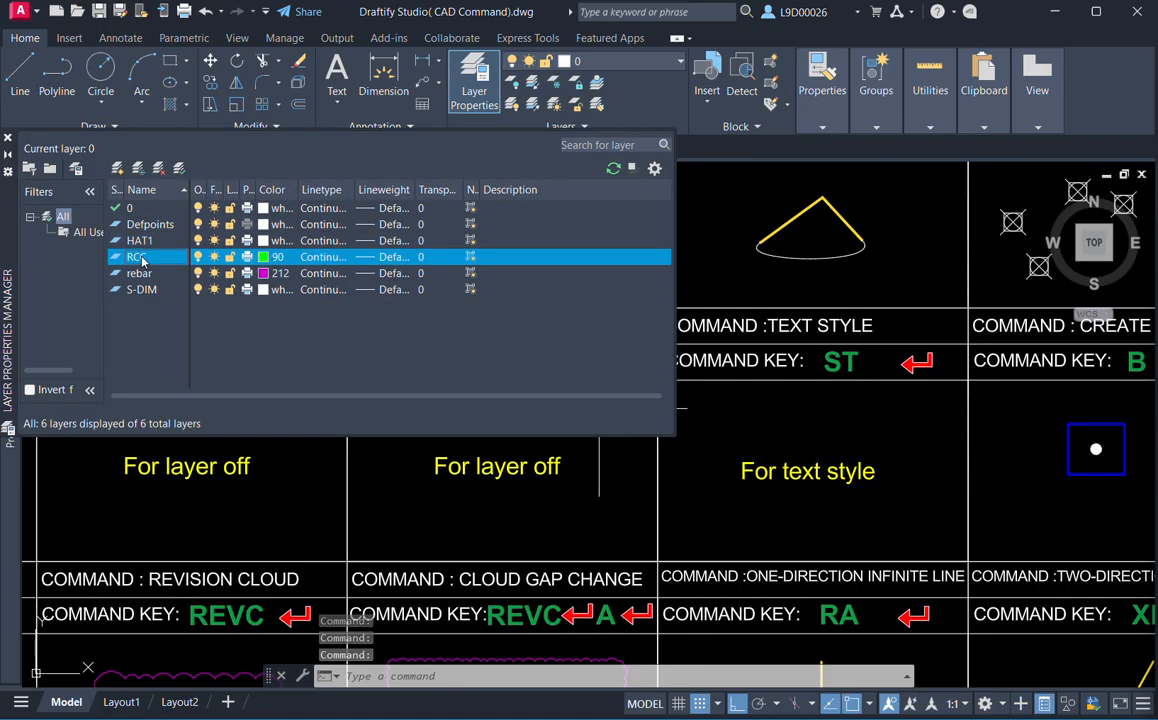
click(118, 169)
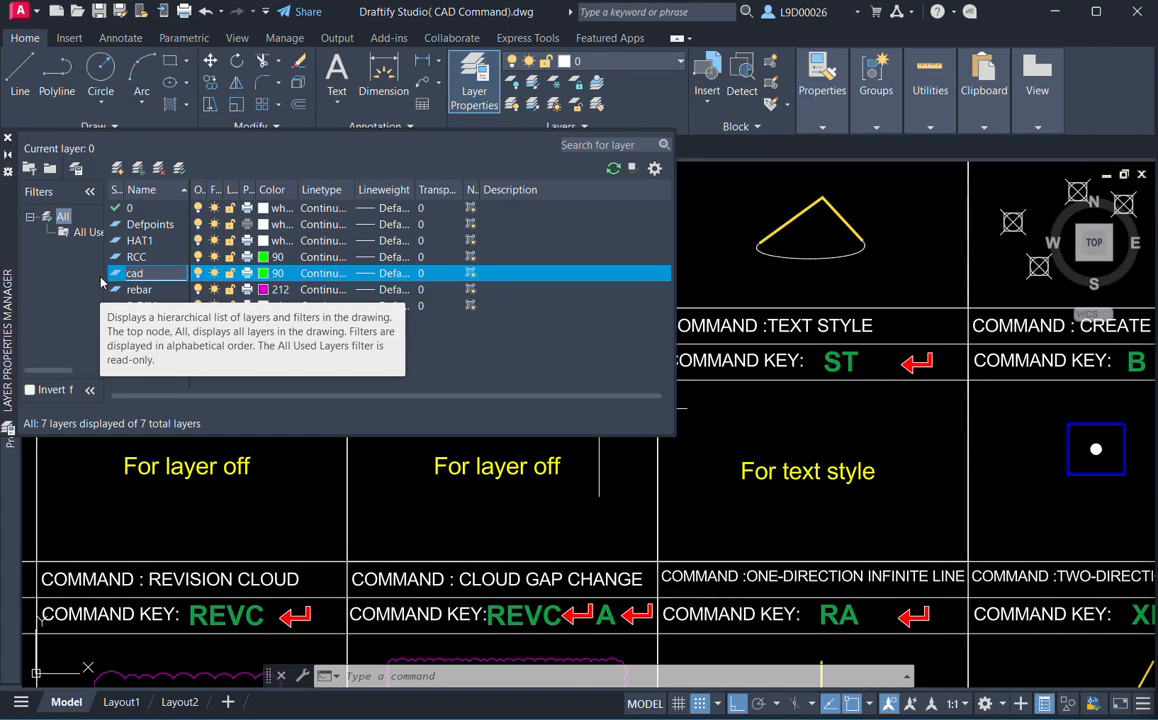
click(149, 261)
click(145, 274)
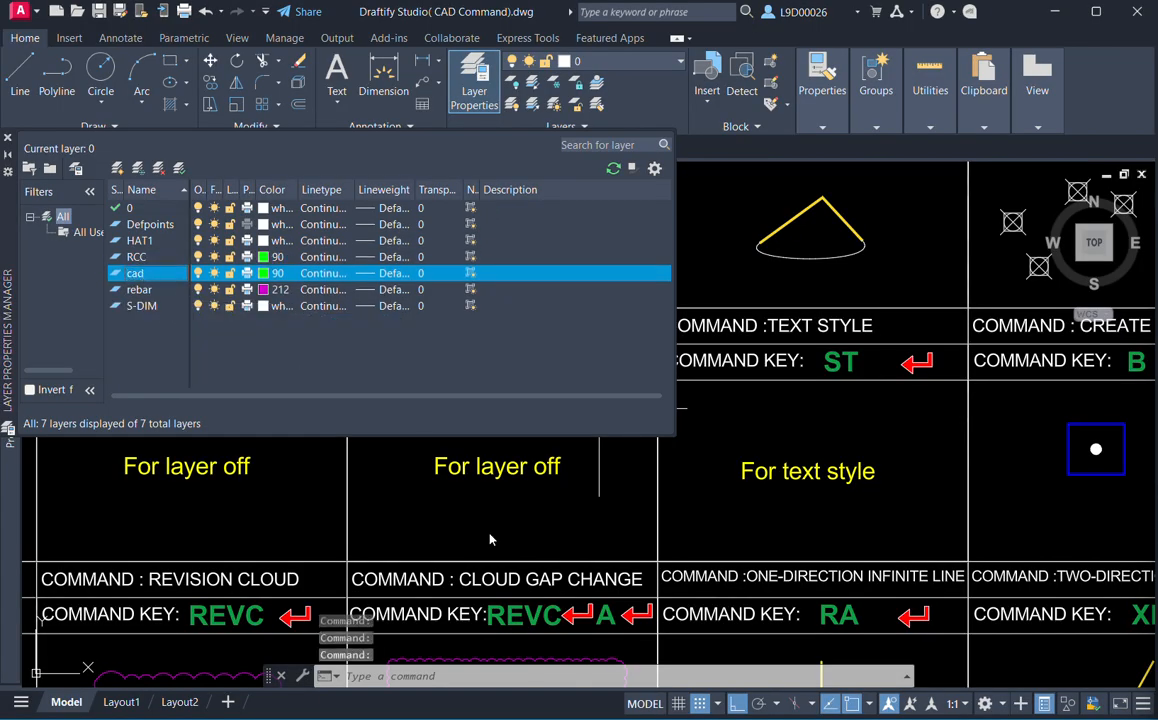
Move the "For layer off" text below the LAYER FREEZE/UNF heading to the cad layer.
click(416, 494)
click(464, 485)
click(460, 478)
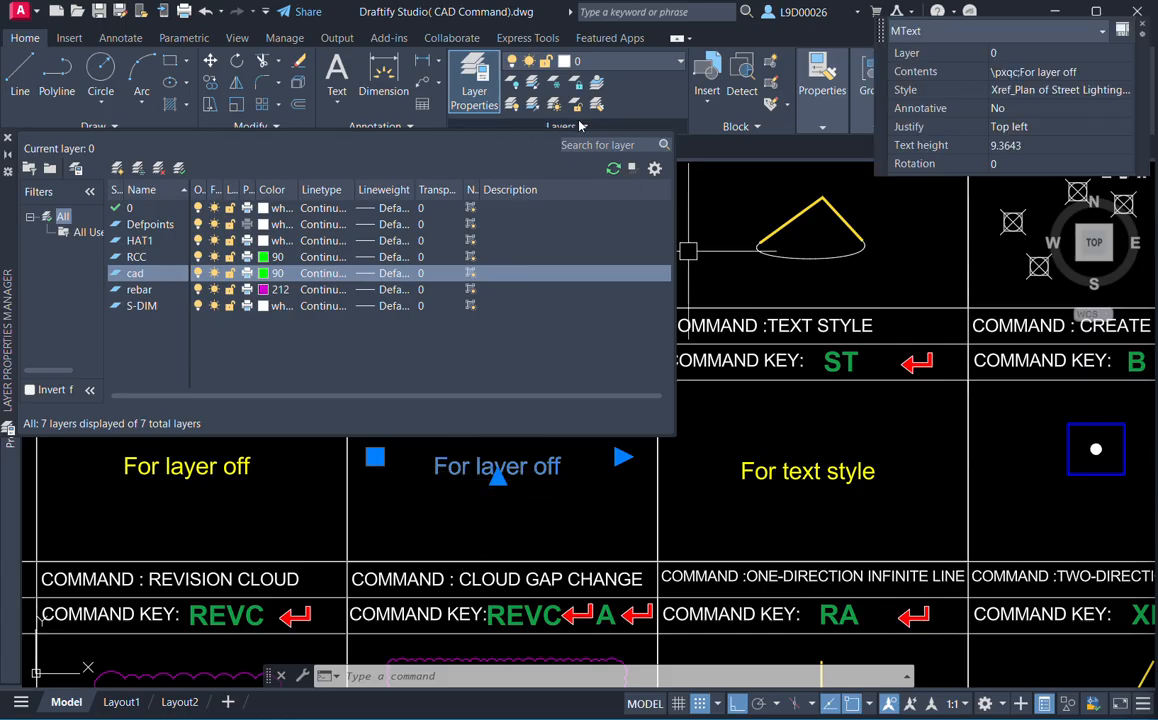
click(605, 62)
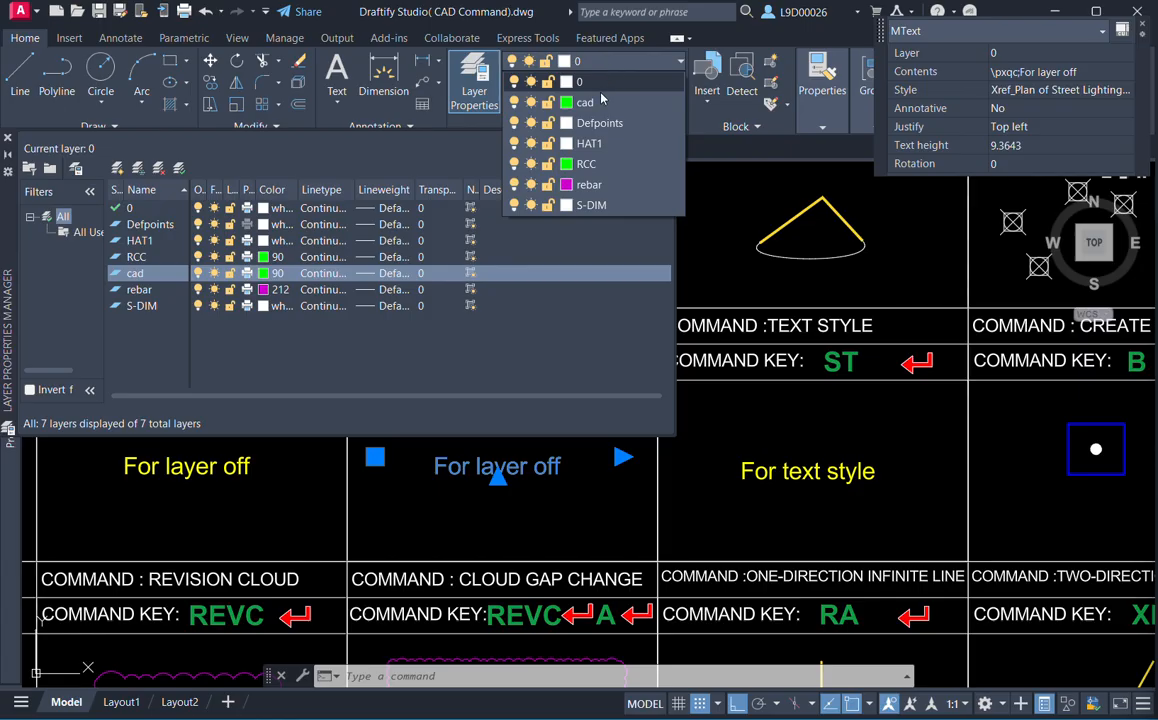
click(590, 108)
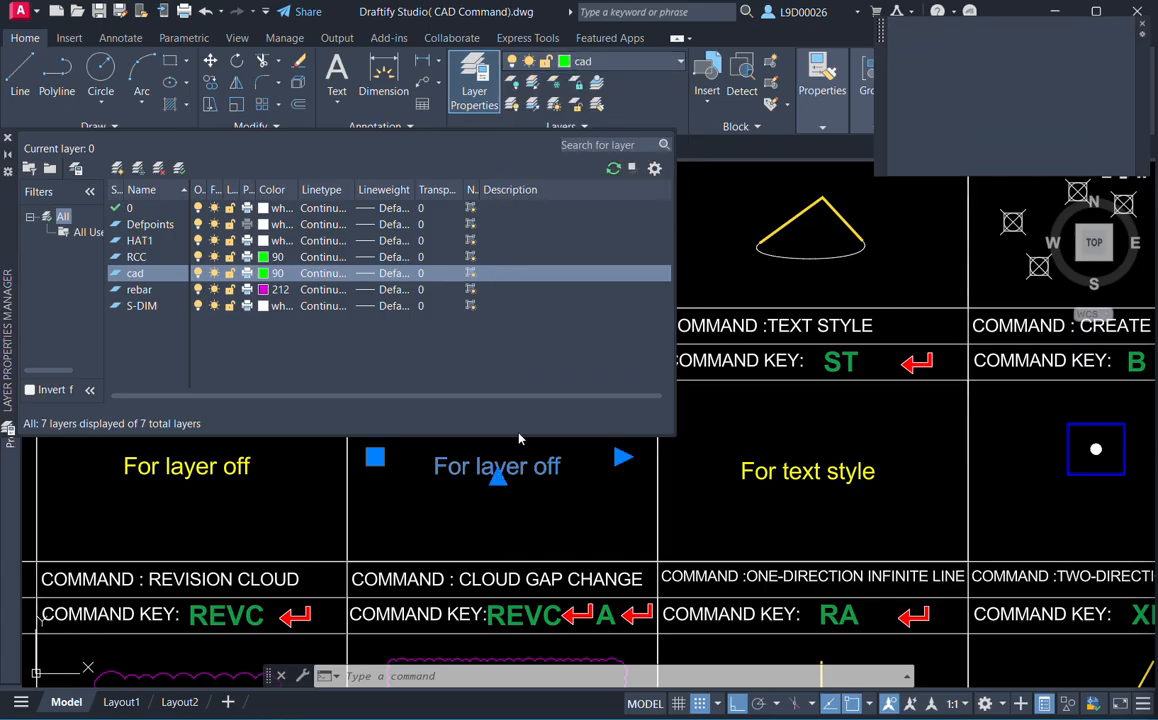
Close the layer properties and freeze the cad layer by picking the "For layer off" text below the LAYER FREEZE/UNF heading.
click(8, 139)
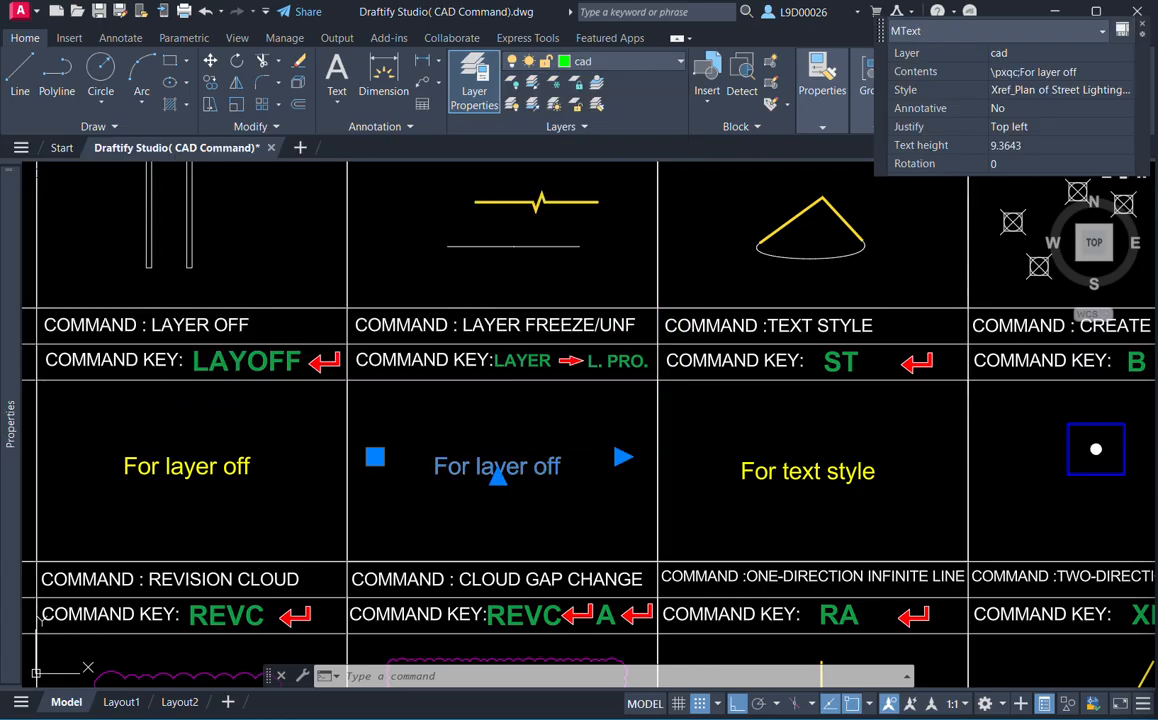
key(Escape)
key(Escape)
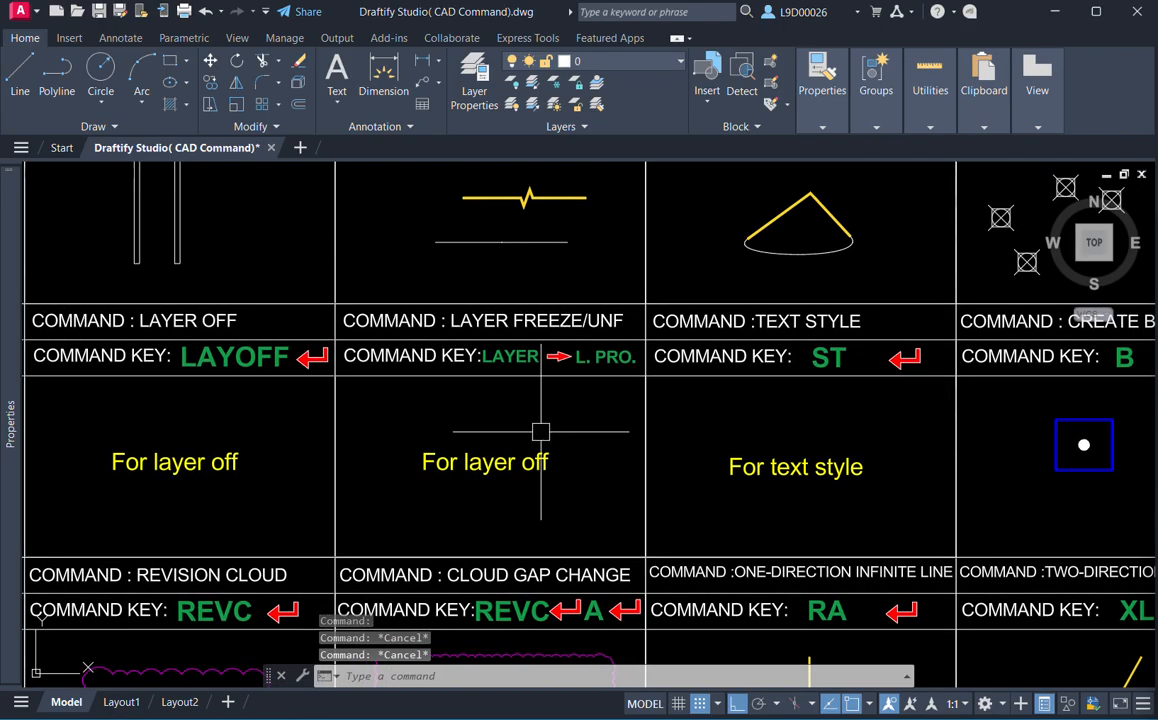
click(540, 429)
click(504, 484)
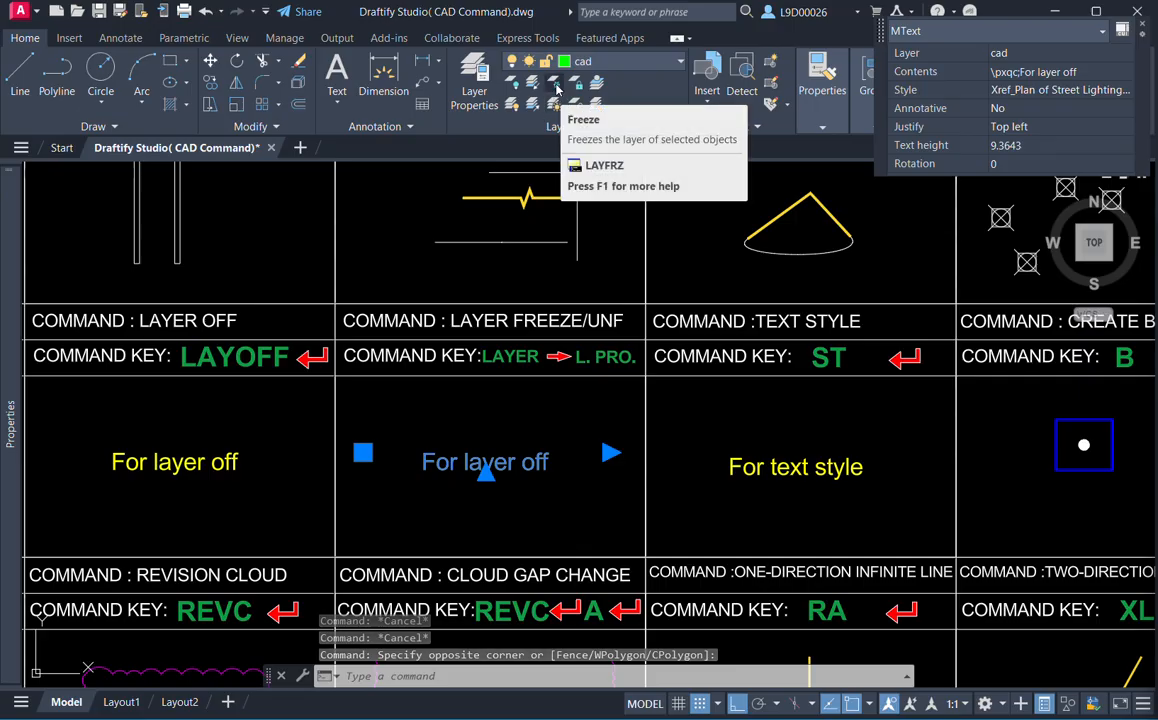
click(557, 88)
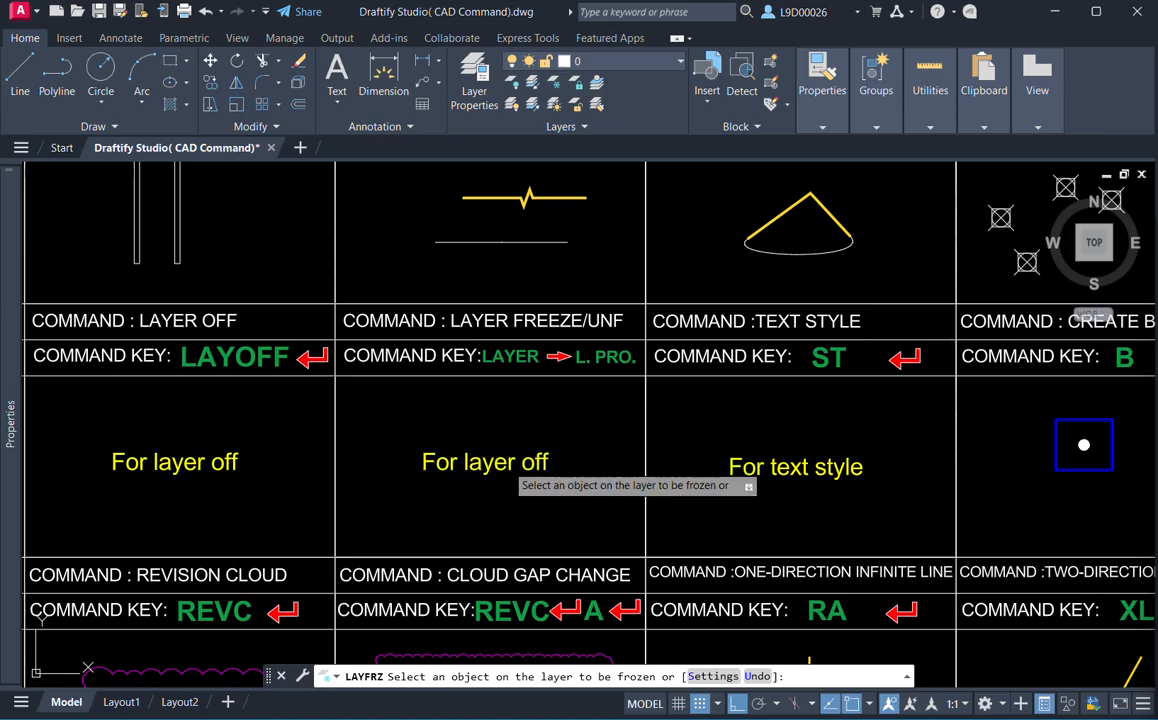
click(505, 463)
key(Escape)
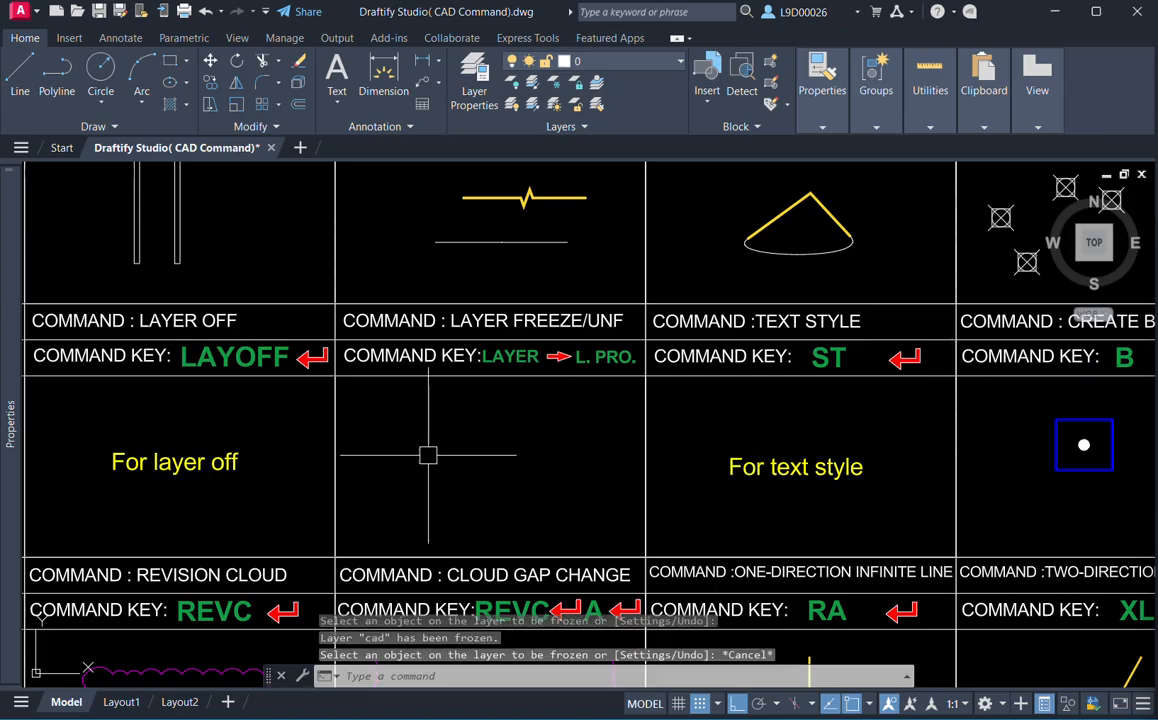
Thaw all layers in the drawing.
scroll(428, 455, down, 6)
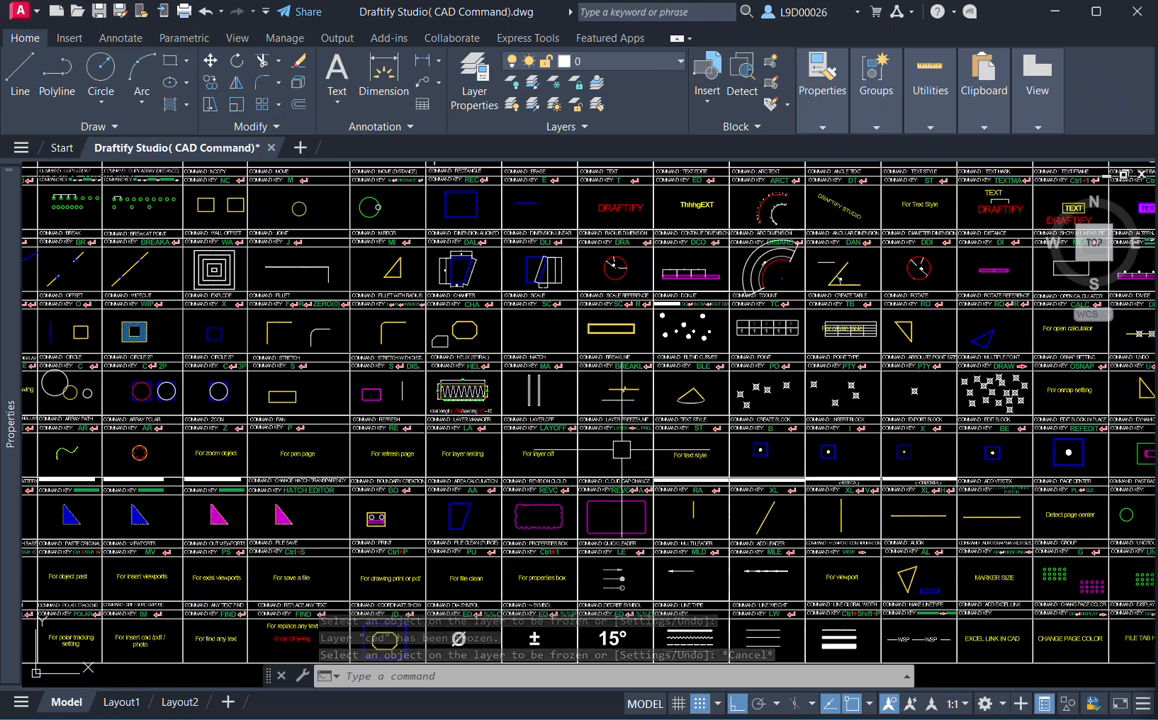
scroll(621, 449, up, 2)
scroll(622, 449, up, 2)
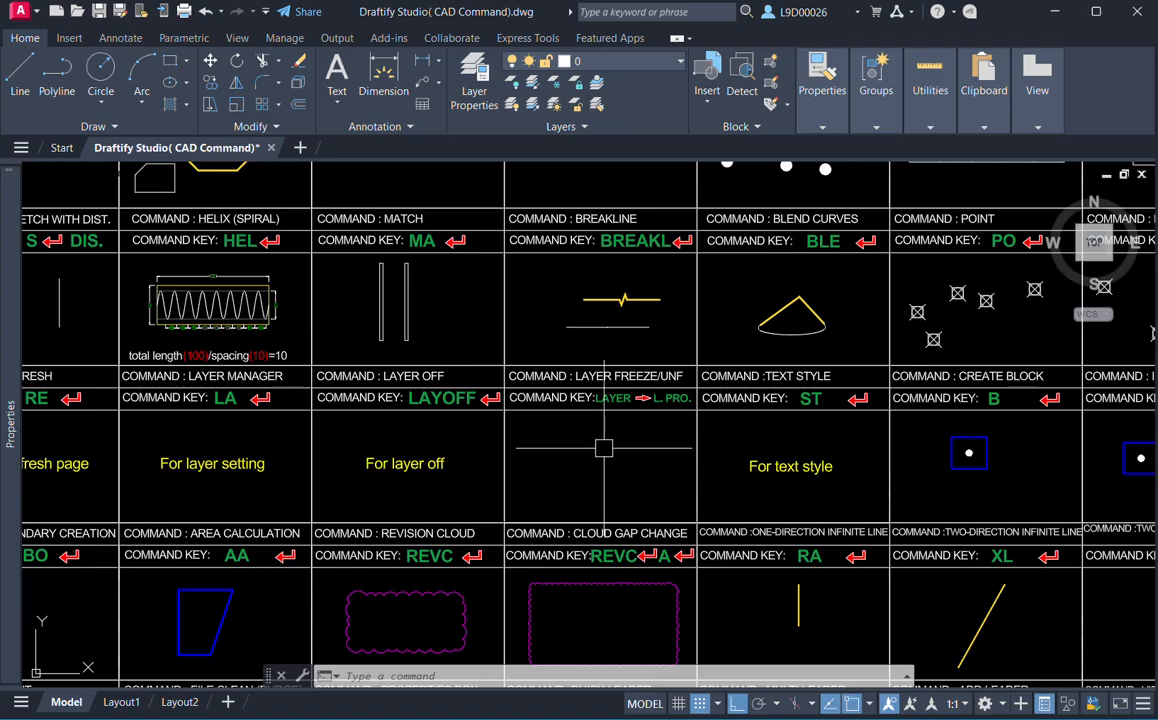
click(556, 106)
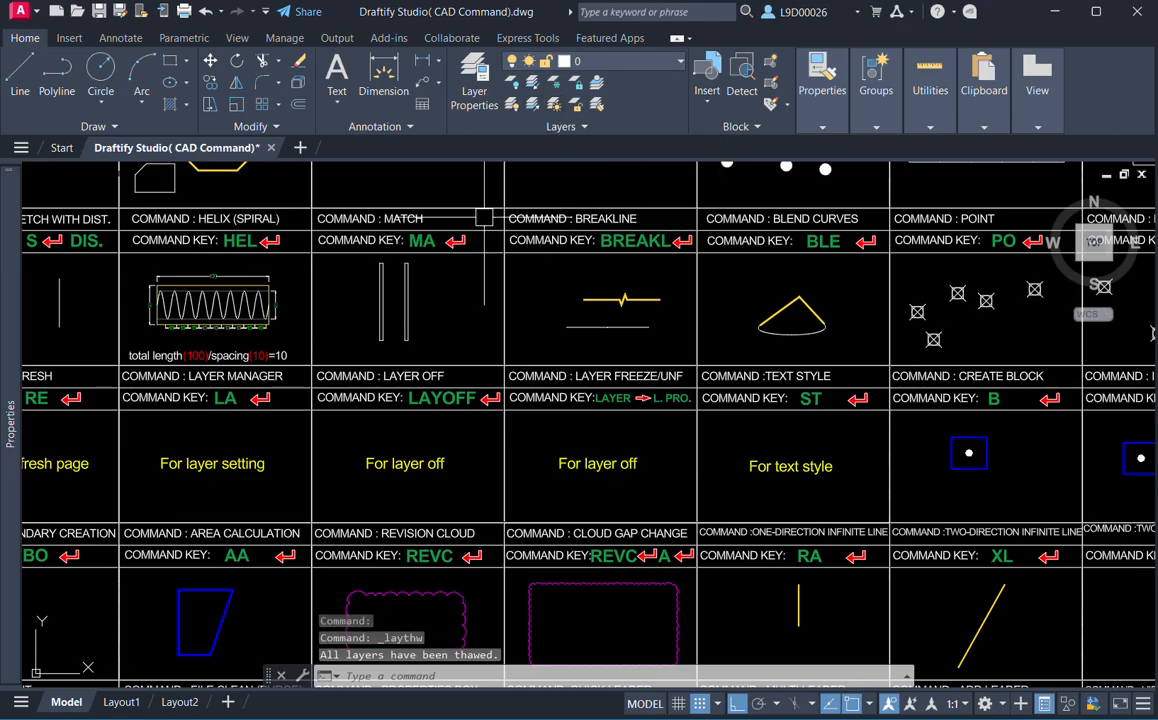
Turn off current layer 0 with Layer Off by picking the "For layer off" text below the LAYER OFF heading, confirming the change.
scroll(635, 515, up, 2)
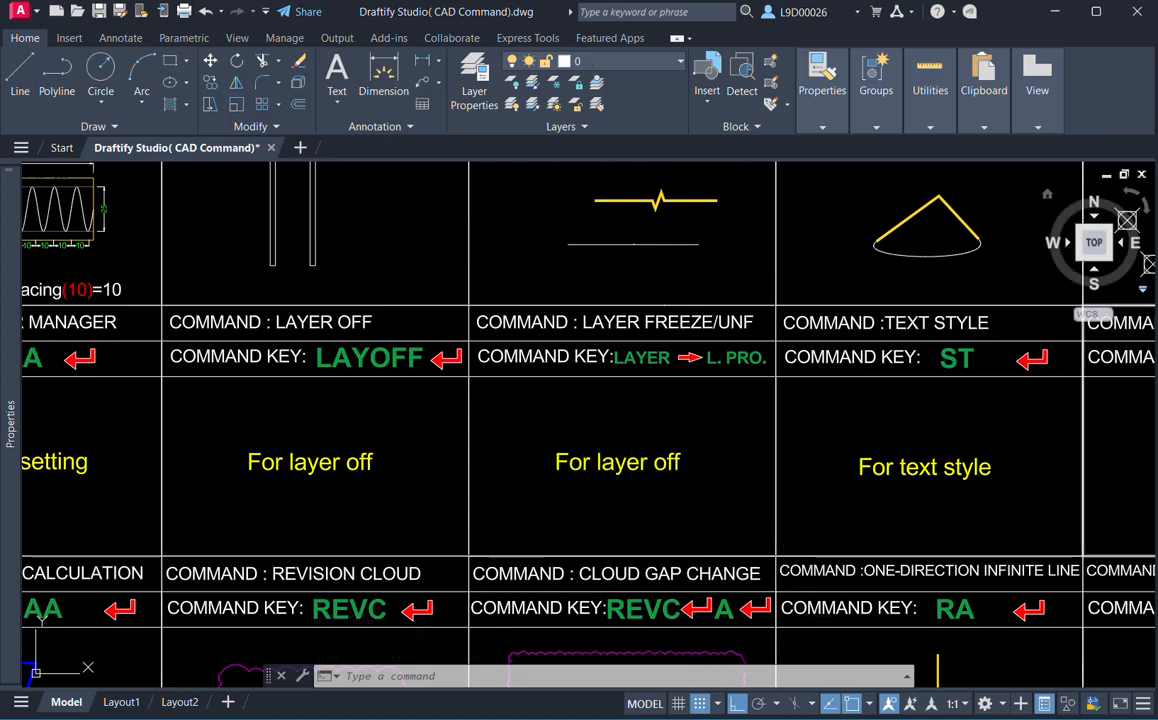
middle_drag(659, 343, 657, 331)
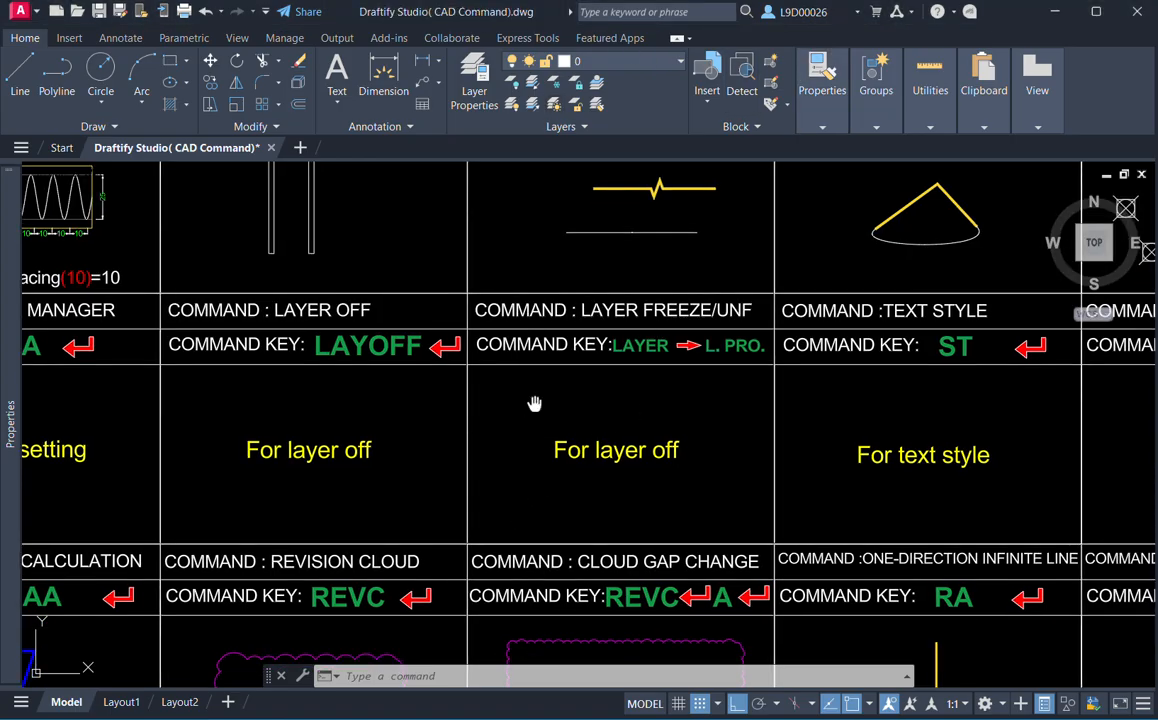
middle_drag(369, 425, 704, 427)
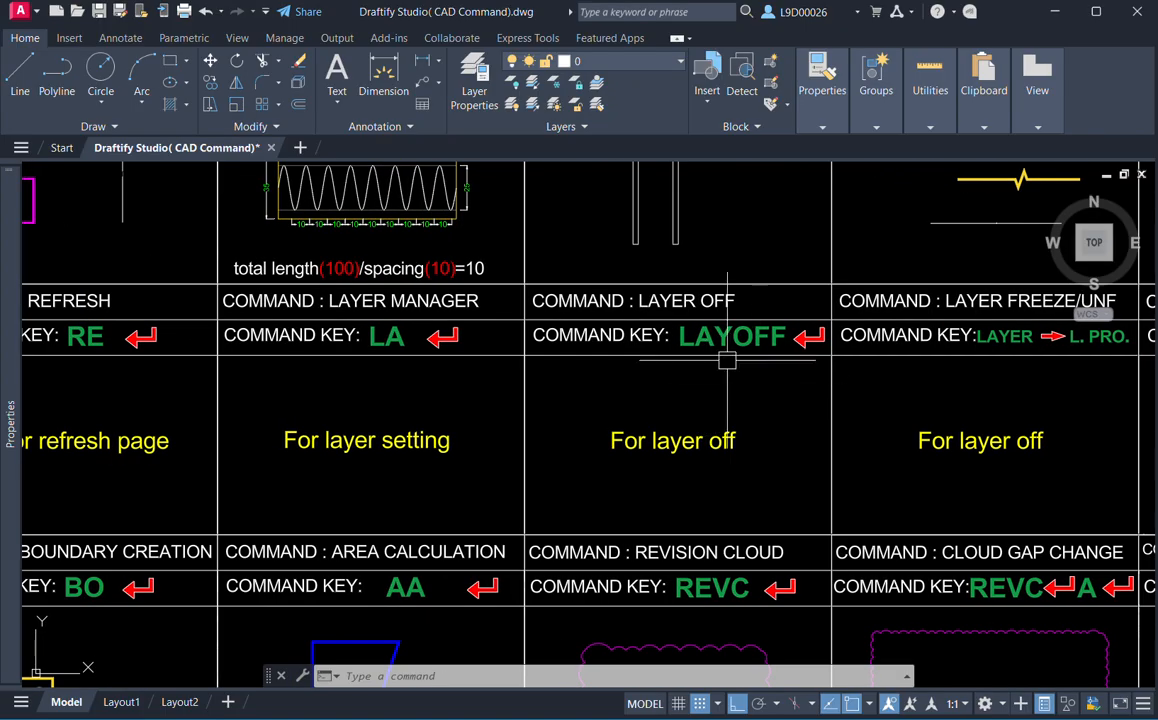
middle_drag(644, 472, 608, 483)
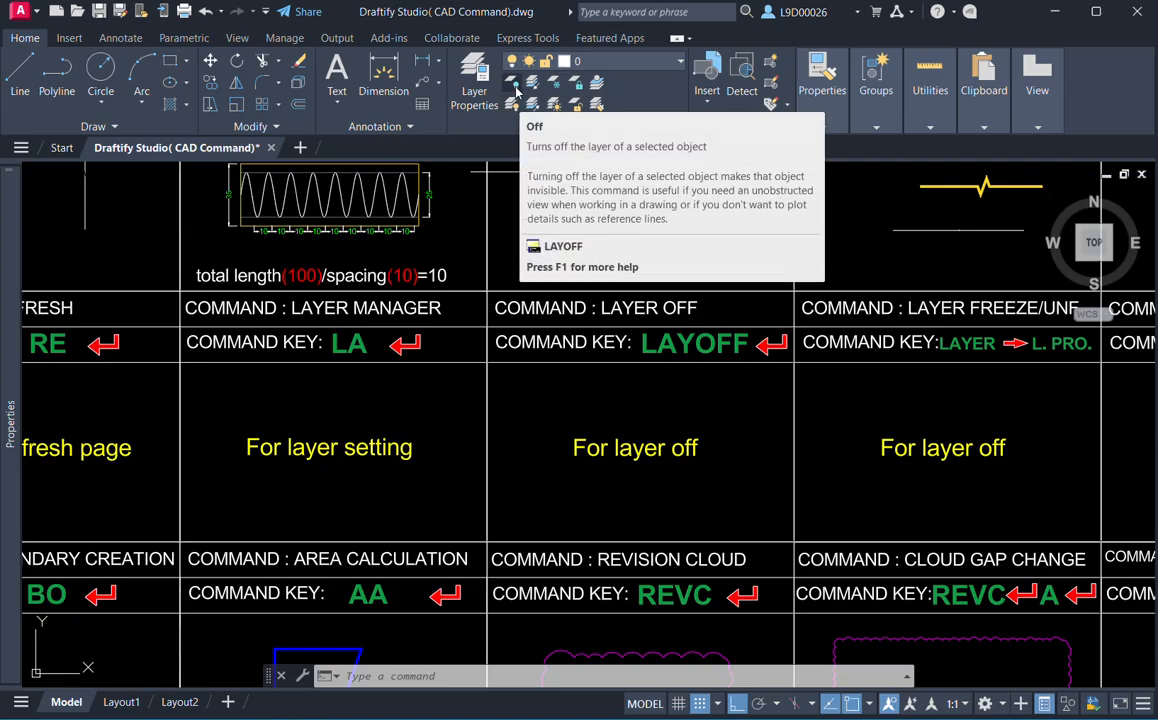
click(517, 89)
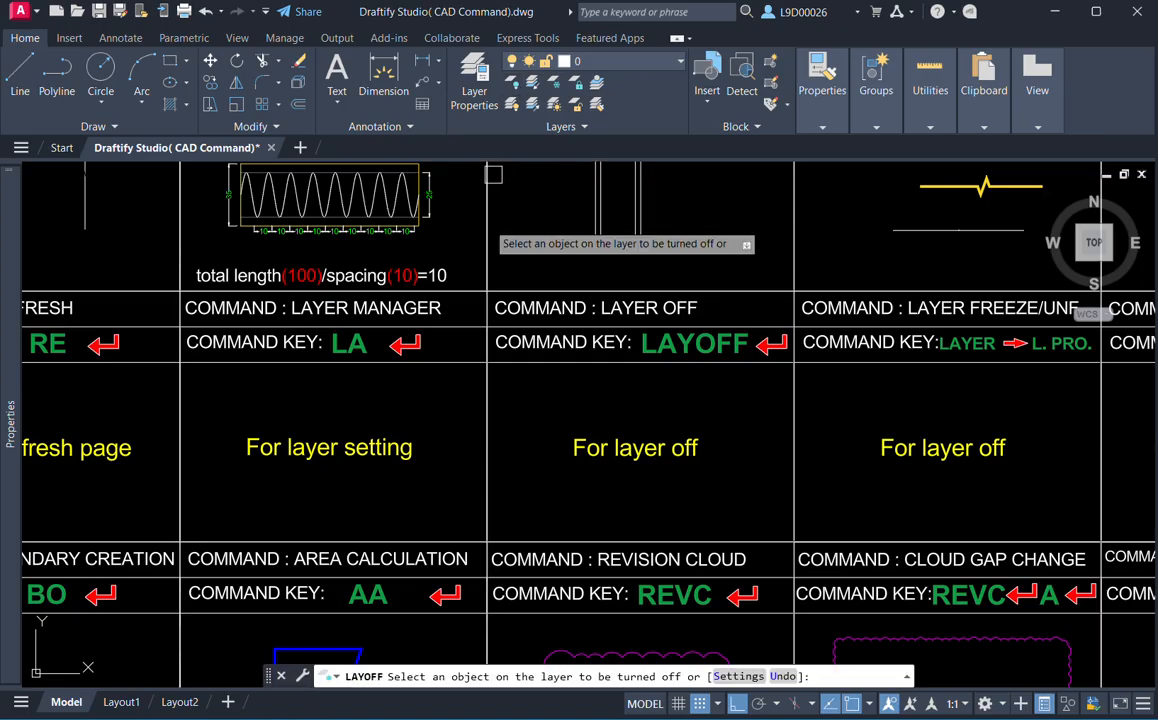
click(600, 460)
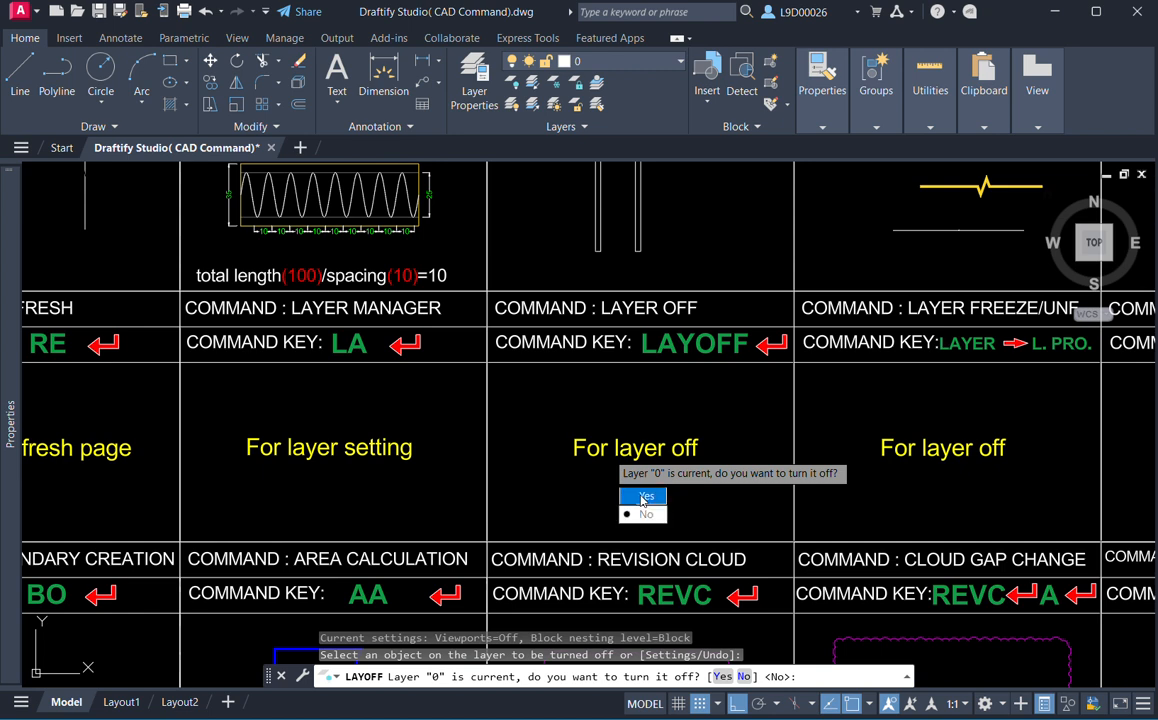
click(644, 495)
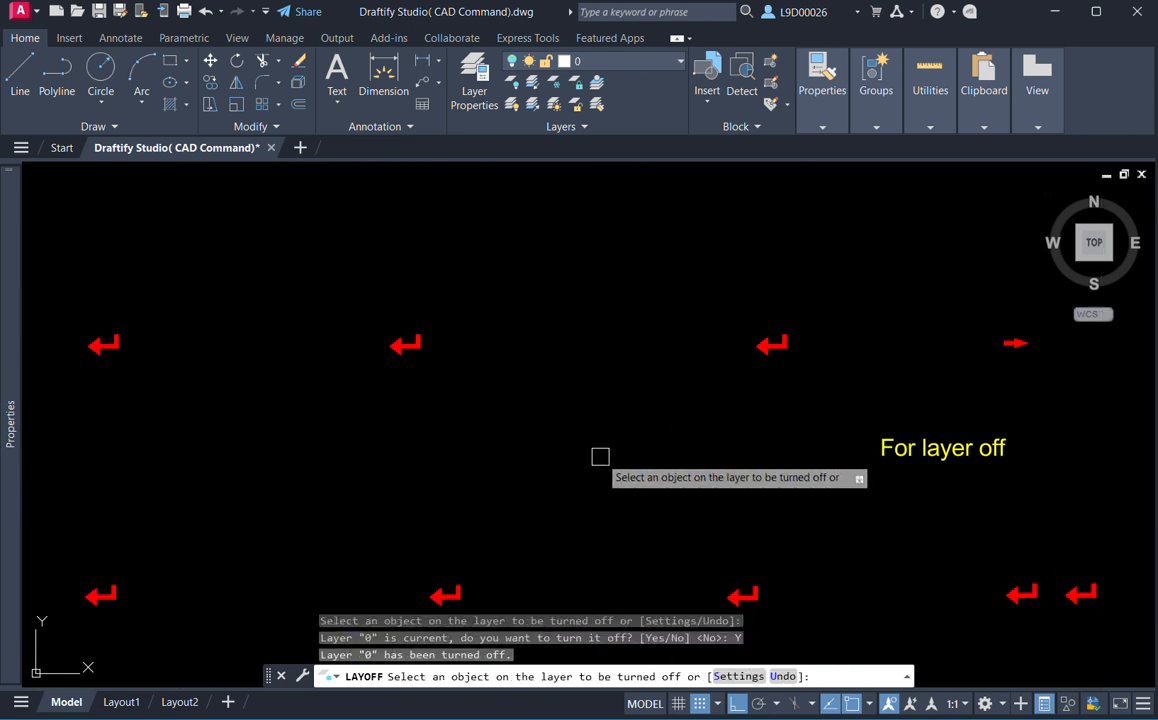
key(Escape)
Look over what is left of the command chart and turn all layers back on.
scroll(595, 452, down, 5)
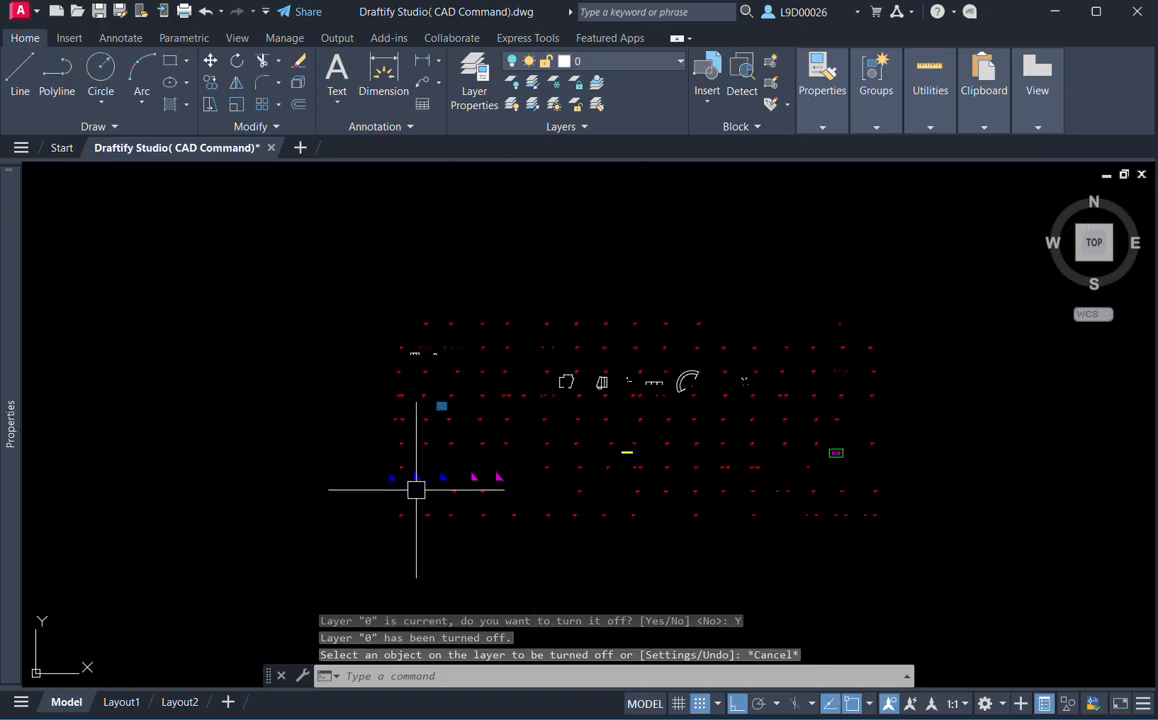
scroll(776, 445, up, 5)
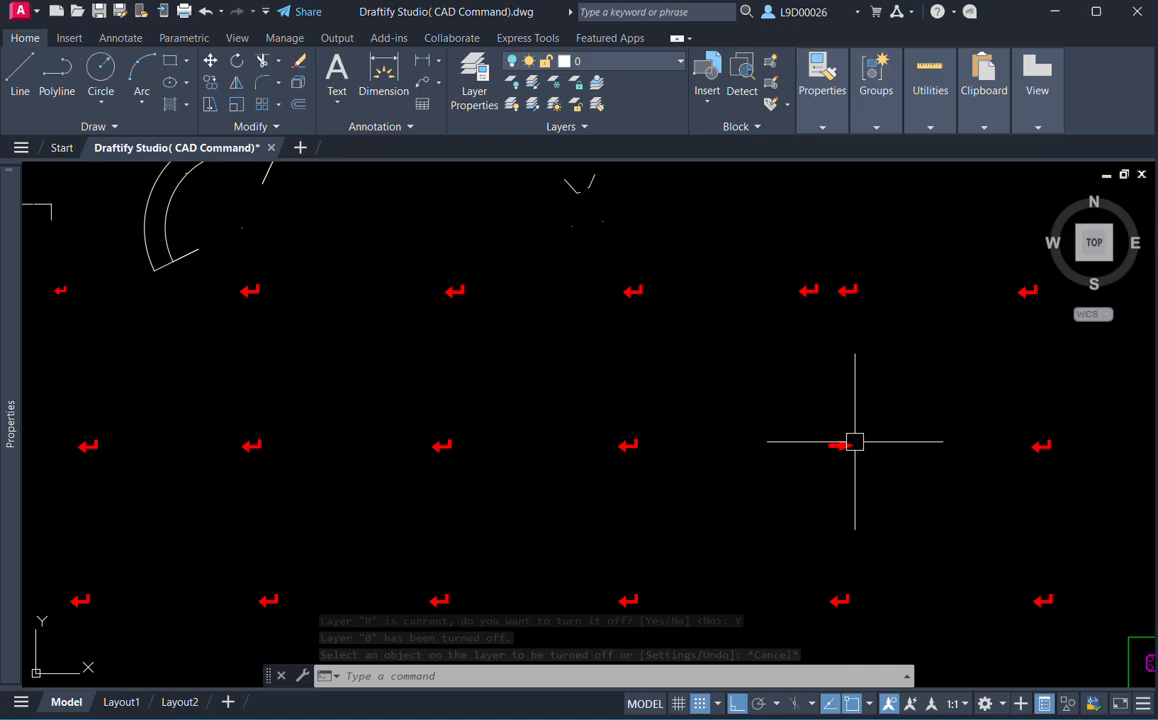
scroll(641, 440, down, 5)
middle_drag(645, 434, 676, 428)
middle_drag(511, 454, 535, 439)
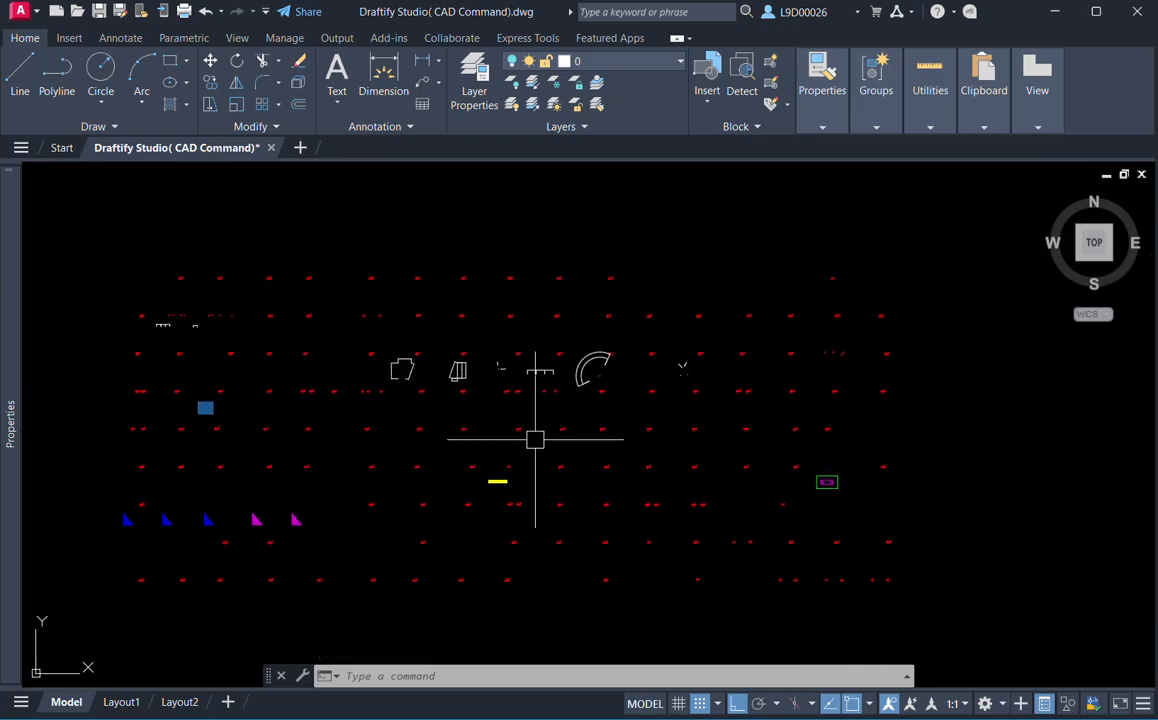
middle_drag(455, 416, 497, 400)
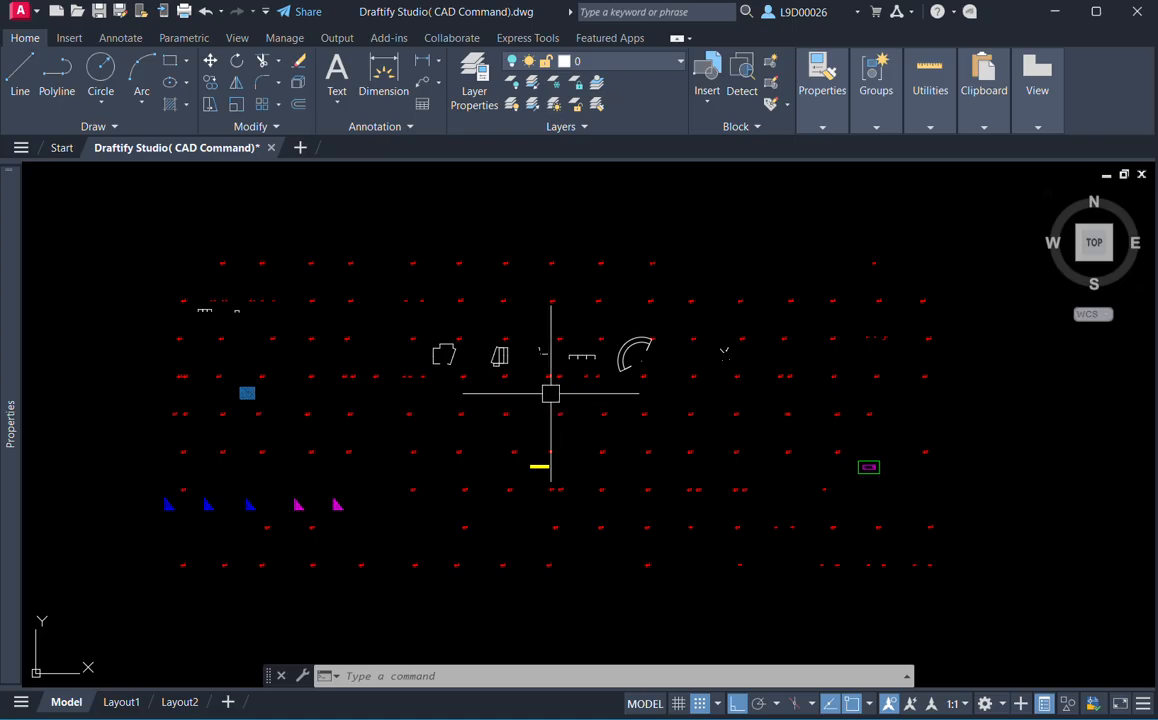
middle_drag(543, 380, 558, 375)
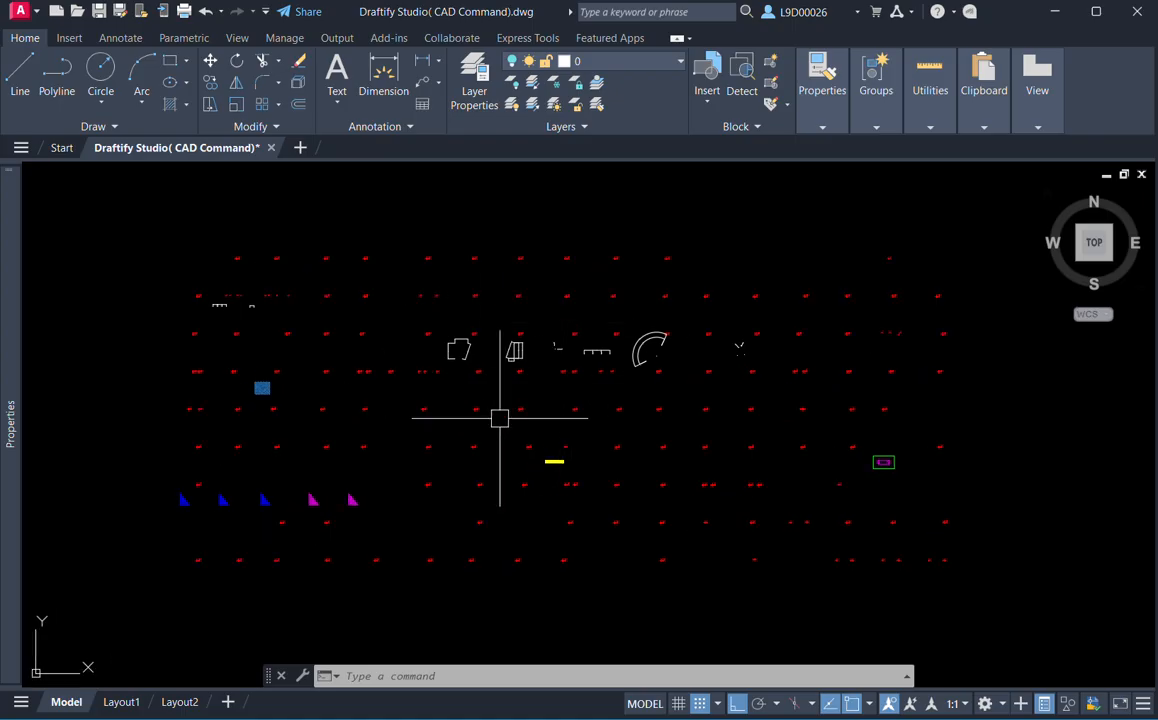
click(513, 105)
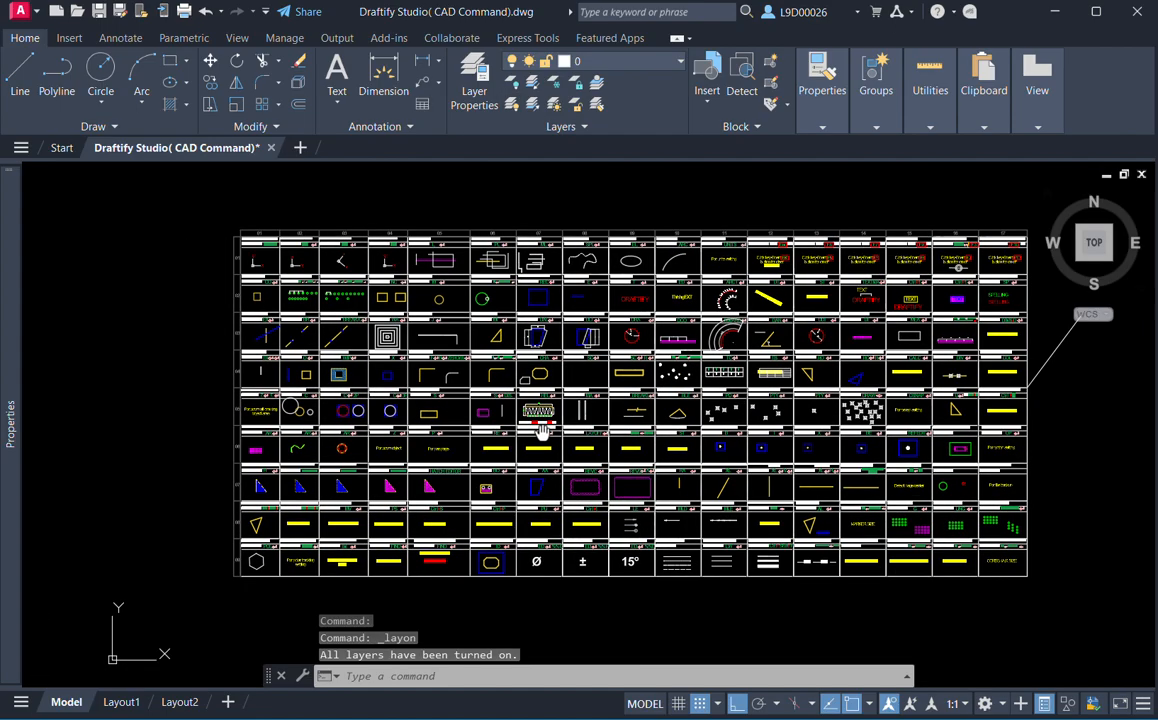
Examine the whole command chart and zoom in on the LAYER MANAGER cell in row 06.
scroll(477, 451, up, 4)
scroll(400, 467, down, 3)
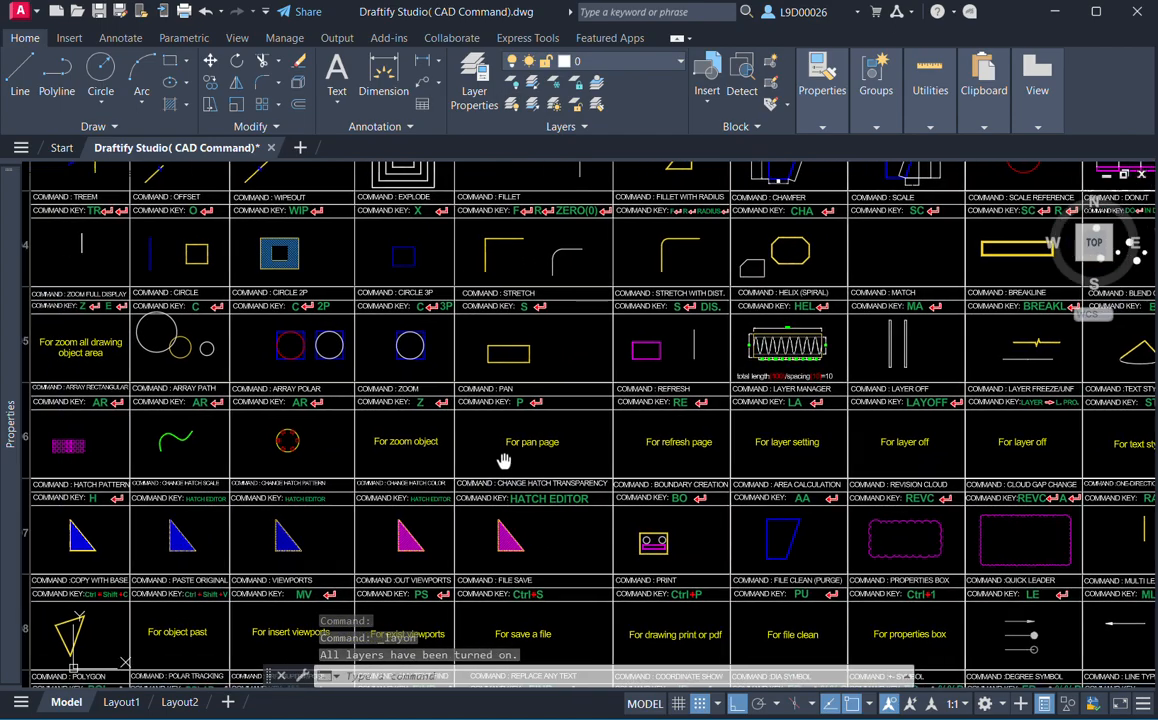
scroll(418, 418, down, 3)
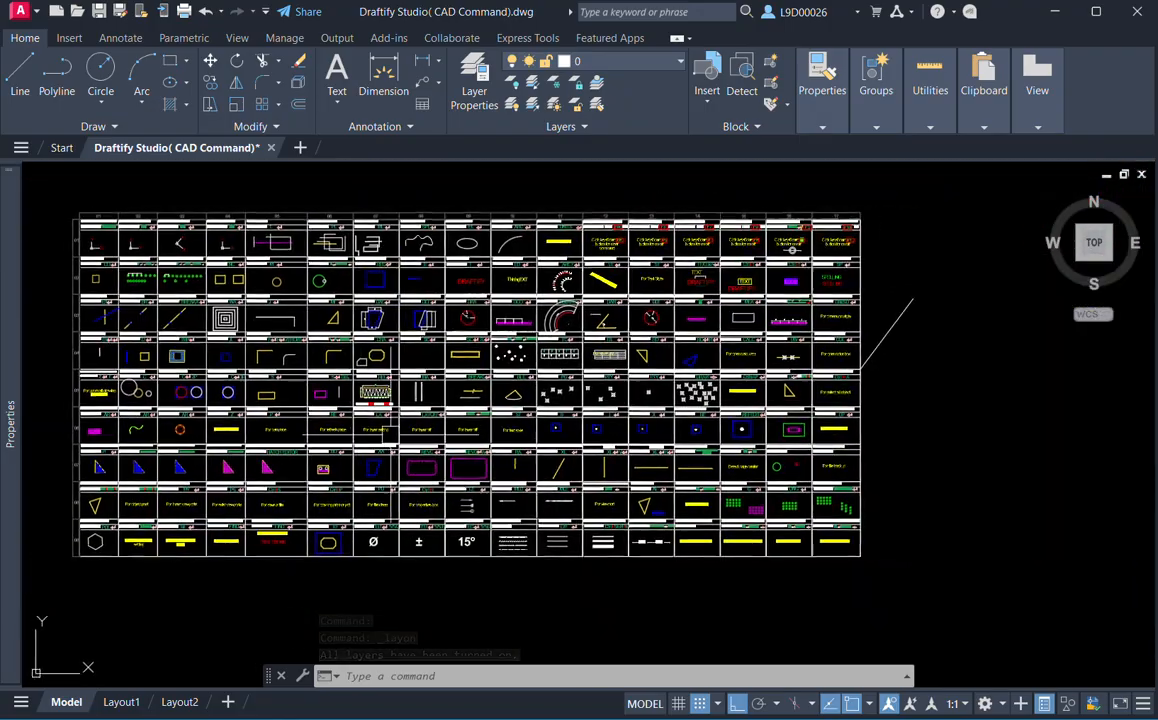
middle_drag(375, 408, 515, 408)
scroll(515, 408, up, 4)
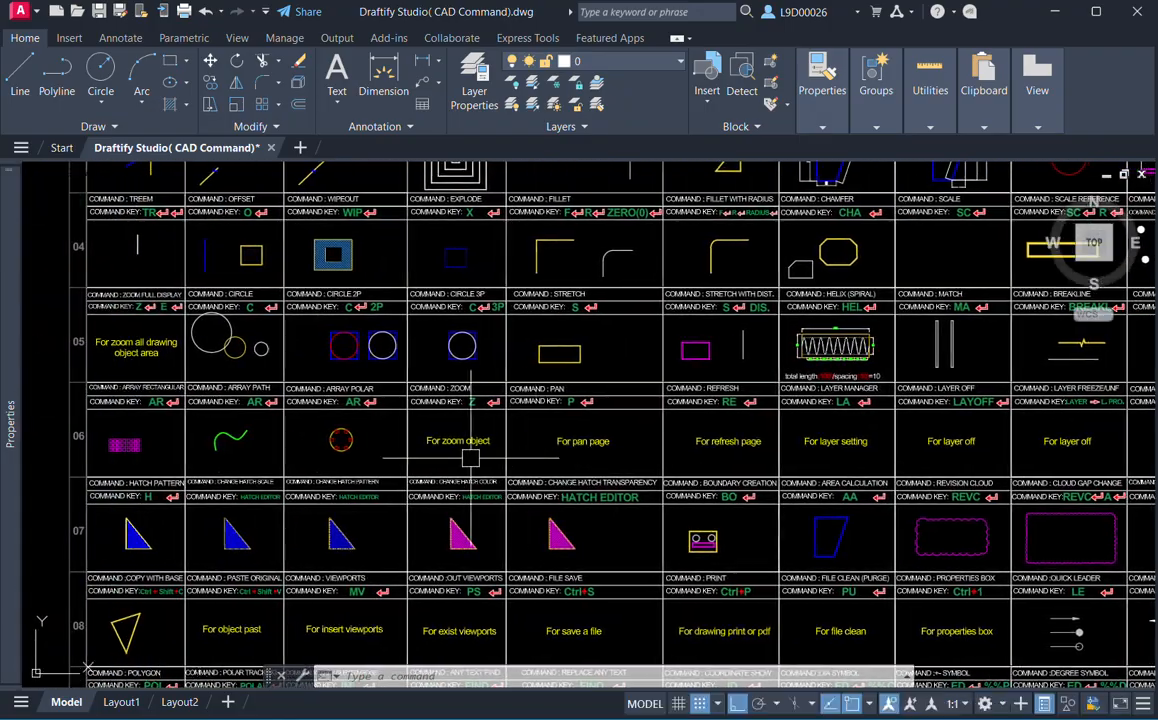
middle_drag(470, 458, 557, 456)
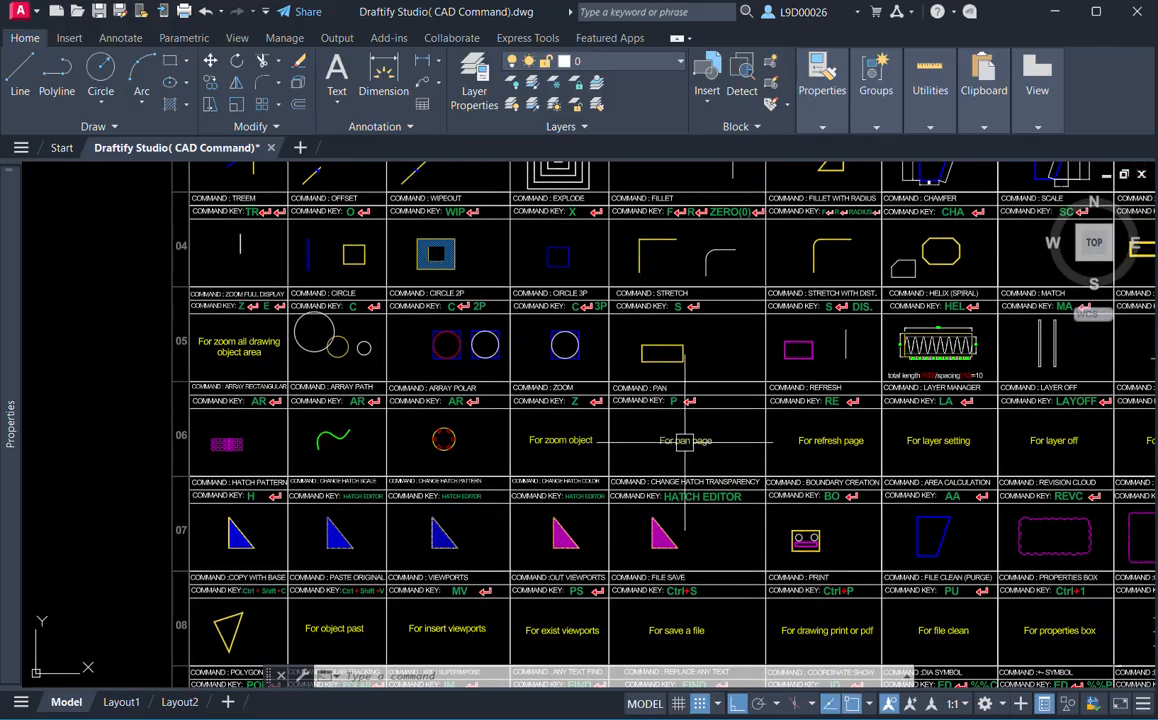
scroll(684, 440, up, 2)
mouse_move(703, 447)
middle_down()
mouse_move(713, 447)
mouse_move(524, 440)
middle_up()
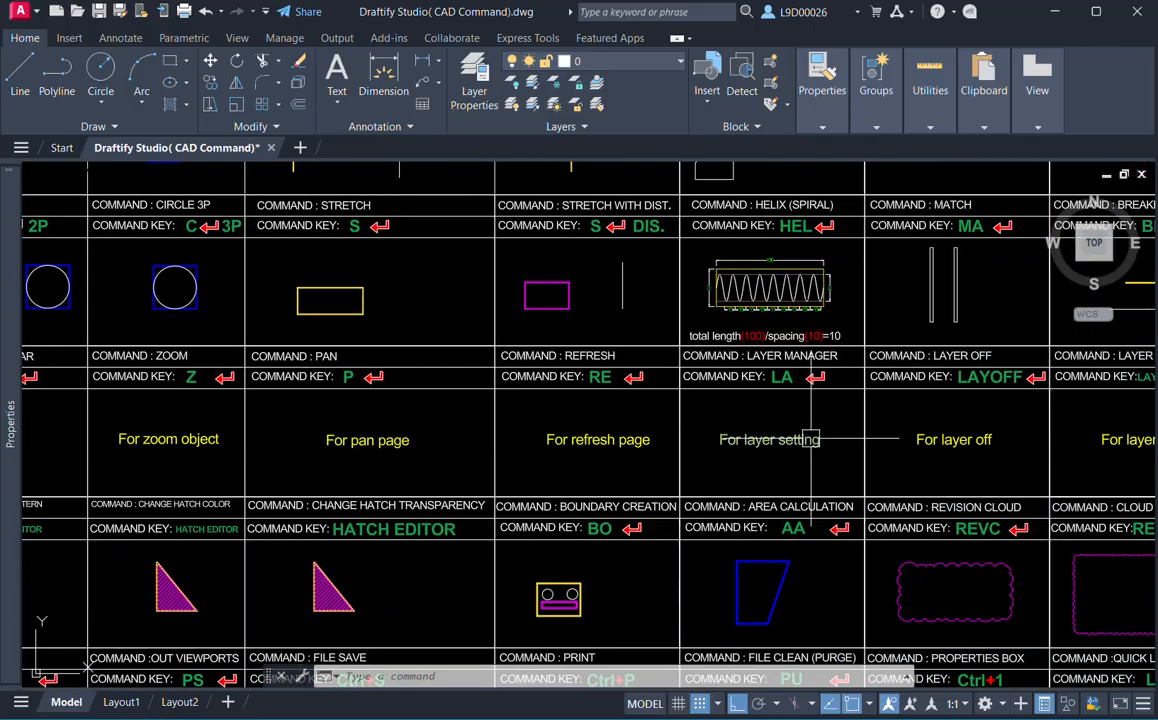
middle_drag(810, 438, 636, 458)
scroll(638, 401, up, 2)
scroll(650, 430, up, 1)
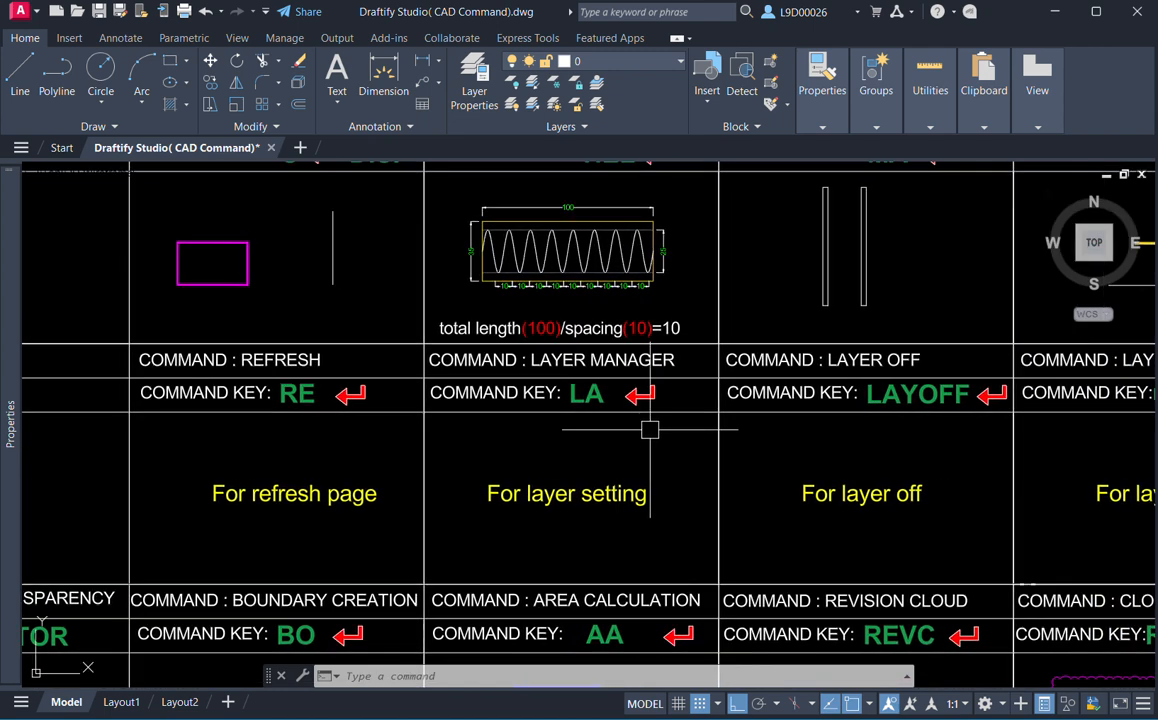
Open the layer properties and create new layers named column, gas and wsp.
click(474, 80)
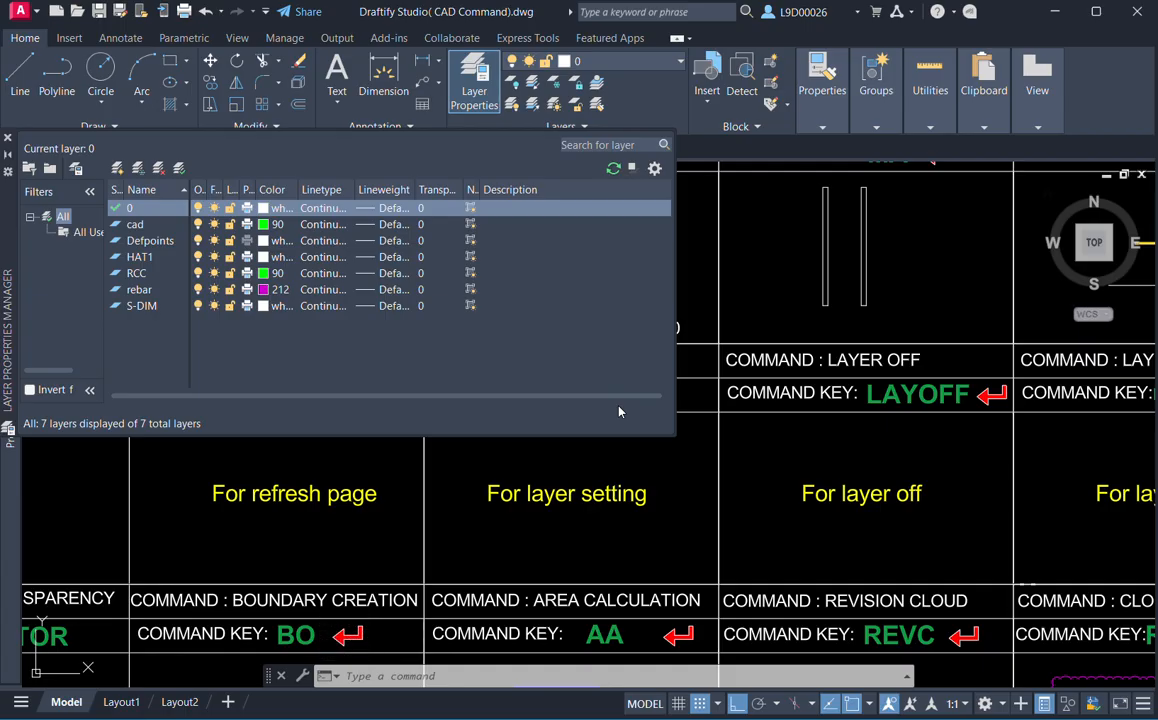
click(117, 167)
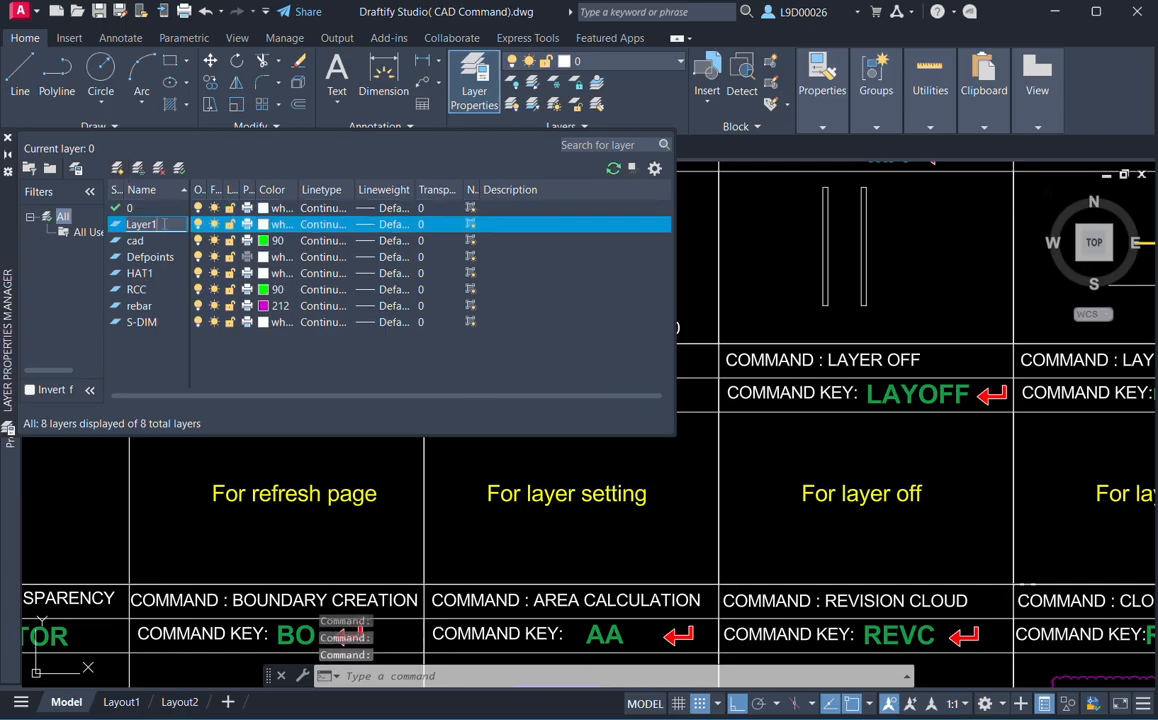
text(column)
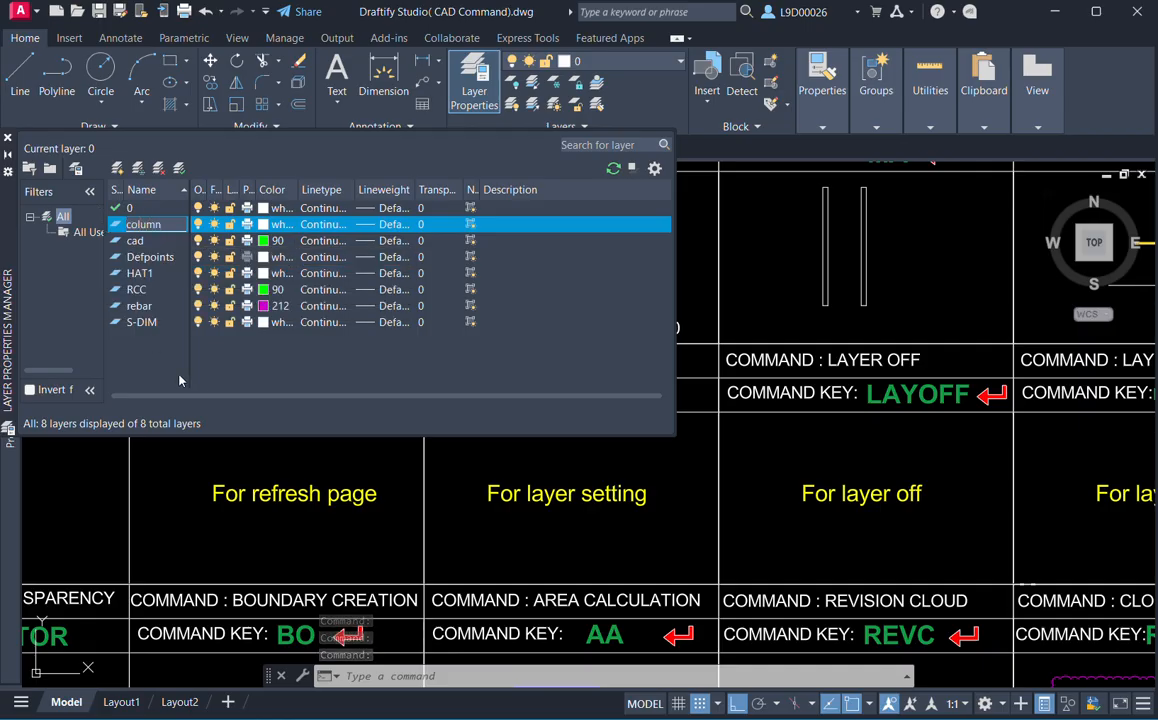
key(Return)
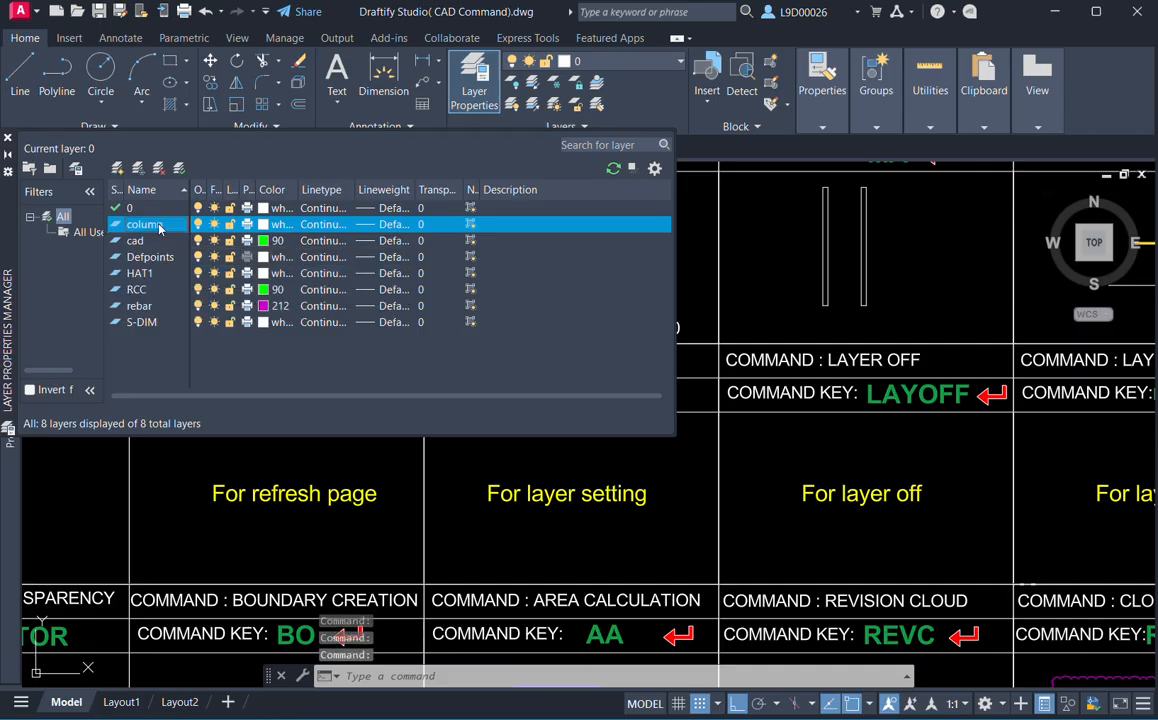
click(119, 168)
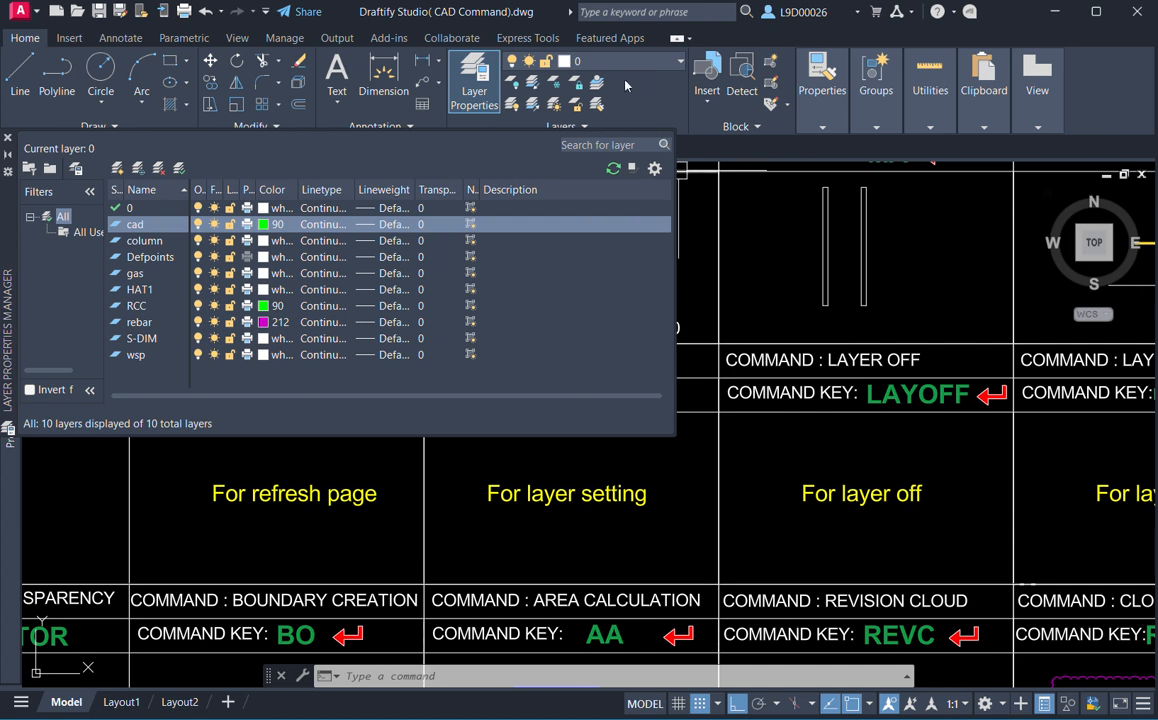
Make wsp the current layer and close the layer properties.
click(561, 60)
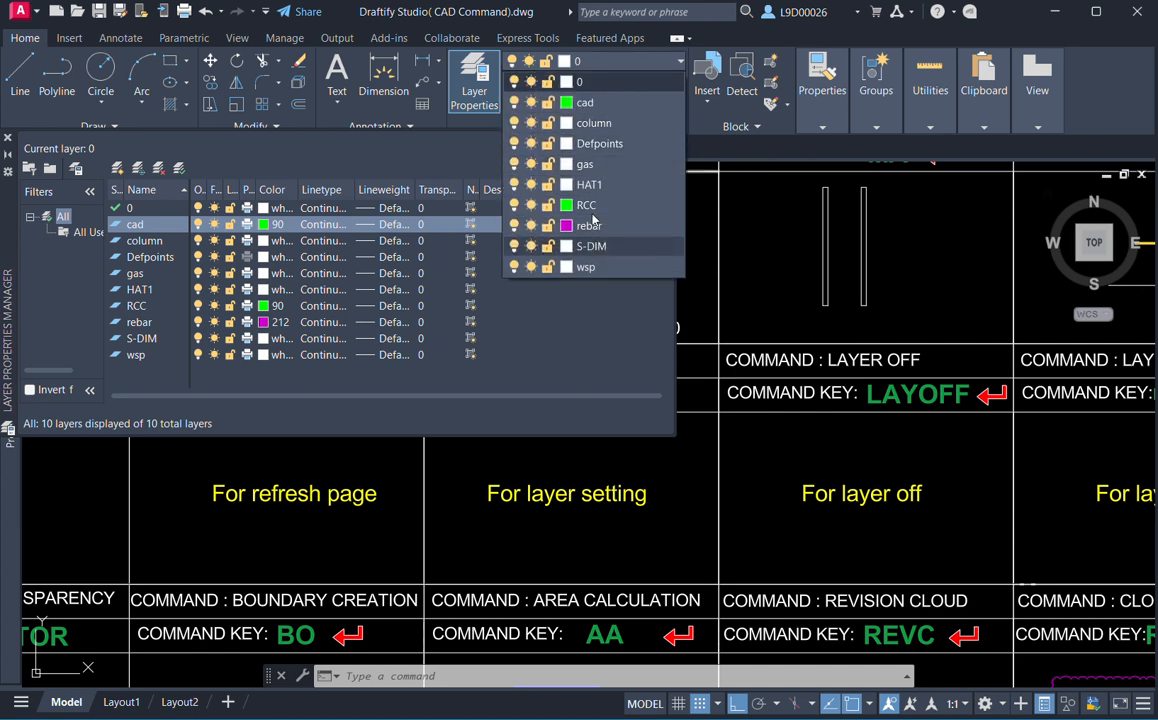
click(613, 267)
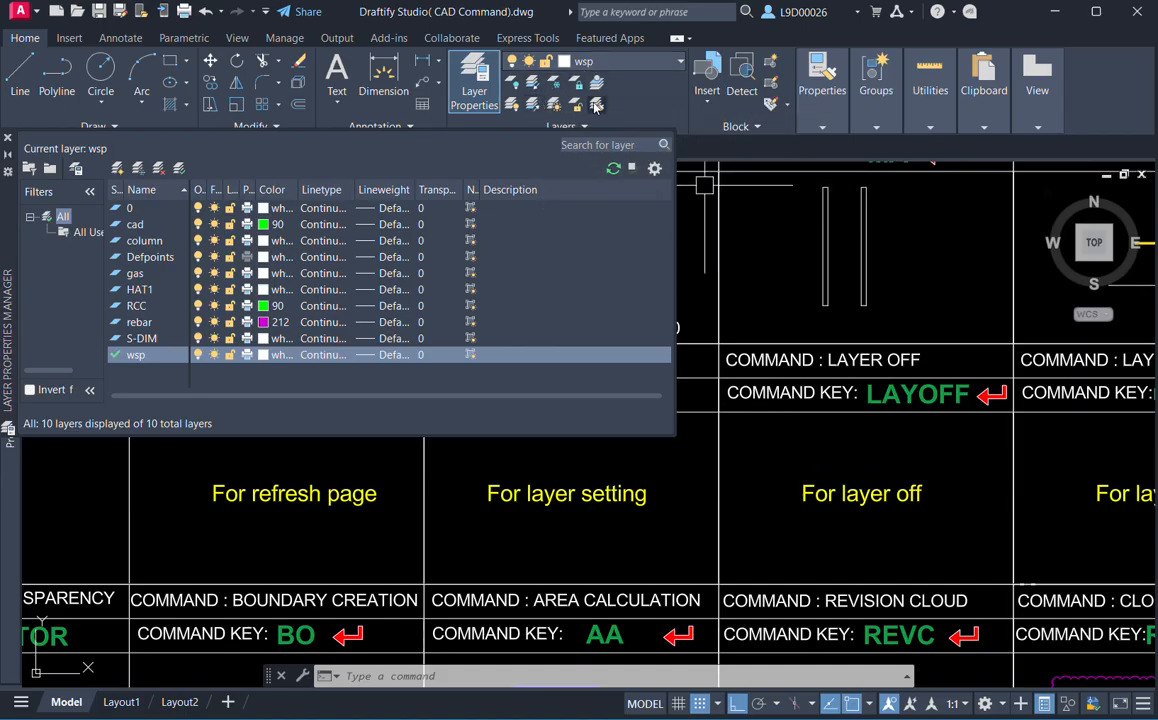
click(7, 137)
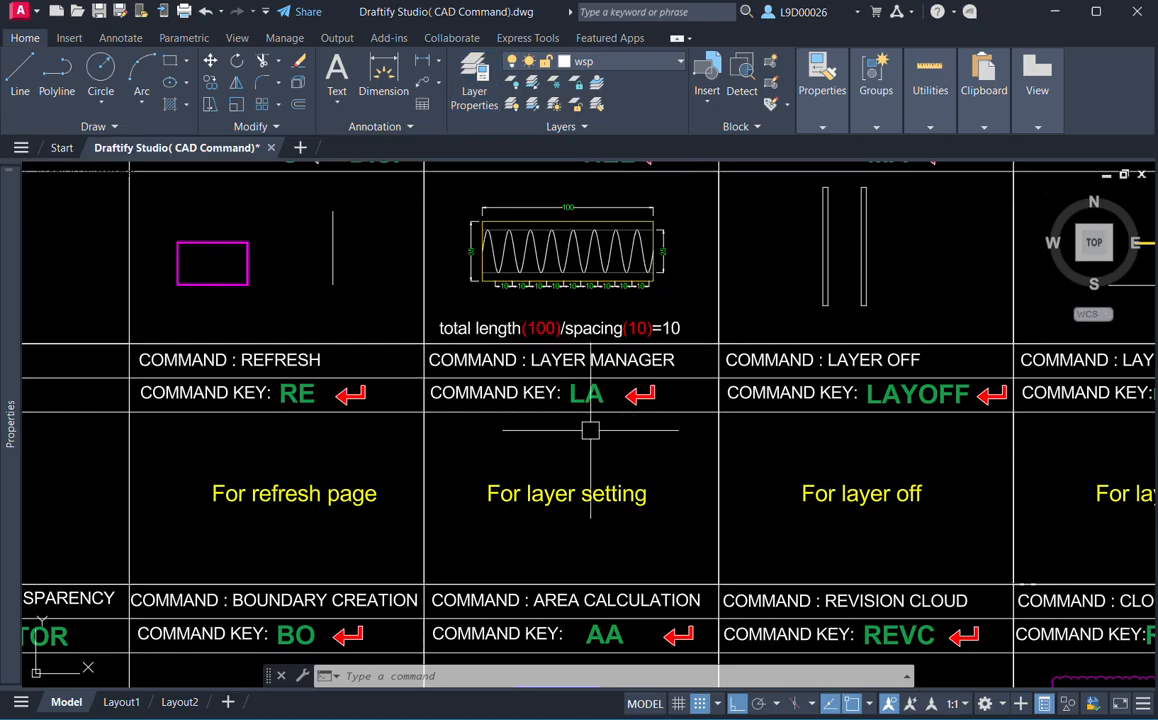
Regenerate the drawing with the RE command at the "For refresh page" cell.
middle_drag(500, 445, 771, 447)
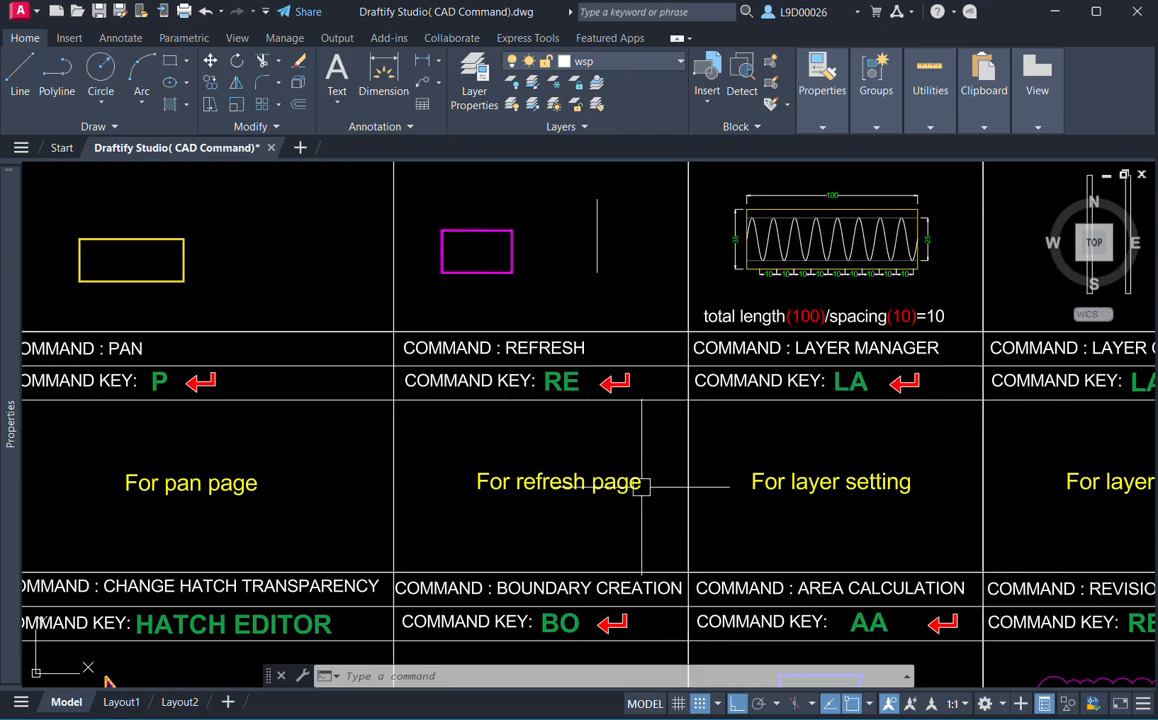
scroll(641, 486, down, 5)
scroll(604, 481, up, 3)
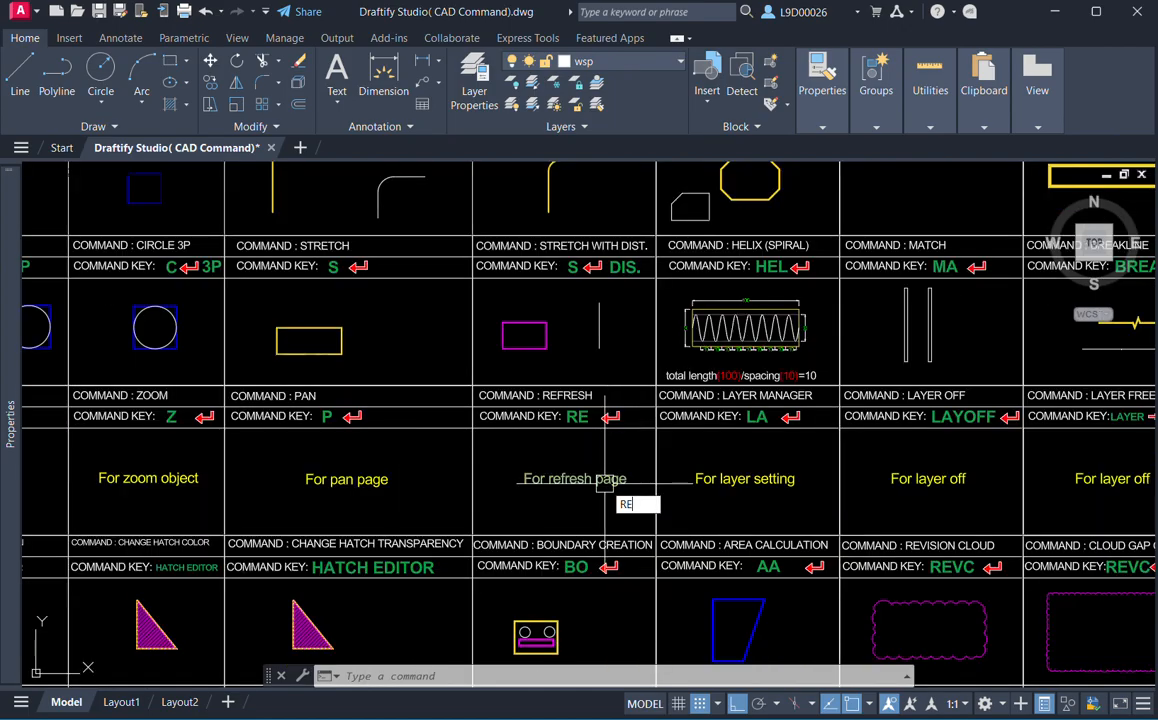
key(Return)
Shift the view around the "For pan page" cell with the Pan command and exit the command.
middle_drag(548, 516, 799, 503)
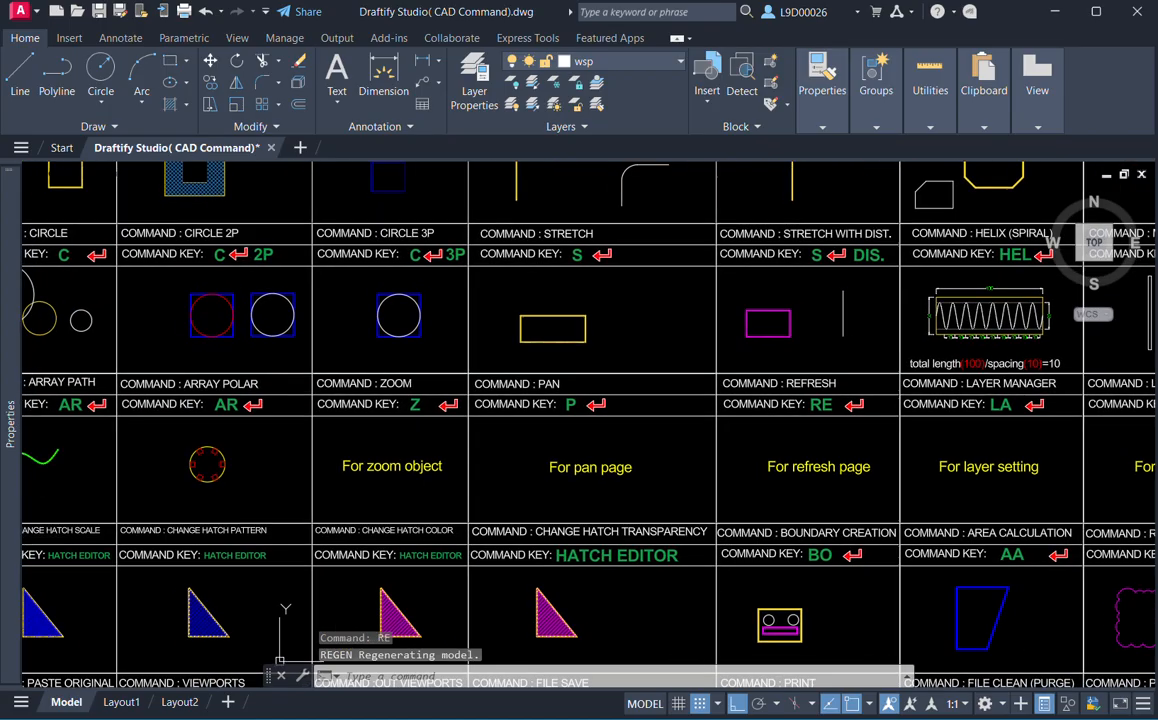
mouse_move(620, 486)
middle_down()
mouse_move(635, 483)
mouse_move(624, 459)
mouse_move(666, 444)
mouse_move(645, 437)
mouse_move(649, 419)
mouse_move(781, 253)
mouse_move(698, 393)
middle_up()
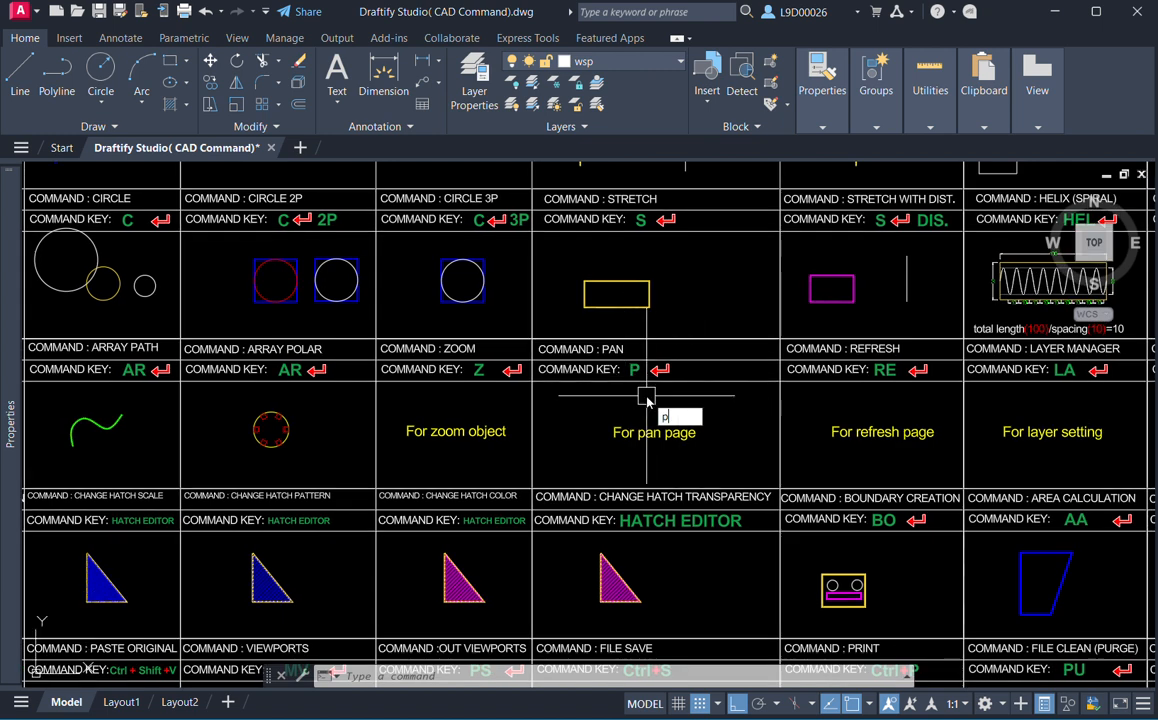
key(Return)
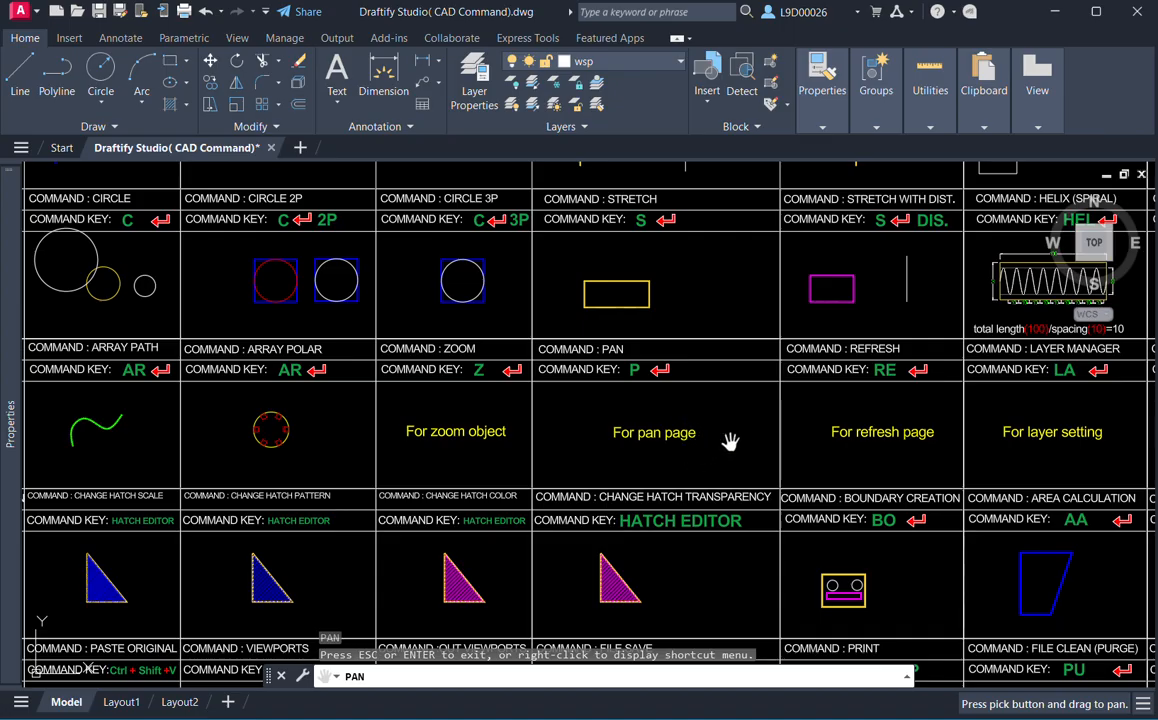
mouse_move(733, 432)
mouse_down()
mouse_move(662, 352)
mouse_move(792, 417)
mouse_up()
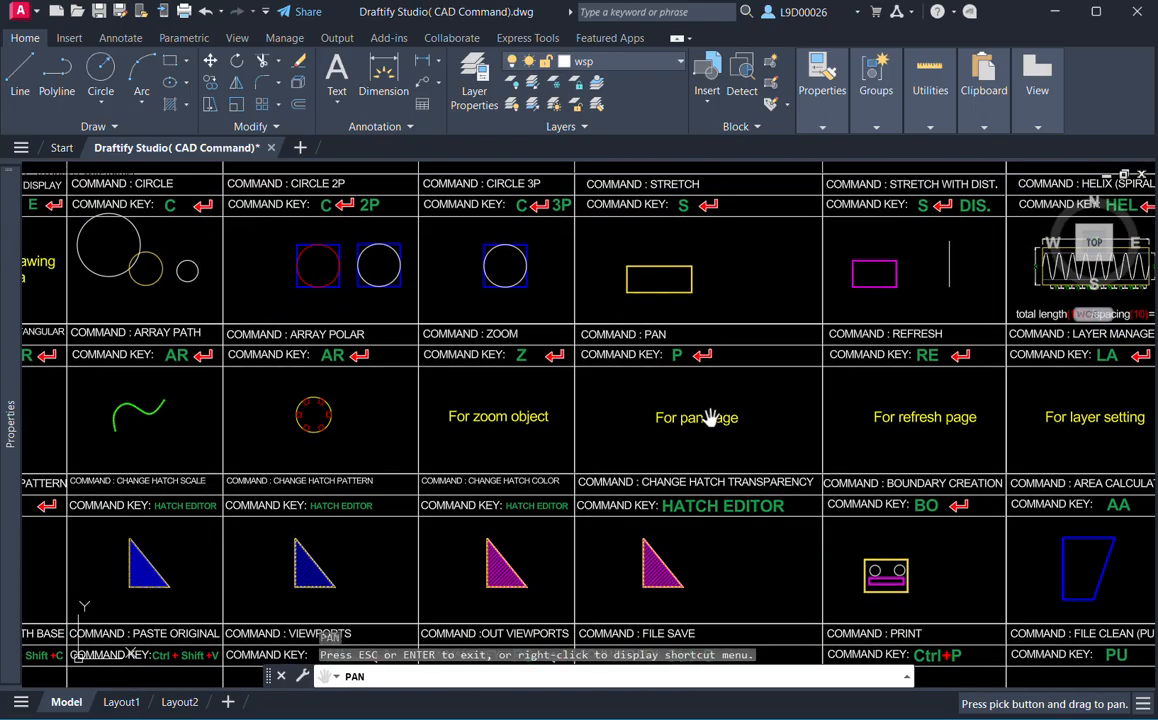
drag(729, 459, 836, 440)
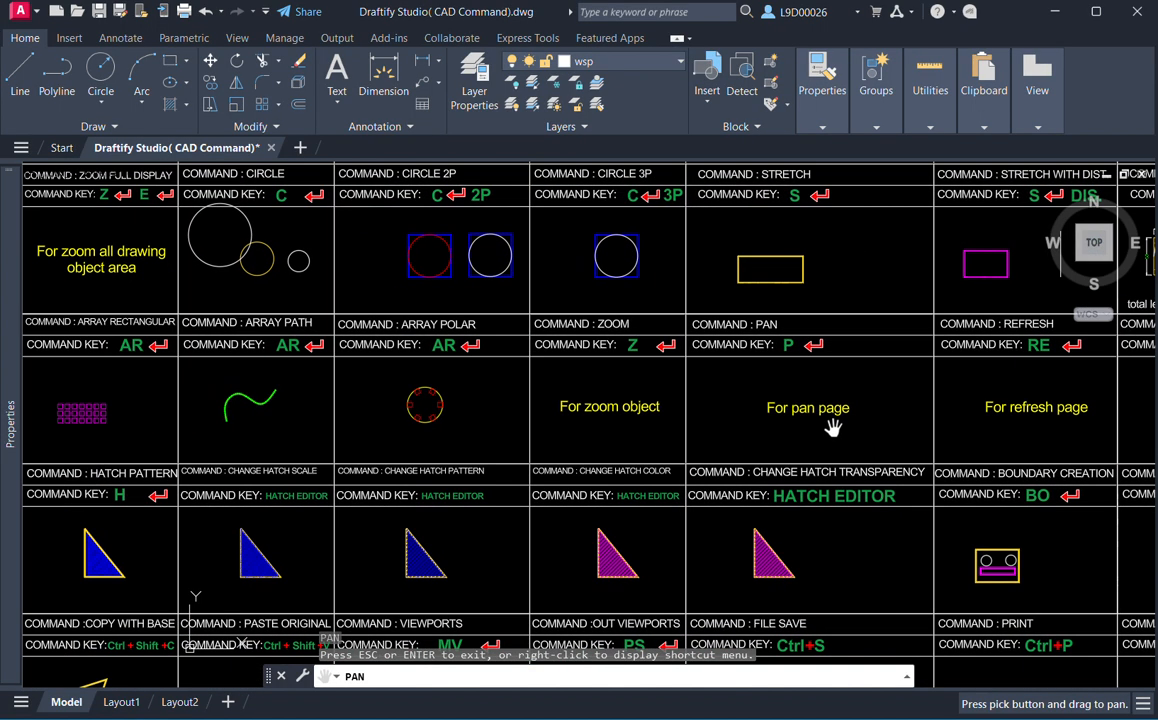
key(Escape)
Zoom to a window around the text "For zoom object" with the Zoom command.
middle_drag(649, 445, 706, 445)
scroll(688, 349, up, 1)
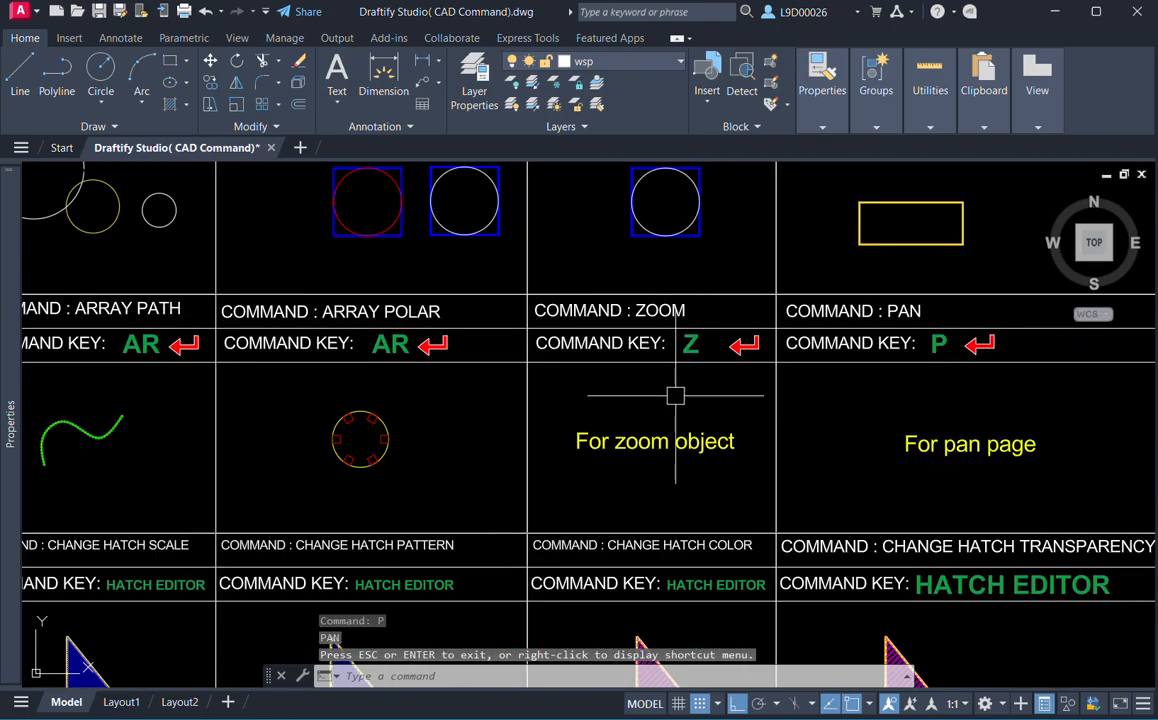
text(z)
key(Return)
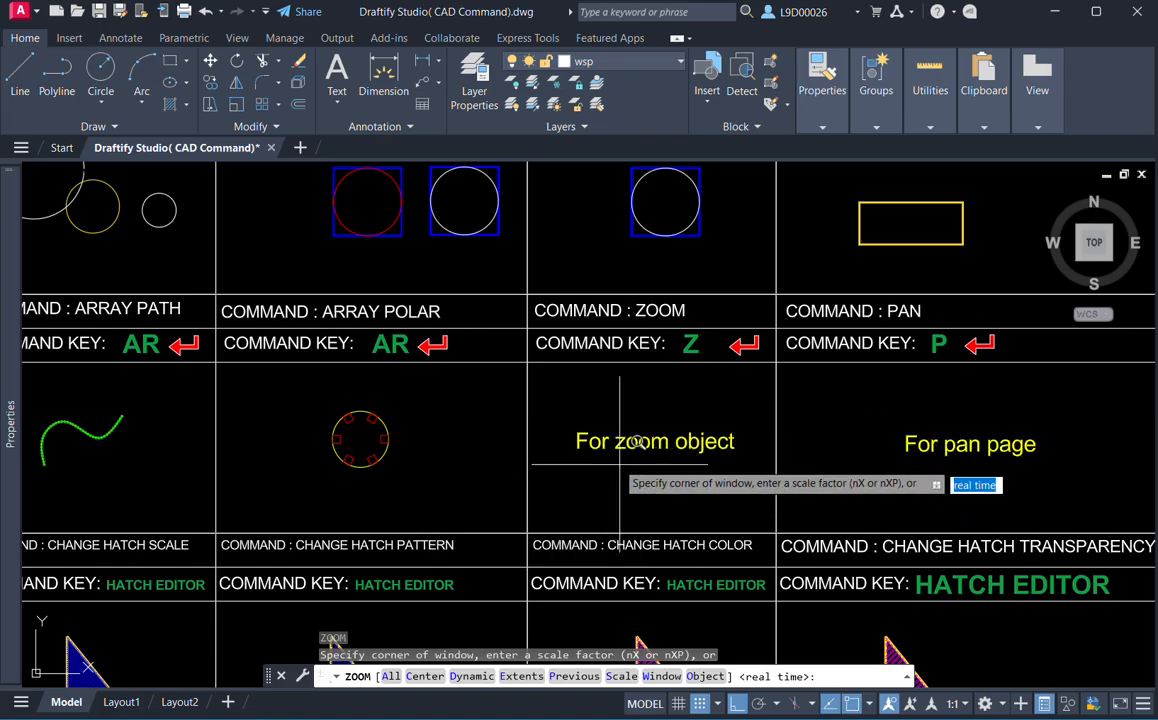
click(568, 418)
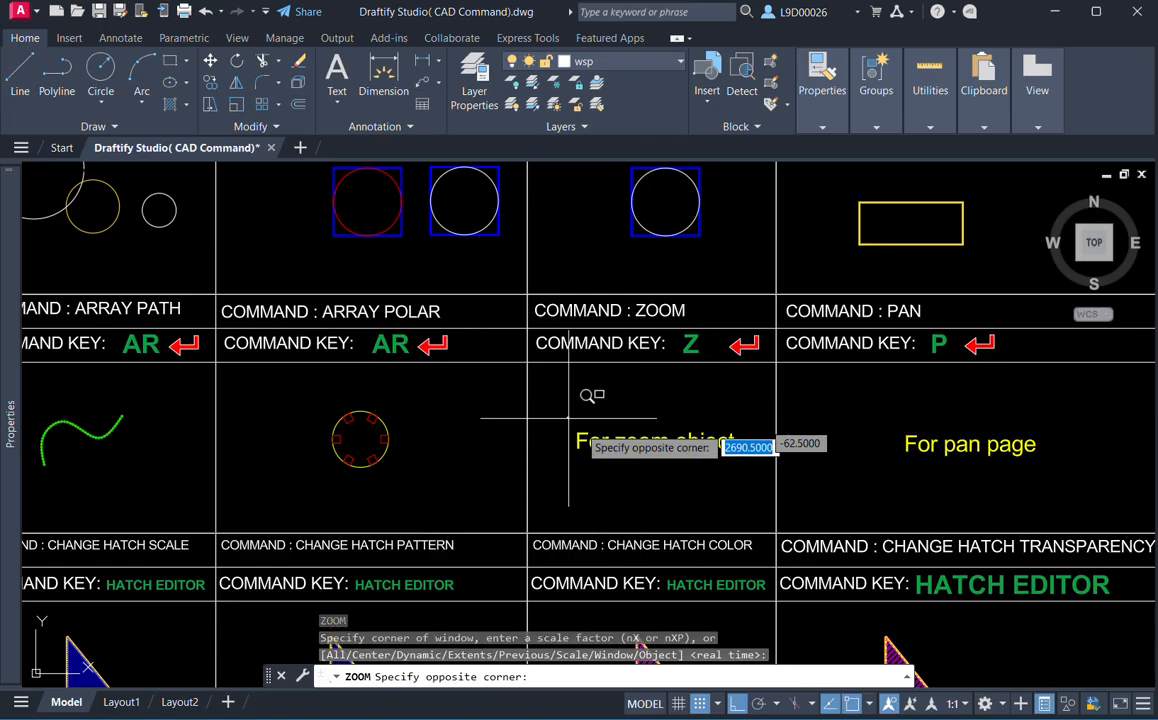
click(763, 452)
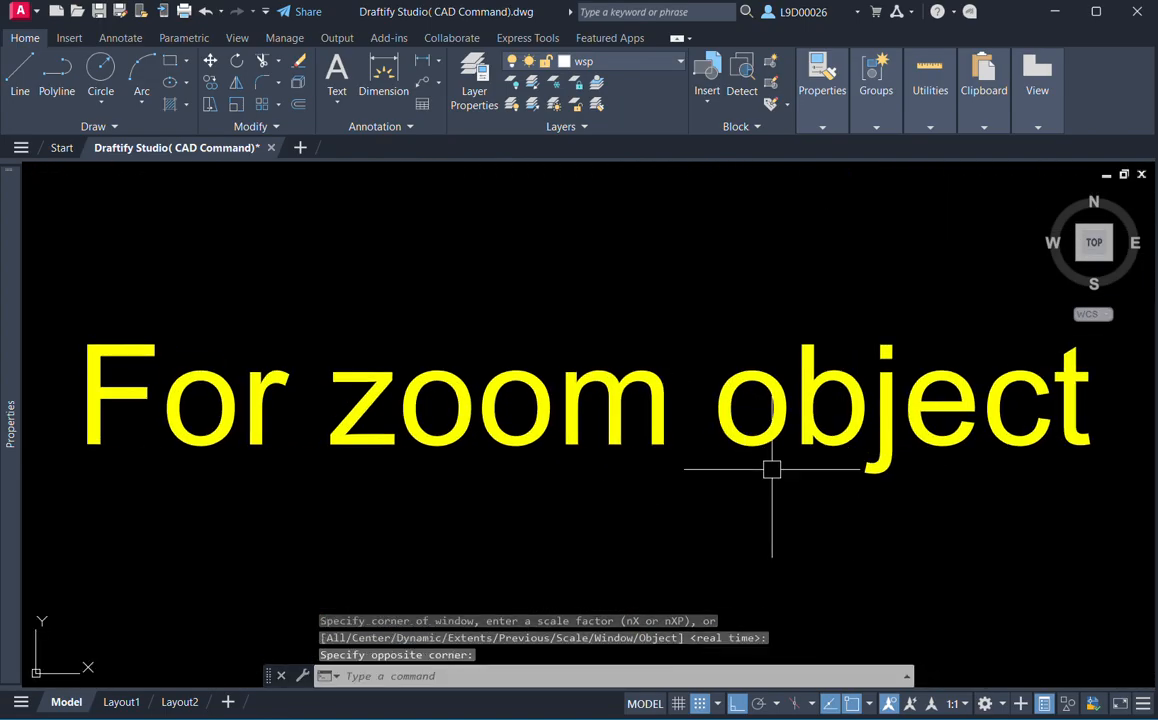
Examine the magenta sample array in the Array Rectangular cell of row 06, and clear the selection.
scroll(748, 440, down, 8)
middle_drag(639, 442, 809, 437)
middle_drag(693, 432, 752, 437)
scroll(560, 440, down, 1)
middle_drag(528, 440, 710, 420)
scroll(500, 440, up, 2)
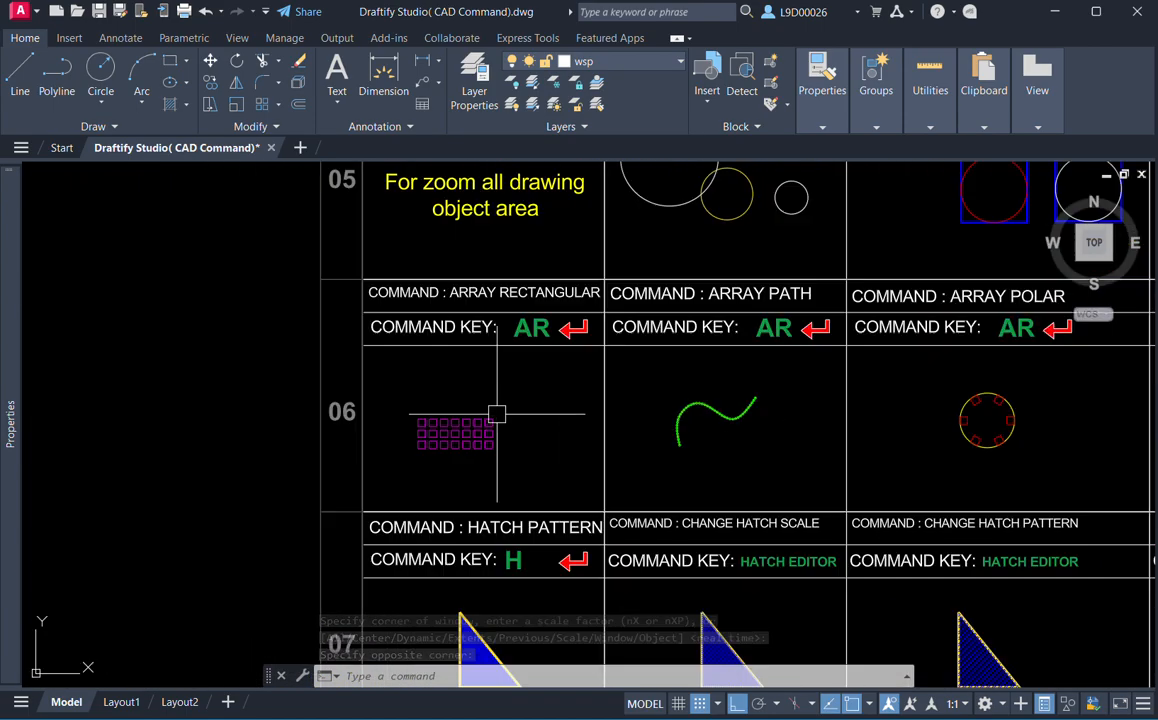
scroll(528, 440, up, 2)
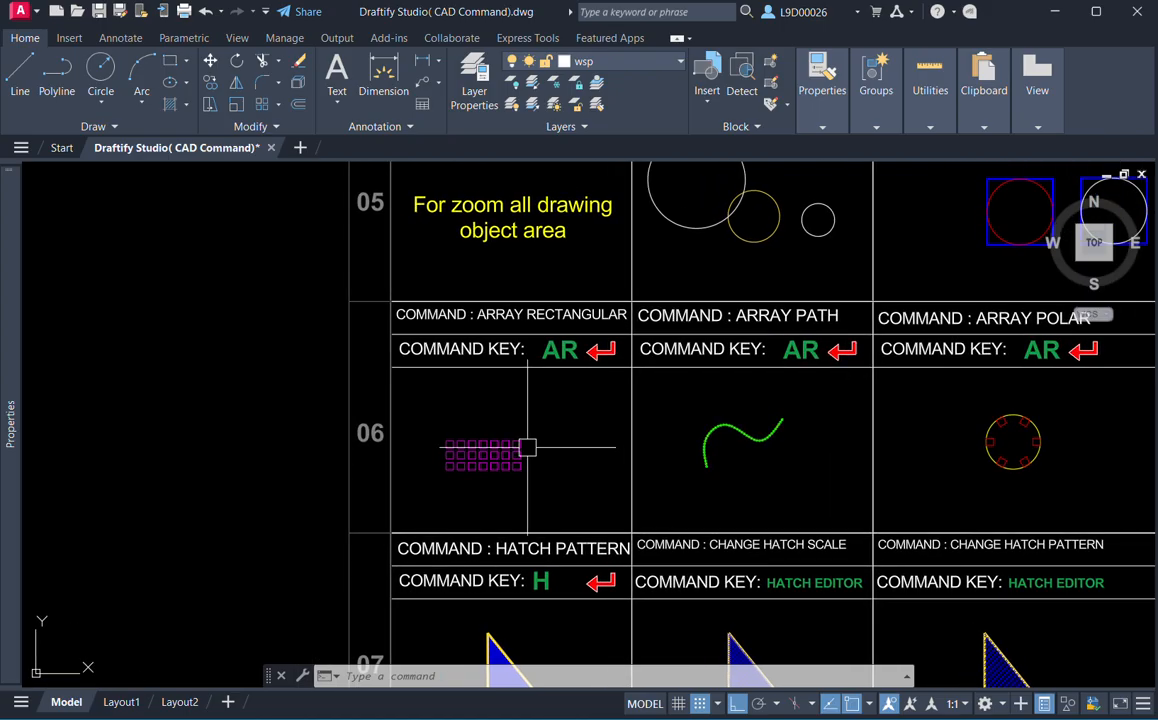
click(486, 478)
key(Escape)
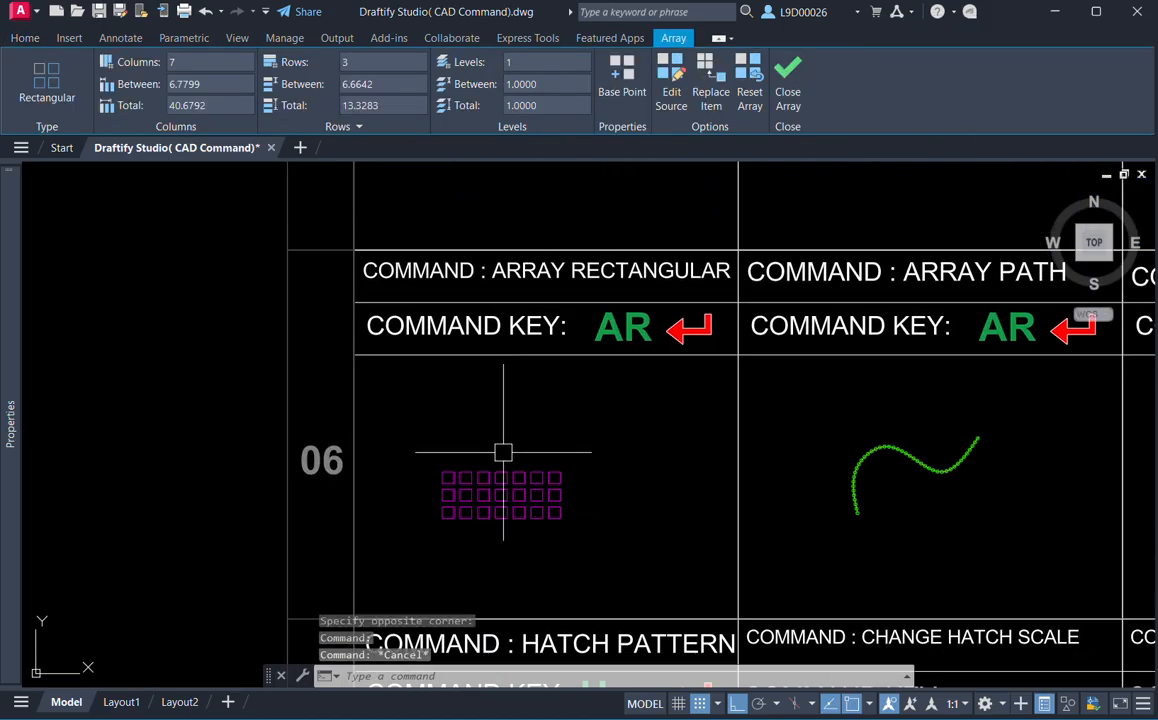
Draw a small square with the Rectangle command above the magenta array in the Array Rectangular cell.
text(rec)
key(Return)
scroll(520, 428, up, 2)
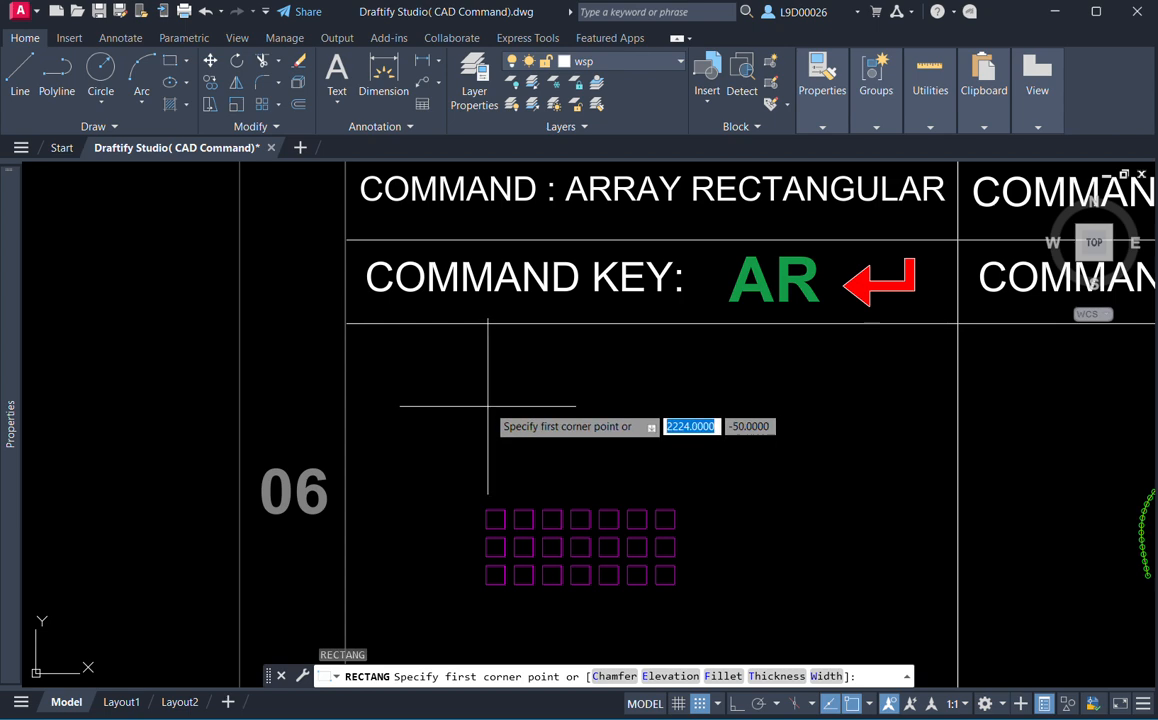
click(488, 404)
click(513, 428)
middle_drag(530, 444, 495, 436)
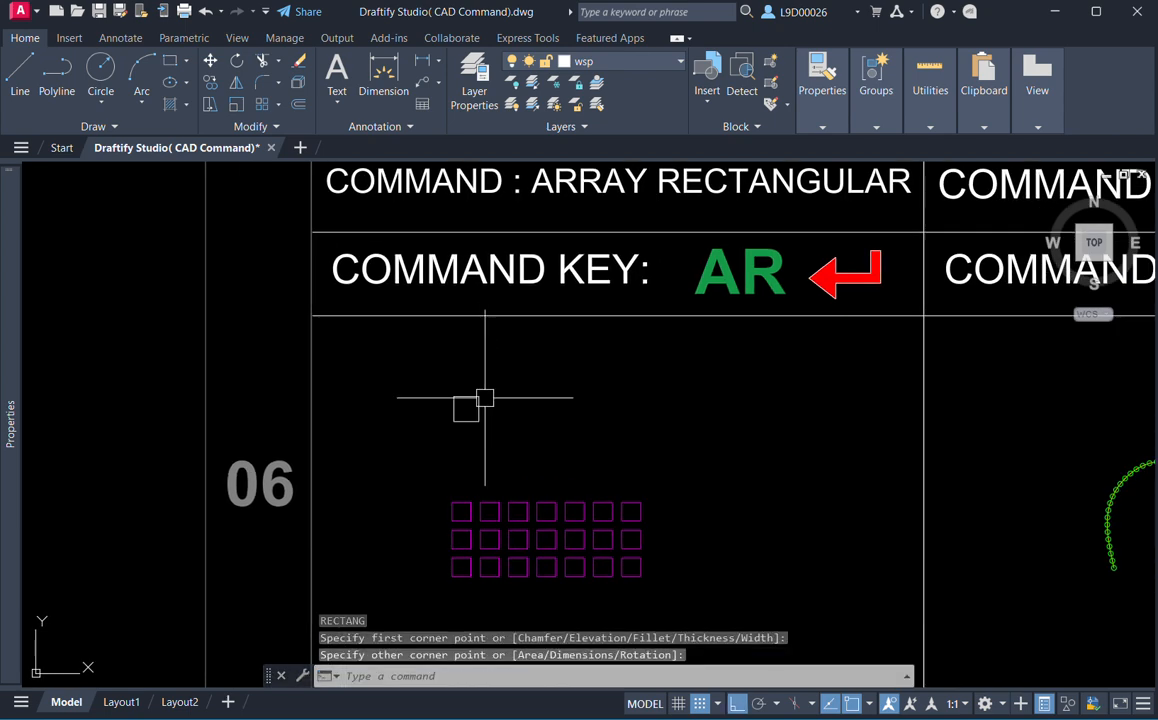
key(F8)
click(513, 402)
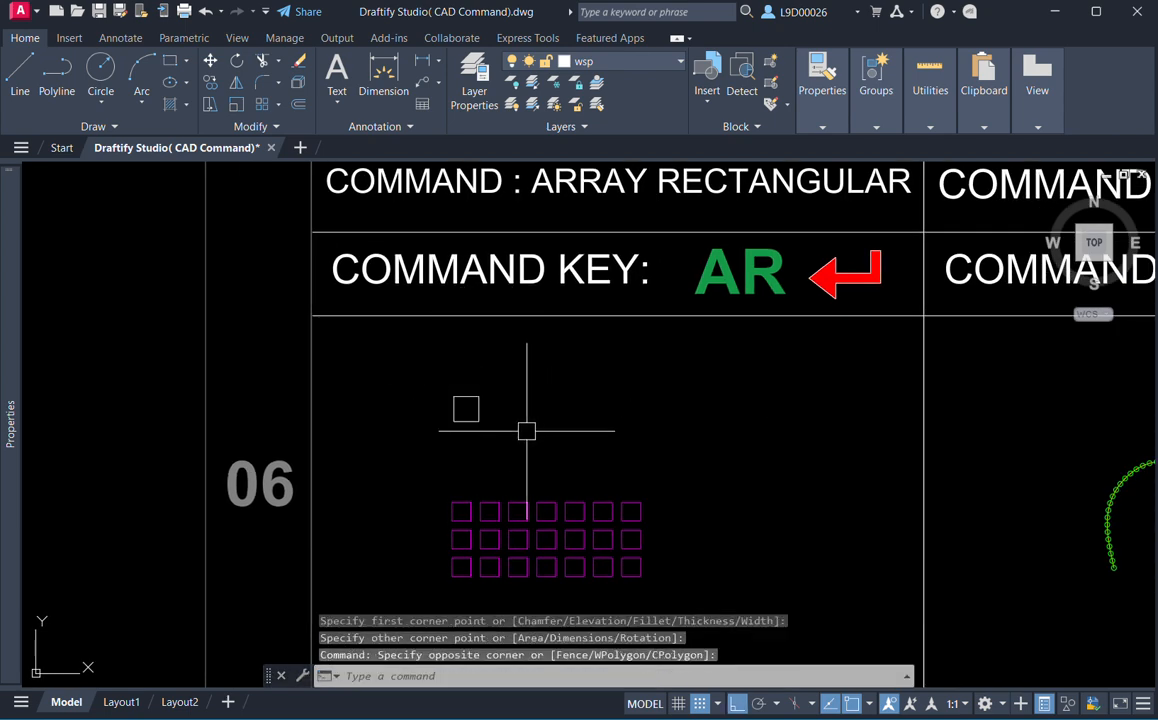
Create an associative rectangular array of the small square with 4 columns and 3 rows at 9 spacing.
scroll(445, 434, down, 2)
text(ar)
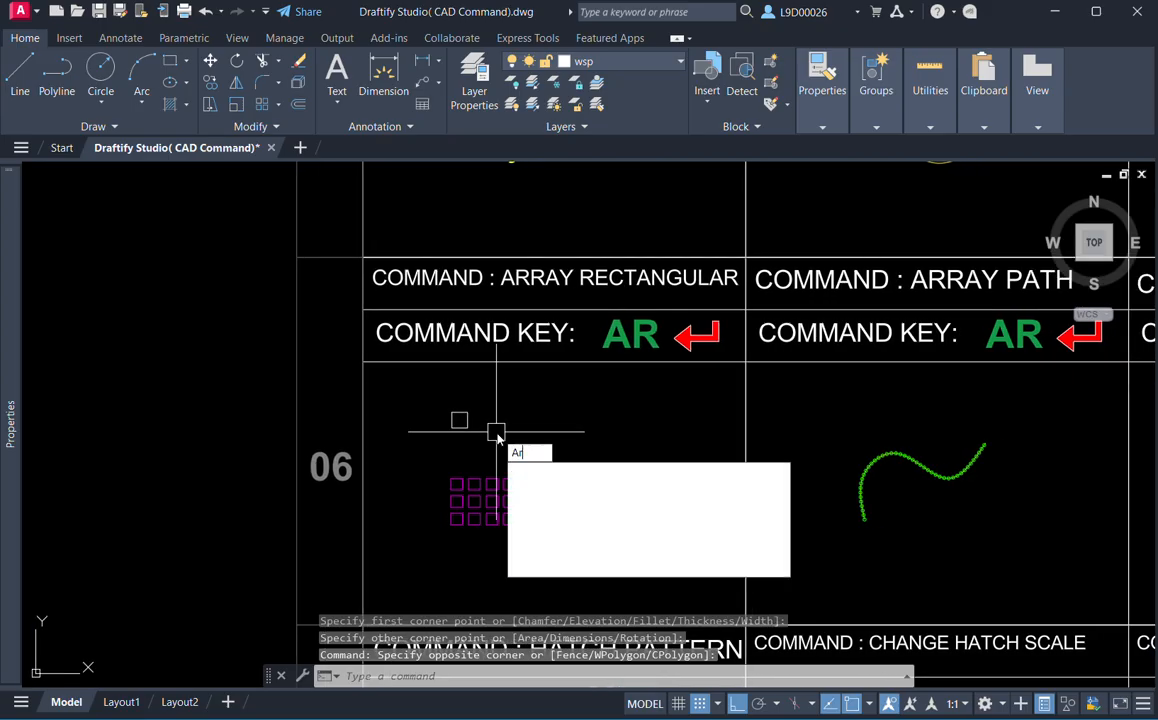
key(Return)
click(493, 398)
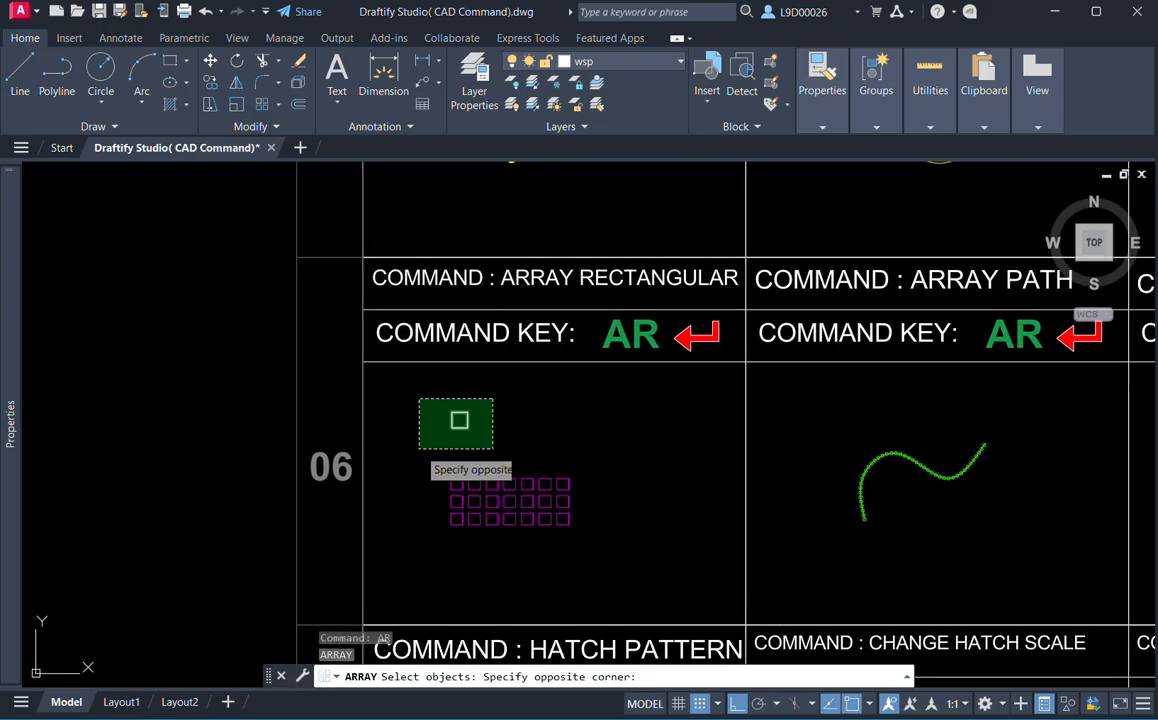
click(422, 446)
key(Return)
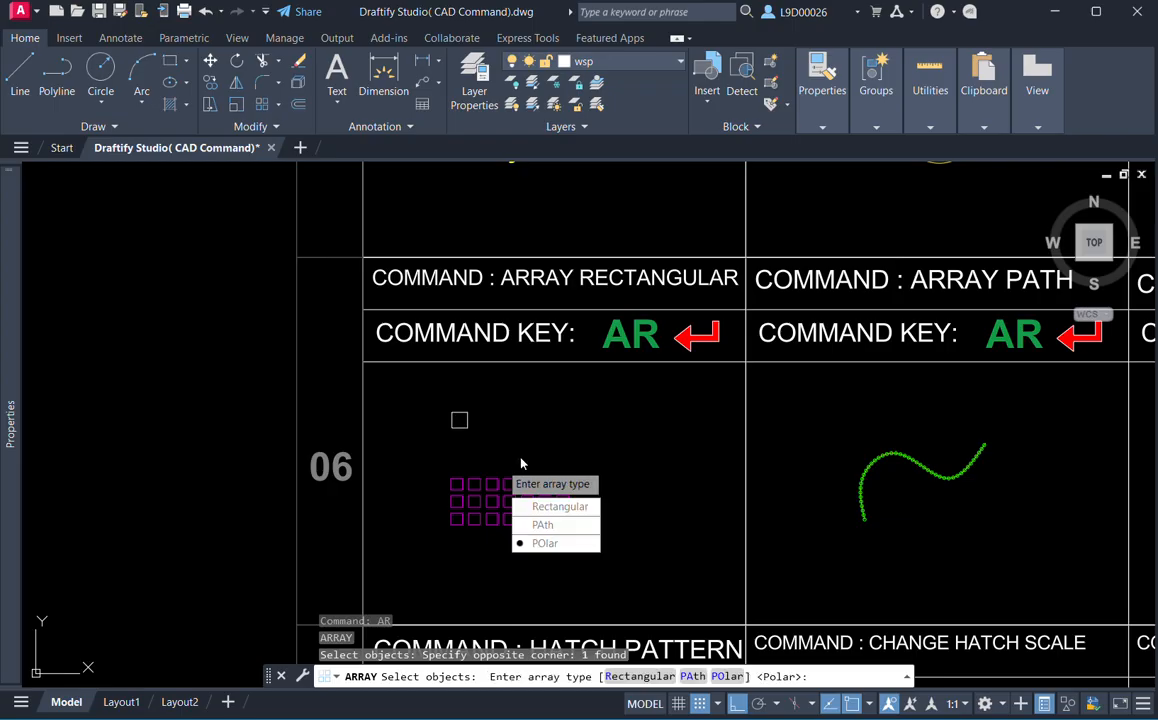
click(560, 507)
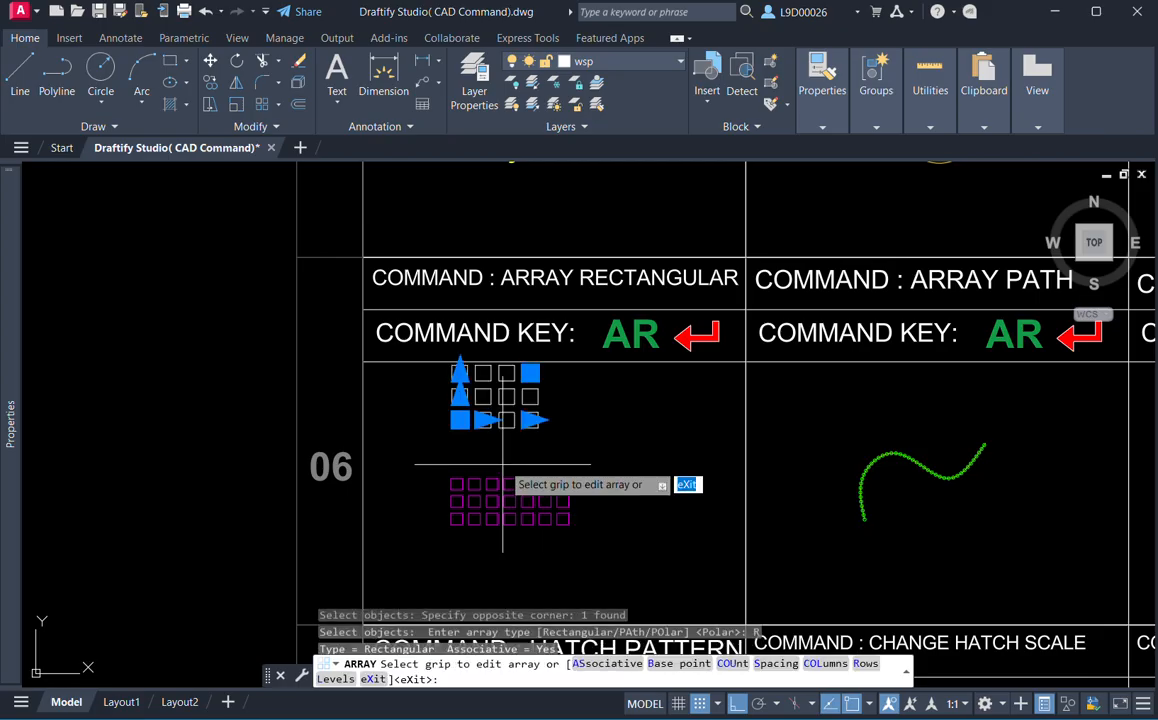
scroll(506, 424, up, 4)
key(Escape)
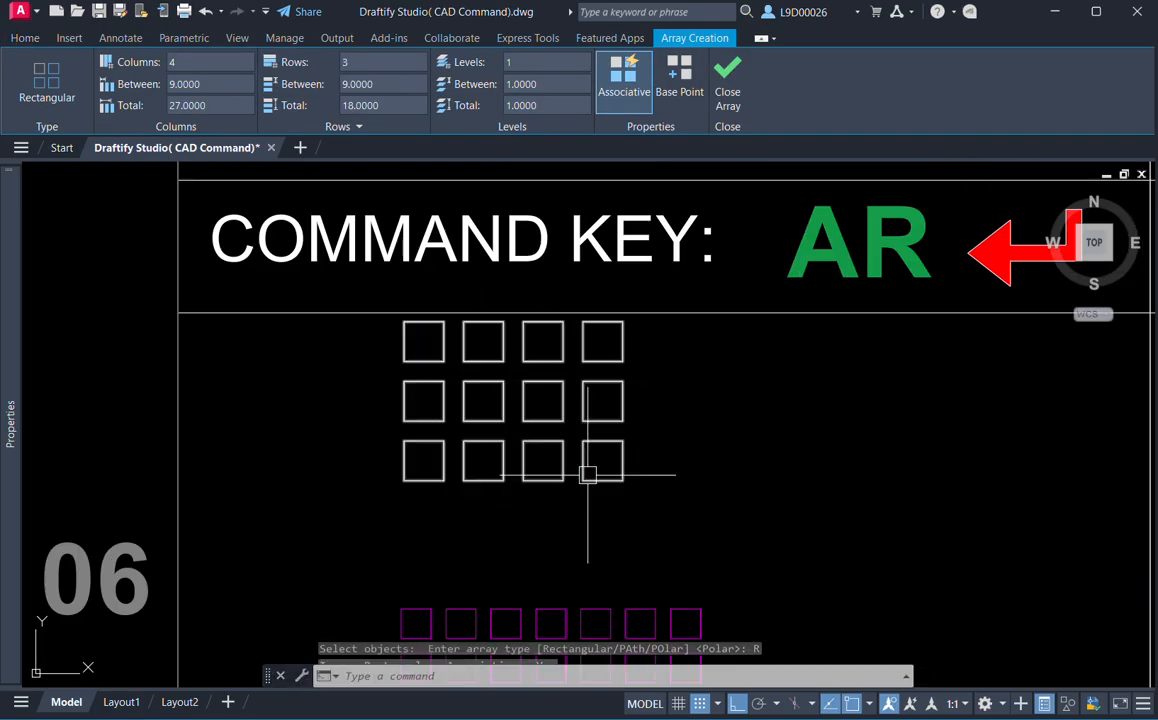
Select the new square array and stretch it horizontally to 10 columns.
click(620, 458)
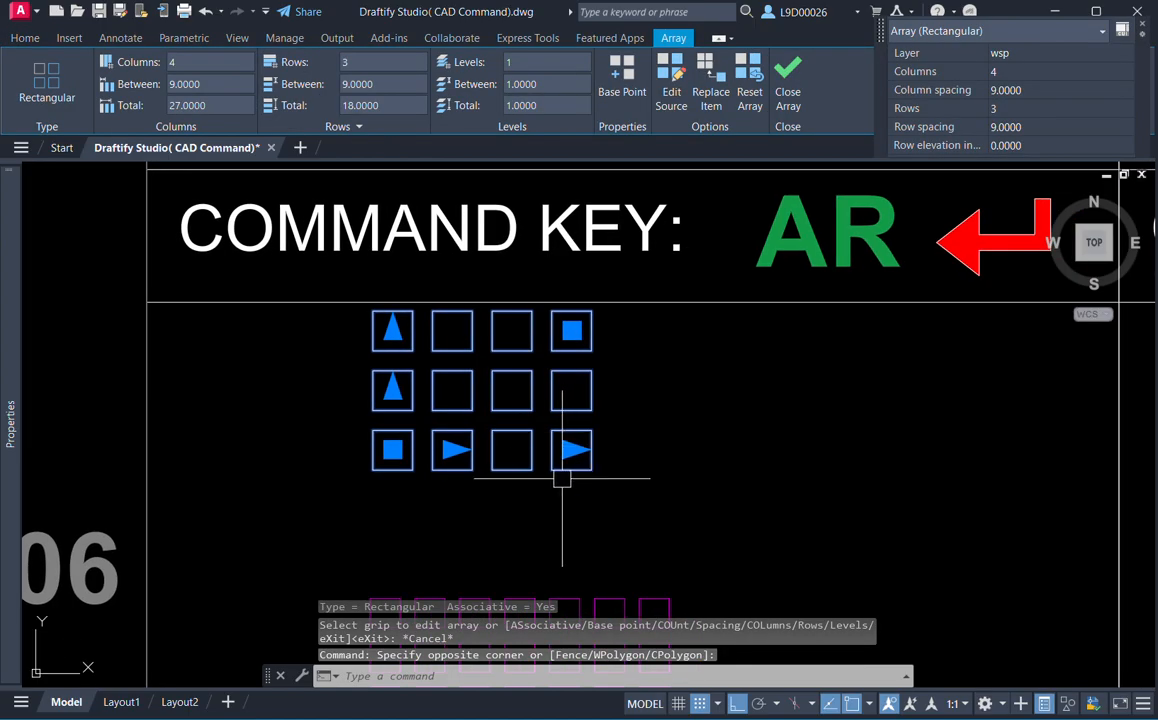
click(571, 449)
click(940, 421)
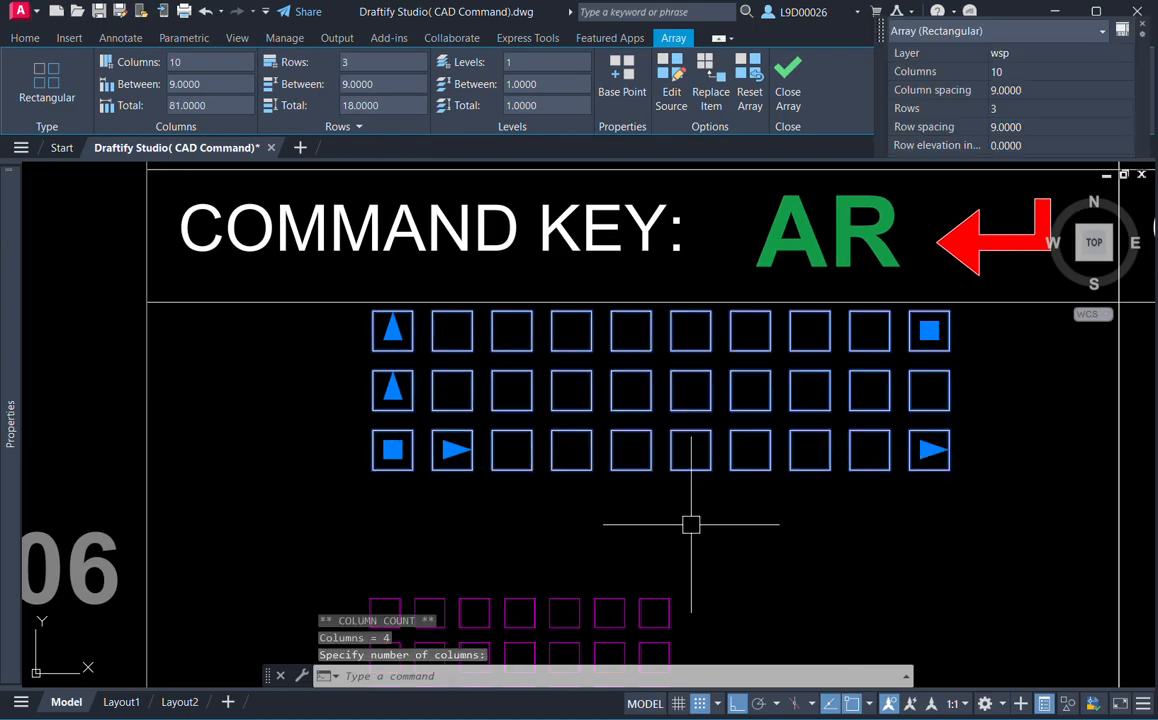
Stretch the square array vertically to 10 rows and reduce it to 2 rows.
middle_drag(569, 378, 511, 390)
click(488, 372)
scroll(507, 388, down, 4)
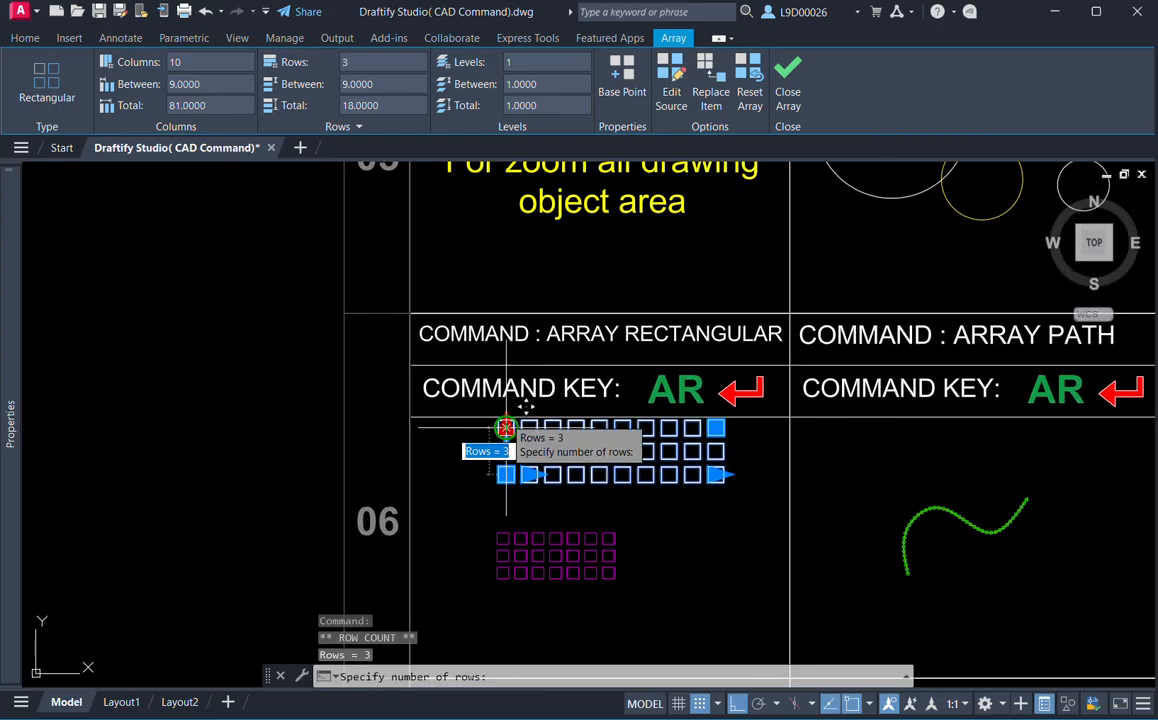
click(485, 311)
click(505, 262)
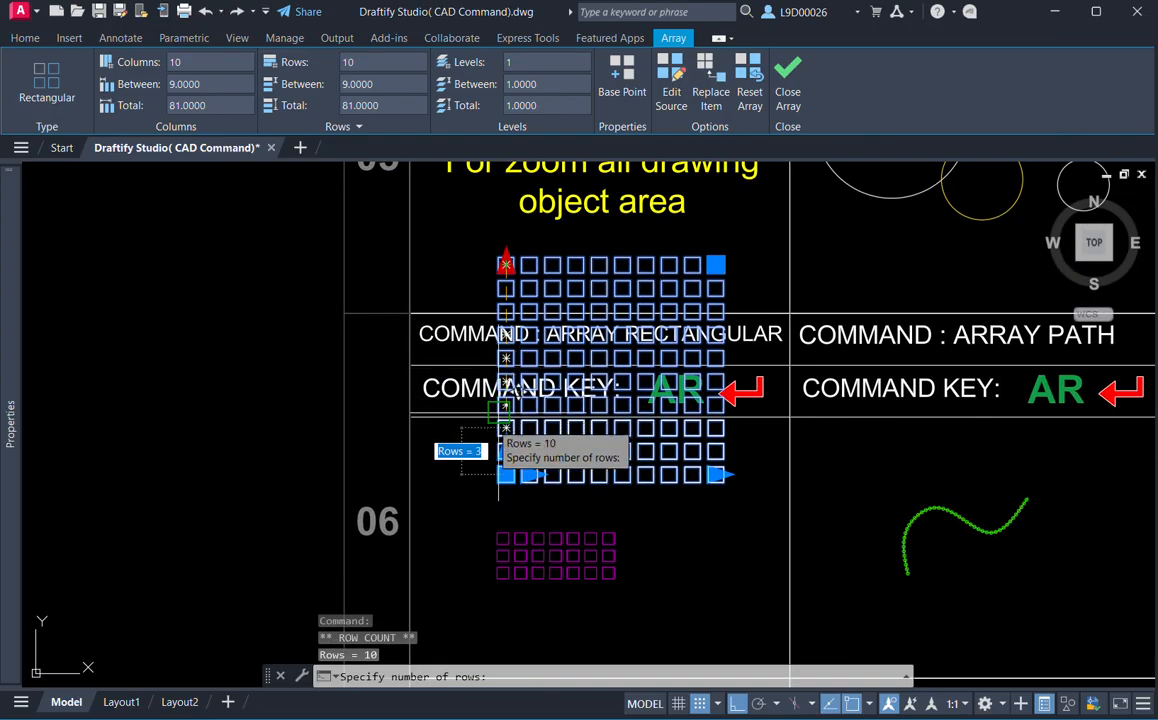
scroll(461, 455, up, 2)
middle_drag(461, 453, 445, 445)
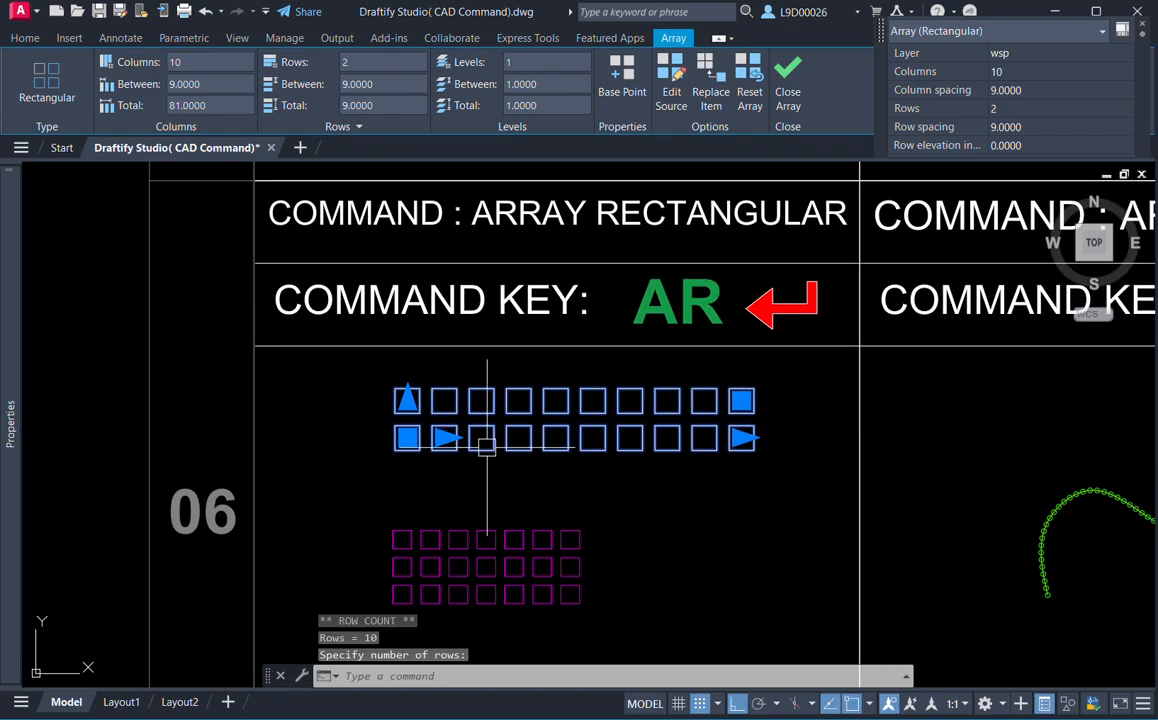
Set the square array to 8 columns with a column spacing of 15.
scroll(473, 445, up, 3)
drag(886, 38, 867, 46)
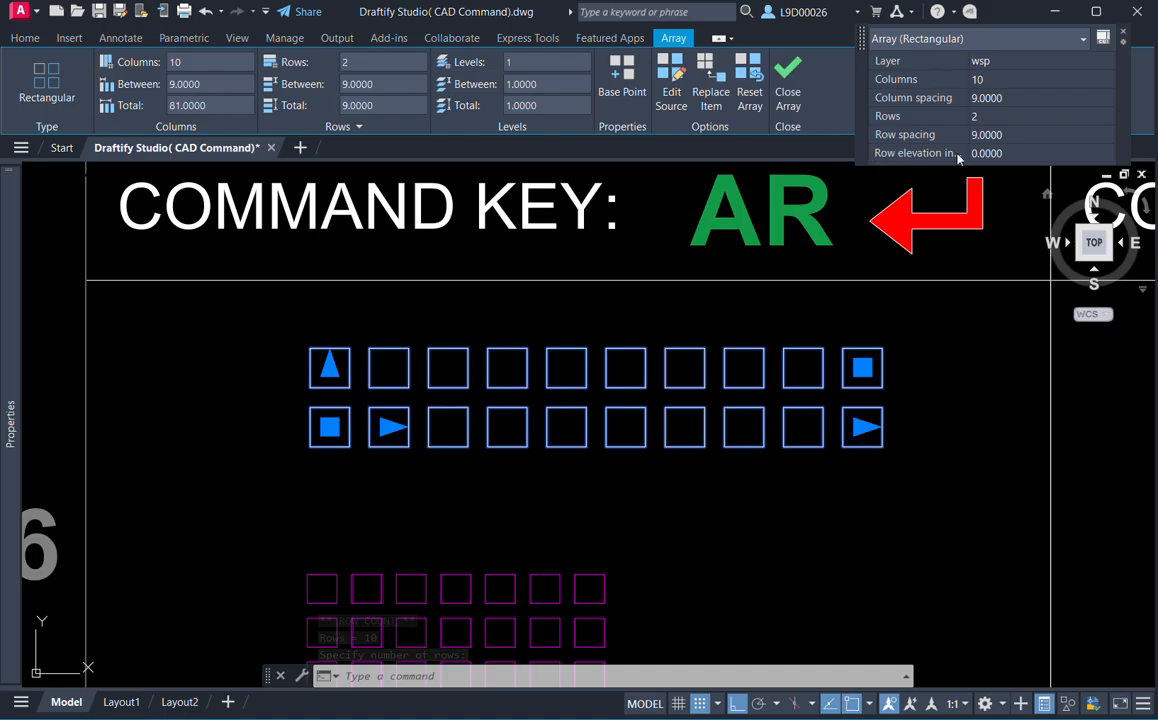
click(990, 79)
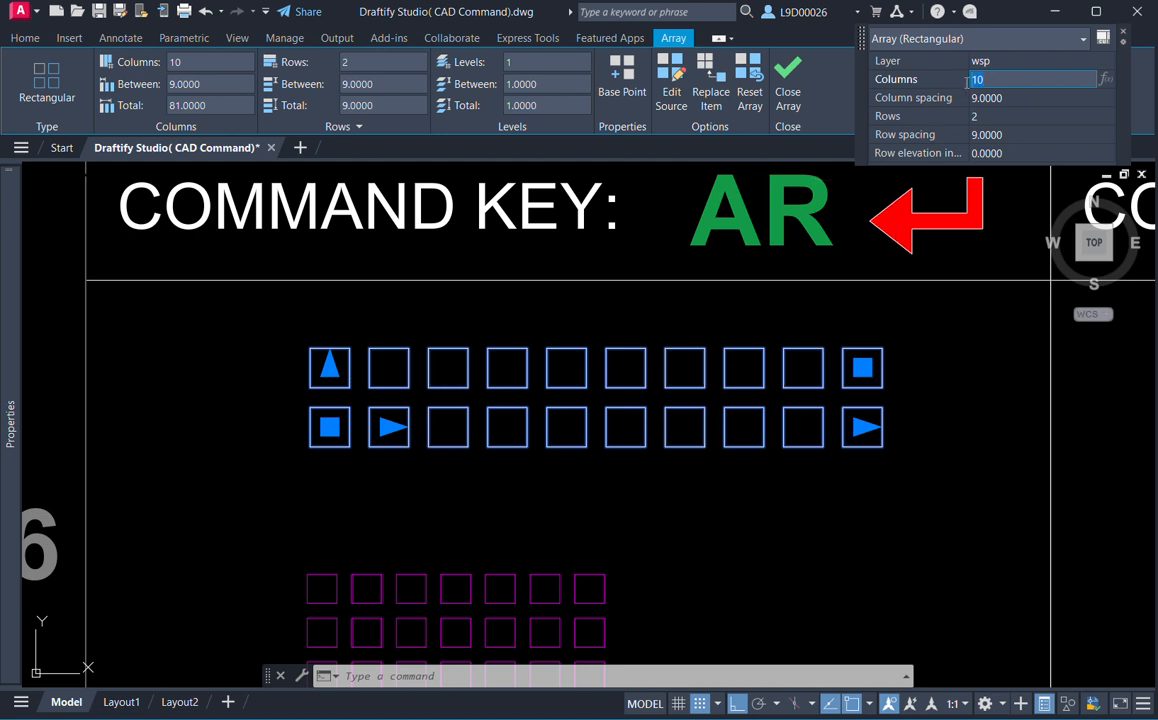
text(8)
key(Tab)
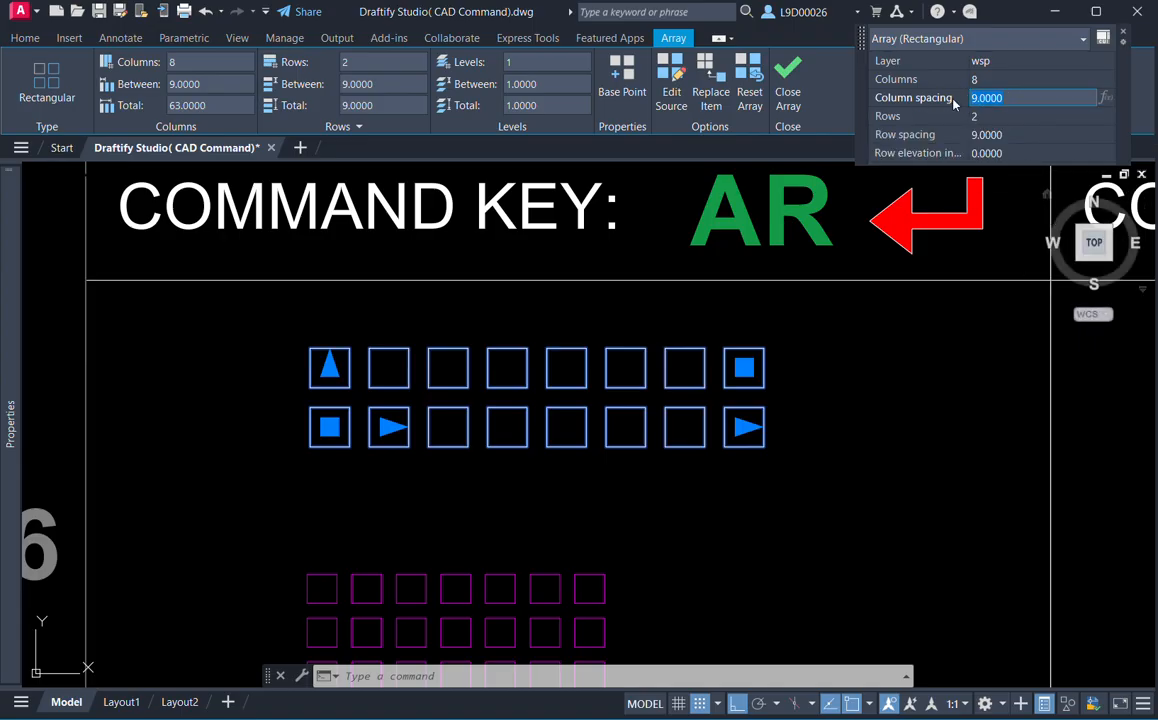
text(15)
key(Tab)
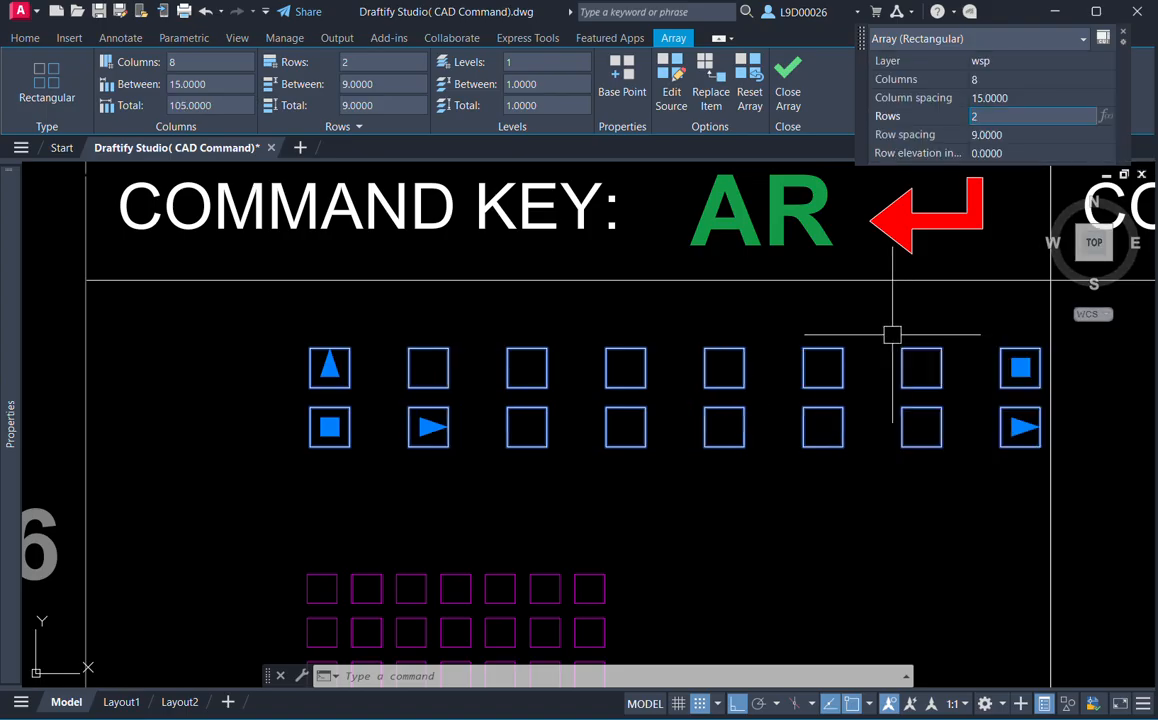
Erase the edited white square array together with the green circle array on the curve in the Array Path cell.
middle_drag(802, 386, 732, 367)
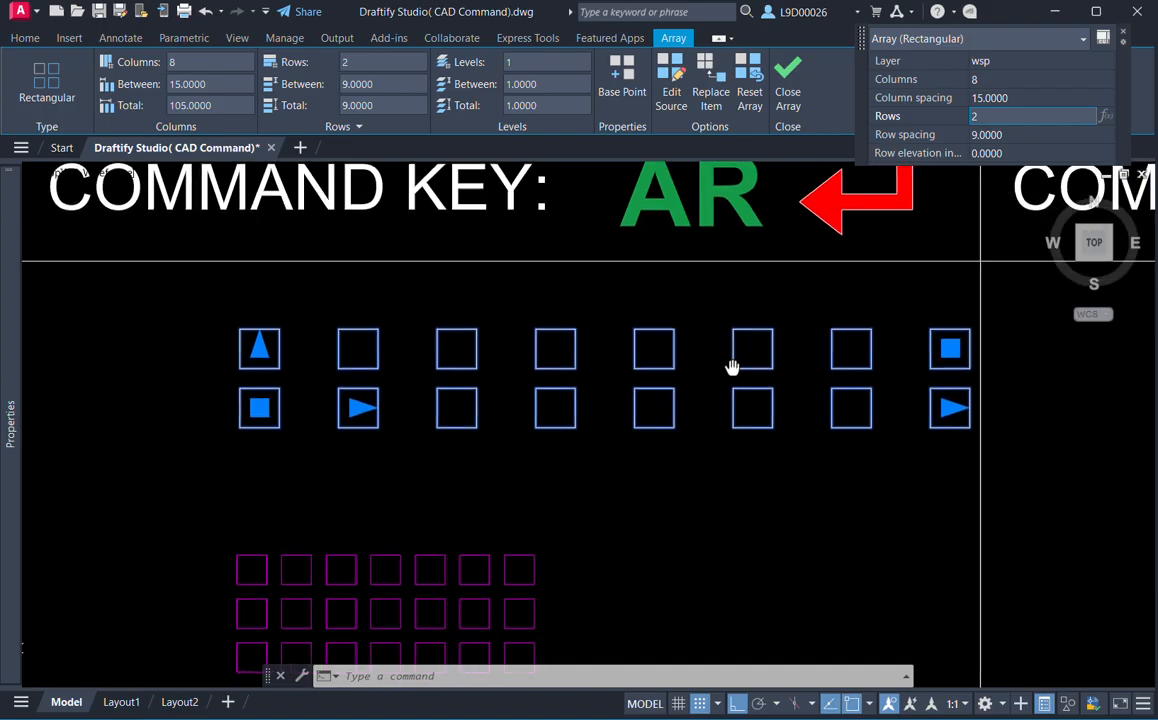
scroll(667, 401, down, 3)
scroll(622, 395, down, 1)
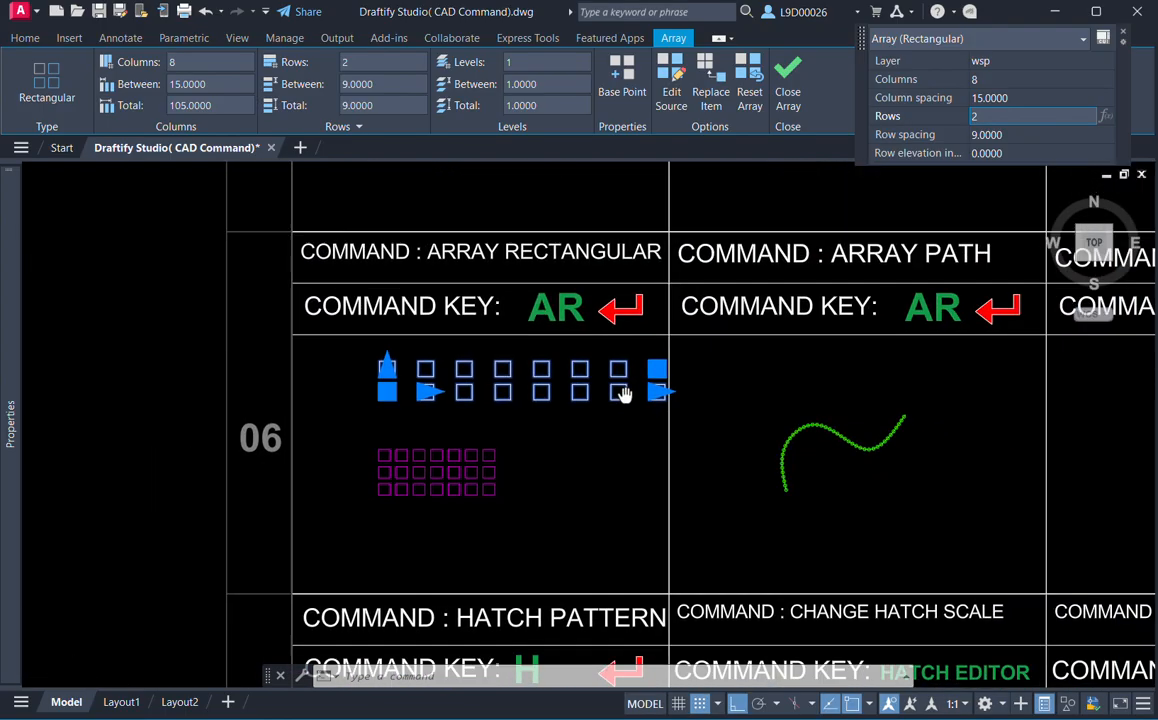
scroll(827, 383, up, 1)
scroll(770, 323, up, 2)
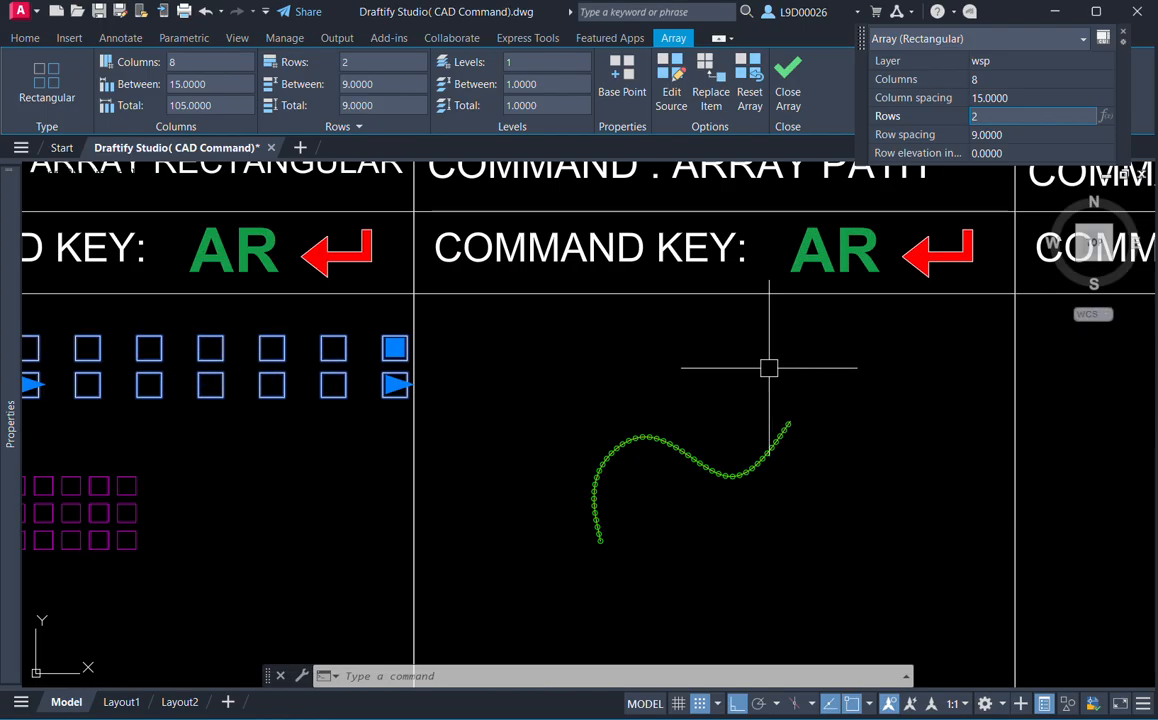
scroll(641, 457, up, 3)
scroll(548, 400, down, 3)
click(544, 320)
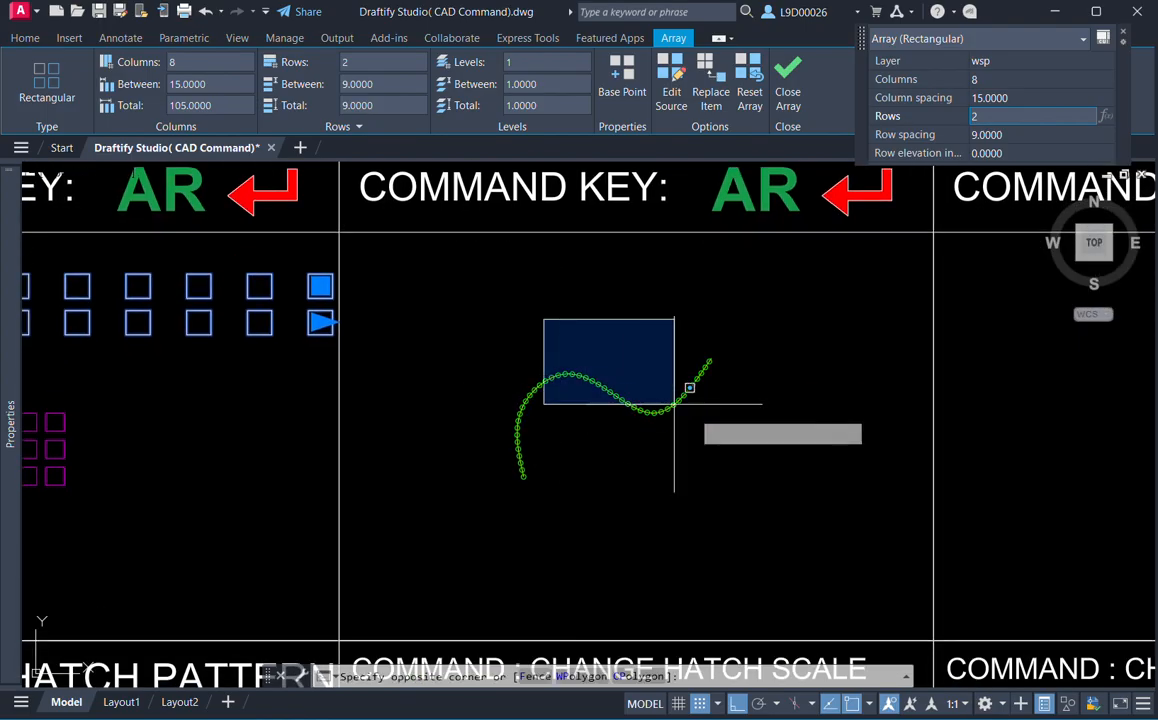
click(721, 437)
scroll(662, 406, up, 3)
scroll(655, 400, down, 1)
click(650, 392)
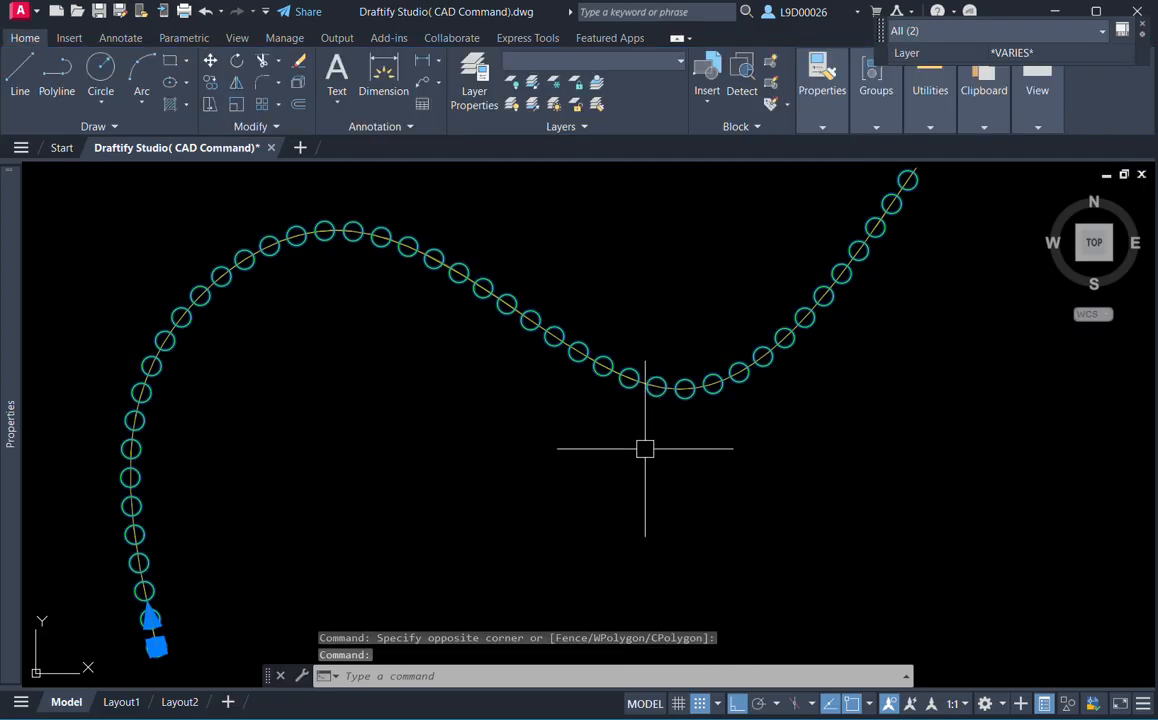
text(e)
key(Return)
scroll(747, 388, down, 3)
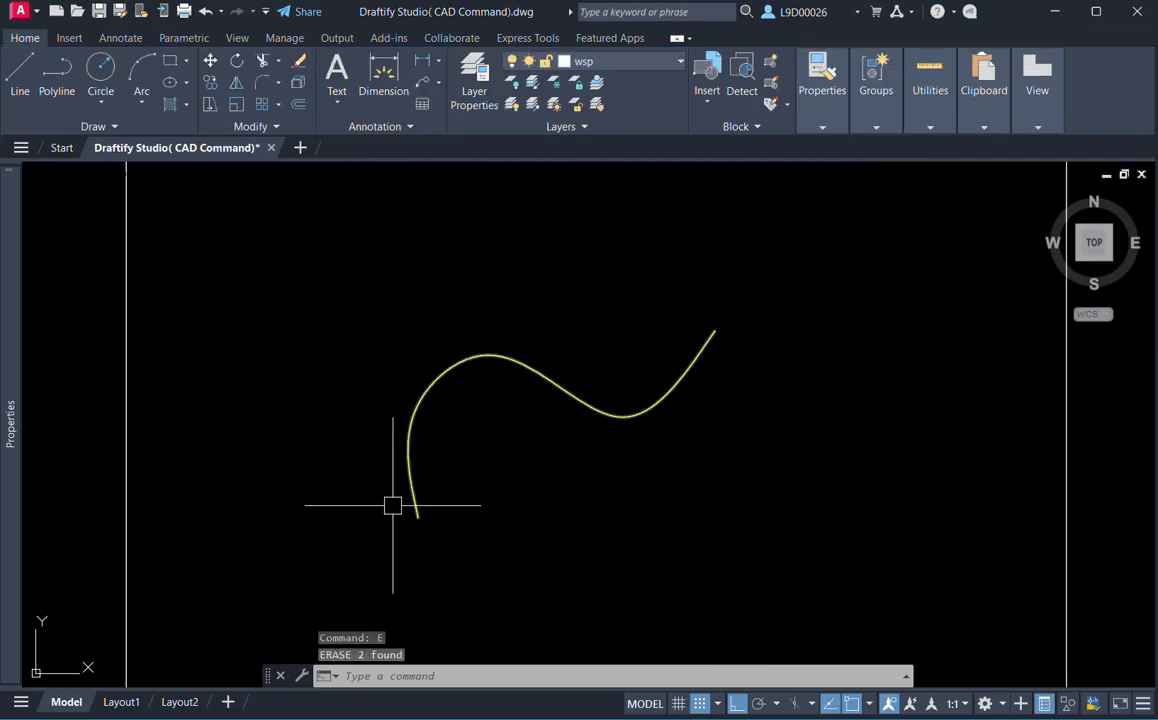
Draw a small circle of about 0.82 radius centred on the lower end of the yellow curve.
middle_drag(607, 418, 662, 432)
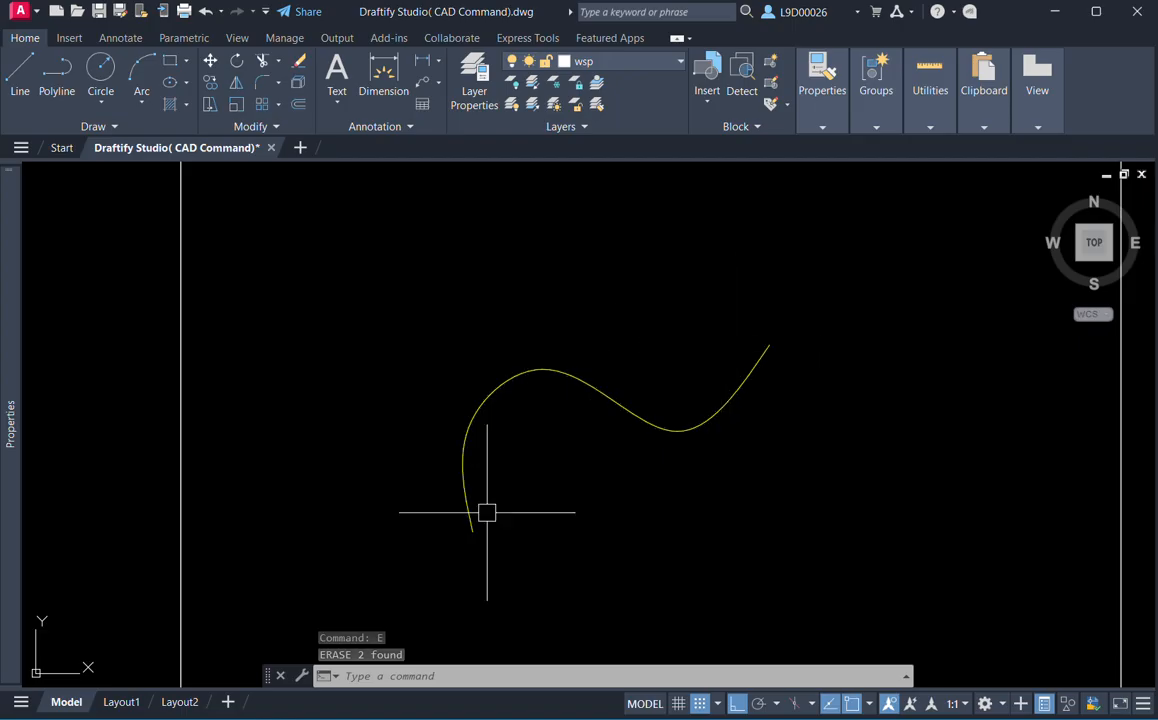
text(c)
key(Return)
scroll(483, 543, up, 4)
click(474, 546)
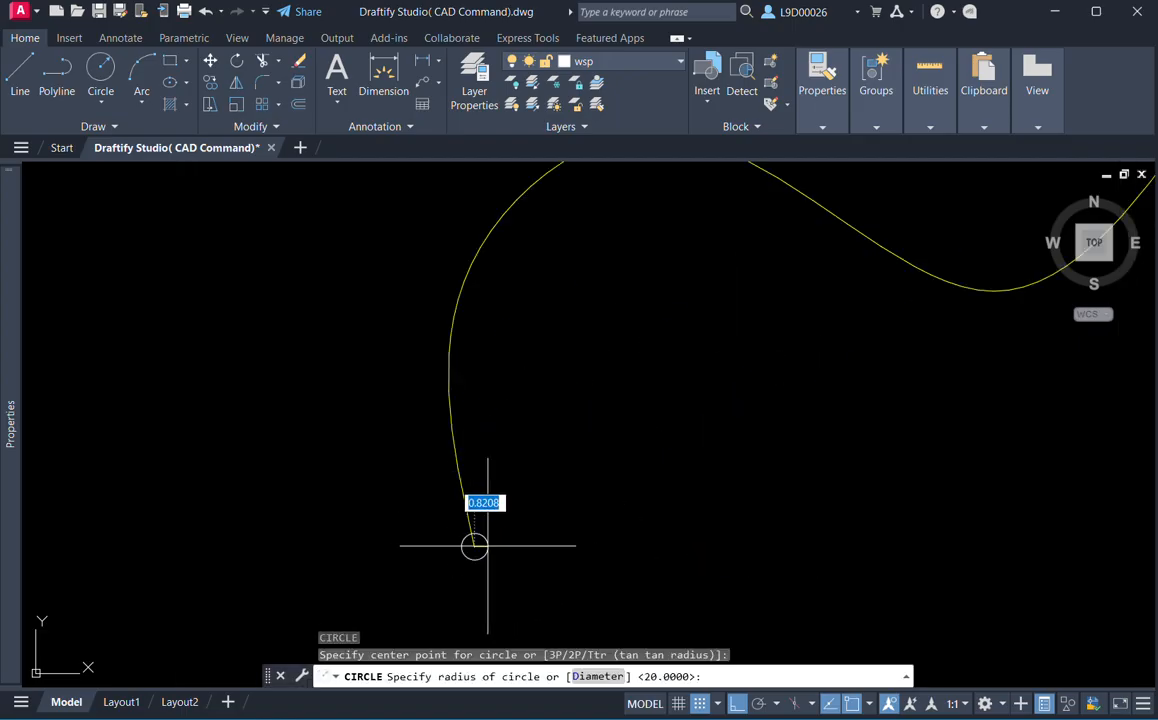
scroll(474, 546, up, 3)
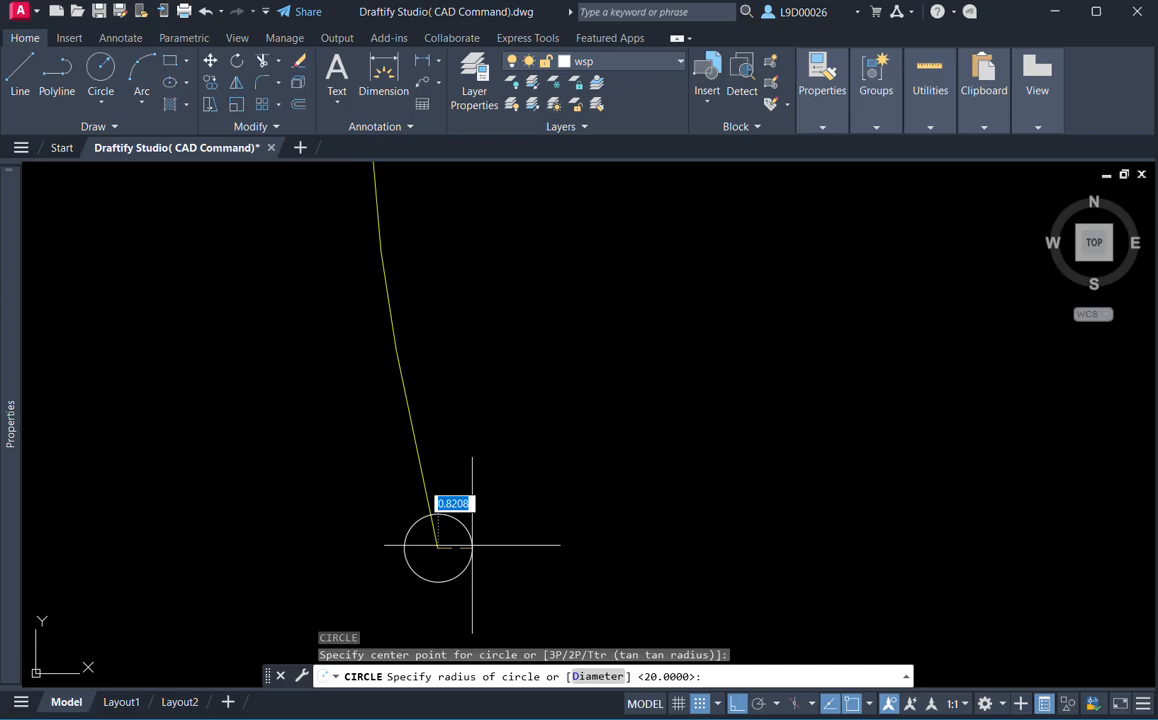
click(472, 546)
scroll(483, 535, down, 4)
scroll(477, 537, down, 2)
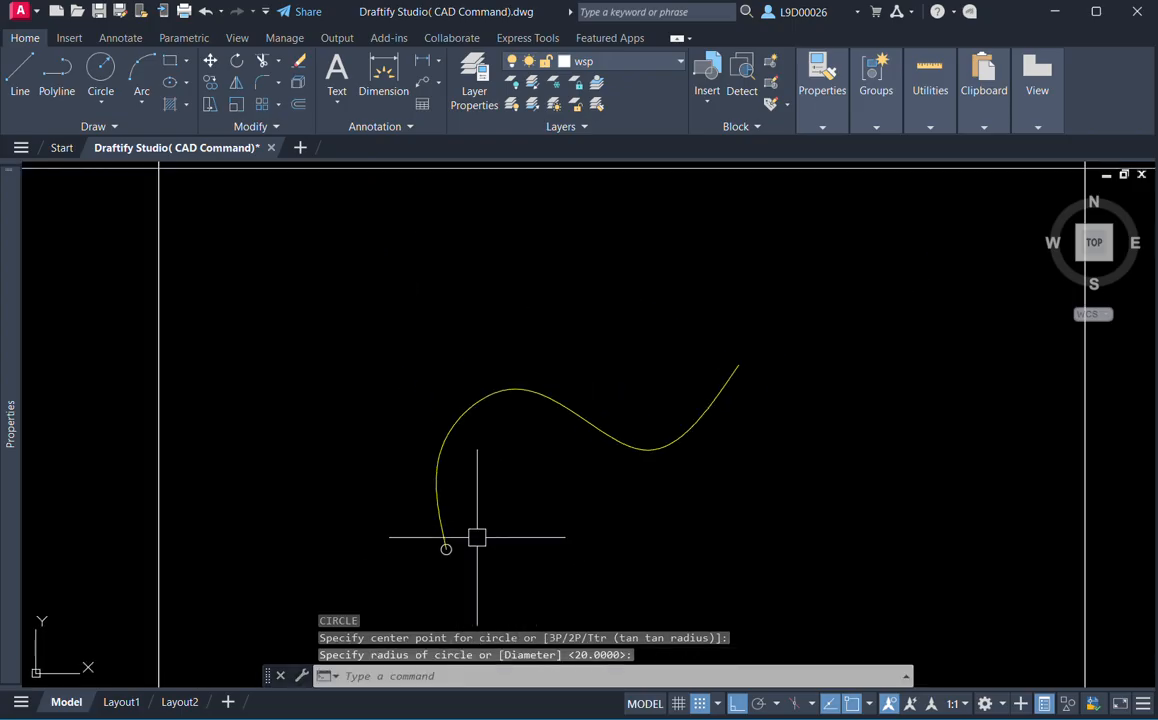
Try to array the small circle along the yellow curve with an associative path array.
middle_drag(477, 537, 588, 551)
click(440, 515)
click(551, 556)
scroll(600, 540, down, 4)
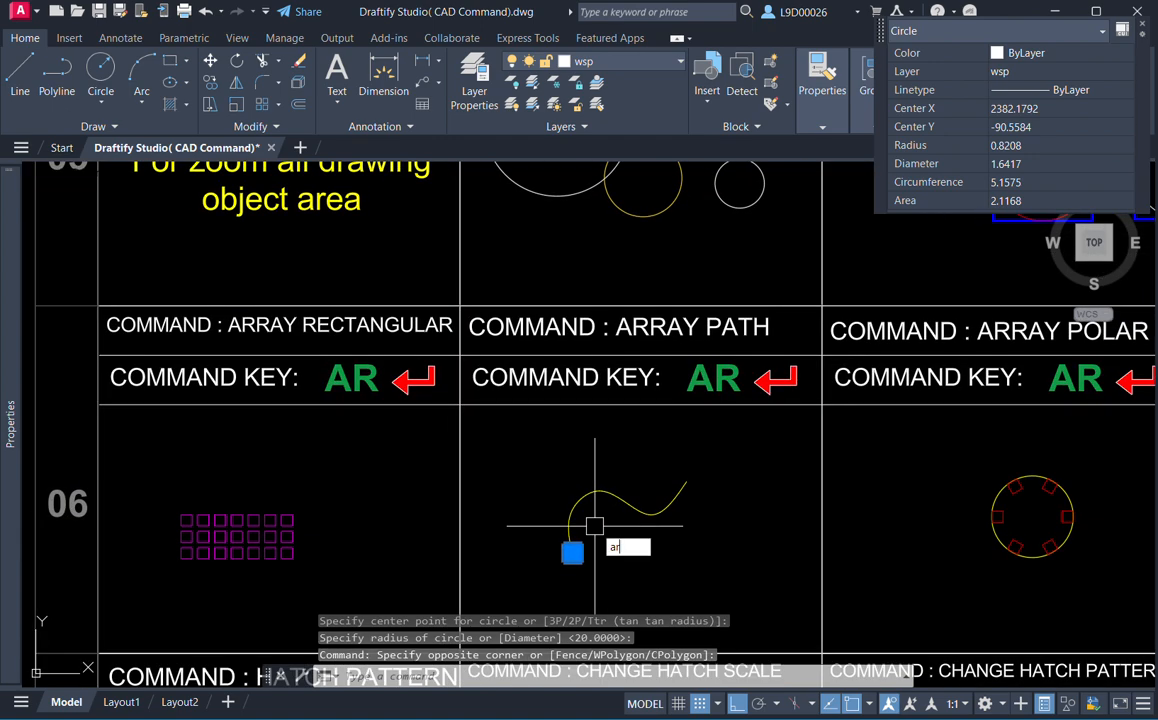
key(Return)
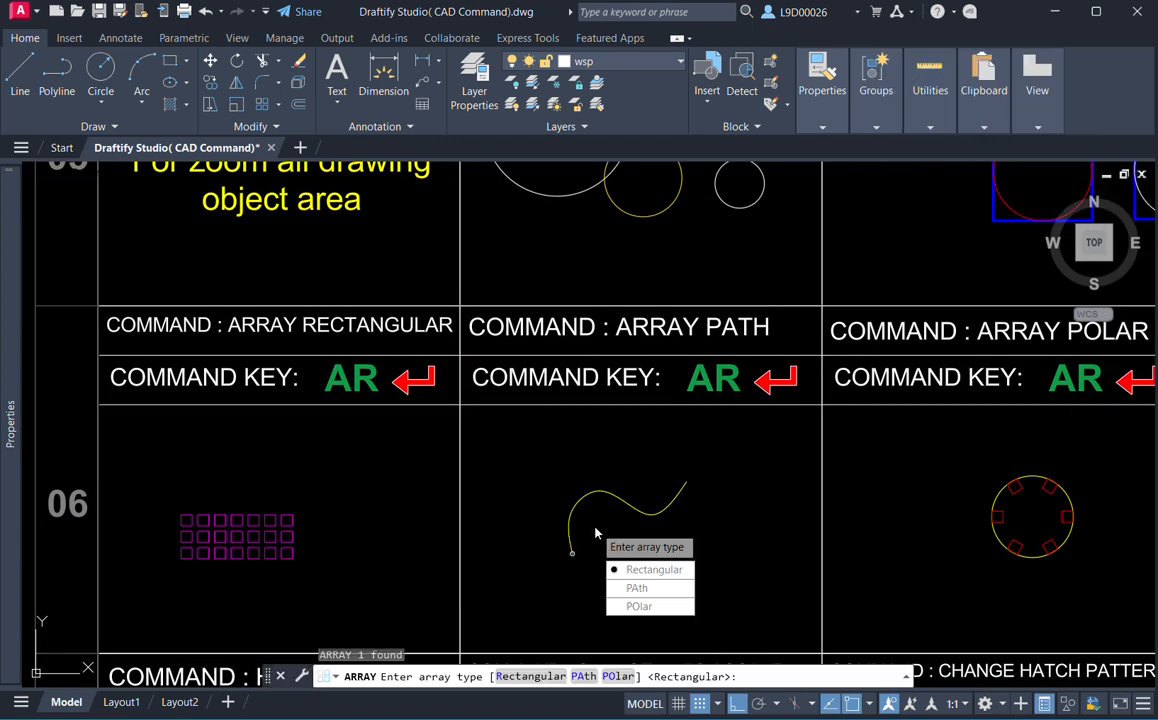
click(651, 596)
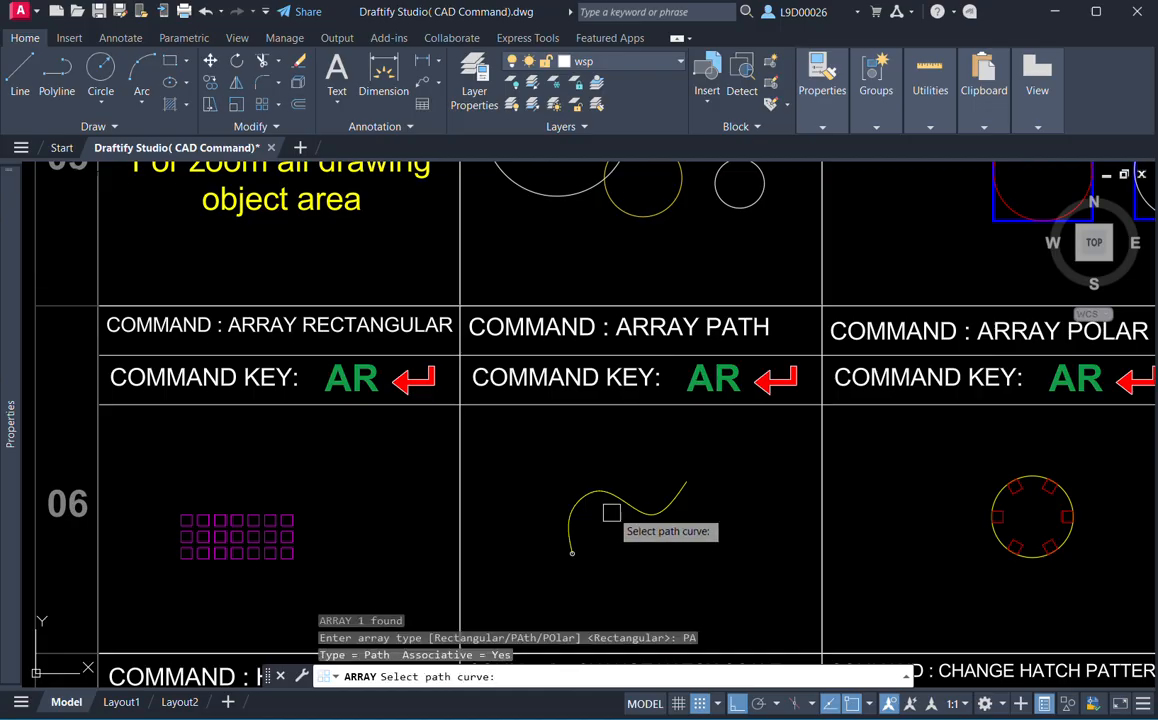
scroll(612, 506, up, 4)
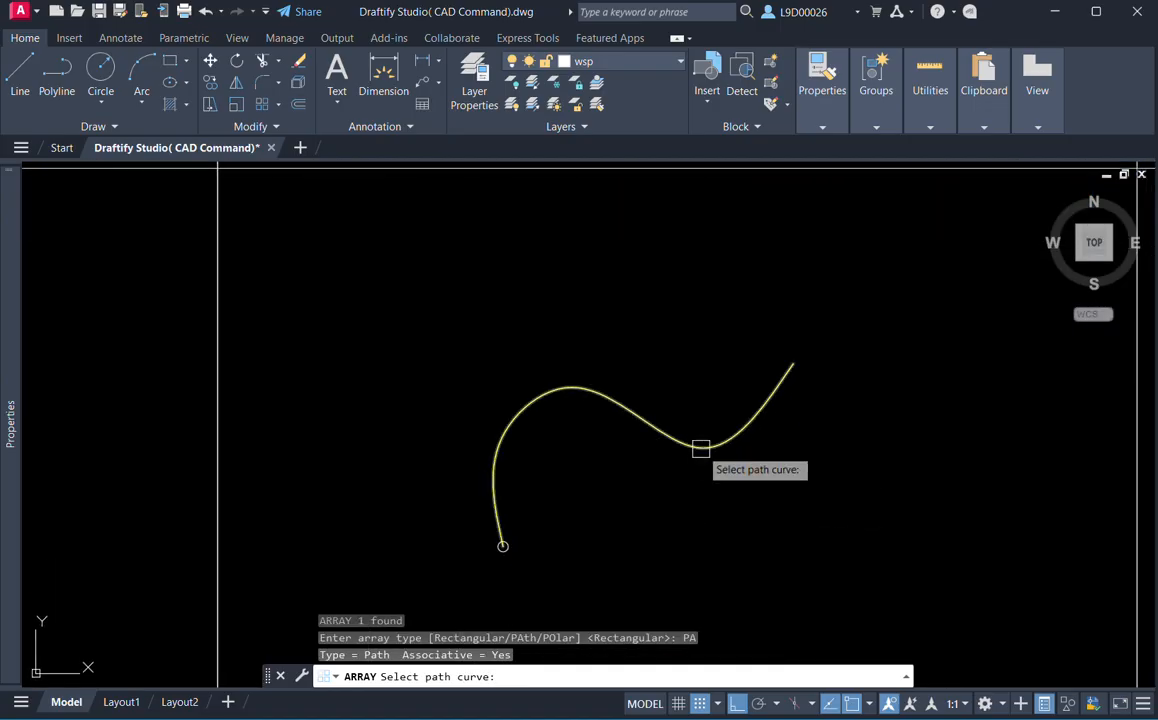
click(698, 452)
scroll(684, 485, down, 4)
middle_drag(683, 485, 698, 482)
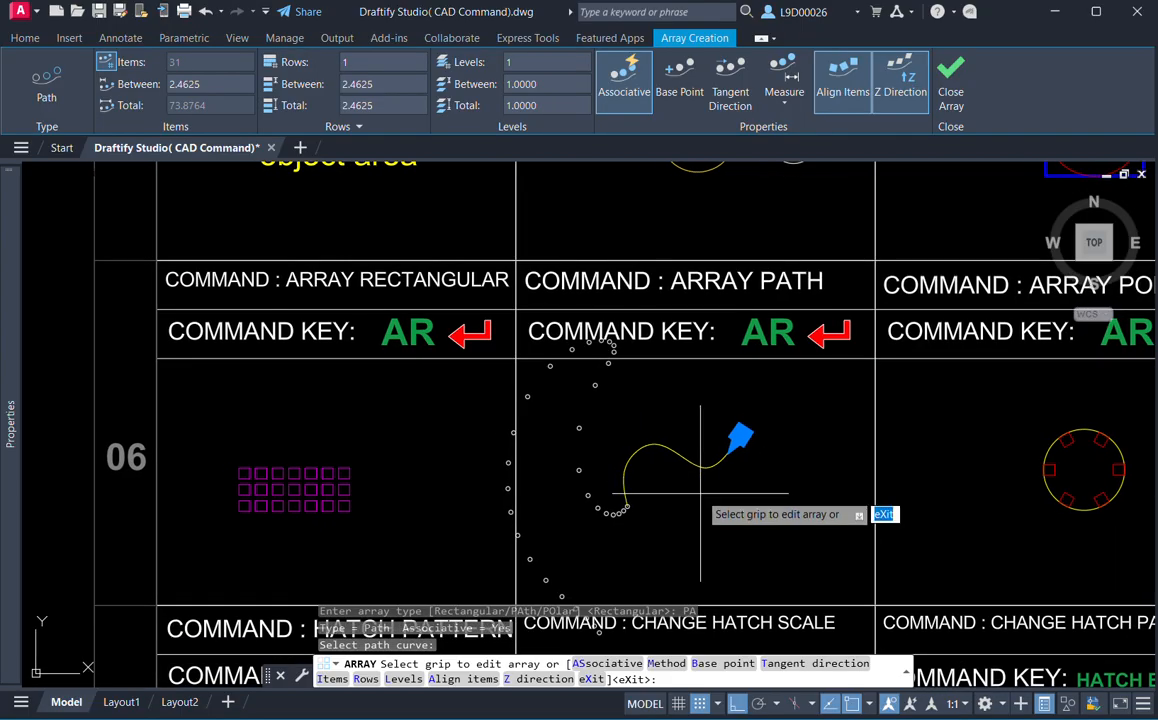
key(Return)
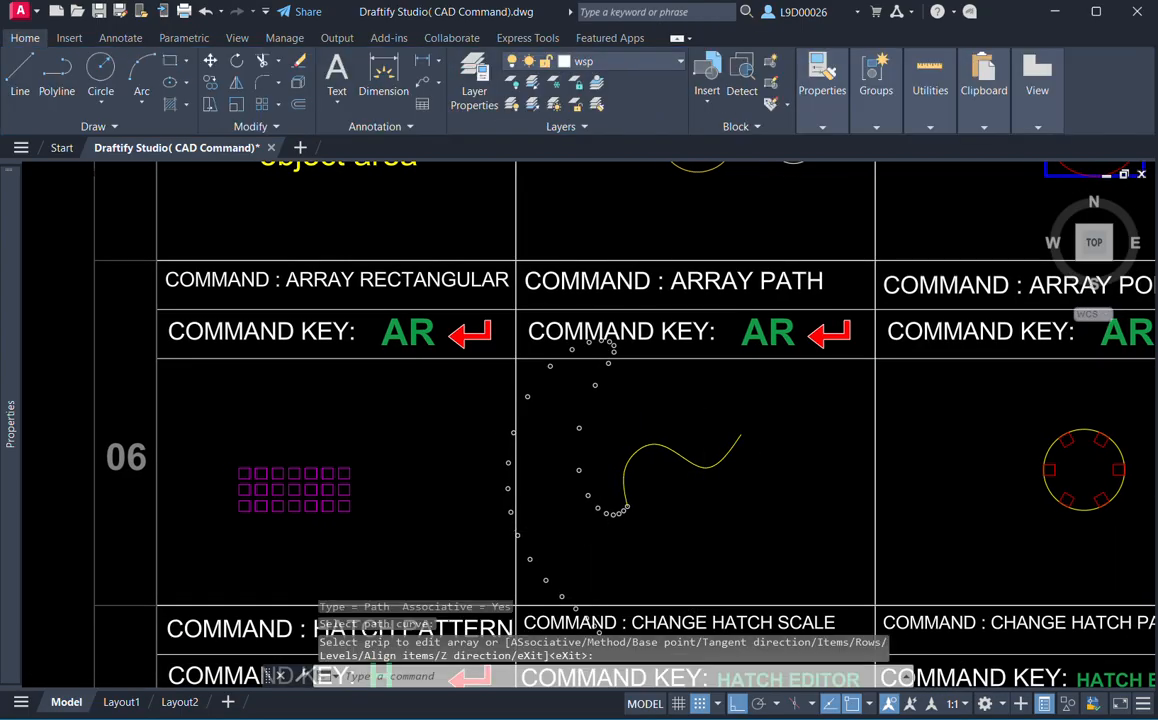
Delete the path array whose circles lie off the curve.
scroll(592, 500, down, 2)
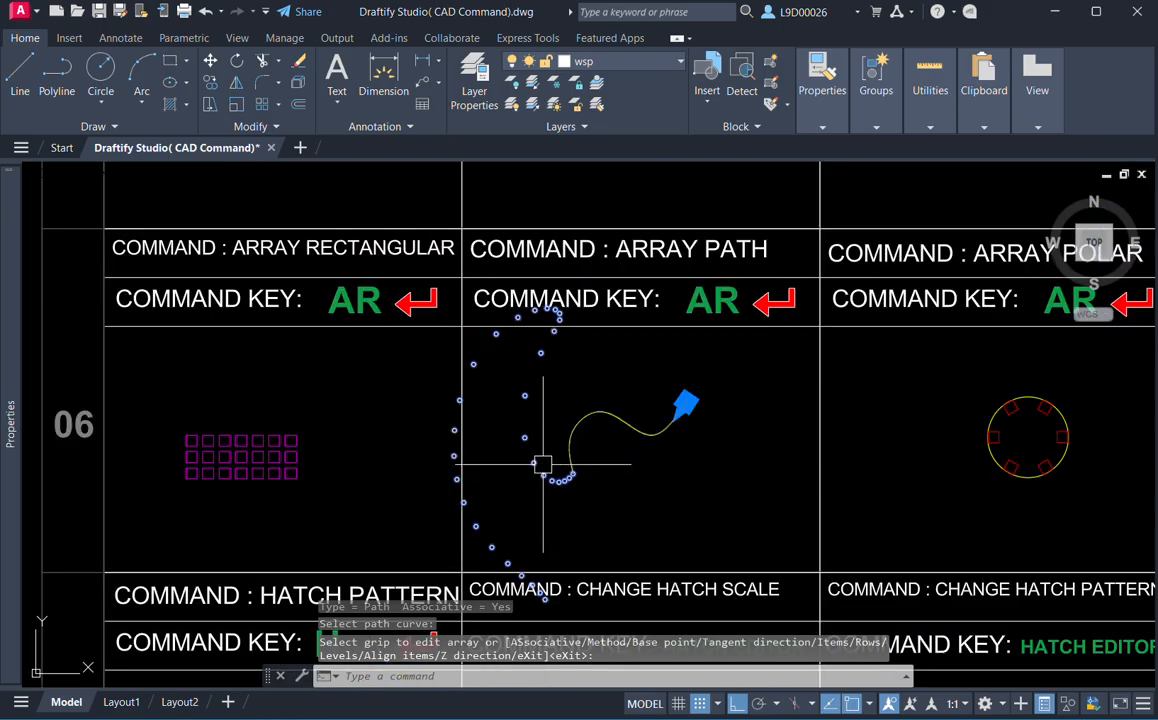
key(Return)
middle_drag(629, 456, 623, 520)
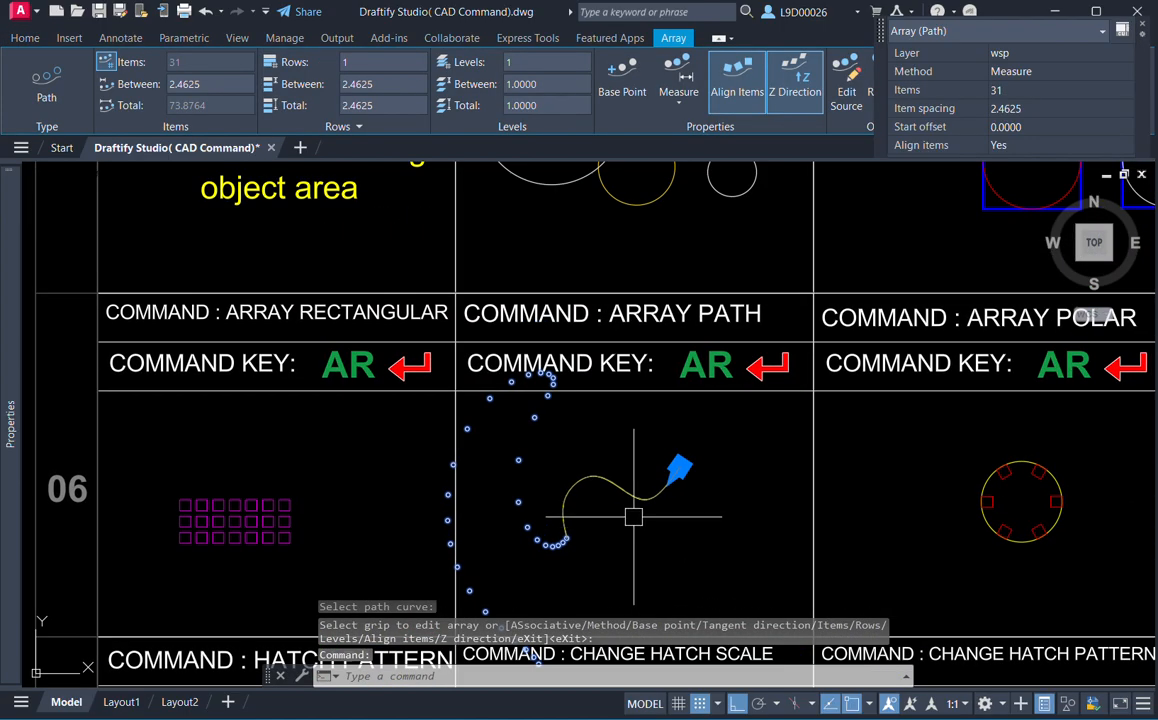
key(Delete)
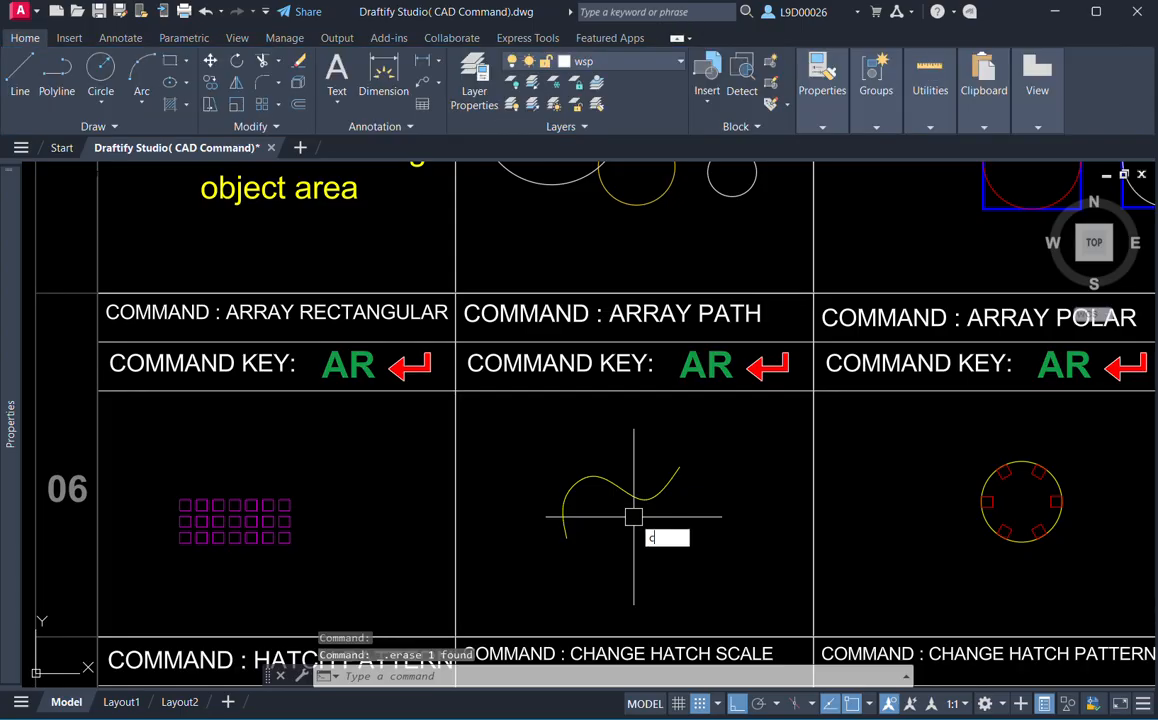
Draw a small circle of about 0.98 radius centred on the upper end of the yellow curve.
key(Return)
scroll(650, 500, up, 5)
scroll(706, 419, up, 4)
click(707, 424)
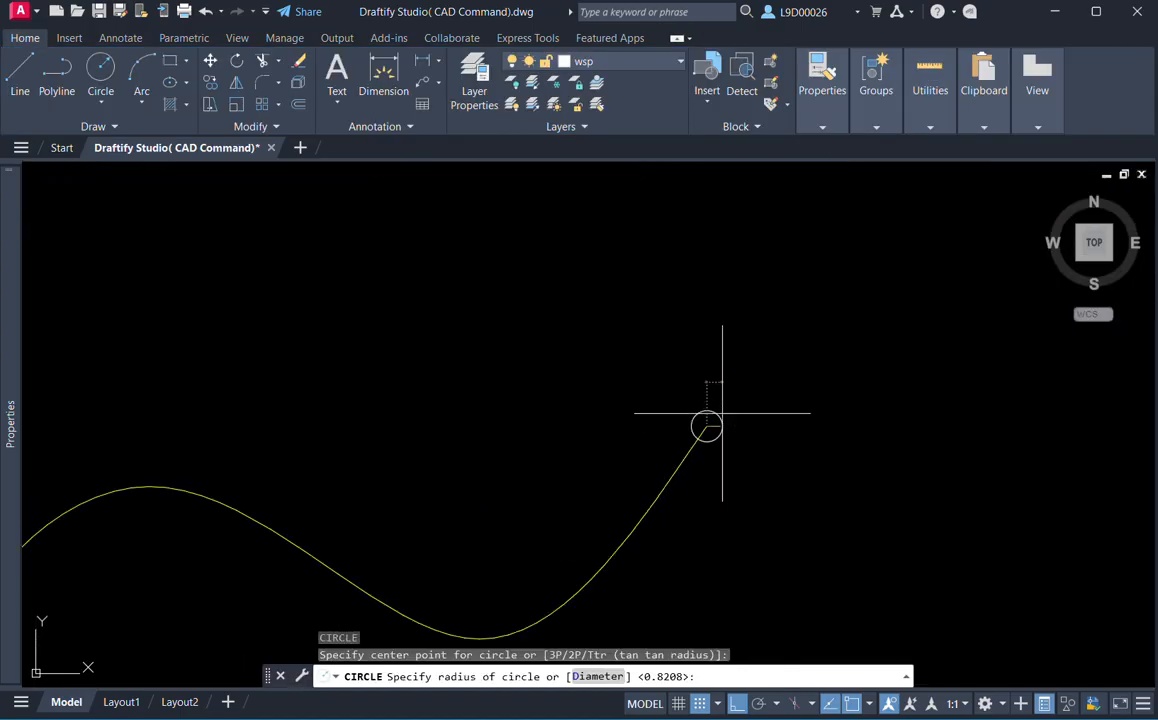
click(722, 413)
Array the new circle along the yellow curve with an associative path array.
middle_drag(705, 415, 733, 421)
click(706, 383)
click(766, 457)
scroll(766, 494, down, 1)
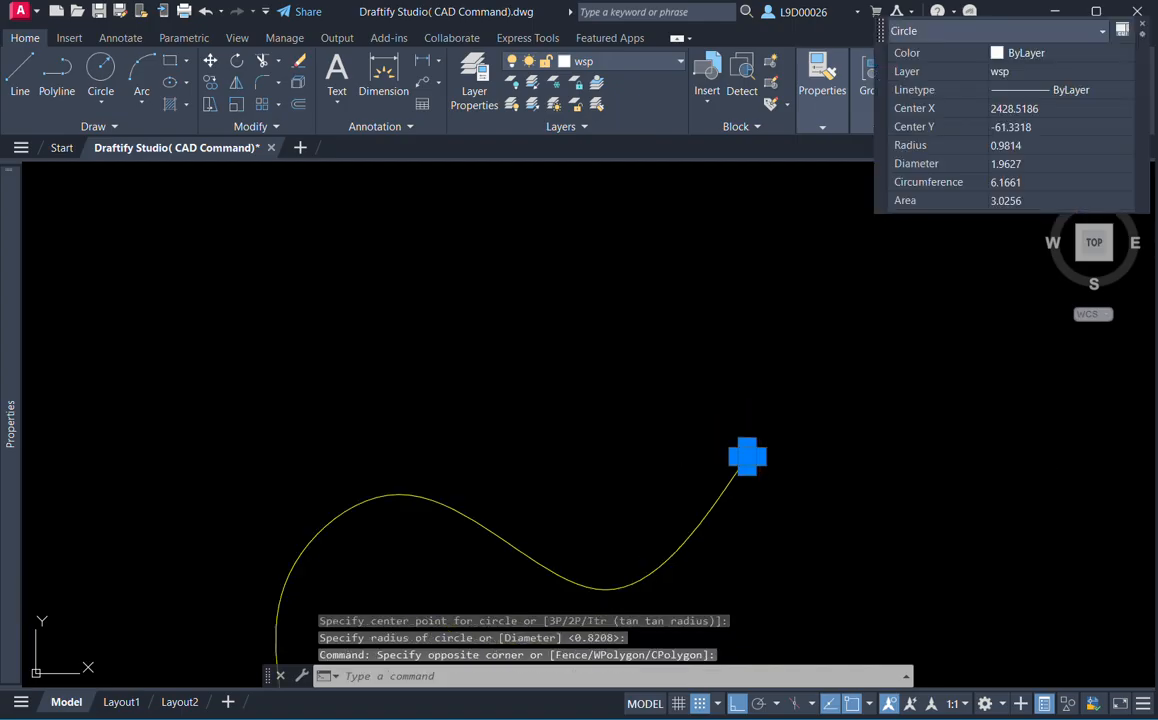
middle_drag(766, 491, 756, 458)
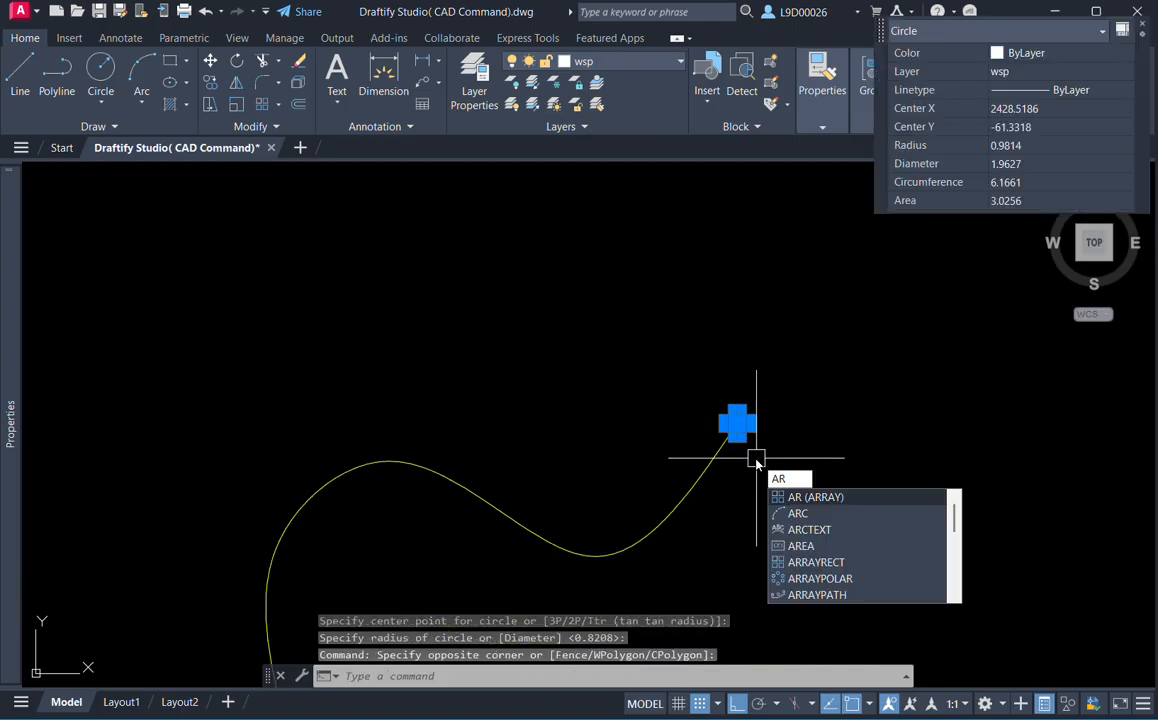
key(Return)
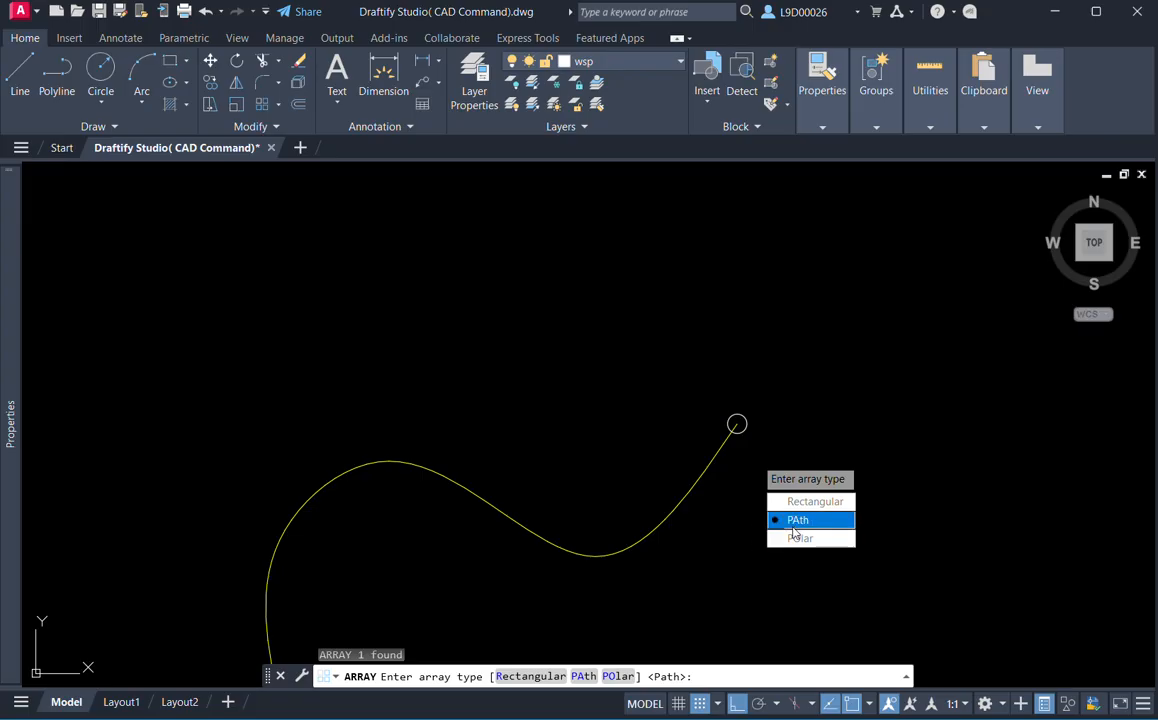
click(793, 525)
scroll(664, 460, down, 2)
middle_drag(664, 460, 711, 420)
click(646, 442)
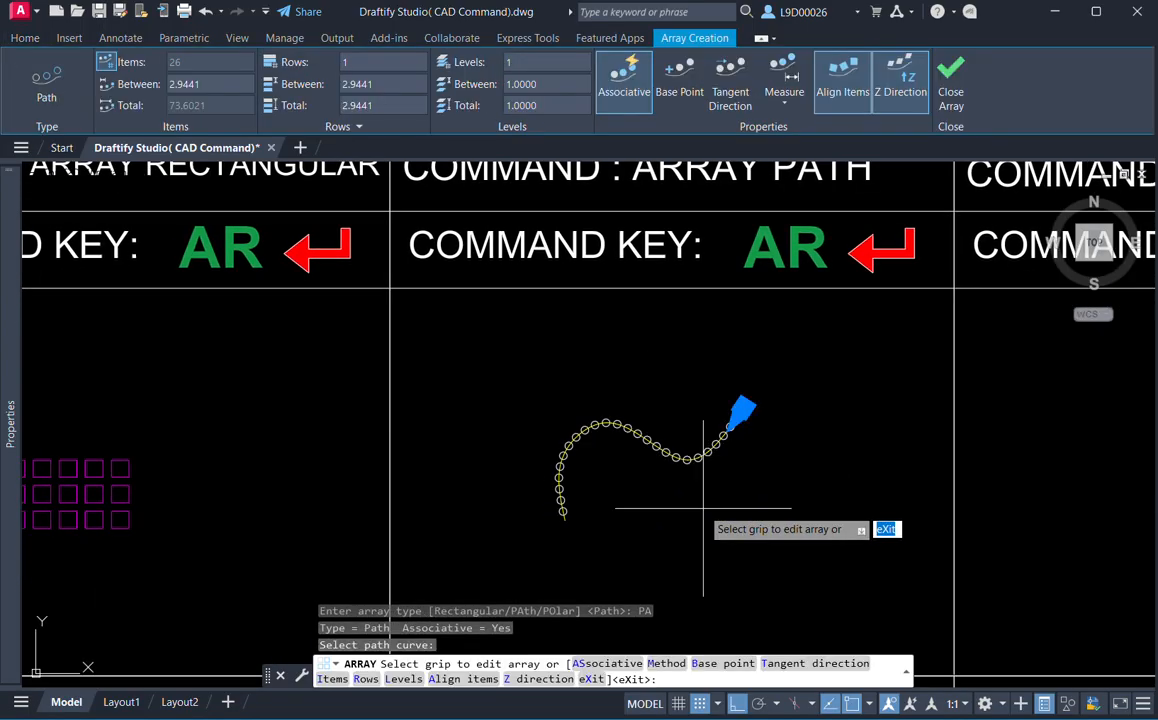
key(Return)
Select the finished circle array on the curve for editing.
scroll(716, 436, down, 2)
scroll(693, 452, up, 4)
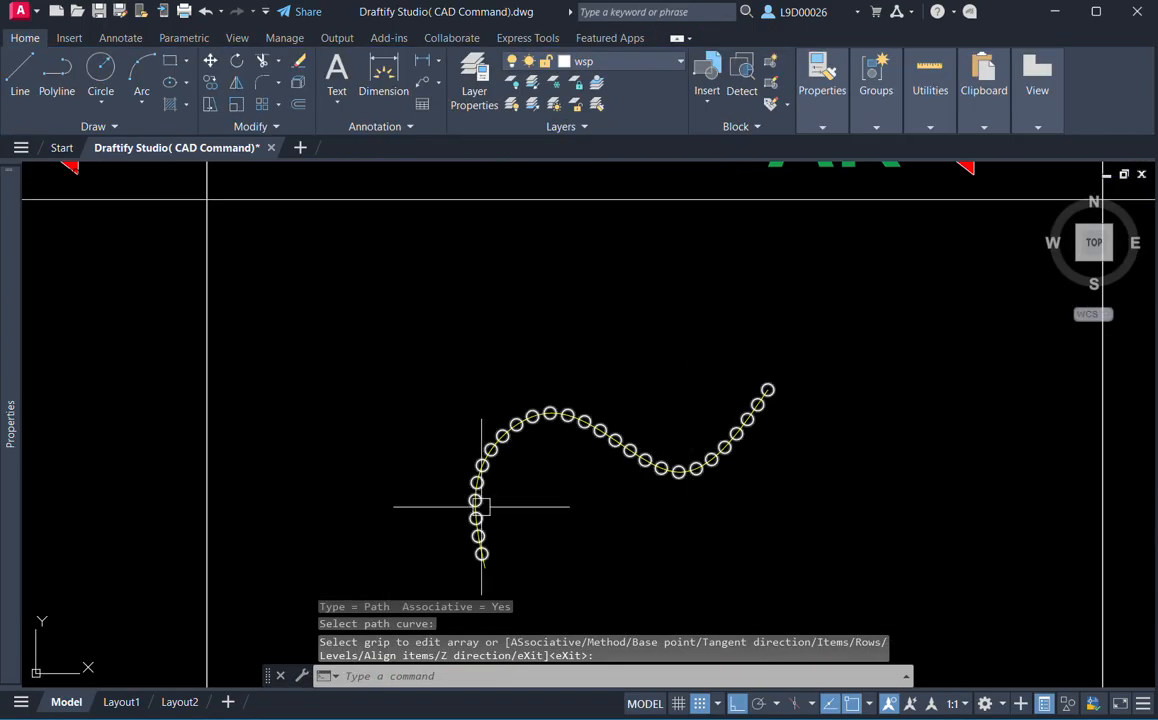
scroll(705, 467, down, 2)
scroll(698, 455, up, 4)
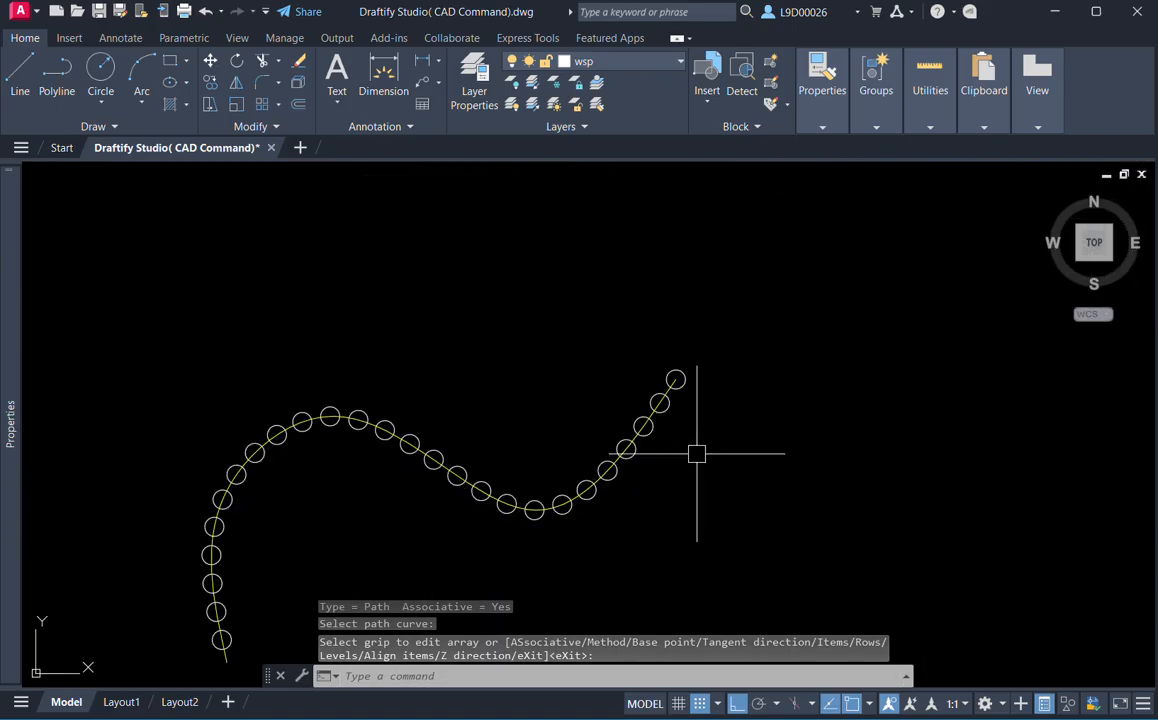
click(664, 408)
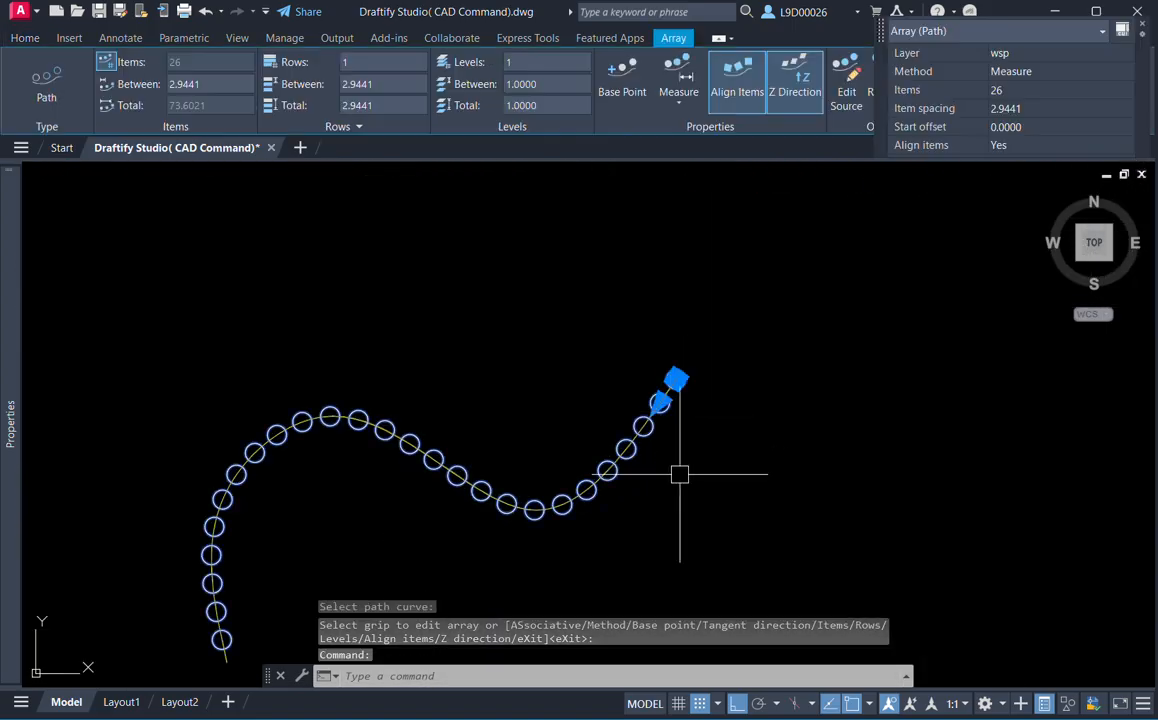
Try to set the number of items in the circle path array to 2.
click(1005, 91)
text(2)
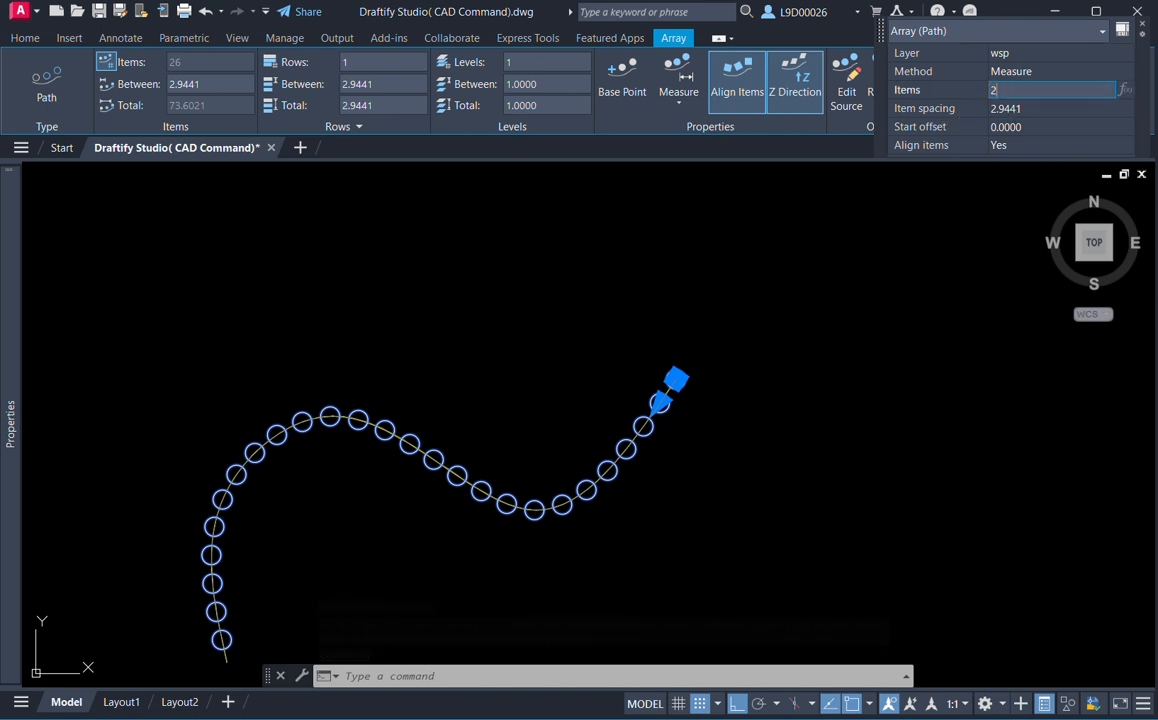
key(Return)
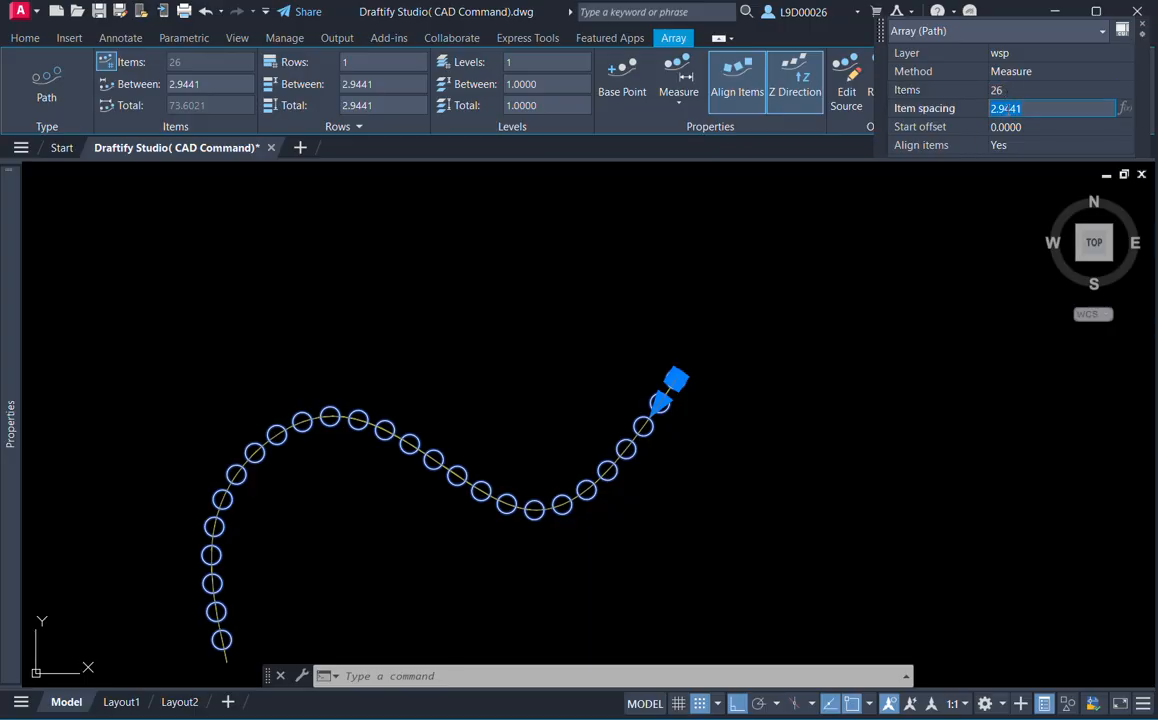
click(1007, 95)
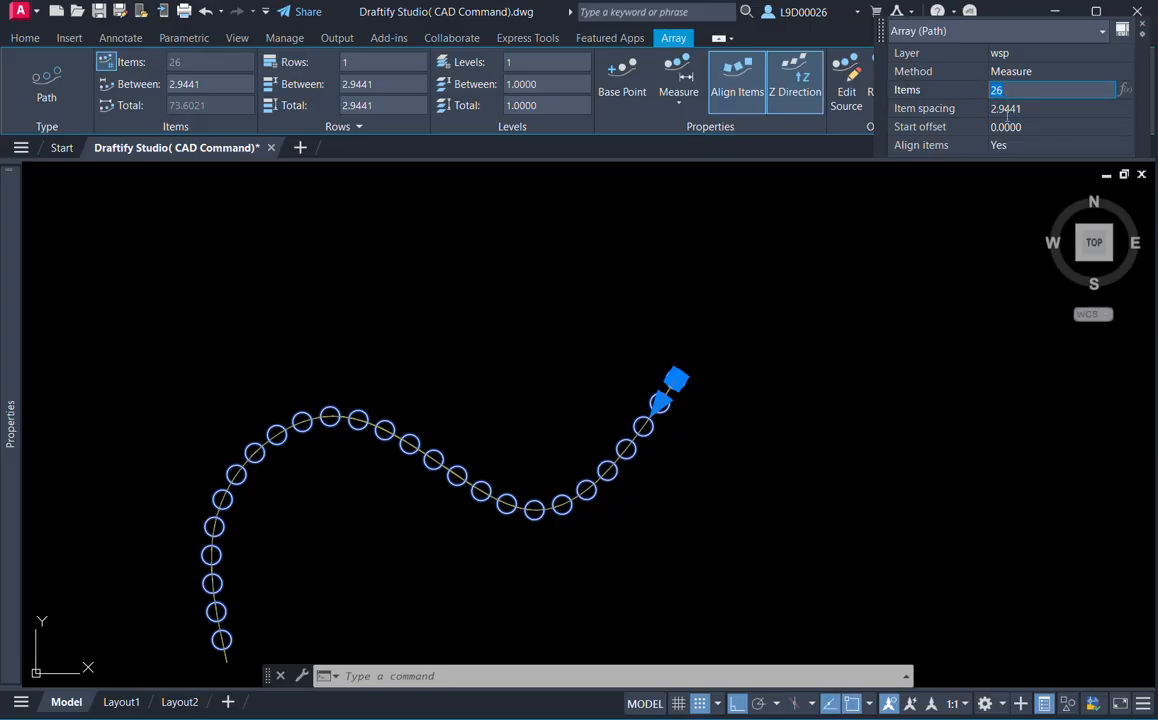
click(946, 112)
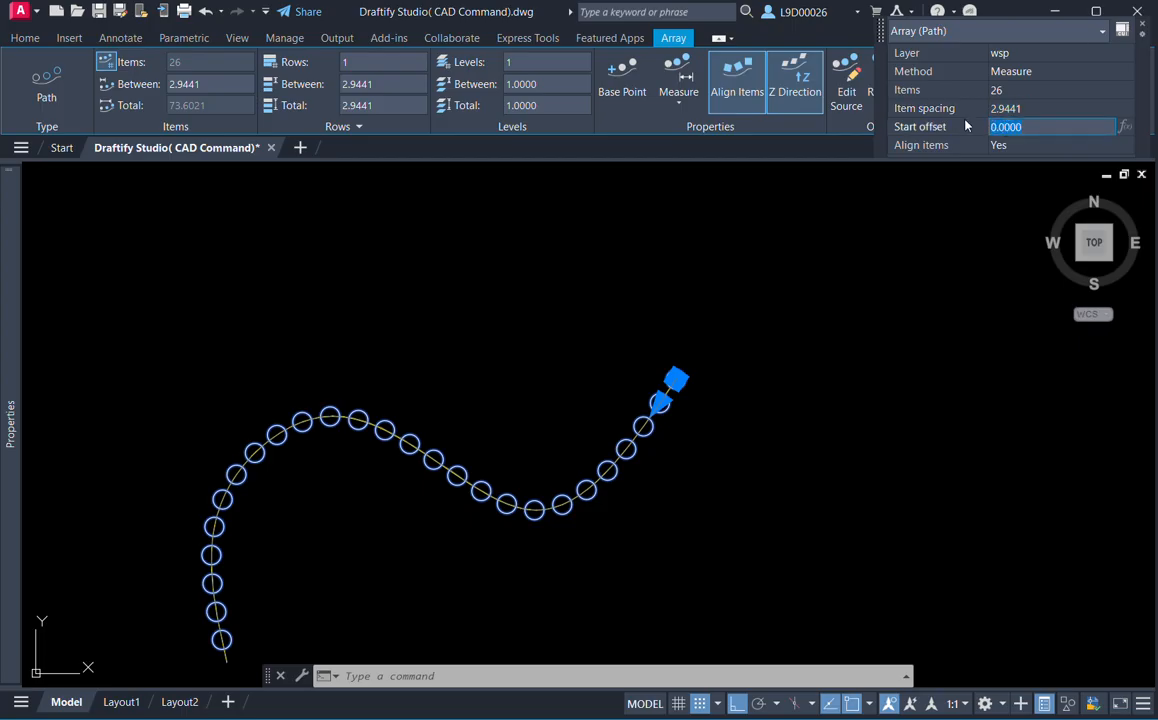
Set the item spacing of the circle path array to 4 and deselect the array.
click(1003, 112)
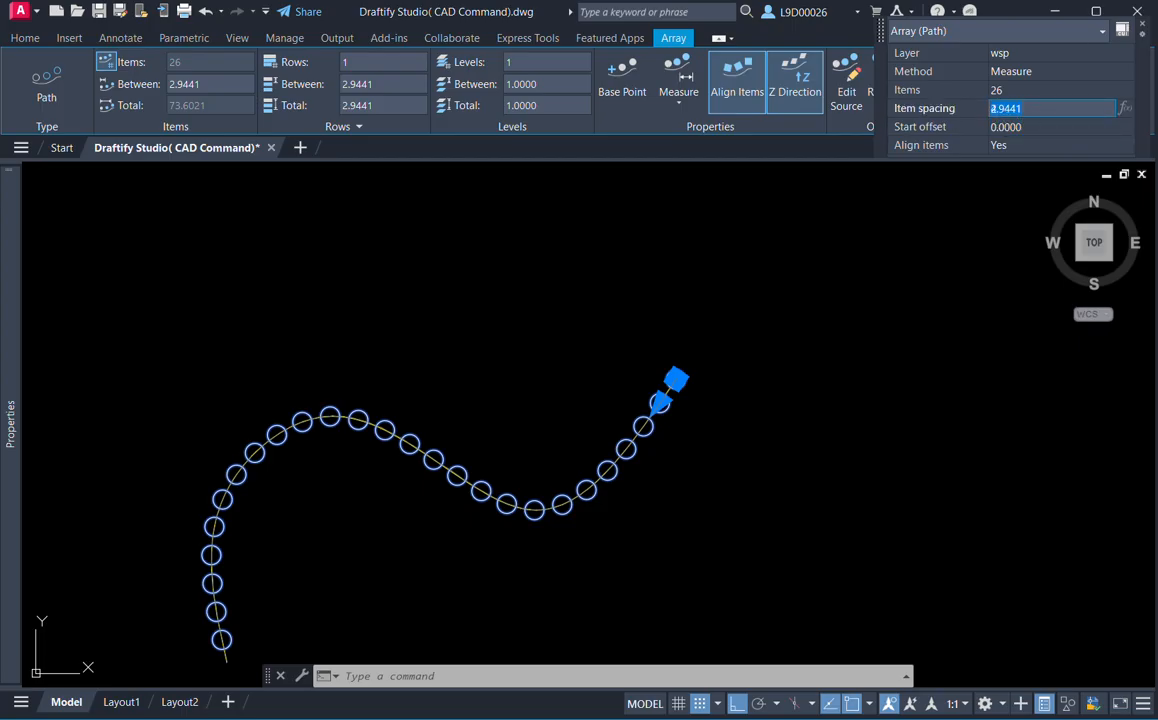
scroll(499, 506, down, 2)
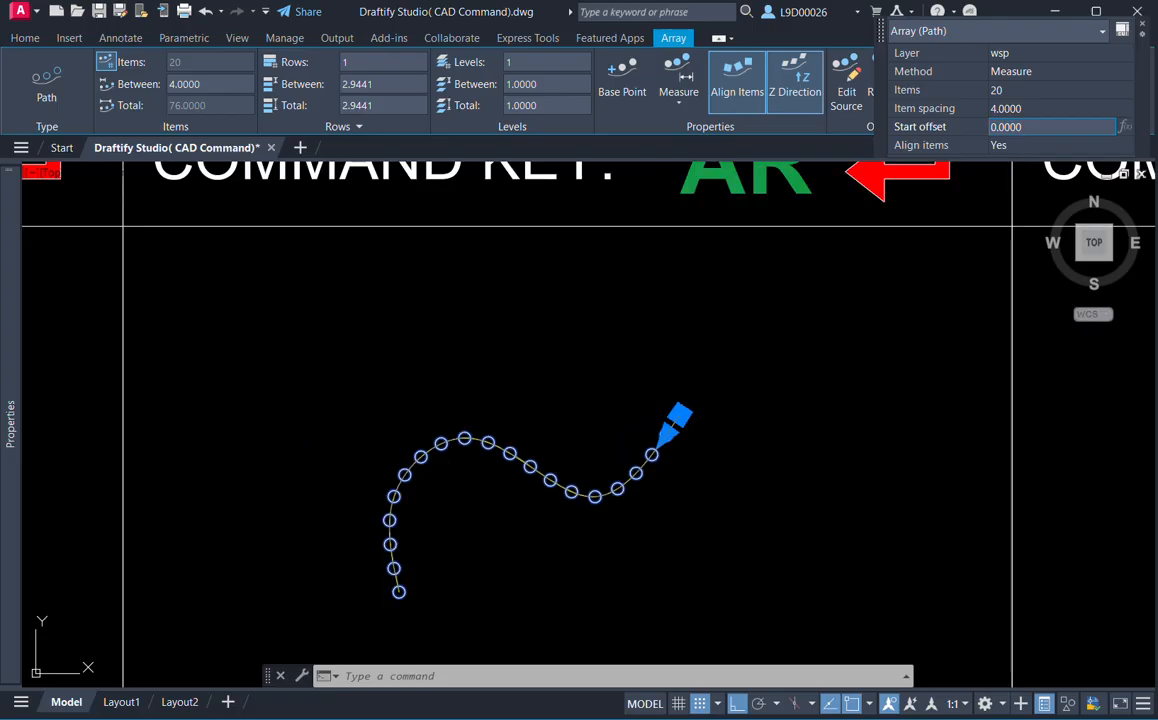
scroll(712, 404, down, 3)
middle_drag(712, 404, 665, 400)
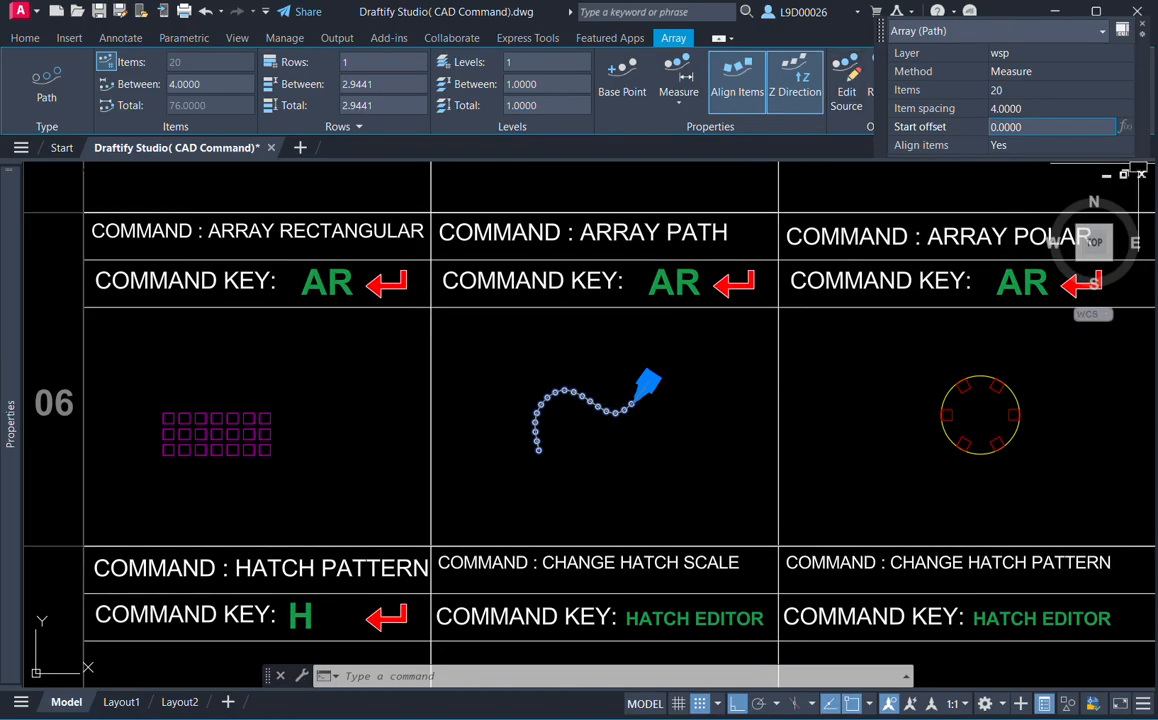
middle_drag(912, 352, 750, 351)
middle_drag(934, 361, 848, 351)
key(Escape)
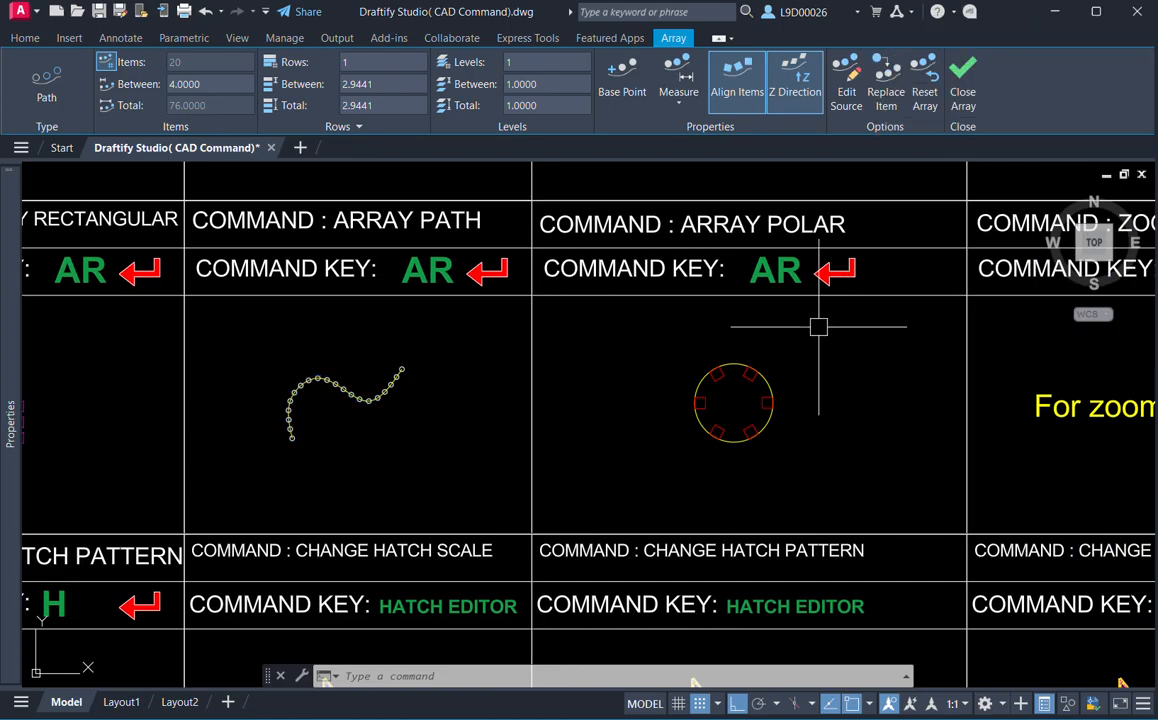
Copy the yellow circle in the ARRAY POLAR cell 49 units horizontally to its right.
scroll(749, 376, up, 2)
middle_drag(790, 414, 725, 375)
click(695, 367)
scroll(744, 373, down, 1)
key(Return)
click(738, 443)
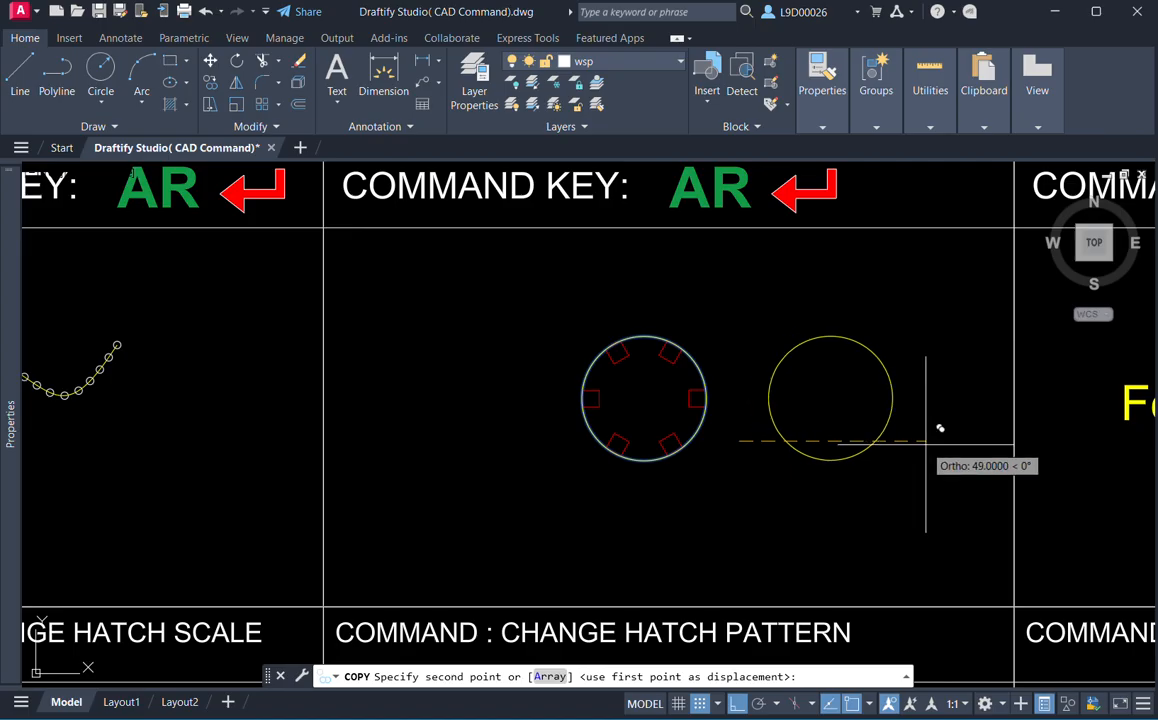
click(925, 444)
key(Escape)
Draw a small rectangle just inside the copied circle, with its corner starting on the circle's left edge.
middle_drag(873, 384, 823, 398)
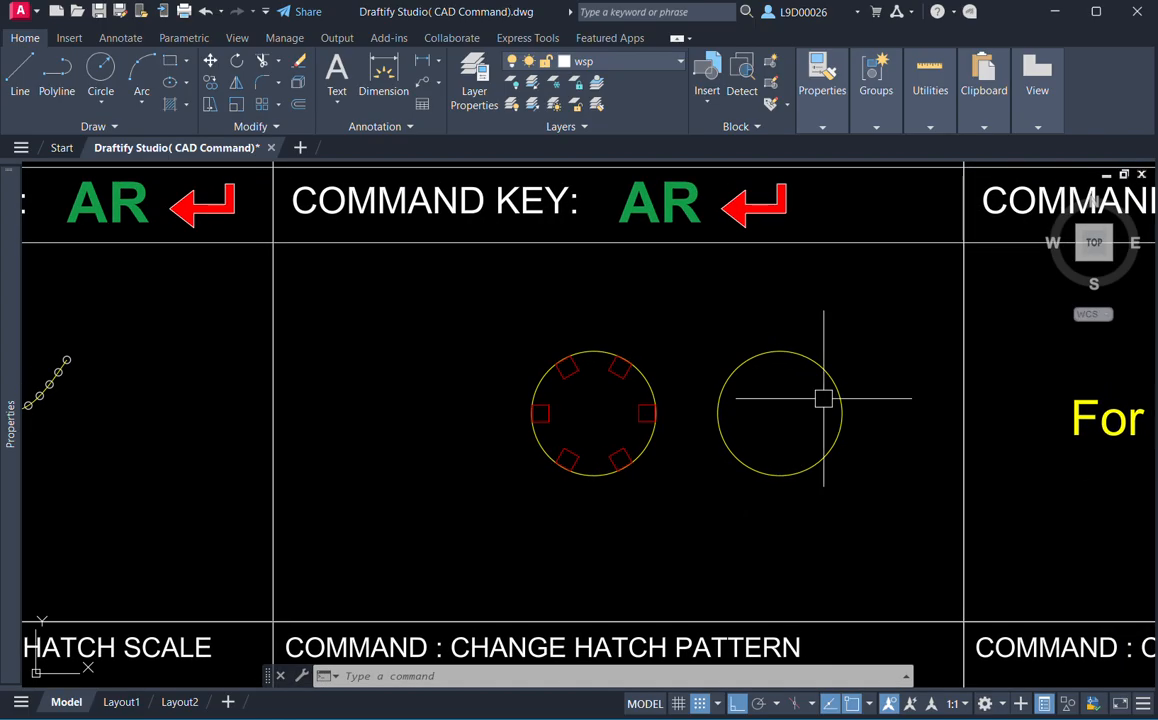
key(Return)
scroll(710, 410, up, 3)
click(700, 408)
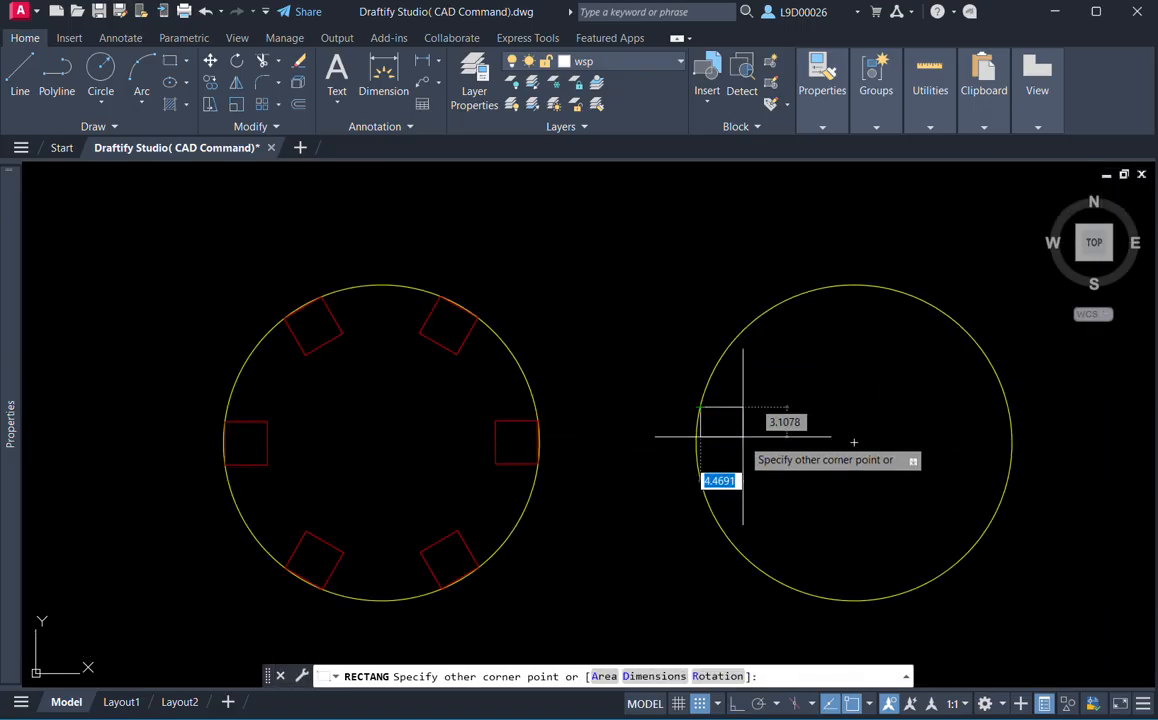
click(748, 456)
scroll(730, 455, down, 4)
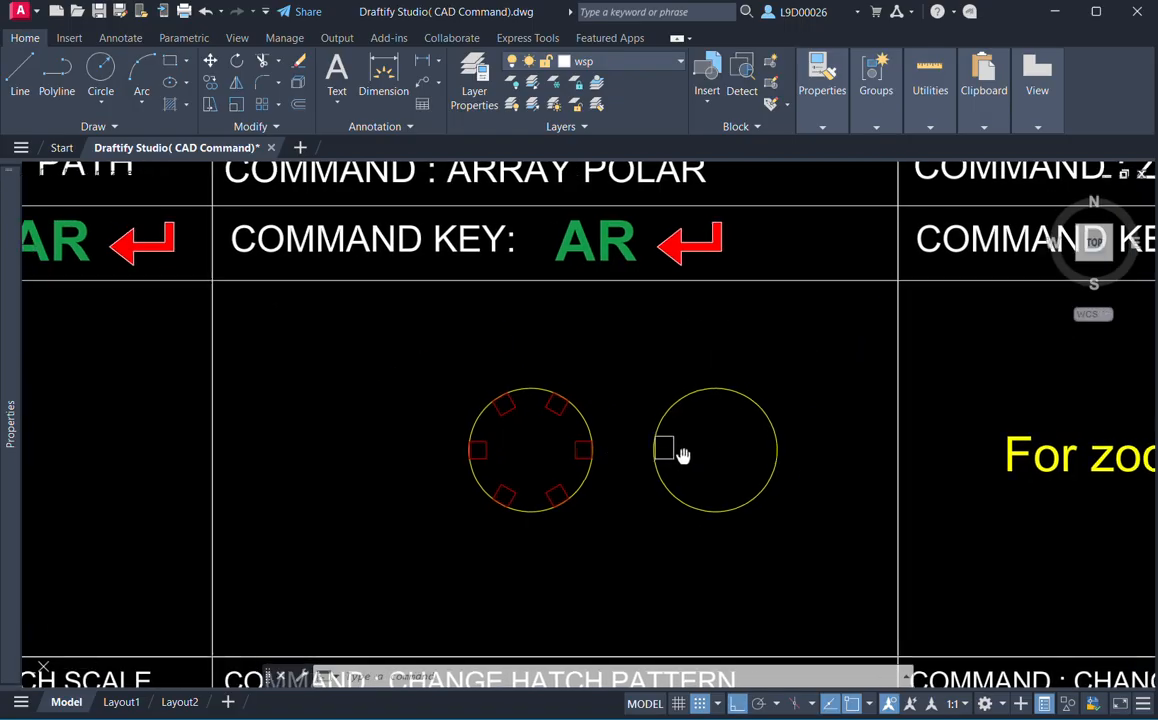
scroll(691, 458, up, 2)
scroll(691, 458, down, 3)
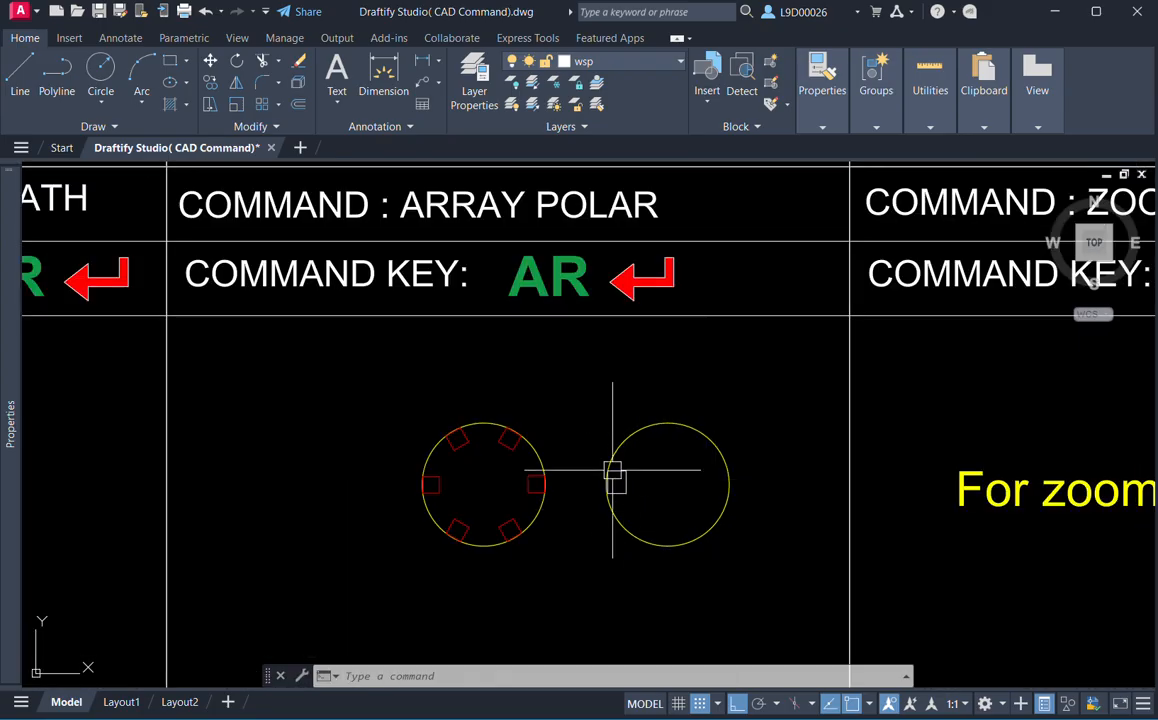
Try a polar array of the small rectangle about the copied circle's center, and undo it.
click(588, 445)
click(655, 514)
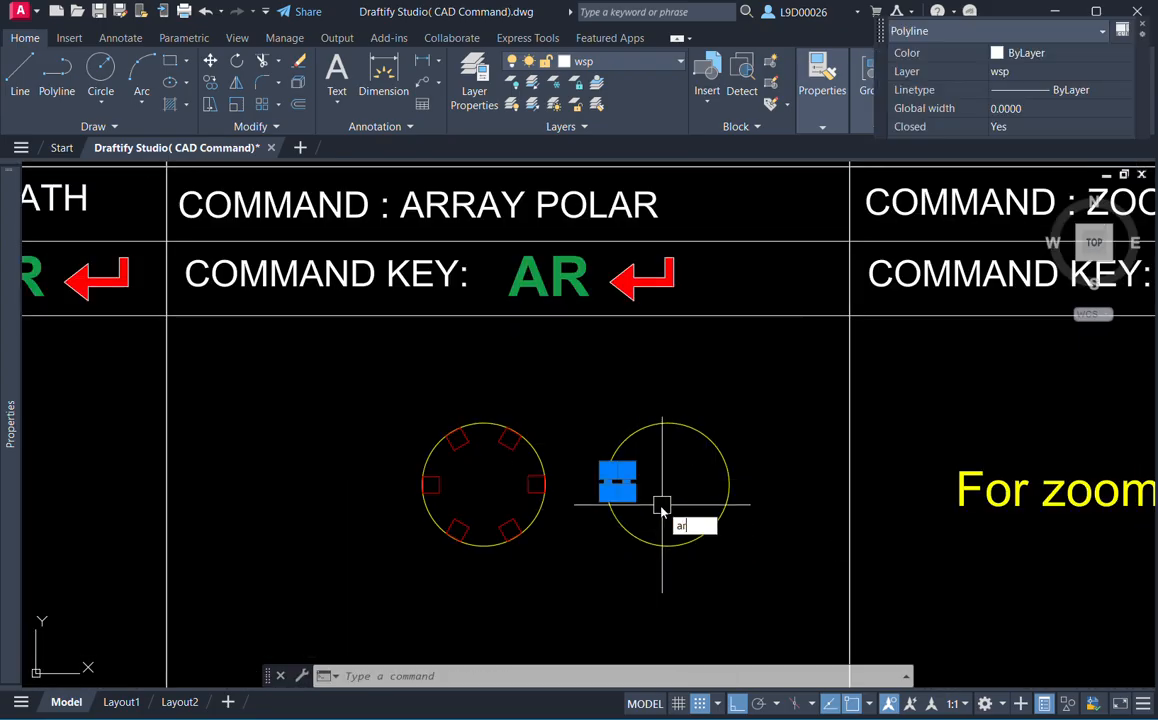
text(ar)
key(Return)
click(703, 587)
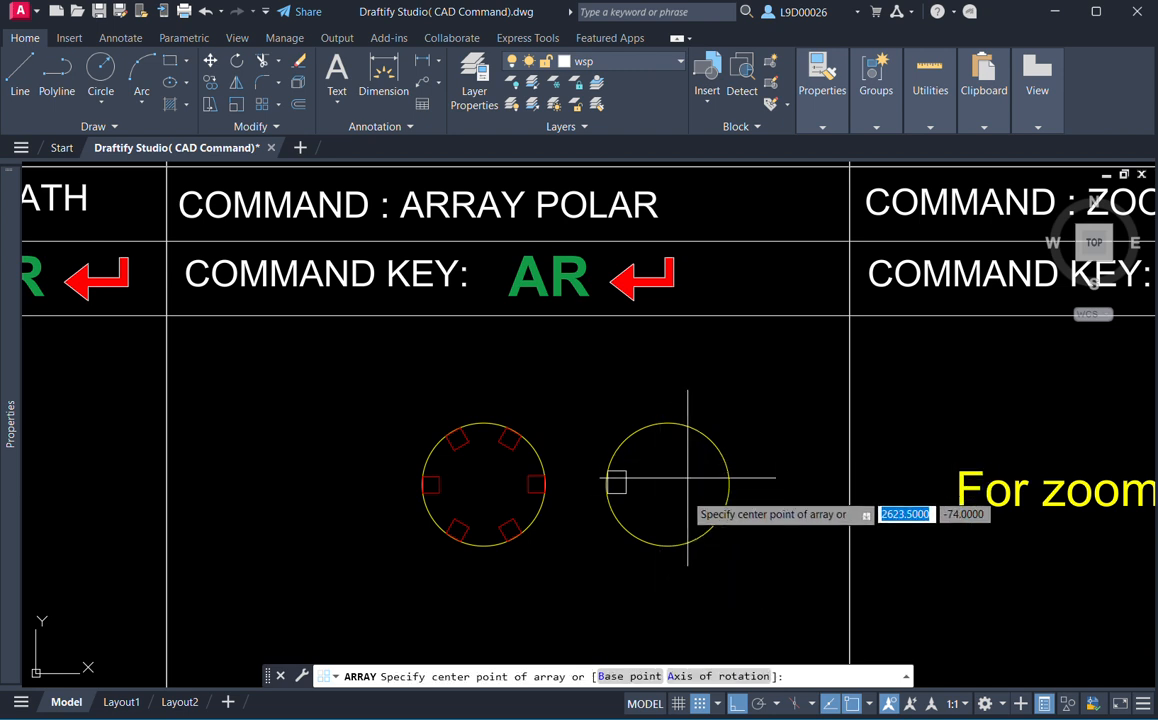
click(668, 485)
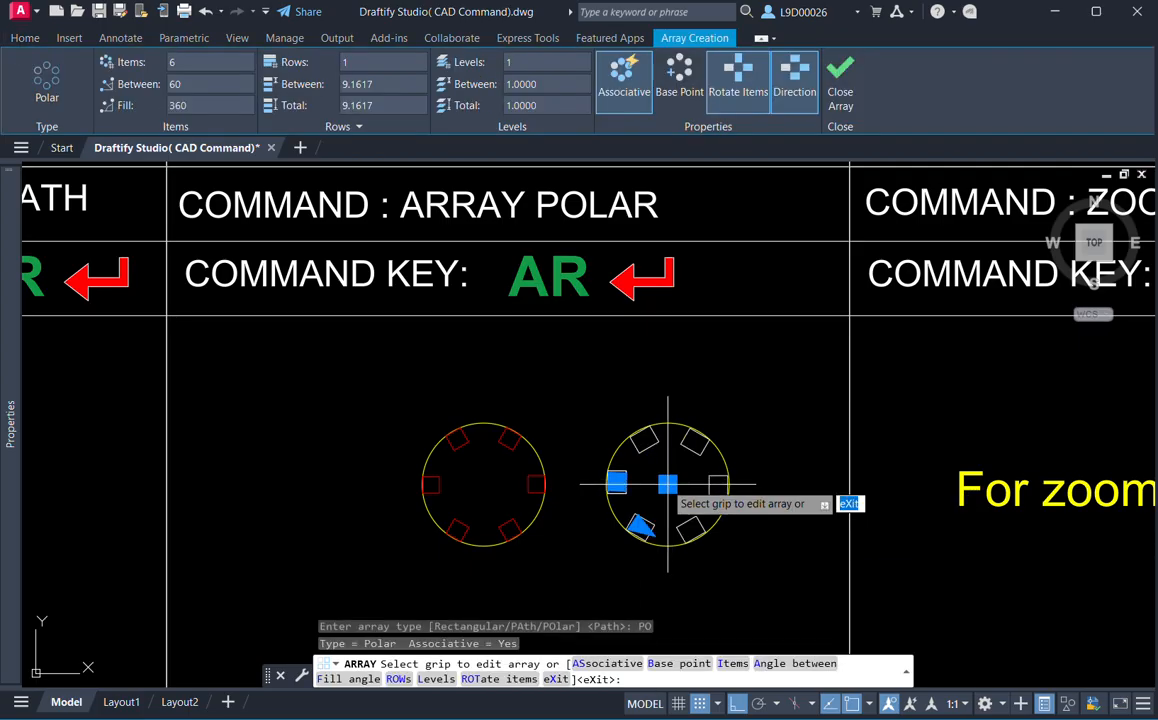
scroll(668, 486, up, 2)
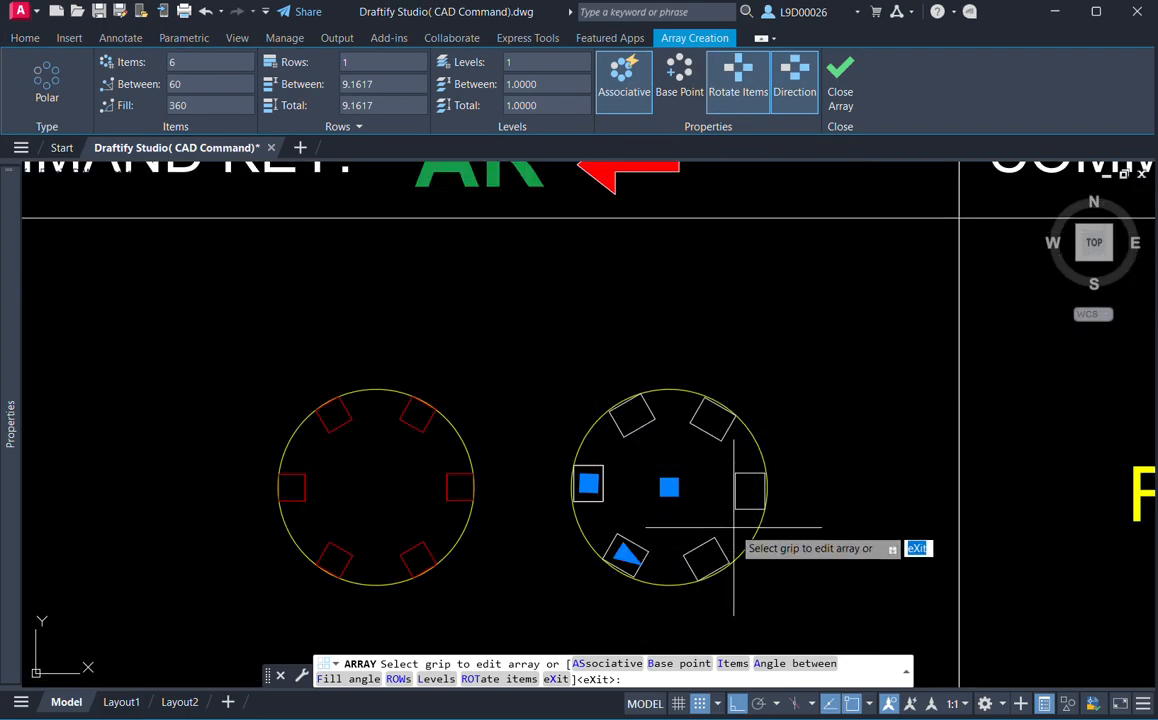
key(Escape)
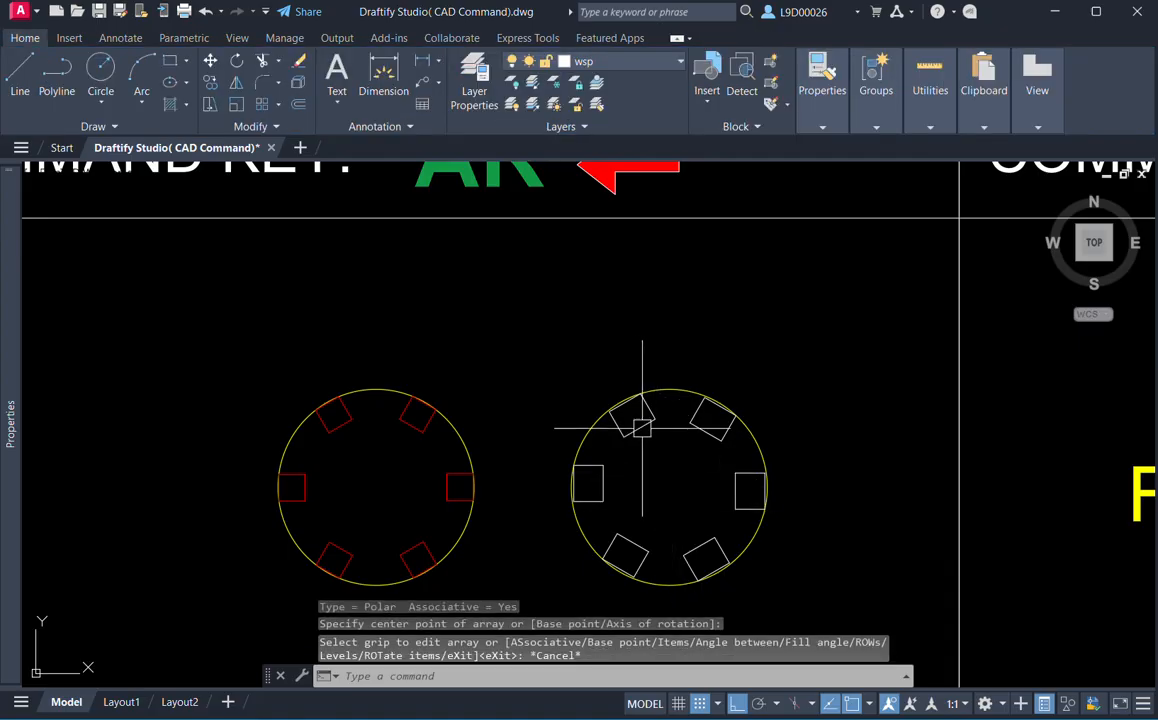
click(642, 428)
key(ctrl+z)
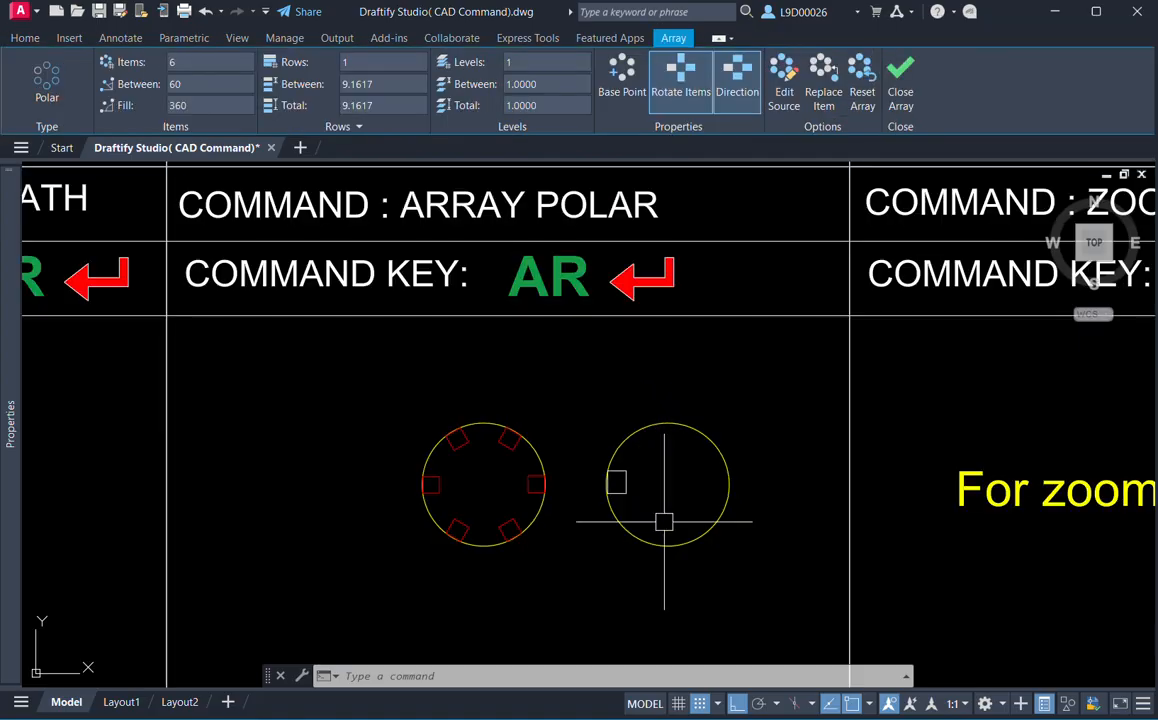
Array the small rectangle around the copied circle's center with a 6-item polar array.
scroll(636, 486, up, 2)
click(620, 487)
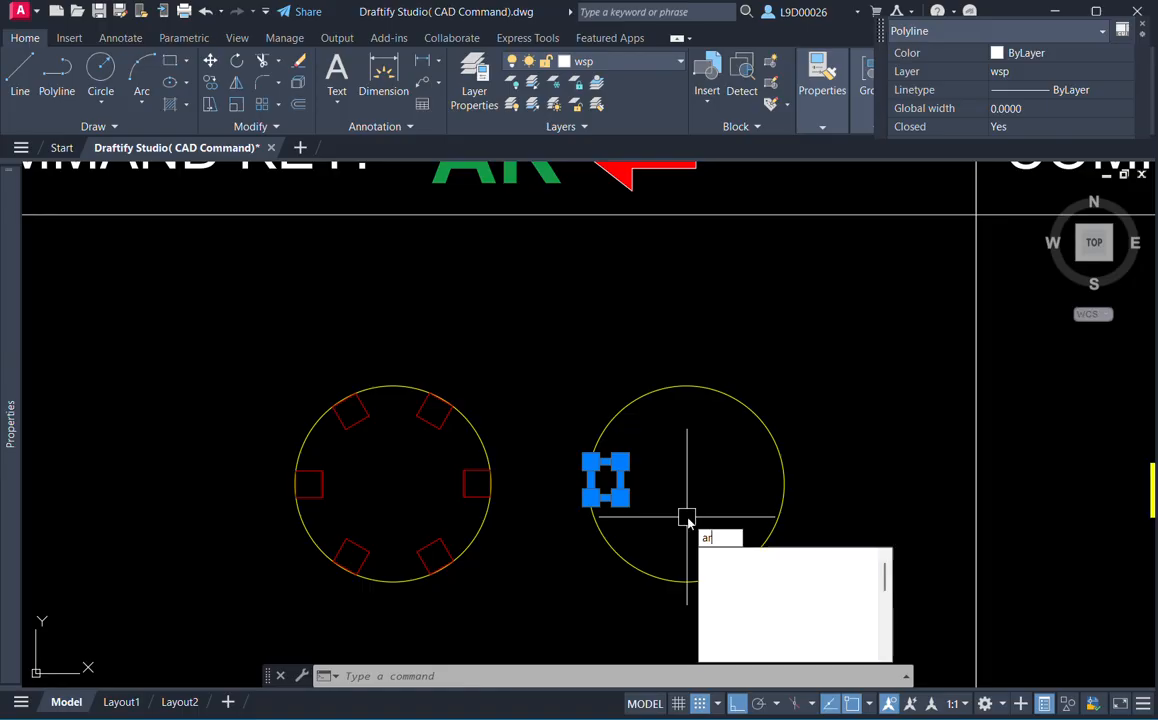
key(Return)
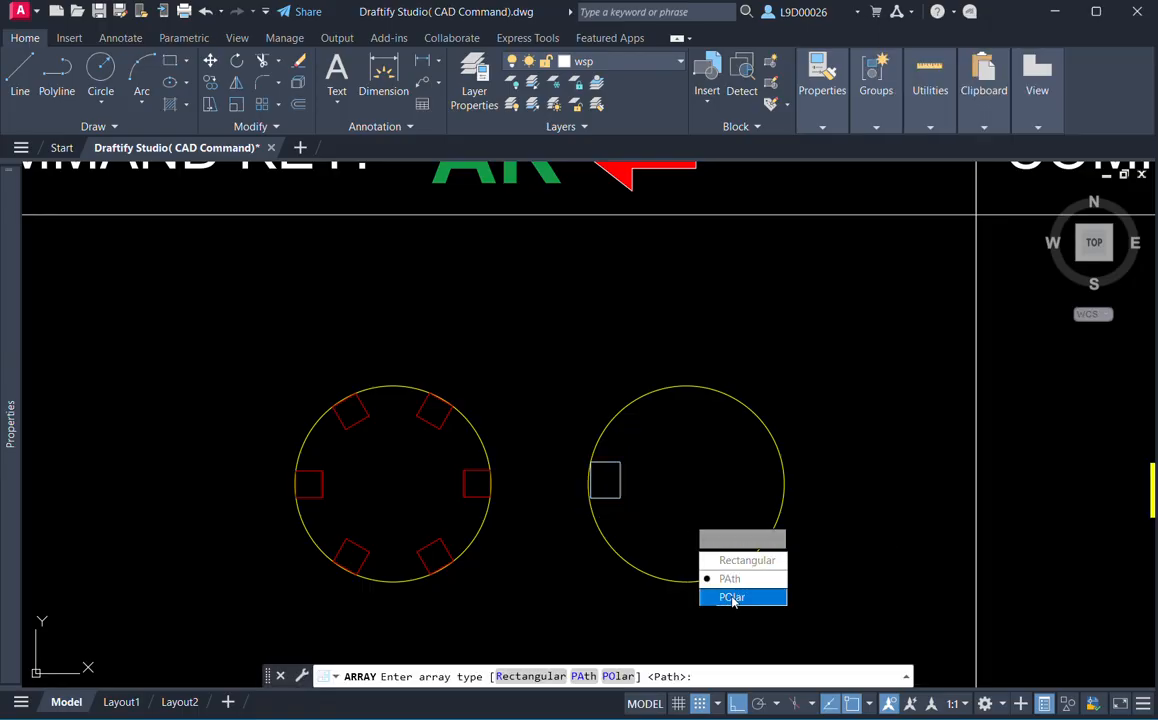
click(731, 597)
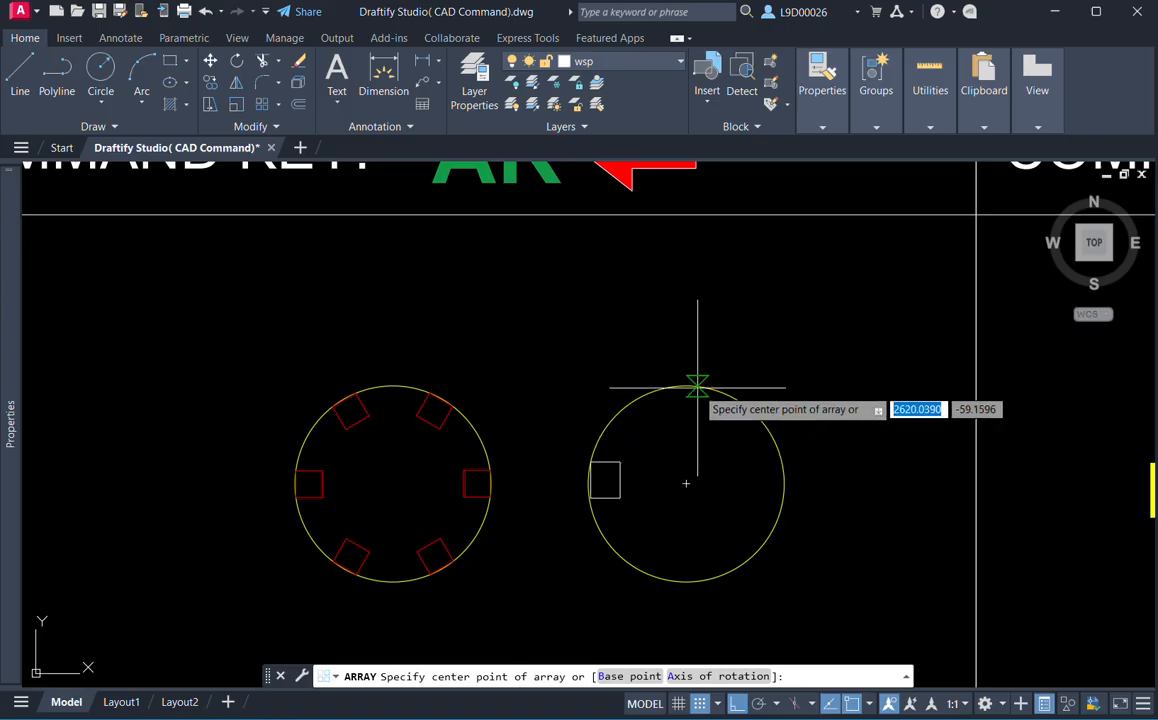
click(686, 484)
middle_drag(701, 478, 692, 454)
key(Escape)
Set the new polar array's number of items first to 4 and finally to 2, and deselect the array.
click(640, 411)
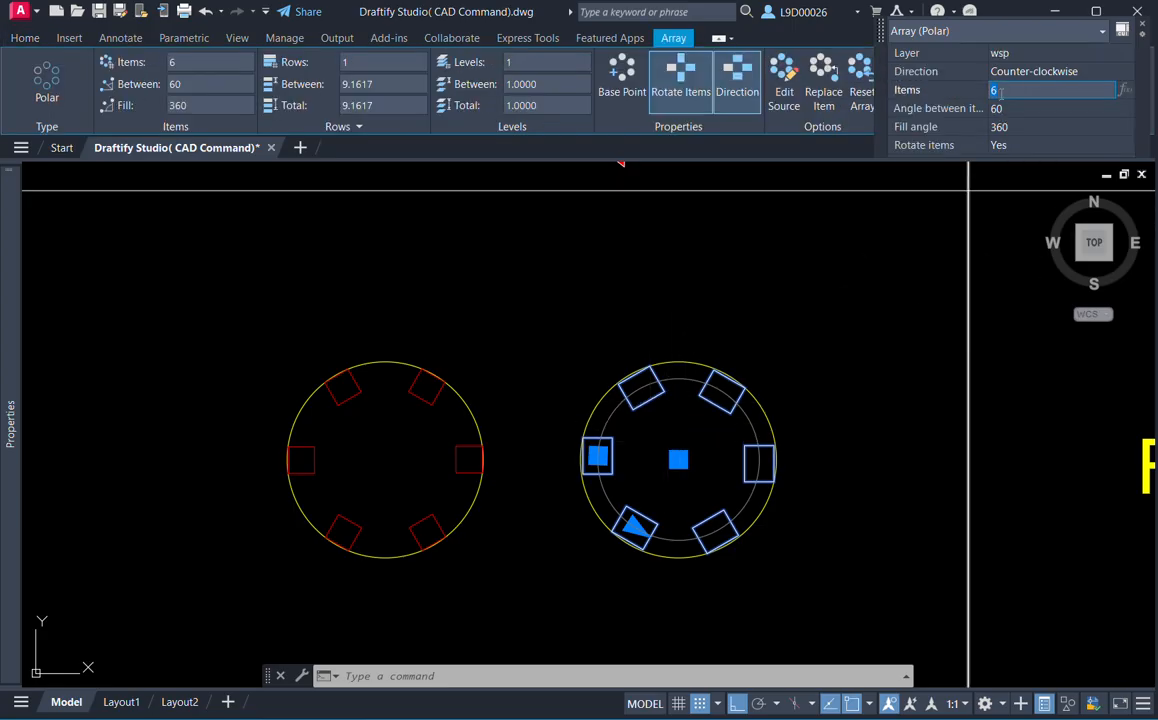
key(Tab)
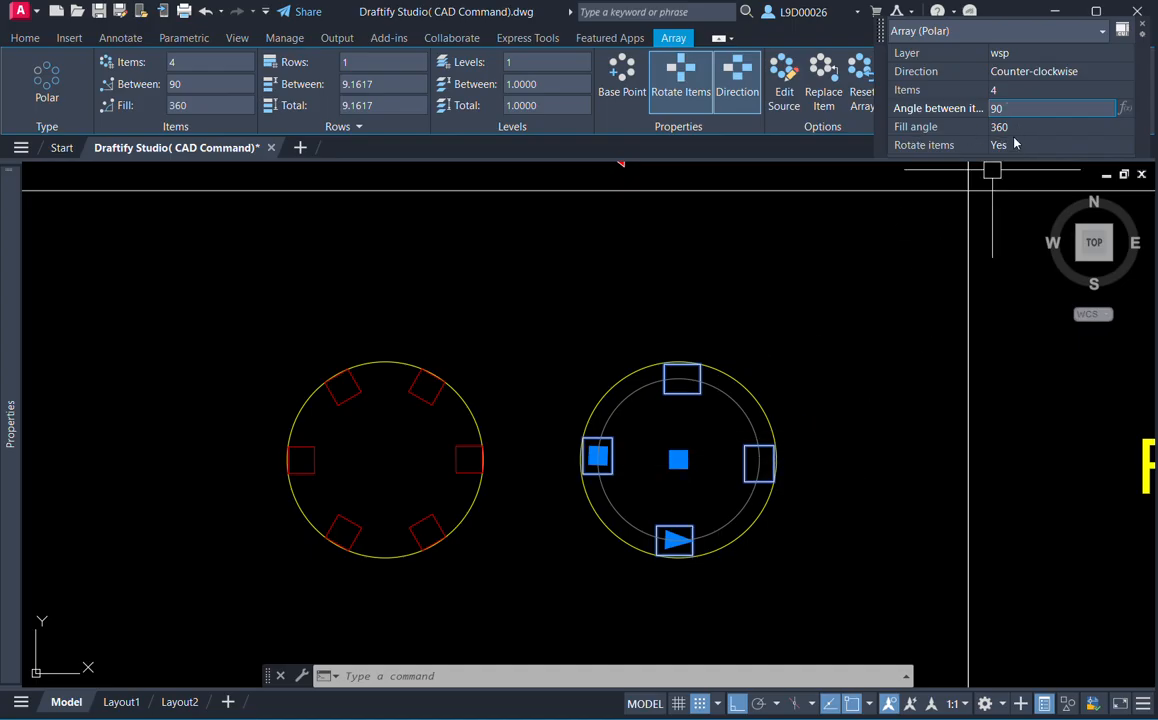
click(1010, 93)
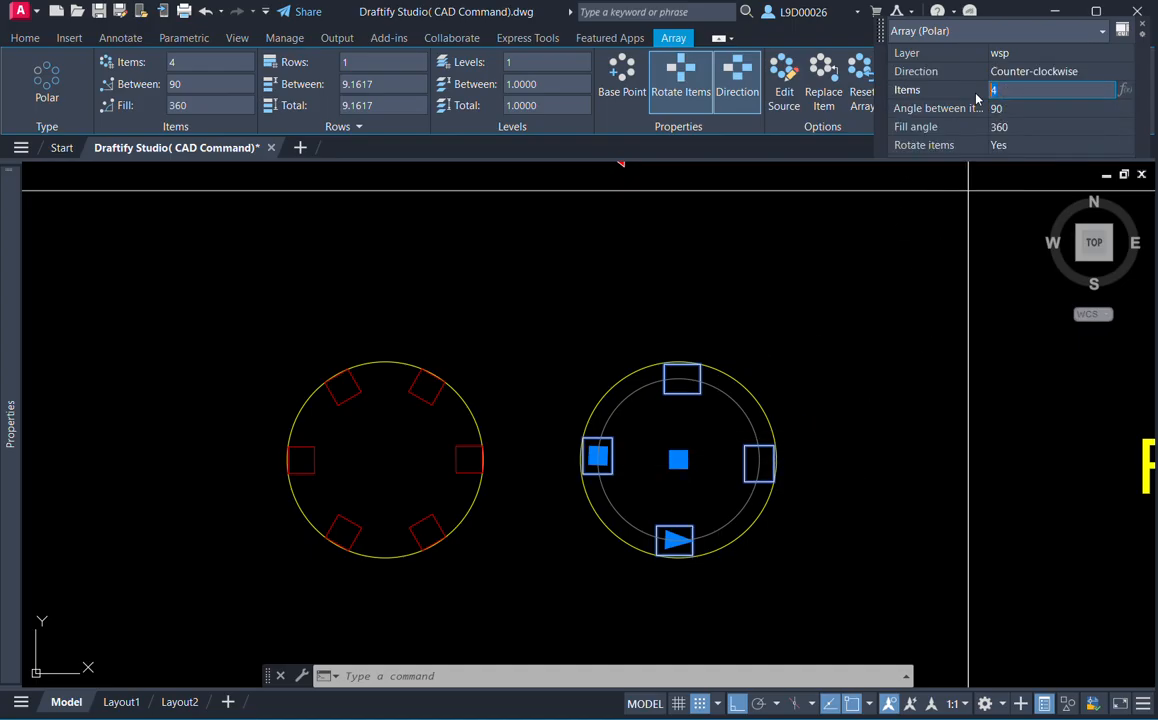
key(Tab)
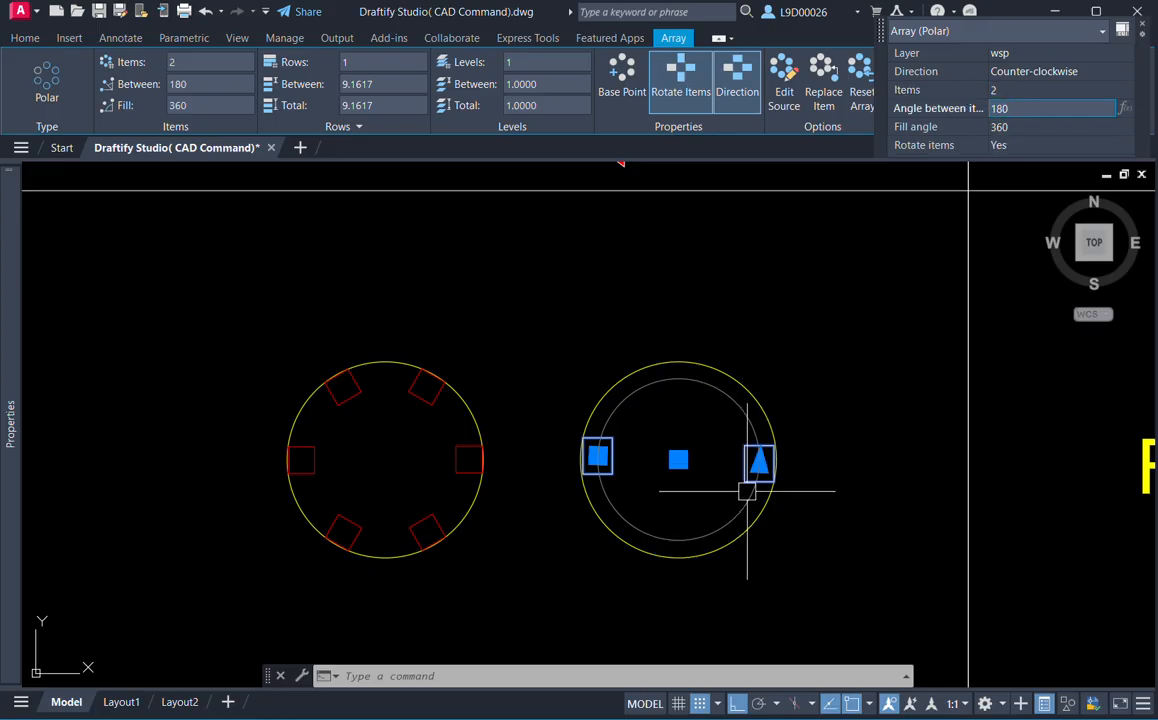
key(Escape)
Delete the blue hatch from the triangle in the HATCH PATTERN cell of row 07.
scroll(729, 421, down, 5)
mouse_move(911, 449)
middle_down()
mouse_move(723, 449)
mouse_move(737, 429)
mouse_move(823, 390)
middle_up()
scroll(781, 431, down, 5)
mouse_move(520, 519)
middle_down()
mouse_move(611, 488)
mouse_move(476, 488)
middle_up()
scroll(520, 465, up, 5)
scroll(345, 565, up, 2)
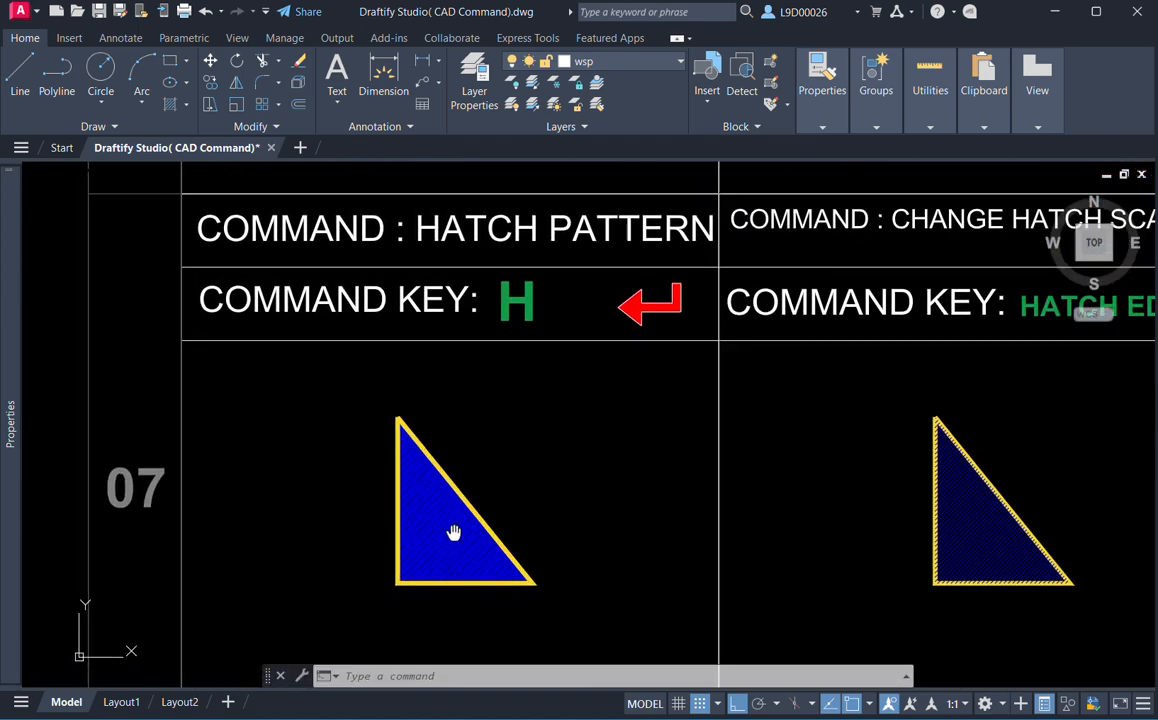
click(442, 524)
key(Delete)
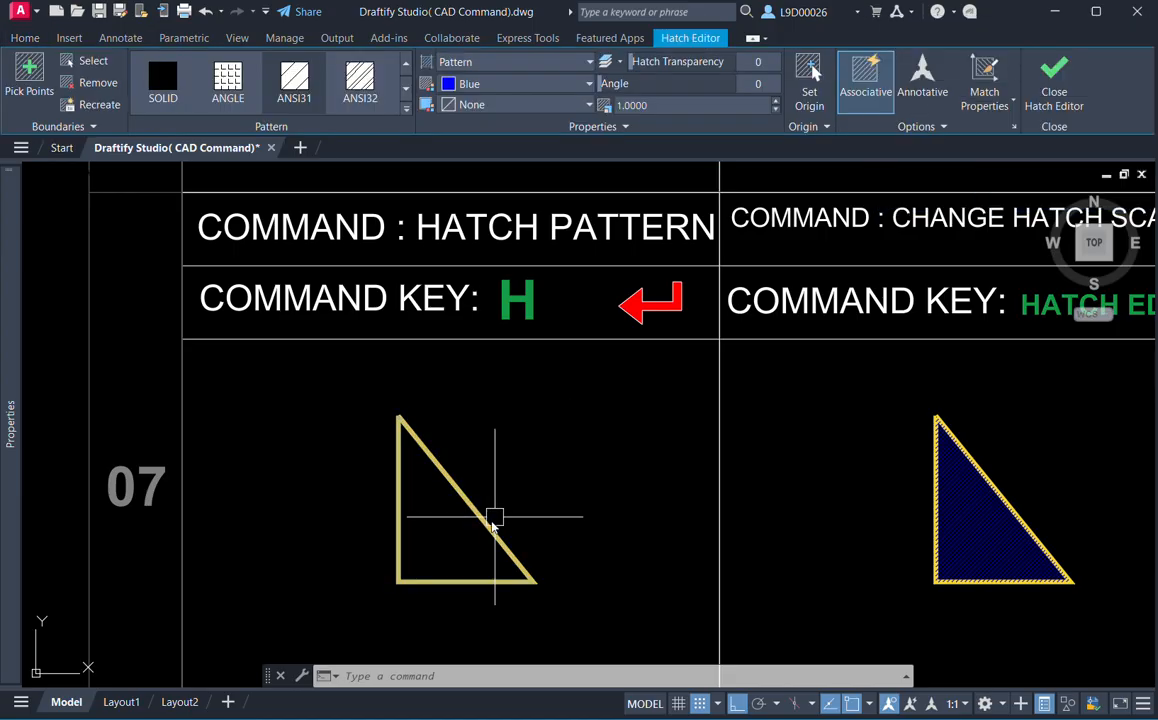
Hatch the inside of the empty triangle in the HATCH PATTERN cell using the current yellow pattern at scale 1.
middle_drag(526, 465, 535, 472)
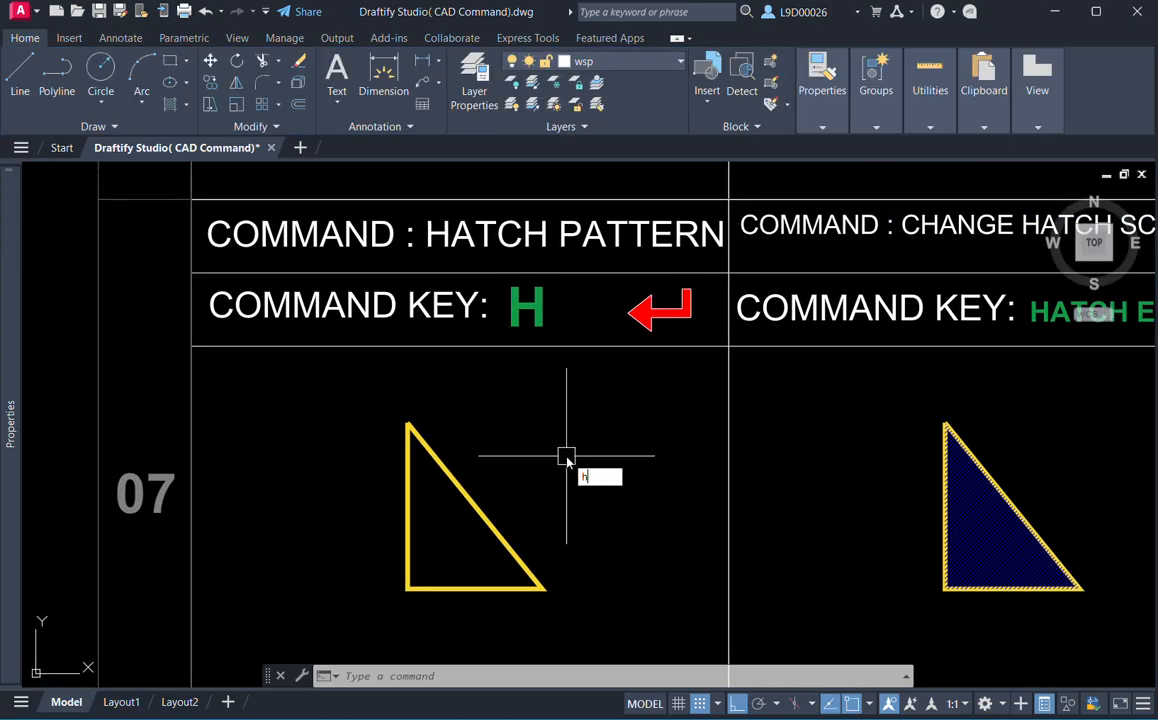
key(Return)
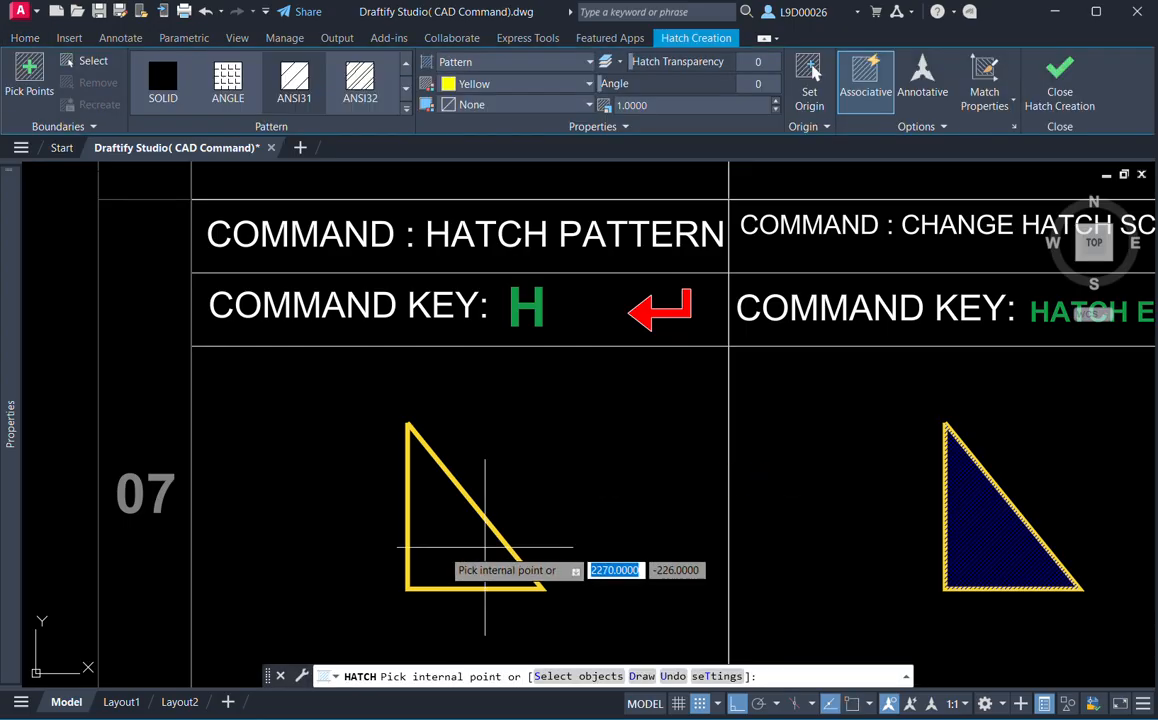
click(400, 543)
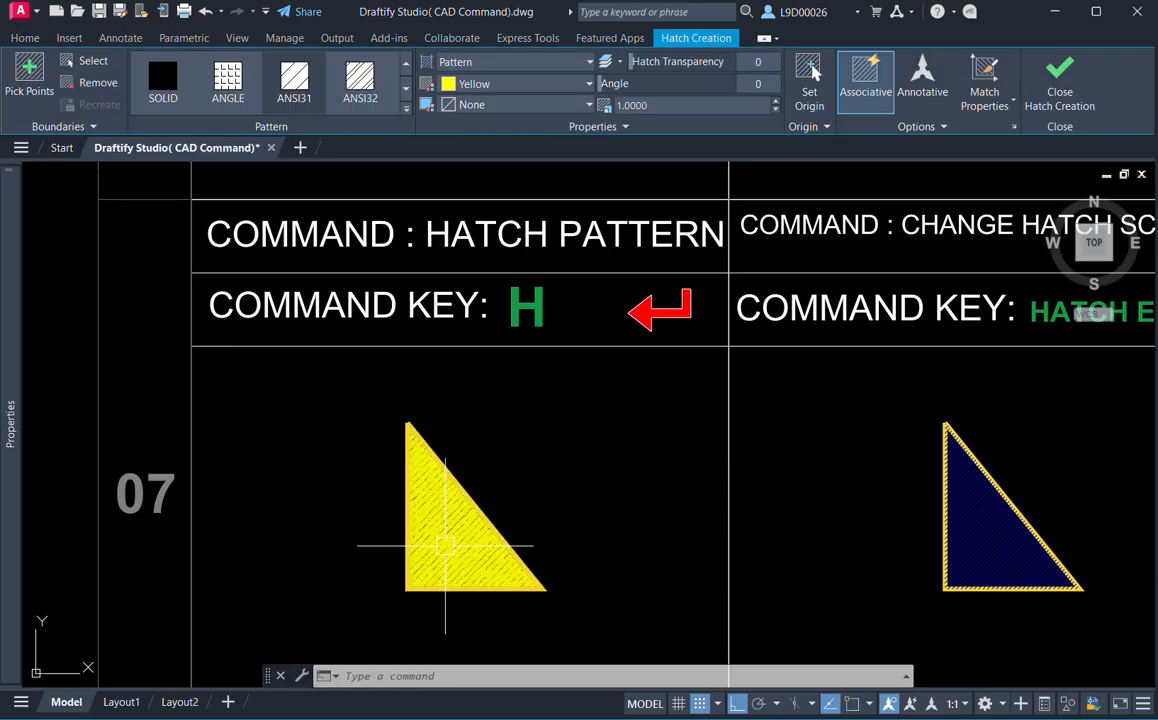
key(Return)
Examine the properties of the blue hatch in the CHANGE HATCH SCALE triangle, and deselect it.
scroll(447, 500, down, 3)
middle_drag(514, 503, 450, 488)
middle_drag(766, 418, 734, 418)
scroll(740, 500, up, 2)
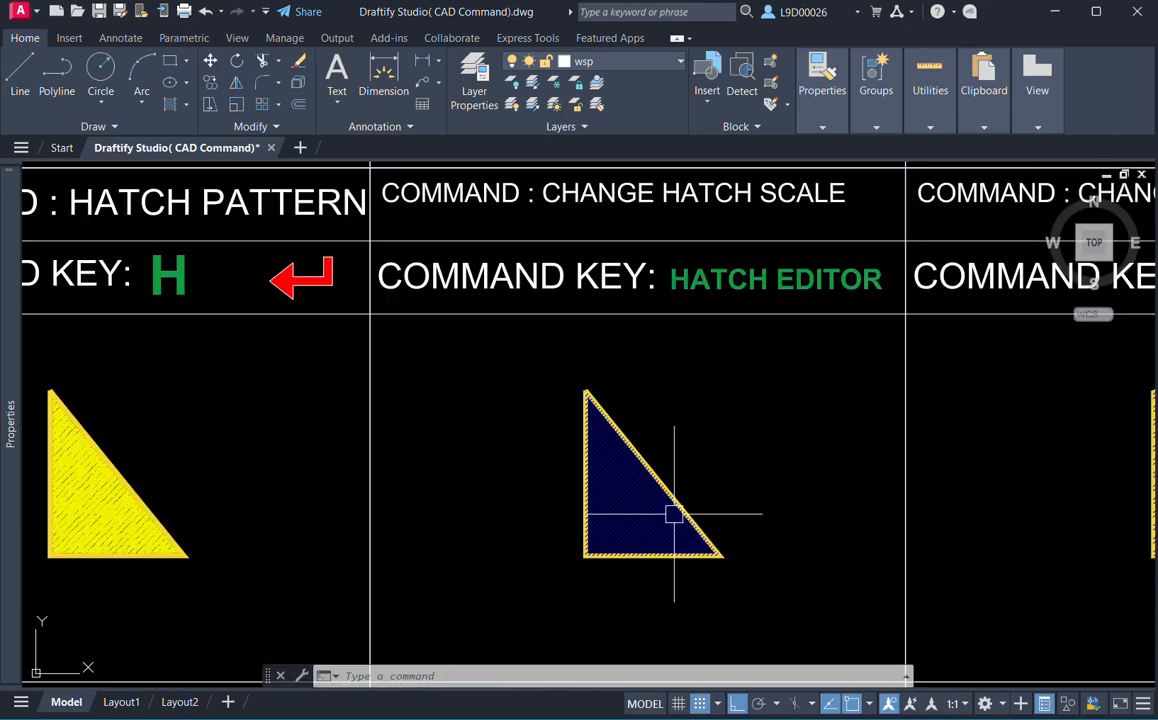
scroll(617, 488, up, 2)
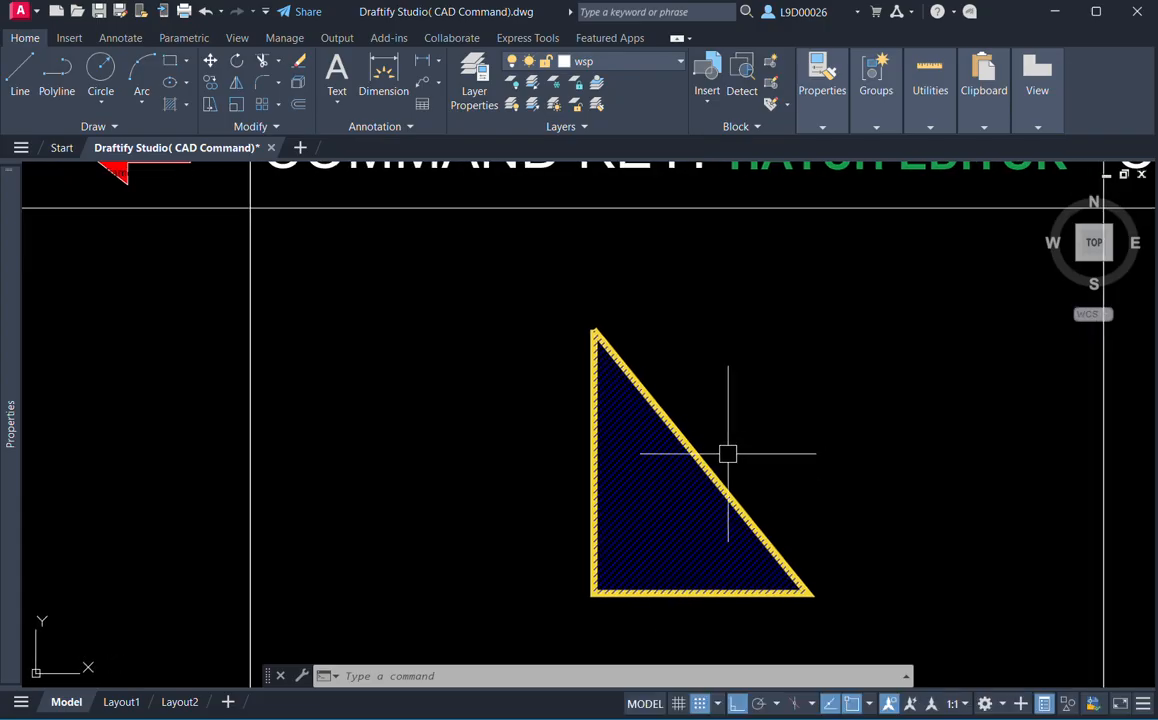
scroll(669, 468, up, 2)
click(589, 545)
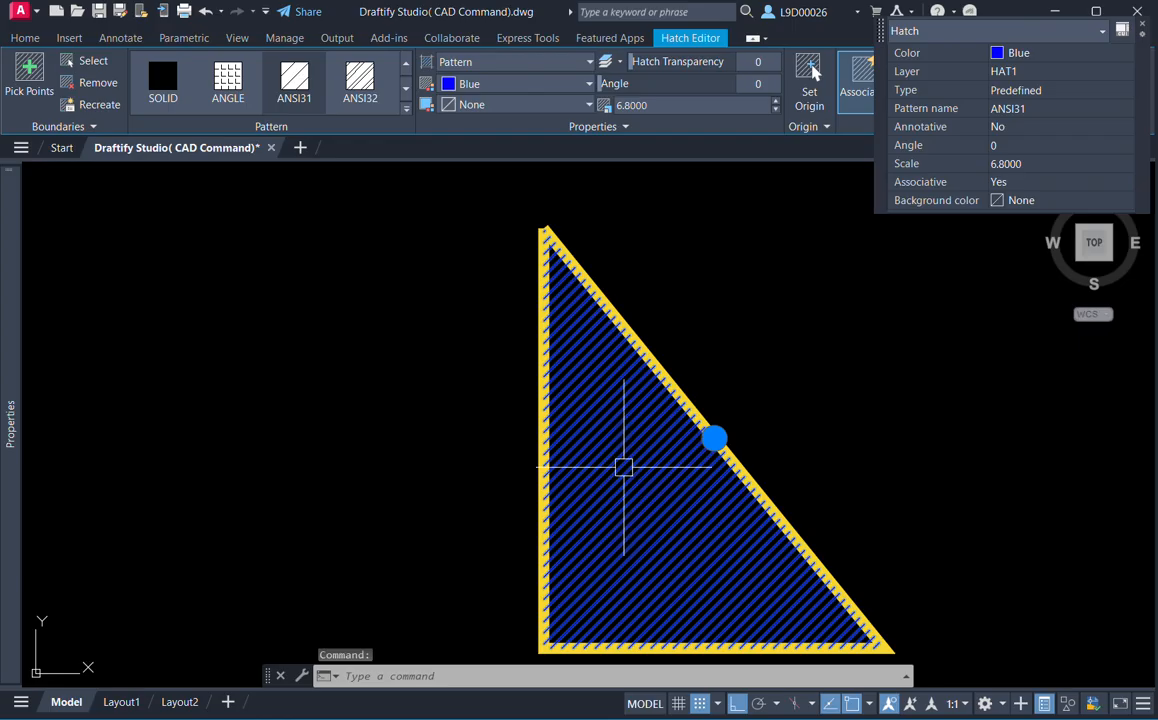
key(Escape)
key(Escape)
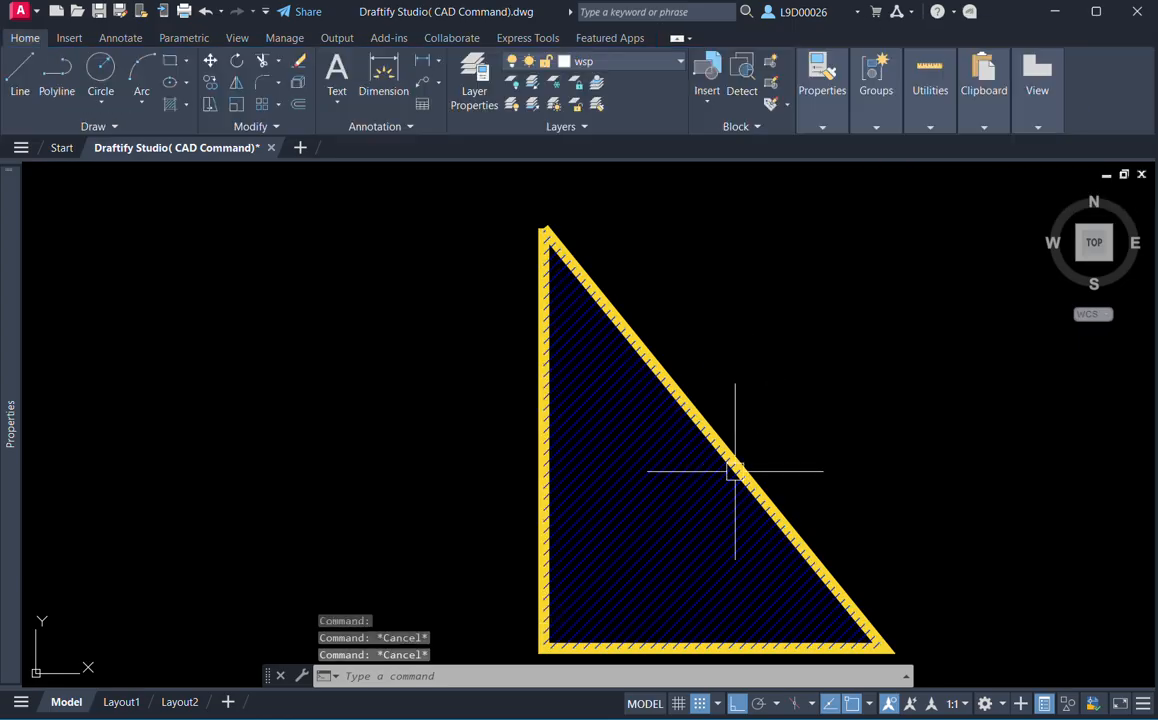
Change the hatch in the CHANGE HATCH SCALE triangle to the EARTH pattern and its color to Red.
scroll(735, 428, down, 4)
scroll(650, 478, up, 2)
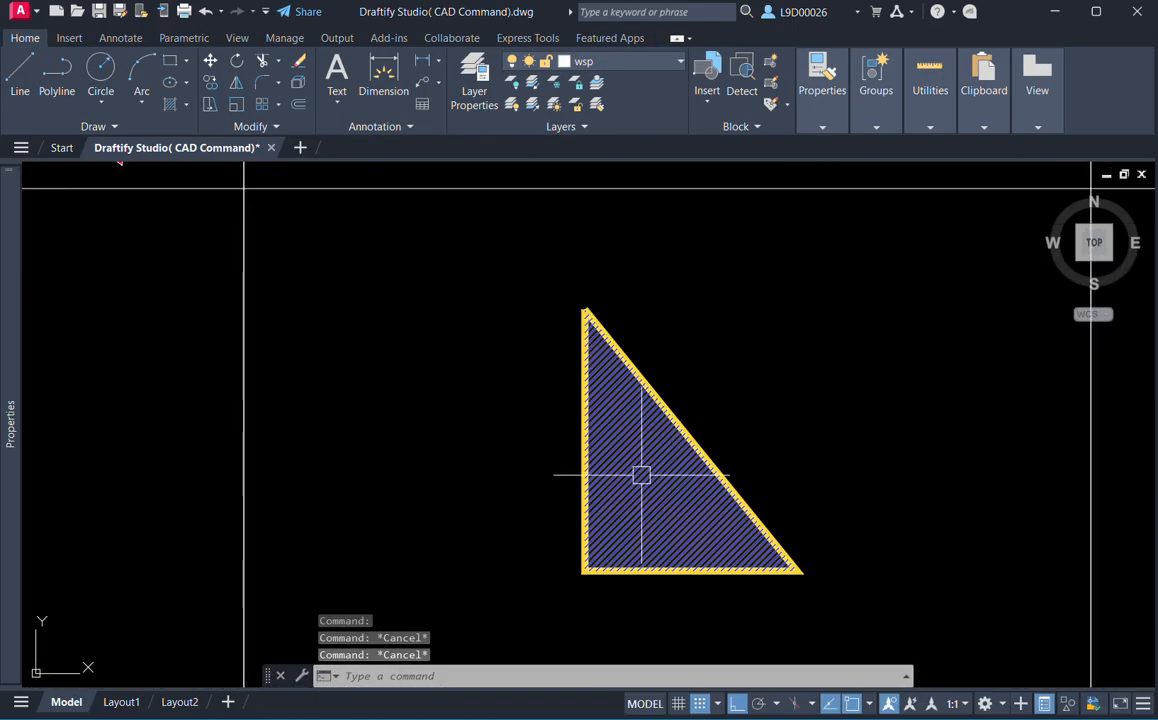
click(641, 482)
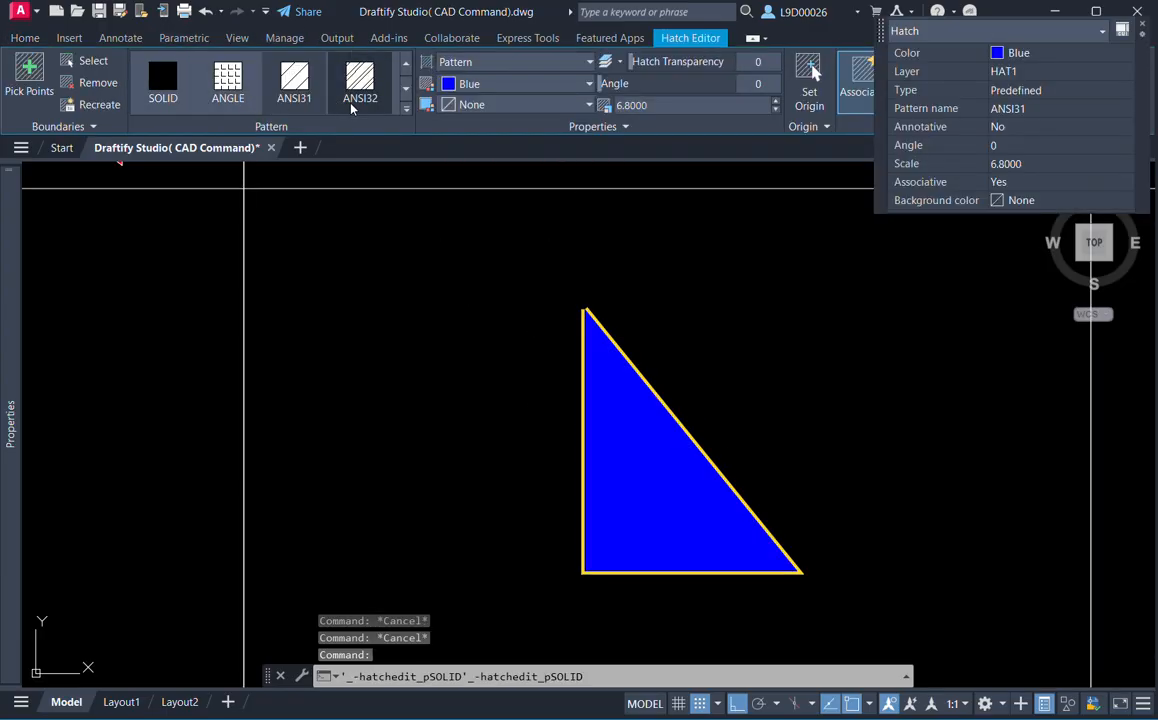
click(405, 114)
scroll(310, 248, down, 5)
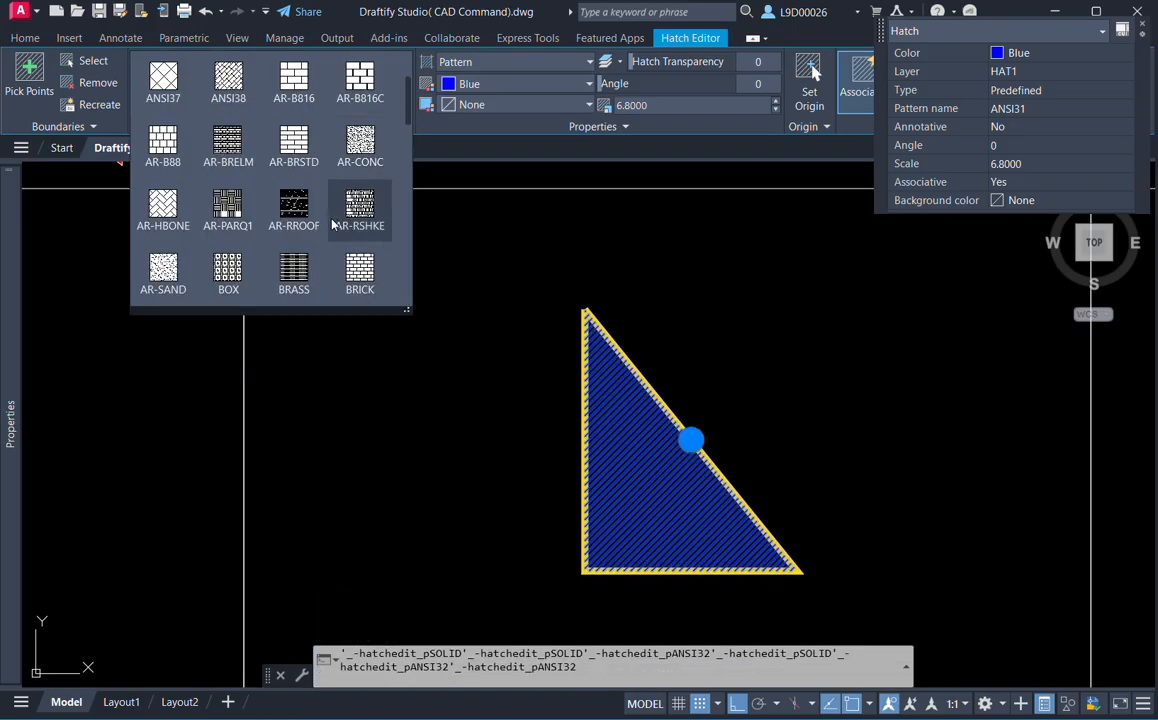
scroll(310, 248, down, 1)
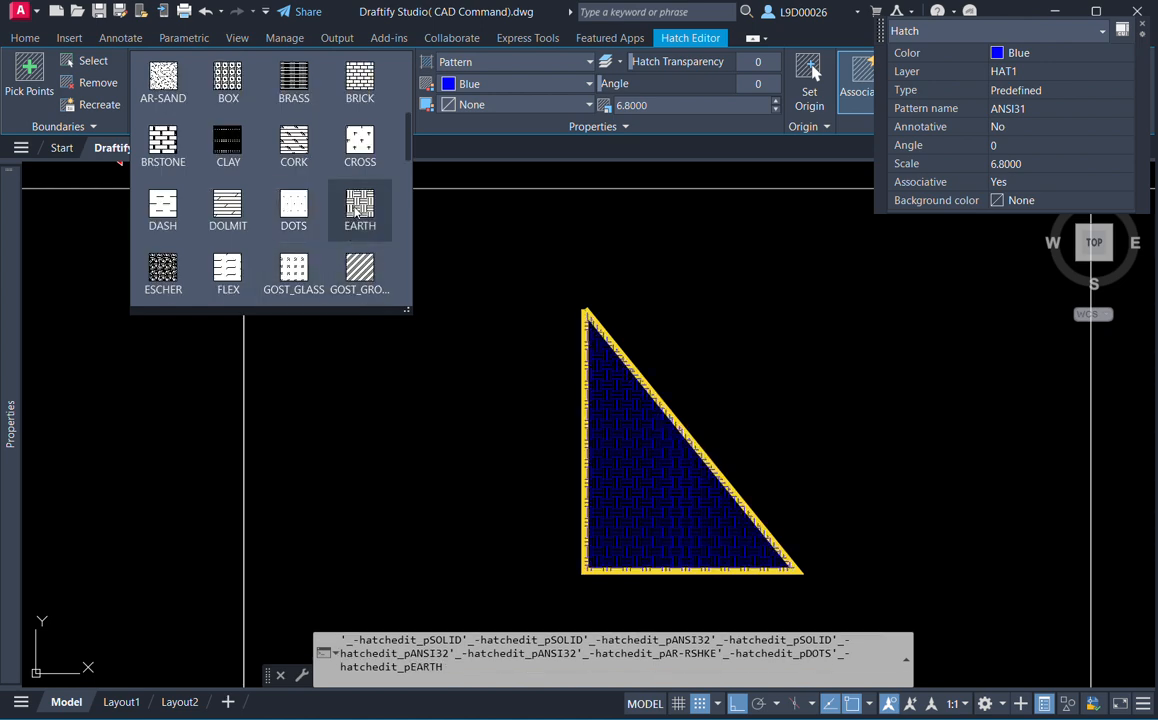
click(355, 211)
click(506, 84)
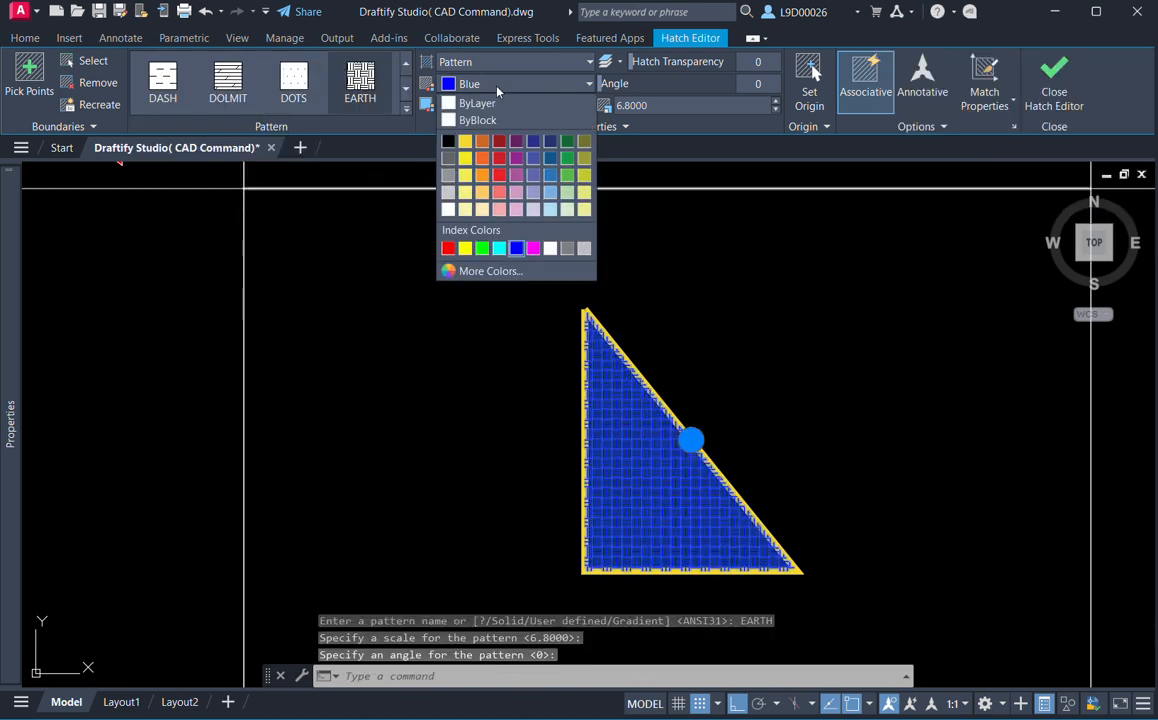
click(446, 248)
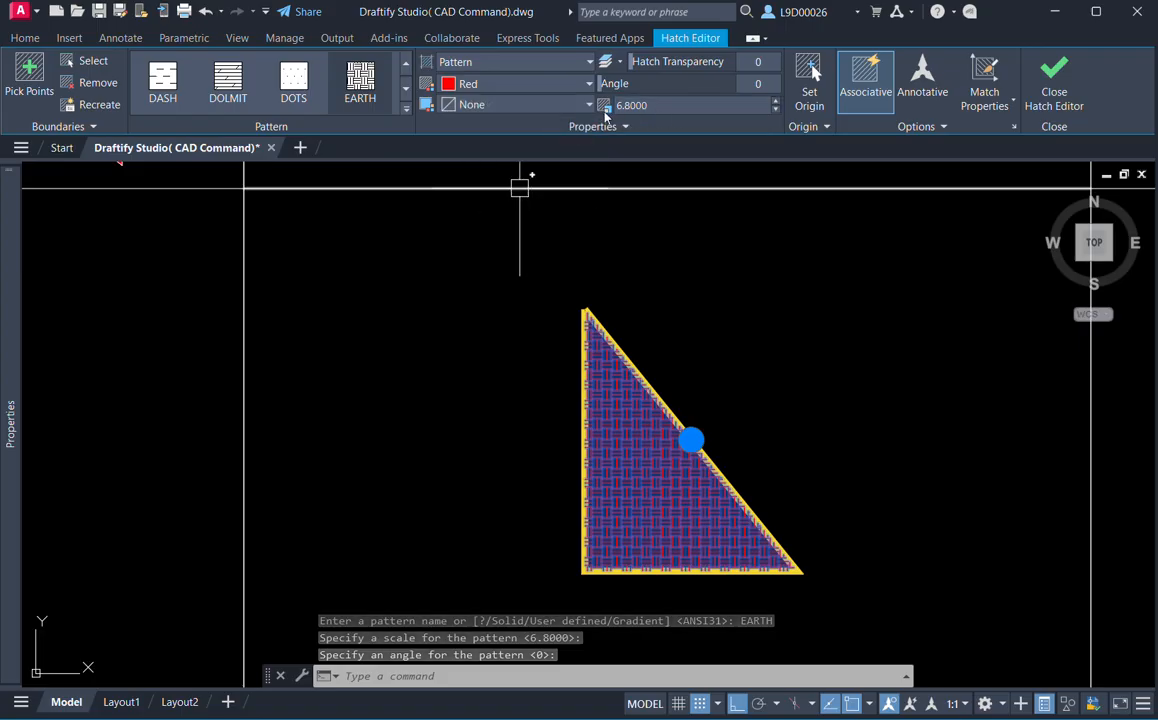
Increase the scale of the red EARTH hatch to 20.
click(776, 101)
click(776, 101)
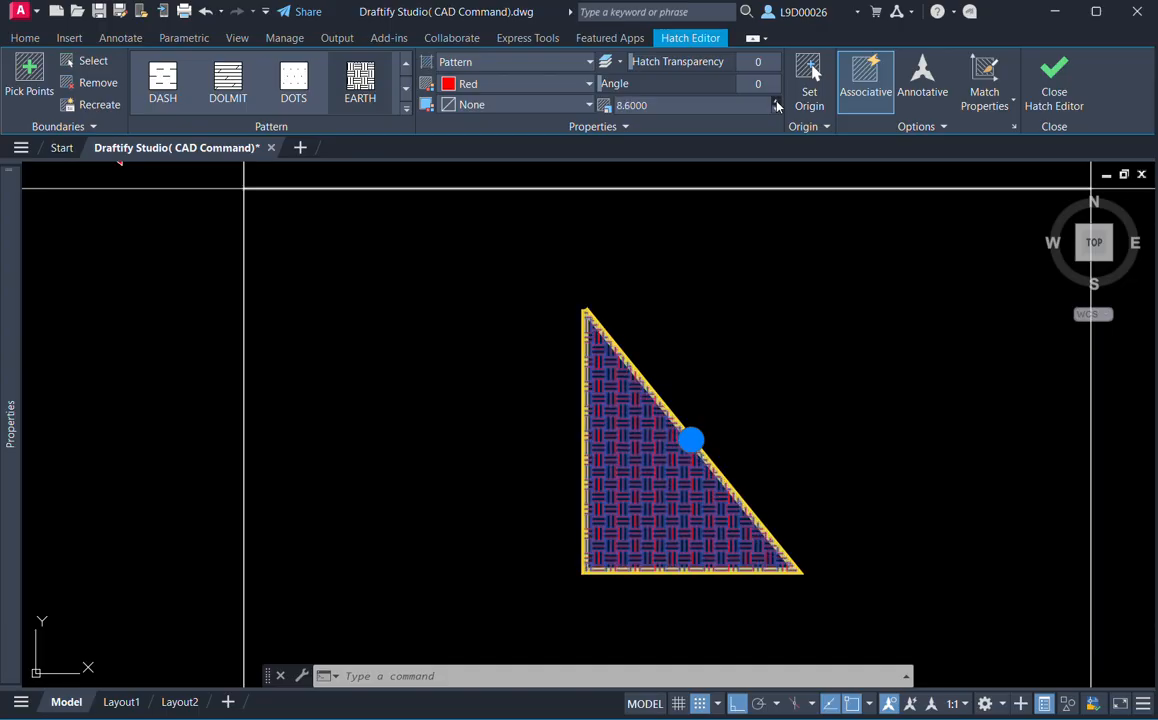
click(776, 101)
click(776, 101)
click(776, 101)
click(776, 101)
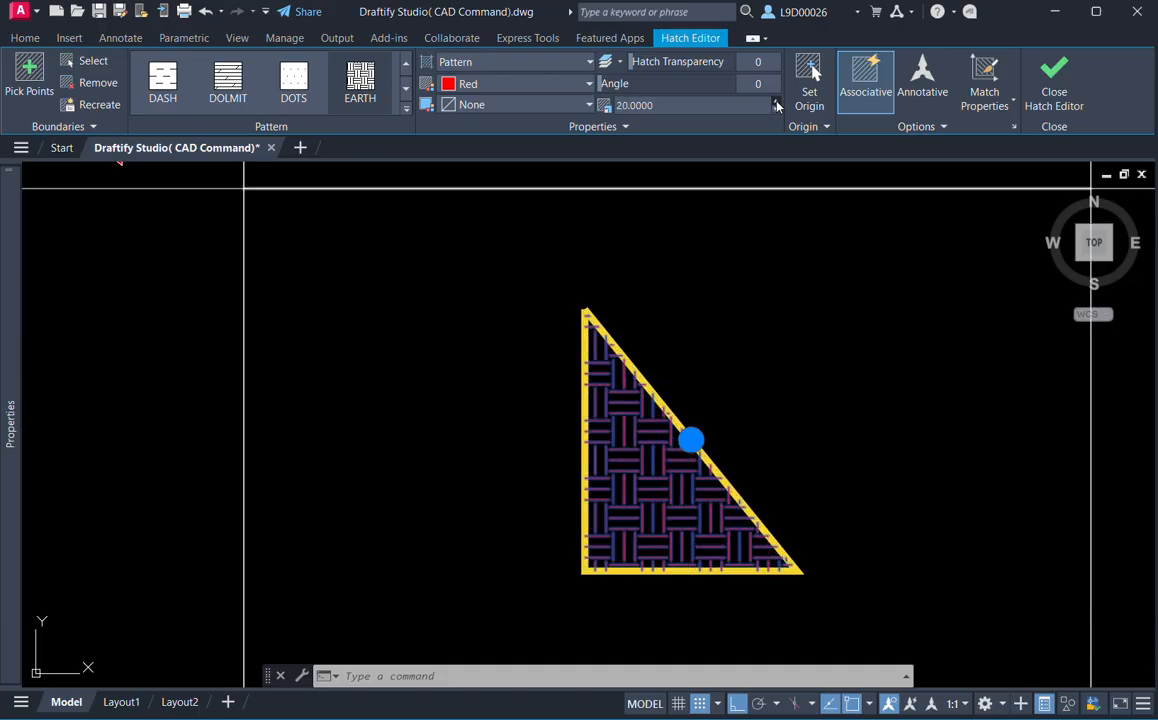
Change the magenta hatch in the CHANGE HATCH COLOR triangle to the CROSS pattern, and deselect it.
key(Escape)
key(Escape)
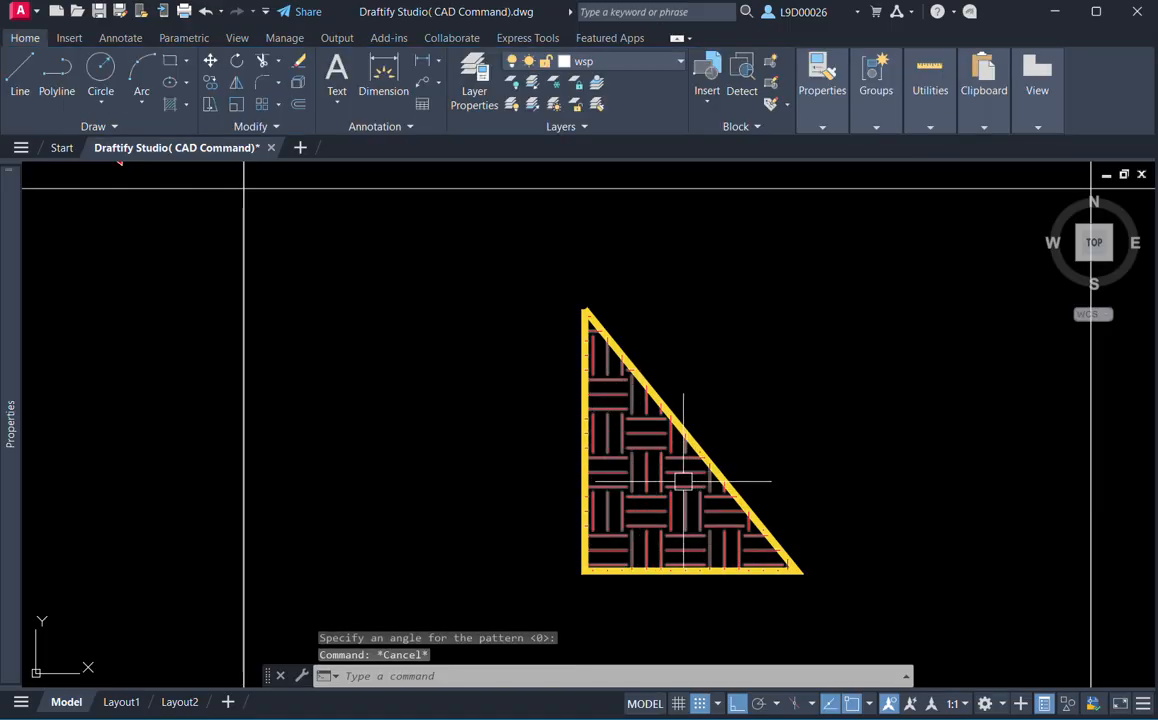
middle_drag(683, 481, 600, 455)
scroll(600, 455, down, 4)
scroll(600, 455, up, 3)
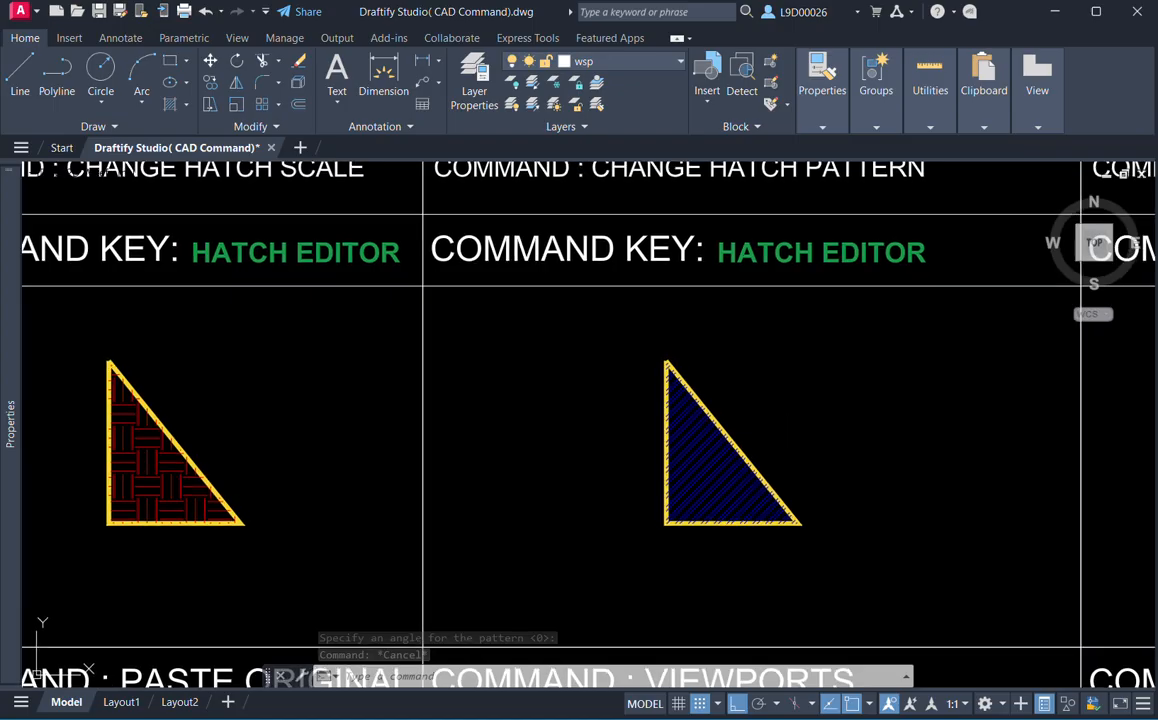
scroll(730, 420, down, 3)
scroll(730, 420, up, 1)
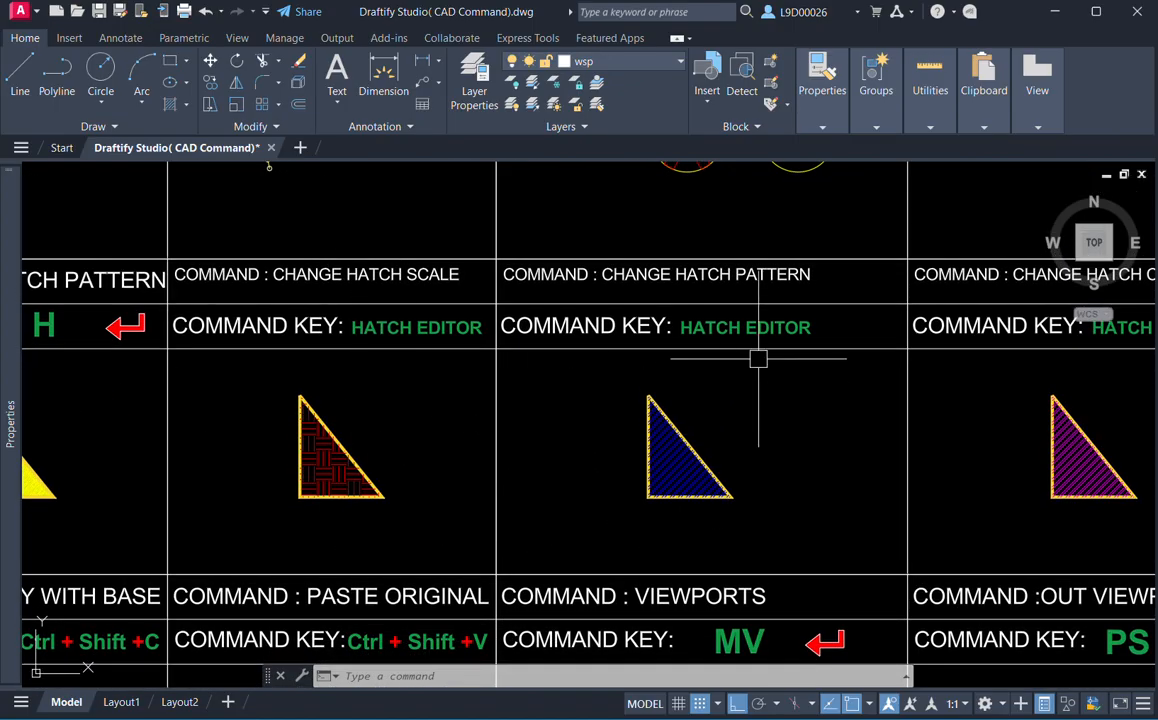
middle_drag(1085, 459, 693, 465)
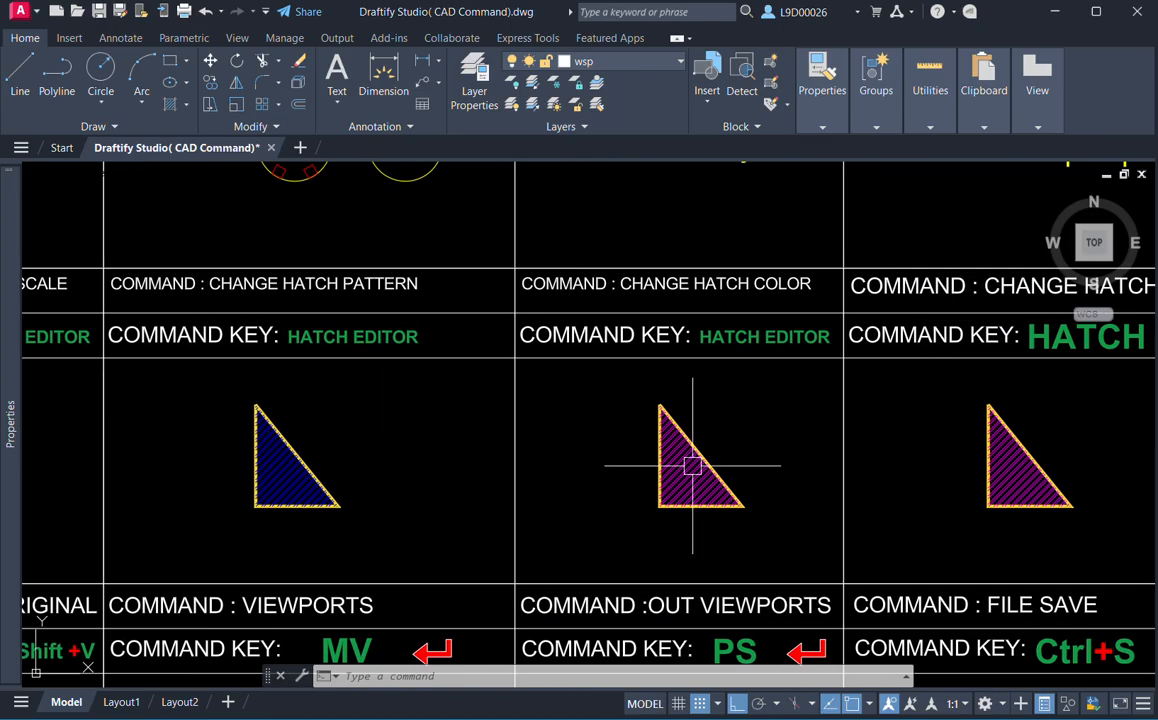
middle_drag(771, 477, 712, 476)
scroll(622, 474, up, 4)
click(638, 483)
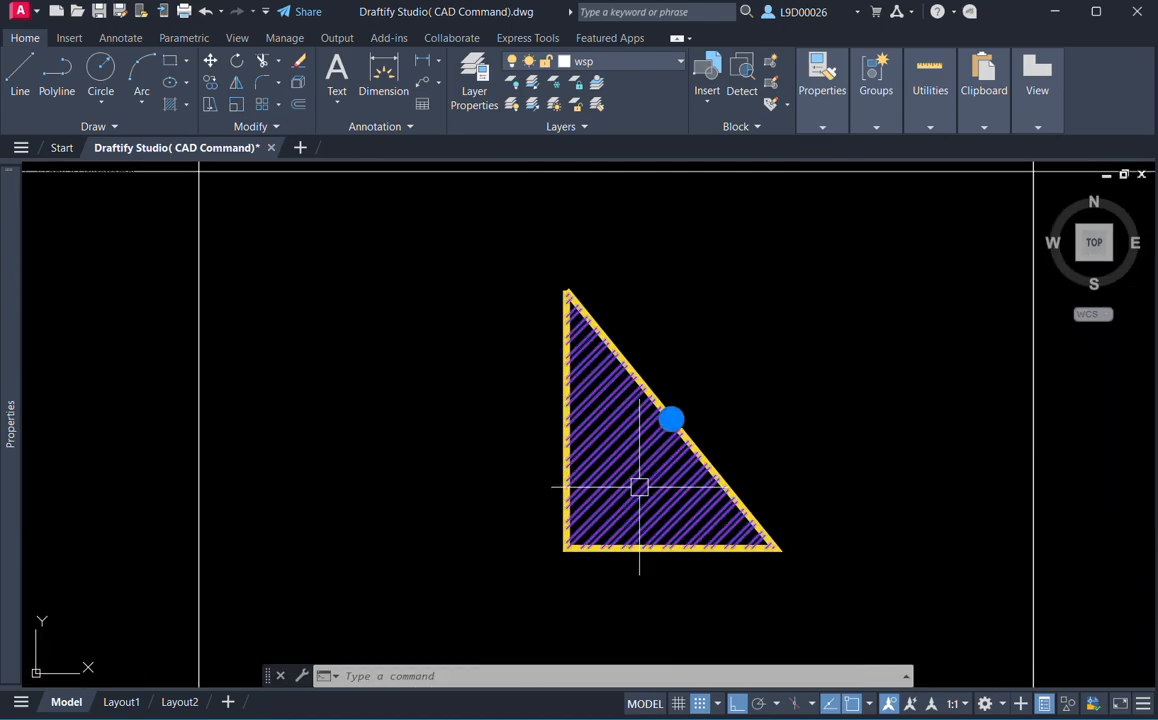
scroll(370, 84, down, 3)
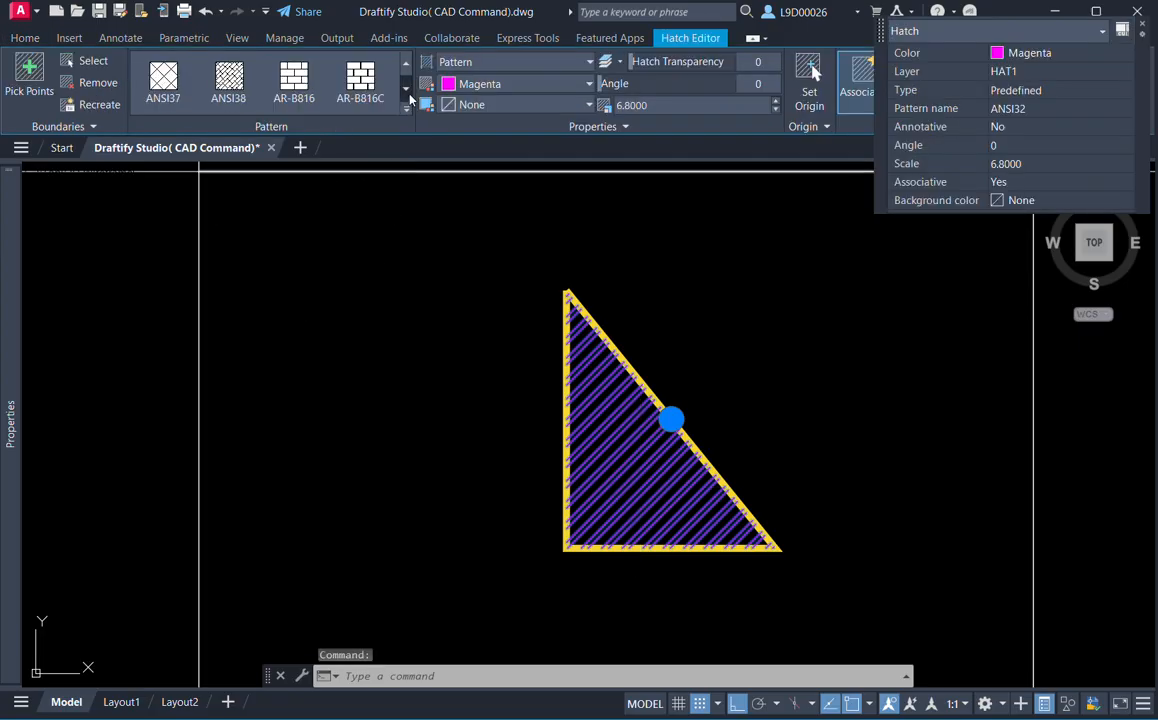
click(300, 86)
click(360, 84)
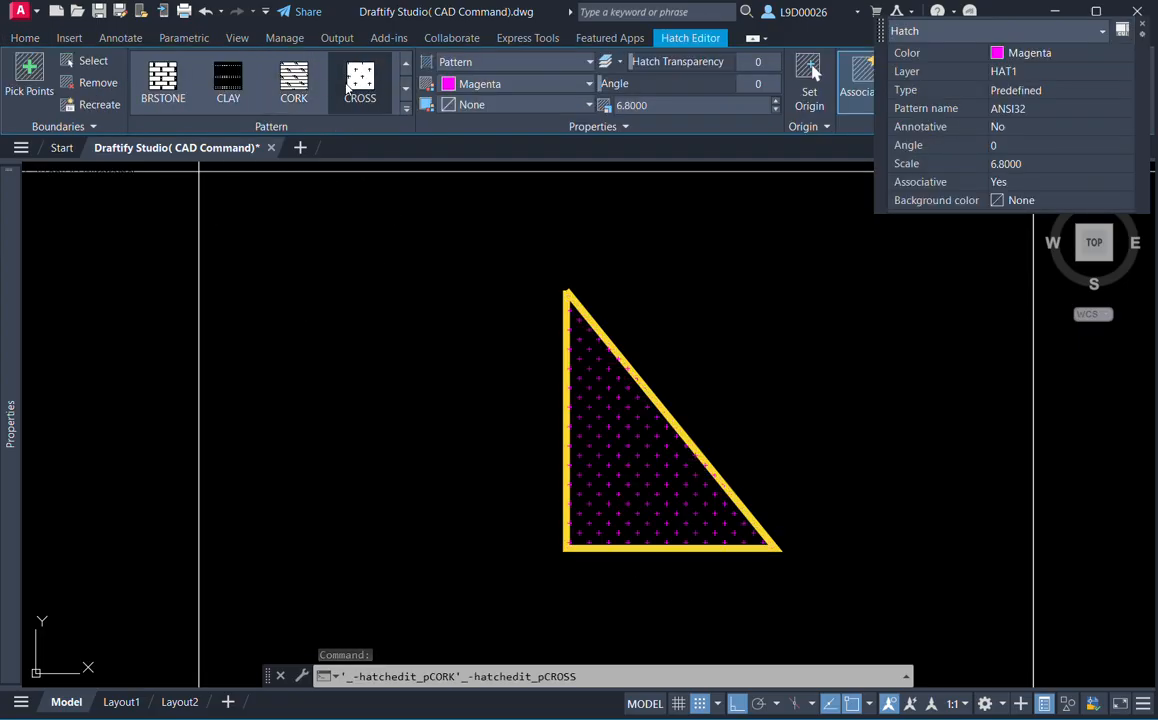
key(Escape)
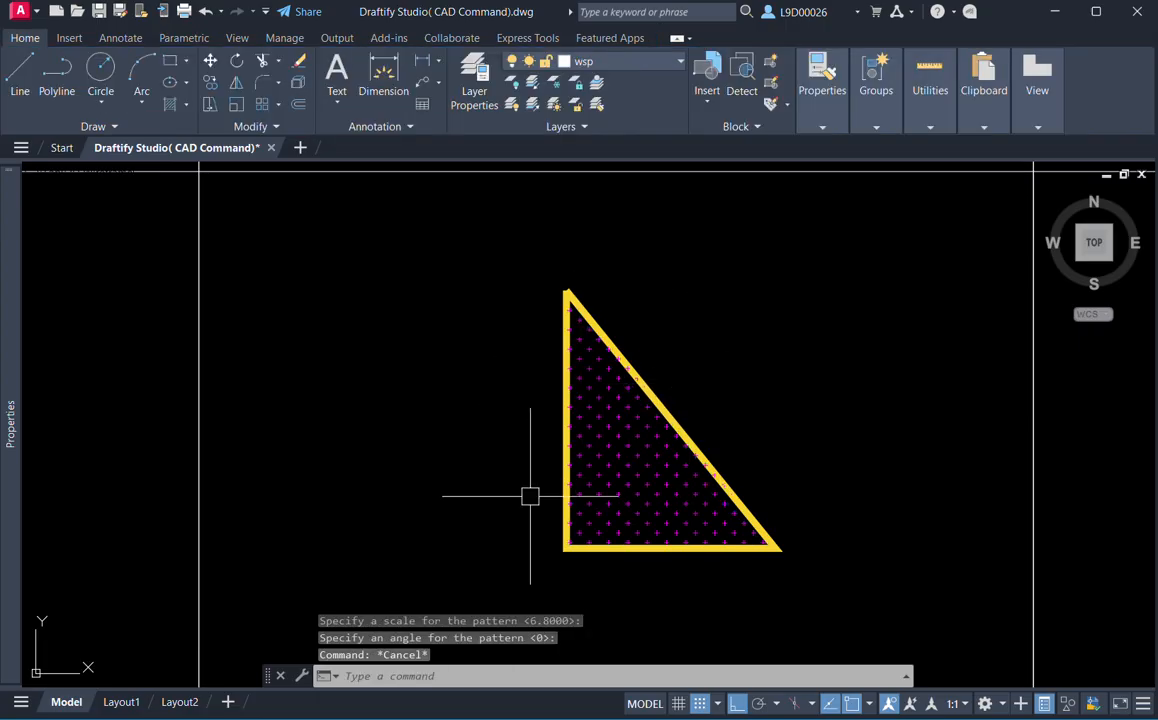
Examine the properties of the yellow rectangle in the BOUNDARY CREATION cell, and deselect it.
scroll(652, 384, down, 3)
middle_drag(654, 385, 587, 402)
mouse_move(778, 388)
middle_down()
mouse_move(623, 369)
mouse_move(548, 378)
middle_up()
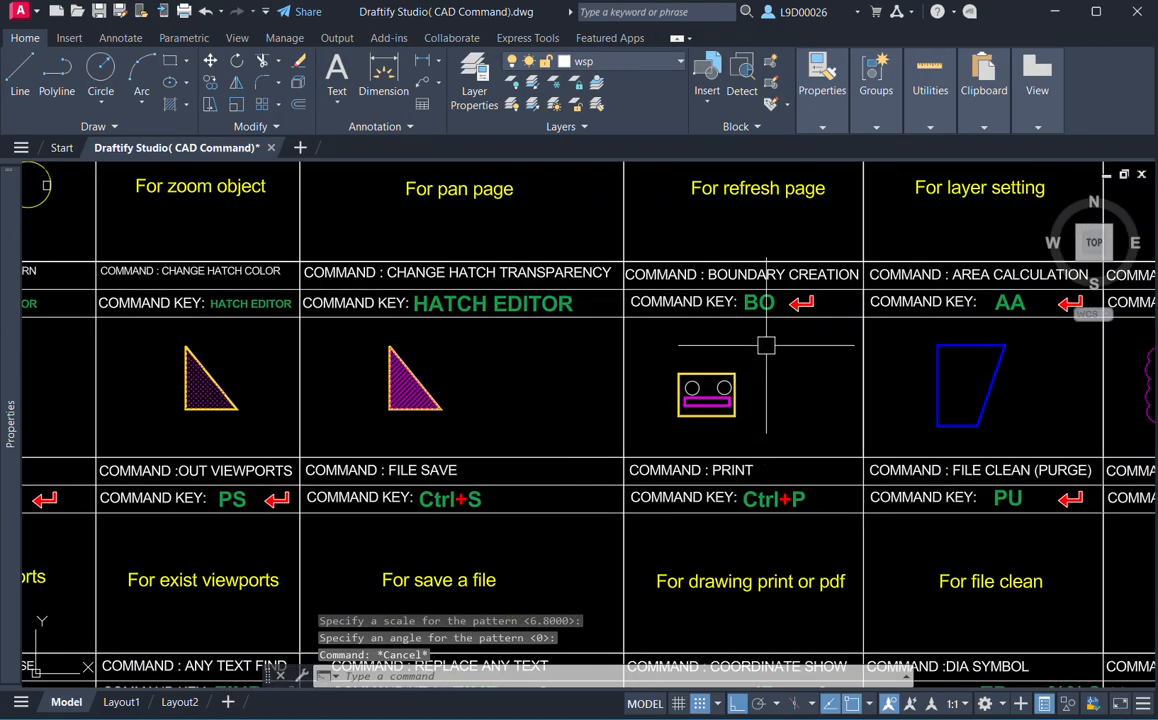
scroll(765, 346, up, 2)
middle_drag(769, 340, 731, 398)
middle_drag(741, 475, 705, 451)
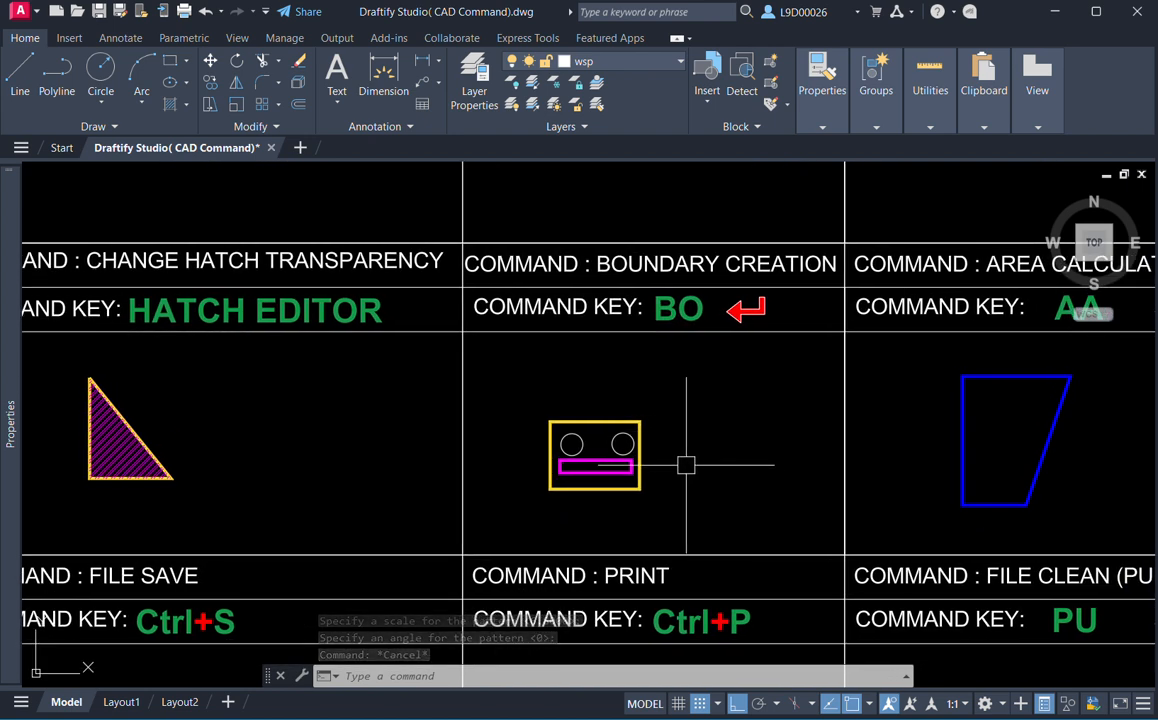
scroll(670, 462, up, 2)
click(612, 404)
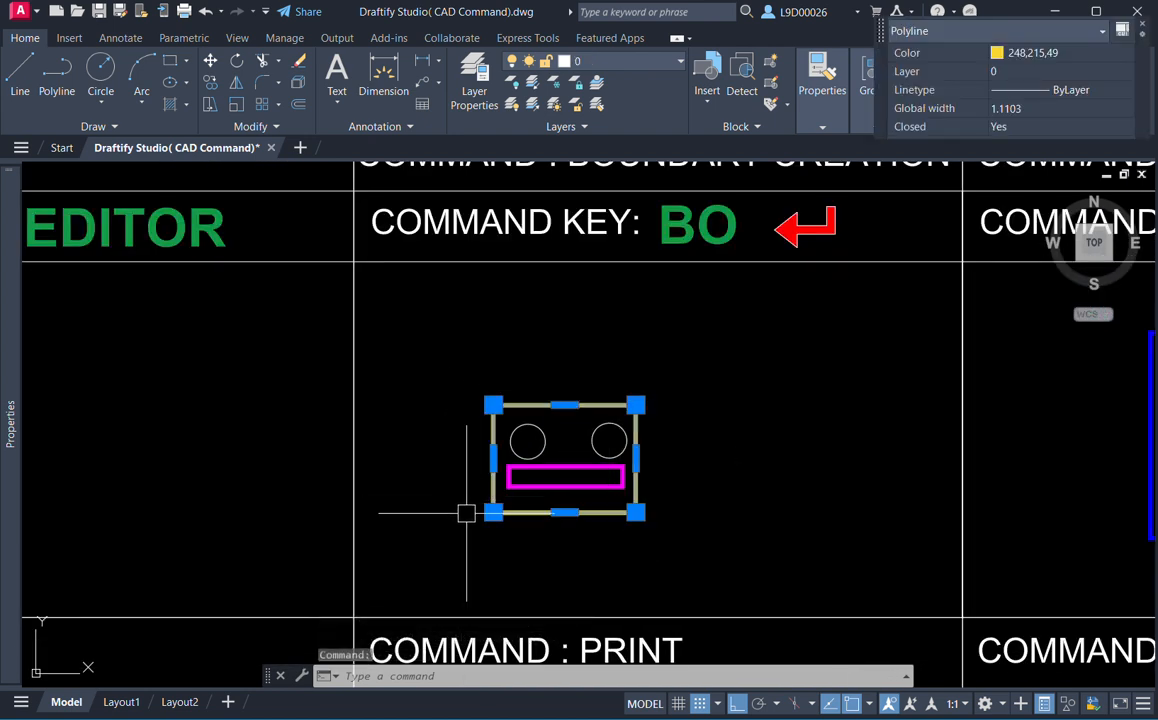
middle_drag(680, 400, 716, 388)
key(Escape)
key(Escape)
Create polyline boundaries with island detection from the regions inside the yellow rectangle in the BOUNDARY CREATION cell.
scroll(572, 462, up, 2)
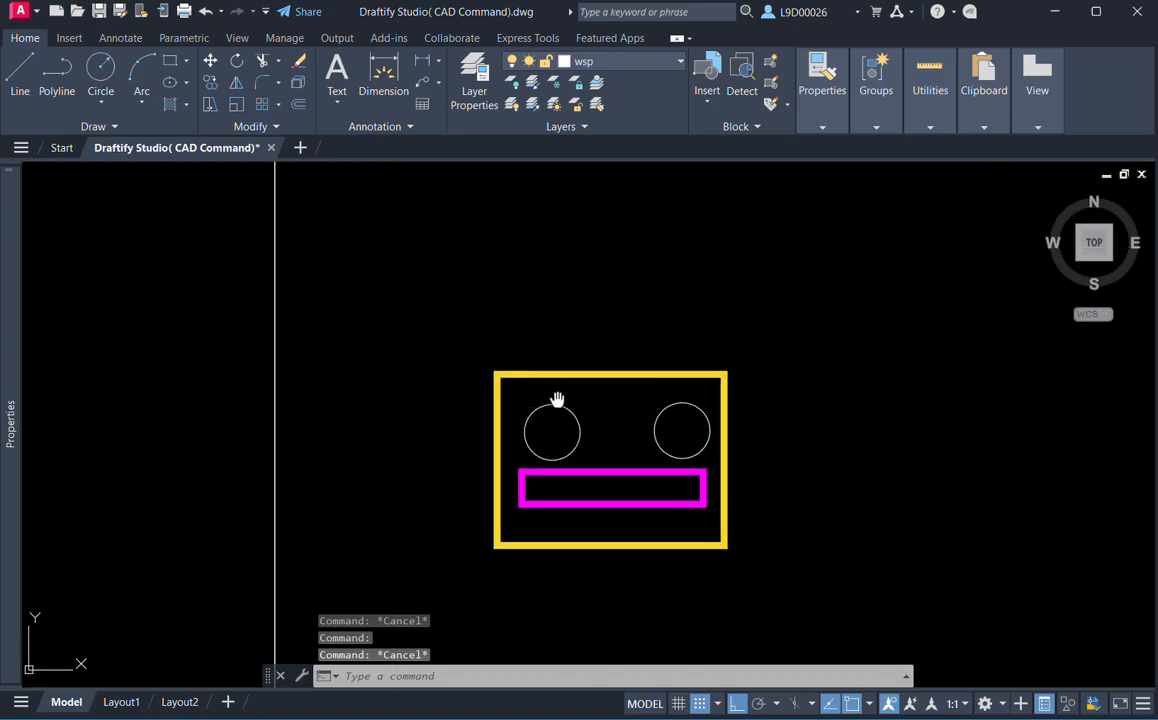
scroll(651, 388, up, 1)
scroll(564, 406, down, 4)
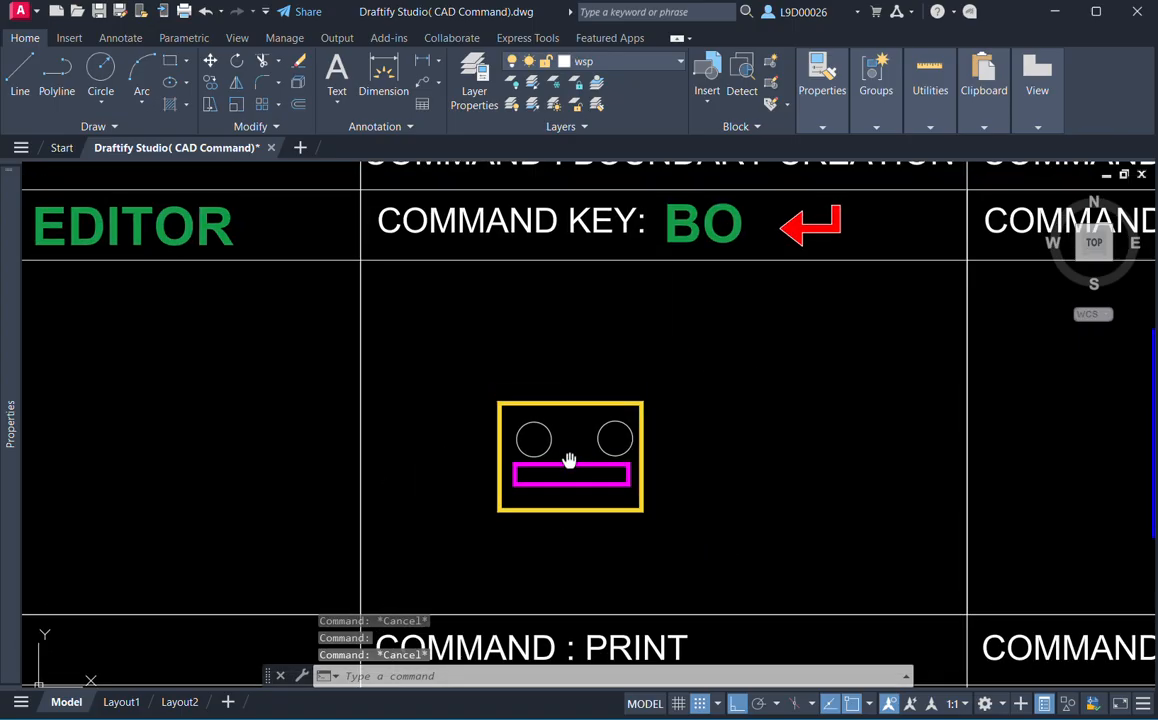
text(bo)
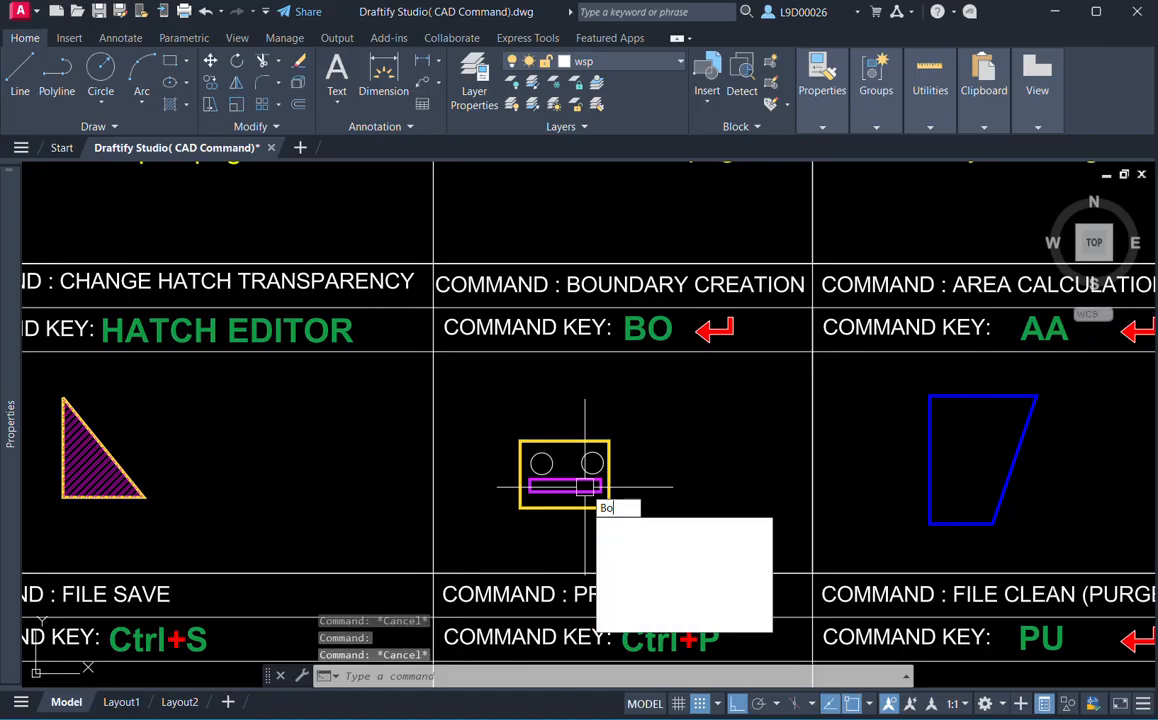
key(Return)
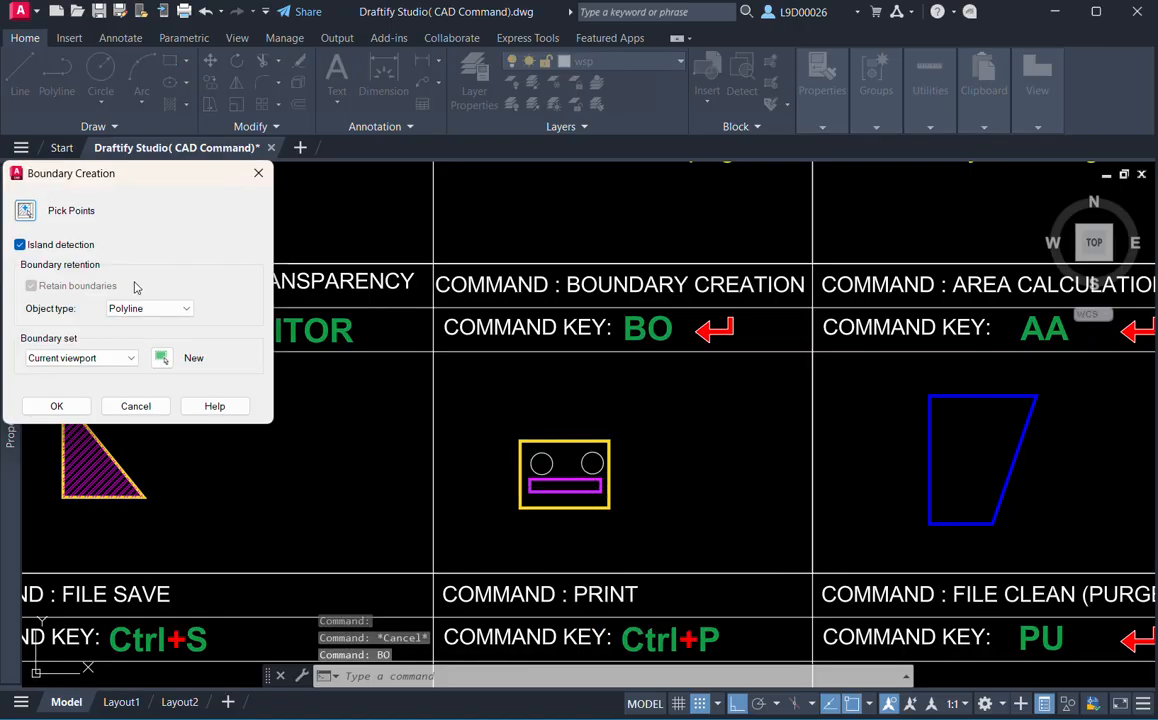
click(88, 413)
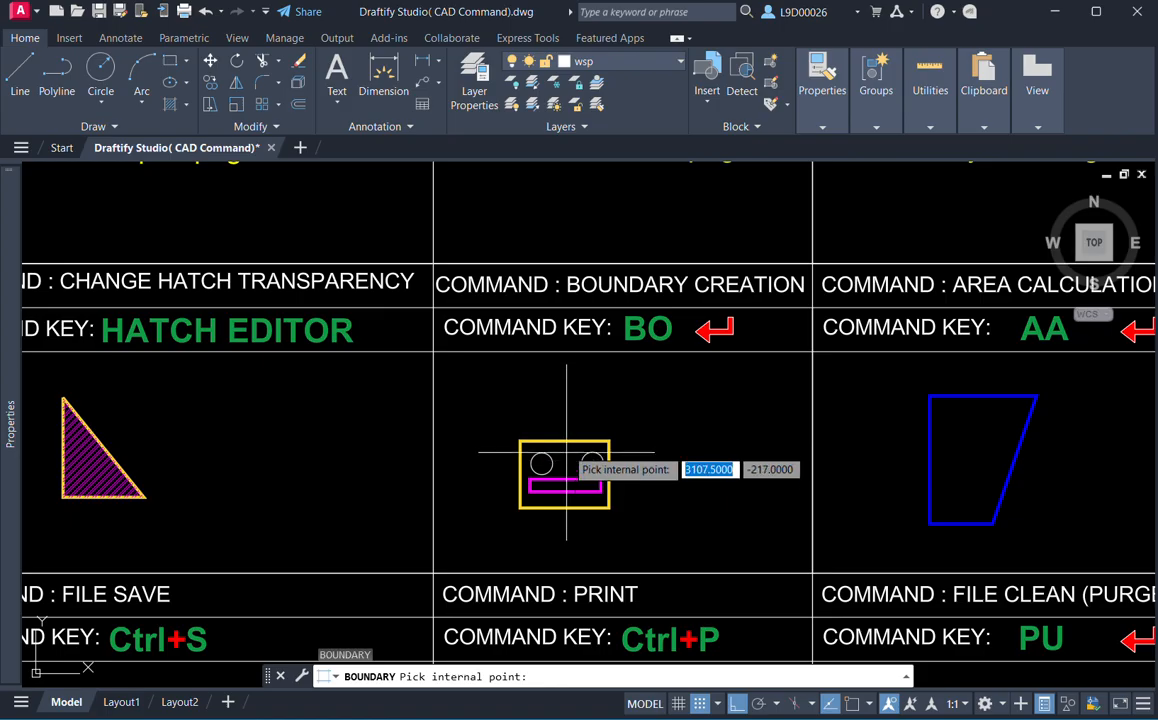
scroll(633, 400, up, 3)
click(640, 400)
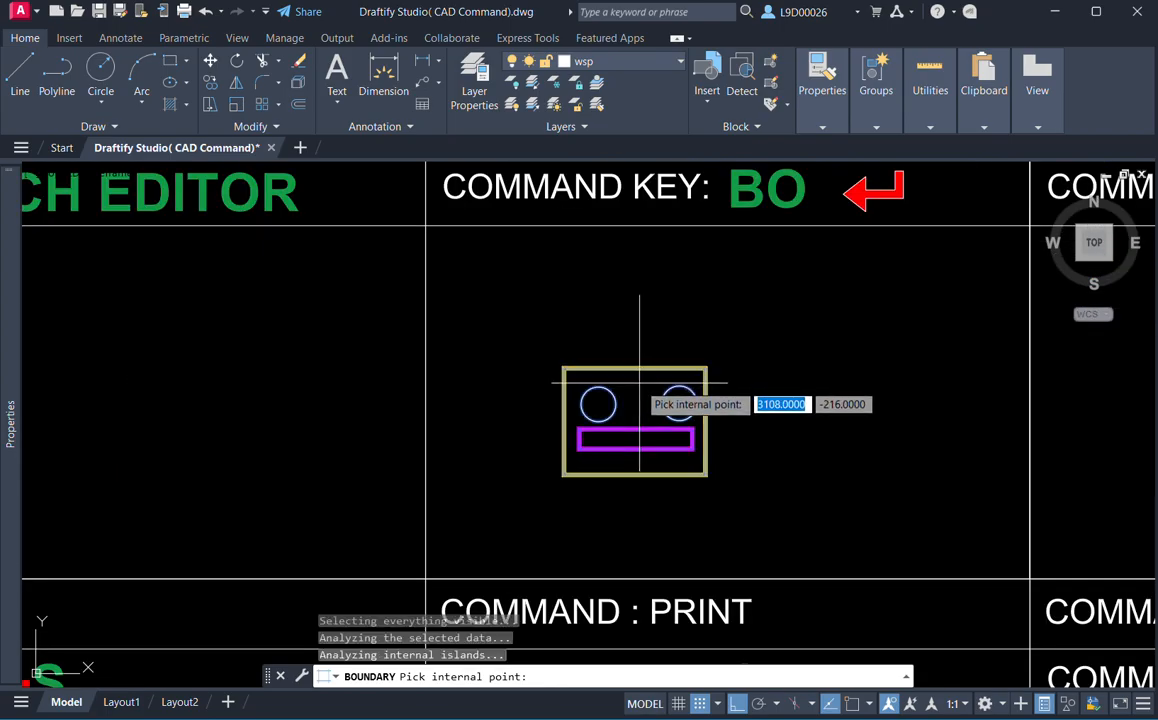
scroll(637, 421, up, 3)
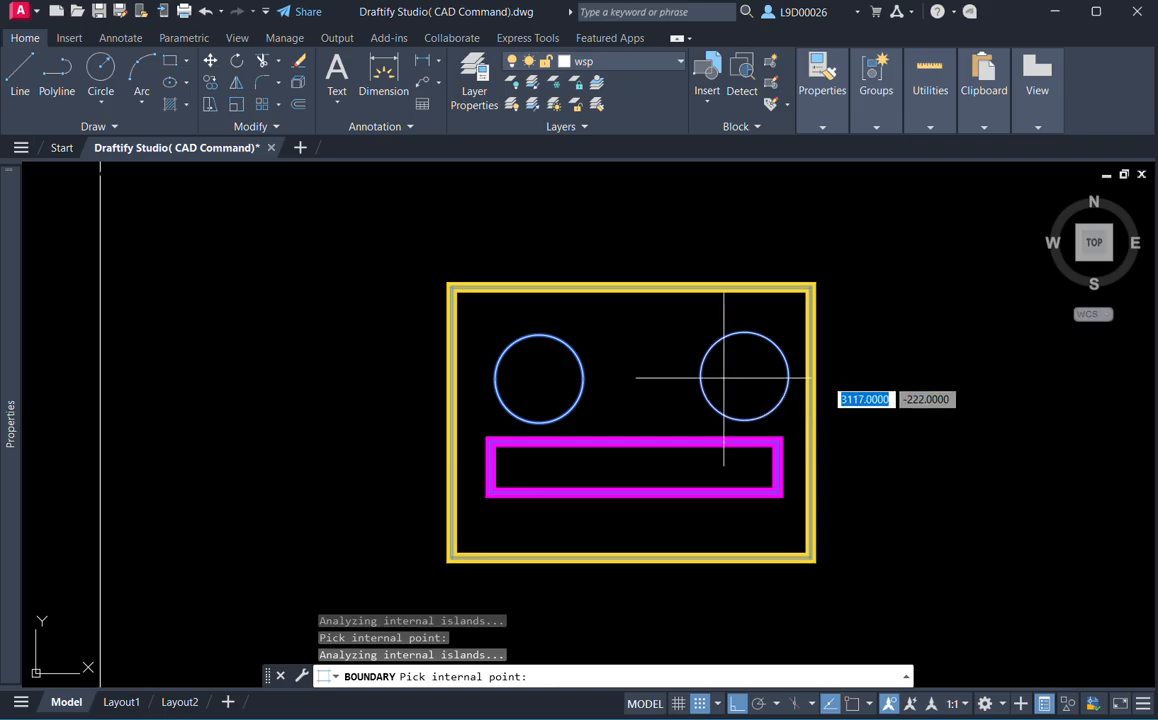
key(Return)
Move the new boundary polyline over the left circle horizontally to the right, outside the yellow rectangle.
click(571, 361)
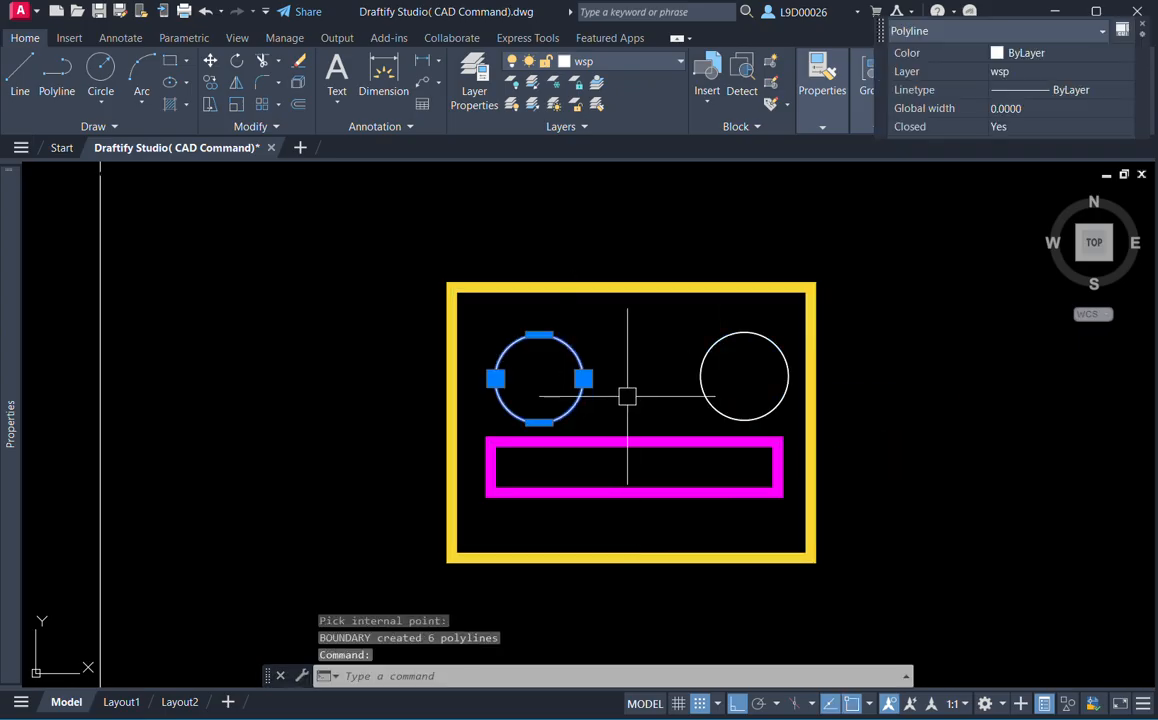
text(m)
key(Return)
click(539, 378)
scroll(477, 403, down, 2)
click(801, 388)
Move the new rectangular boundary polyline horizontally out of the yellow rectangle, to the right of the moved circle.
click(670, 327)
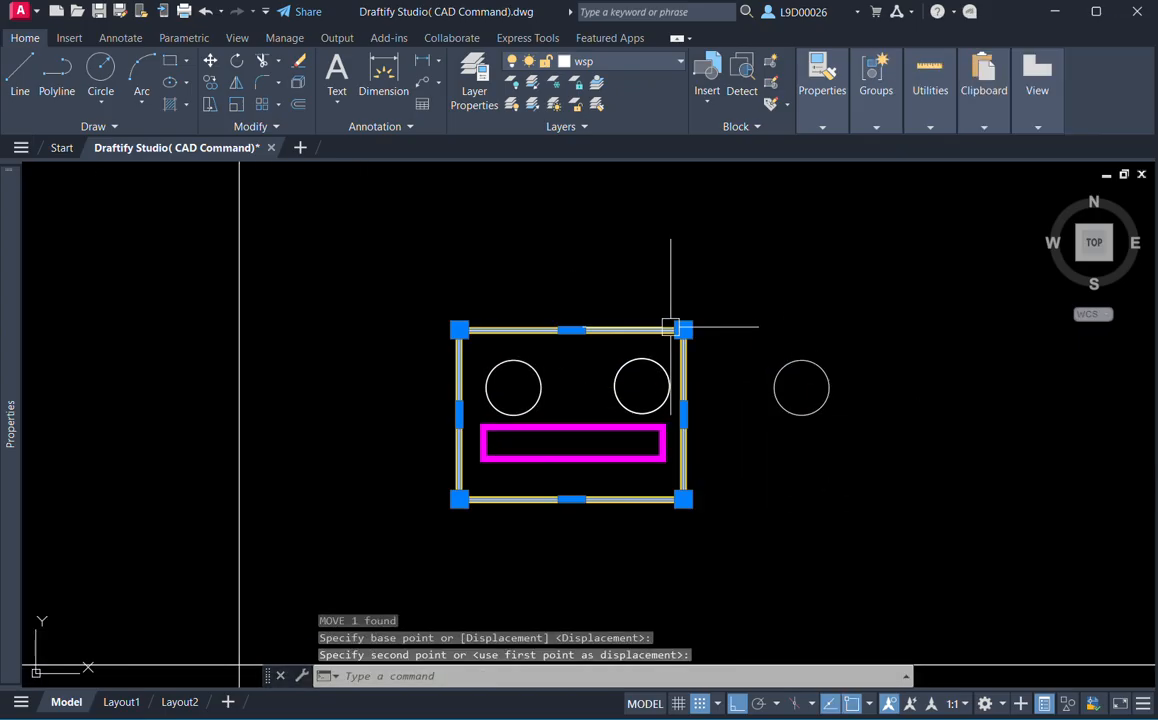
text(m)
key(Return)
click(738, 461)
middle_drag(927, 449, 698, 416)
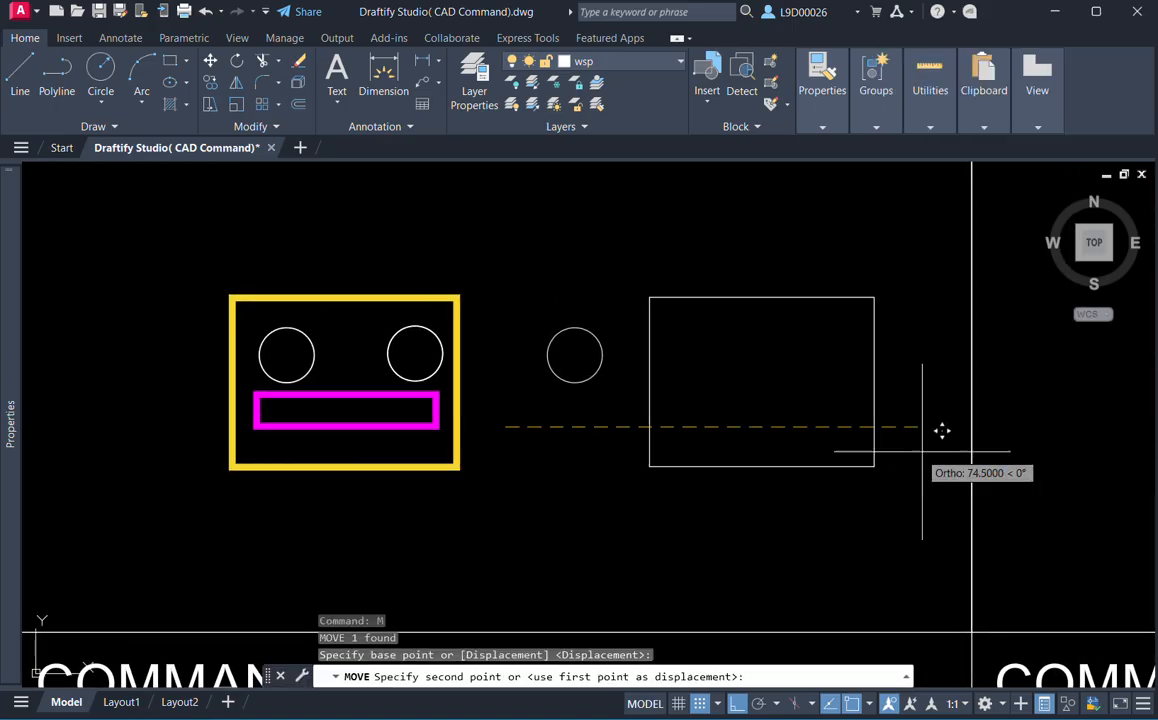
key(Escape)
Delete the circle and rectangle boundary polylines that were moved to the right of the yellow rectangle.
middle_drag(696, 277, 783, 290)
drag(783, 290, 646, 426)
key(Delete)
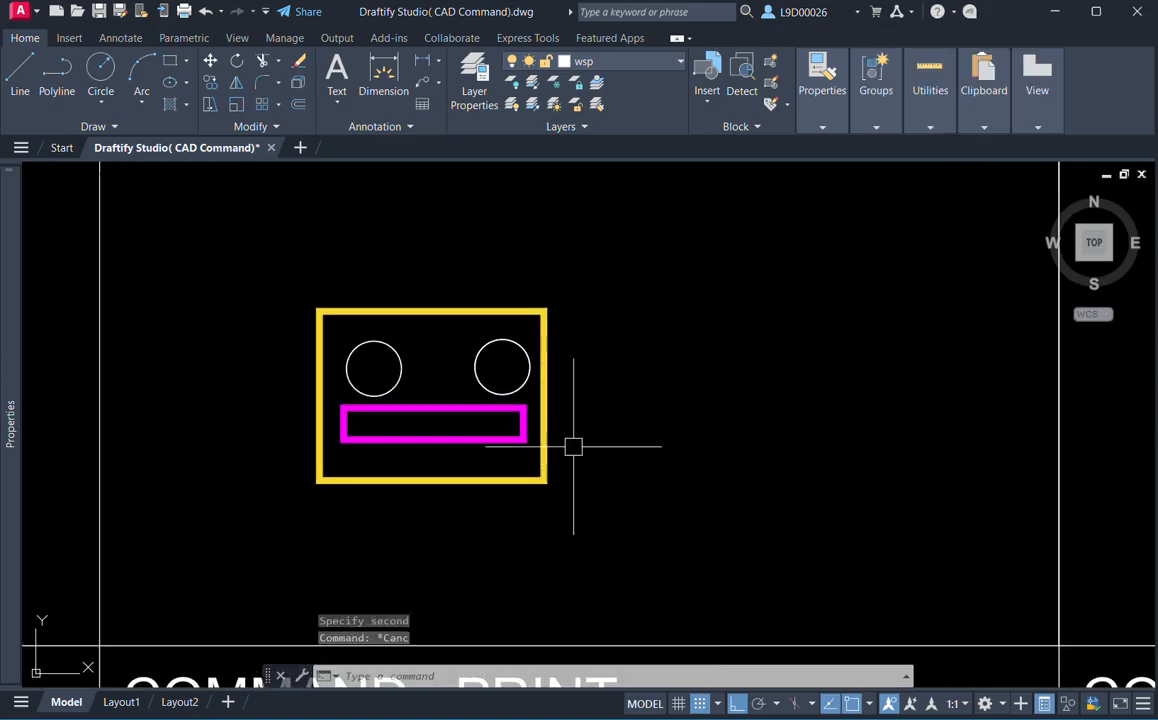
Erase the left circle and its overlapping copy inside the yellow rectangle, and undo the erasure.
click(331, 264)
click(535, 476)
text(e)
key(Return)
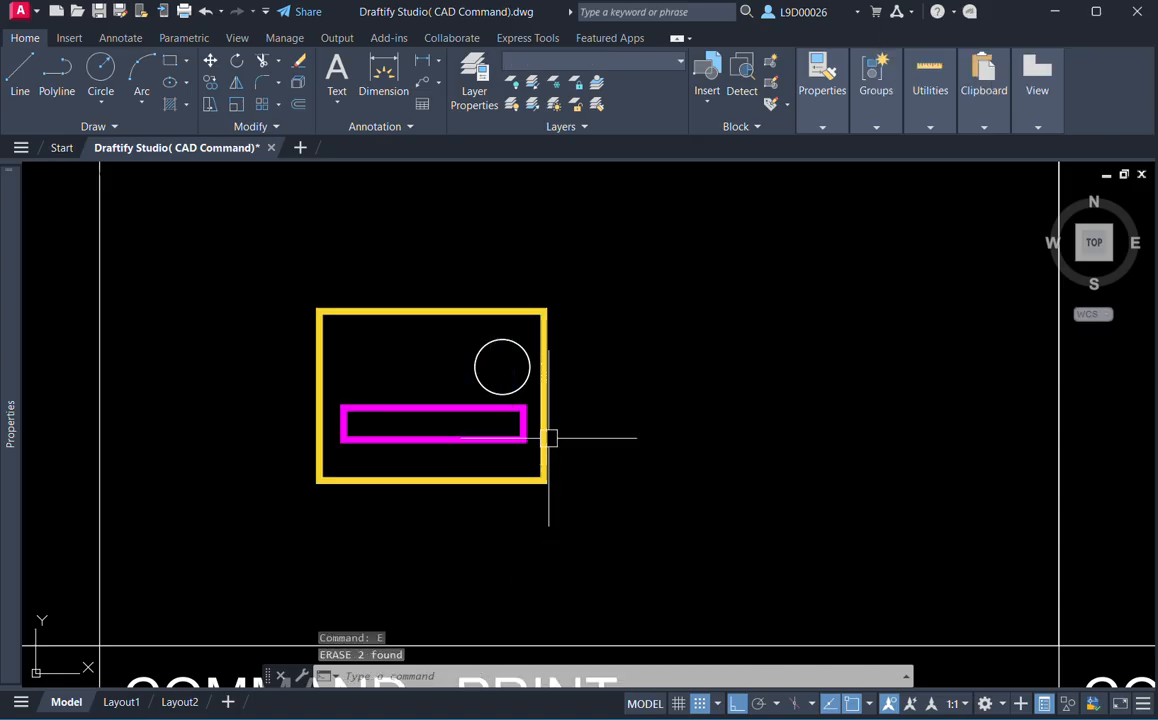
key(ctrl+z)
Run Boundary Creation again with the Polyline object type, picking internal points inside the yellow rectangle.
mouse_move(509, 404)
middle_down()
mouse_move(668, 430)
mouse_move(690, 445)
middle_up()
scroll(597, 410, down, 1)
scroll(631, 448, down, 2)
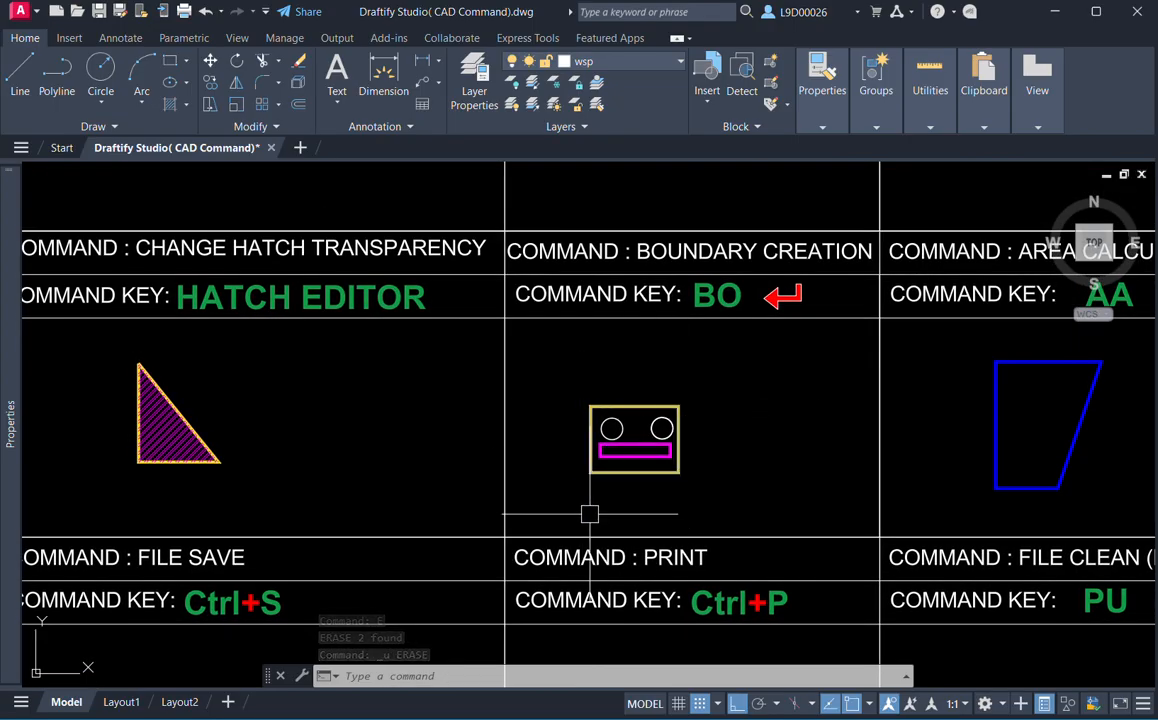
middle_drag(700, 436, 704, 451)
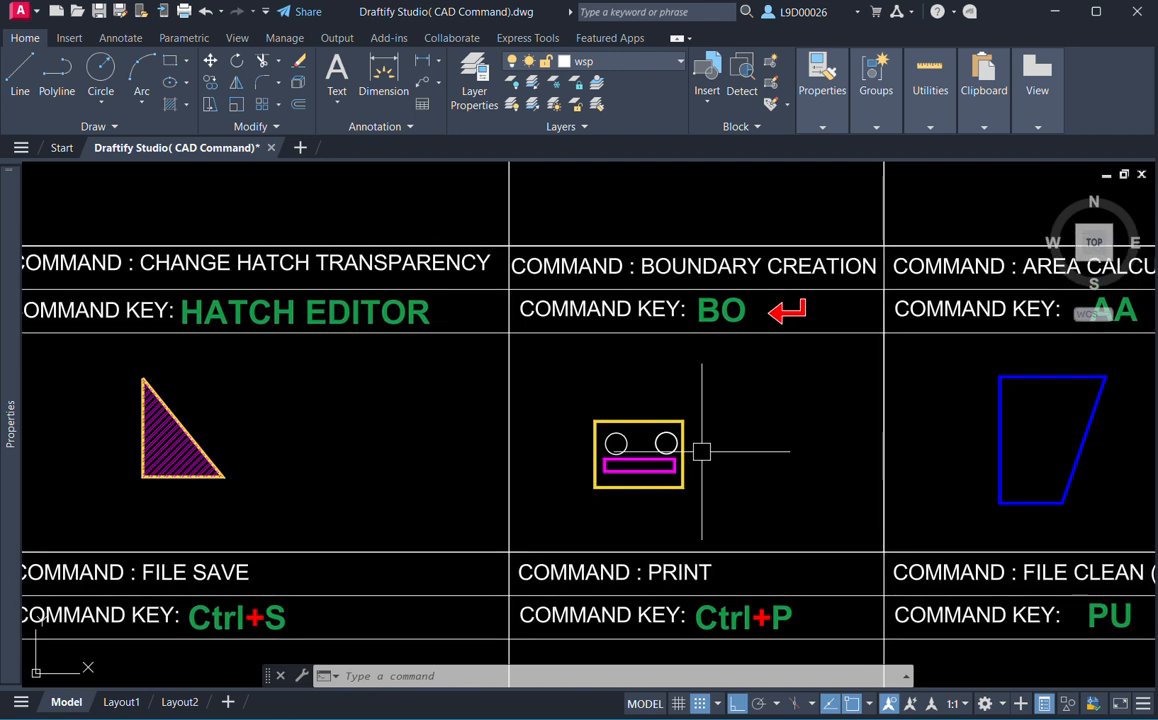
text(BO)
key(Return)
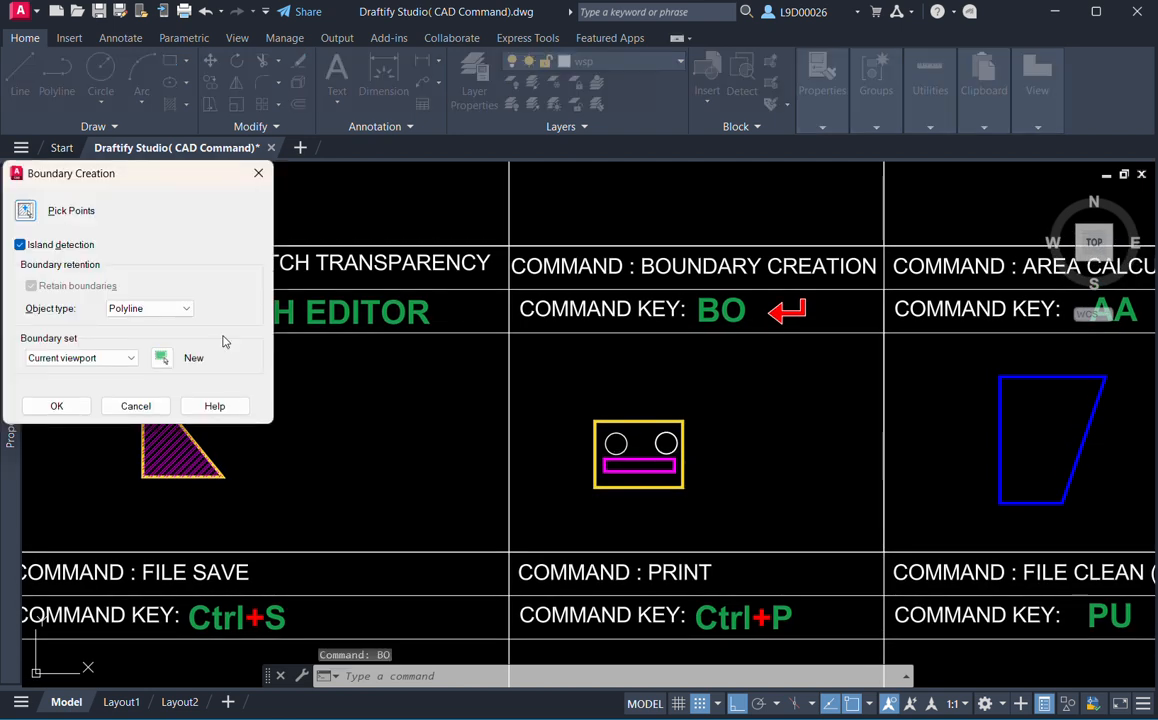
click(27, 212)
scroll(641, 445, up, 4)
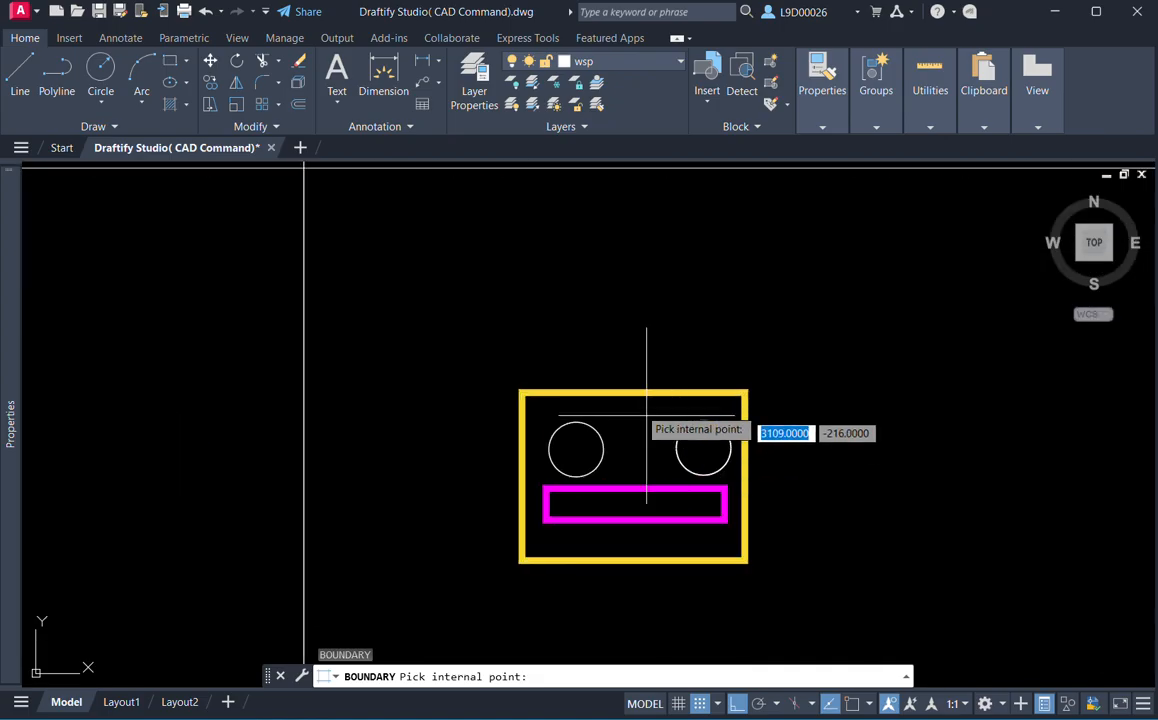
click(639, 400)
scroll(525, 402, up, 6)
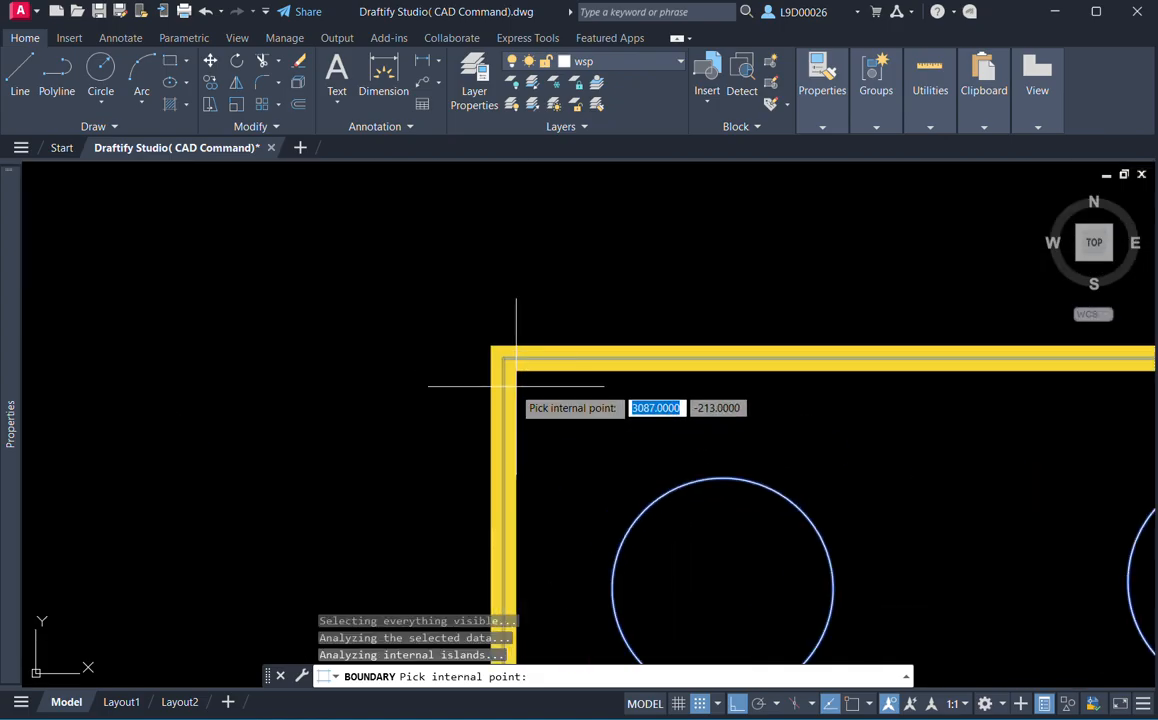
scroll(527, 352, down, 4)
middle_drag(567, 382, 580, 359)
scroll(640, 430, up, 2)
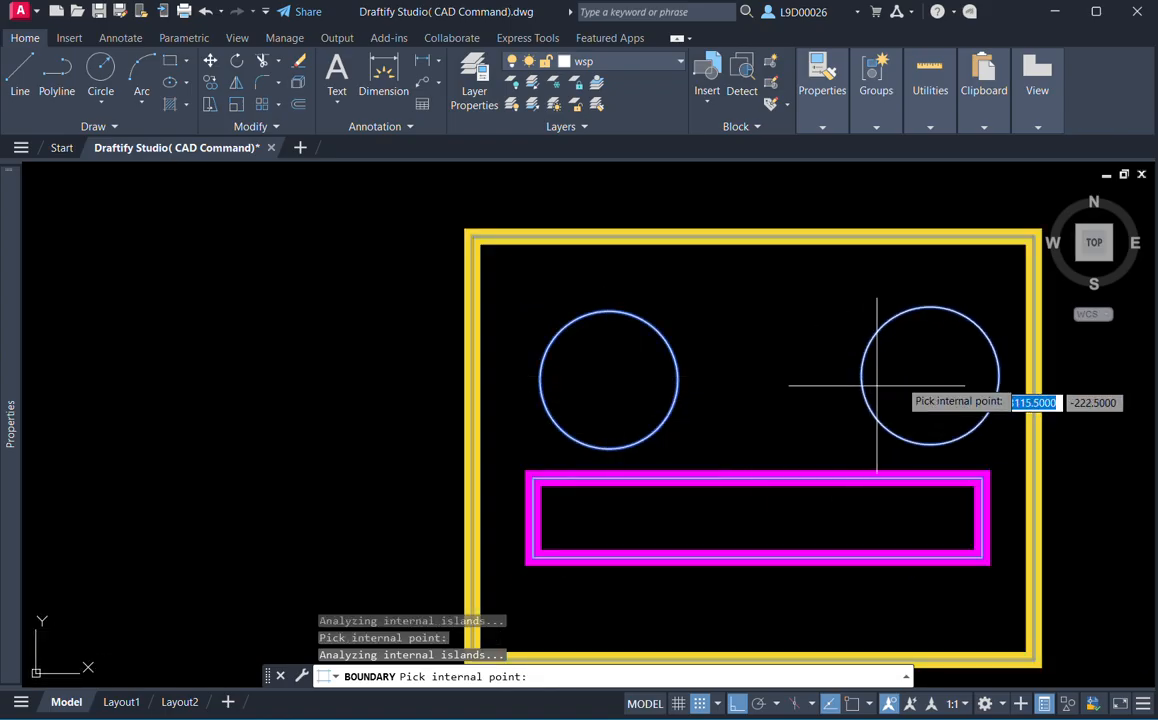
scroll(710, 511, down, 4)
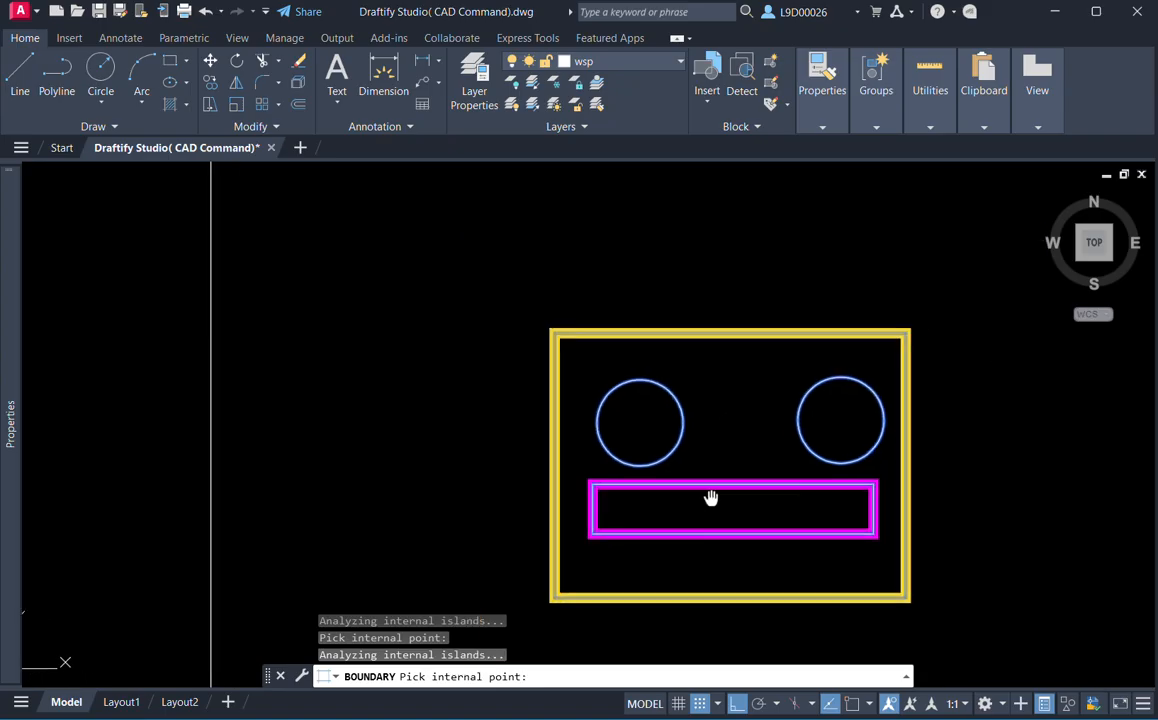
key(Return)
Move the new rectangular boundary polyline horizontally to an empty spot right of the yellow rectangle.
scroll(710, 500, down, 2)
click(657, 373)
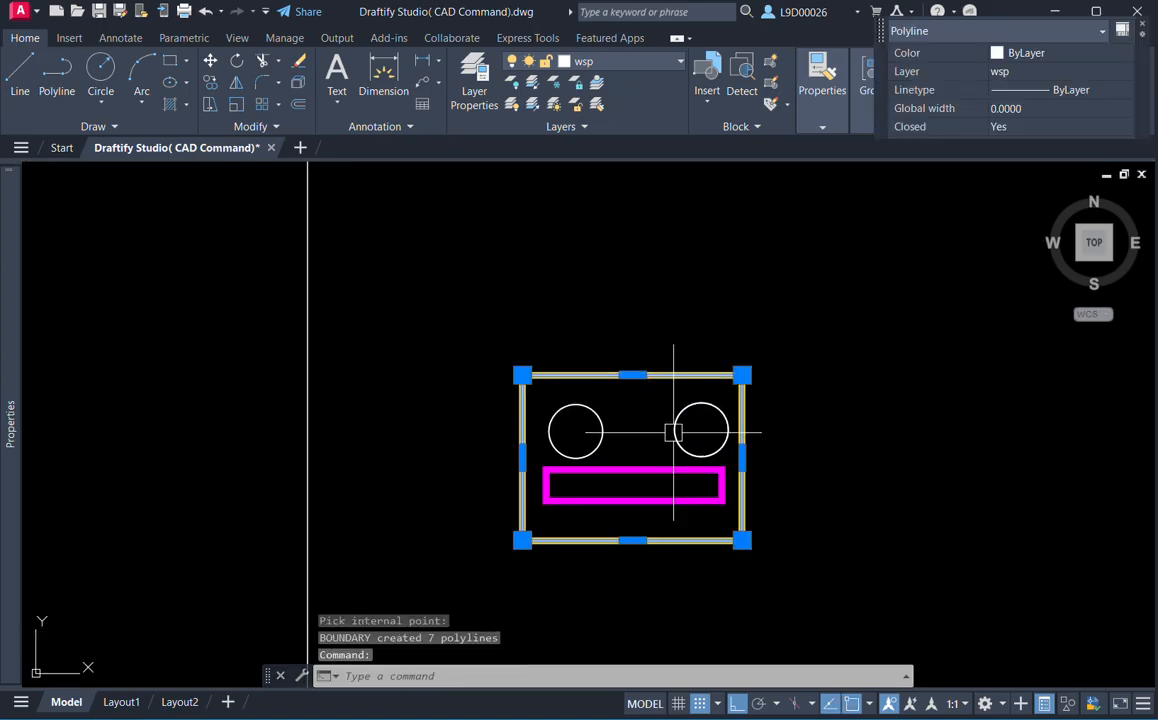
middle_drag(671, 434, 607, 439)
text(m)
key(space)
click(614, 434)
click(927, 434)
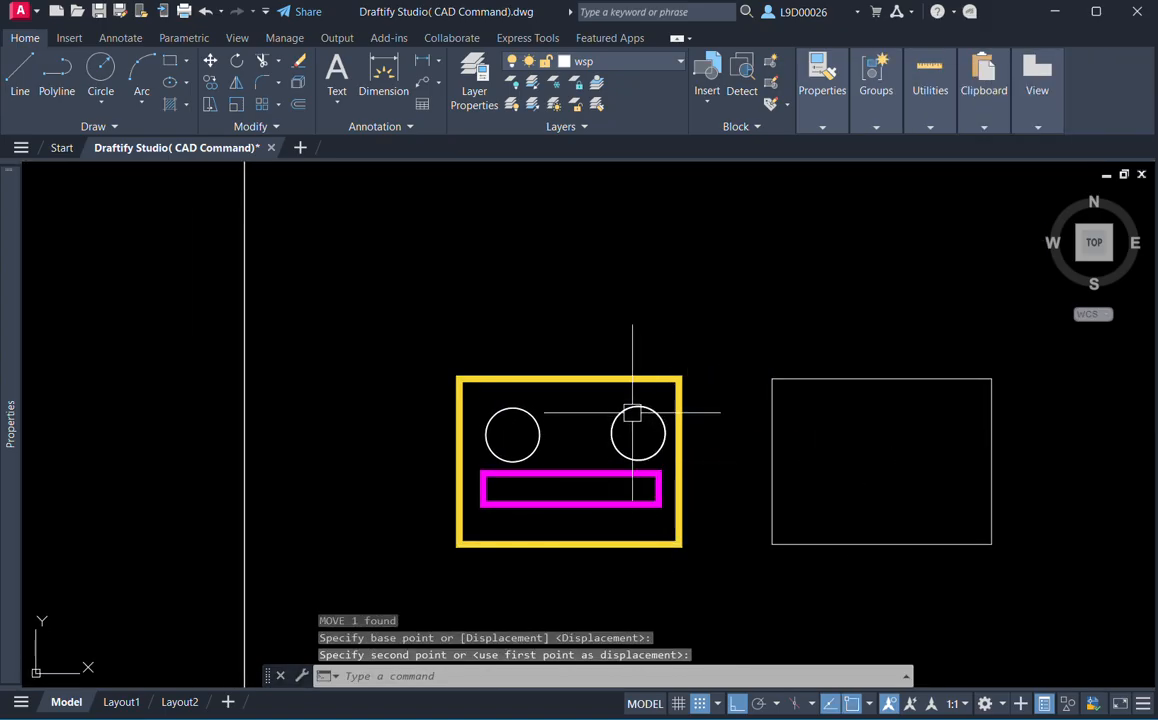
Move the right circle's boundary polyline horizontally into the relocated rectangular boundary.
click(638, 459)
text(m)
key(space)
click(638, 459)
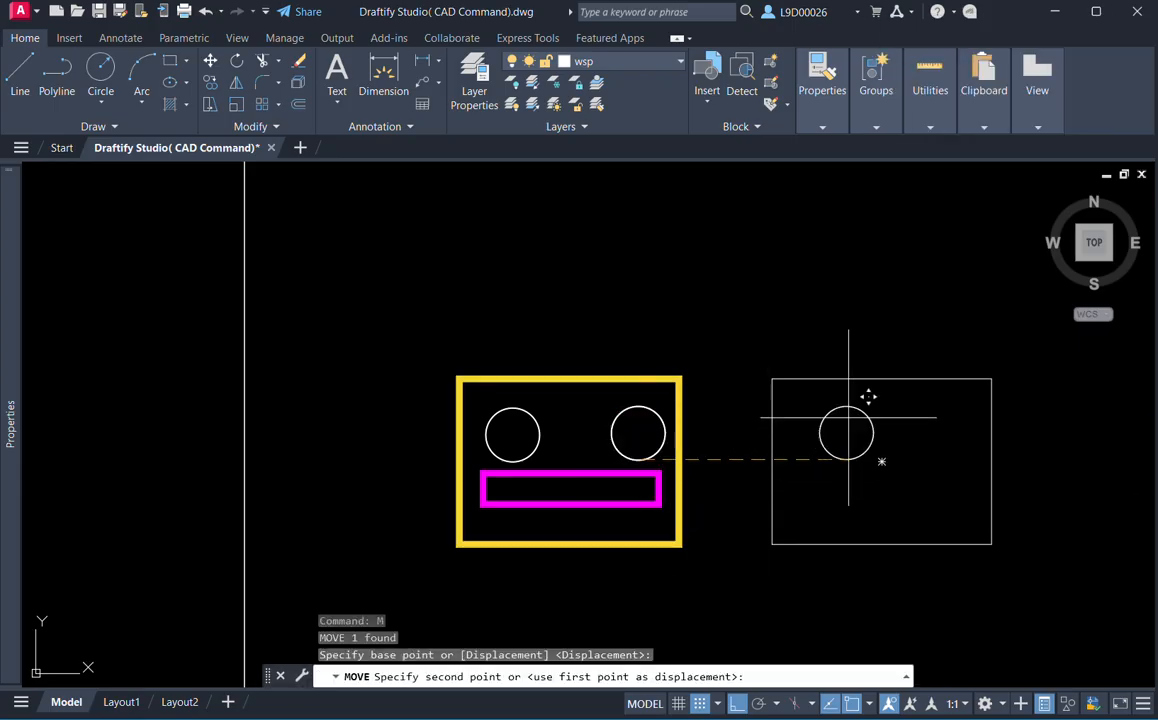
key(Escape)
Examine the blue four-sided polyline in the Area Calculation cell of the chart.
scroll(897, 465, down, 5)
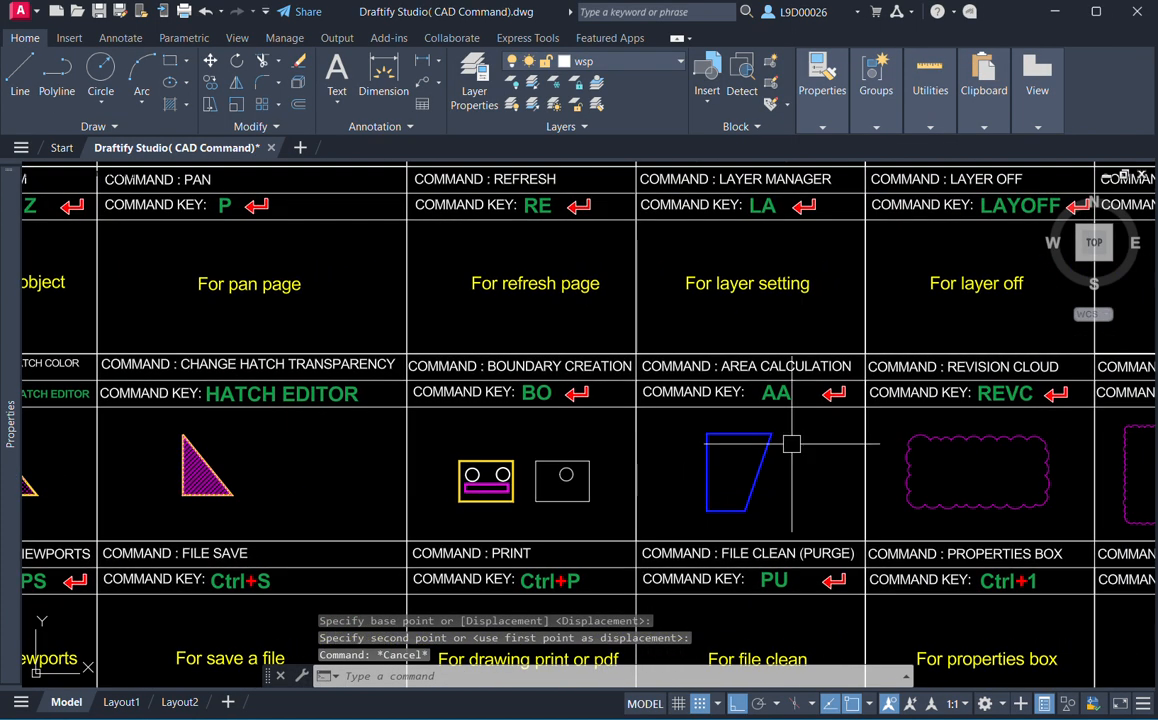
scroll(791, 443, up, 3)
mouse_move(764, 464)
middle_down()
mouse_move(748, 456)
mouse_move(752, 473)
middle_up()
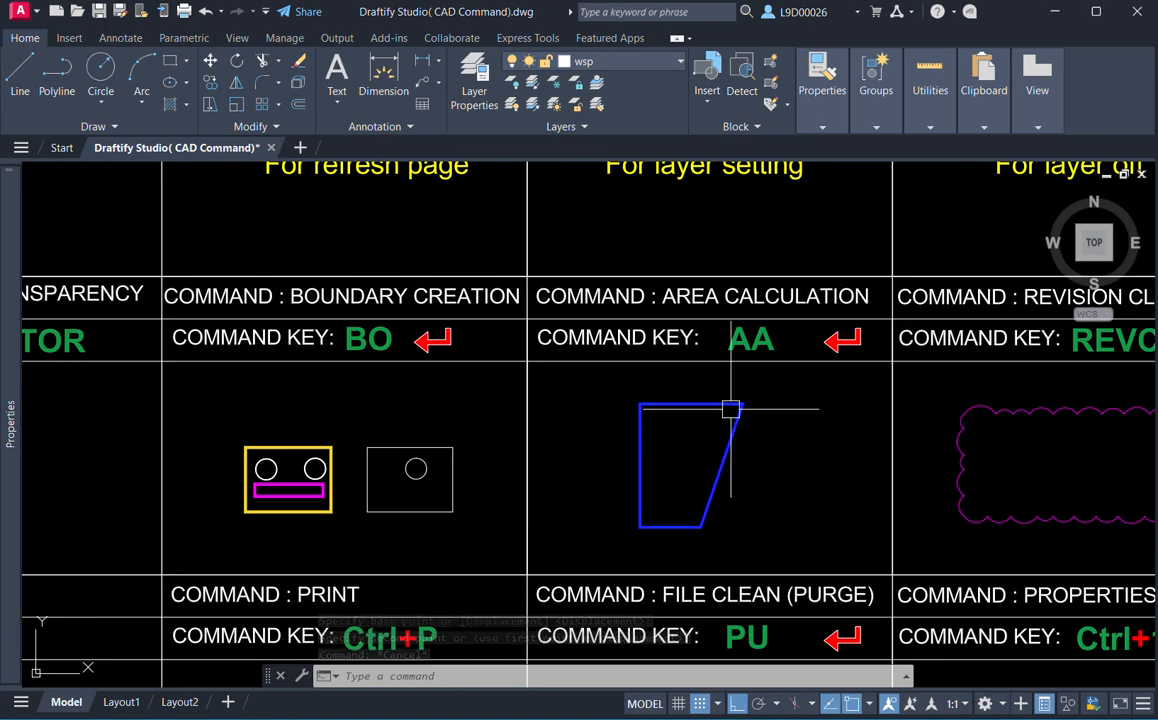
click(723, 401)
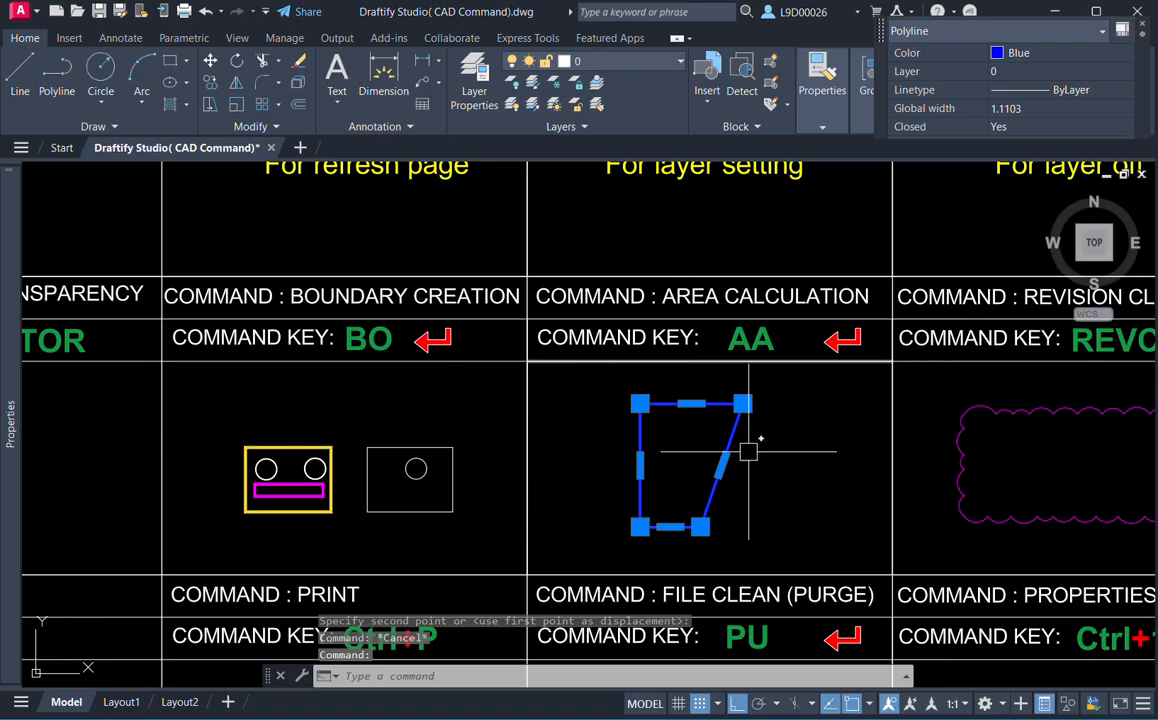
middle_drag(711, 485, 719, 475)
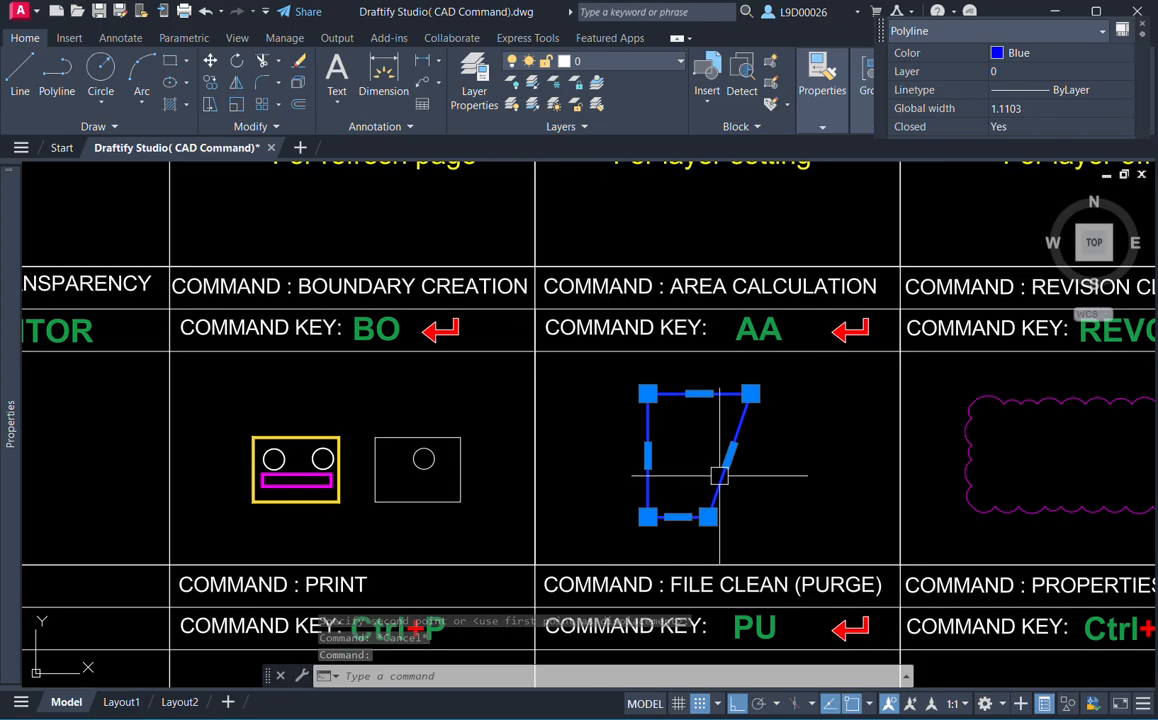
scroll(685, 483, up, 2)
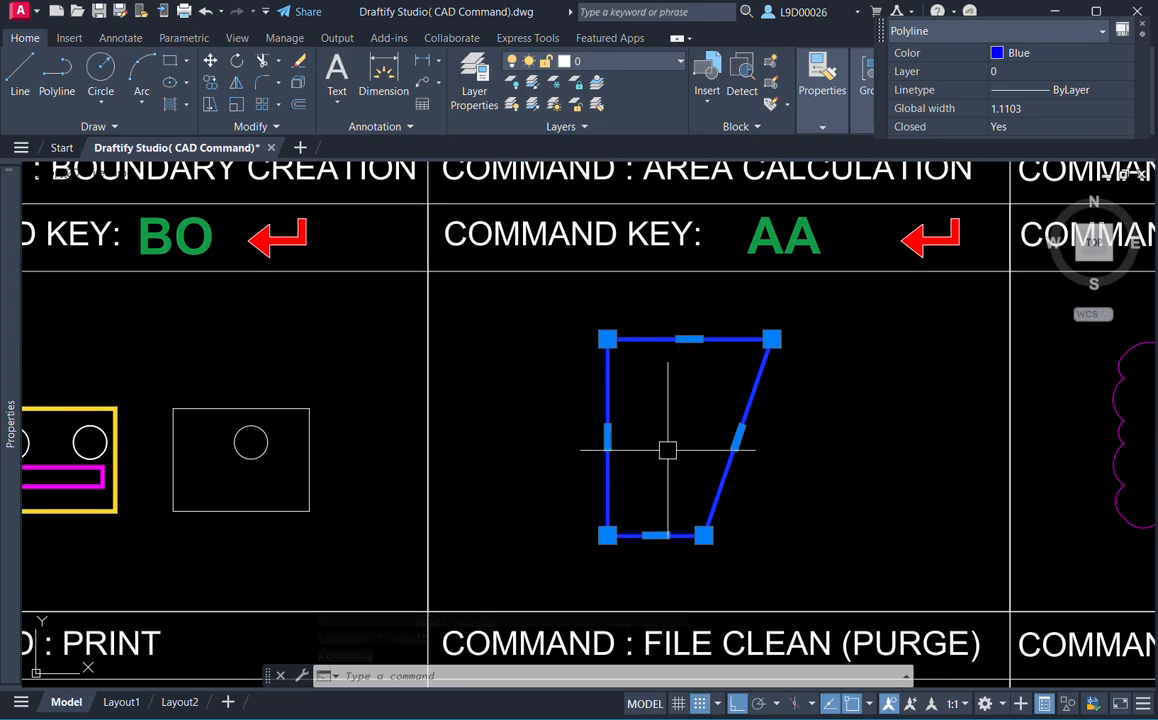
scroll(667, 452, down, 2)
key(Escape)
Measure the area of the blue four-sided polyline with the AREA command, picking its four corners.
text(aa)
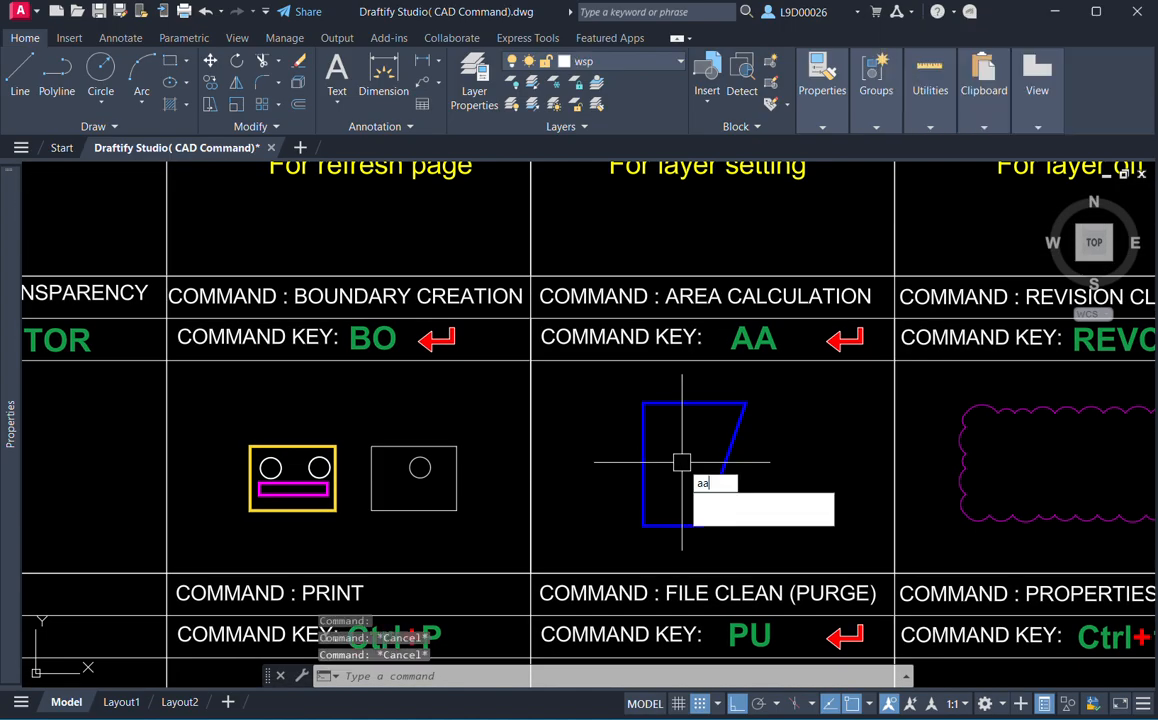
key(Return)
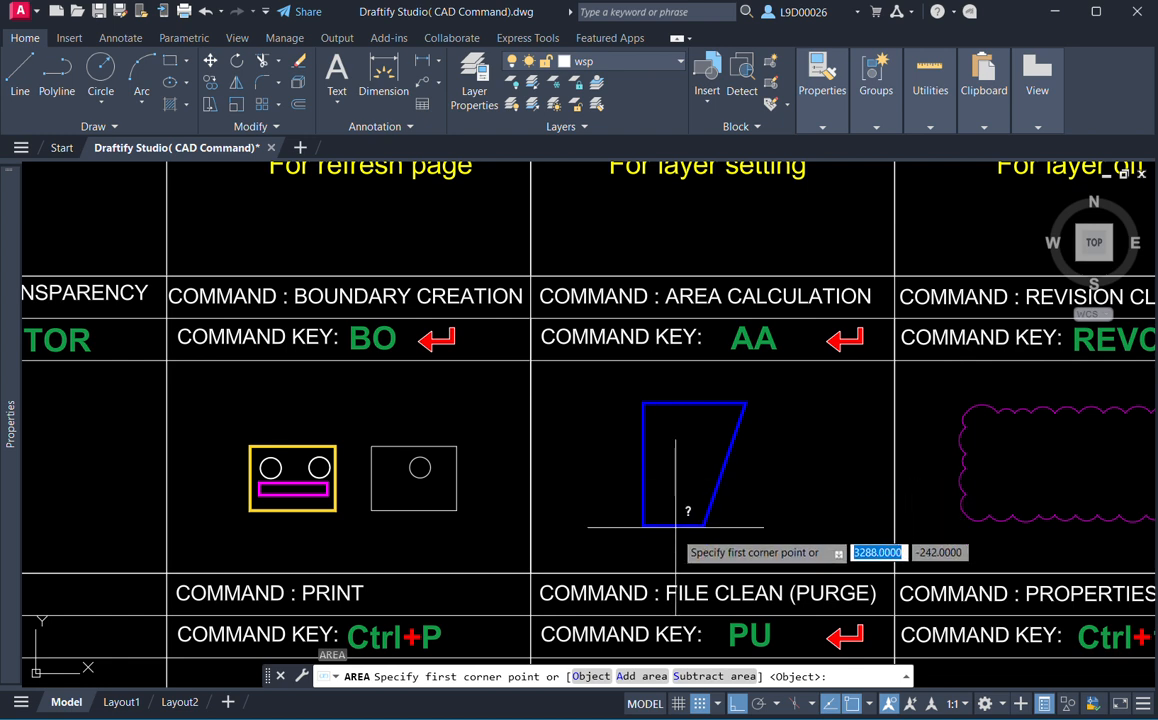
middle_drag(685, 465, 672, 460)
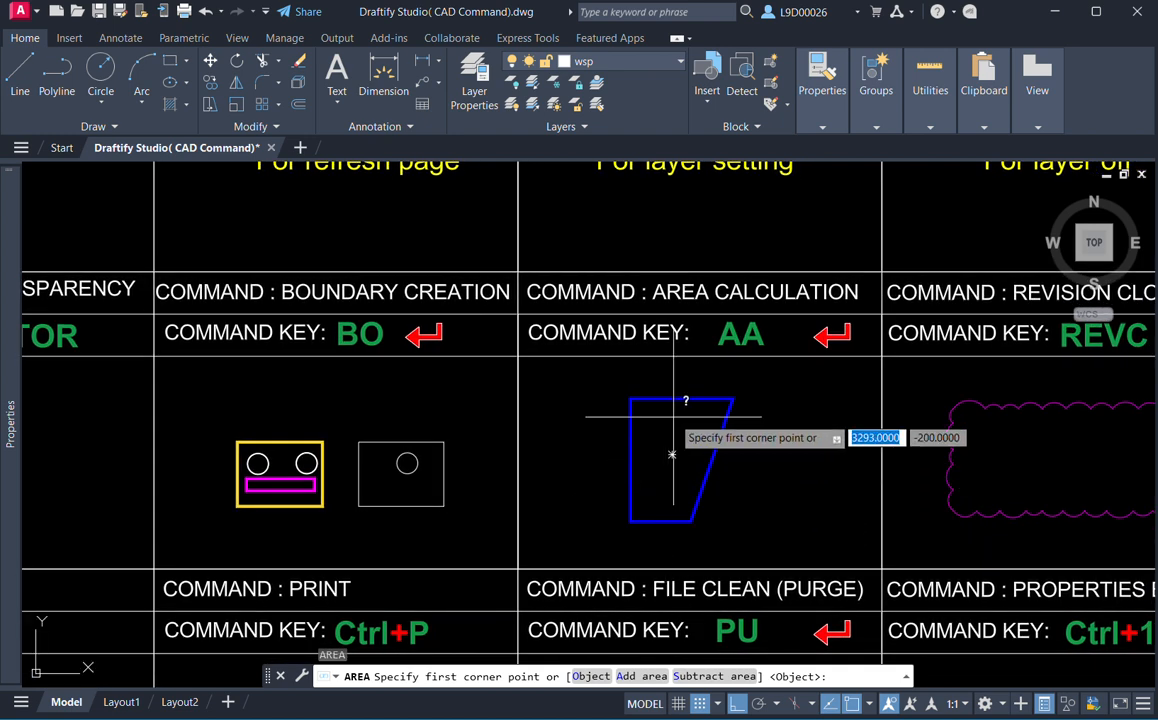
scroll(646, 517, up, 2)
middle_drag(672, 488, 665, 511)
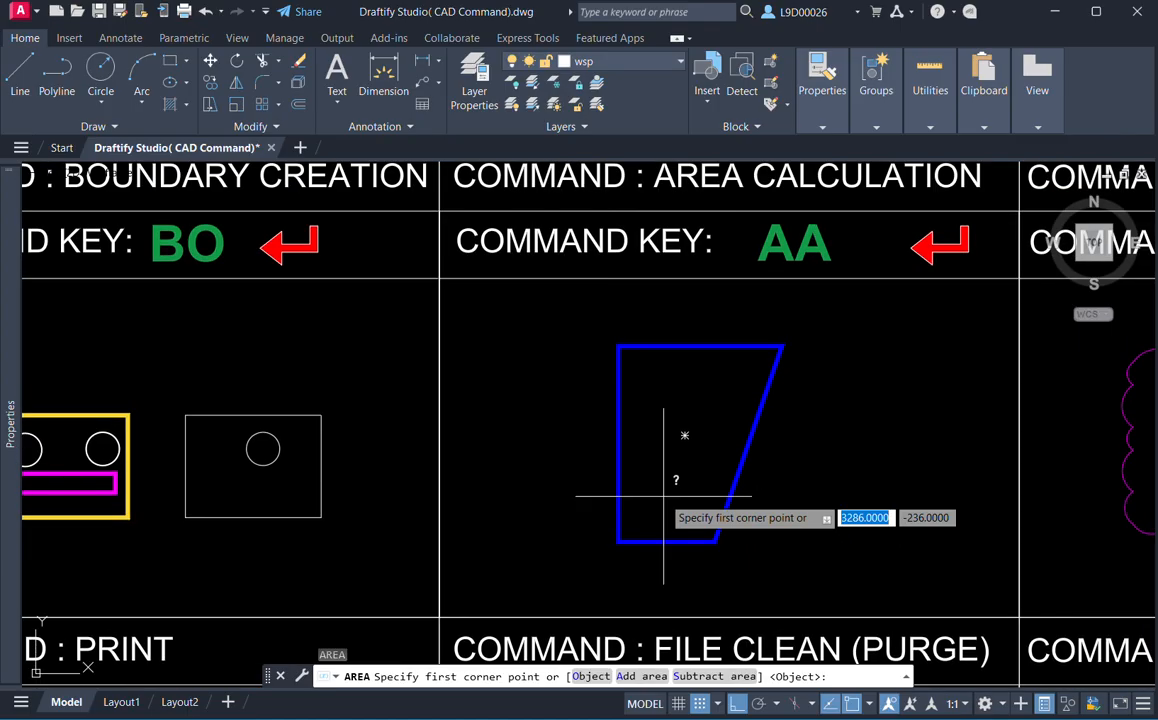
click(618, 540)
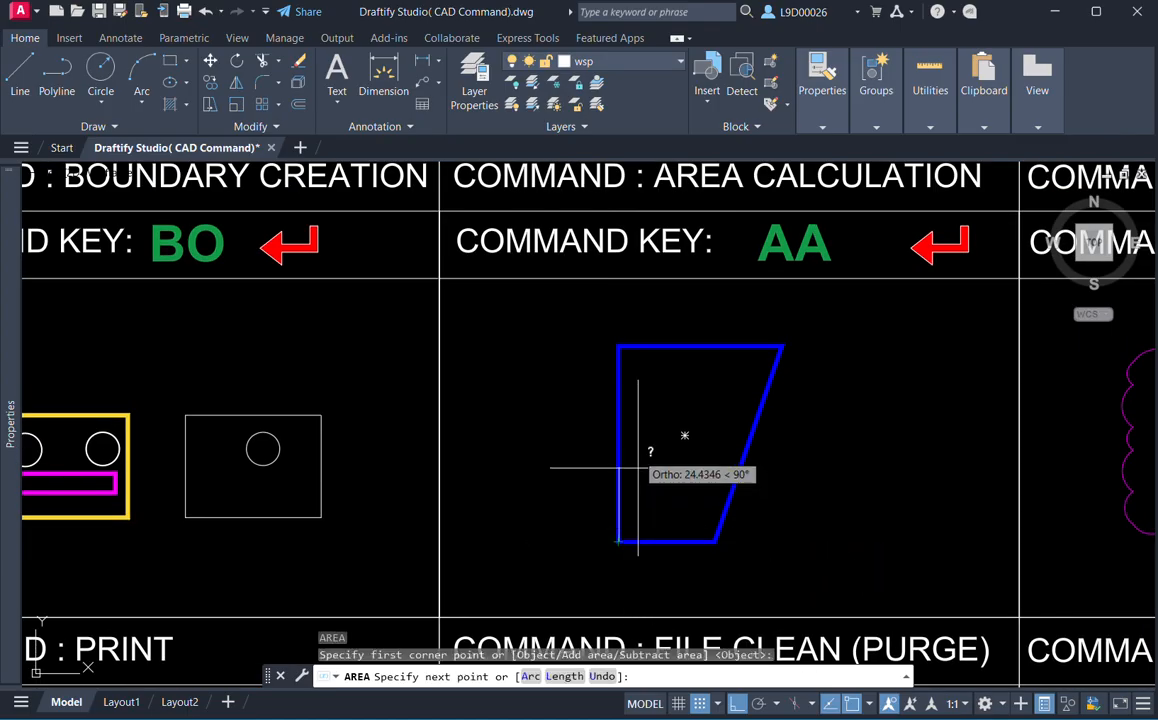
click(618, 346)
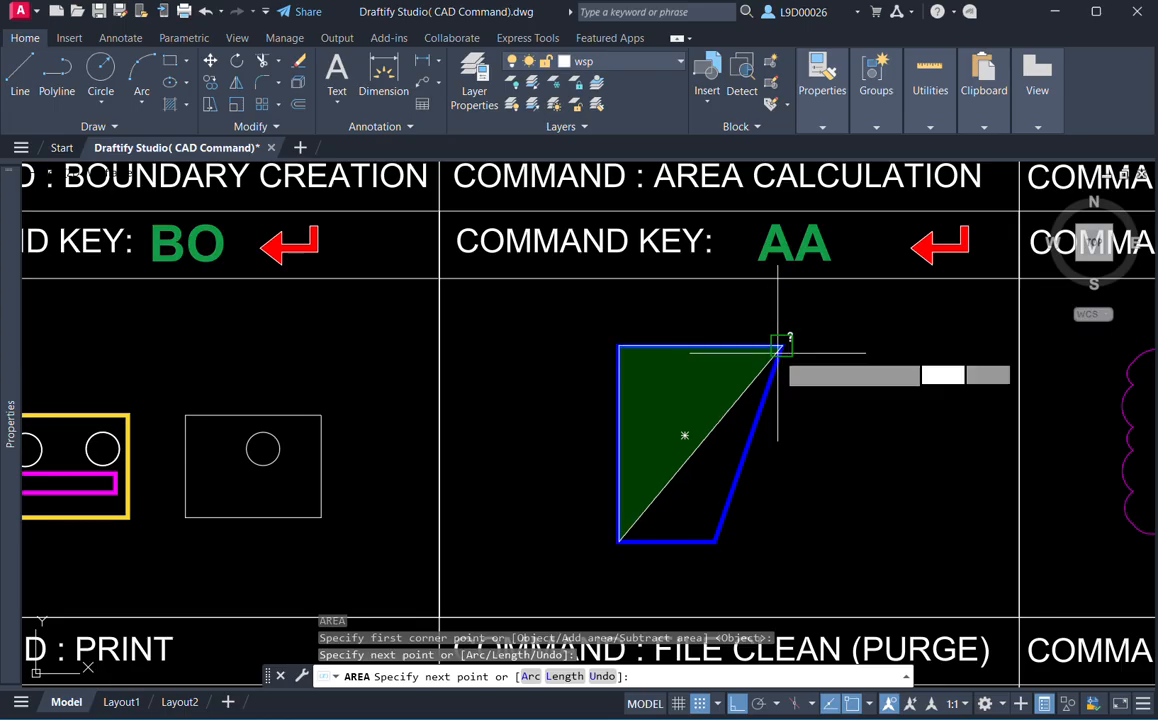
click(772, 346)
click(714, 541)
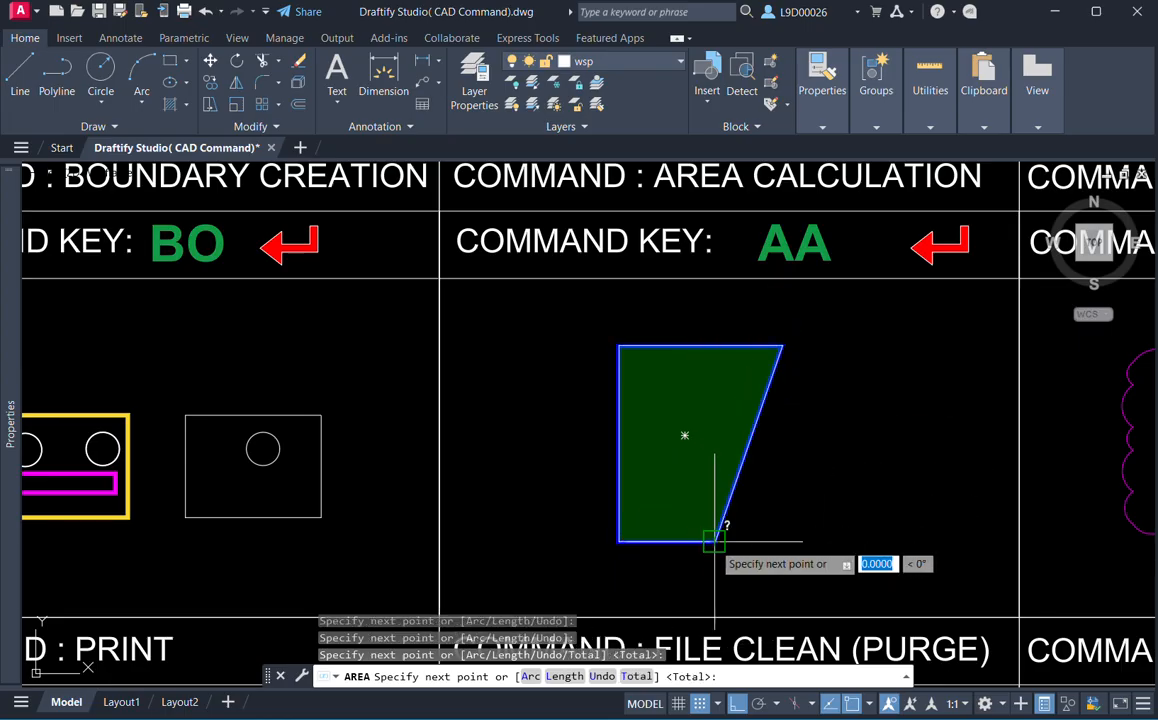
key(Return)
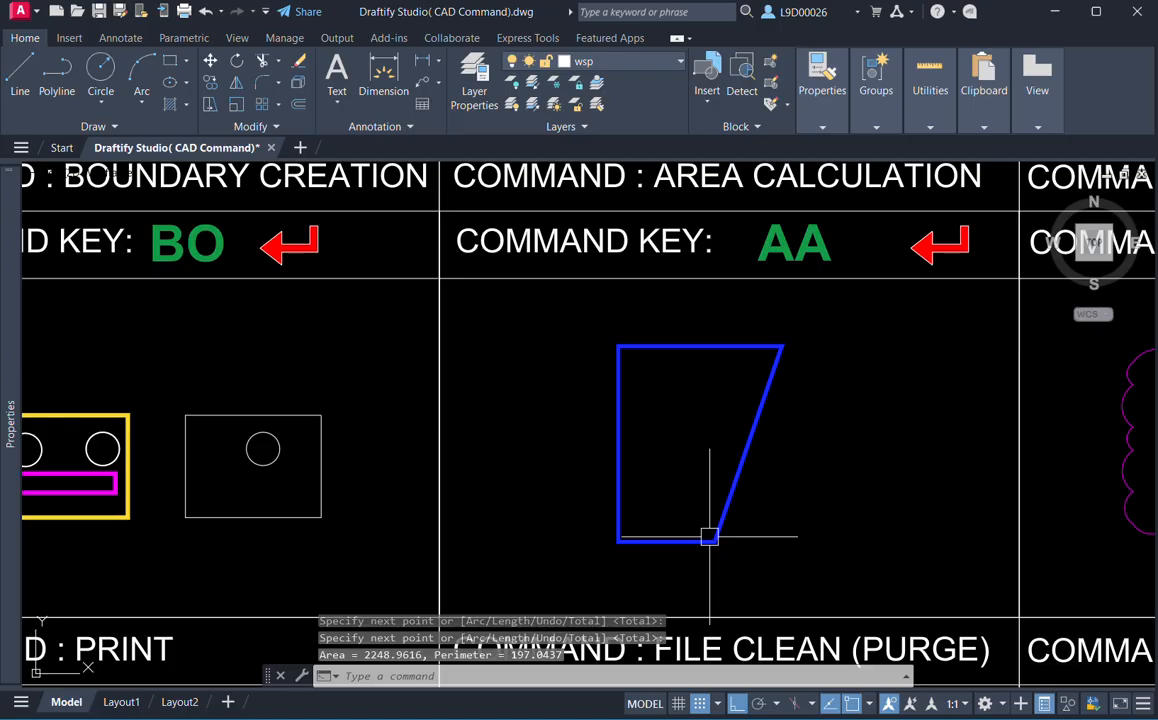
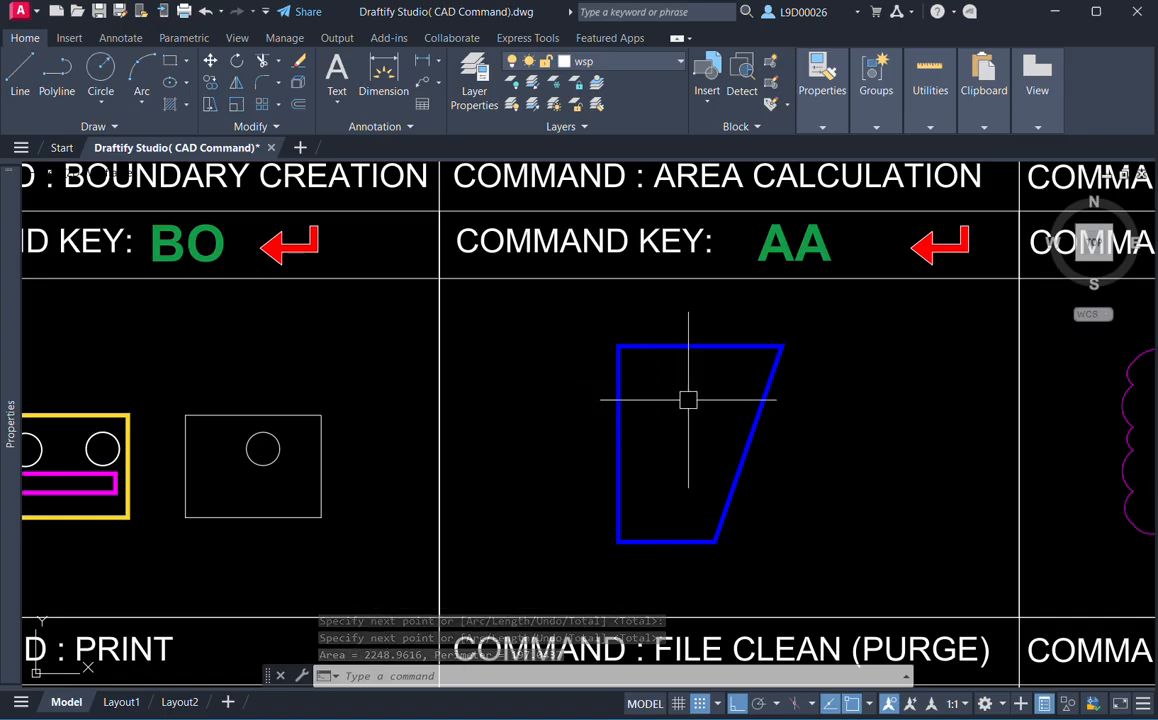
Repeat the AREA measurement on the blue shape, picking its corners in order from the lower-left one and totalling the area.
scroll(688, 410, down, 2)
middle_drag(684, 428, 688, 434)
text(aa)
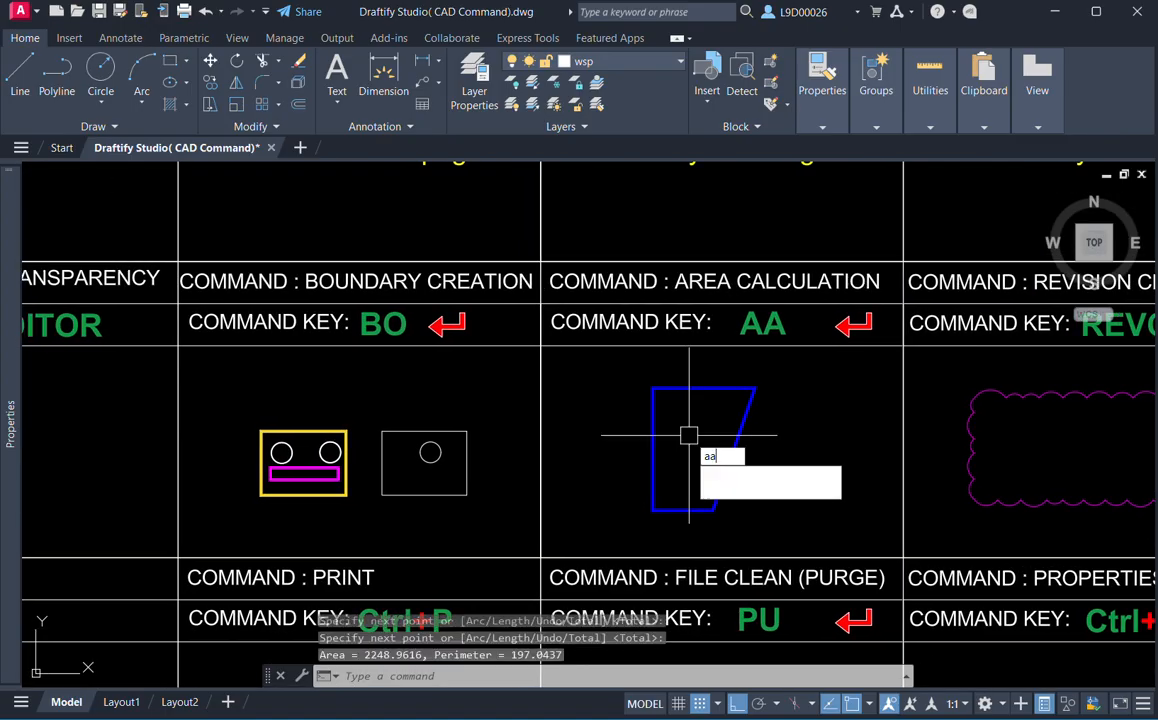
key(Return)
middle_drag(687, 494, 708, 490)
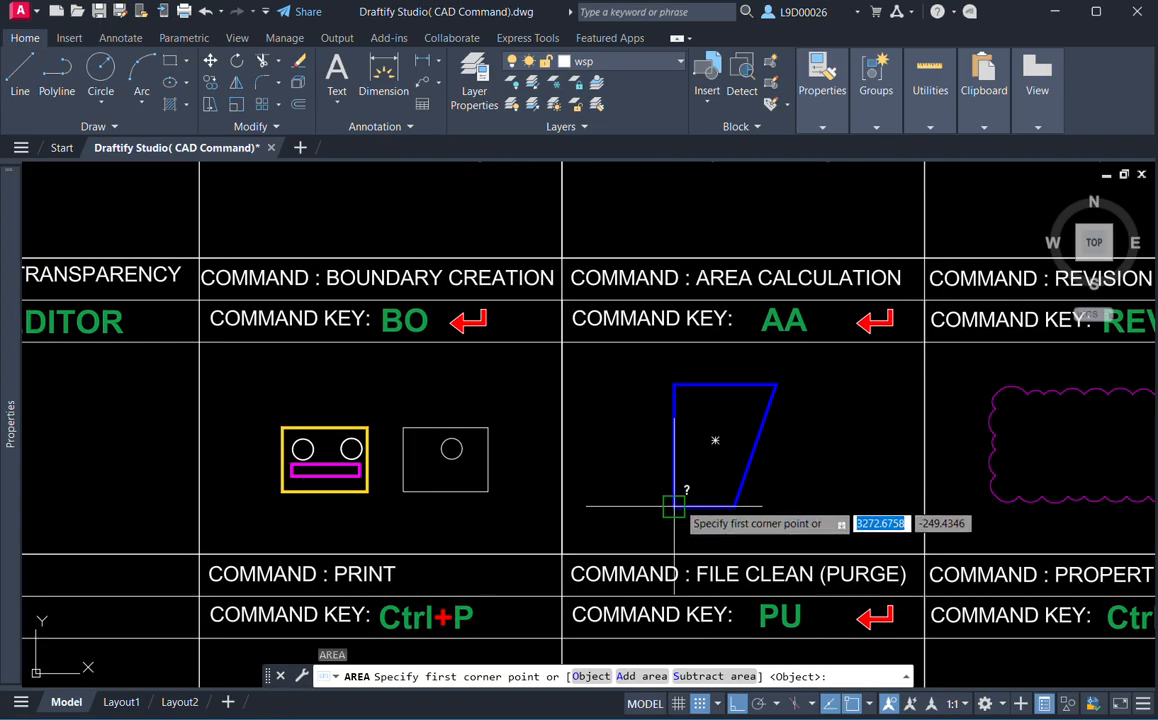
click(676, 505)
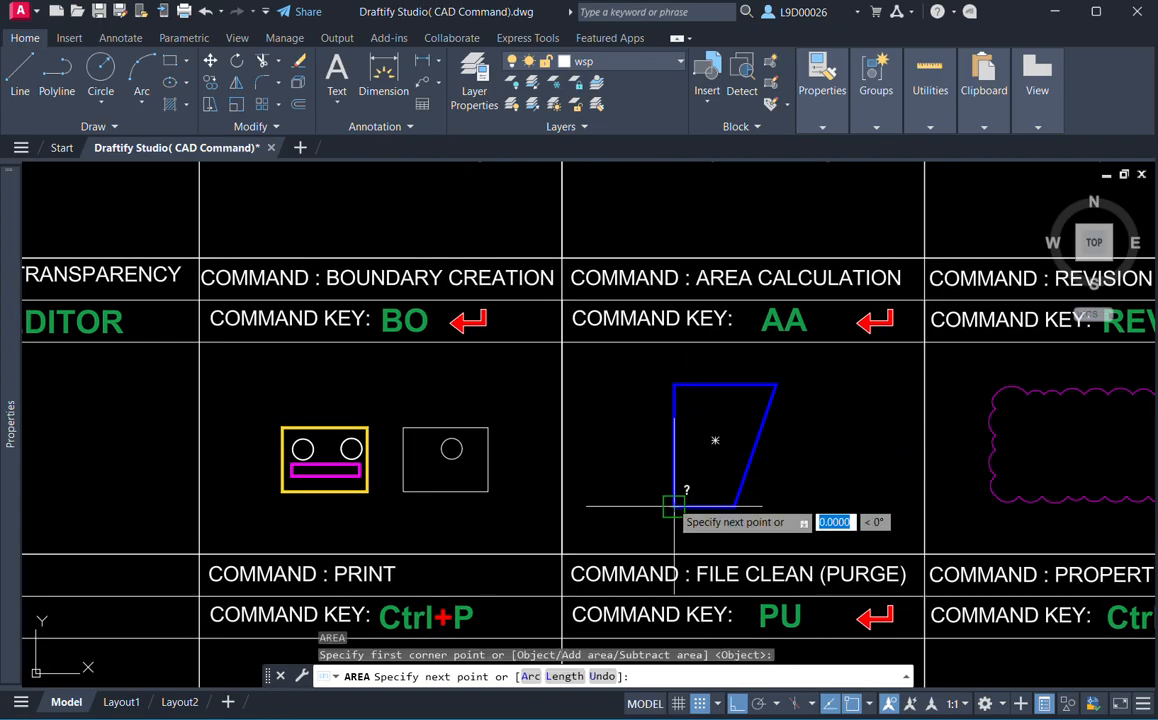
click(676, 386)
click(776, 386)
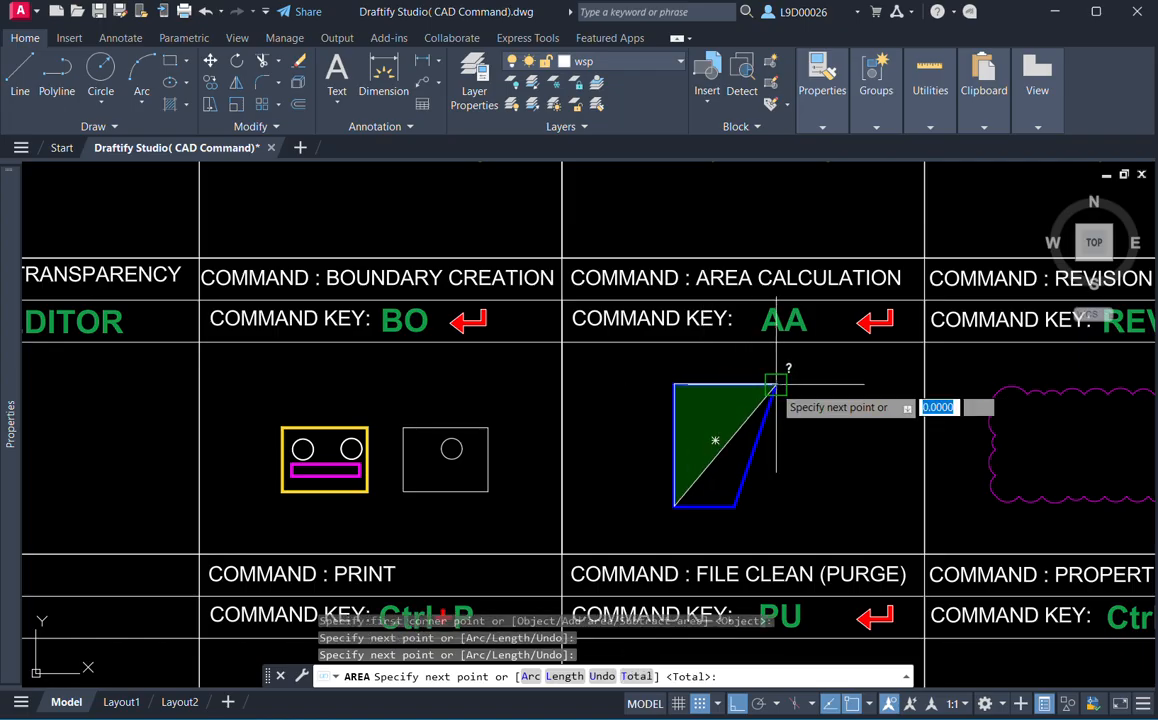
click(735, 505)
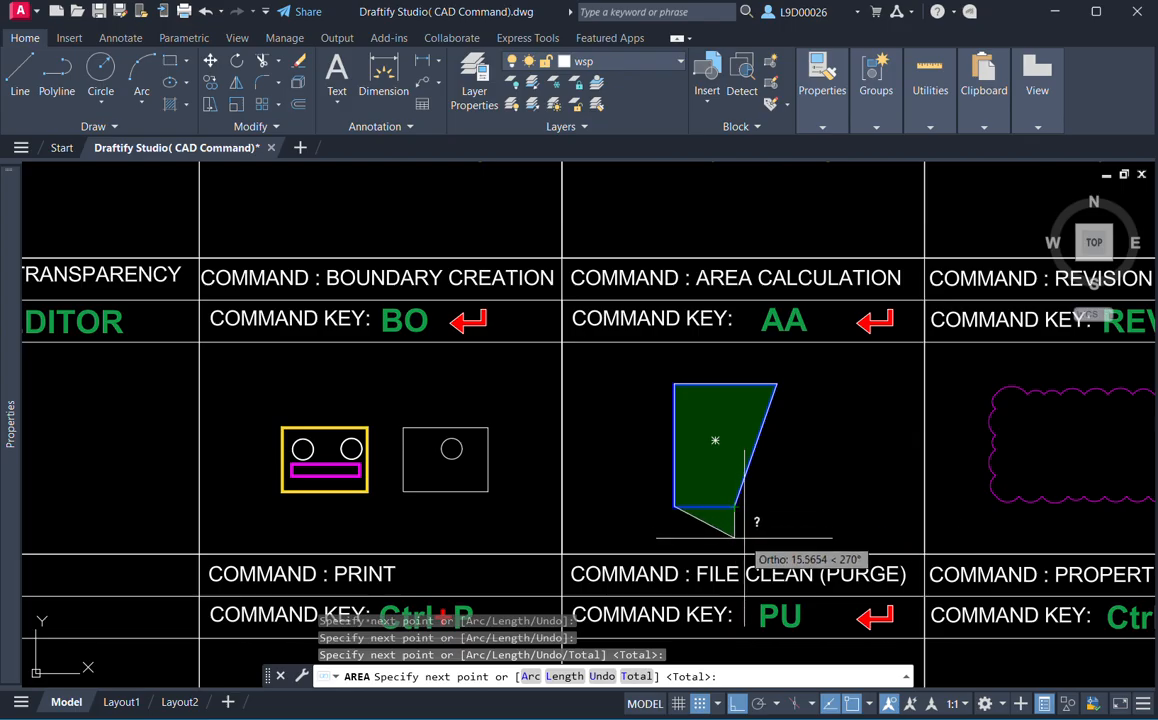
key(Return)
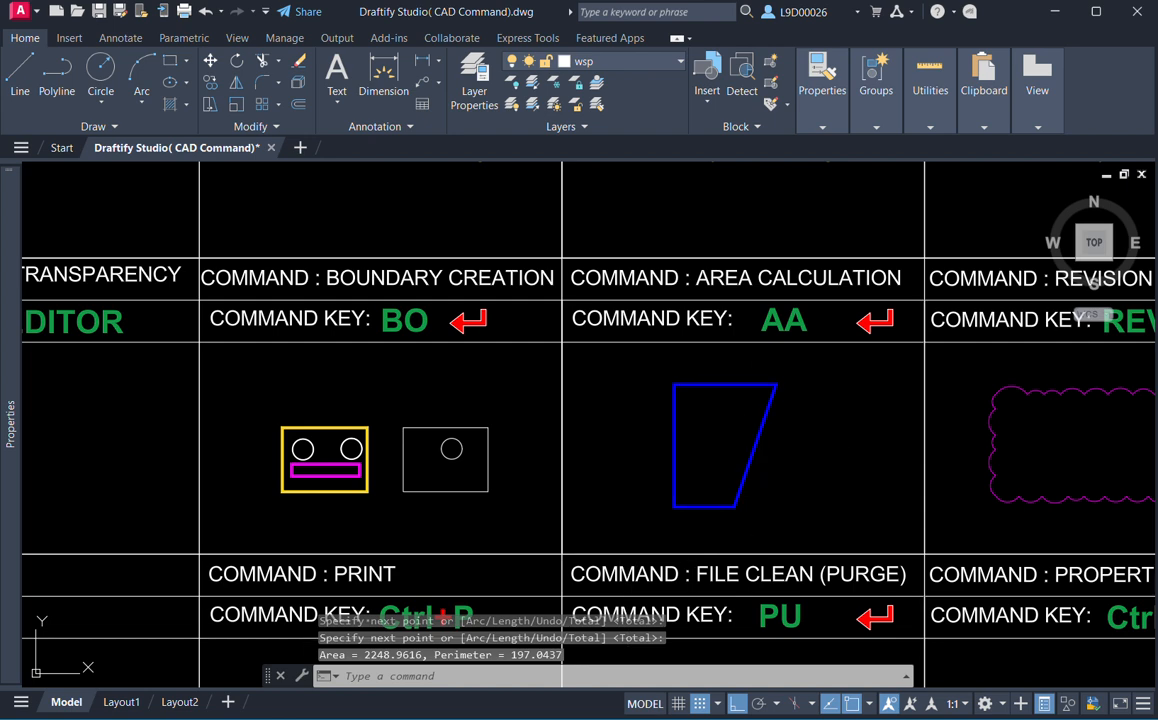
Select the blue polyline and check its area and length in its object properties.
middle_drag(754, 448, 853, 464)
key(Escape)
click(820, 441)
click(762, 453)
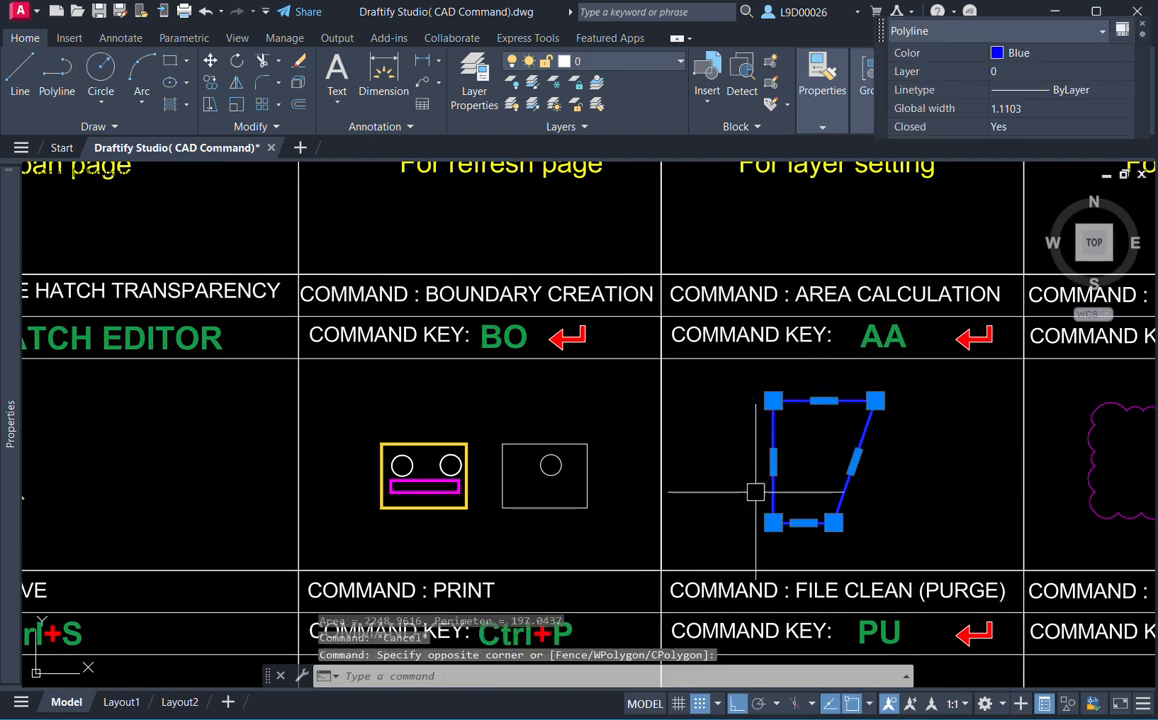
mouse_move(22, 428)
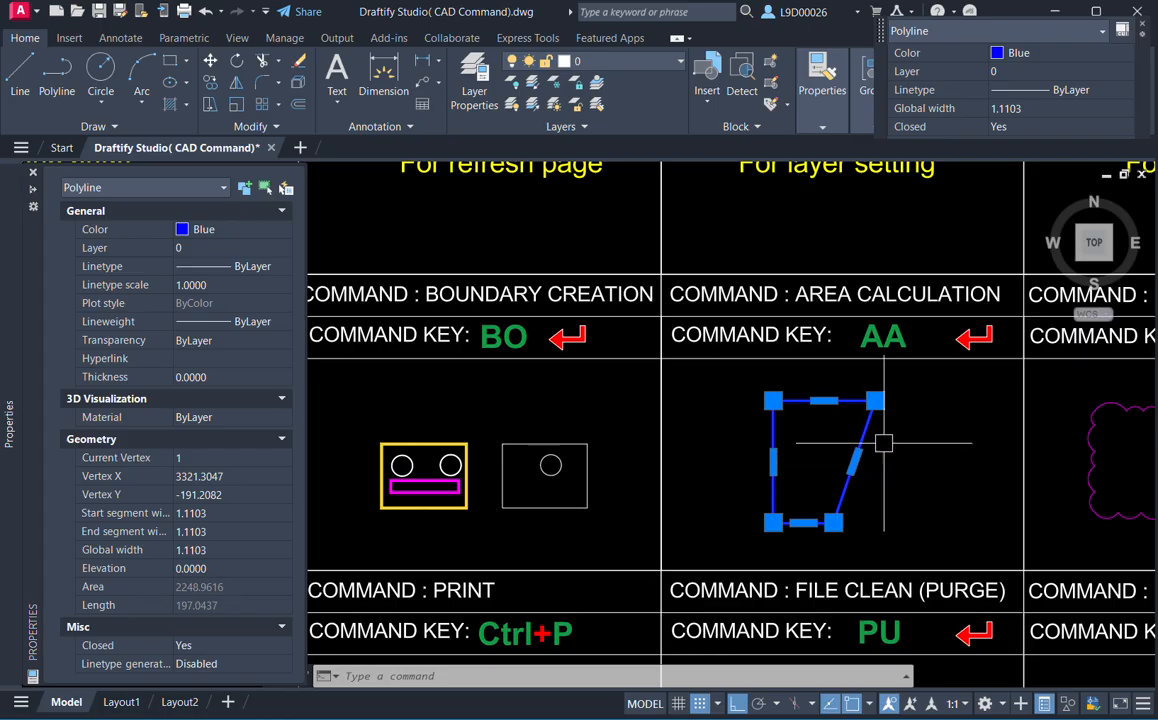
key(Escape)
Draw a small rectangular revision cloud inside the magenta cloud in the Revision Cloud cell.
scroll(897, 445, down, 1)
middle_drag(897, 445, 690, 436)
middle_drag(840, 424, 742, 430)
scroll(823, 414, up, 1)
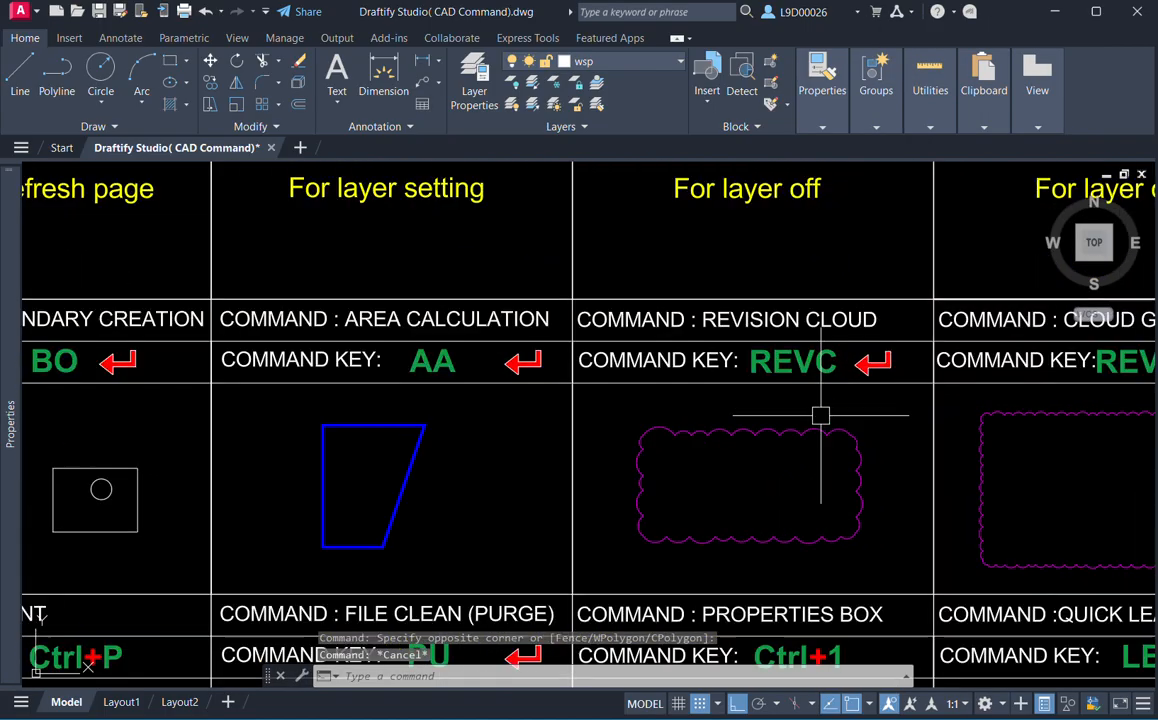
middle_drag(804, 456, 794, 445)
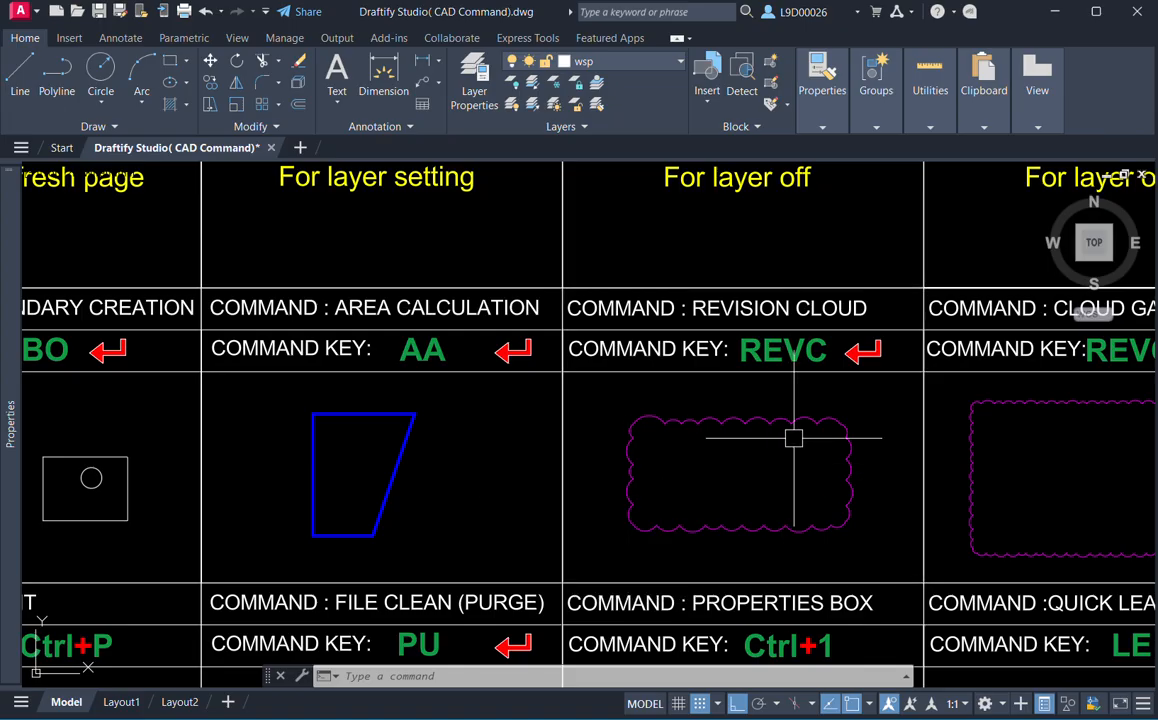
middle_drag(783, 447, 812, 453)
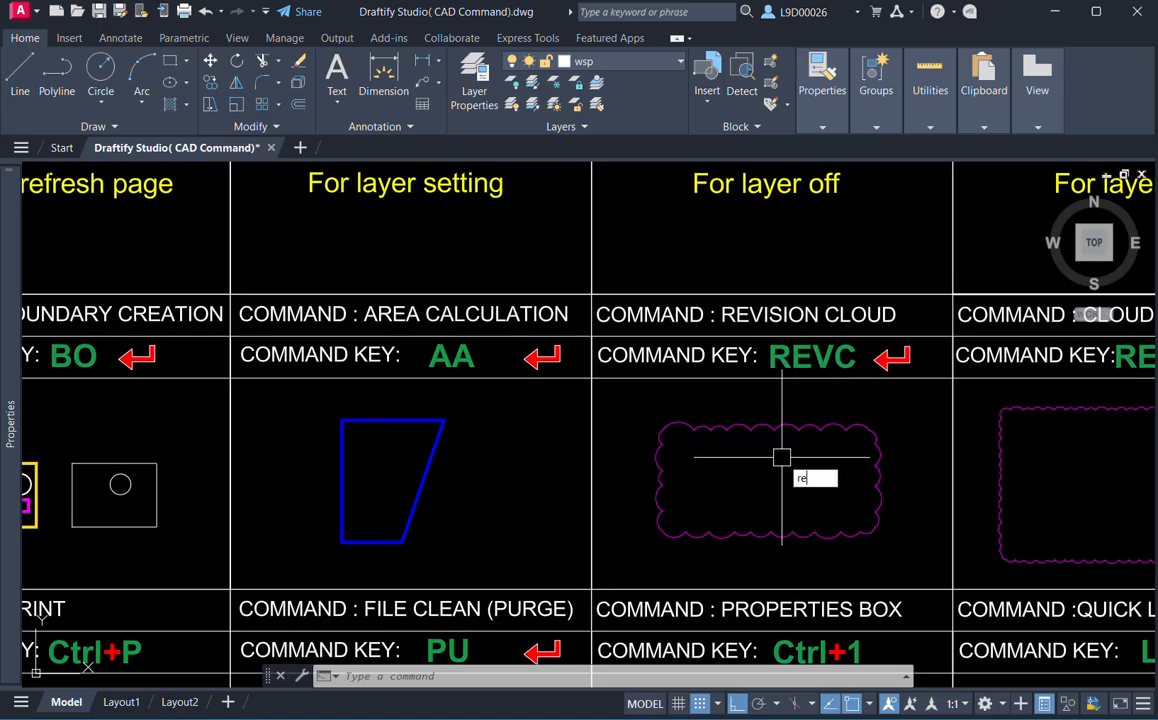
key(Return)
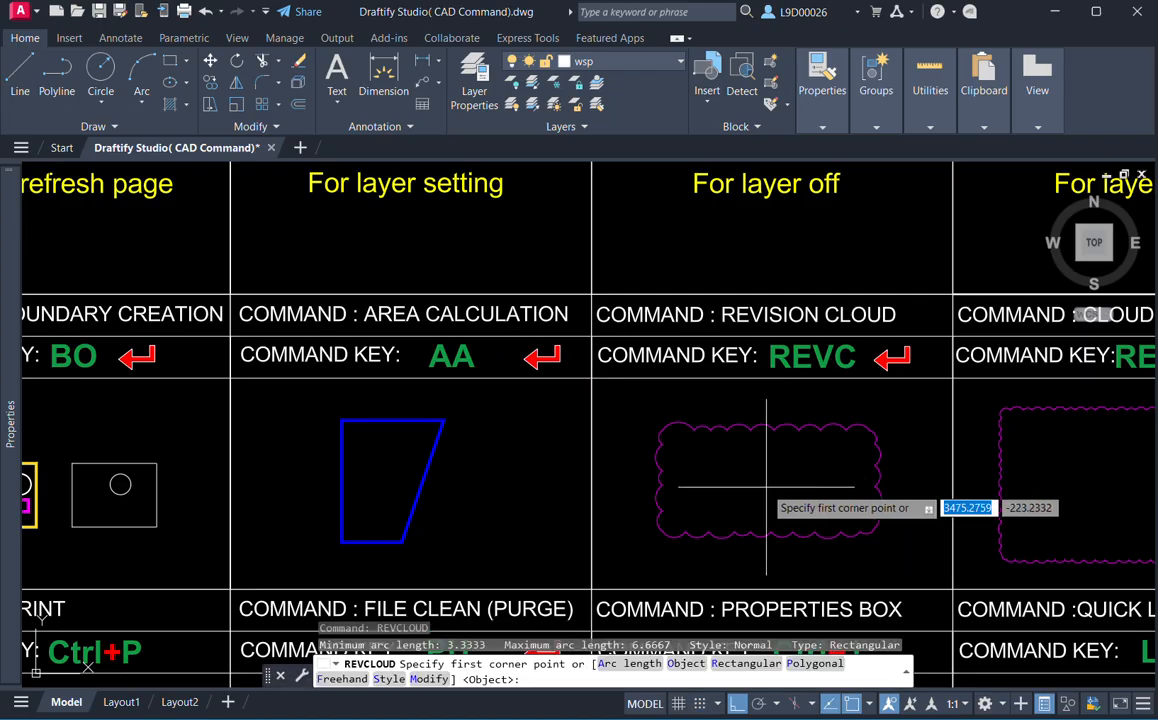
click(718, 464)
scroll(796, 490, up, 3)
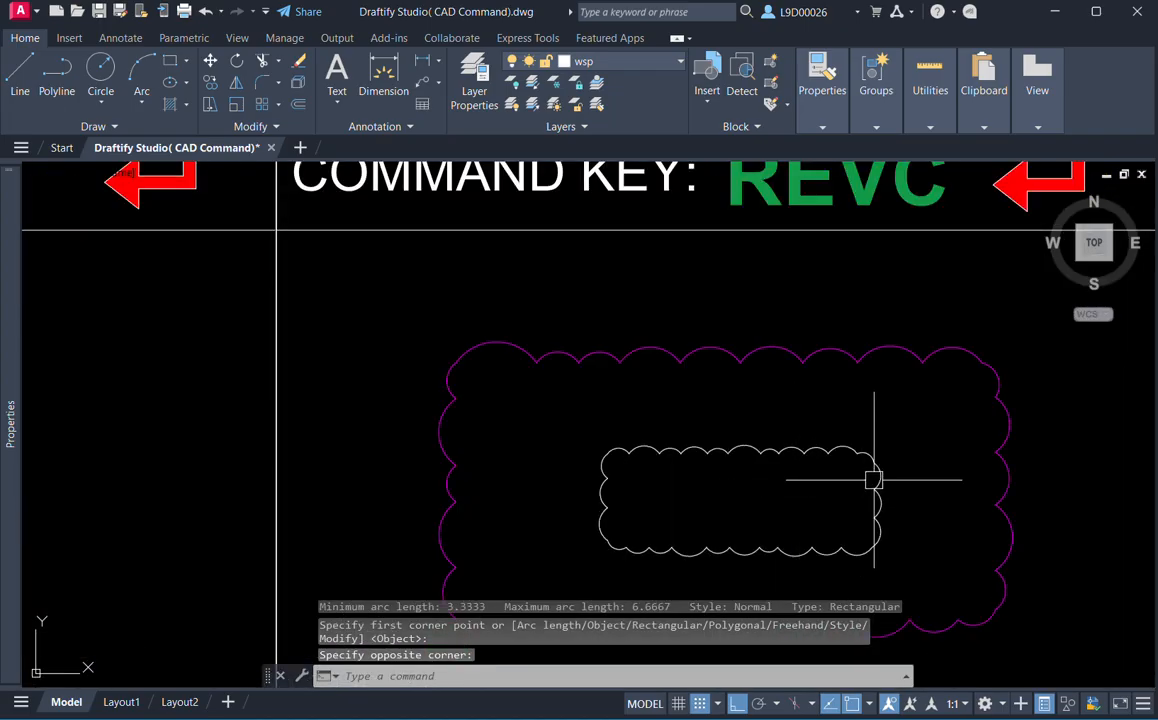
scroll(820, 481, down, 2)
scroll(765, 478, up, 2)
scroll(686, 476, down, 2)
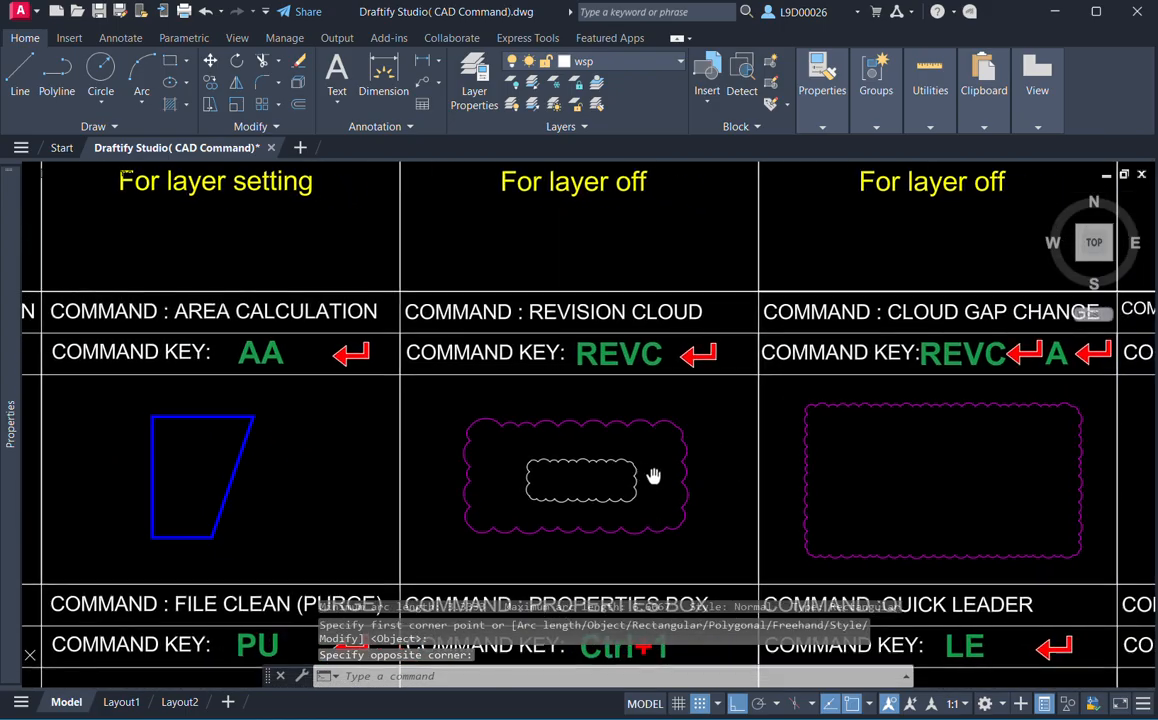
scroll(623, 465, up, 4)
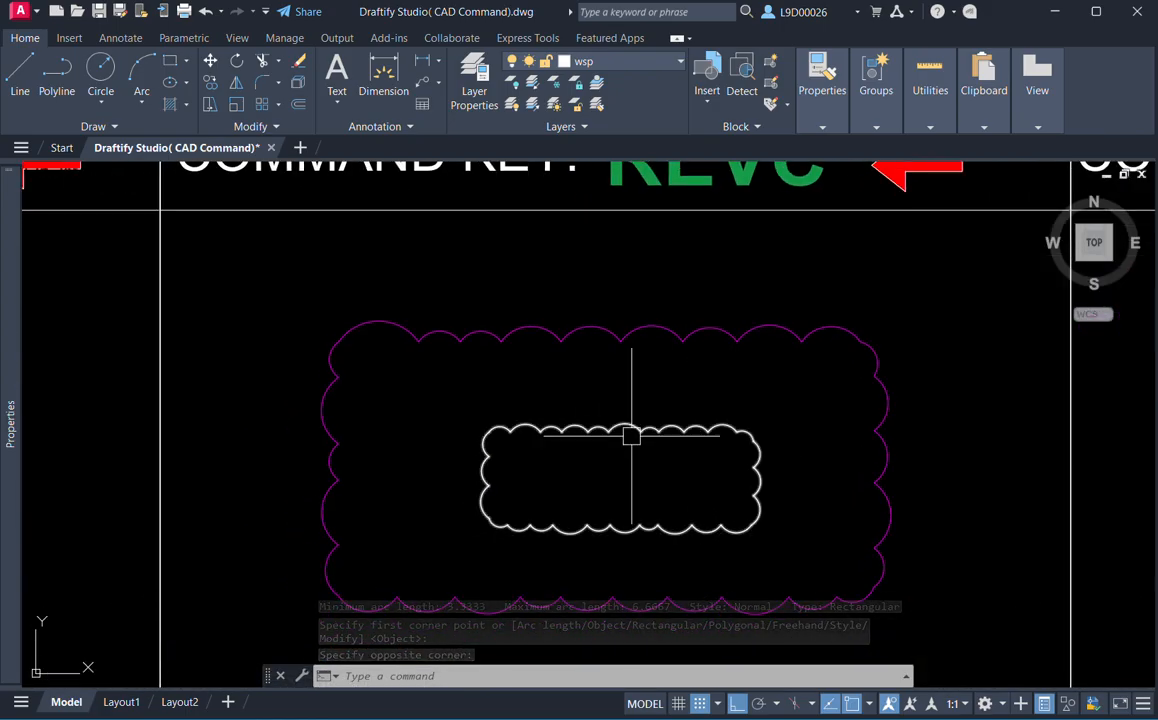
scroll(760, 465, down, 2)
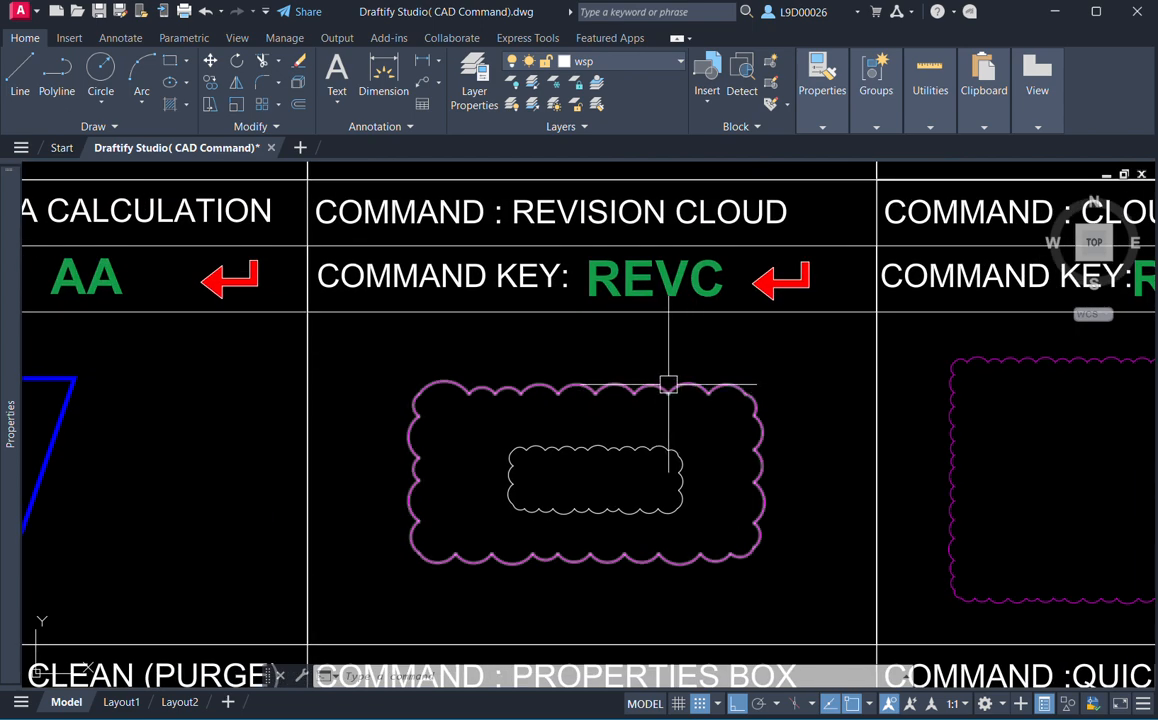
scroll(750, 439, down, 2)
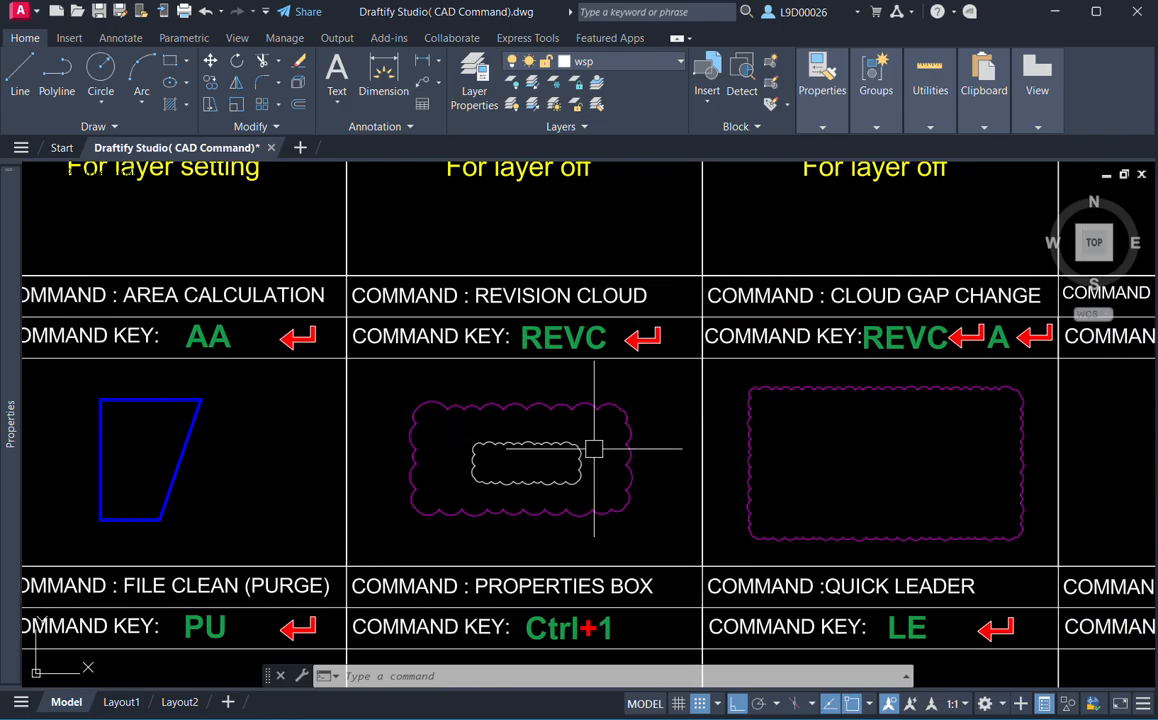
Set the revision cloud's approximate arc length to 10 and leave the command without selecting an object.
middle_drag(666, 452, 627, 440)
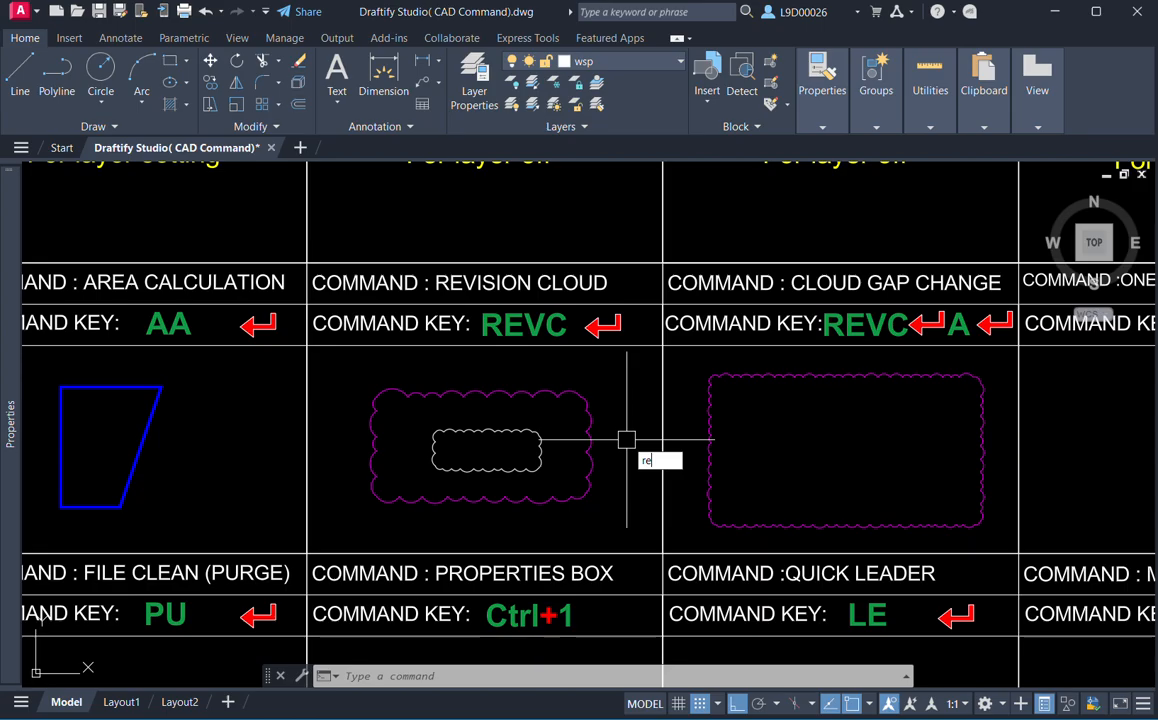
key(Return)
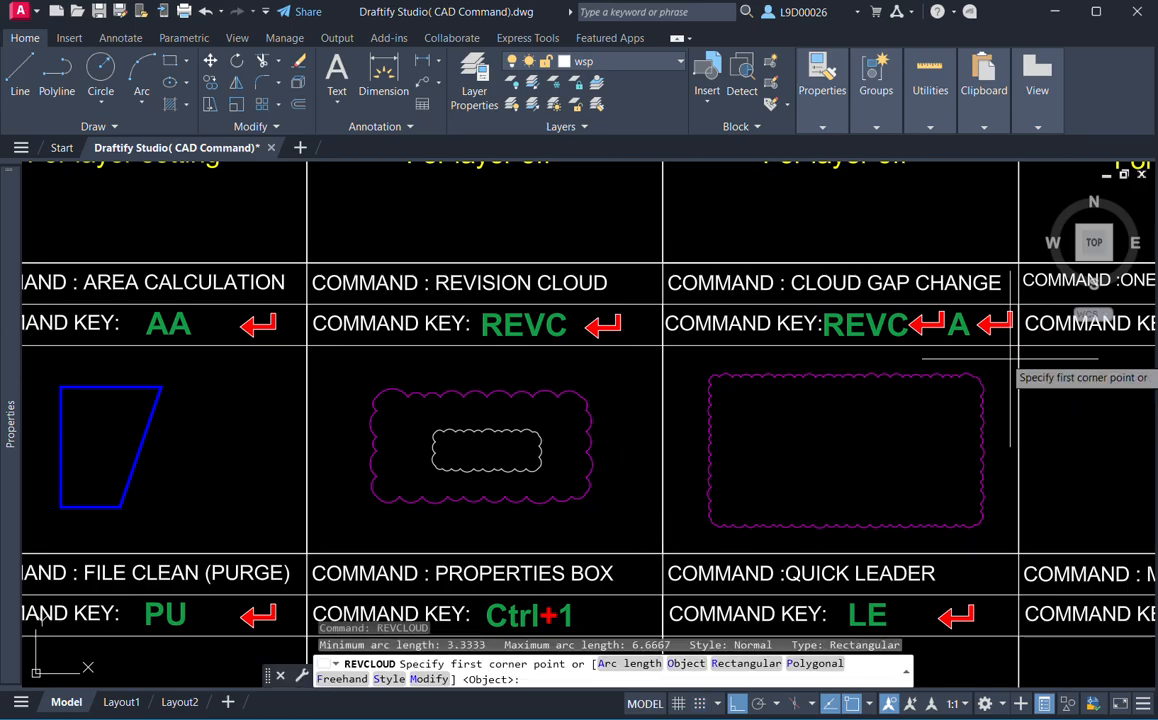
key(Return)
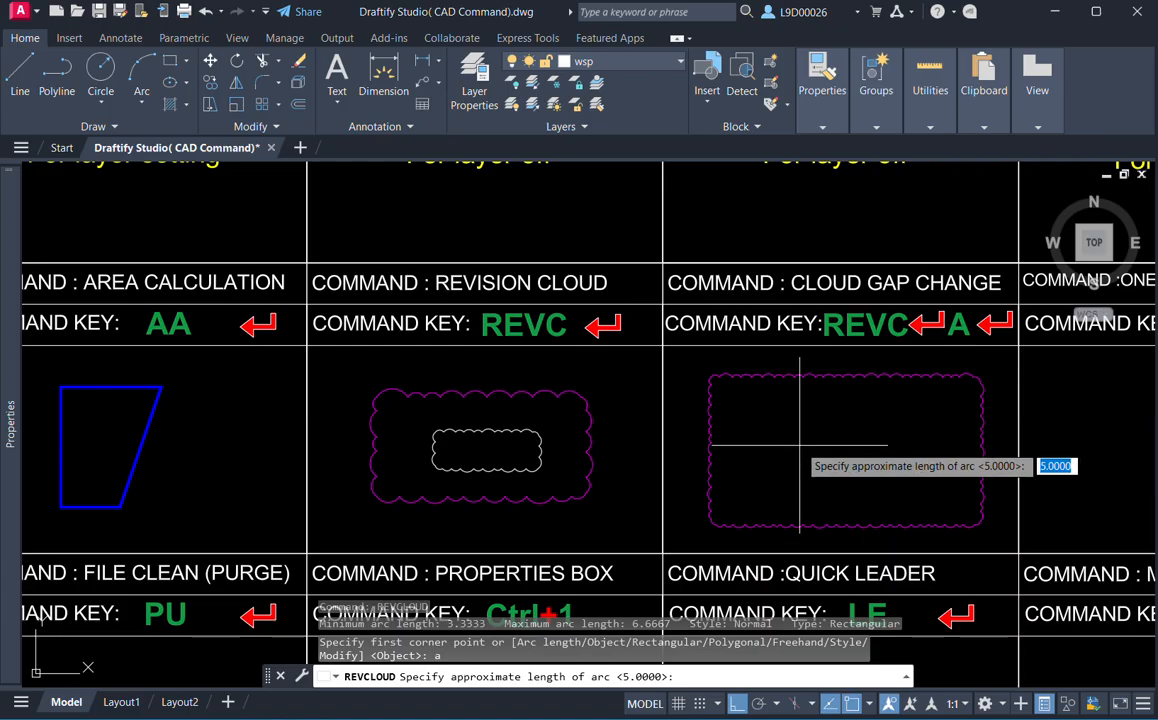
key(Return)
key(Return)
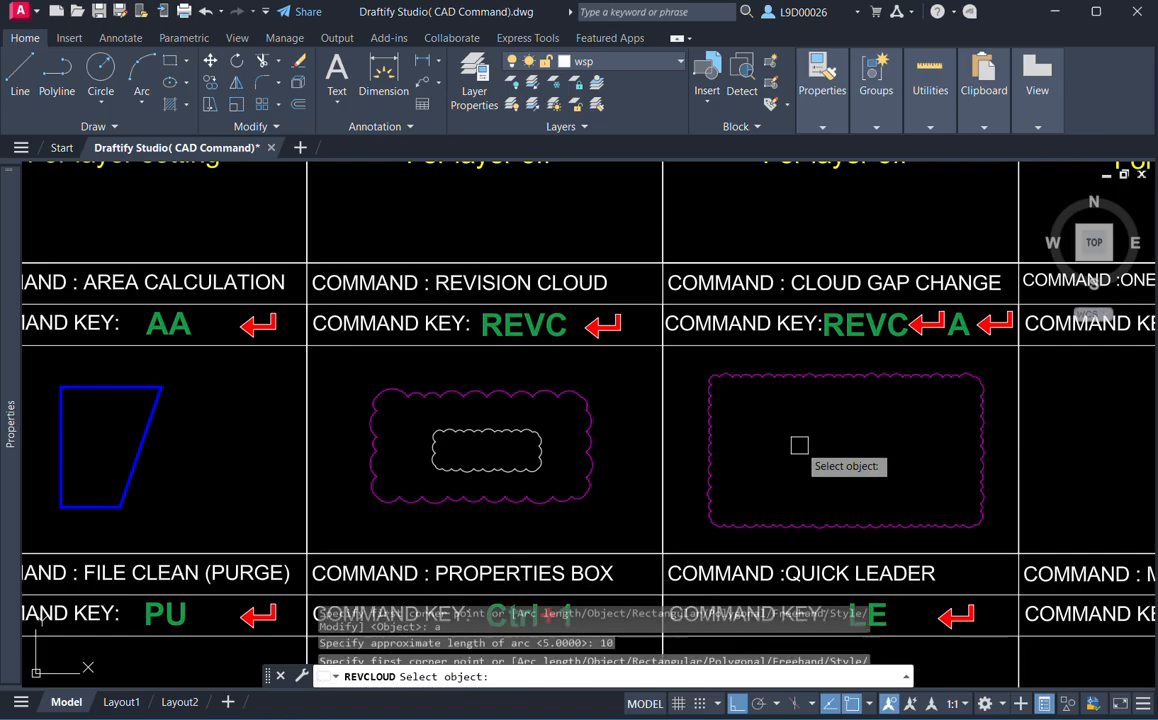
key(Escape)
key(Escape)
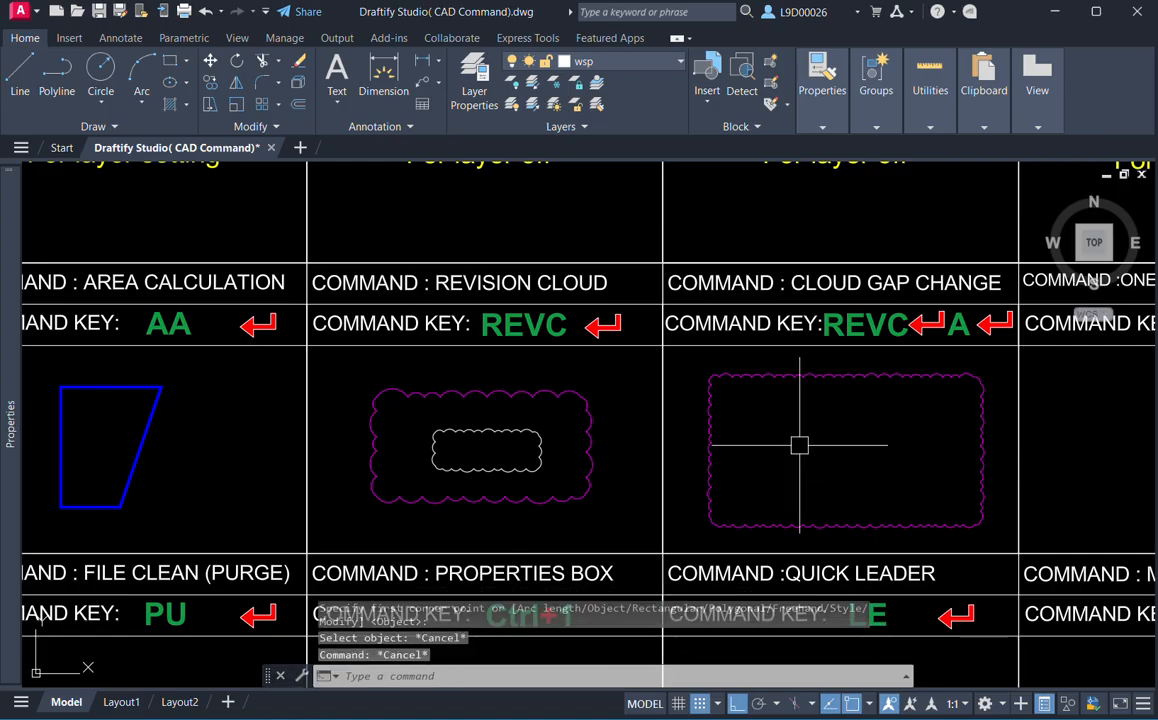
Draw a rectangular revision cloud inside the magenta cloud in the Cloud Gap Change cell, and leave it unselected.
text(revc)
key(Return)
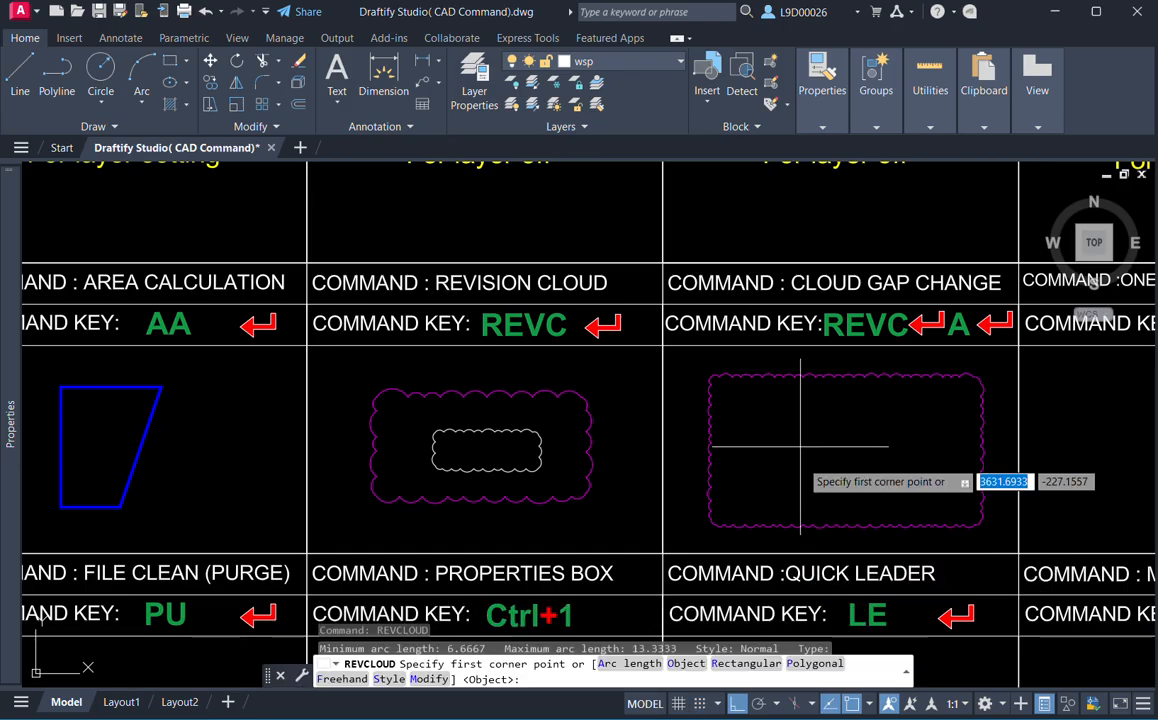
middle_drag(782, 457, 727, 449)
click(708, 415)
click(893, 479)
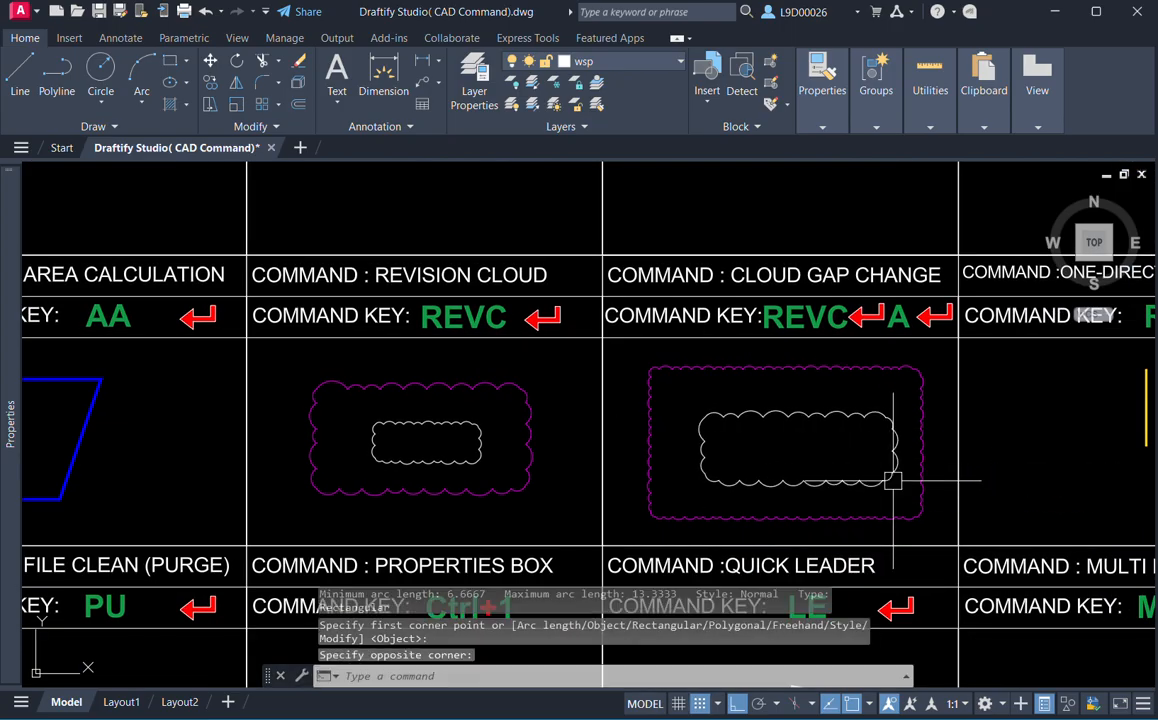
scroll(840, 382, up, 2)
click(807, 446)
click(783, 406)
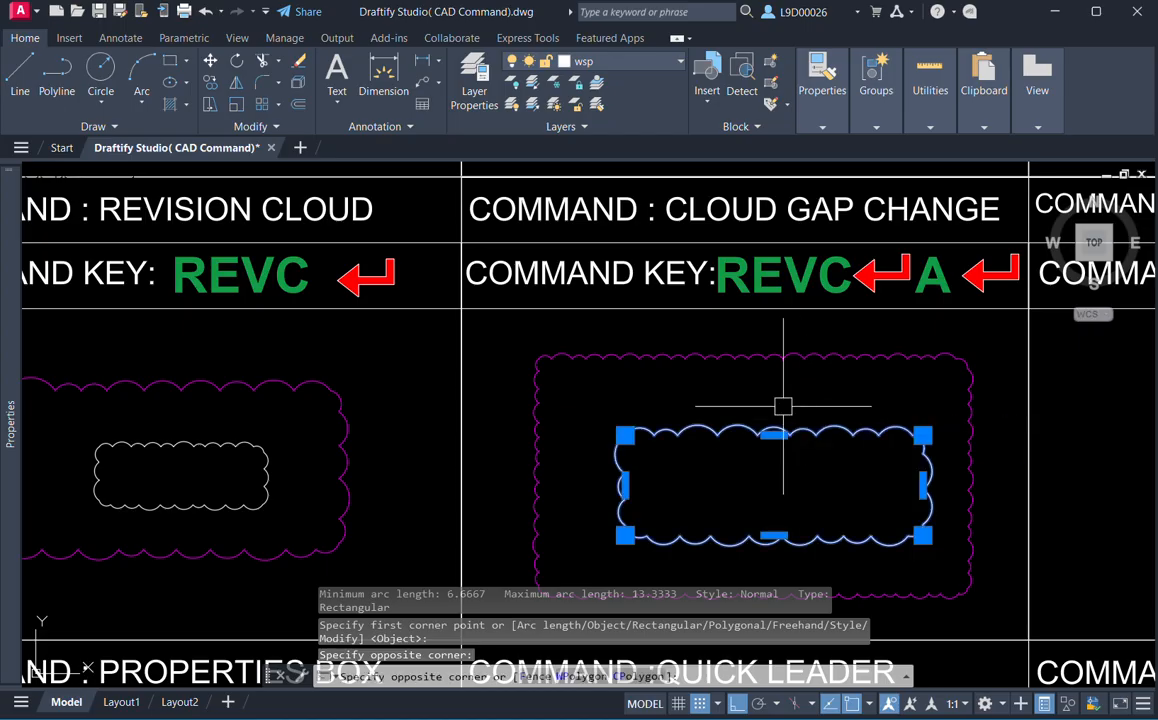
key(Escape)
key(Escape)
key(Escape)
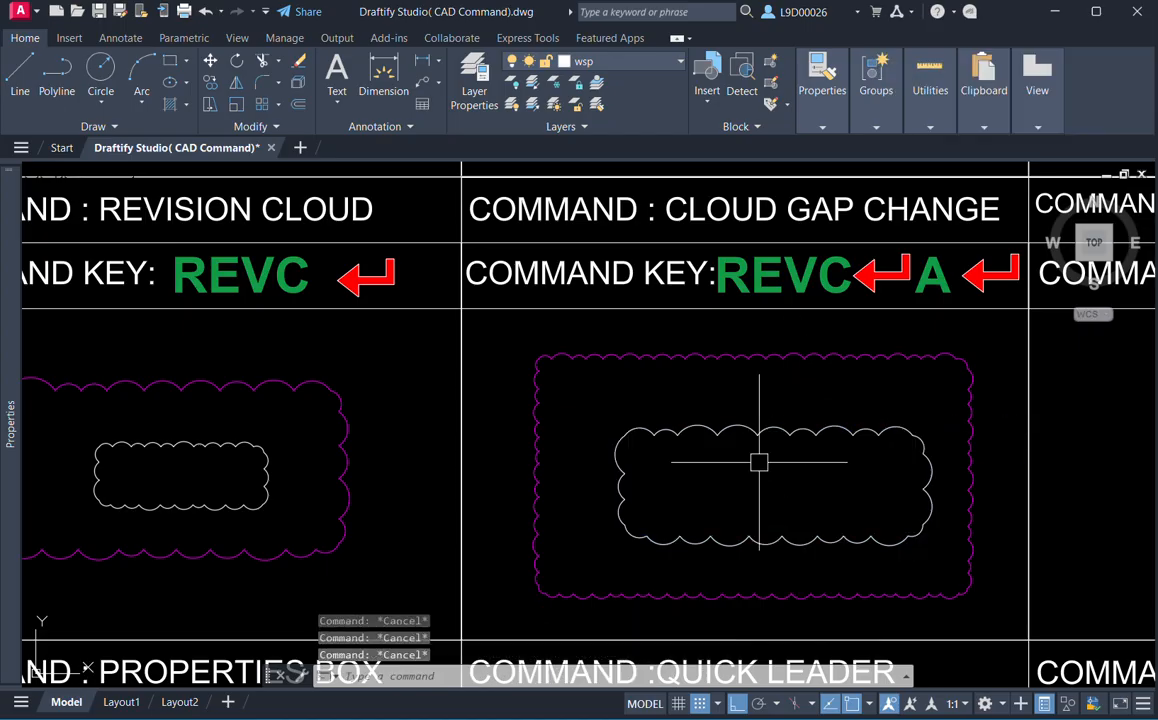
Set the revision cloud's approximate arc length to 3 and exit the command without converting an object.
text(revc)
key(Return)
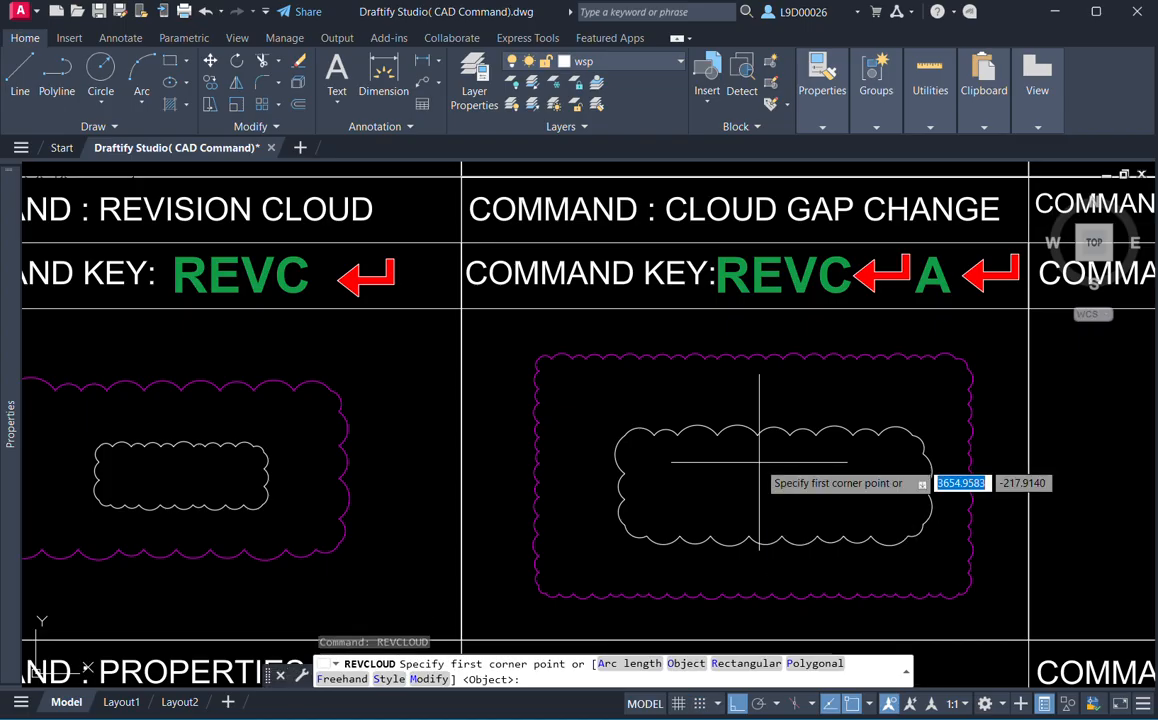
text(a)
key(Return)
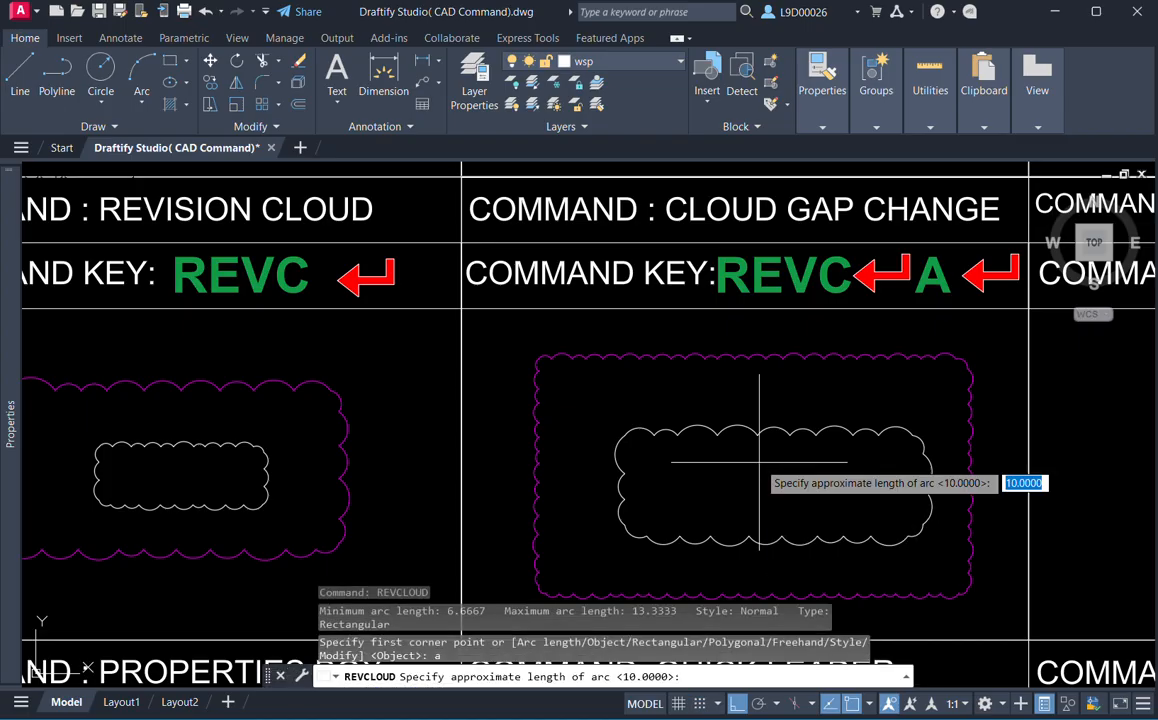
text(3)
key(Return)
key(Return)
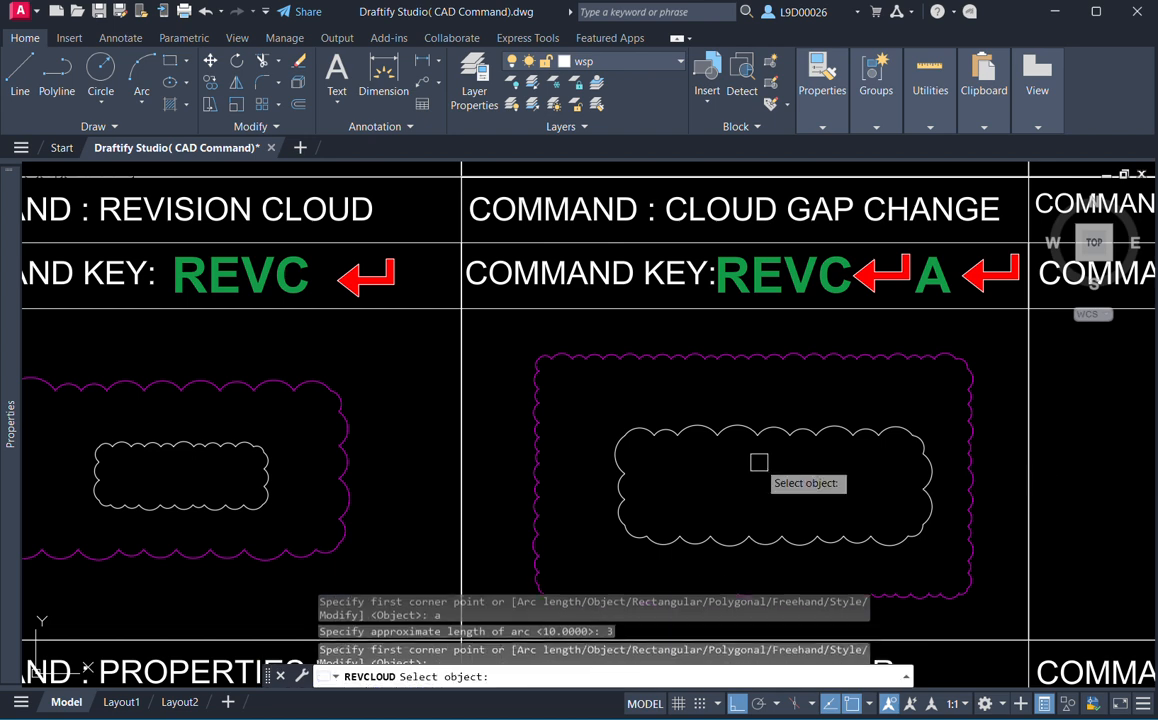
key(Escape)
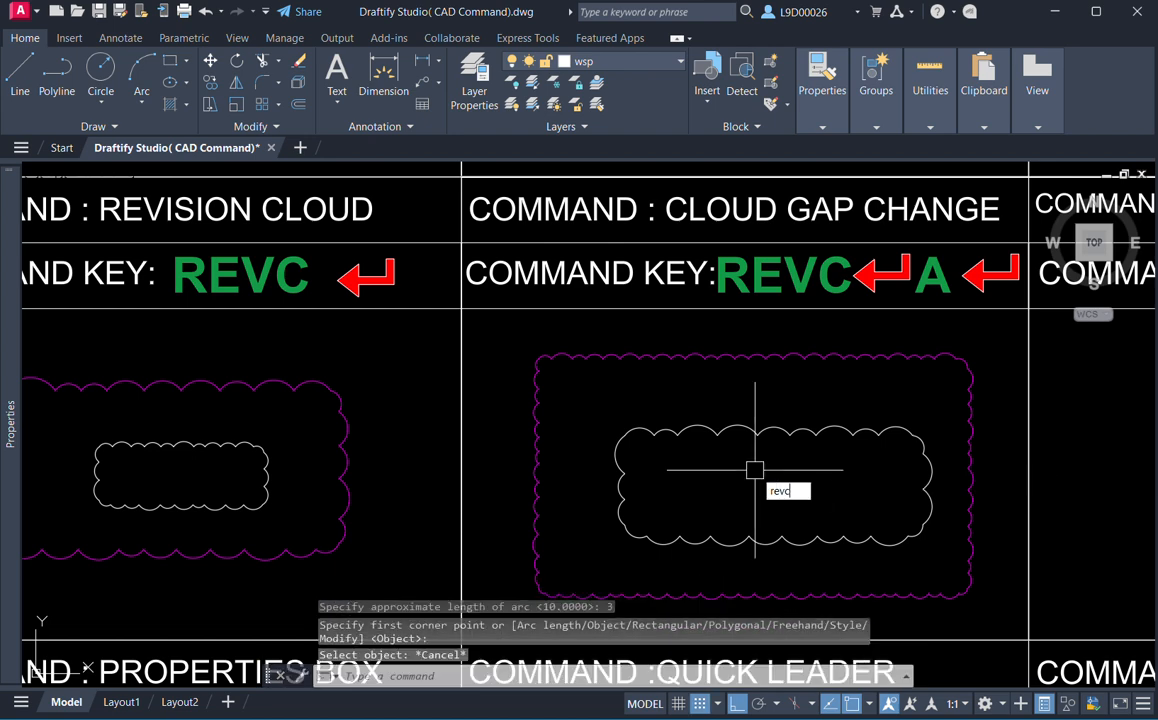
Draw a smaller rectangular revision cloud inside the white cloud in the Cloud Gap Change cell.
text(revc)
key(Return)
click(704, 477)
click(866, 508)
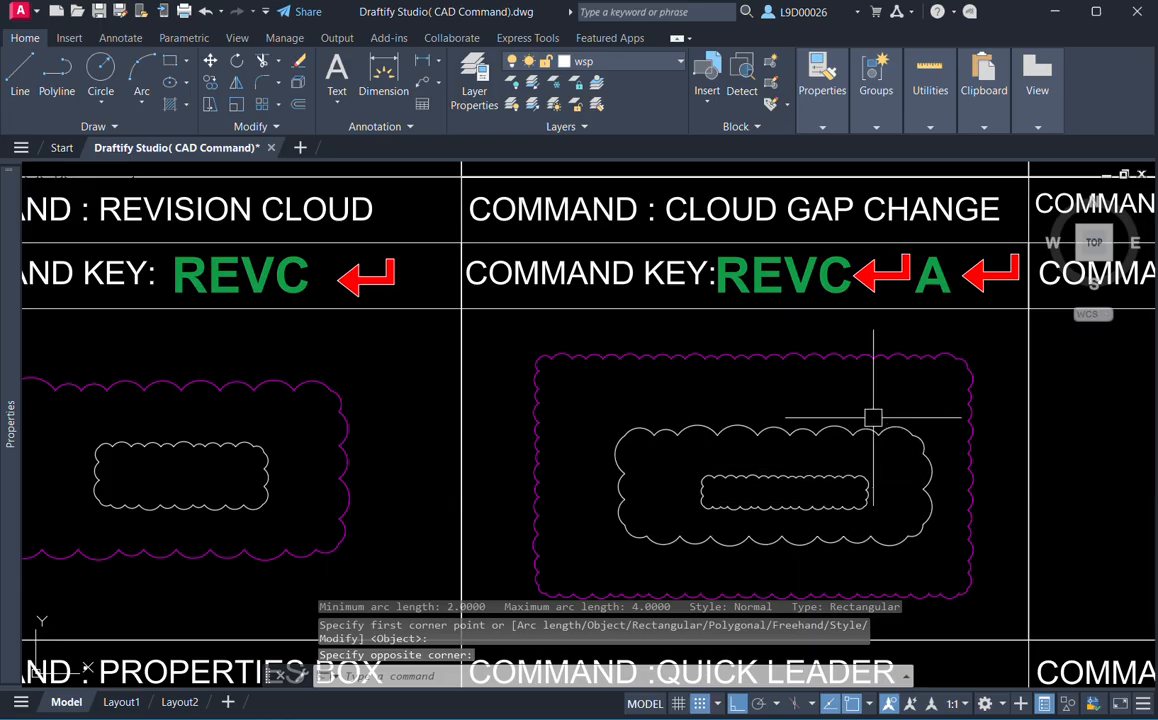
scroll(858, 443, down, 2)
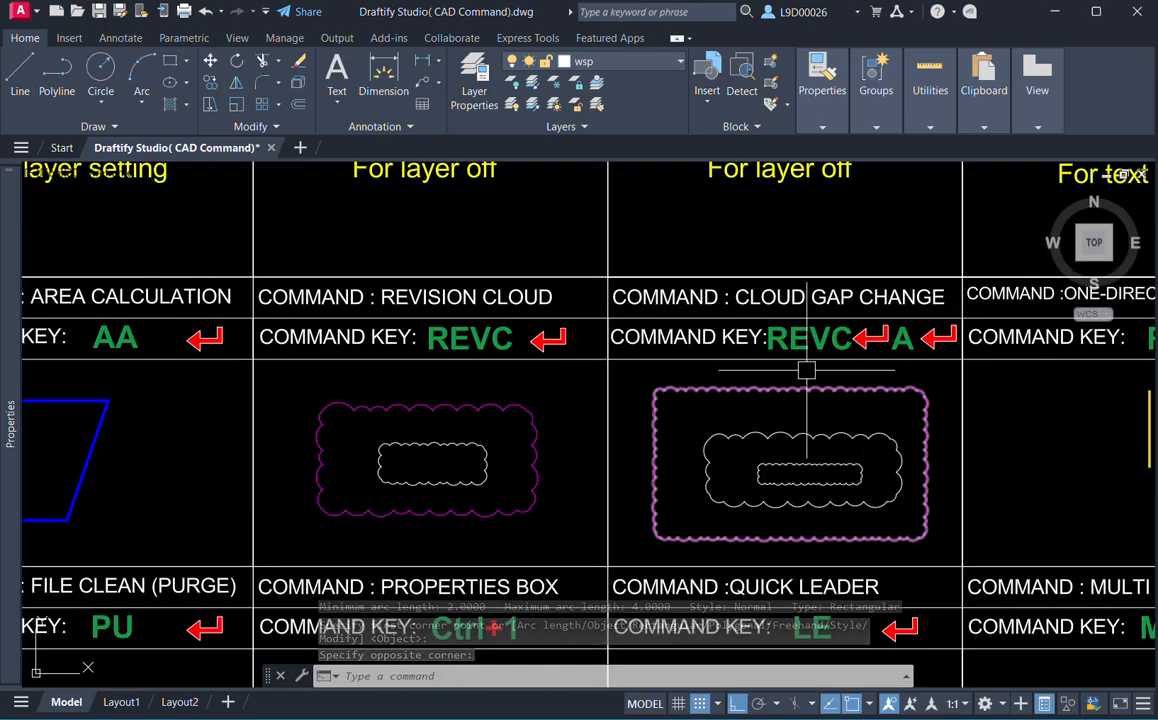
Start a trial line in the One-Direction Infinite Line cell, turn Ortho mode off, and cancel the line.
middle_drag(963, 457, 705, 457)
mouse_move(881, 473)
middle_down()
mouse_move(809, 465)
mouse_move(858, 456)
mouse_move(834, 425)
middle_up()
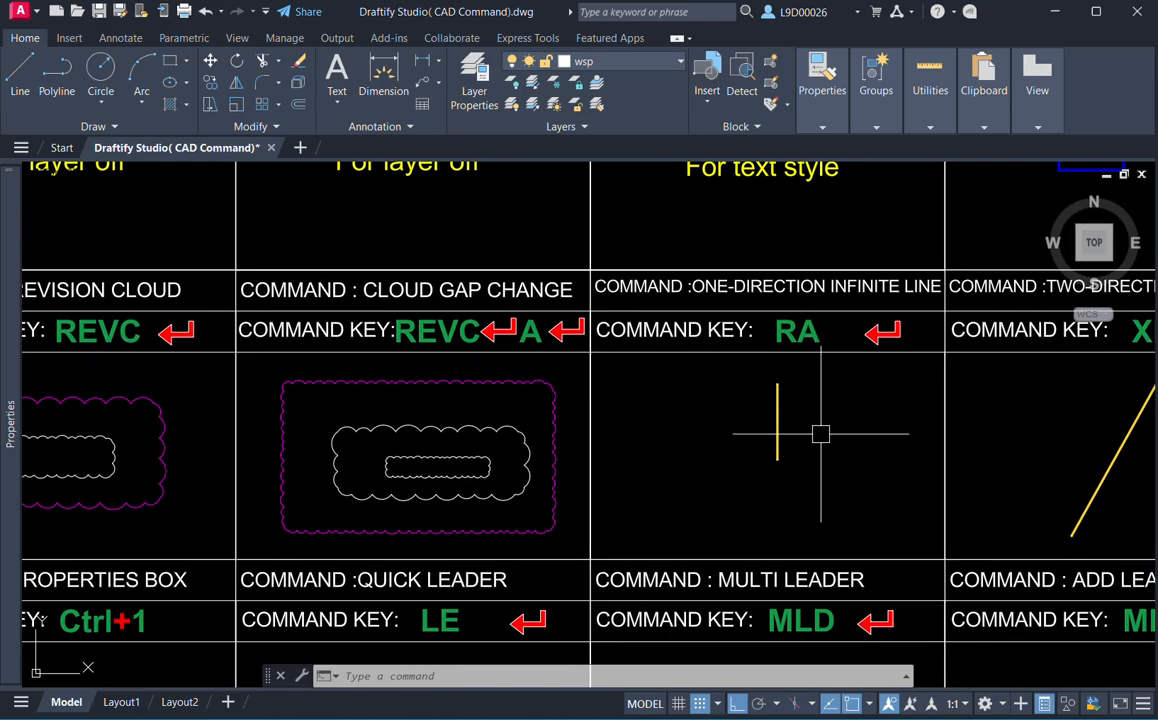
key(Return)
click(860, 472)
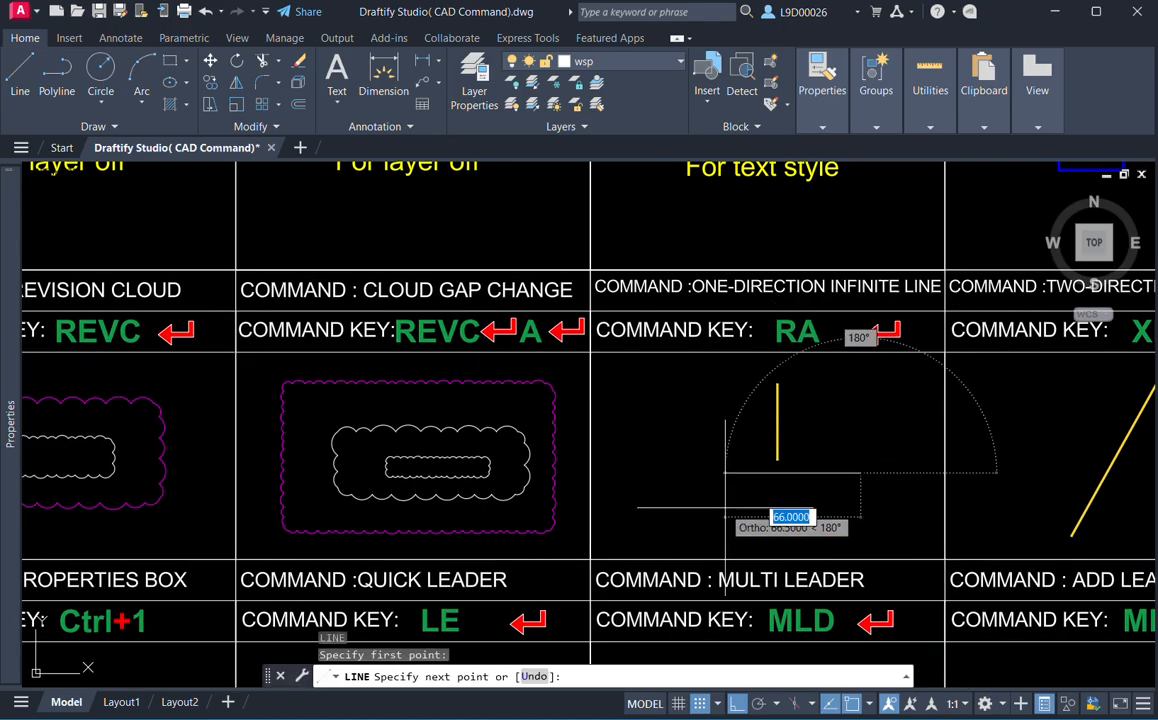
key(F8)
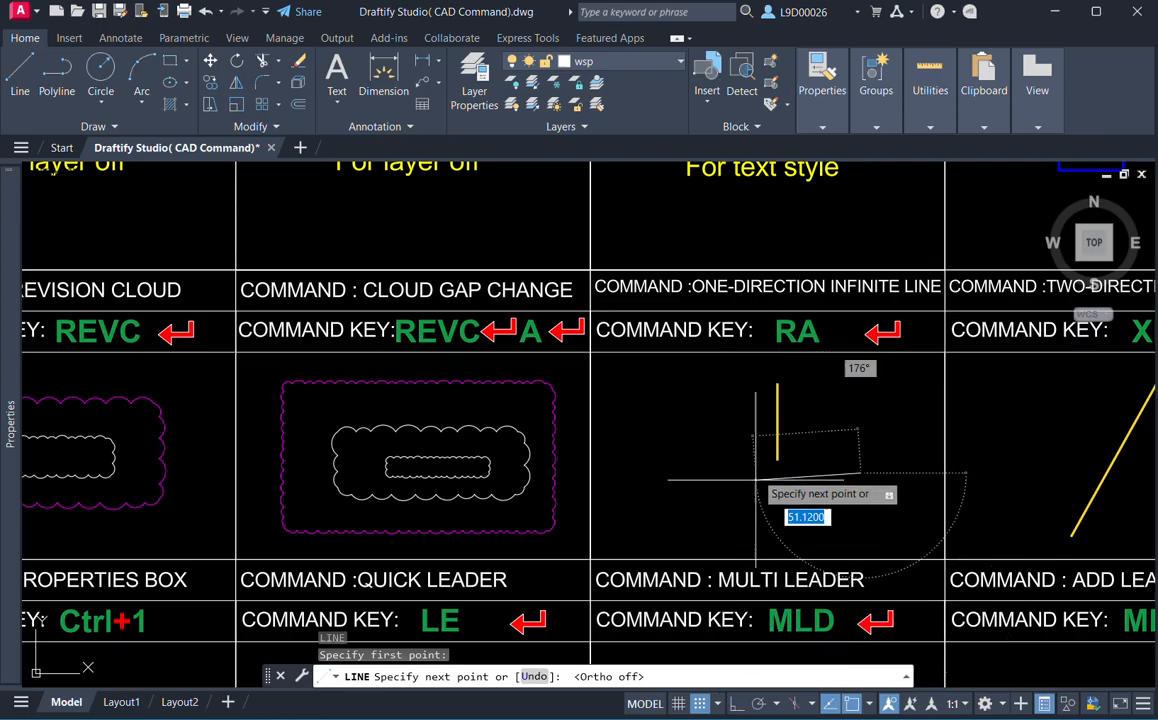
key(Escape)
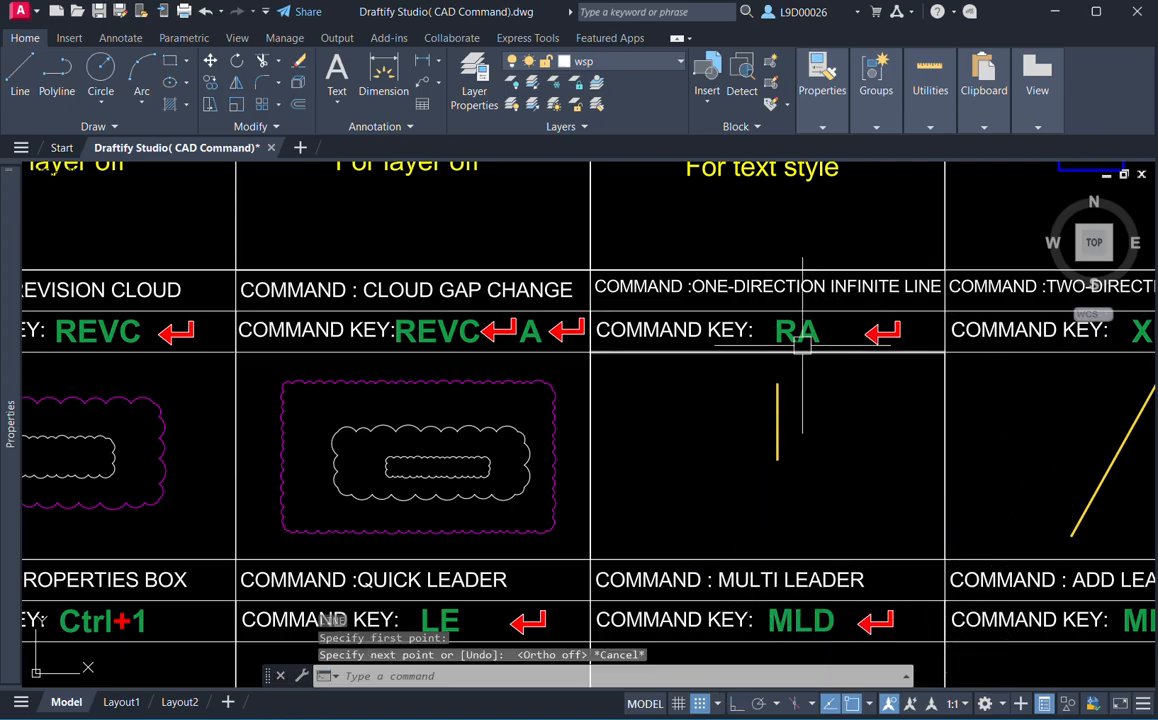
Try to start a one-direction infinite line with the RA alias from the chart.
text(RA)
key(Return)
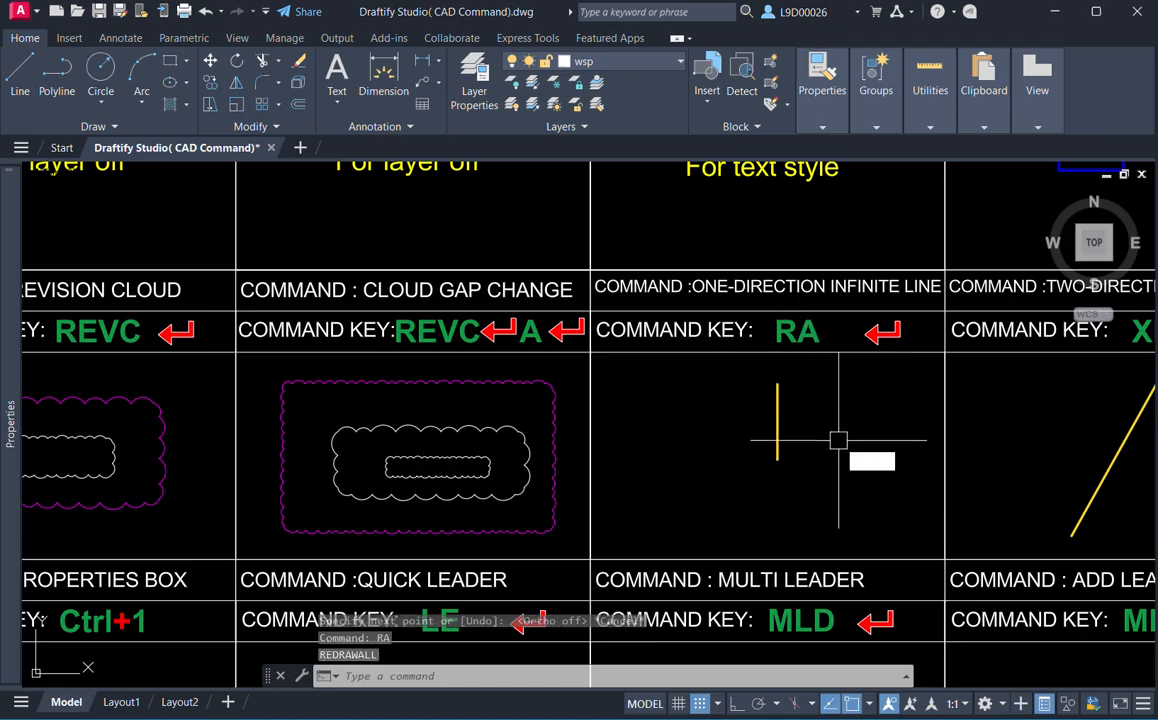
text(RA)
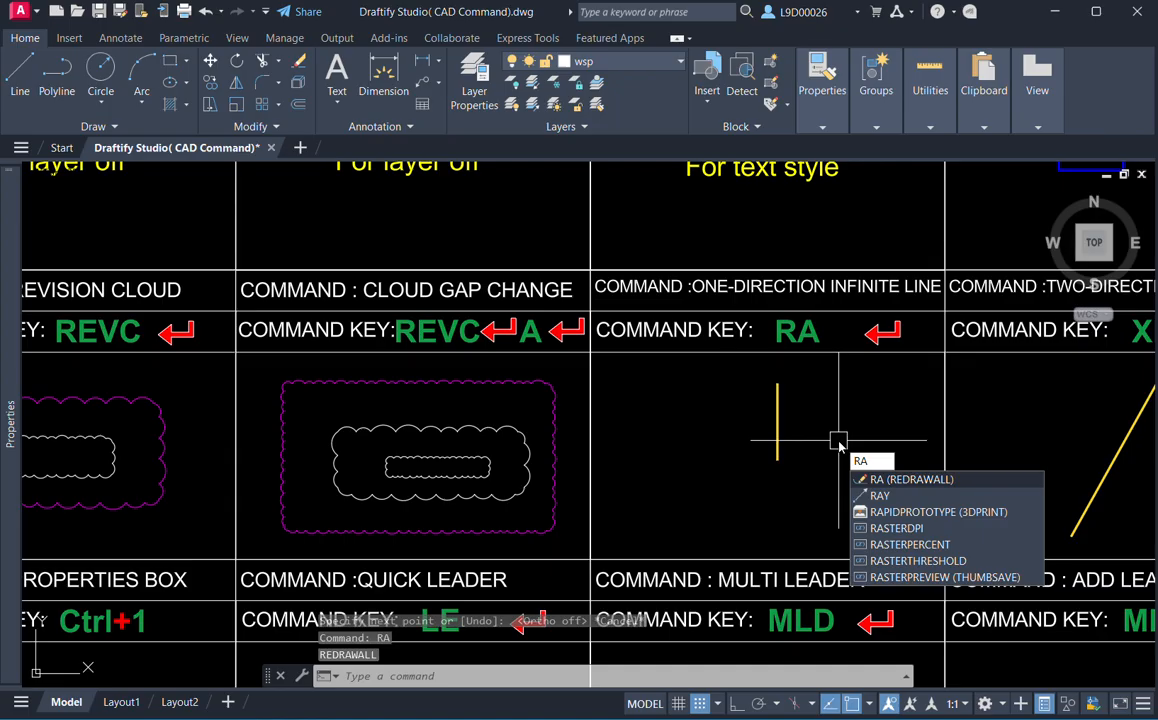
key(Return)
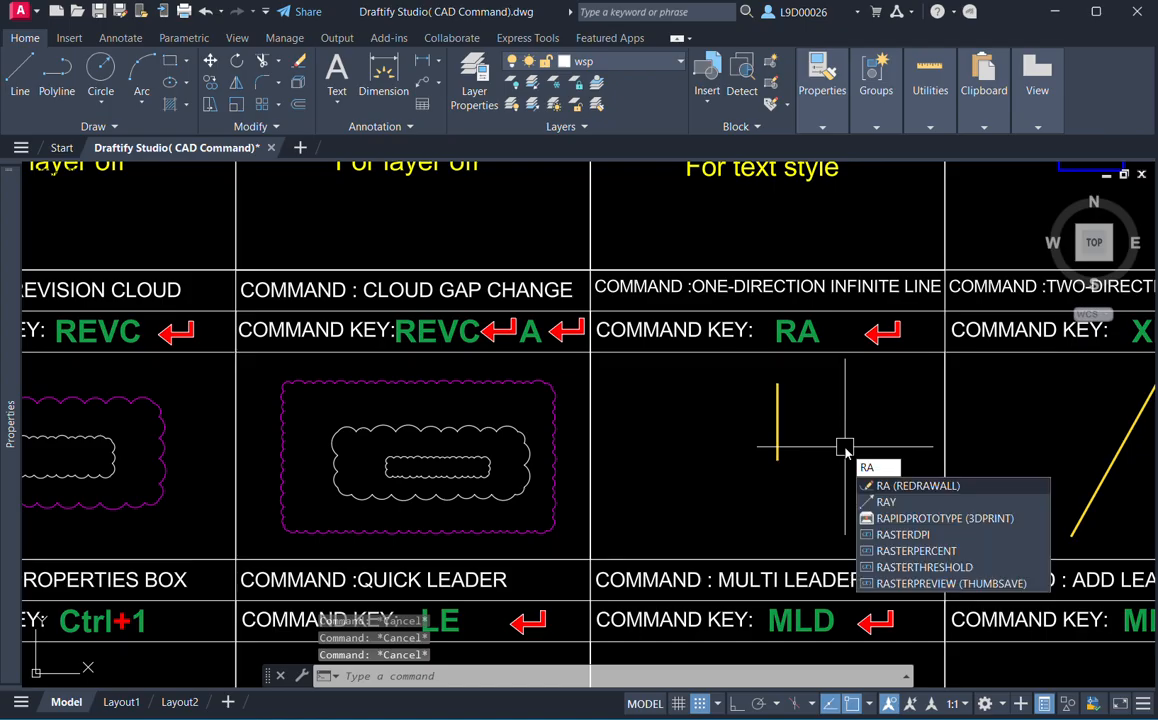
Preview a ray with the RAY command from a start point beside the vertical yellow line in several directions, and cancel it.
key(Down)
key(Return)
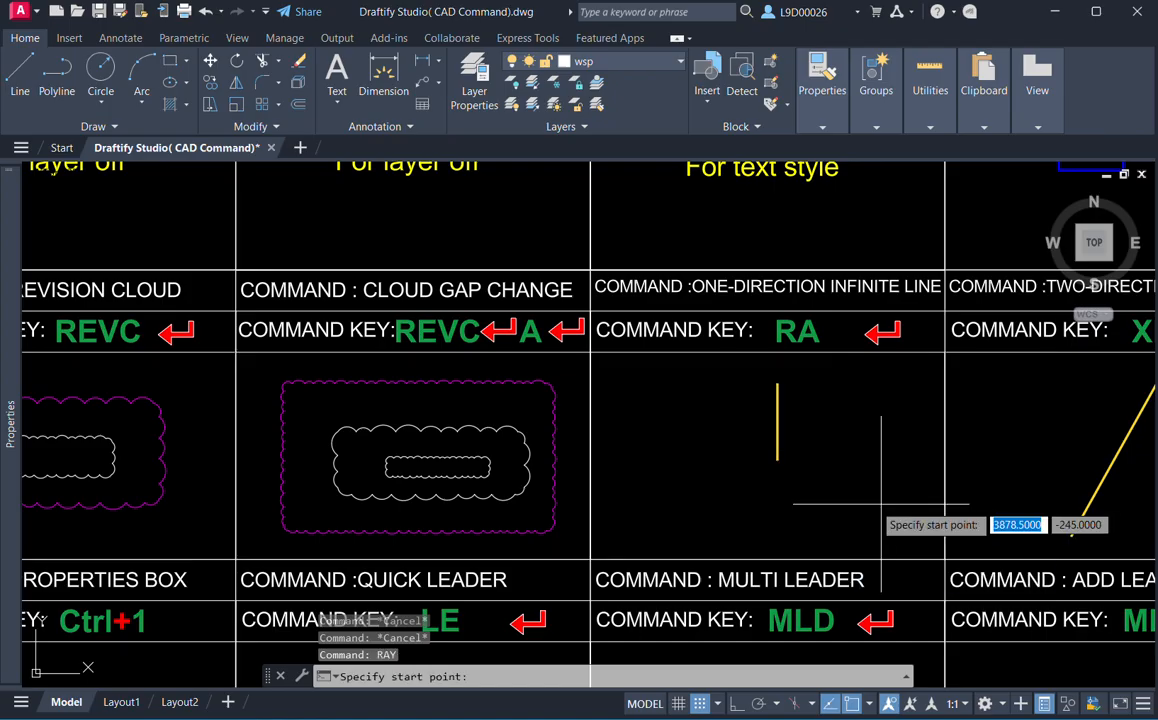
click(870, 460)
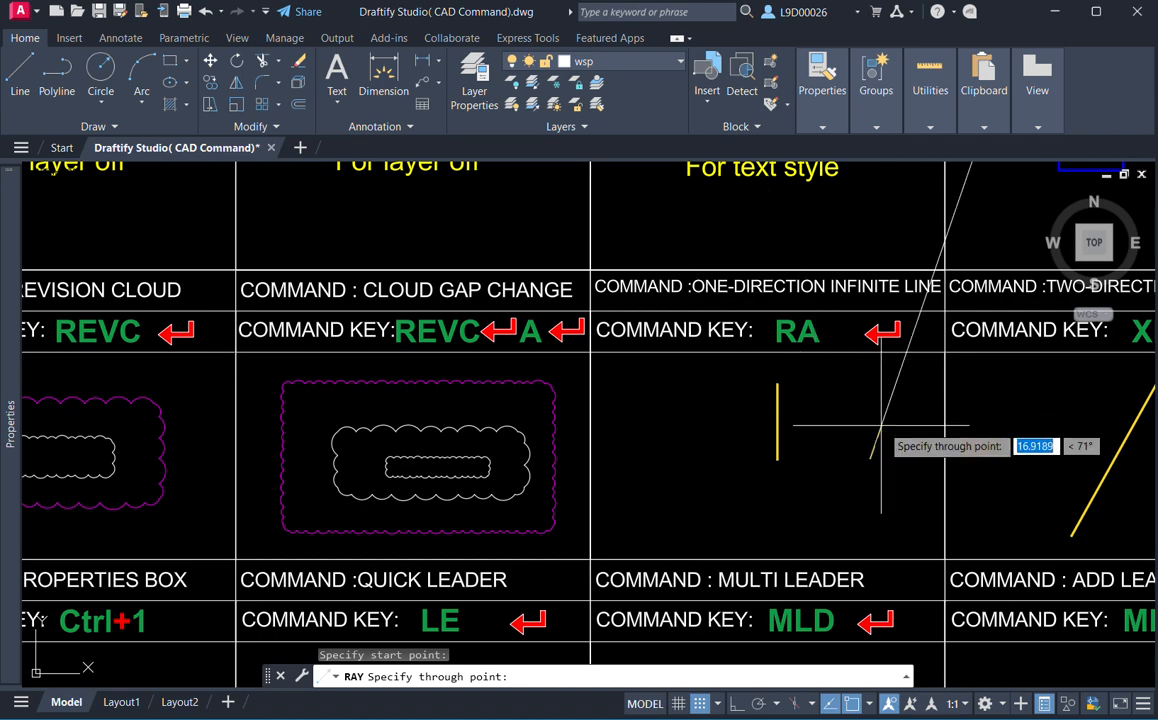
scroll(846, 506, down, 5)
scroll(846, 494, down, 5)
scroll(845, 271, down, 8)
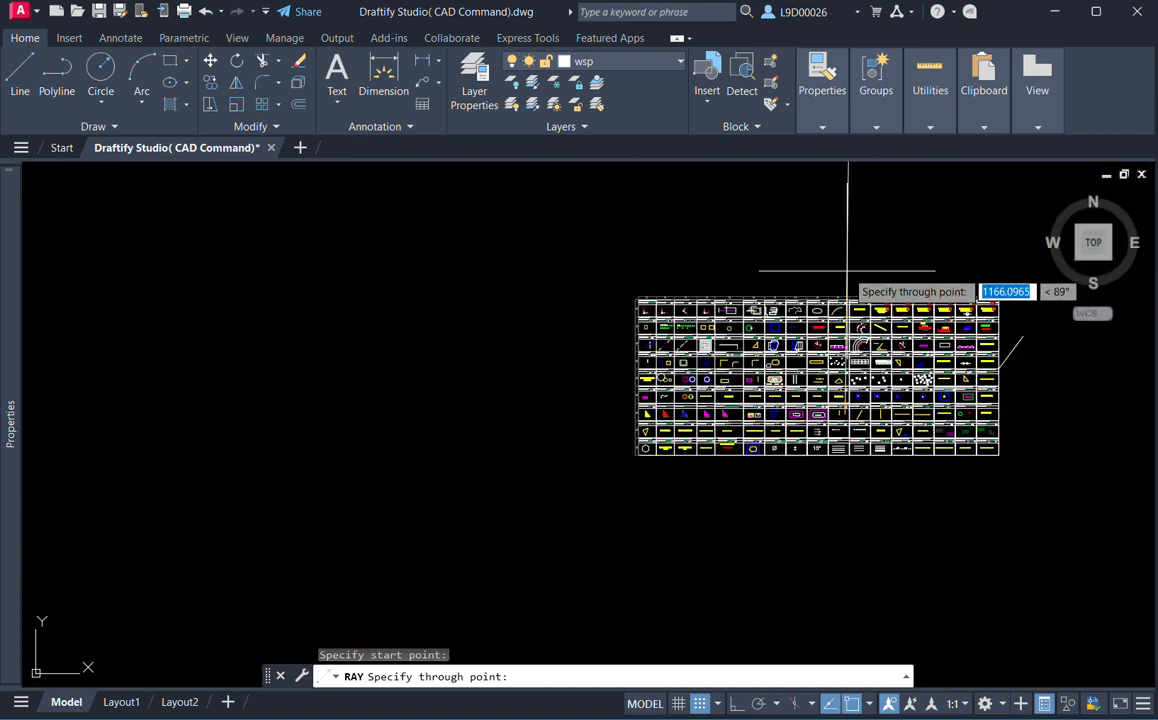
middle_drag(843, 297, 843, 492)
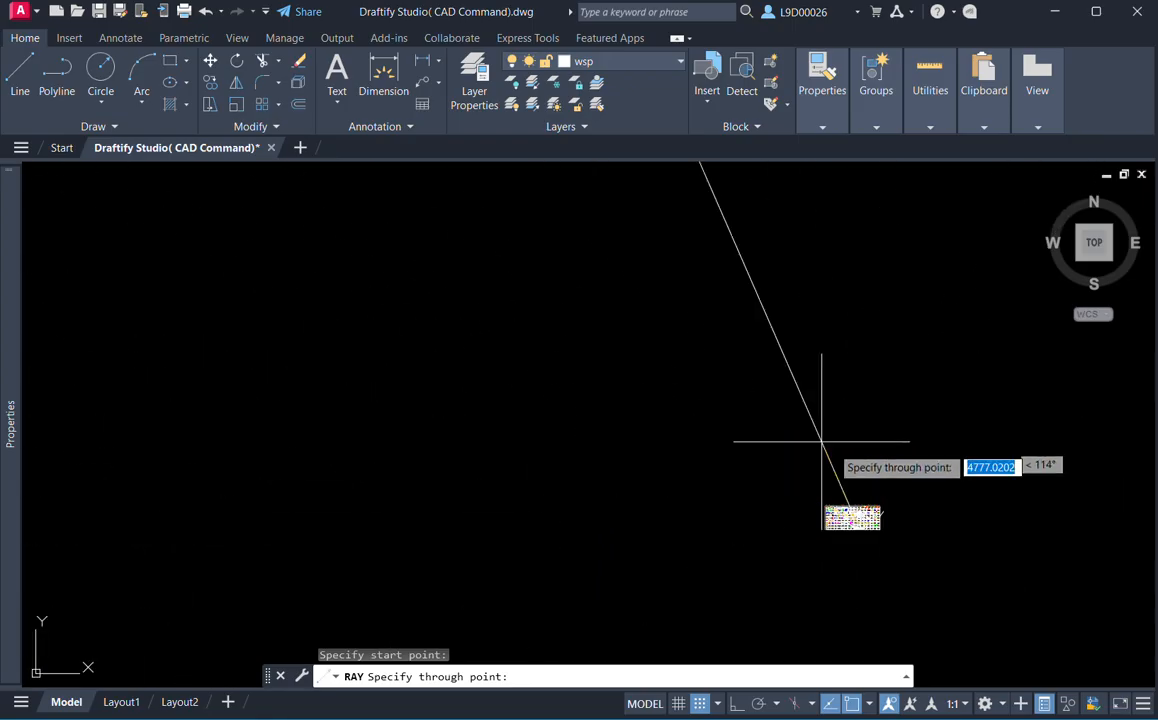
scroll(852, 517, up, 10)
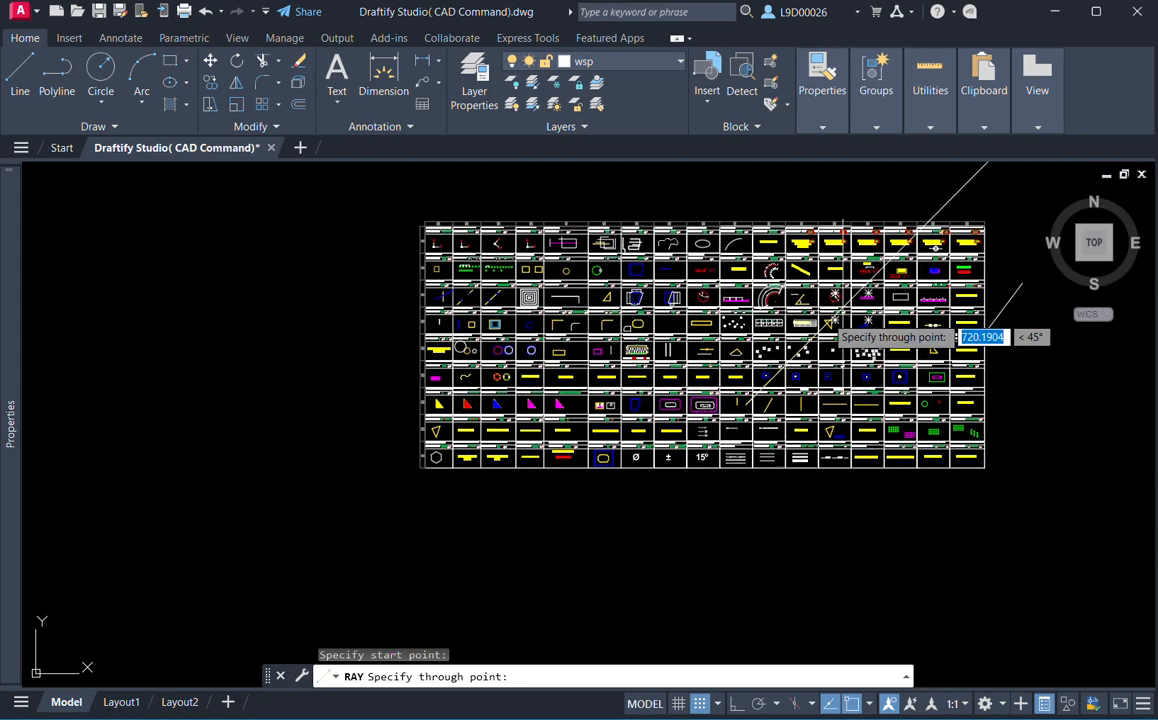
middle_drag(650, 373, 625, 427)
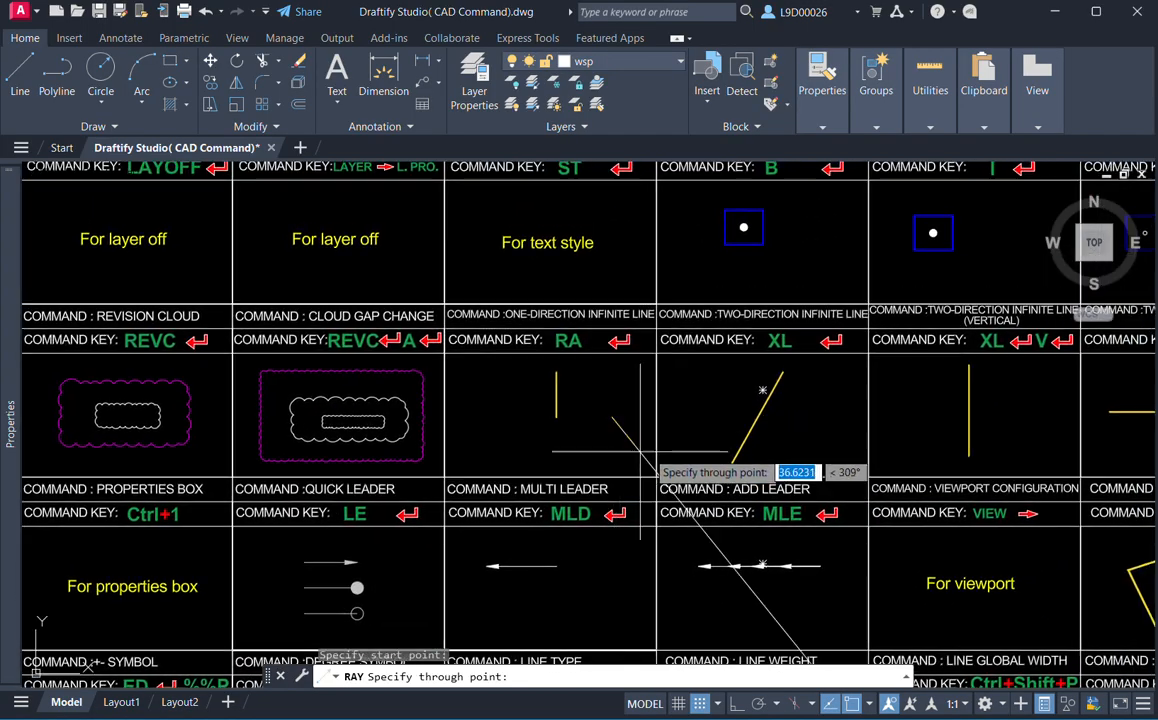
key(Escape)
Preview a construction line with XLINE from a point in the Two-Direction Infinite Line cell, and cancel it.
mouse_move(795, 364)
middle_down()
mouse_move(697, 394)
mouse_move(737, 434)
middle_up()
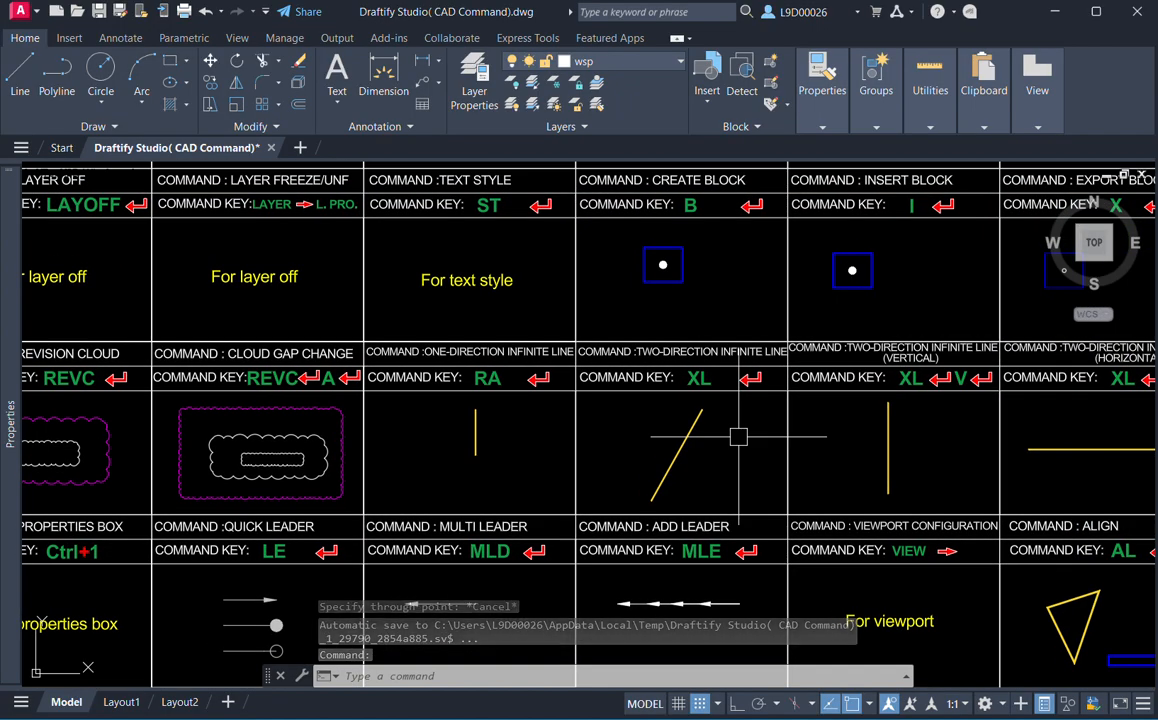
text(x)
key(Return)
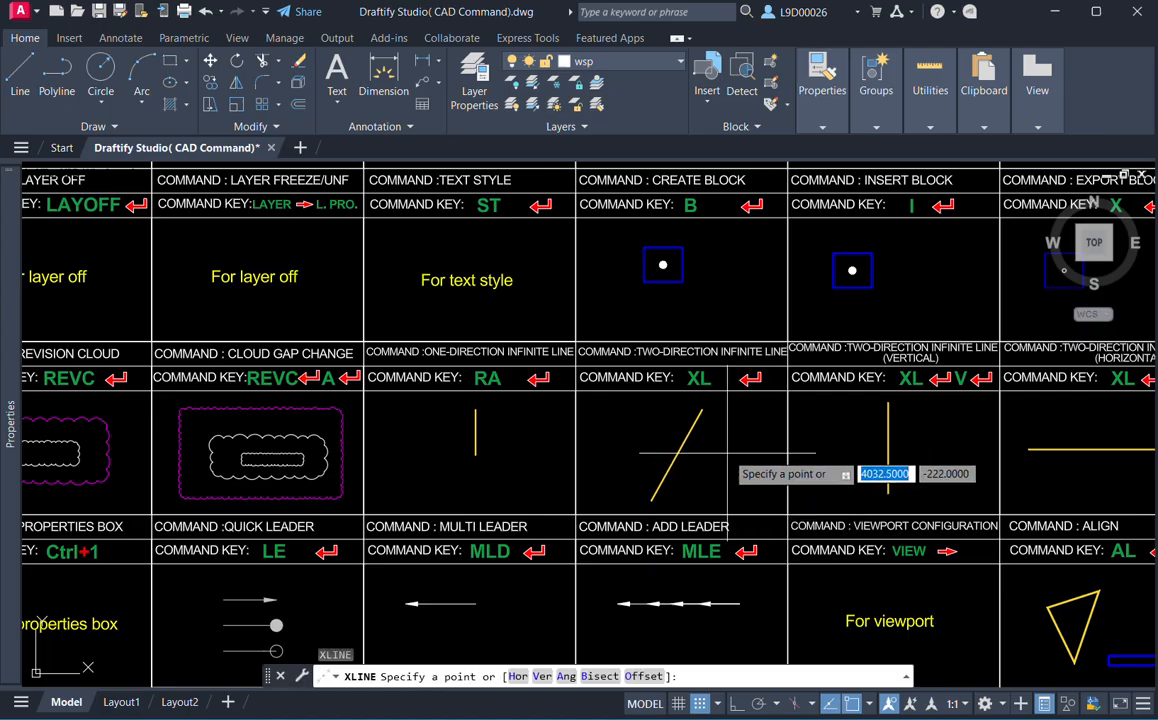
click(760, 461)
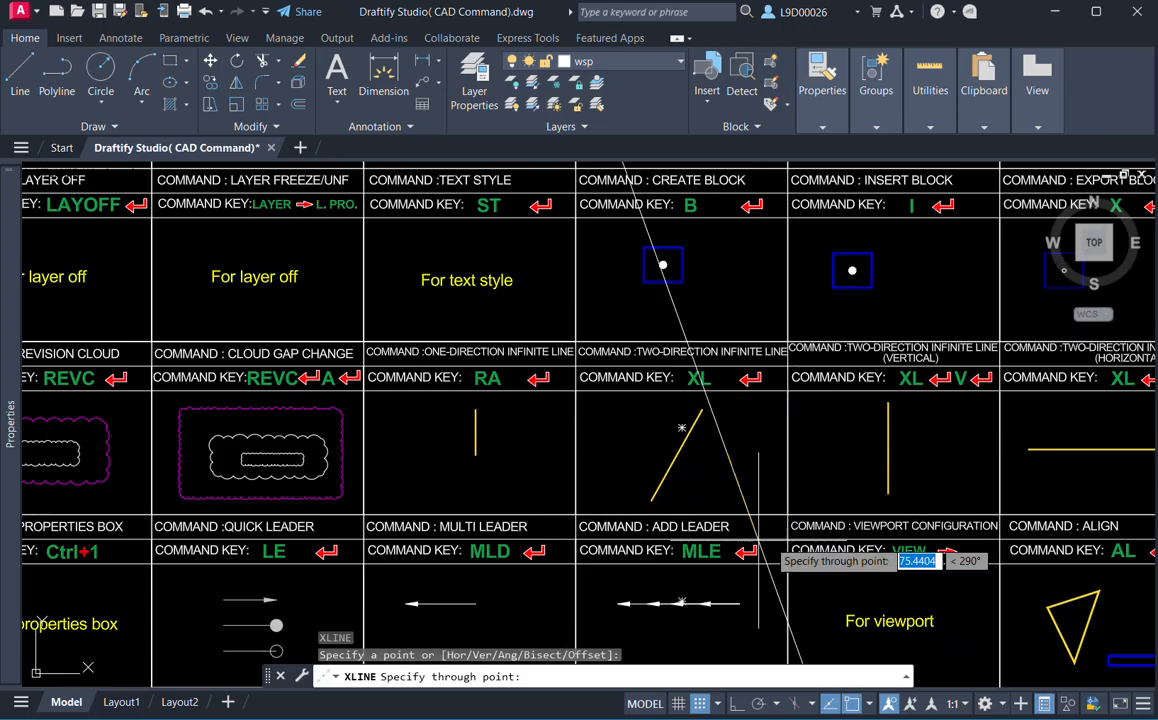
scroll(770, 420, down, 10)
scroll(874, 462, down, 5)
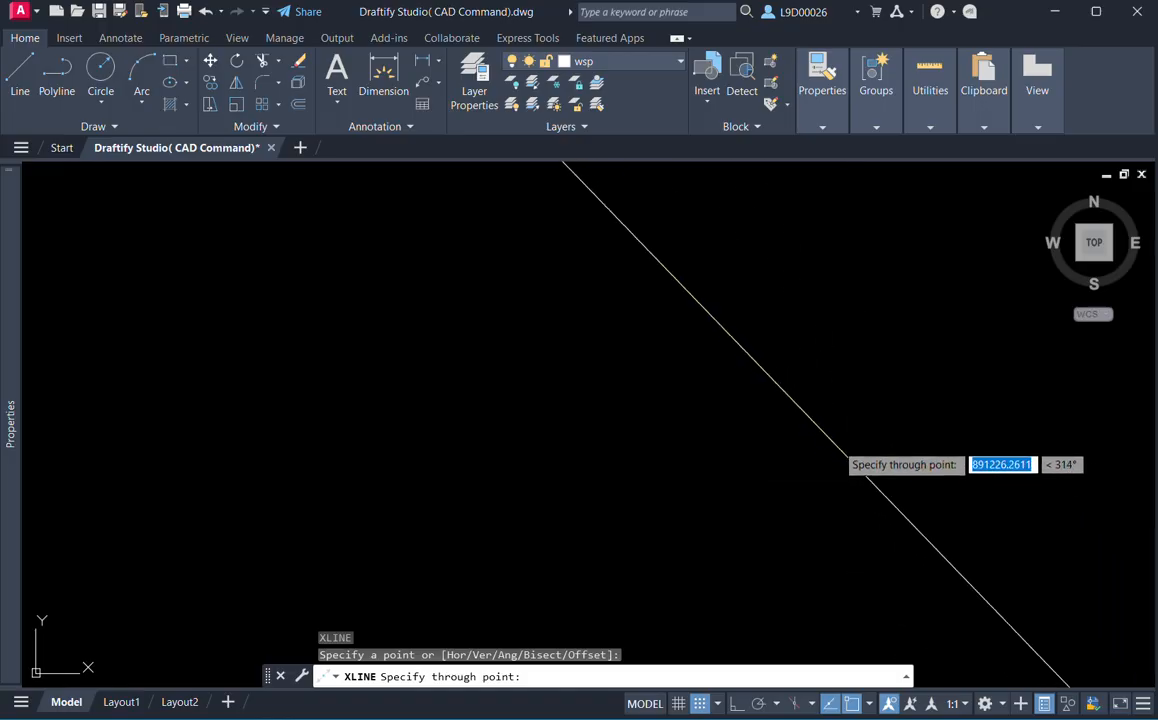
key(Escape)
Draw two vertical construction lines beside the yellow line in the Two-Direction Infinite Line (Vertical) cell, using XLINE's Ver option.
text(z)
key(Return)
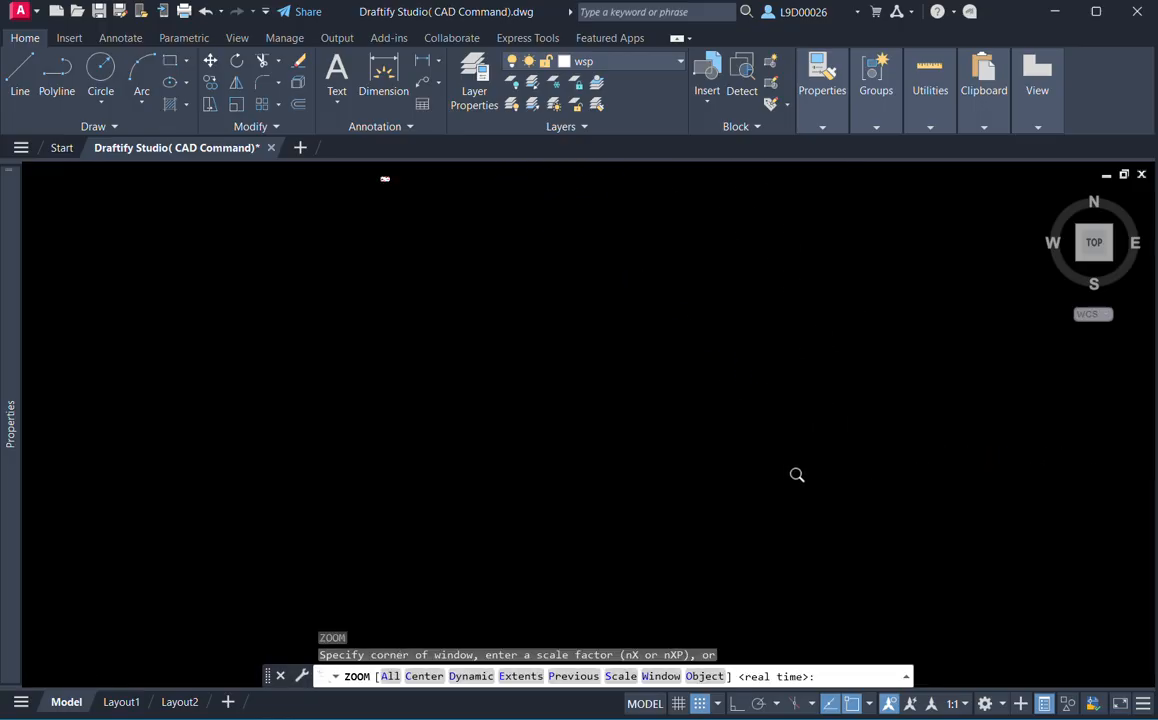
text(e)
key(Return)
scroll(772, 455, up, 5)
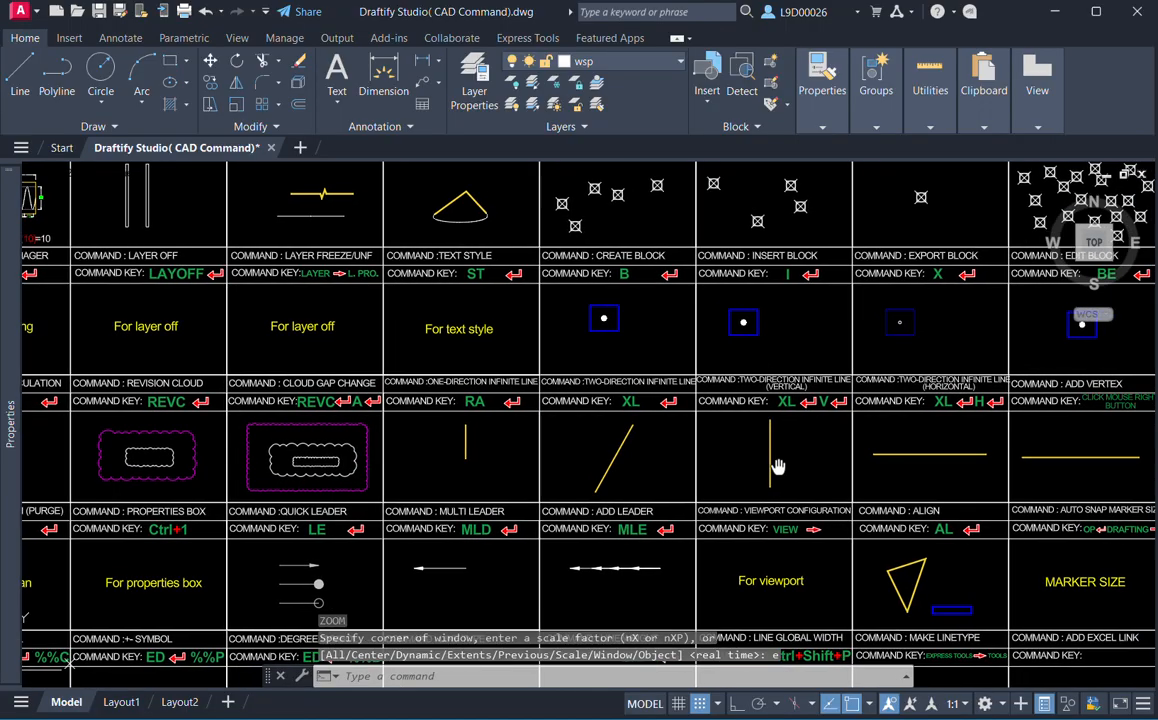
middle_drag(778, 467, 759, 450)
text(xl)
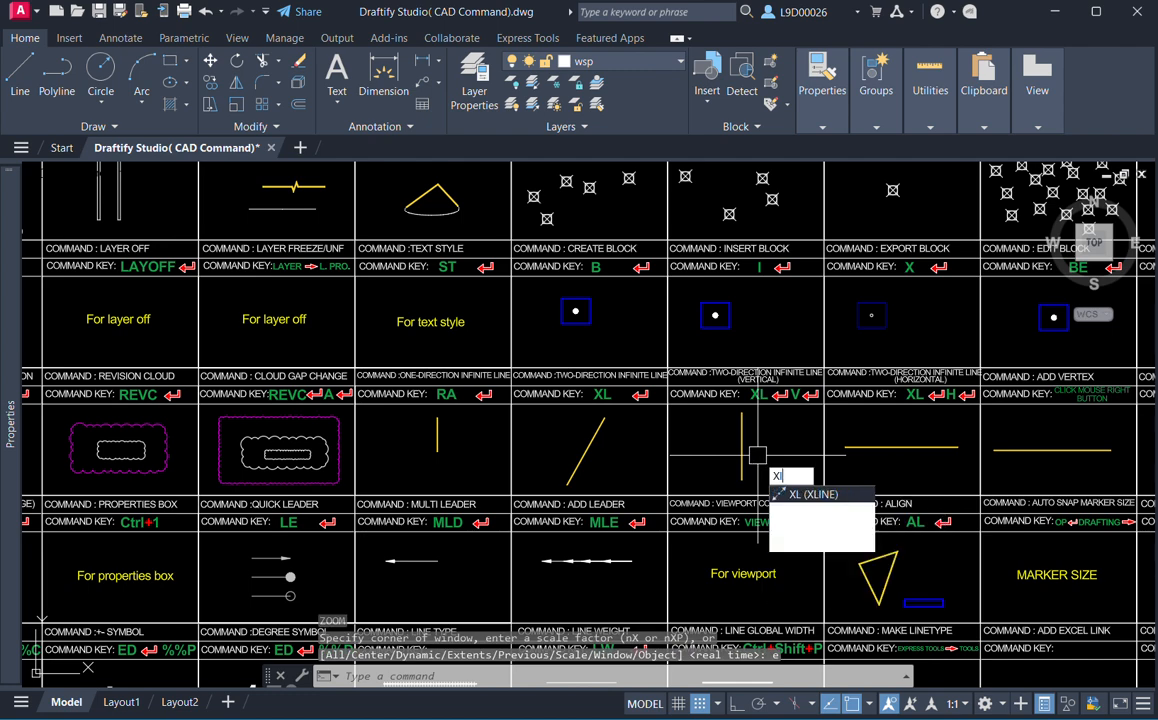
key(Return)
text(v)
key(Return)
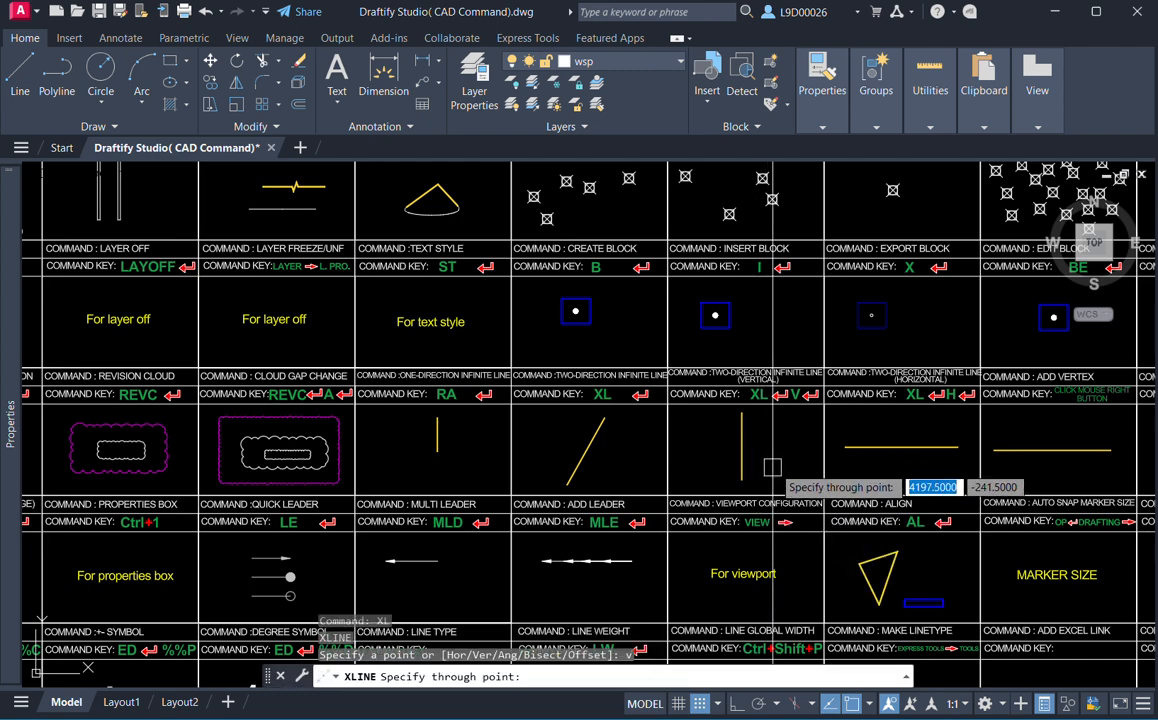
click(772, 448)
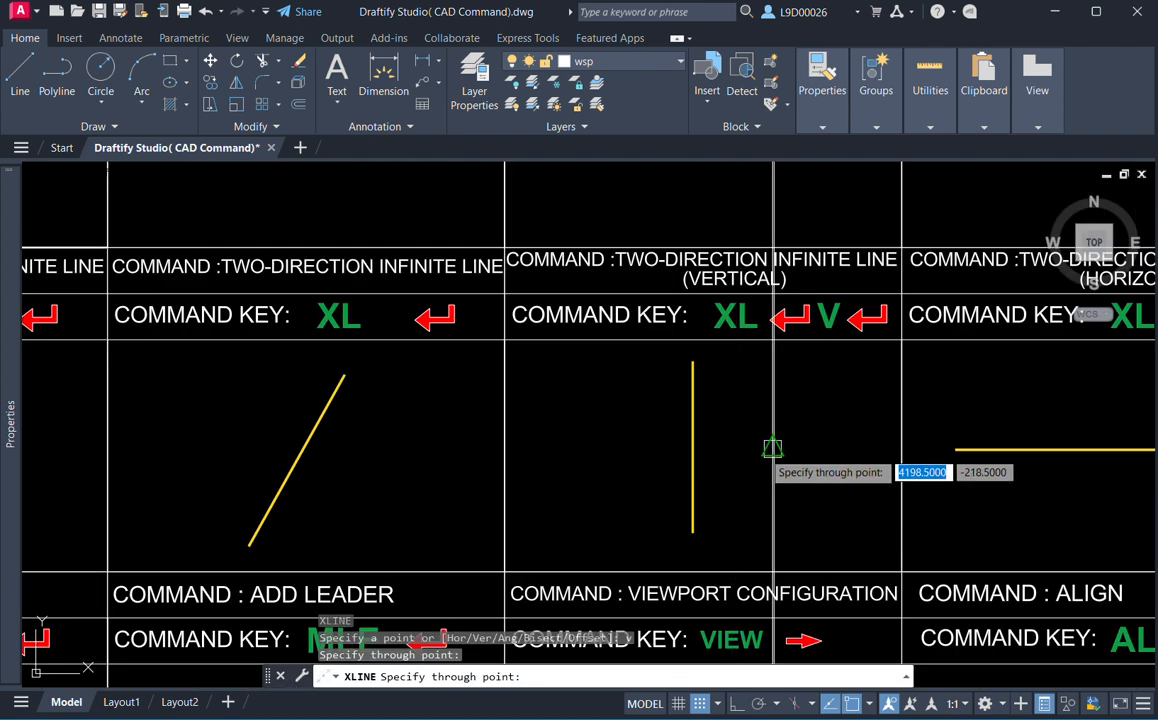
click(742, 495)
key(Escape)
Erase the two vertical construction lines from the Two-Direction Infinite Line (Vertical) cell.
click(787, 497)
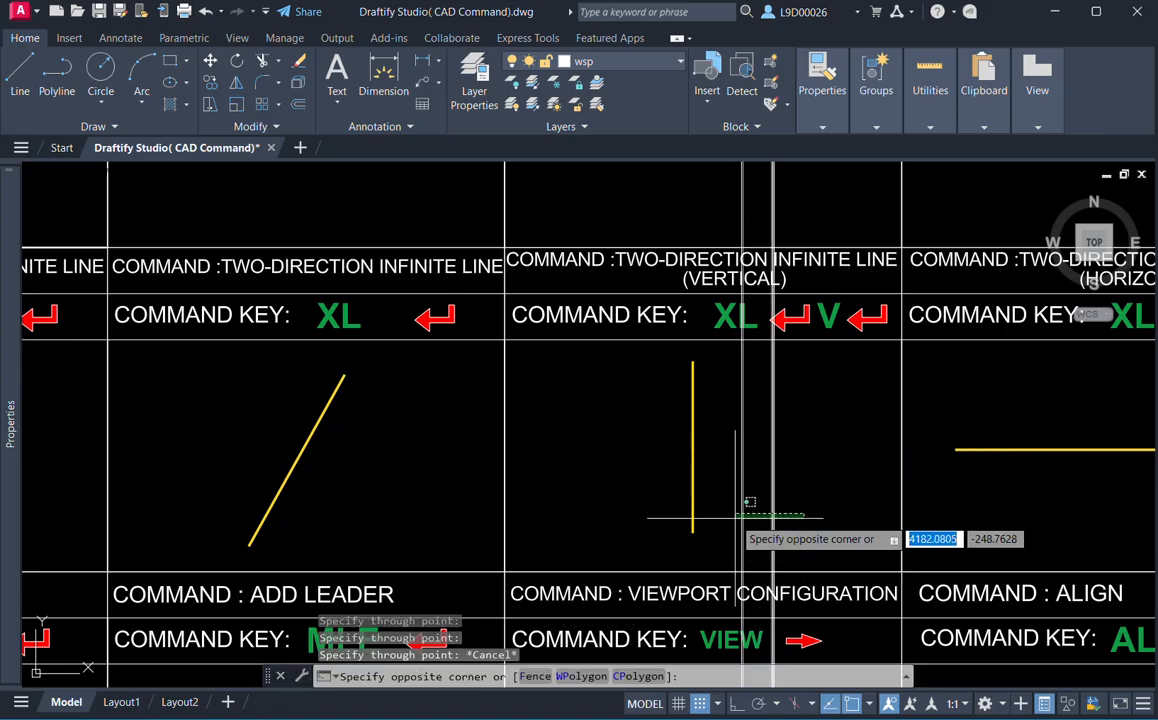
click(735, 517)
text(e)
key(Return)
scroll(770, 408, down, 2)
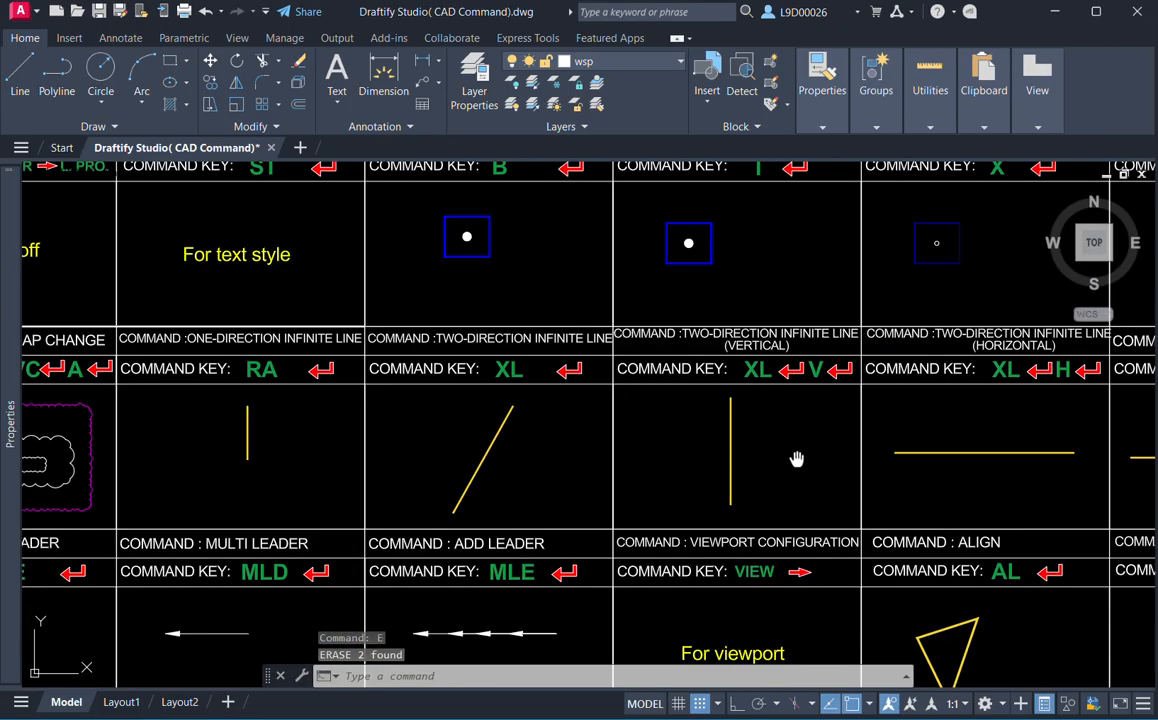
Draw three horizontal construction lines through the Two-Direction Infinite Line (Horizontal) cell, using XLINE's Hor option.
text(x)
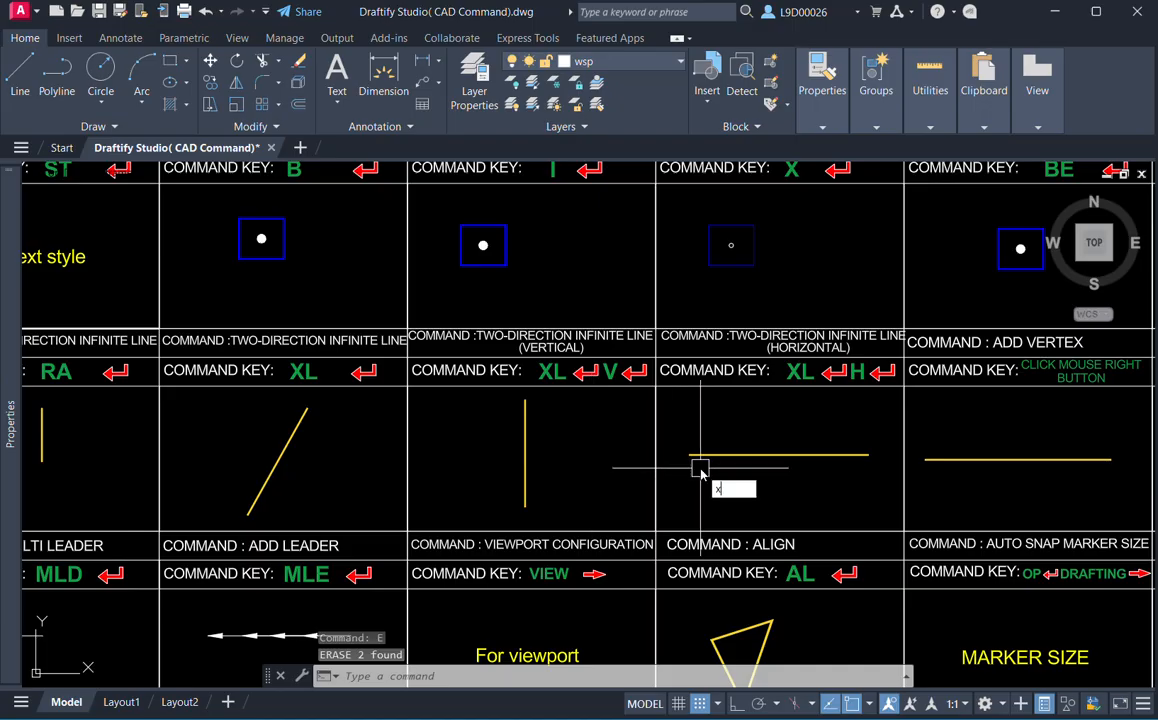
text(l)
key(Return)
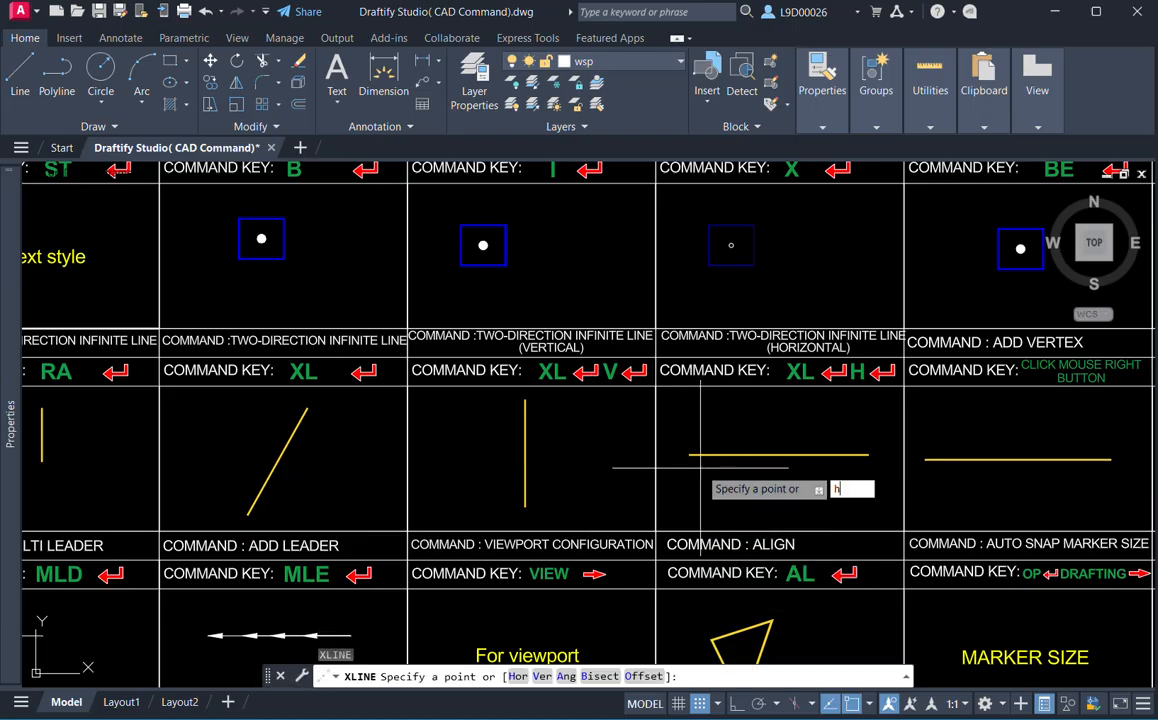
text(h)
key(Return)
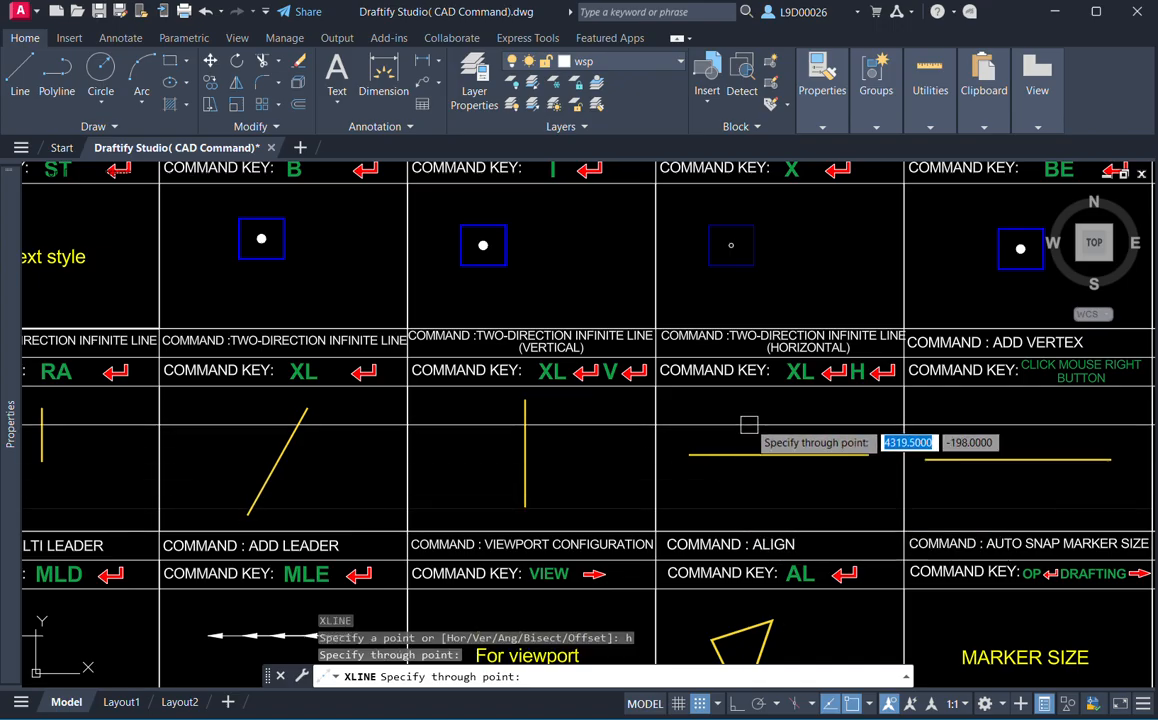
key(Escape)
key(Escape)
key(Escape)
Regenerate the drawing and erase the three horizontal construction lines running across the chart.
scroll(692, 497, down, 2)
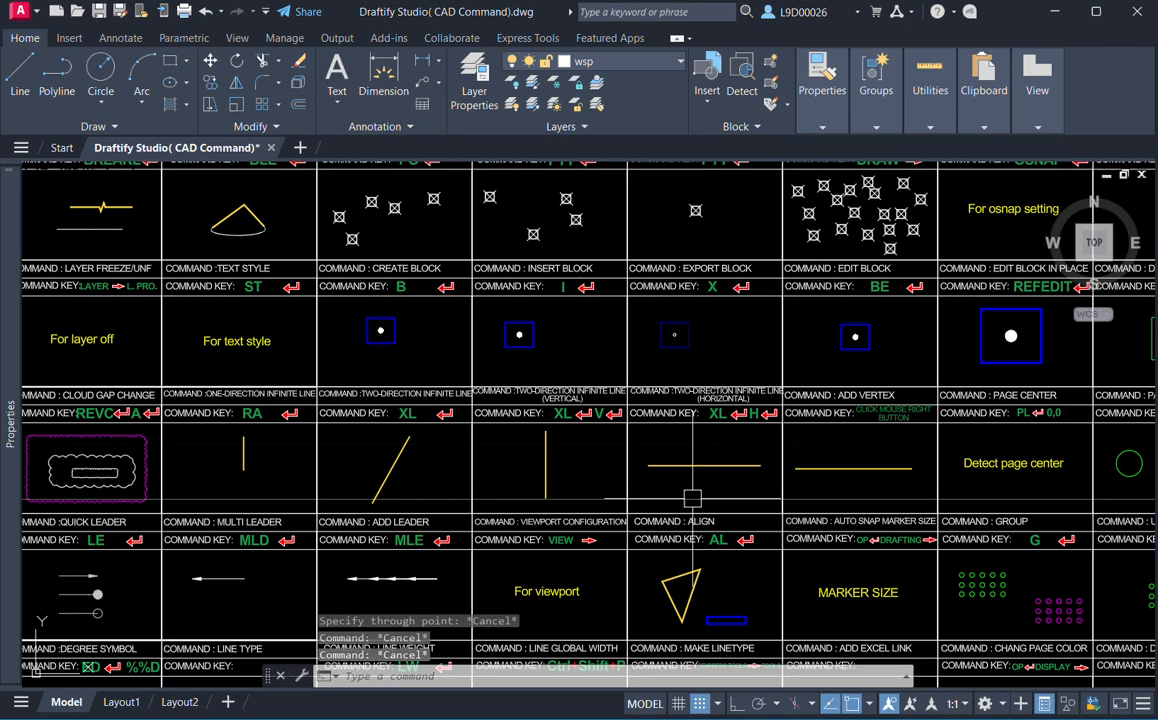
text(re)
key(Return)
scroll(778, 520, down, 4)
mouse_move(748, 513)
middle_down()
mouse_move(615, 468)
mouse_move(558, 463)
middle_up()
click(1016, 465)
click(913, 370)
click(909, 515)
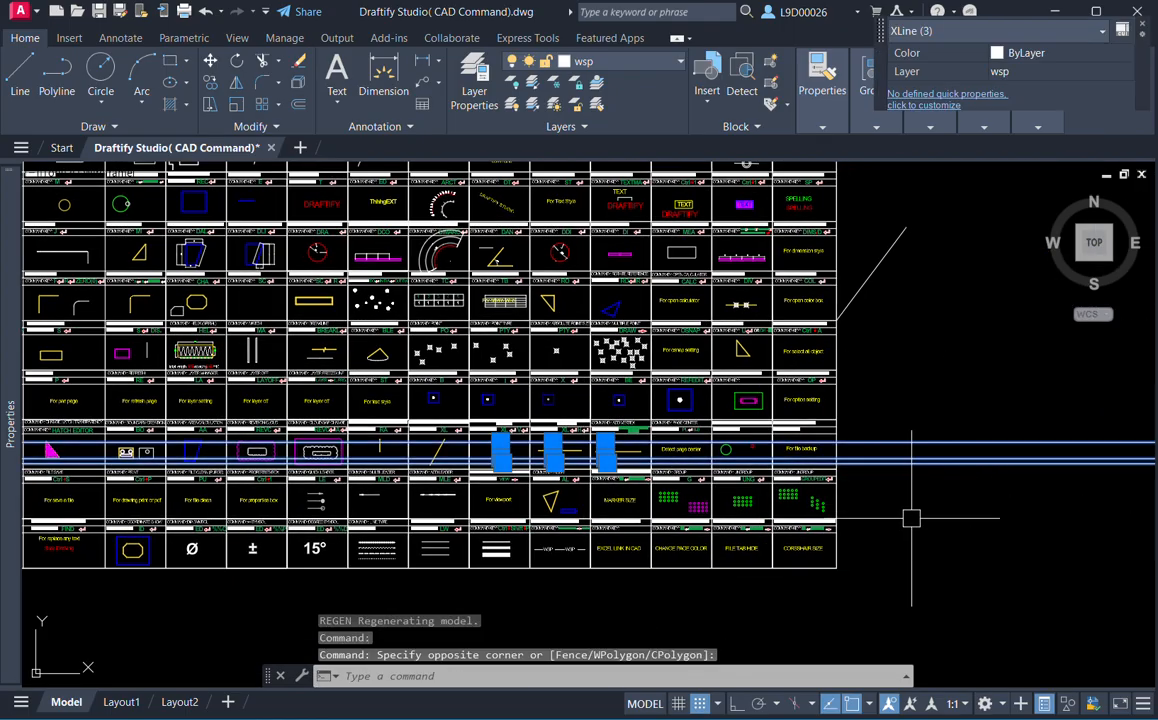
text(e)
key(Return)
Add a vertex on the yellow polyline in the Add Vertex cell, between its midpoint and right end.
scroll(560, 440, up, 3)
middle_drag(540, 436, 740, 424)
scroll(598, 428, up, 2)
scroll(700, 420, up, 2)
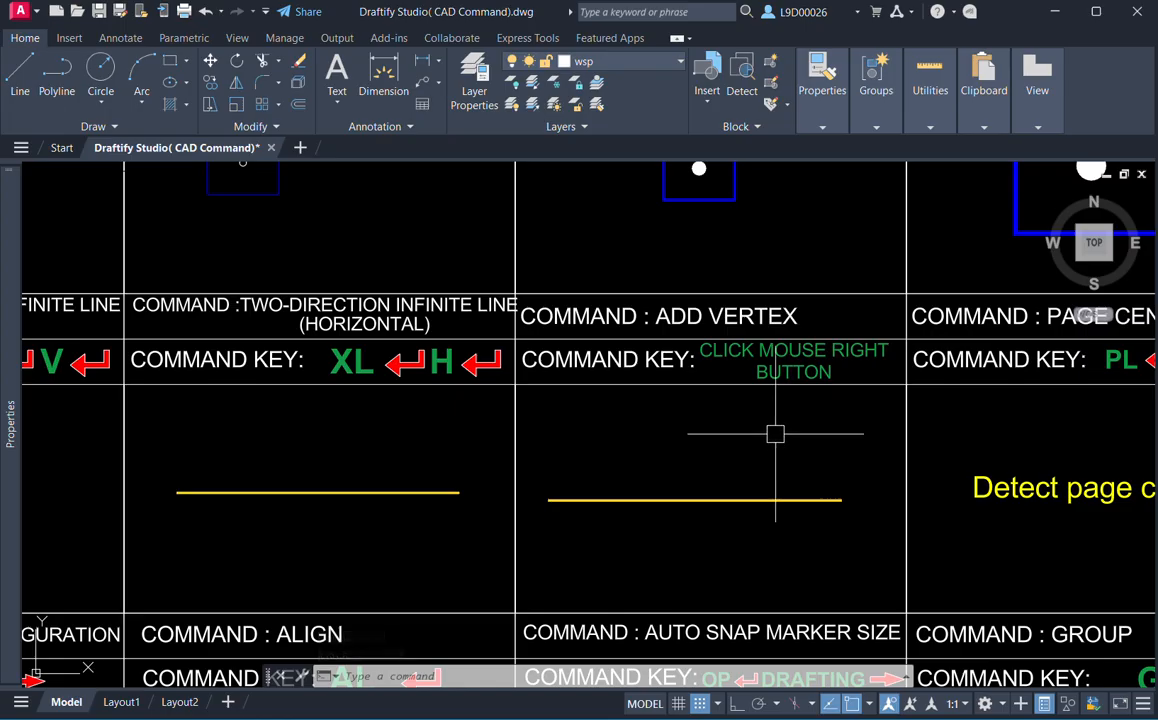
click(747, 499)
middle_drag(849, 502, 853, 481)
click(689, 546)
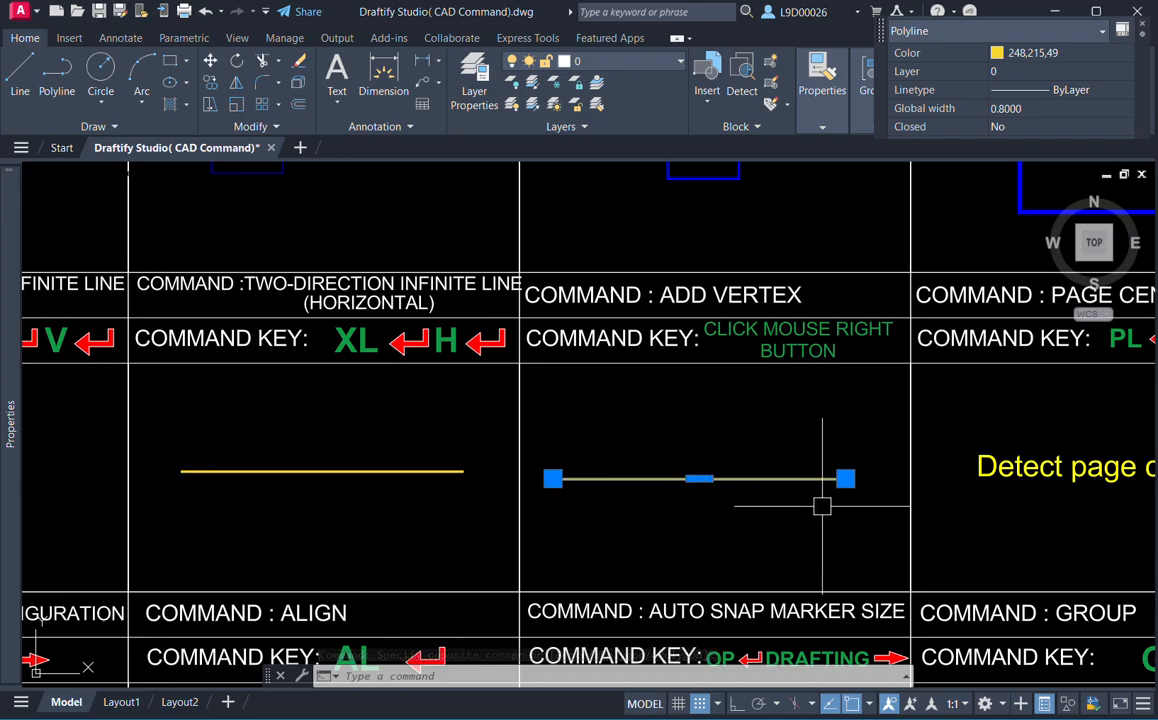
key(Escape)
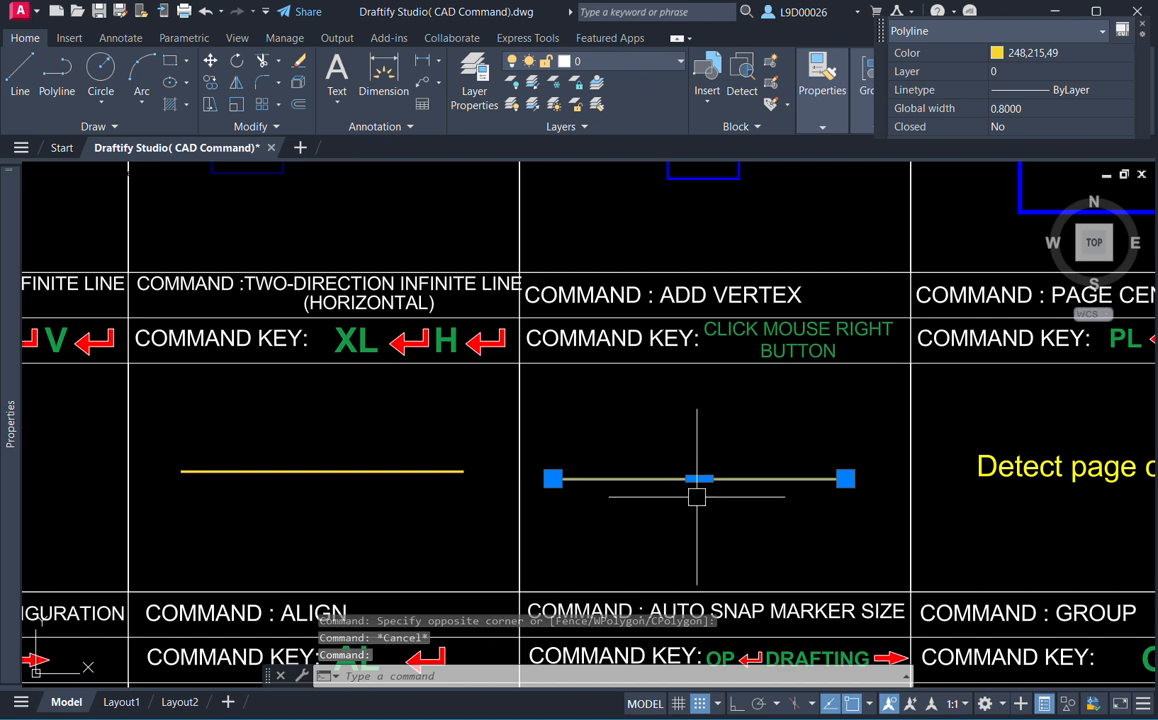
mouse_move(700, 480)
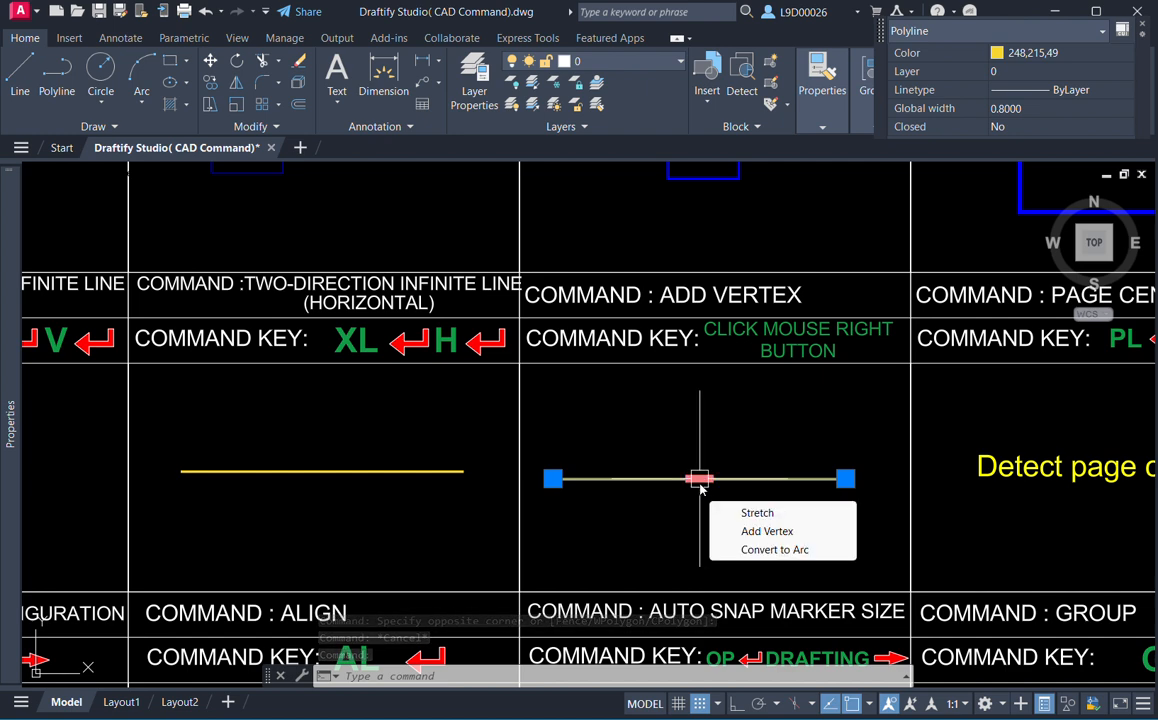
click(757, 533)
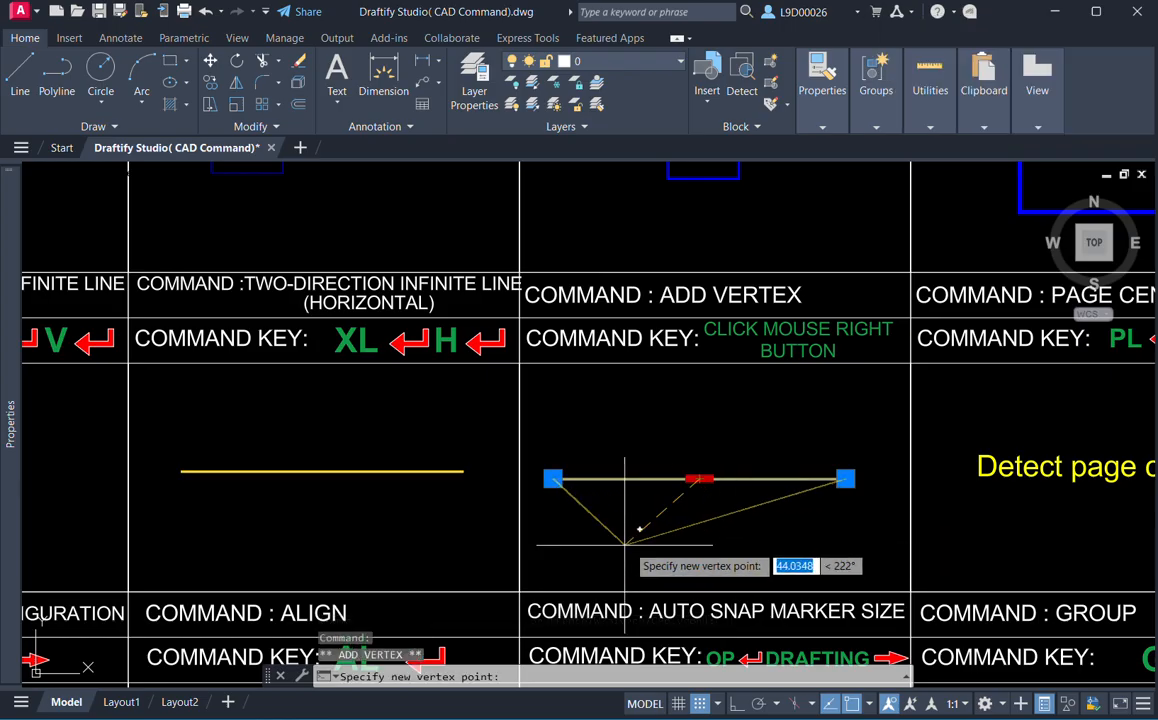
scroll(736, 532, up, 4)
click(786, 396)
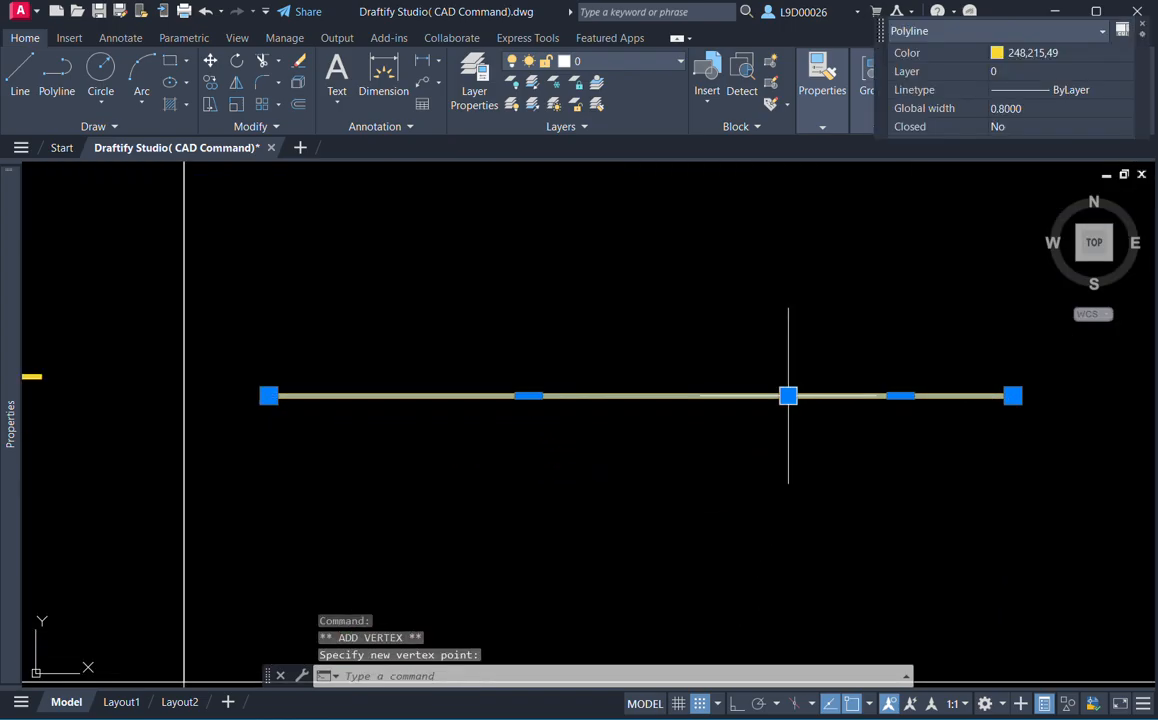
Stretch the polyline's left endpoint up and to the right so it bends at the added vertex, and deselect it.
scroll(776, 464, down, 2)
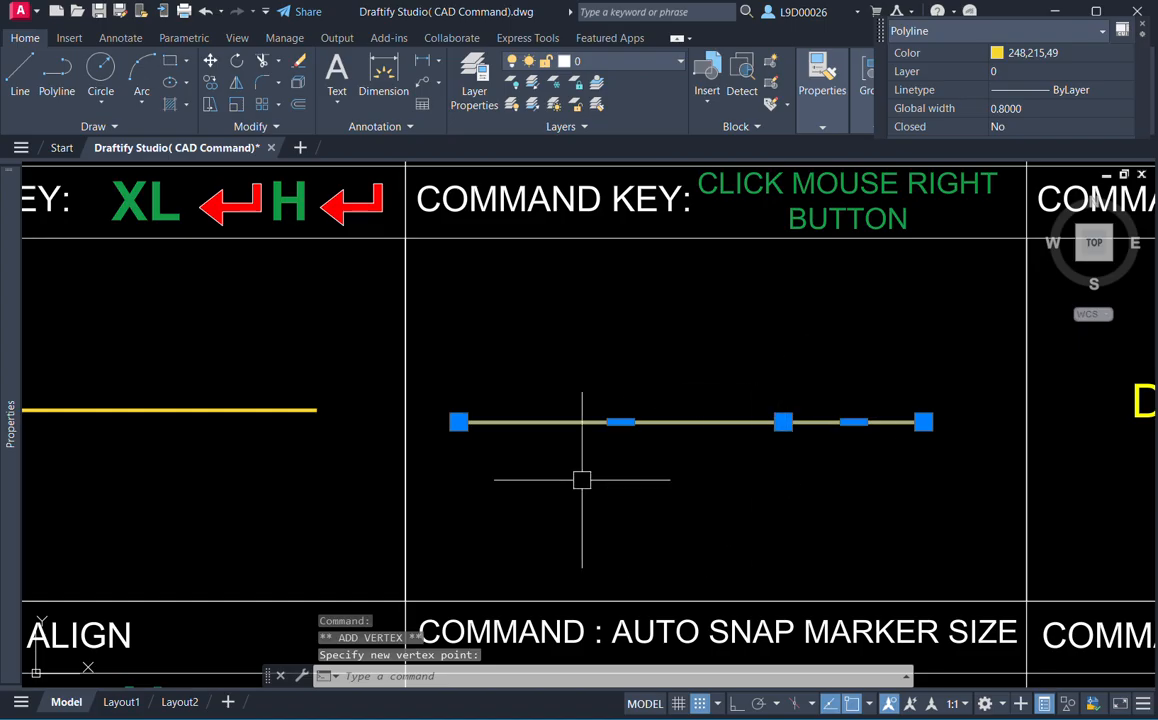
click(458, 421)
click(660, 287)
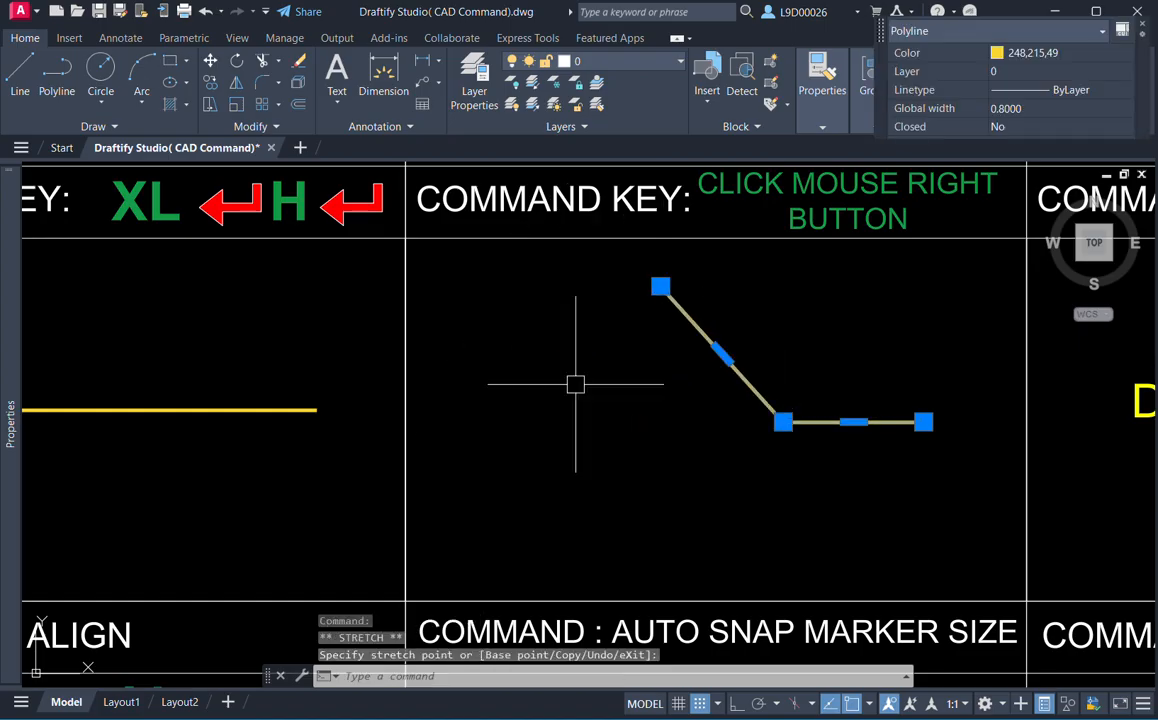
middle_drag(798, 470, 765, 466)
key(Escape)
key(Escape)
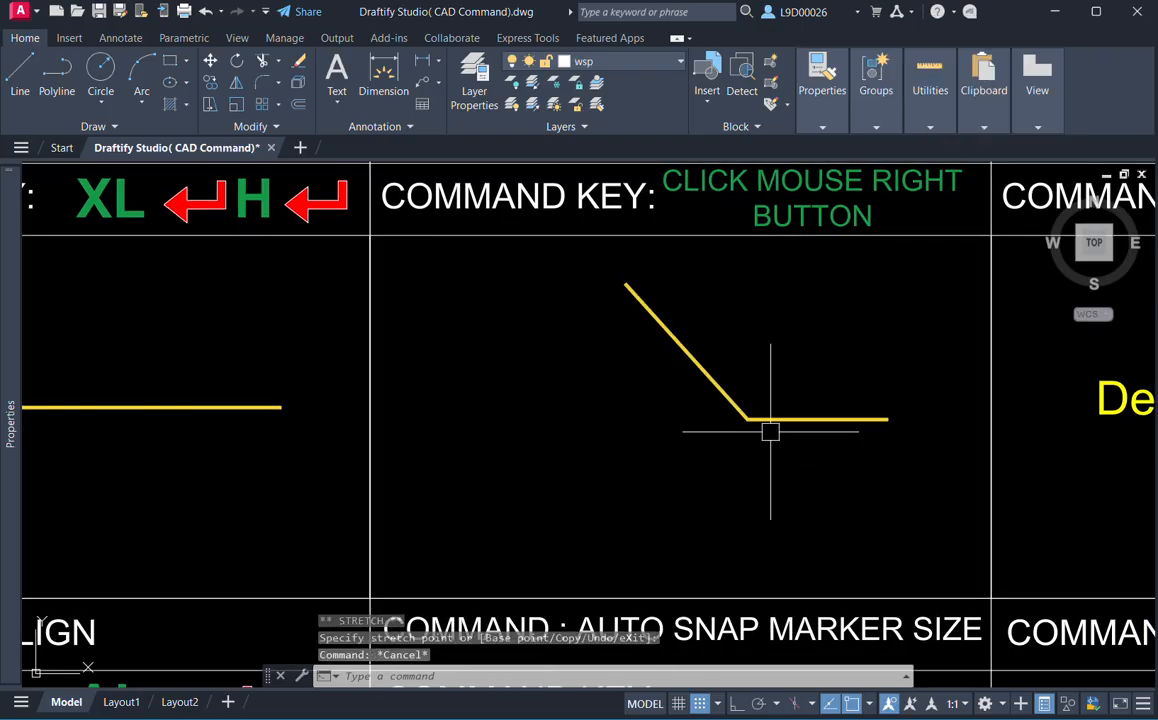
Undo the endpoint stretch and the added vertex on the polyline in the Add Vertex cell.
scroll(698, 436, down, 2)
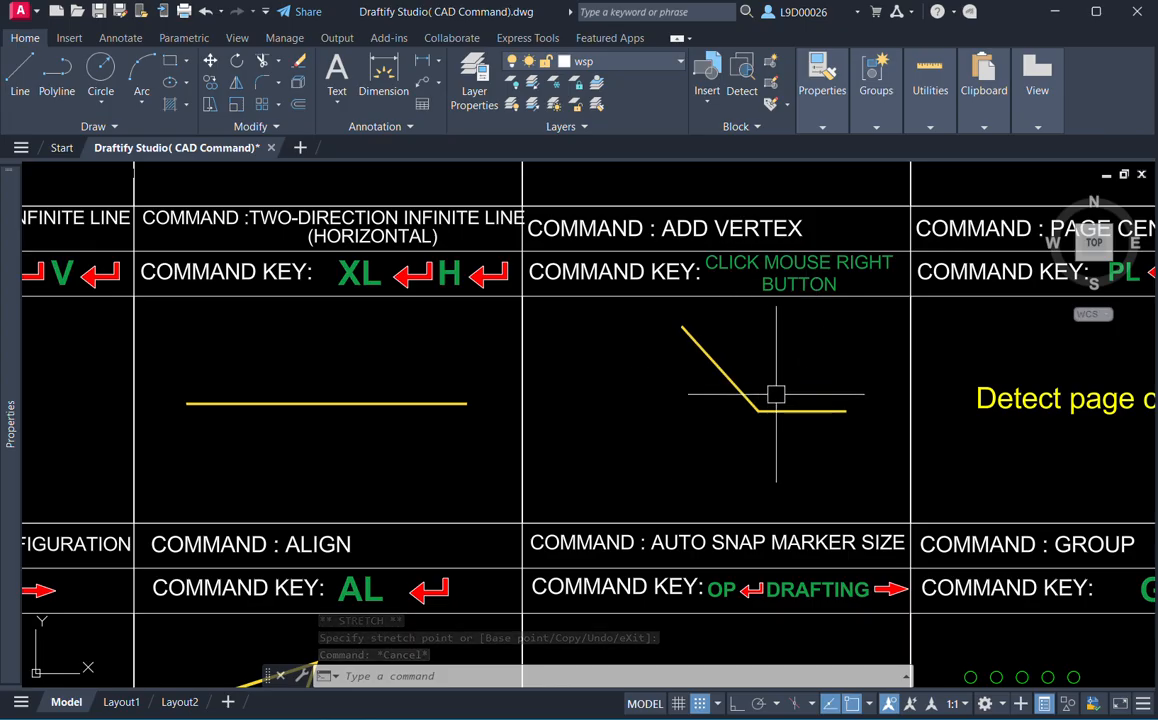
middle_drag(760, 392, 667, 403)
key(ctrl+z)
key(ctrl+z)
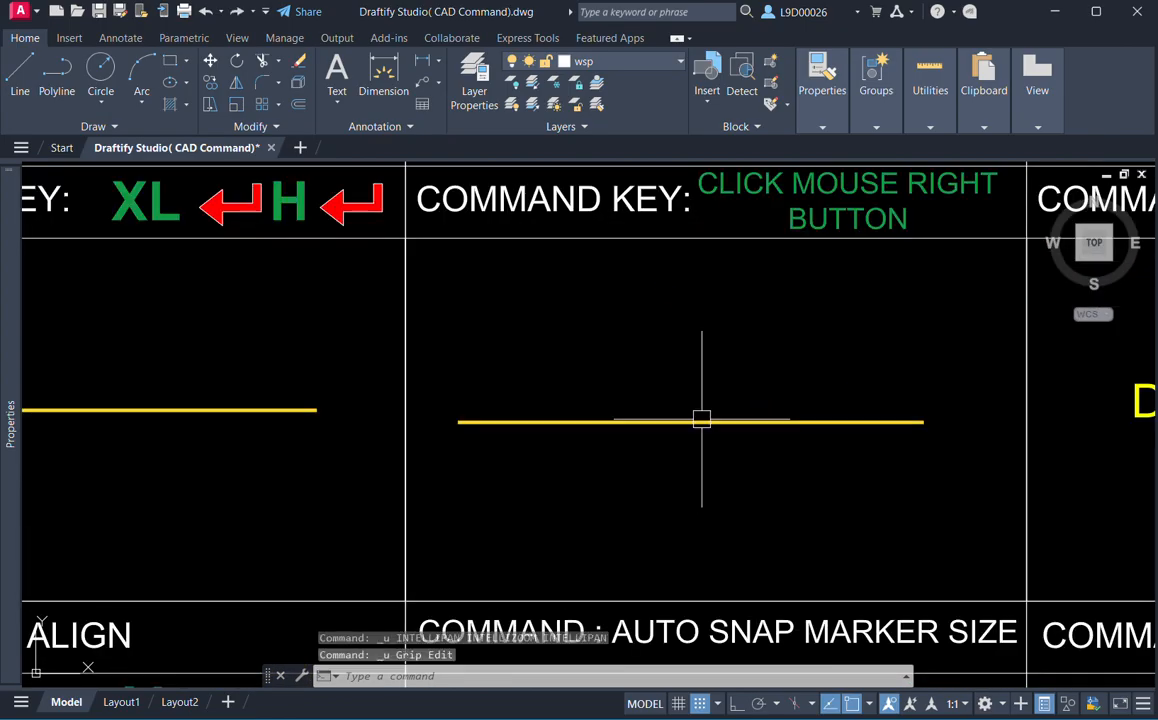
click(776, 395)
click(713, 495)
key(Escape)
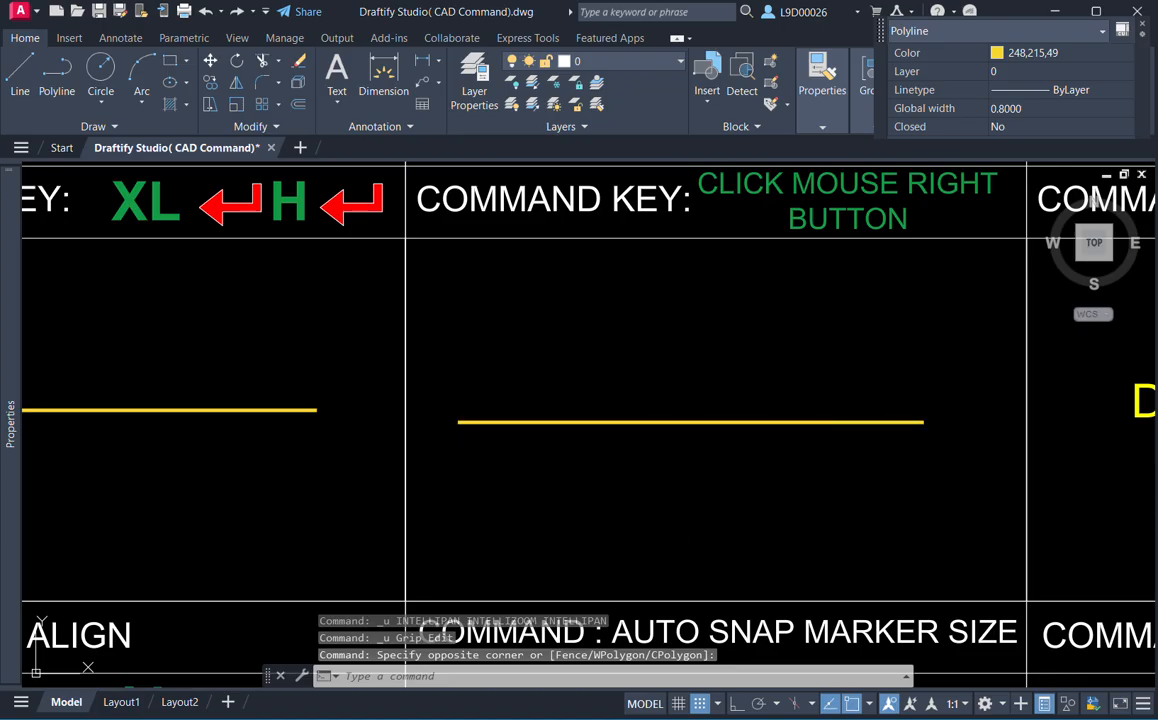
key(ctrl+z)
click(750, 376)
click(689, 453)
key(ctrl+z)
key(ctrl+z)
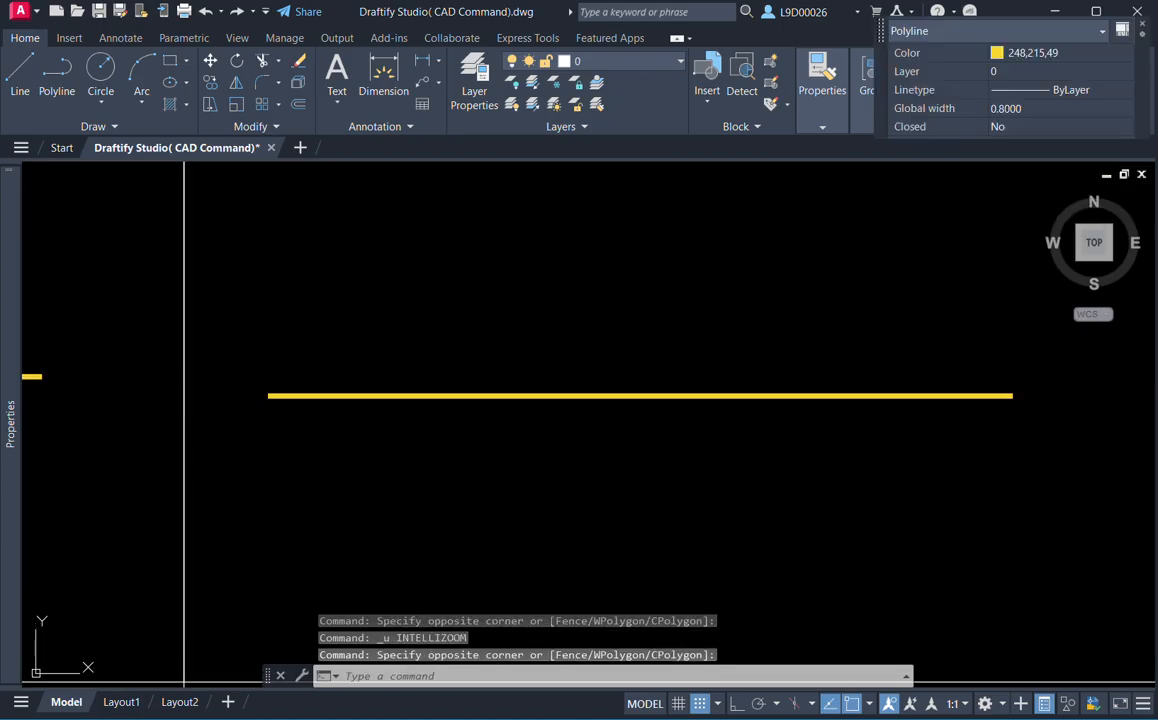
Add a vertex at the midpoint of the straight yellow polyline in the Add Vertex cell.
click(642, 400)
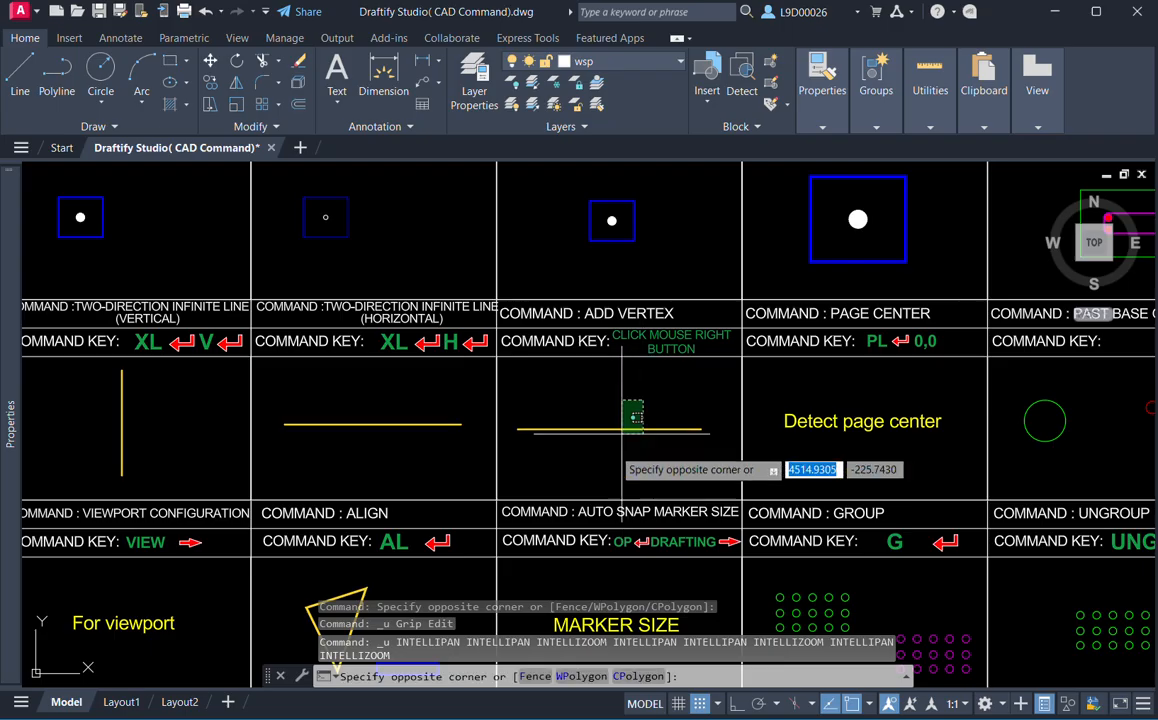
click(621, 440)
middle_drag(627, 452, 690, 452)
scroll(729, 460, up, 2)
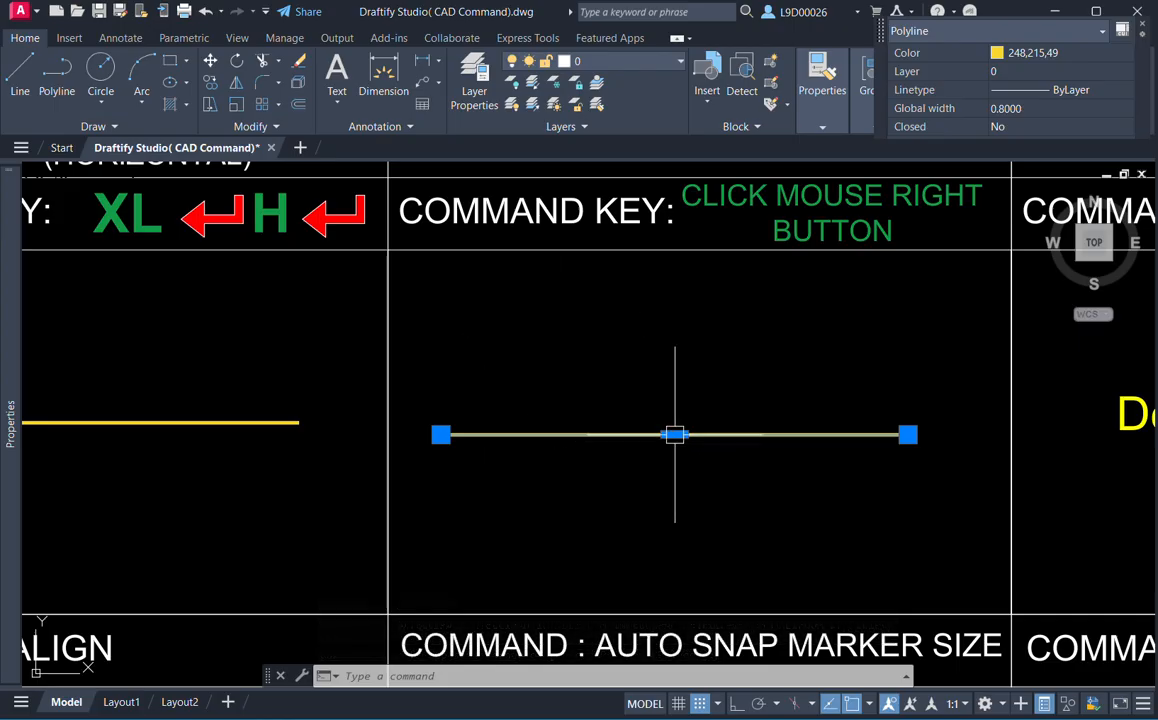
mouse_move(679, 439)
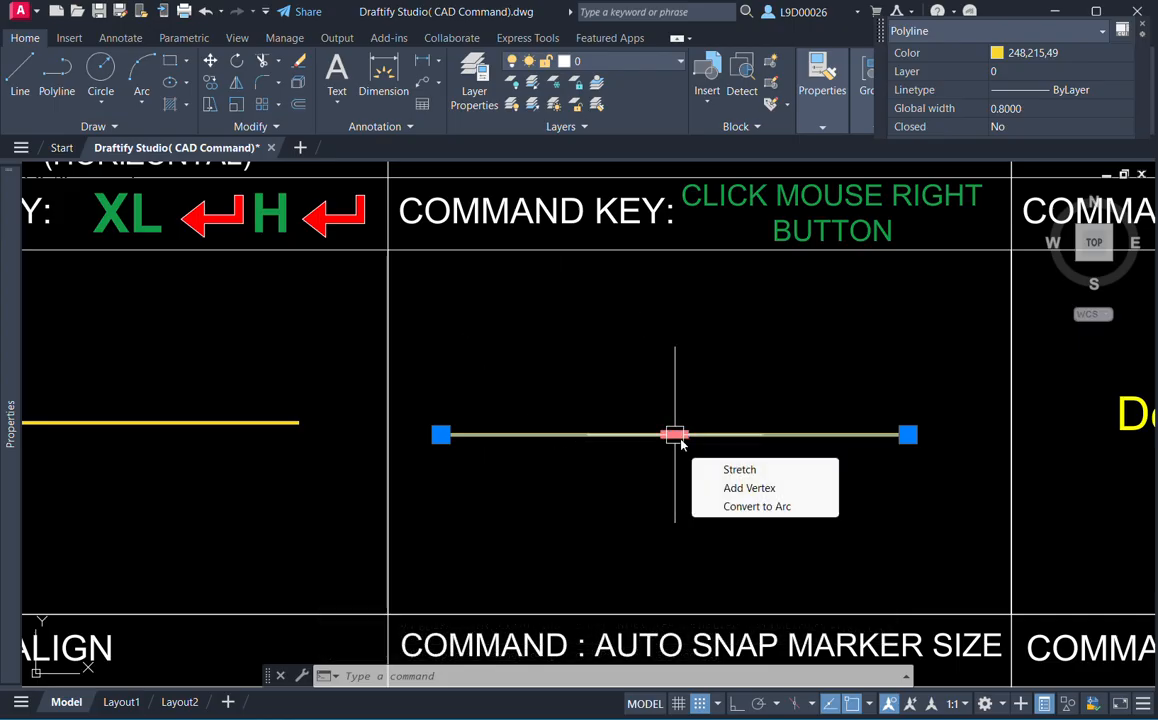
click(752, 488)
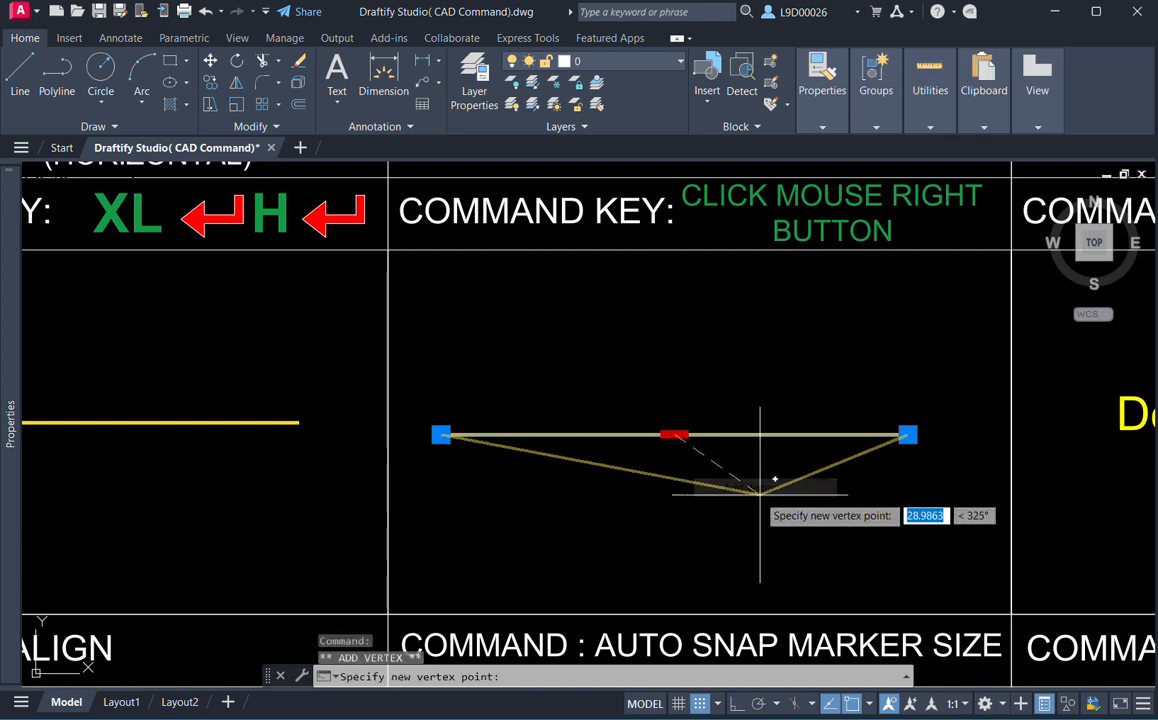
click(675, 434)
Stretch the polyline's left endpoint up and to the right so it bends at the midpoint vertex.
middle_drag(680, 494, 700, 498)
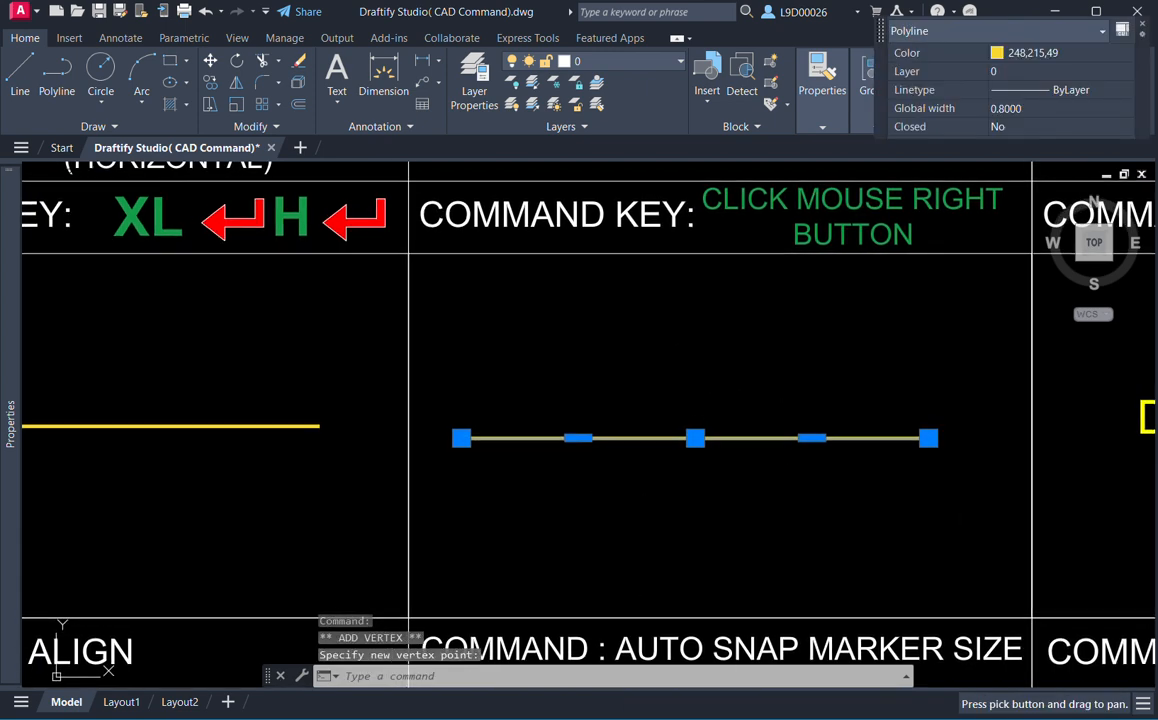
click(461, 438)
click(621, 316)
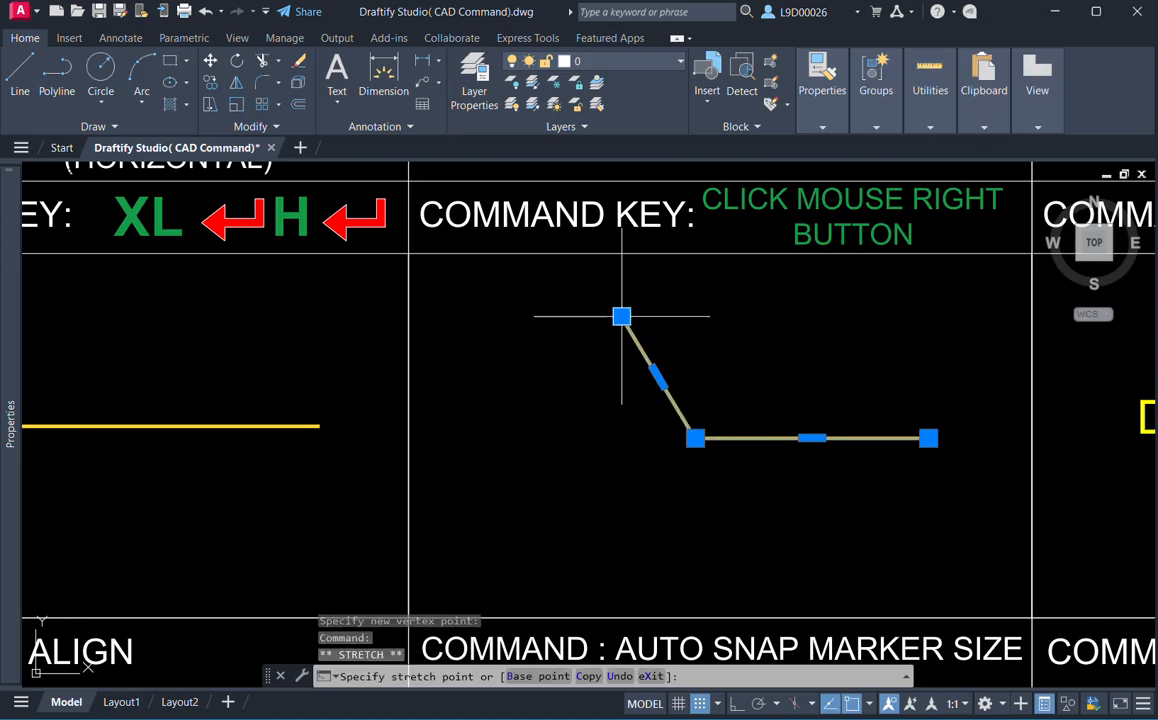
Stretch the polyline's right endpoint down and slightly left in the Add Vertex cell, and deselect the polyline.
click(928, 438)
click(902, 524)
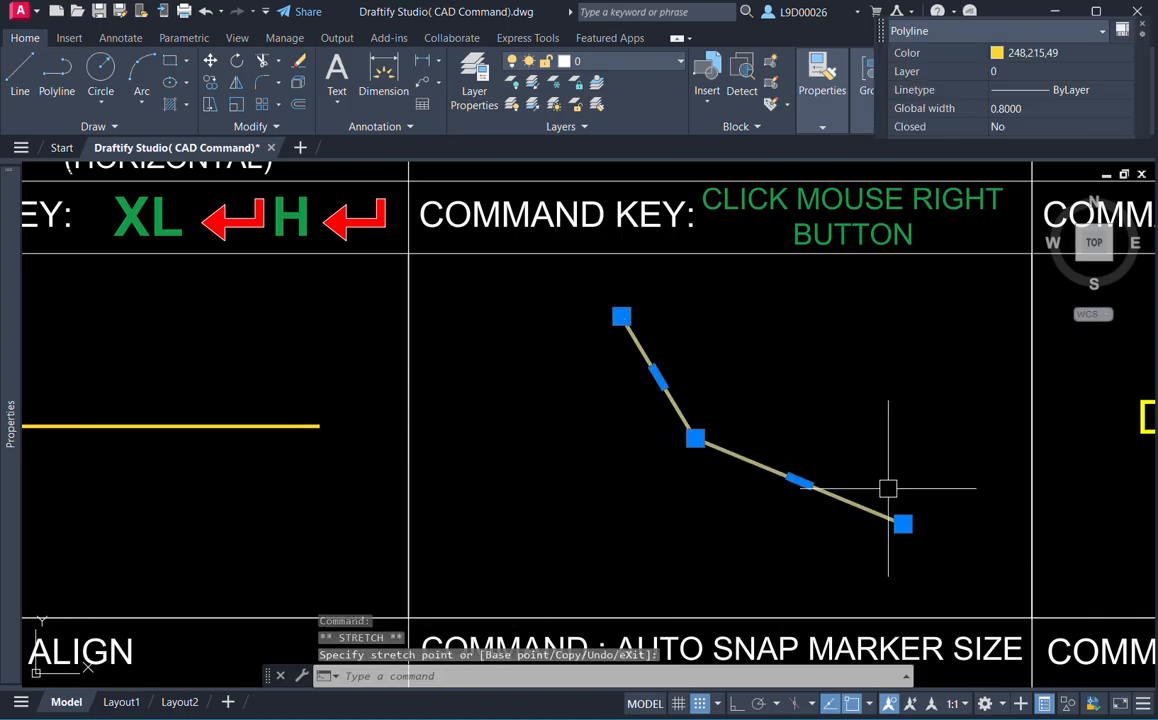
scroll(814, 432, down, 2)
middle_drag(814, 432, 685, 411)
key(Escape)
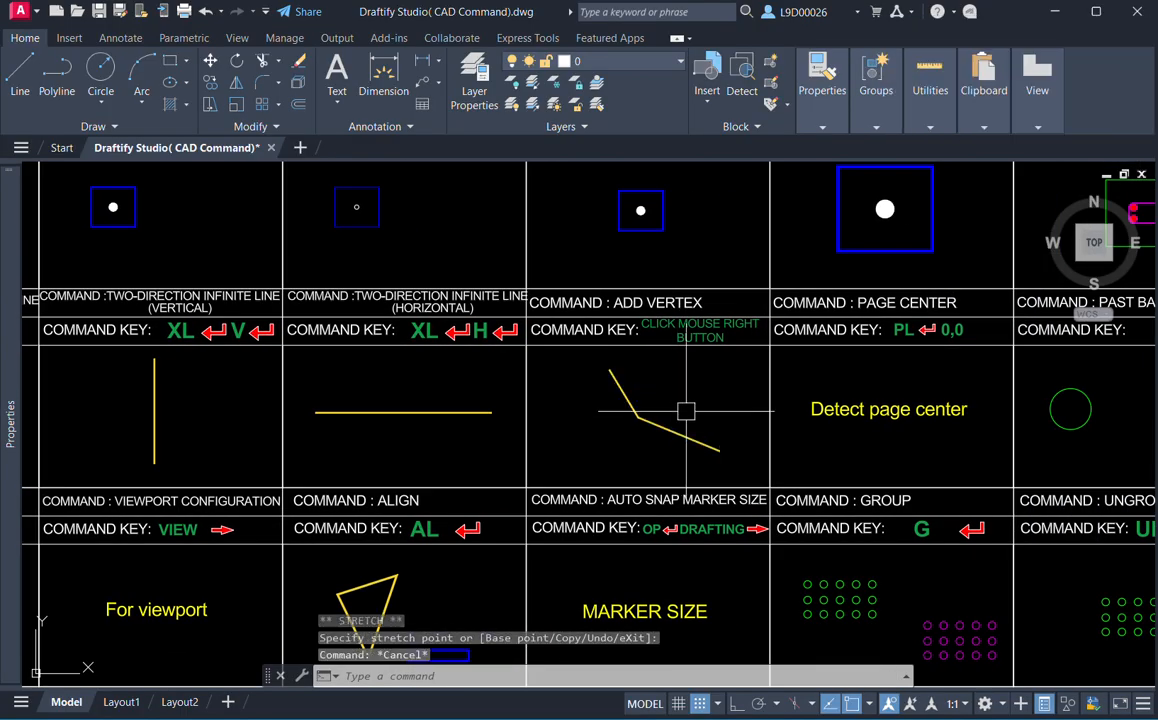
Start a polyline at coordinates 0,0 to detect the page center.
middle_drag(900, 414, 796, 423)
scroll(813, 371, up, 1)
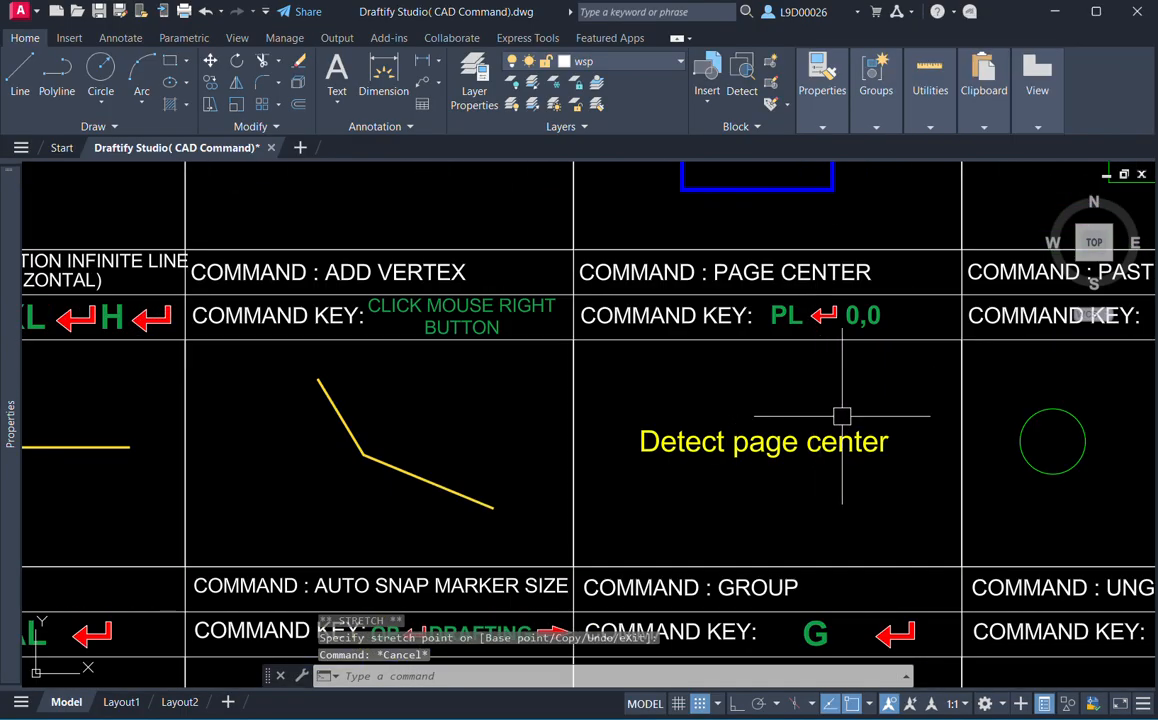
scroll(798, 411, down, 5)
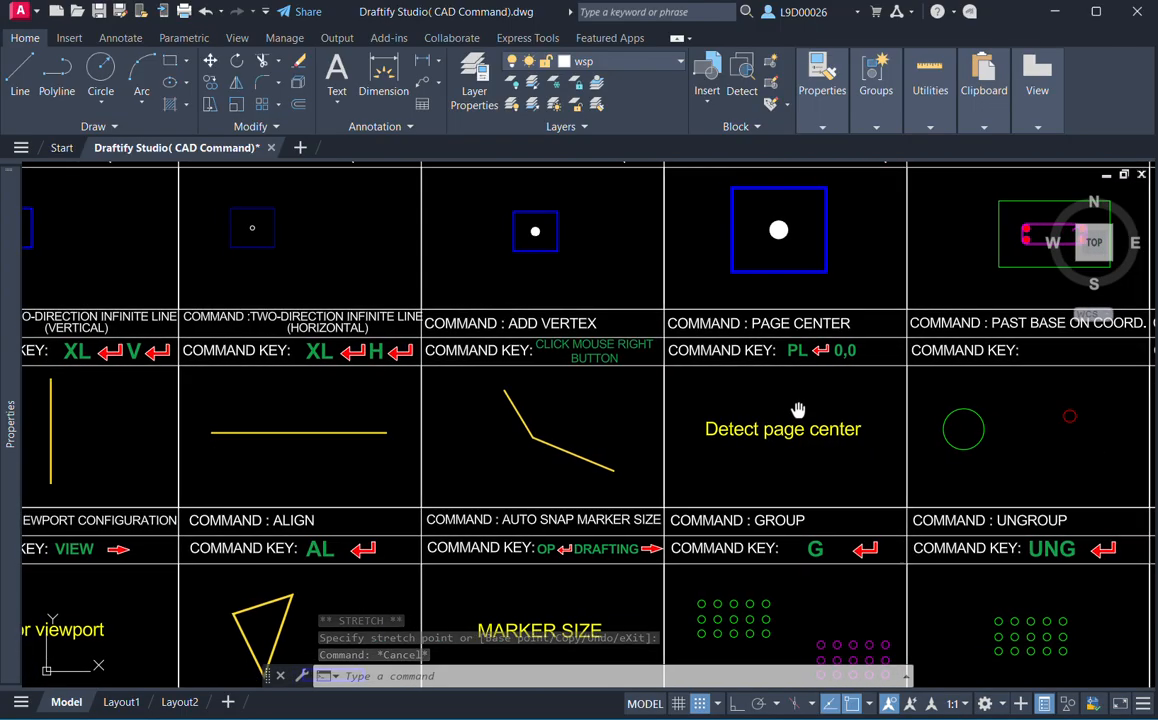
scroll(798, 411, down, 2)
middle_drag(799, 411, 812, 472)
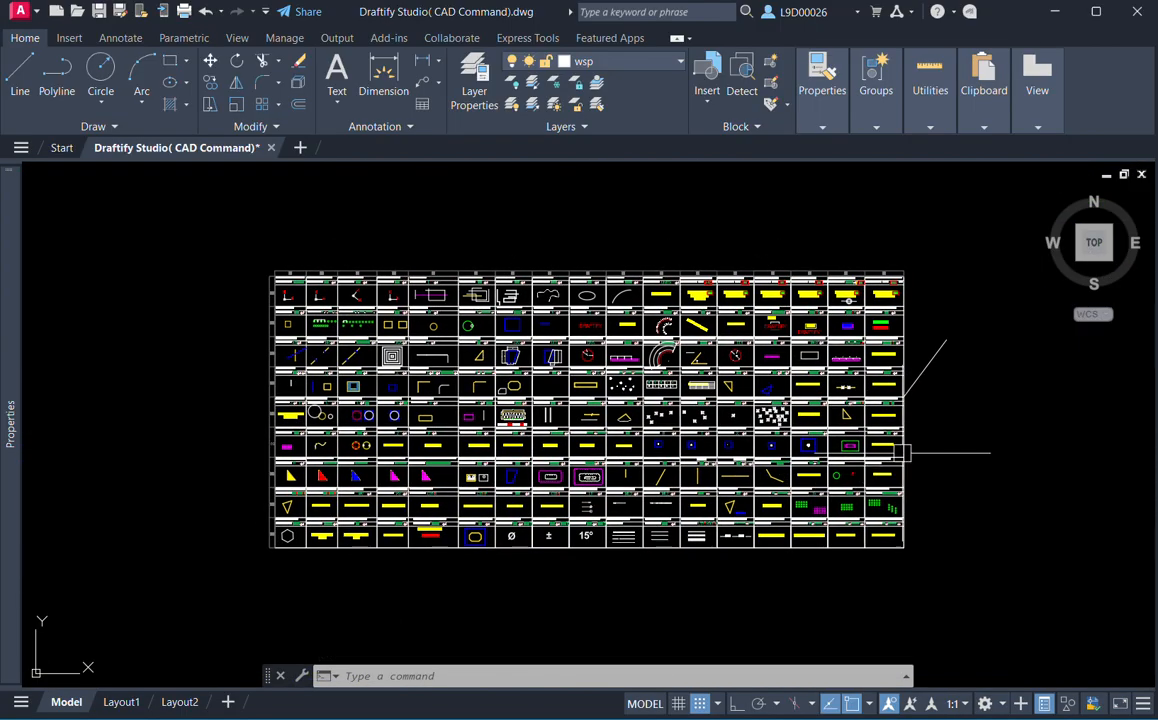
scroll(755, 444, up, 6)
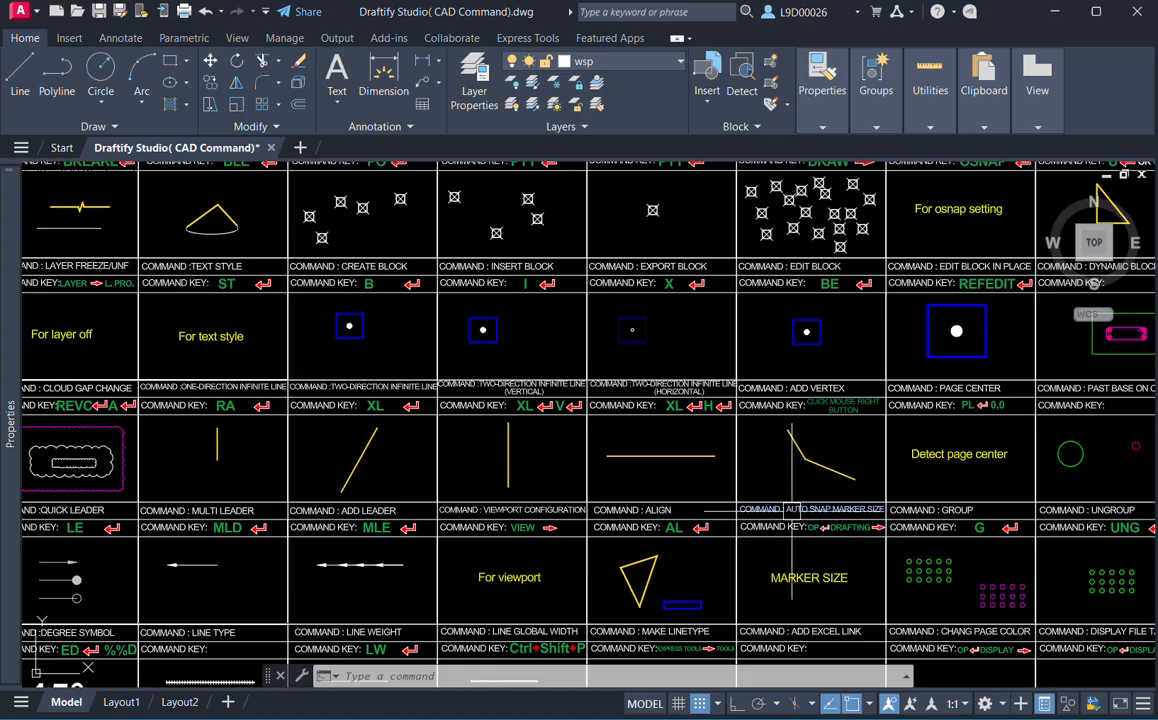
scroll(793, 510, up, 4)
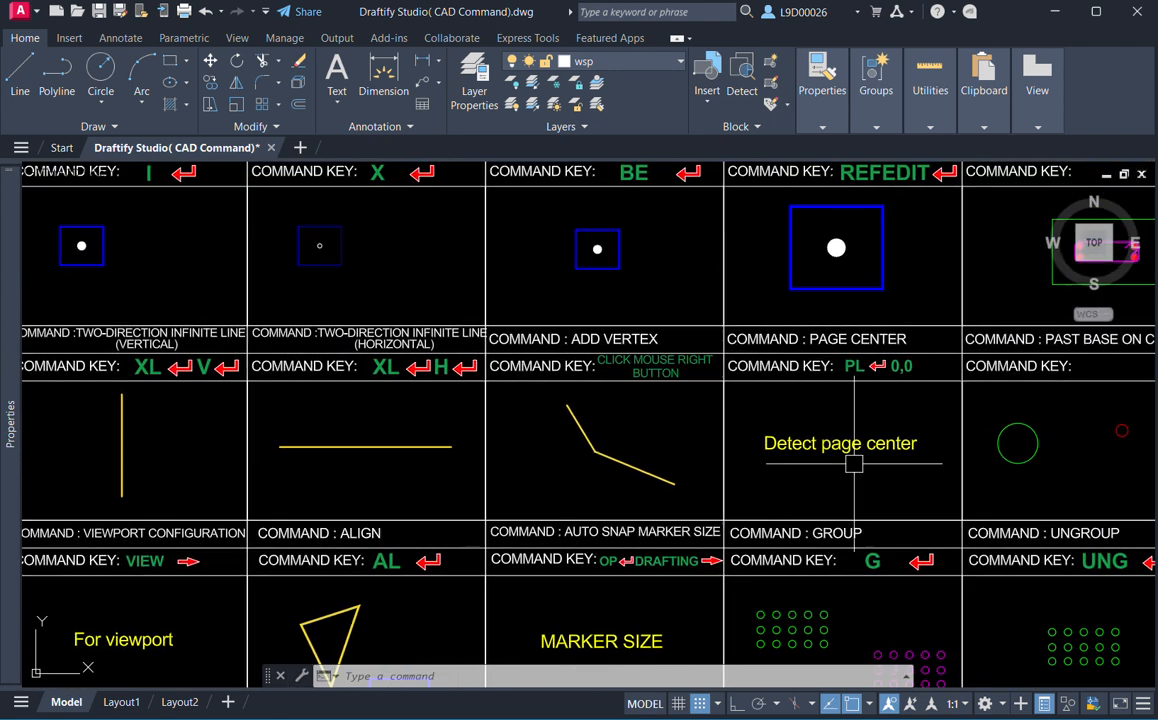
text(pl)
key(Return)
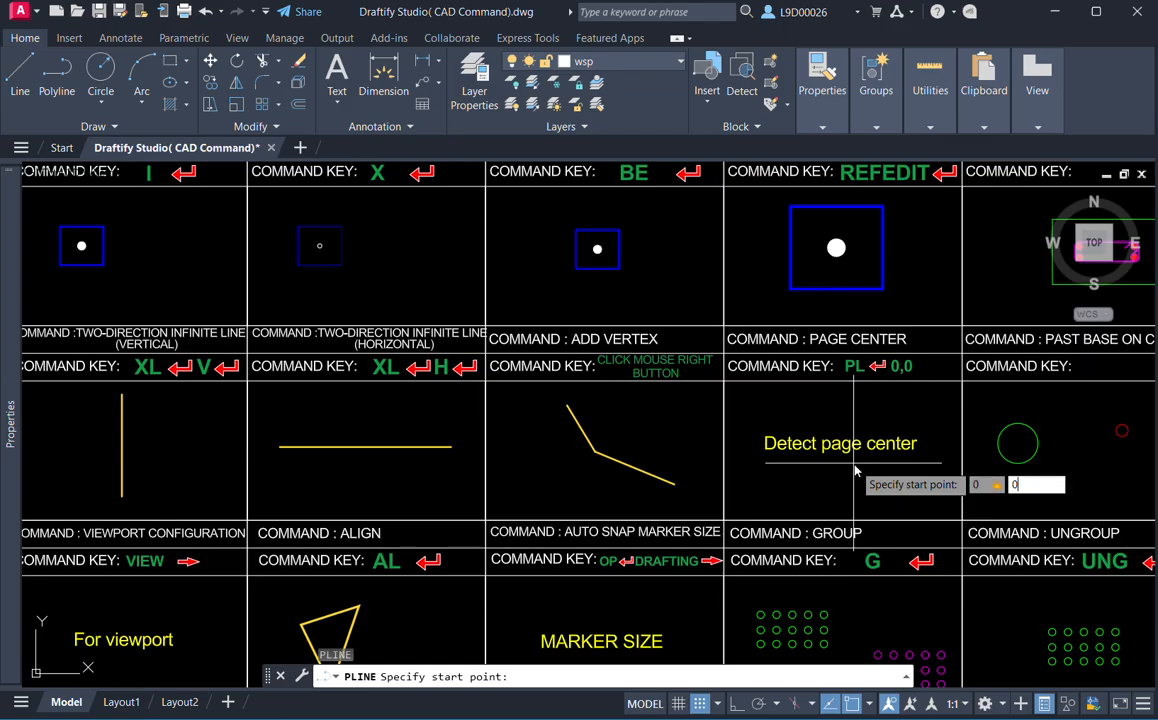
text(0,0)
key(Return)
Examine where the polyline's 0,0 start point lies relative to the command chart, and cancel the polyline.
scroll(855, 470, down, 5)
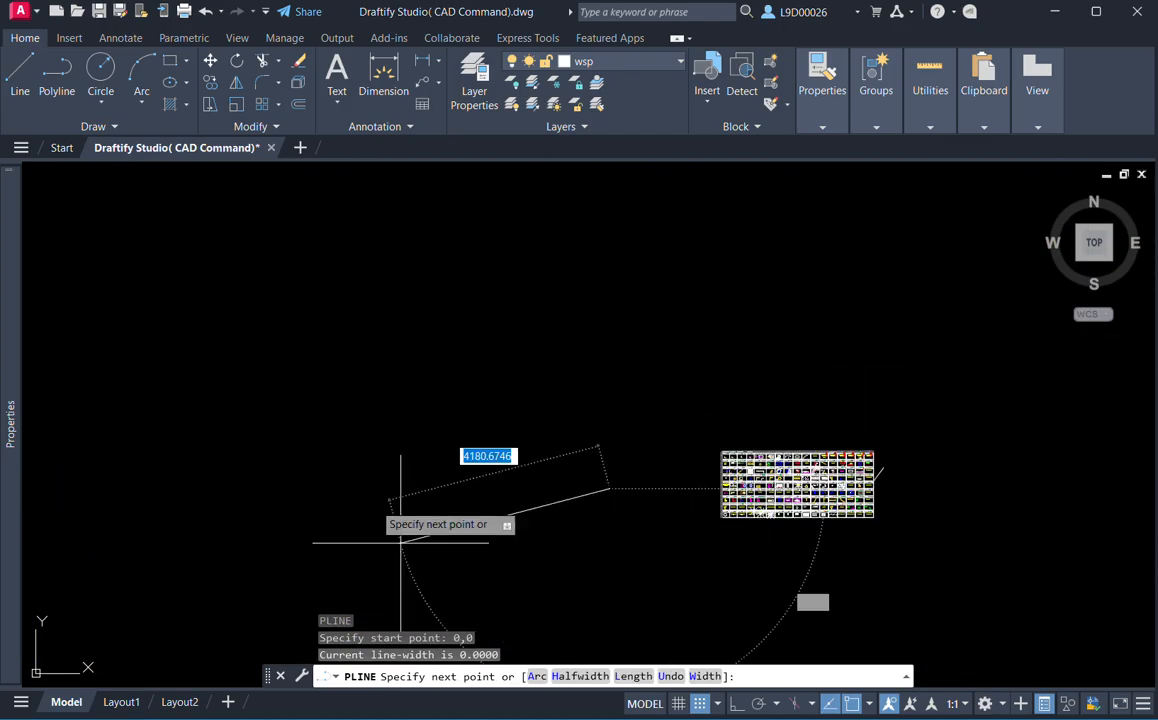
scroll(580, 534, up, 2)
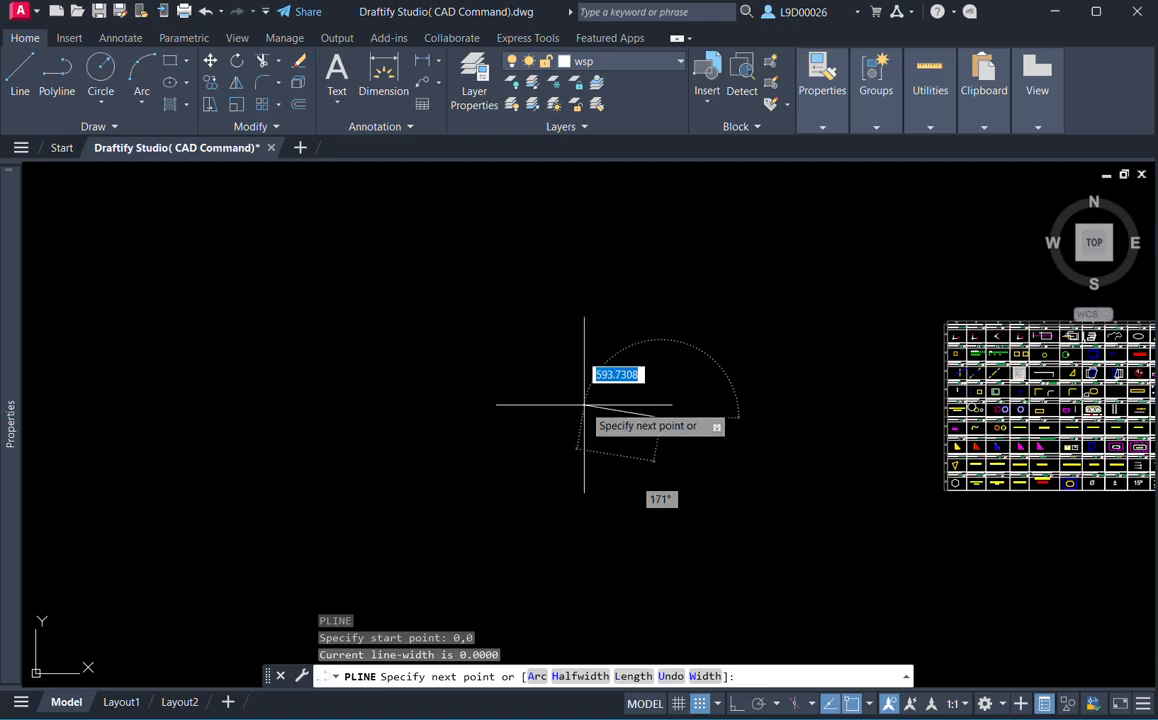
scroll(650, 465, up, 8)
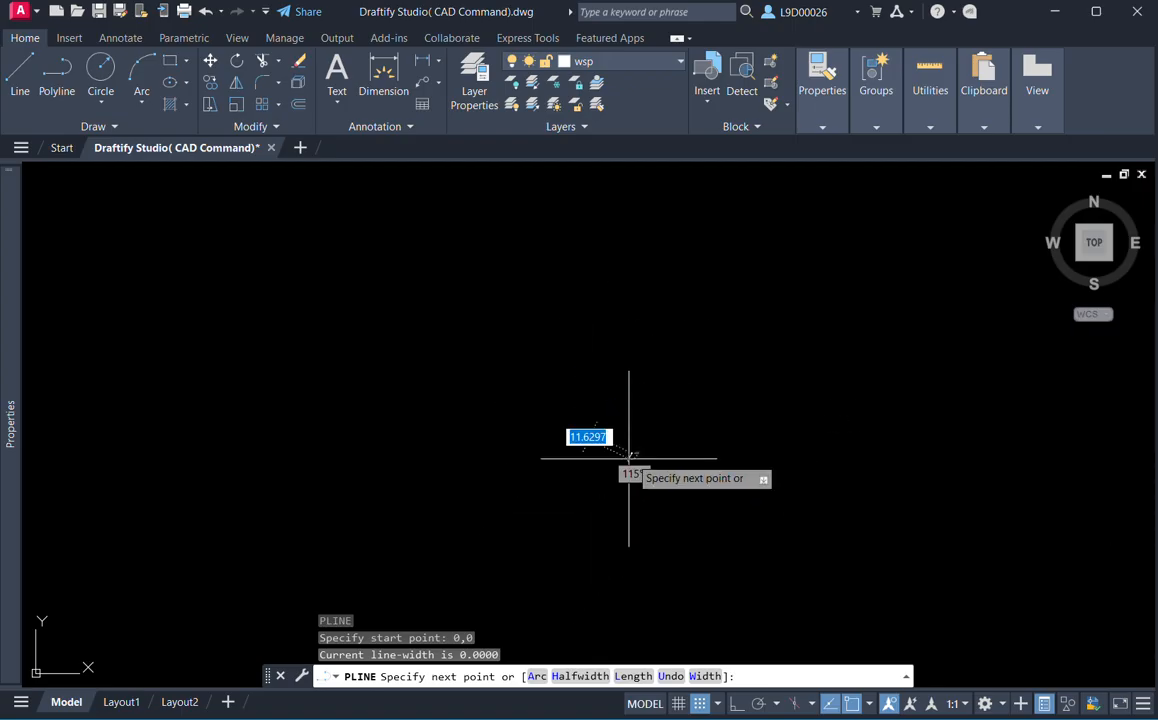
scroll(646, 483, down, 5)
scroll(940, 500, up, 6)
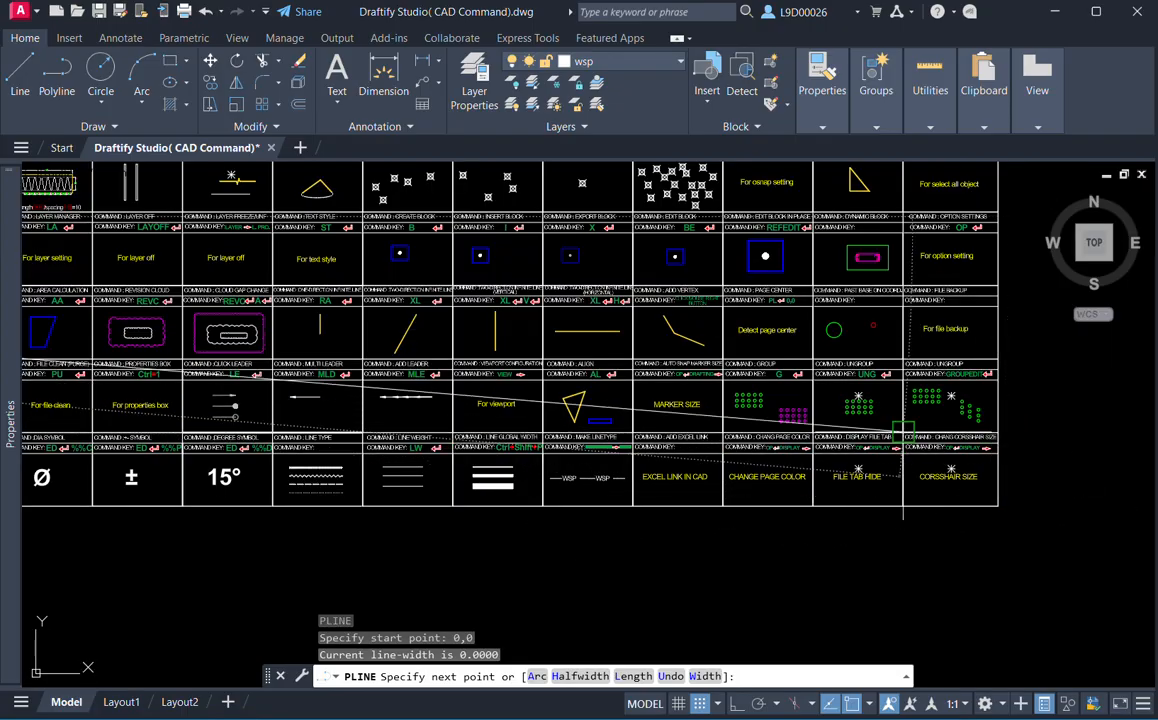
middle_drag(903, 432, 933, 449)
key(Escape)
key(Escape)
Select the circles in the Past Base on Coord. cell, and clear the selection.
middle_drag(806, 317, 874, 433)
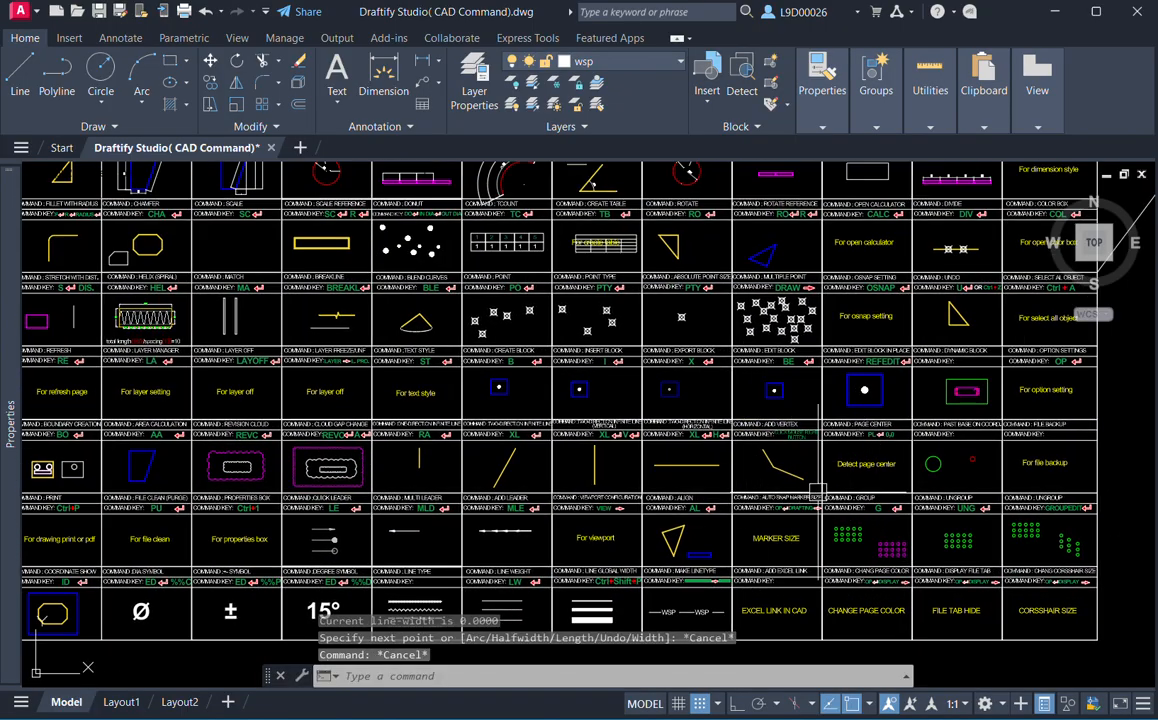
scroll(955, 470, up, 1)
scroll(845, 481, up, 1)
middle_drag(850, 478, 692, 499)
middle_drag(883, 435, 792, 435)
scroll(780, 405, up, 1)
scroll(736, 365, up, 1)
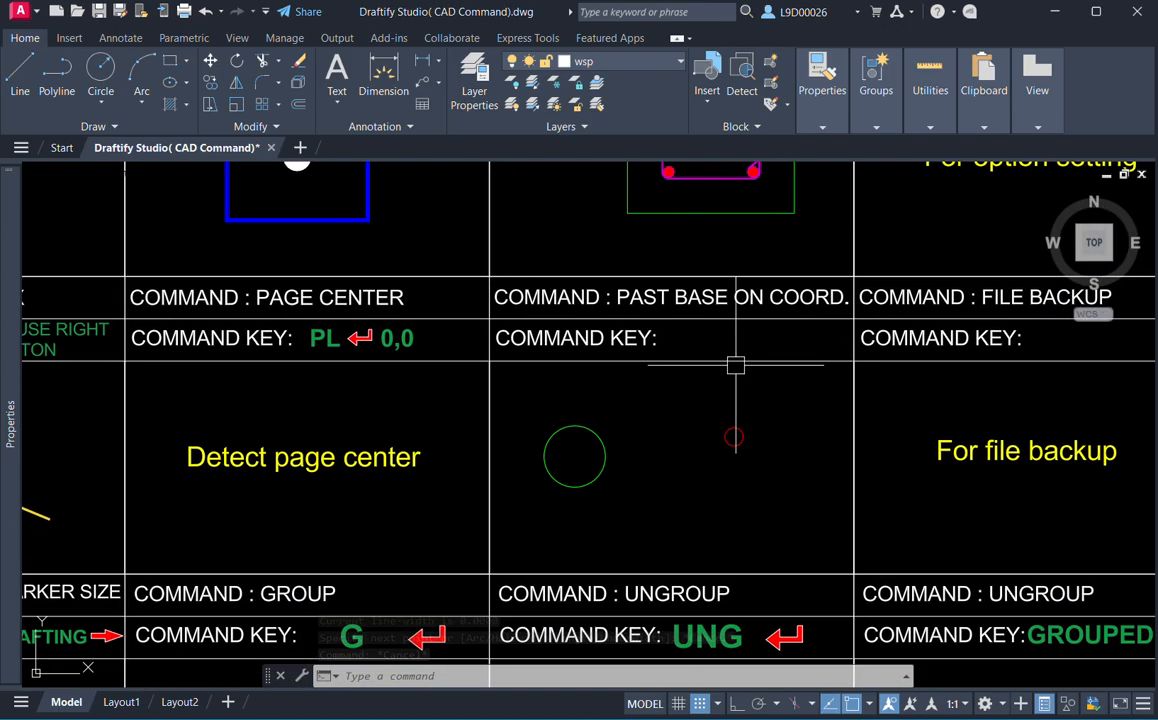
mouse_move(669, 470)
middle_down()
mouse_move(646, 427)
mouse_move(623, 455)
mouse_move(652, 513)
middle_up()
scroll(603, 443, up, 2)
scroll(604, 436, down, 2)
click(617, 432)
click(559, 471)
scroll(735, 445, up, 1)
click(768, 430)
click(638, 501)
key(Escape)
Copy the green circle in the Past Base on Coord. cell from its center to five places around the cell.
click(549, 485)
click(465, 535)
middle_drag(558, 525, 576, 491)
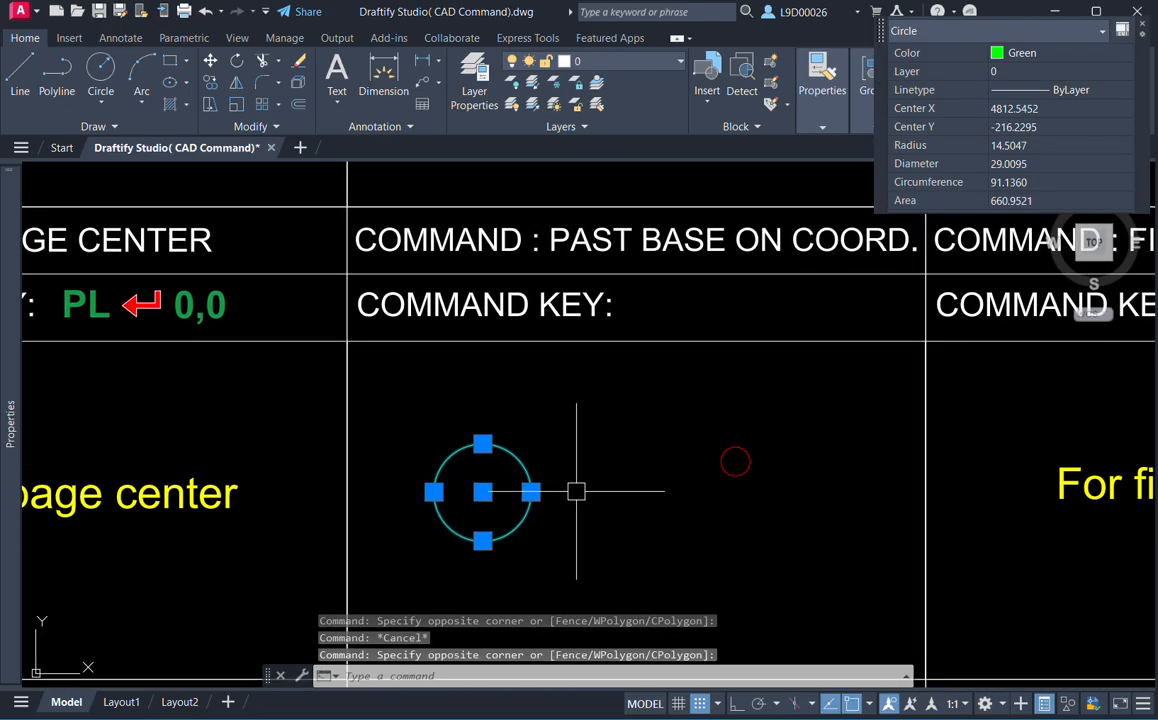
key(Return)
click(483, 491)
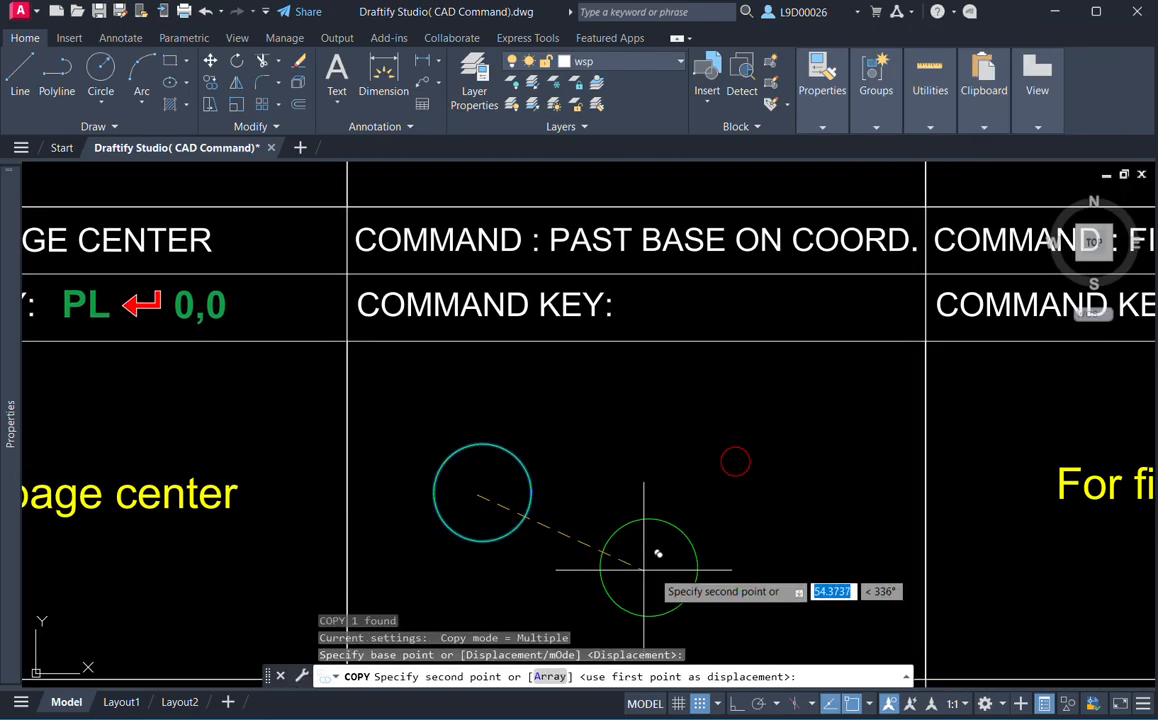
click(694, 565)
click(799, 418)
click(581, 418)
click(831, 537)
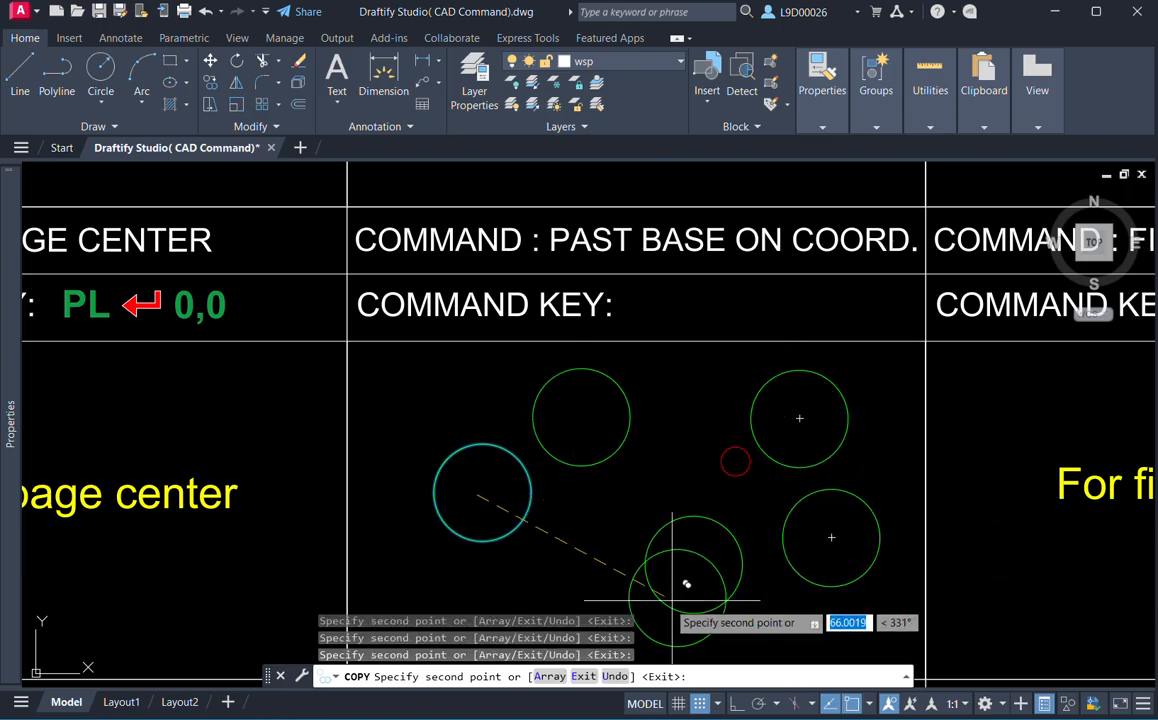
click(553, 554)
key(Escape)
mouse_move(610, 504)
middle_down()
mouse_move(706, 490)
mouse_move(686, 481)
mouse_move(633, 493)
middle_up()
click(567, 490)
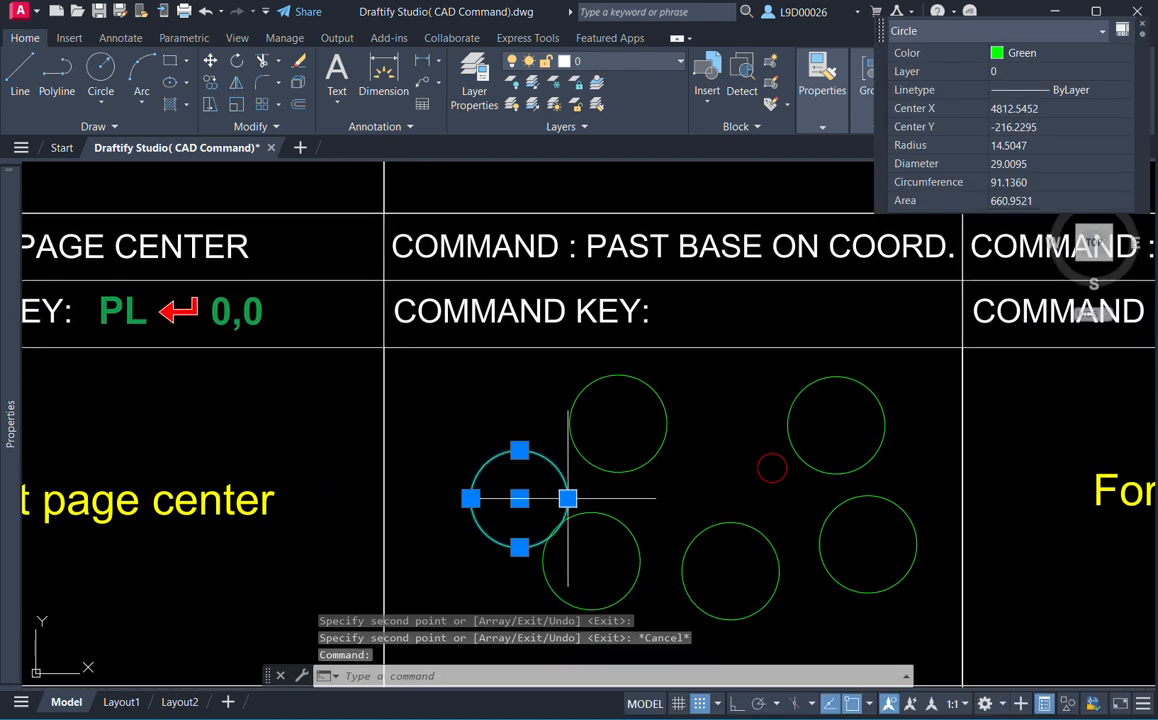
middle_drag(646, 543, 574, 470)
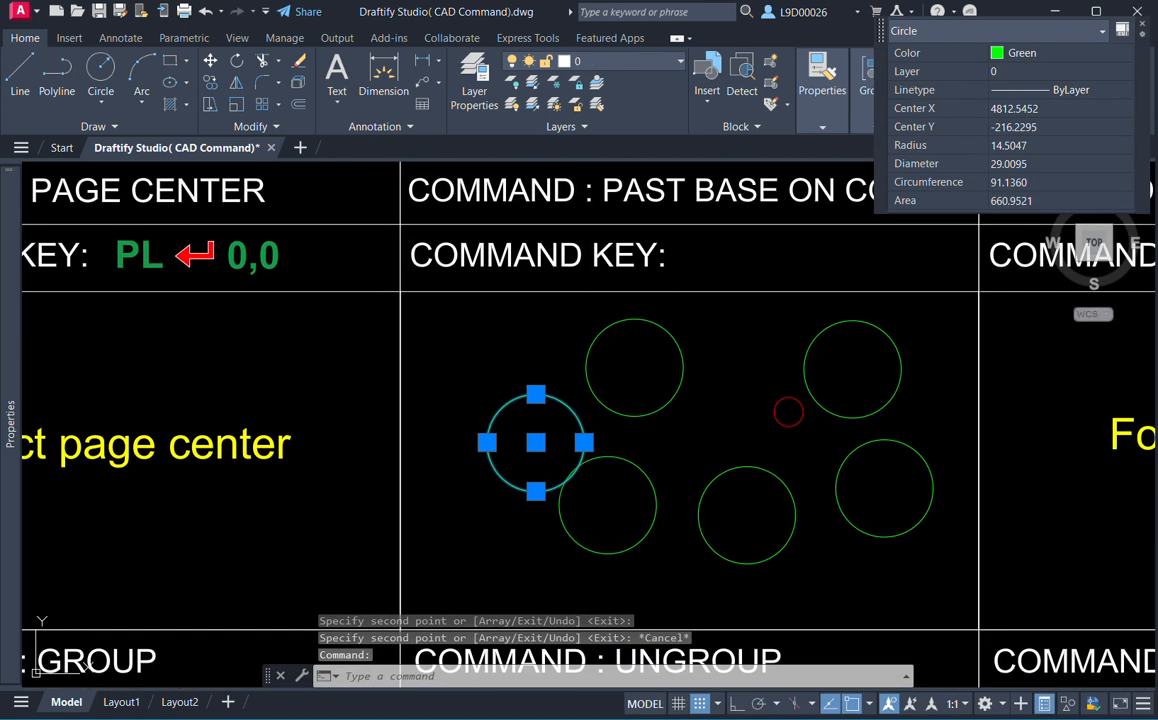
key(Escape)
click(569, 402)
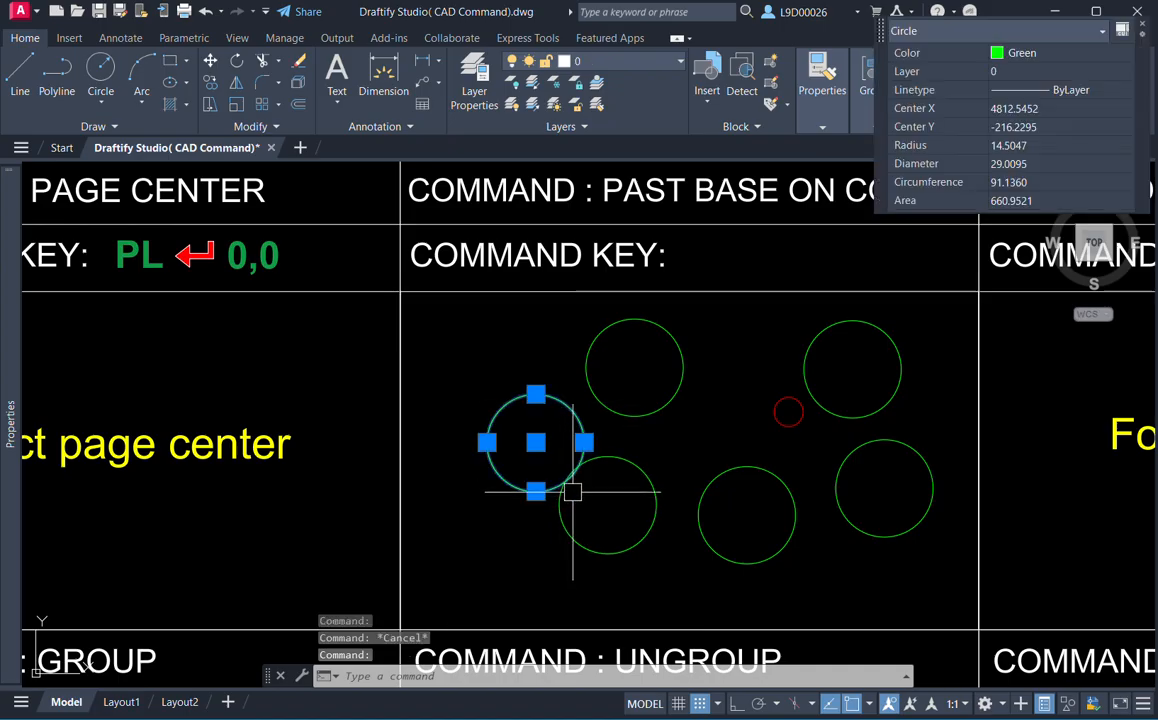
key(Escape)
Try to copy with a base point at the top of the leftmost green circle and paste from the clipboard.
key(ctrl+shift+c)
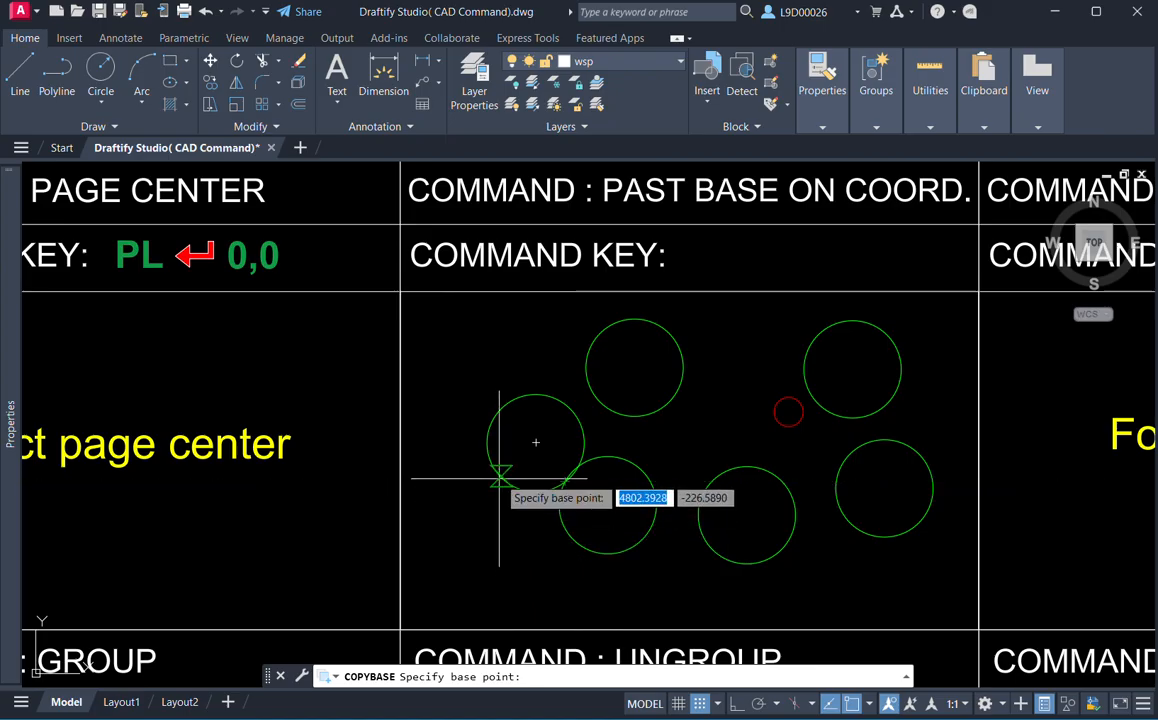
click(536, 394)
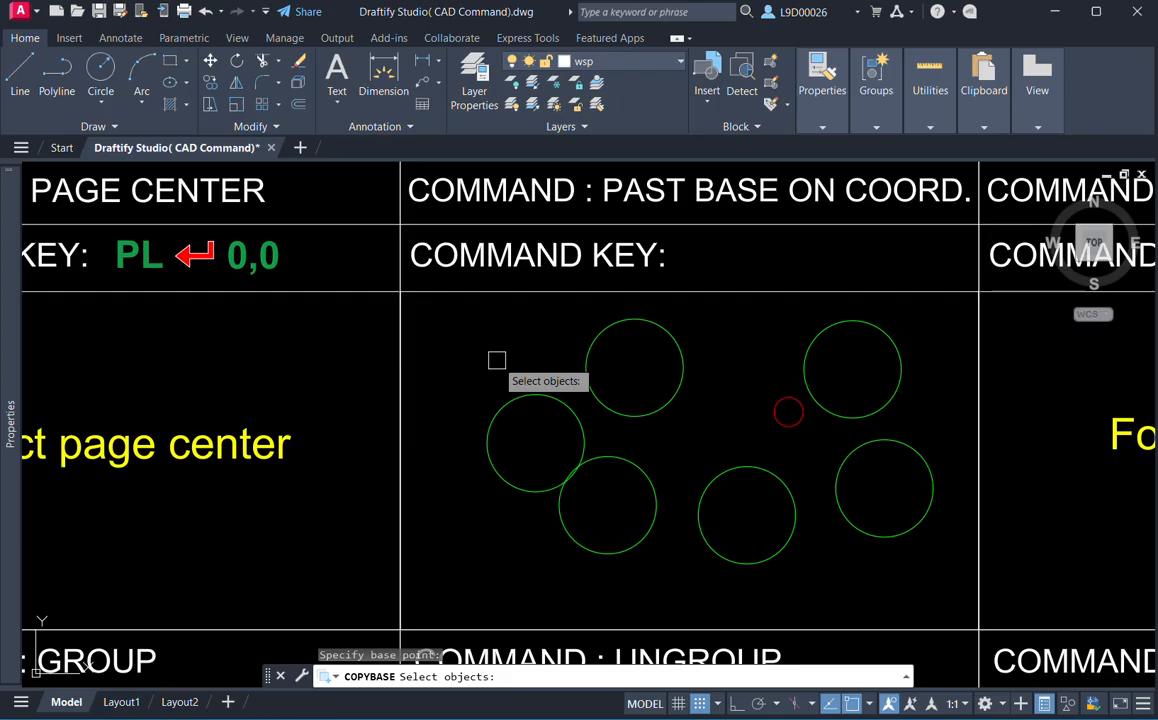
key(ctrl+v)
scroll(465, 408, up, 6)
key(Escape)
key(Escape)
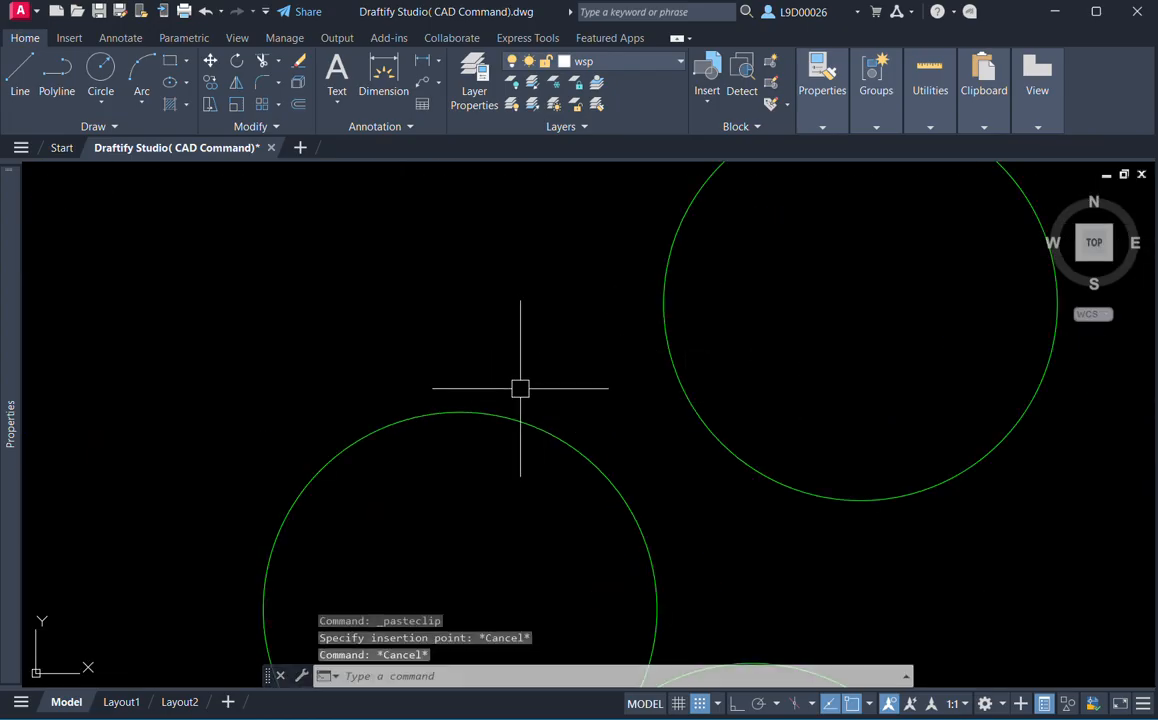
Copy the leftmost green circle to the clipboard and paste it as a block just below and left of the original.
click(520, 388)
click(476, 460)
scroll(481, 452, down, 6)
key(ctrl+c)
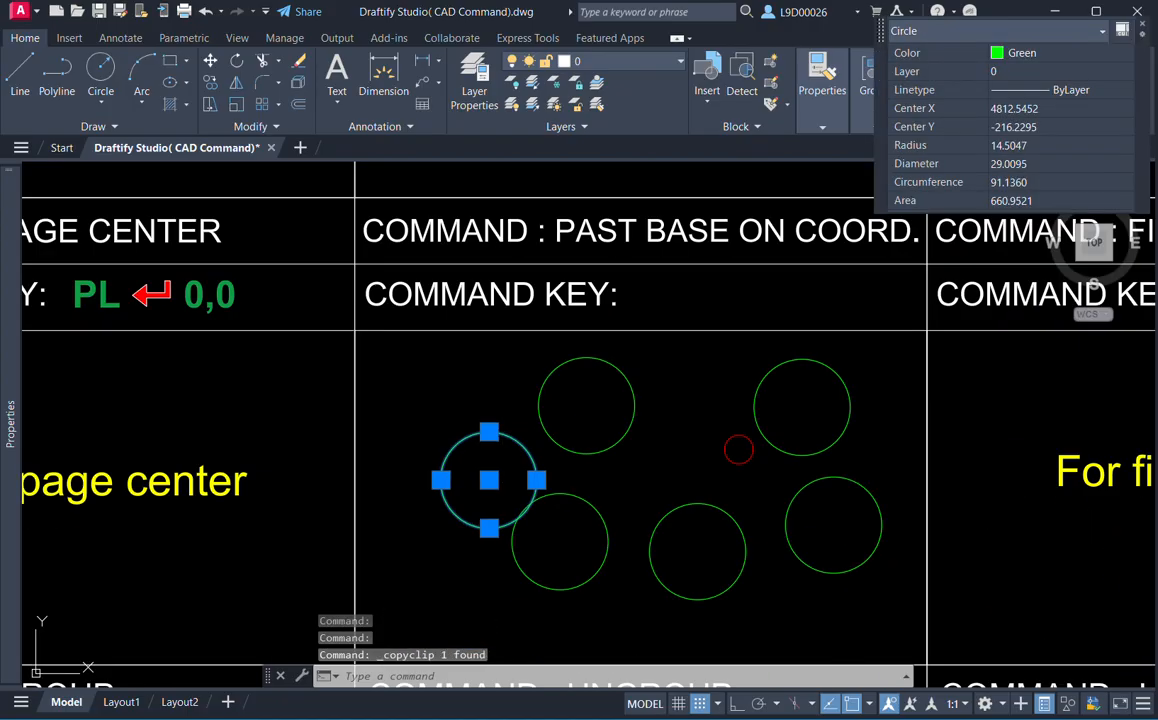
middle_drag(496, 454, 479, 430)
key(ctrl+shift+v)
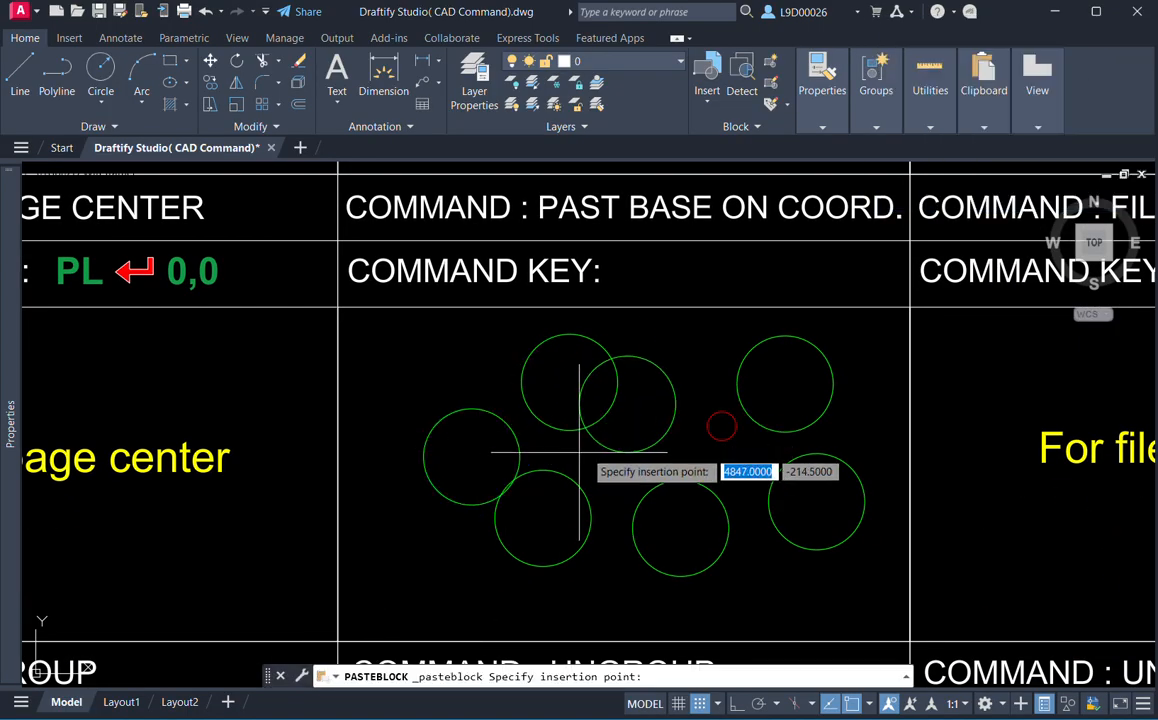
middle_drag(602, 462, 620, 424)
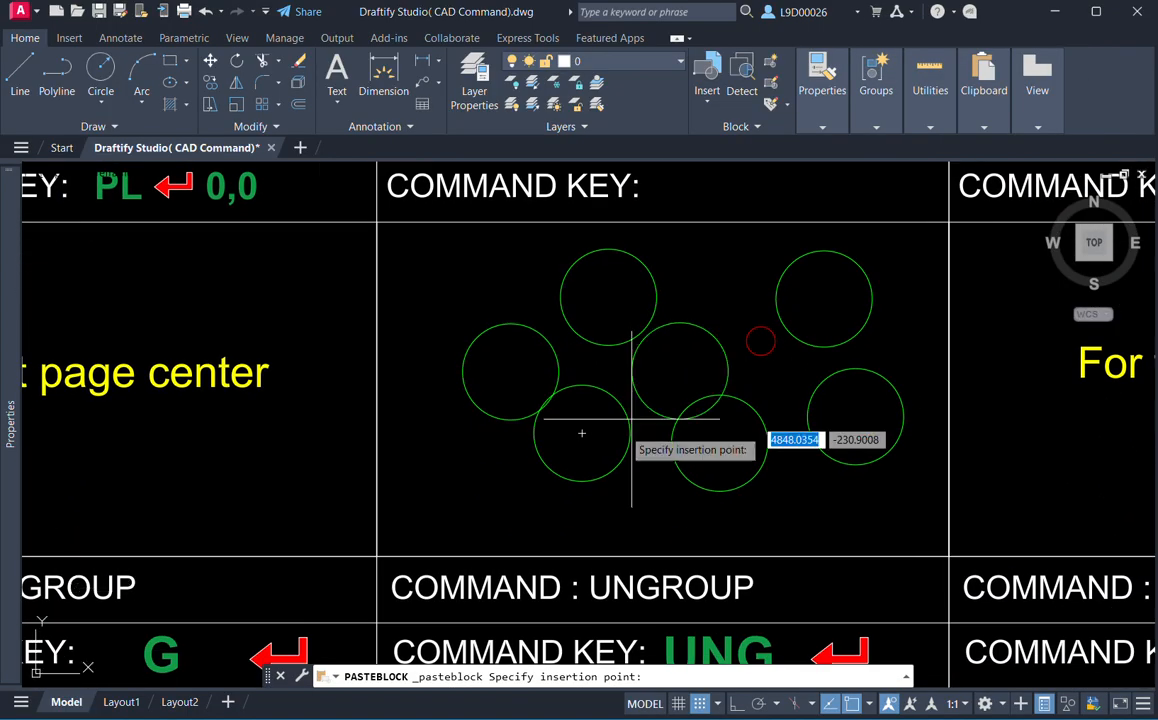
click(435, 485)
Paste the copied circle again in the middle of the cell, next to the small red circle.
key(ctrl+v)
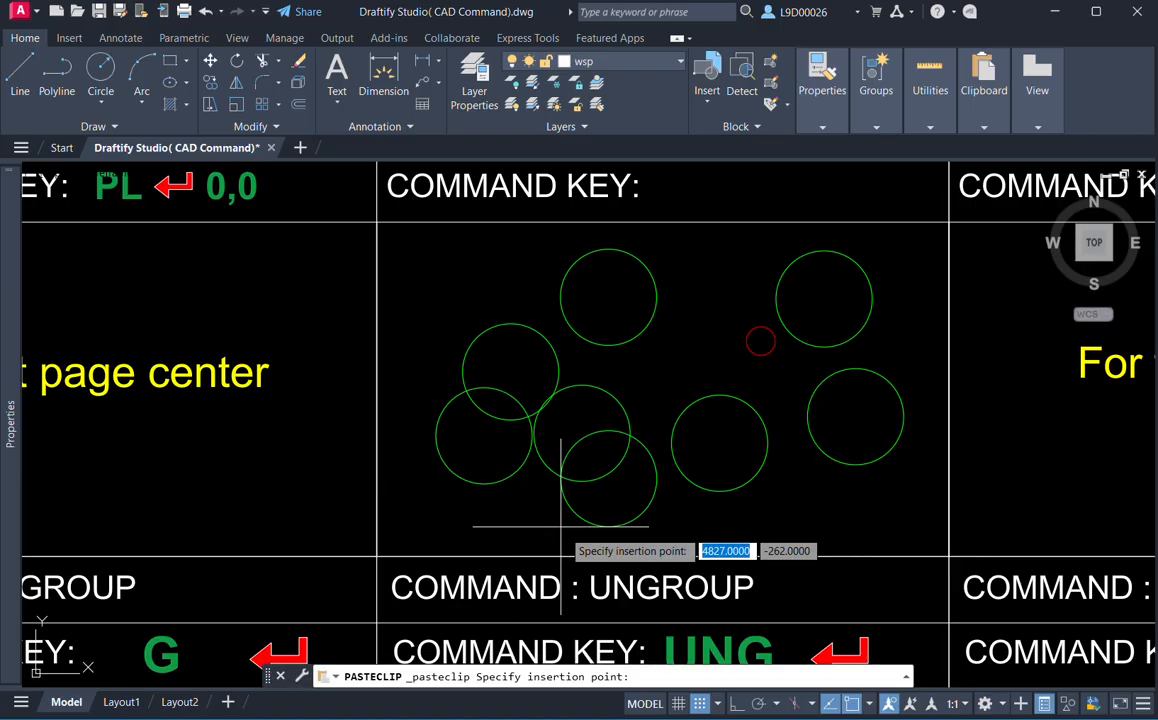
click(669, 380)
scroll(669, 380, down, 2)
middle_drag(707, 426, 645, 453)
middle_drag(854, 411, 674, 439)
middle_drag(817, 354, 856, 349)
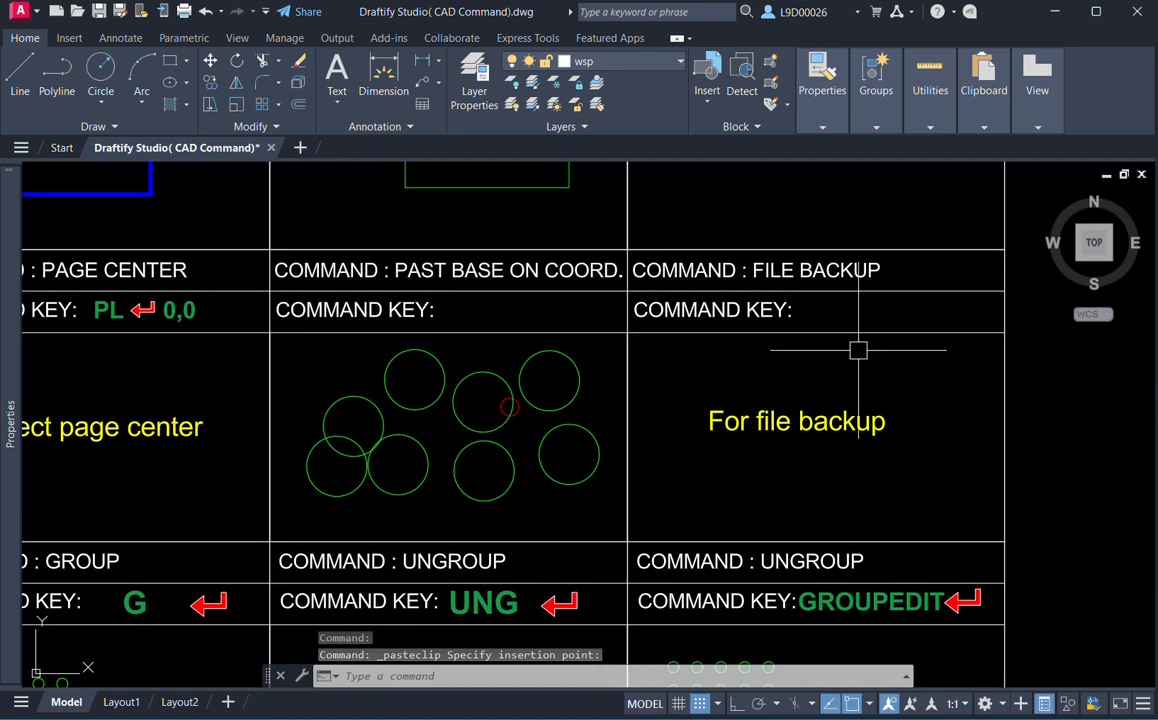
middle_drag(786, 453, 826, 449)
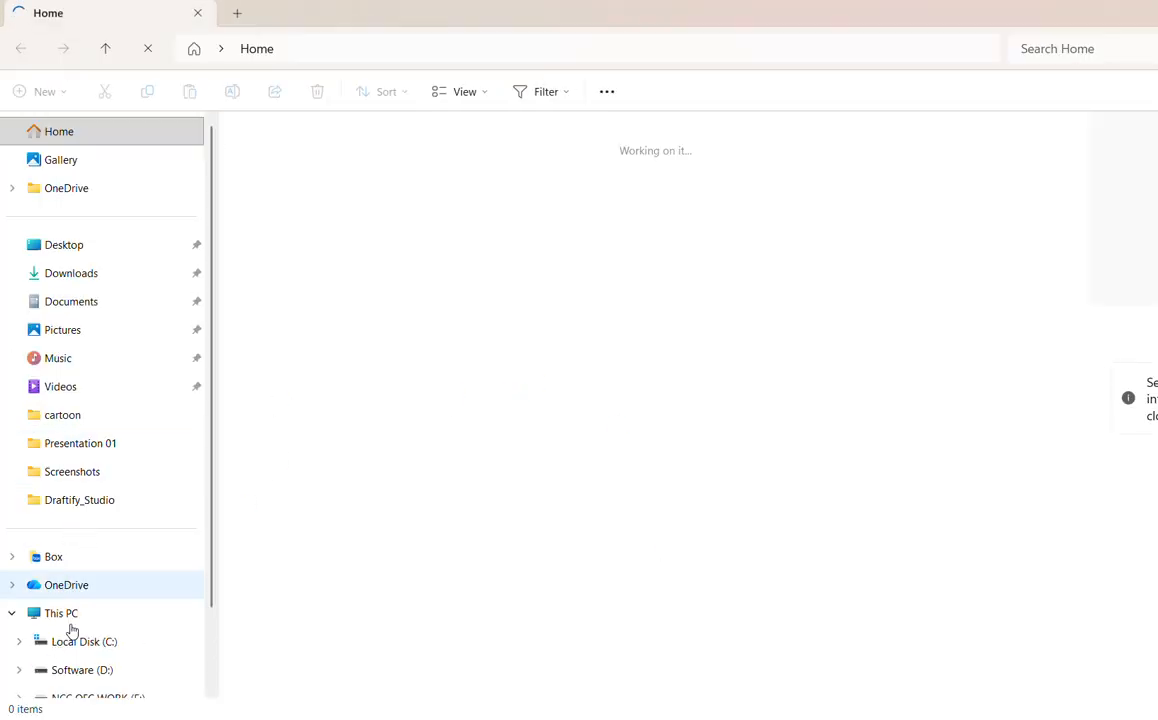
Switch to File Explorer and open the Draftify_Studio folder on the Software (D:) drive.
scroll(68, 660, down, 1)
click(110, 580)
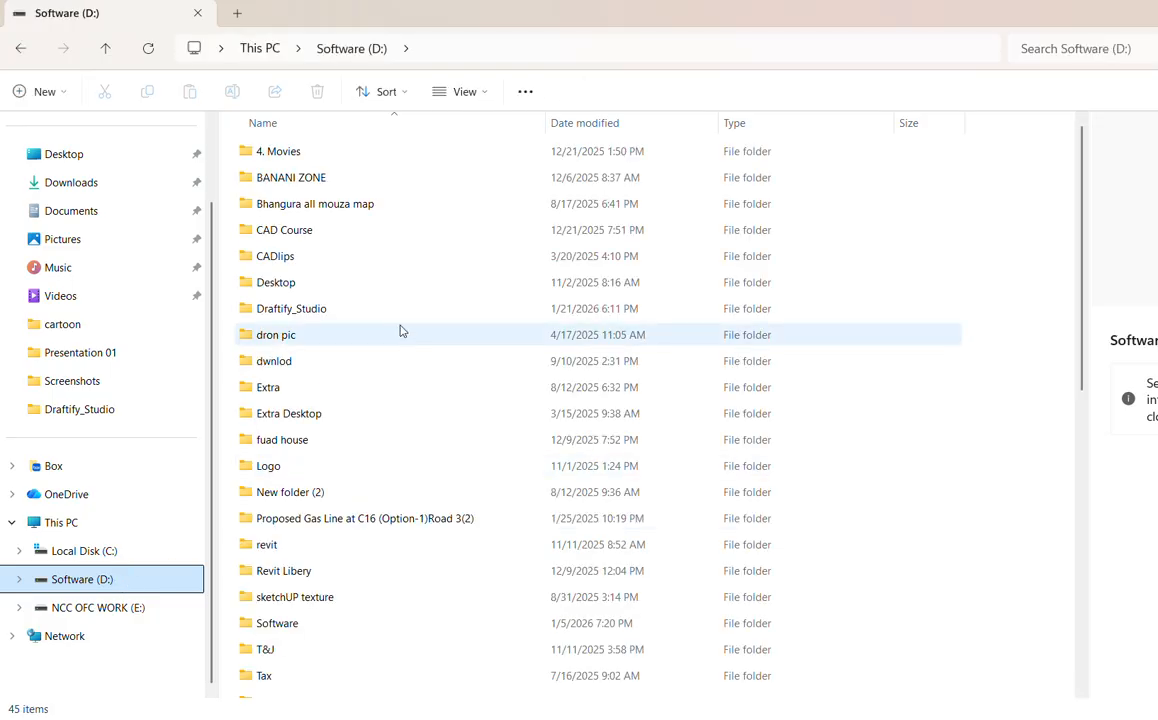
click(297, 312)
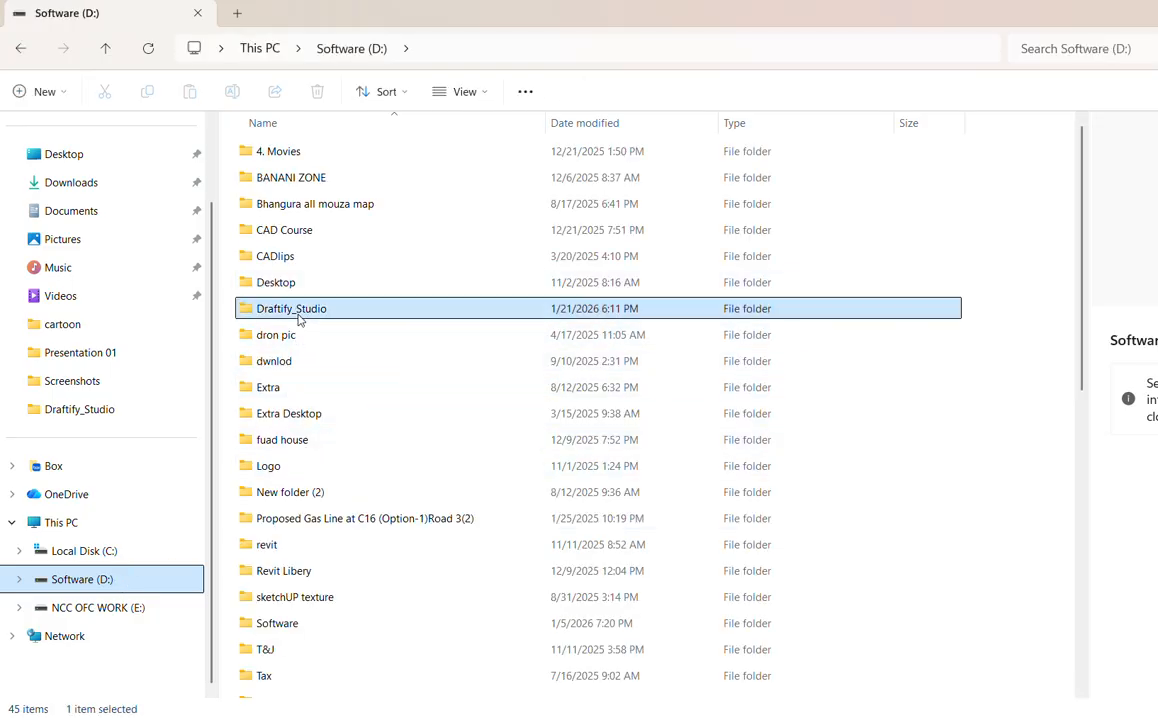
double_click(298, 316)
Rename the backup file Draftify Studio.bak as Draftify Studio.dwg.
scroll(298, 480, down, 2)
click(284, 455)
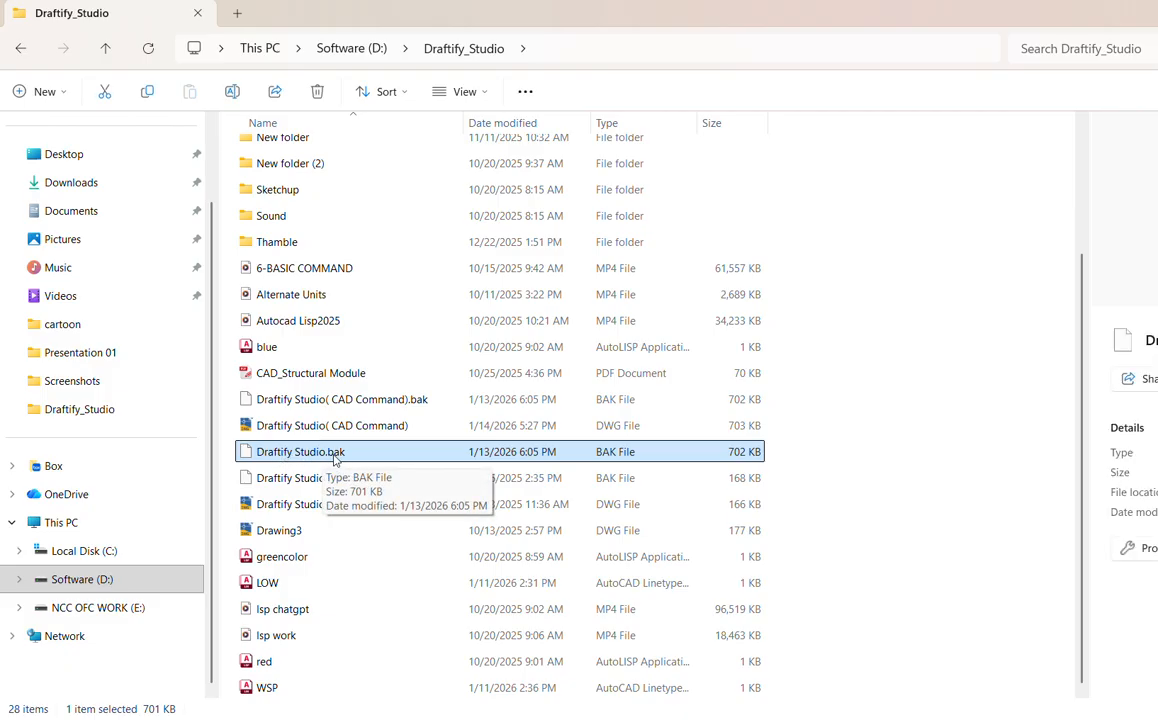
click(340, 453)
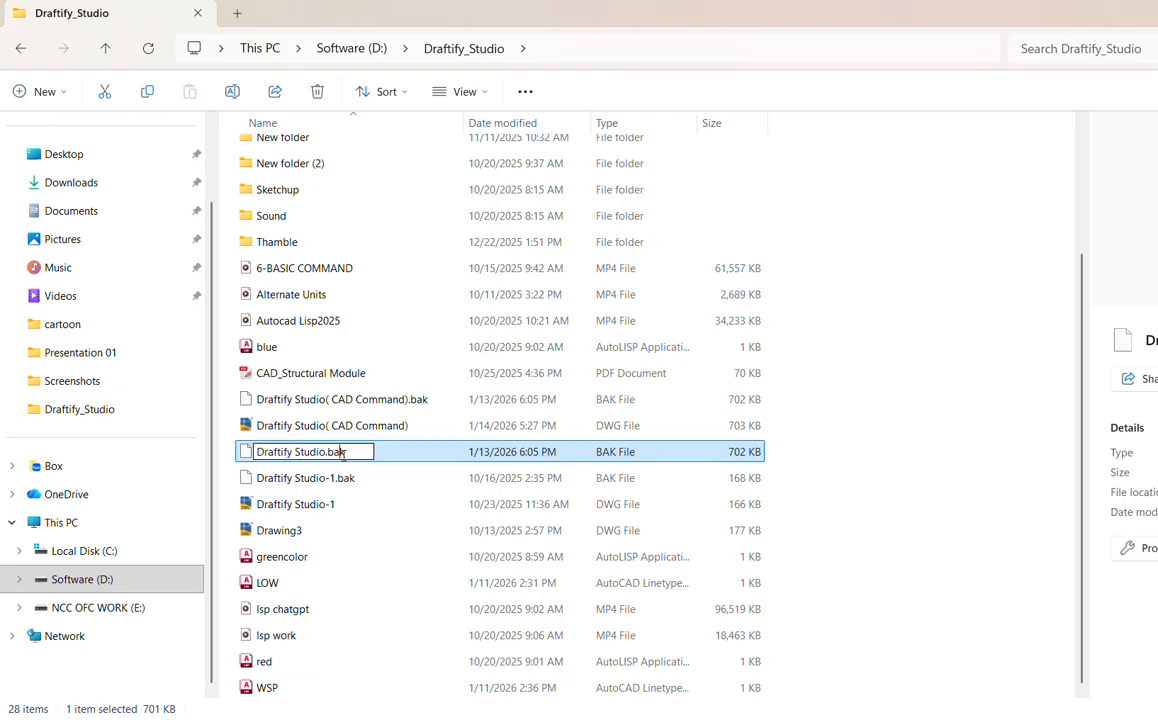
text(dwg)
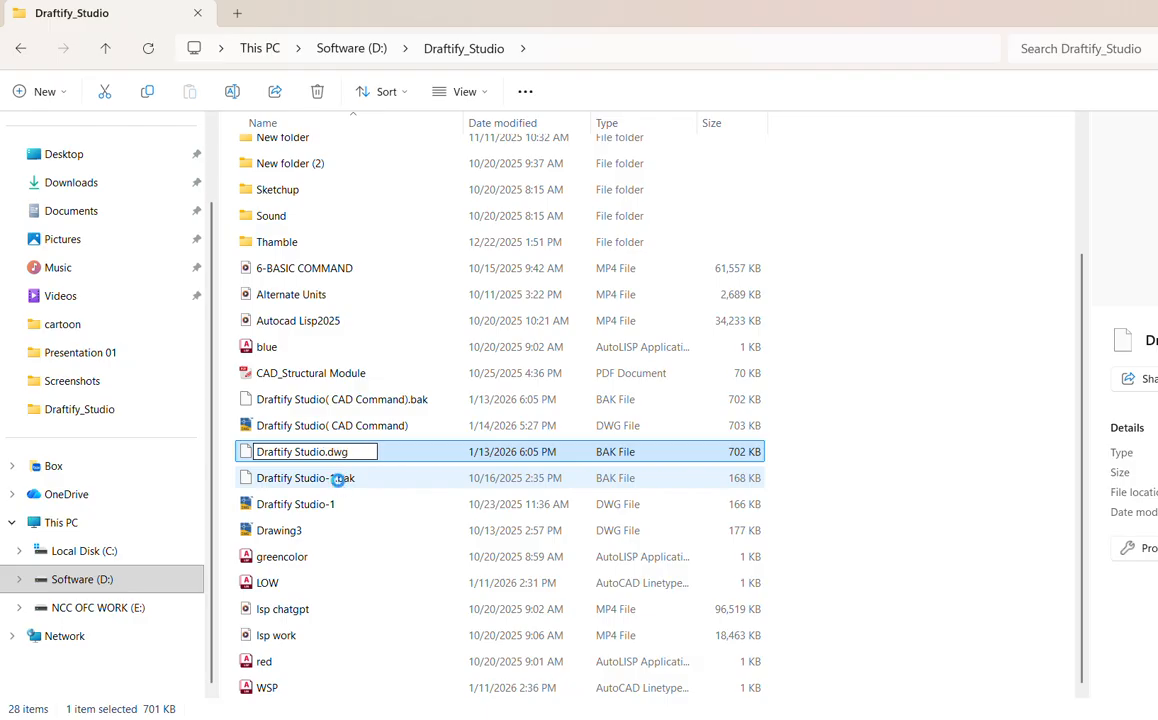
key(Return)
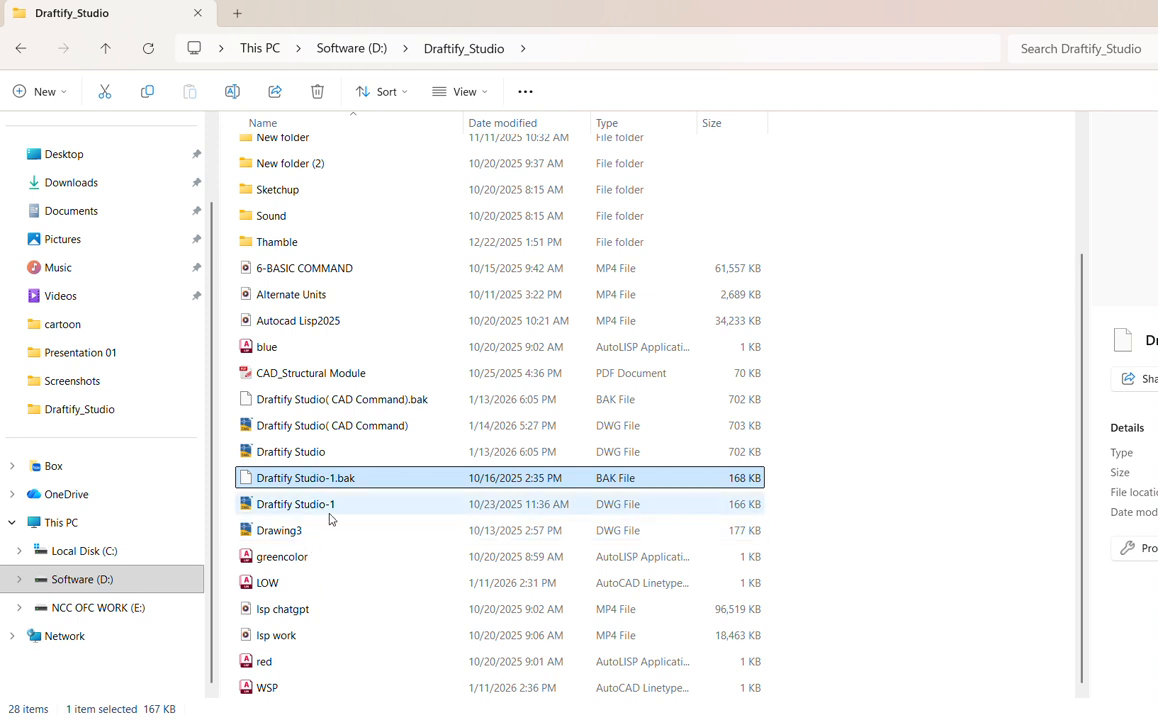
Compare the renamed Draftify Studio drawing with the Draftify Studio-1.bak backup in the file list.
click(281, 455)
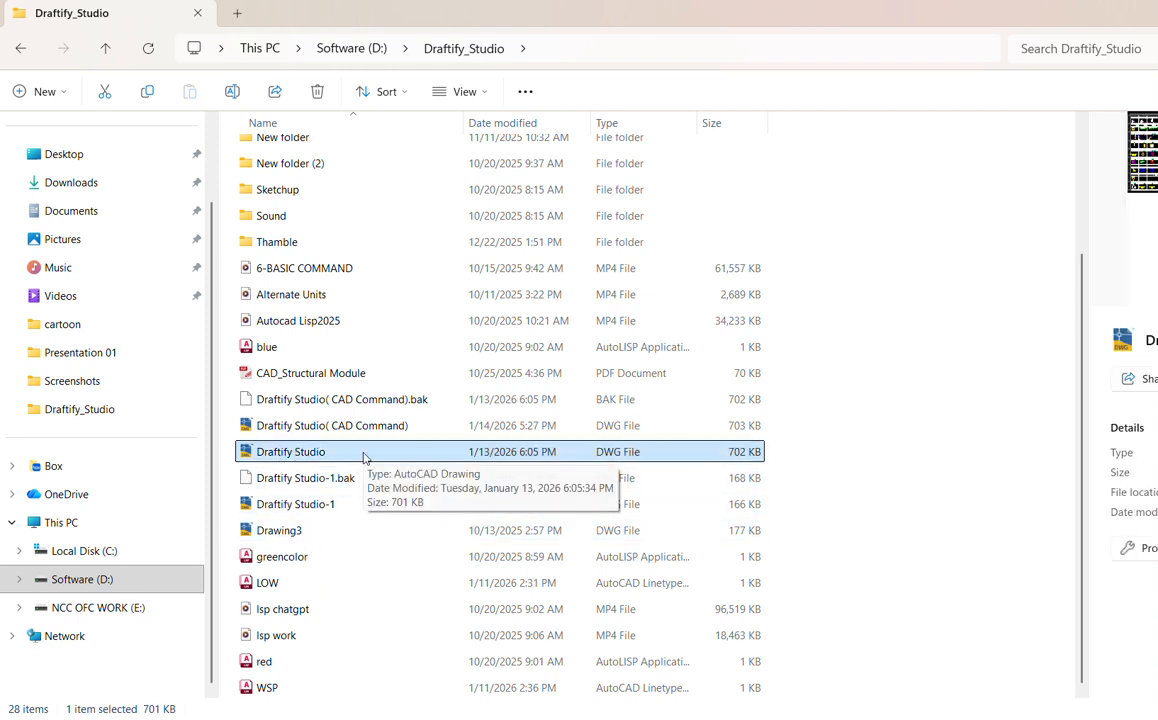
click(340, 479)
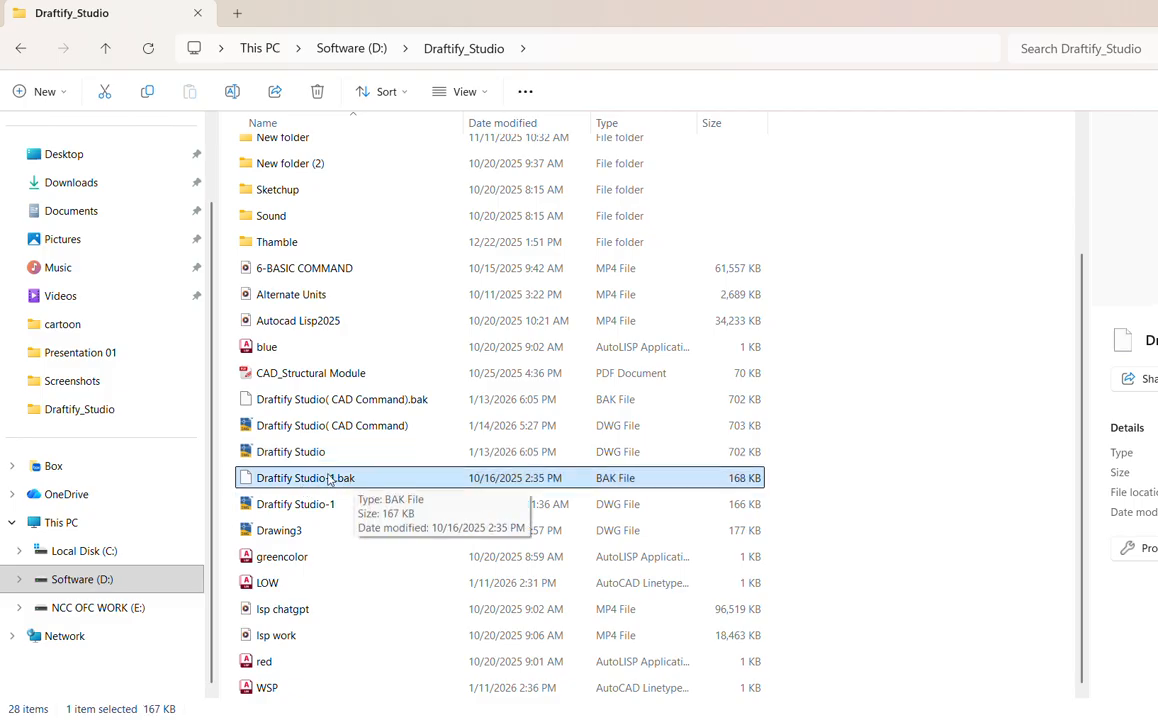
click(283, 456)
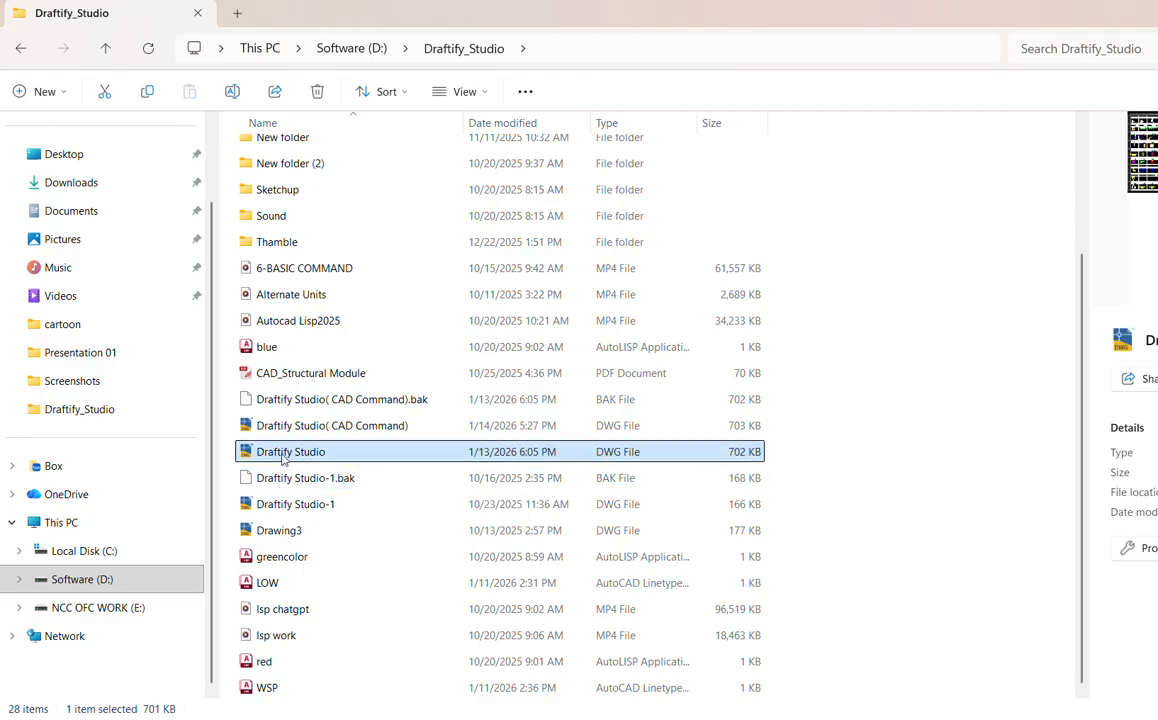
click(303, 482)
click(305, 460)
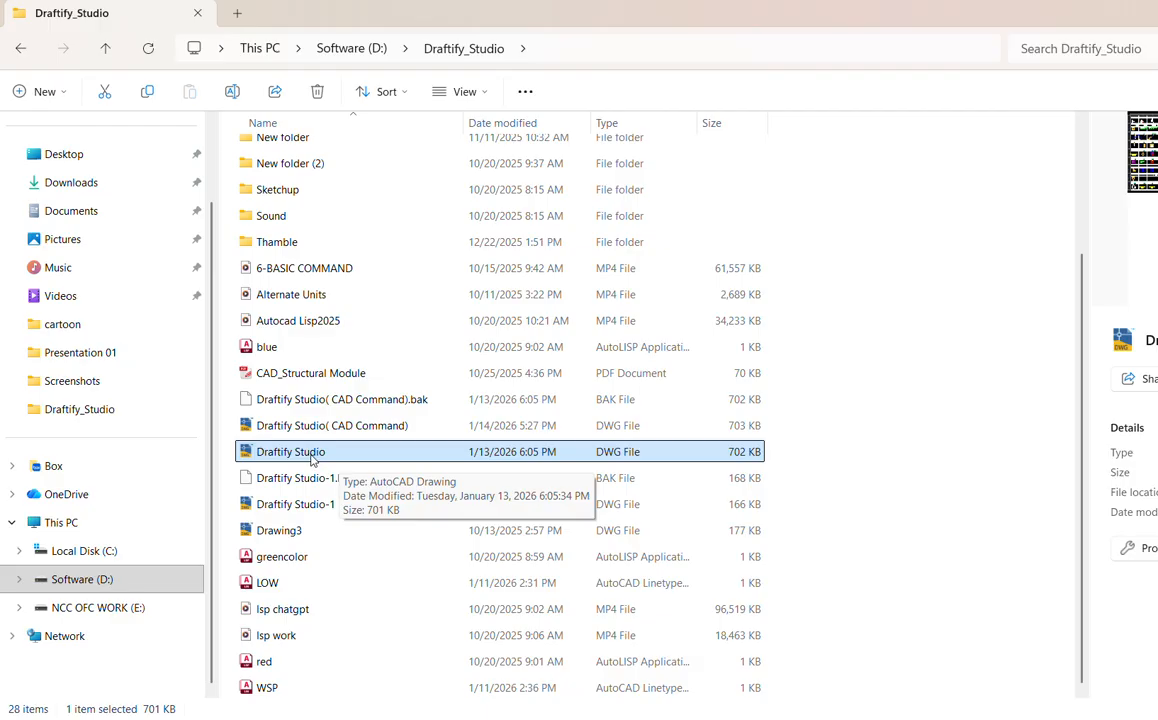
click(276, 481)
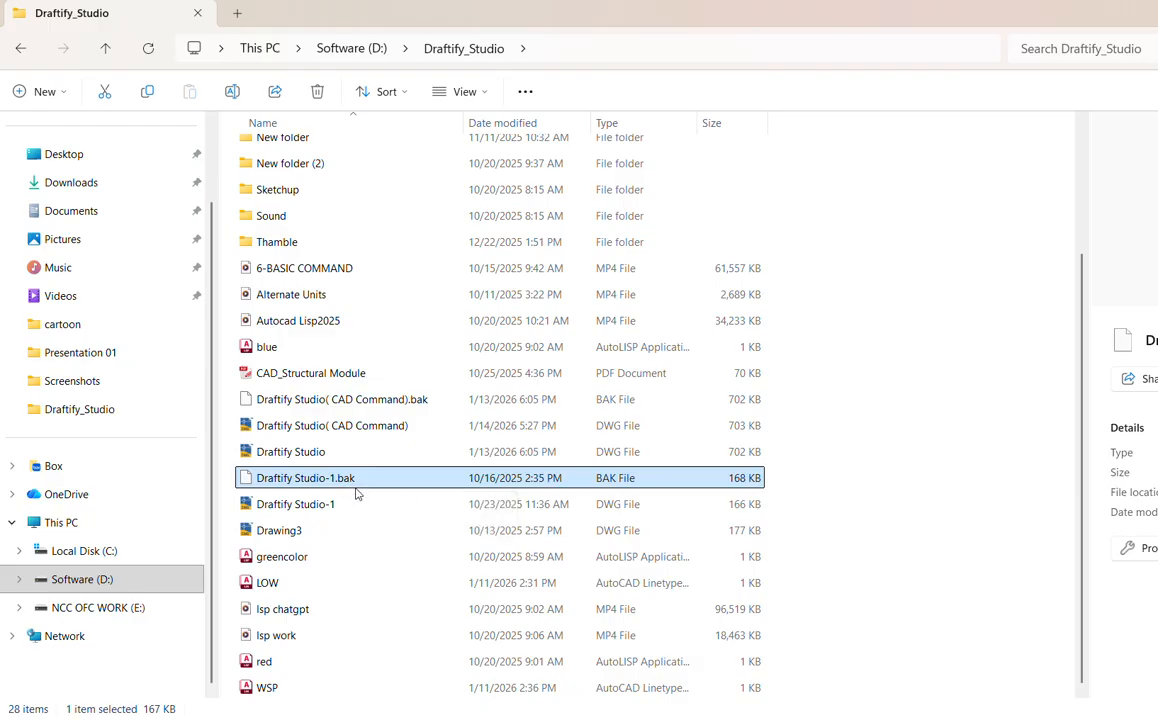
Try to rename the backup file Draftify Studio-1.bak as Draftify Studio-1.dwg.
click(349, 479)
drag(344, 487, 341, 492)
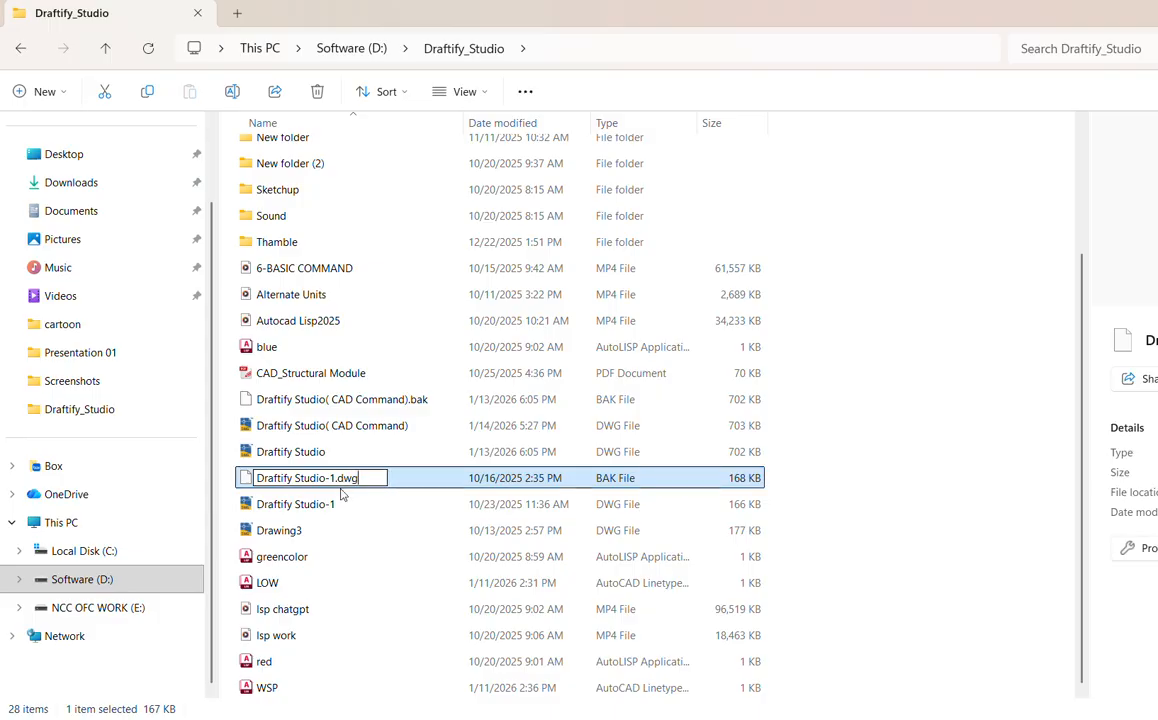
text(dwg)
key(Return)
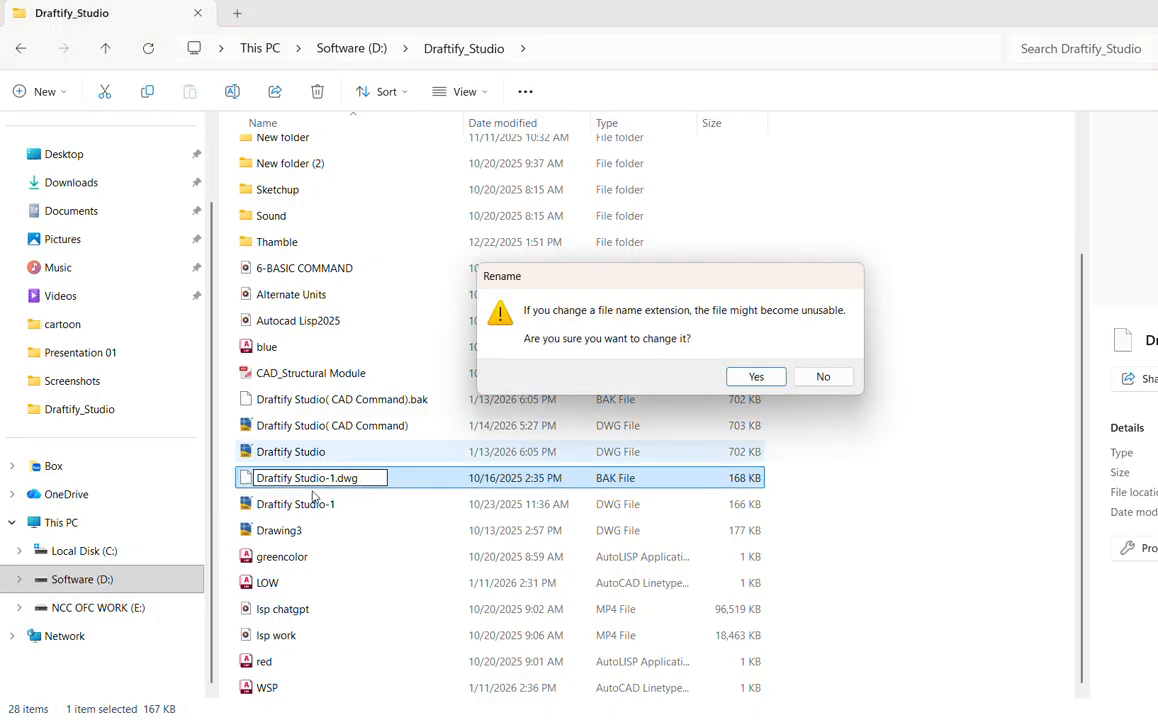
click(752, 377)
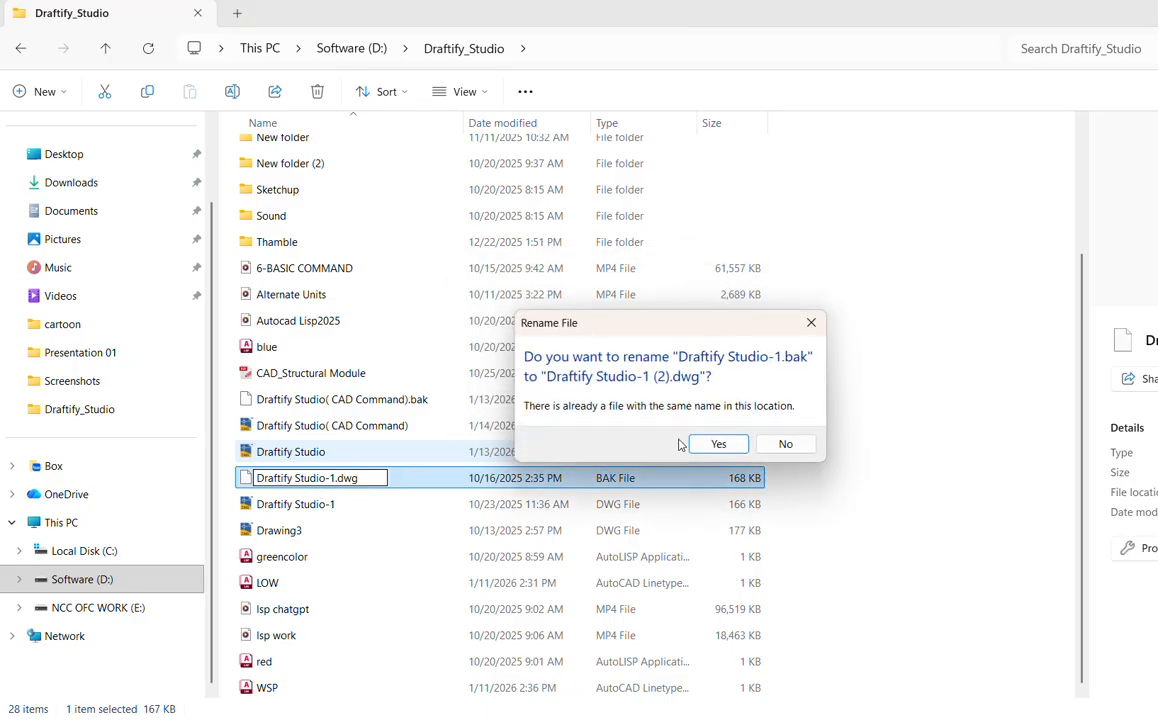
click(810, 324)
Switch back to AutoCAD and examine the Copy With Base, Paste Original and Viewports cells in row 08 of the command chart.
key(alt+Tab)
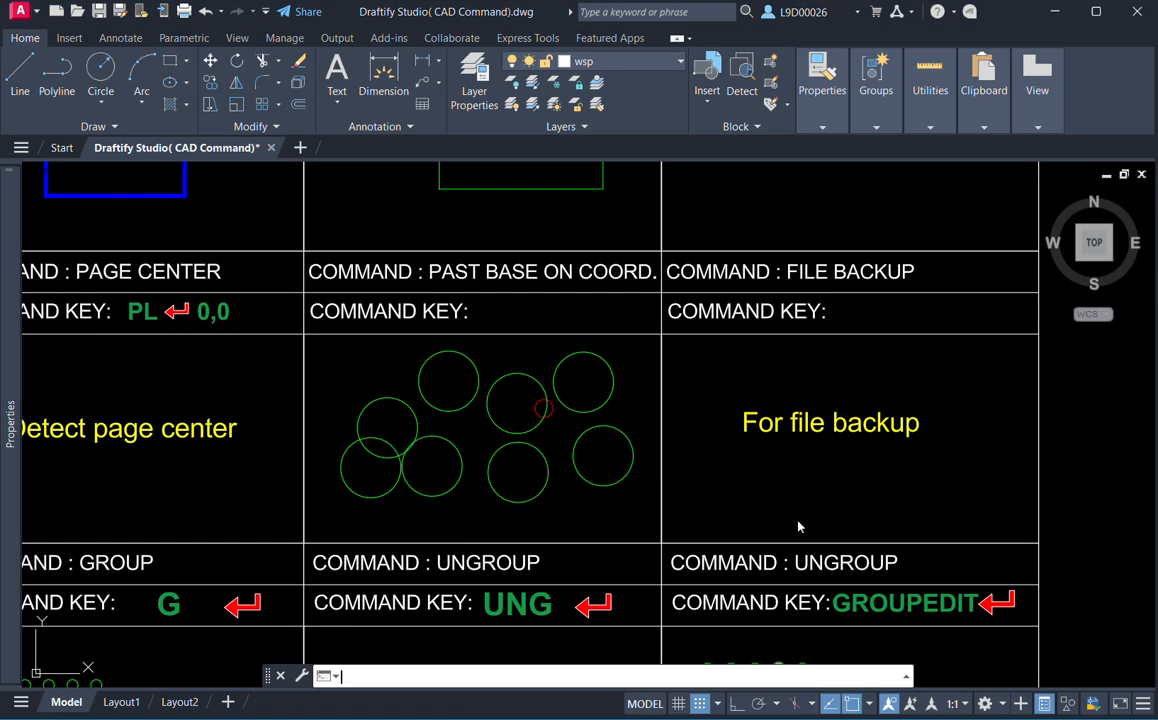
click(772, 466)
scroll(731, 481, down, 4)
scroll(731, 481, down, 5)
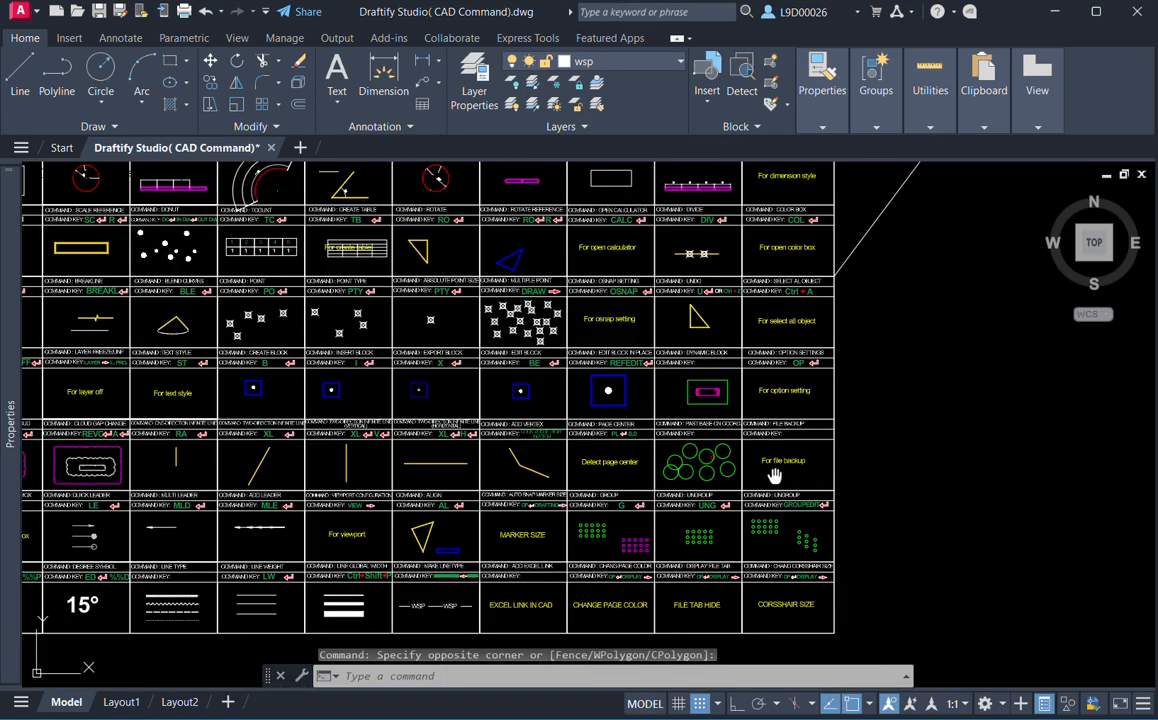
middle_drag(858, 457, 538, 452)
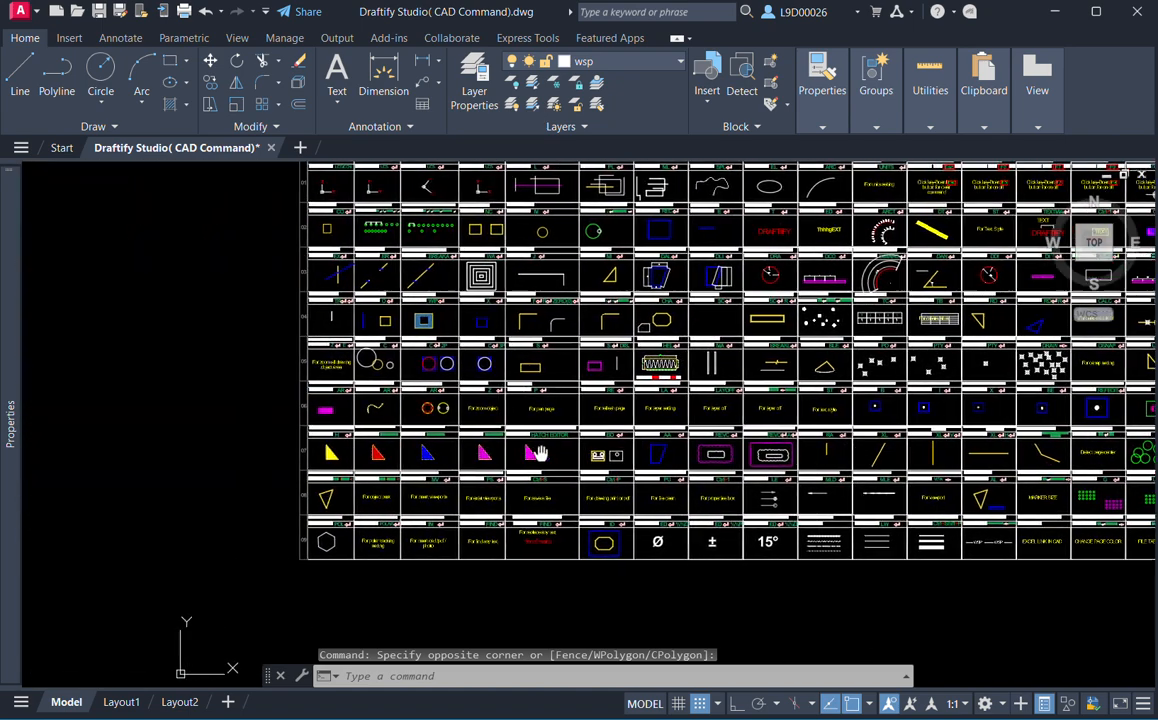
scroll(330, 483, up, 8)
mouse_move(384, 550)
middle_down()
mouse_move(424, 509)
mouse_move(388, 509)
mouse_move(386, 494)
mouse_move(446, 444)
middle_up()
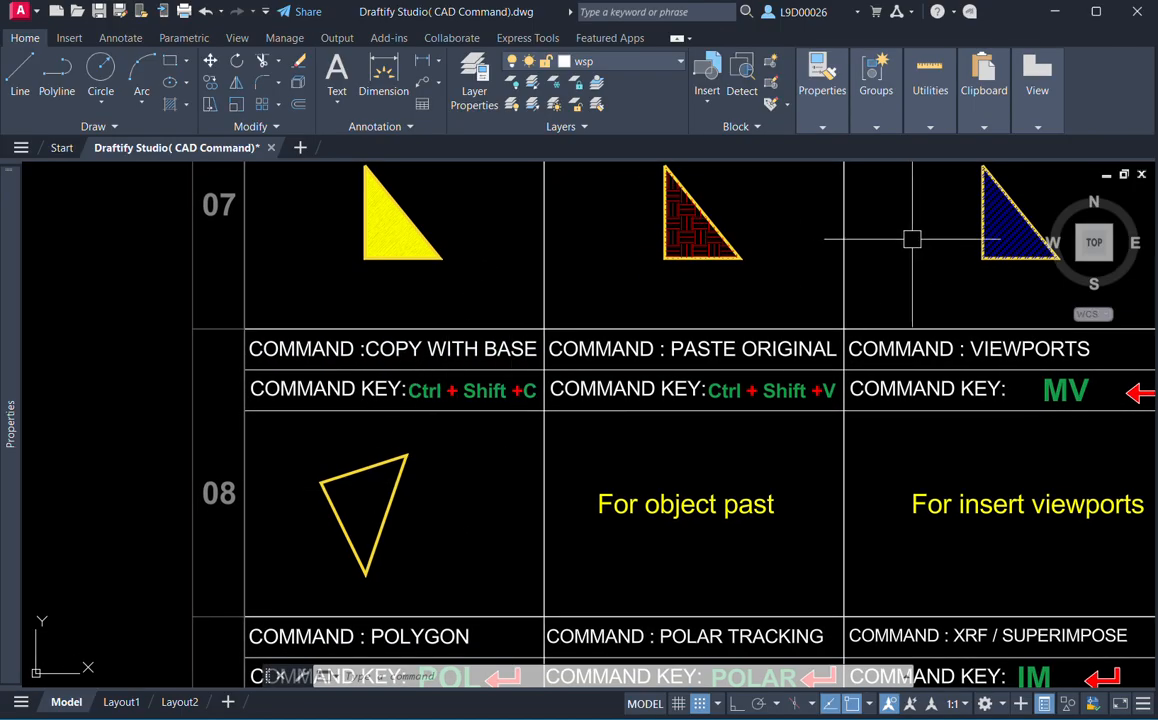
middle_drag(530, 476, 315, 465)
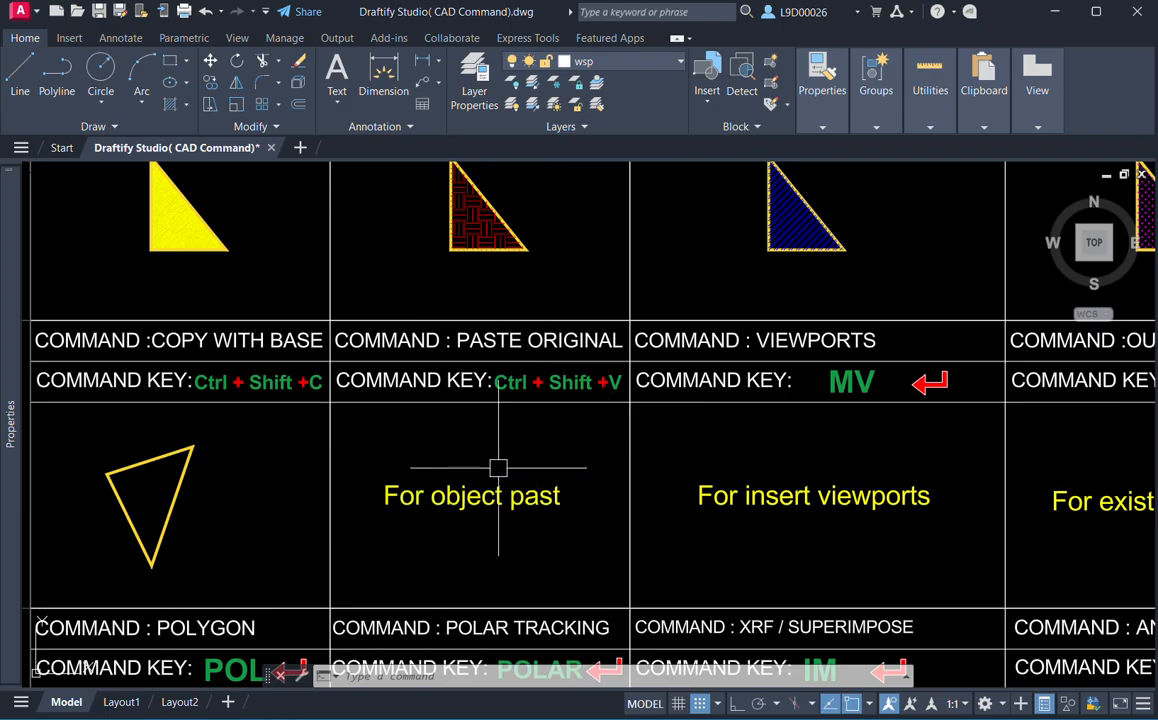
middle_drag(631, 461, 477, 427)
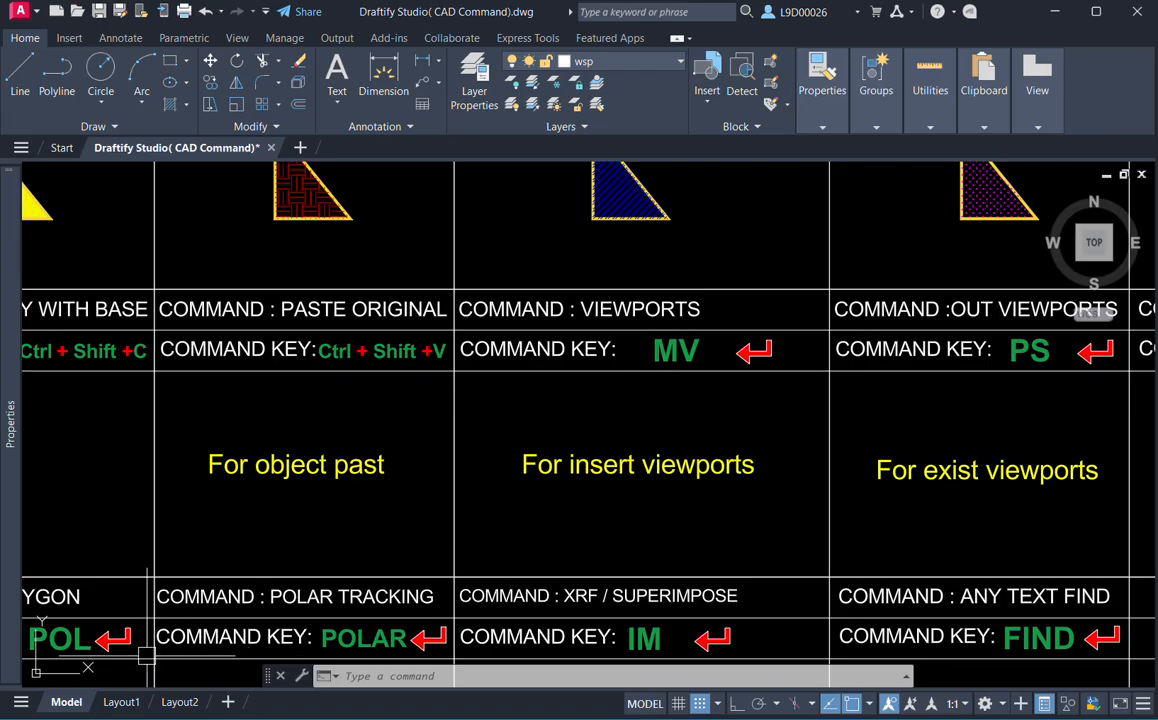
Open Layout1 and erase the existing viewport that shows the command chart.
click(121, 702)
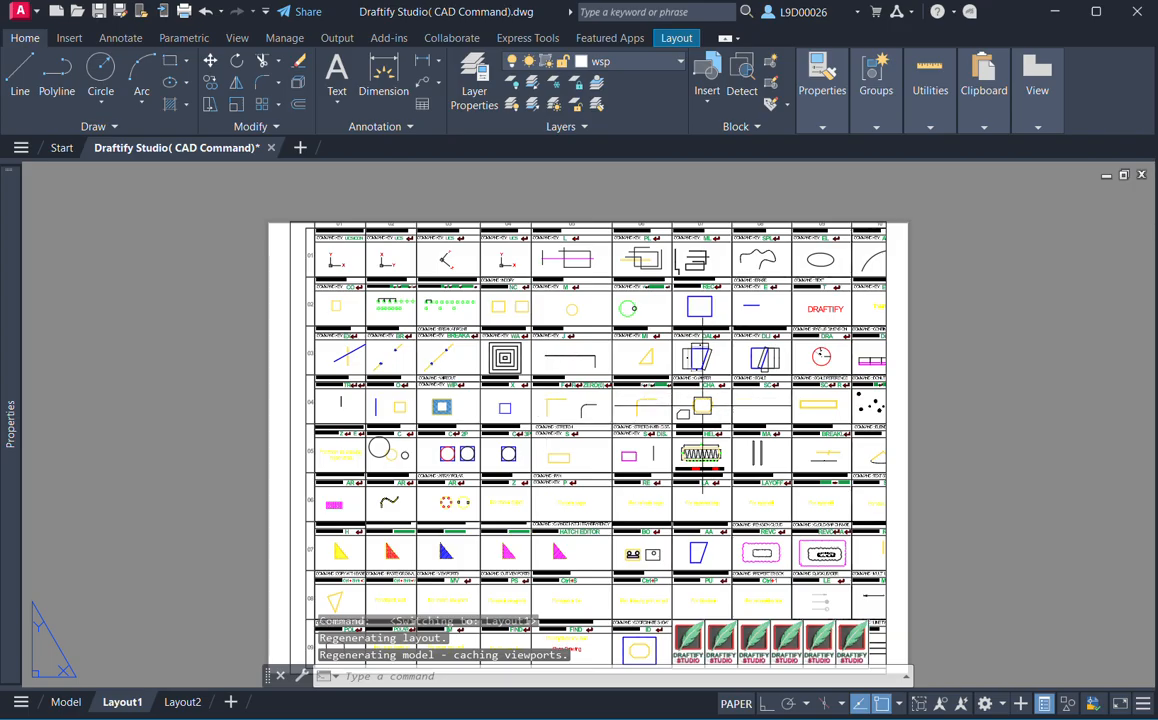
scroll(632, 317, down, 3)
click(853, 383)
click(786, 410)
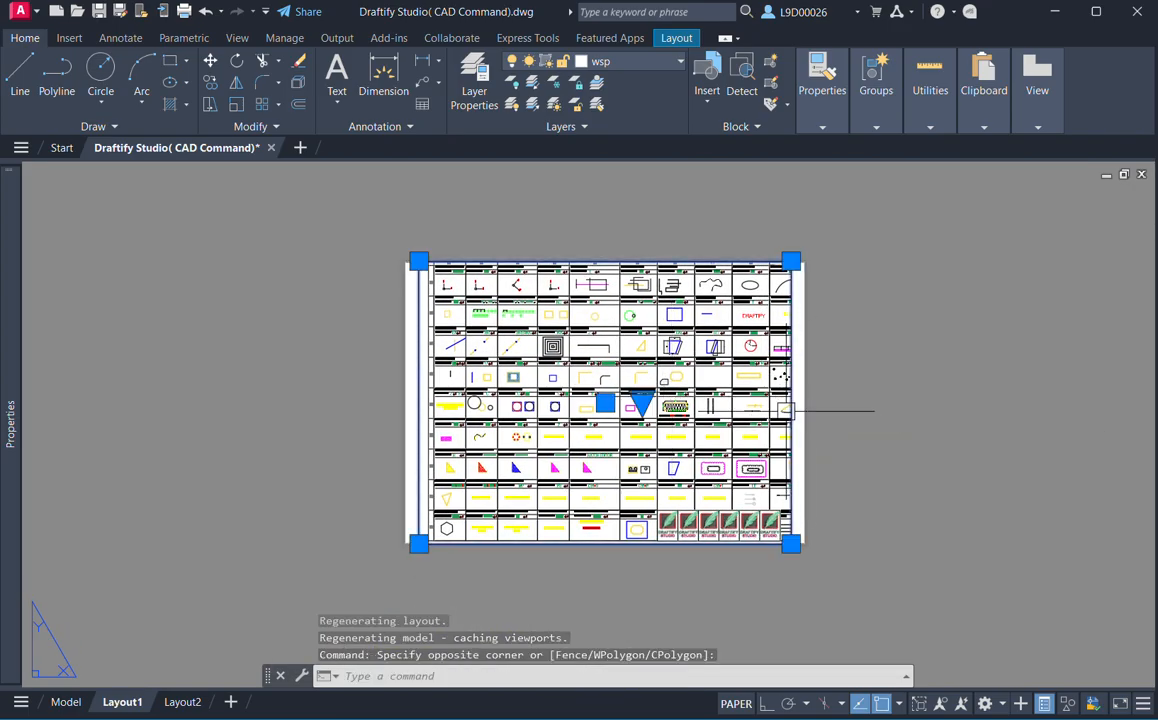
text(e)
key(Return)
Erase the row of Draftify Studio logo images at the lower edge of the Layout1 sheet.
click(645, 461)
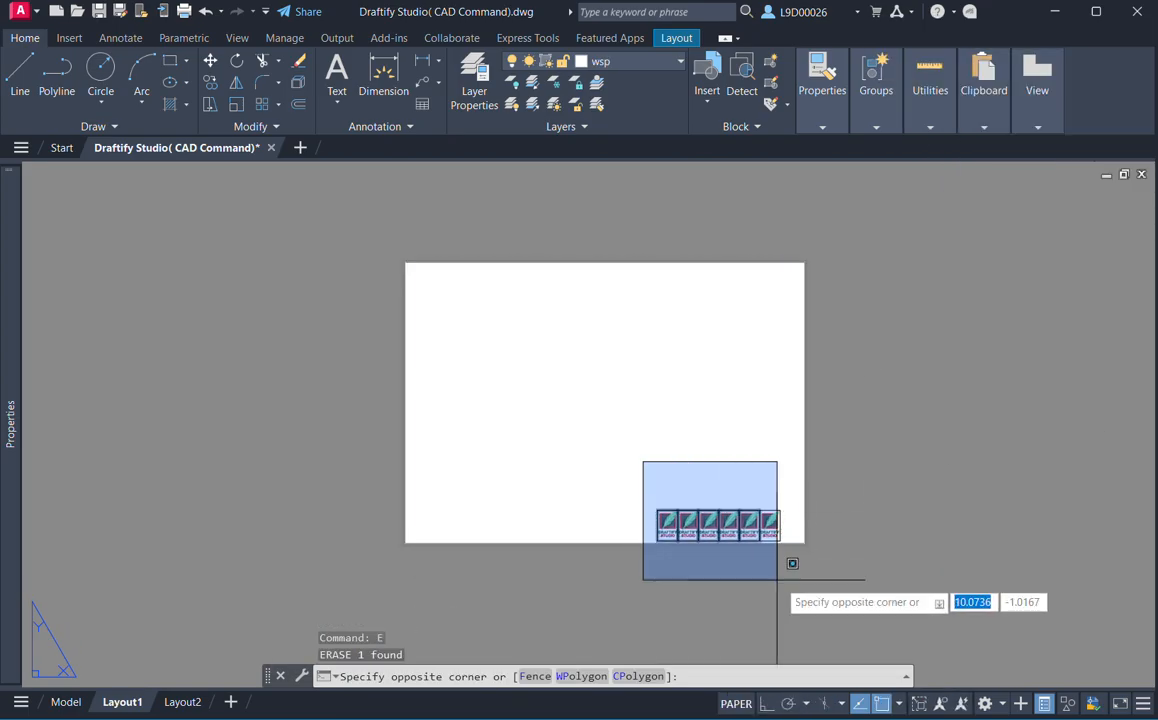
click(783, 580)
text(e)
key(Return)
middle_drag(571, 429, 587, 426)
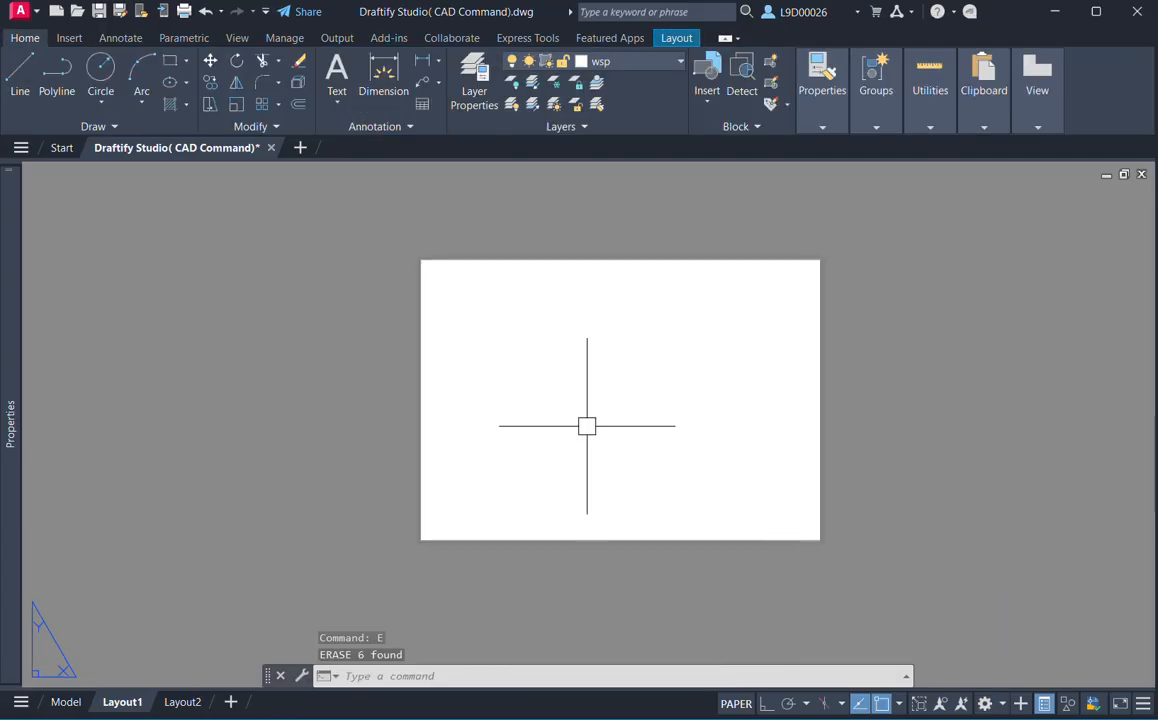
Create a rectangular viewport with the MV command in the upper-left area of the blank Layout1 sheet.
click(65, 702)
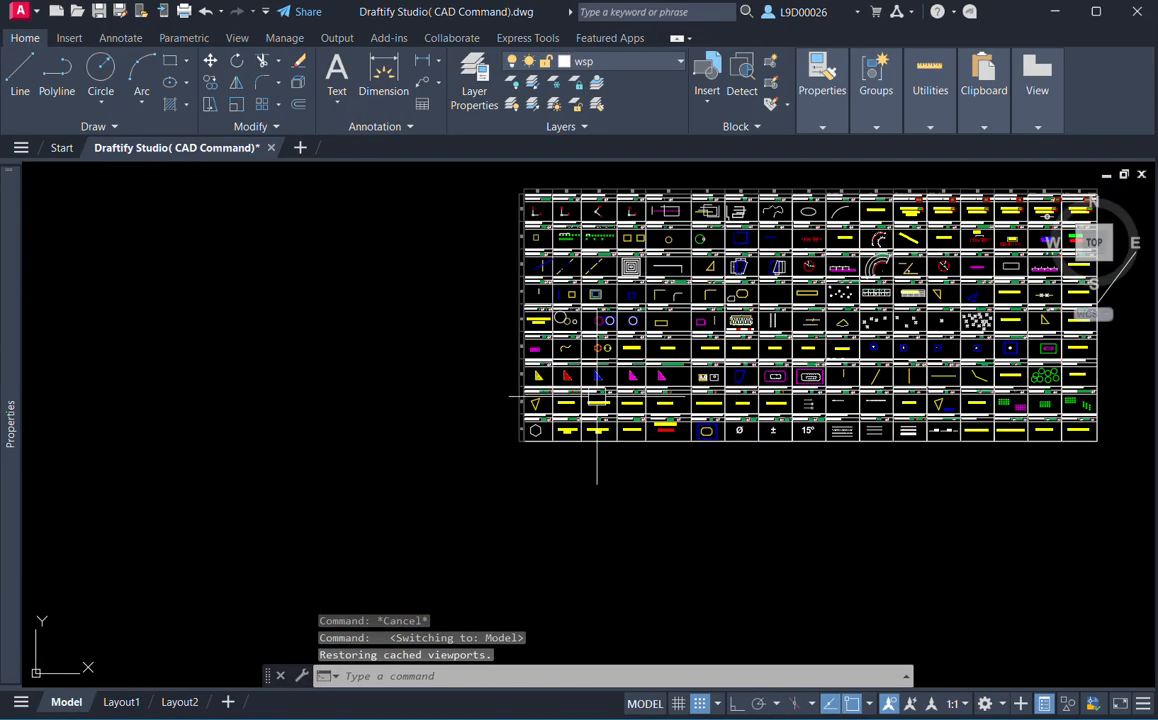
click(120, 702)
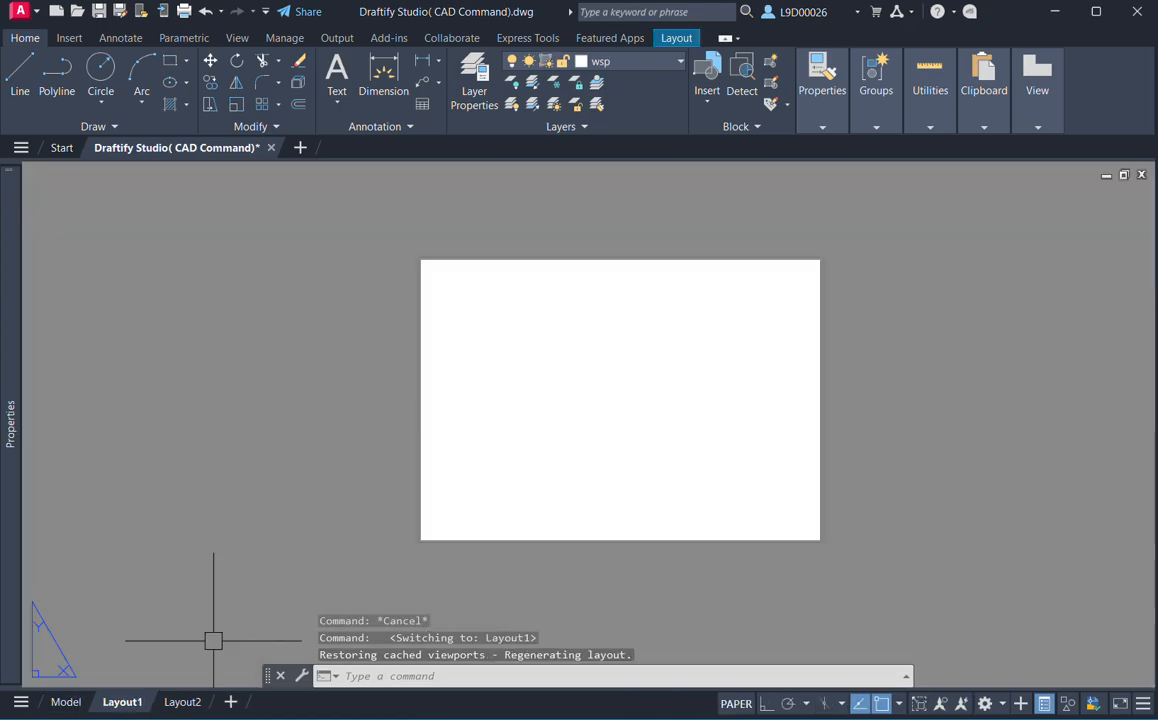
middle_drag(499, 382, 503, 400)
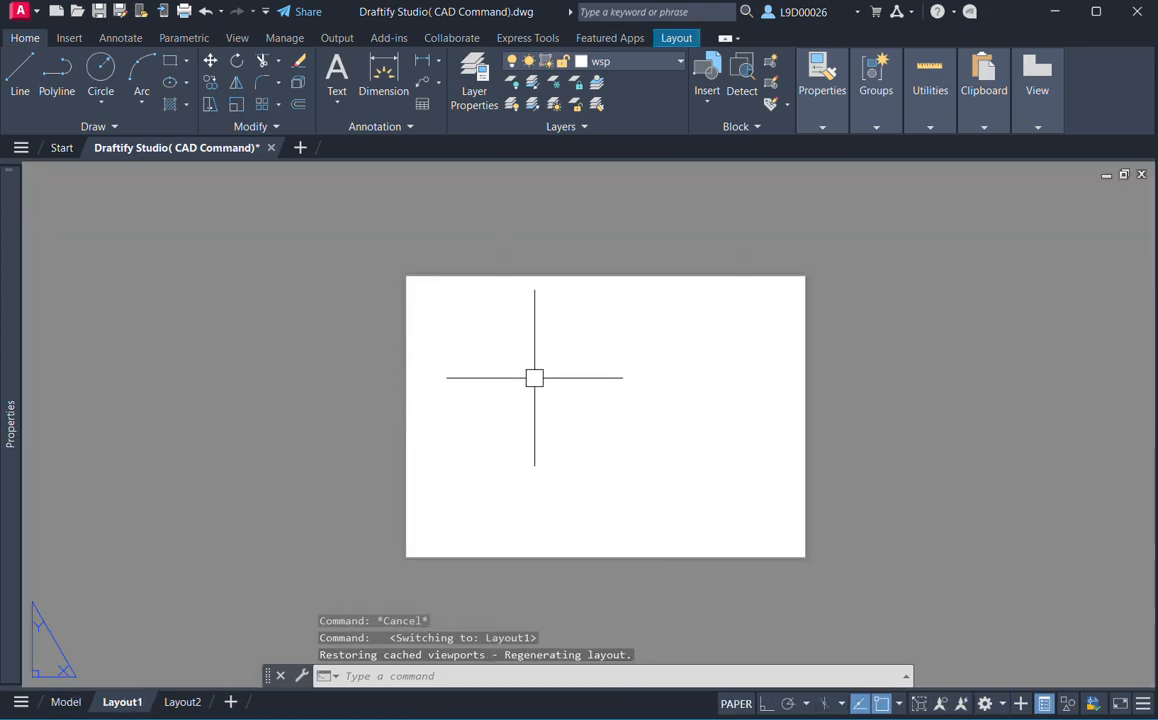
text(MV)
key(Return)
middle_drag(463, 346, 470, 333)
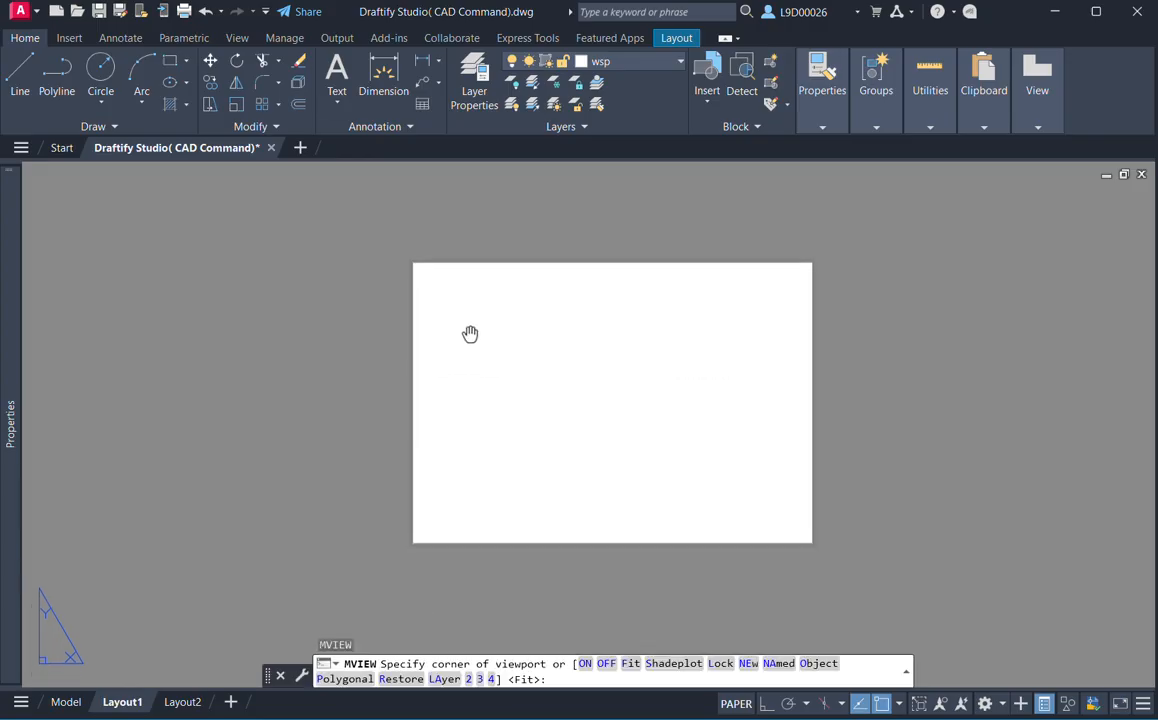
click(433, 292)
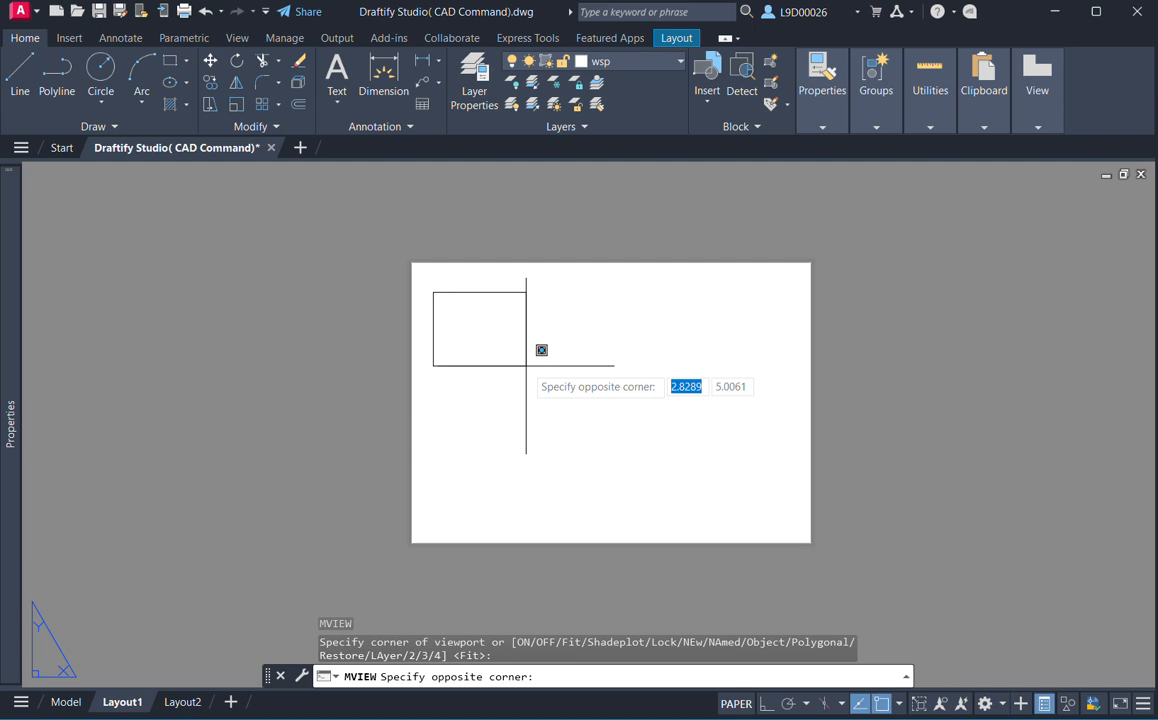
scroll(526, 366, up, 3)
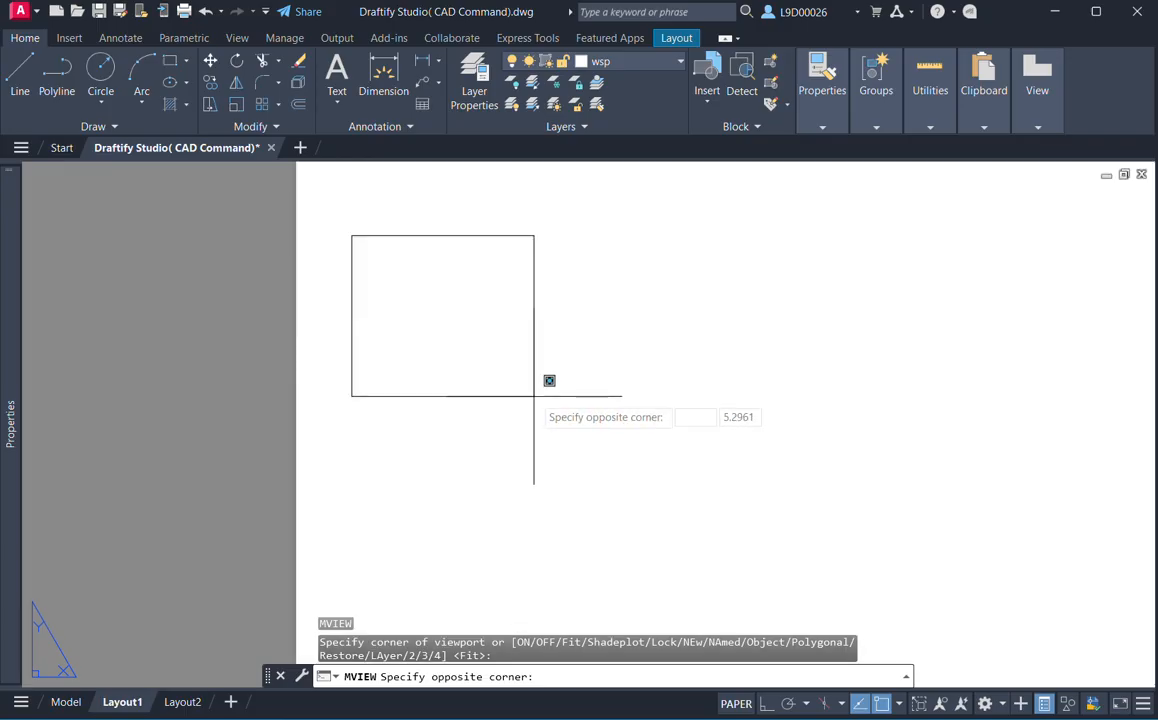
scroll(535, 396, down, 1)
click(569, 417)
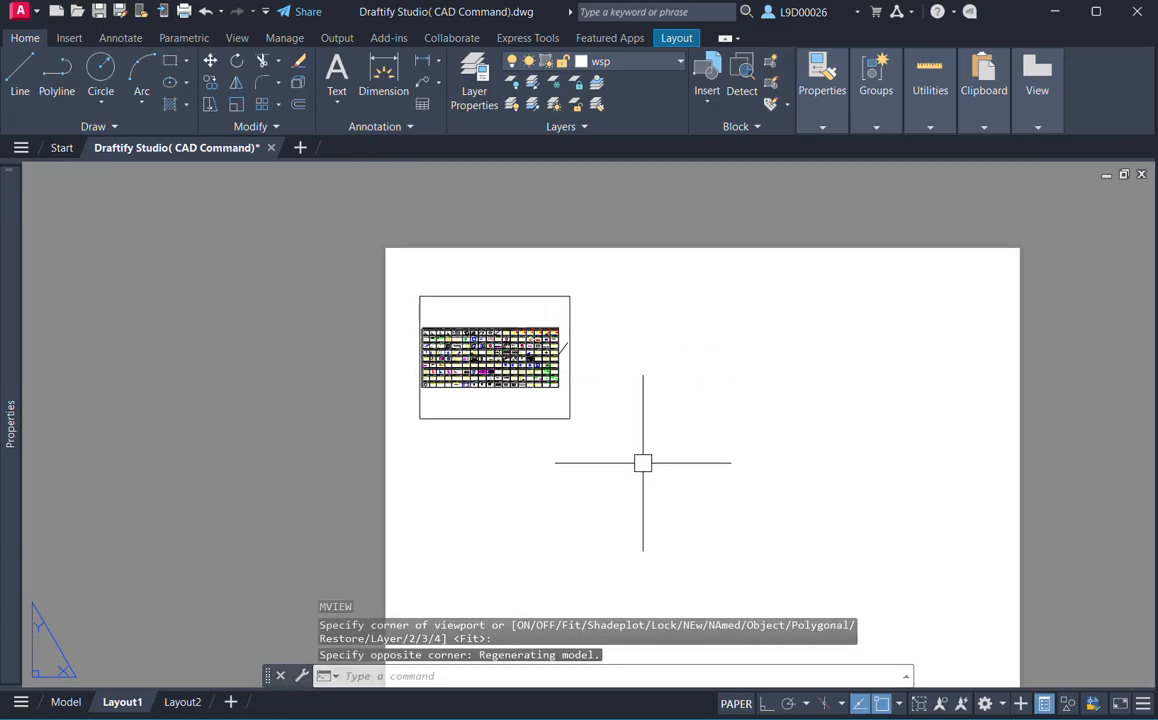
Add two more rectangular viewports to the sheet, one to the right of the first and one below them.
key(Return)
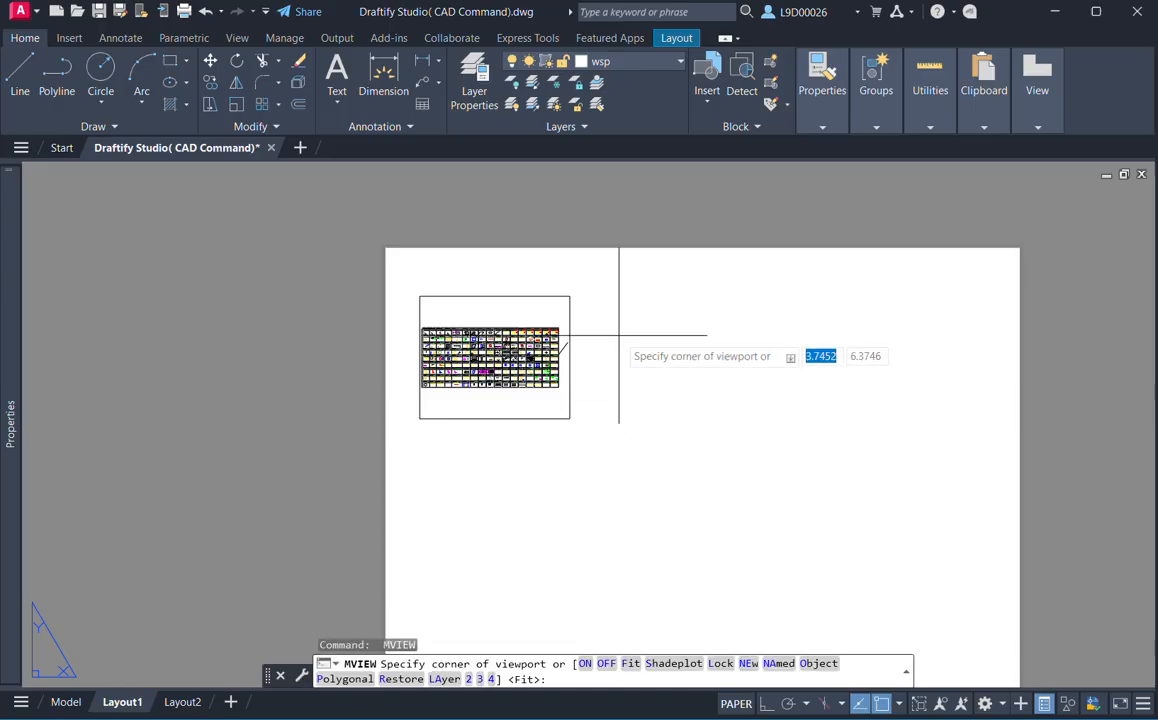
click(619, 336)
click(807, 463)
middle_drag(807, 463, 820, 331)
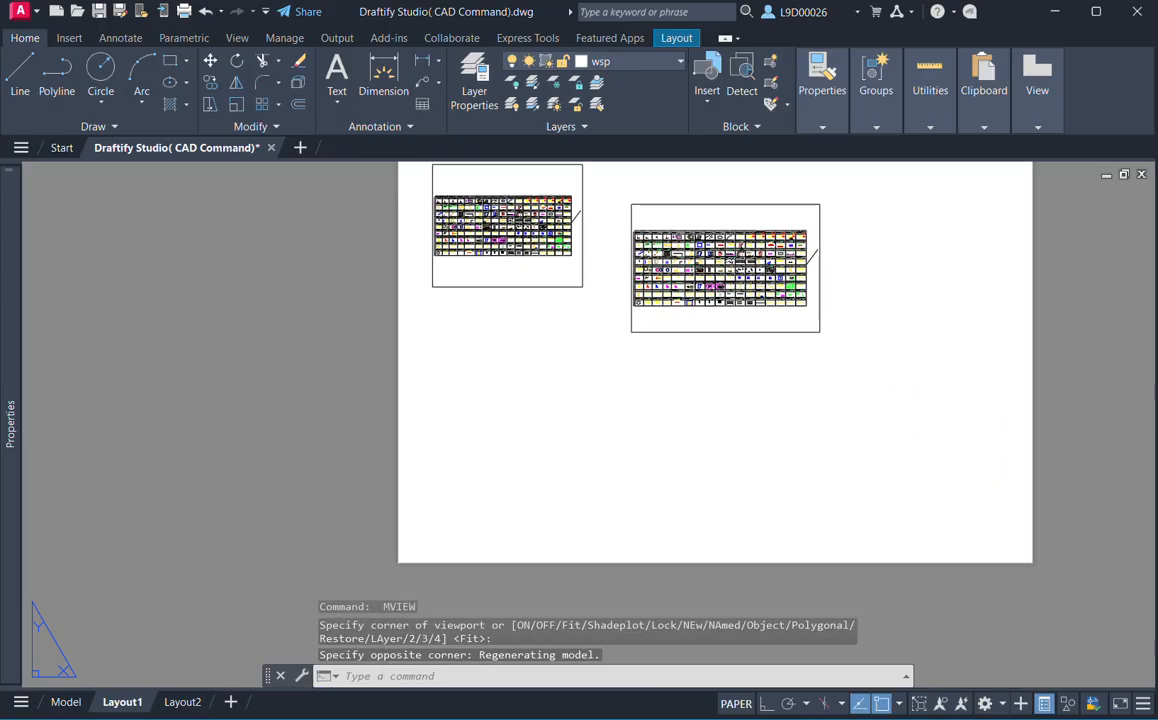
key(Return)
click(481, 414)
click(682, 511)
middle_drag(702, 371, 651, 421)
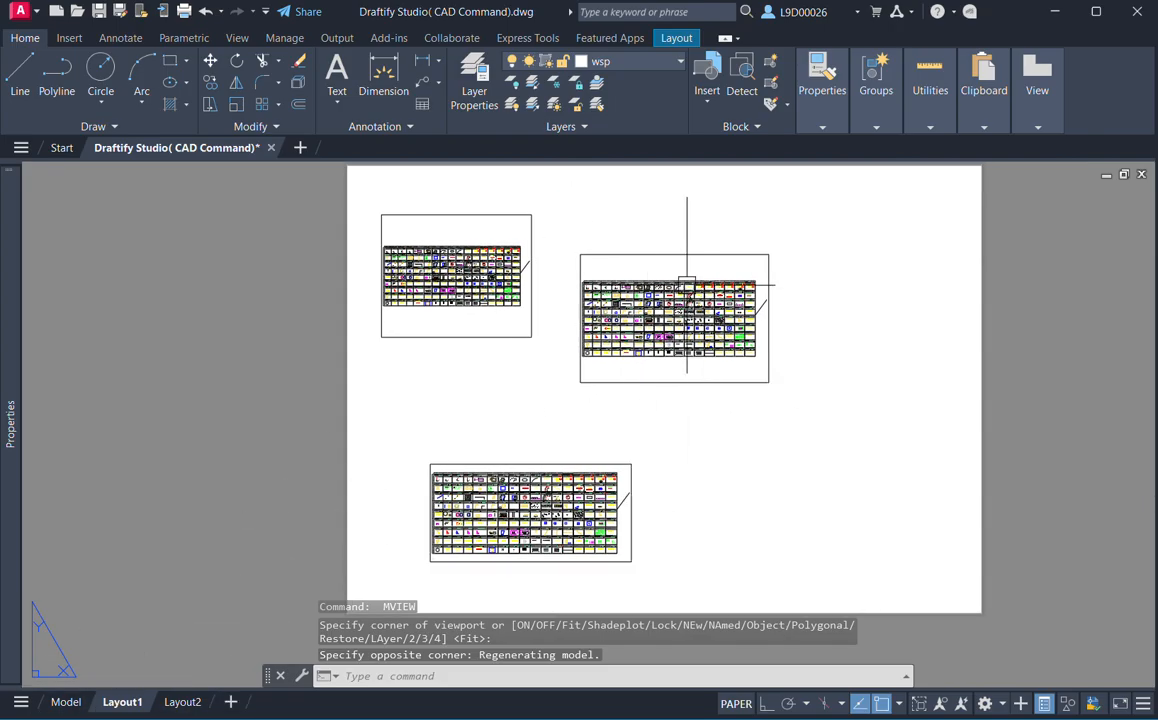
Return to model space and examine the Viewports (MV) and Out Viewports (PS) cells in row 08 of the chart.
click(64, 703)
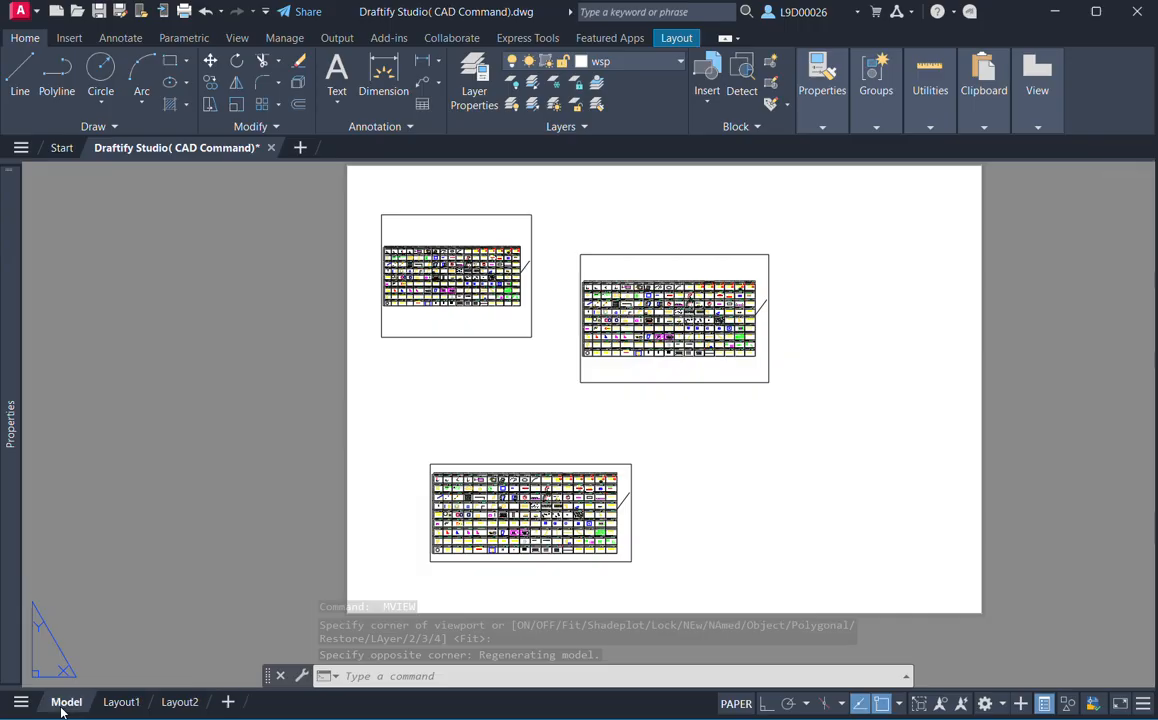
scroll(794, 465, up, 5)
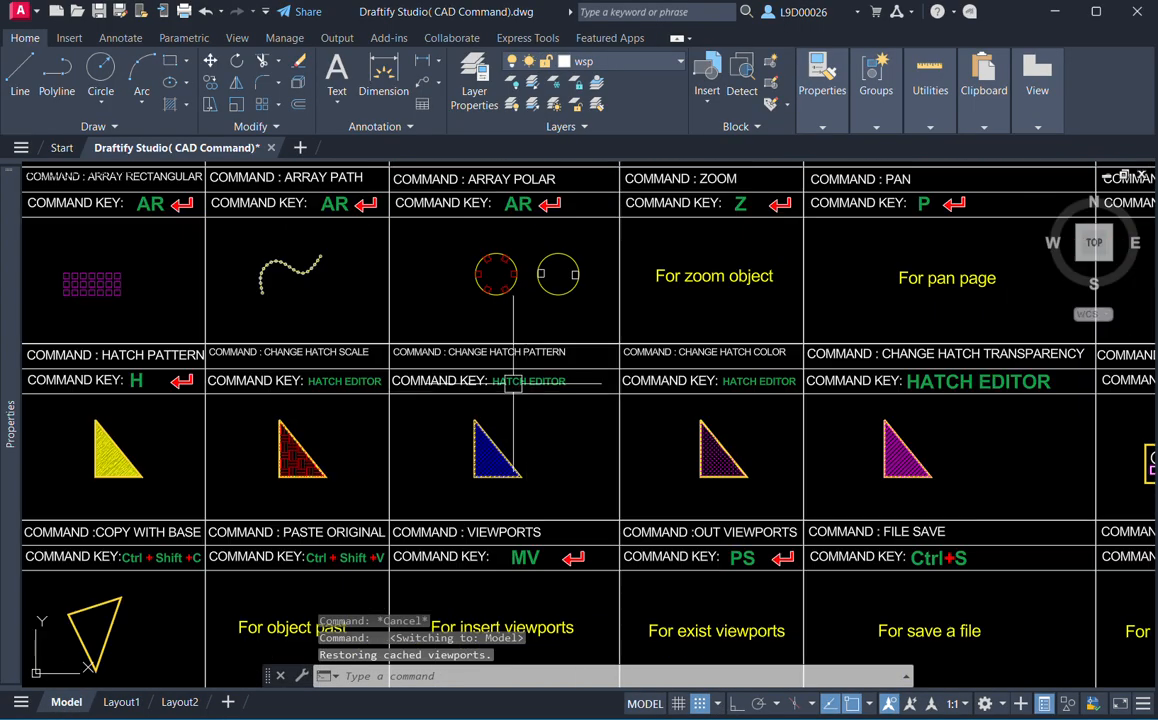
mouse_move(558, 456)
middle_down()
mouse_move(576, 395)
mouse_move(576, 294)
middle_up()
mouse_move(398, 486)
middle_down()
mouse_move(648, 405)
mouse_move(616, 438)
middle_up()
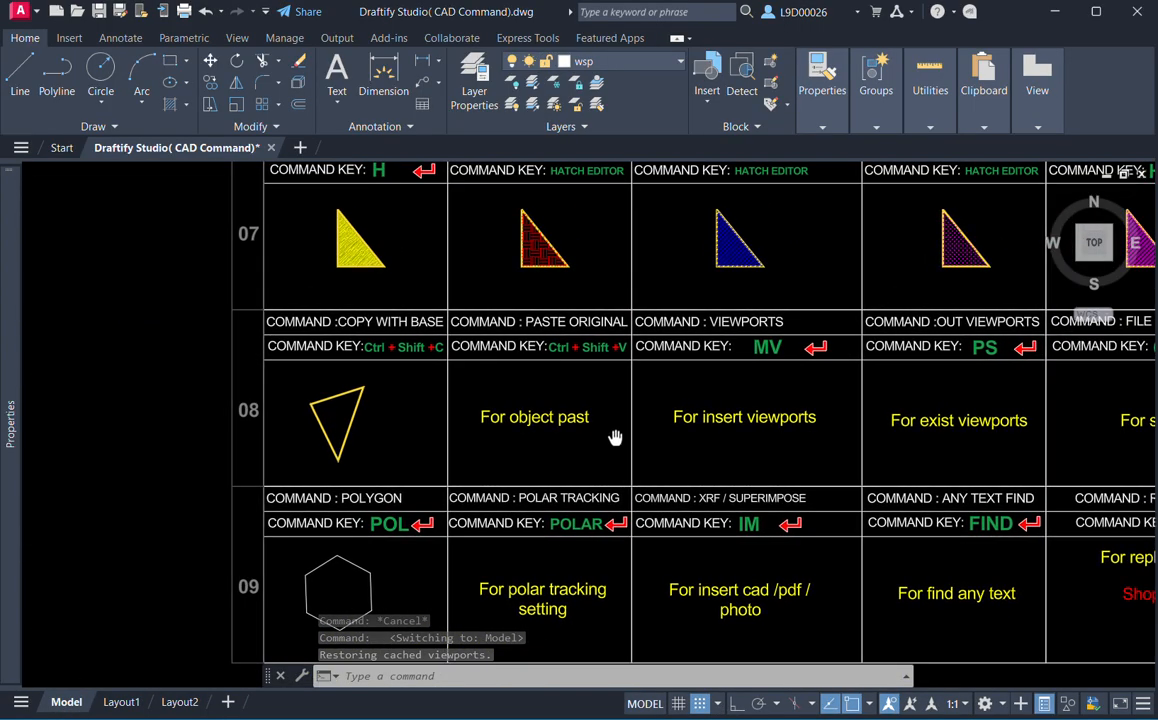
middle_drag(496, 440, 487, 462)
middle_drag(867, 456, 695, 457)
middle_drag(810, 464, 788, 461)
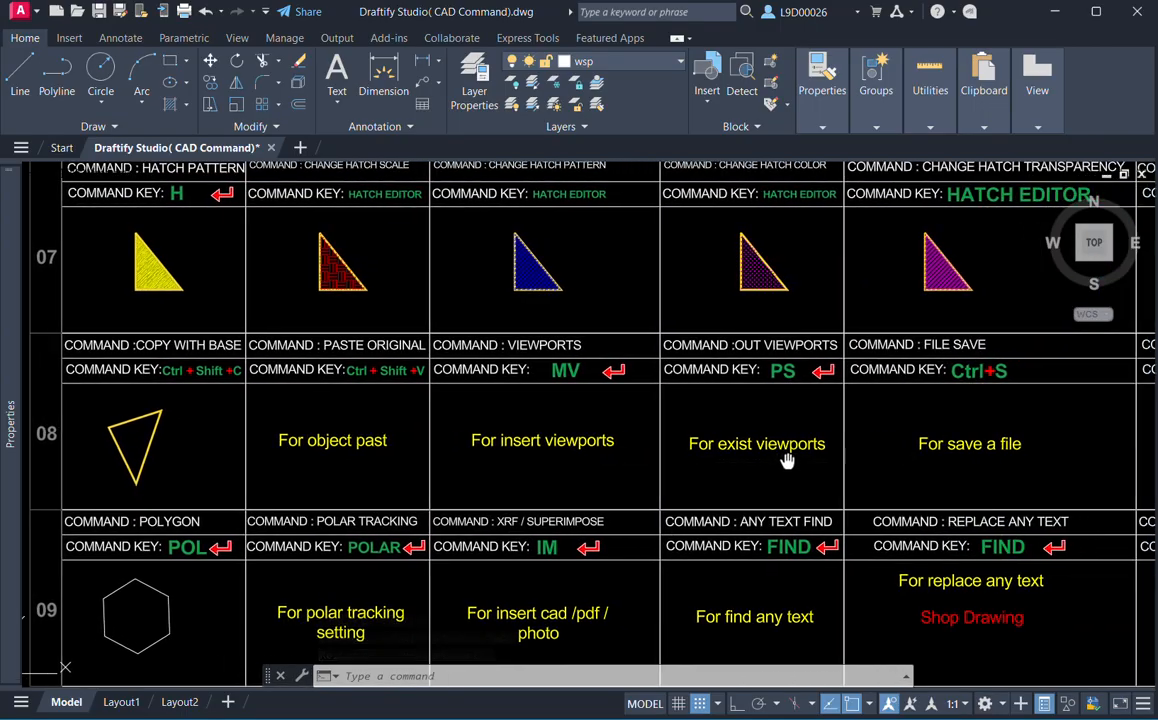
scroll(752, 427, up, 4)
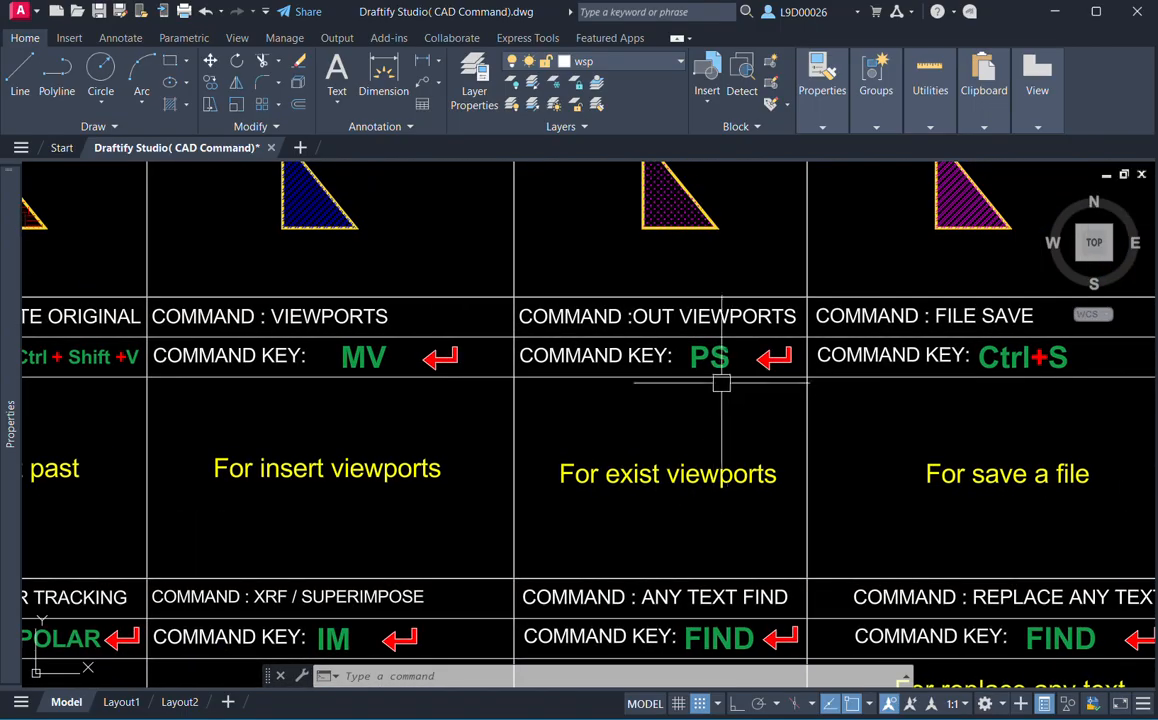
Switch to Layout1 and activate the upper-left viewport for model-space editing.
click(122, 701)
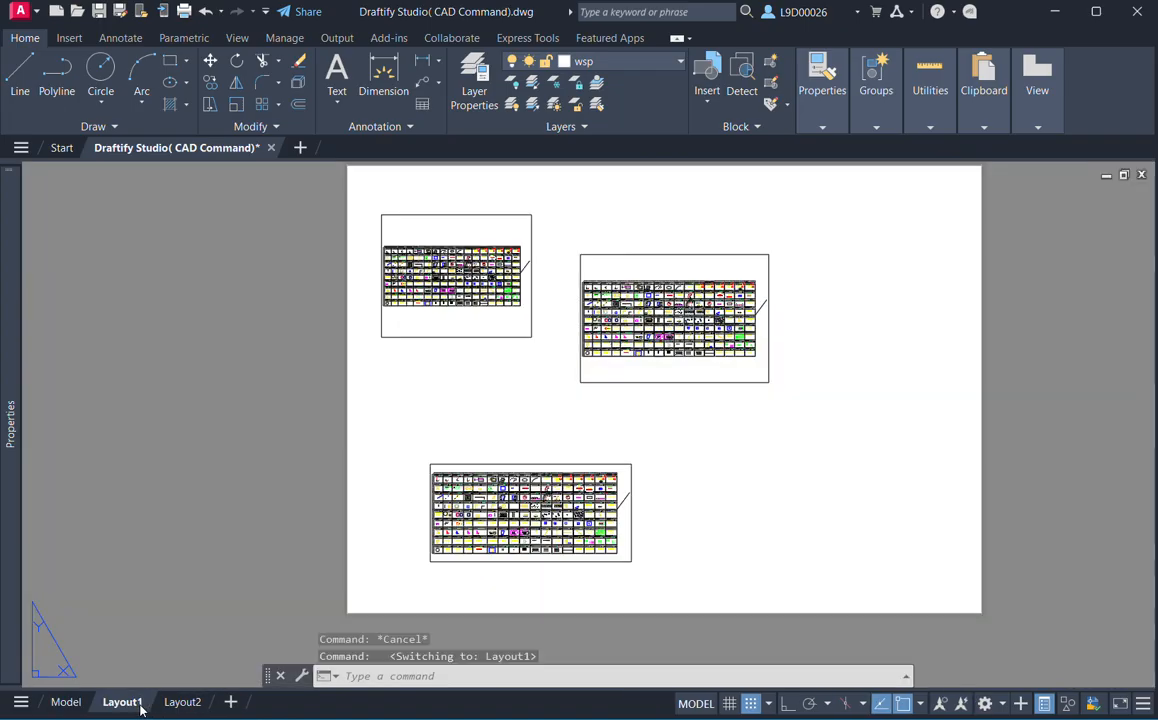
click(515, 336)
middle_drag(480, 292, 574, 431)
scroll(600, 360, up, 1)
scroll(604, 428, up, 1)
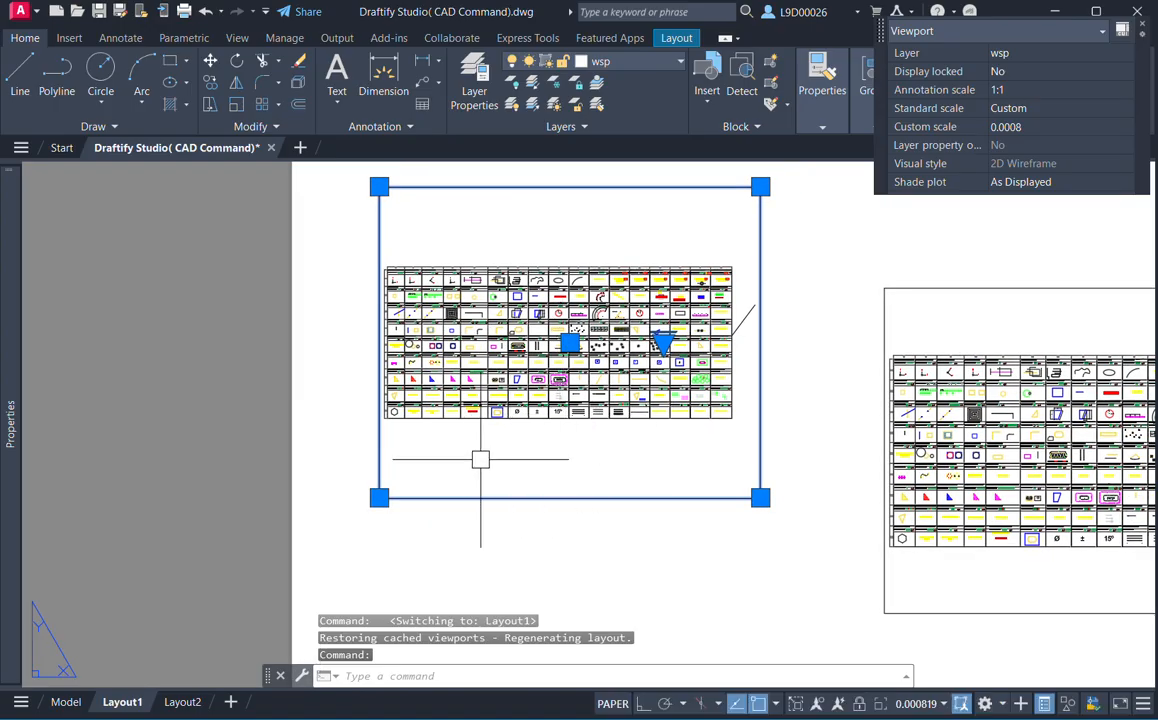
click(598, 240)
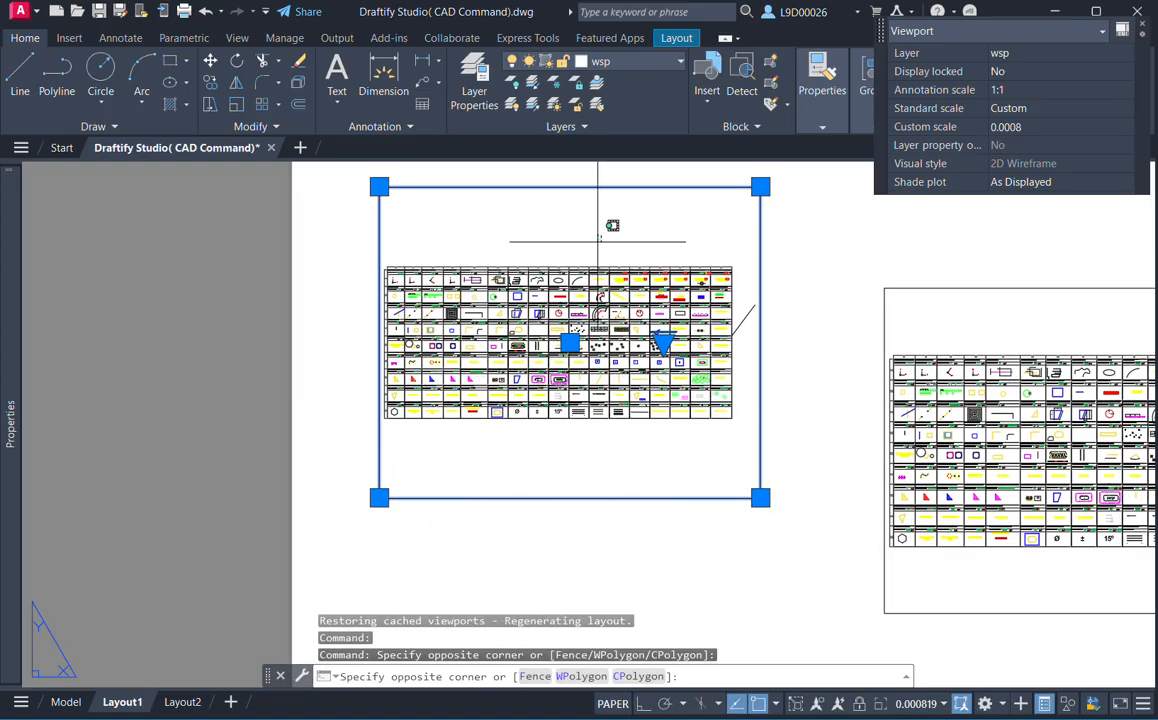
scroll(522, 427, down, 2)
double_click(518, 427)
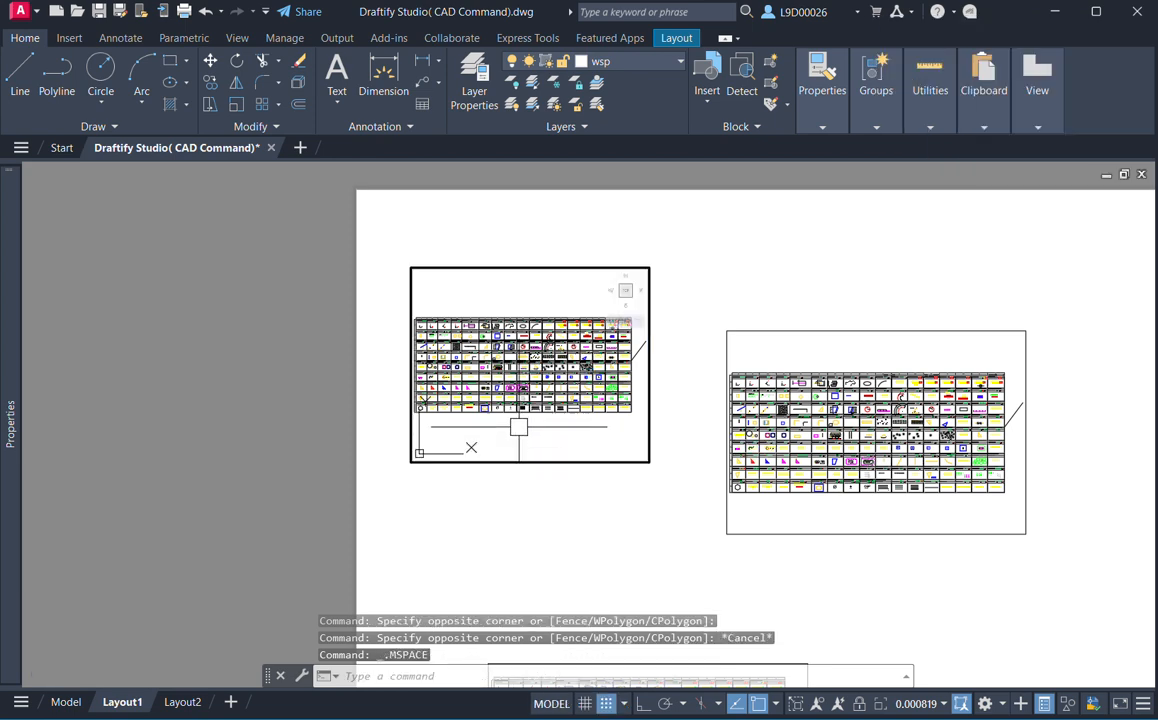
Shift the chart inside the upper-left viewport and exit to paper space with the PS command.
middle_drag(535, 350, 470, 340)
double_click(193, 418)
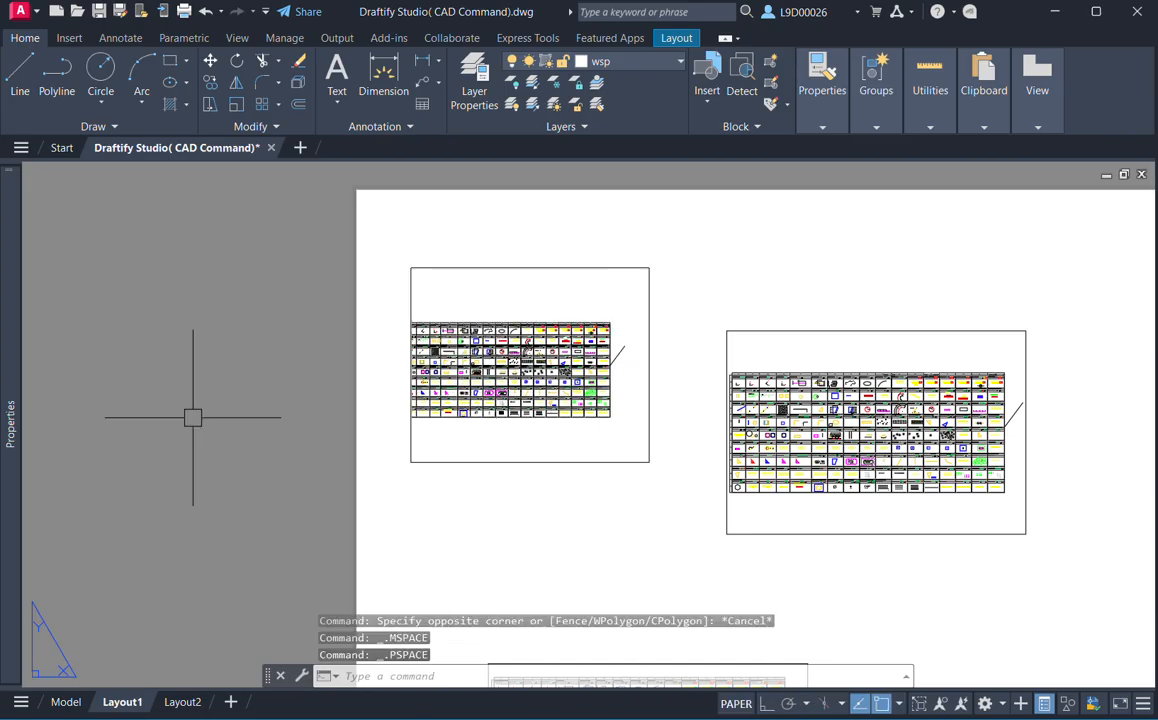
double_click(558, 445)
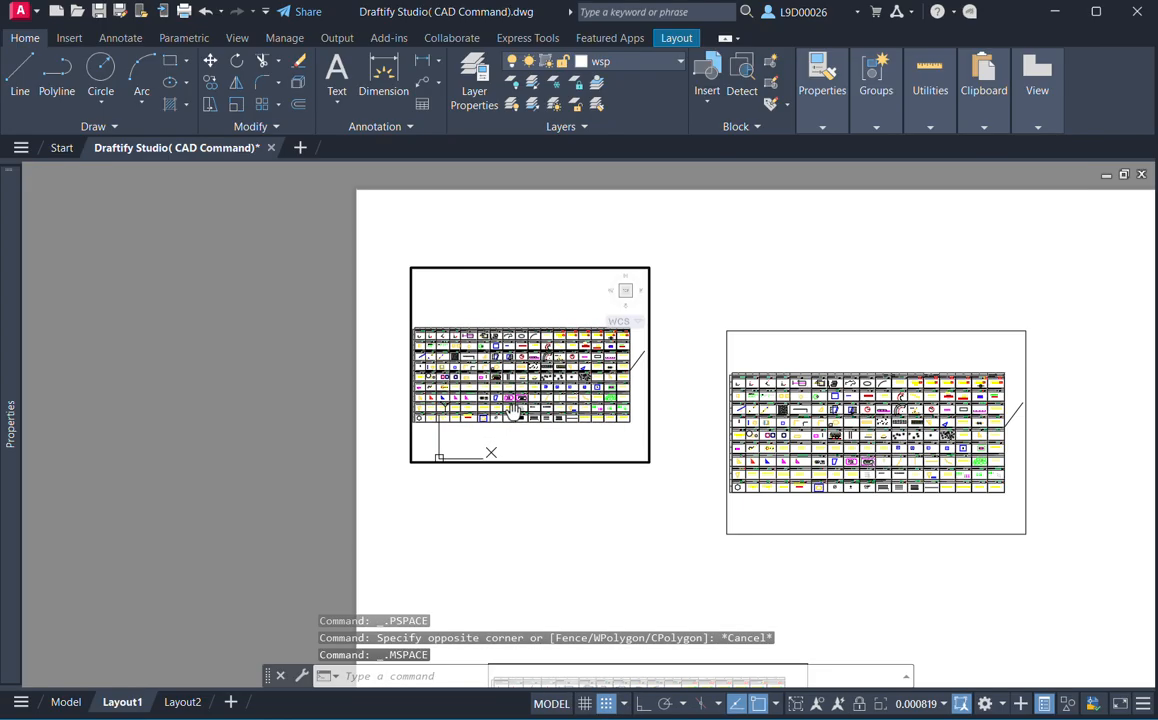
text(PS)
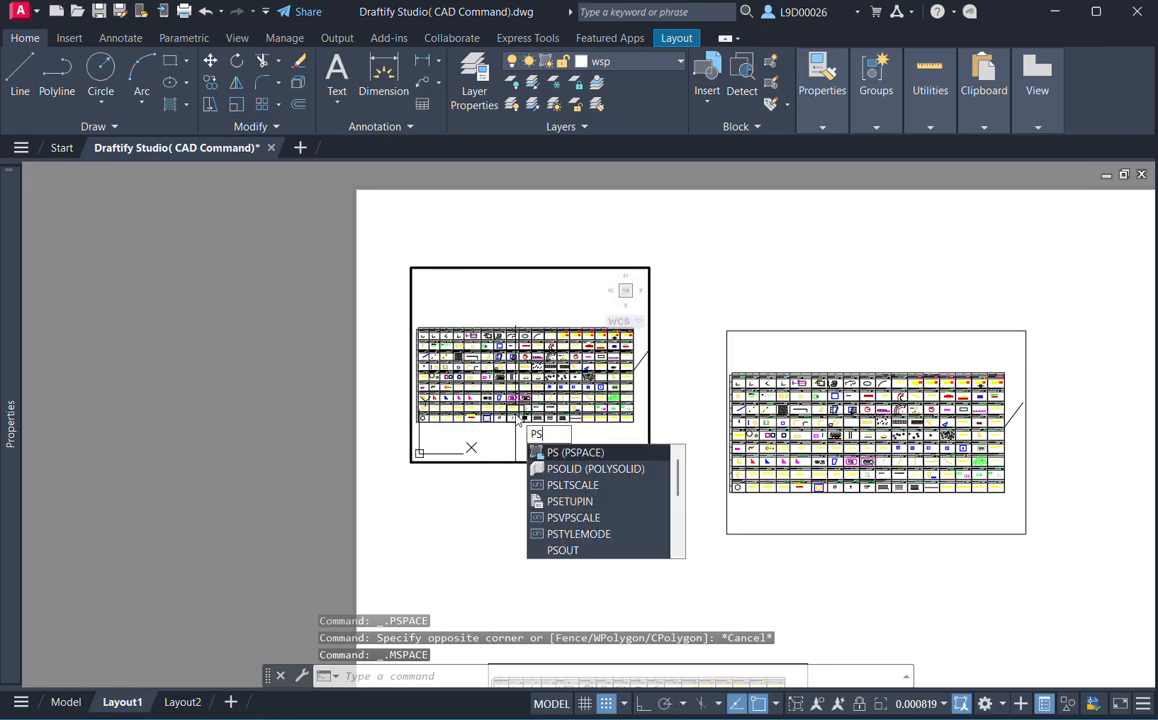
key(Return)
Select the upper-left viewport's frame in paper space to inspect it, and return to model space.
scroll(434, 480, down, 1)
middle_drag(440, 500, 444, 431)
middle_drag(492, 322, 509, 349)
scroll(509, 349, up, 1)
middle_drag(518, 394, 482, 363)
click(532, 227)
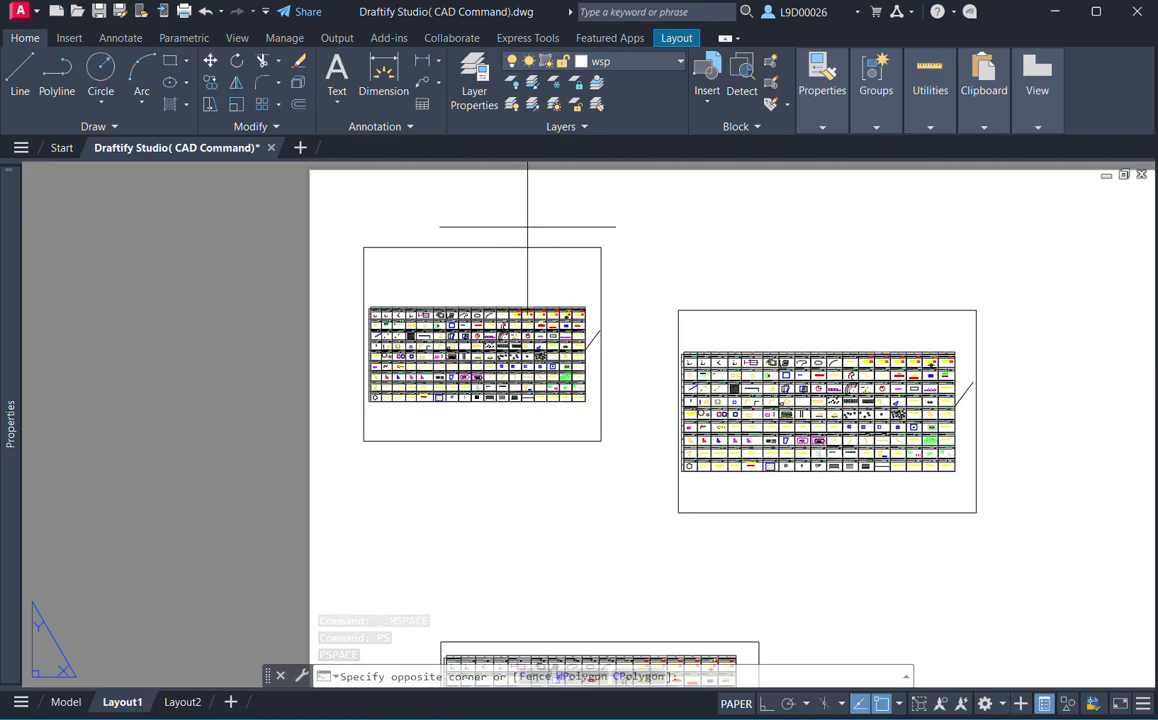
click(491, 276)
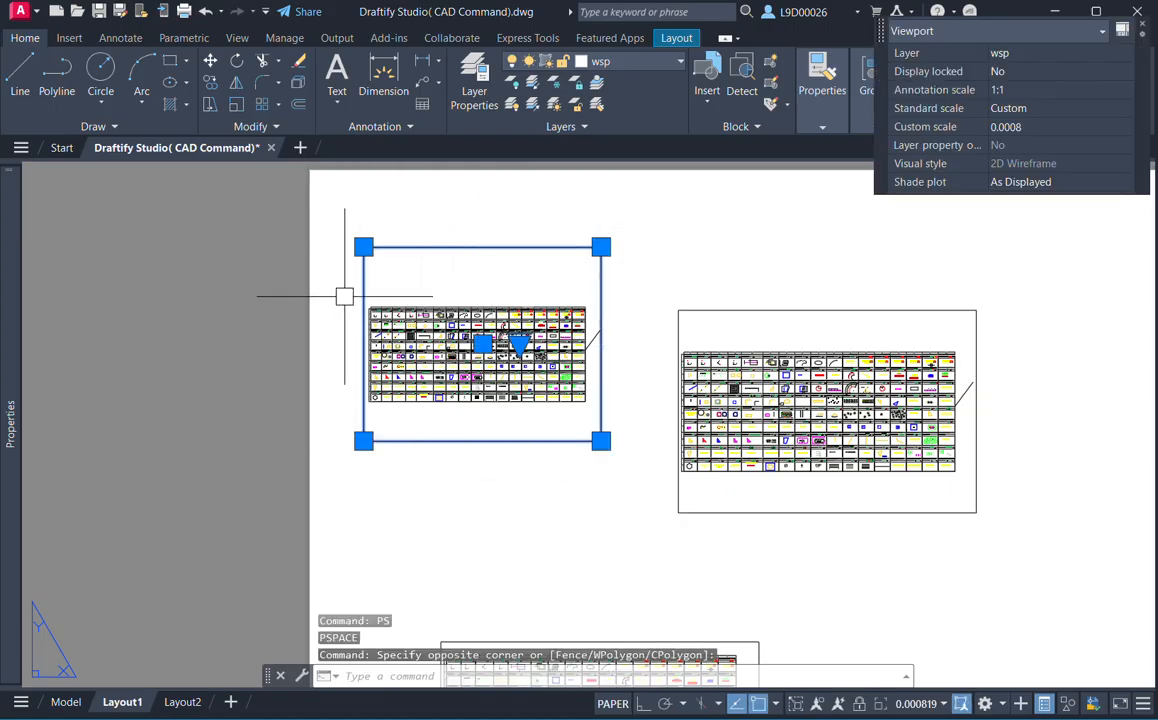
middle_drag(344, 296, 380, 303)
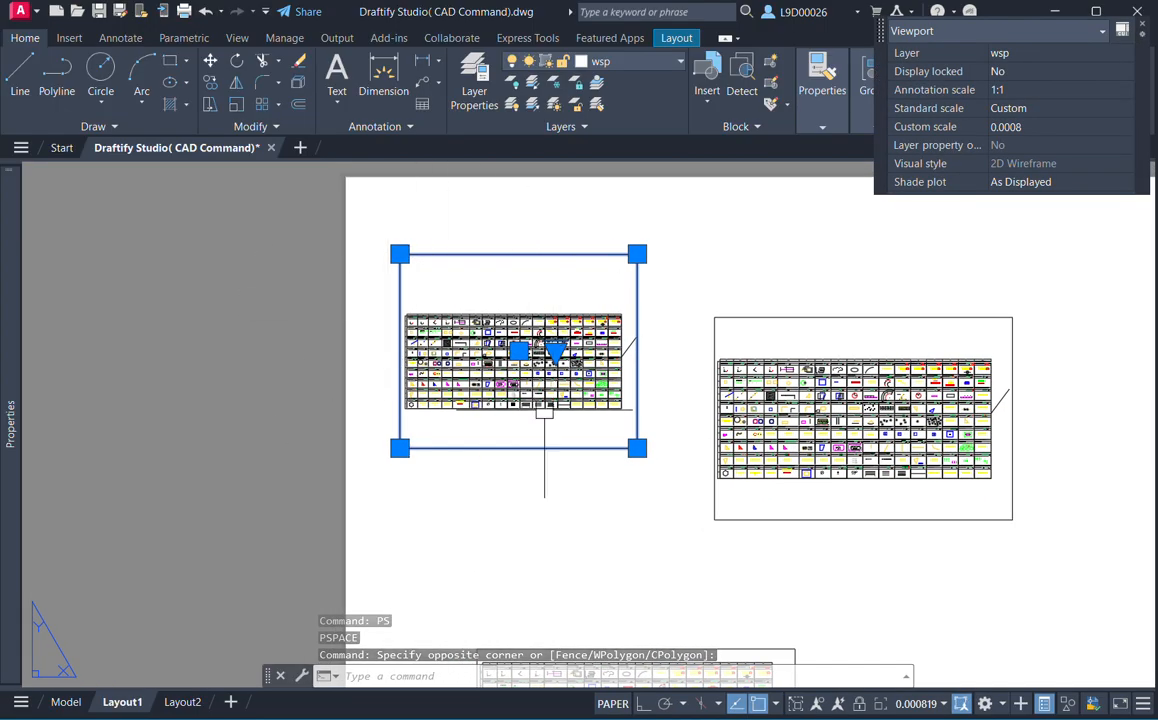
click(66, 701)
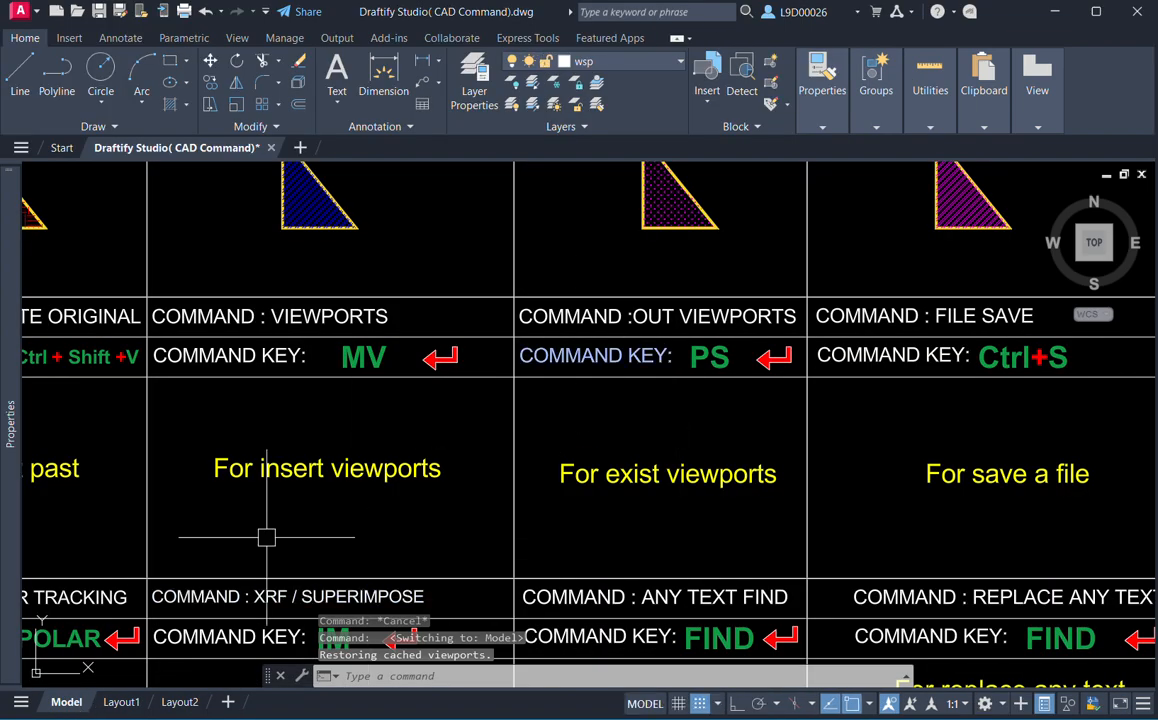
Rescale the chart inside the upper-left viewport on Layout1 and exit the viewport with PS.
click(120, 701)
mouse_move(515, 280)
middle_down()
mouse_move(579, 300)
mouse_move(532, 282)
middle_up()
scroll(579, 300, up, 2)
double_click(511, 258)
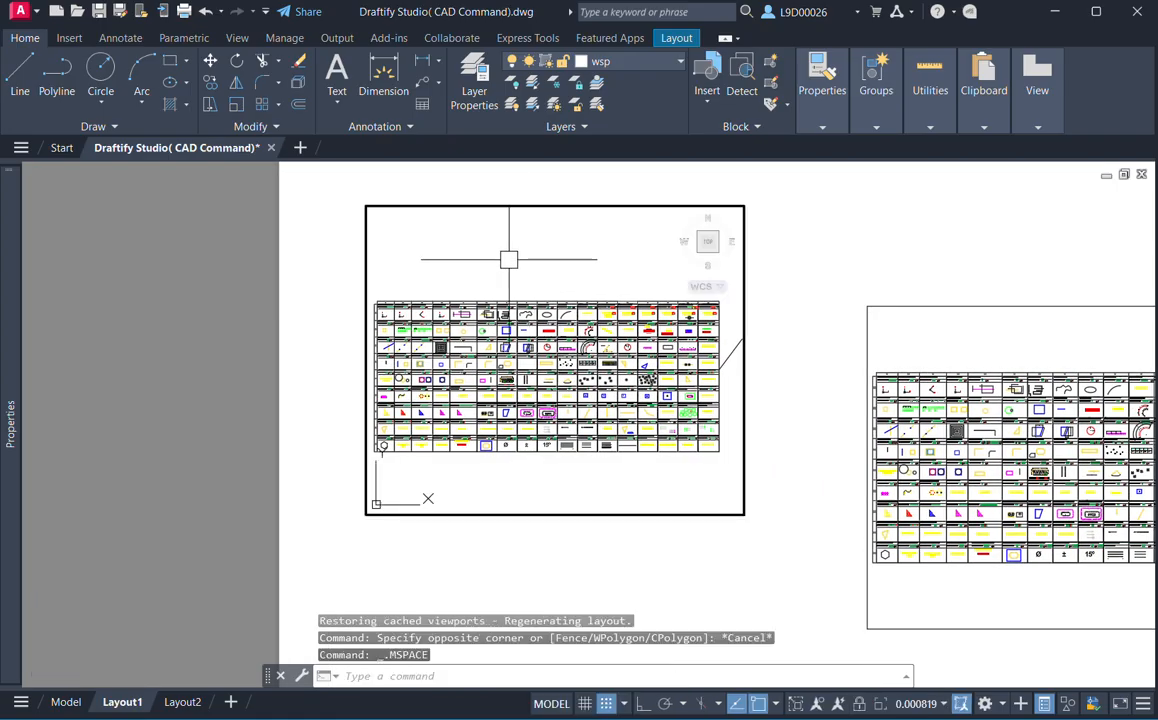
scroll(524, 320, down, 4)
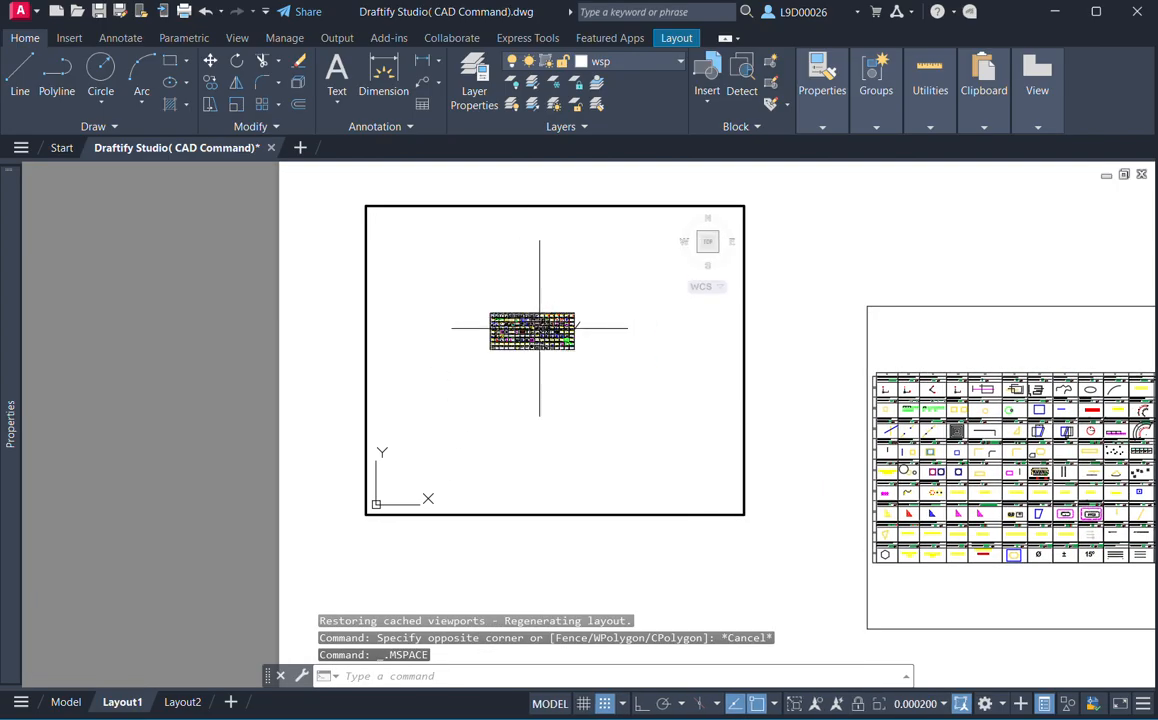
scroll(539, 327, up, 4)
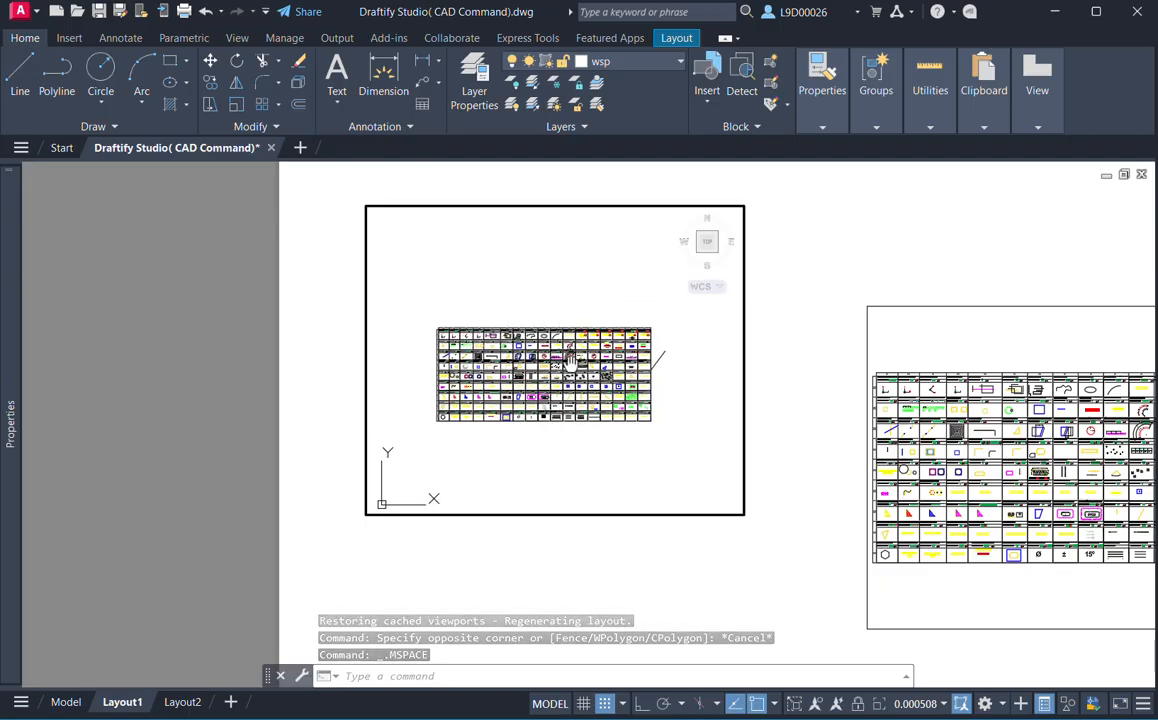
scroll(570, 360, up, 2)
text(ps)
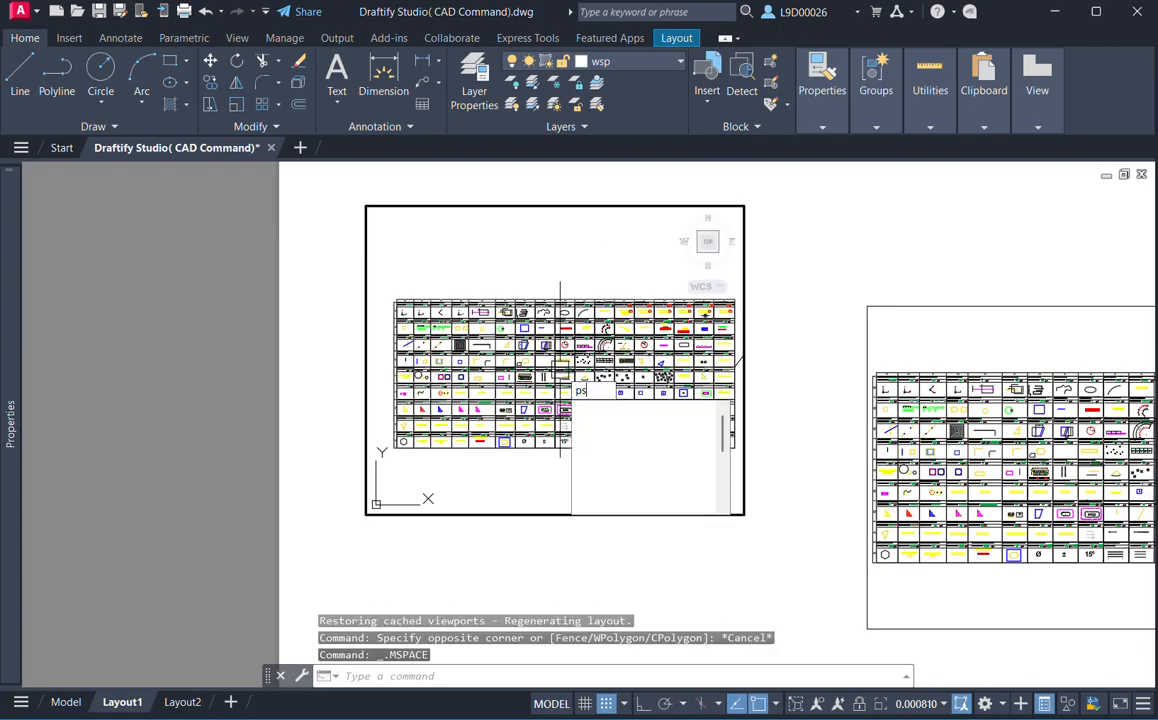
key(Return)
Examine the Layout1 sheet and its three viewports from paper space.
scroll(614, 473, down, 4)
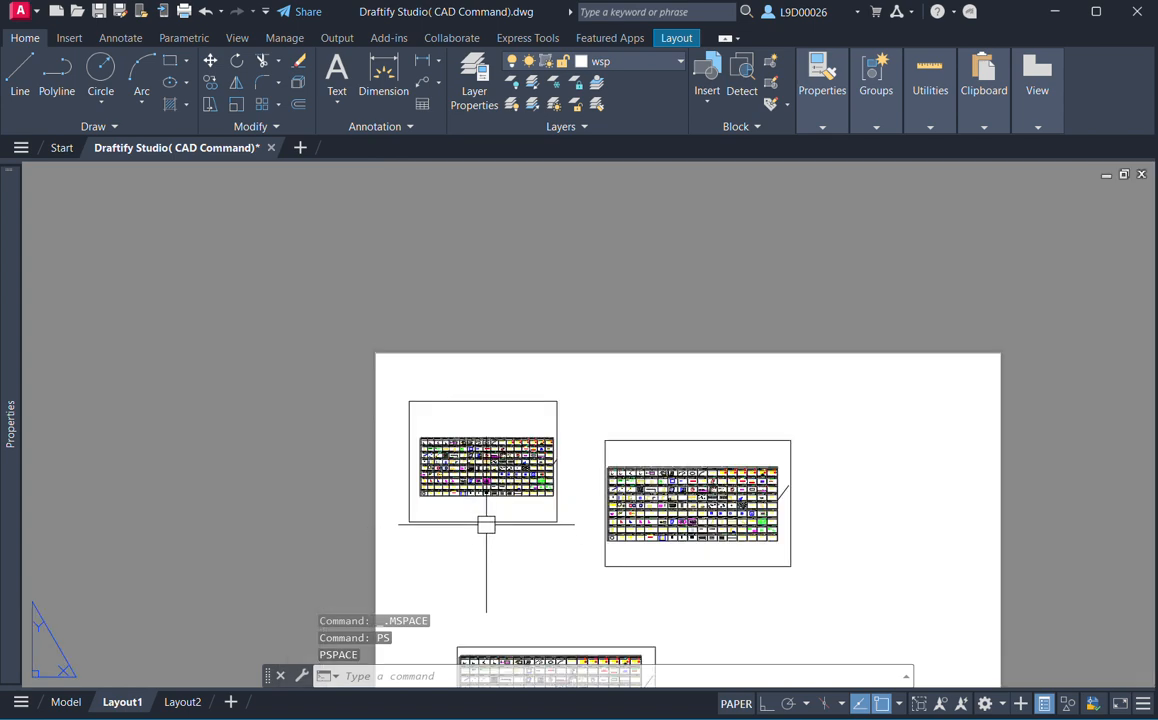
scroll(535, 480, down, 4)
scroll(533, 479, up, 6)
scroll(535, 478, down, 2)
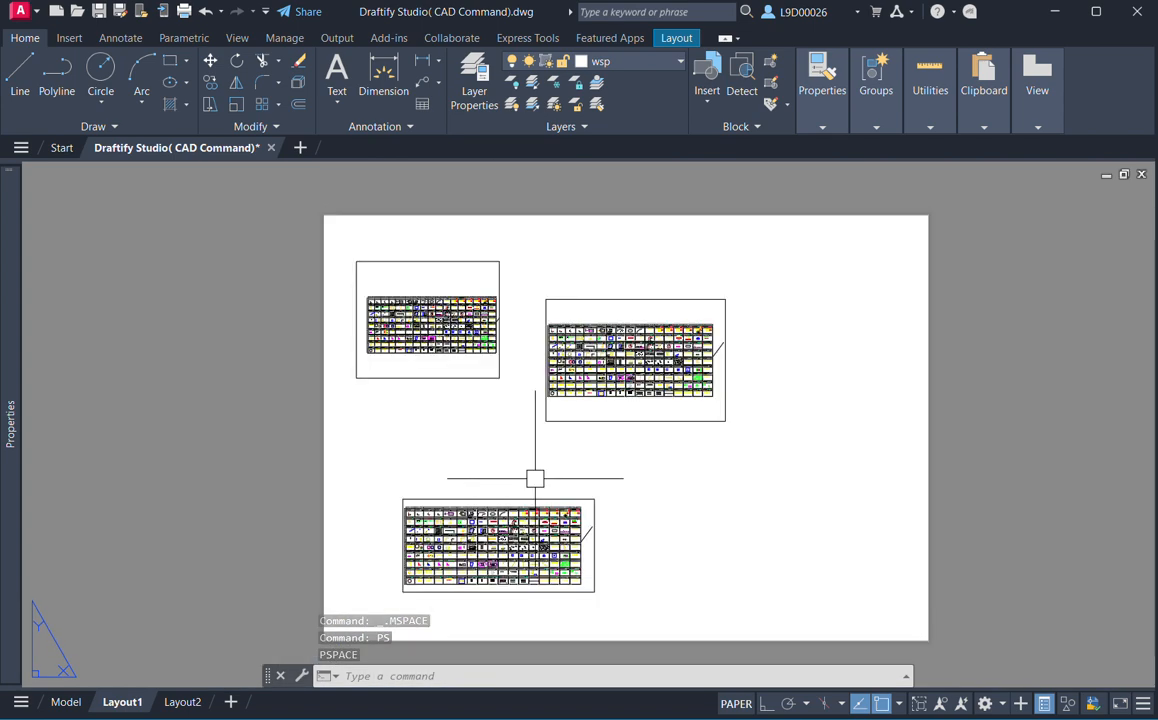
scroll(535, 478, down, 2)
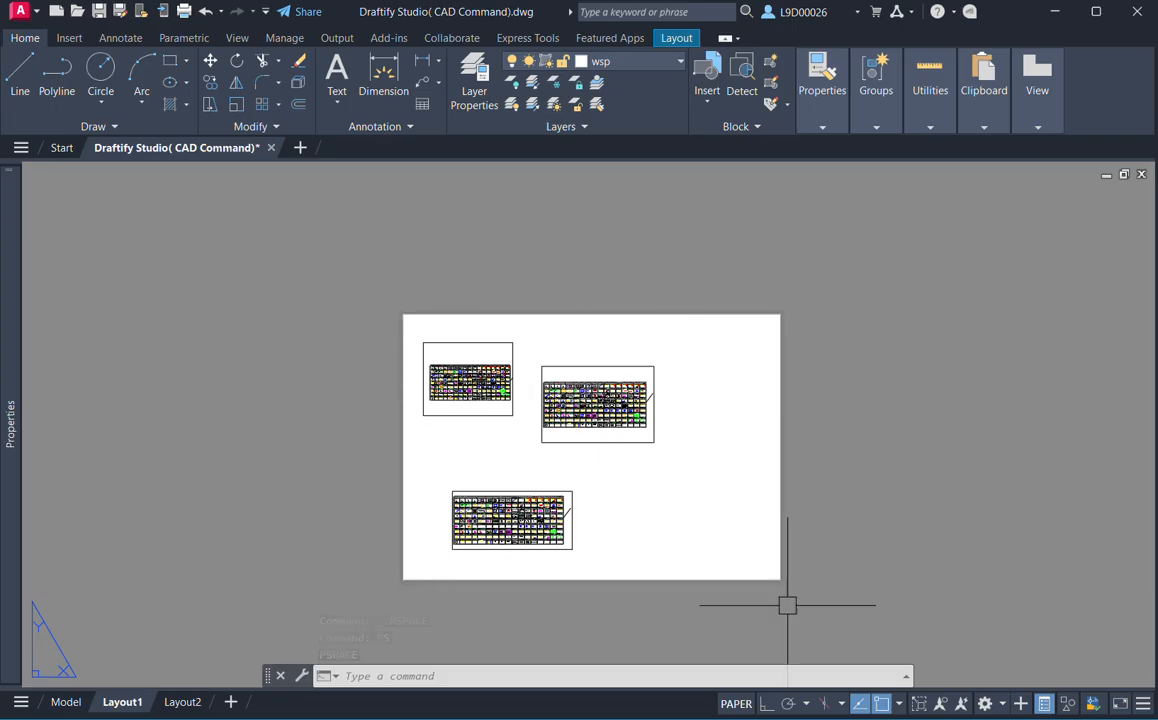
scroll(543, 501, down, 4)
scroll(543, 501, up, 6)
scroll(542, 500, down, 6)
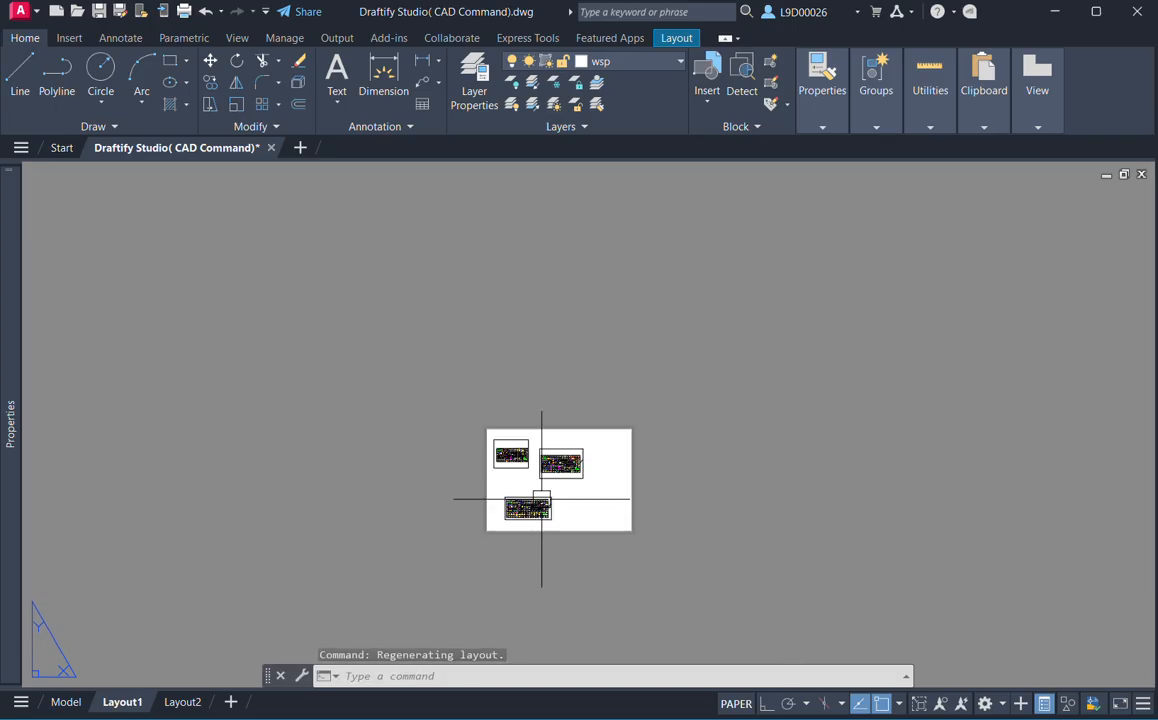
scroll(543, 500, up, 4)
middle_drag(466, 469, 532, 467)
scroll(536, 385, up, 4)
scroll(552, 366, up, 2)
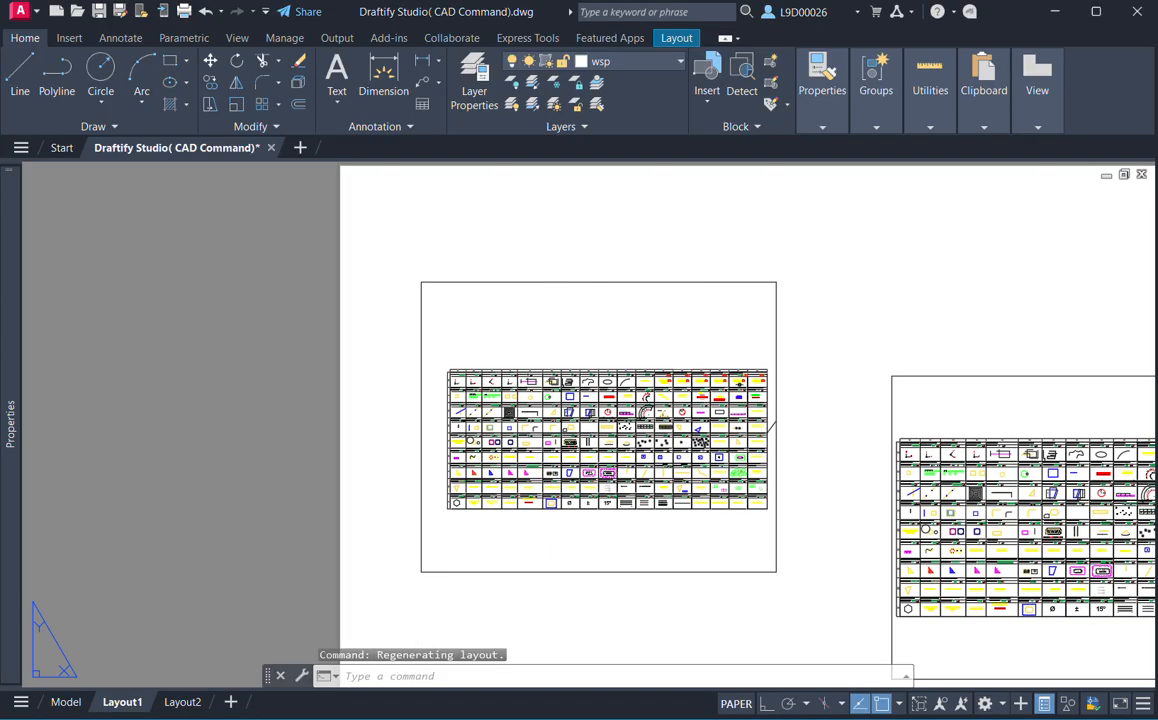
middle_drag(560, 362, 578, 333)
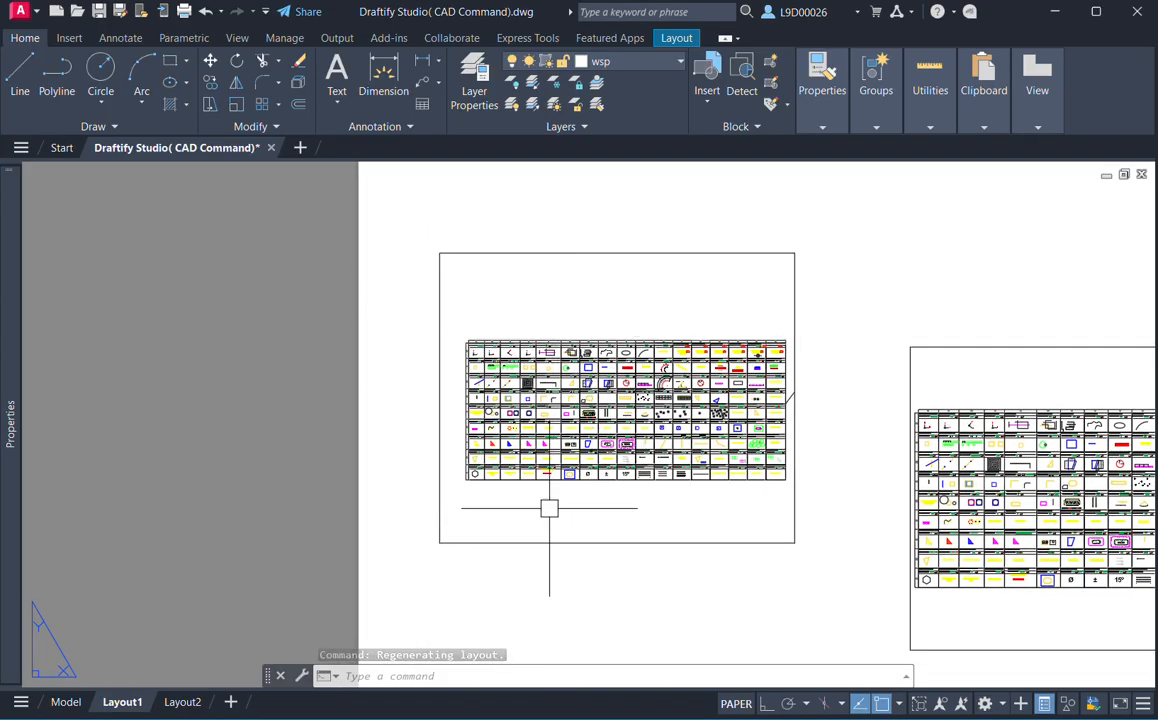
Reactivate the upper-left viewport, make the chart slightly smaller inside it, and return to paper space.
double_click(612, 299)
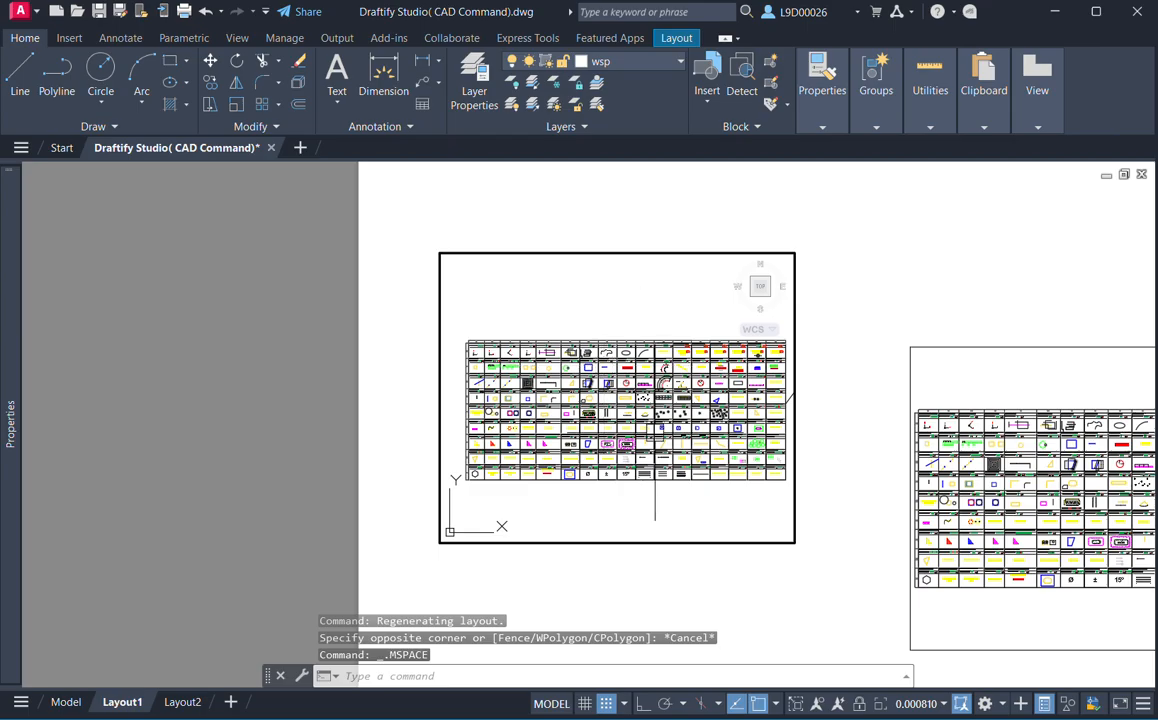
scroll(574, 387, down, 6)
scroll(570, 389, up, 6)
scroll(577, 346, down, 2)
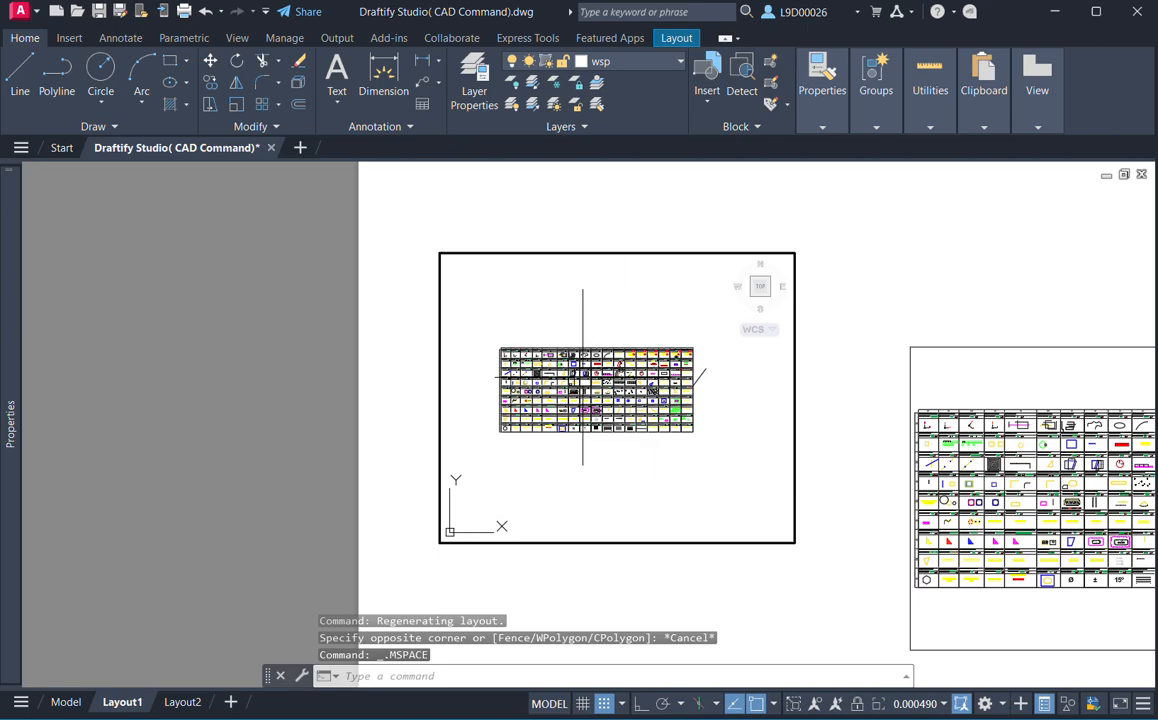
scroll(588, 365, up, 2)
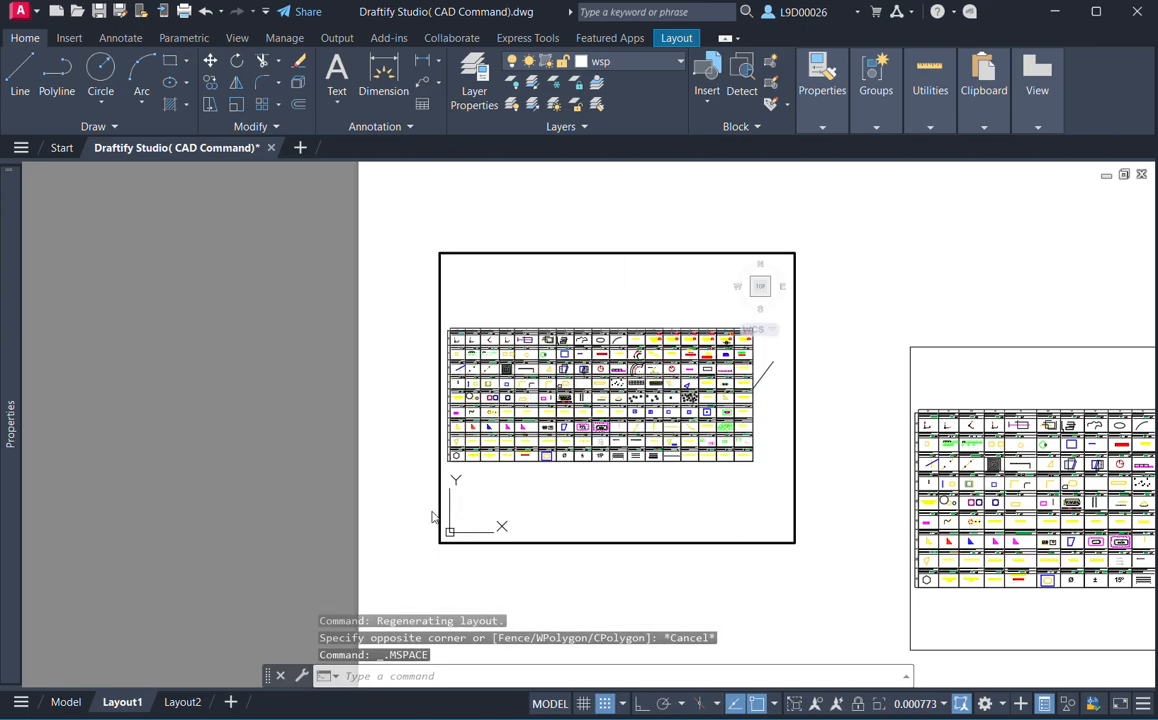
scroll(592, 424, down, 2)
scroll(583, 424, up, 2)
scroll(583, 408, down, 2)
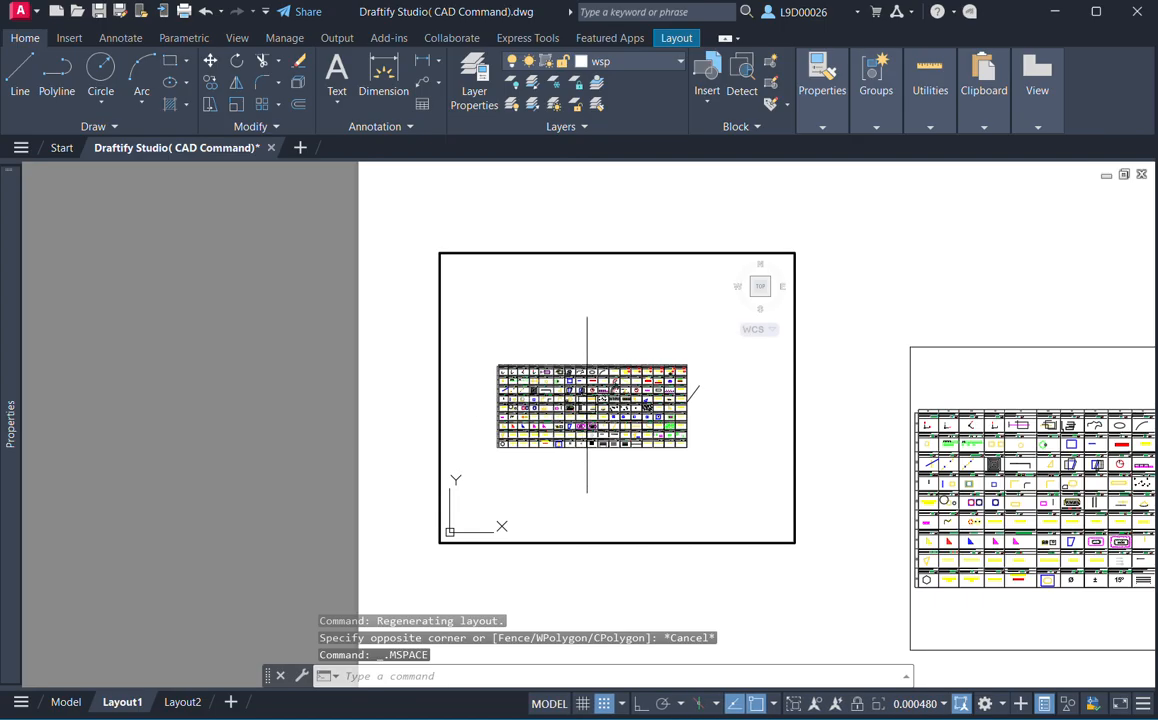
scroll(587, 405, up, 2)
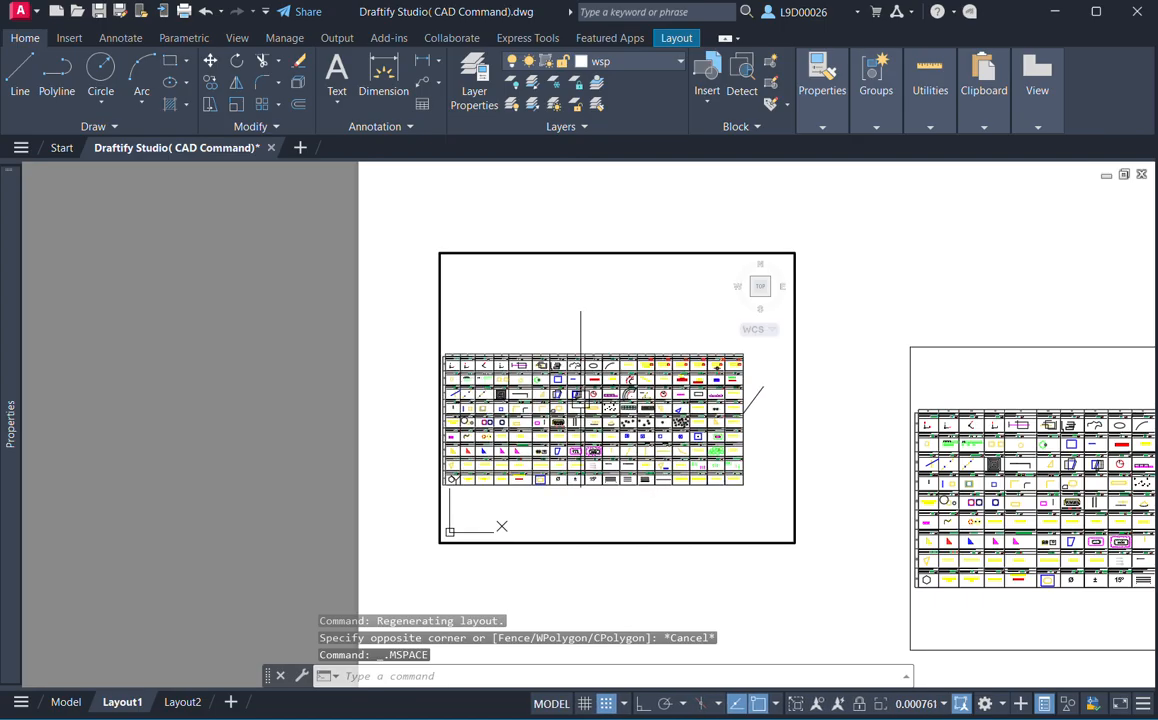
double_click(215, 453)
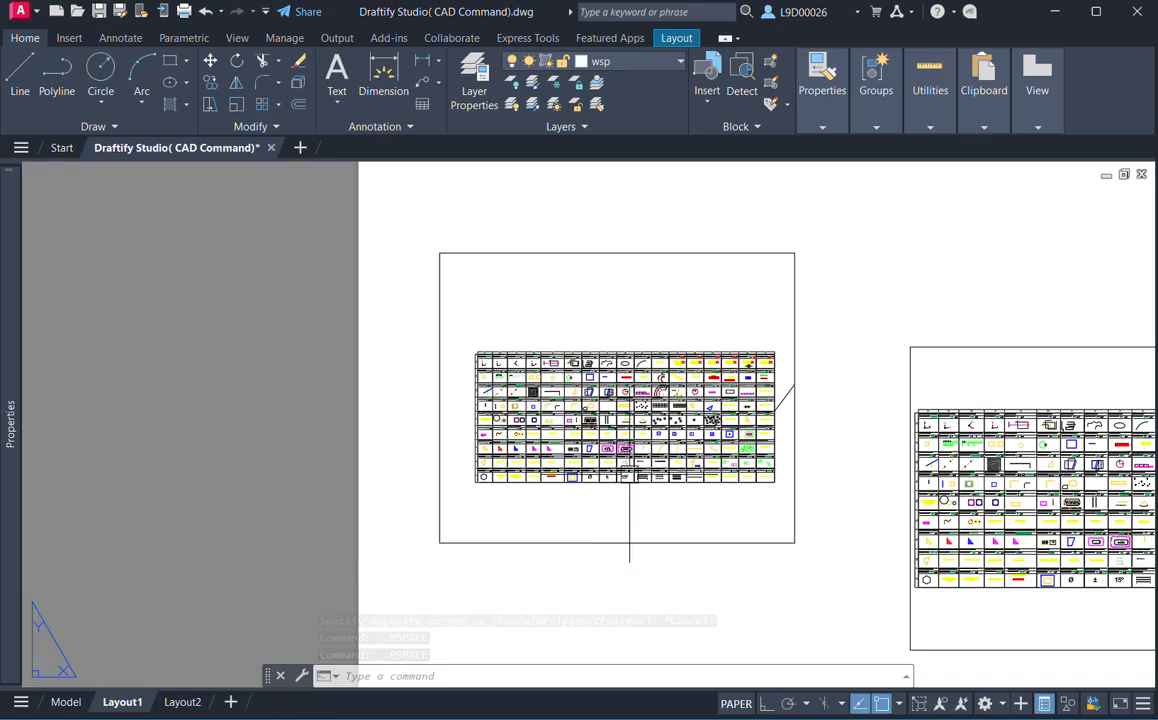
Return to model space and examine the File Save and Print cells beside Out Viewports in the chart.
middle_drag(630, 530, 560, 510)
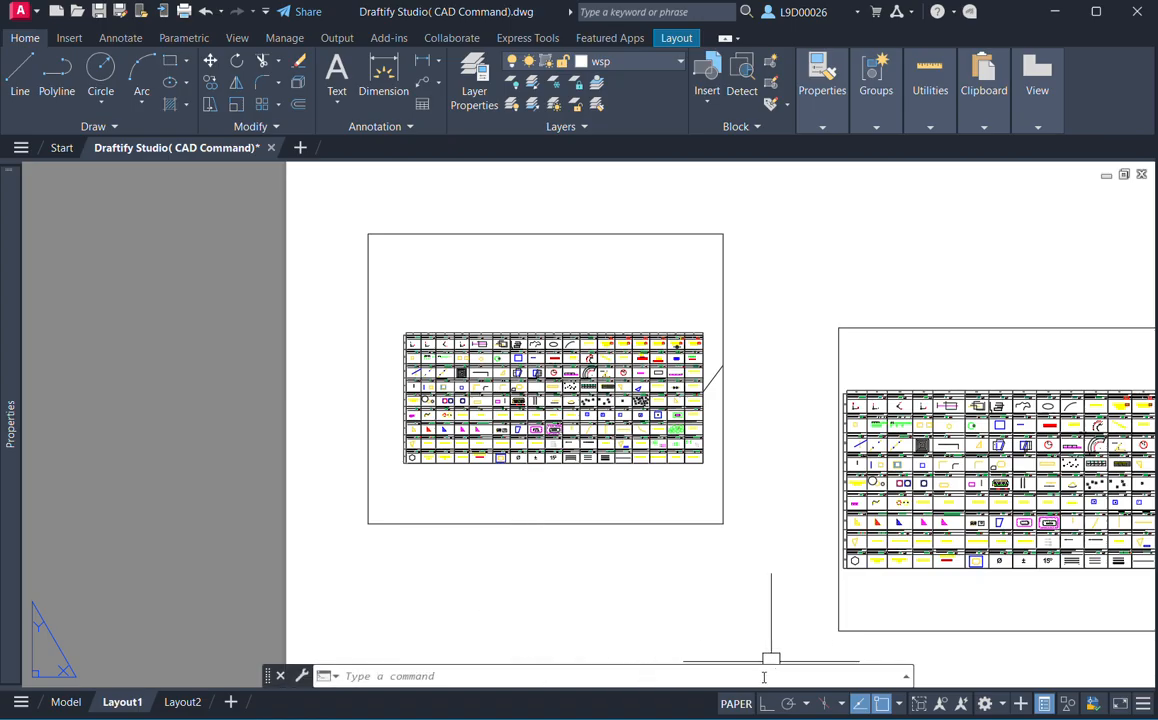
mouse_move(776, 719)
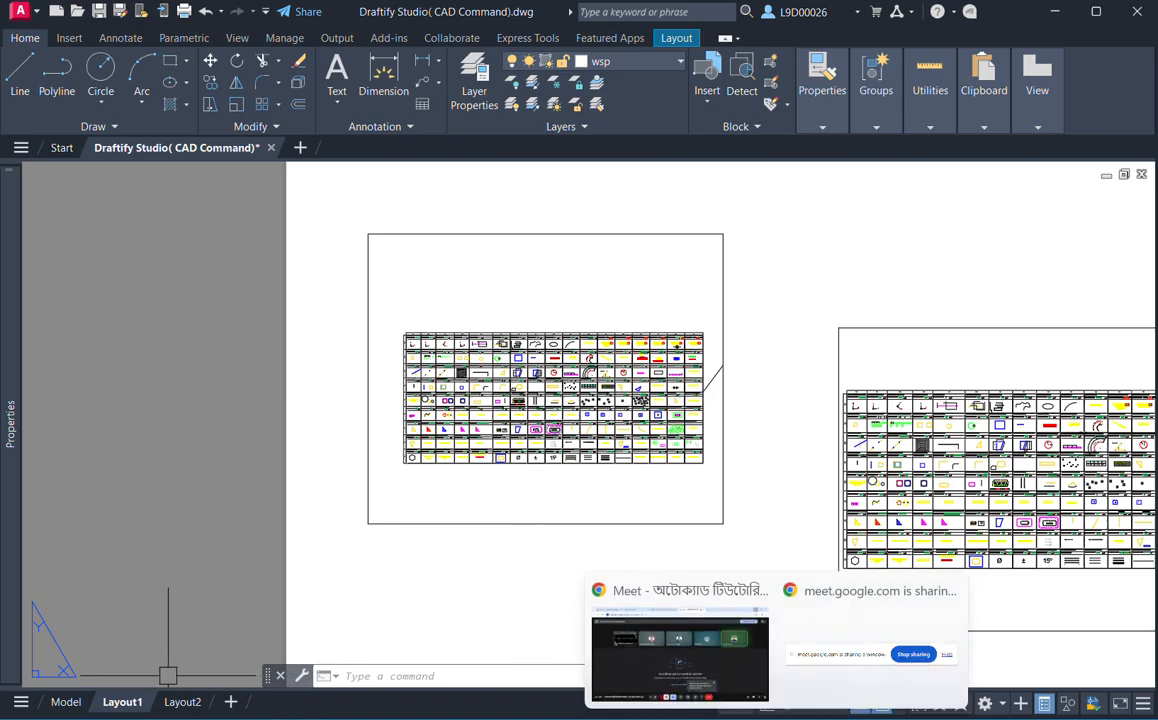
click(66, 701)
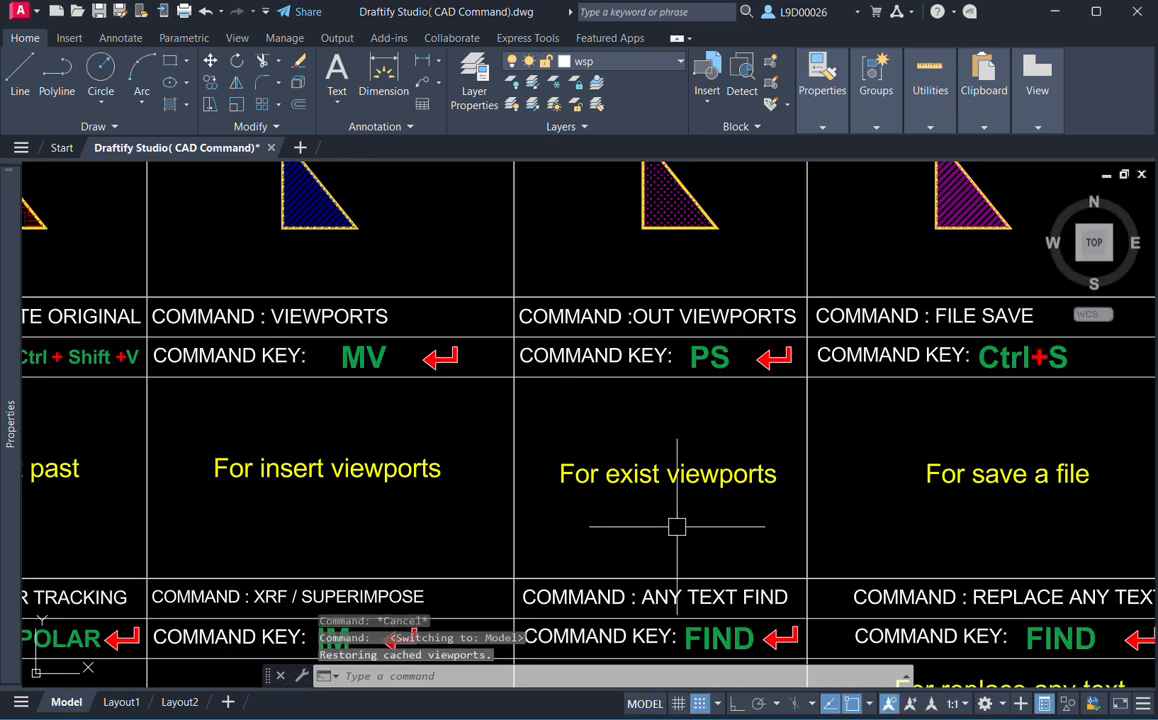
middle_drag(677, 495, 615, 511)
mouse_move(800, 470)
middle_down()
mouse_move(566, 432)
mouse_move(576, 447)
middle_up()
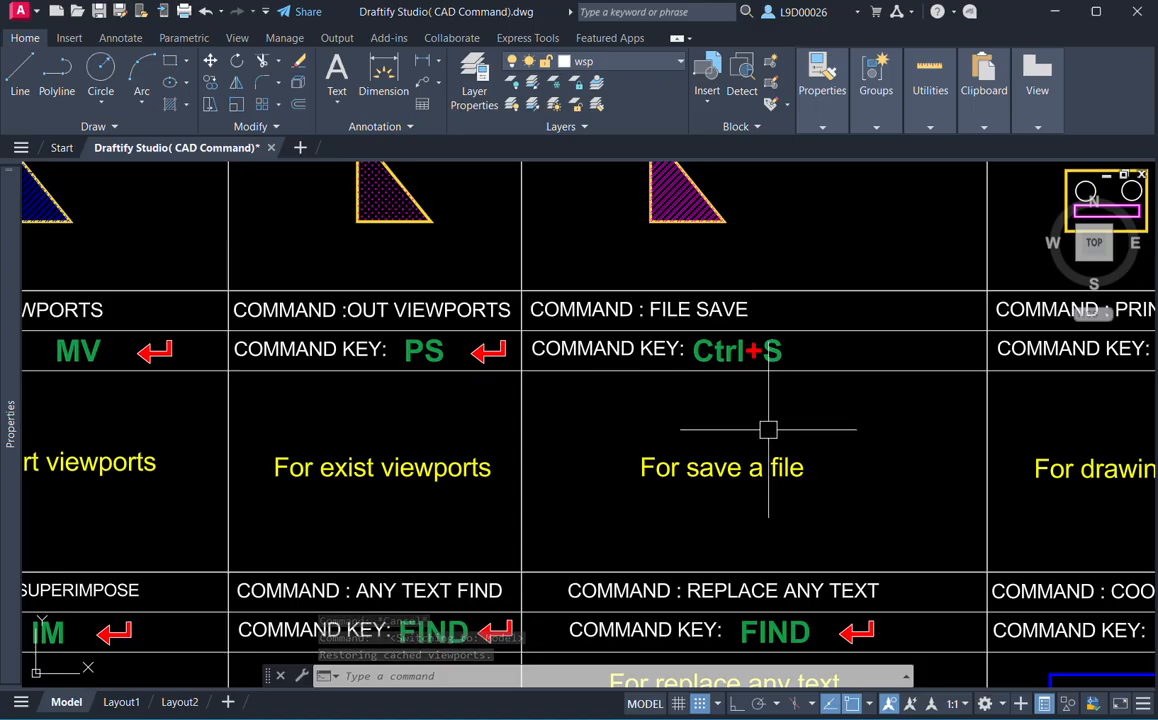
scroll(768, 426, down, 2)
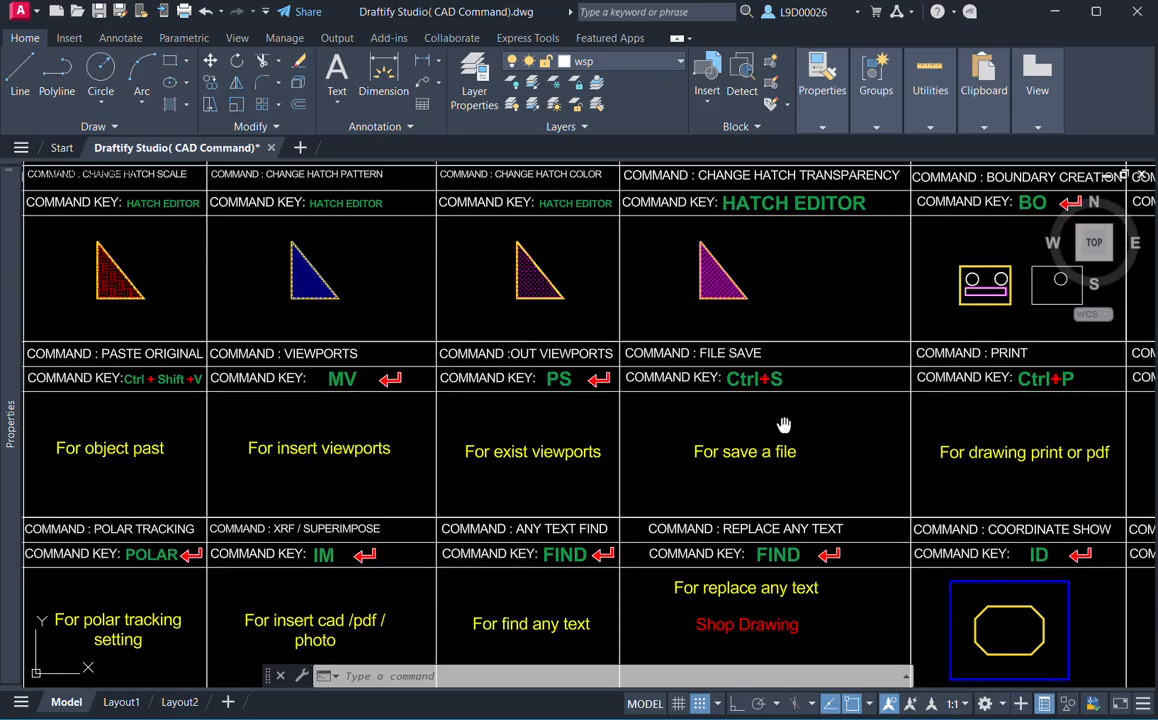
middle_drag(784, 425, 732, 425)
middle_drag(884, 426, 700, 411)
middle_drag(814, 390, 744, 398)
scroll(746, 398, up, 1)
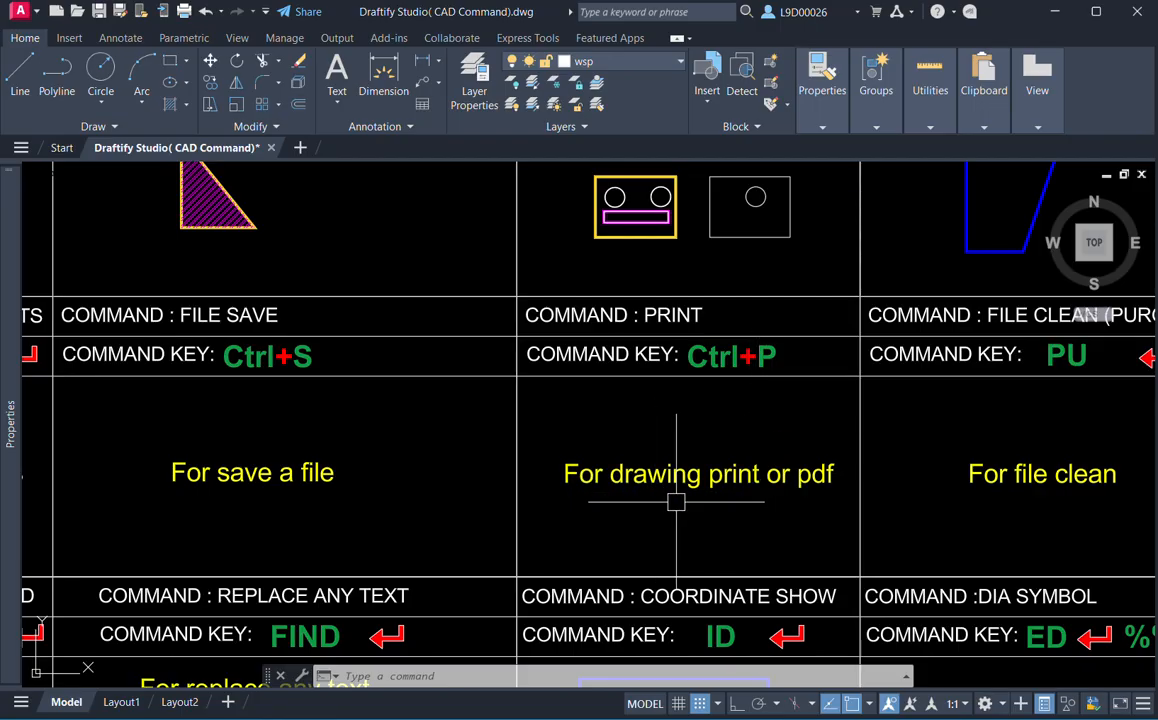
Start a plot of the model with the DWG To PDF.pc3 plotter and ISO full bleed A3 (297.00 x 420.00 MM) paper.
key(ctrl+p)
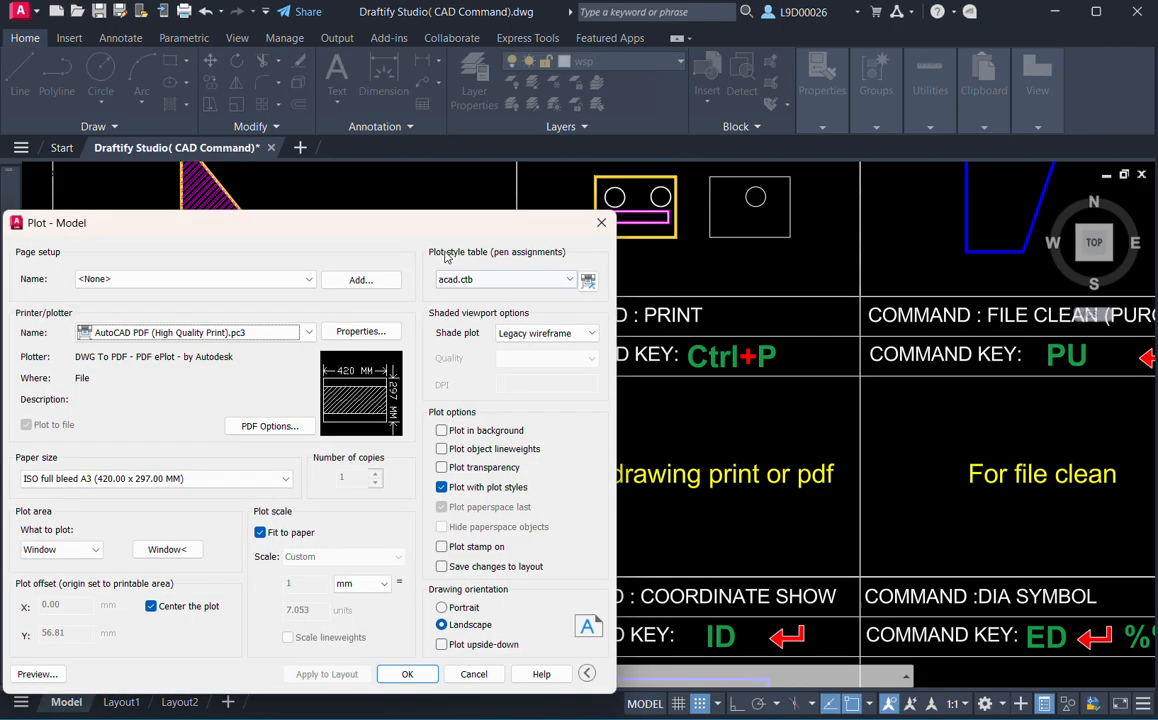
drag(423, 204, 613, 191)
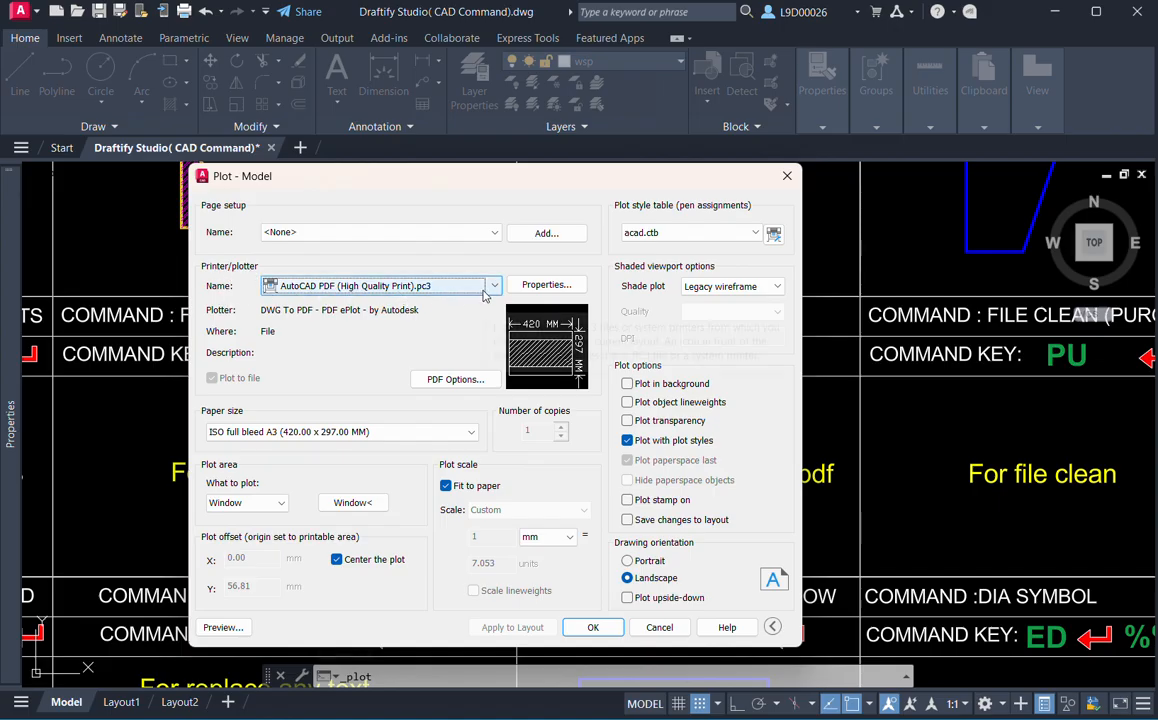
click(400, 287)
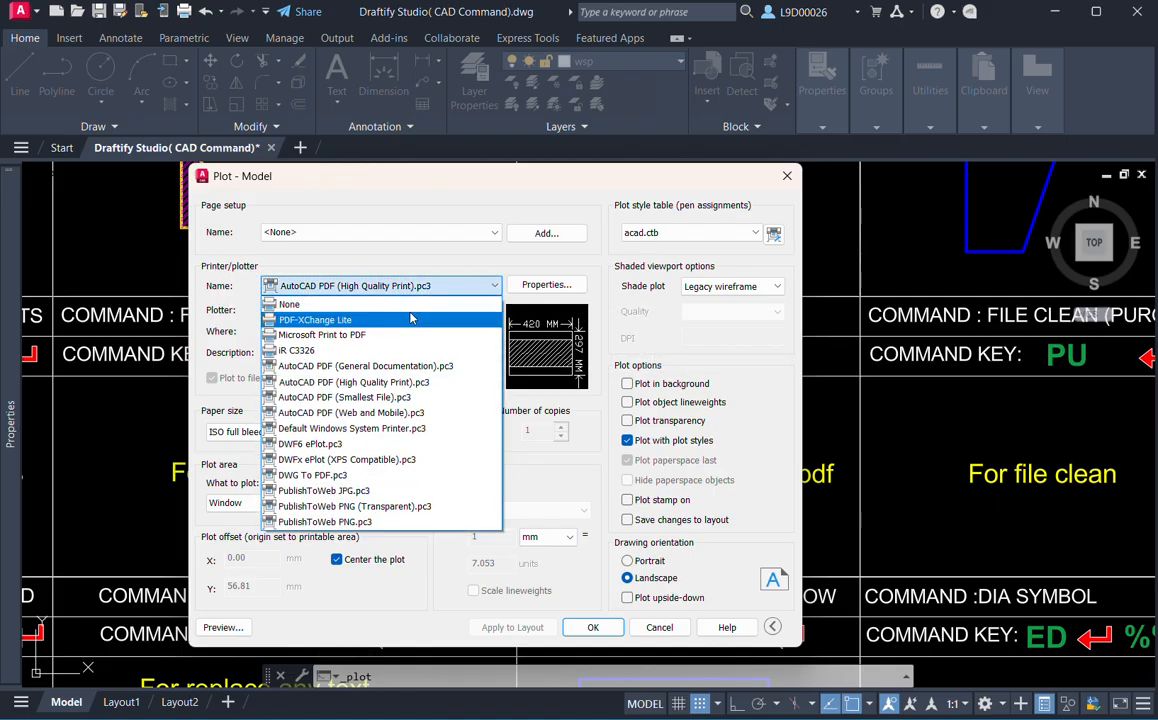
click(325, 478)
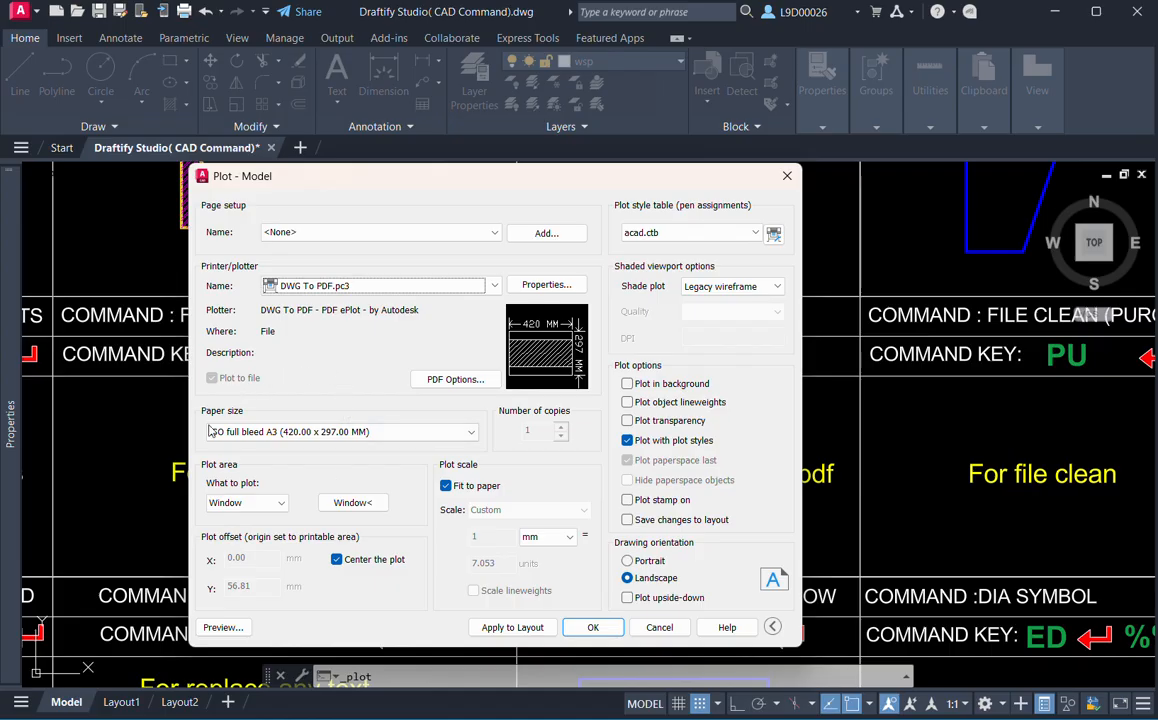
click(256, 434)
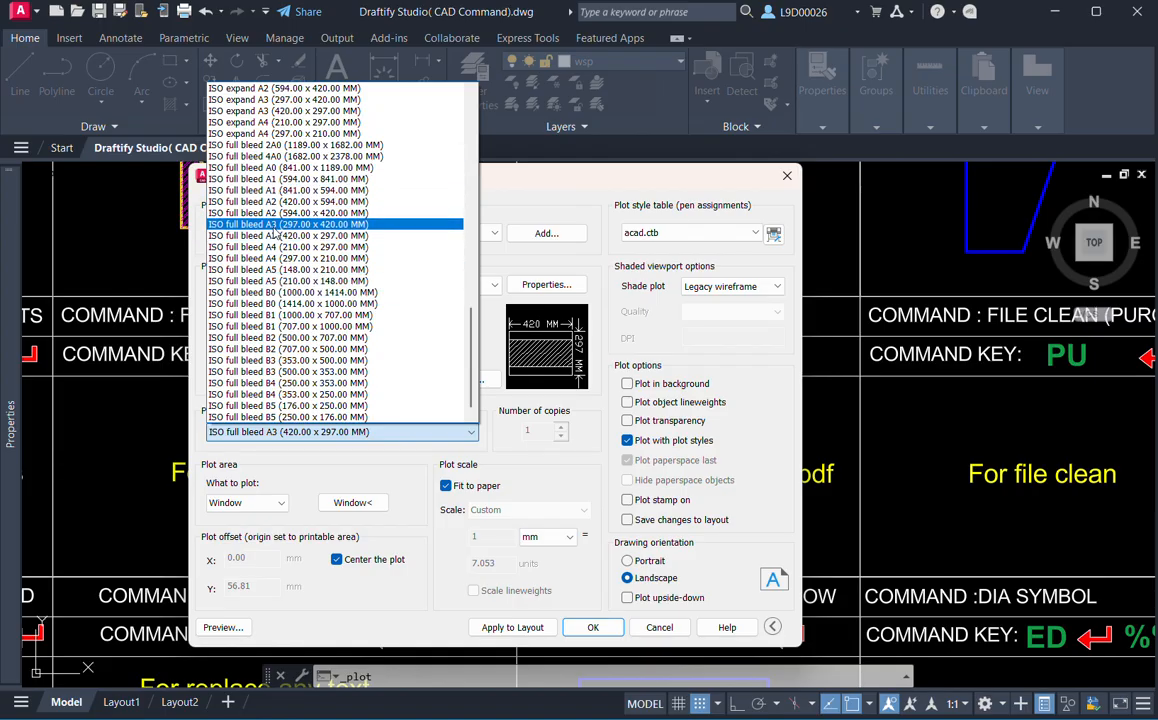
click(250, 224)
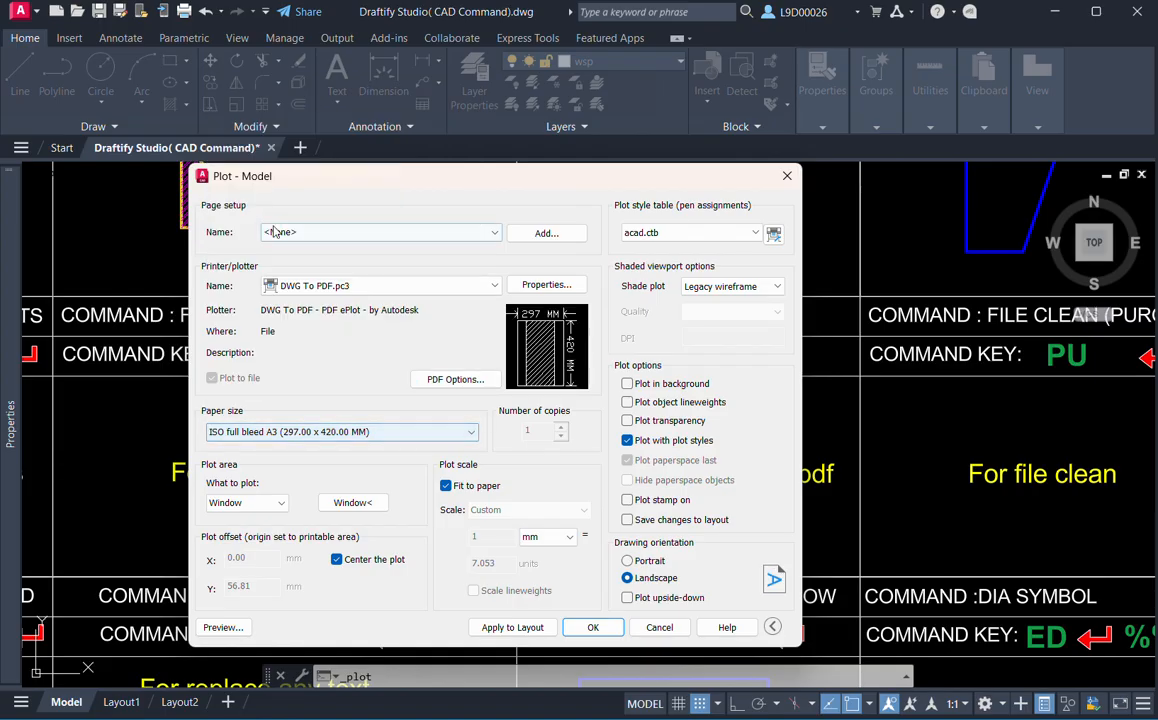
Define the plot area as a window around the FIXED UCSICON cell at the chart's upper-left corner, including its row and column headers.
click(349, 505)
scroll(499, 496, down, 5)
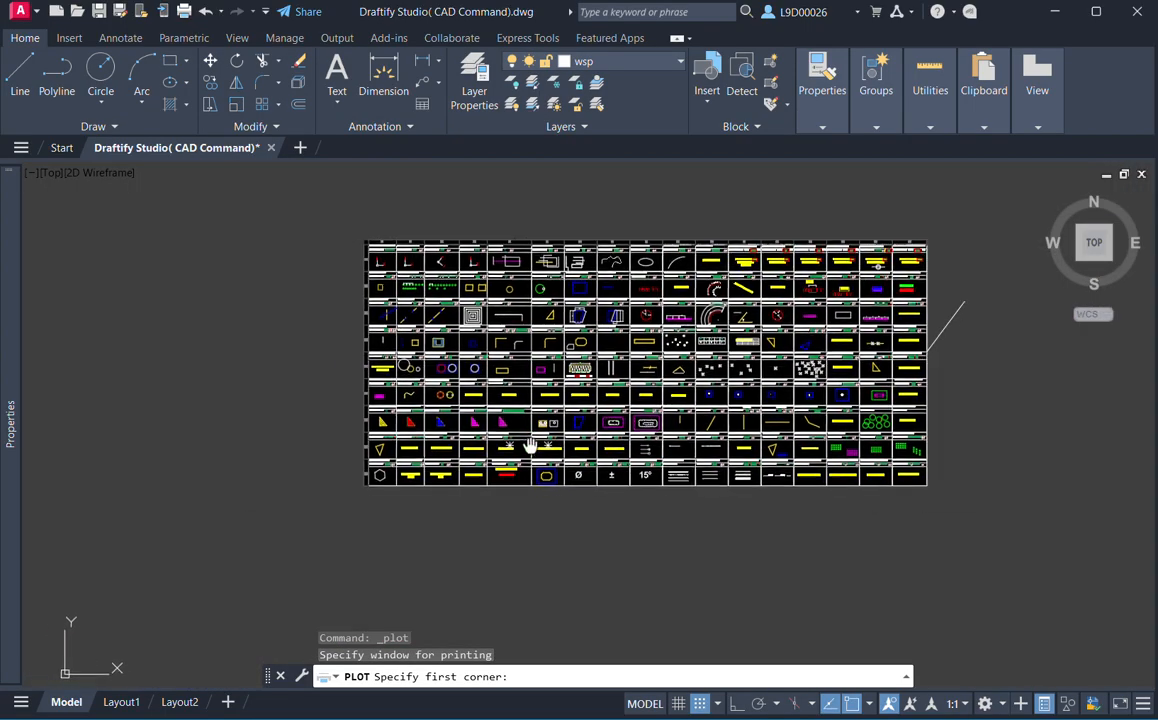
scroll(354, 258, up, 2)
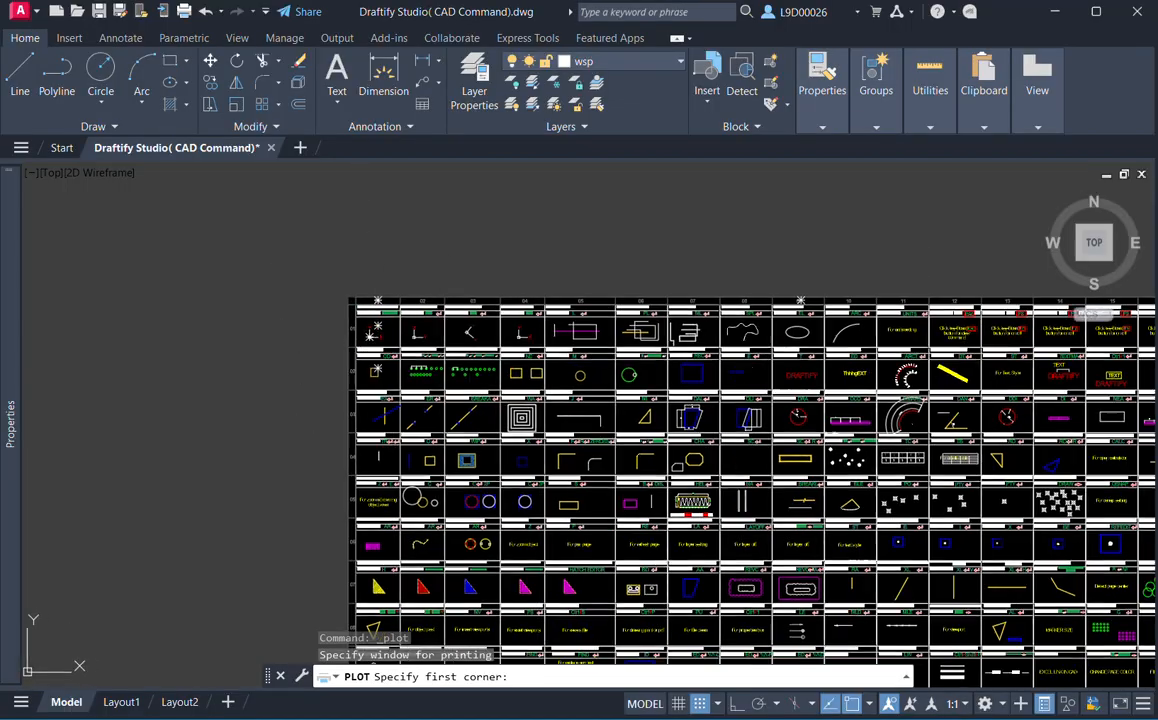
middle_drag(447, 398, 374, 380)
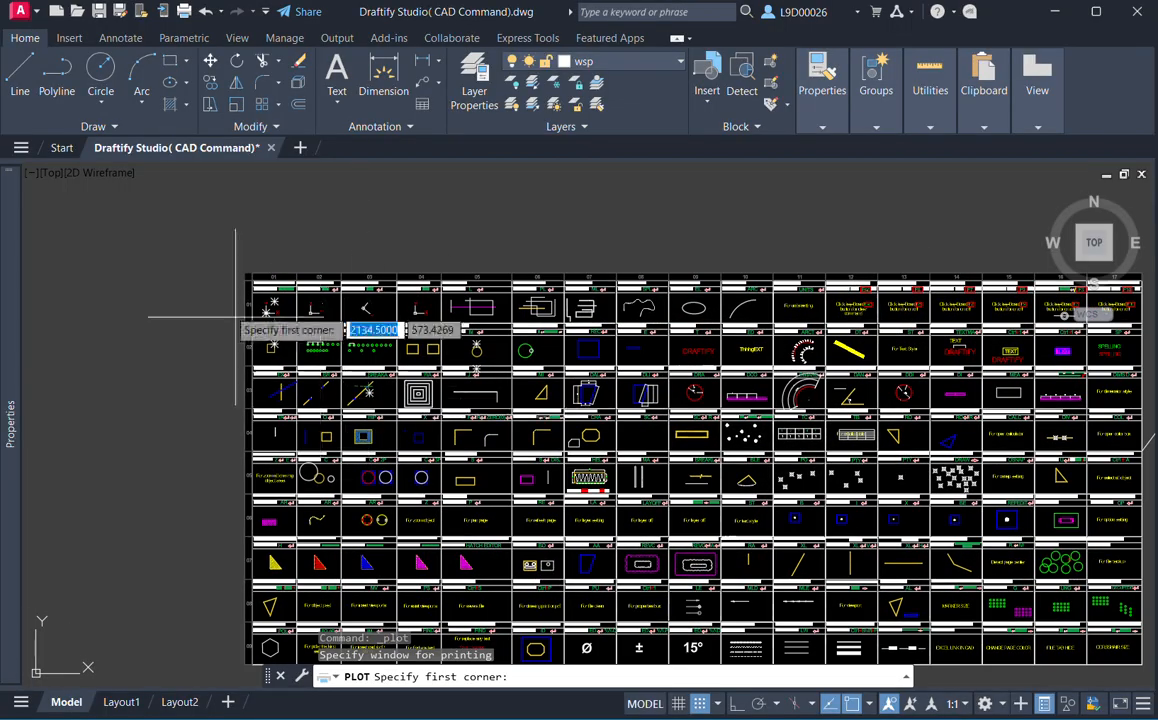
scroll(227, 302, up, 2)
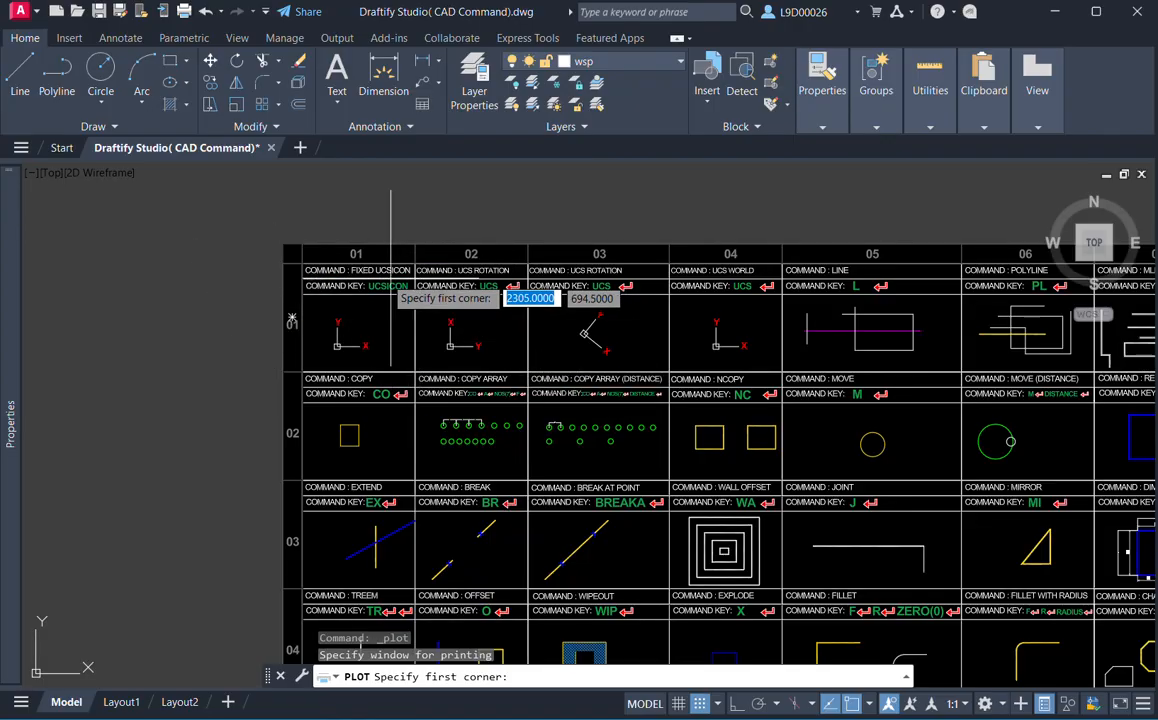
scroll(355, 300, up, 2)
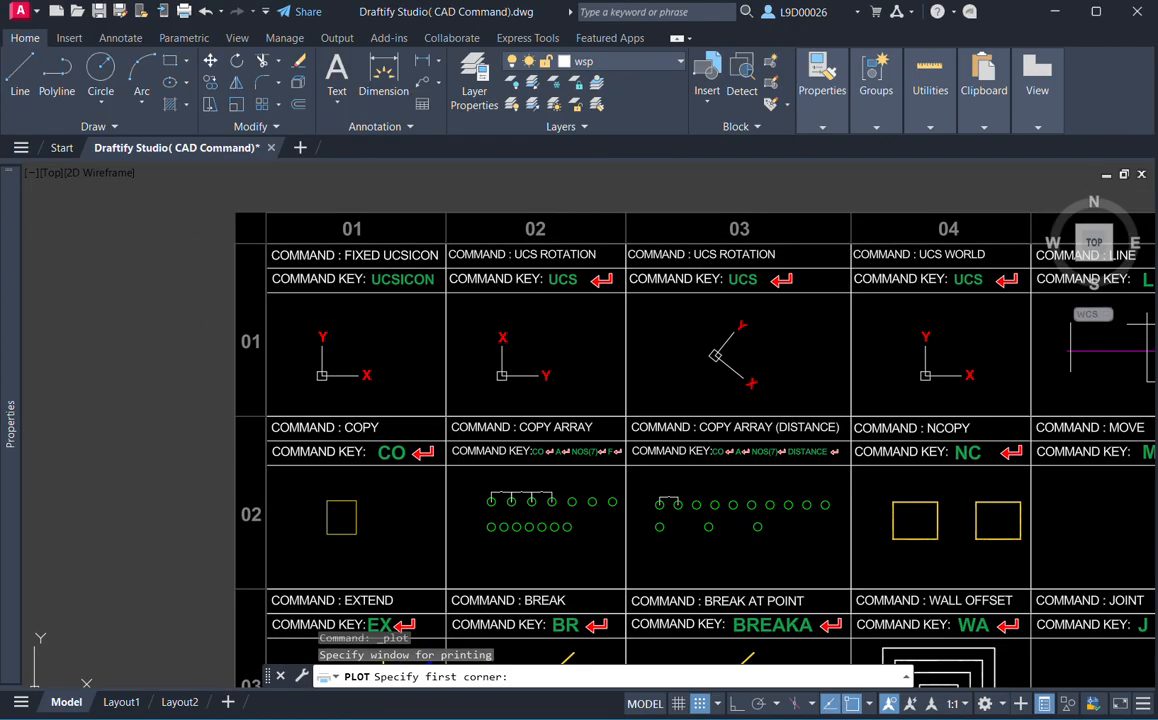
click(240, 192)
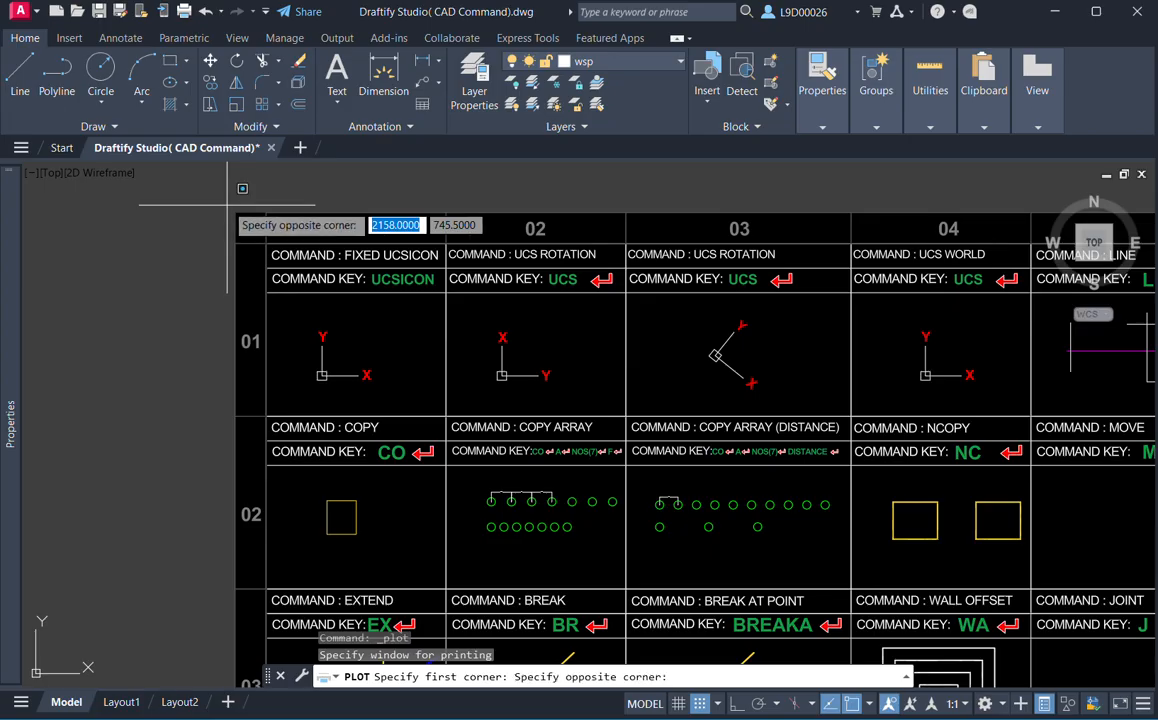
click(450, 428)
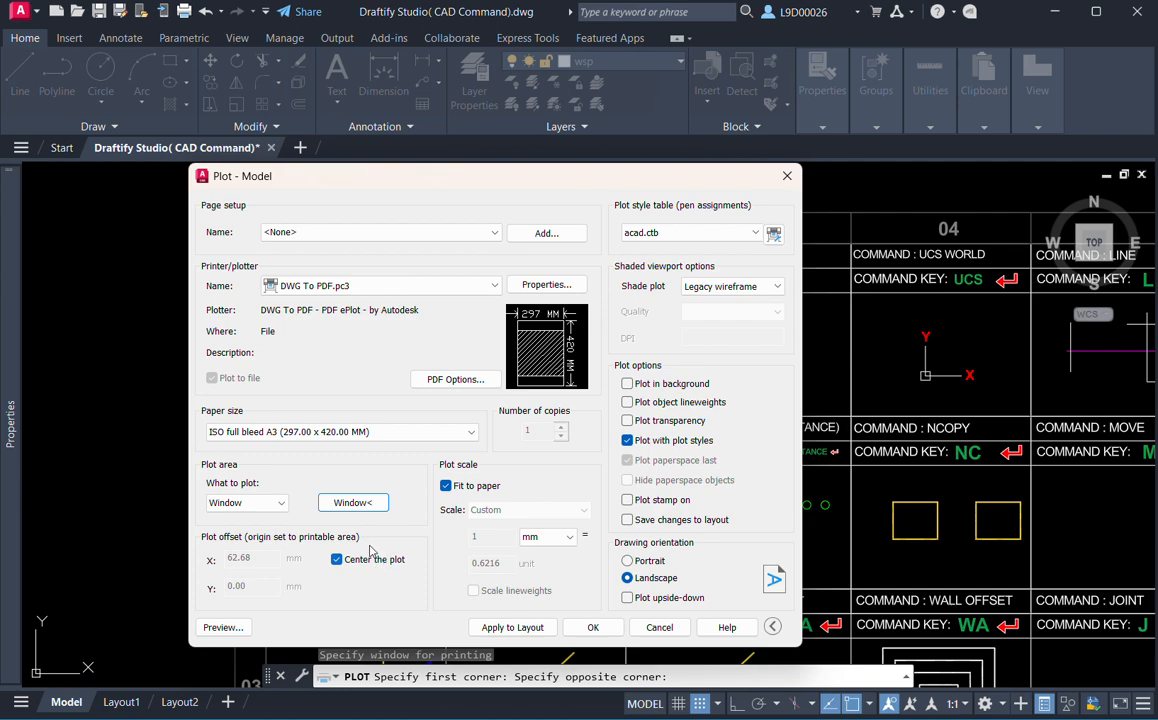
Preview the plot, plot it from the preview, and save Draftify Studio( CAD Command)-Model.pdf to the Desktop.
click(222, 627)
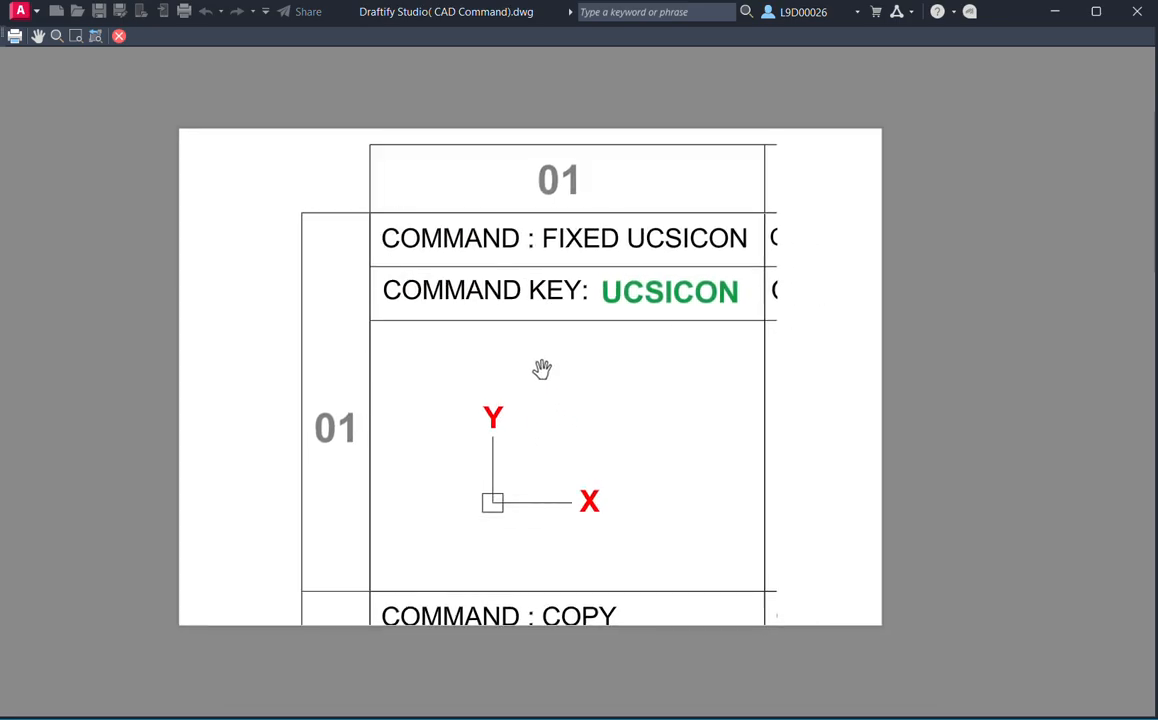
drag(476, 386, 478, 398)
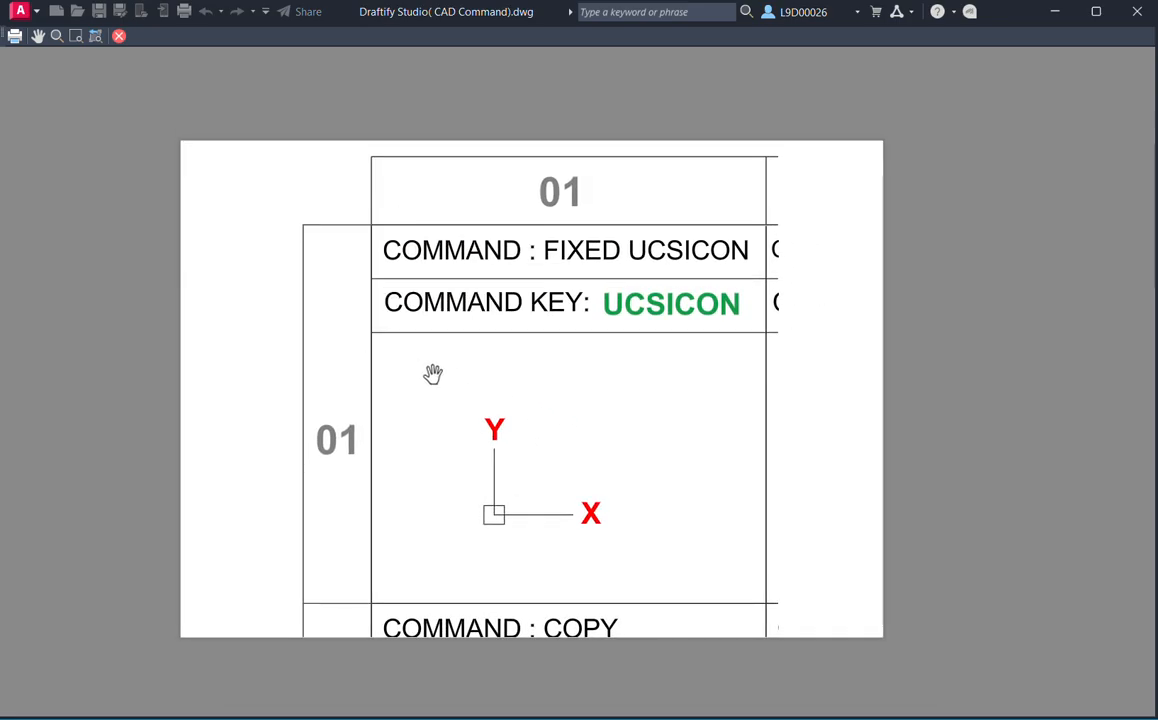
right_click(432, 374)
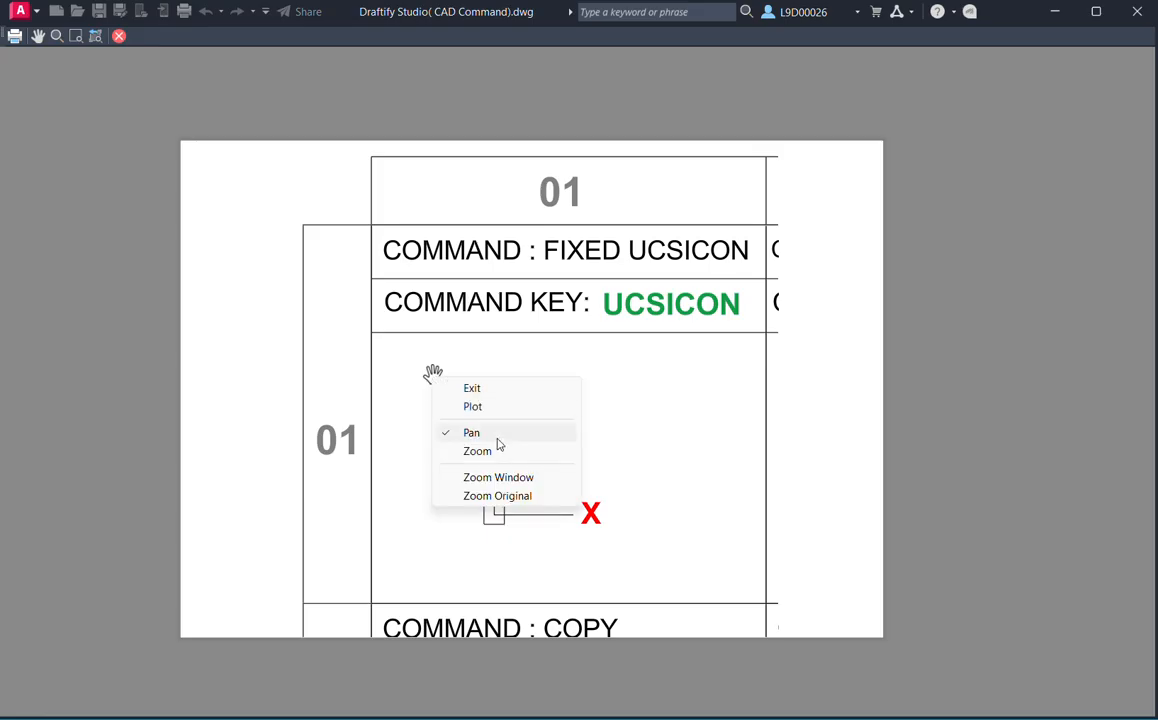
click(484, 409)
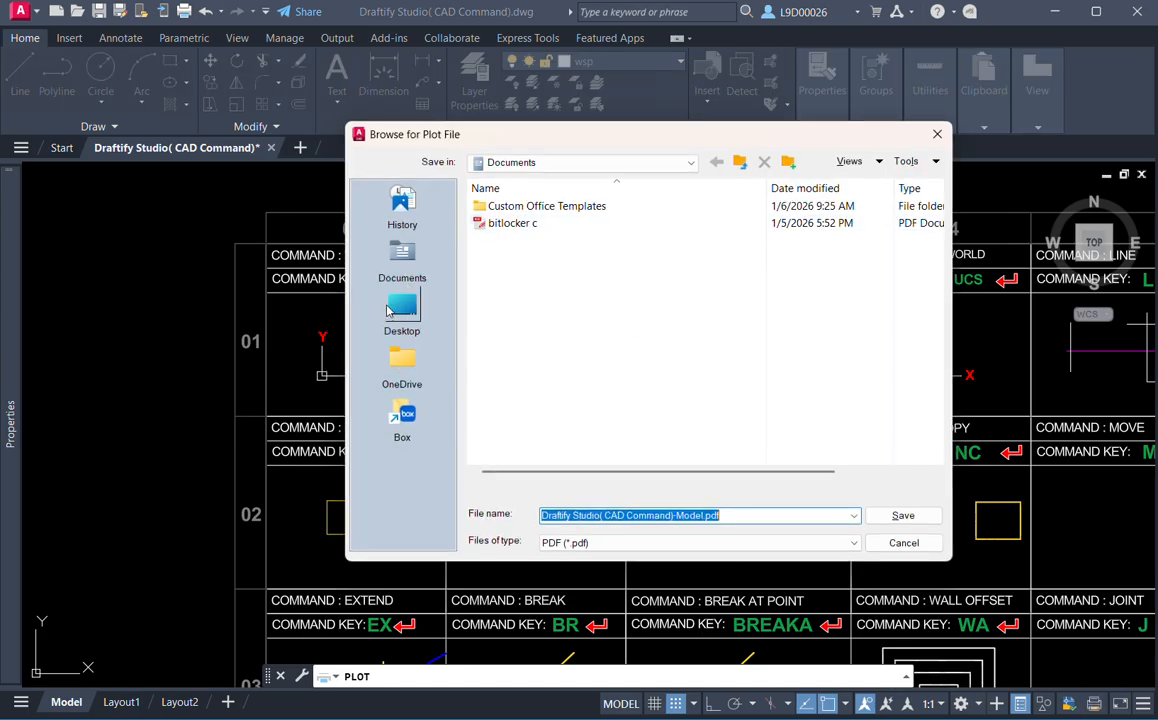
click(400, 310)
click(905, 515)
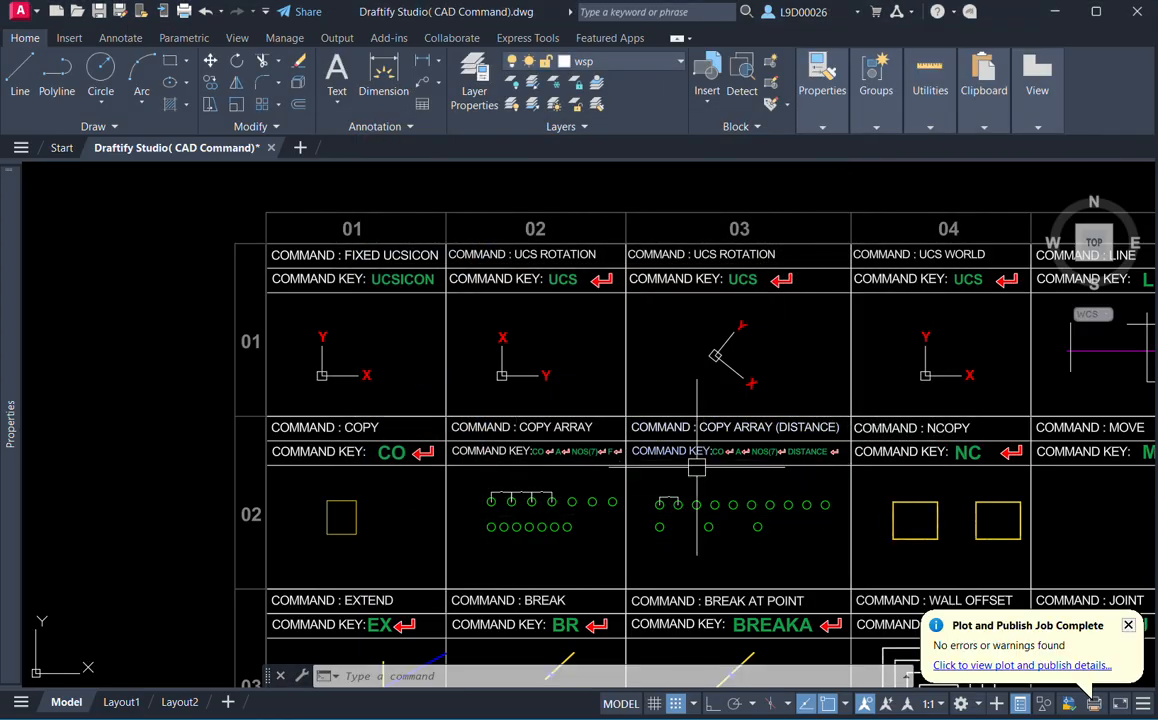
Examine the File Clean (Purge) cell beside the Print cell in the chart, including its PU command key.
scroll(557, 412, down, 4)
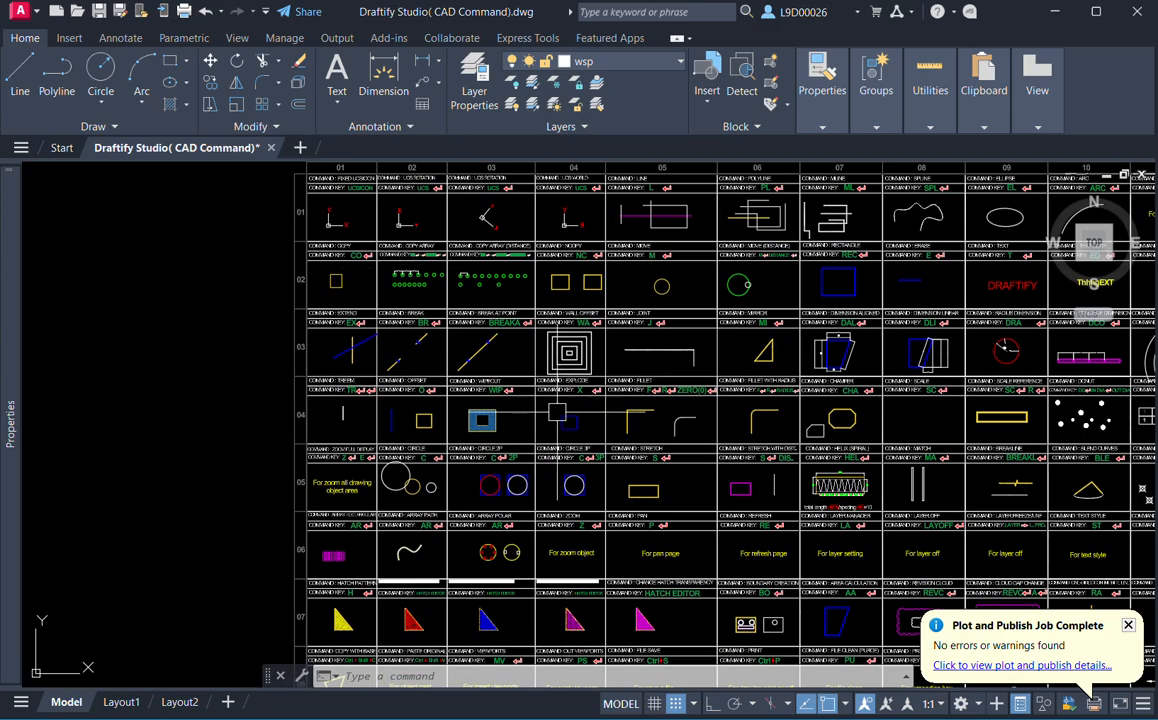
middle_drag(557, 412, 475, 264)
middle_drag(576, 468, 587, 408)
scroll(600, 425, up, 2)
mouse_move(724, 449)
middle_down()
mouse_move(690, 408)
mouse_move(567, 414)
middle_up()
scroll(602, 414, down, 1)
scroll(713, 399, up, 1)
mouse_move(657, 401)
middle_down()
mouse_move(605, 421)
mouse_move(669, 442)
mouse_move(613, 448)
middle_up()
scroll(520, 401, up, 1)
middle_drag(732, 443, 714, 435)
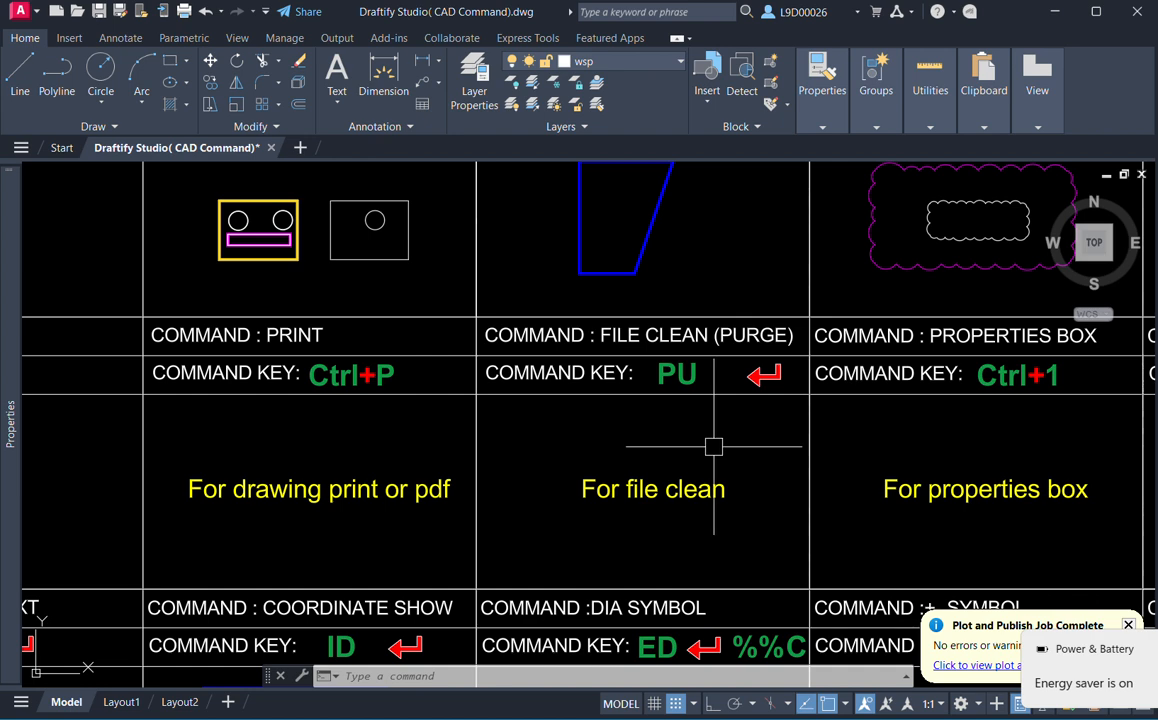
middle_drag(679, 517, 719, 520)
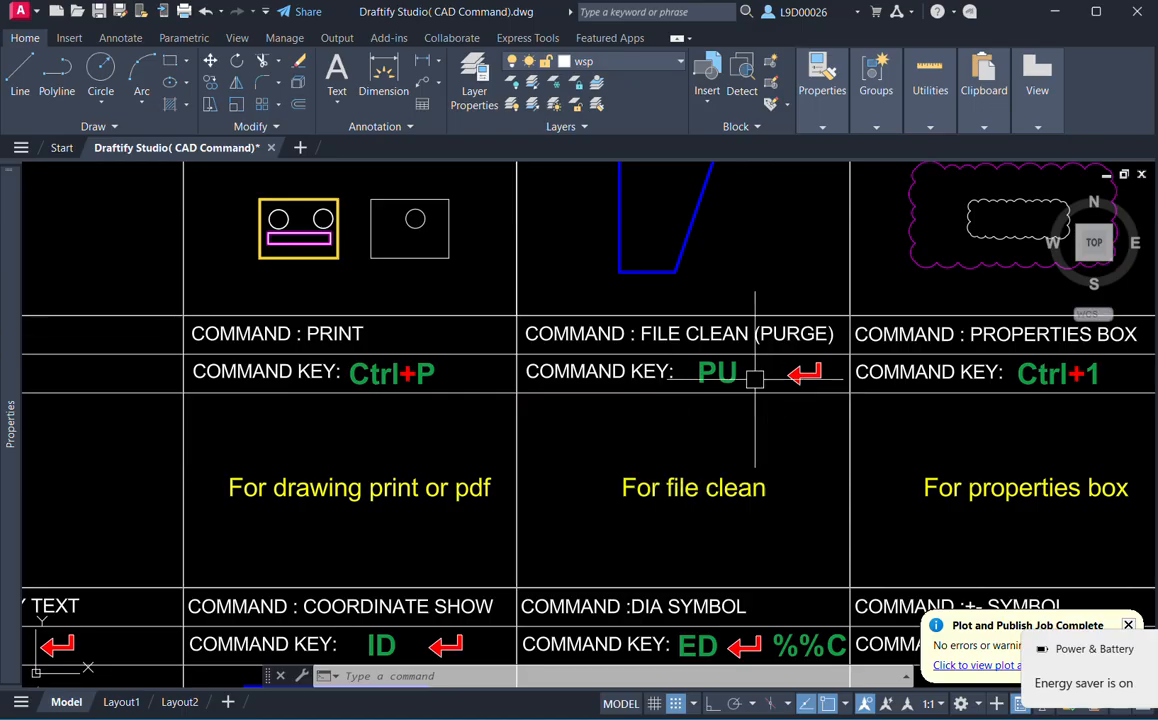
middle_drag(750, 377, 720, 388)
middle_drag(717, 461, 709, 461)
Run PU and purge all unused items in two passes, accepting all checked items each time, and close the Purge dialog.
text(PU)
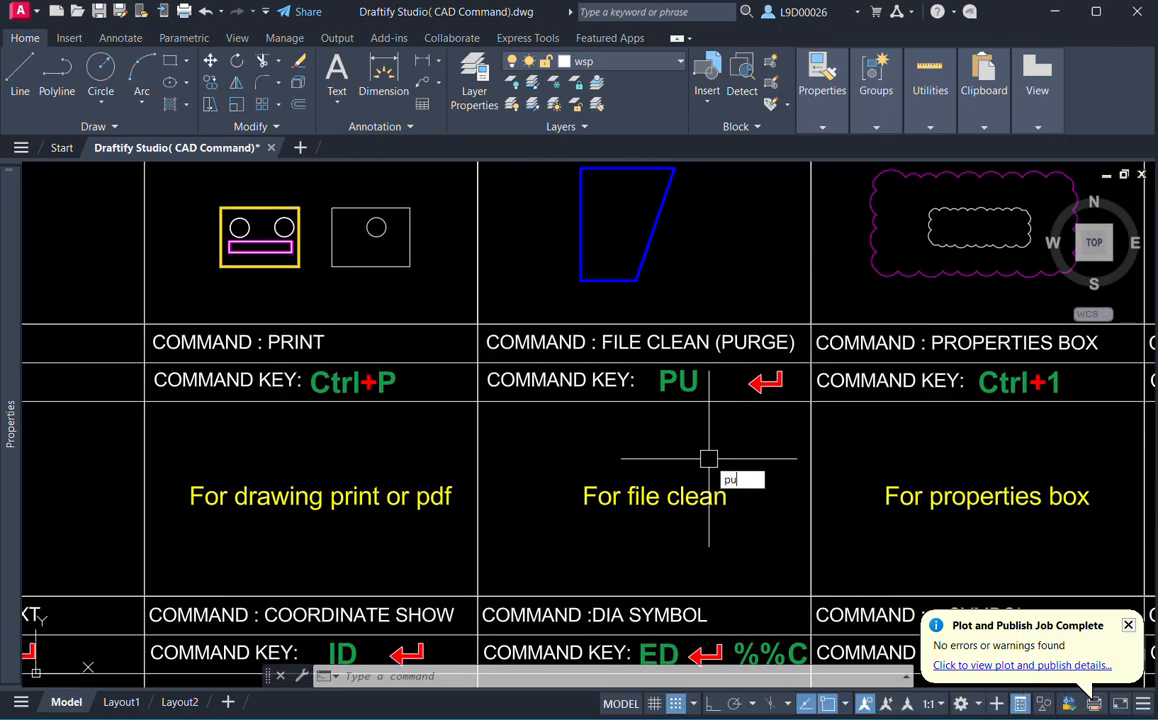
key(Return)
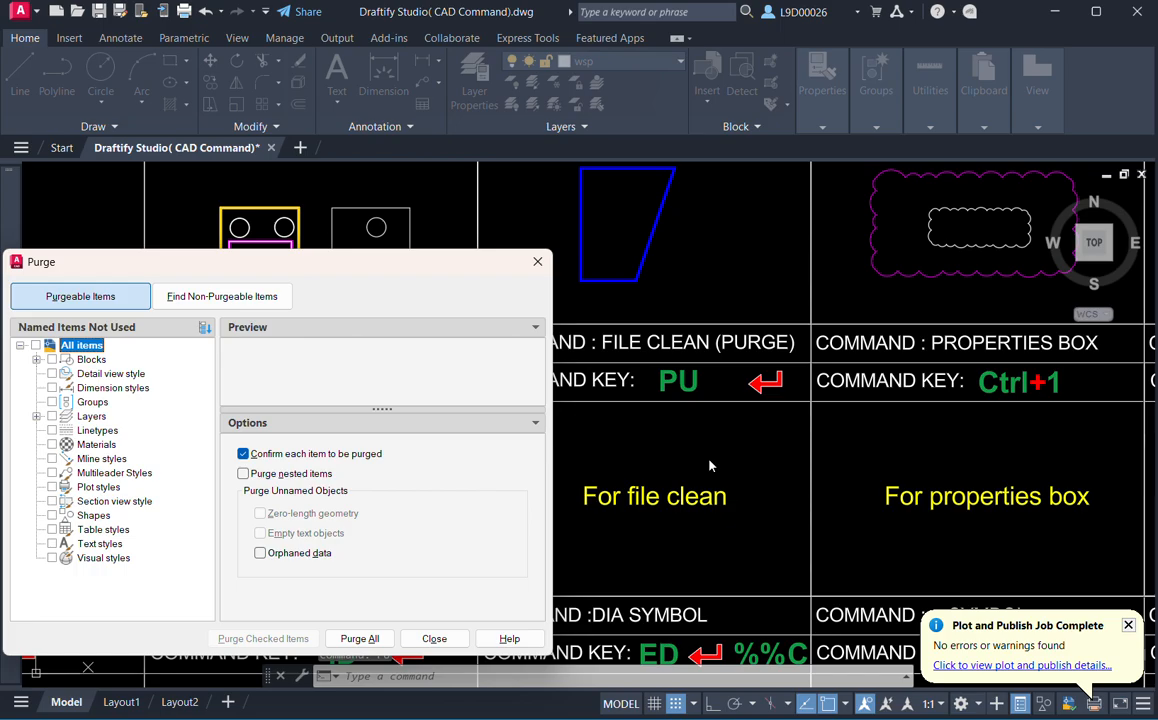
drag(314, 268, 420, 238)
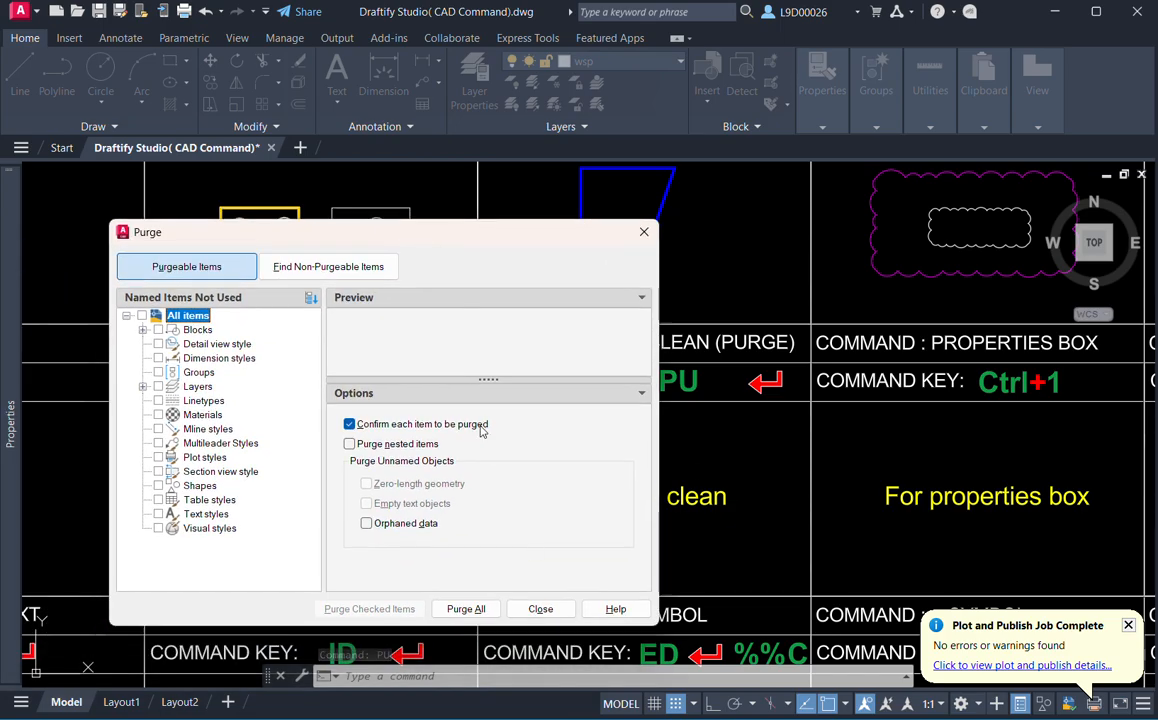
click(465, 610)
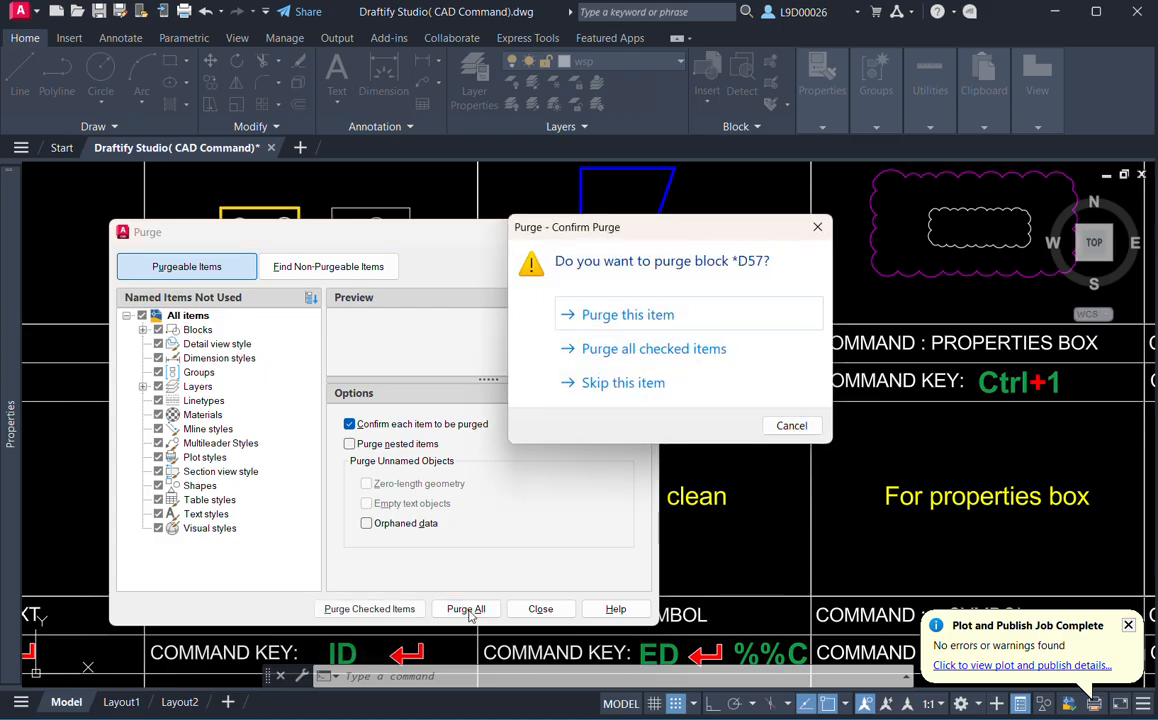
click(676, 356)
click(472, 608)
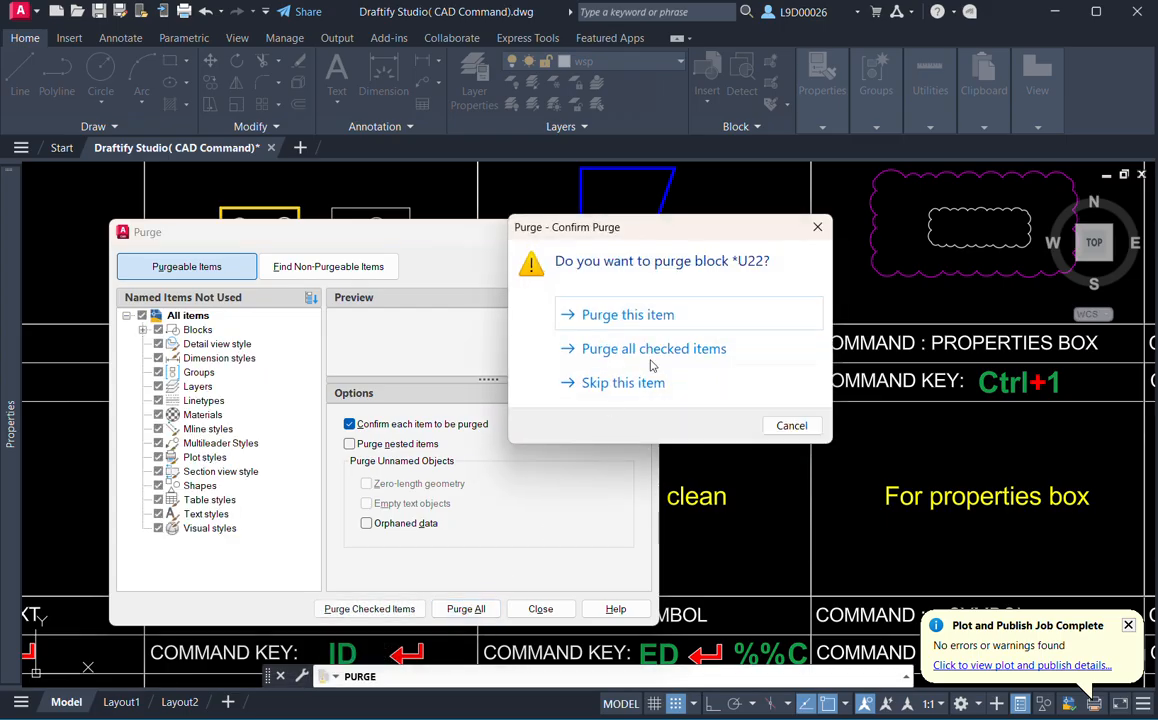
click(650, 350)
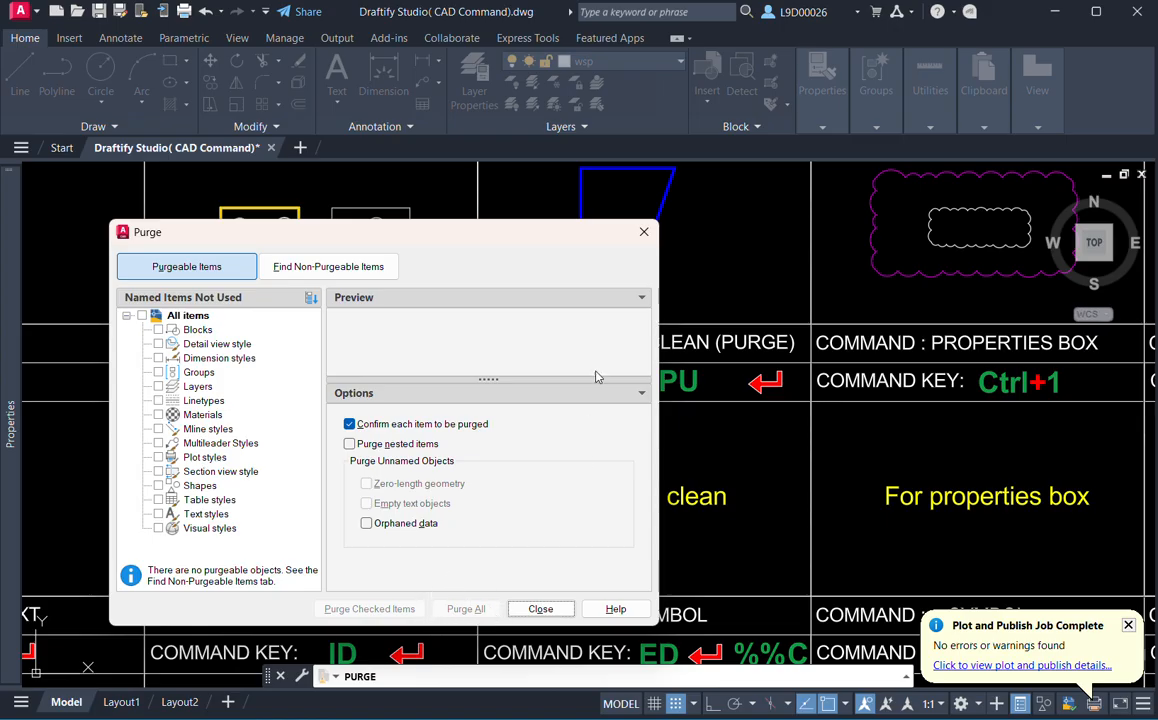
click(644, 231)
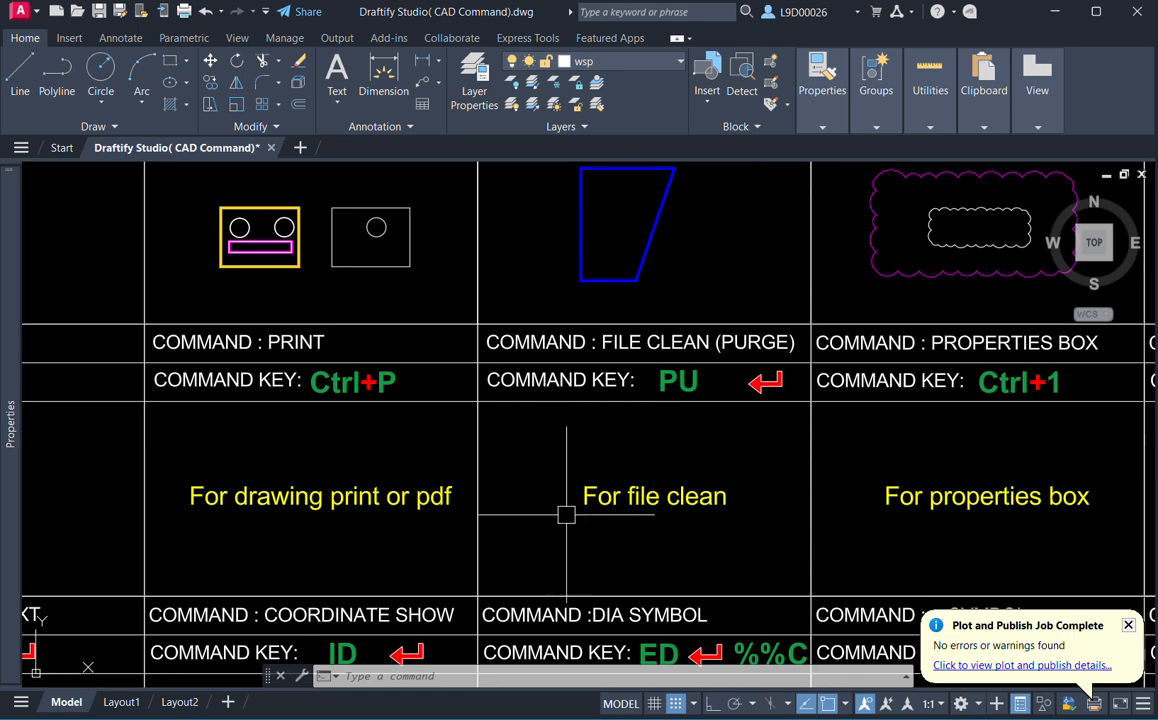
Run Purge again to check for remaining purgeable items, and close the dialog.
scroll(553, 382, down, 2)
scroll(560, 410, down, 3)
scroll(585, 430, up, 3)
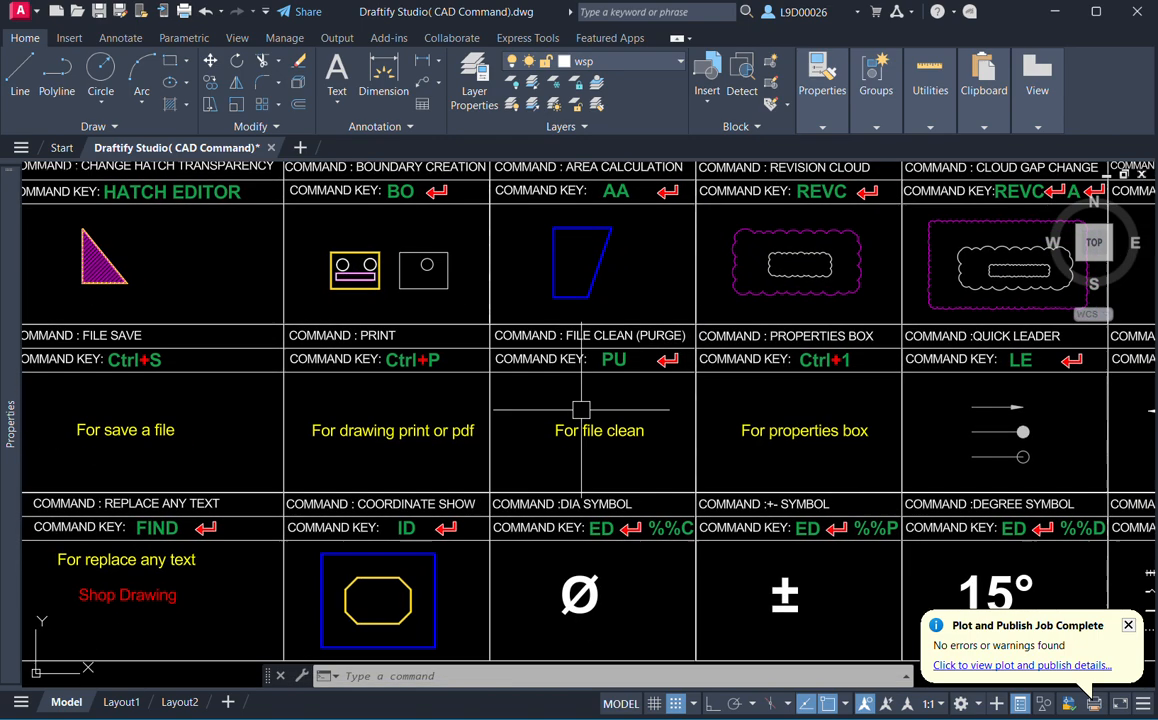
mouse_move(633, 421)
middle_down()
mouse_move(651, 440)
mouse_move(638, 426)
middle_up()
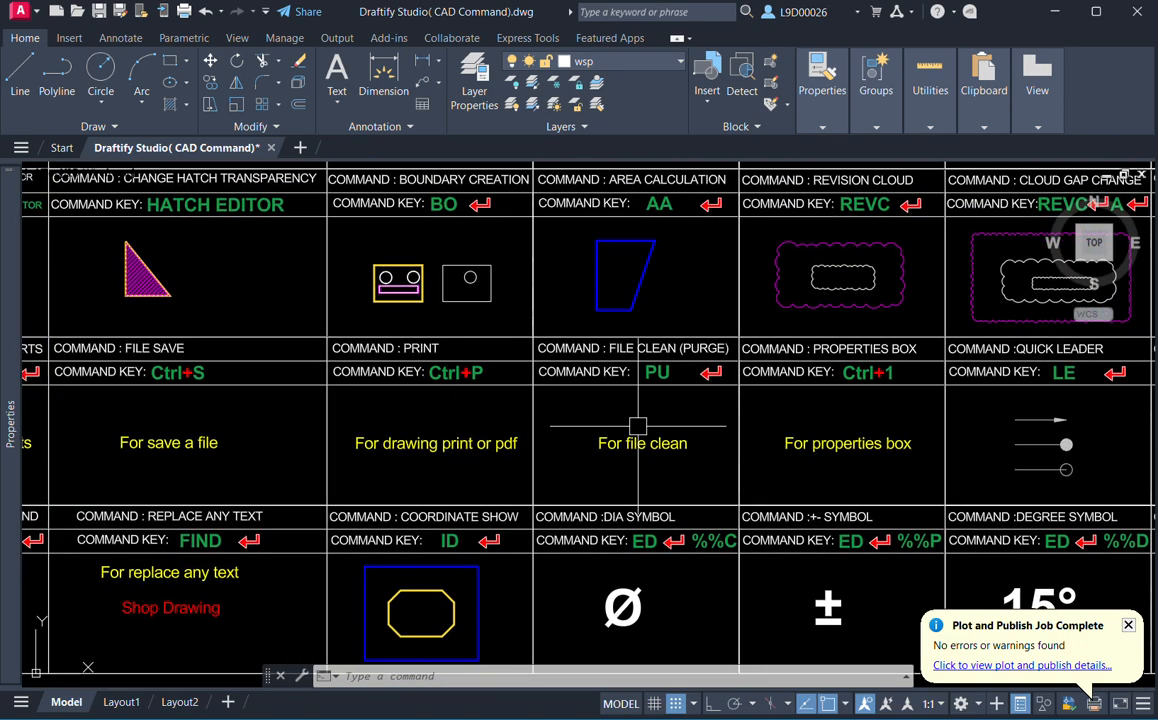
key(Return)
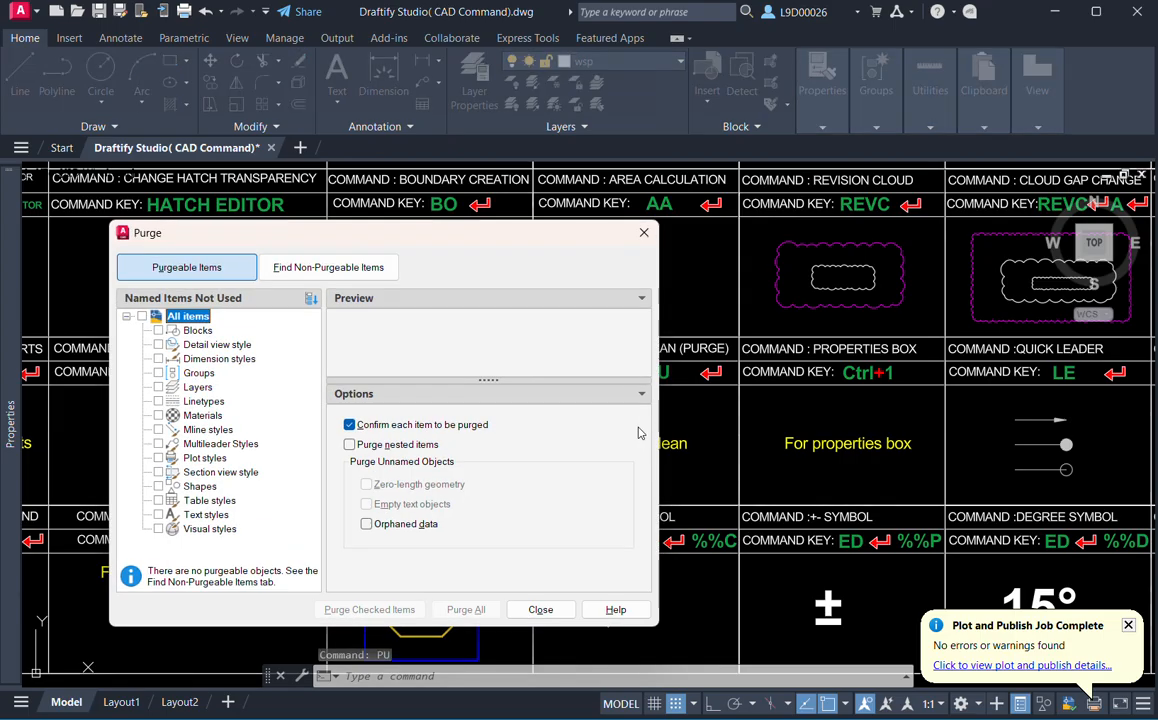
click(644, 232)
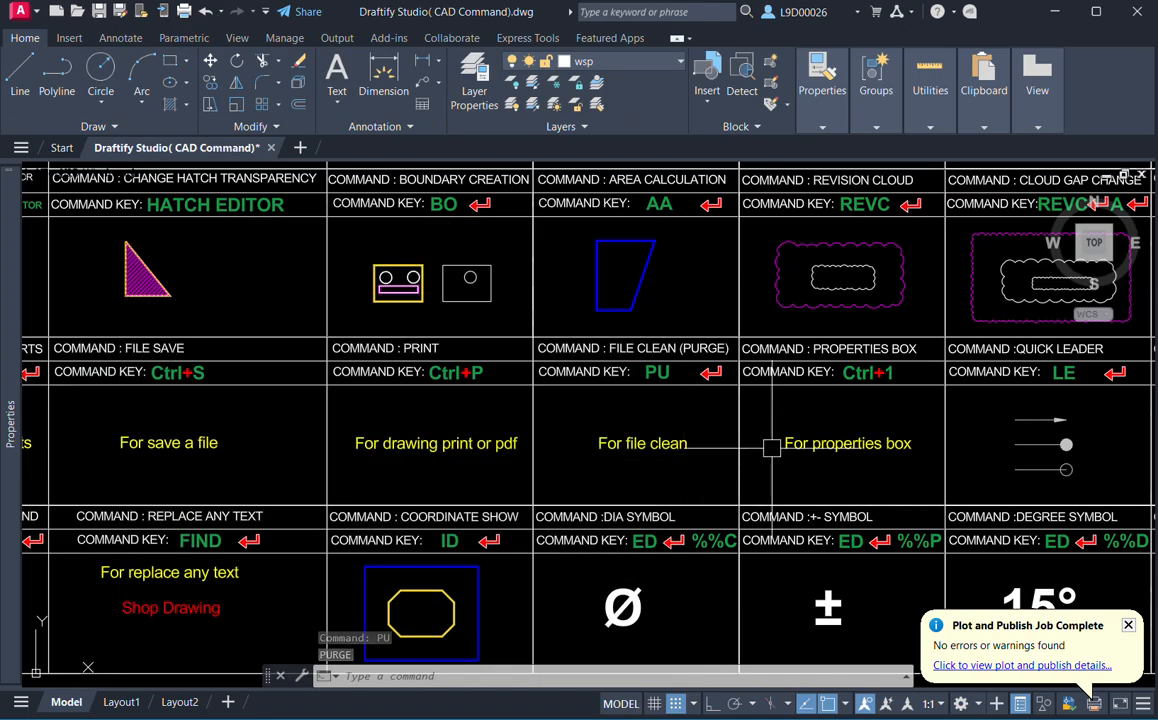
View the Properties palette described in the chart's Properties Box cell, and close the palette.
middle_drag(768, 447, 731, 447)
scroll(819, 515, up, 2)
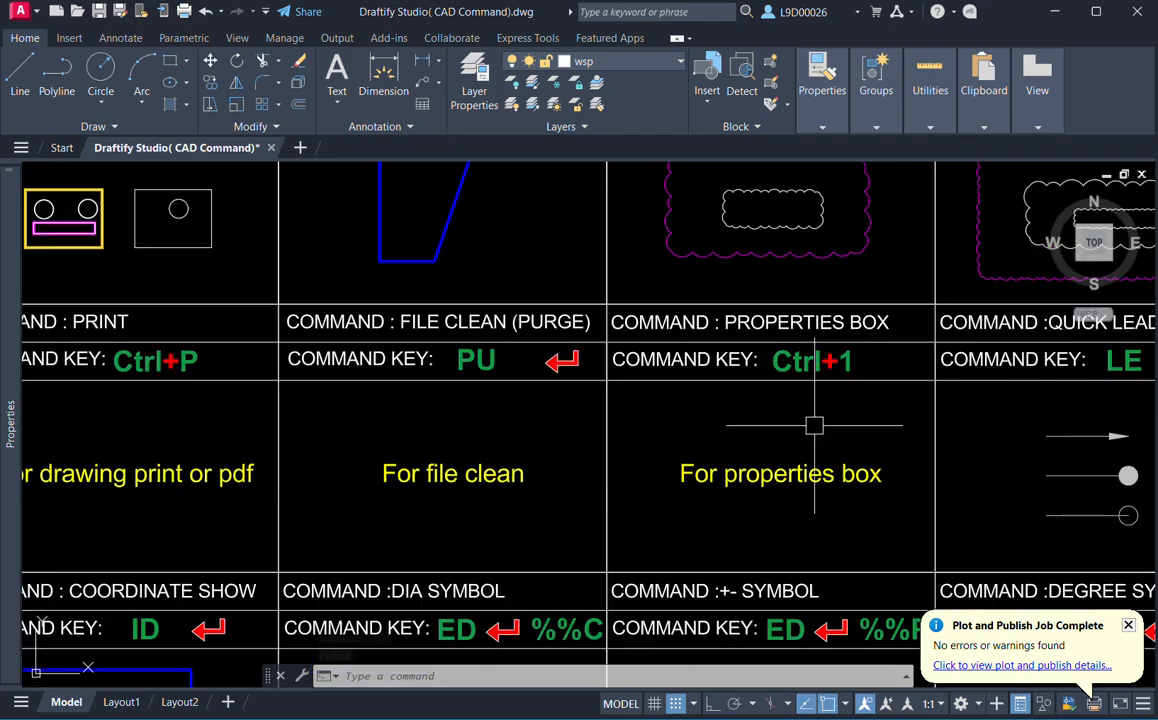
mouse_move(14, 292)
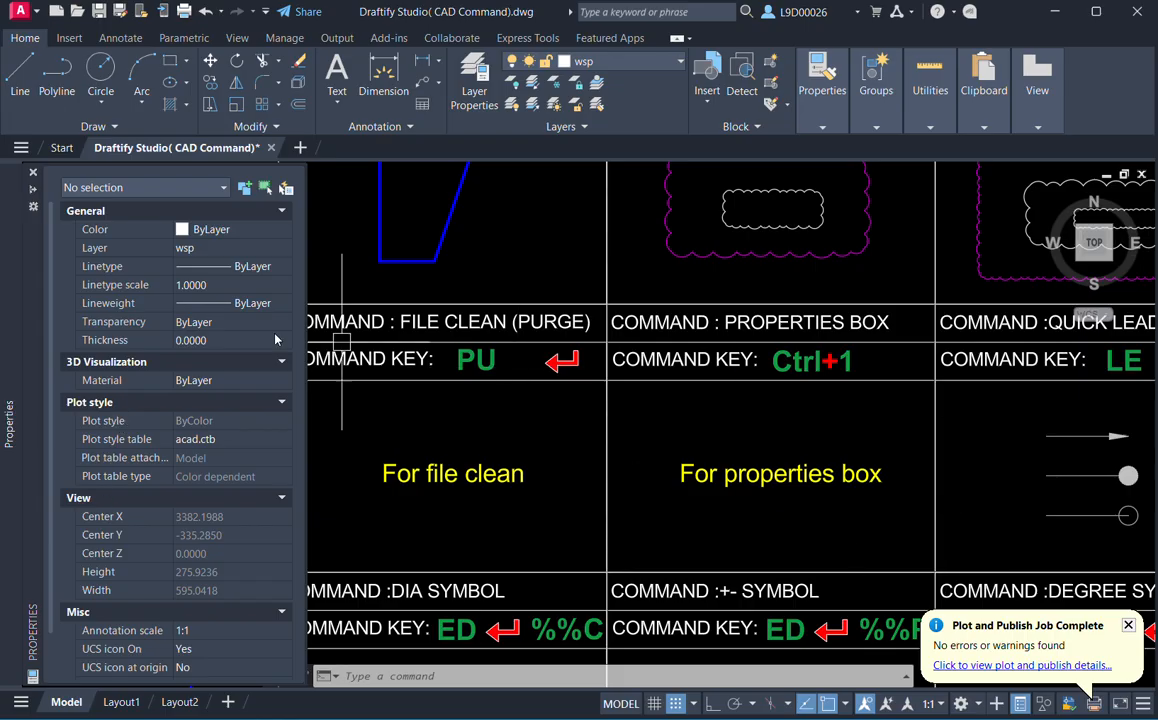
mouse_move(801, 478)
middle_down()
mouse_move(833, 475)
mouse_move(811, 461)
middle_up()
key(ctrl+1)
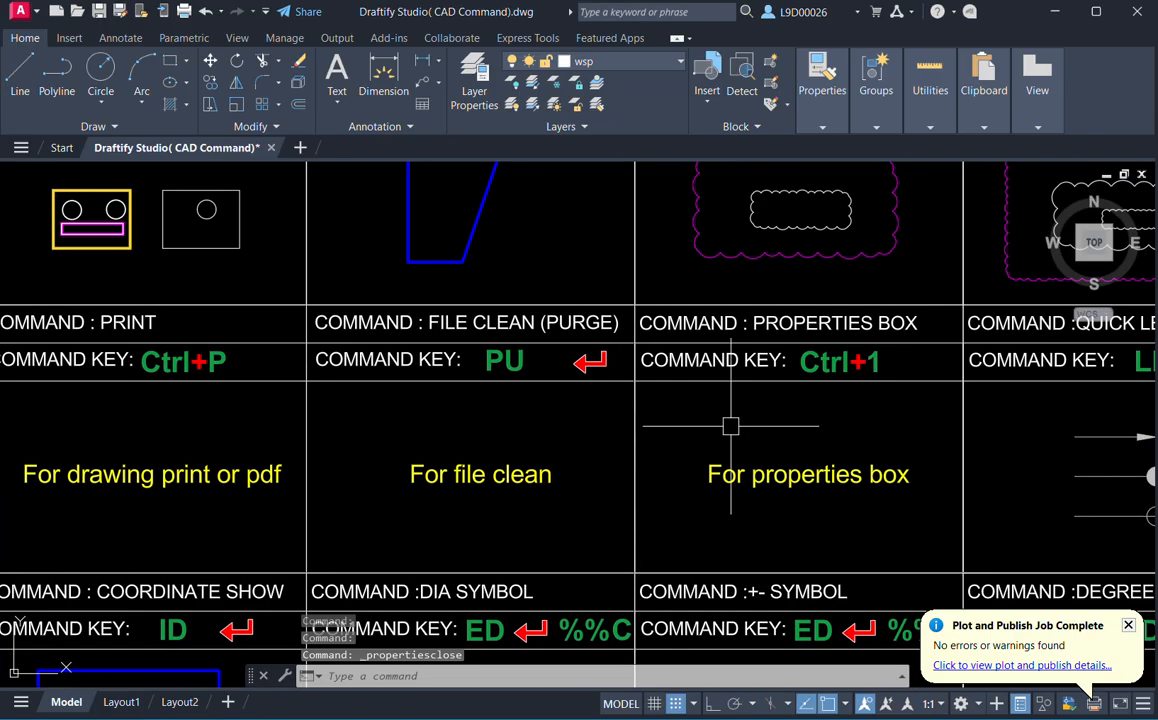
Open the Properties palette and collapse it to an auto-hiding strip beside the drawing area.
key(ctrl+1)
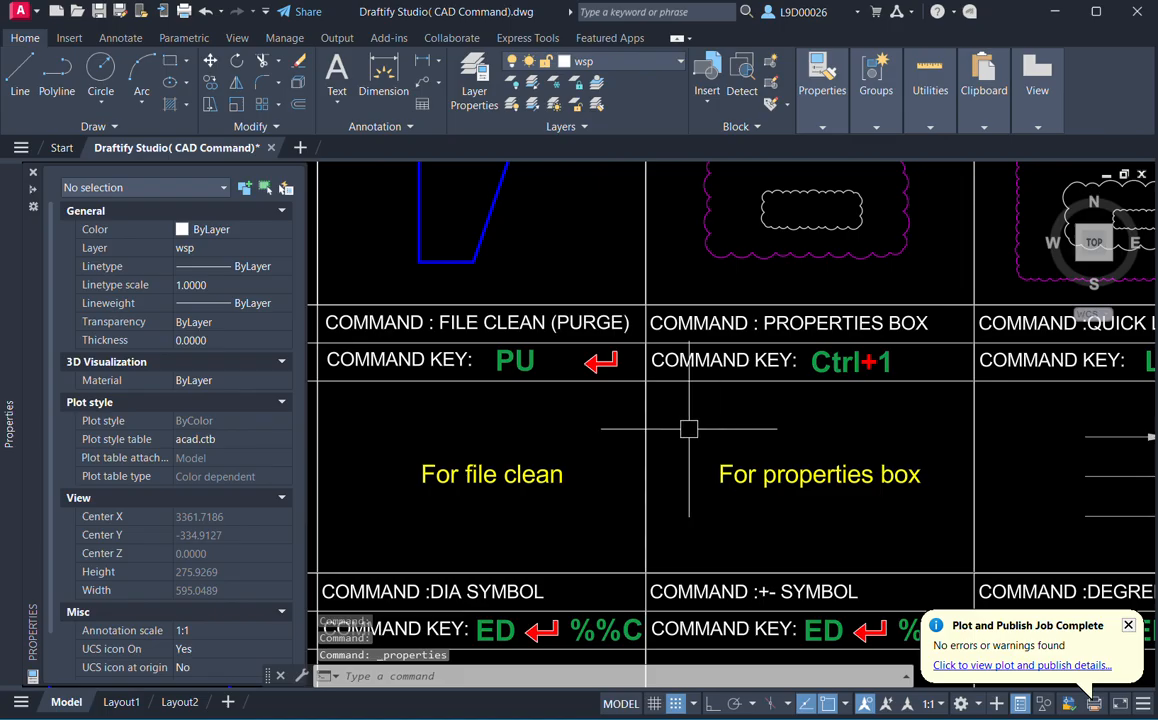
click(33, 188)
click(270, 173)
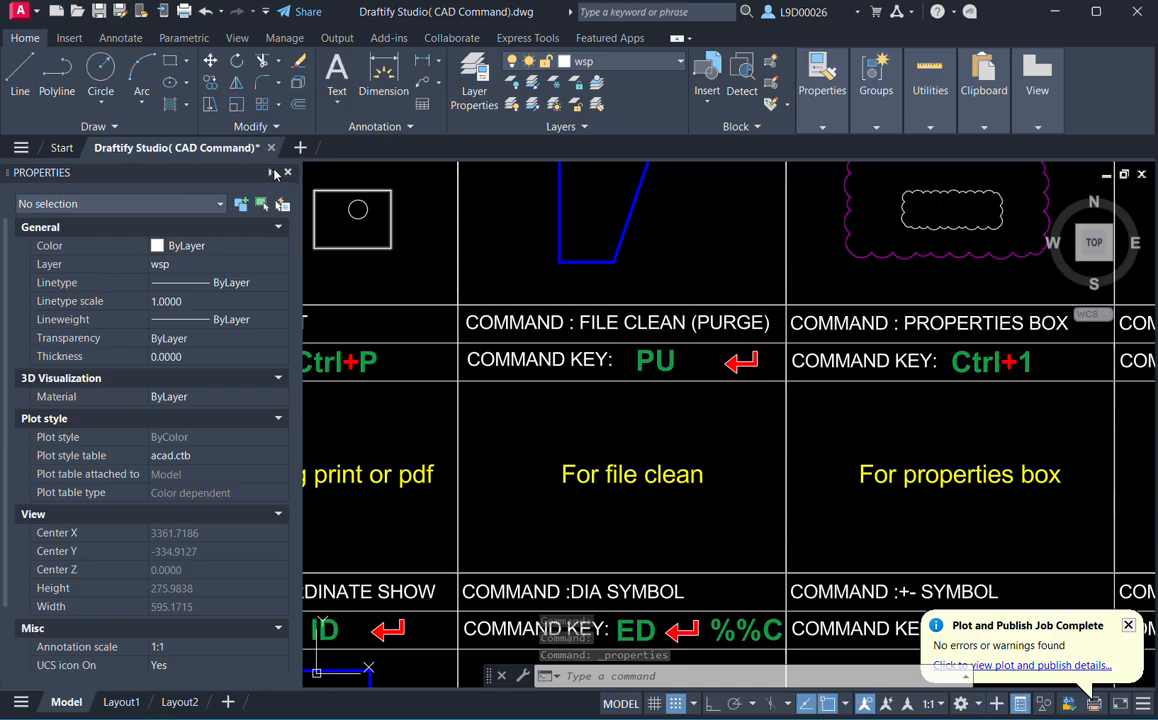
middle_drag(686, 418, 440, 390)
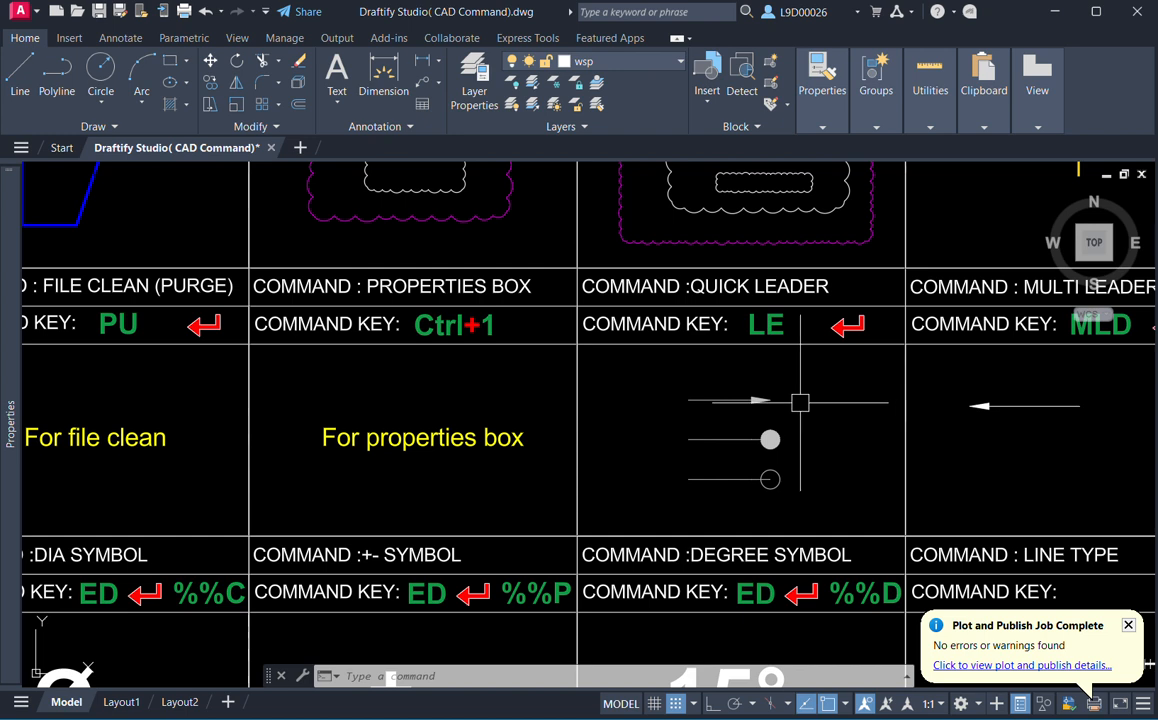
middle_drag(791, 377, 802, 396)
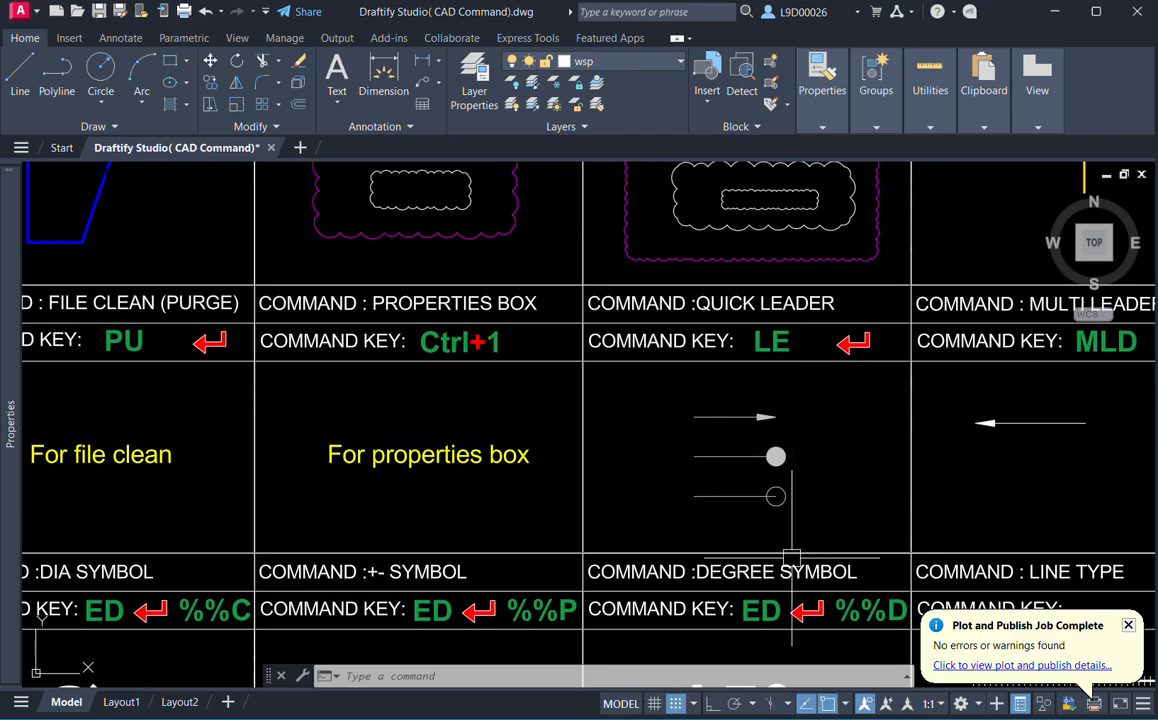
Switch to the Google Meet window to check the call, and return to the AutoCAD drawing.
mouse_move(757, 718)
click(660, 645)
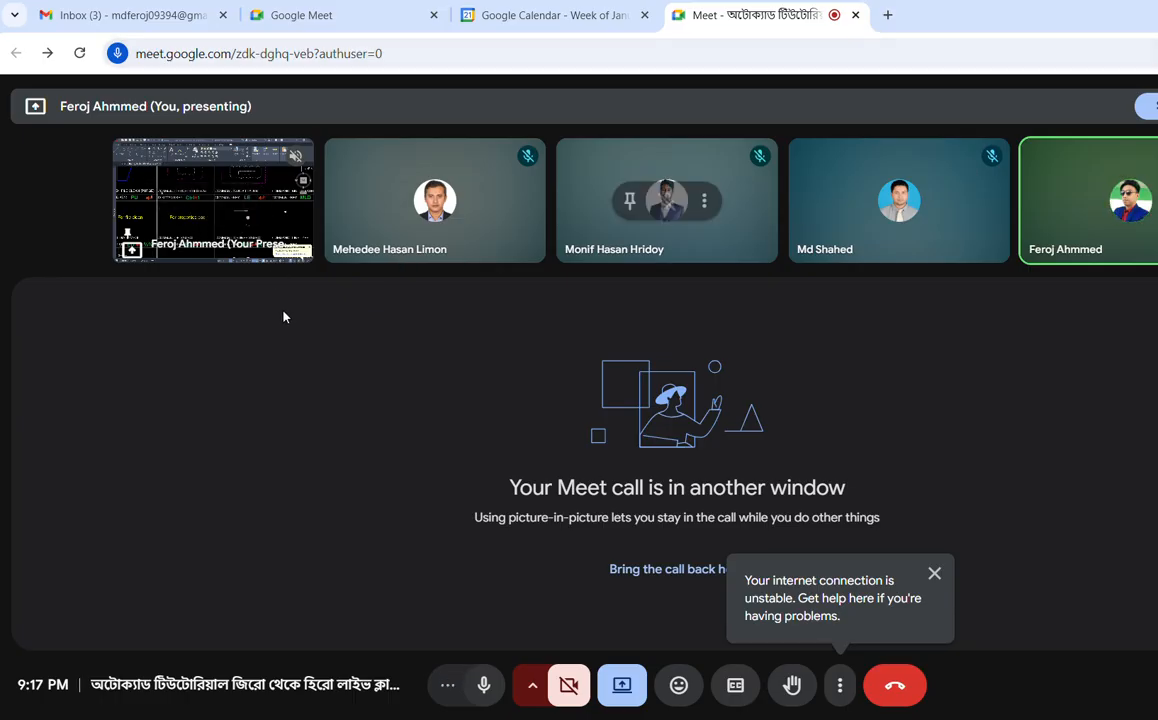
key(alt+Tab)
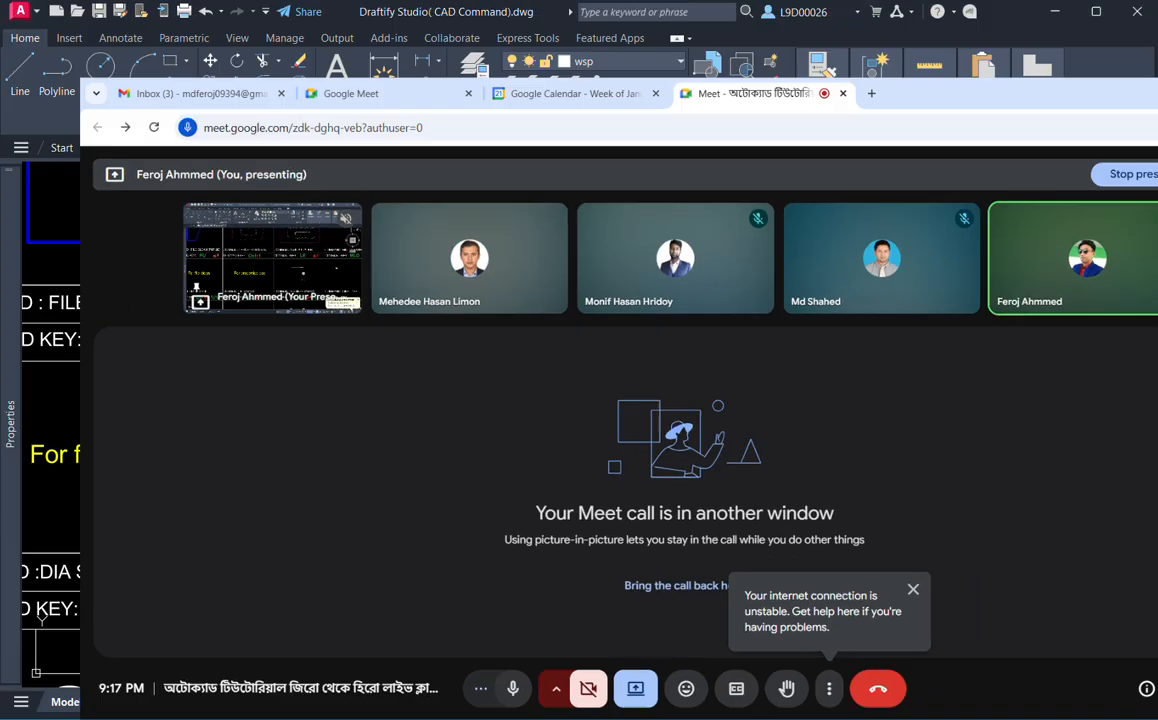
Draw a horizontal quick leader about 36 units long beside the sample arrow in the Quick Leader cell, using LE with Ortho on.
middle_drag(717, 460, 722, 462)
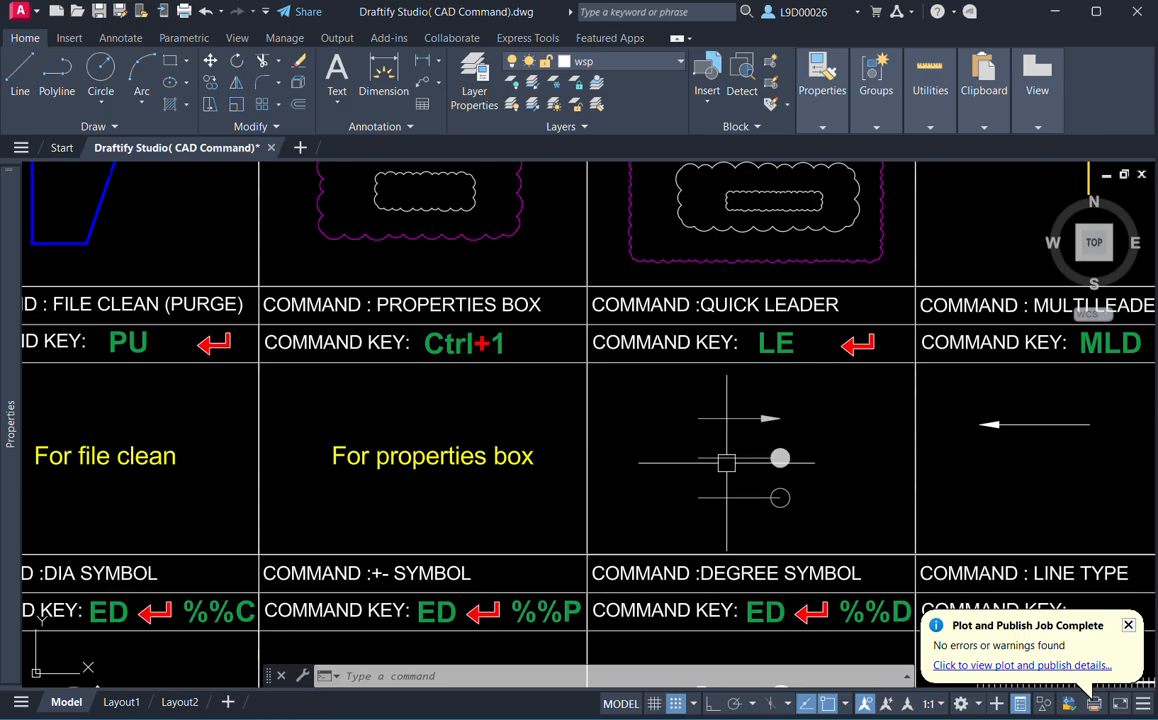
mouse_move(827, 433)
middle_down()
mouse_move(790, 432)
mouse_move(750, 393)
mouse_move(737, 416)
mouse_move(734, 406)
middle_up()
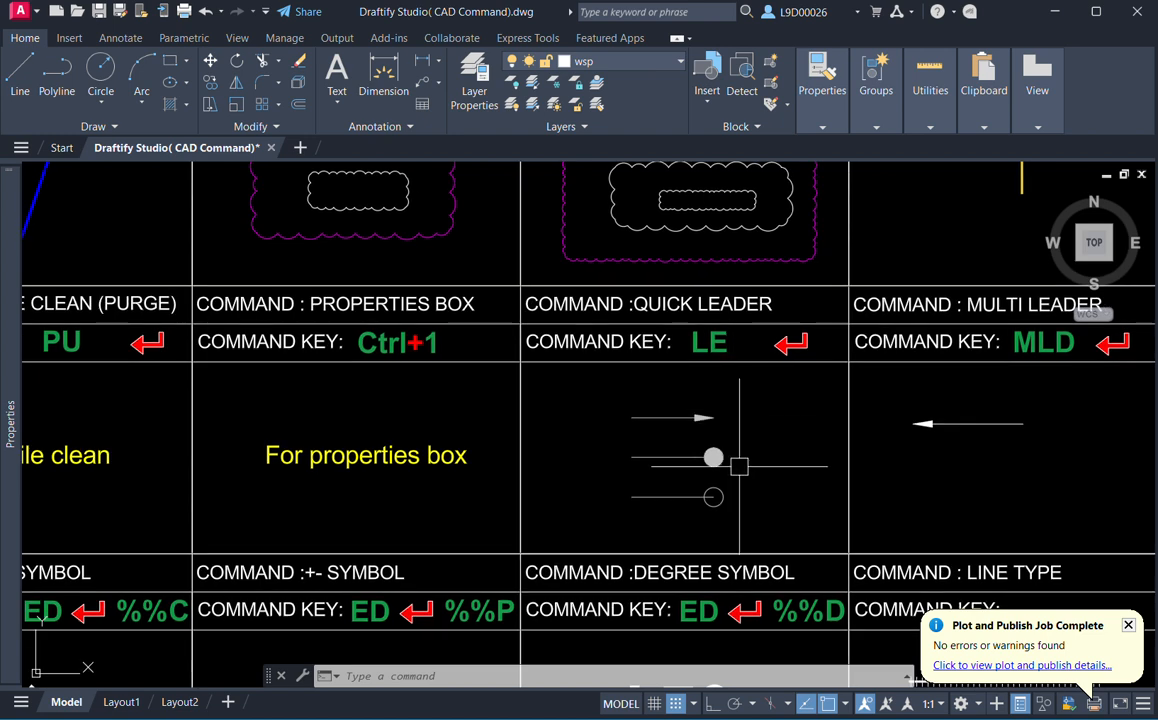
scroll(719, 444, up, 2)
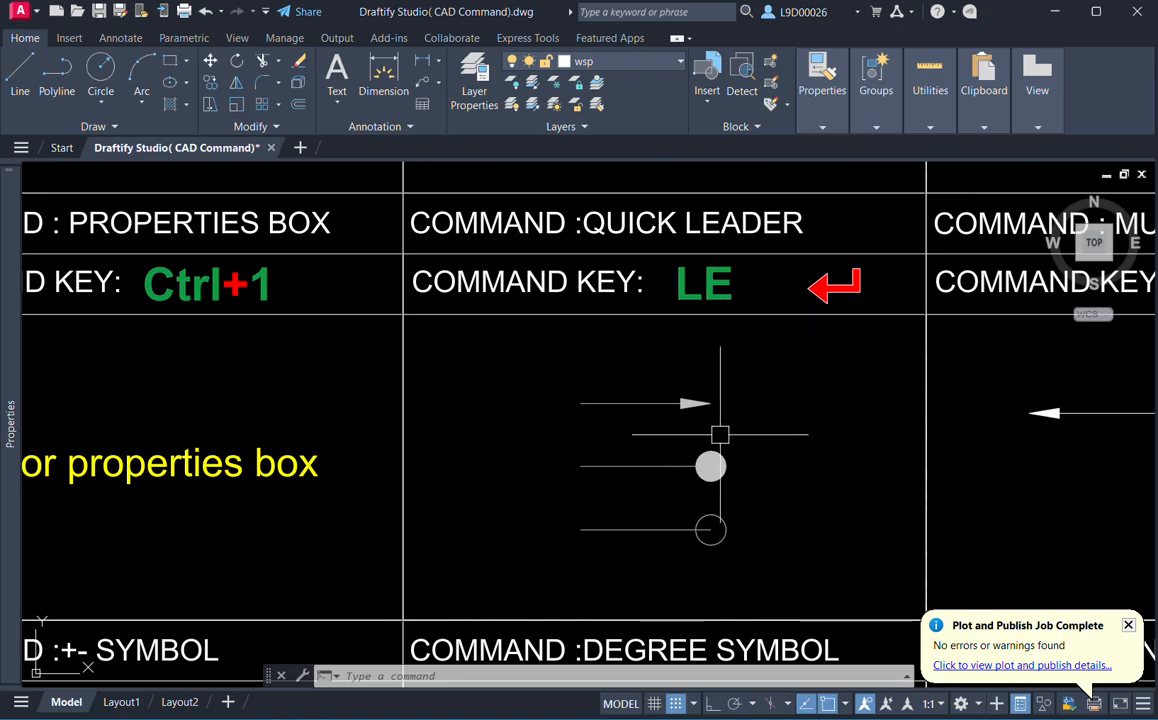
text(le)
key(Return)
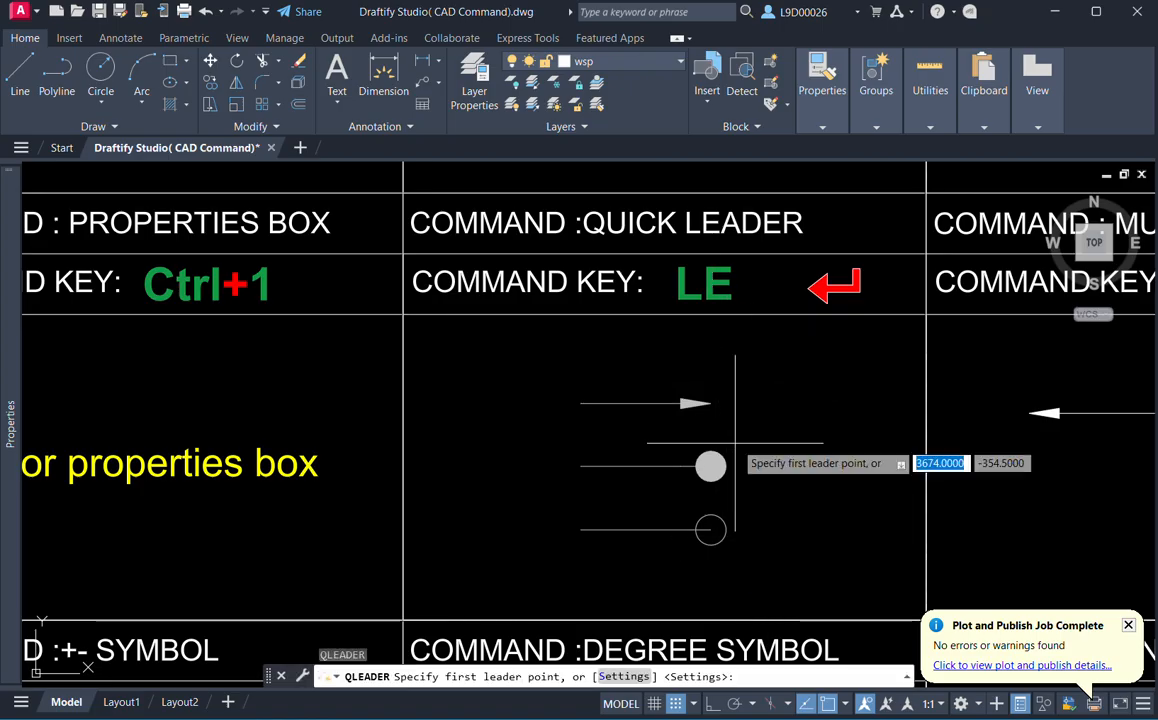
mouse_move(757, 438)
middle_down()
mouse_move(739, 464)
mouse_move(766, 456)
mouse_move(675, 444)
middle_up()
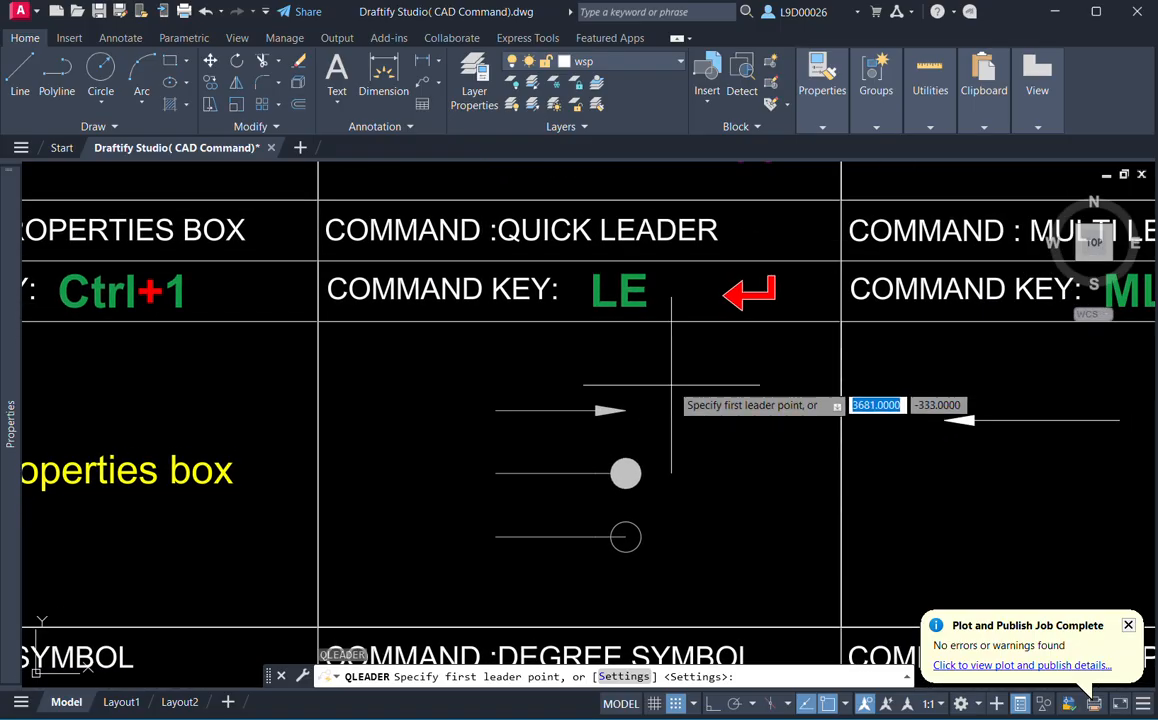
click(675, 409)
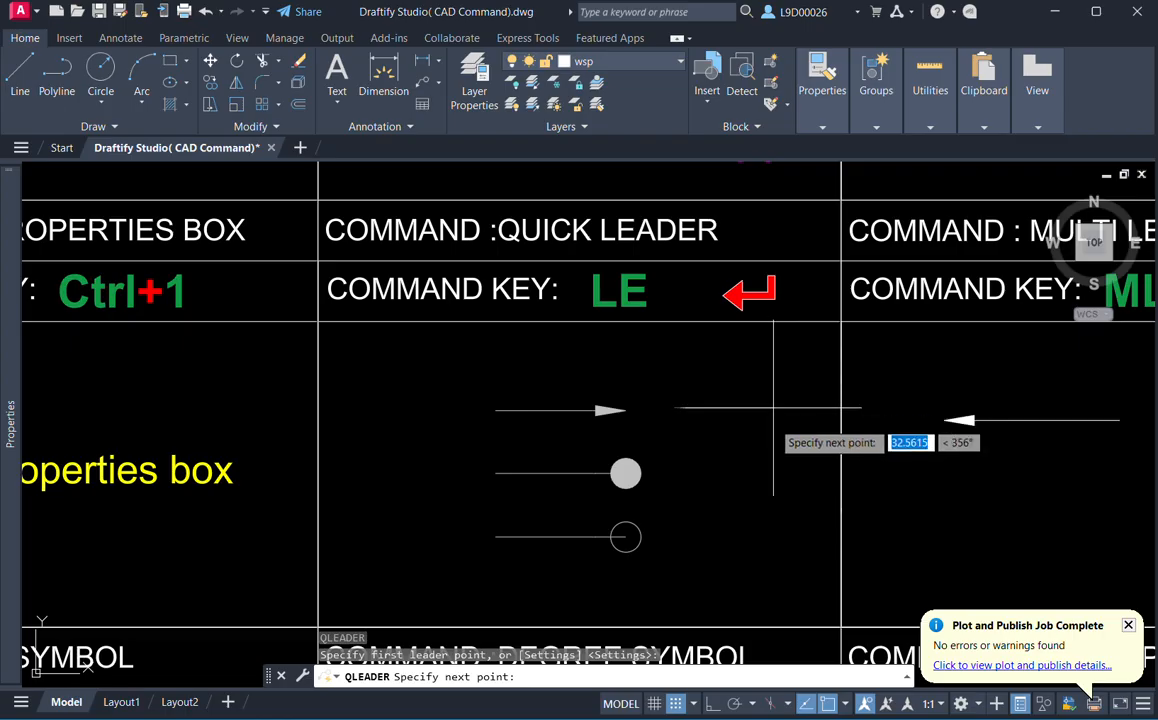
click(711, 704)
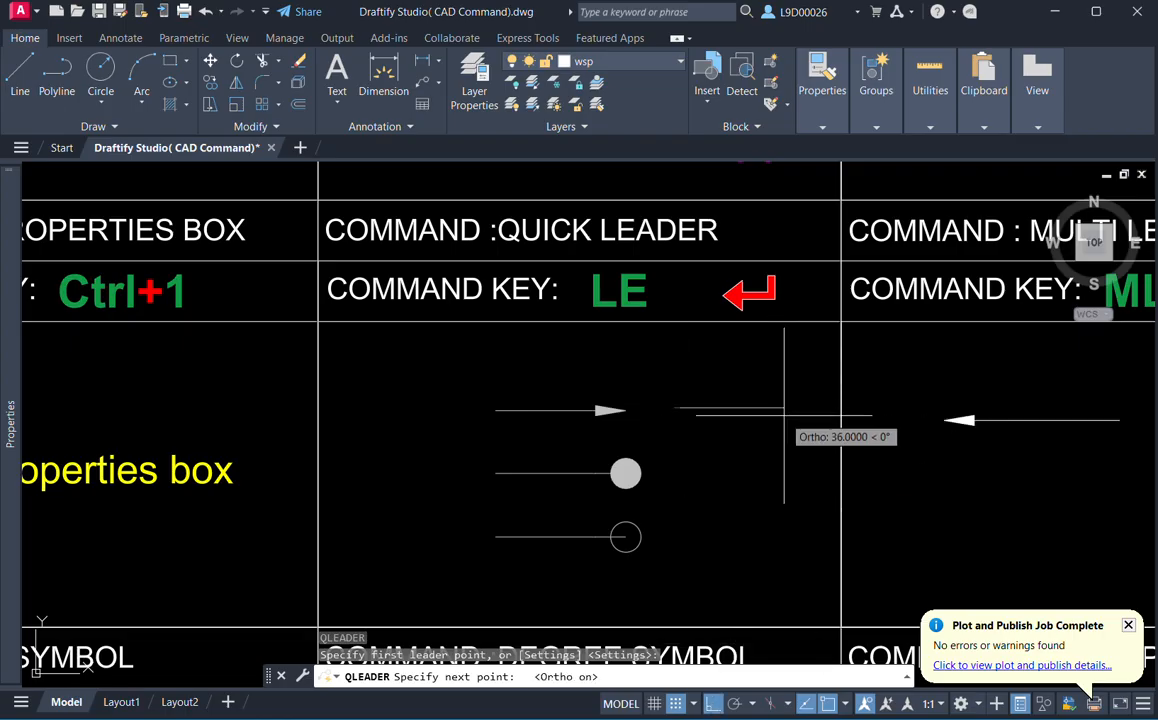
key(Escape)
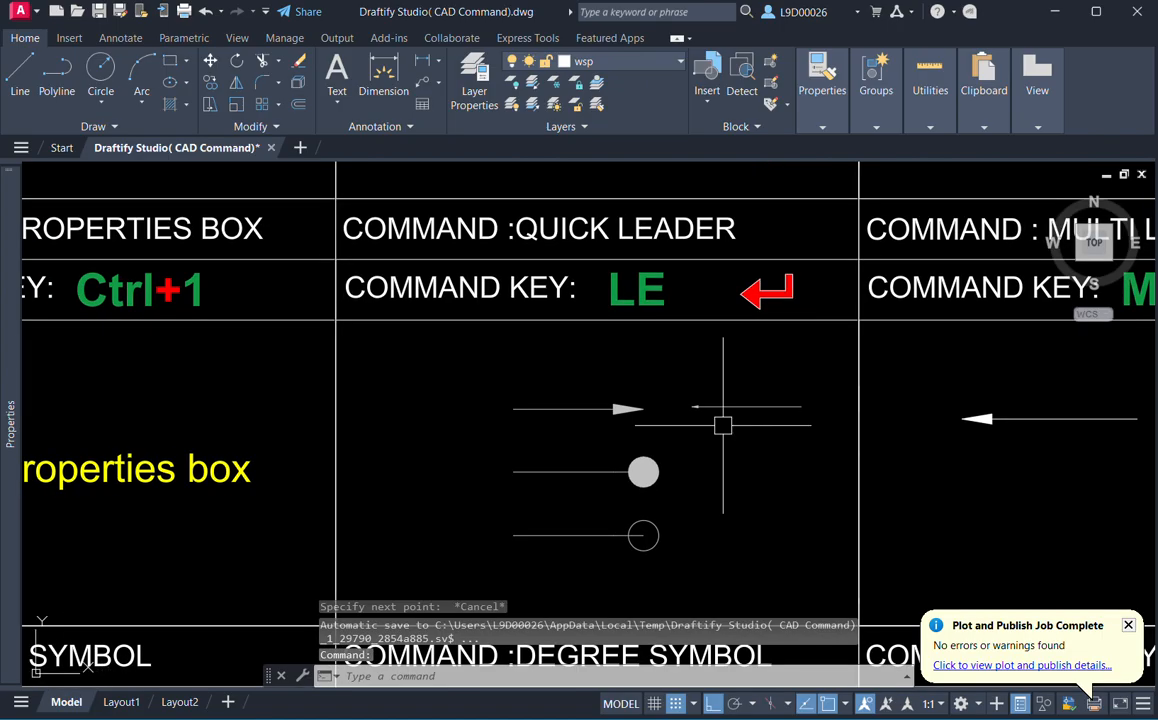
Draw a horizontal quick leader pointing left, below the small leader in the QUICK LEADER cell.
key(Escape)
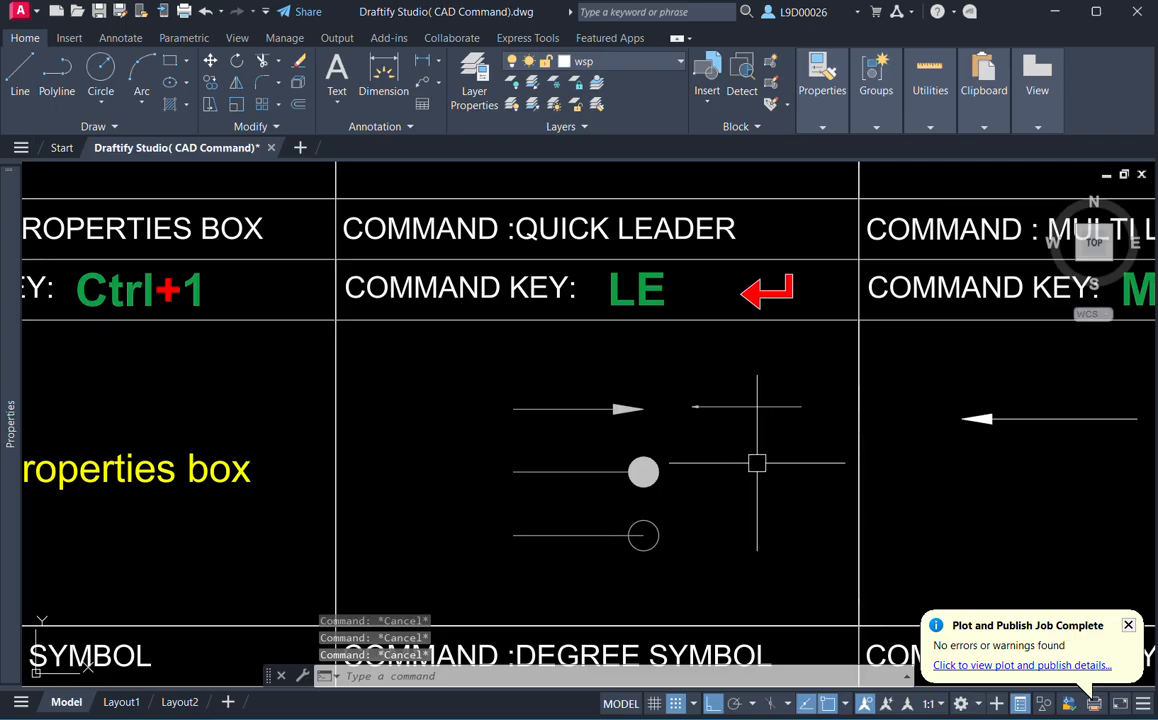
text(LE)
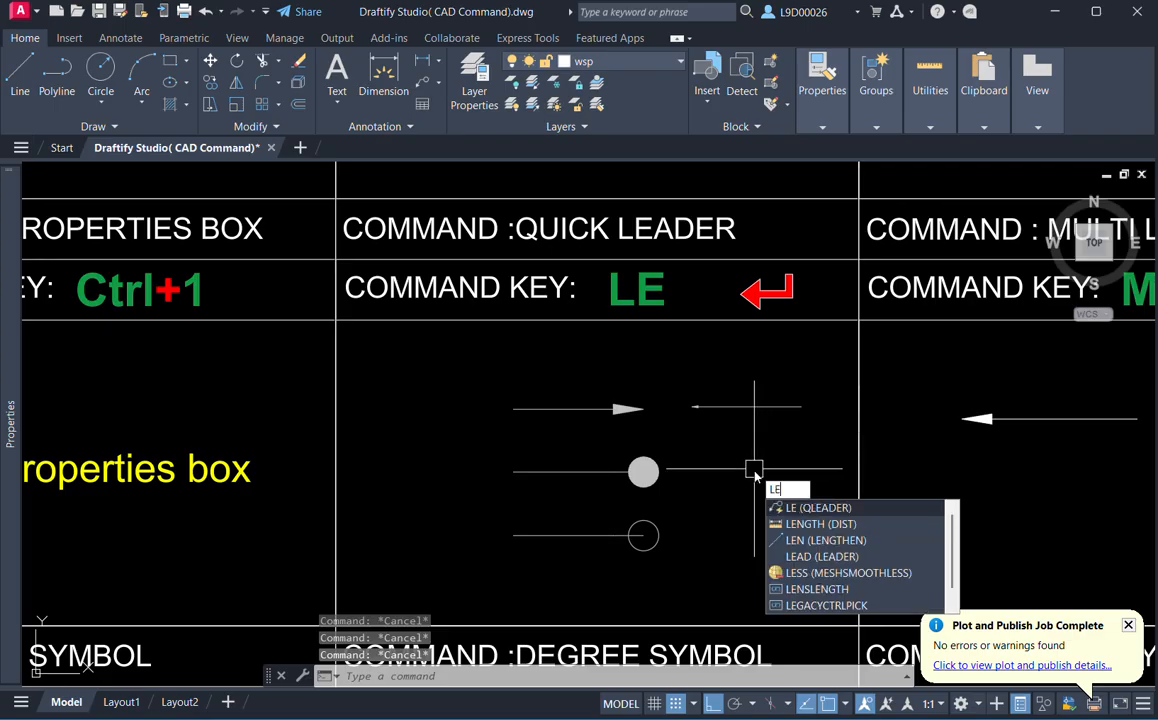
key(Return)
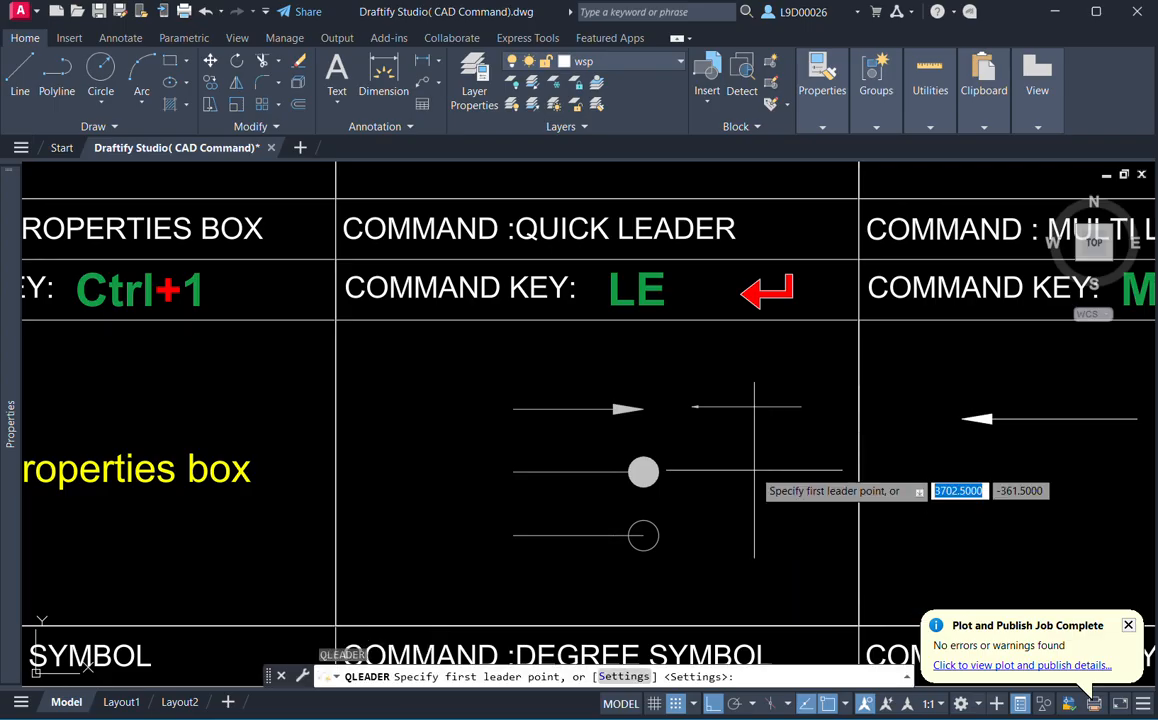
click(702, 481)
click(813, 481)
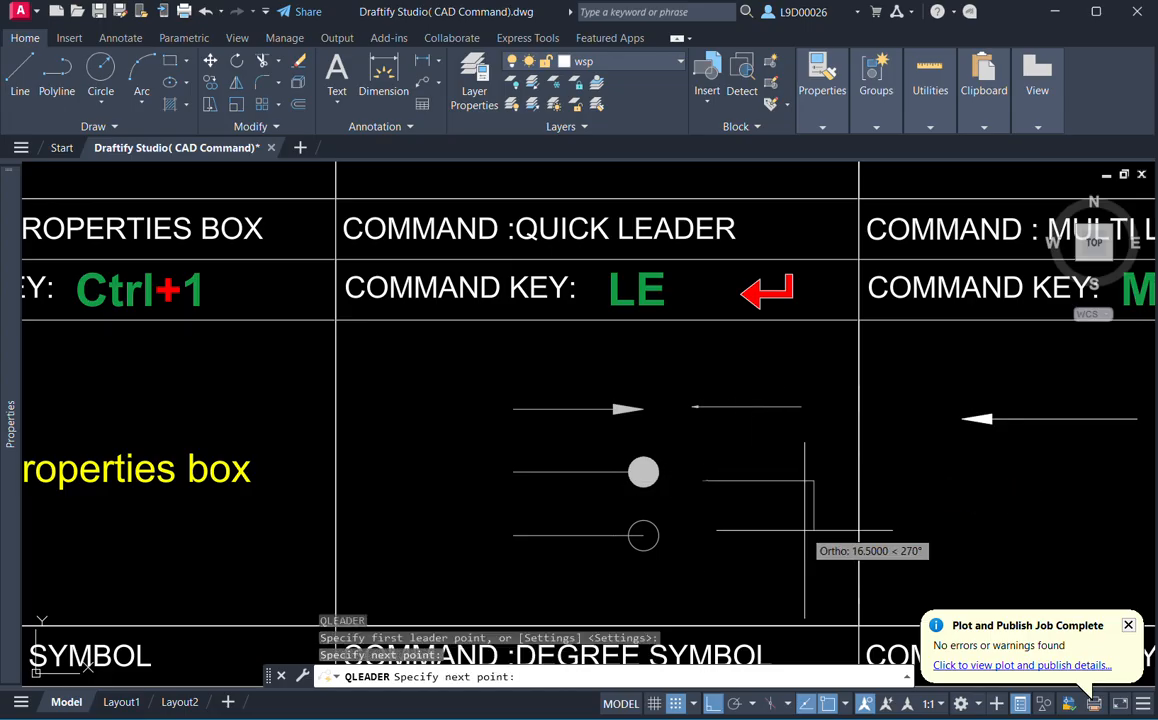
key(Escape)
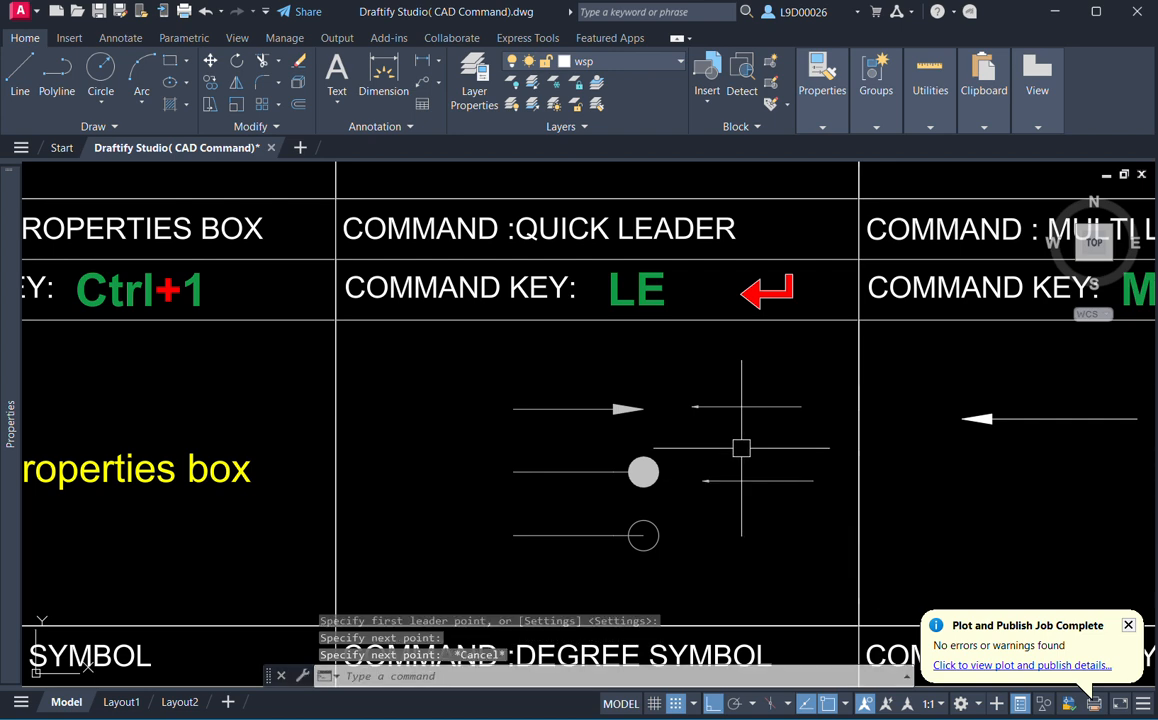
Set the new quick leader's arrowhead to Closed blank with an arrow size of 10.
middle_drag(735, 429, 680, 336)
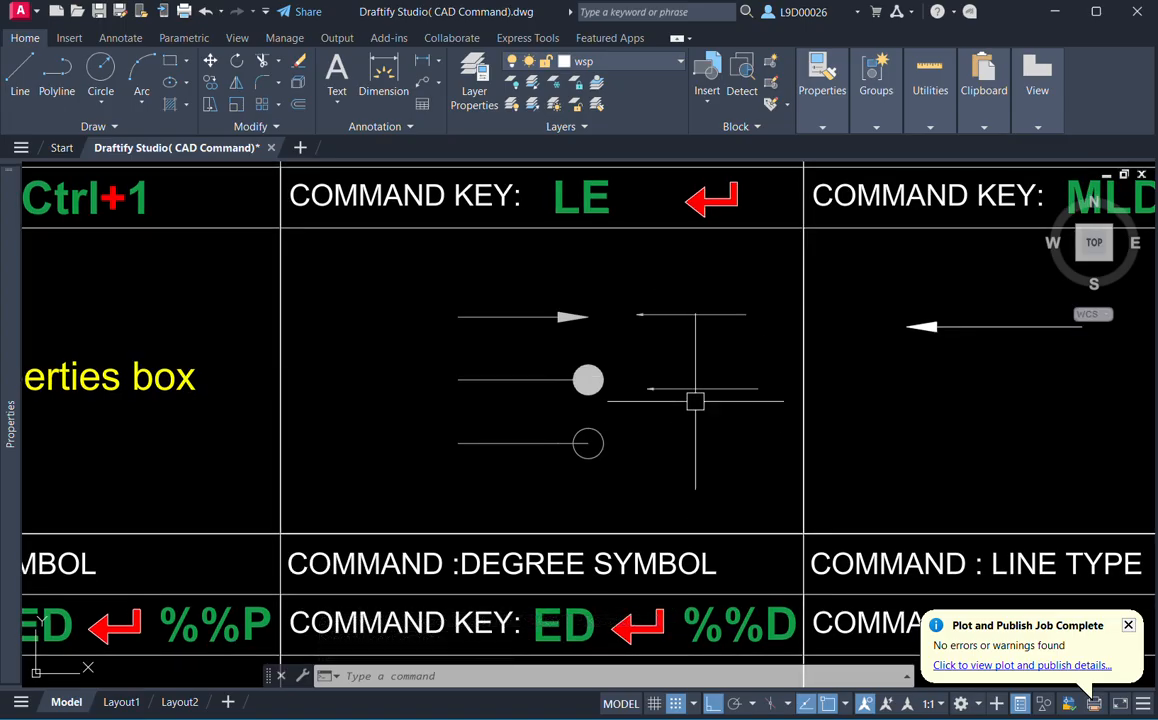
middle_drag(694, 404, 749, 421)
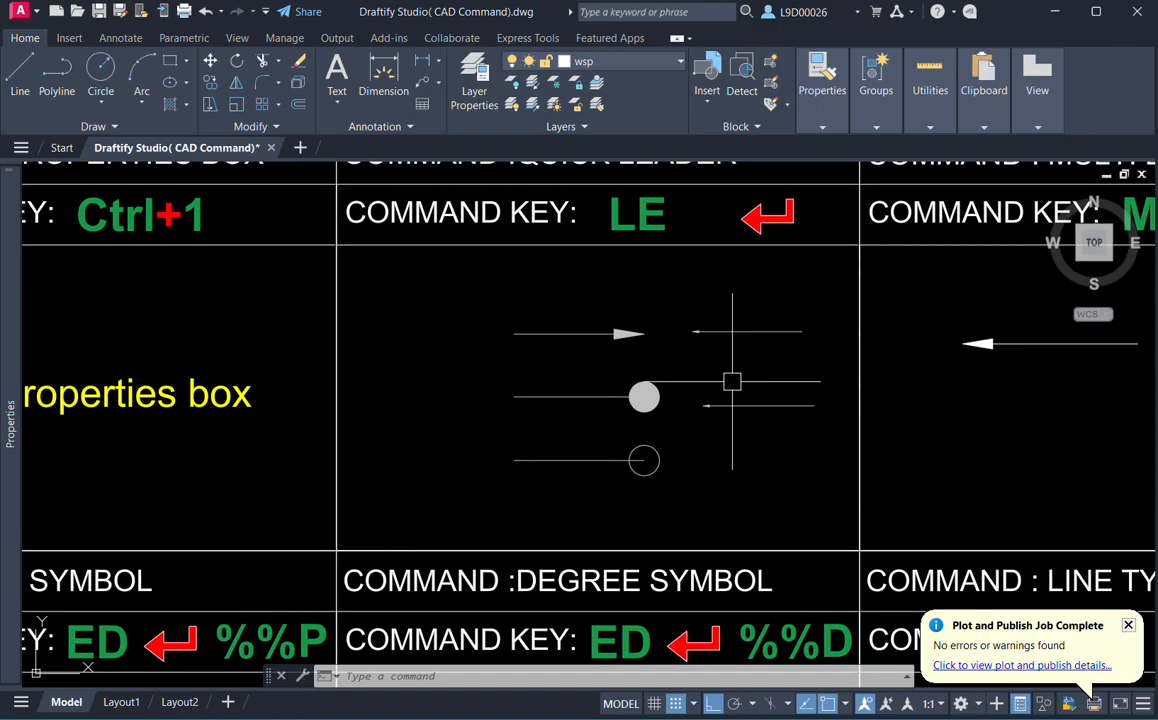
click(747, 377)
click(722, 432)
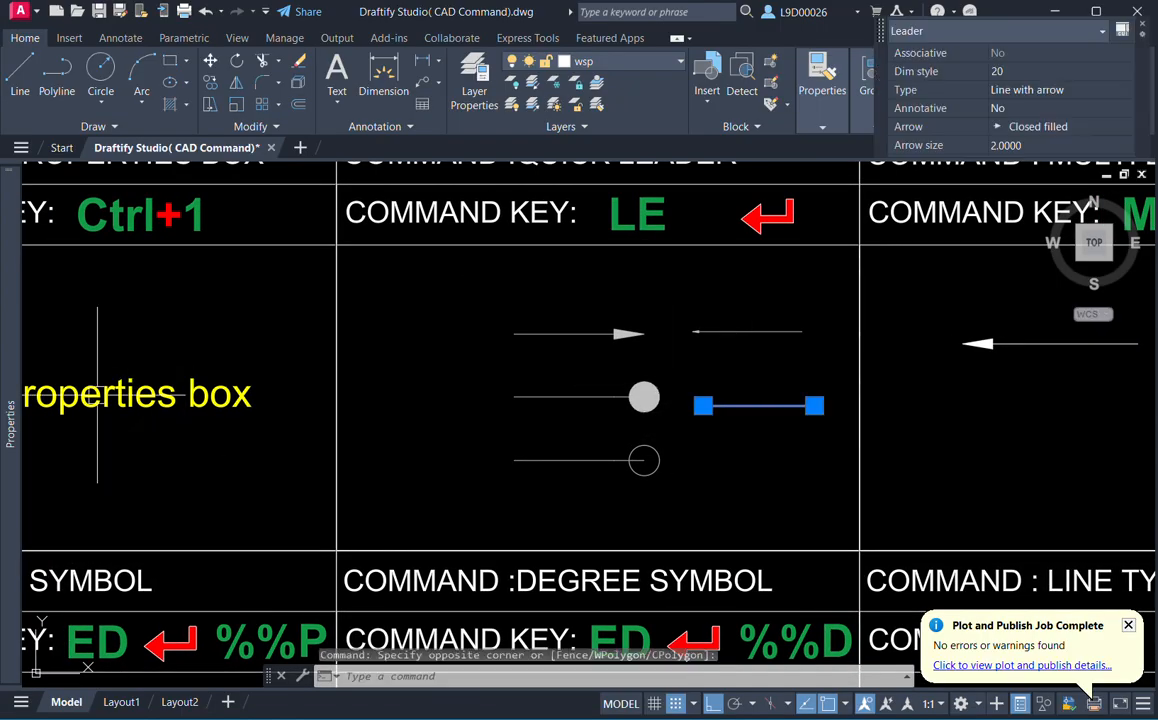
mouse_move(15, 410)
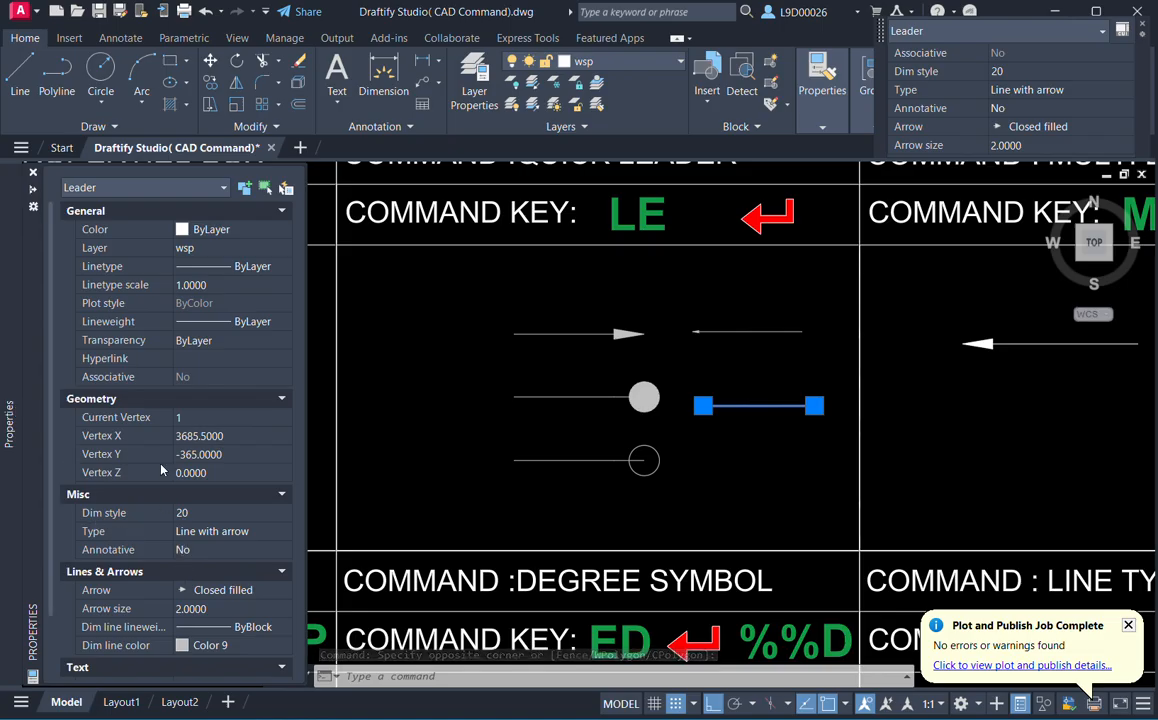
scroll(146, 537, down, 2)
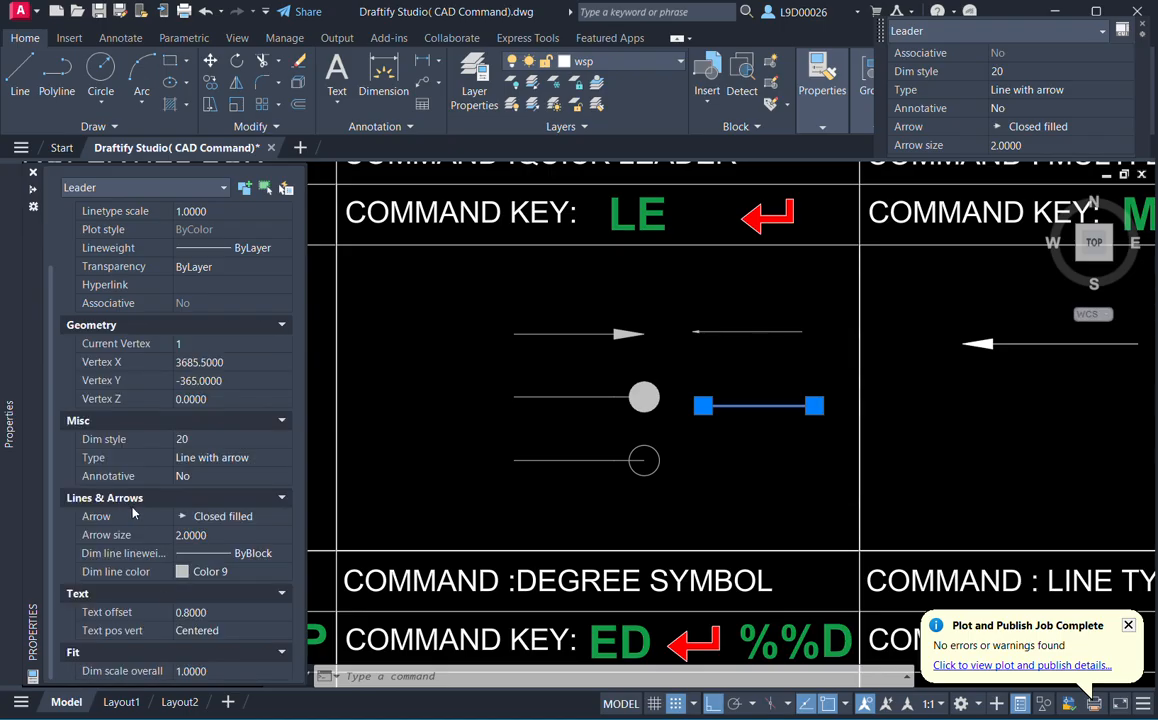
click(240, 518)
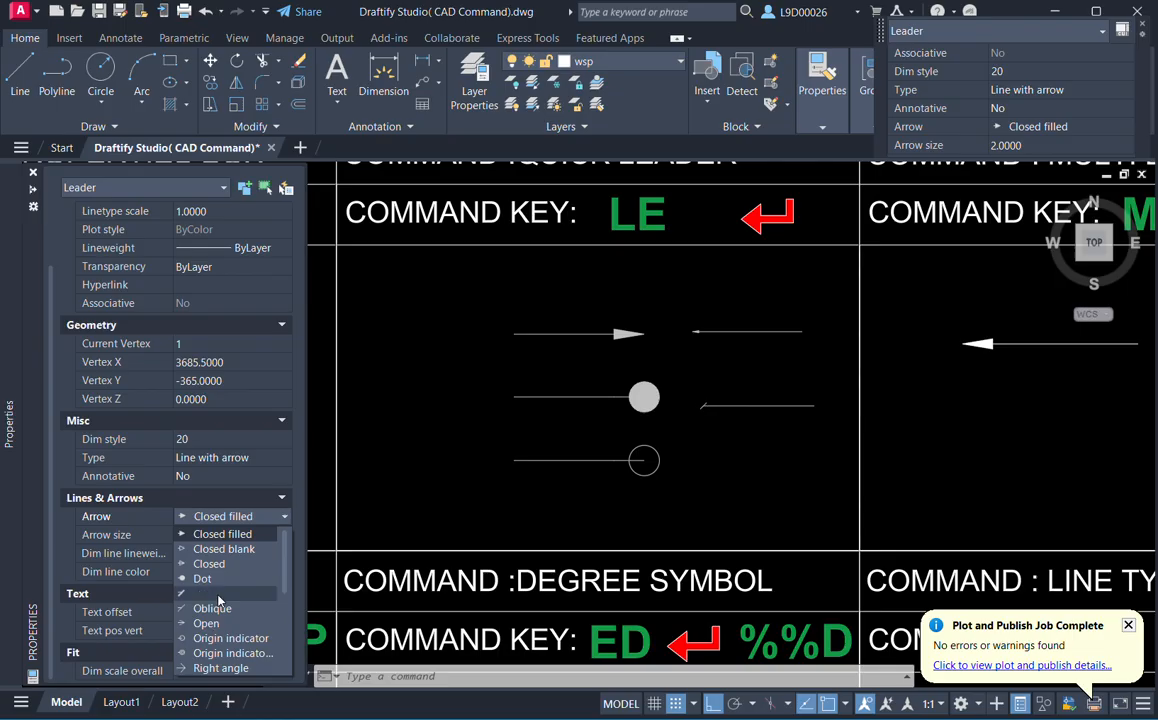
click(224, 550)
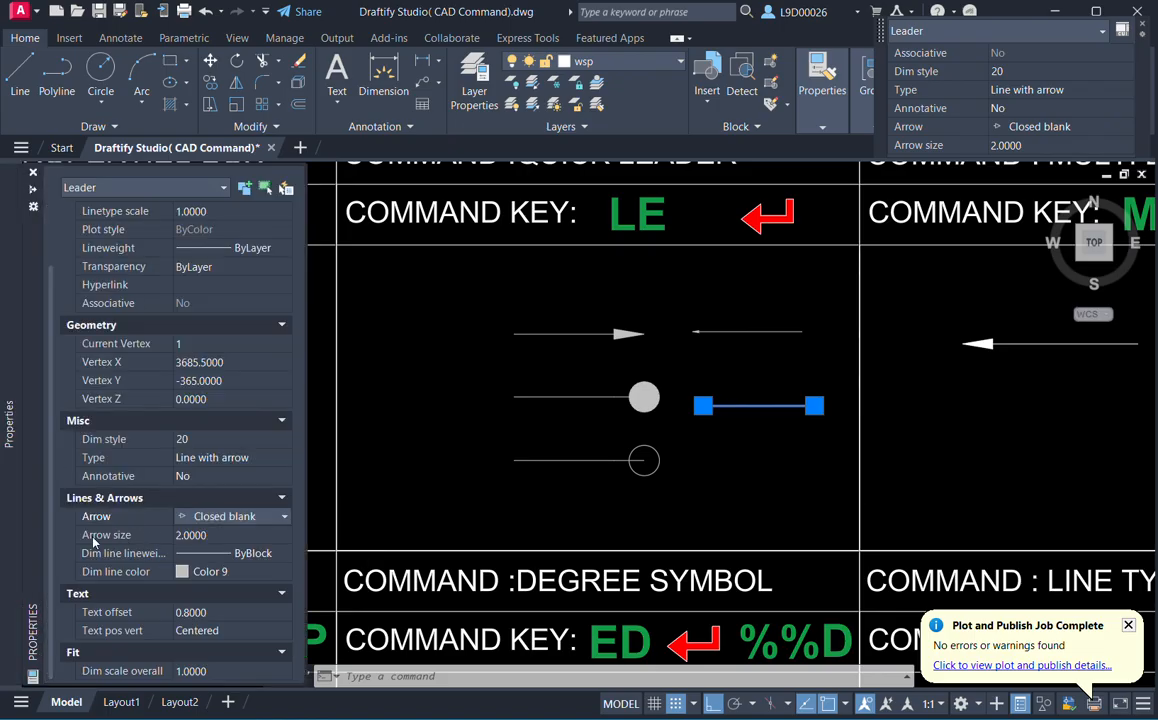
click(211, 536)
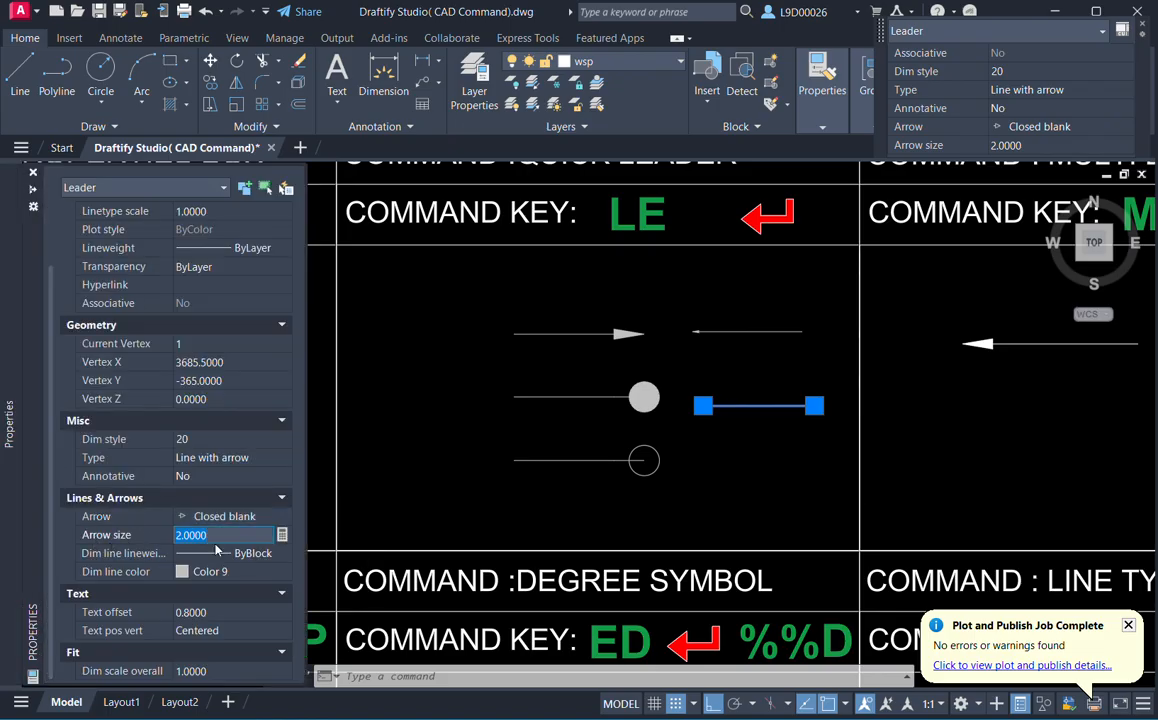
click(217, 549)
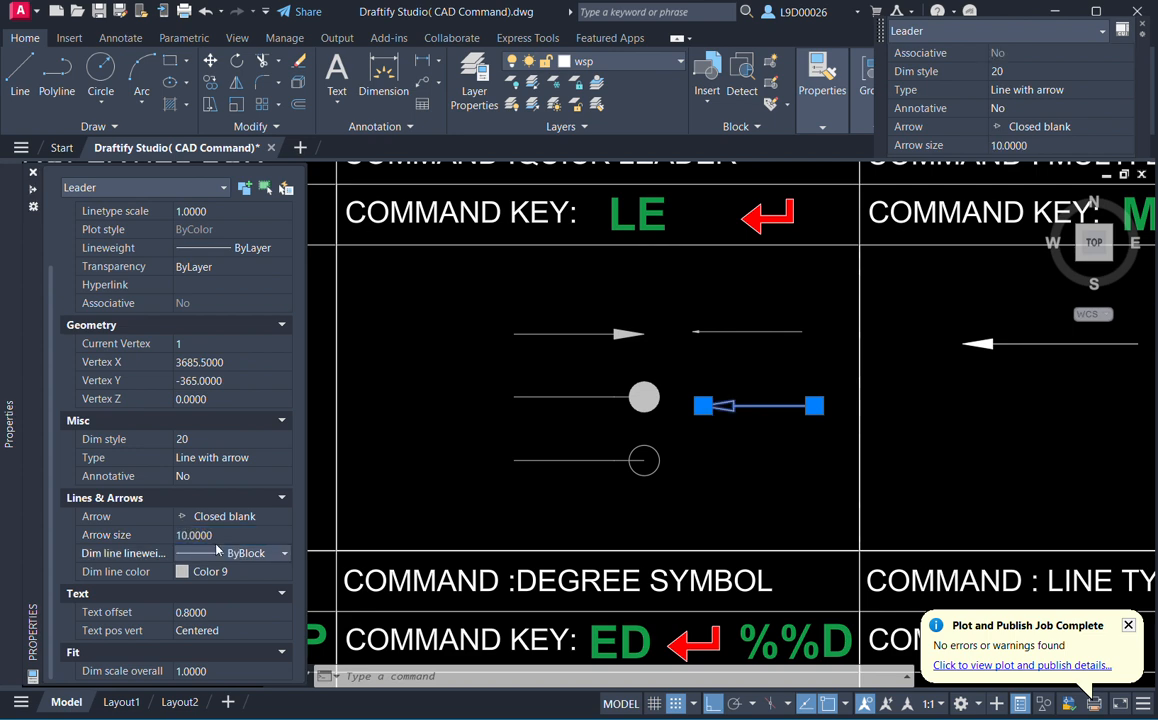
Change the new quick leader's arrowhead to Box and deselect the leader.
scroll(740, 390, up, 4)
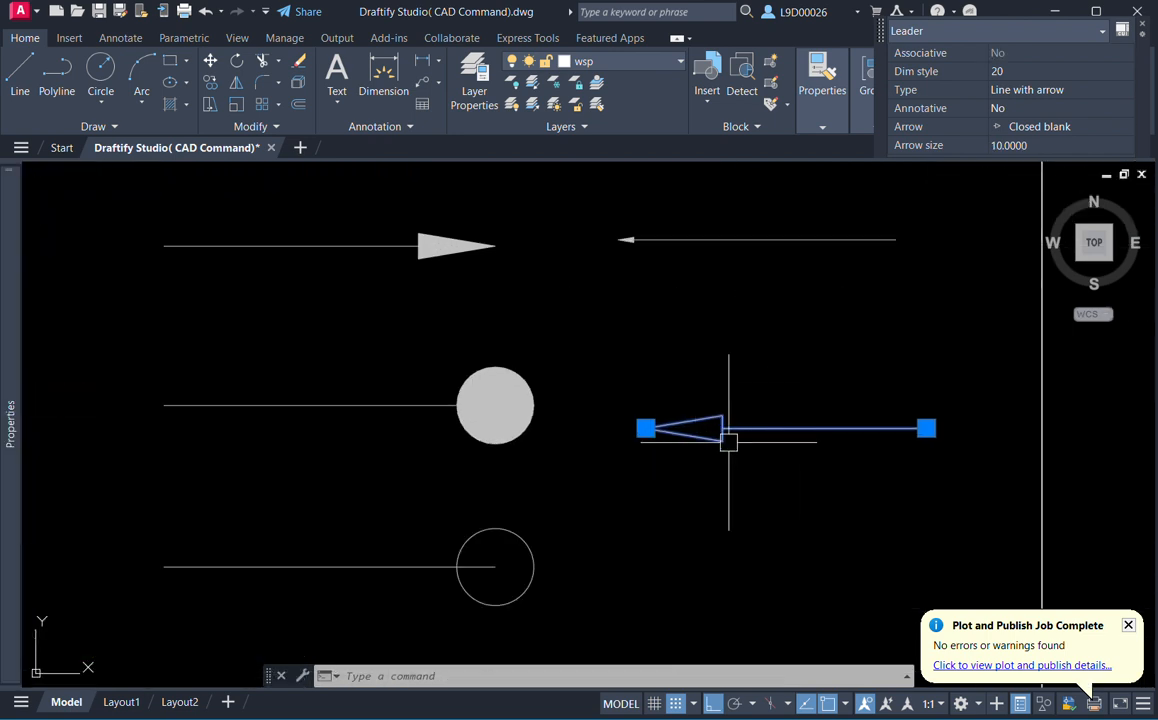
scroll(716, 418, up, 2)
scroll(698, 406, down, 2)
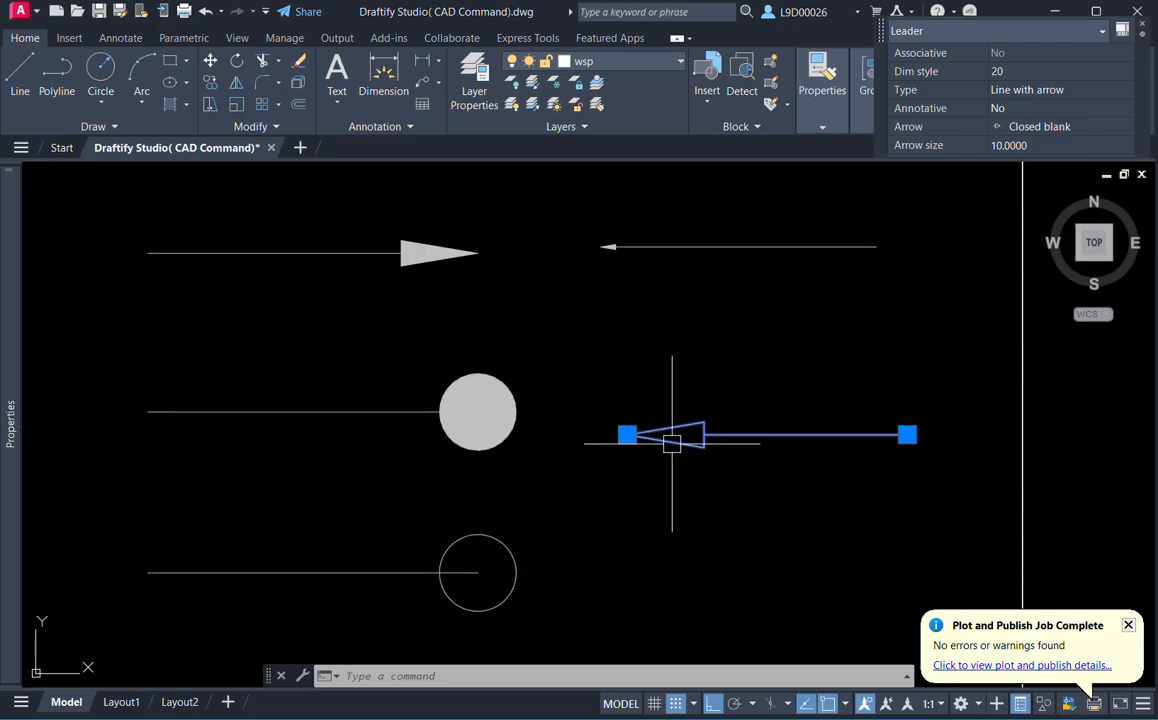
scroll(673, 452, up, 2)
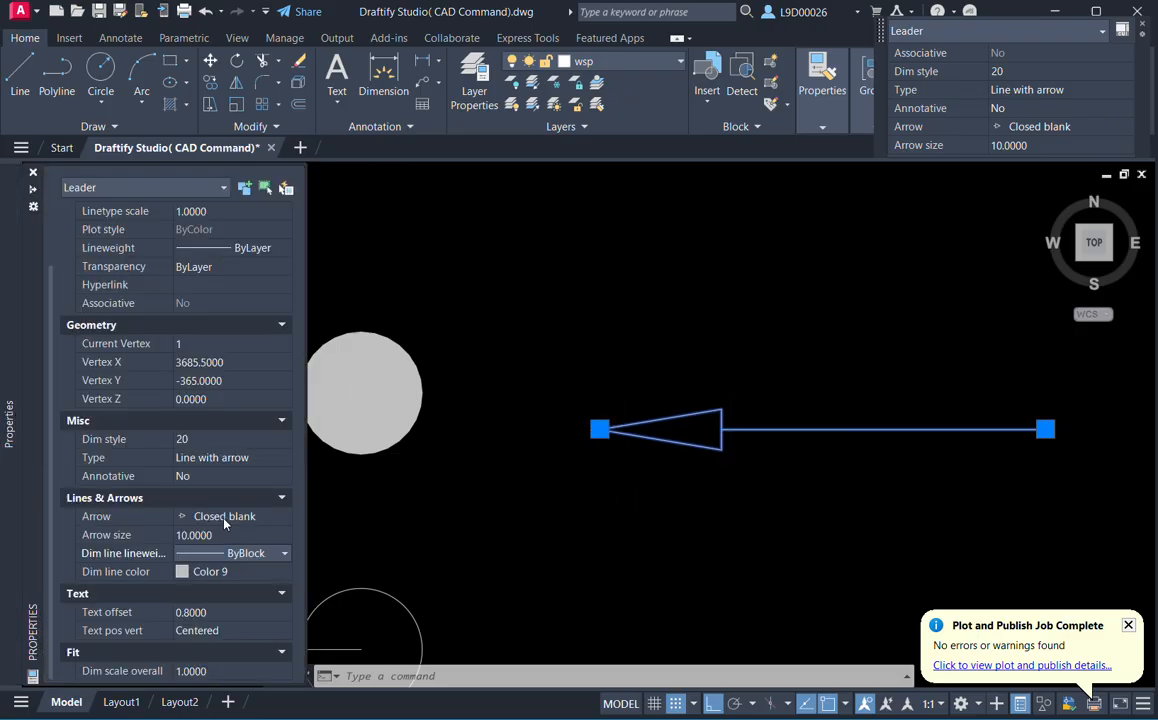
click(255, 516)
click(256, 516)
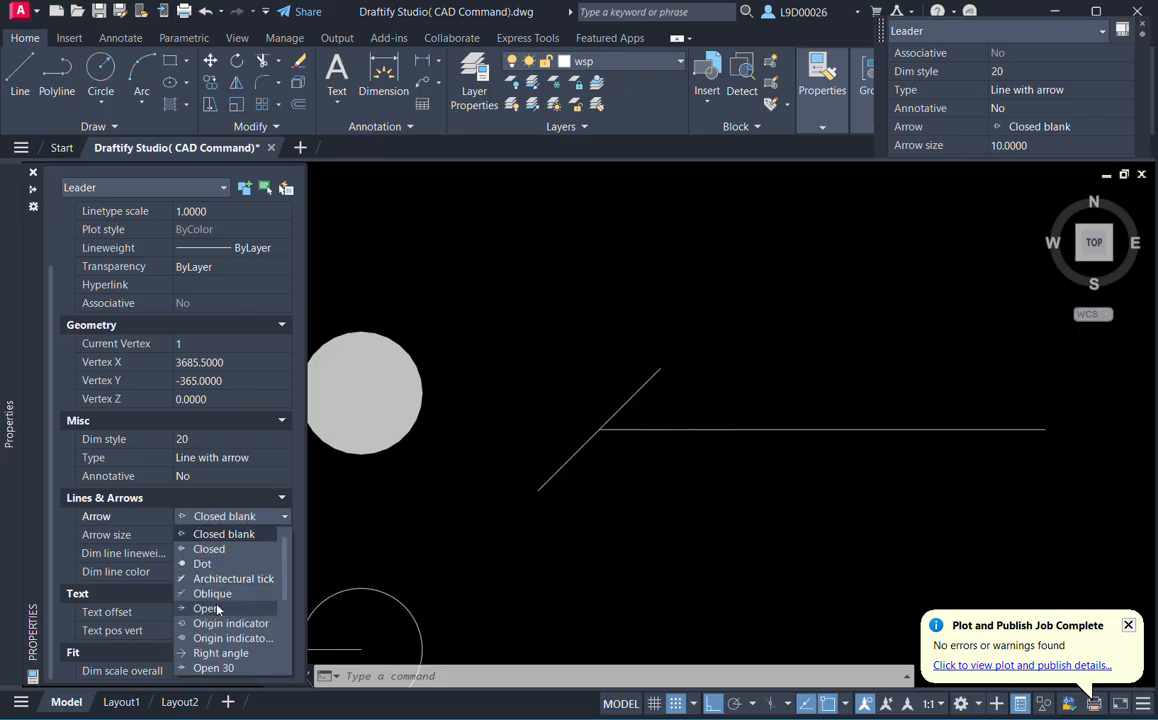
scroll(215, 620, down, 4)
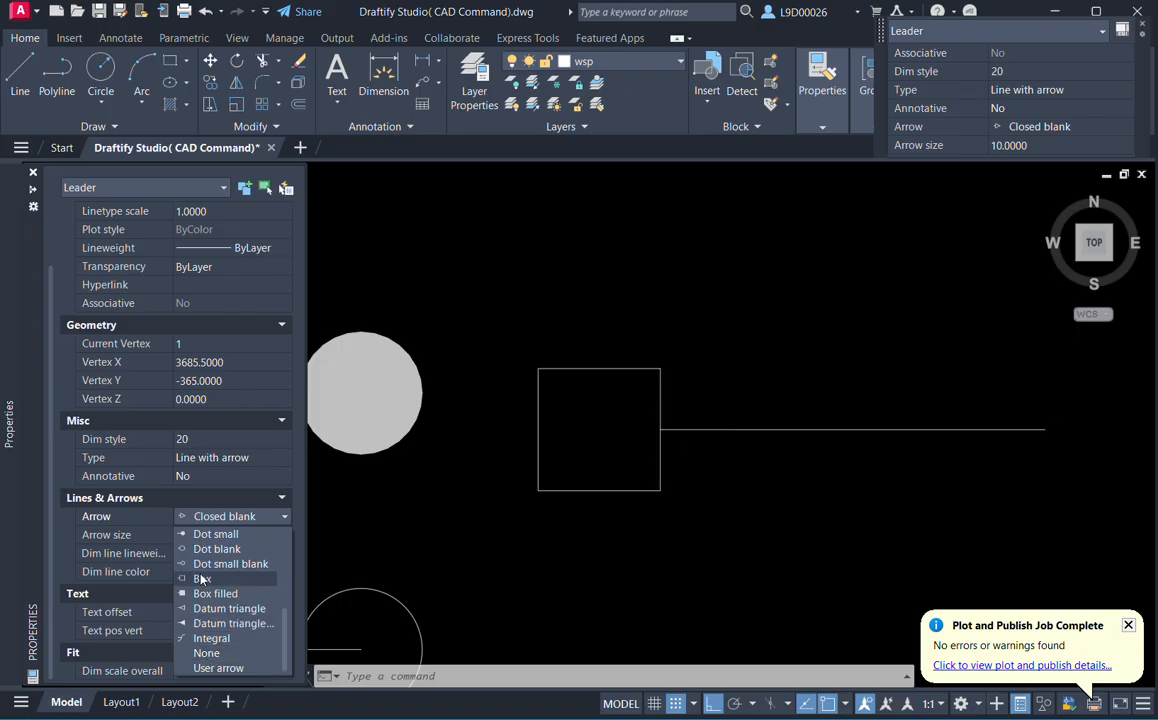
click(203, 583)
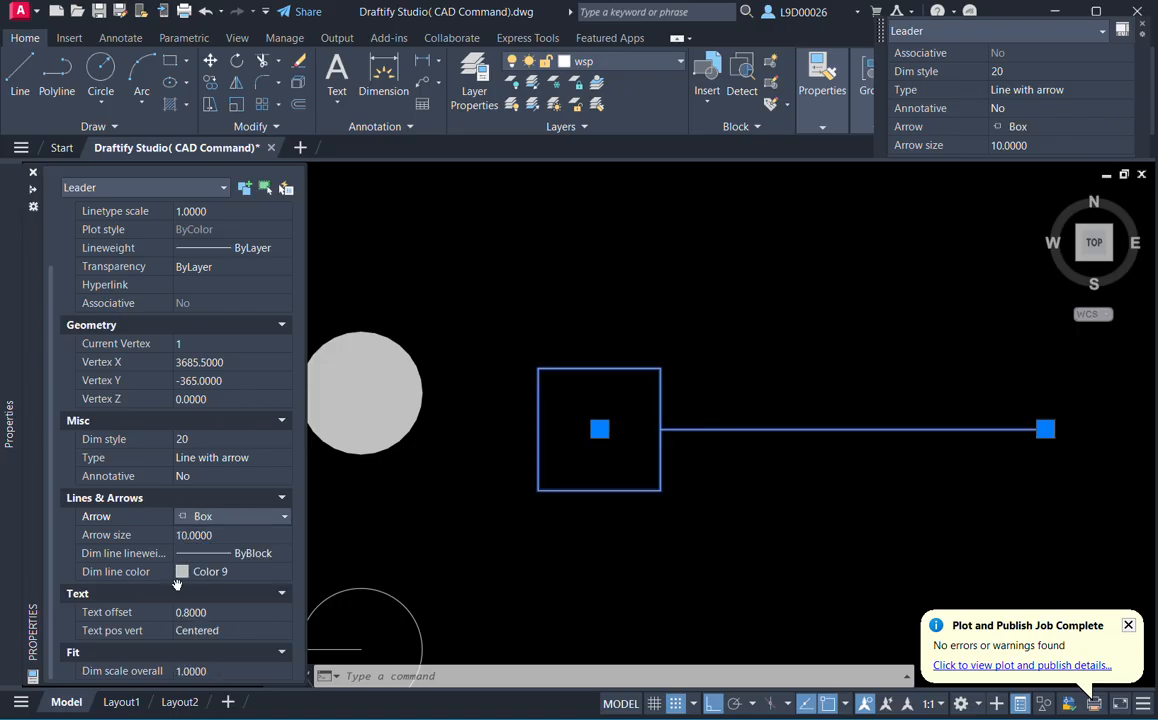
click(662, 552)
click(578, 556)
key(Escape)
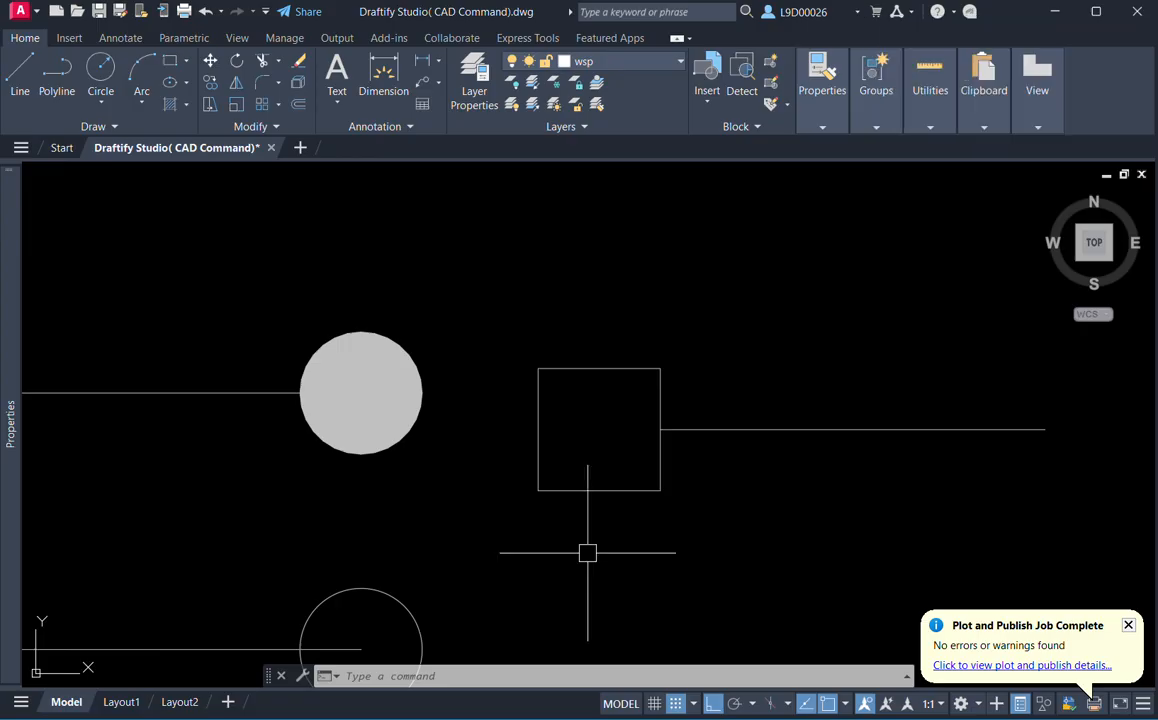
Draw a horizontal multileader about 72 units long with the content "text", below the existing arrow in the MULTI LEADER cell.
scroll(625, 545, down, 5)
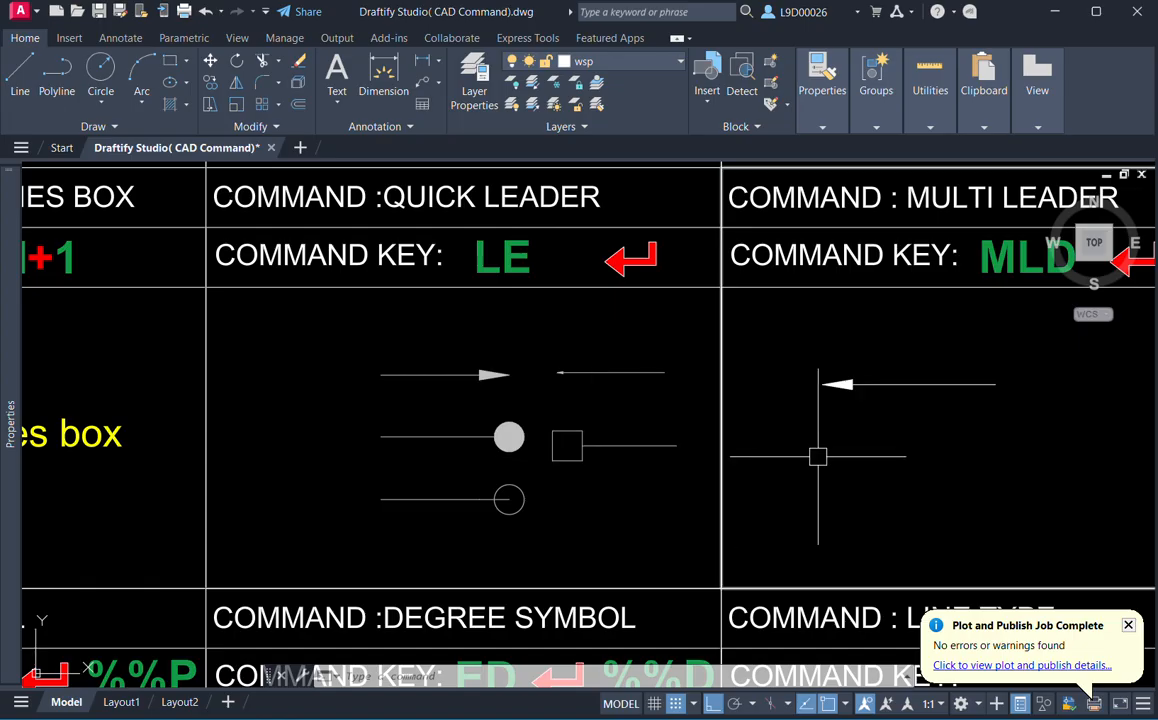
scroll(959, 429, down, 3)
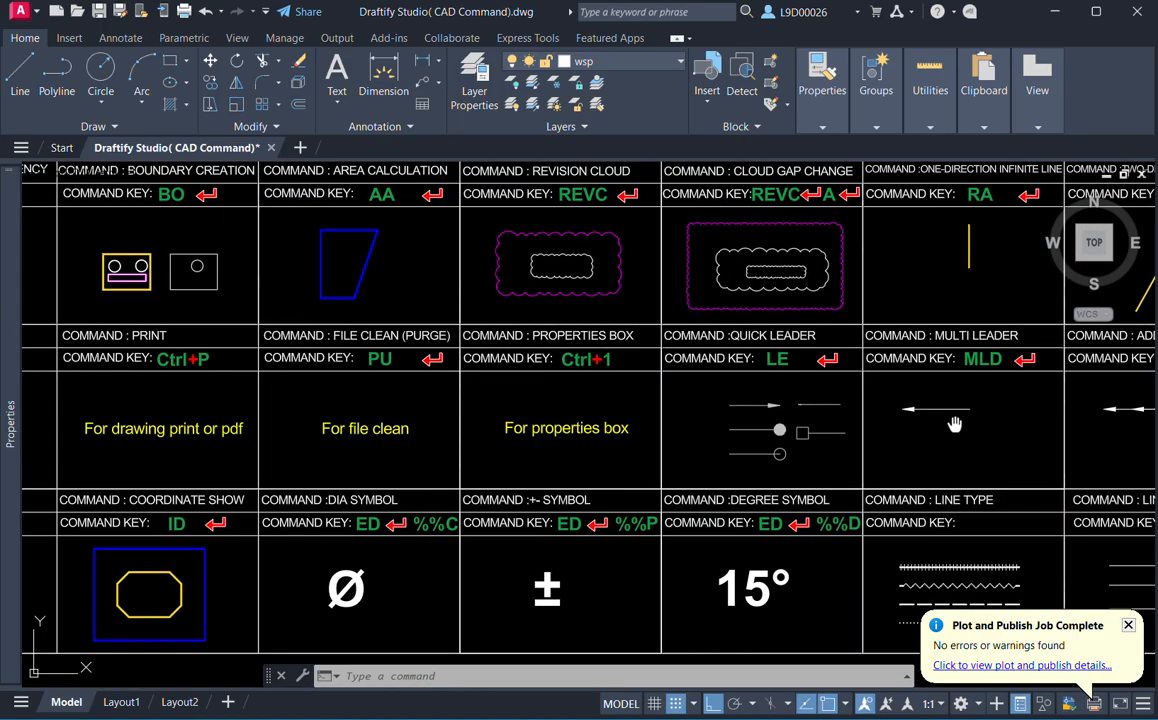
scroll(892, 440, up, 2)
middle_drag(897, 451, 856, 463)
scroll(951, 400, up, 2)
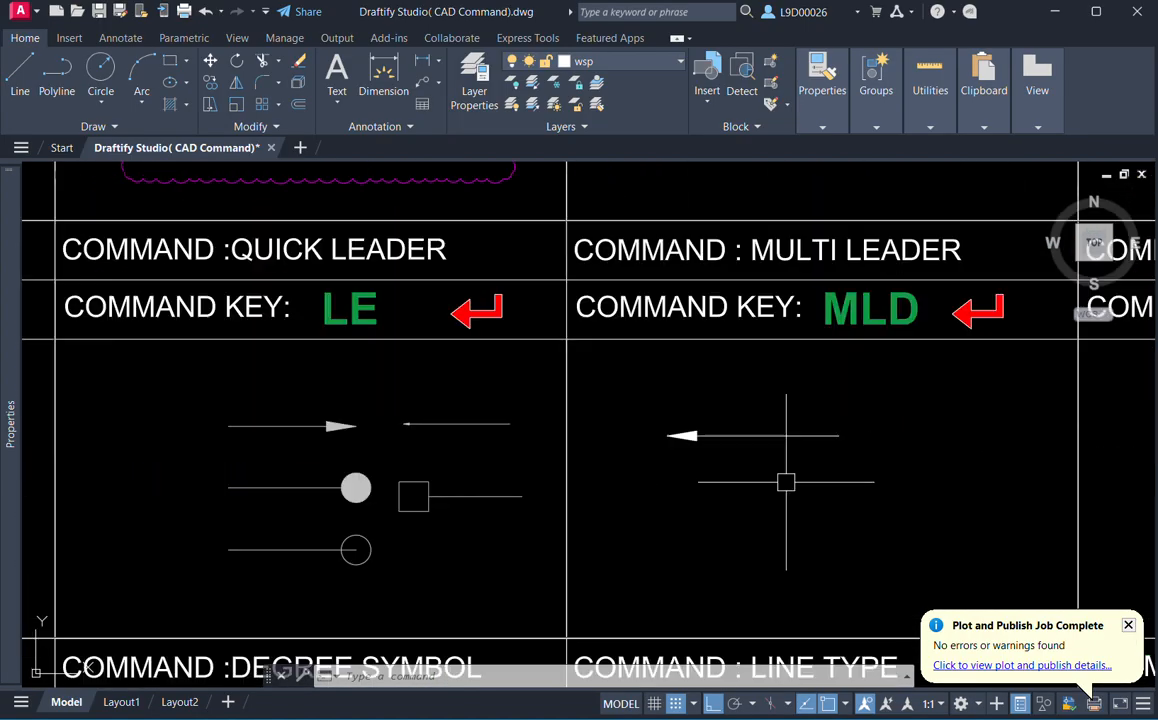
scroll(796, 489, up, 1)
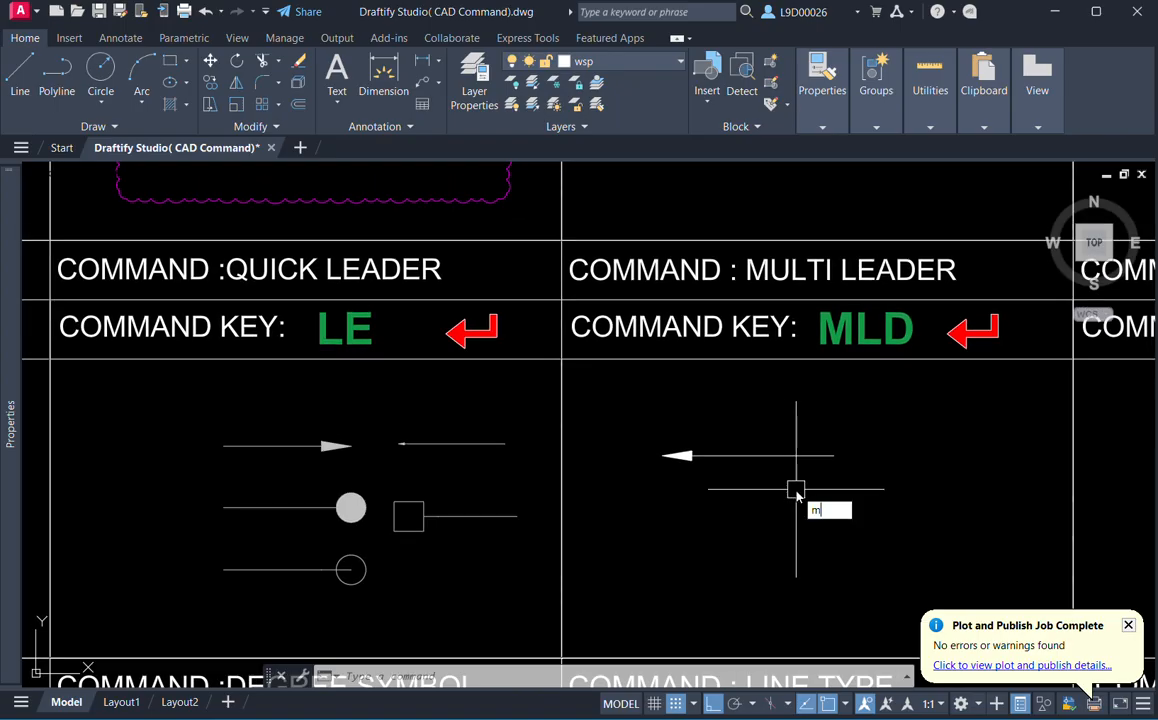
text(l)
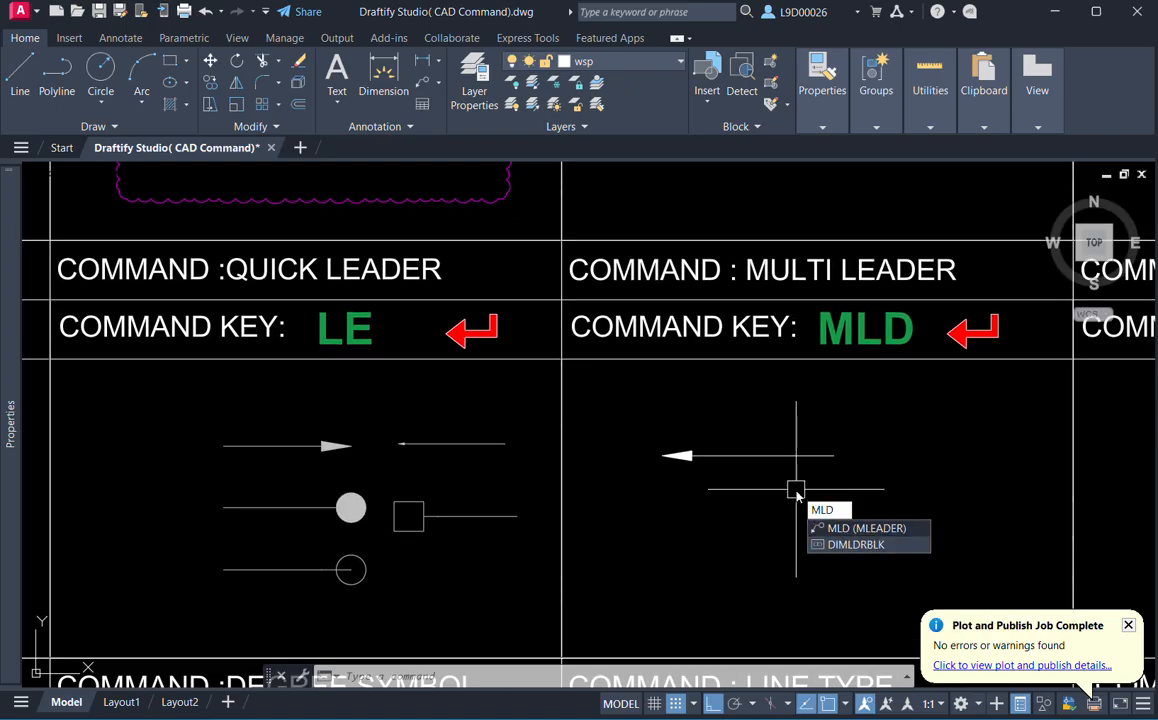
key(Return)
click(672, 515)
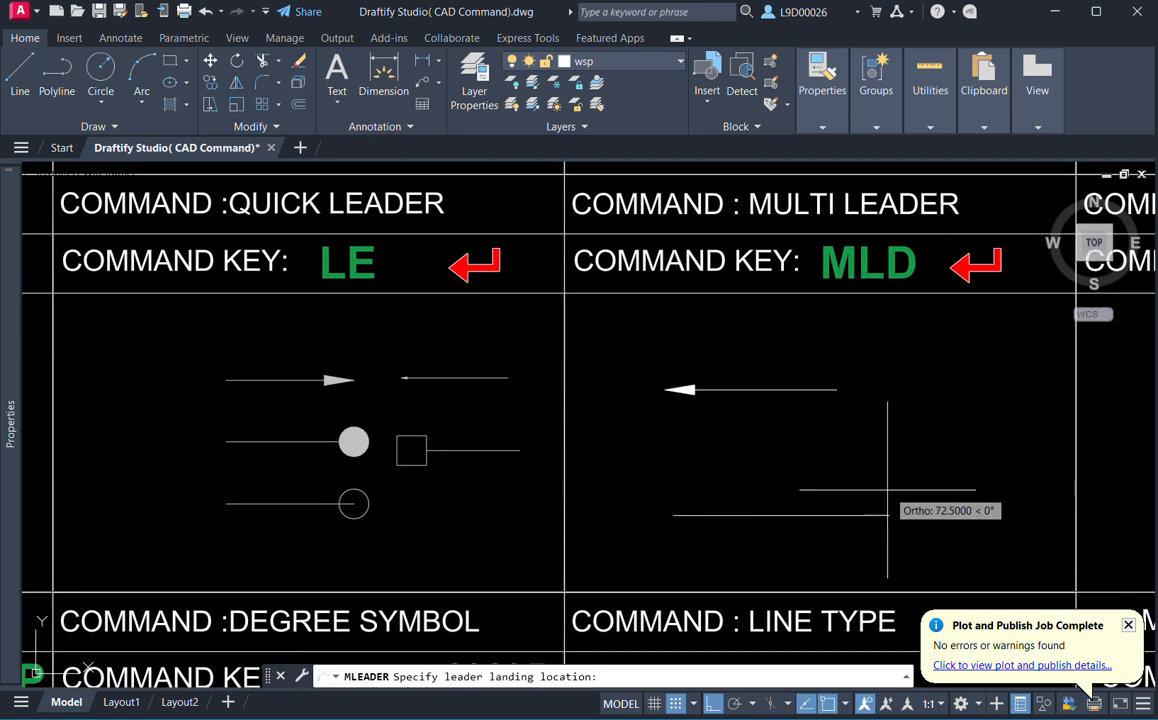
click(885, 515)
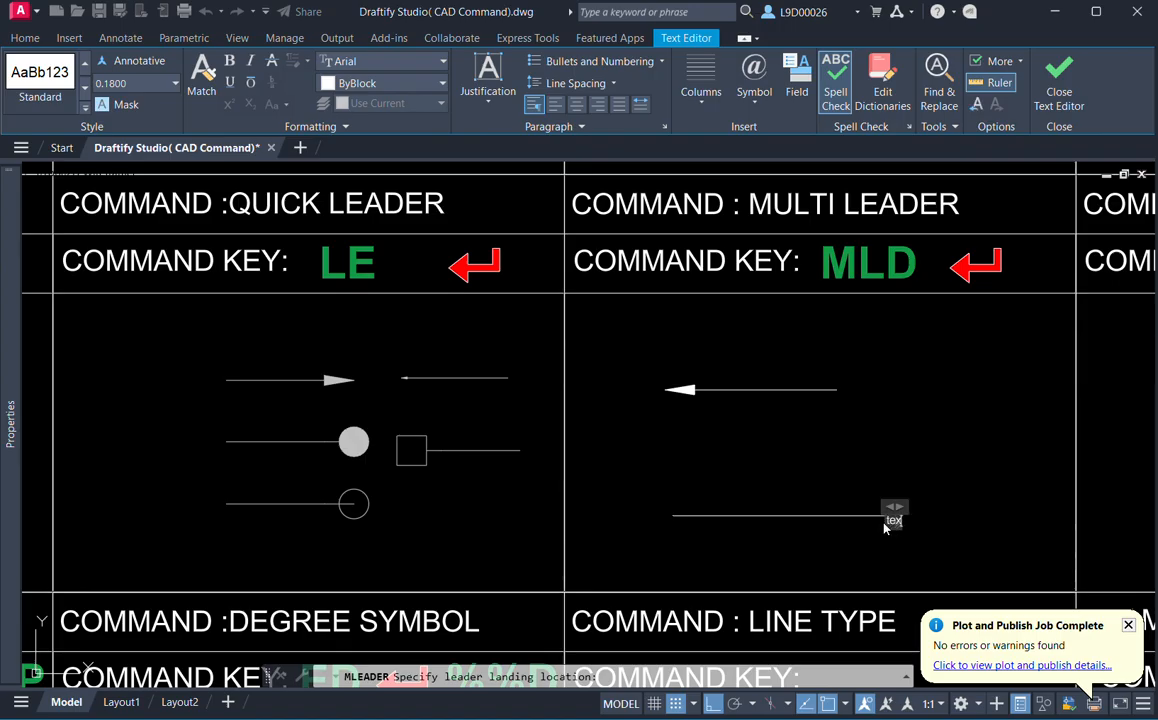
key(Escape)
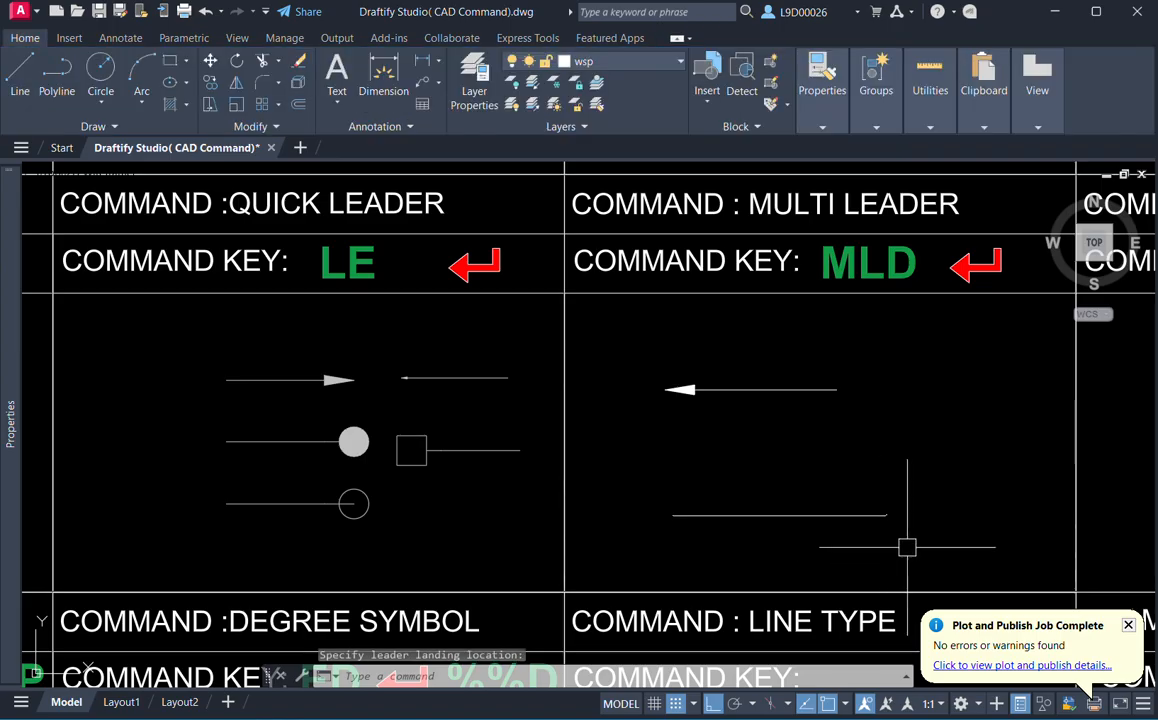
Examine the new multileader's text end and arrowhead up close.
scroll(884, 534, up, 2)
scroll(888, 528, up, 2)
middle_drag(867, 499, 934, 479)
scroll(953, 446, up, 3)
scroll(926, 392, down, 3)
middle_drag(926, 392, 867, 461)
scroll(867, 461, down, 1)
scroll(616, 474, up, 1)
scroll(384, 485, up, 1)
scroll(380, 473, down, 1)
middle_drag(111, 441, 341, 445)
scroll(343, 449, up, 2)
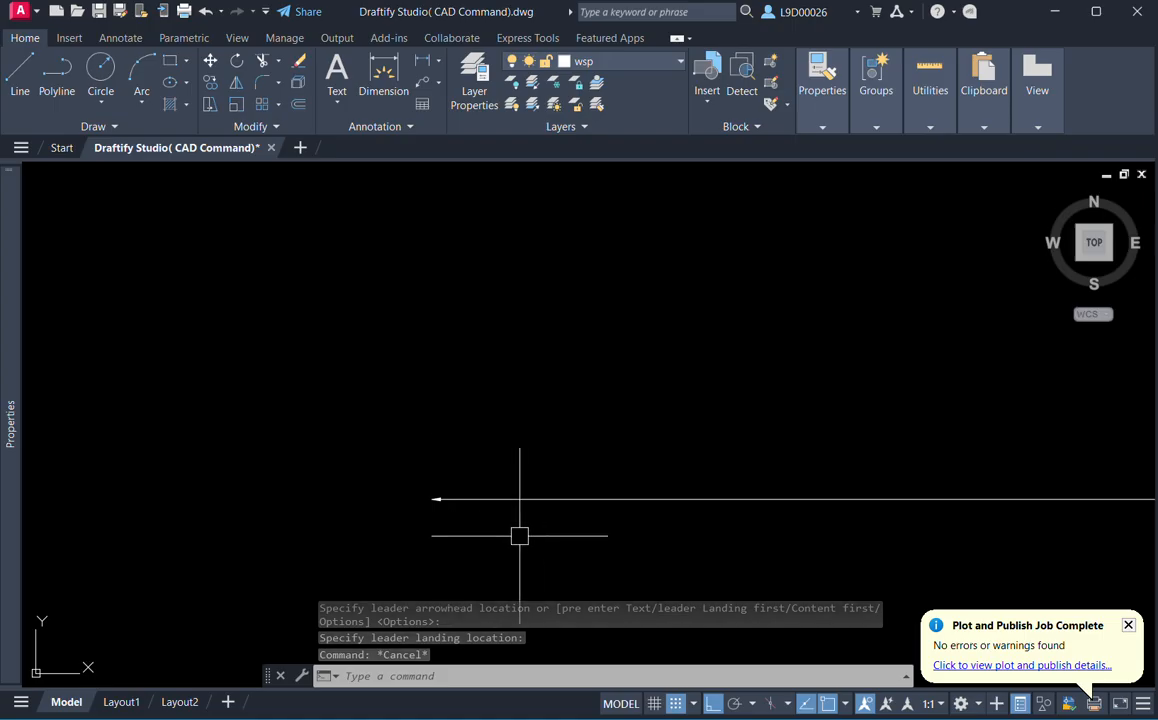
scroll(519, 538, down, 1)
middle_drag(557, 559, 357, 485)
scroll(468, 463, down, 3)
Select the new multileader and open its arrowhead size and text height properties for editing.
click(556, 420)
click(512, 494)
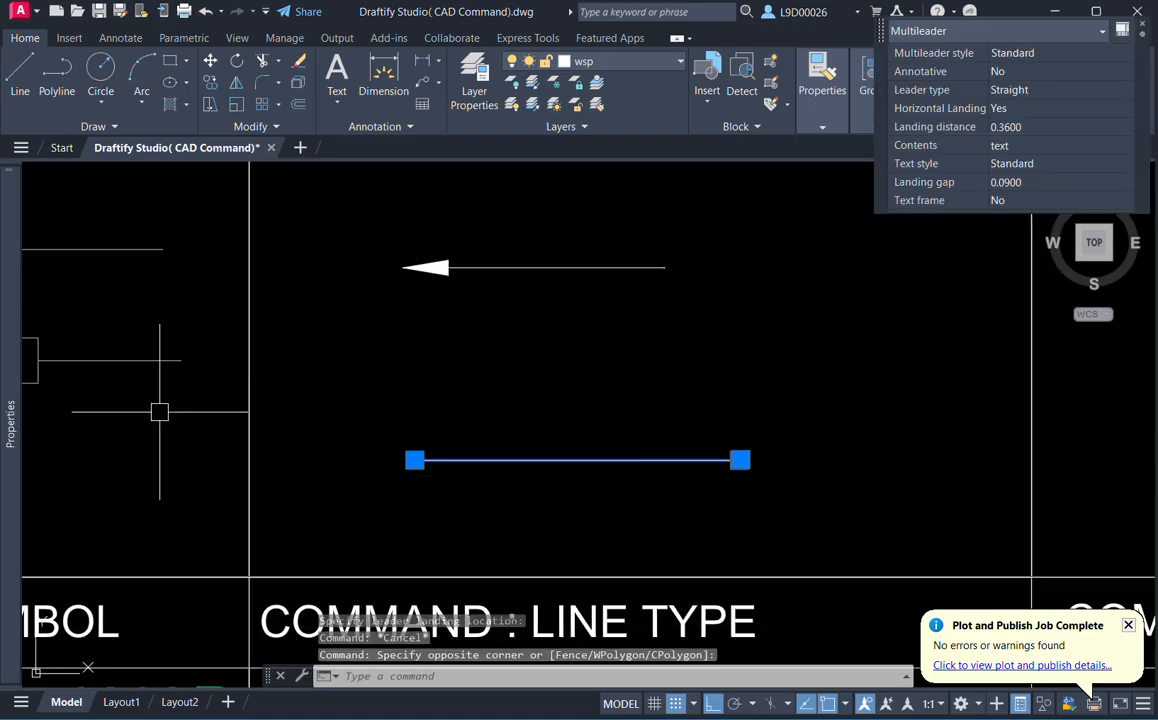
mouse_move(12, 416)
scroll(212, 560, down, 2)
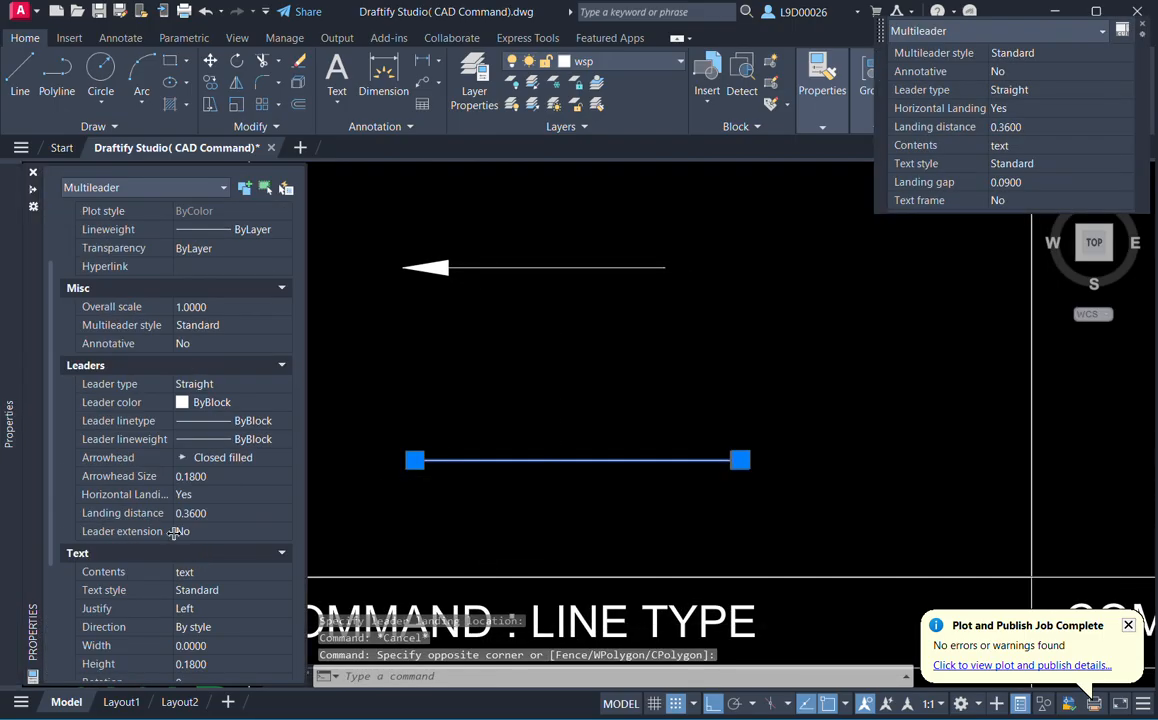
click(192, 476)
scroll(150, 510, down, 4)
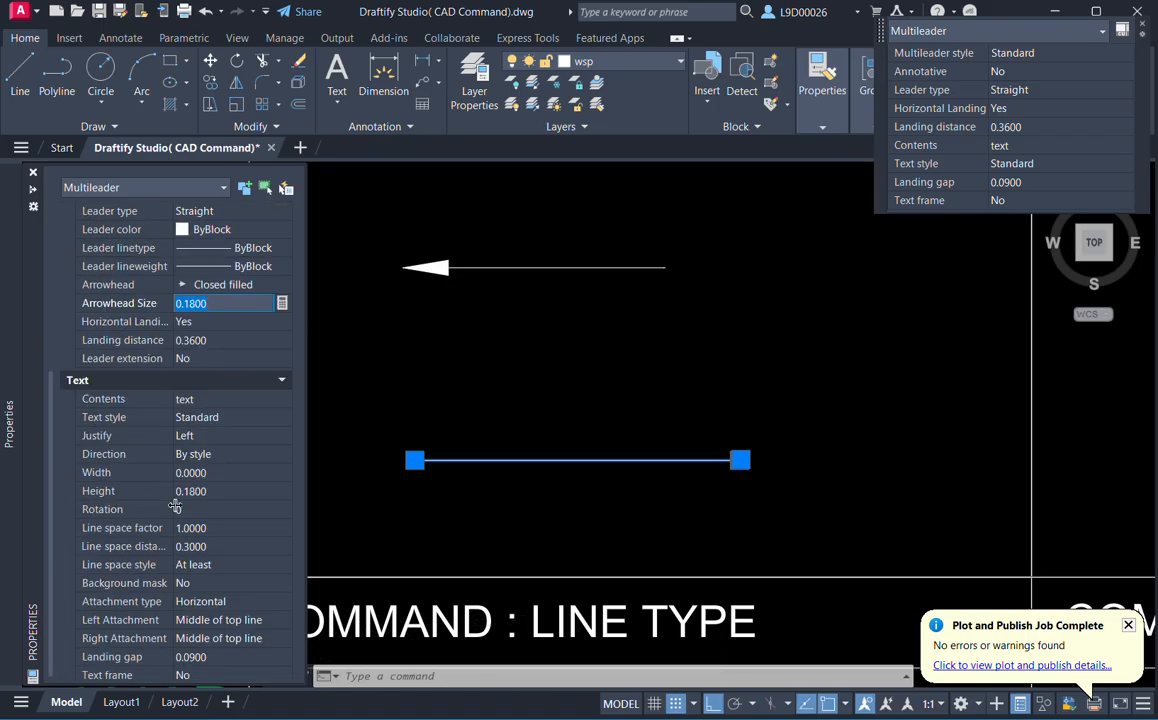
click(214, 491)
Examine the selected multileader's text end up close, return to the QUICK LEADER cell, and deselect the multileader.
scroll(700, 446, up, 3)
middle_drag(740, 460, 596, 429)
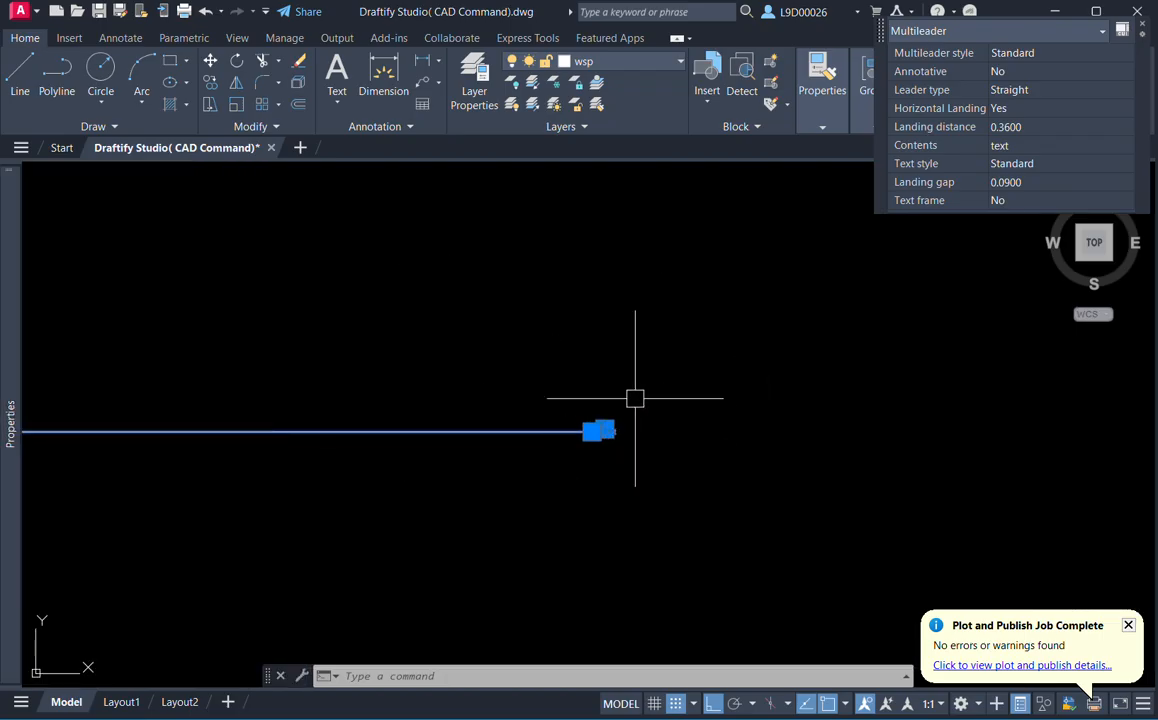
scroll(600, 425, up, 3)
scroll(590, 480, down, 7)
middle_drag(585, 478, 532, 481)
scroll(364, 439, up, 5)
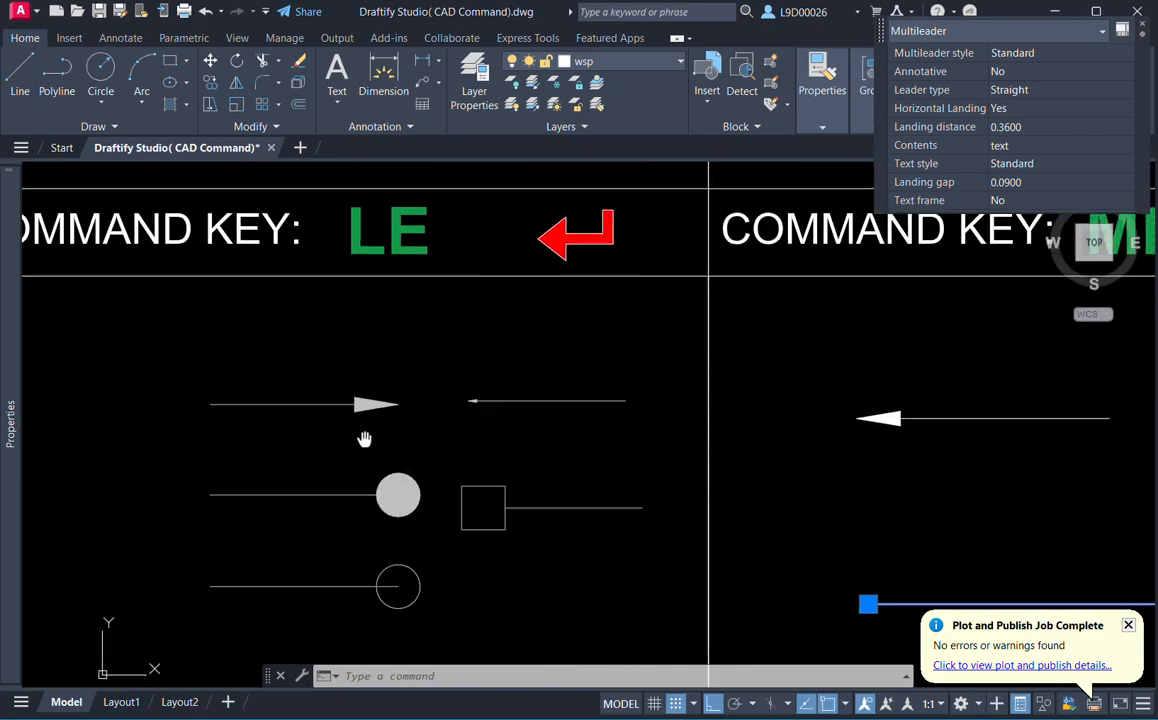
middle_drag(364, 439, 401, 440)
key(Escape)
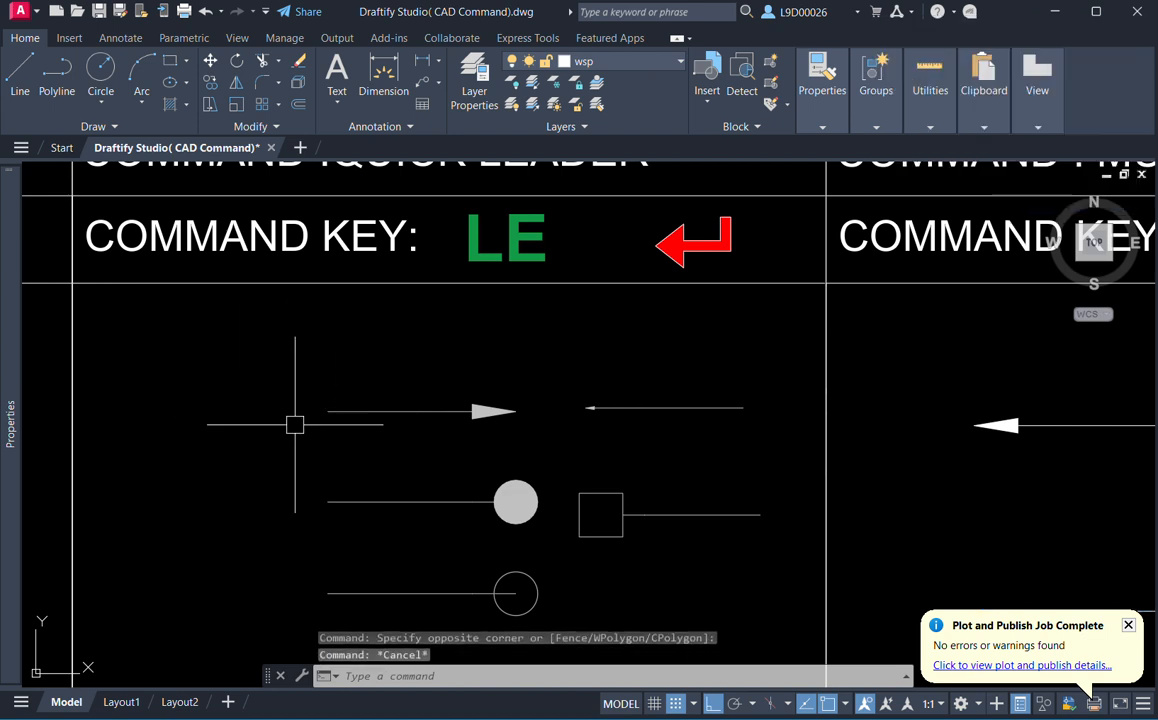
Inspect the closed filled quick leader's arrow properties in the QUICK LEADER cell and deselect it.
click(480, 408)
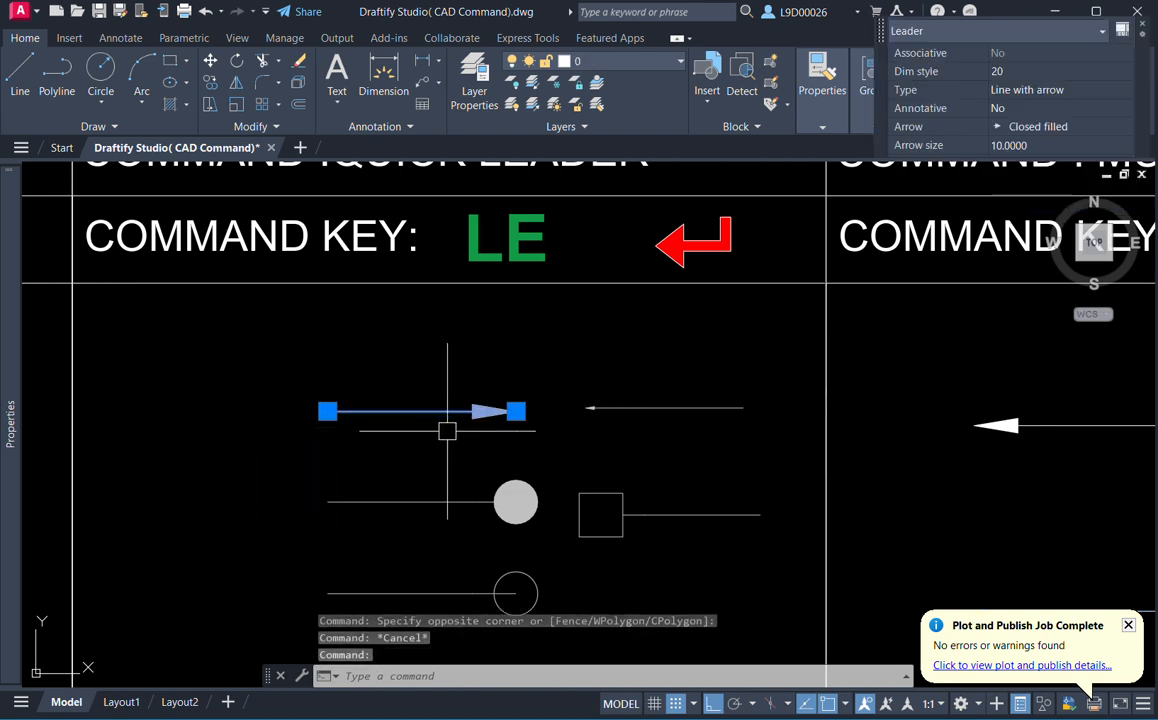
scroll(266, 403, down, 3)
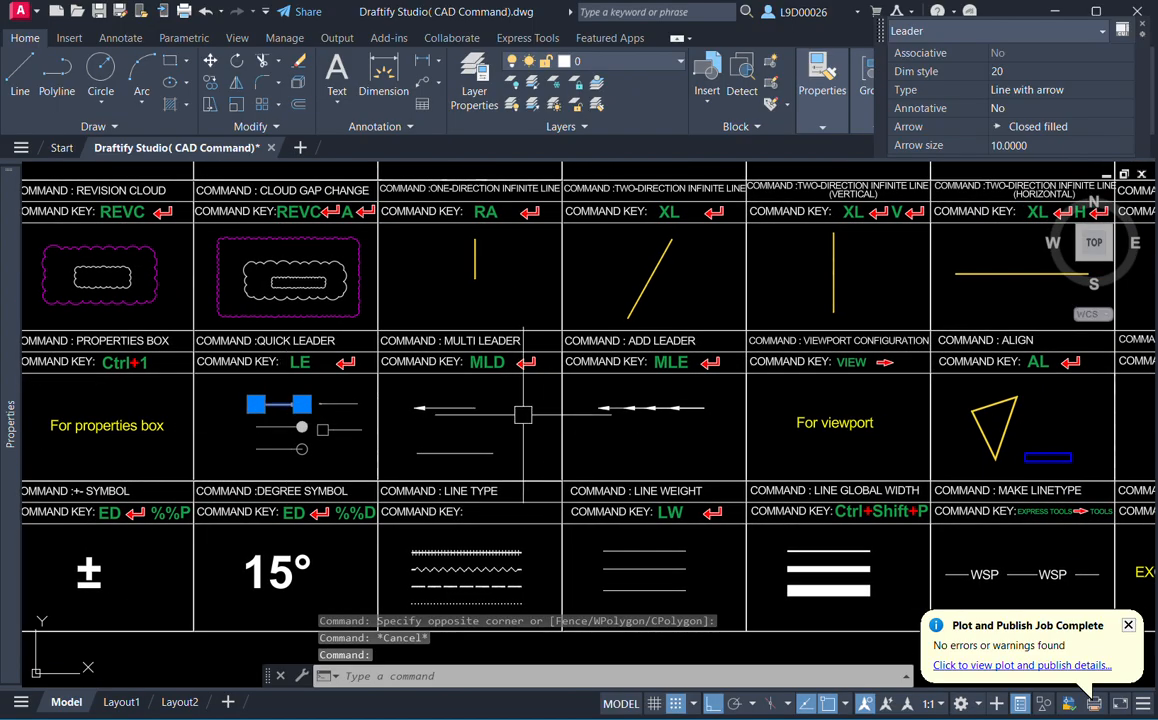
scroll(398, 435, up, 2)
mouse_move(592, 452)
middle_down()
mouse_move(525, 386)
mouse_move(565, 429)
mouse_move(602, 445)
middle_up()
key(Escape)
key(Escape)
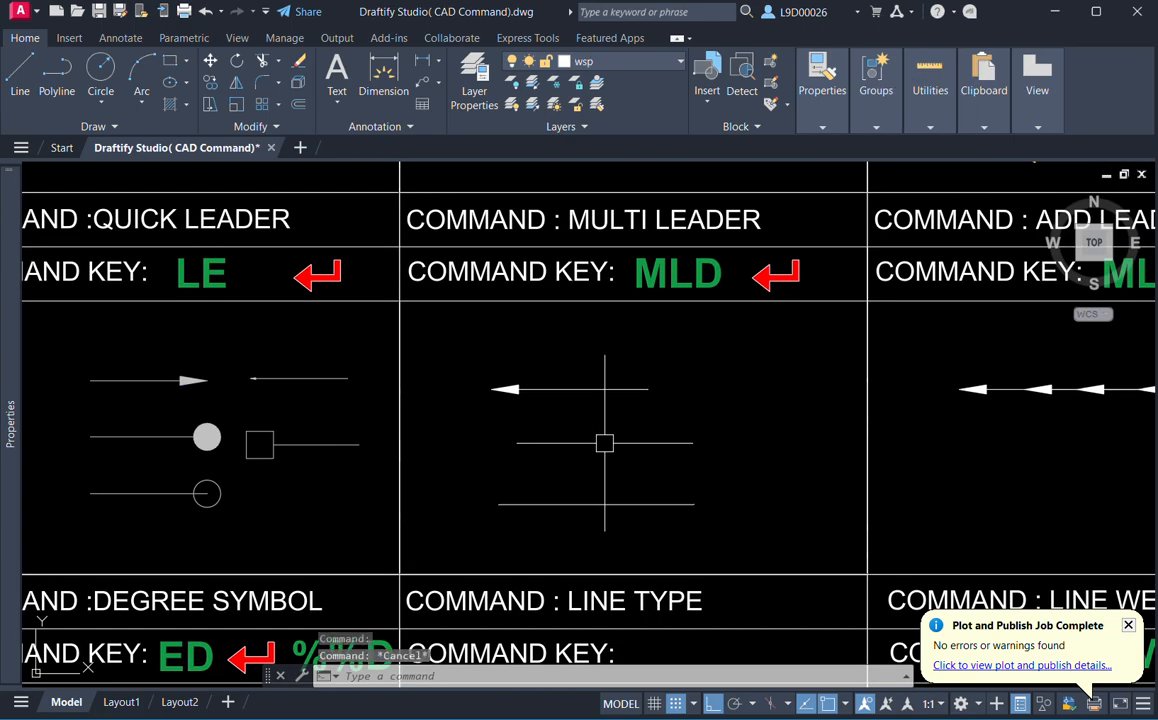
key(Escape)
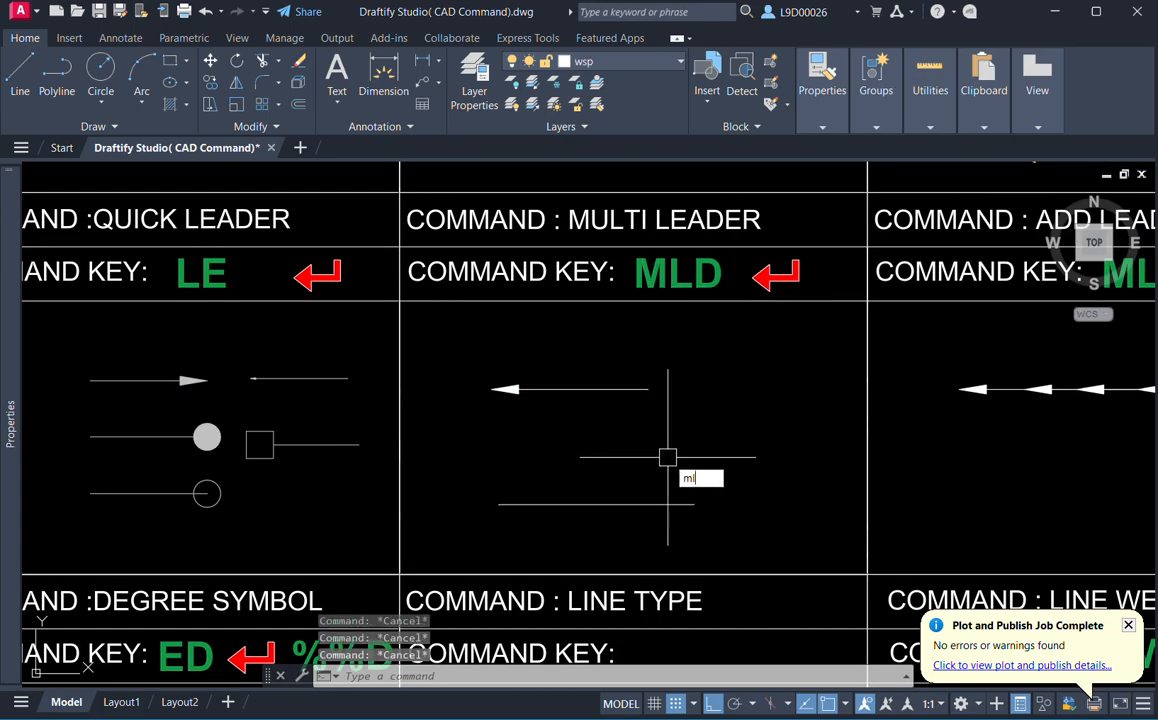
Draw a horizontal multileader about 32 units long with the content "dsdadaw", between the two existing leaders in the MULTI LEADER cell.
text(mld)
key(Return)
click(621, 467)
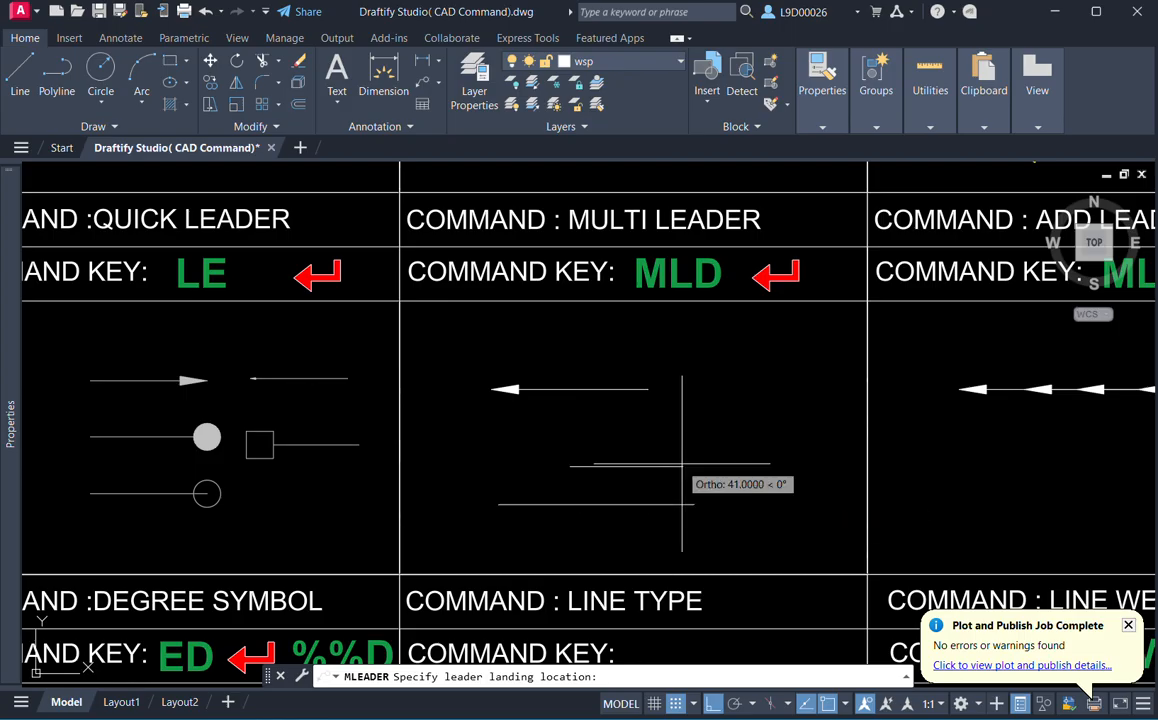
scroll(638, 470, up, 2)
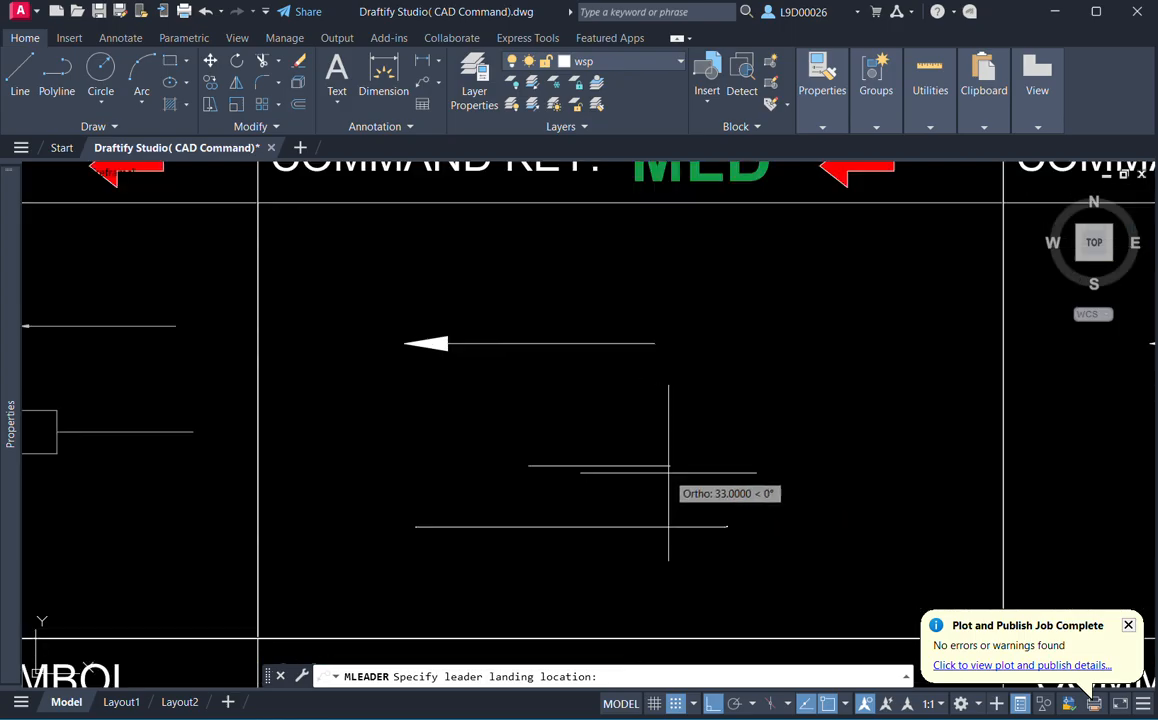
click(666, 466)
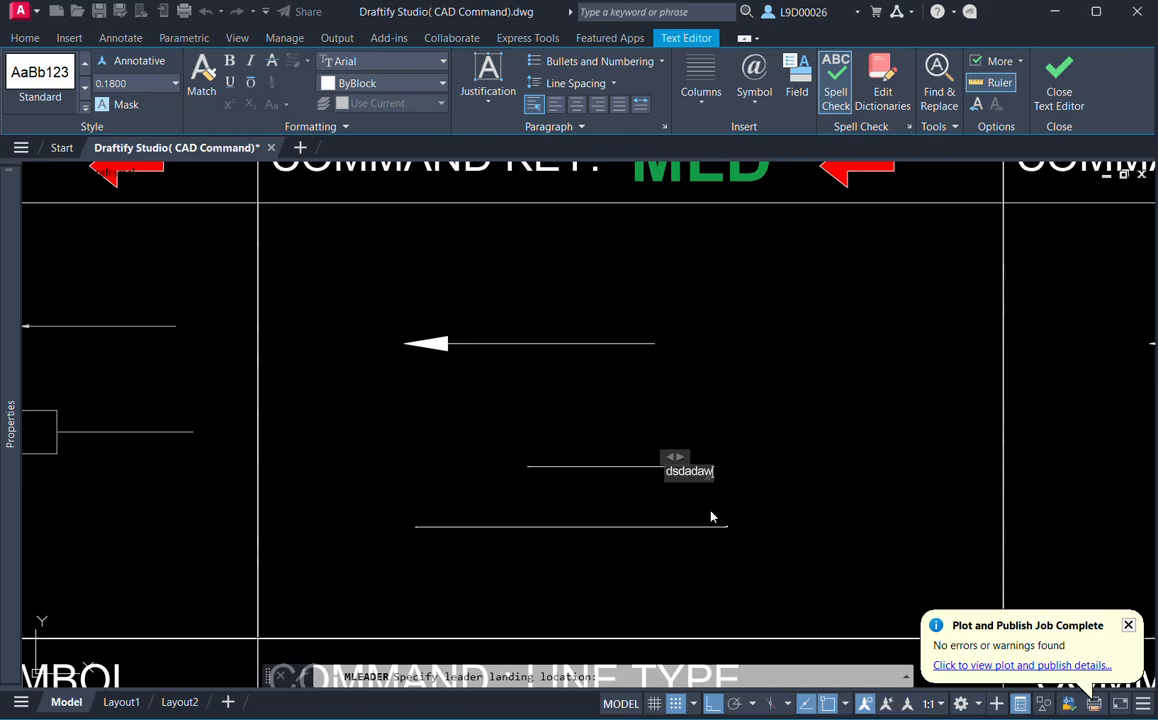
key(Escape)
Select the "dsdadaw" multileader, review its leader and text properties, and deselect it.
click(703, 465)
click(633, 498)
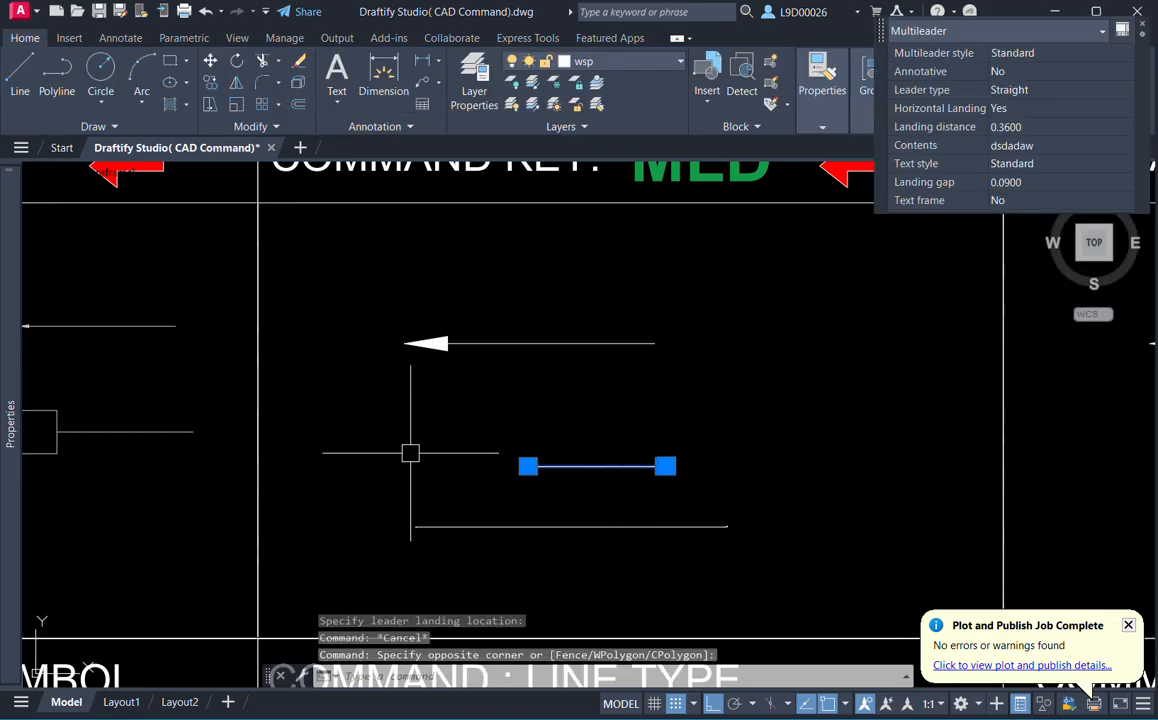
mouse_move(17, 427)
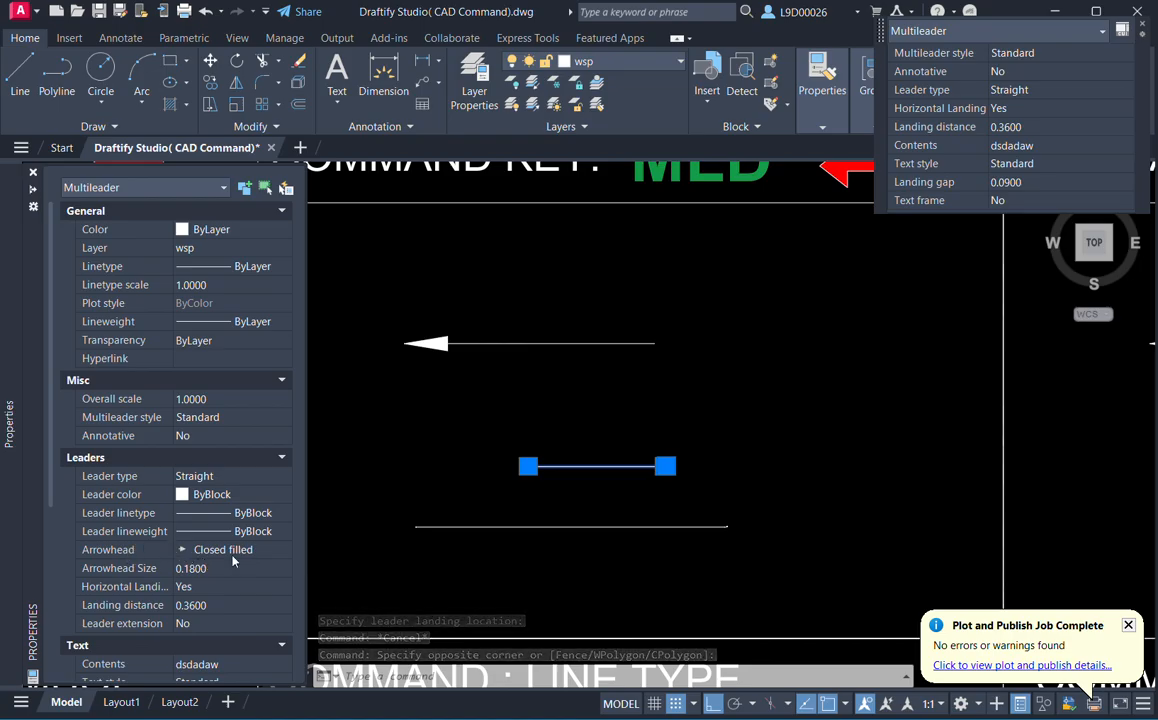
scroll(233, 561, down, 2)
scroll(233, 561, down, 2)
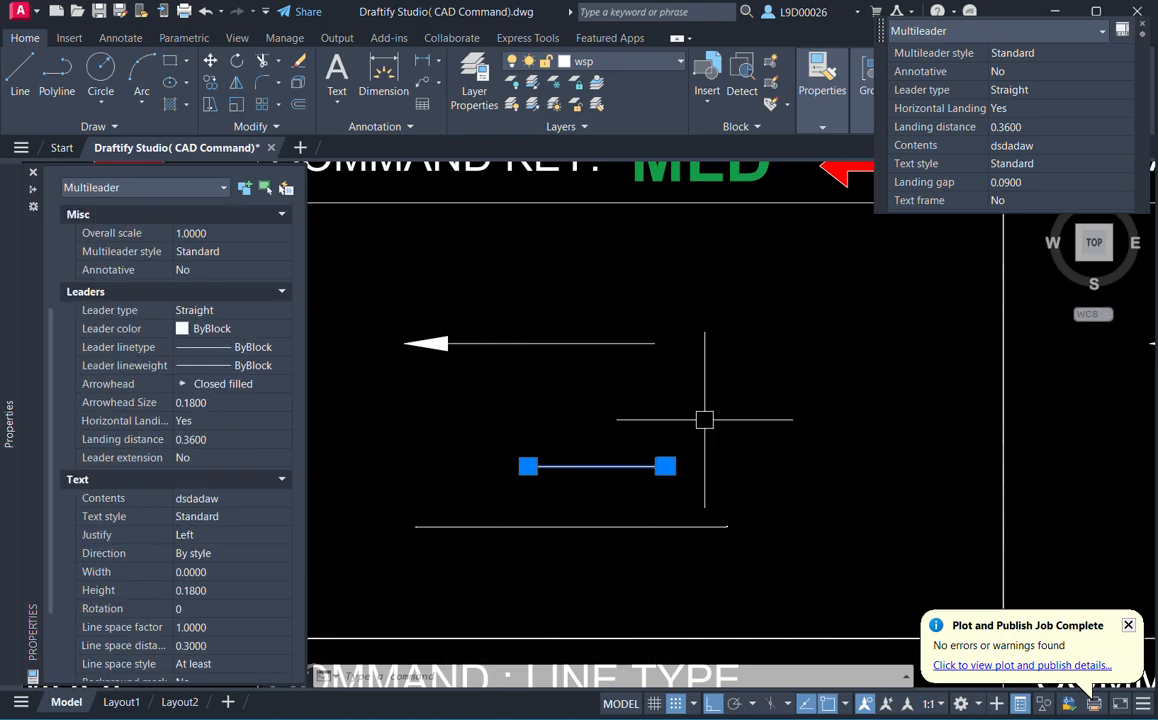
key(Escape)
Examine the four-arrow multileader in the ADD LEADER cell by selecting it, and deselect it.
scroll(724, 326, down, 3)
mouse_move(618, 380)
middle_down()
mouse_move(667, 408)
mouse_move(718, 370)
mouse_move(727, 392)
middle_up()
scroll(745, 375, up, 2)
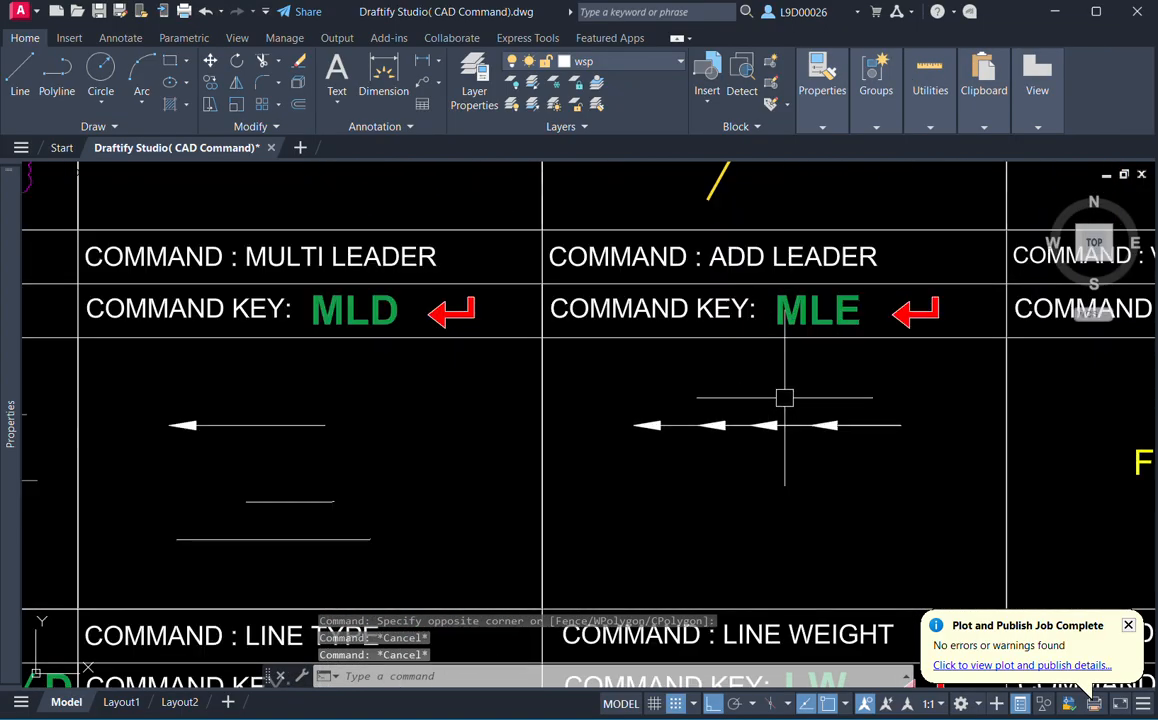
click(833, 436)
middle_drag(825, 476, 795, 491)
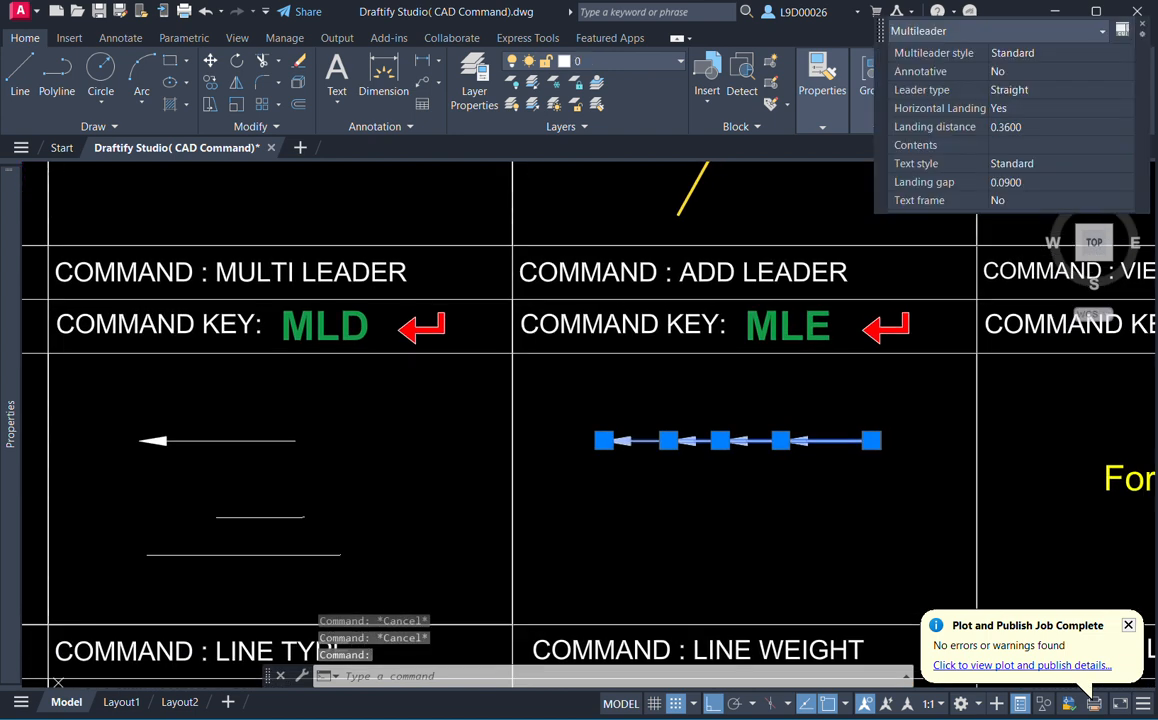
key(Escape)
click(623, 441)
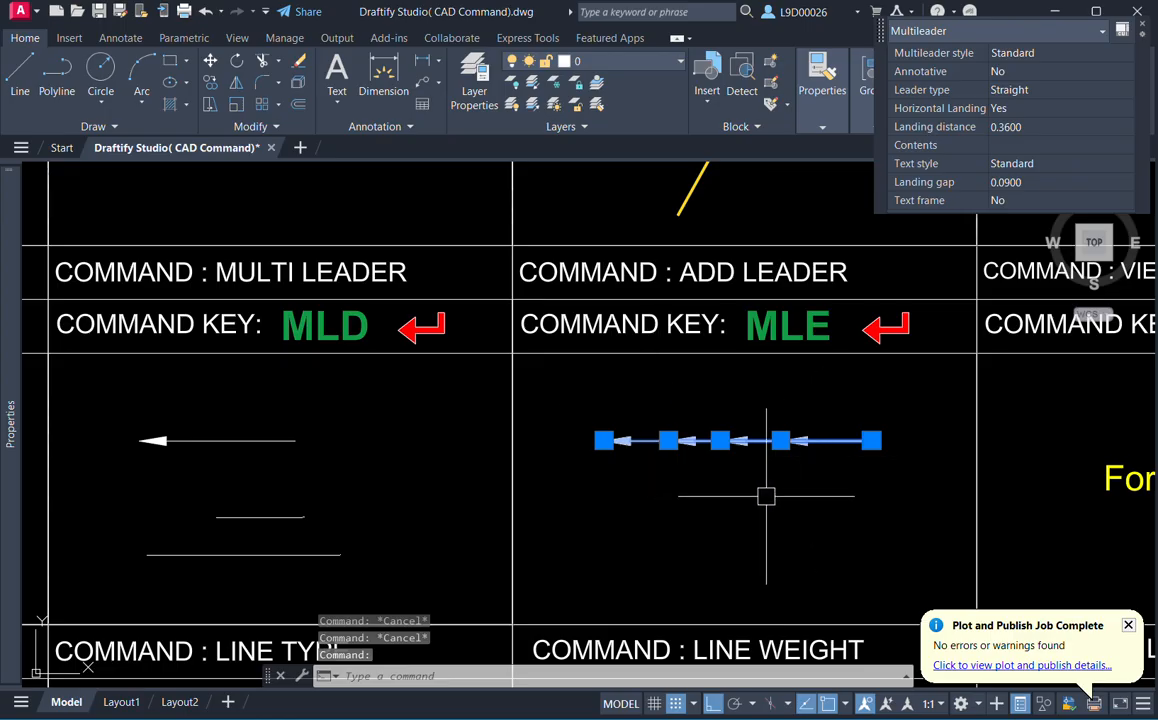
key(Escape)
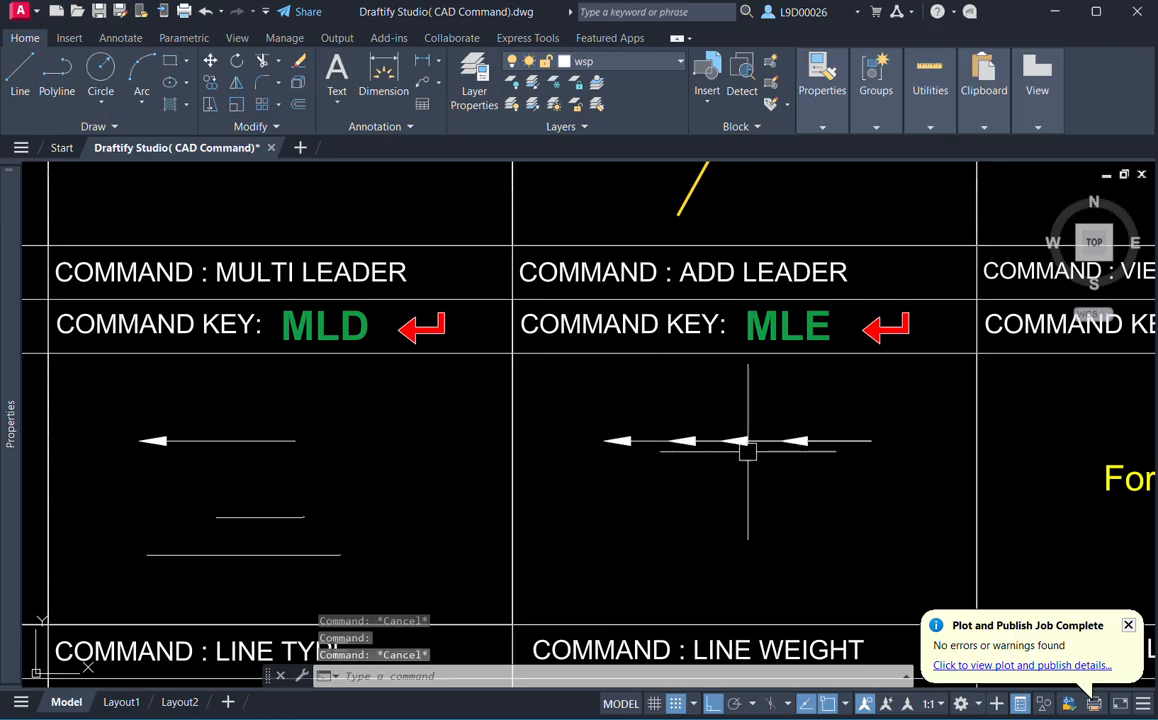
Draw a horizontal multileader without text below the four-arrow example in the ADD LEADER cell, arrowhead on its left end.
click(437, 82)
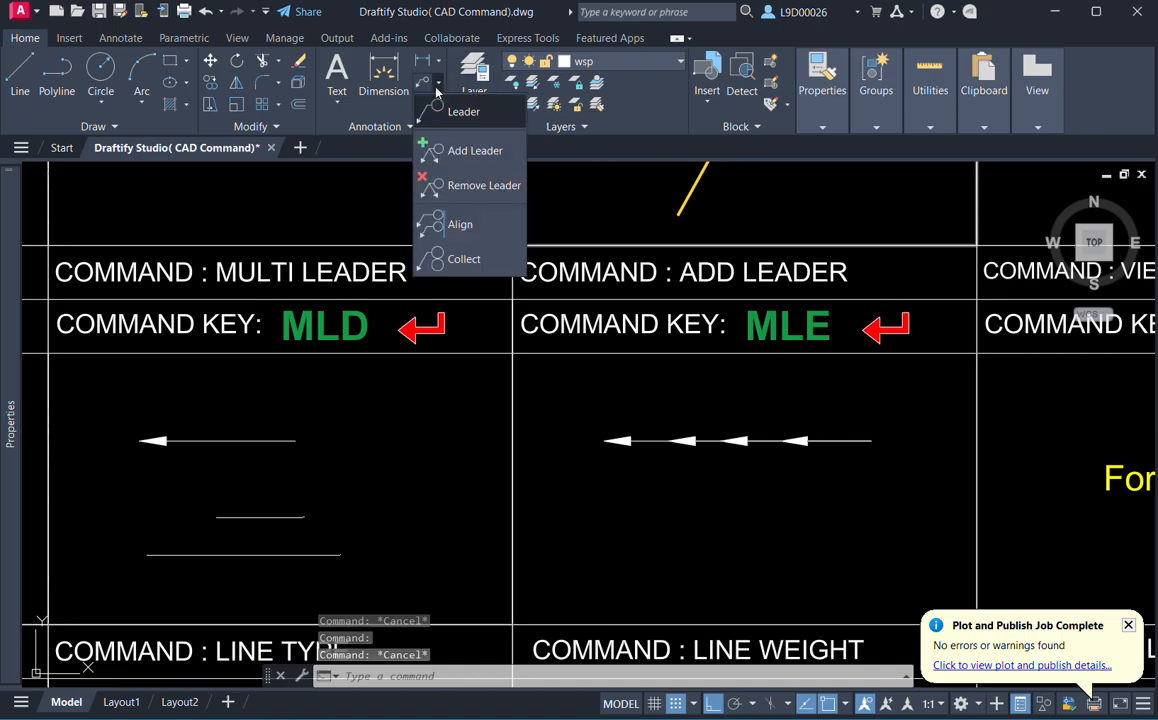
click(455, 112)
middle_drag(652, 504, 646, 450)
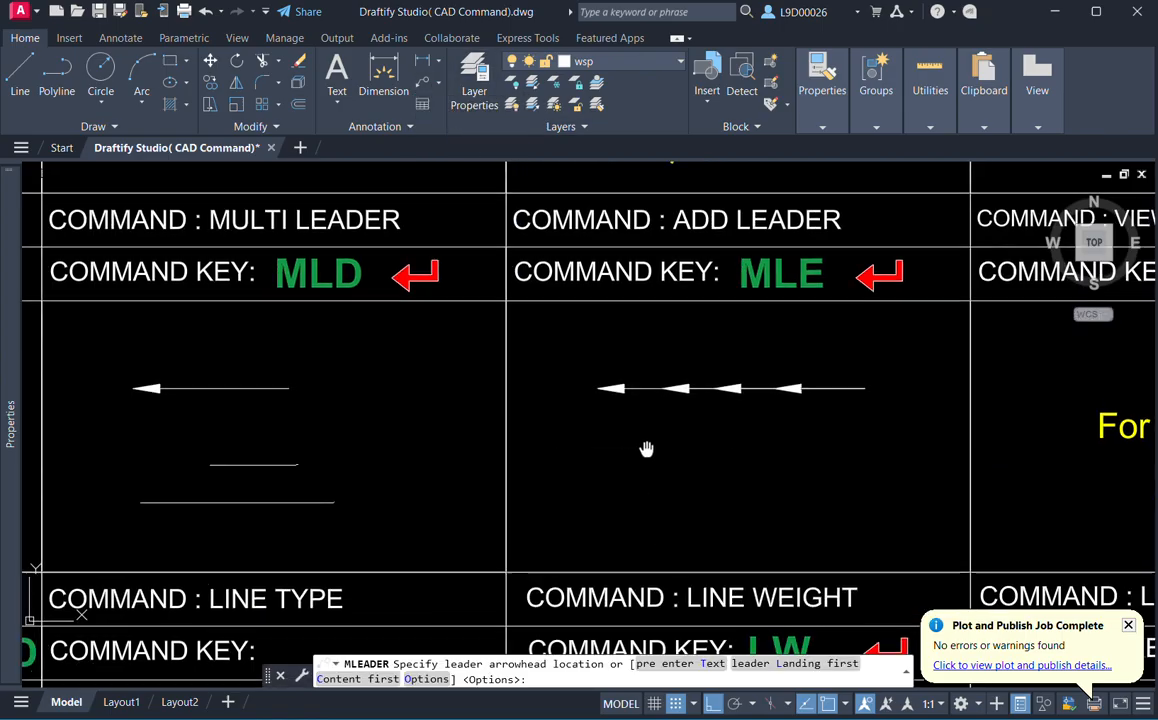
click(625, 438)
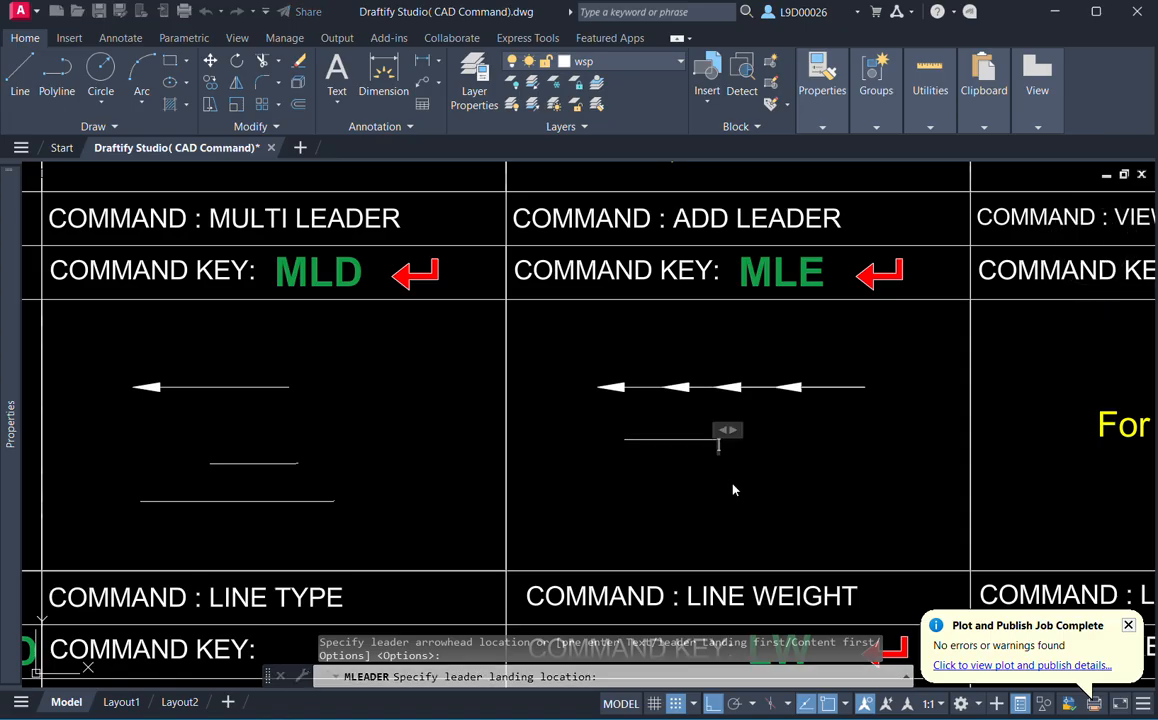
click(718, 438)
key(Escape)
key(Escape)
Set the new ADD LEADER multileader's arrowhead size to 10 and deselect it.
scroll(656, 461, up, 6)
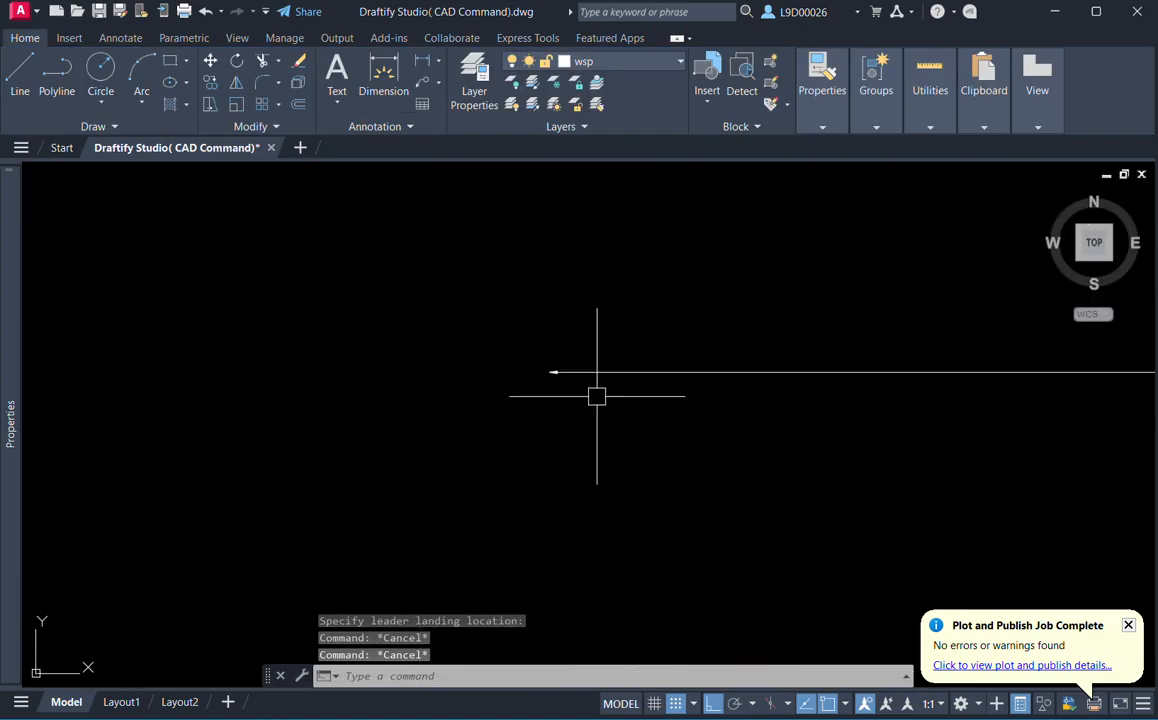
click(574, 375)
click(551, 436)
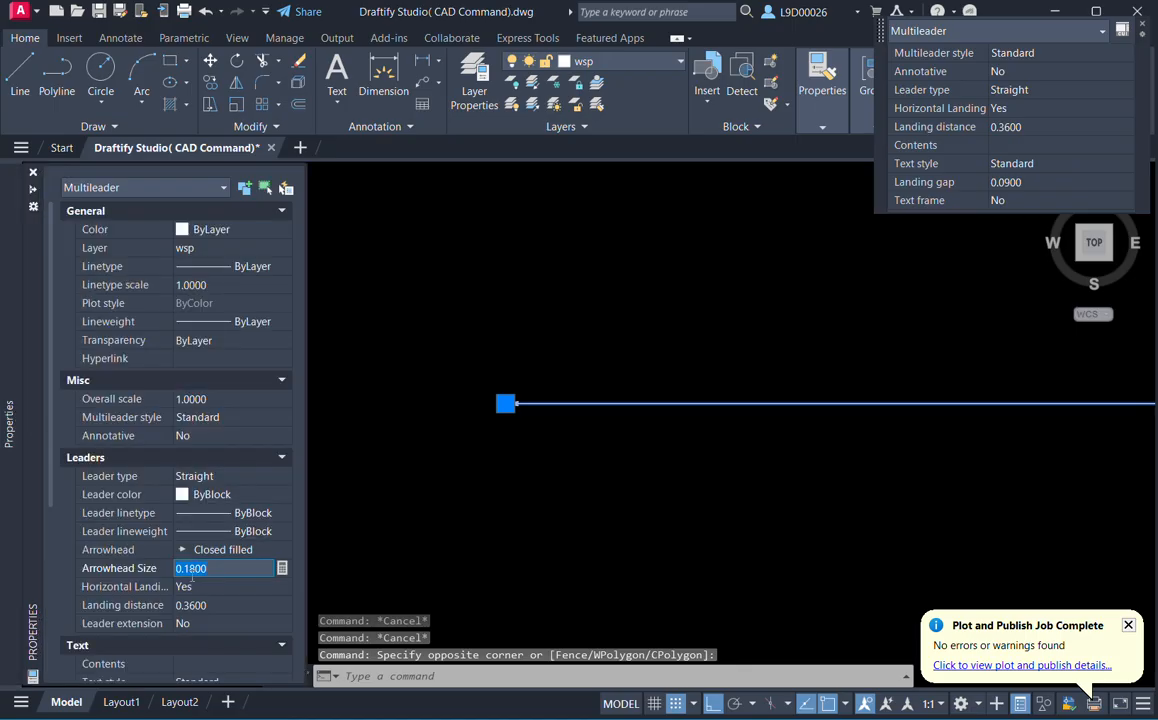
text(10)
key(Return)
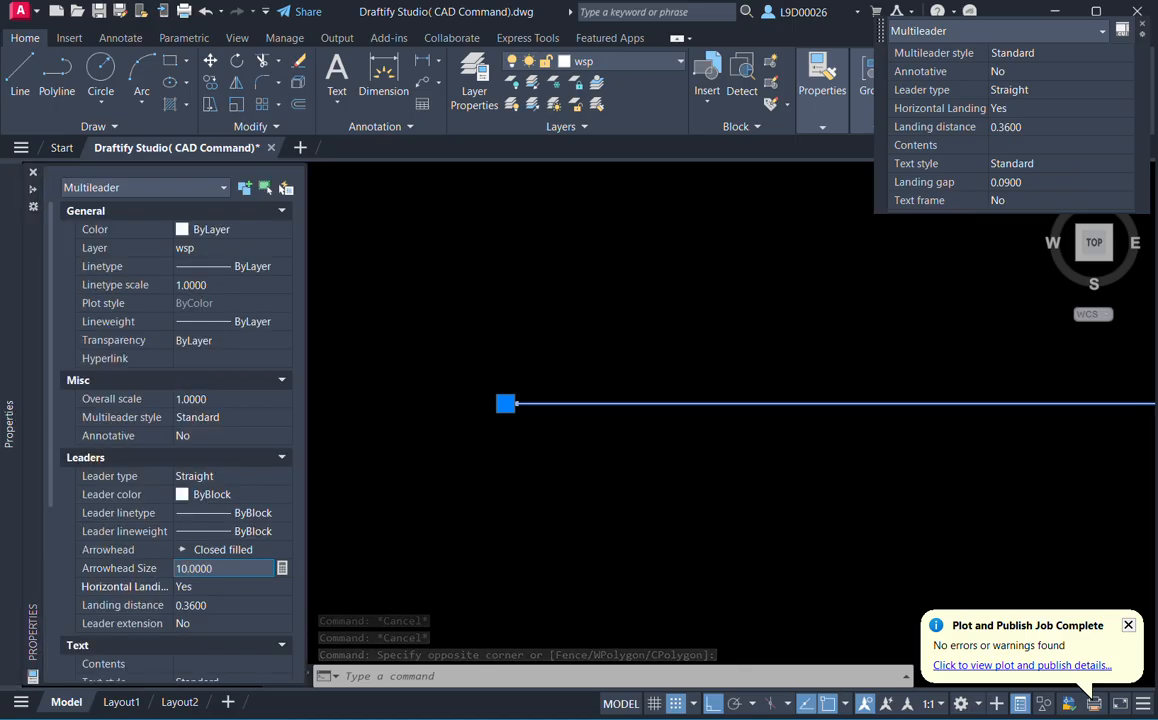
scroll(635, 532, down, 5)
key(Escape)
key(Escape)
Stretch the new multileader's arrowhead end 17.5 units farther left and deselect the multileader.
middle_drag(731, 504, 651, 485)
click(660, 468)
click(680, 497)
click(726, 514)
click(508, 467)
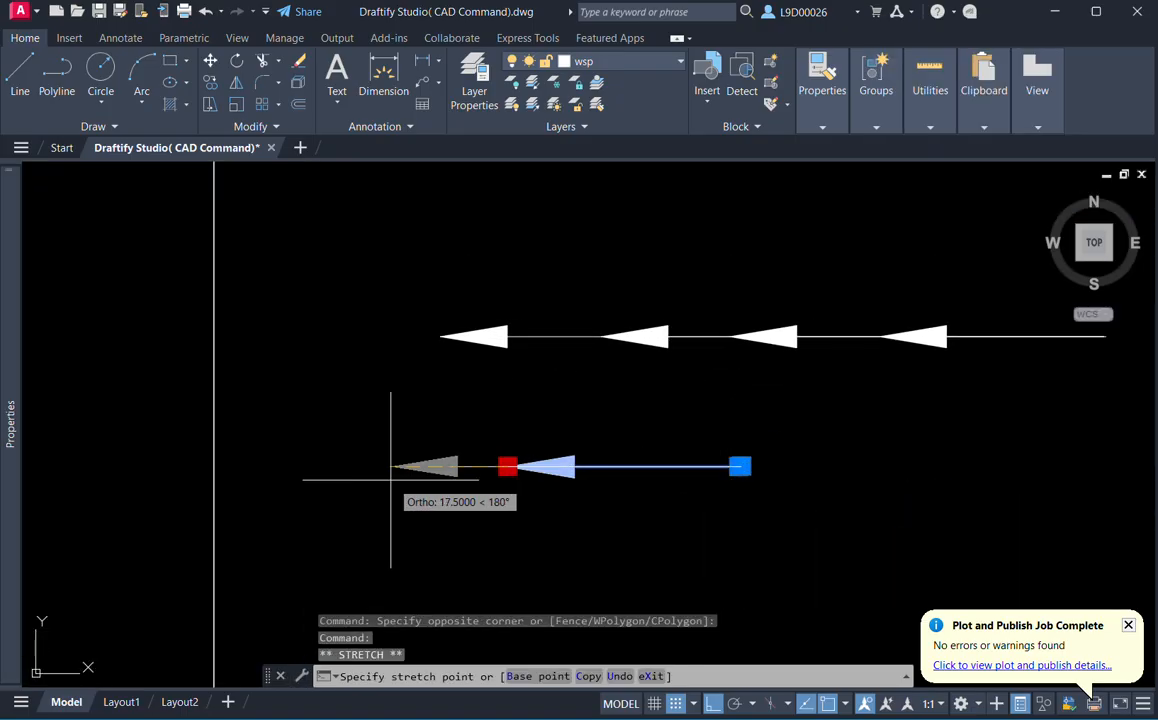
click(391, 479)
key(Escape)
scroll(590, 500, down, 3)
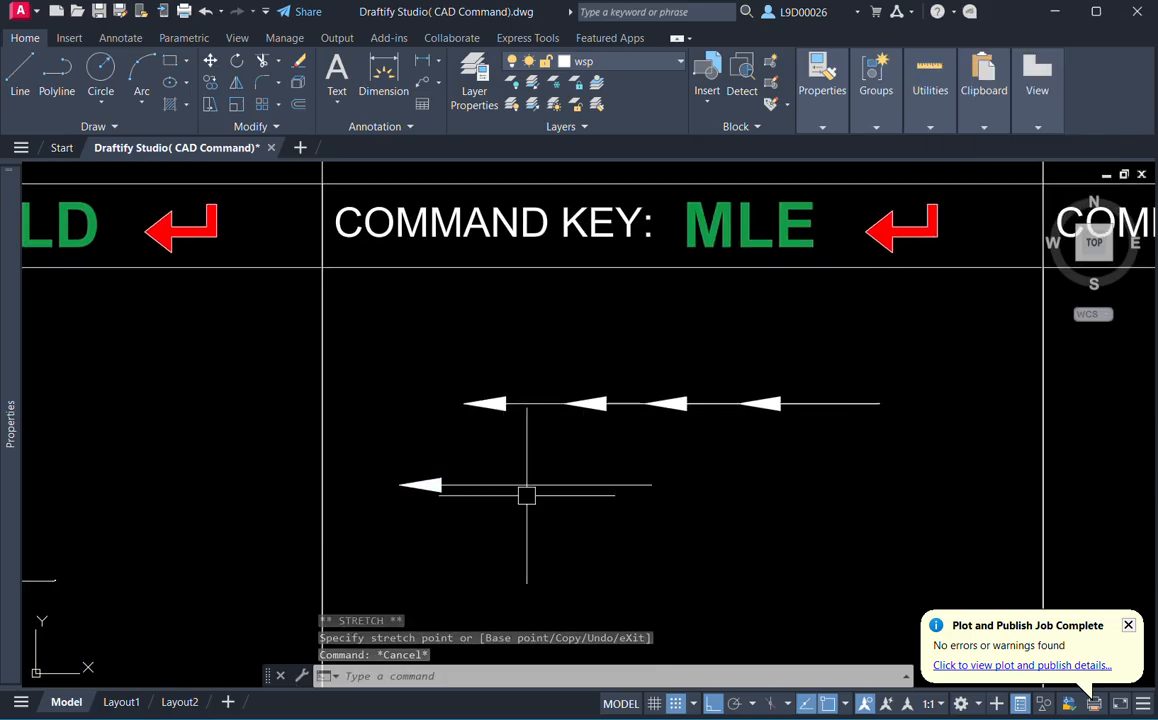
With ortho off, use Add Leader on the new multileader to place two leader lines toward the lower left of its landing end.
click(496, 502)
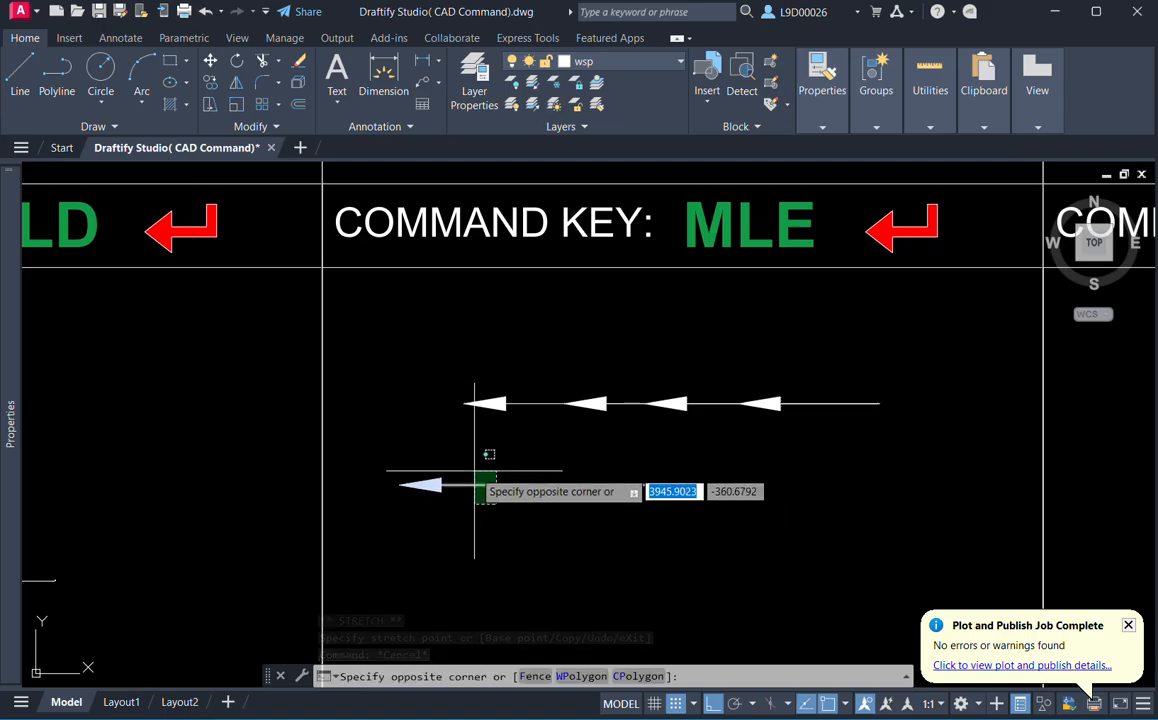
click(475, 485)
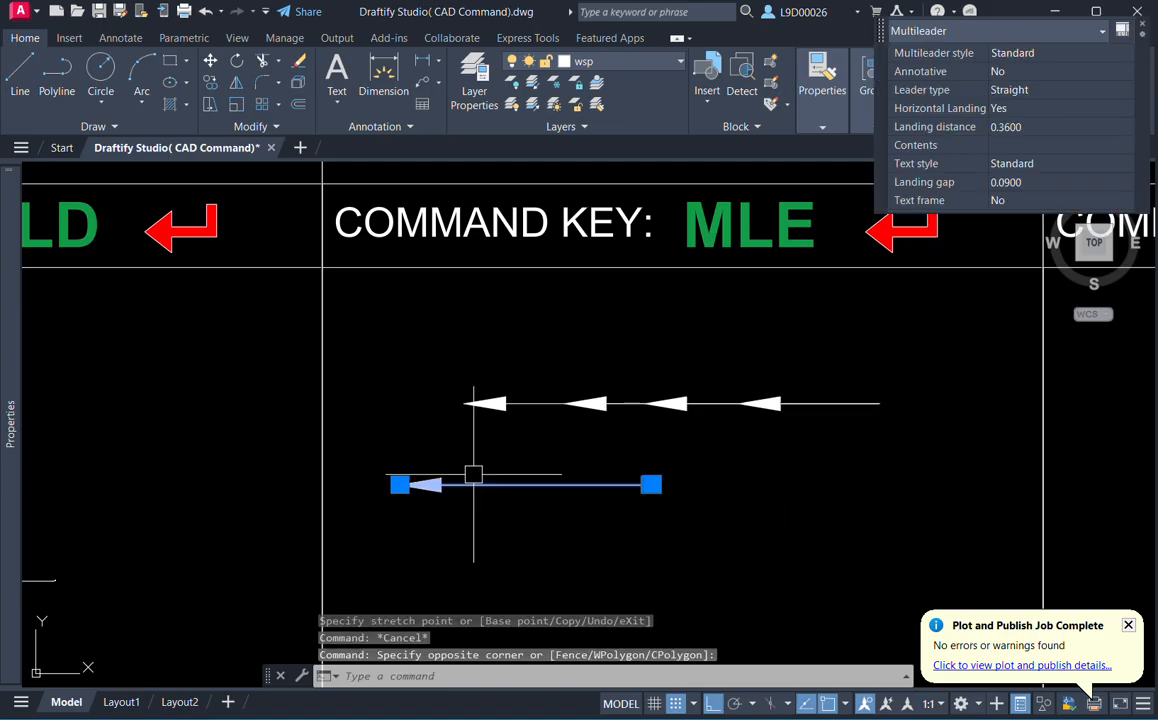
click(440, 87)
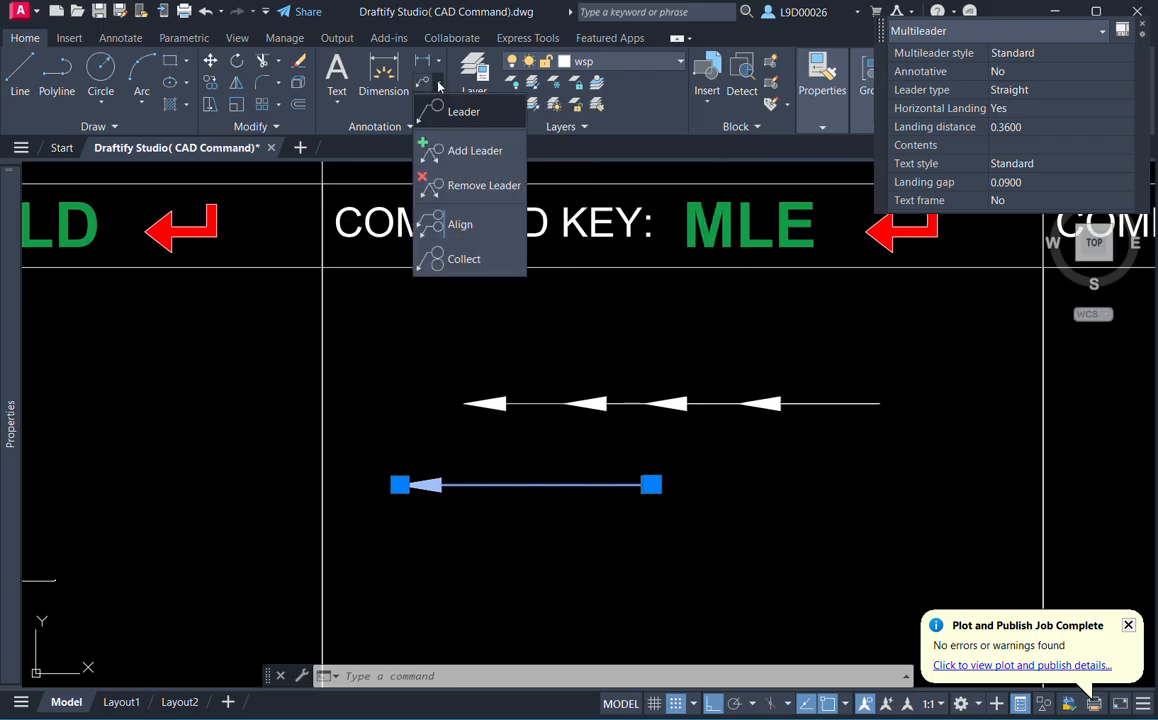
click(461, 155)
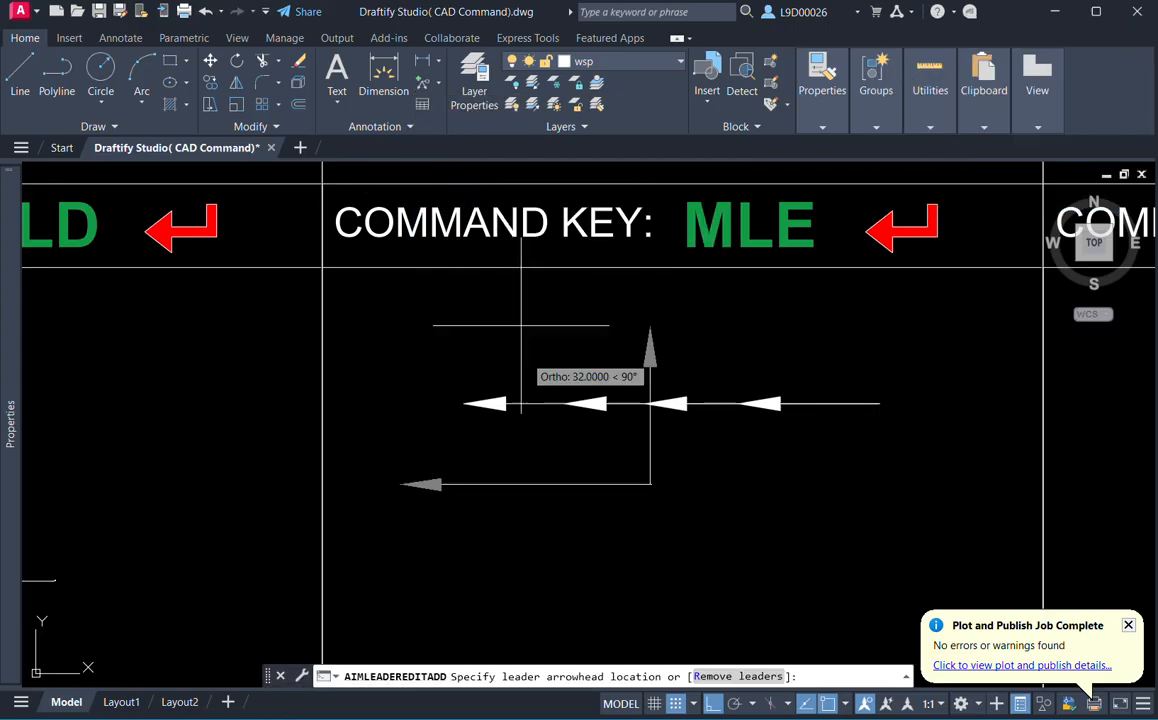
click(712, 704)
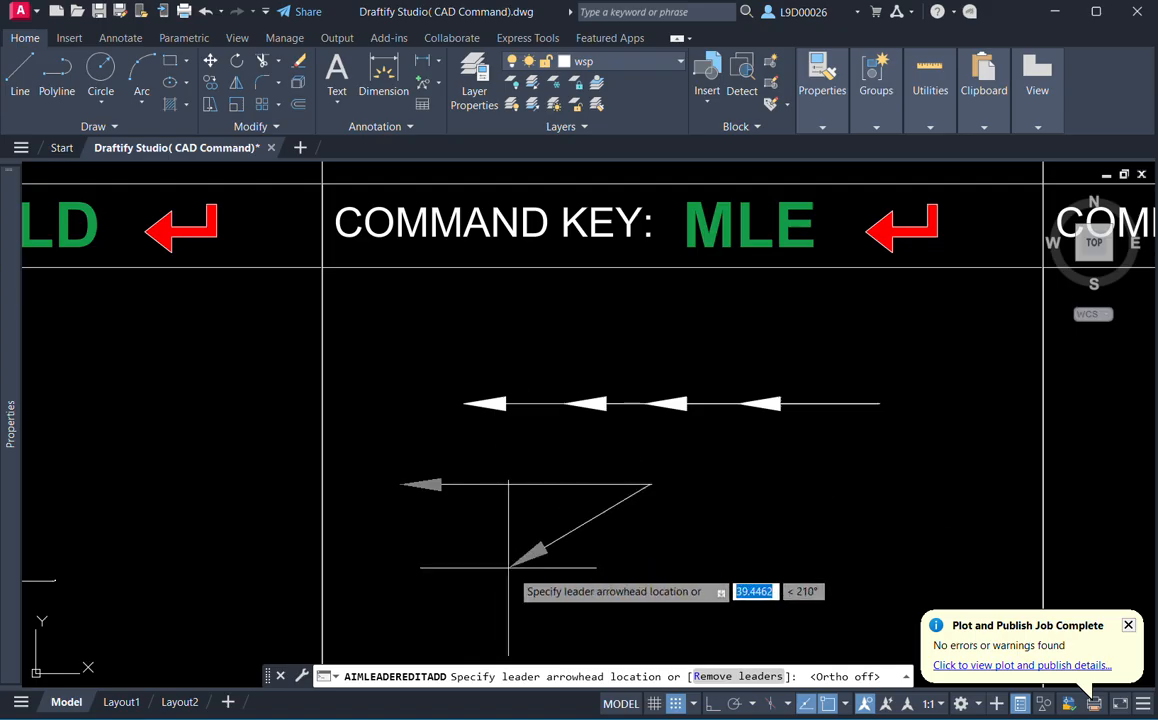
scroll(537, 541, up, 2)
click(449, 490)
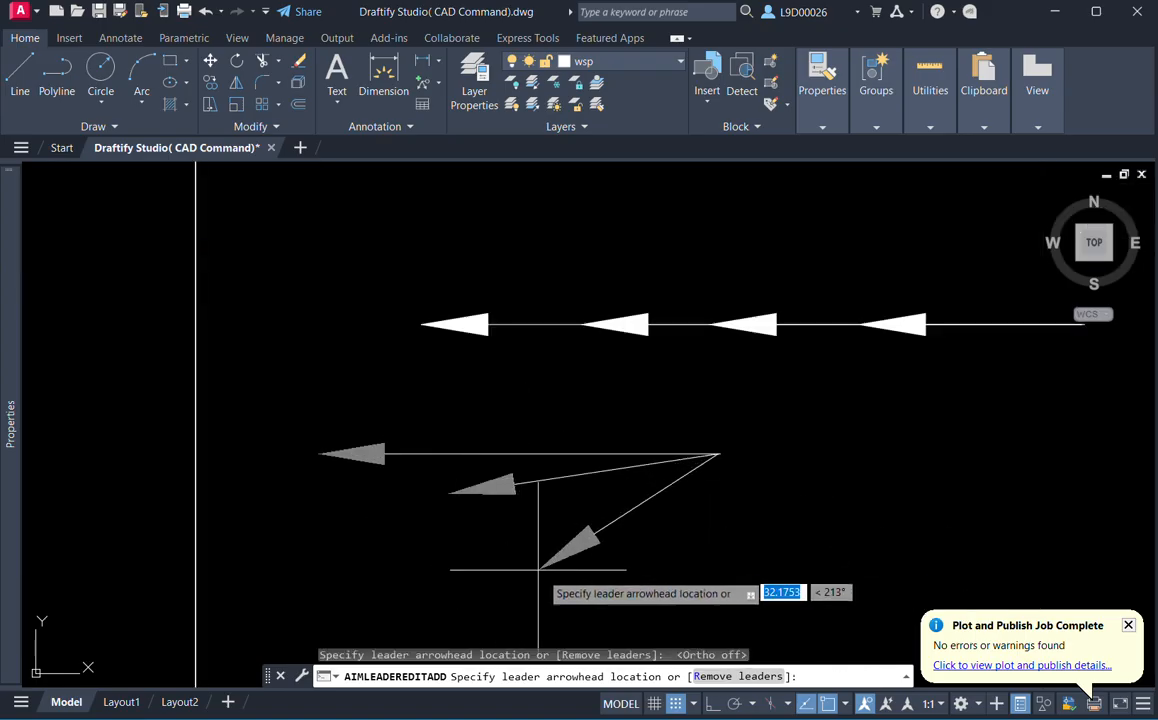
click(562, 577)
Add six more leader lines to the multileader, fanned out below and to the lower right of its landing end.
middle_drag(620, 575, 620, 470)
click(620, 545)
scroll(600, 520, down, 3)
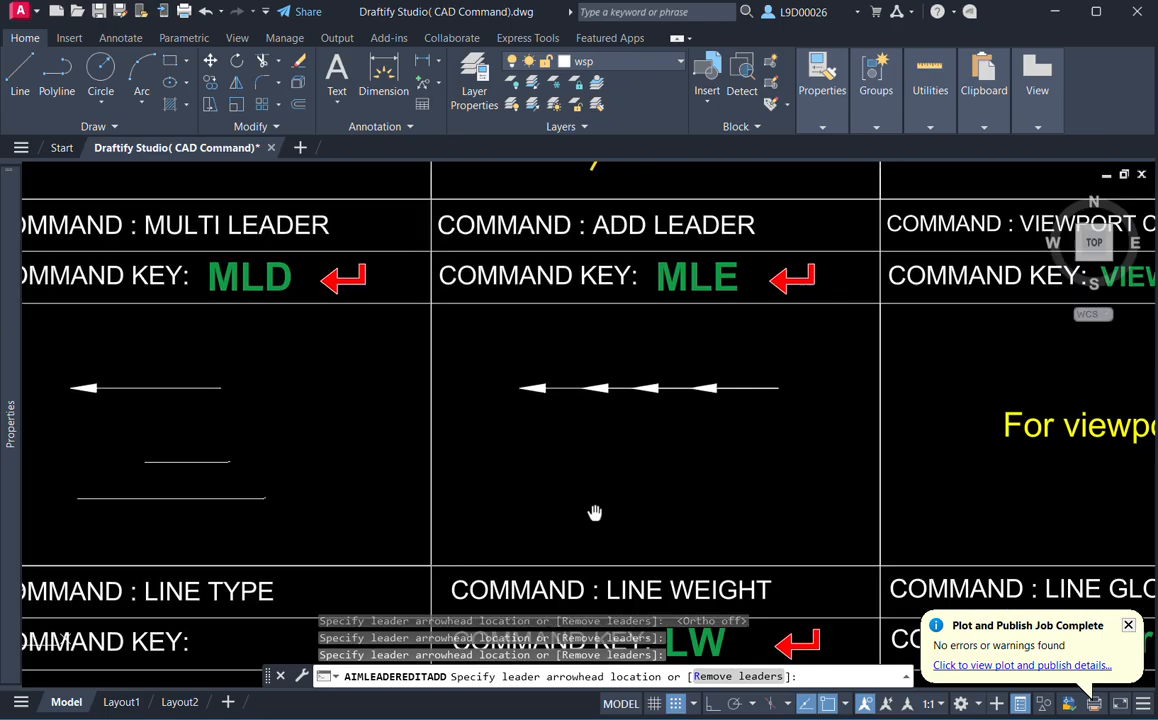
scroll(619, 464, up, 2)
click(692, 460)
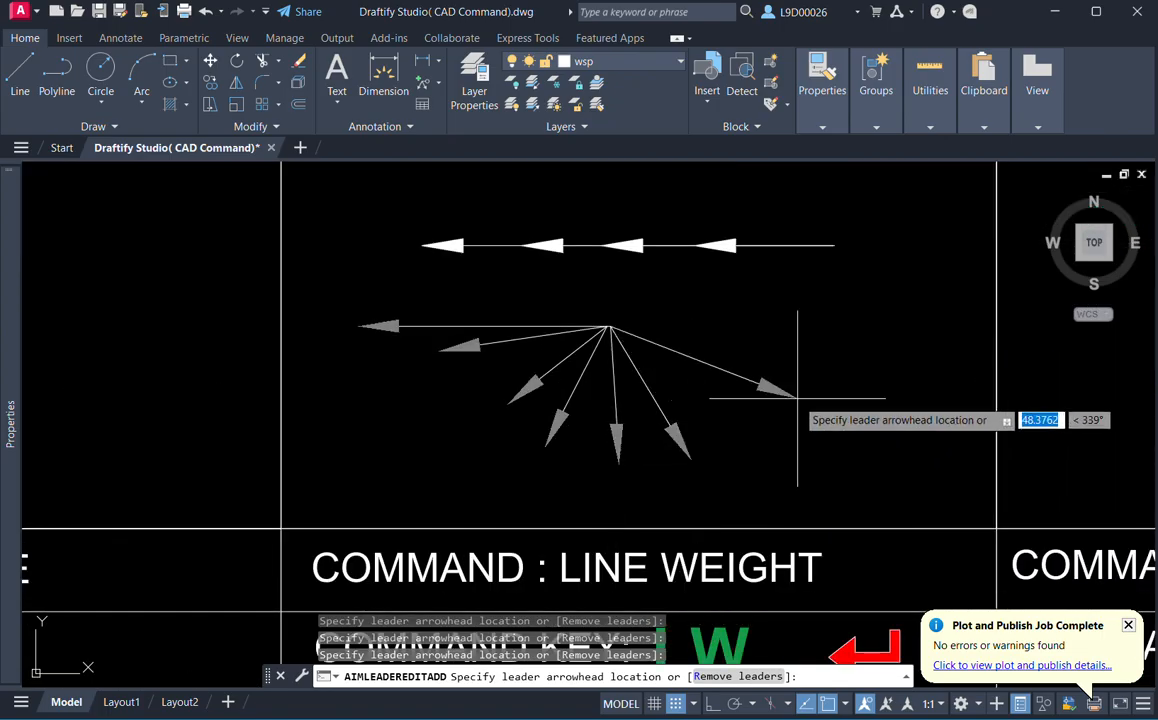
click(796, 397)
click(825, 347)
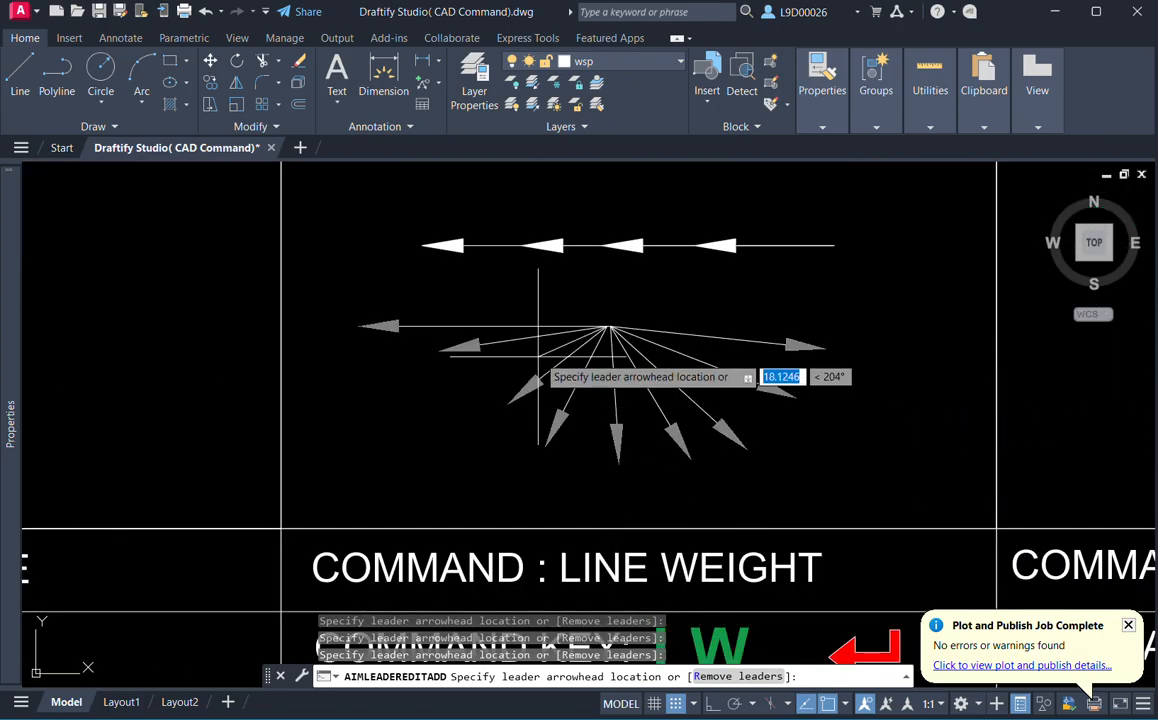
Add two more leader lines toward the upper left of the multileader's landing end and finish adding leaders.
scroll(556, 305, up, 2)
click(512, 277)
click(379, 289)
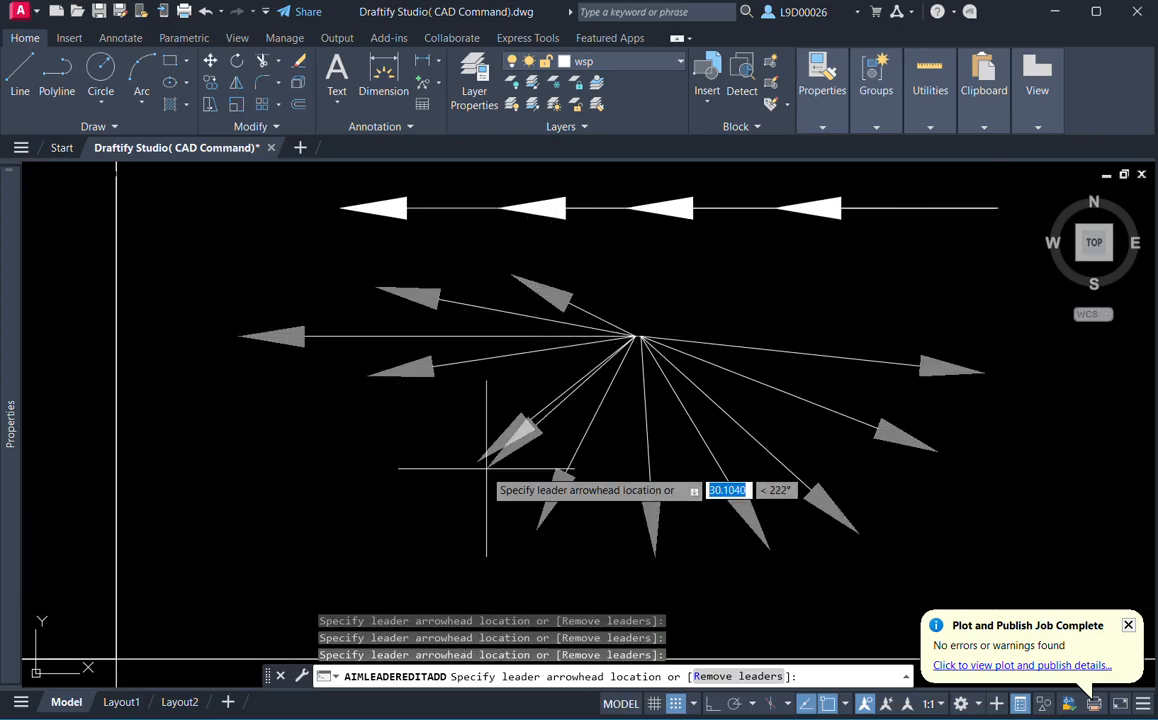
key(Escape)
Use Remove Leader on the fanned multileader to delete its shortest leader line at the upper left.
scroll(625, 400, down, 5)
scroll(598, 378, up, 2)
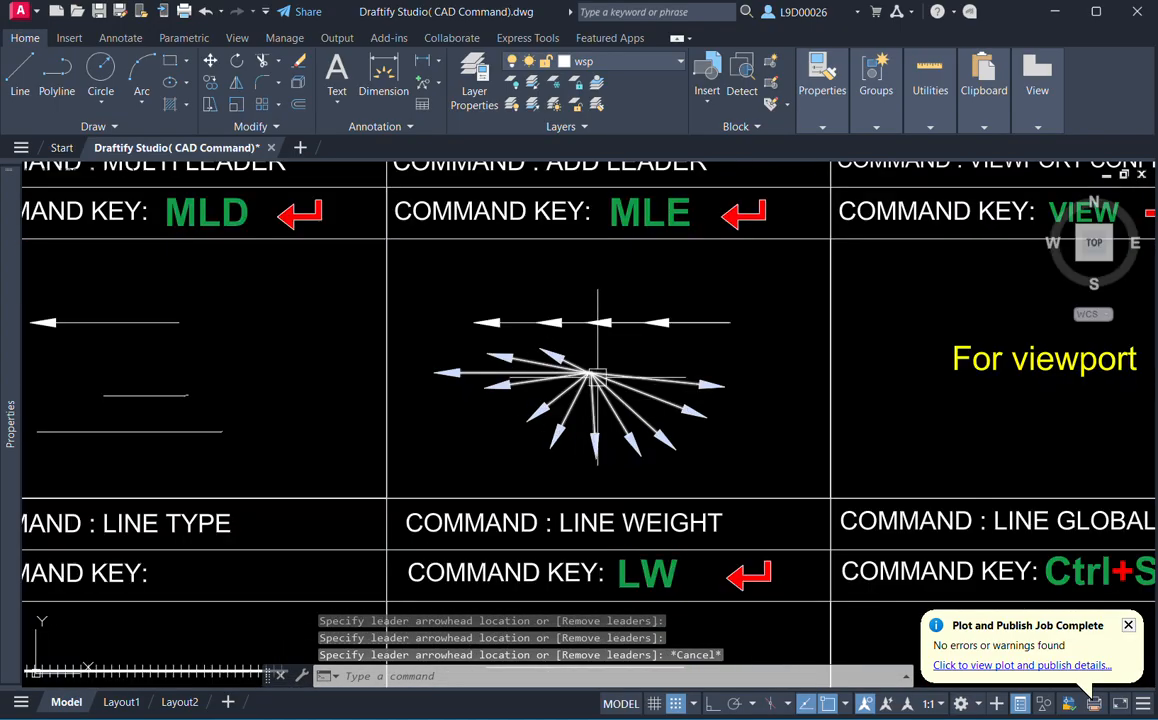
middle_drag(636, 382, 648, 397)
scroll(631, 394, up, 2)
click(644, 390)
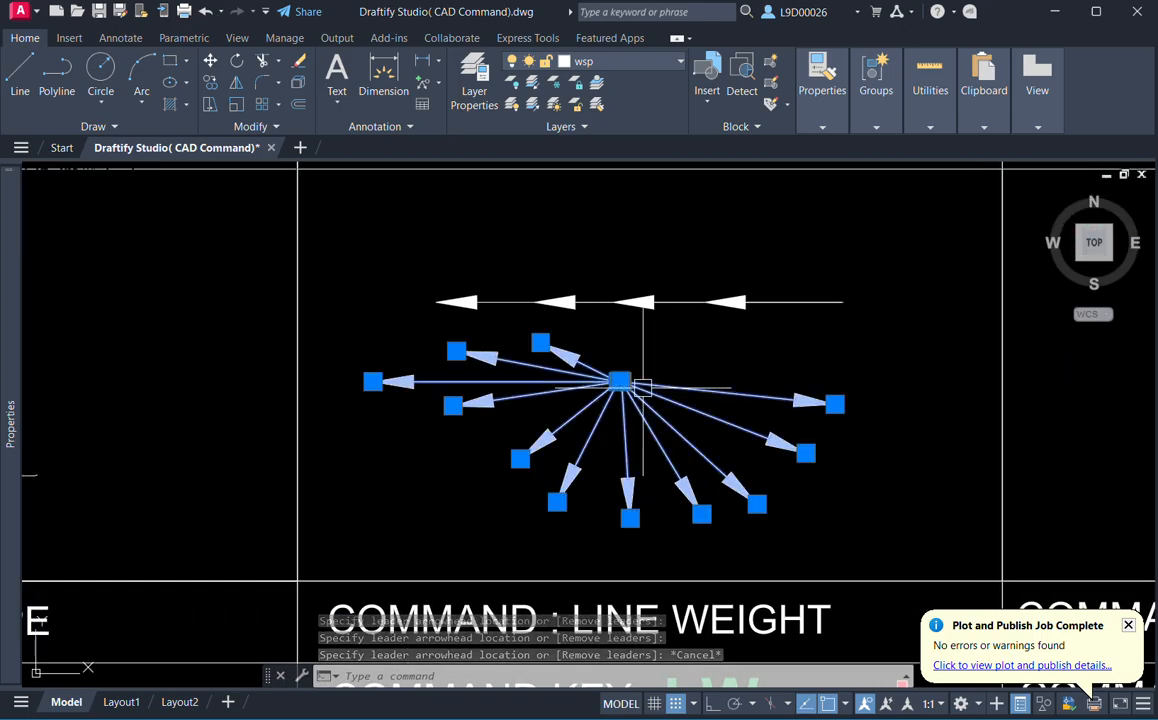
click(437, 83)
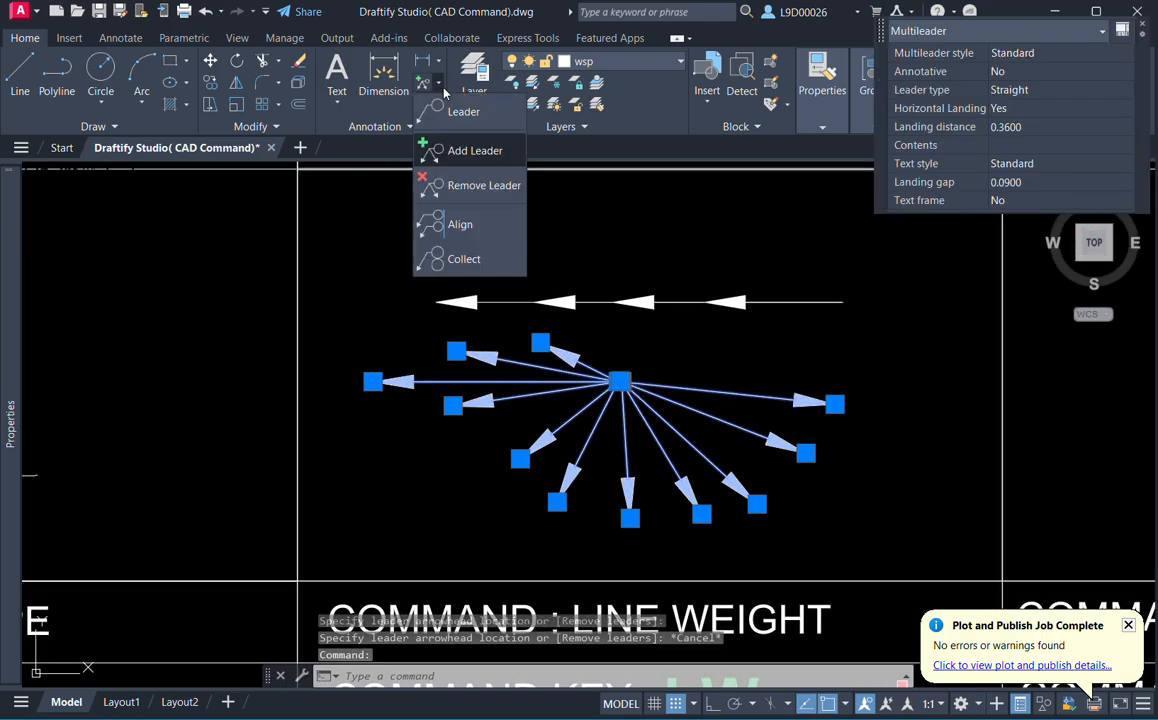
click(481, 190)
scroll(597, 370, up, 3)
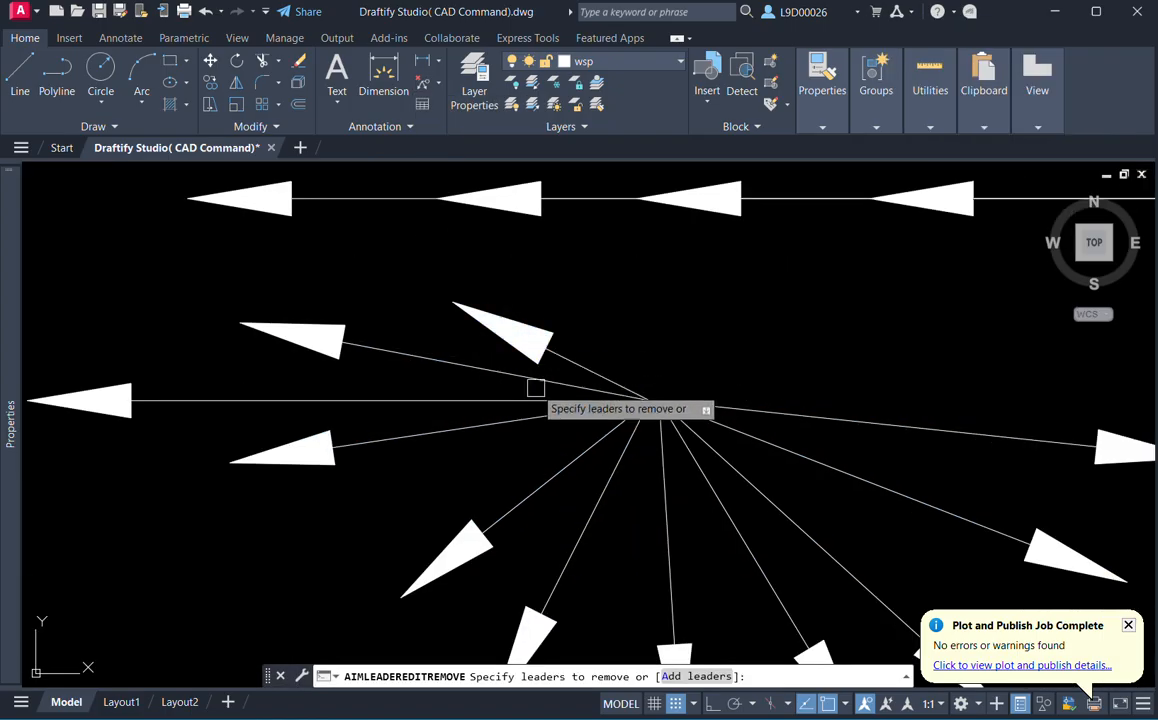
scroll(600, 355, down, 3)
scroll(613, 339, up, 2)
click(587, 352)
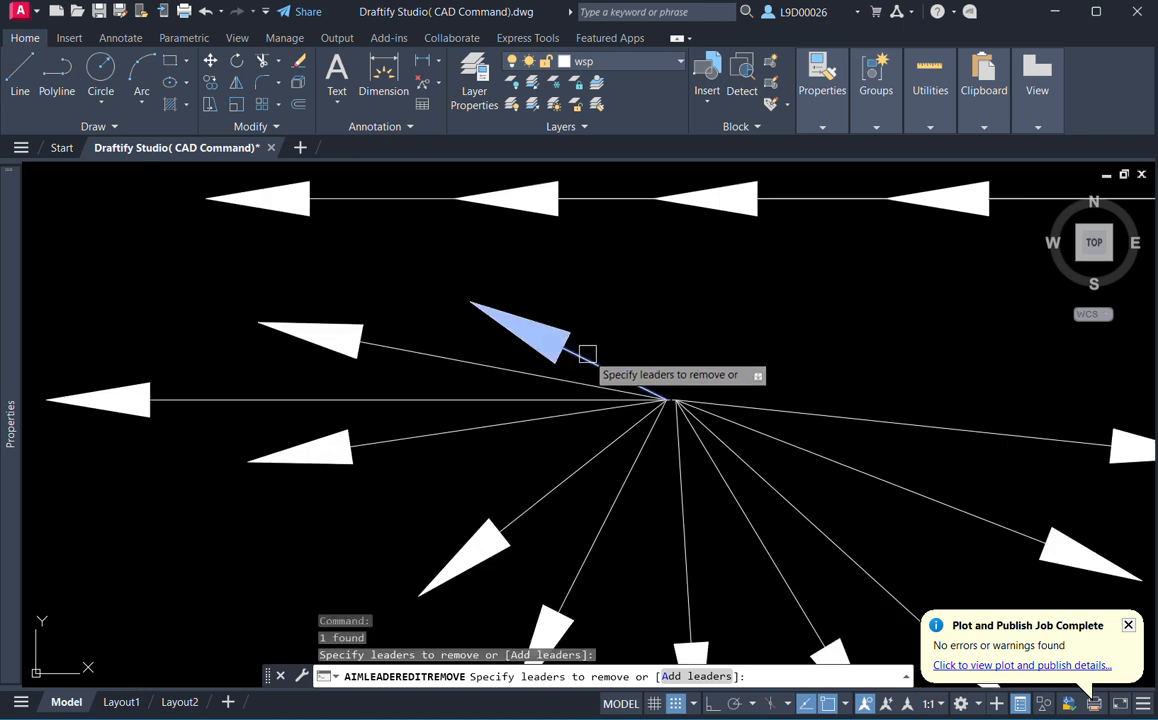
key(Return)
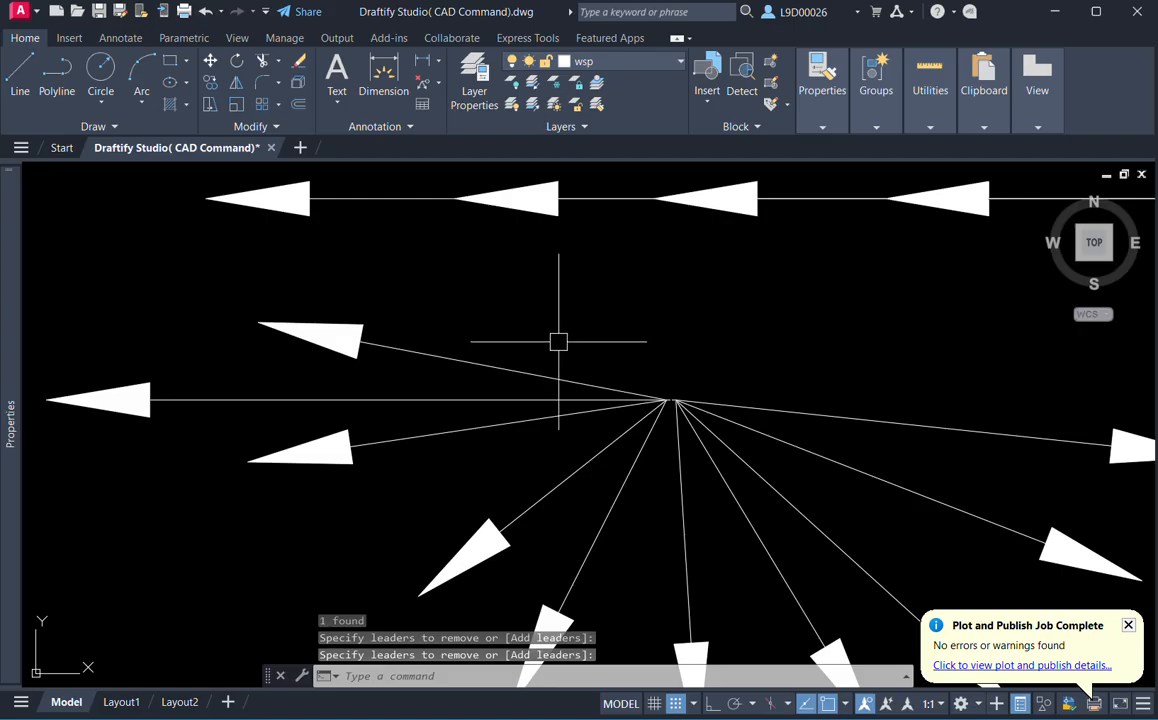
Repeat Remove Leader on the multileader to delete the remaining leader line that slopes toward the upper left.
key(Return)
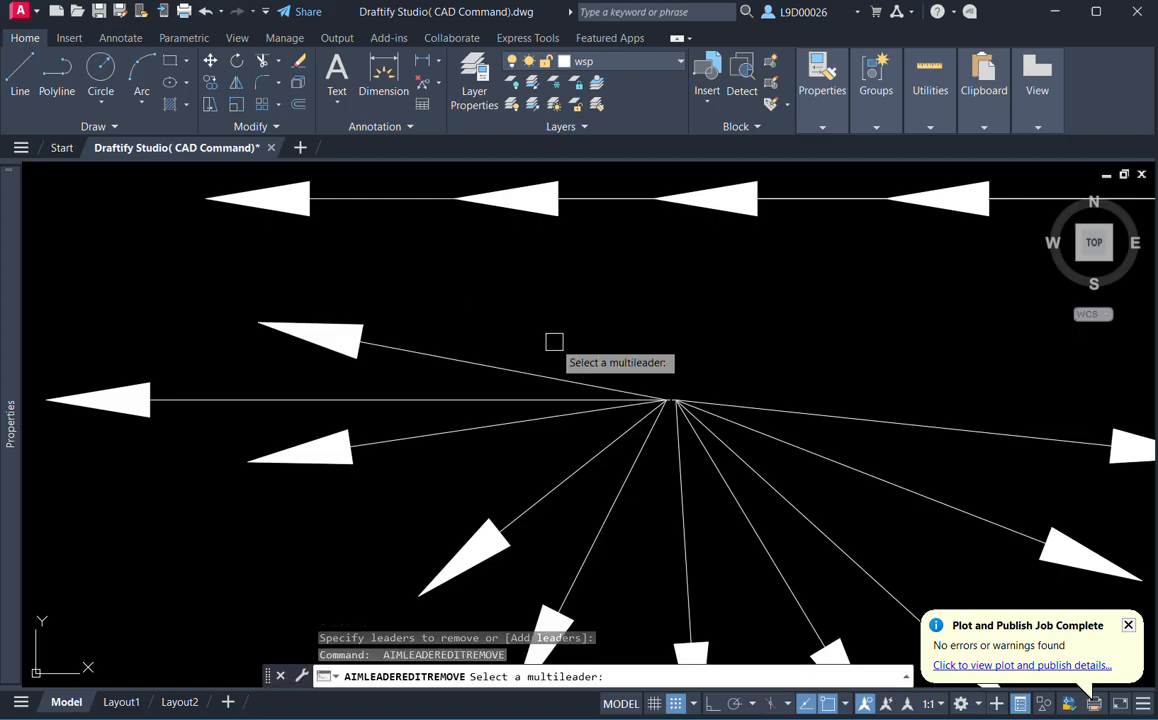
click(429, 355)
click(385, 346)
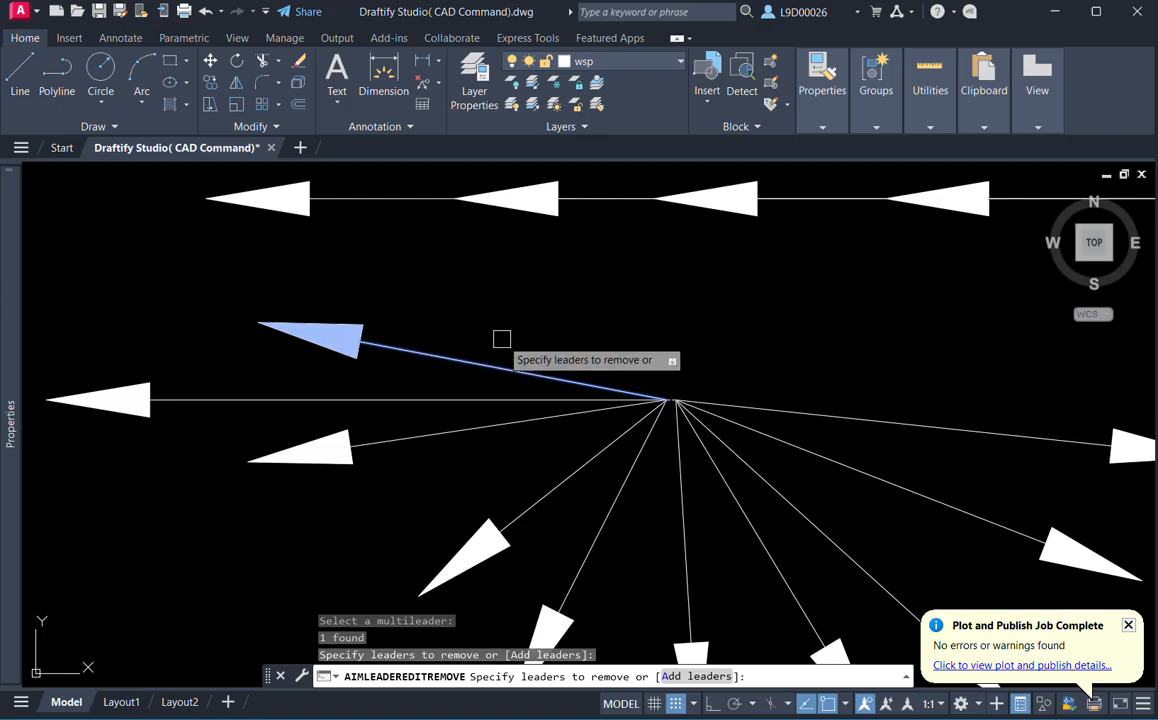
key(Return)
Go past the VIEWPORT CONFIGURATION cell of the command chart and open the Layout1 sheet.
scroll(501, 339, down, 4)
scroll(659, 391, down, 4)
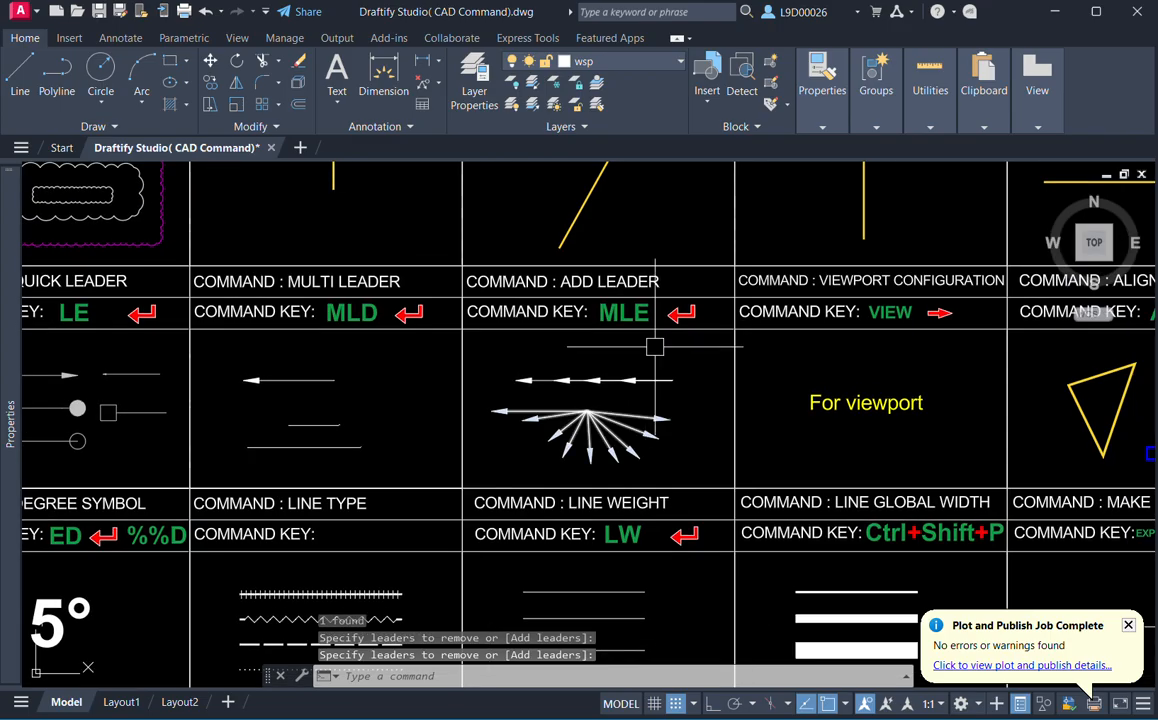
middle_drag(669, 417, 488, 414)
mouse_move(669, 371)
middle_down()
mouse_move(647, 377)
mouse_move(664, 391)
mouse_move(642, 410)
middle_up()
scroll(677, 372, up, 2)
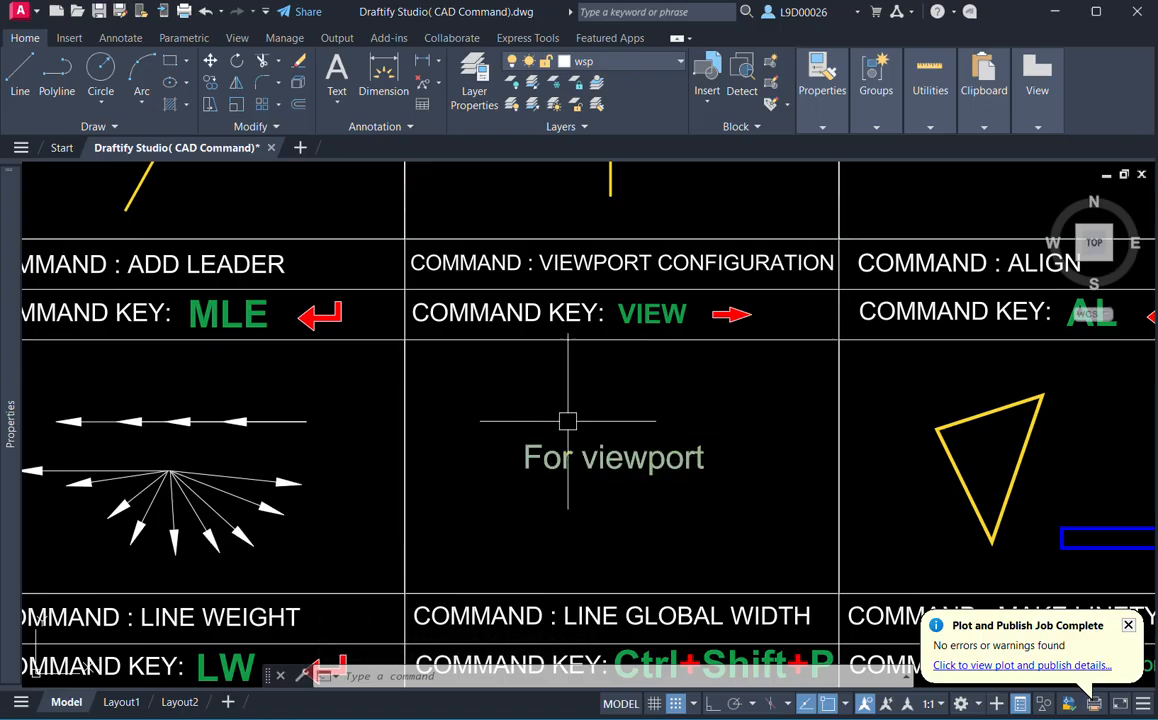
click(120, 703)
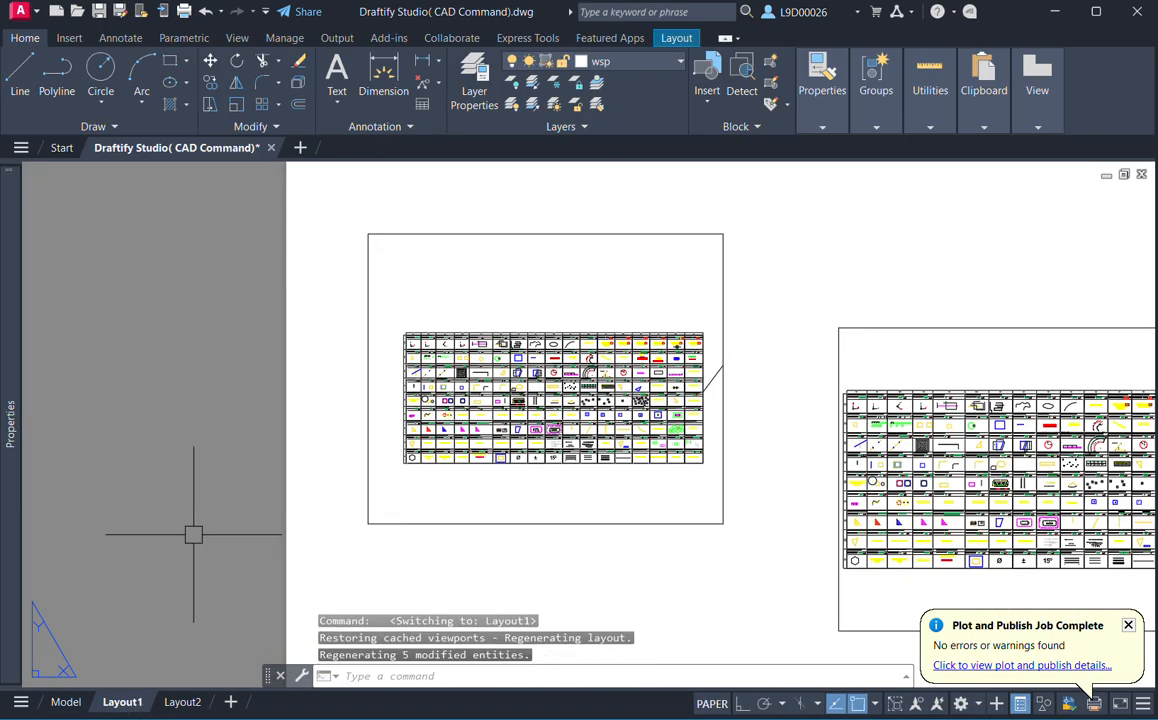
scroll(190, 539, down, 1)
middle_drag(213, 527, 272, 442)
scroll(417, 500, down, 1)
middle_drag(417, 500, 404, 445)
middle_drag(456, 491, 481, 463)
scroll(508, 283, up, 1)
middle_drag(518, 278, 540, 296)
click(535, 279)
click(462, 317)
middle_drag(462, 317, 504, 320)
scroll(505, 323, up, 1)
key(Escape)
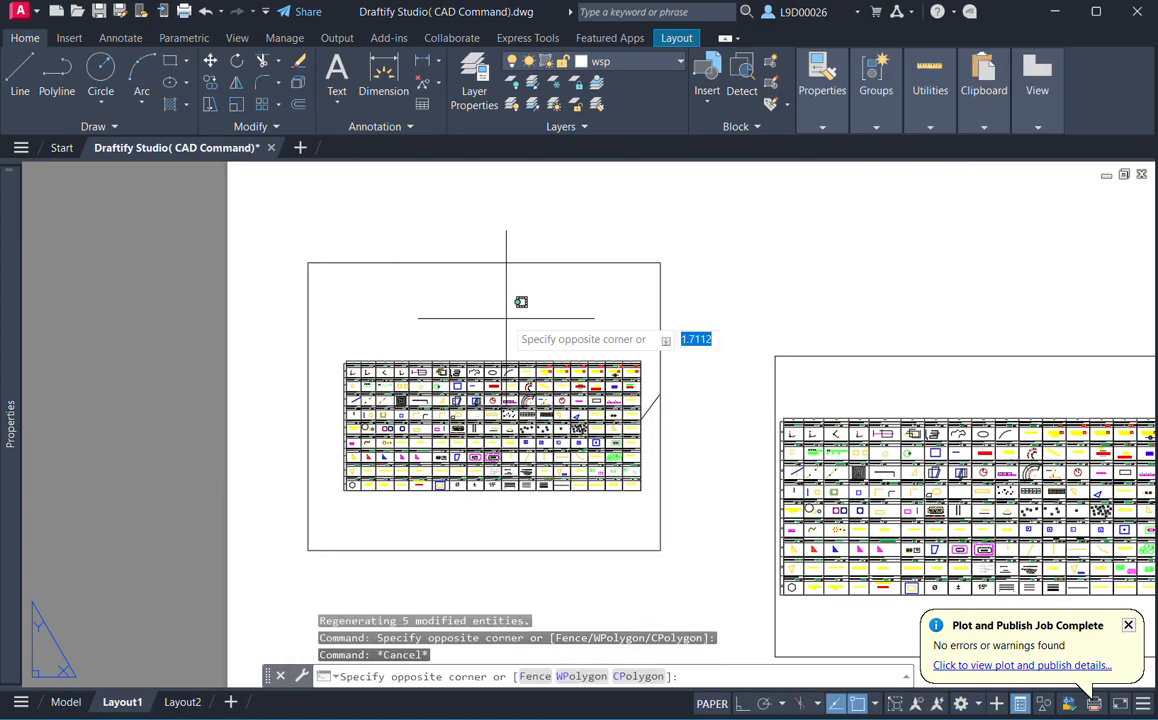
Activate the sheet's upper-left viewport, zoom its view to a scale of about 0.0011, and return to paper space.
double_click(517, 297)
mouse_move(492, 415)
middle_down()
mouse_move(490, 468)
mouse_move(490, 398)
middle_up()
scroll(490, 395, down, 5)
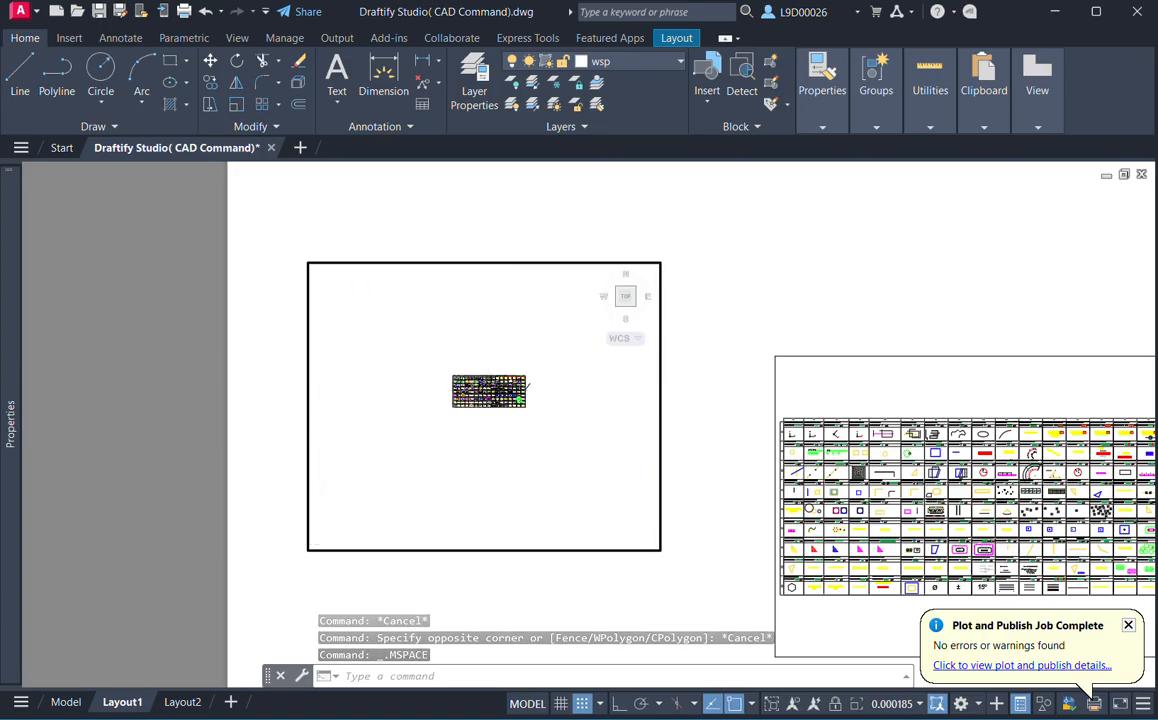
scroll(490, 392, up, 5)
scroll(489, 390, down, 2)
scroll(488, 390, up, 1)
middle_drag(488, 389, 468, 398)
scroll(476, 388, up, 1)
scroll(476, 385, down, 1)
scroll(471, 391, up, 2)
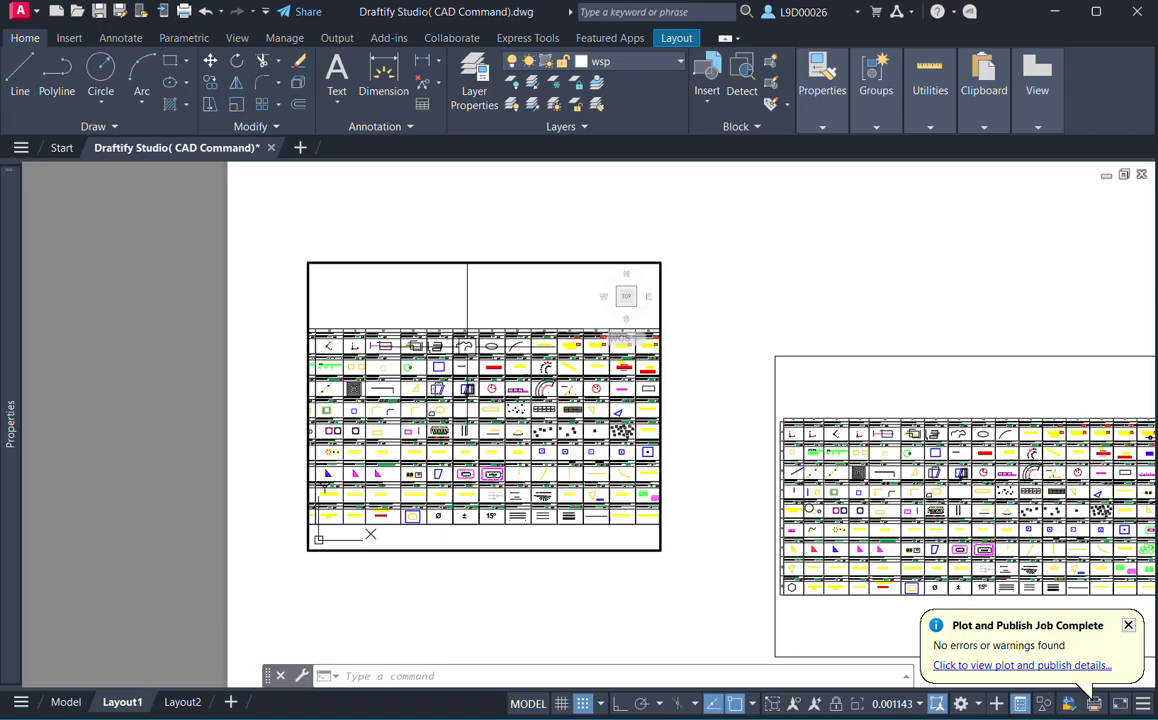
double_click(693, 331)
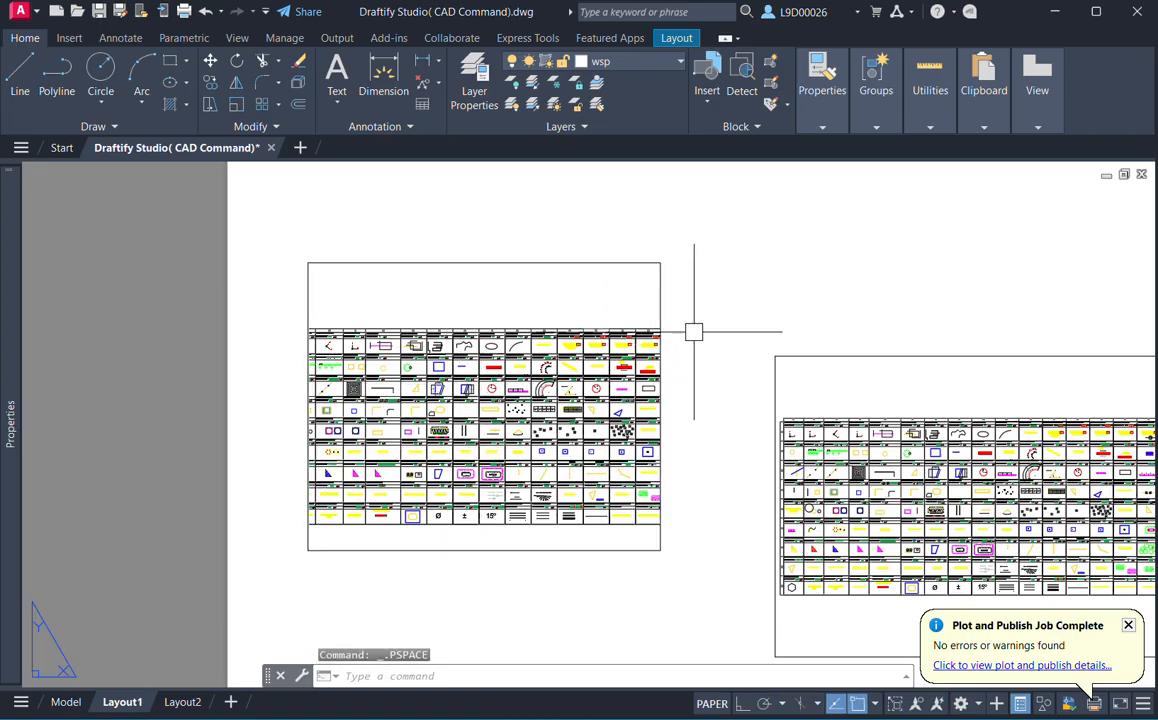
Select the sheet's upper-left viewport, set Display locked to Yes, and deselect it.
click(697, 275)
click(568, 300)
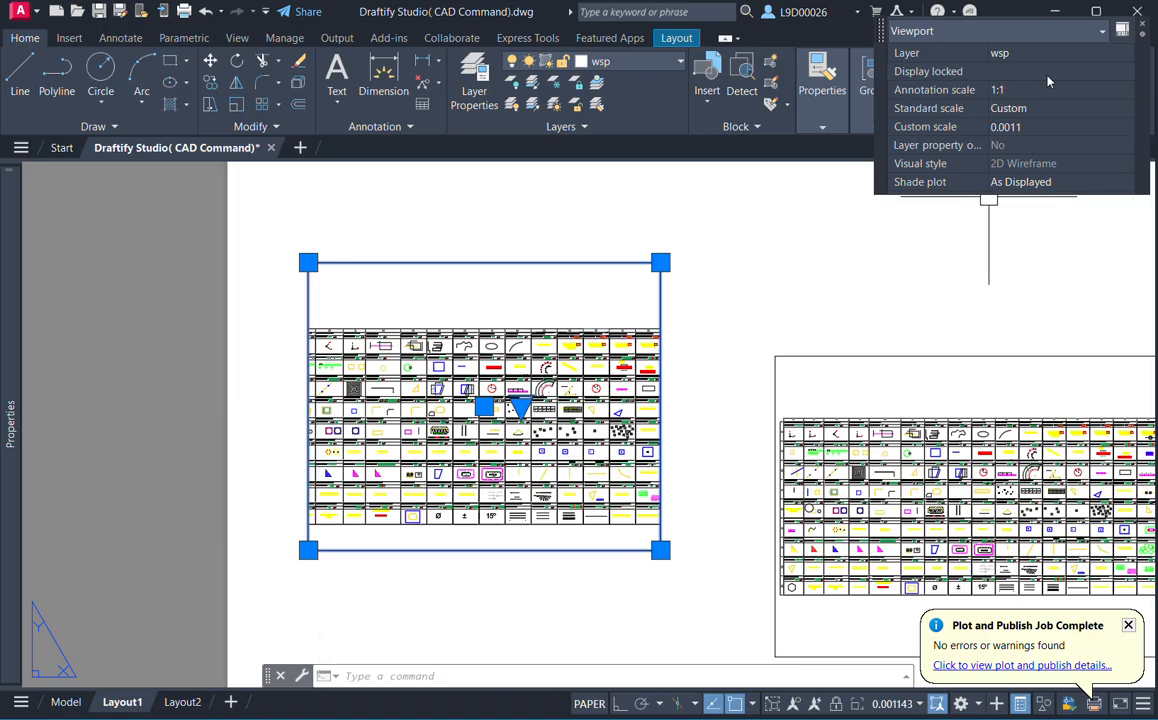
click(1015, 92)
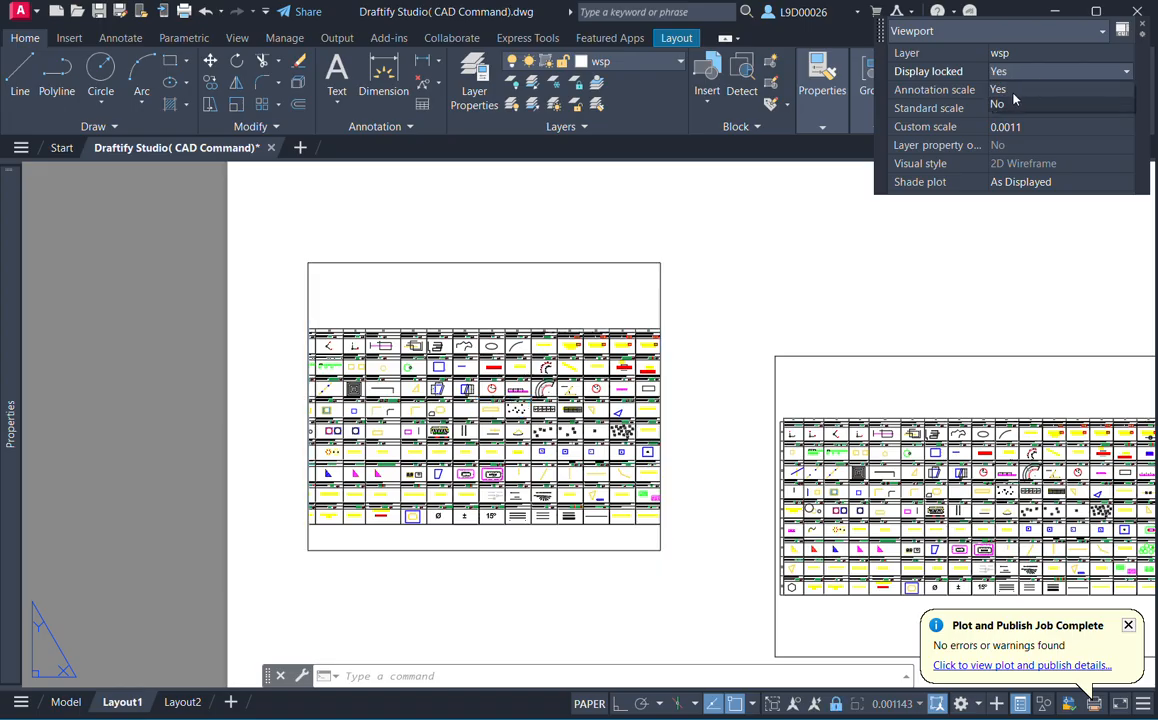
key(Escape)
Activate the locked upper-left viewport and zoom in and out to test how its view behaves.
middle_drag(574, 315, 692, 315)
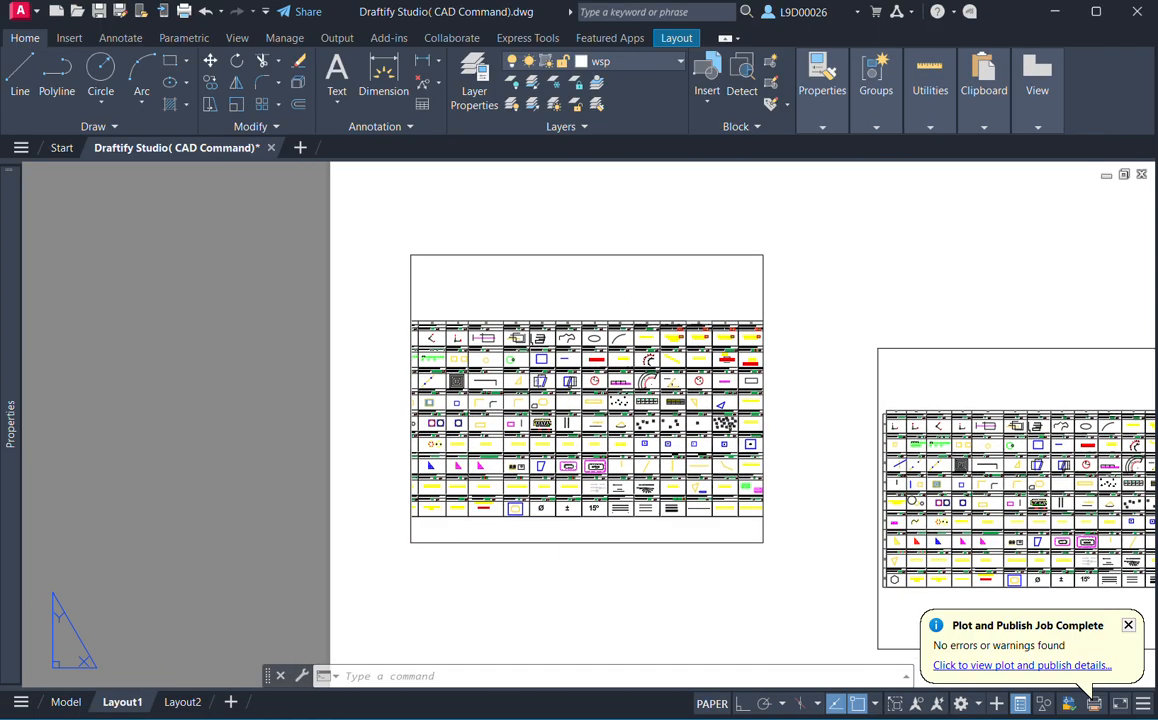
double_click(615, 287)
scroll(571, 388, down, 4)
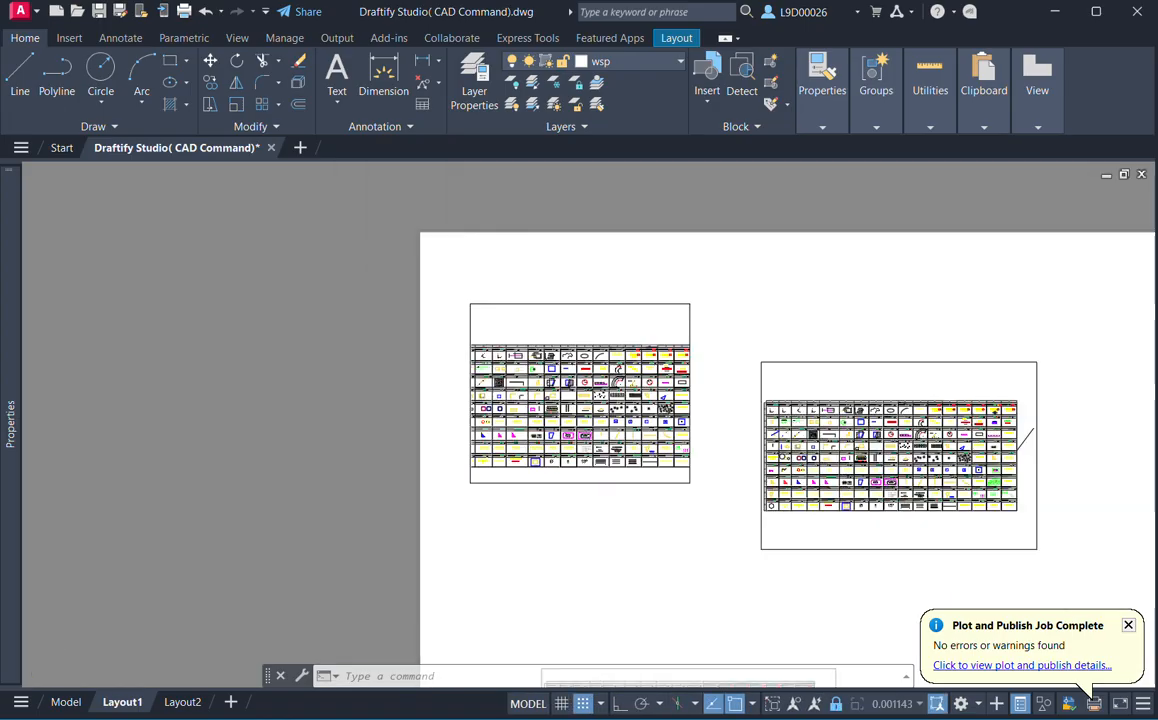
scroll(582, 388, up, 3)
scroll(559, 383, down, 1)
scroll(578, 386, up, 2)
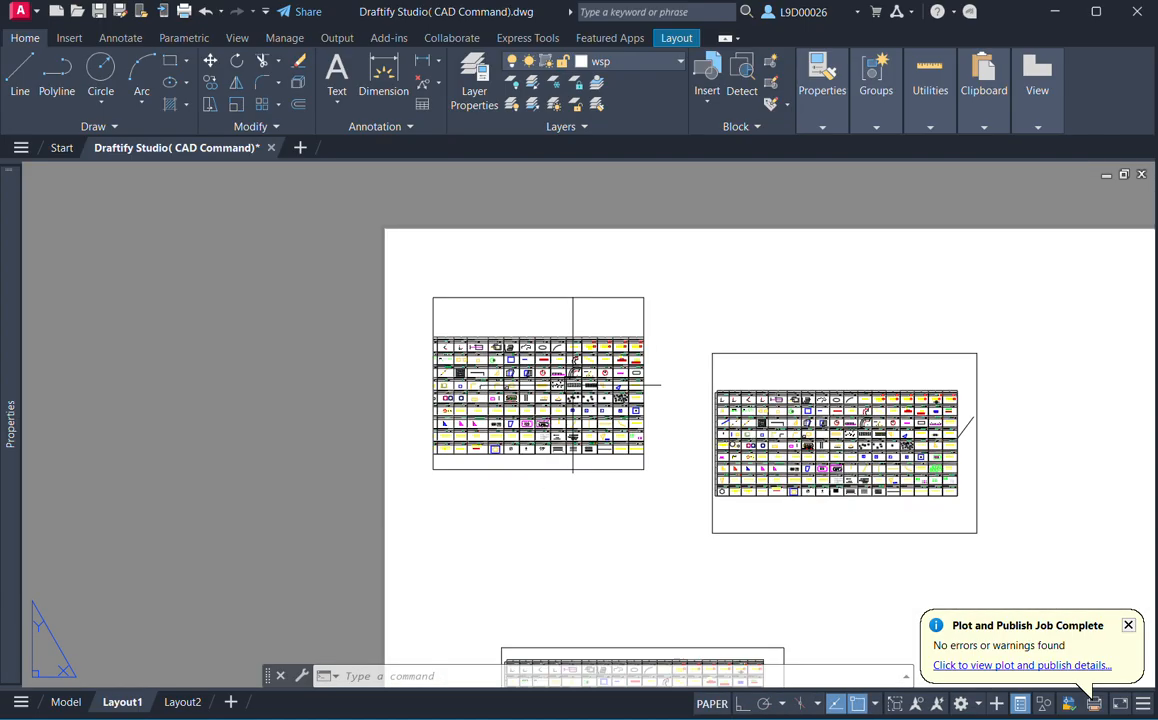
scroll(566, 381, down, 3)
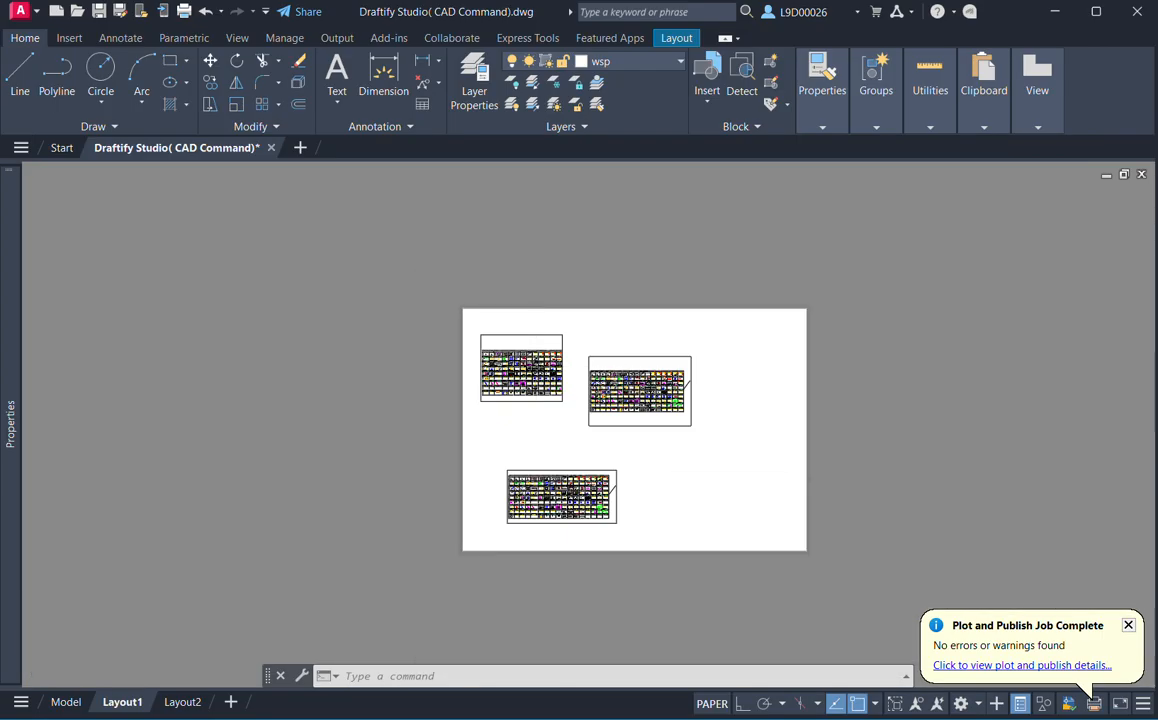
scroll(553, 381, up, 1)
Check the Google Meet call window and switch back to AutoCAD.
mouse_move(758, 718)
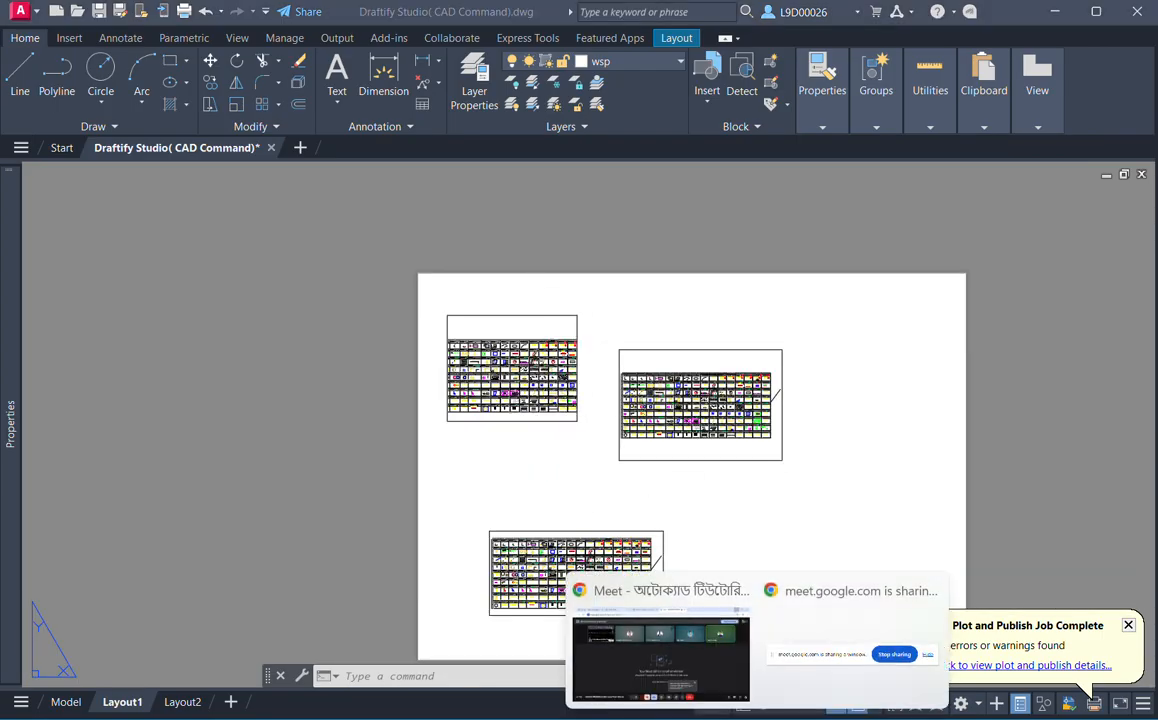
click(686, 649)
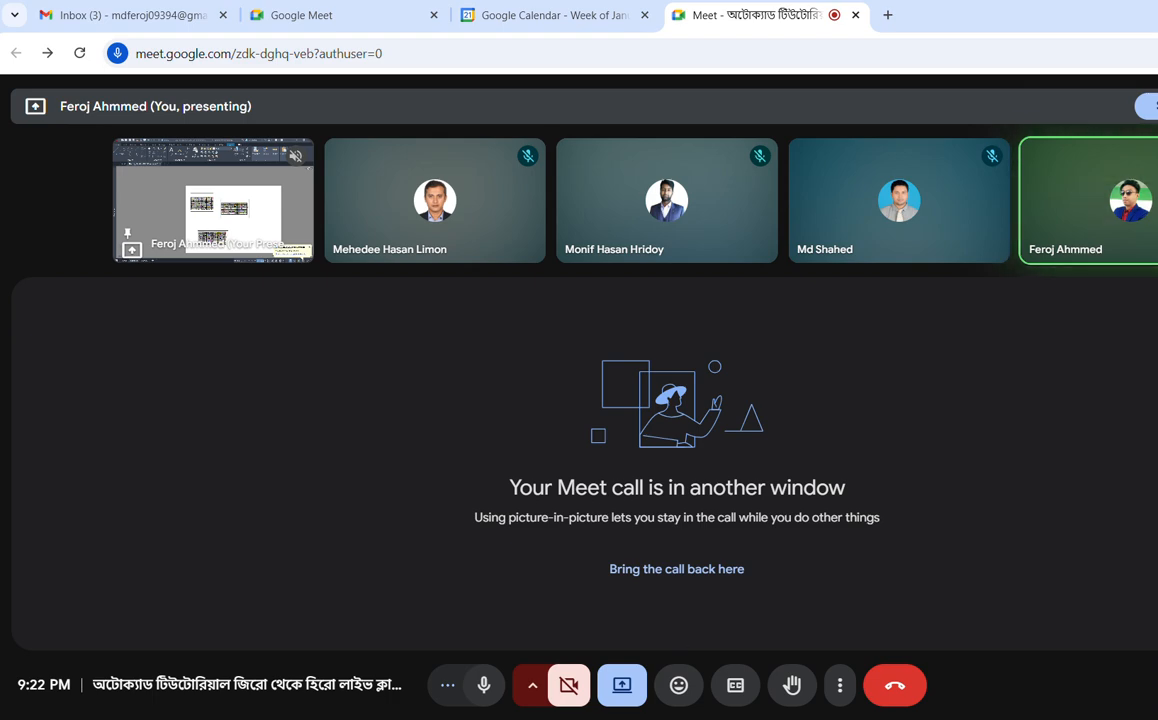
key(alt+Tab)
Select the upper-left viewport again and unlock it by setting Display locked to No.
middle_drag(521, 369, 600, 362)
scroll(600, 362, up, 2)
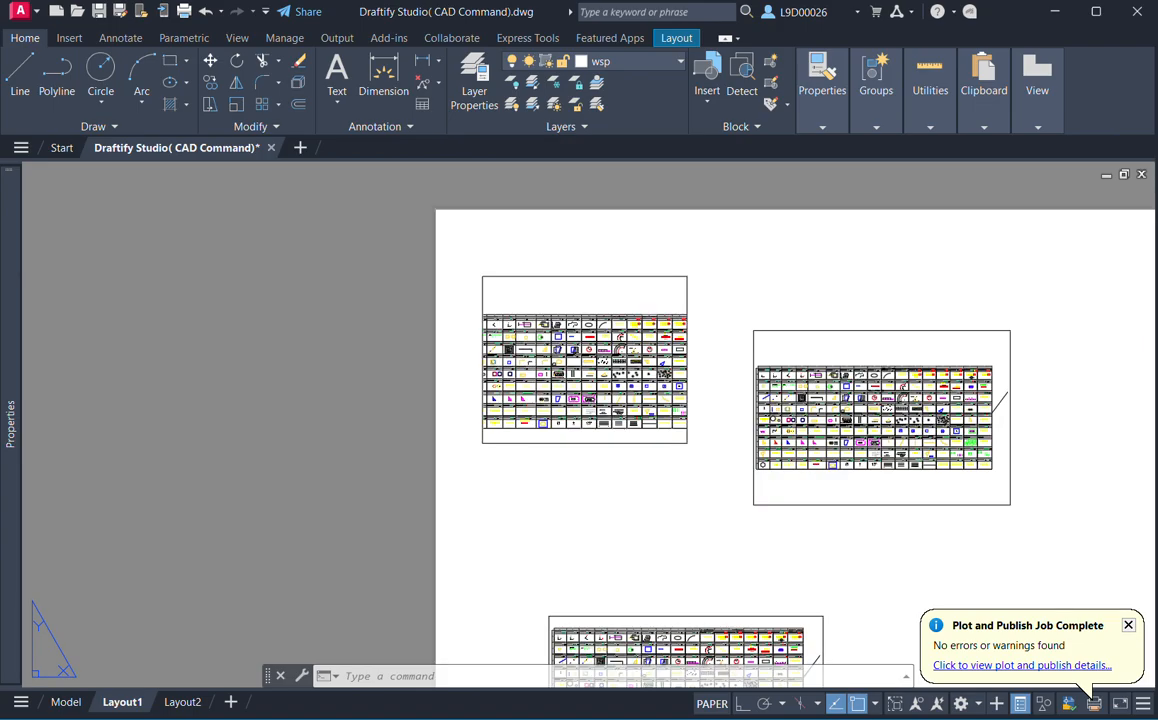
scroll(615, 320, up, 2)
middle_drag(640, 305, 579, 308)
click(672, 285)
click(605, 298)
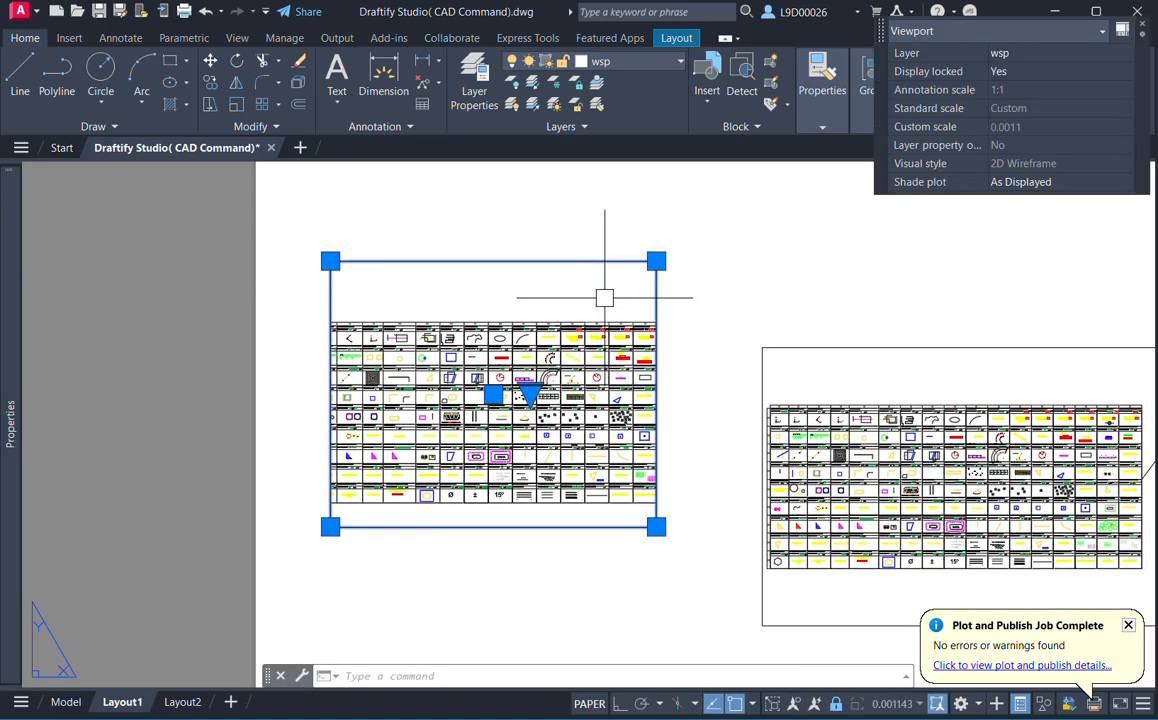
click(997, 95)
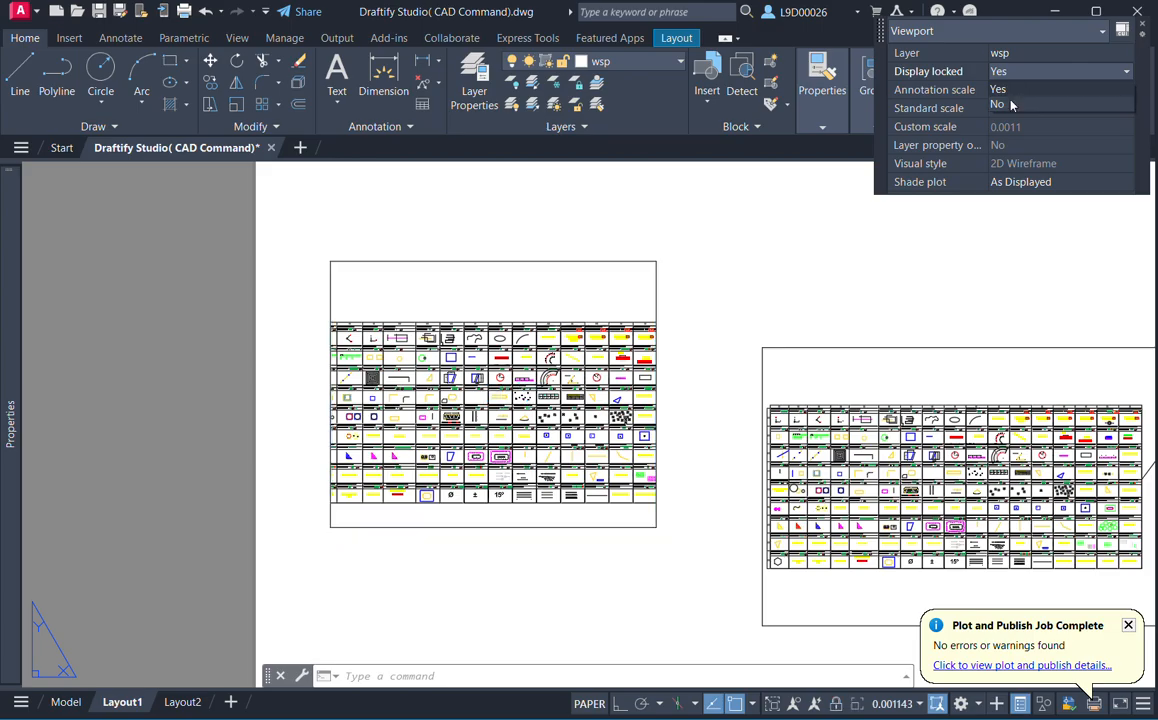
middle_drag(574, 320, 631, 302)
click(631, 302)
Inside the upper-left viewport, zoom the view so the whole command chart fits at a scale of about 0.0006, and return to paper space.
double_click(567, 290)
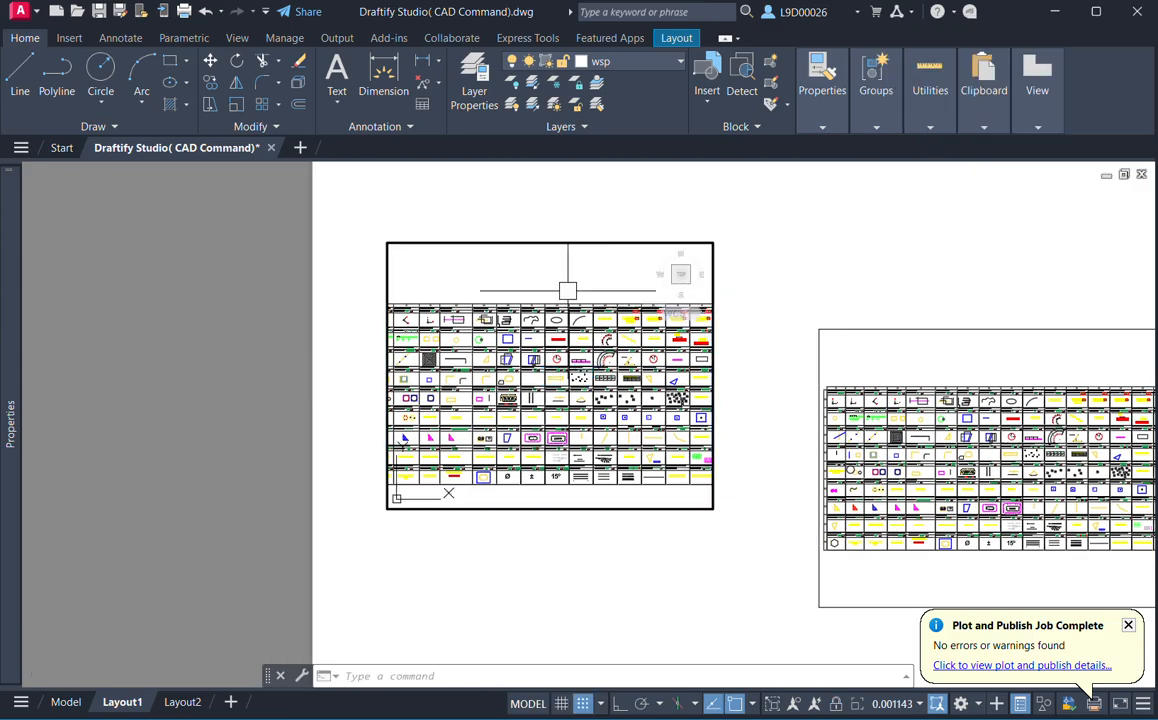
scroll(545, 365, down, 6)
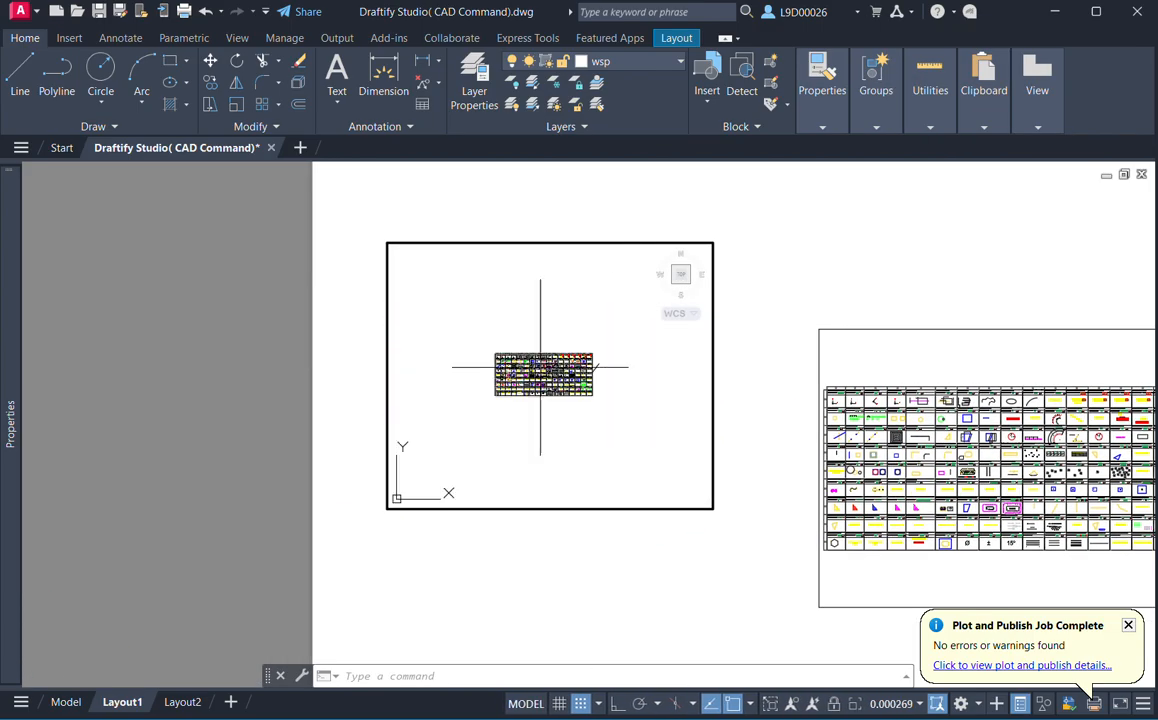
scroll(540, 366, up, 4)
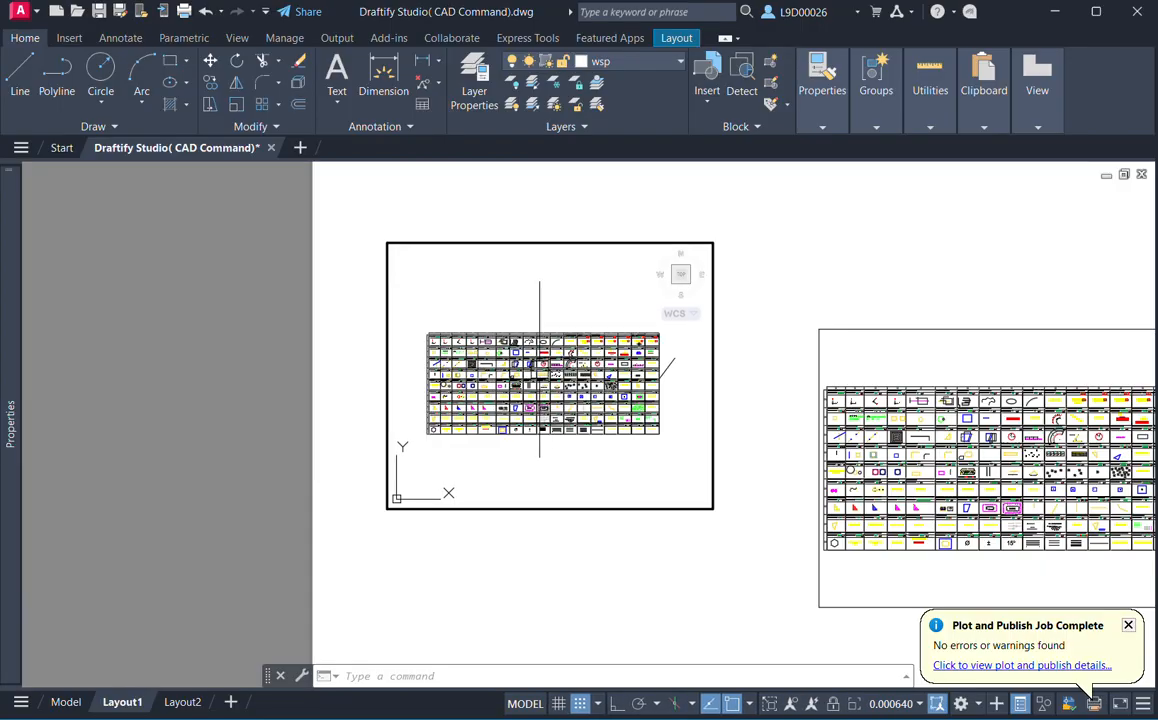
double_click(757, 358)
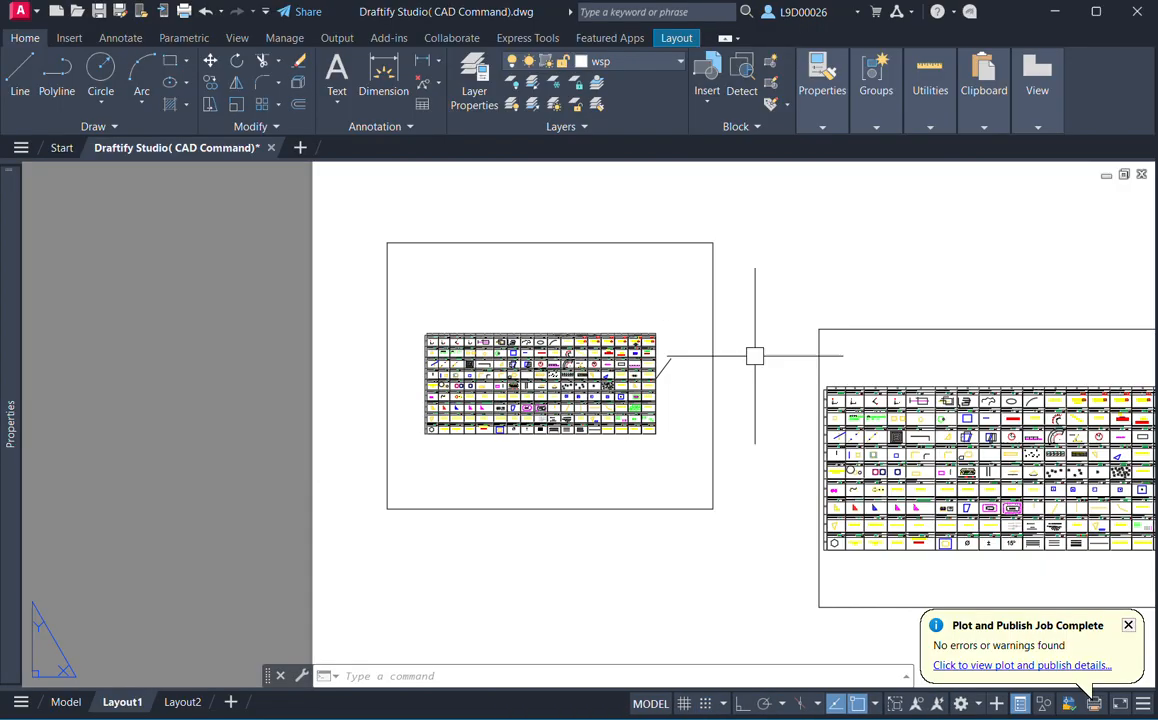
Lock the rescaled upper-left viewport by setting Display locked to Yes.
click(675, 347)
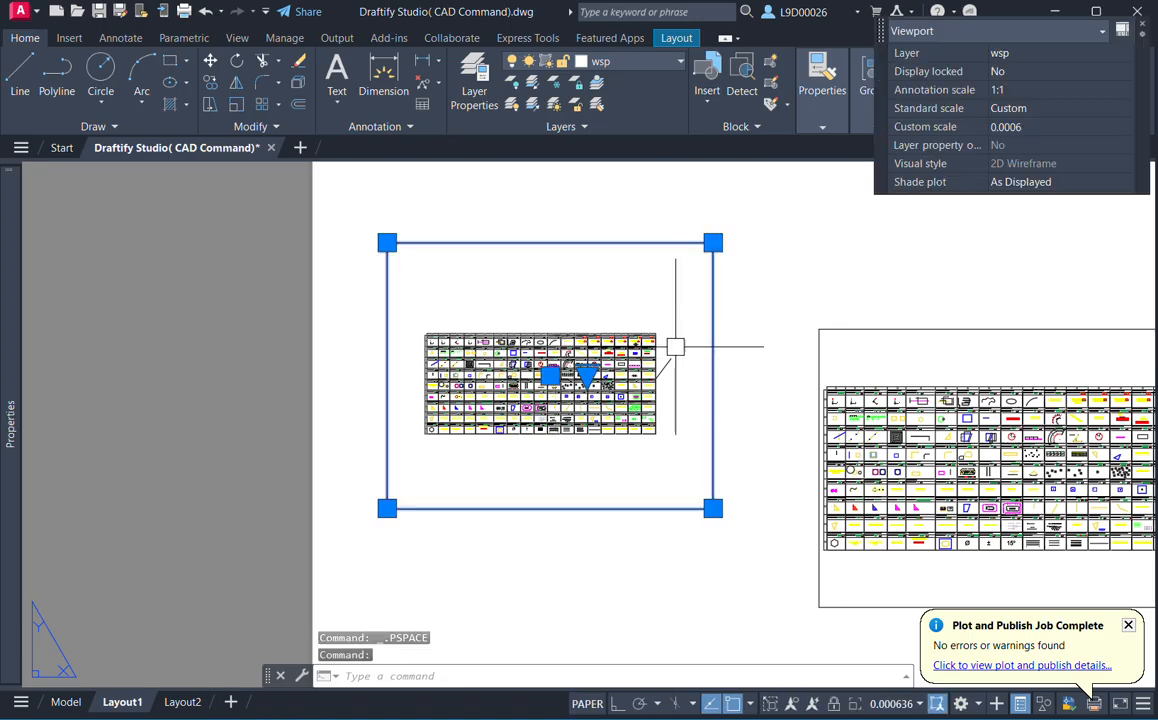
click(1024, 86)
scroll(665, 400, down, 2)
scroll(665, 398, up, 2)
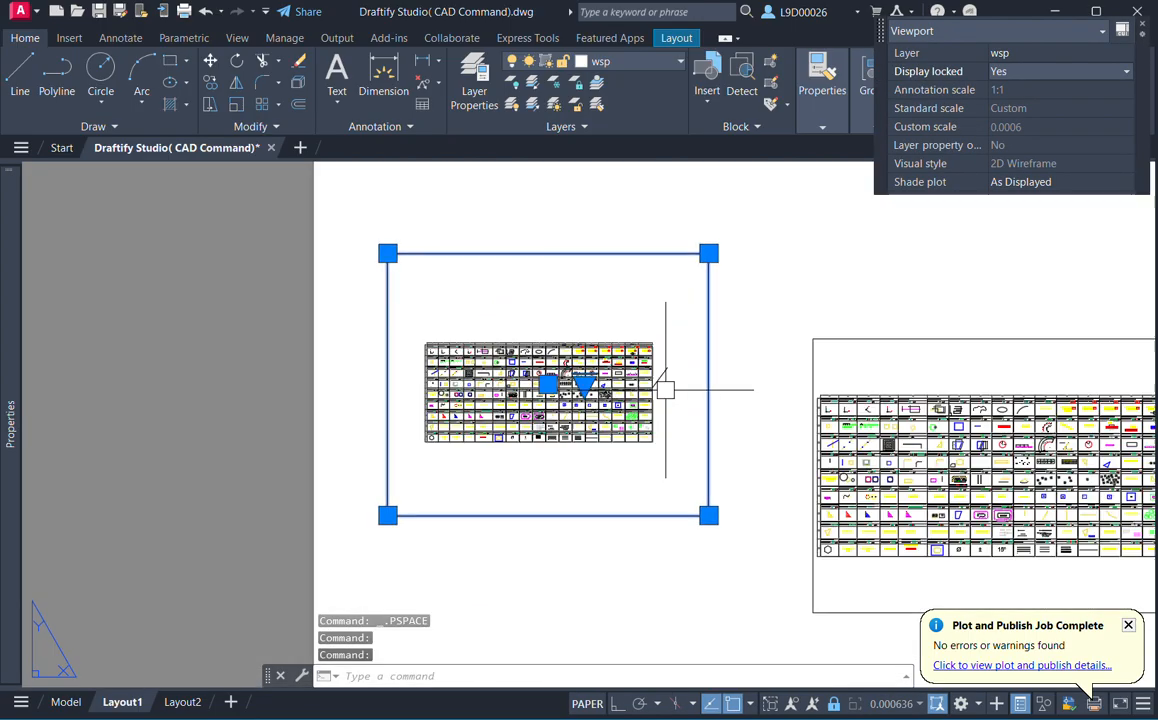
Enter model space in the newly locked viewport and zoom in and out to test the display lock.
double_click(646, 428)
scroll(531, 383, up, 3)
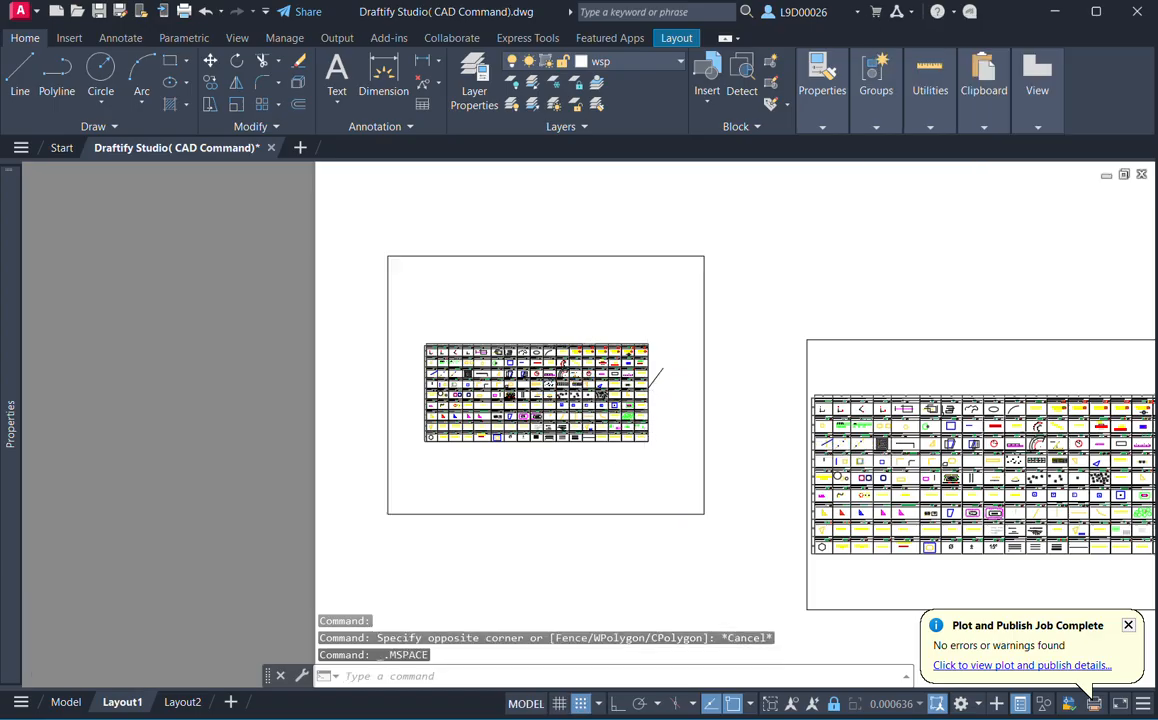
scroll(542, 420, down, 3)
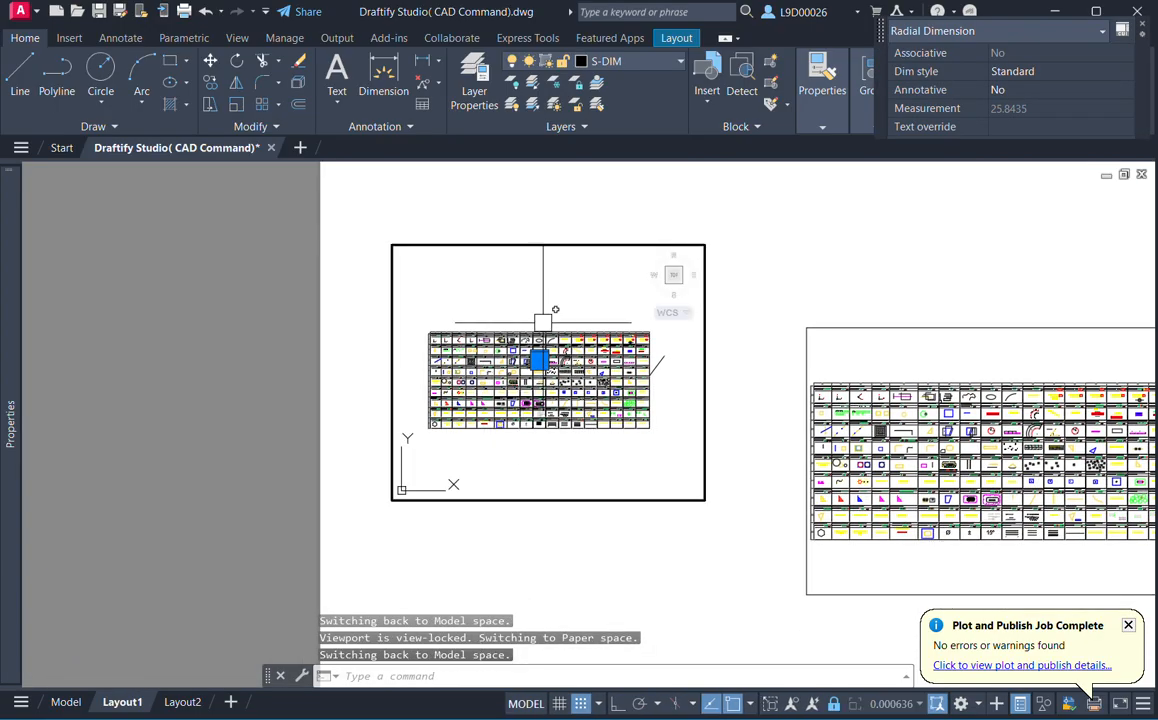
Leave the locked upper-left viewport and return to paper space in Layout1.
scroll(533, 400, down, 2)
double_click(570, 332)
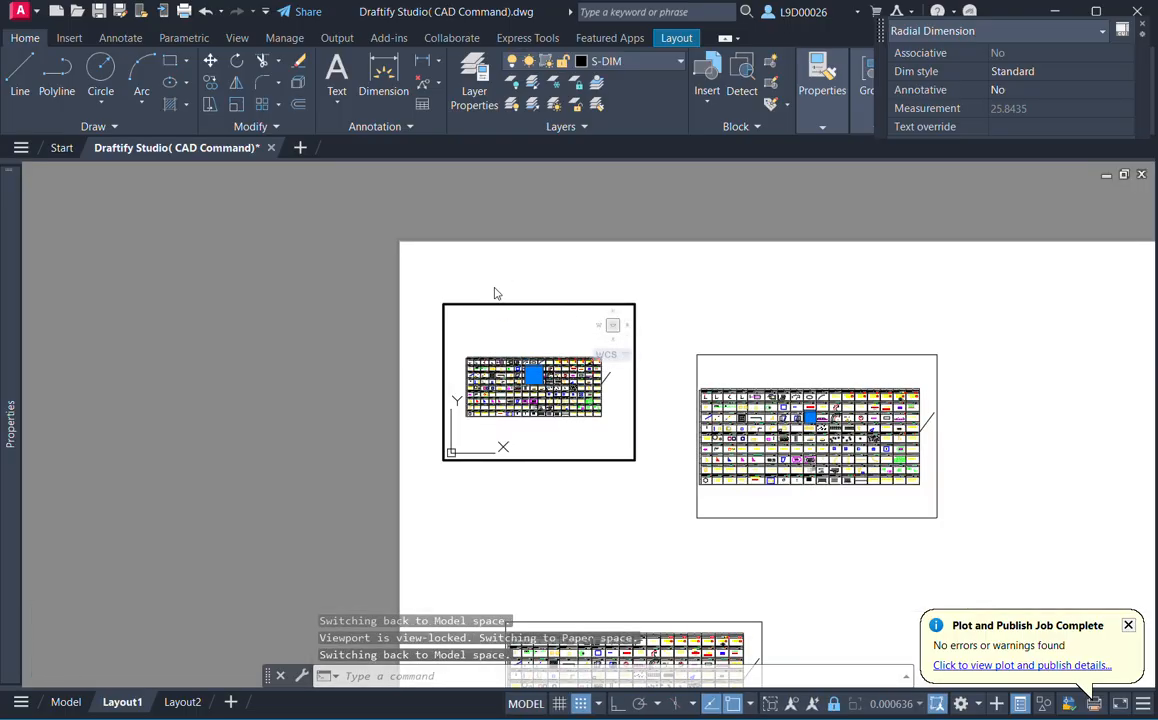
double_click(600, 490)
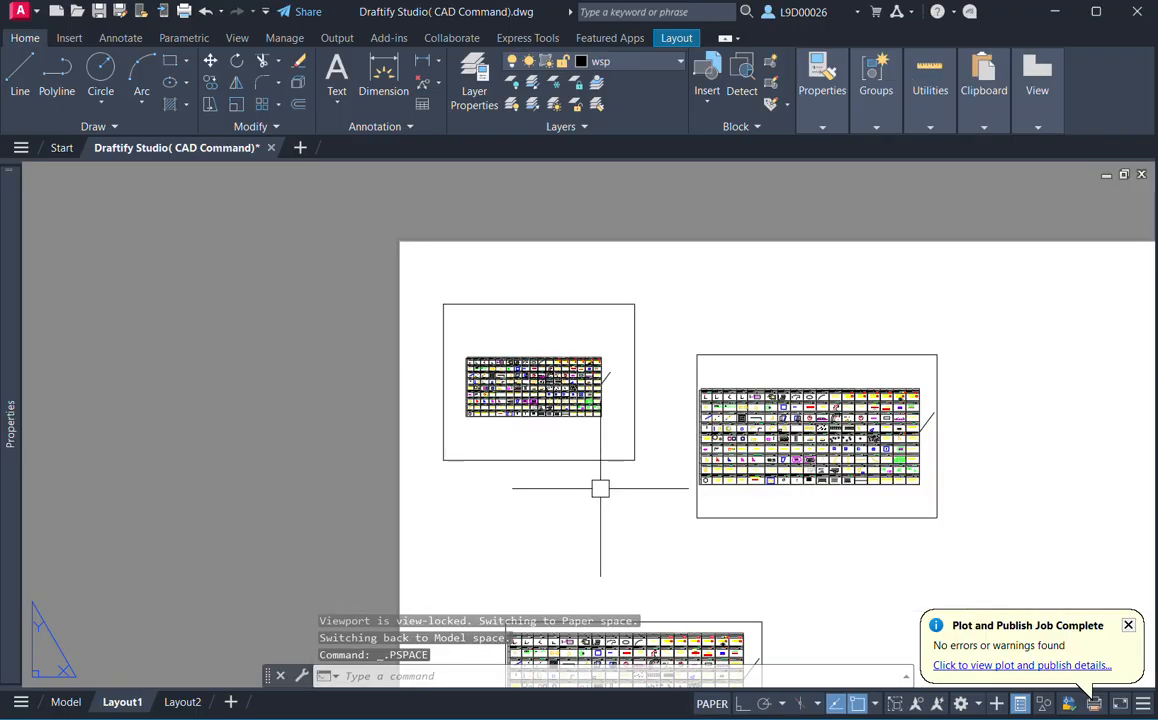
Switch to the Model drawing and bring the ALIGN command's example cell into view with nothing selected.
click(66, 702)
middle_drag(815, 468, 612, 446)
middle_drag(898, 470, 679, 428)
click(698, 402)
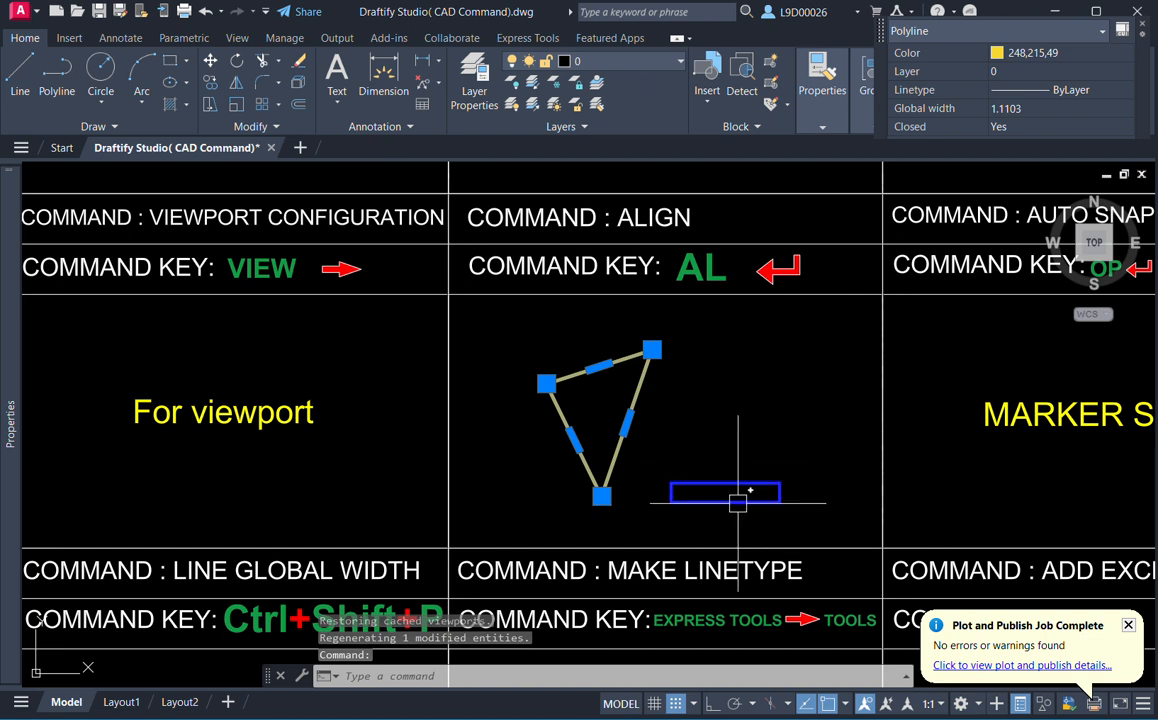
mouse_move(704, 430)
middle_down()
mouse_move(693, 429)
mouse_move(729, 455)
mouse_move(725, 437)
middle_up()
key(Escape)
Align the blue rectangle's upper-left and upper-right corners to the yellow triangle's bottom and upper-right vertices with scaling set to Yes, and undo it.
click(765, 455)
click(703, 504)
text(AL)
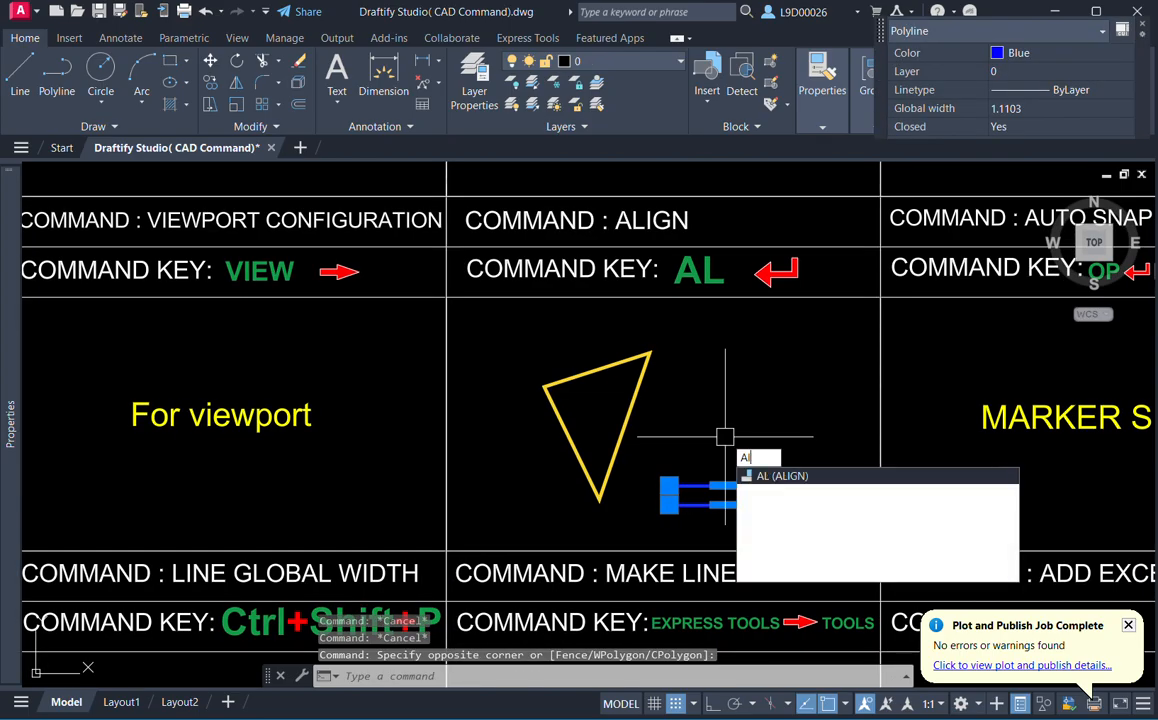
key(Return)
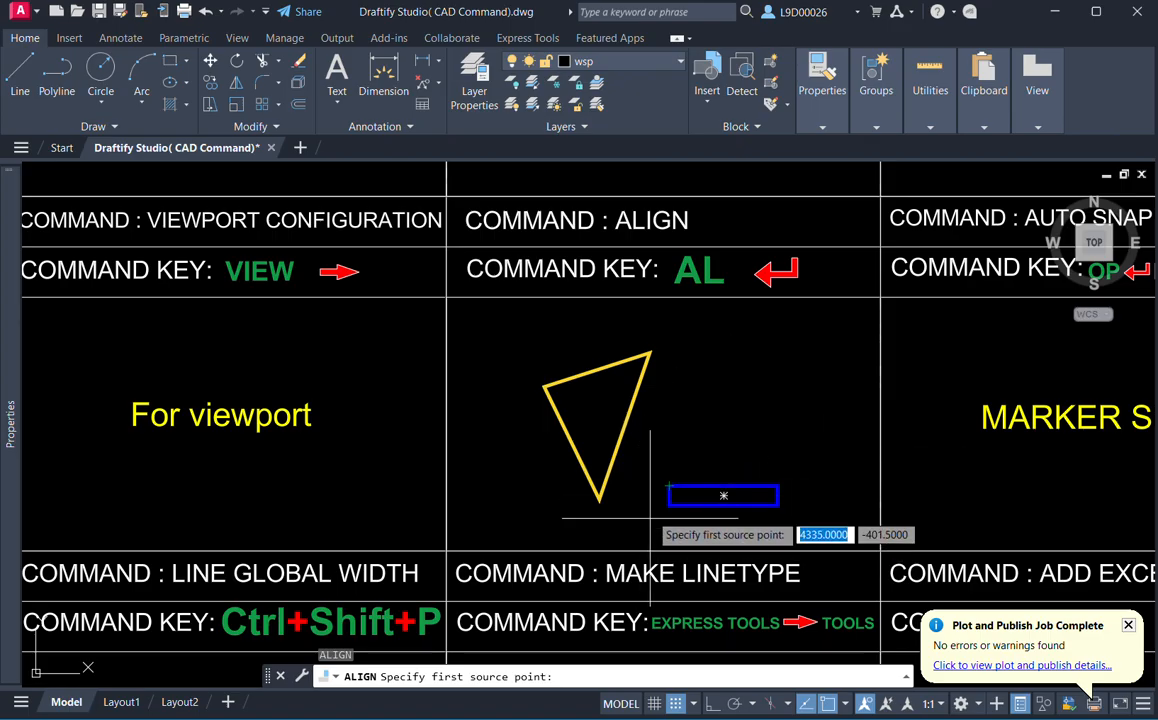
click(669, 487)
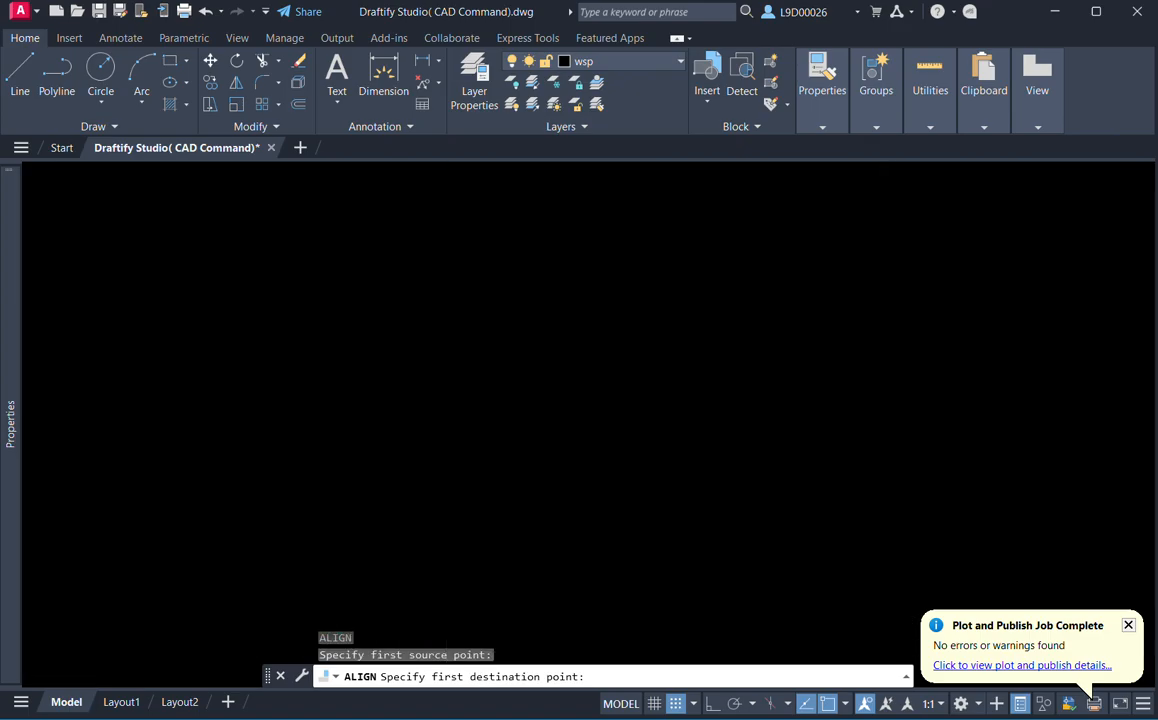
click(600, 497)
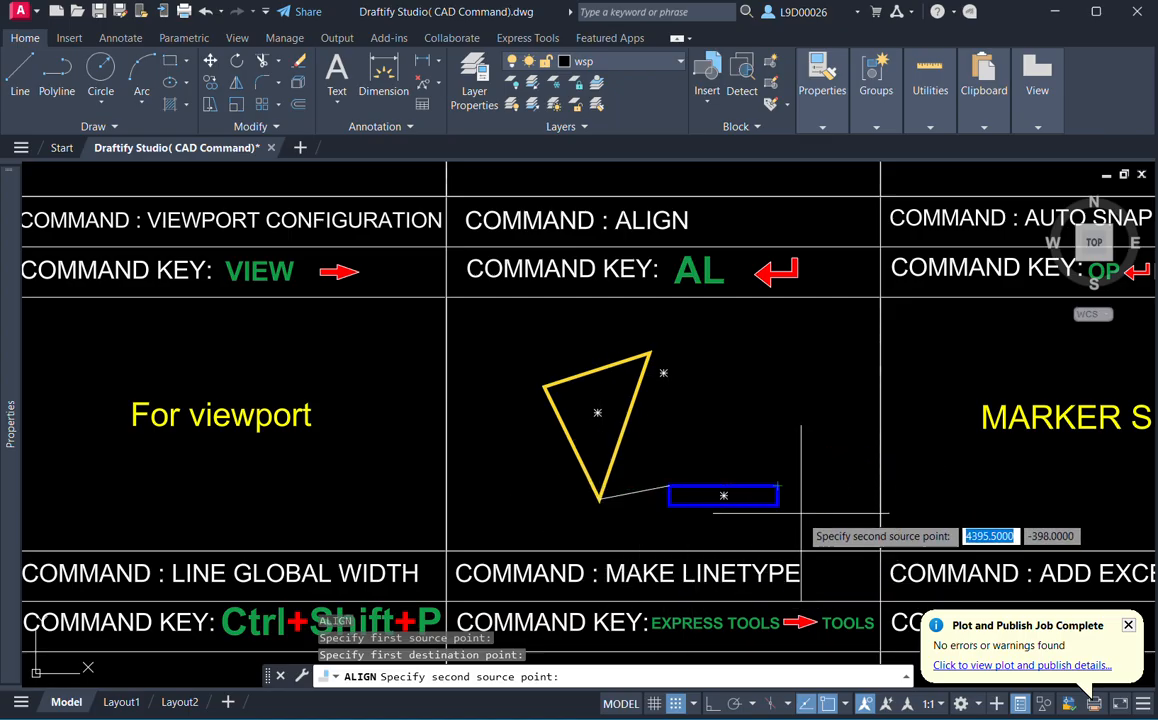
click(777, 486)
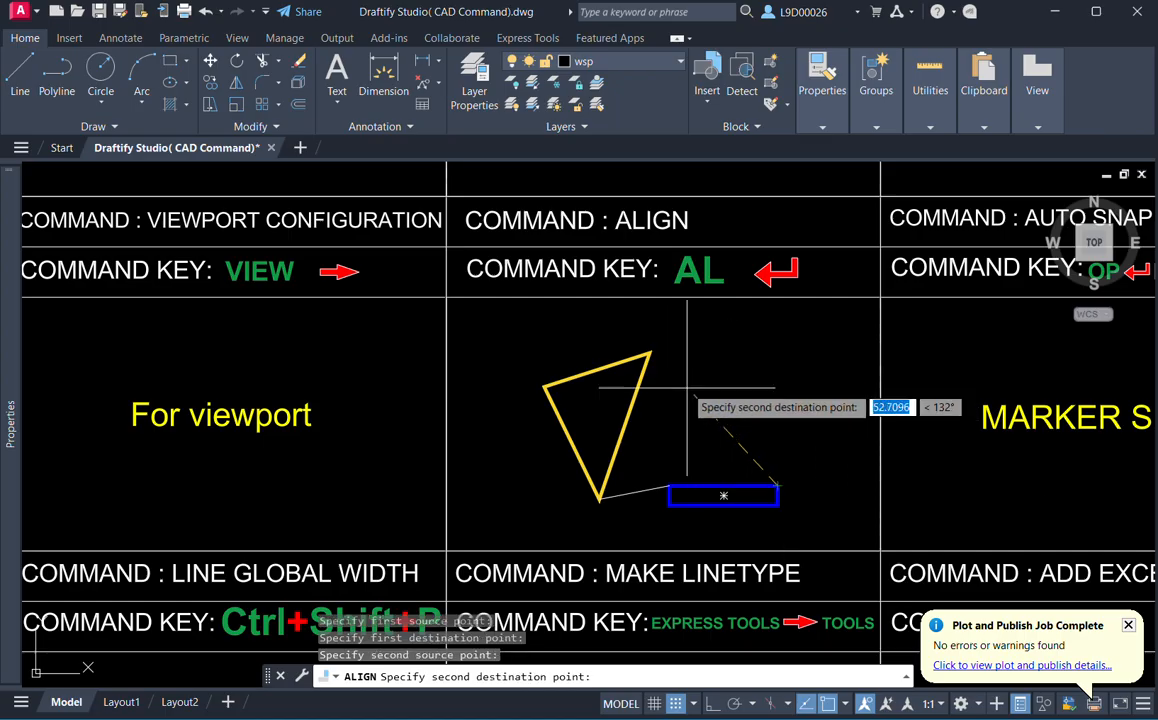
click(650, 352)
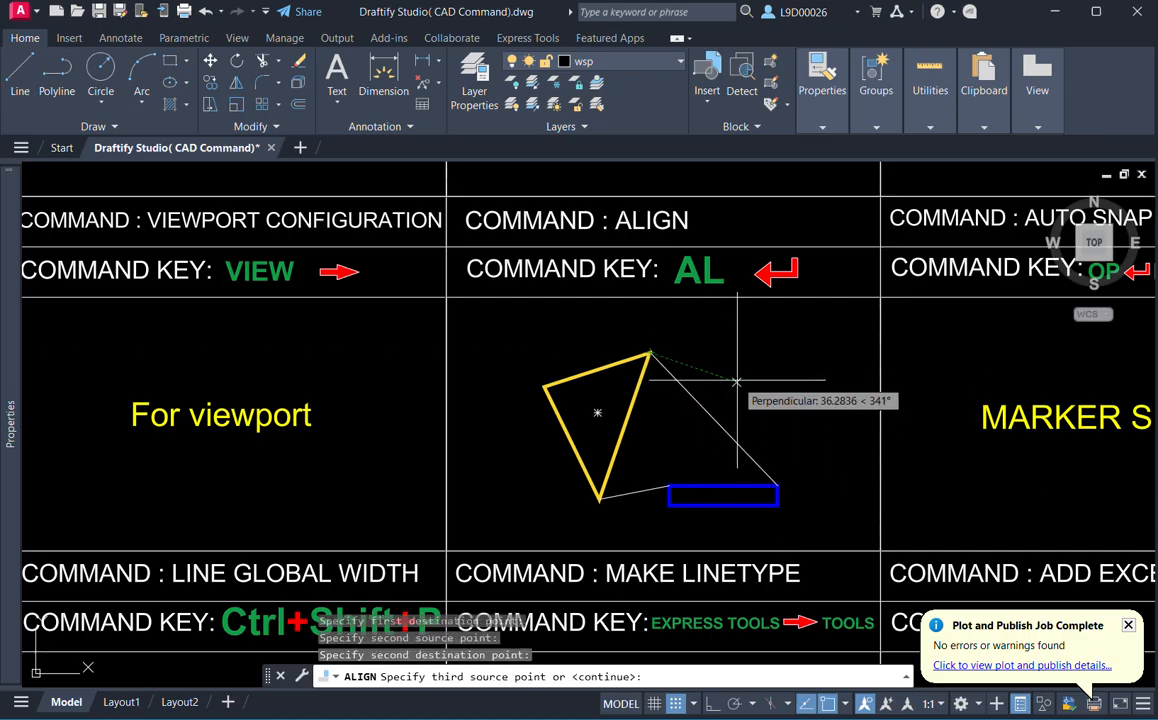
key(Return)
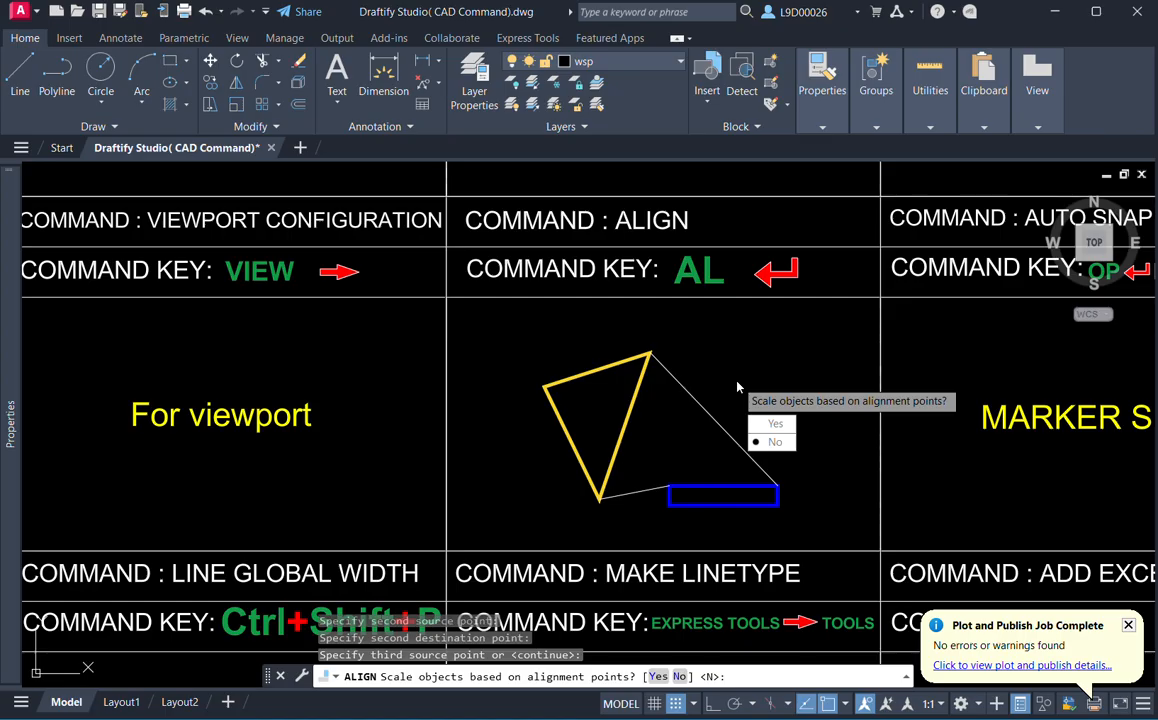
click(775, 423)
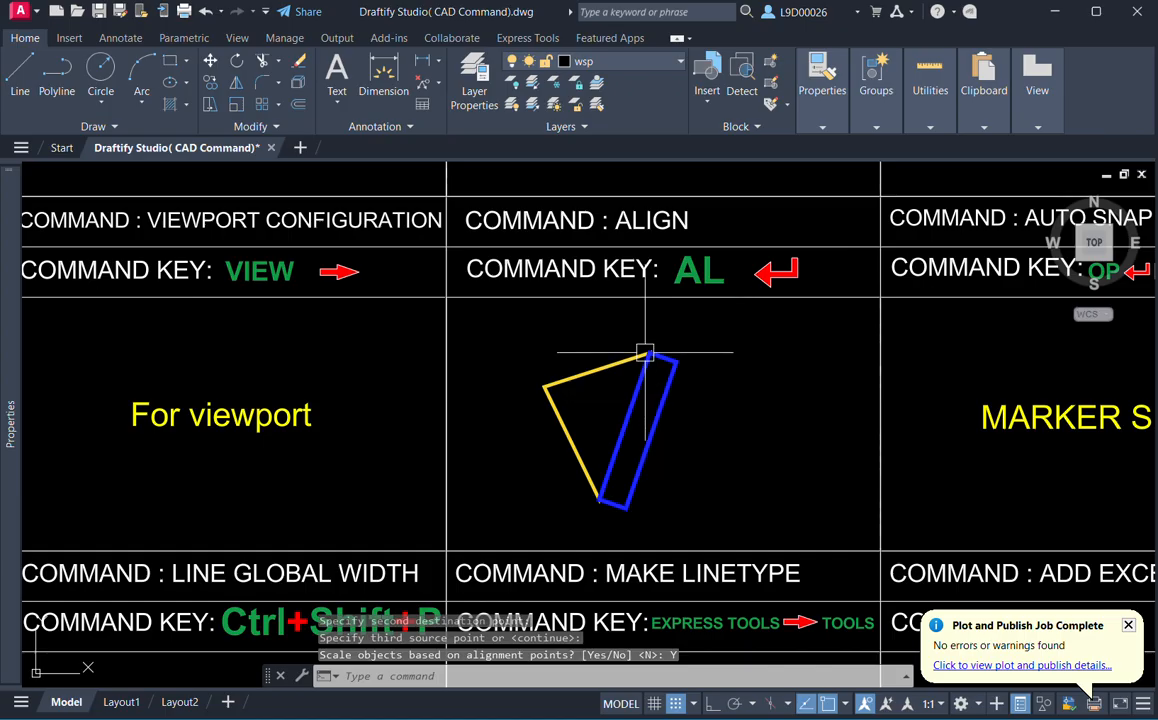
key(ctrl+z)
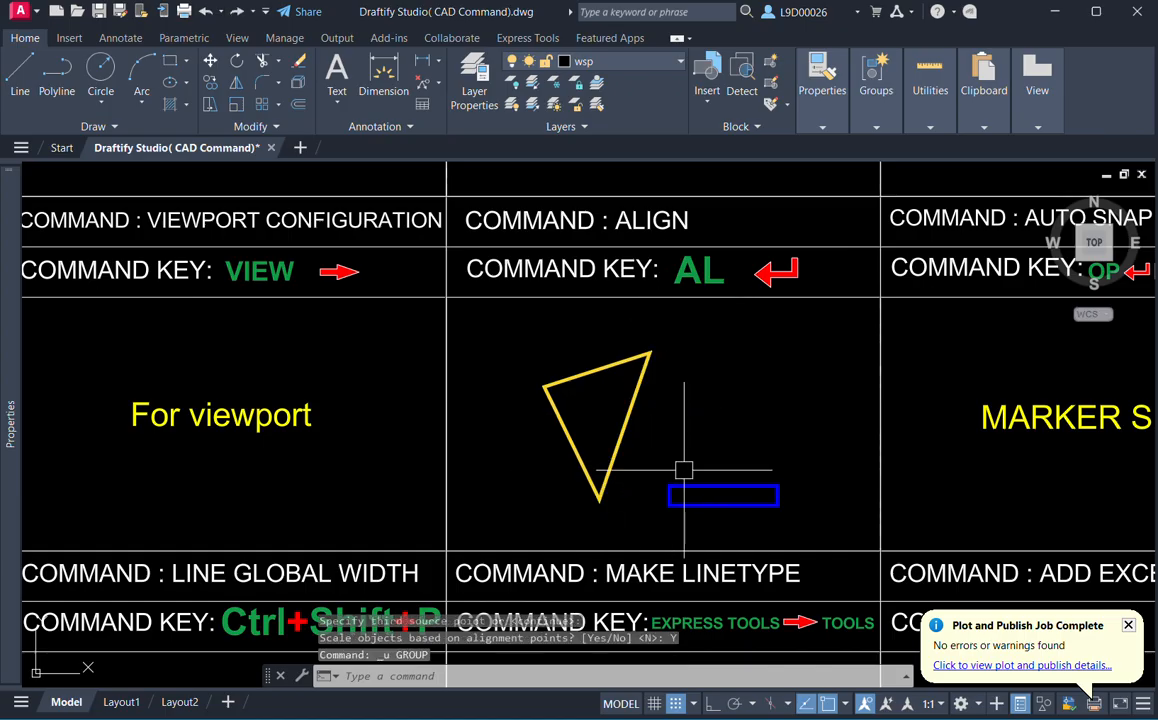
Align the blue rectangle's top edge to the triangle's right side, starting at the bottom vertex, with scaling set to No, and undo it.
click(753, 466)
click(719, 490)
text(al)
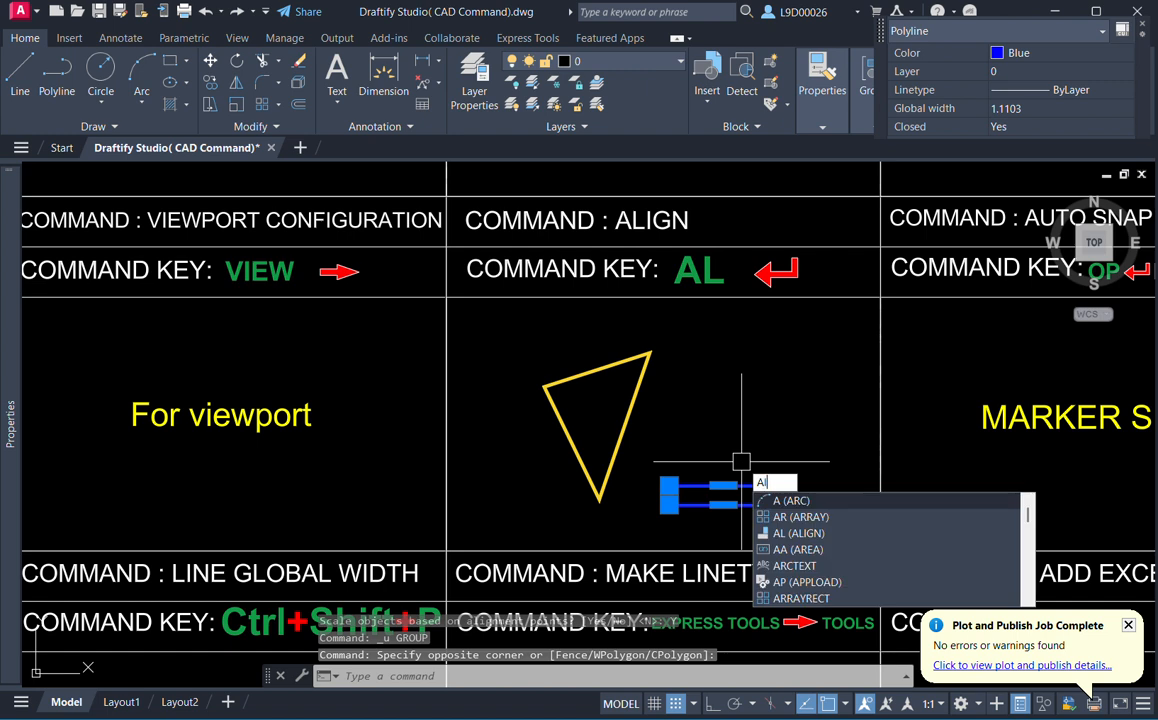
key(Return)
click(669, 486)
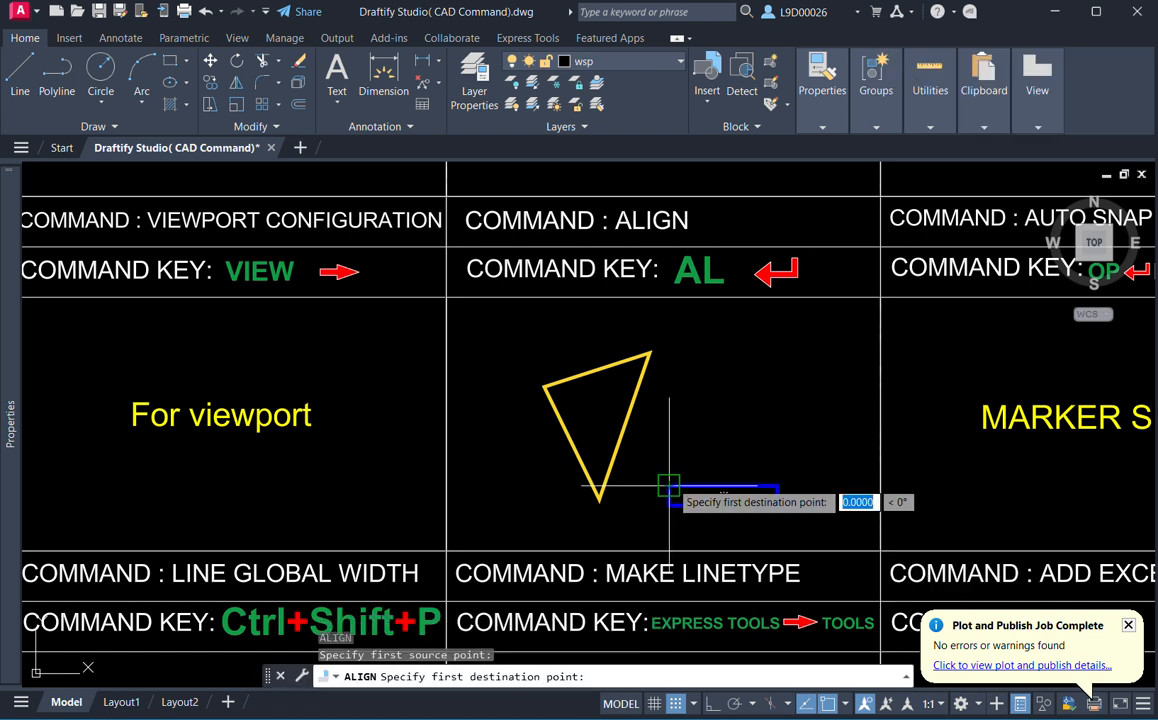
click(598, 497)
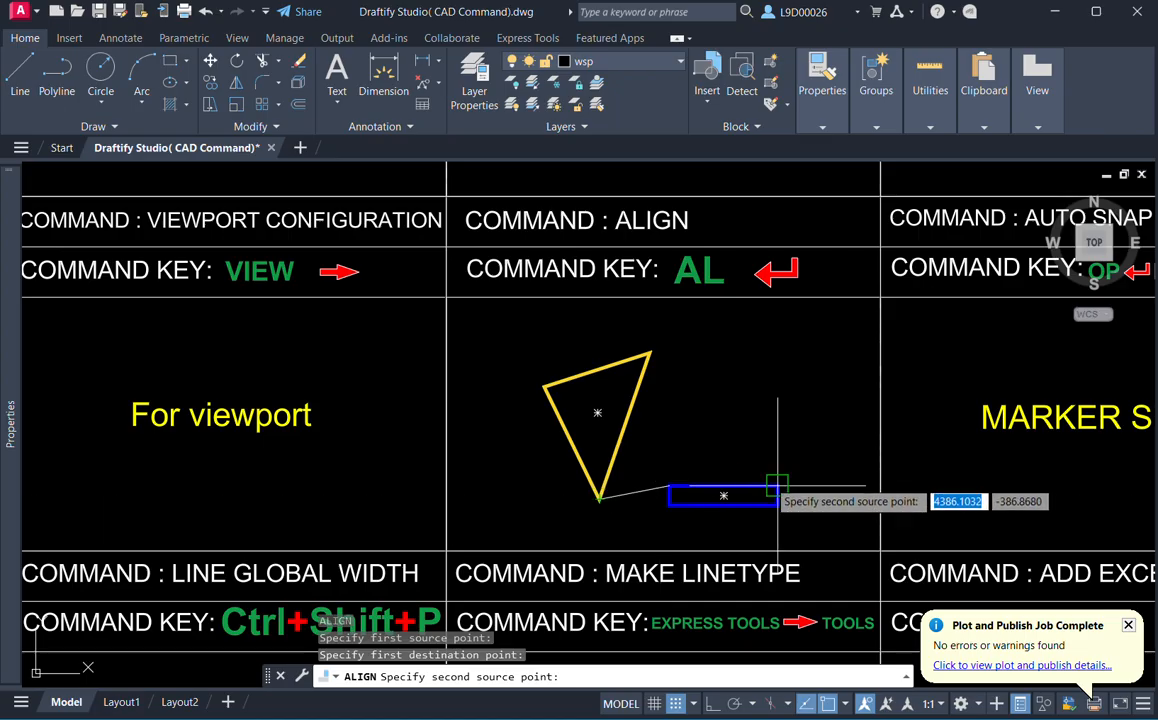
click(778, 487)
click(650, 352)
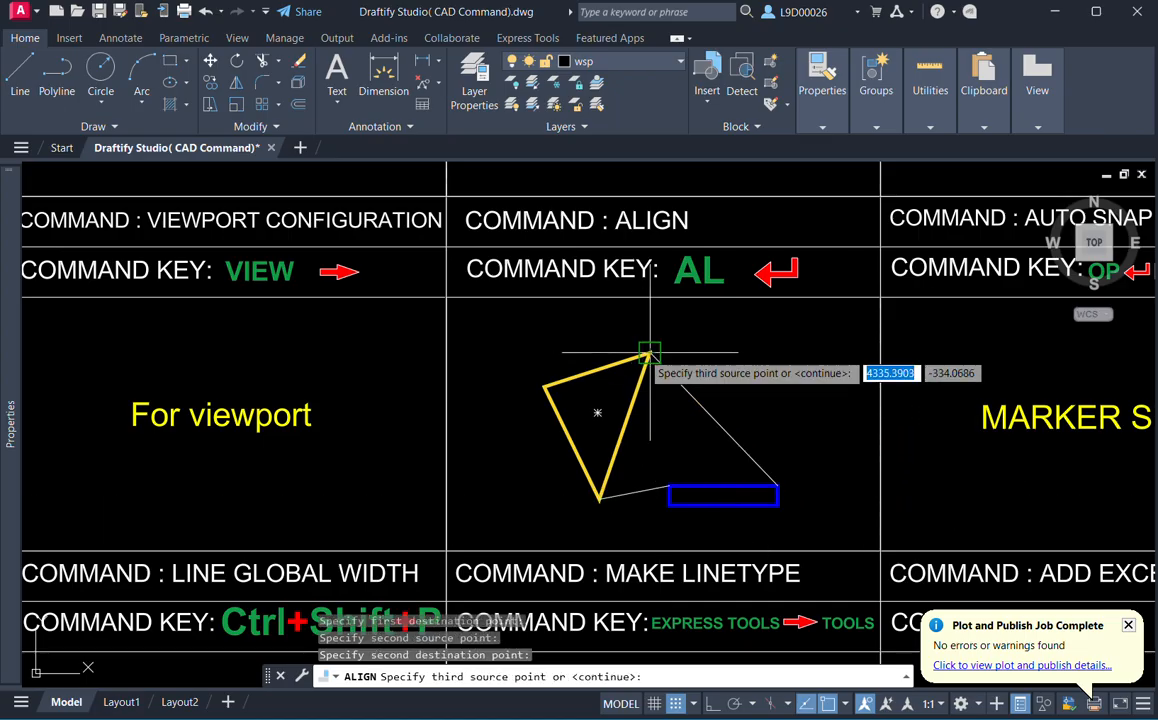
key(Return)
click(778, 447)
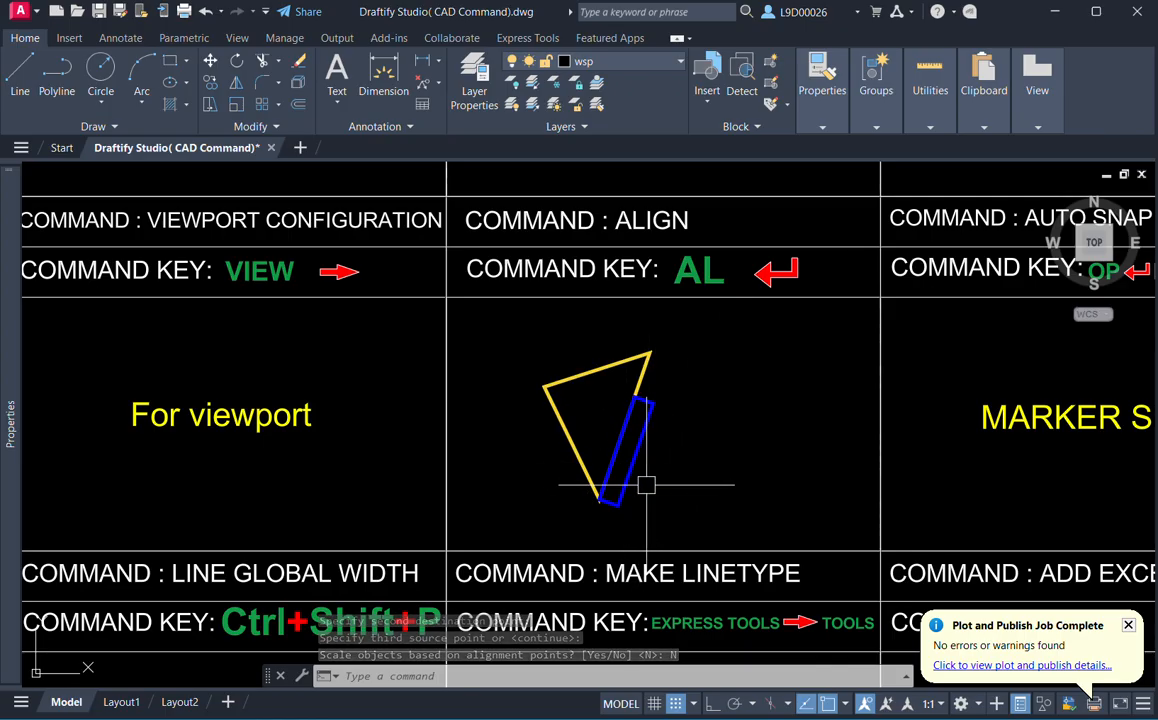
key(ctrl+z)
Repeat the unscaled Align of the rectangle's upper-left and upper-right corners to the triangle's bottom and upper-right vertices, and undo it.
click(790, 508)
click(707, 441)
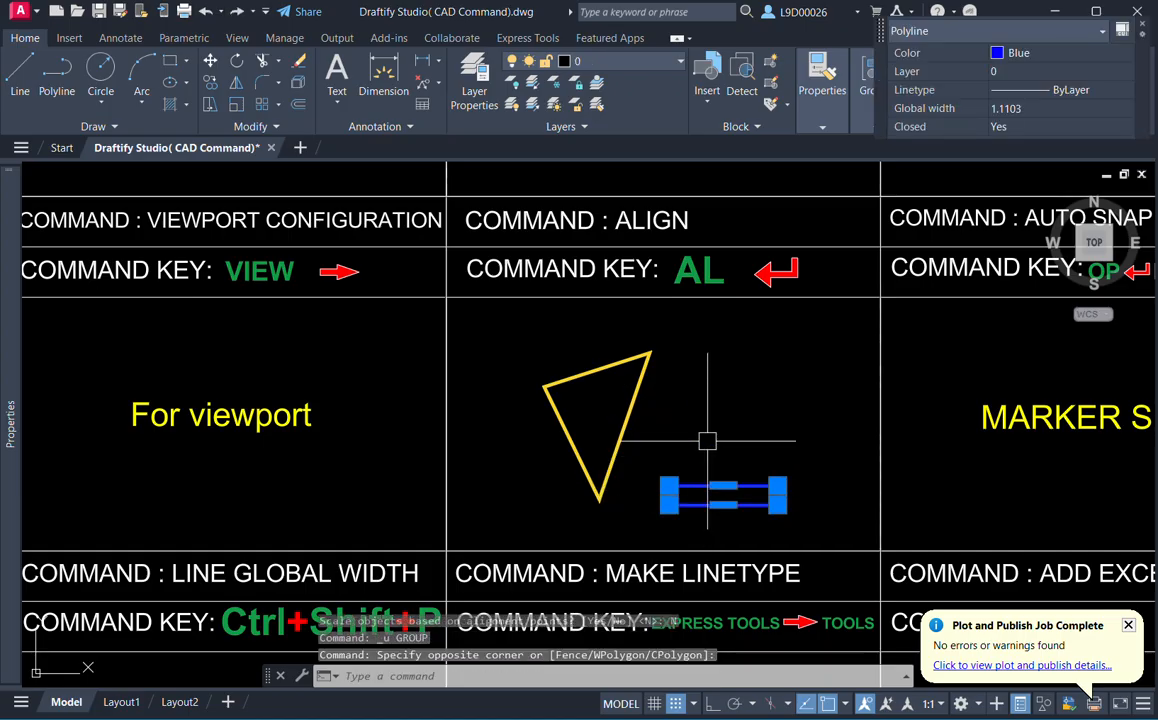
text(al)
key(Return)
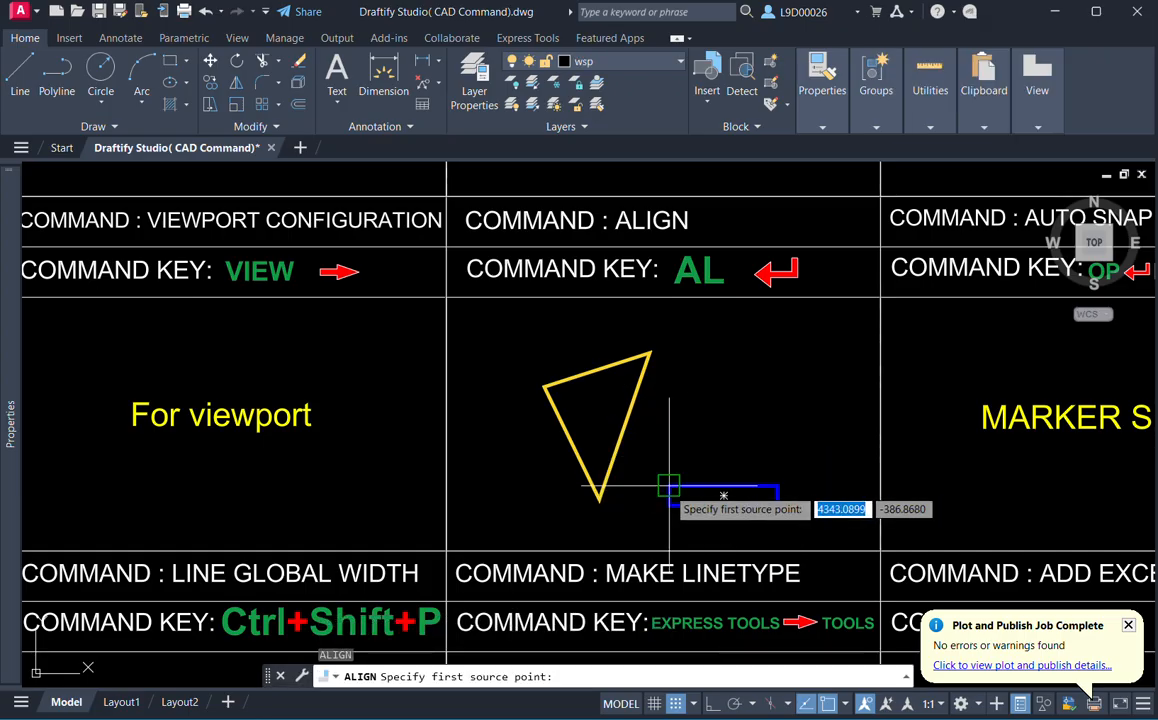
click(669, 486)
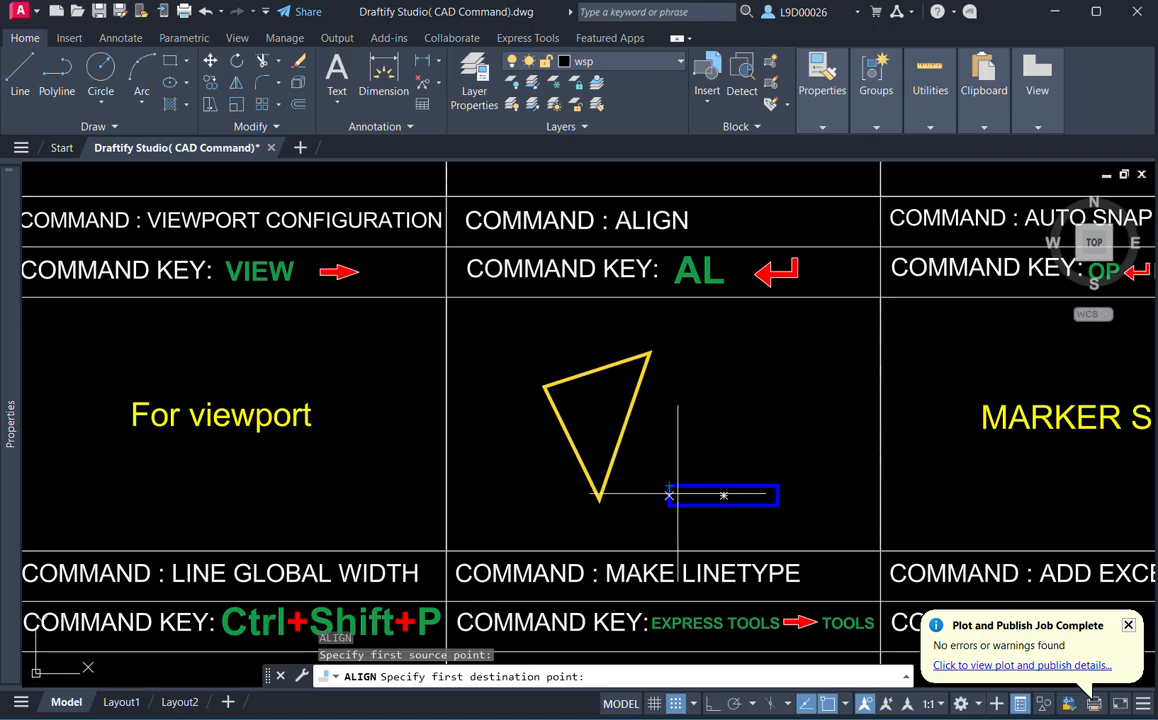
click(598, 497)
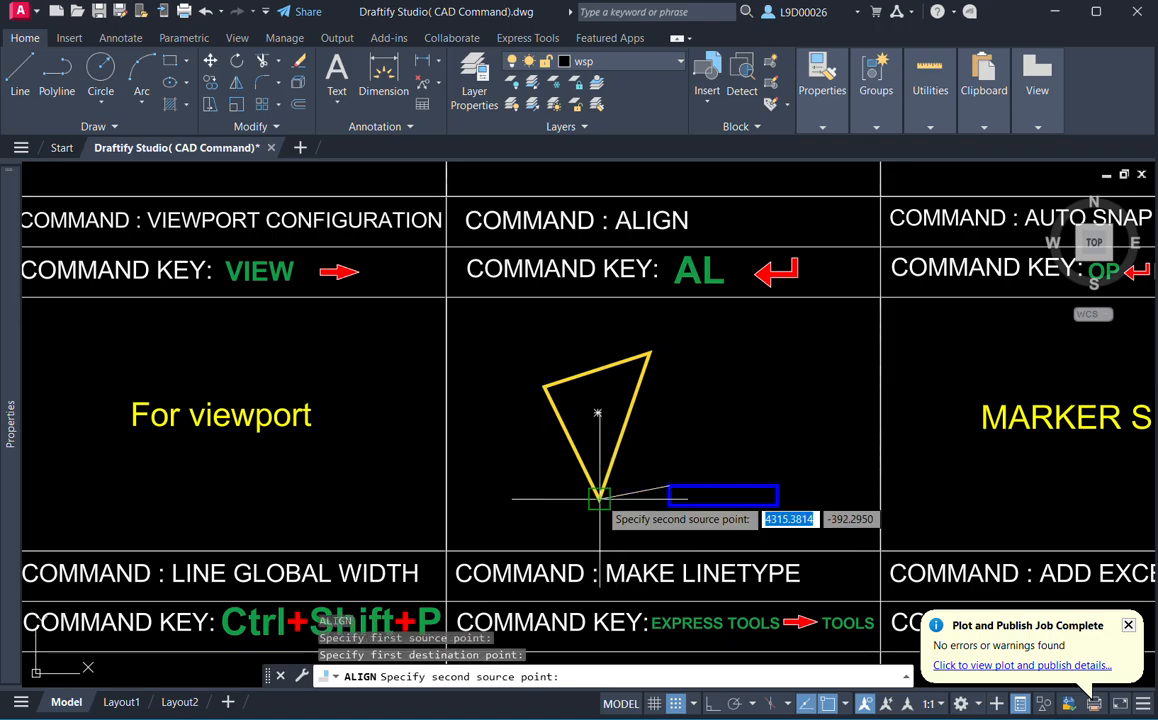
click(778, 486)
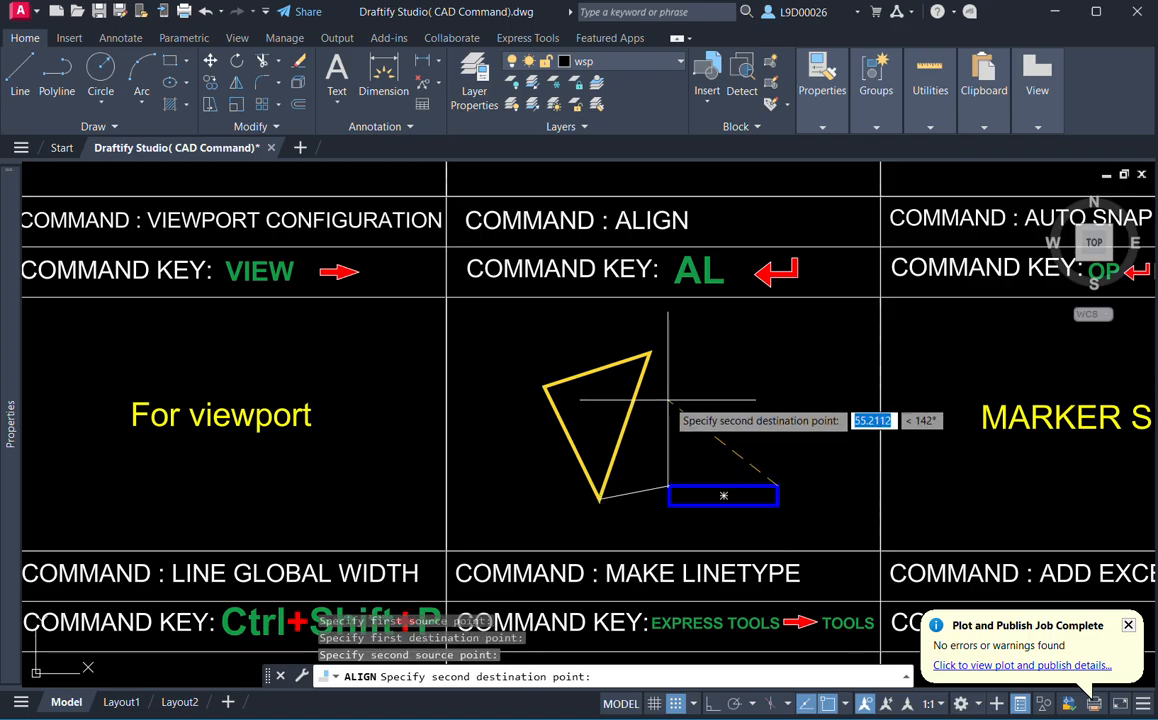
click(651, 353)
key(Return)
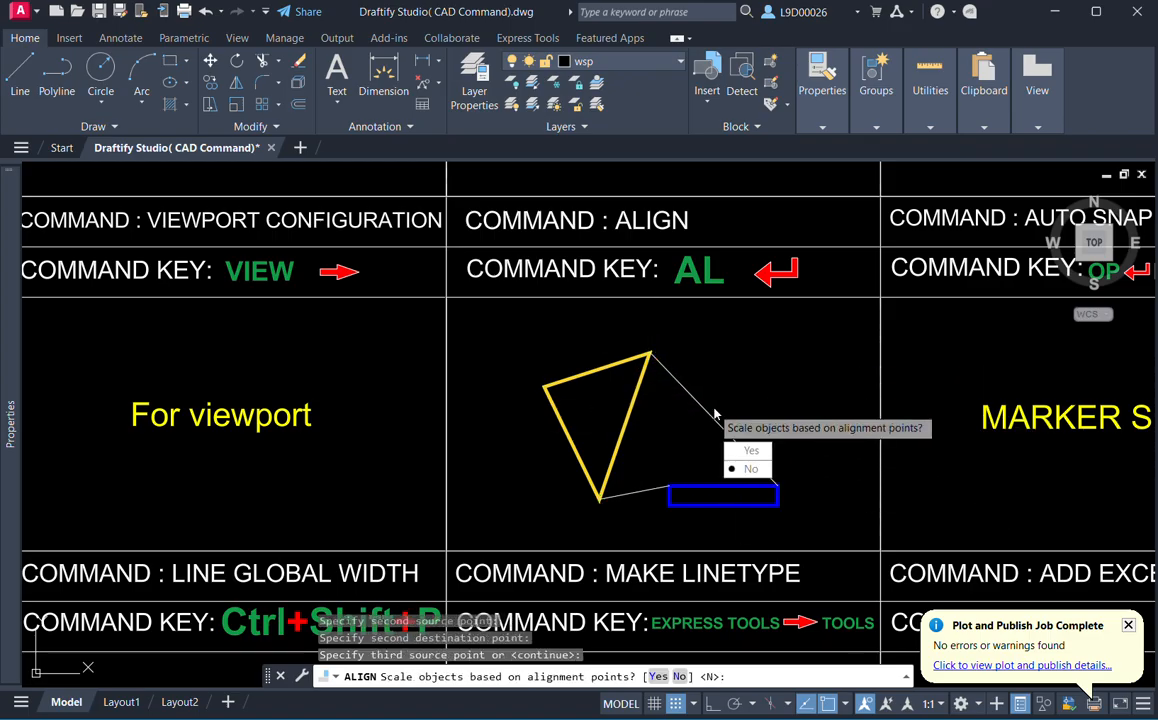
click(745, 470)
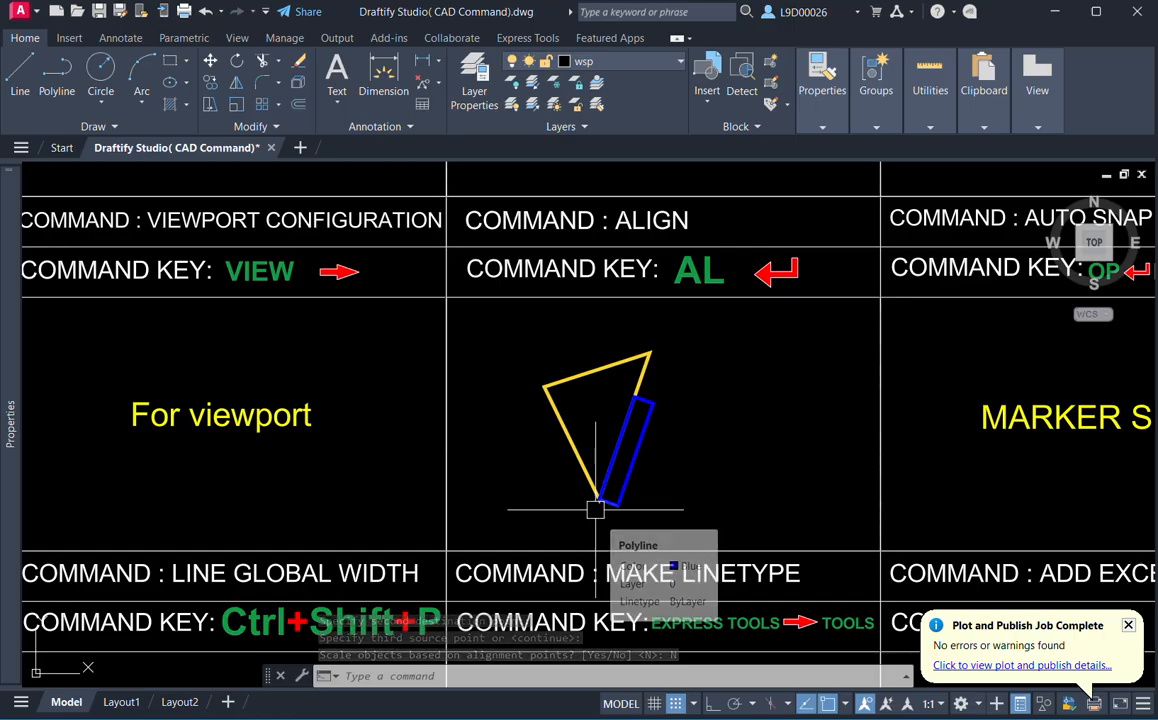
key(ctrl+z)
Align the rectangle in reverse, upper-left corner to the triangle's upper-right vertex and upper-right corner to its bottom vertex, without scaling, and undo it.
click(690, 492)
text(a)
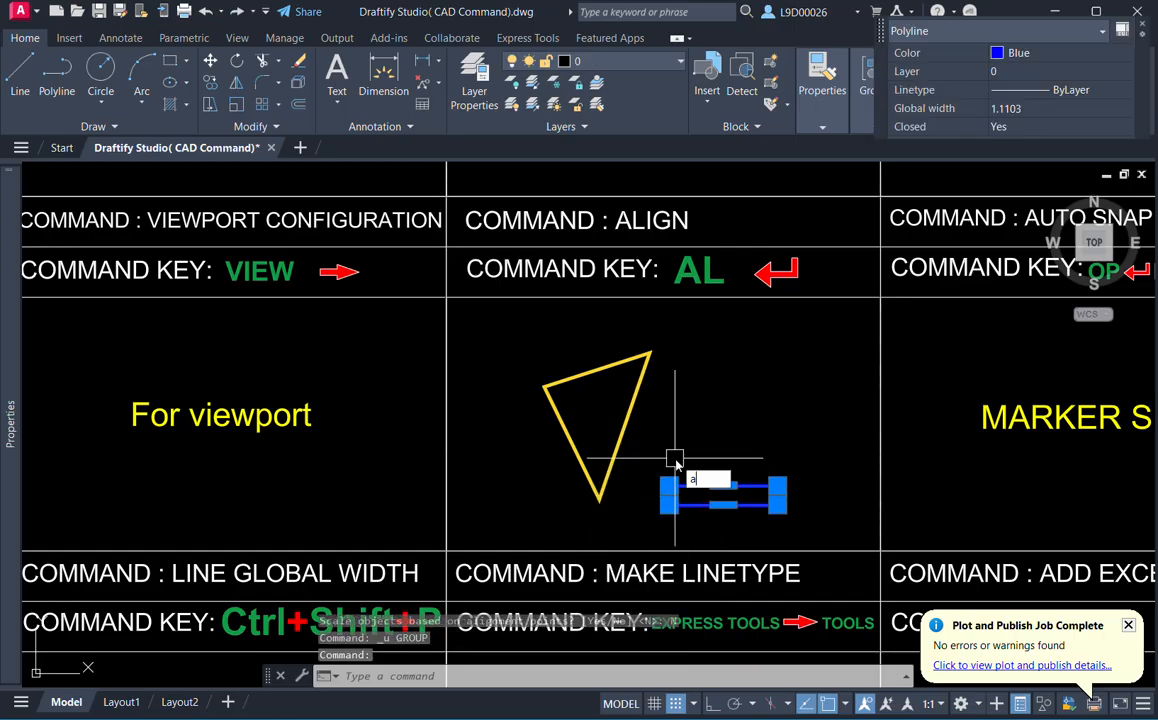
text(l)
key(Return)
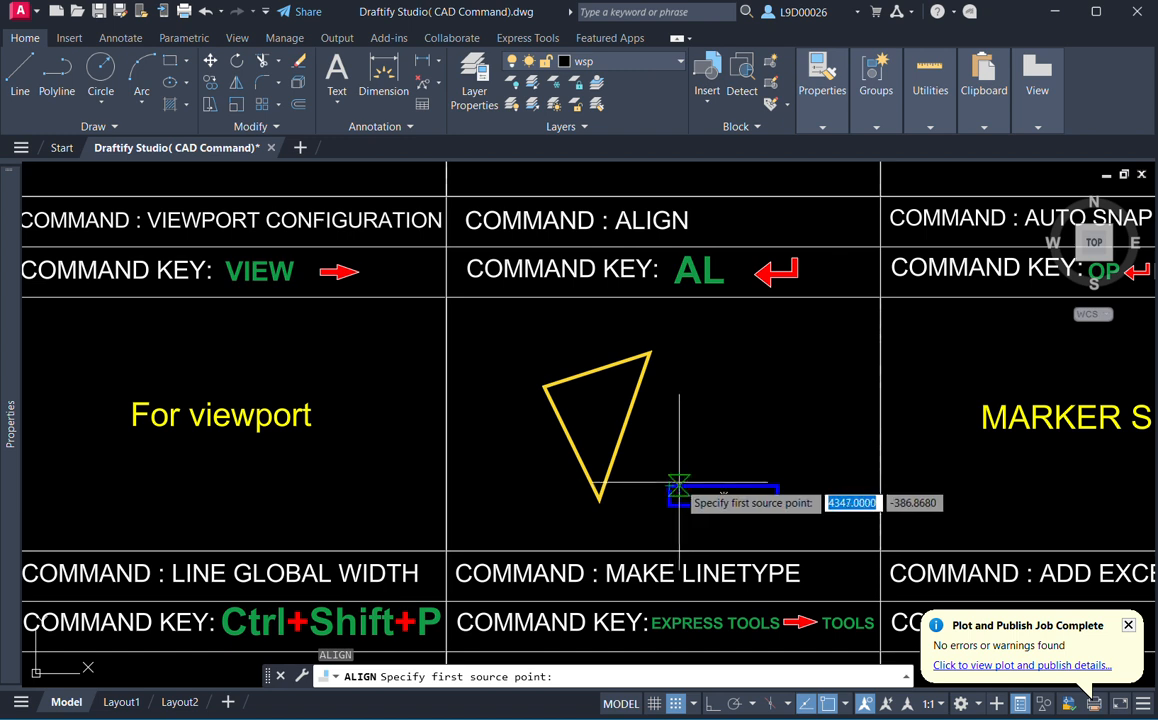
click(669, 486)
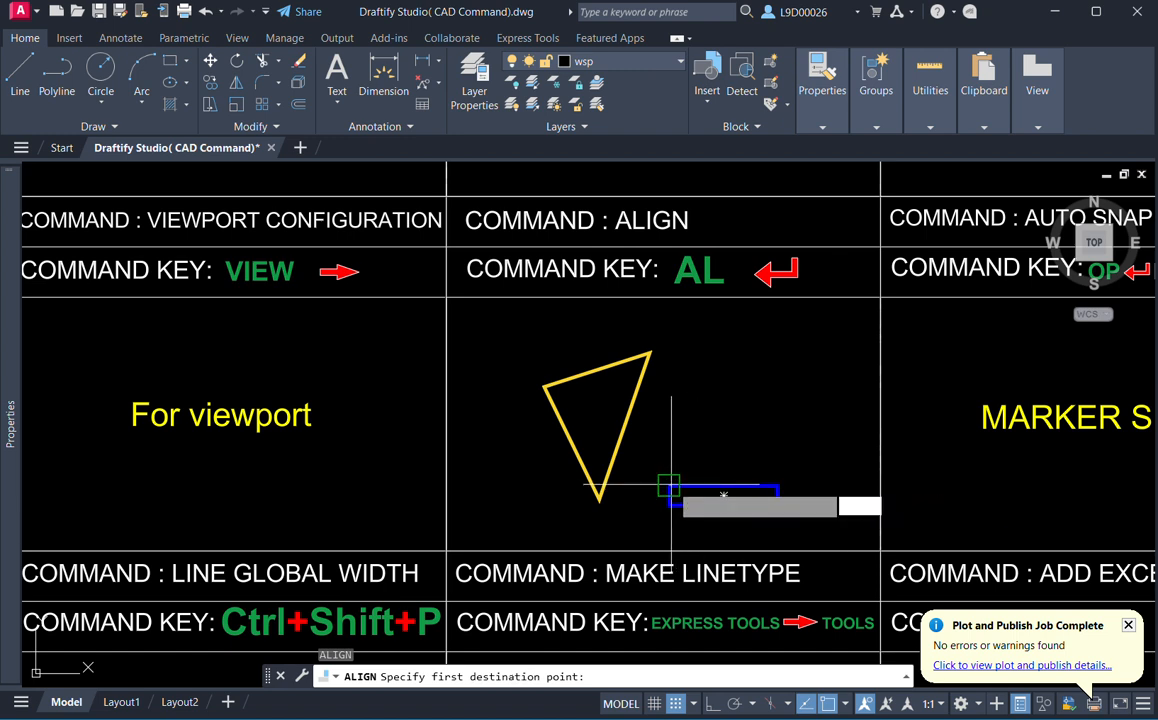
click(650, 353)
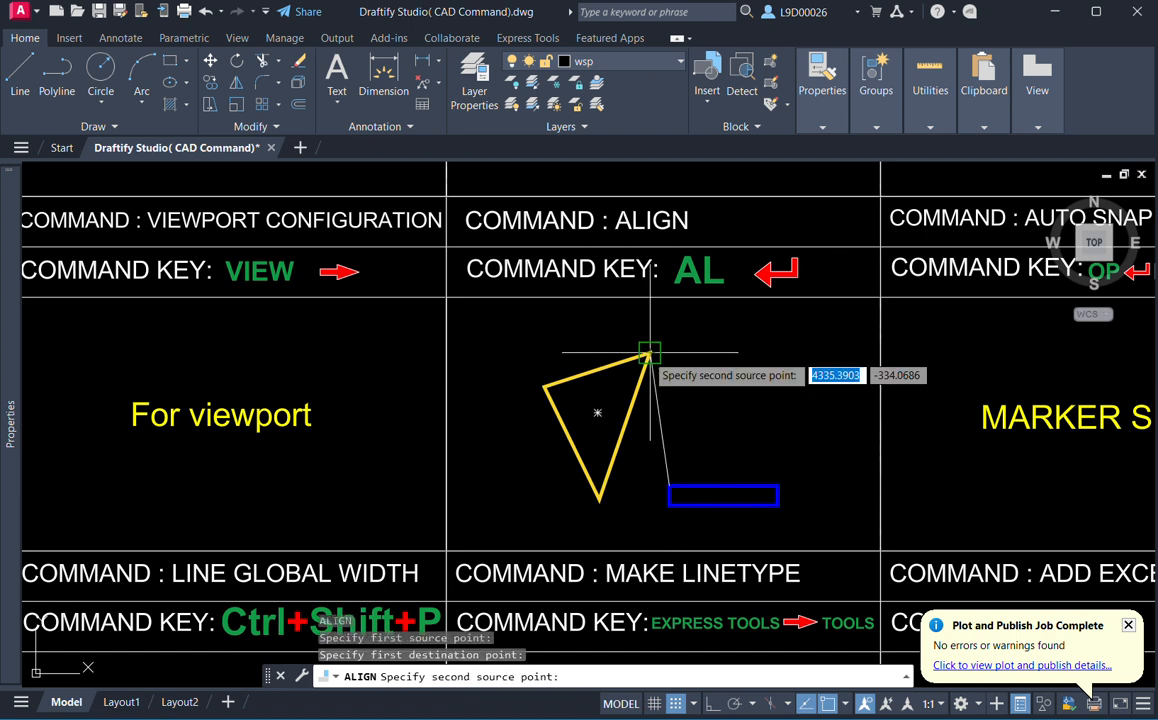
click(777, 486)
click(600, 498)
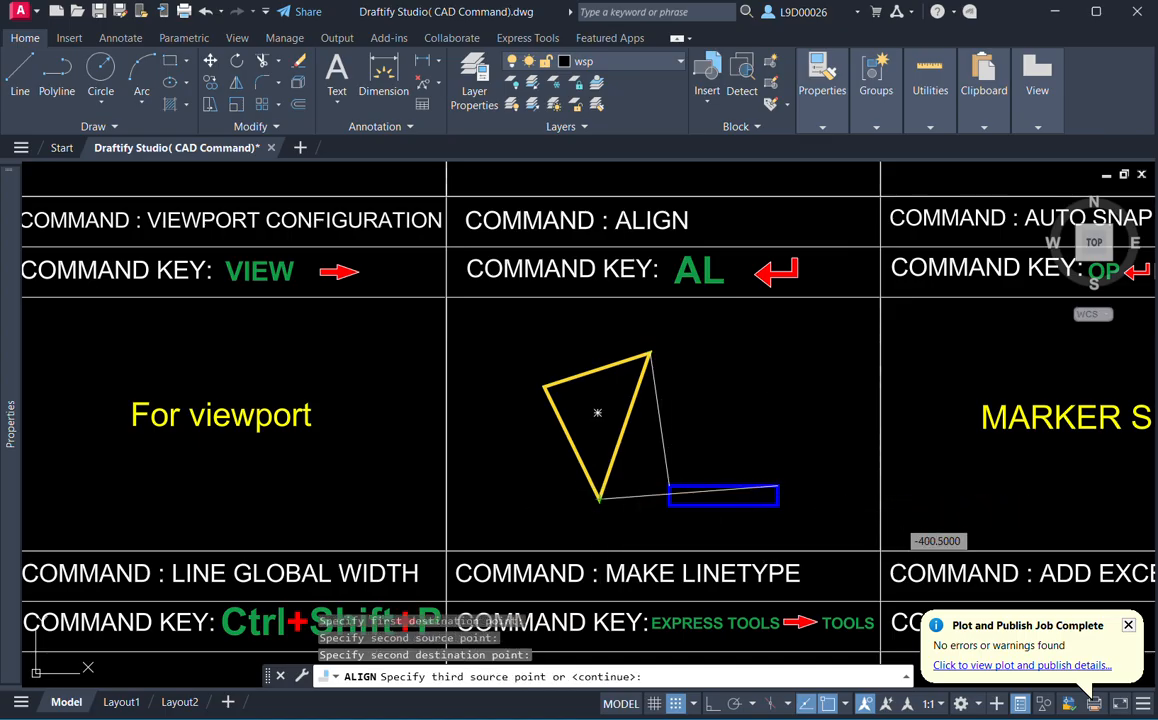
key(Return)
click(666, 584)
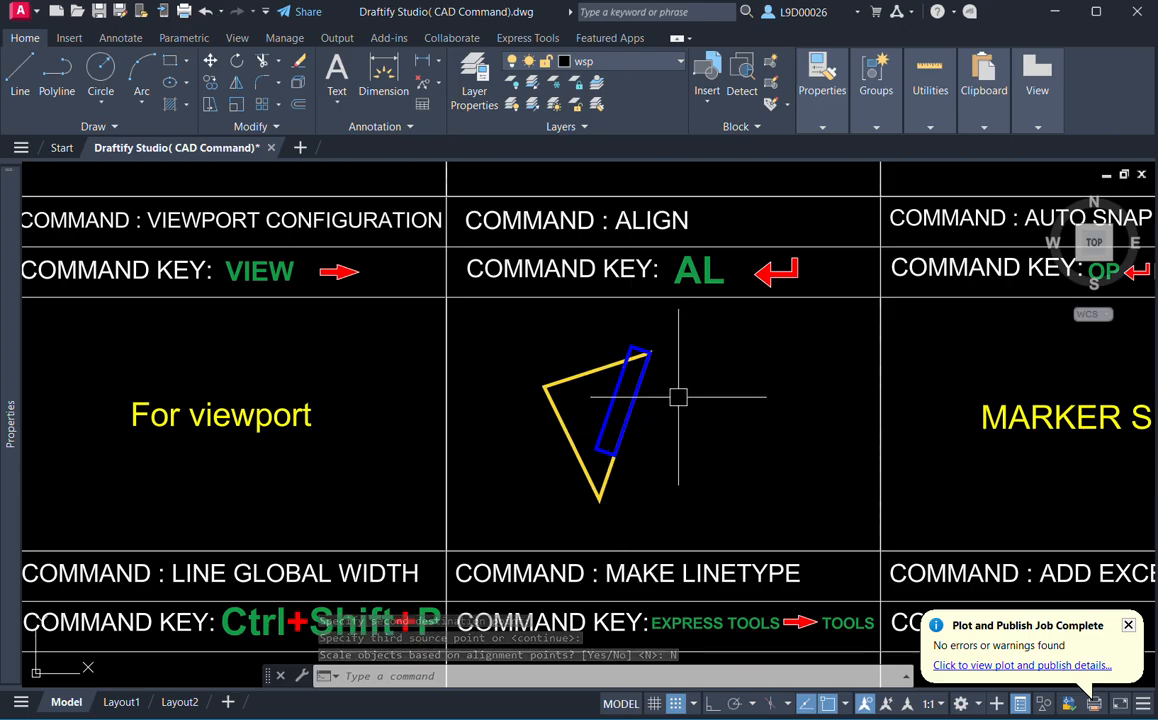
key(ctrl+z)
Align the blue rectangle's top edge to the triangle's right side, upper-left corner at the bottom vertex, scaling it to the alignment points.
click(685, 501)
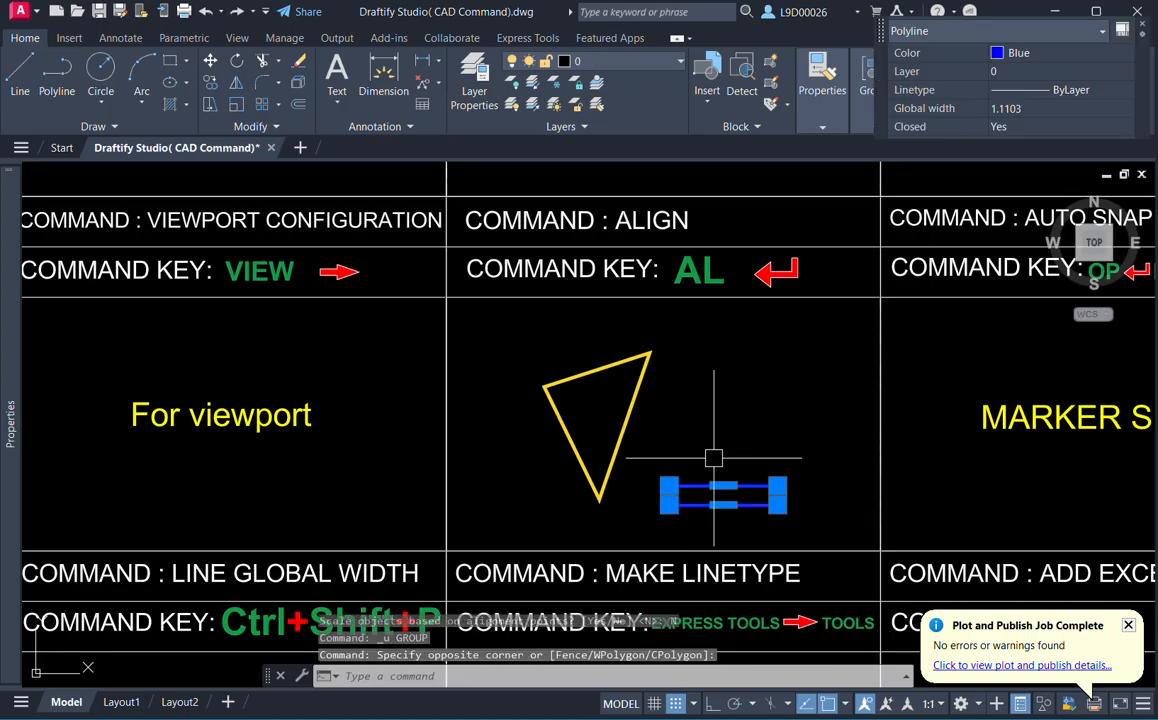
text(AL)
key(Return)
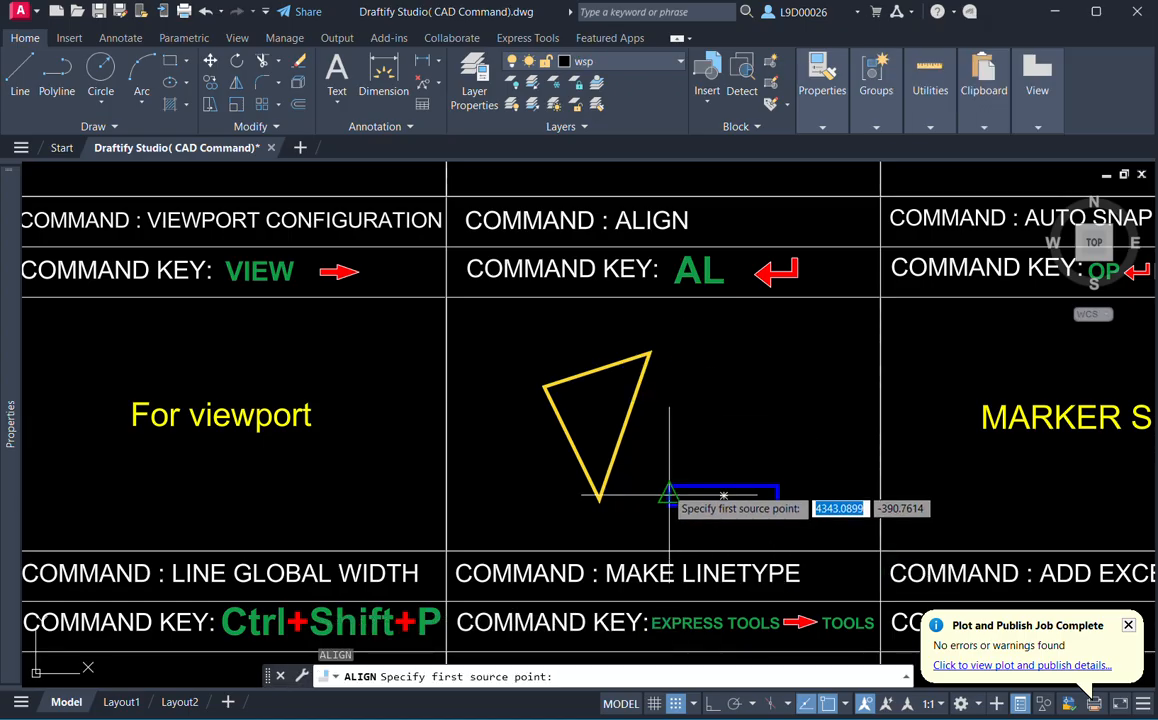
click(668, 487)
click(600, 497)
click(778, 487)
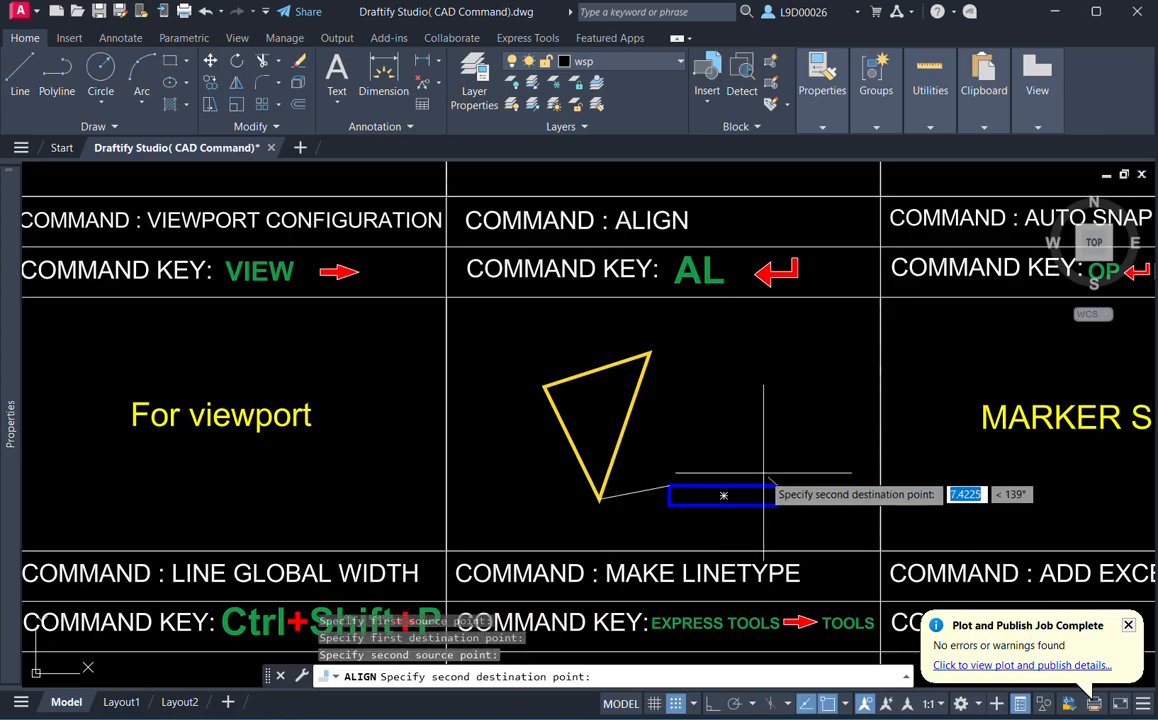
click(650, 354)
key(Return)
text(Y)
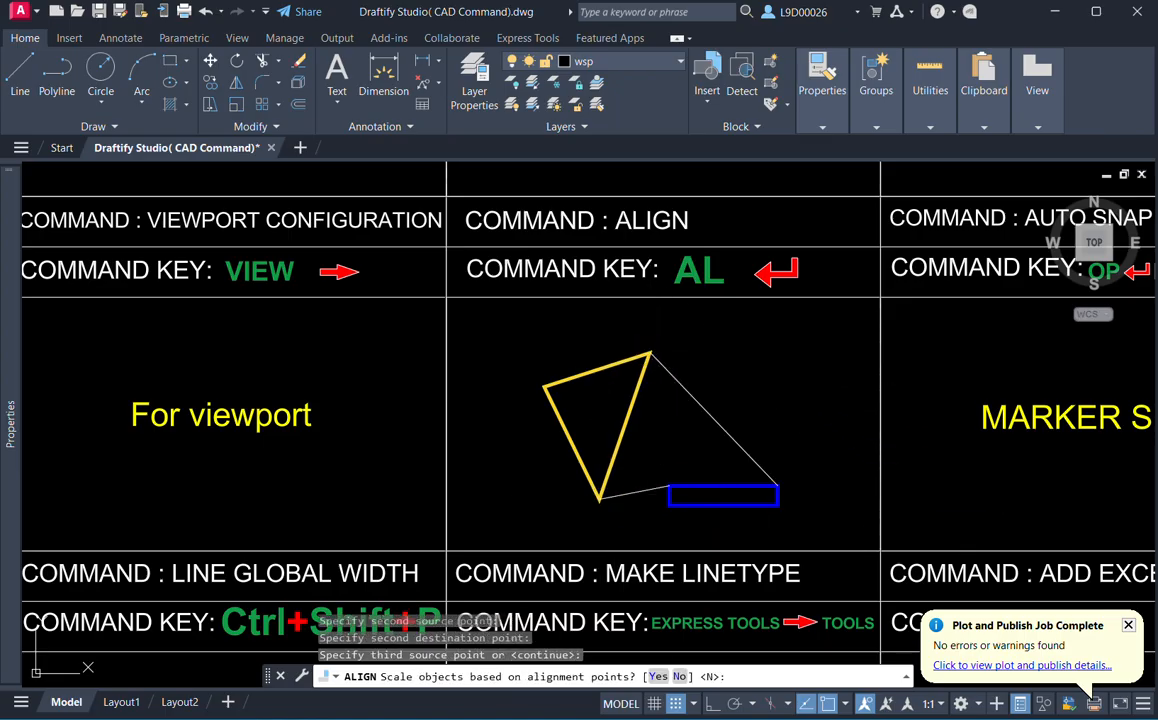
key(Return)
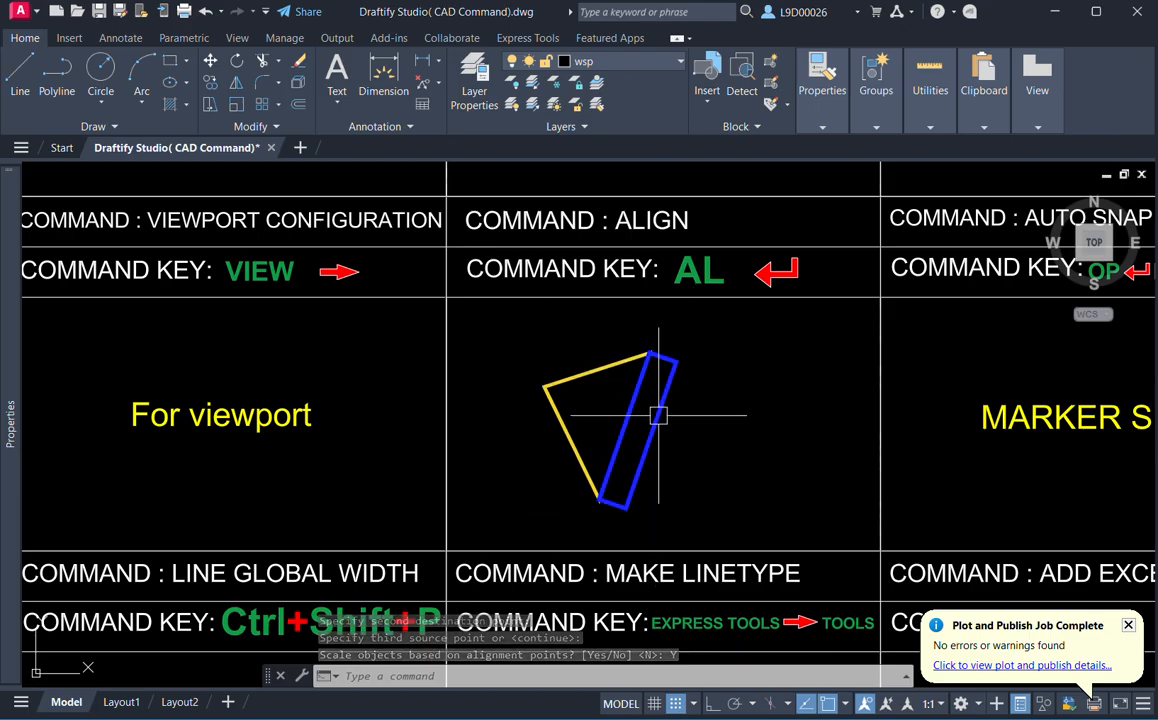
Open the Options dialog with OP and display its Open and Save settings.
middle_drag(676, 440, 603, 420)
scroll(603, 420, down, 3)
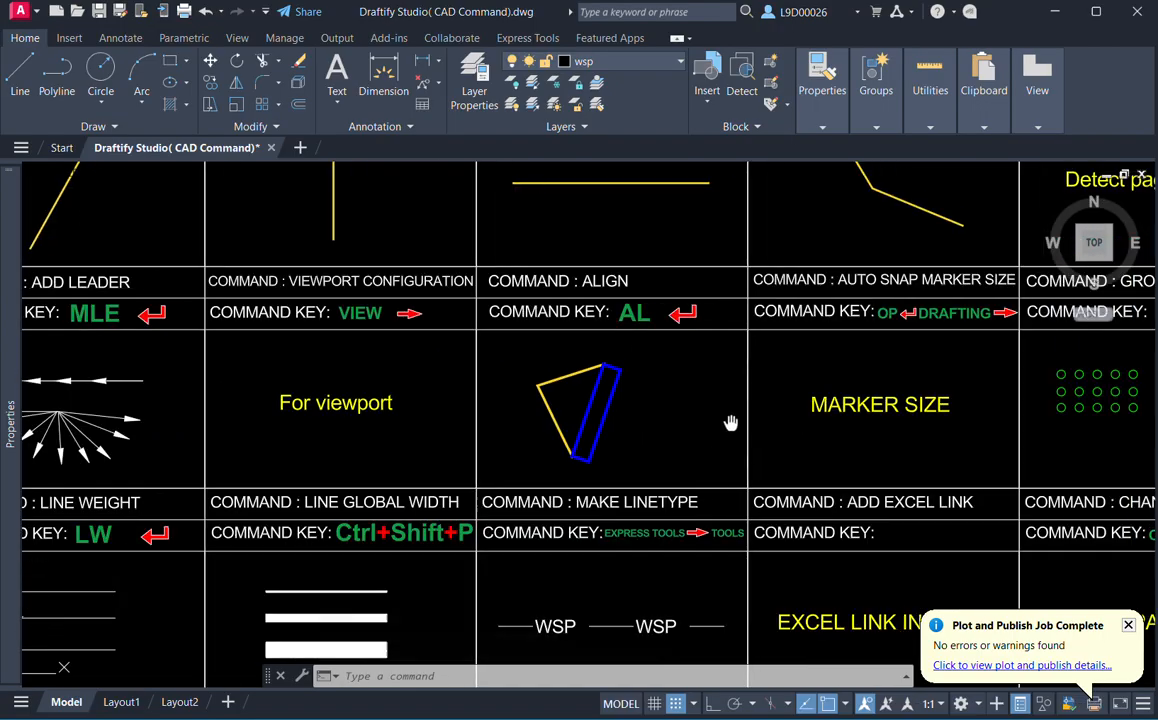
scroll(742, 344, up, 4)
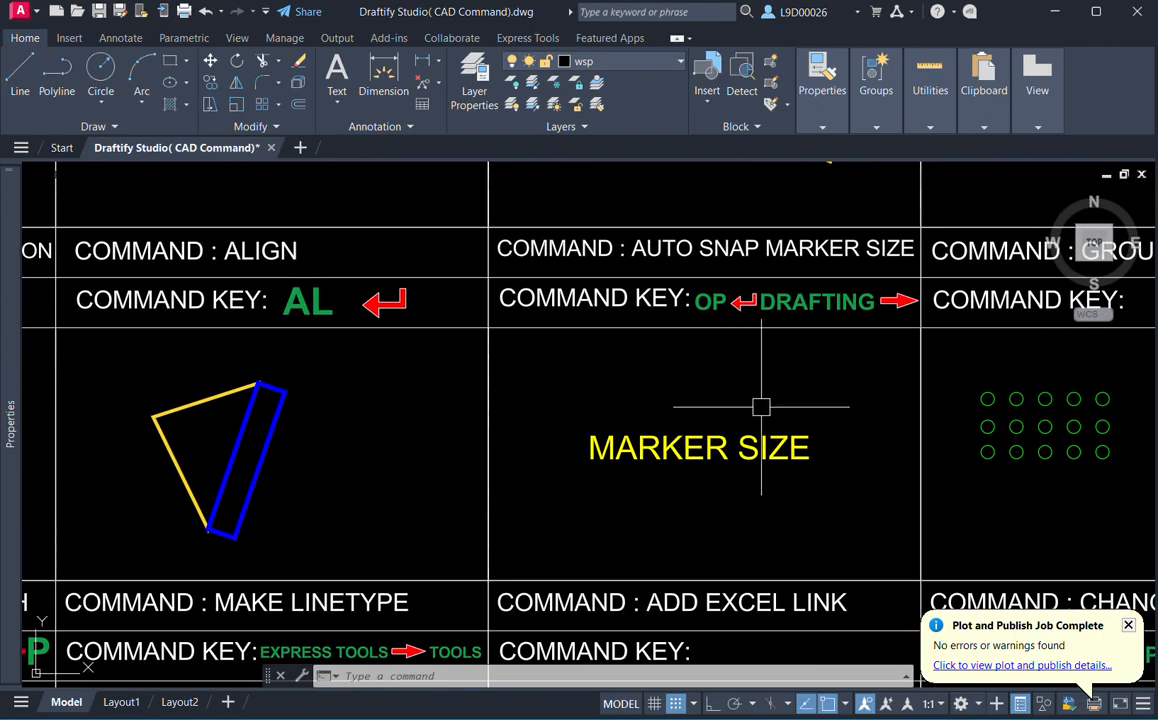
mouse_move(760, 406)
middle_down()
mouse_move(755, 414)
mouse_move(799, 398)
mouse_move(772, 432)
middle_up()
text(op)
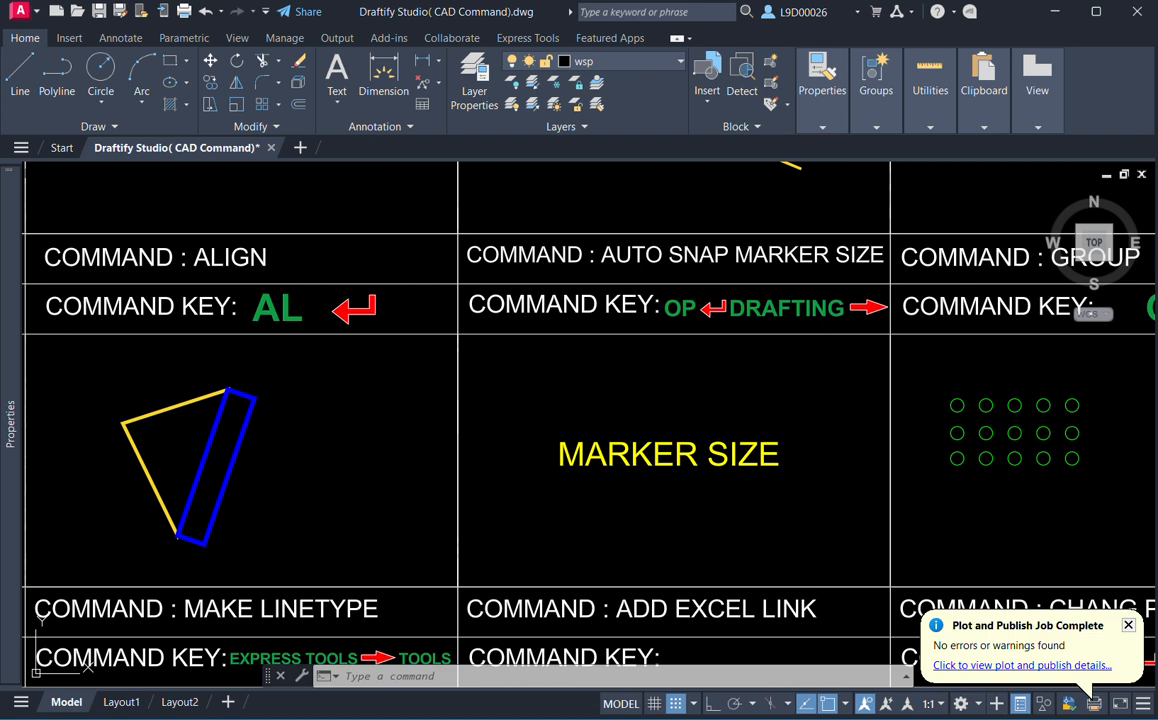
key(Return)
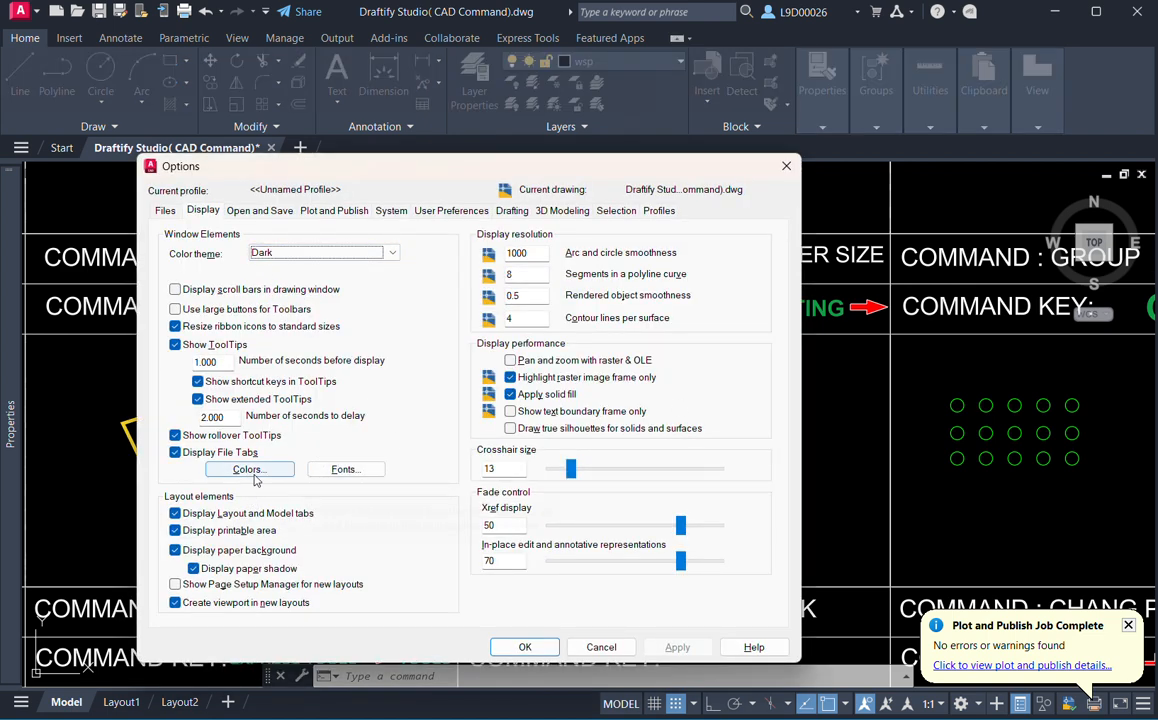
click(259, 211)
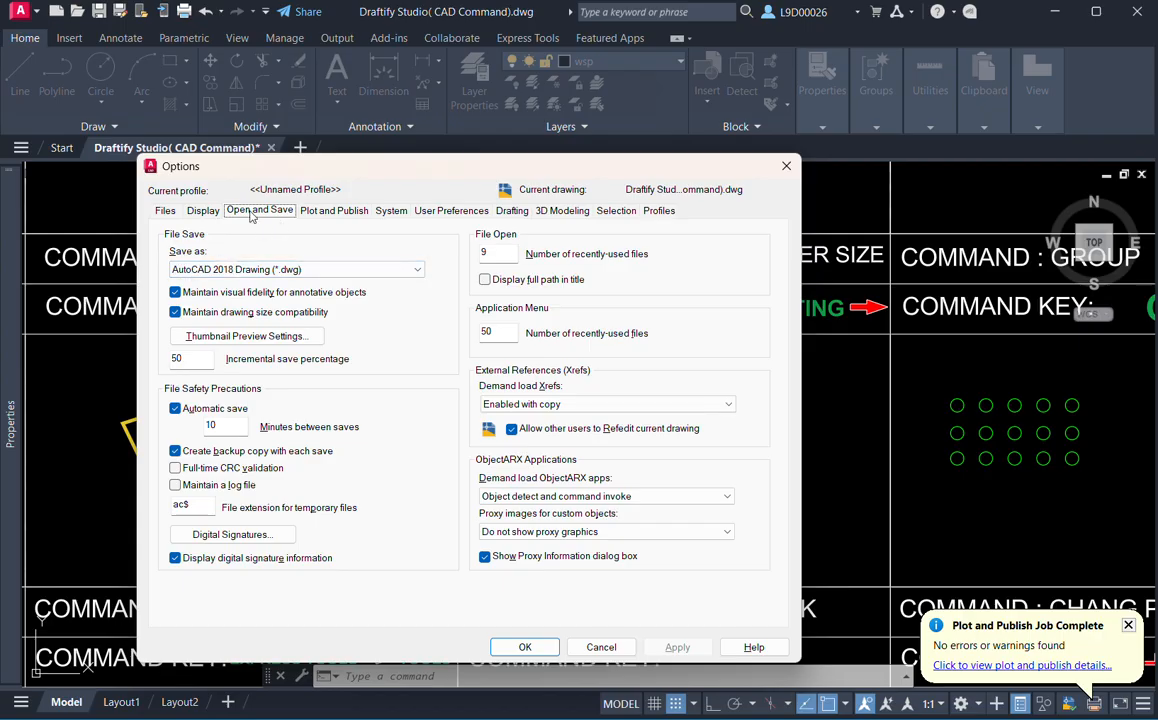
Set the default save format to AutoCAD 2000/LT2000 DXF (*.dxf), apply it and close the options.
click(262, 269)
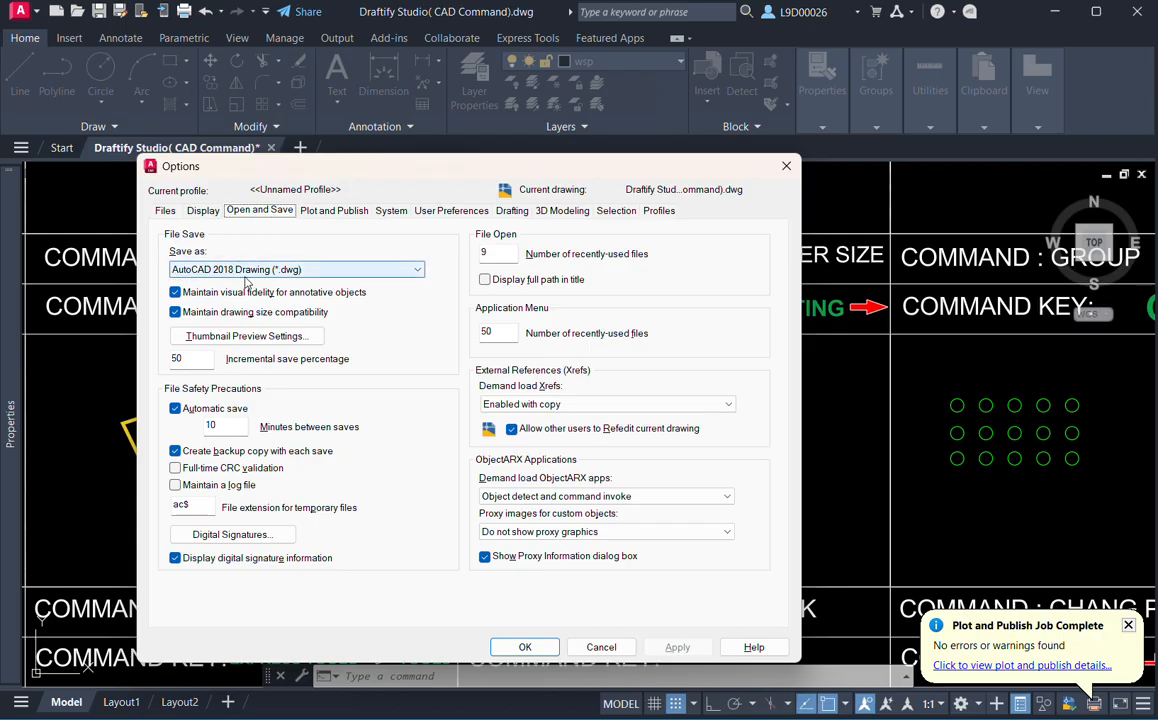
scroll(263, 307, down, 3)
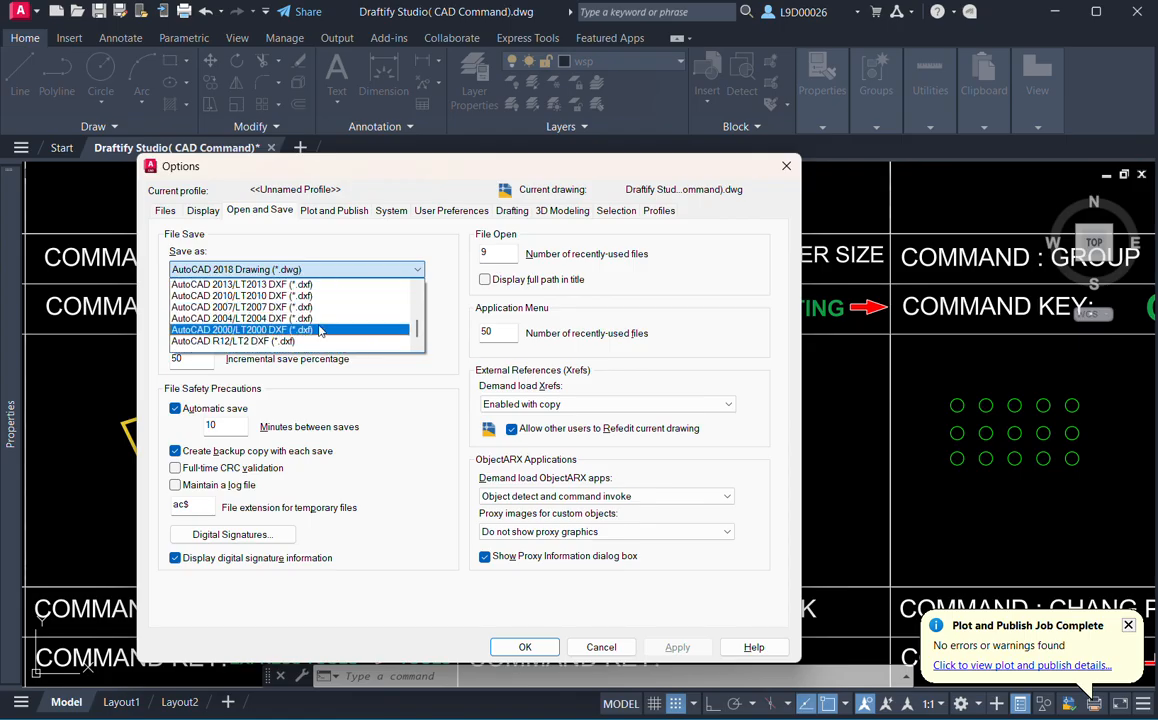
scroll(256, 313, up, 2)
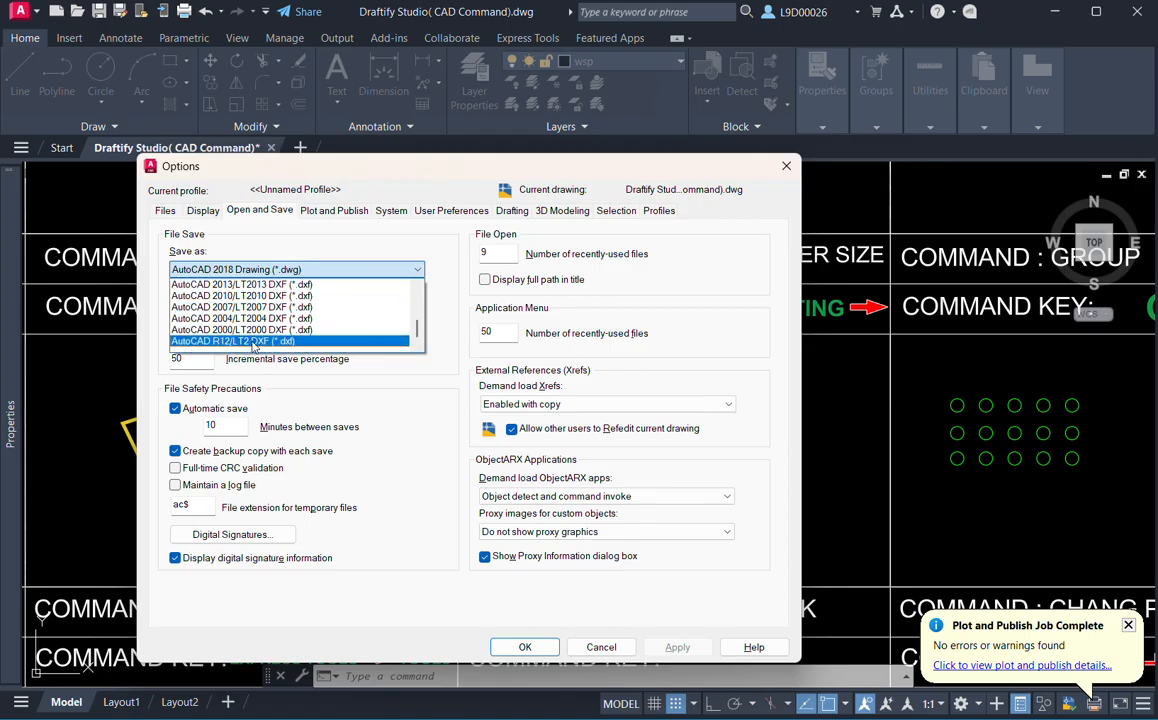
scroll(250, 325, down, 1)
click(242, 332)
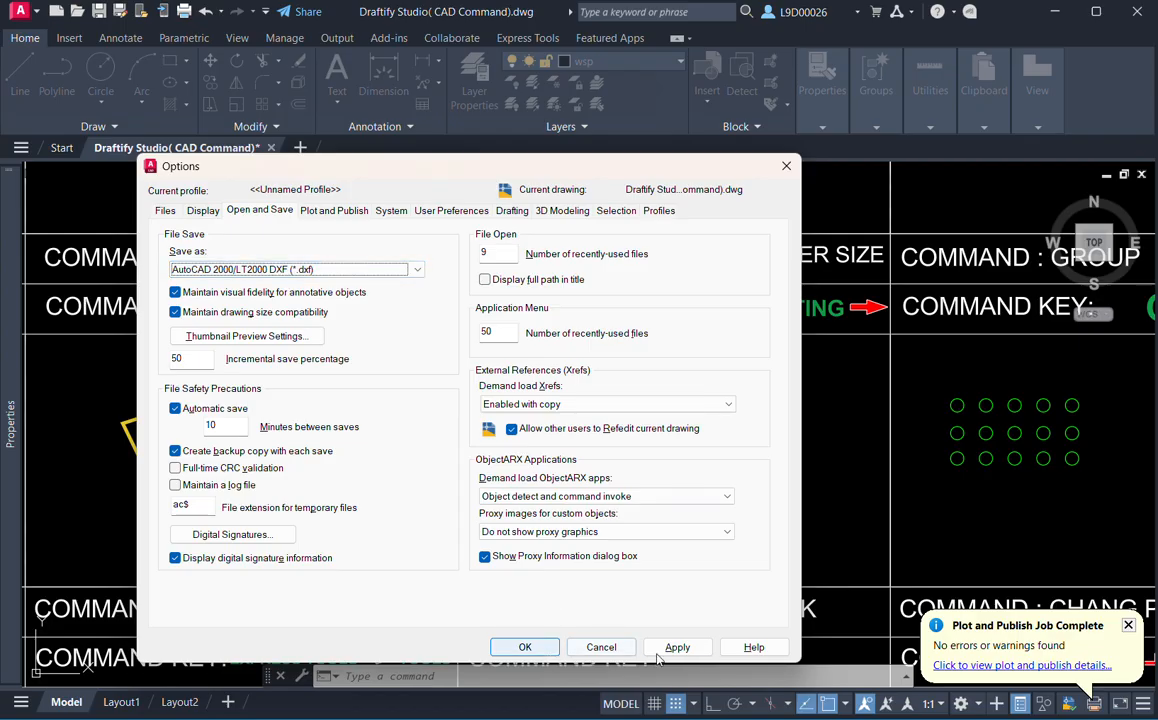
click(677, 647)
click(524, 647)
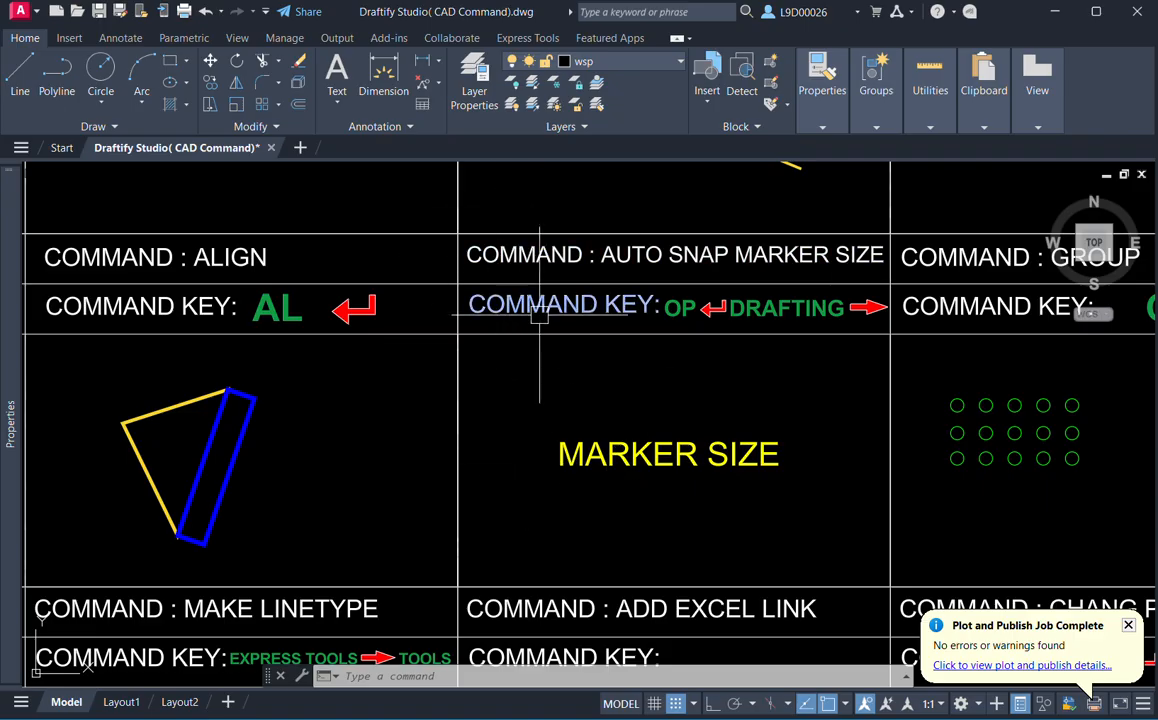
Select a single magenta circle in the GROUP cell and the whole magenta array, clearing each selection.
mouse_move(561, 344)
middle_down()
mouse_move(445, 400)
mouse_move(729, 408)
mouse_move(737, 433)
mouse_move(700, 408)
mouse_move(695, 418)
middle_up()
click(703, 410)
key(Escape)
middle_drag(742, 452, 690, 440)
click(676, 440)
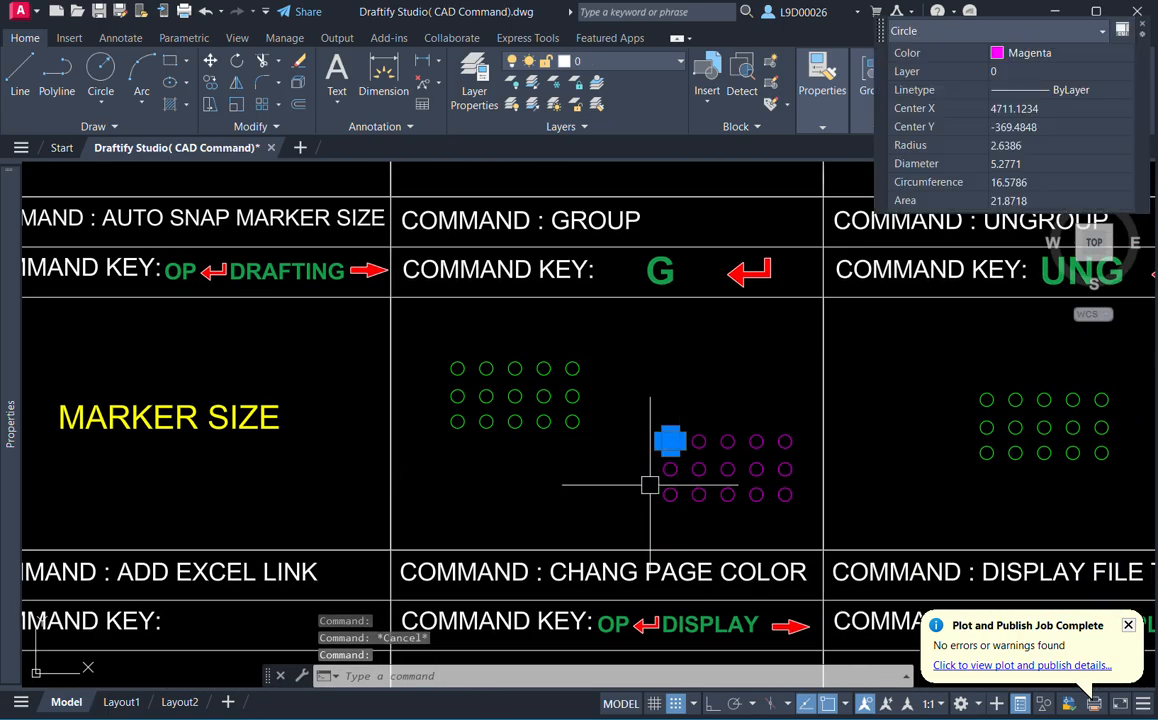
scroll(670, 447, up, 2)
key(Escape)
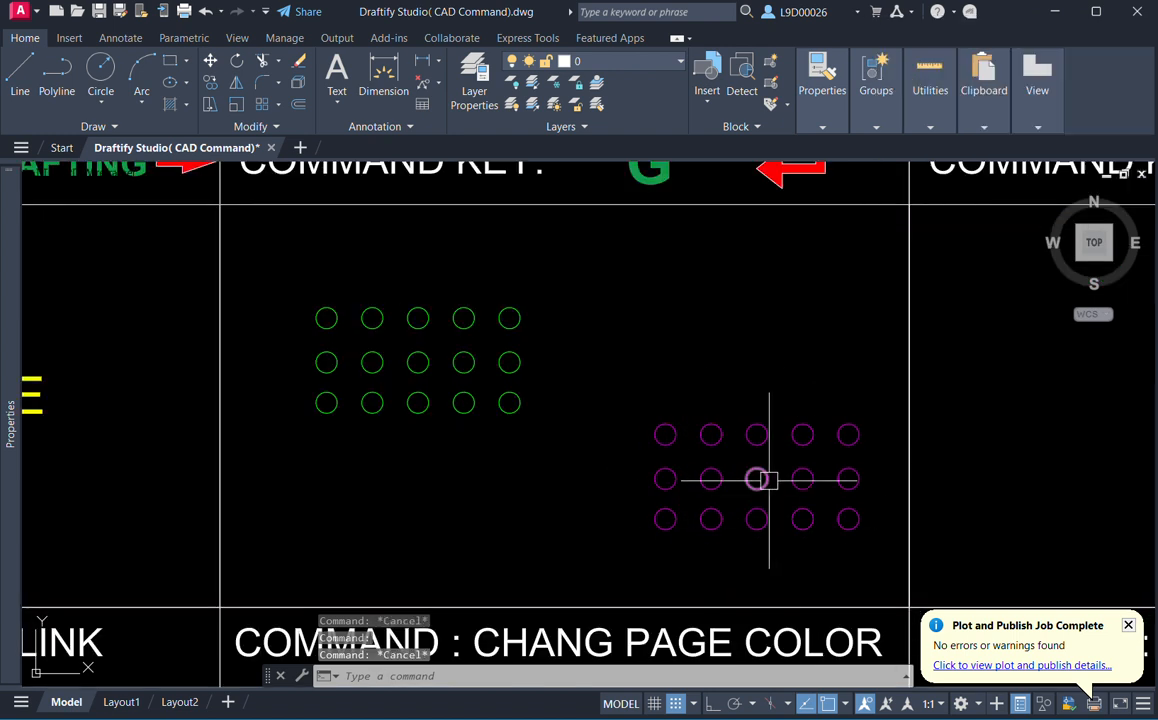
middle_drag(639, 457, 611, 453)
click(614, 388)
click(853, 567)
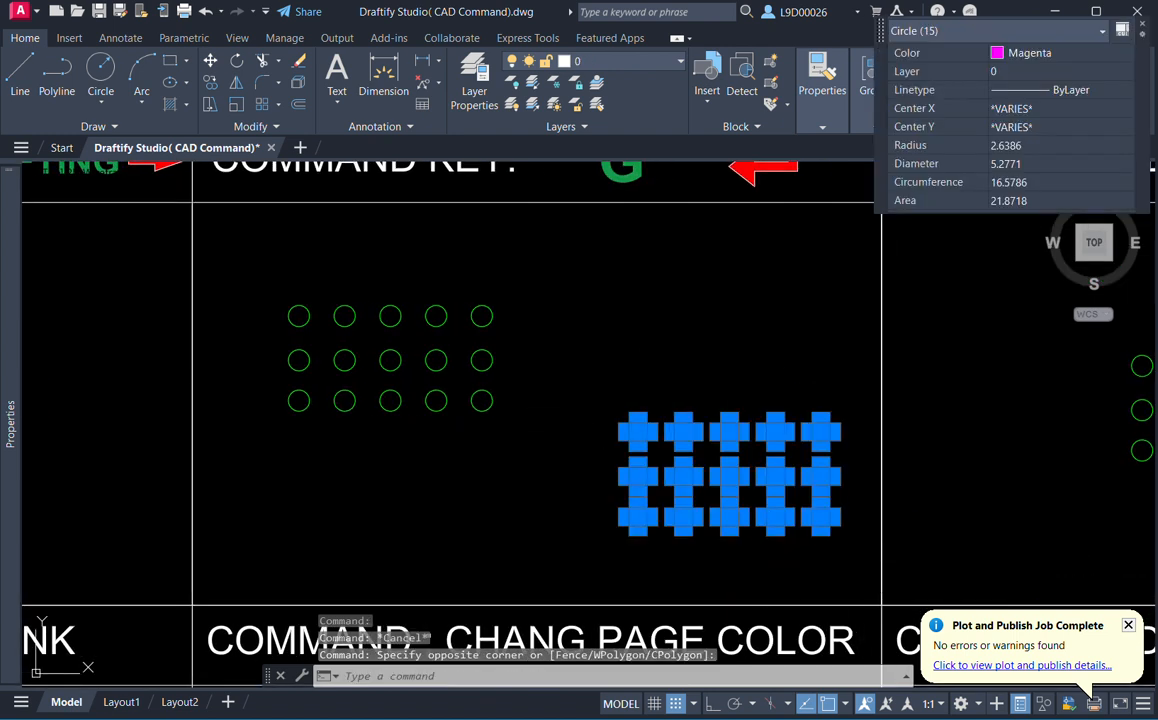
key(Escape)
Group the magenta circles in the GROUP cell, undo the grouping and select a single circle to check.
click(611, 387)
click(812, 548)
scroll(735, 420, down, 2)
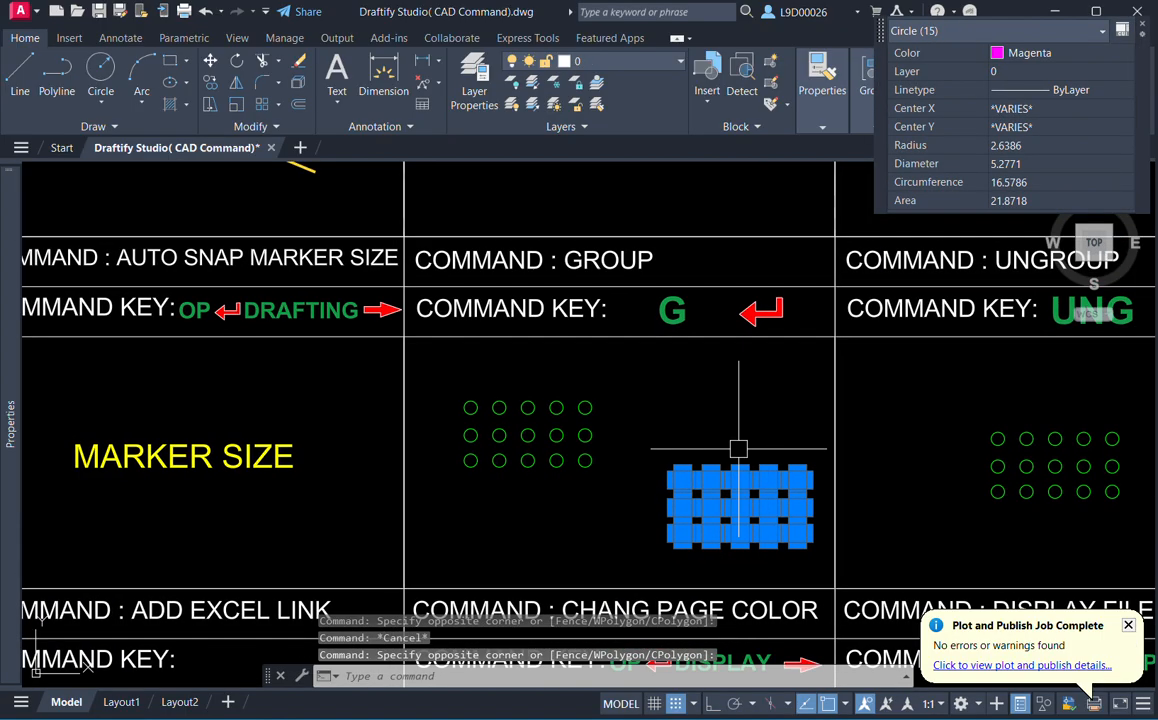
text(g)
key(Return)
click(731, 476)
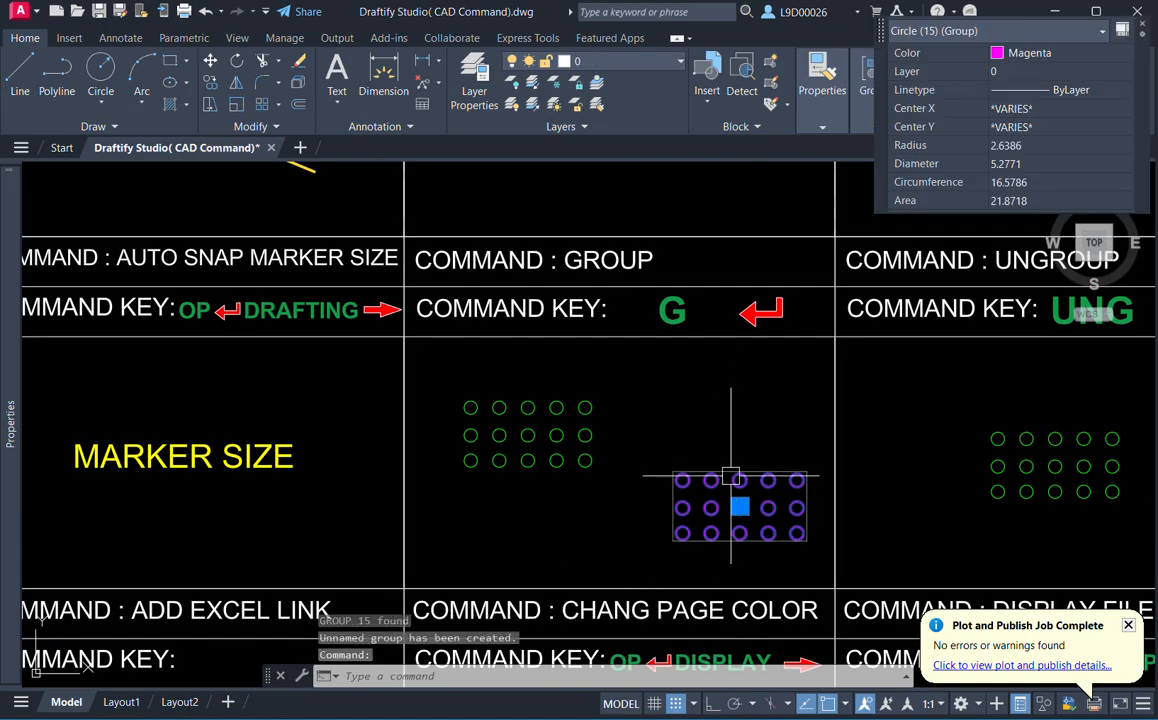
key(ctrl+z)
click(681, 479)
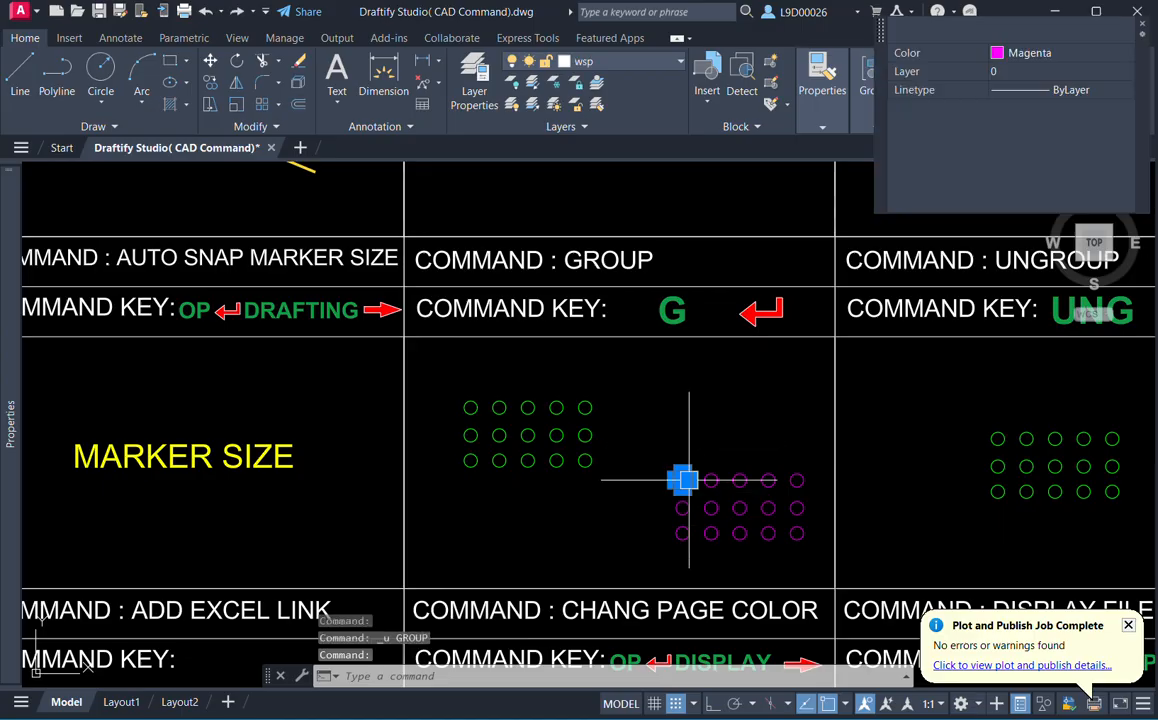
Group all the magenta circles in the GROUP cell and select one of them to check the group.
click(664, 447)
click(822, 560)
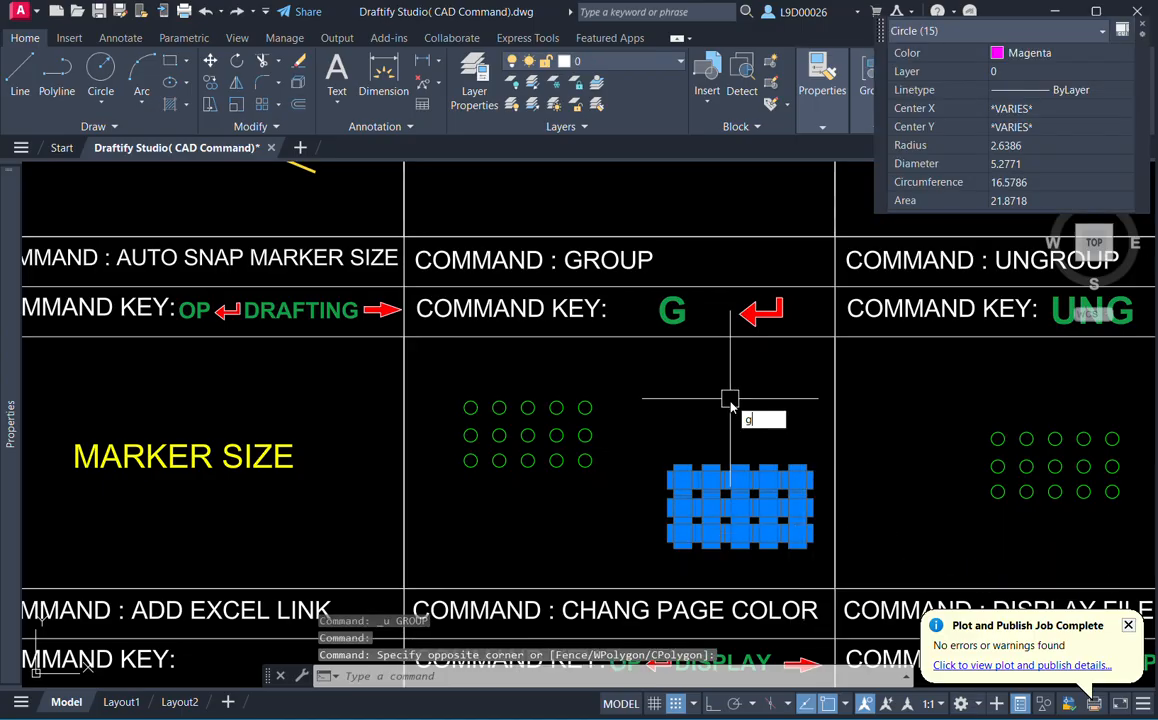
key(Return)
click(740, 476)
middle_drag(780, 429, 675, 433)
key(Escape)
click(447, 497)
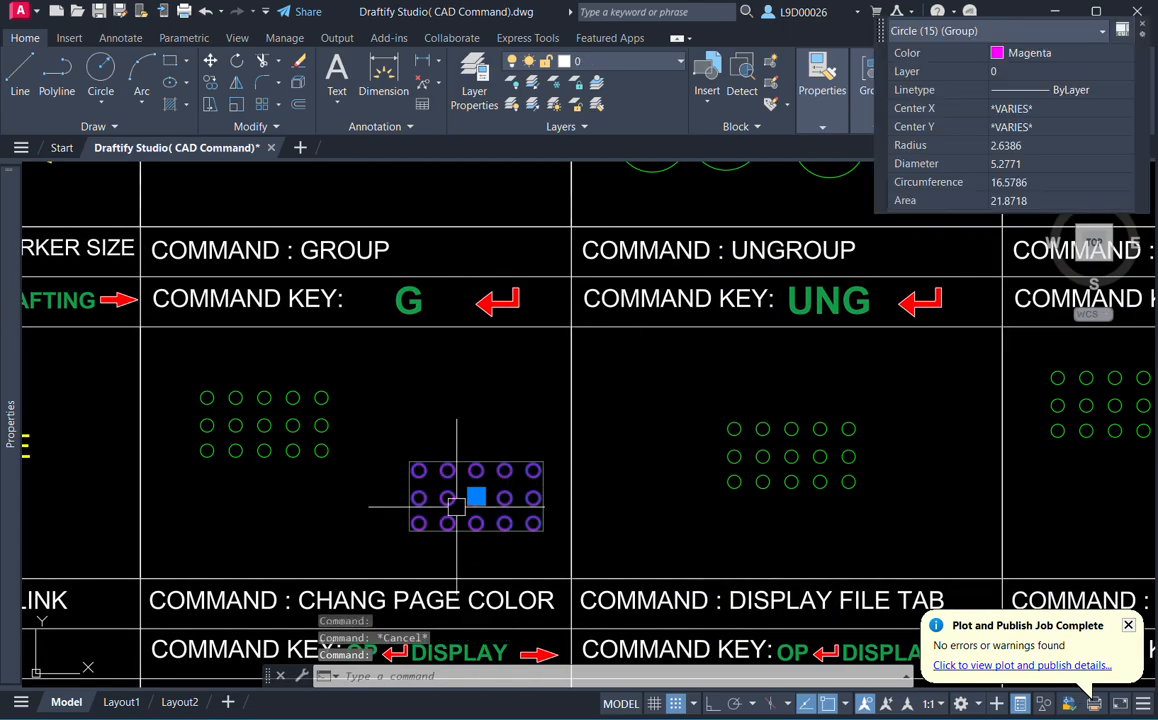
Group all the green circles in the UNGROUP cell marked UNG.
click(820, 456)
key(Escape)
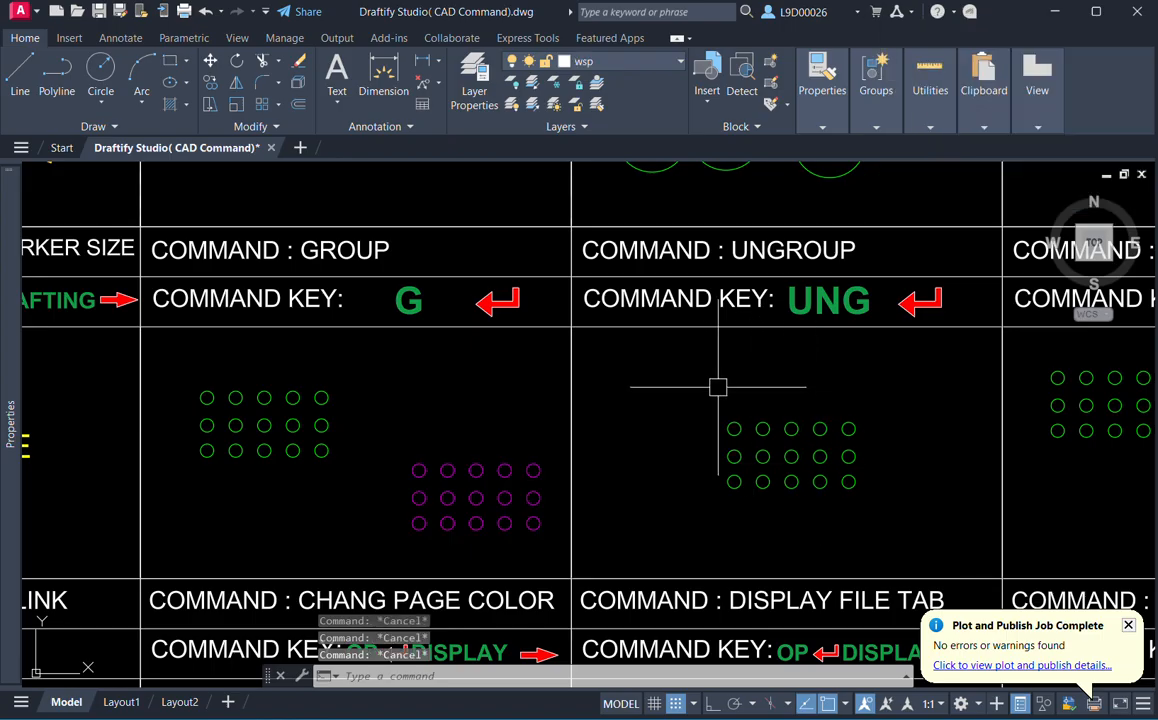
click(717, 389)
click(903, 530)
text(G)
key(Return)
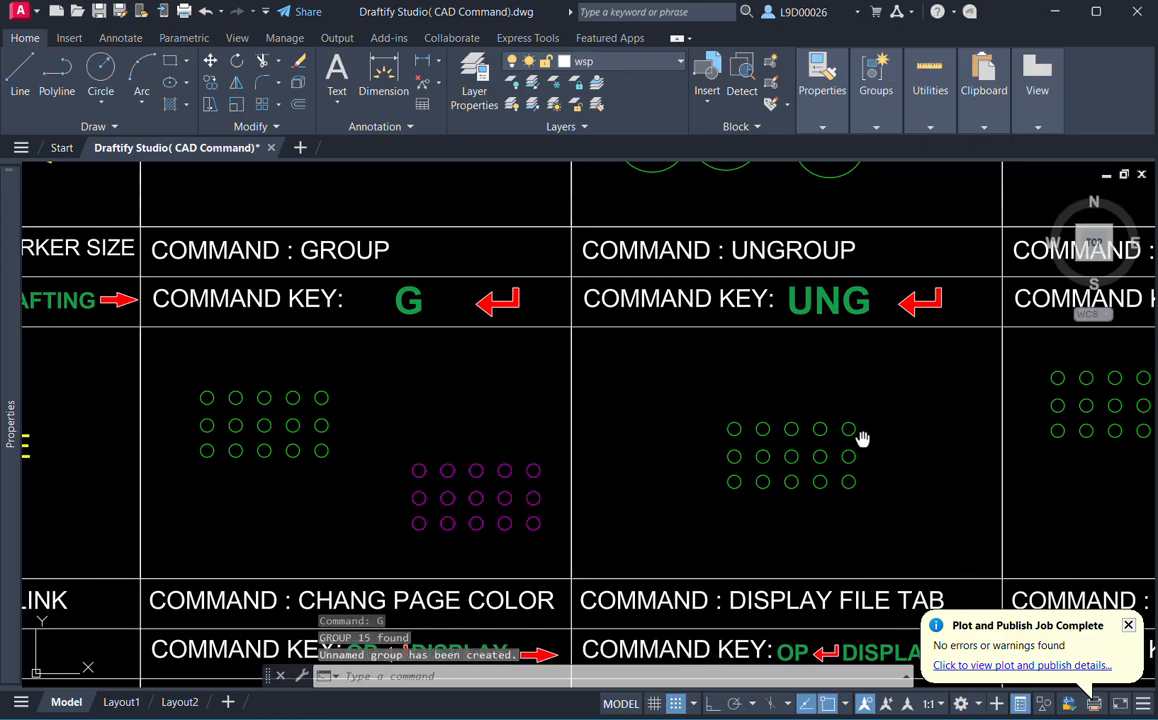
Ungroup the green circle group in the UNG cell and select a single circle to check.
middle_drag(861, 439, 825, 453)
click(760, 500)
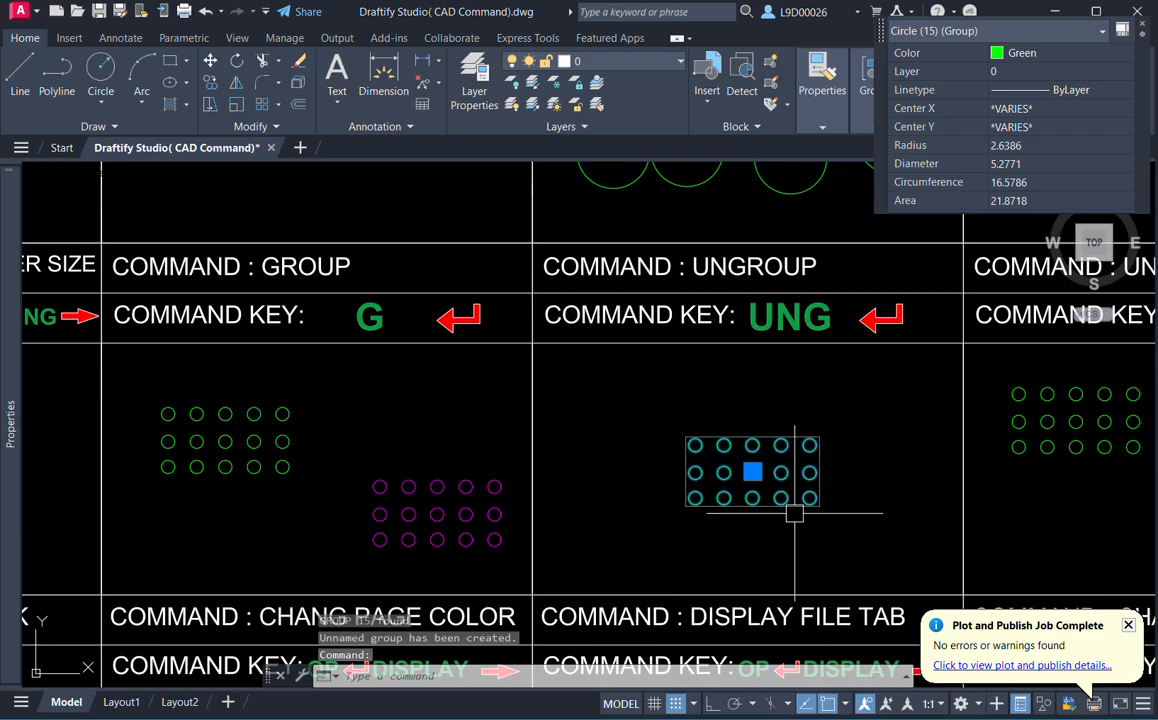
text(ung)
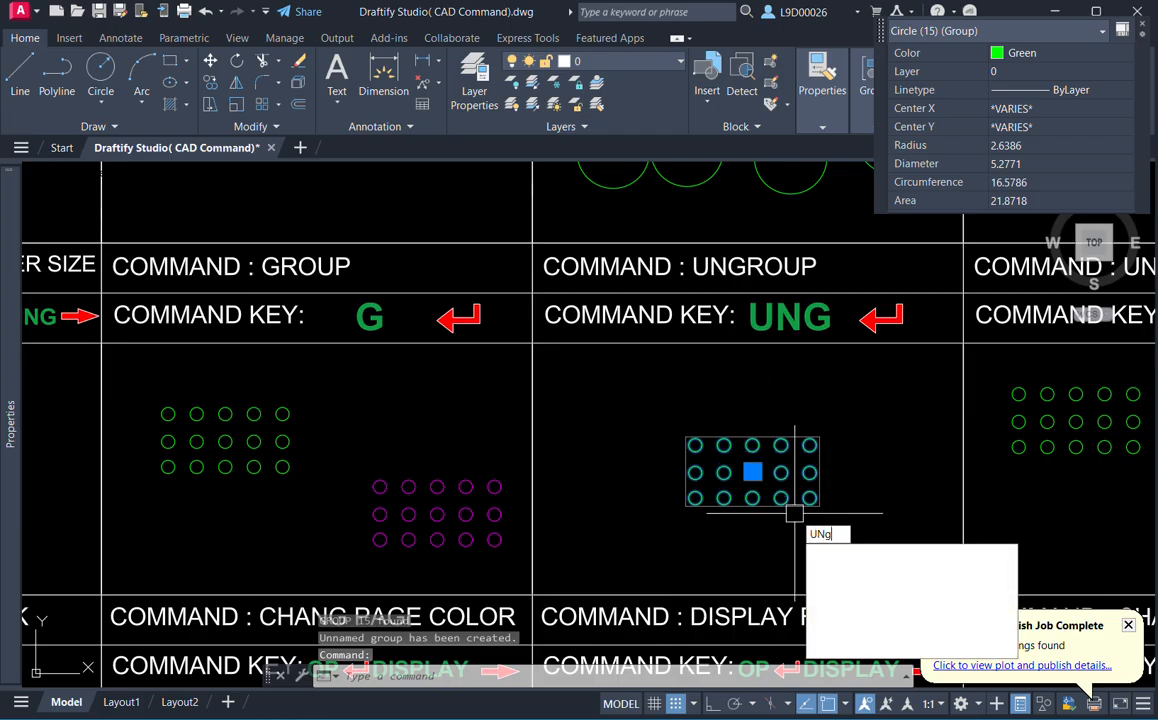
key(Return)
click(781, 497)
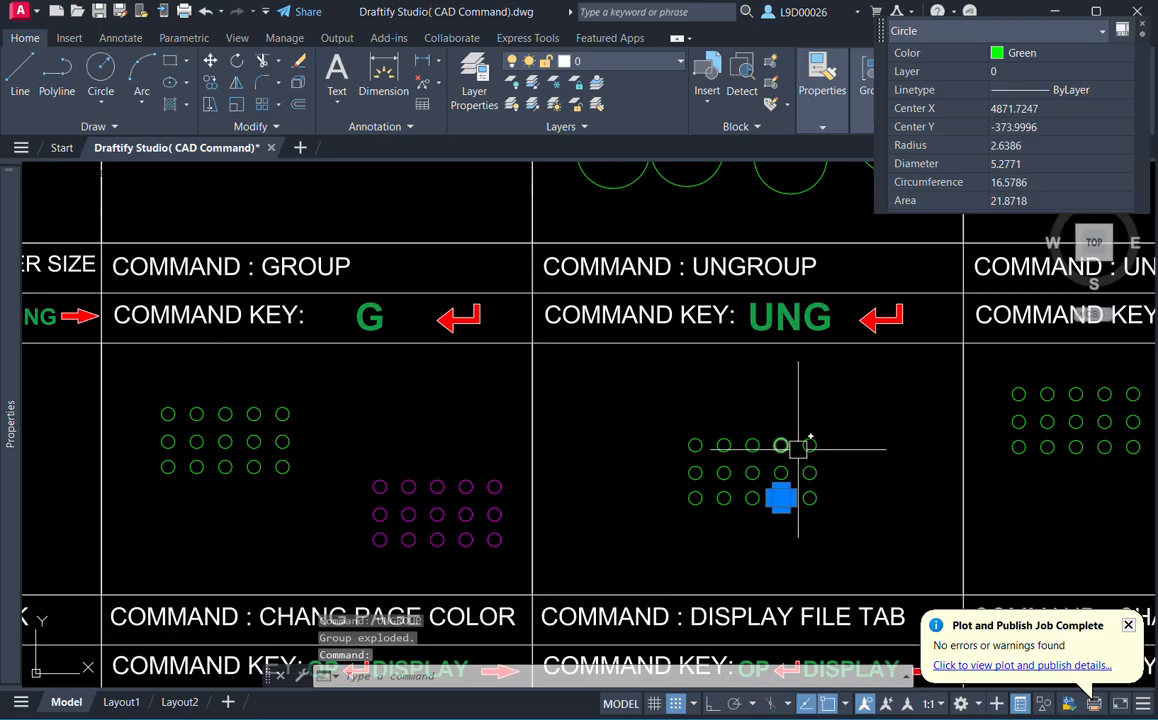
Select two individual circles of the green array in the GROUPEDIT cell.
mouse_move(801, 445)
middle_down()
mouse_move(530, 478)
mouse_move(529, 461)
middle_up()
middle_drag(721, 485, 698, 486)
click(762, 442)
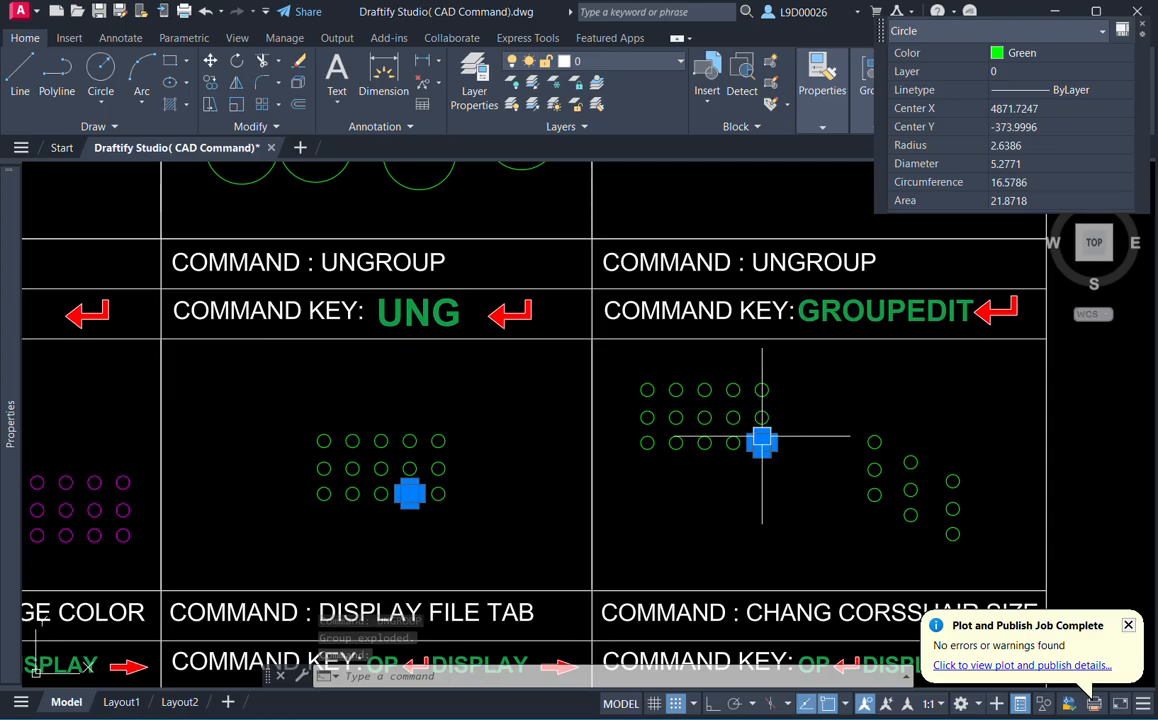
click(733, 389)
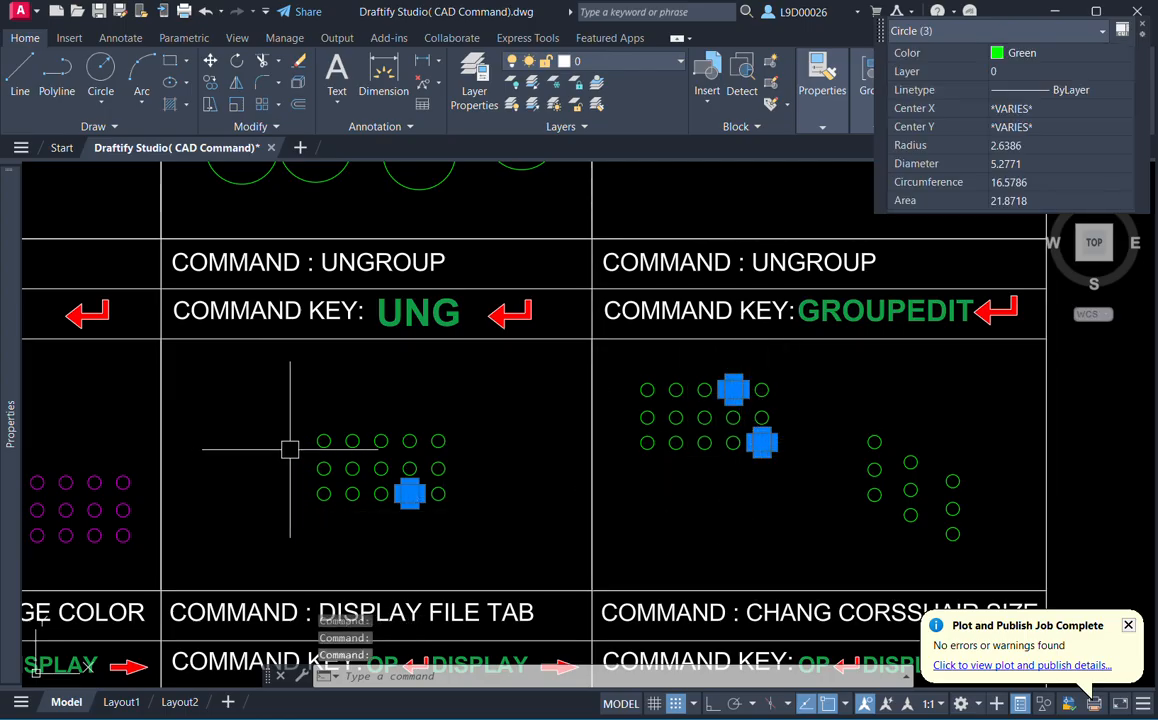
Go to the POLYGON cell in row 09, select the sample hexagon to check it and clear the selection.
scroll(410, 505, down, 6)
scroll(845, 444, up, 6)
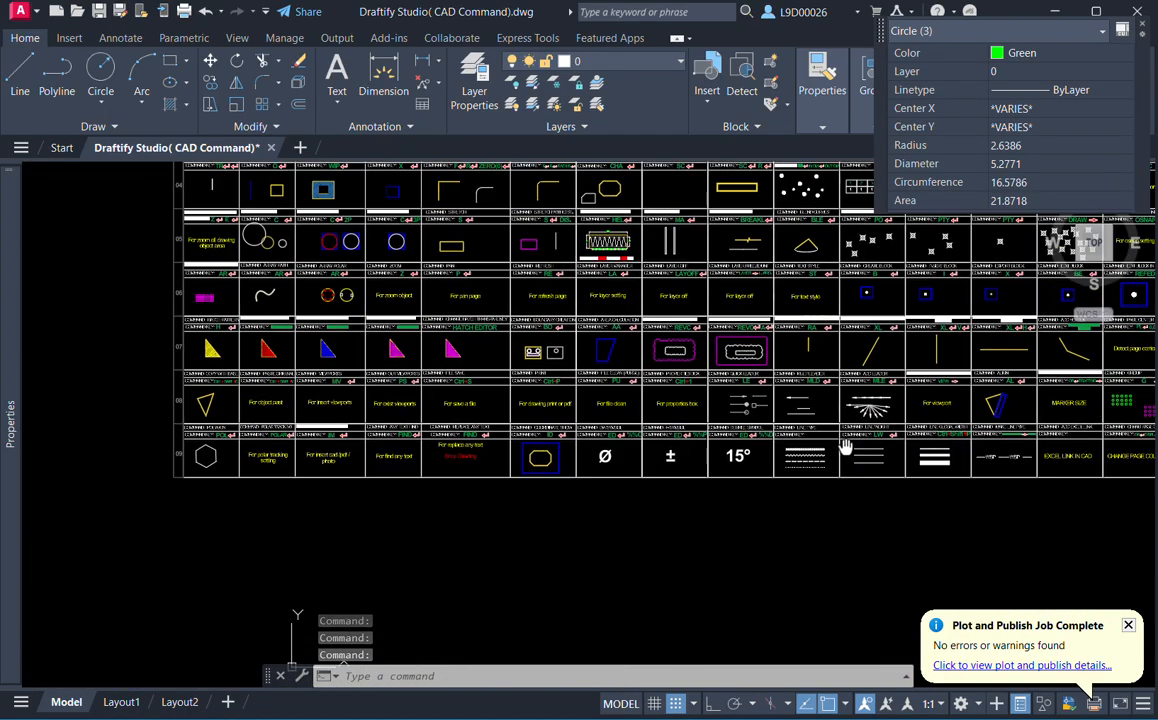
scroll(417, 477, up, 5)
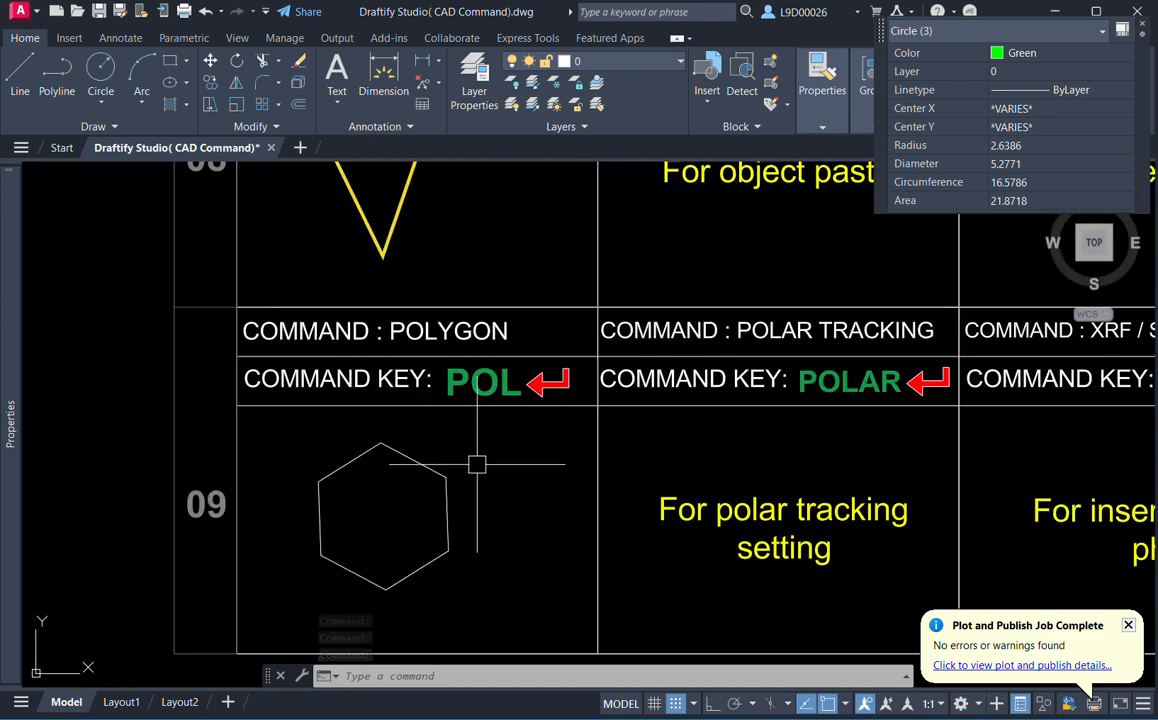
click(400, 430)
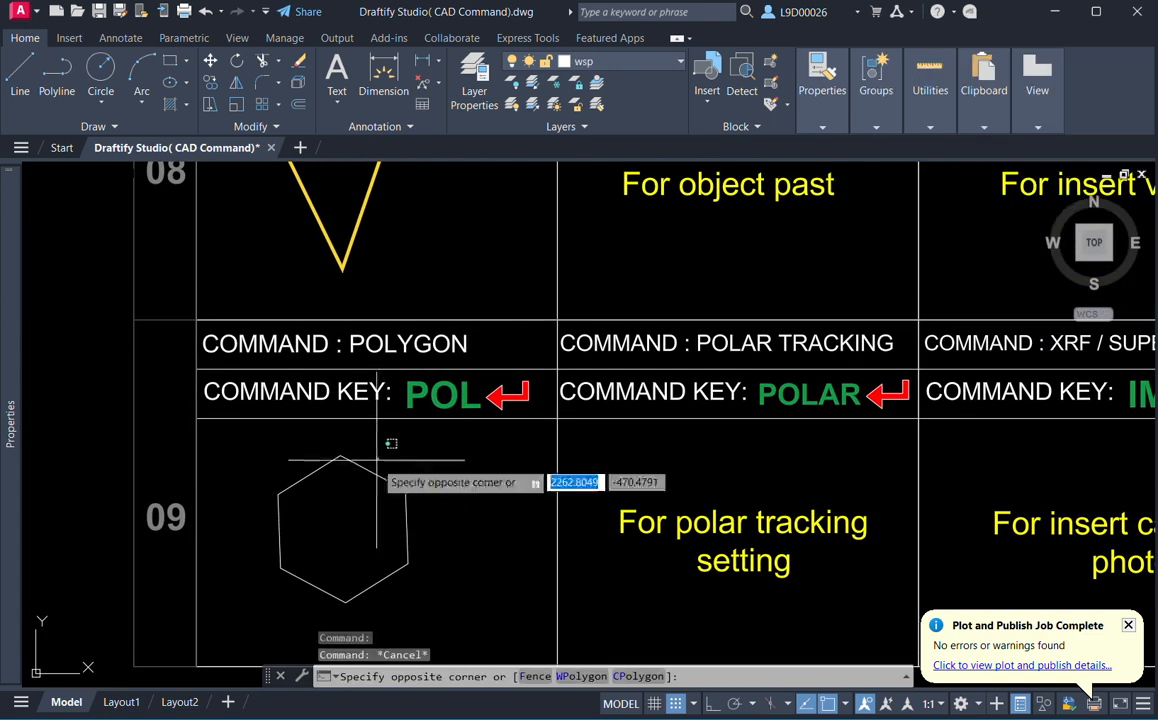
click(310, 548)
middle_drag(471, 513, 415, 477)
key(Escape)
key(Escape)
Draw an 8-sided polygon inscribed in a circle of radius about 15.5 beside the hexagon in the POLYGON cell.
text(p)
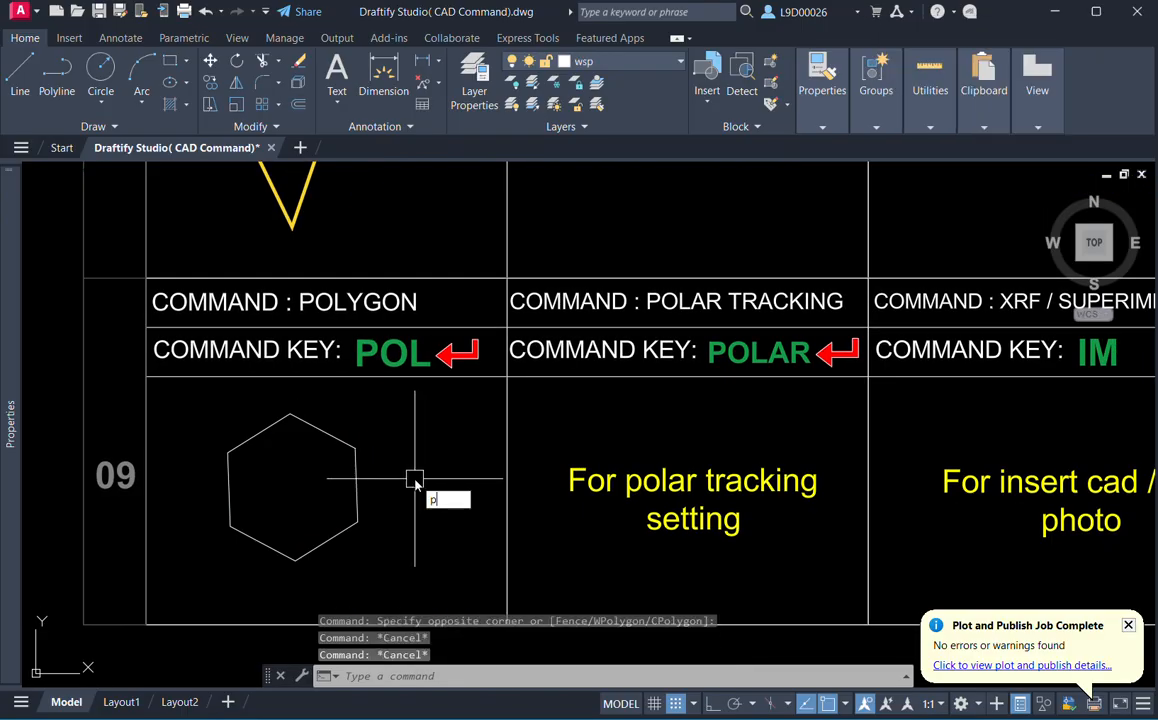
text(ol)
key(Return)
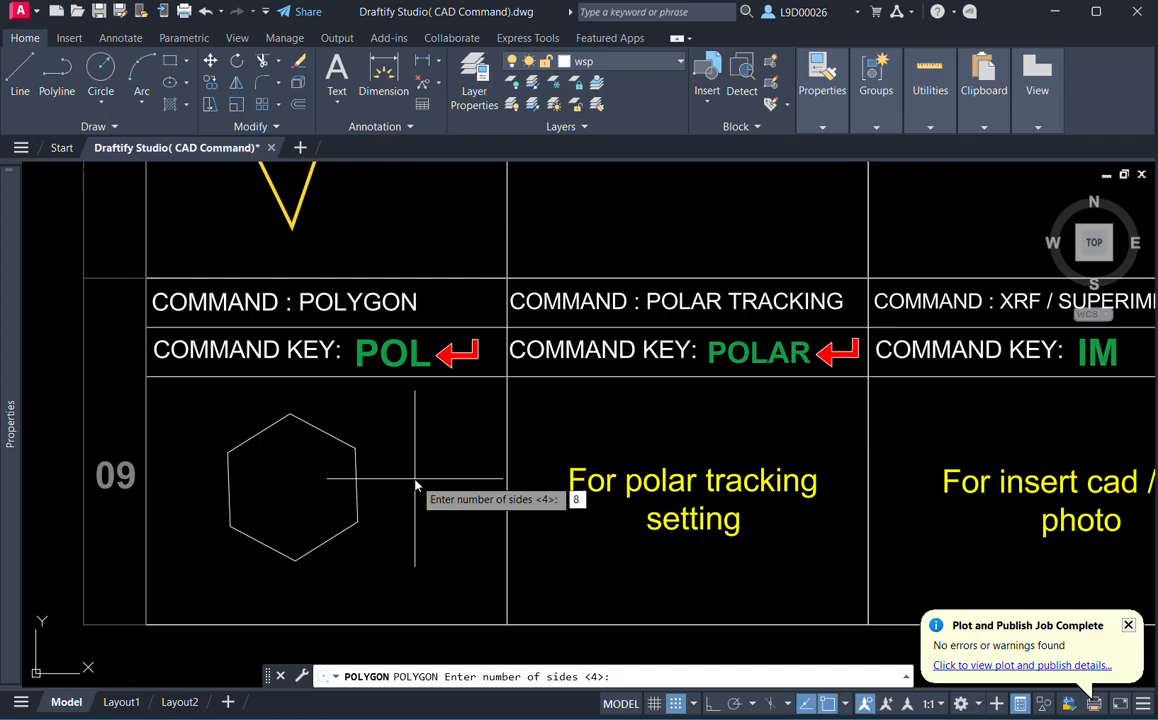
key(Return)
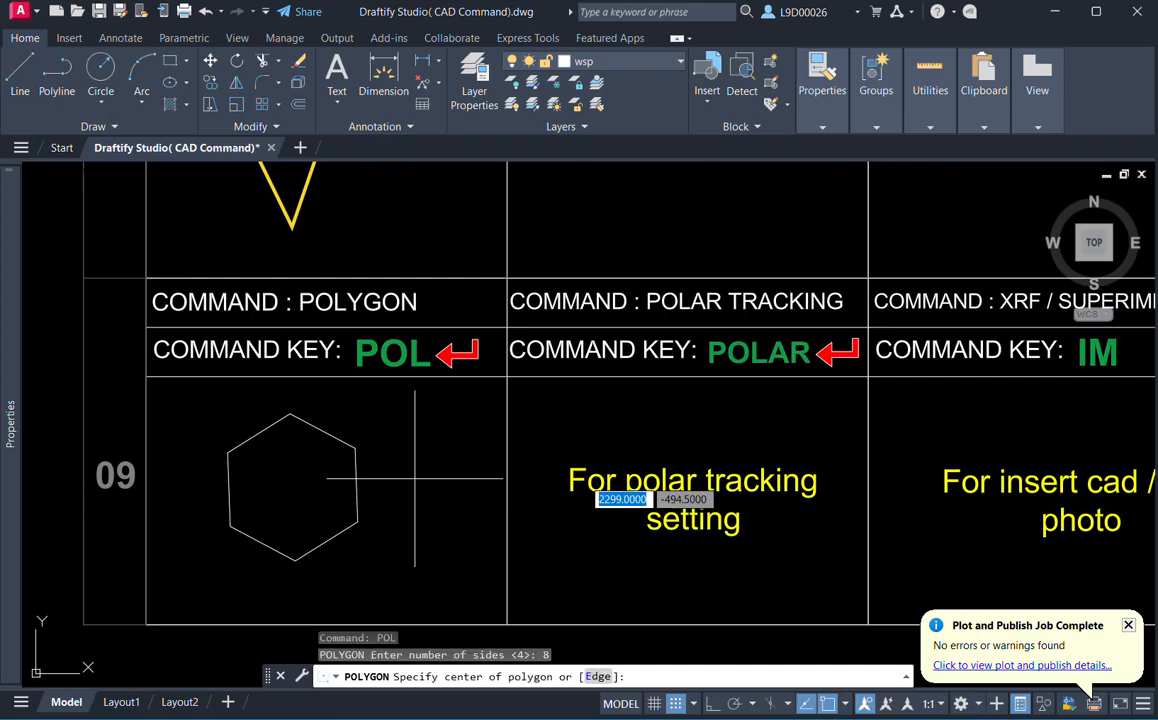
click(415, 478)
click(450, 520)
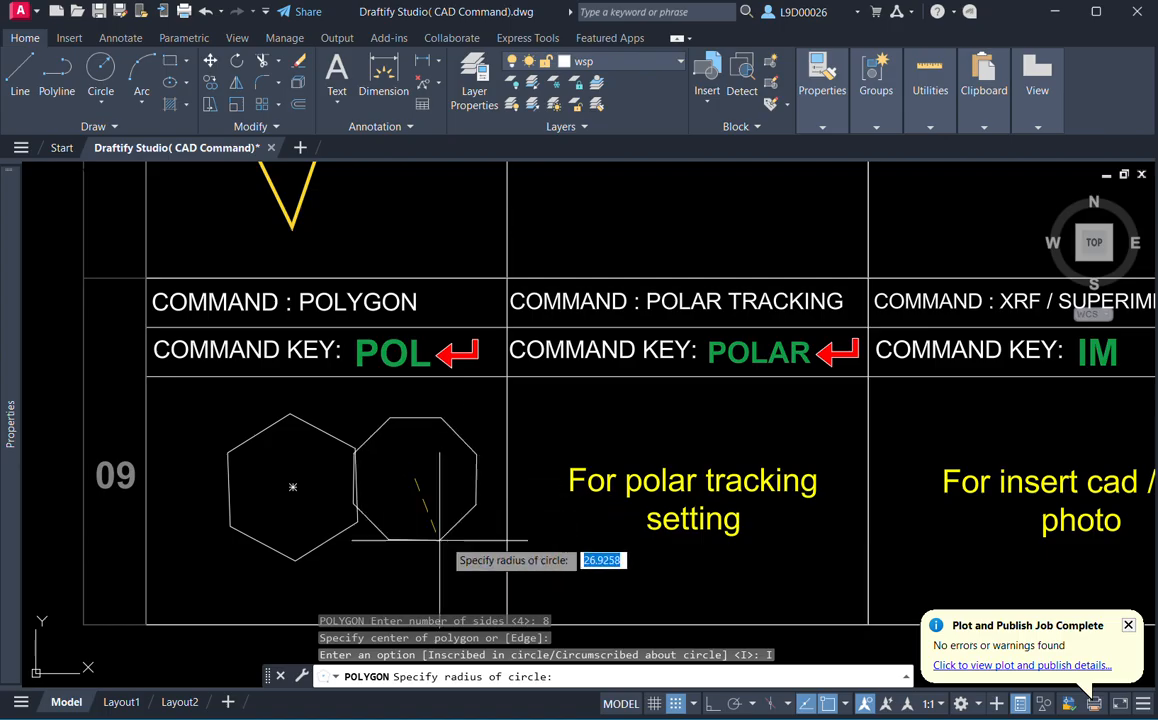
scroll(440, 540, up, 4)
scroll(480, 497, down, 4)
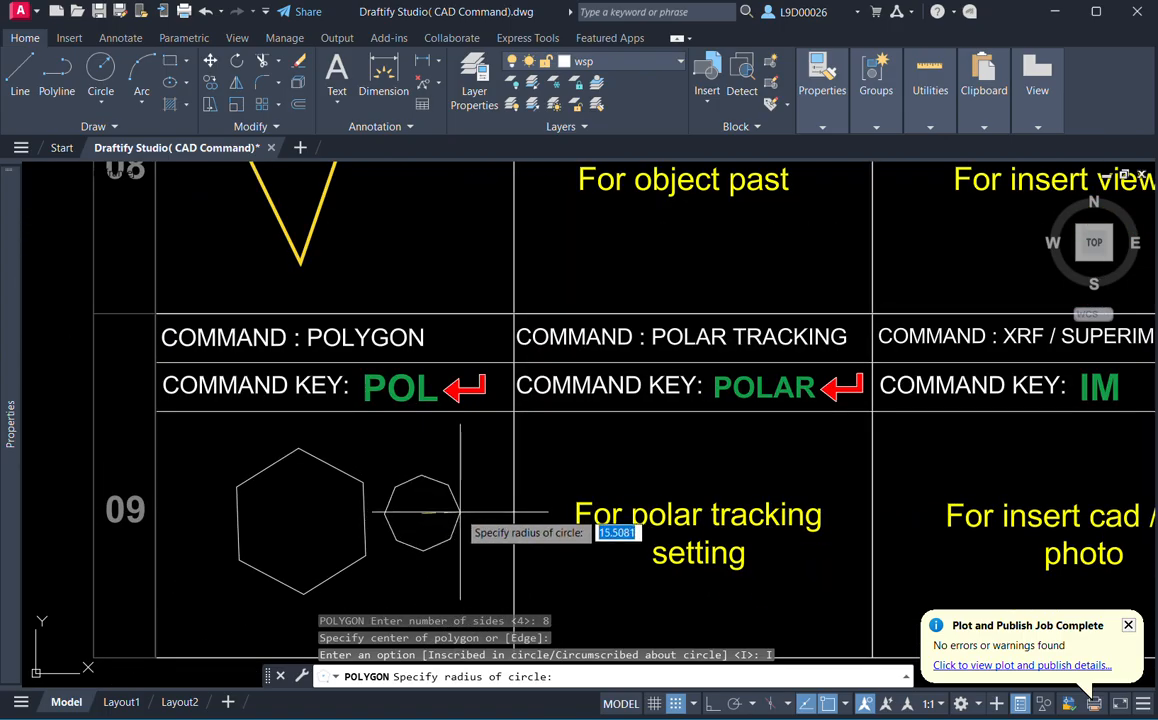
scroll(460, 512, up, 5)
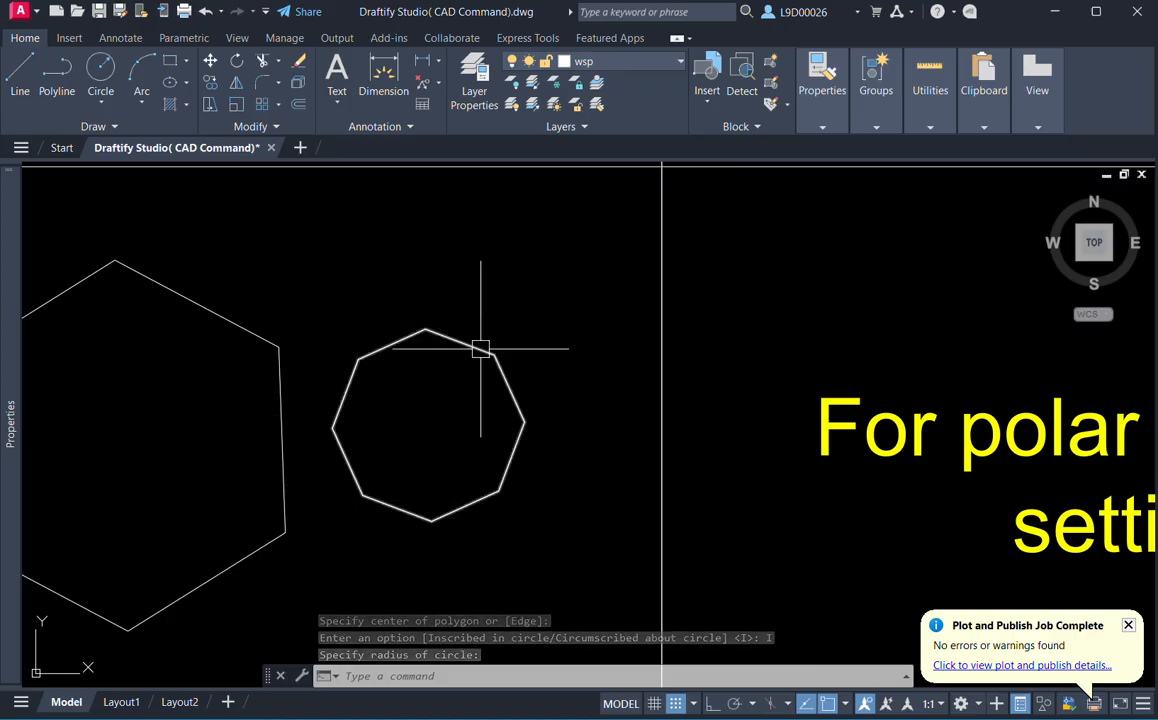
Draw a 12-sided polygon inscribed in a circle below the octagon in the POLYGON cell.
scroll(479, 400, down, 2)
text(pol)
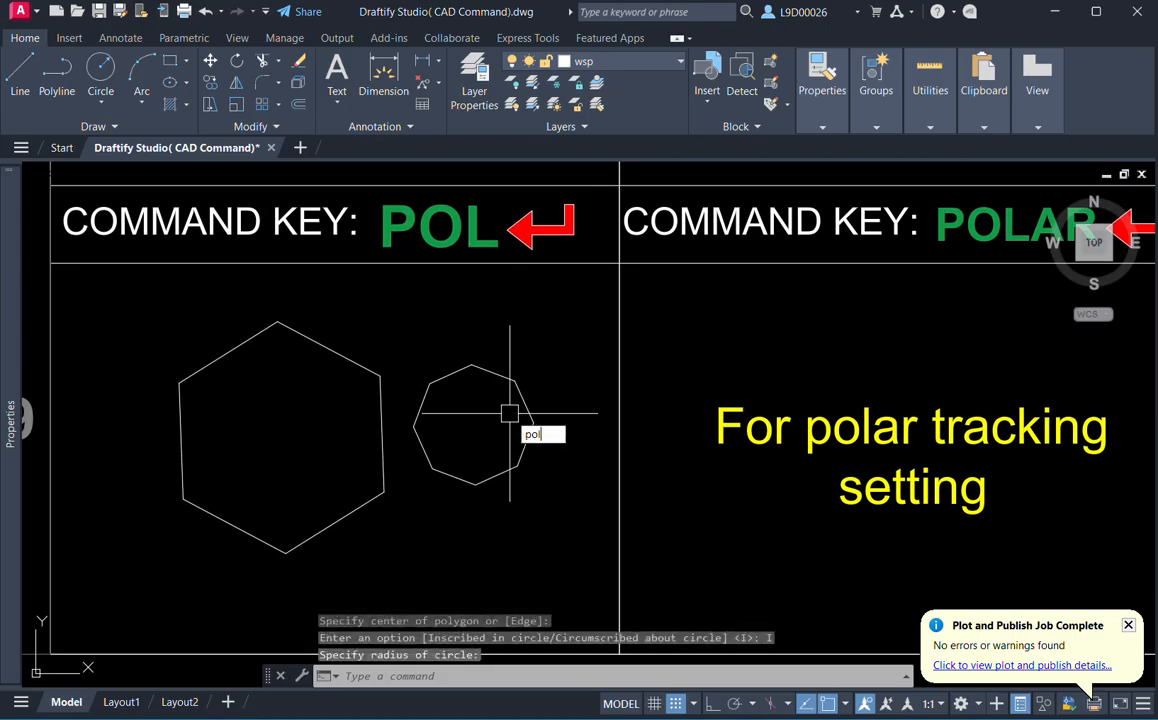
key(Return)
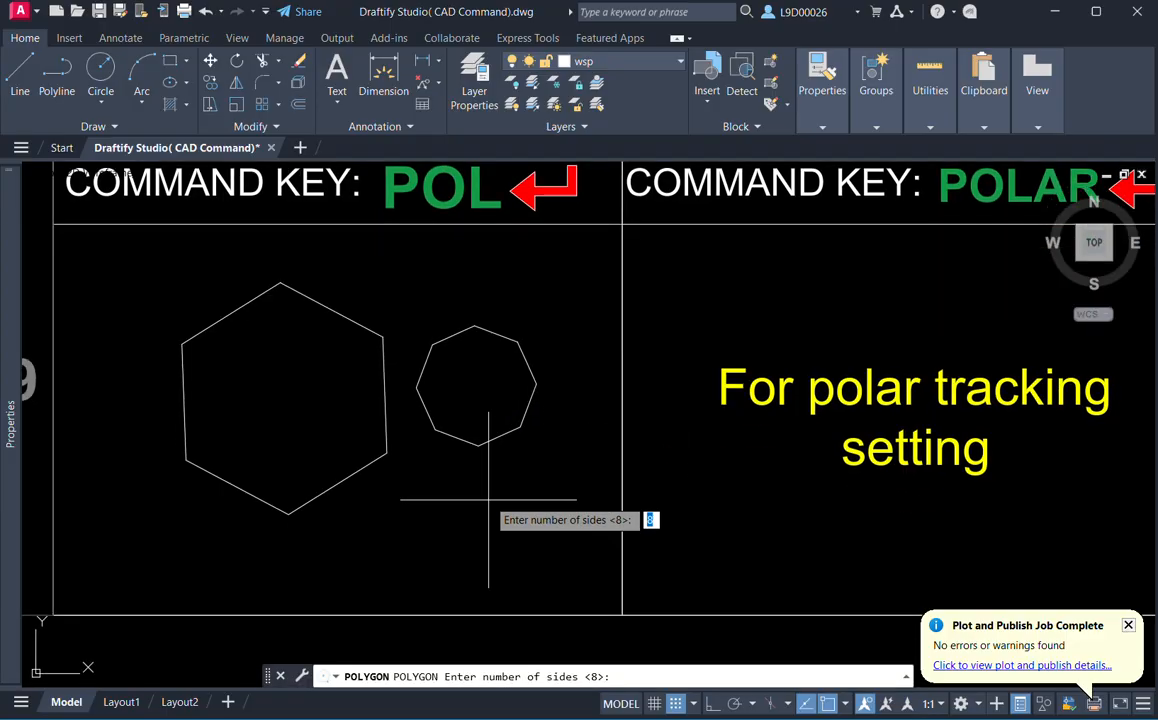
text(12)
key(Return)
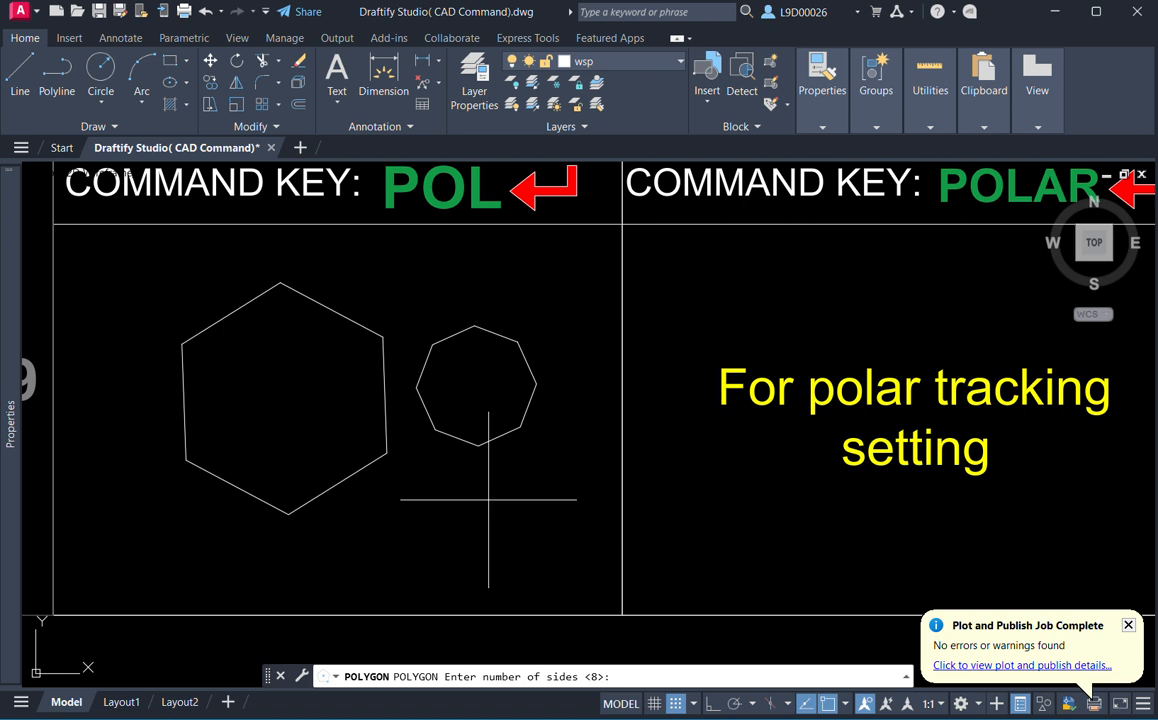
click(418, 548)
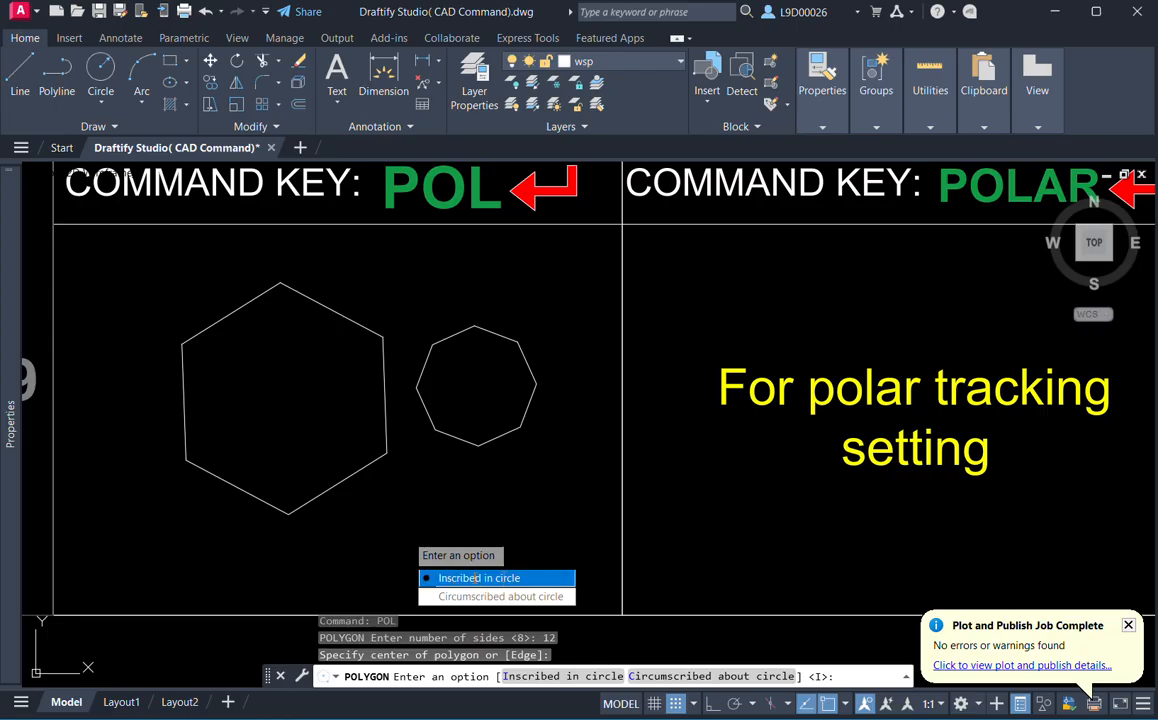
click(475, 578)
scroll(395, 500, up, 4)
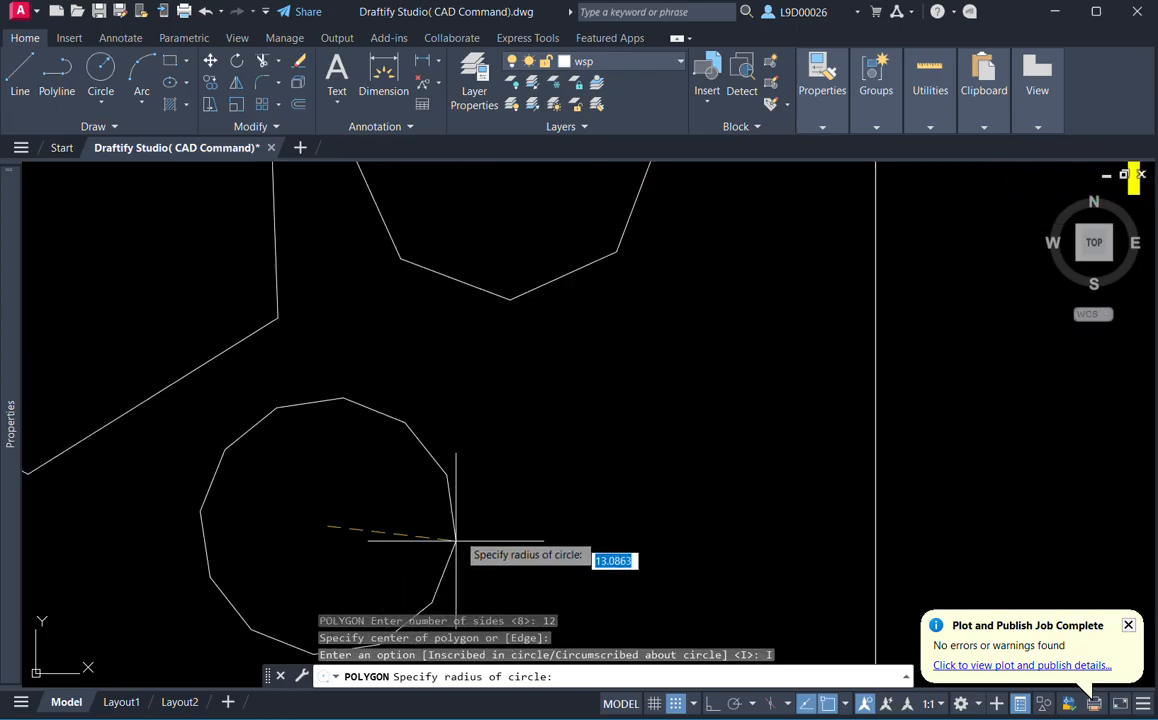
click(414, 473)
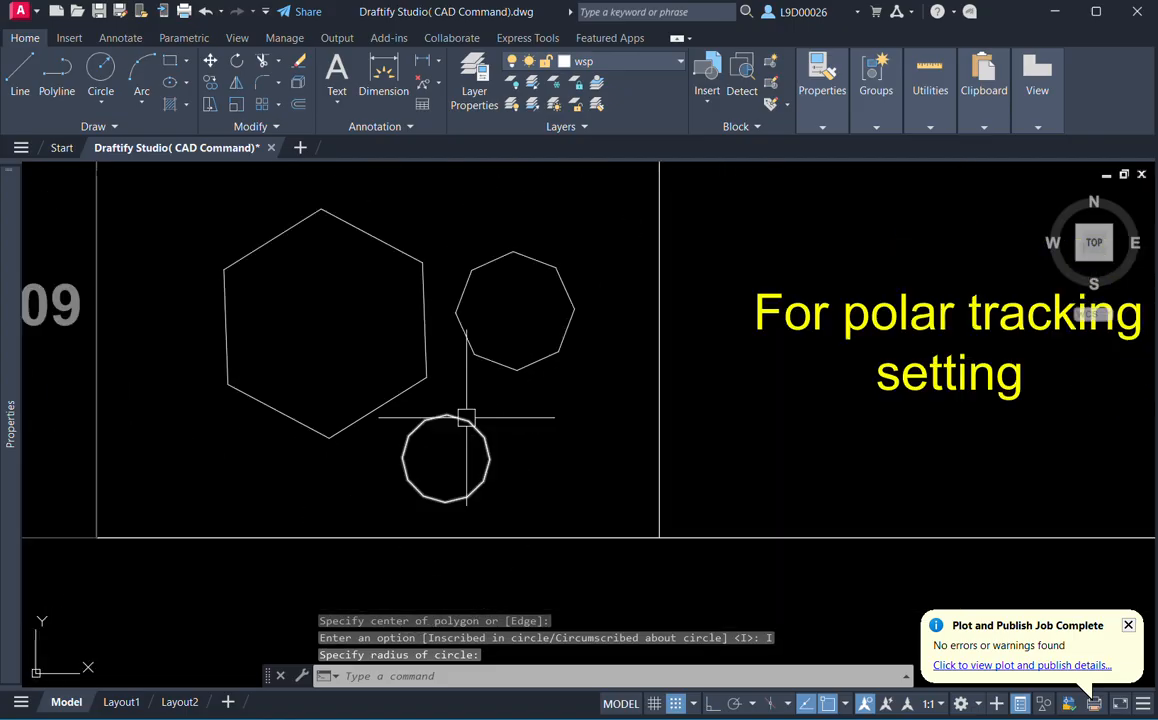
At the XRF / SUPERIMPOSE cell, run IM to show the external references, highlight the image entries and close the list.
scroll(466, 417, down, 6)
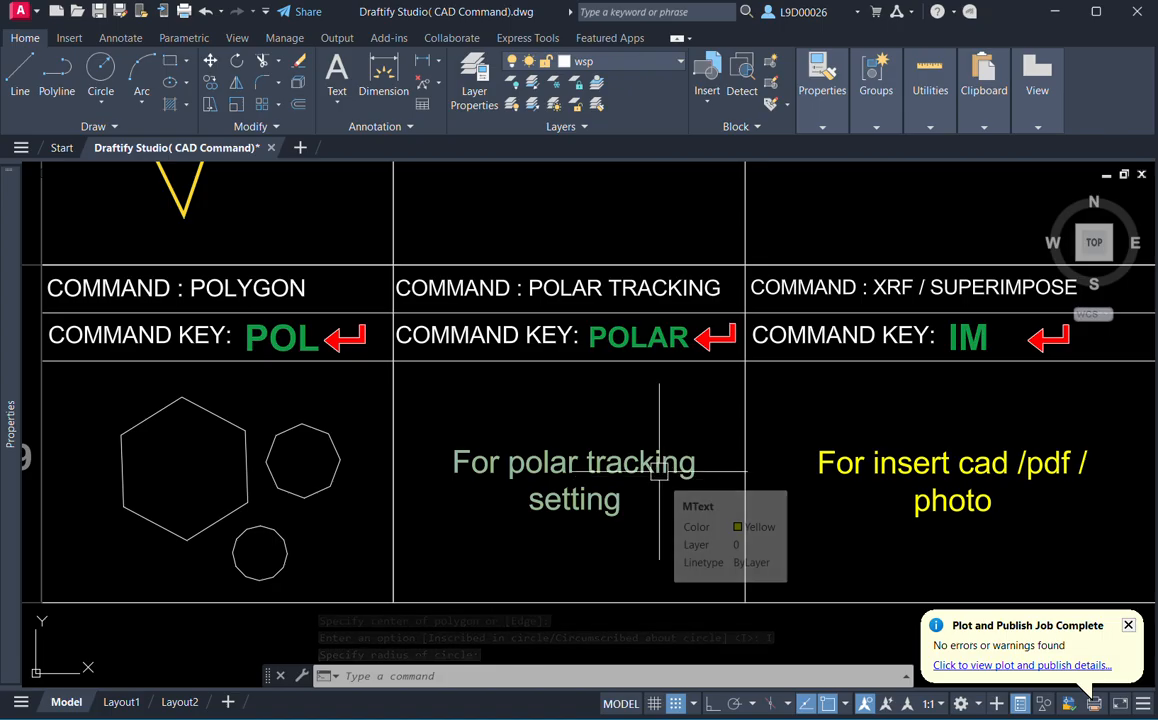
middle_drag(739, 478, 528, 490)
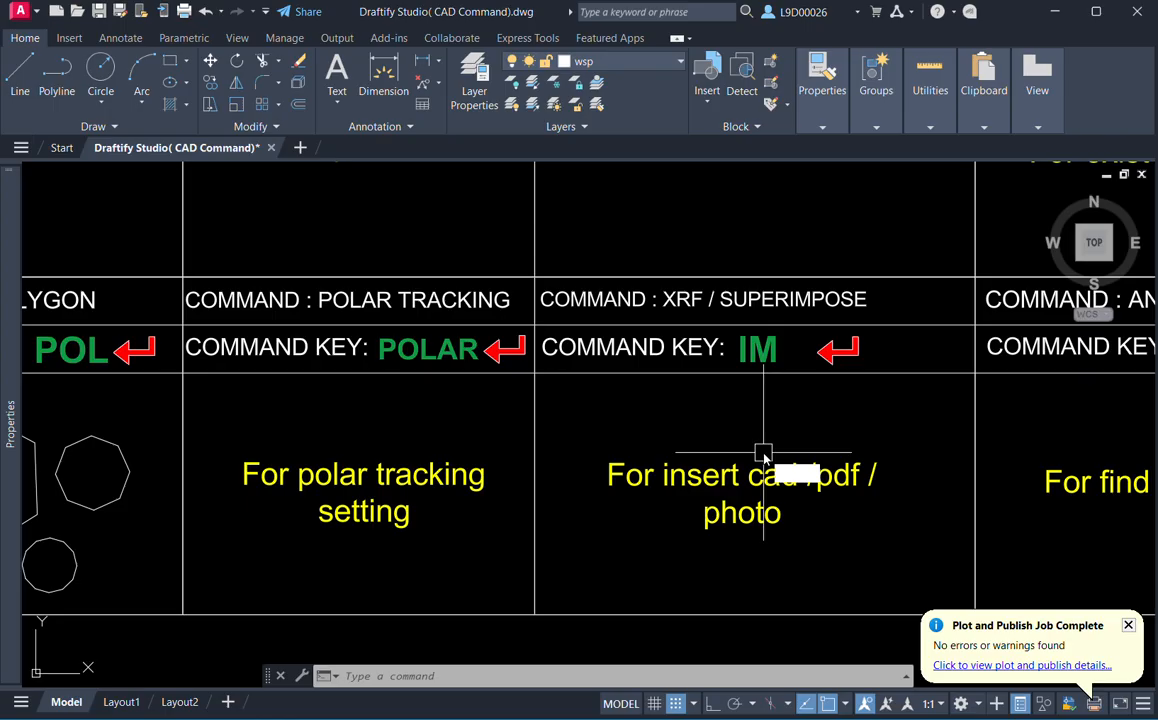
text(IM)
key(Return)
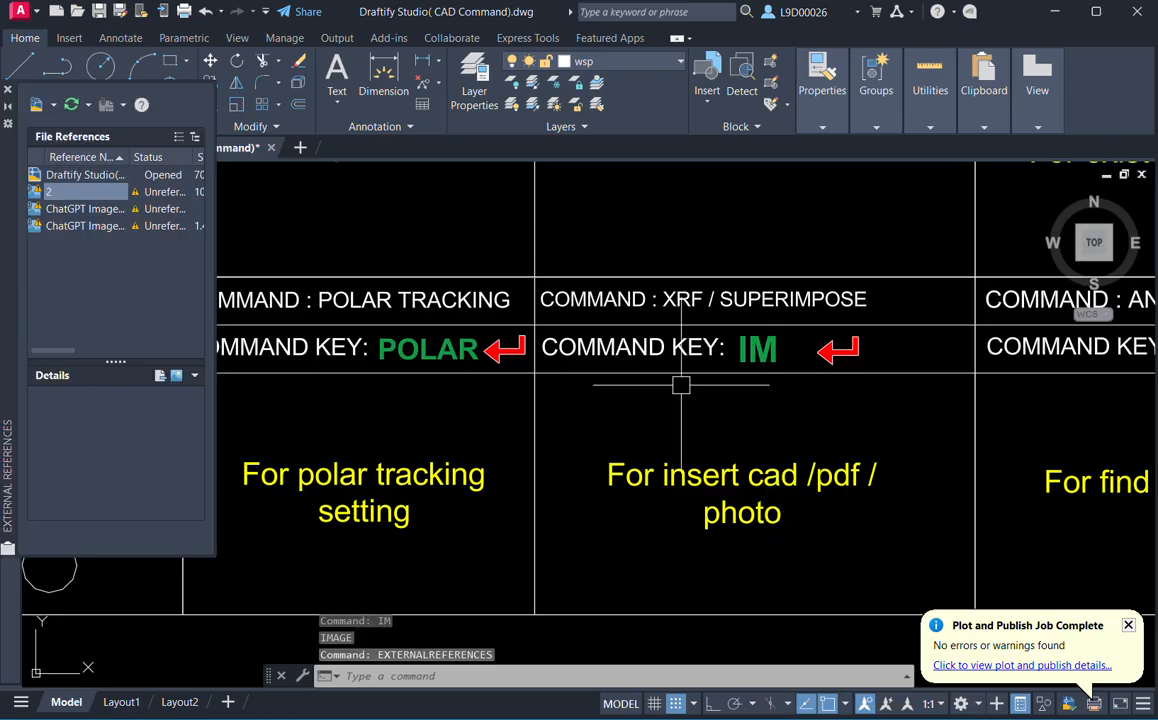
click(50, 213)
drag(50, 213, 44, 170)
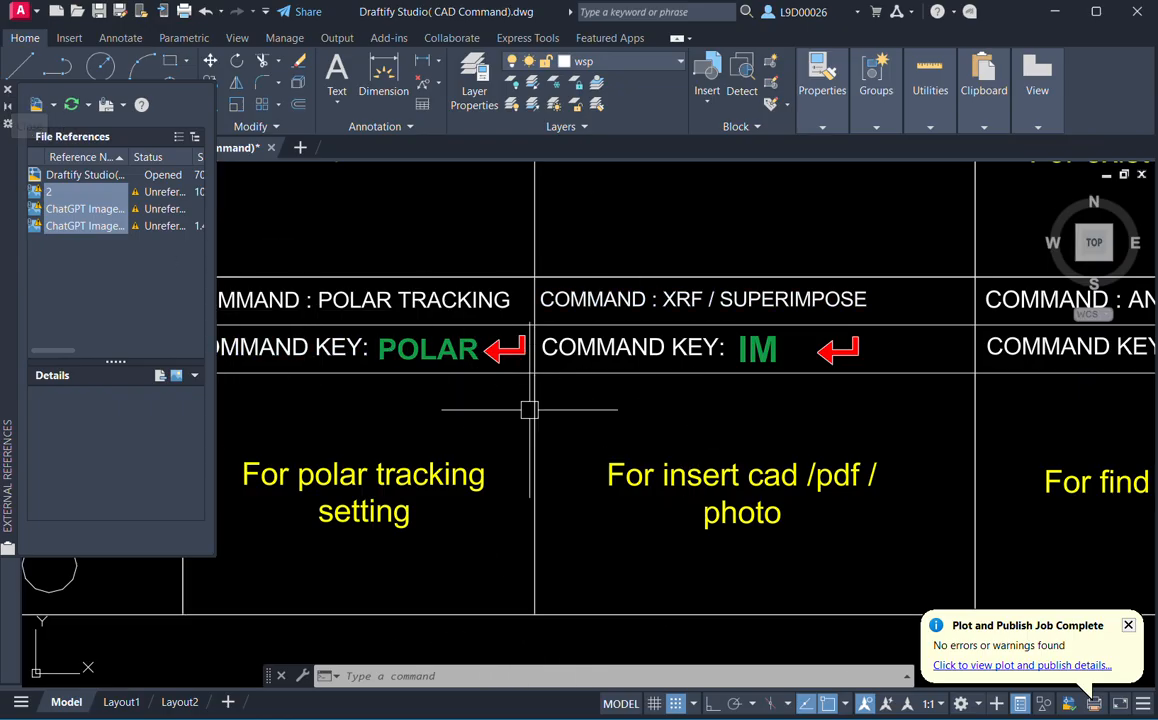
click(8, 90)
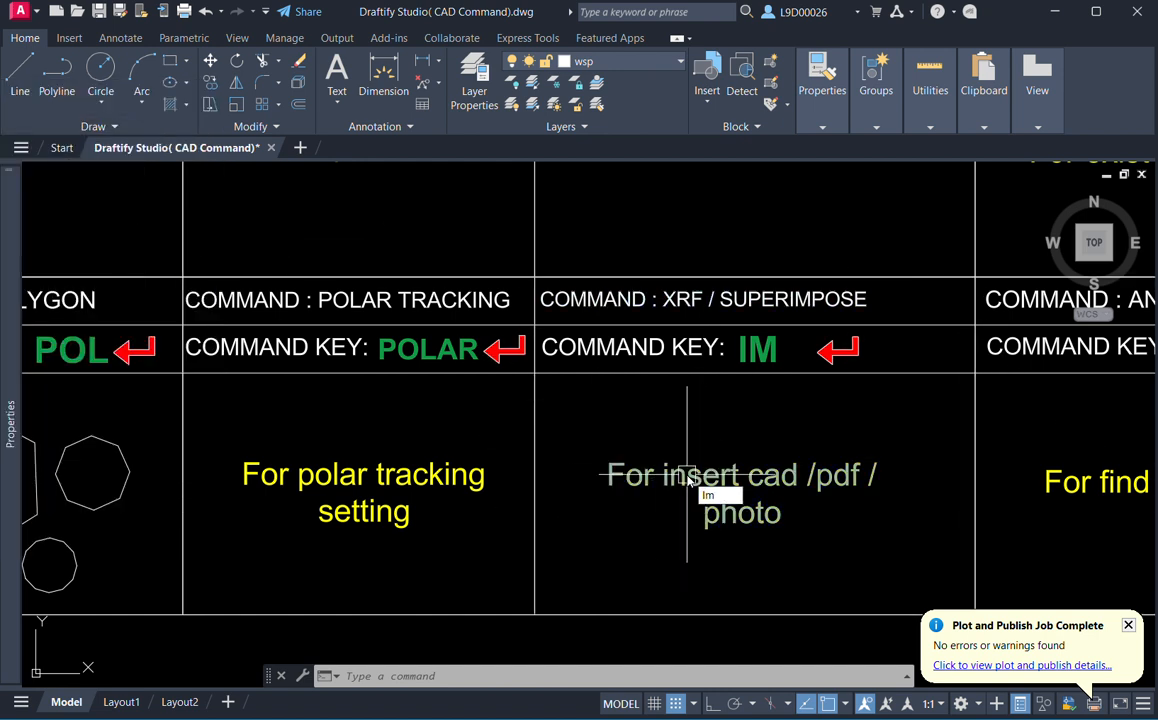
Run IM again, browse the Desktop folder for a DWG reference to attach, and dismiss the file selection.
key(Return)
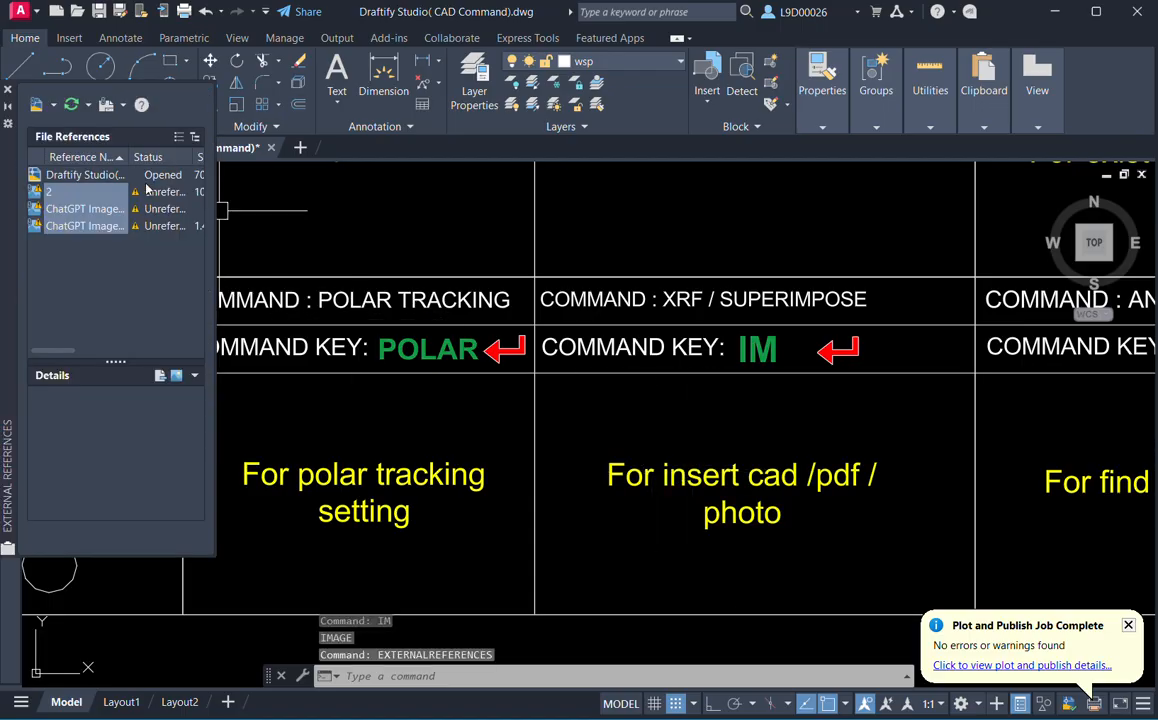
click(53, 105)
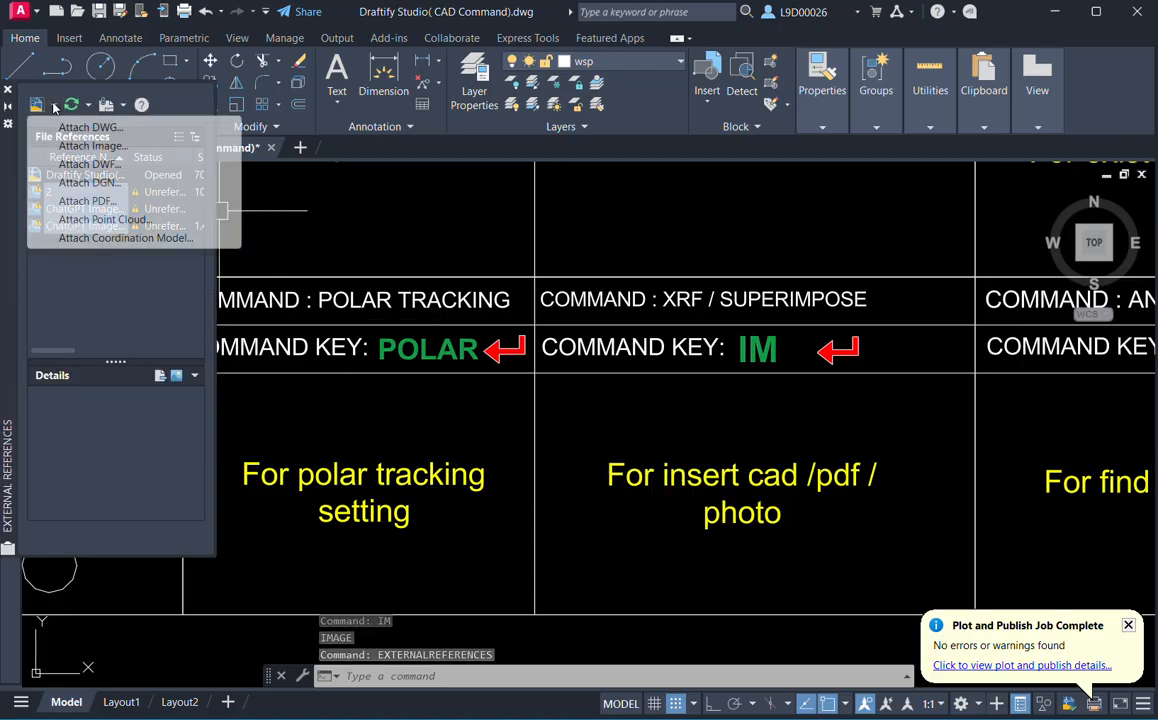
click(100, 129)
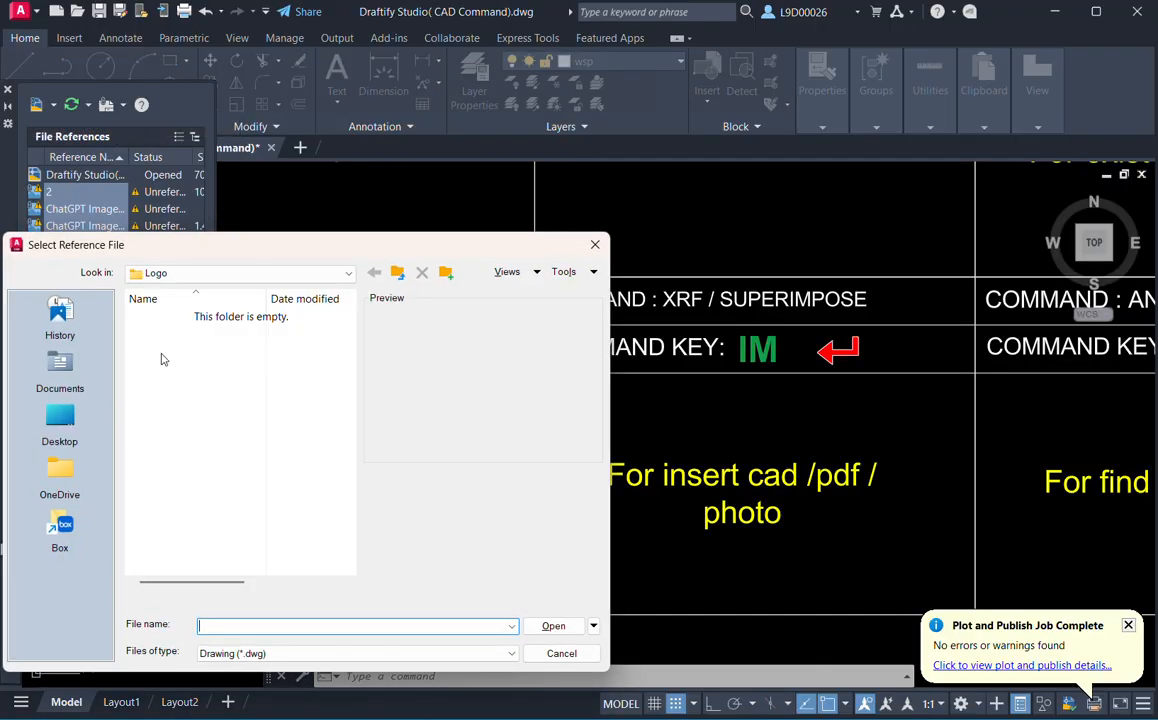
click(60, 422)
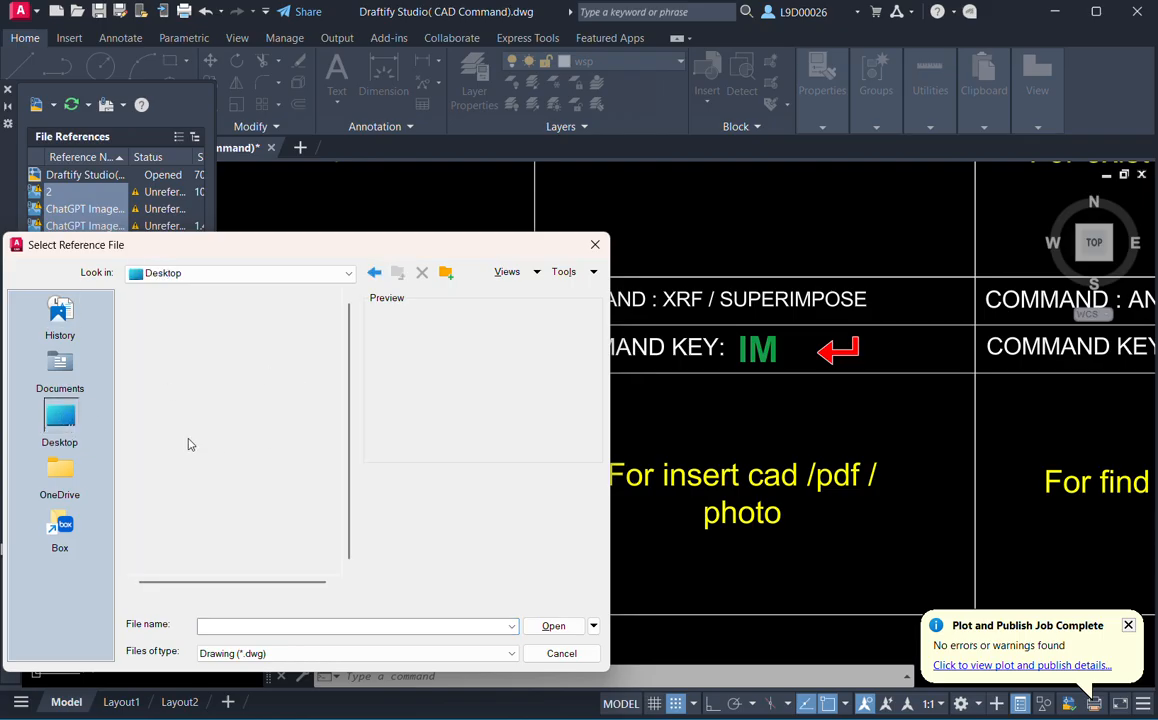
scroll(208, 543, down, 1)
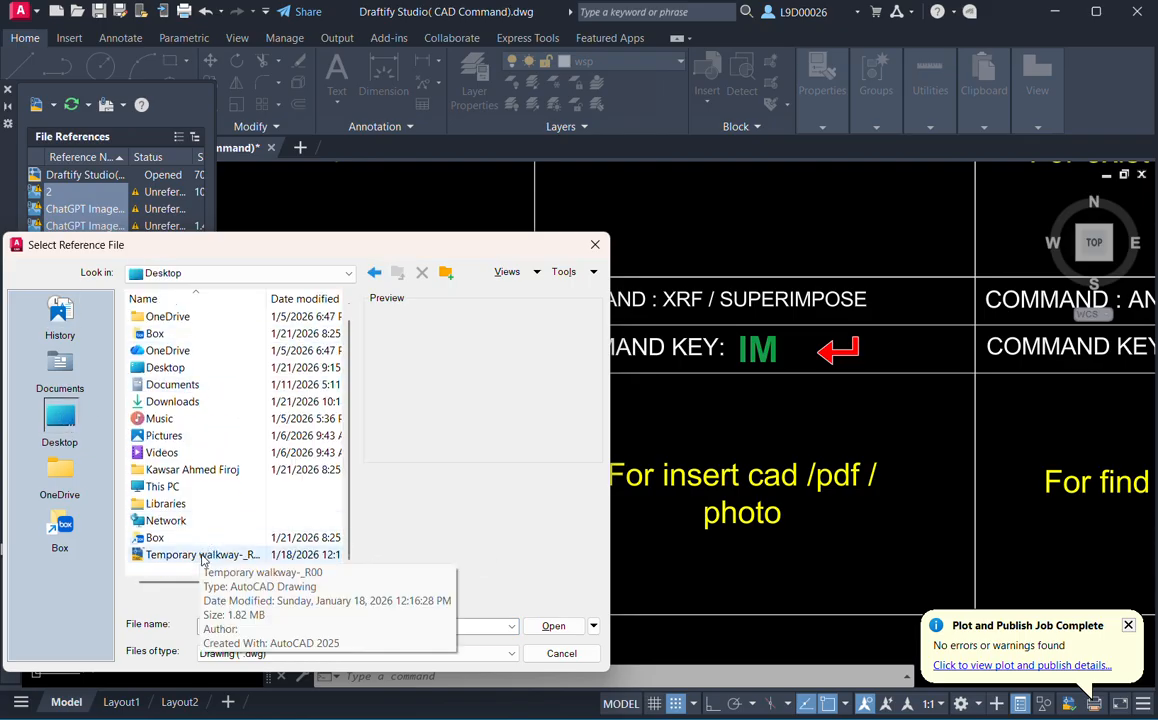
click(595, 244)
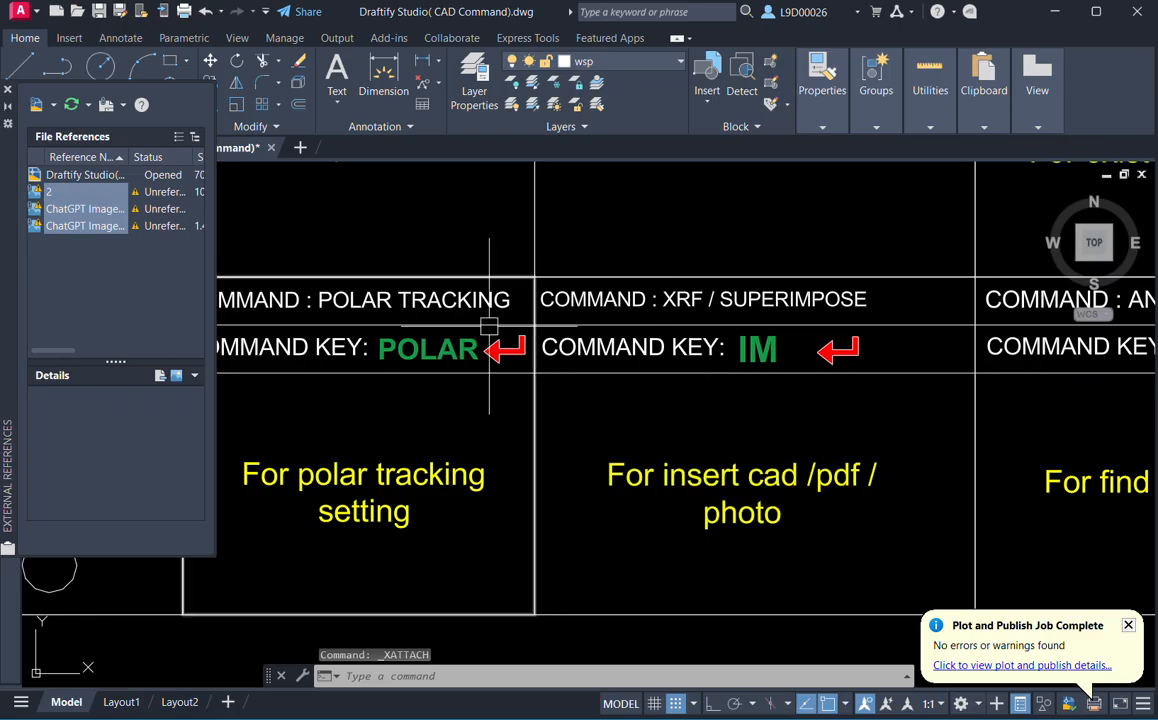
Review the attach options for references such as Image and PDF, and close the external references without attaching anything.
click(53, 104)
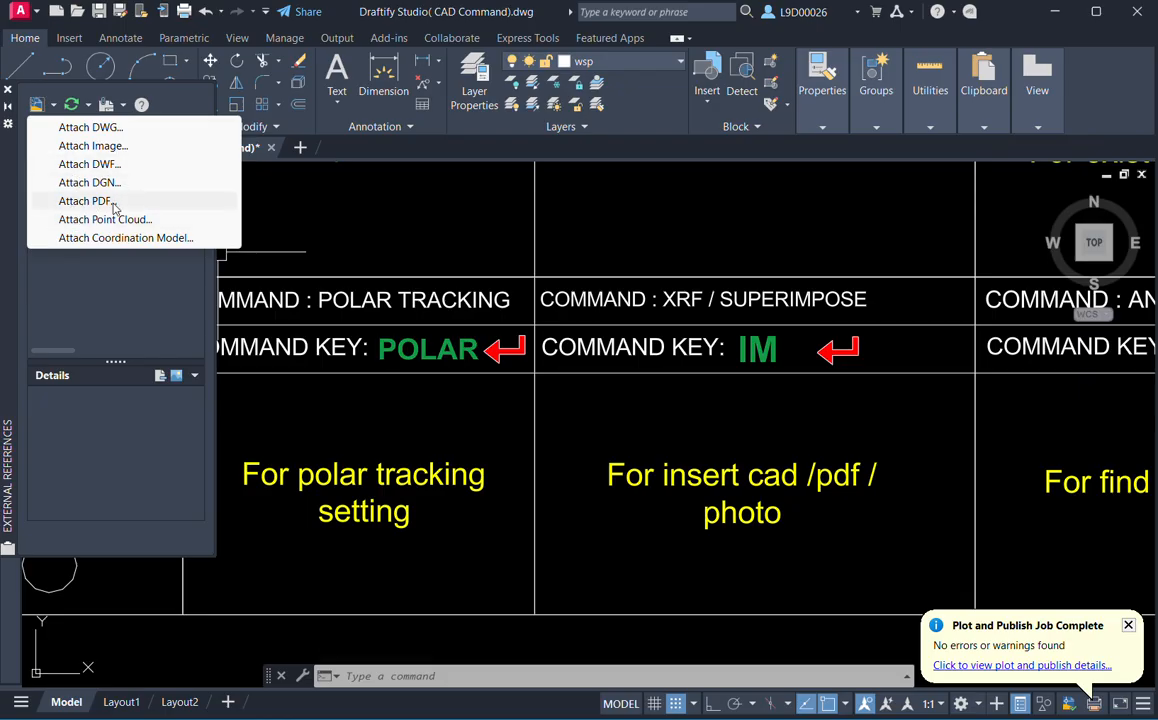
click(643, 407)
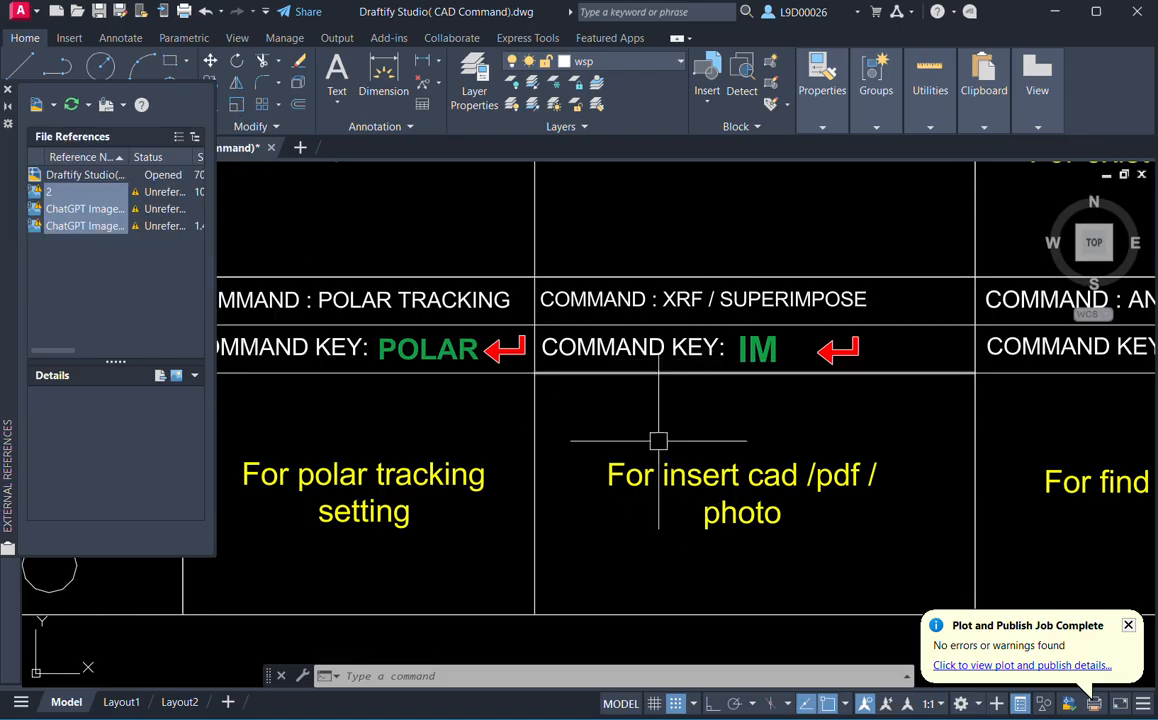
key(Escape)
key(Escape)
key(Escape)
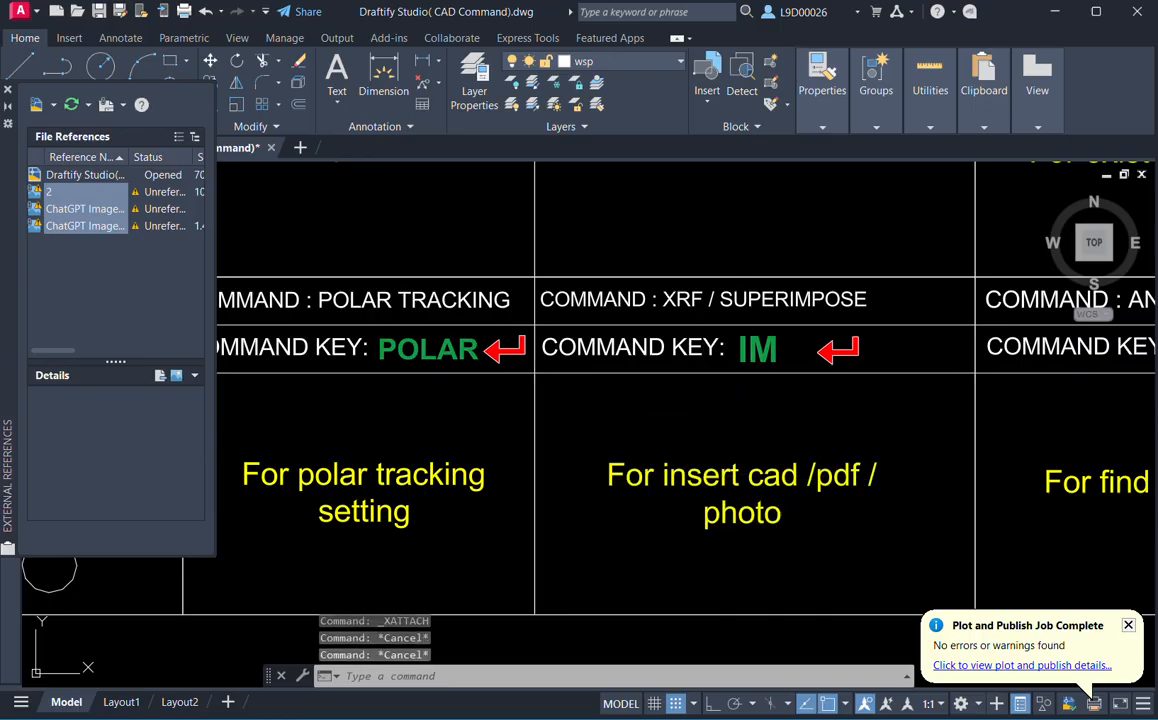
click(10, 90)
At the ANY TEXT FIND cell, run FIND and search the entire drawing for "shop drawing".
scroll(570, 447, down, 4)
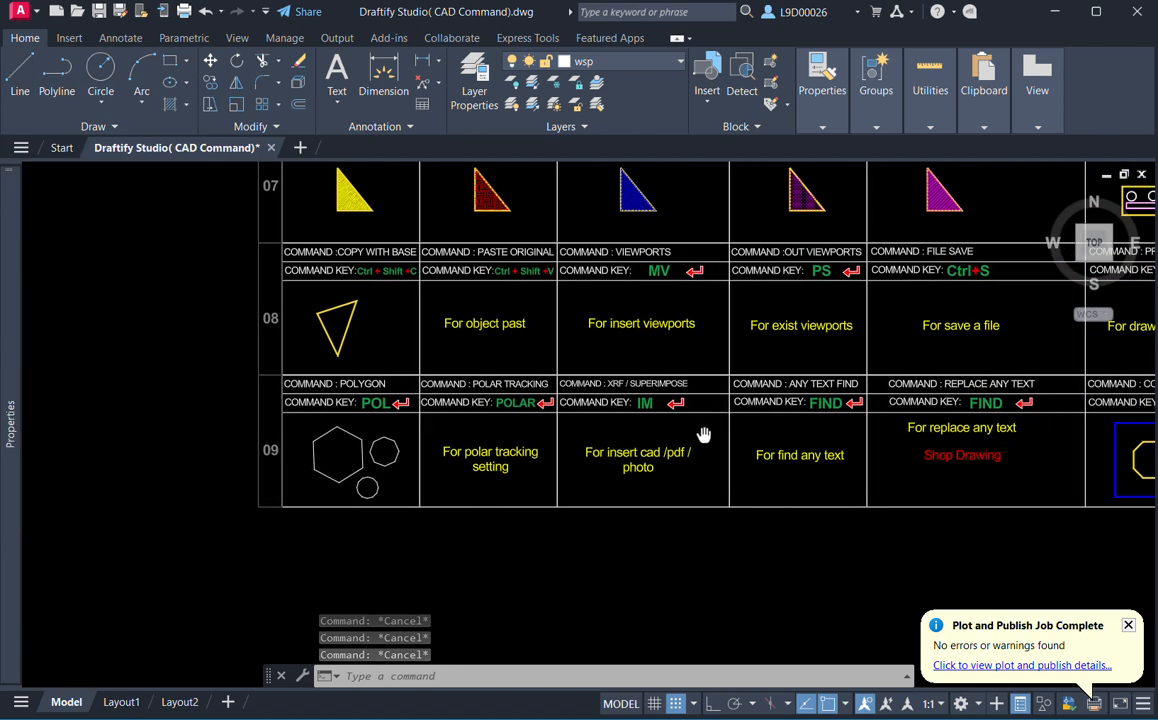
middle_drag(805, 442, 787, 437)
scroll(787, 437, up, 6)
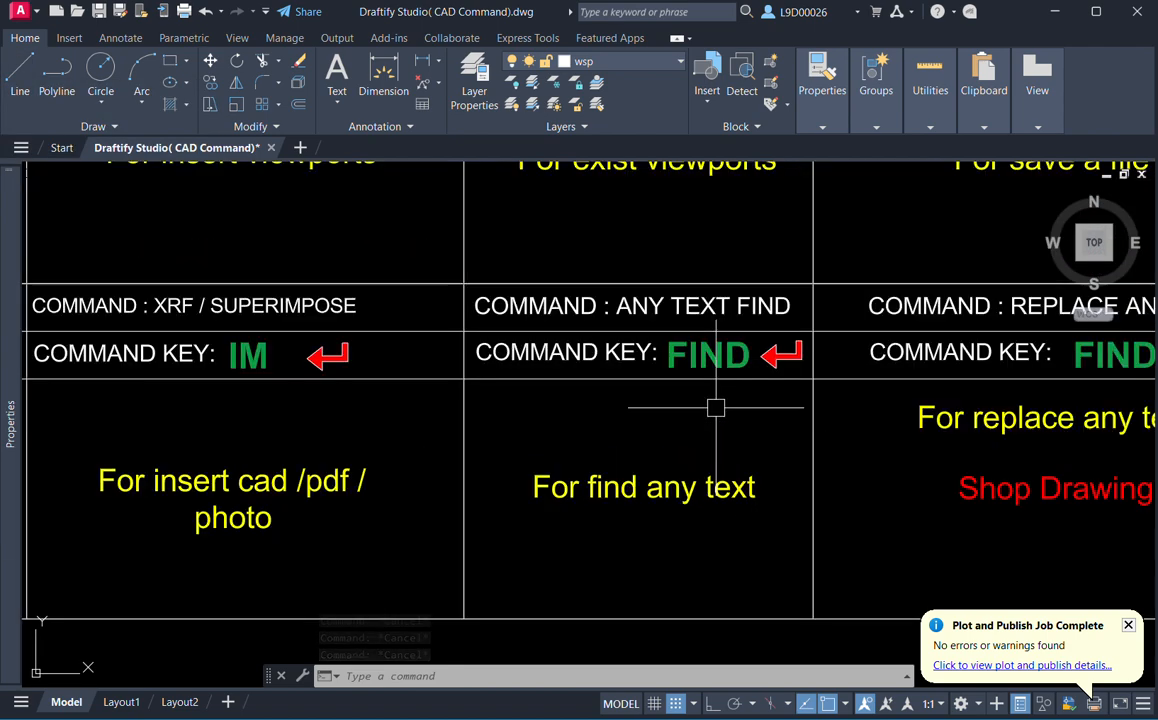
mouse_move(708, 444)
middle_down()
mouse_move(731, 467)
mouse_move(713, 455)
middle_up()
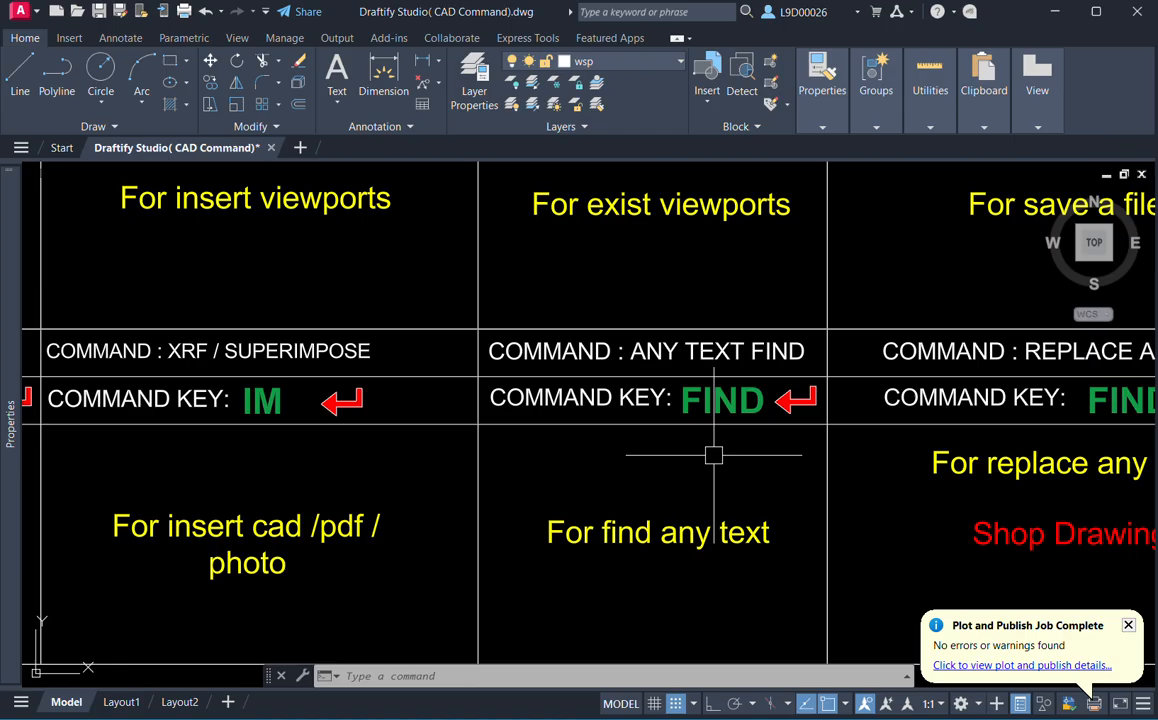
text(FIND)
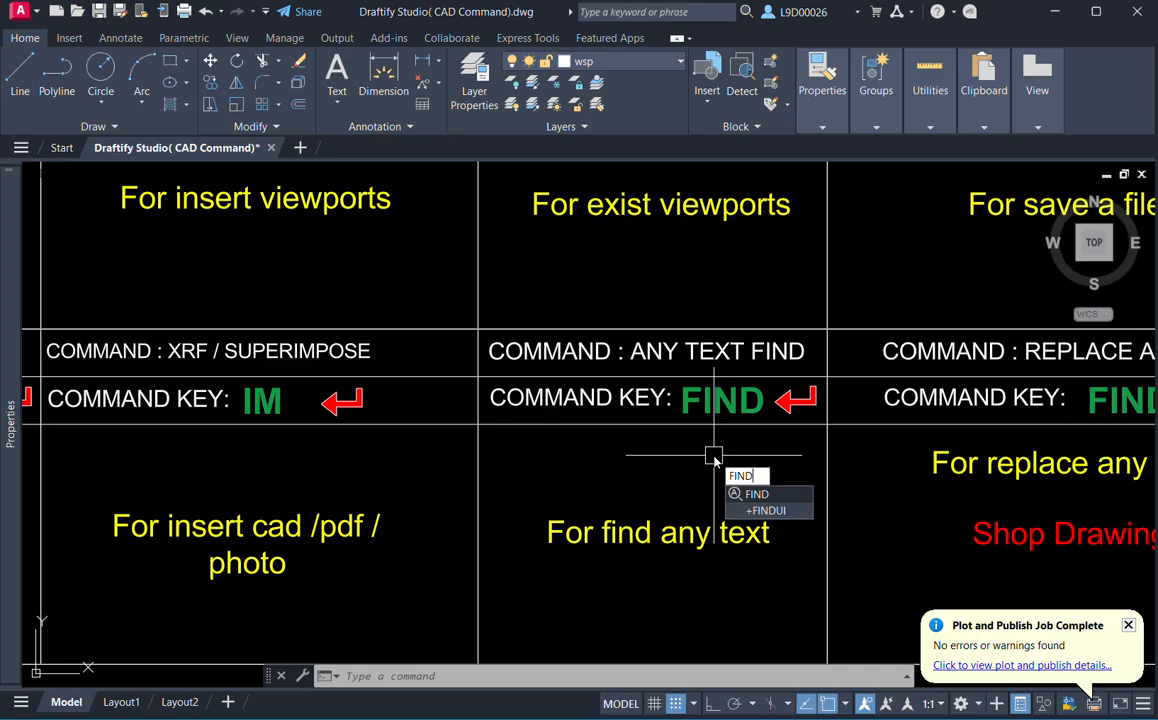
key(Return)
drag(170, 178, 376, 259)
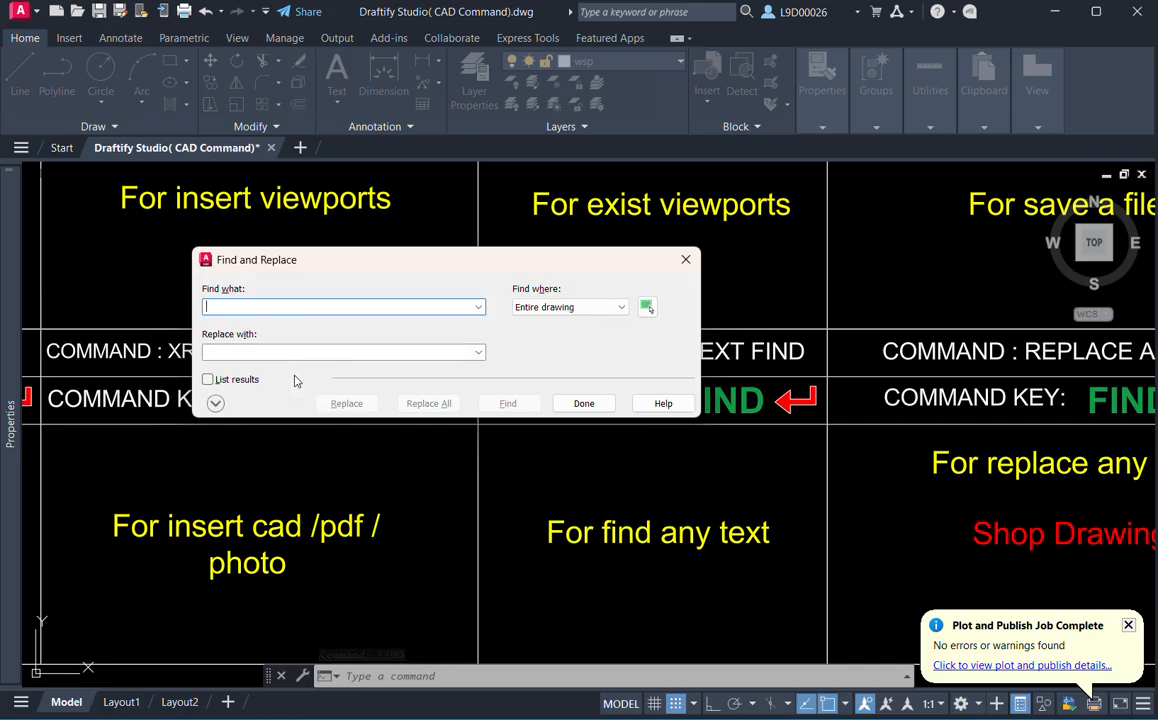
text(shop drawing)
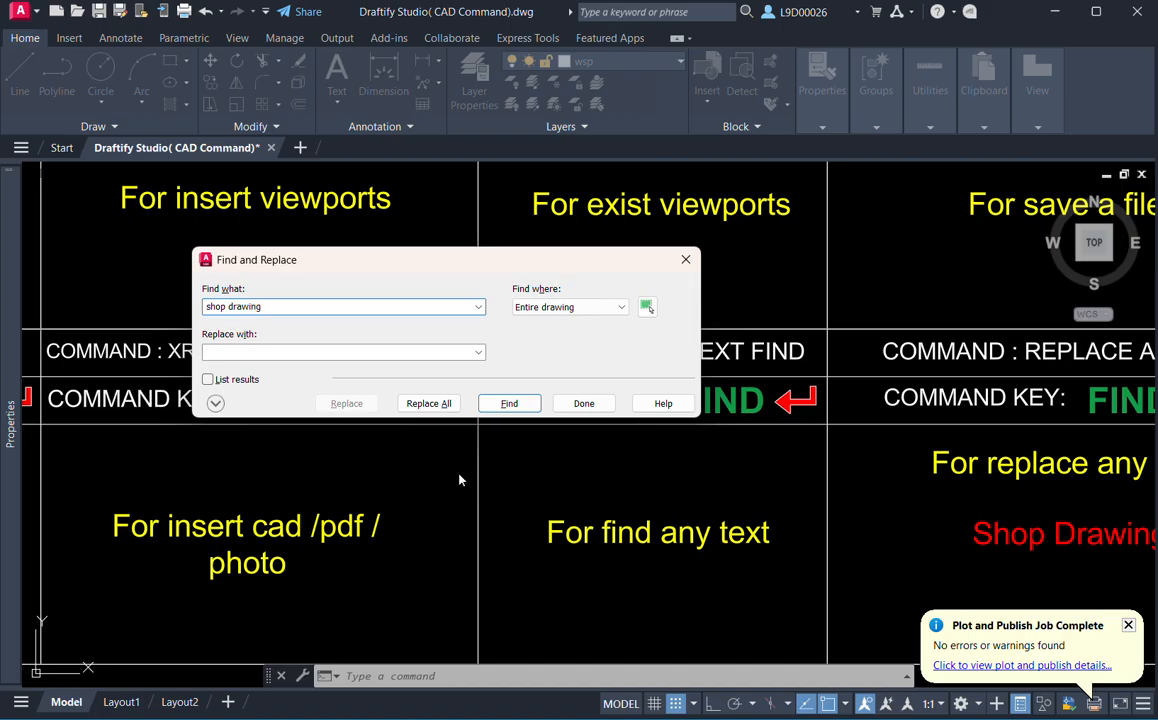
click(508, 408)
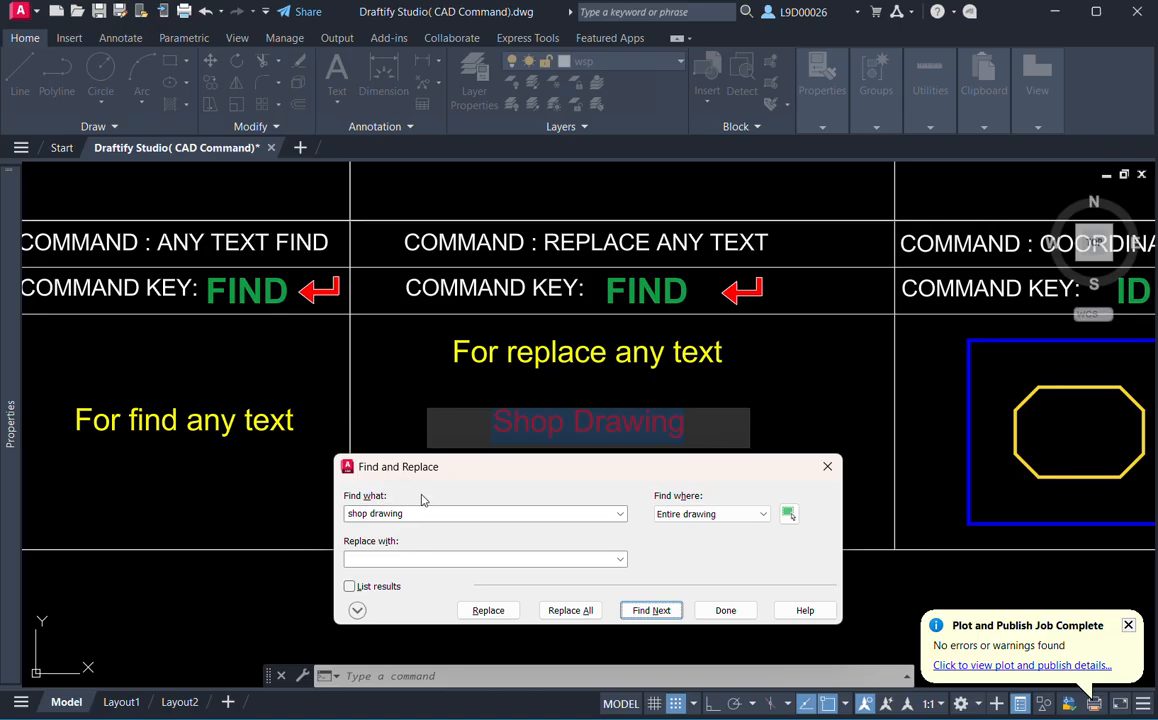
Replace all occurrences of "shop drawing" with "as-built drawing" in the entire drawing and finish the Find and Replace command.
drag(424, 517, 350, 516)
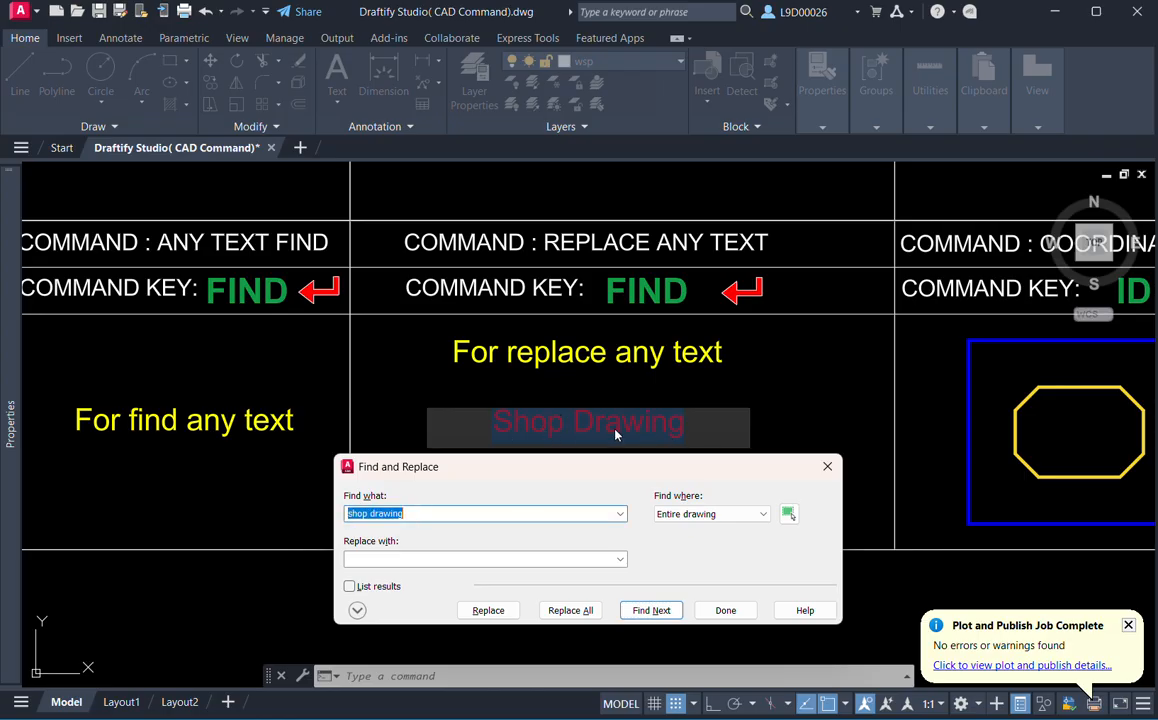
click(435, 560)
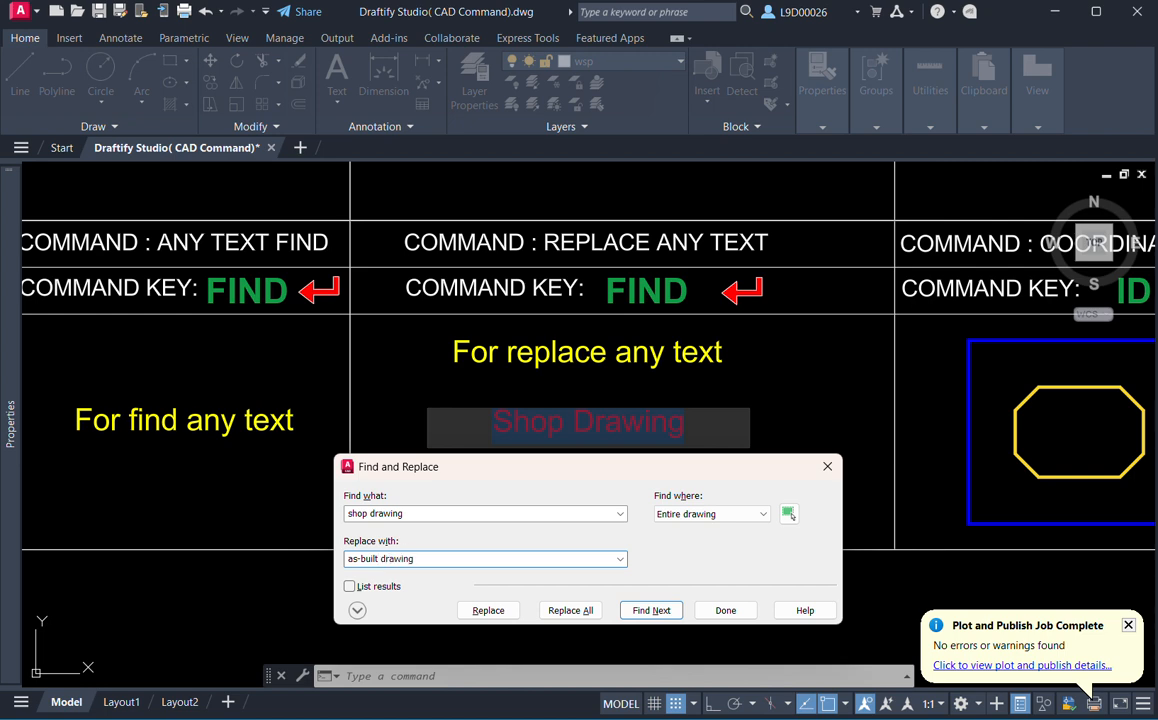
click(562, 617)
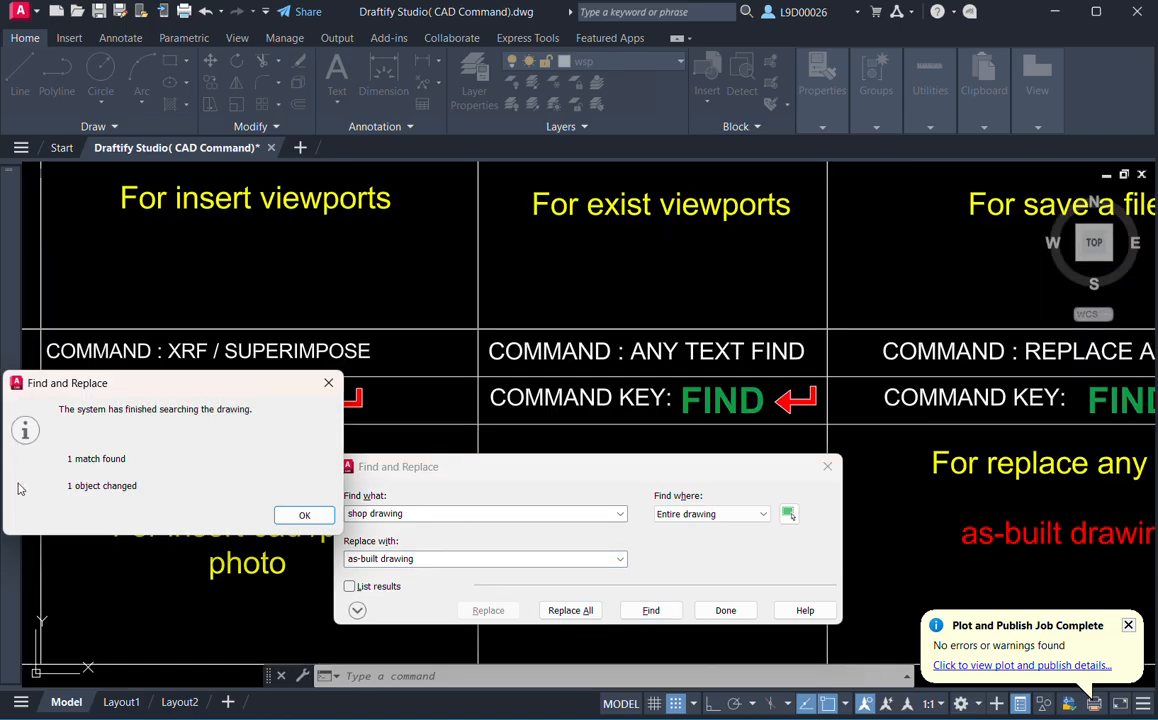
click(303, 515)
click(727, 613)
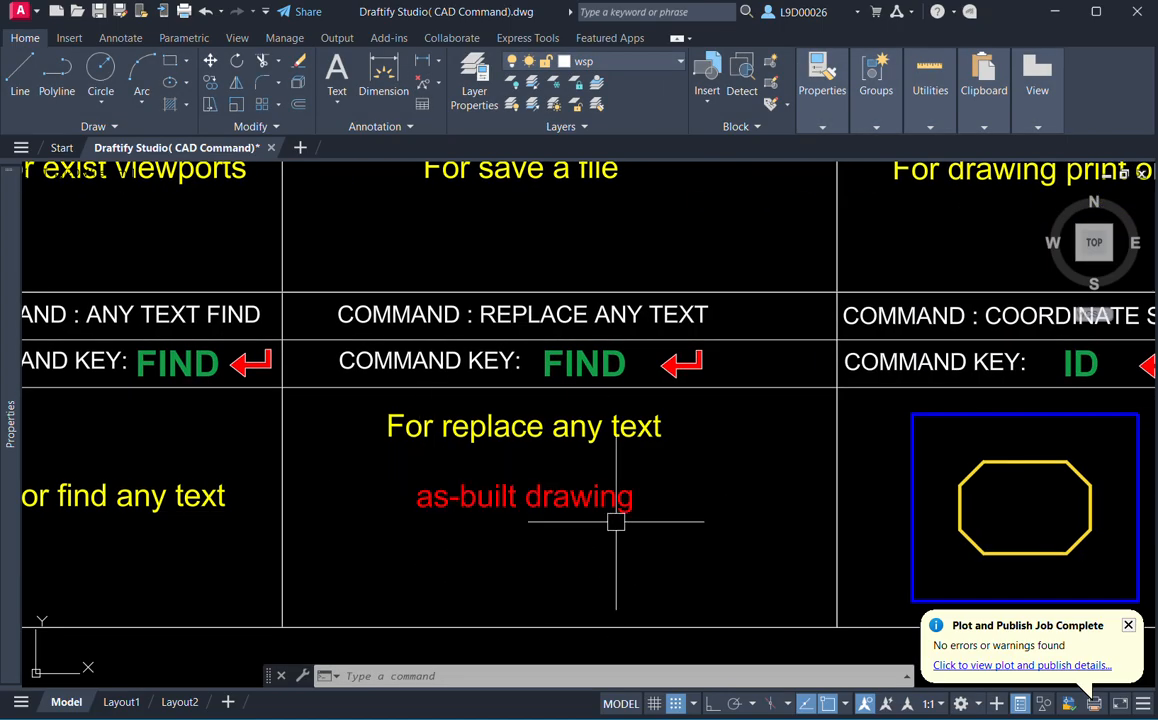
Select the replaced text in the REPLACE ANY TEXT cell to check it, clear the selection and go to the COORDINATE SHOW cell.
middle_drag(631, 540, 656, 548)
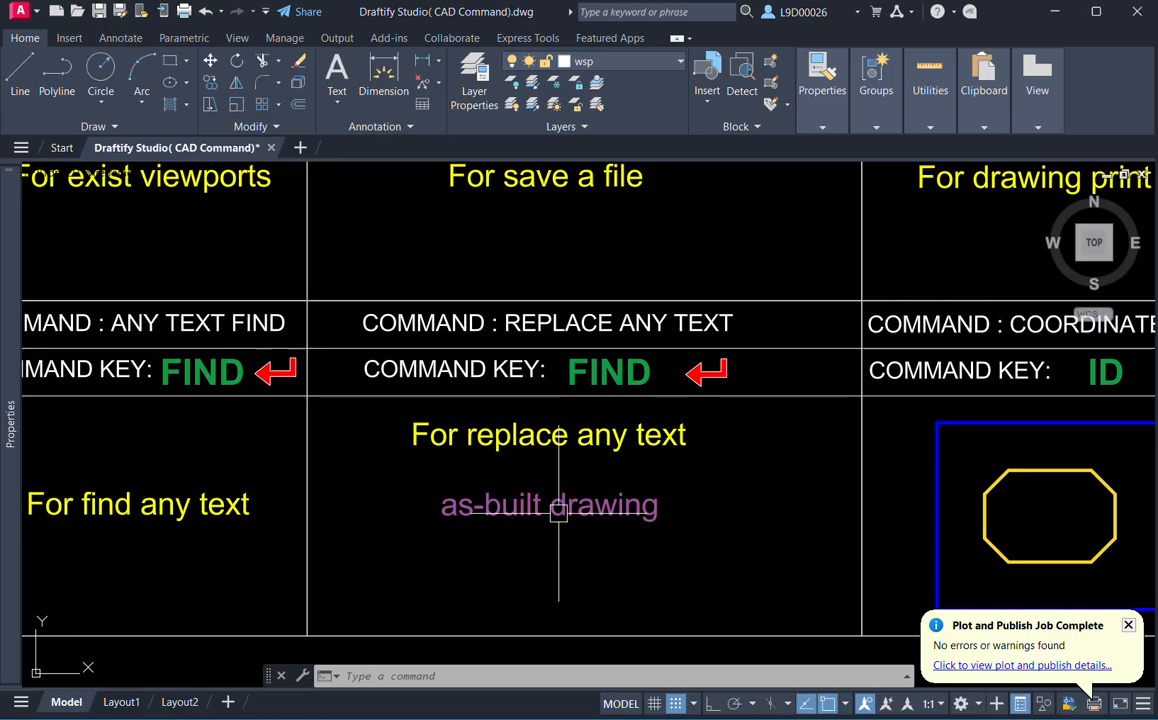
click(545, 520)
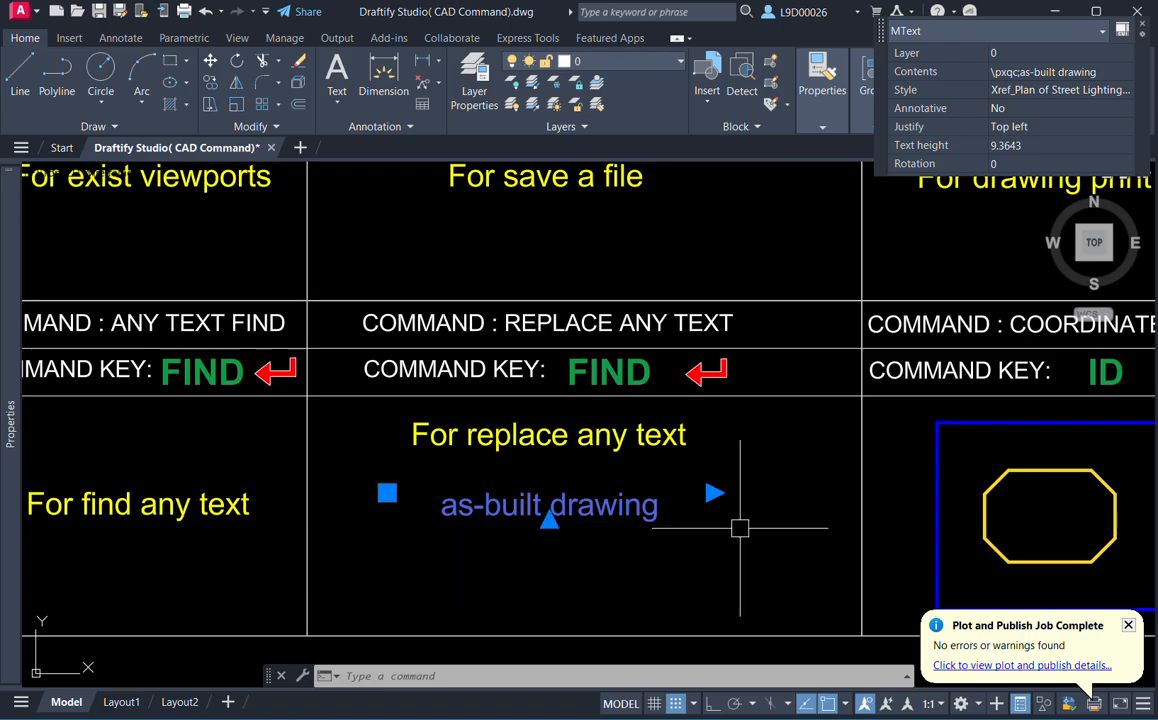
middle_drag(832, 514, 617, 496)
mouse_move(827, 491)
middle_down()
mouse_move(734, 491)
mouse_move(792, 476)
middle_up()
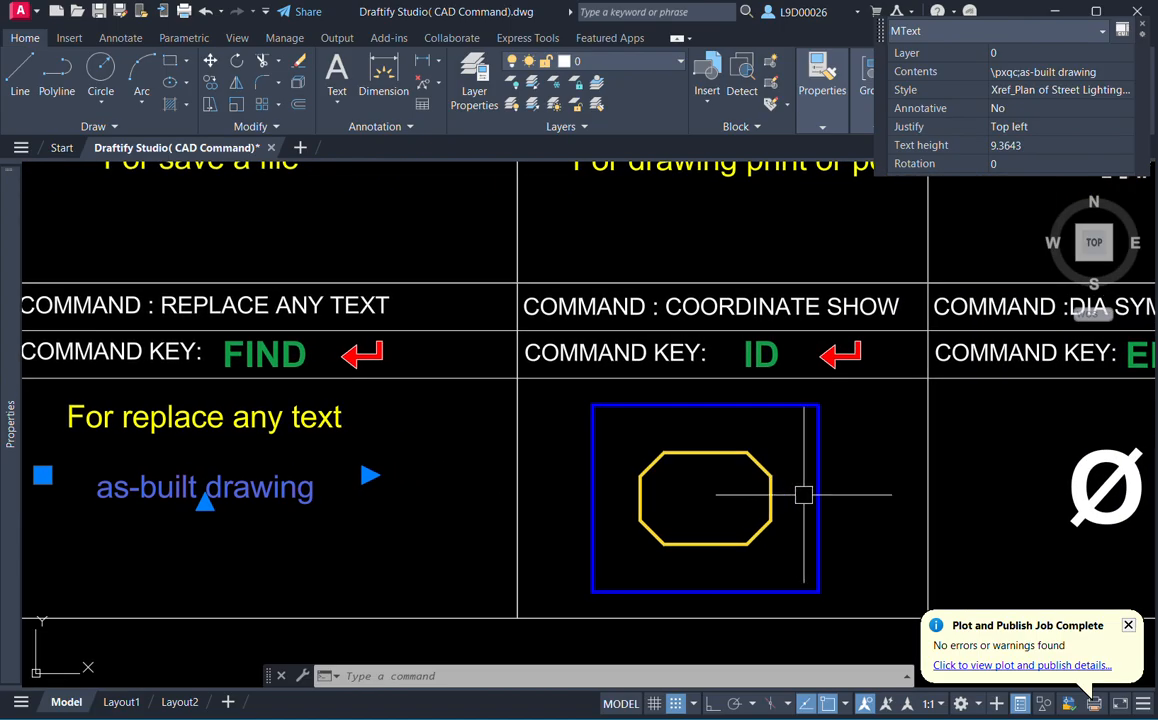
key(Escape)
click(853, 481)
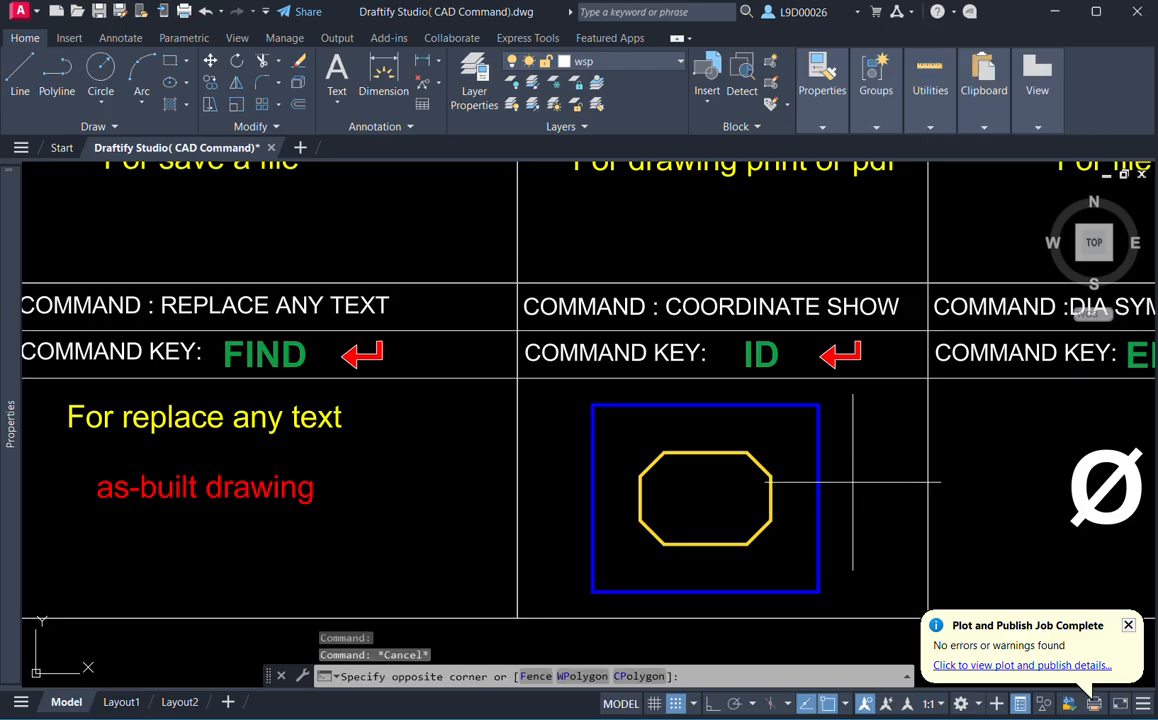
Run ID in the COORDINATE SHOW cell to read the coordinates of the blue rectangle's upper-right and upper-left corners.
click(739, 519)
key(Escape)
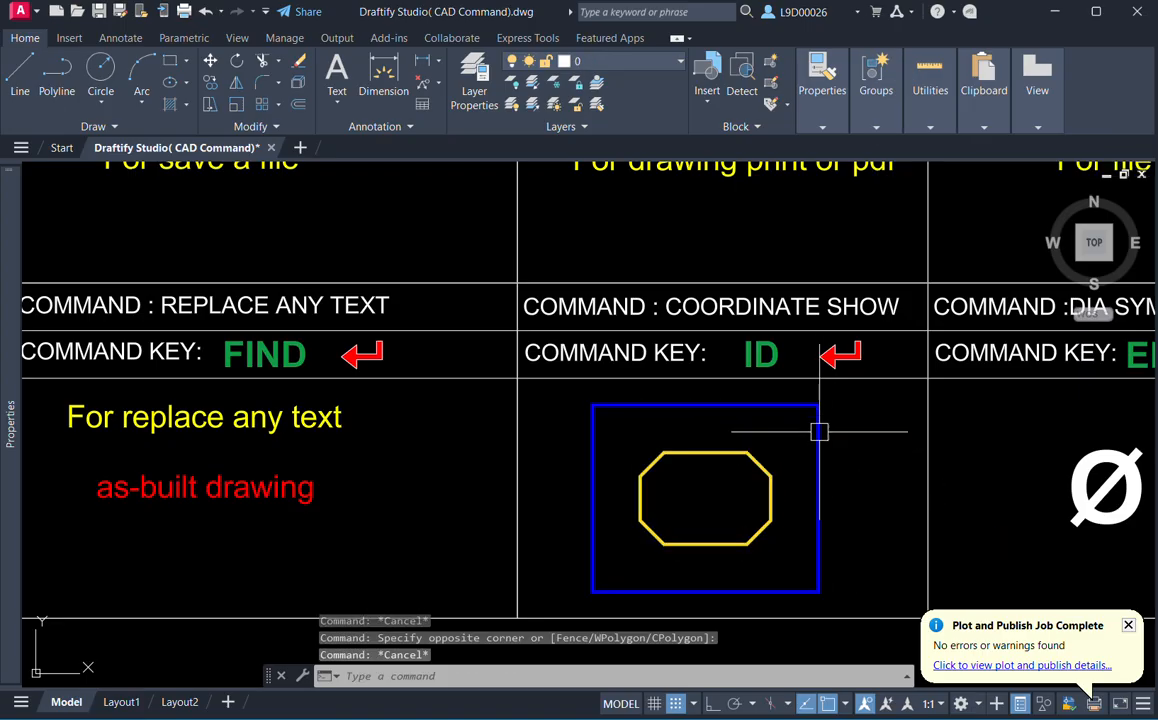
click(819, 502)
key(Escape)
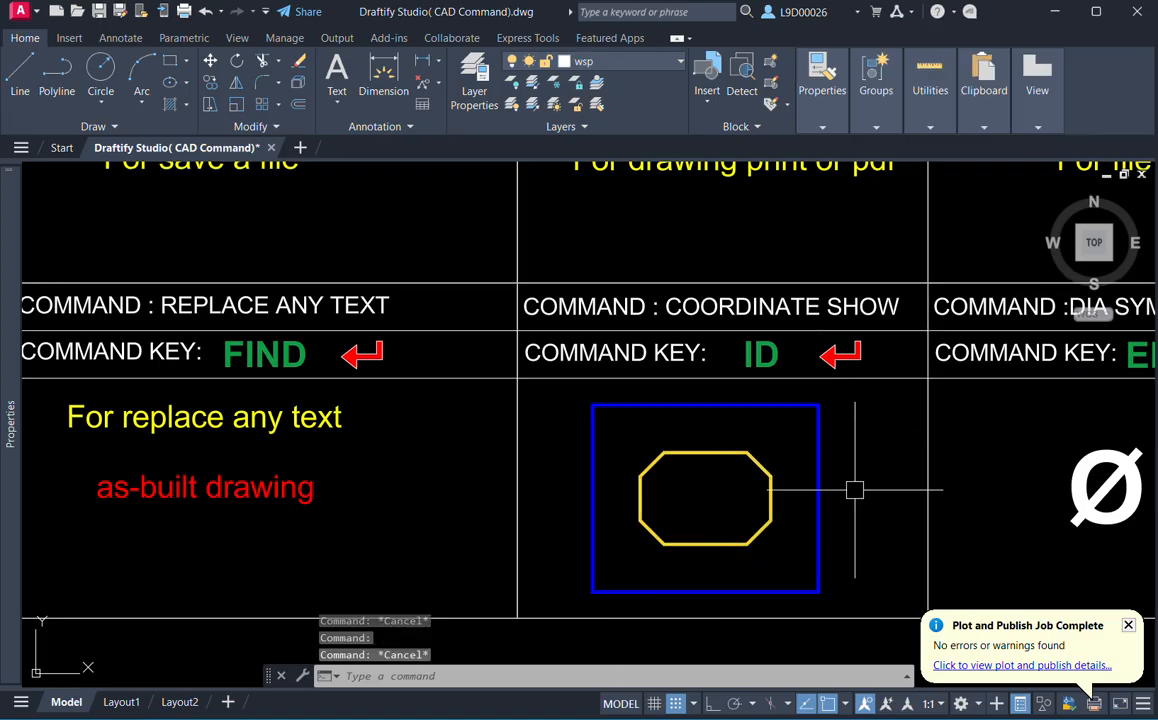
text(Id)
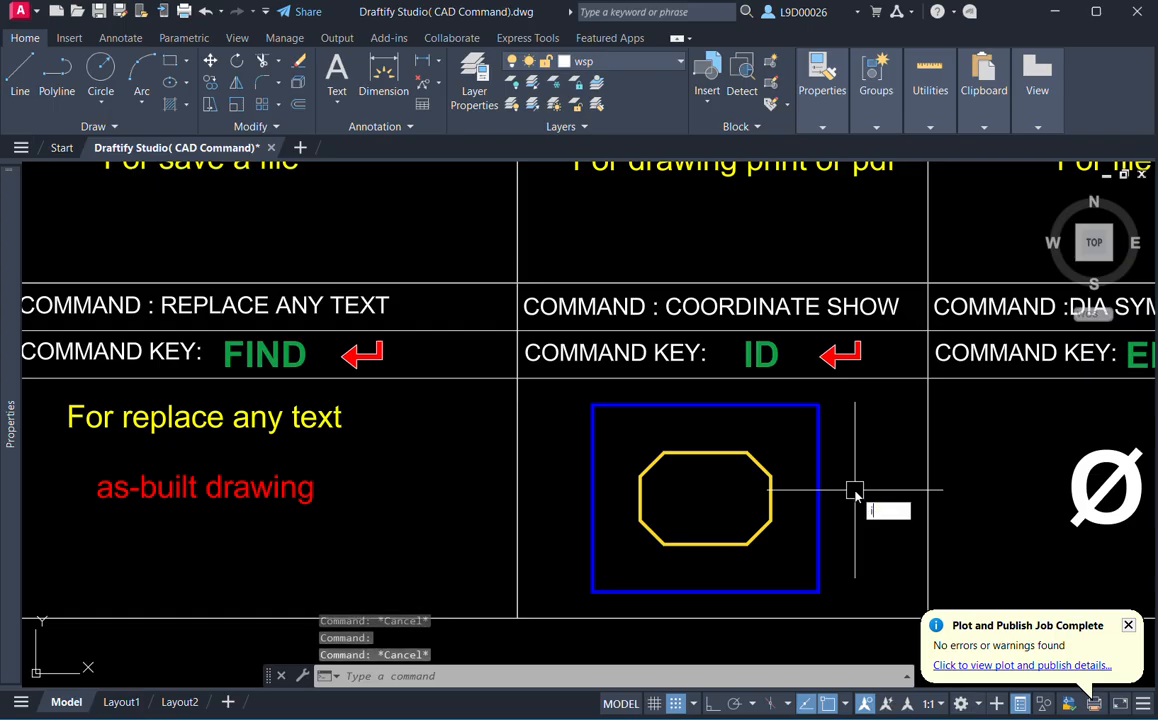
key(Return)
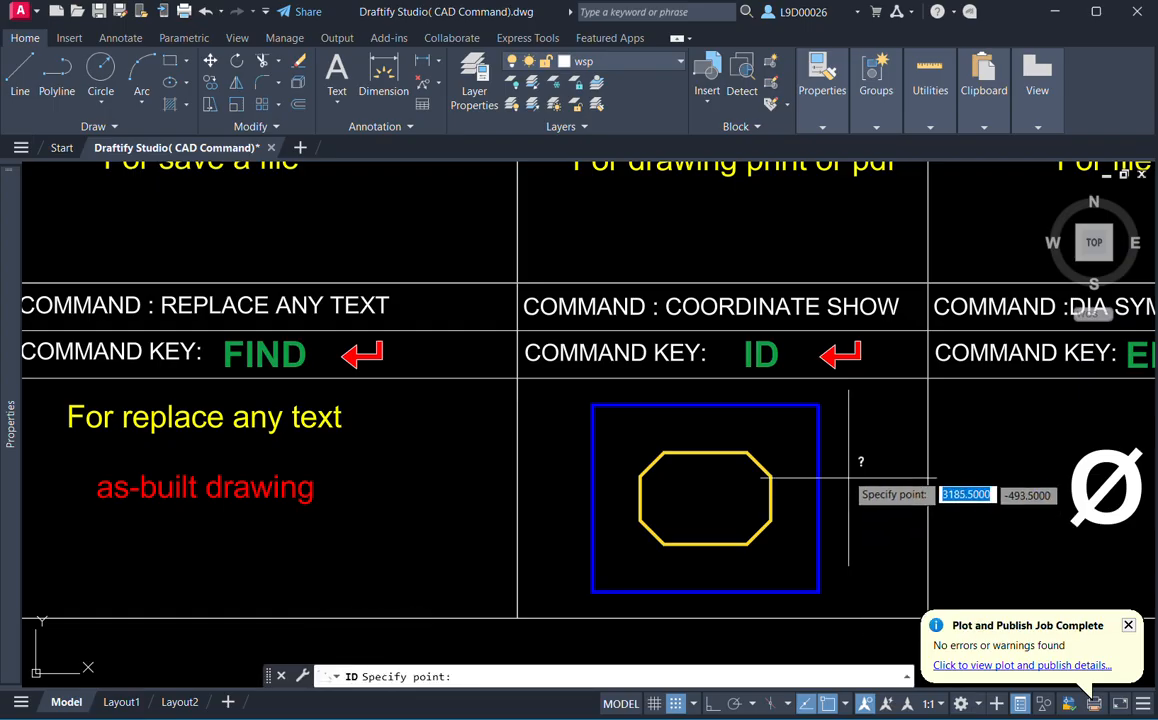
click(816, 406)
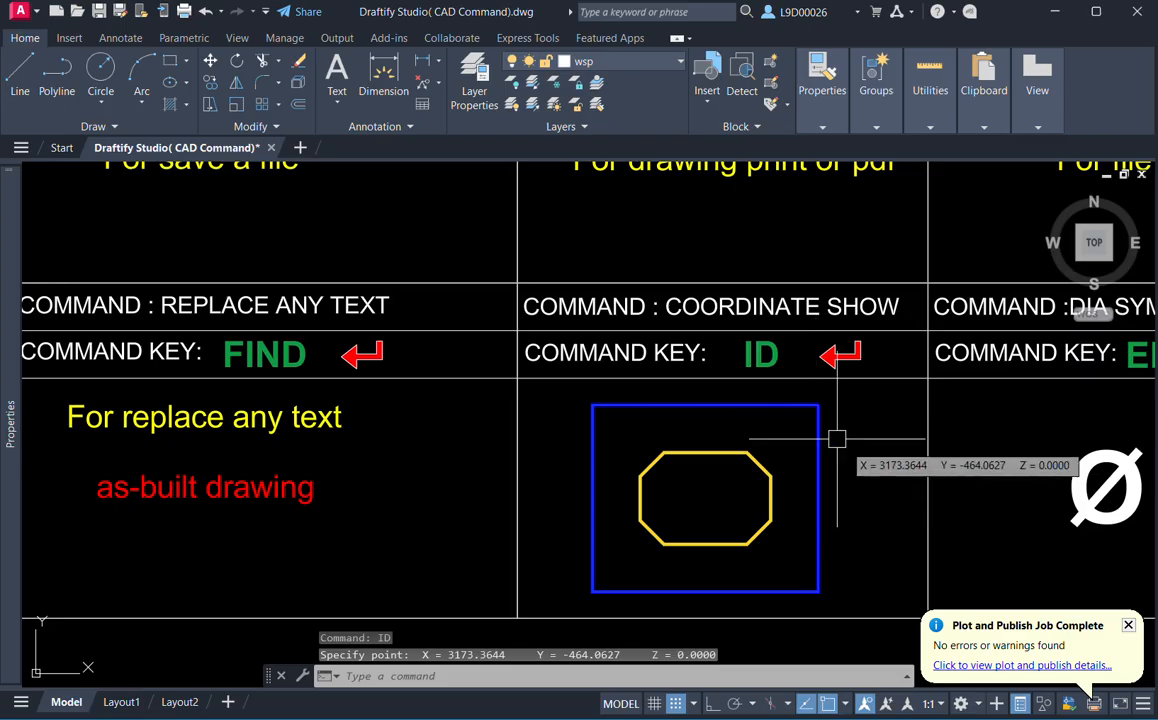
text(ID)
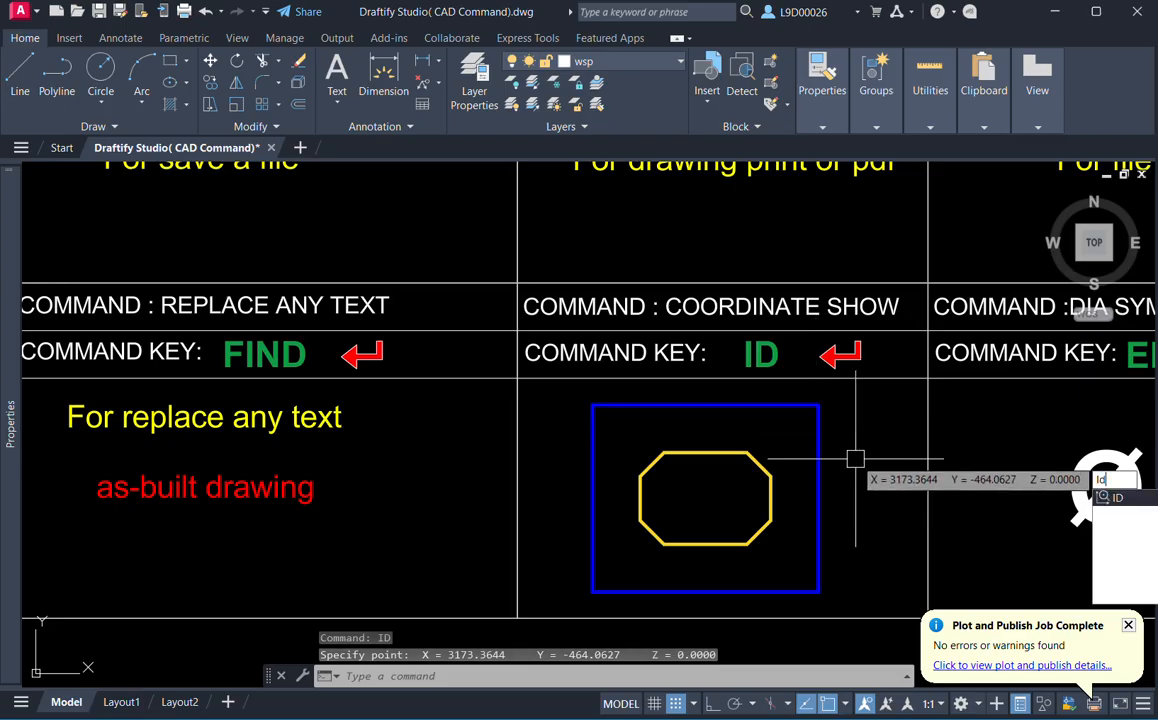
key(Return)
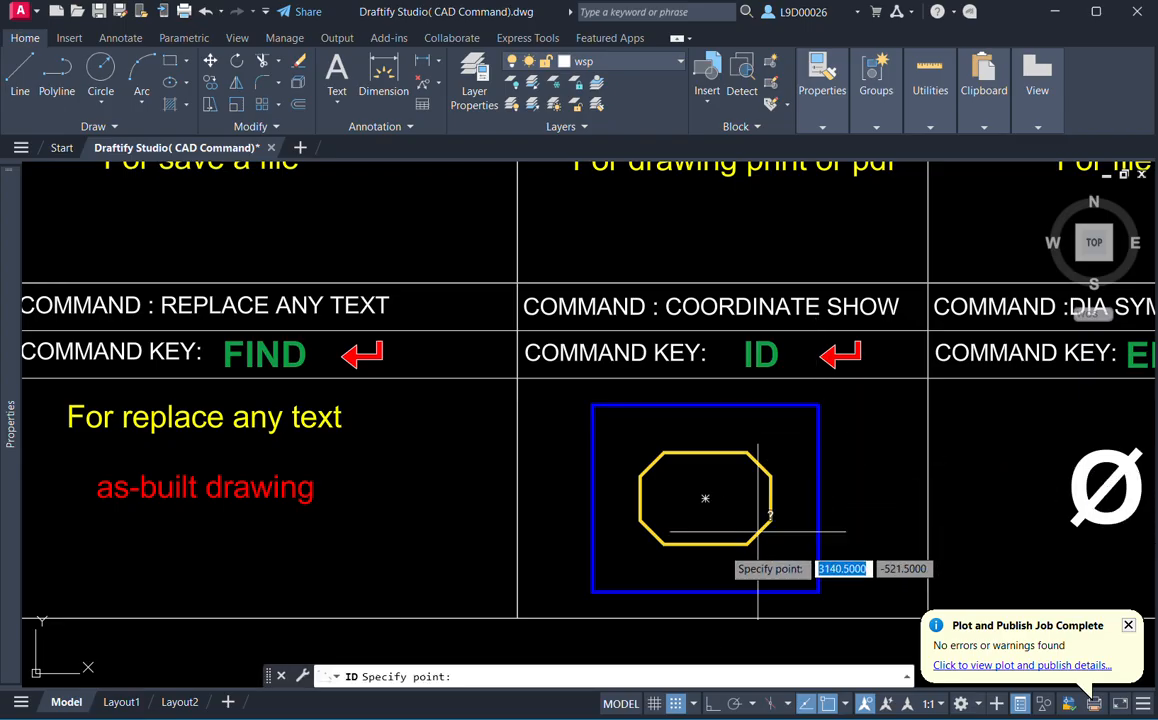
click(593, 405)
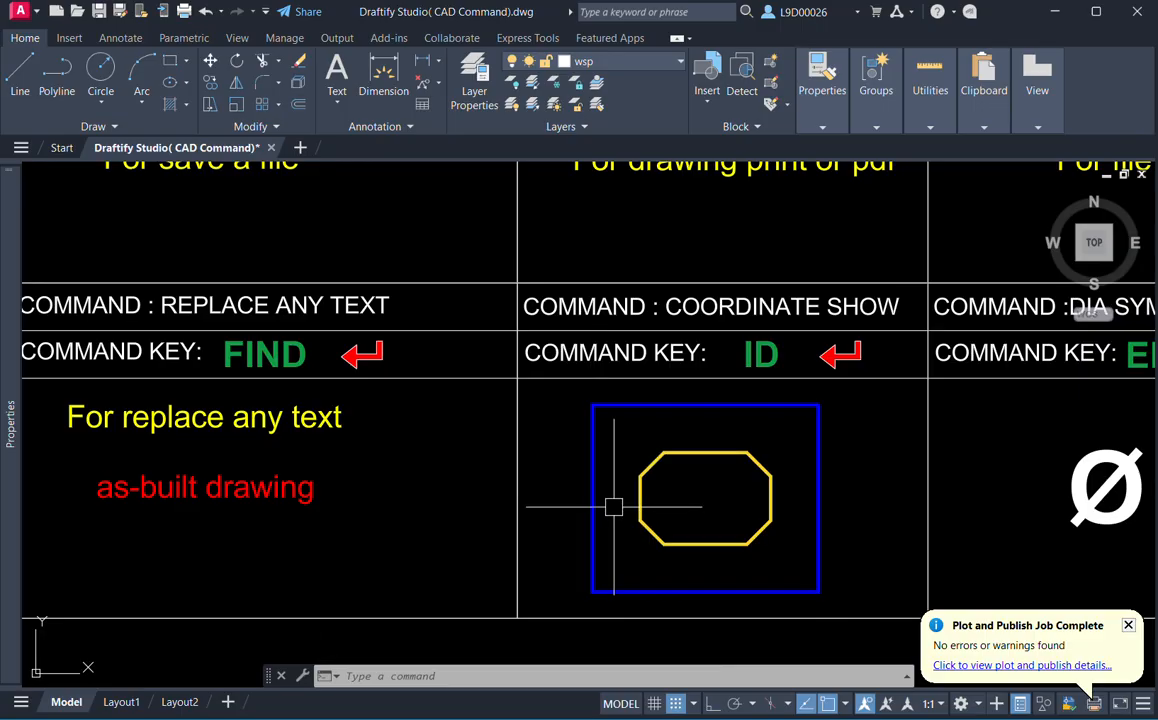
Load the Coordinate_EN routine from the CADlips folder with APPLOAD, check the Startup Suite contents and close the dialog.
text(ap)
key(Return)
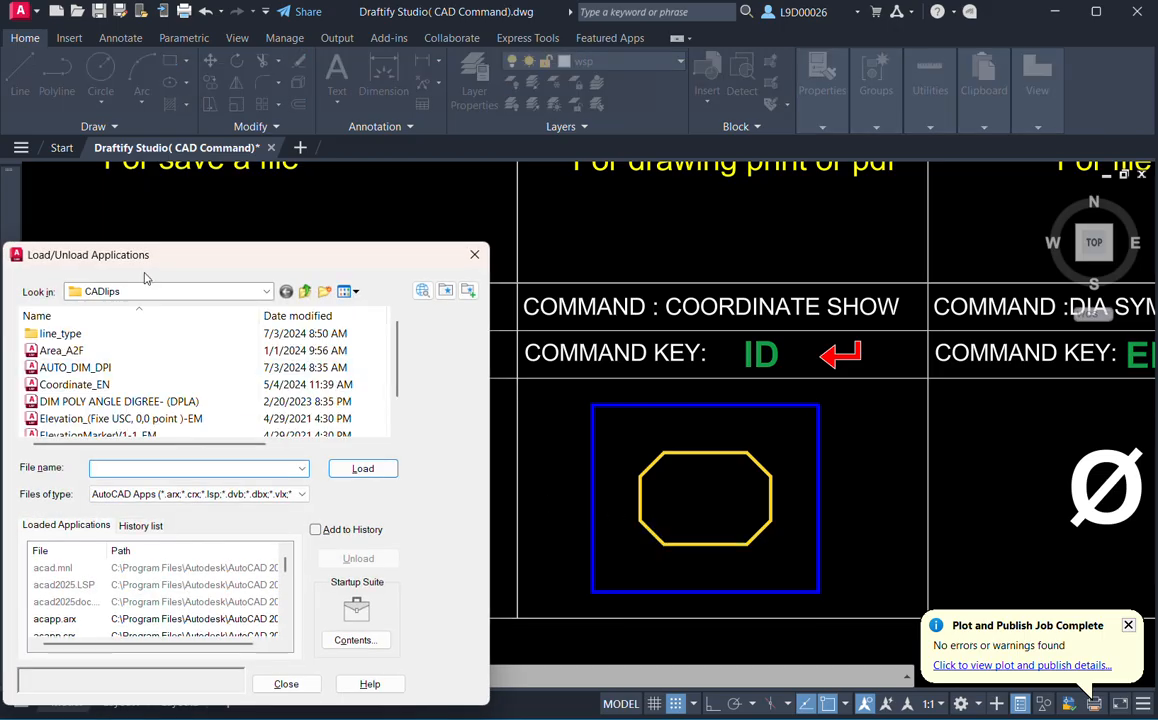
click(116, 385)
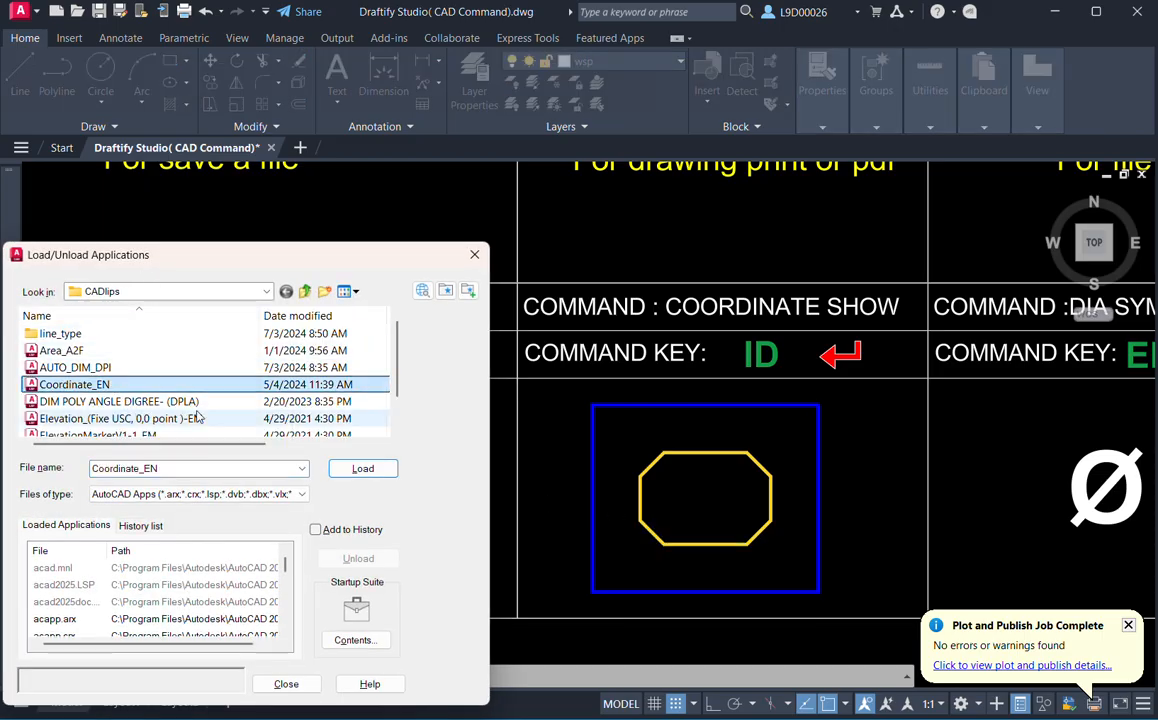
click(362, 468)
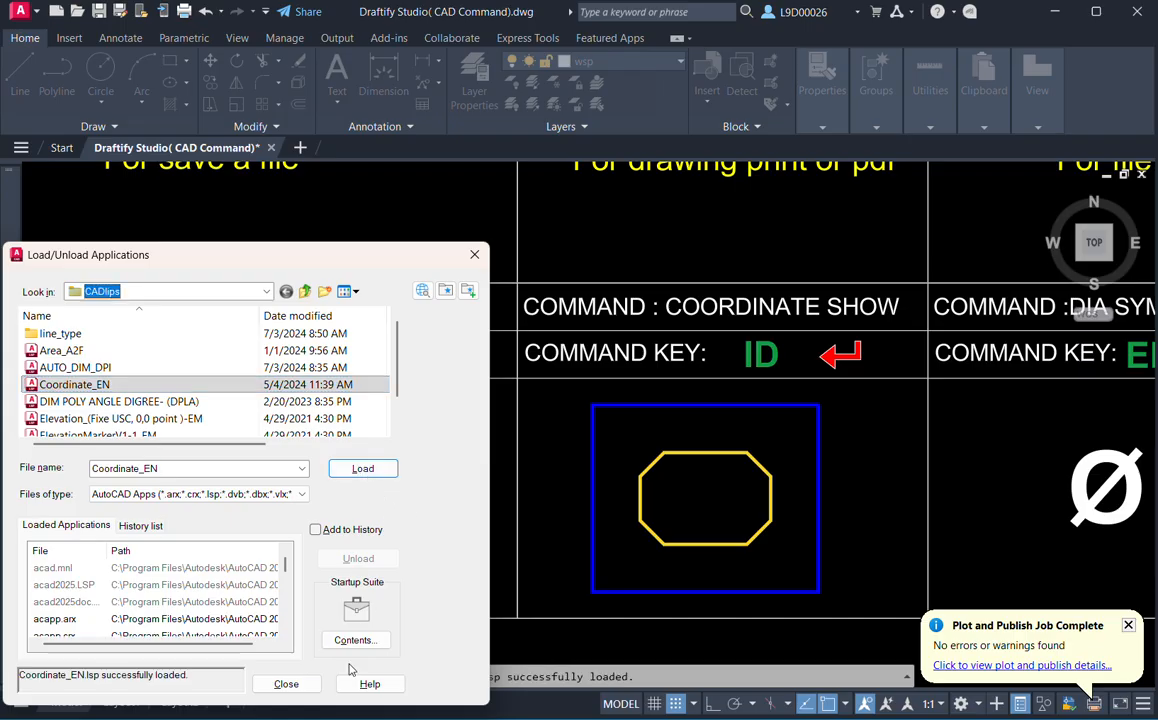
click(355, 639)
click(390, 372)
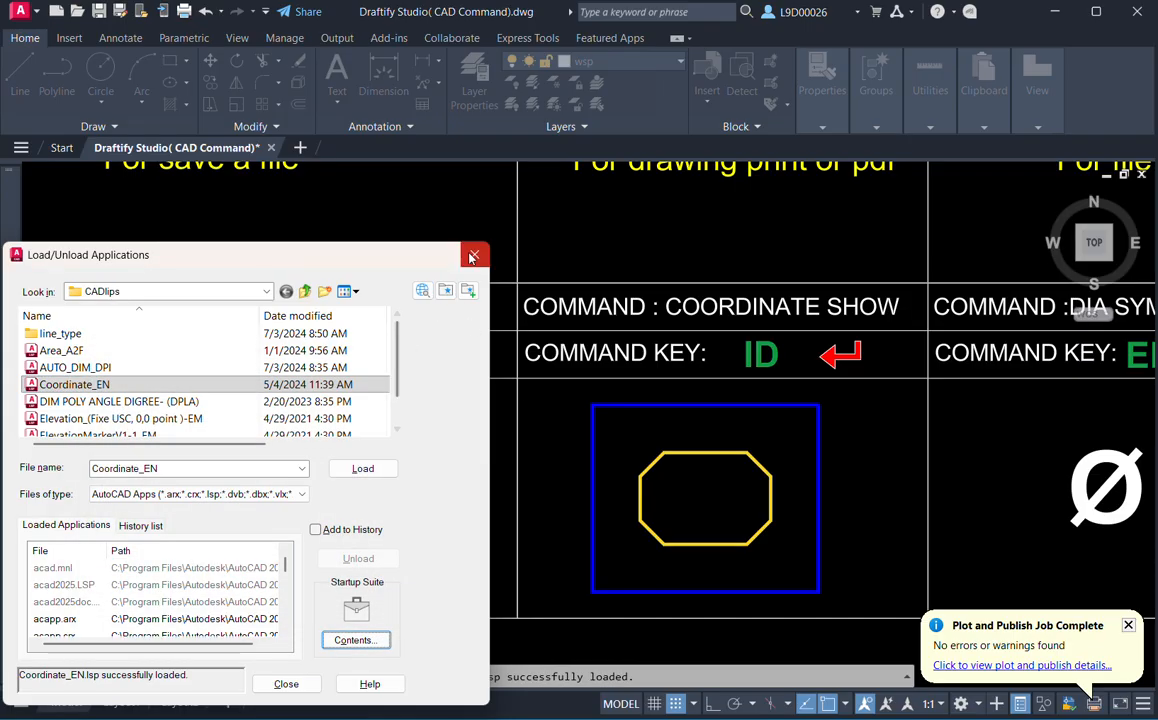
click(474, 256)
Run EN to label the coordinates of the blue rectangle's upper-right corner, placing the text outside the rectangle.
text(EN)
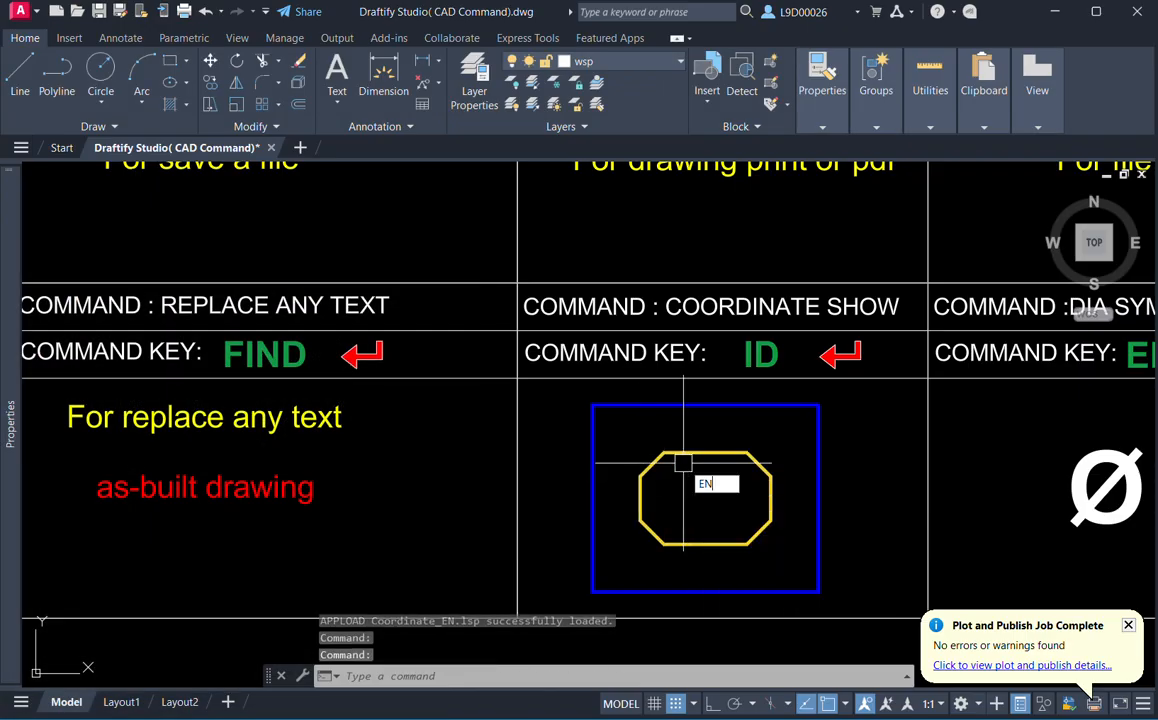
key(Return)
middle_drag(768, 434, 742, 441)
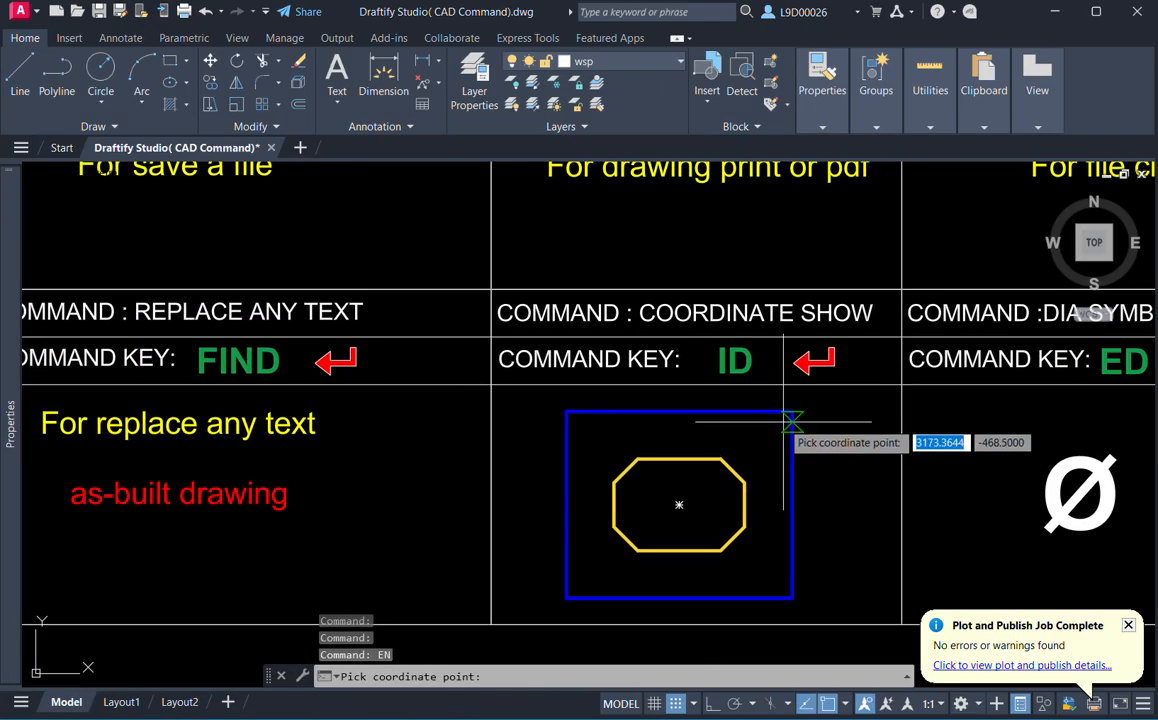
click(792, 410)
click(829, 459)
scroll(836, 430, up, 7)
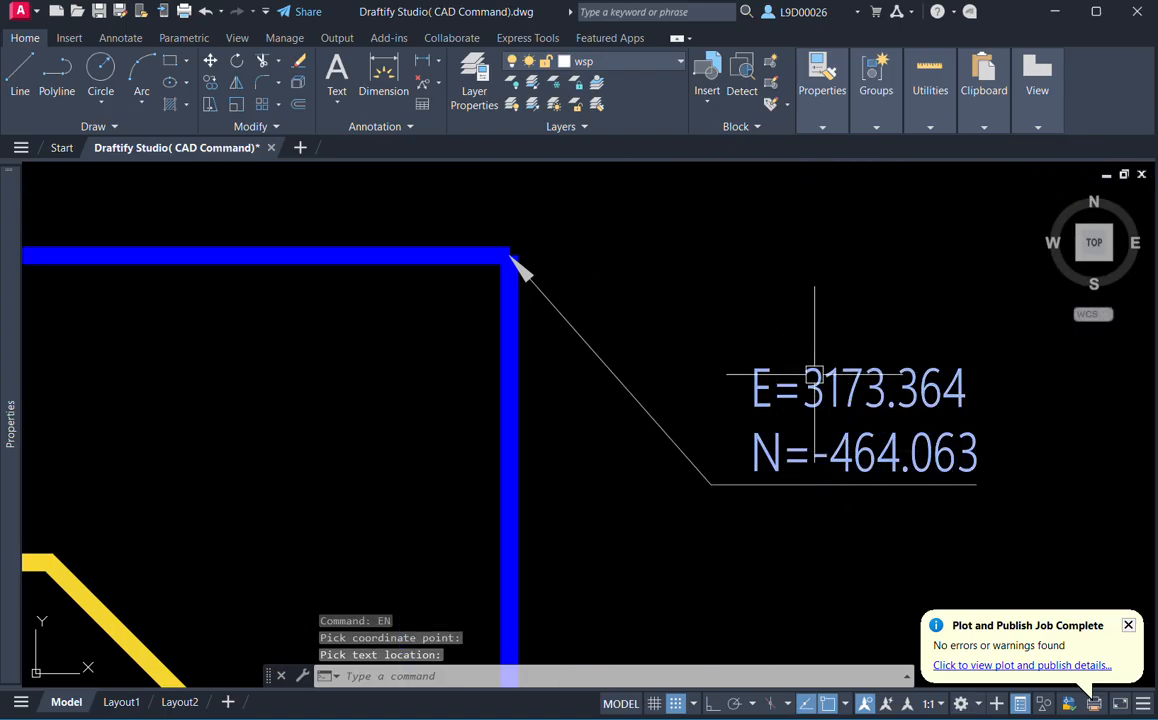
Select the new coordinate label and its leader to inspect them, and clear the selection.
scroll(790, 450, down, 3)
click(811, 481)
click(763, 473)
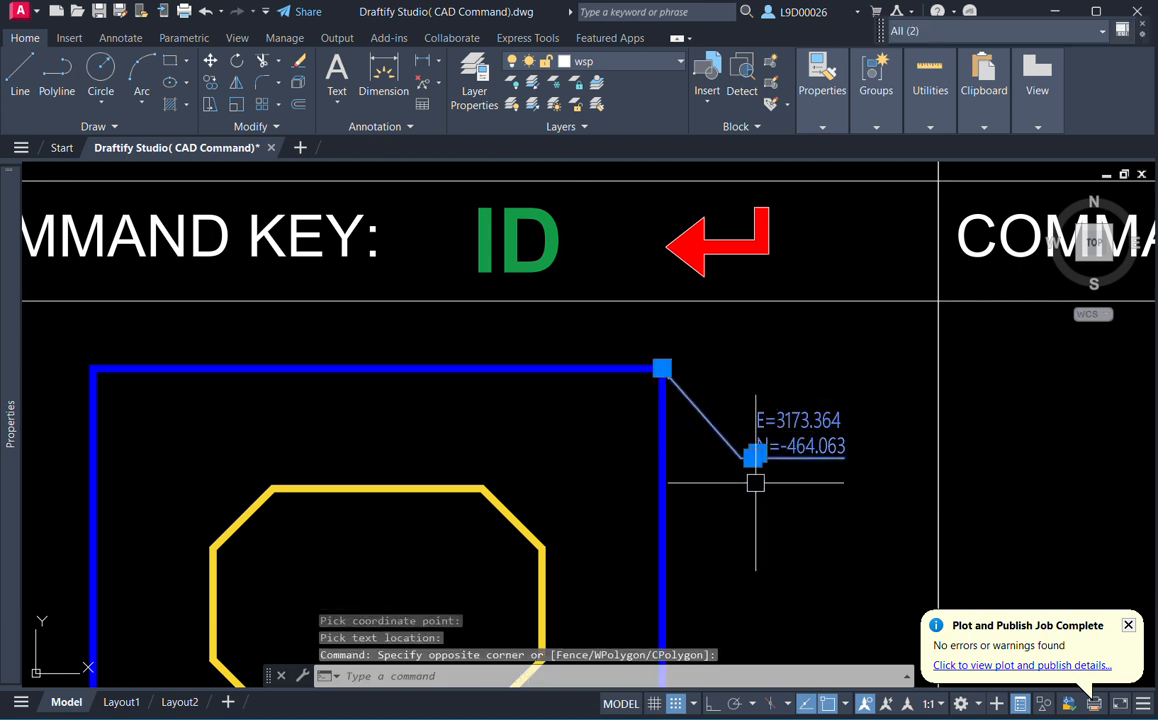
key(Escape)
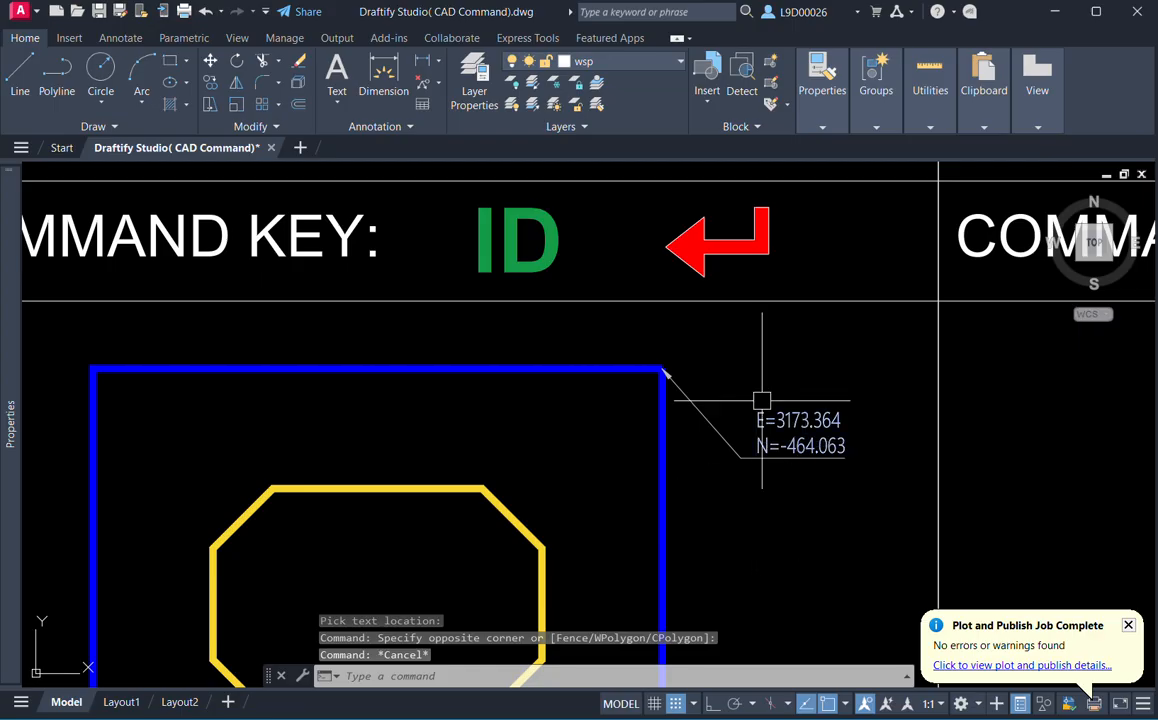
Point out the Coordinate_EN file in Load/Unload Applications and close the dialog without loading it.
text(ap)
key(Return)
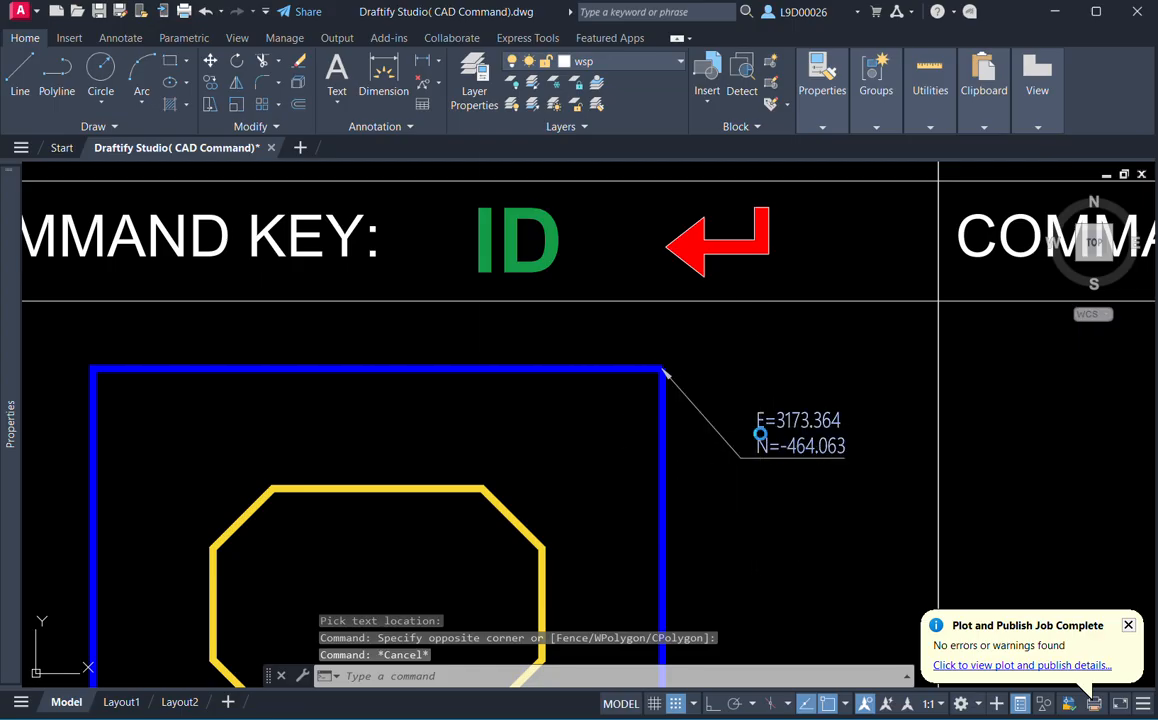
click(65, 388)
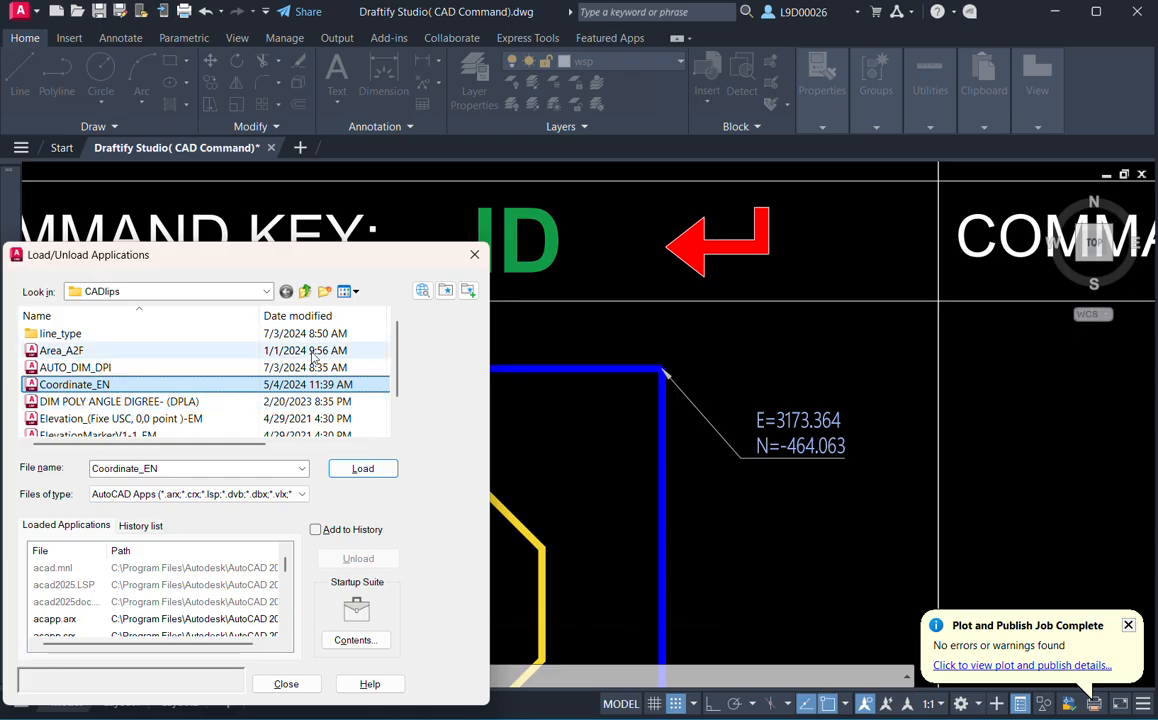
click(474, 259)
scroll(540, 405, down, 3)
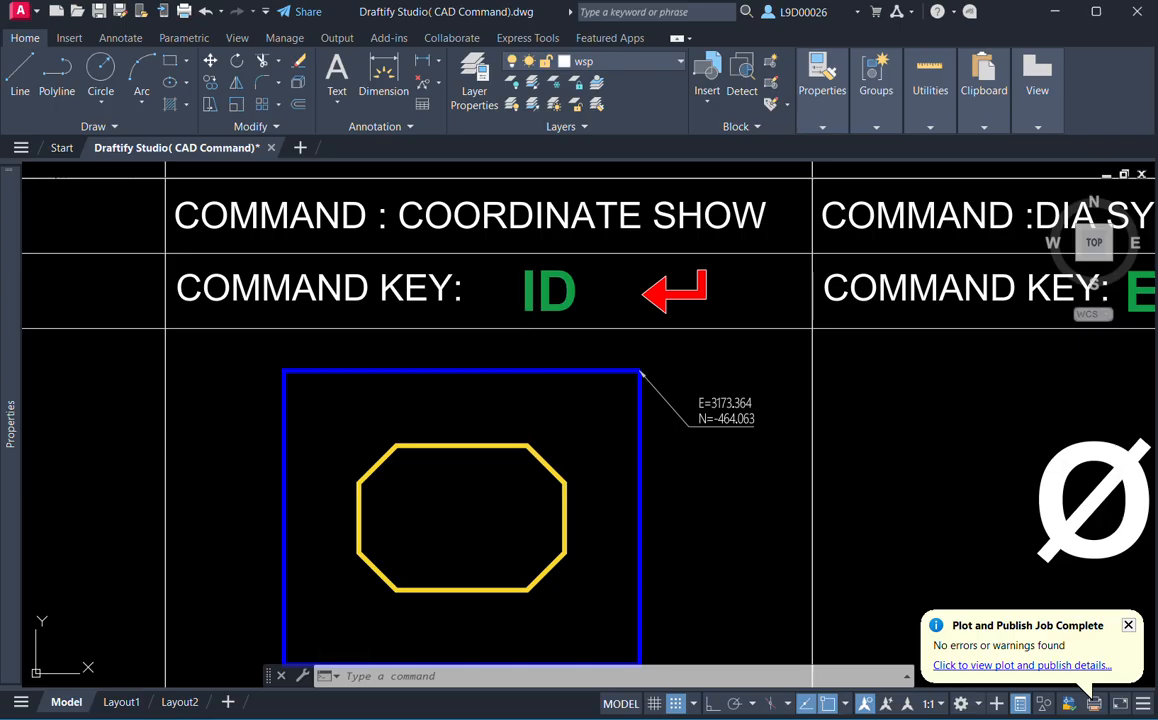
Load Coordinate_EN again from the CADlips folder with APPLOAD and close the Load/Unload Applications dialog.
text(Ap)
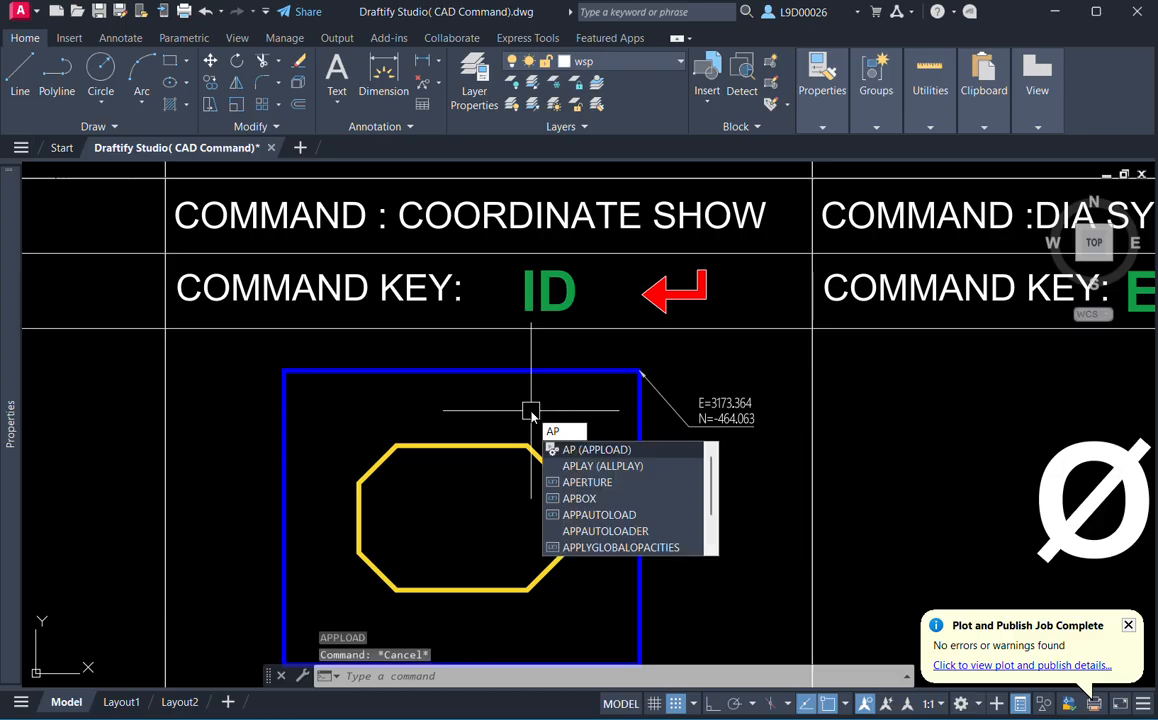
key(Return)
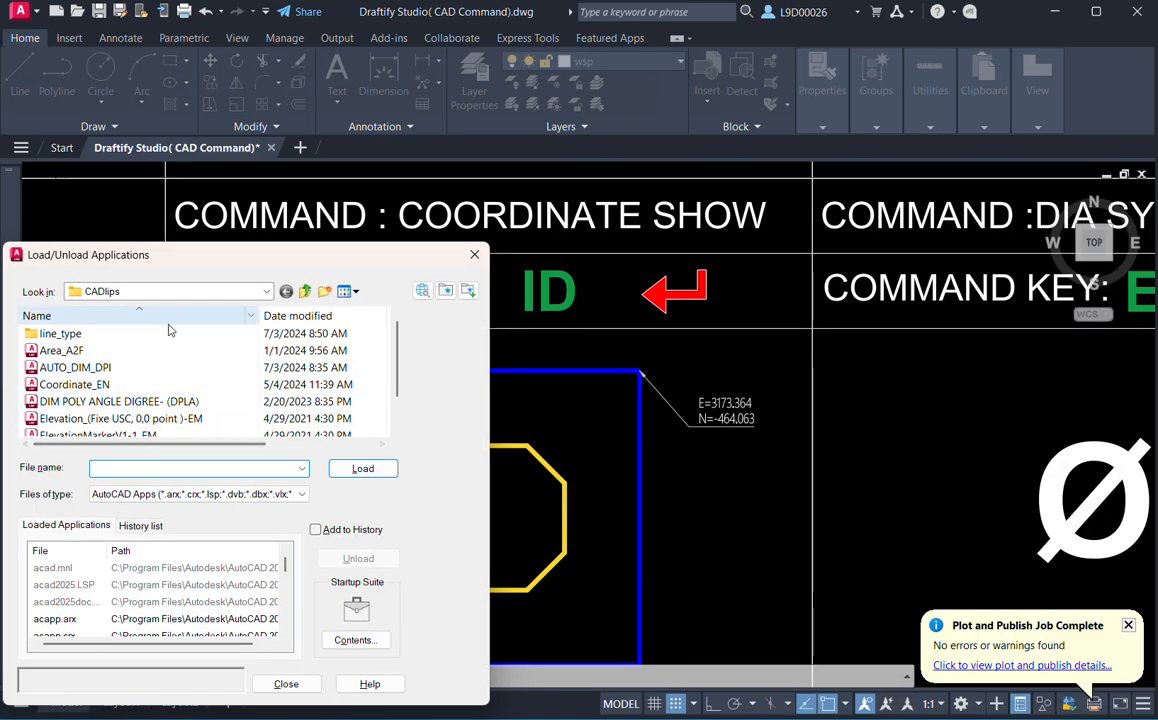
click(113, 348)
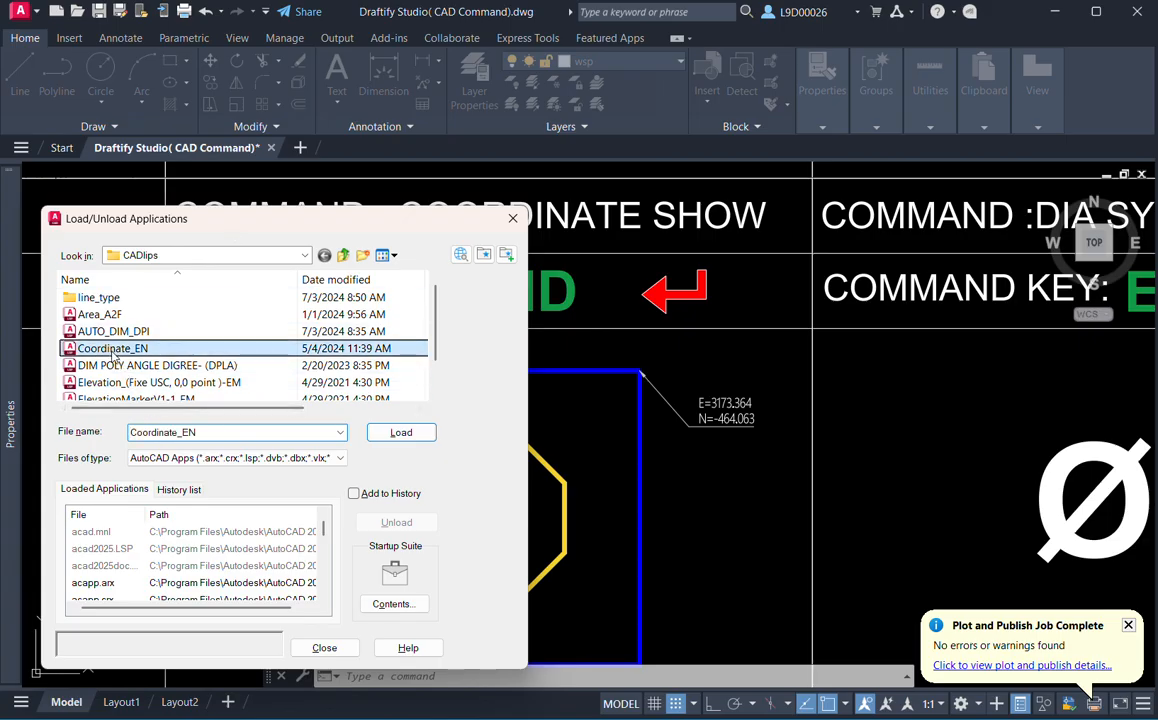
click(401, 432)
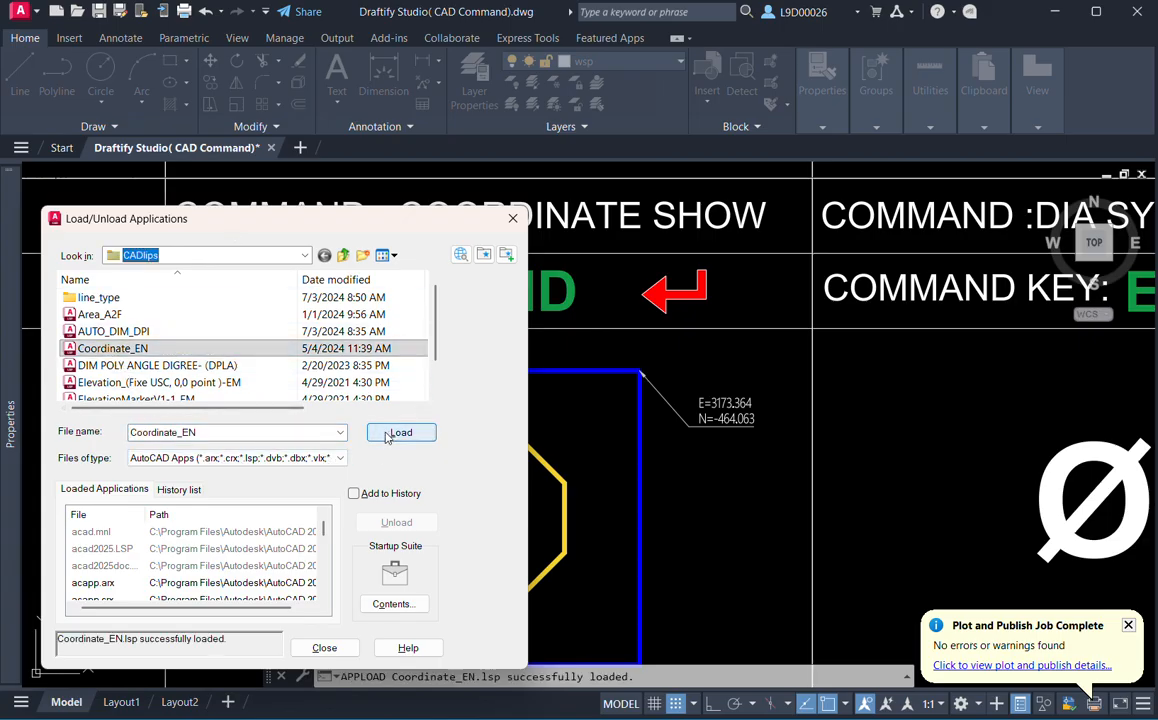
click(324, 648)
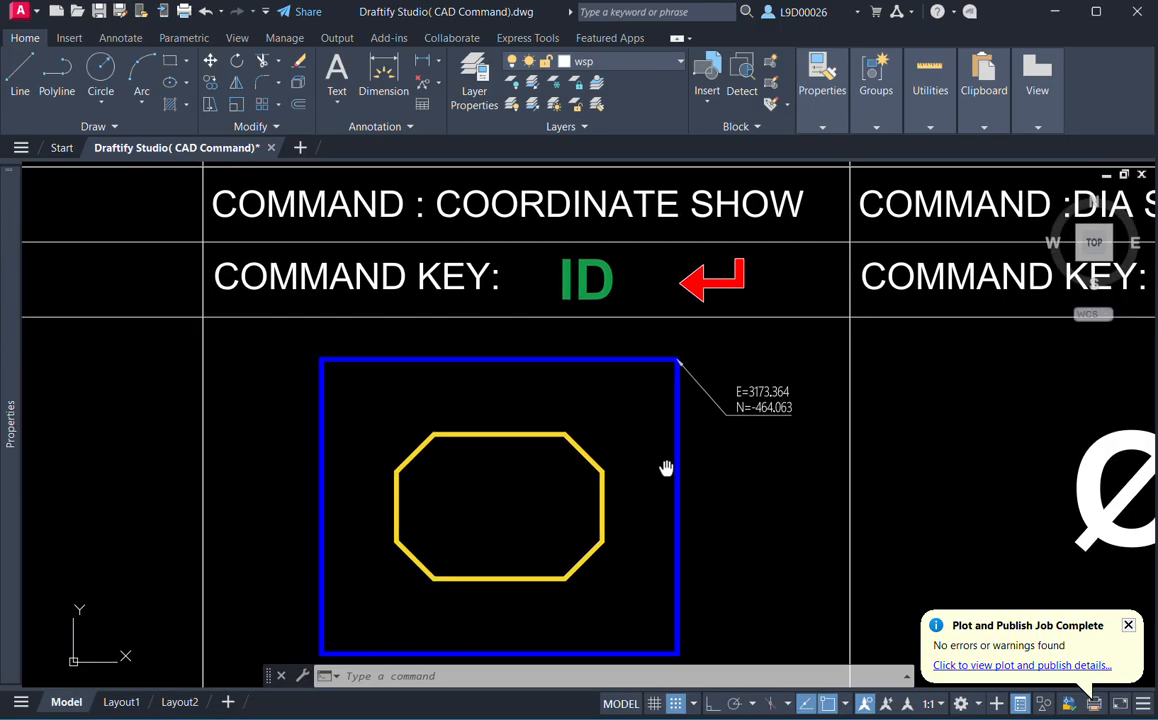
Label the coordinates of the blue rectangle's lower-right corner with EN, placing the text outside and above the corner.
middle_drag(630, 479, 667, 468)
text(En)
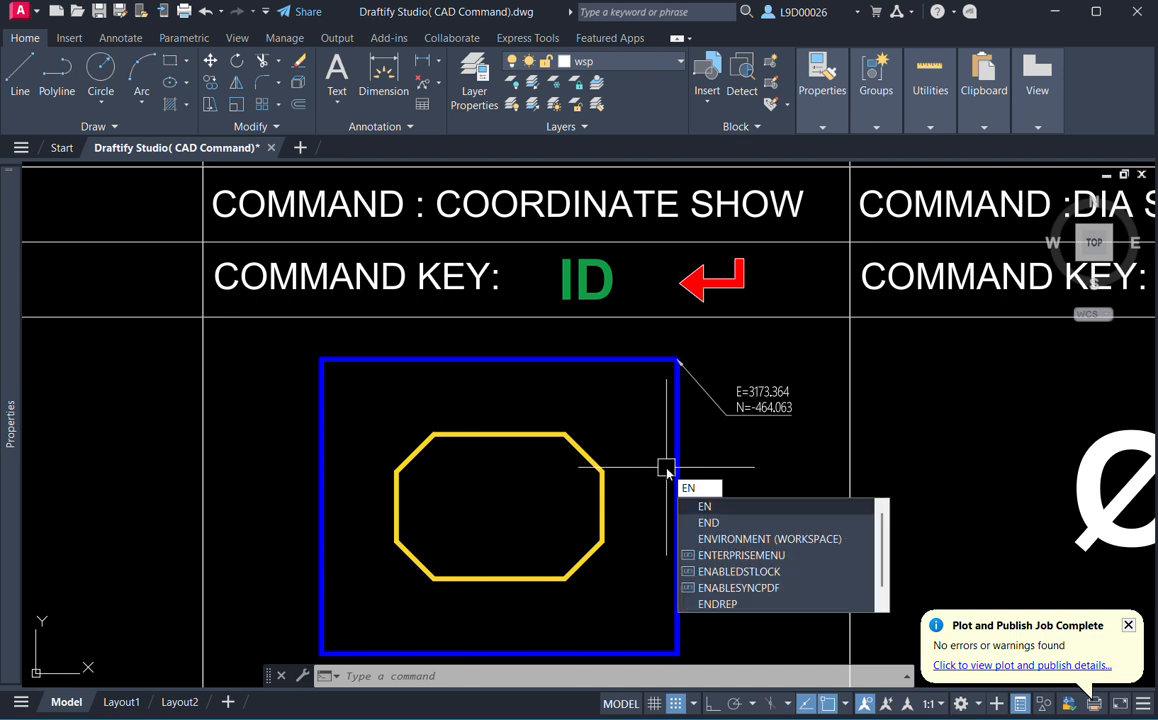
key(Return)
middle_drag(691, 642, 713, 518)
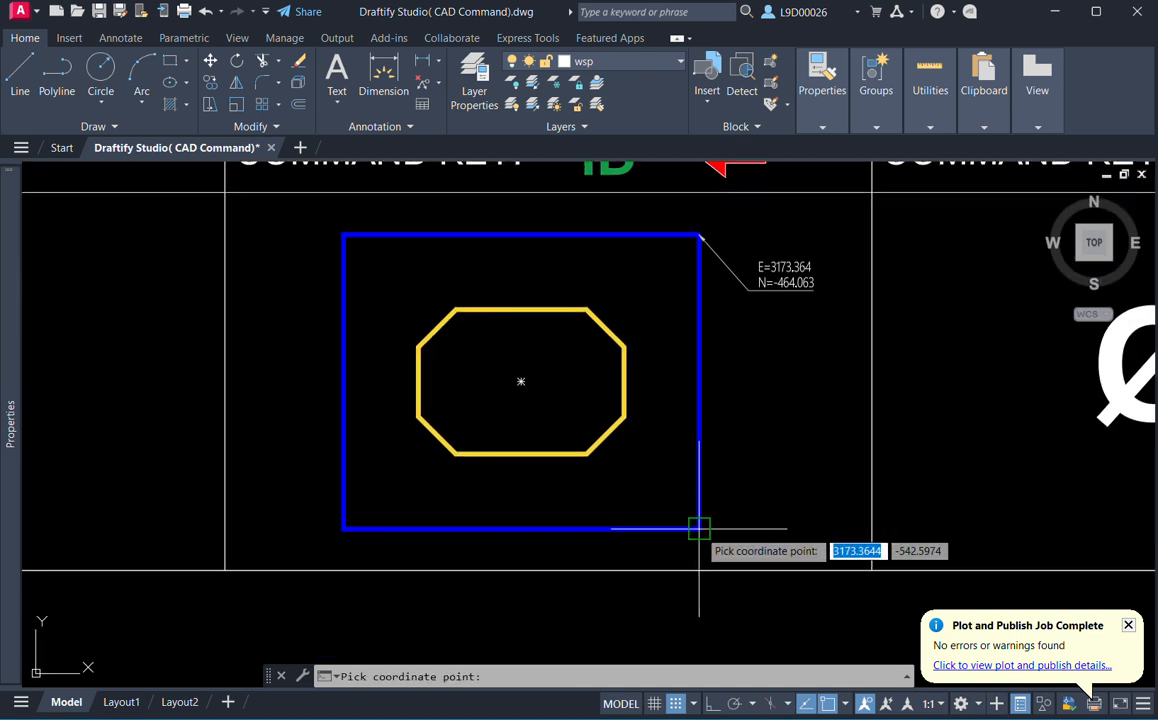
middle_drag(754, 502, 855, 459)
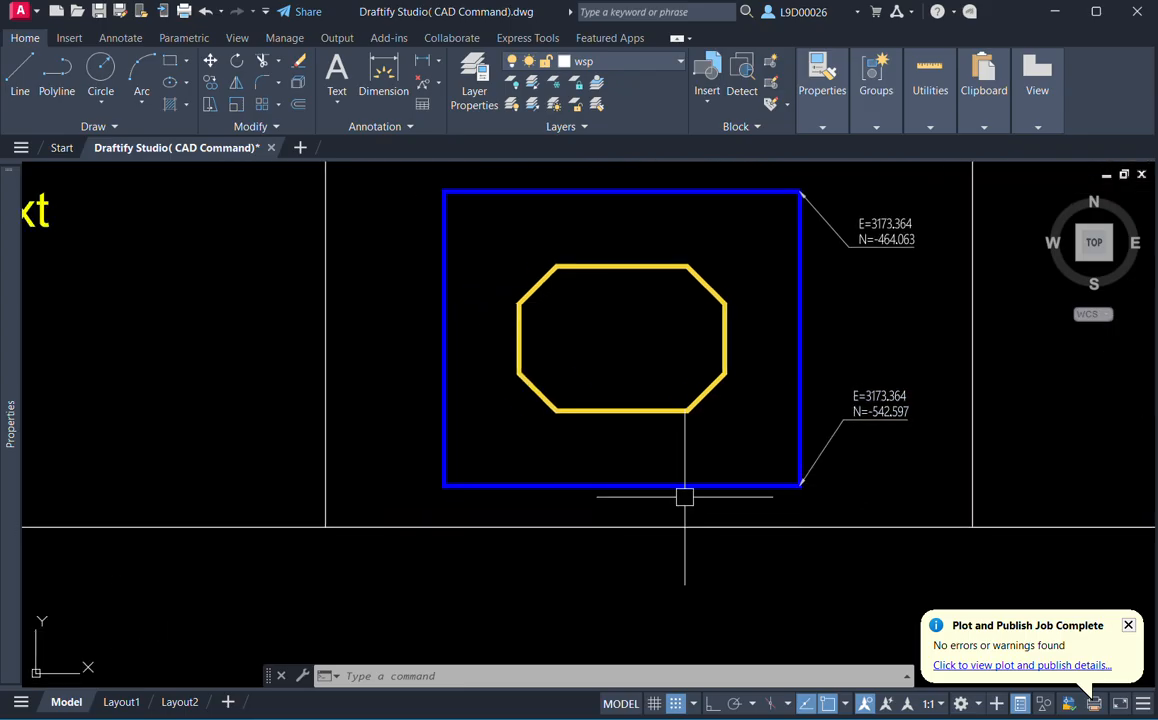
Repeat EN to label the coordinates at the left ends of the yellow octagon's lower and upper horizontal edges.
key(space)
click(556, 410)
click(521, 440)
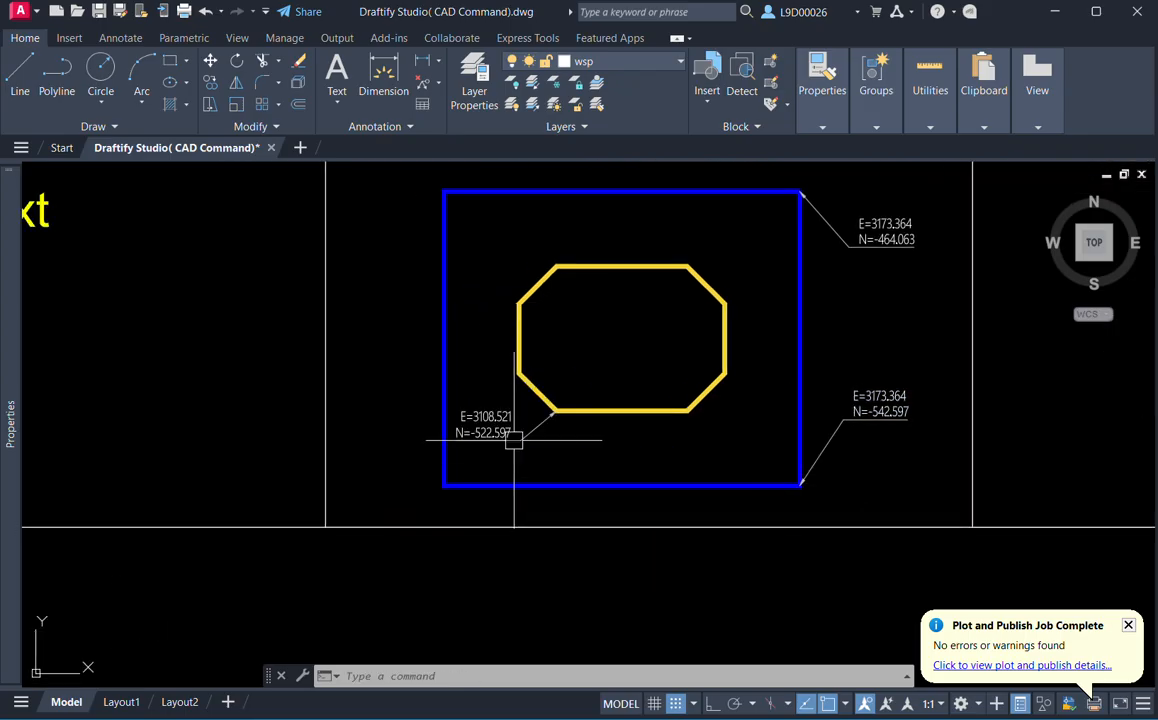
middle_drag(575, 367, 594, 413)
key(space)
click(575, 312)
click(531, 294)
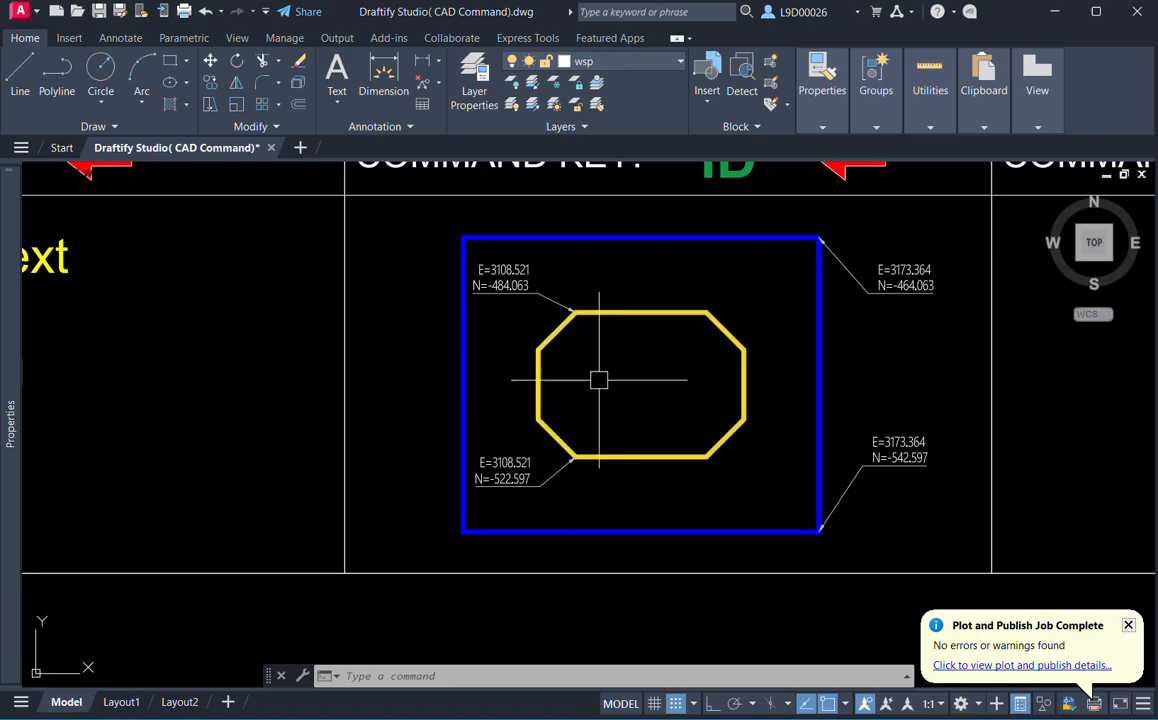
Go to the AREA CALCULATION cell in row 07 and measure the blue quadrilateral's area with AA through its four corners.
scroll(597, 380, down, 6)
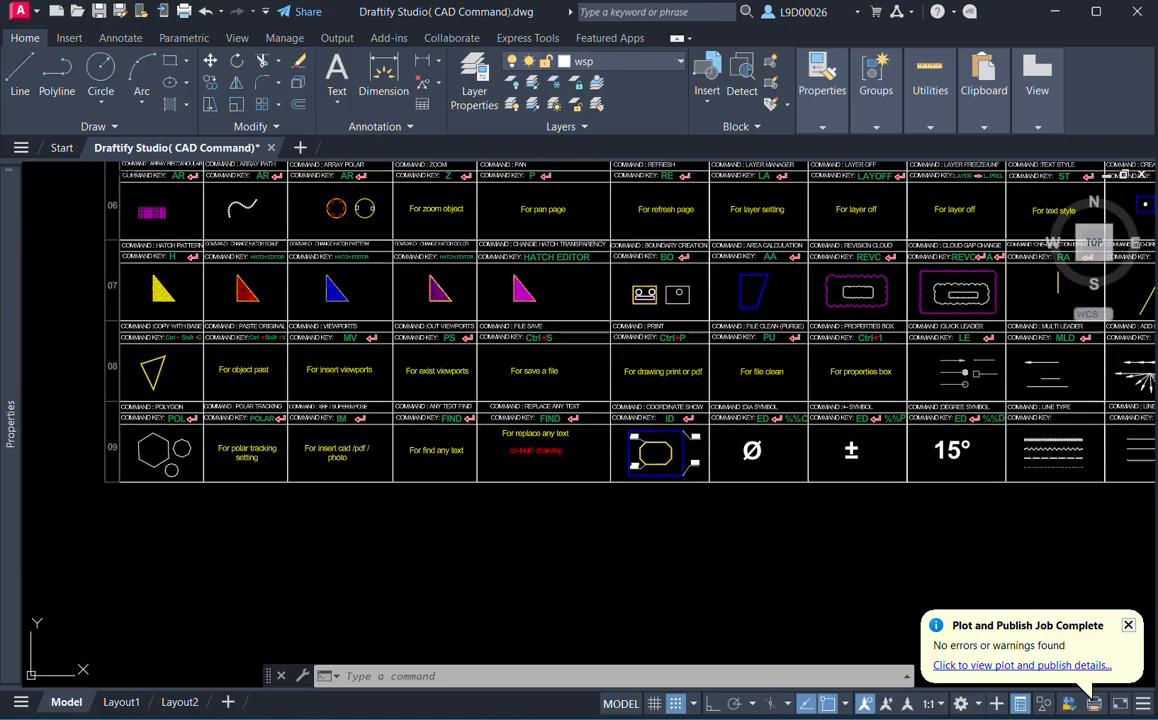
scroll(706, 305, up, 4)
scroll(718, 327, up, 2)
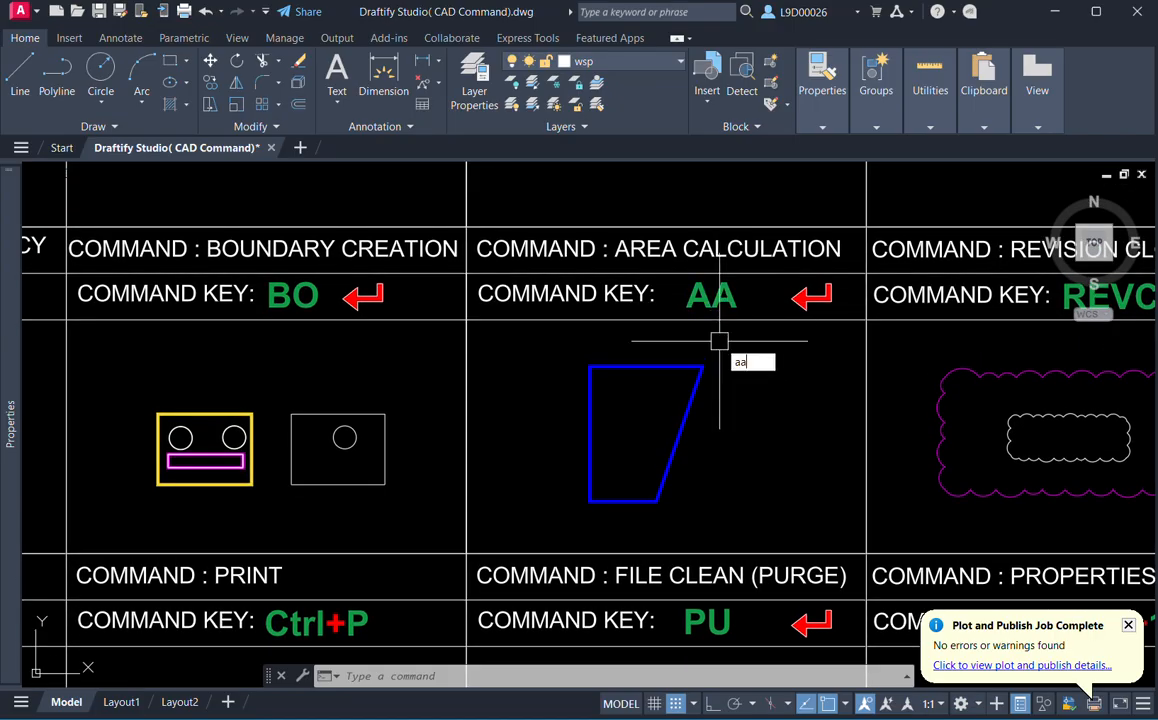
key(Return)
click(590, 500)
click(590, 367)
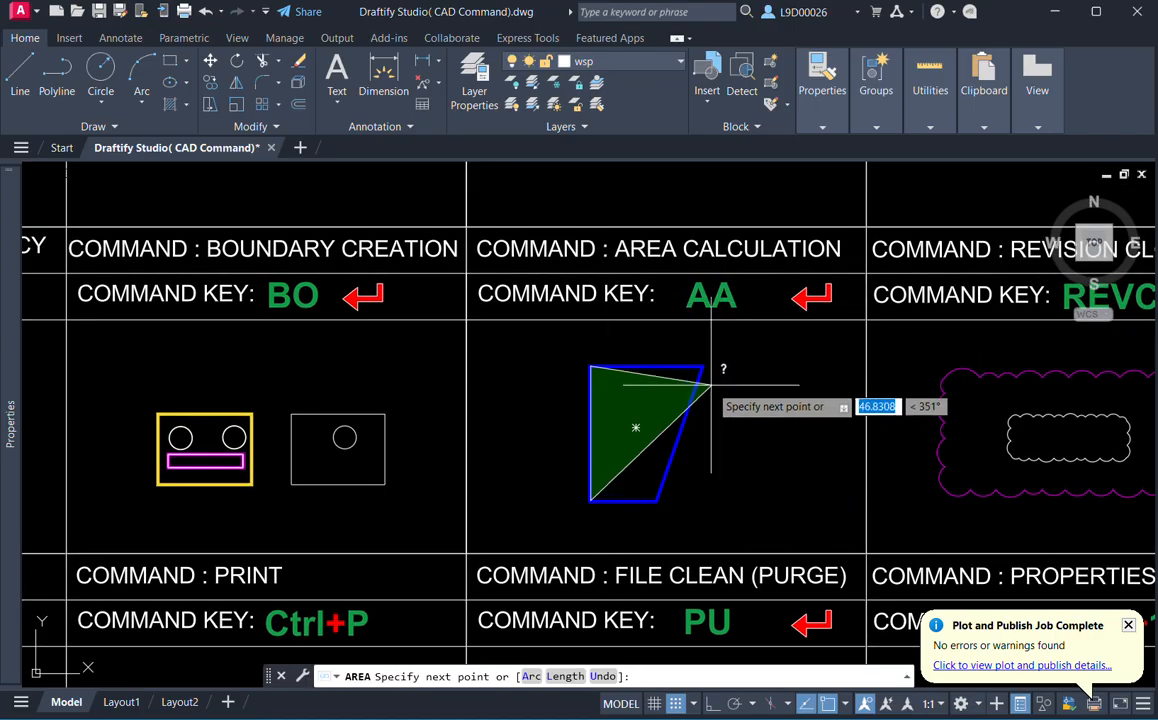
click(703, 368)
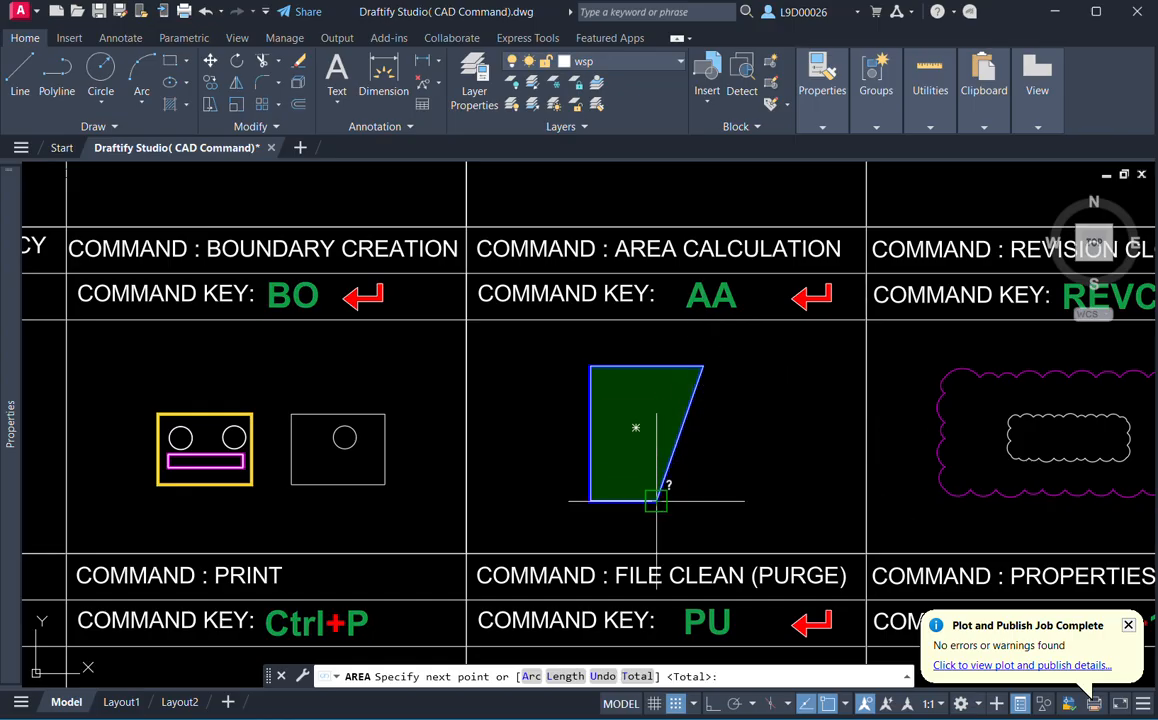
click(656, 500)
key(Return)
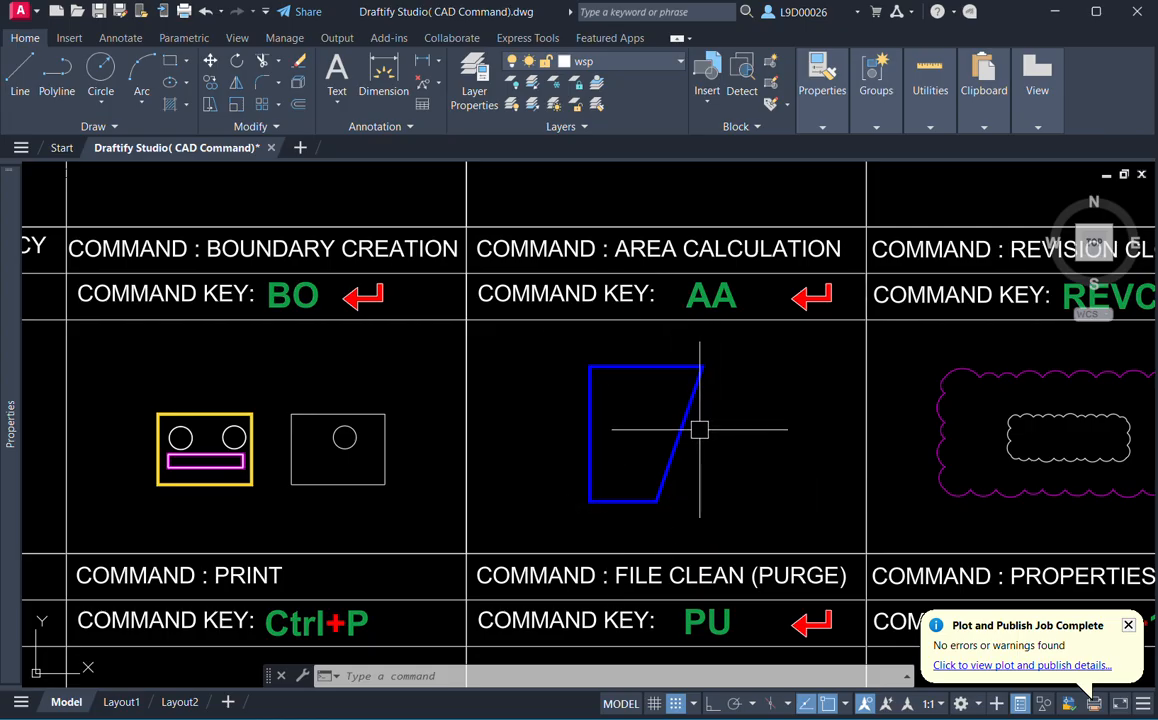
Load Area_A2F from the CADlips folder with APPLOAD and close the Load/Unload Applications dialog.
text(ap)
key(Return)
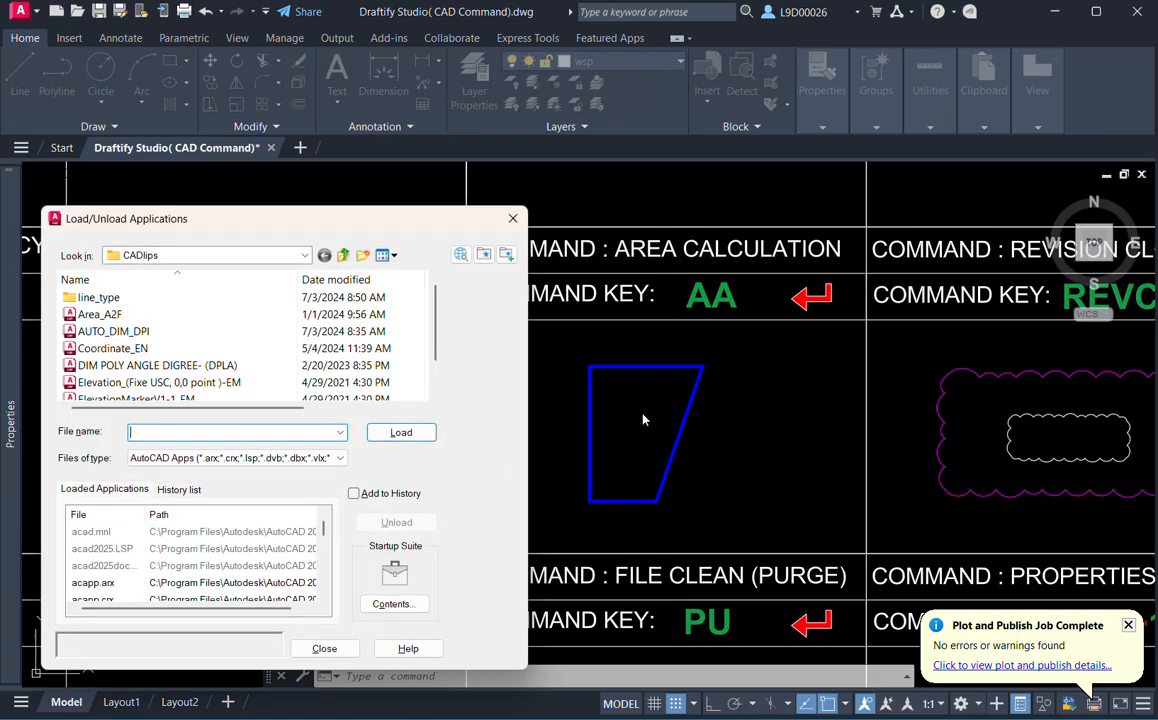
click(100, 314)
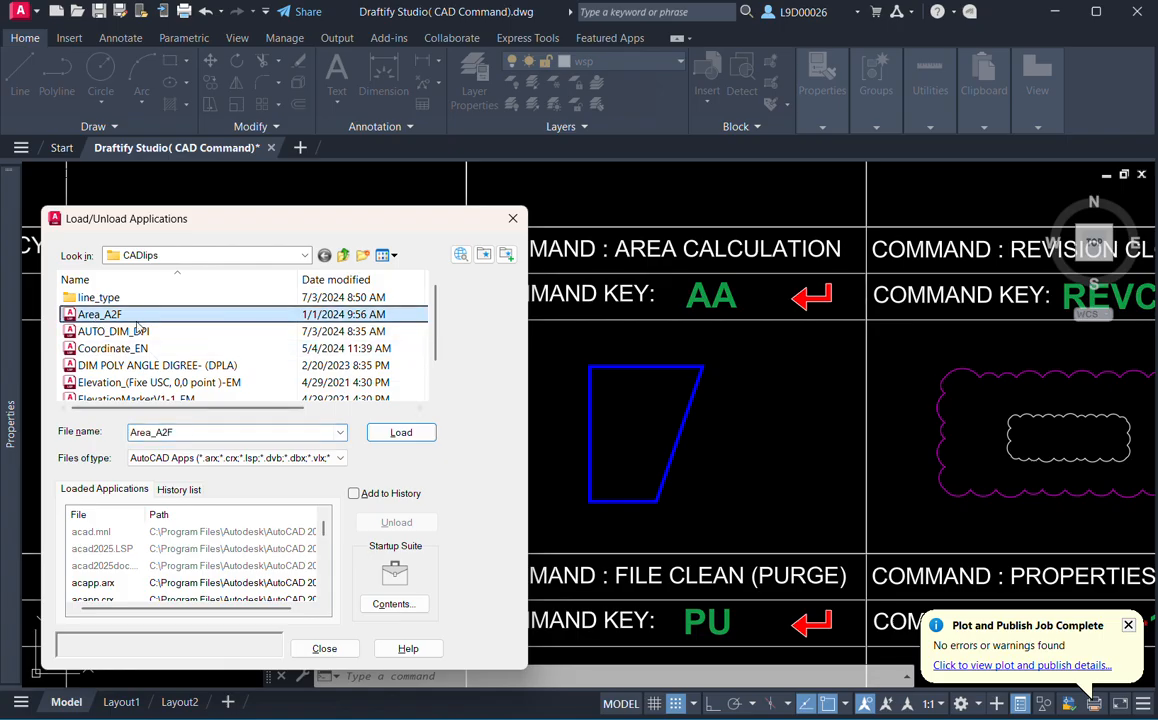
click(397, 436)
click(324, 648)
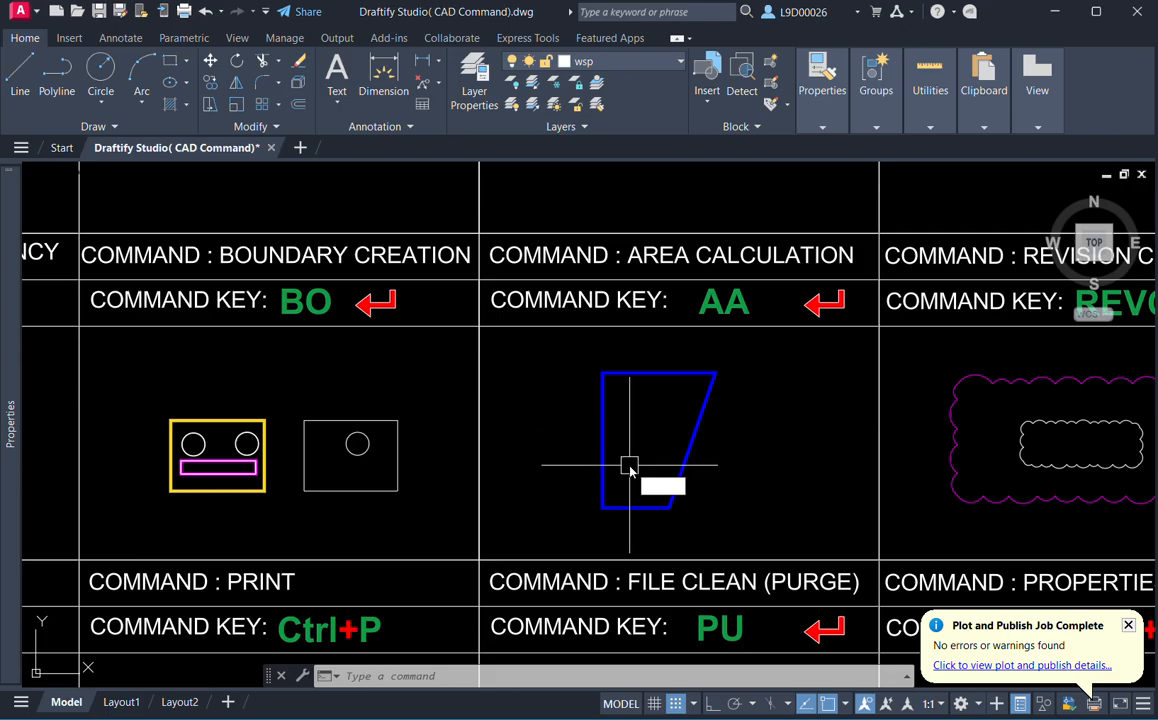
Run A2F on the blue quadrilateral in the AREA CALCULATION cell and place its area field inside the shape.
text(A2F)
key(Return)
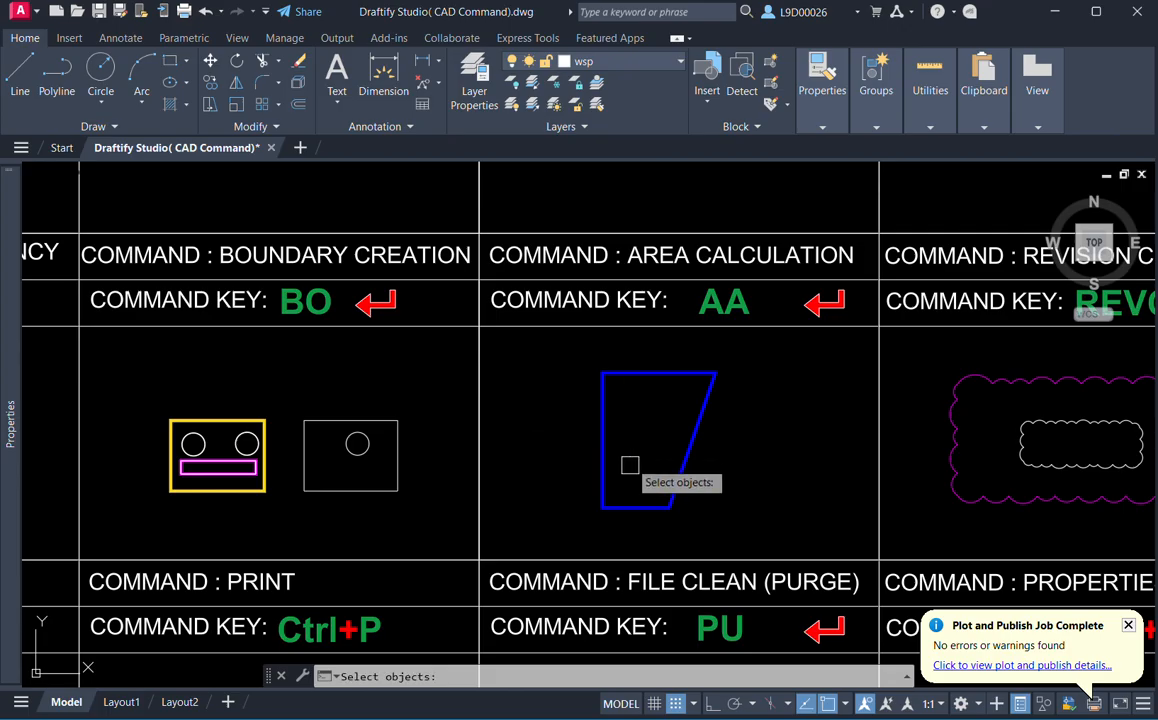
click(662, 376)
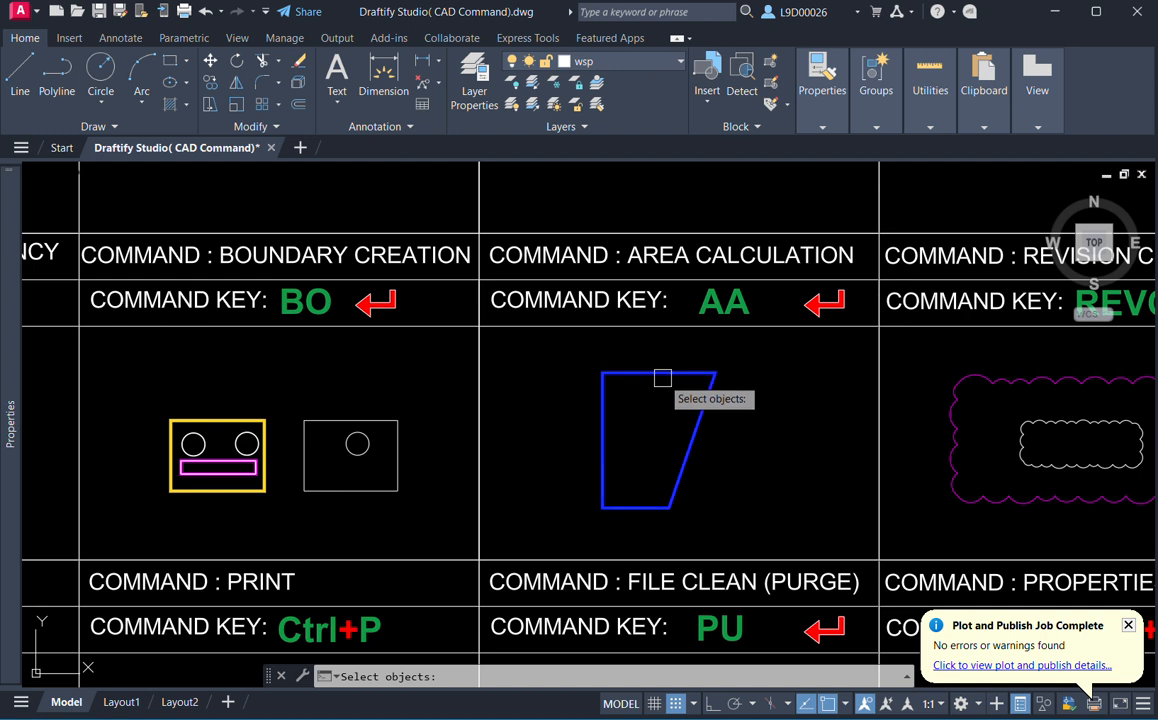
key(Return)
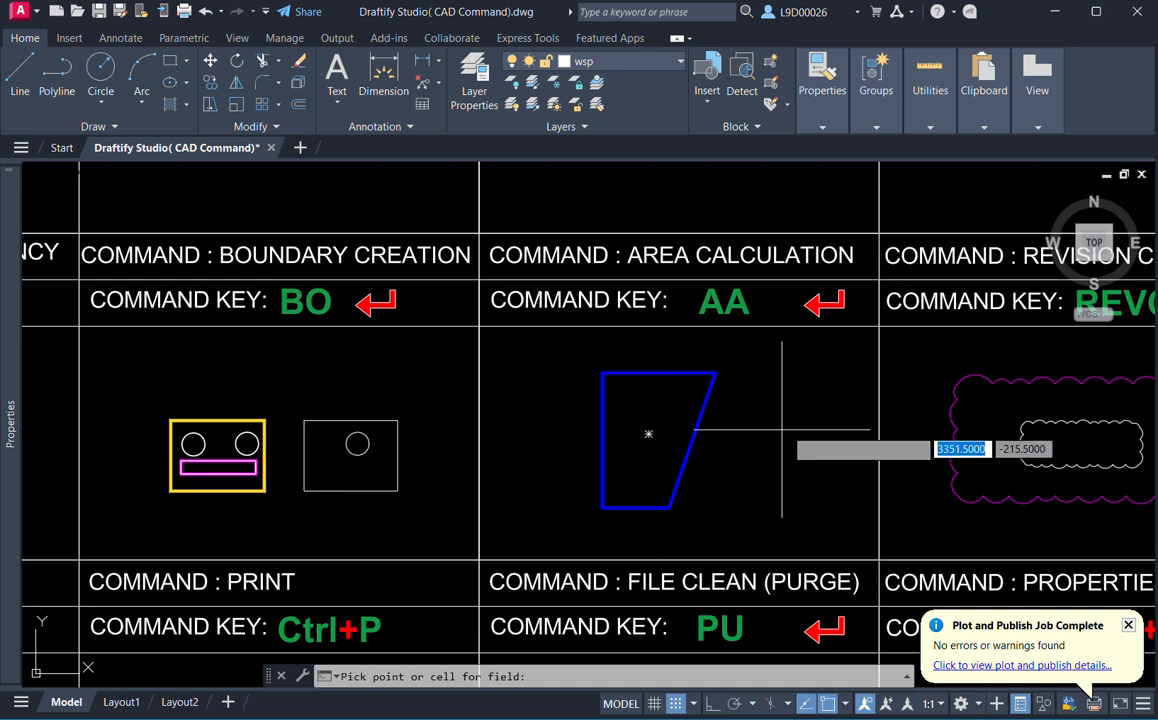
scroll(640, 430, up, 4)
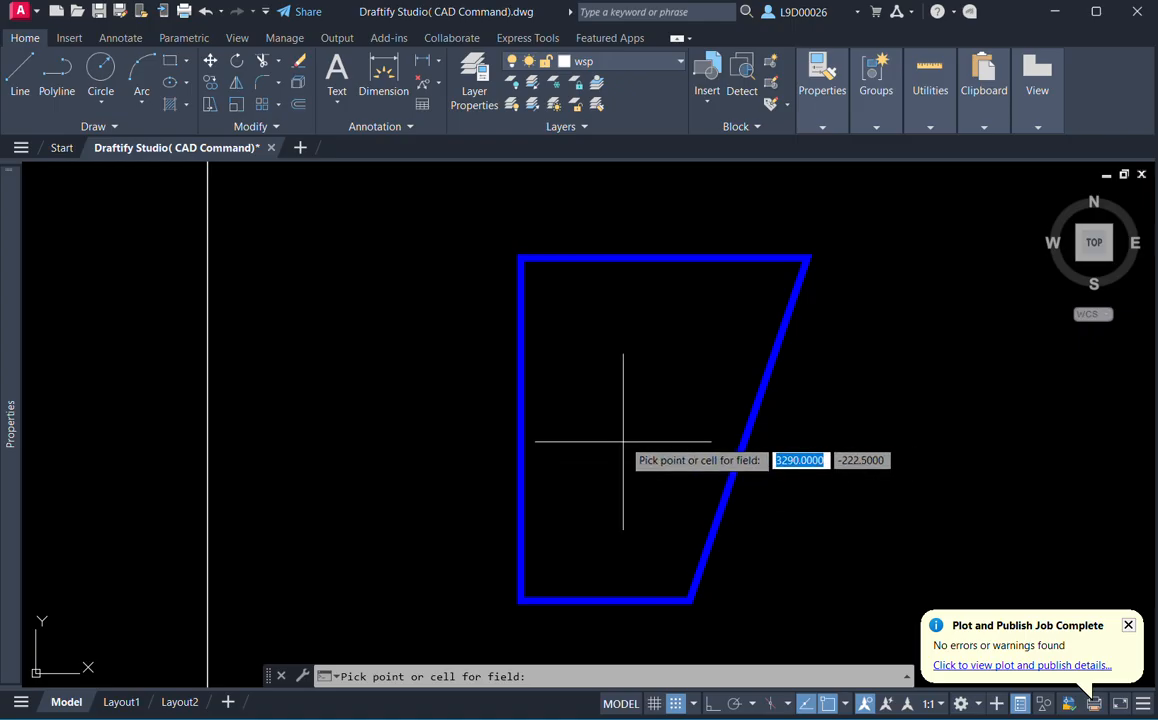
click(620, 440)
scroll(659, 456, down, 7)
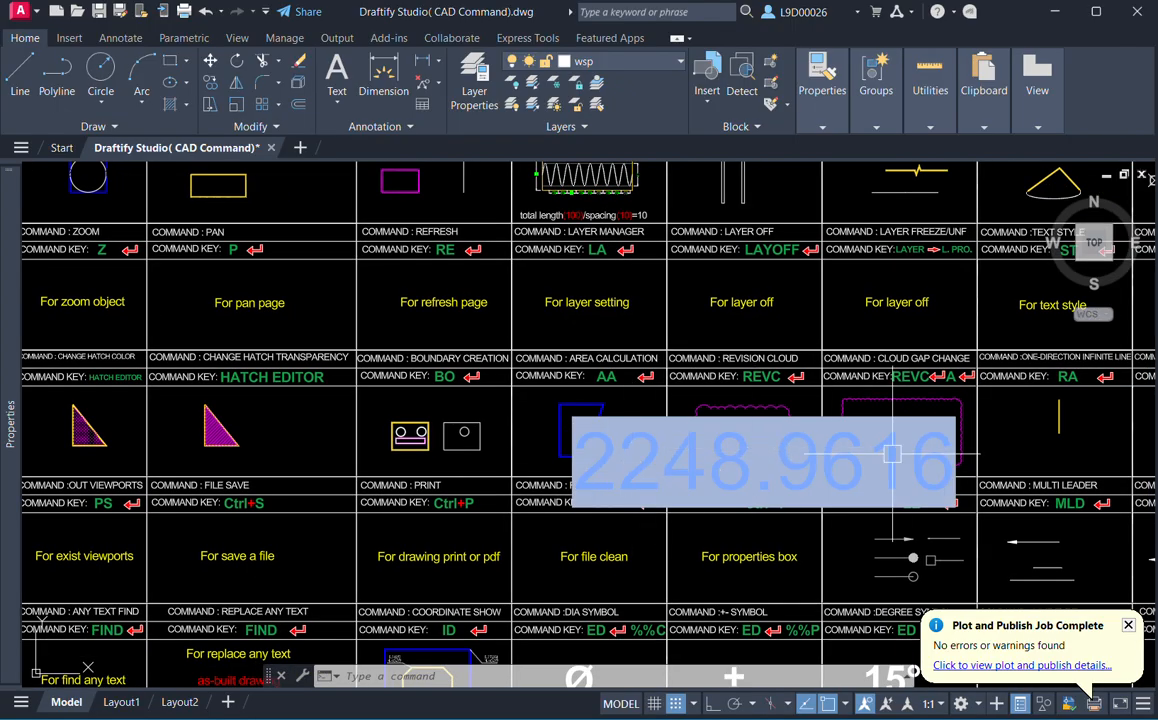
Erase the oversized area text placed over the AREA CALCULATION cell and its neighbours.
scroll(597, 436, up, 2)
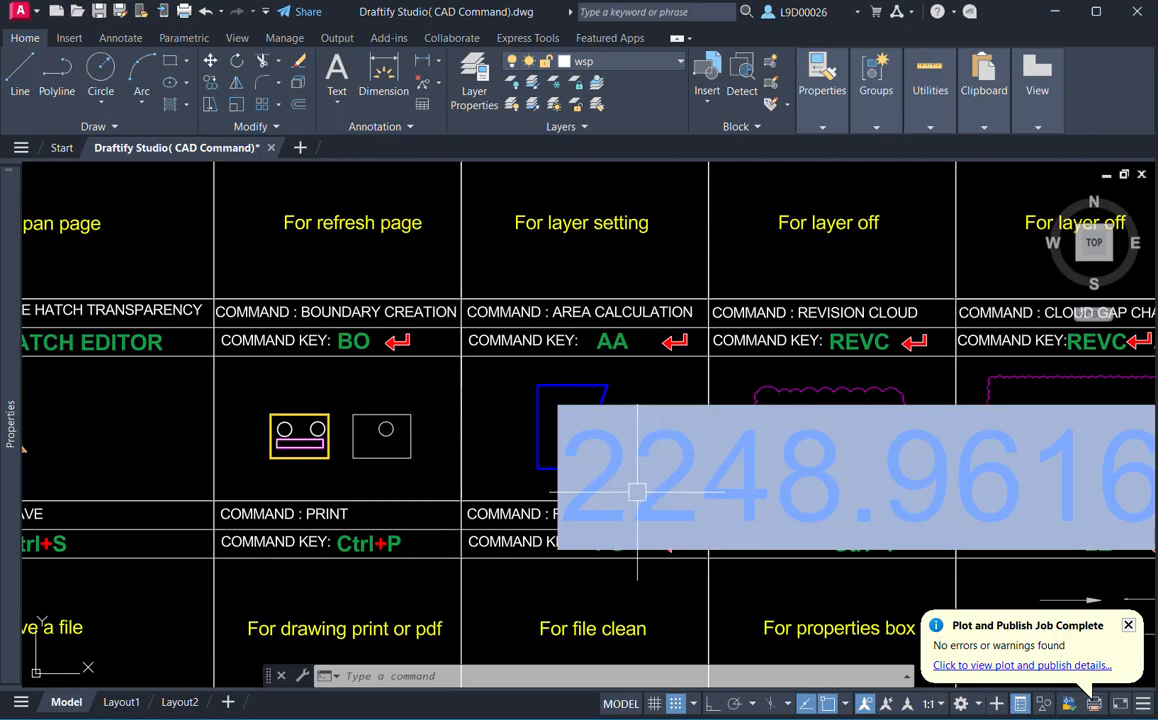
middle_drag(637, 490, 477, 419)
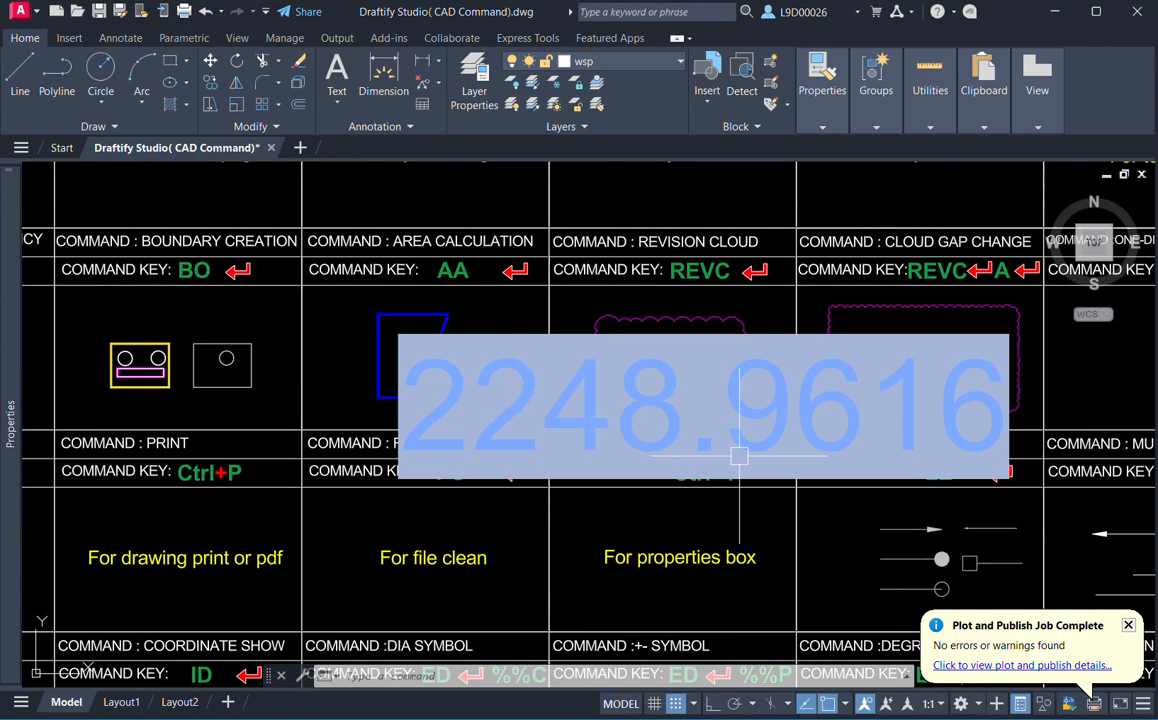
click(564, 469)
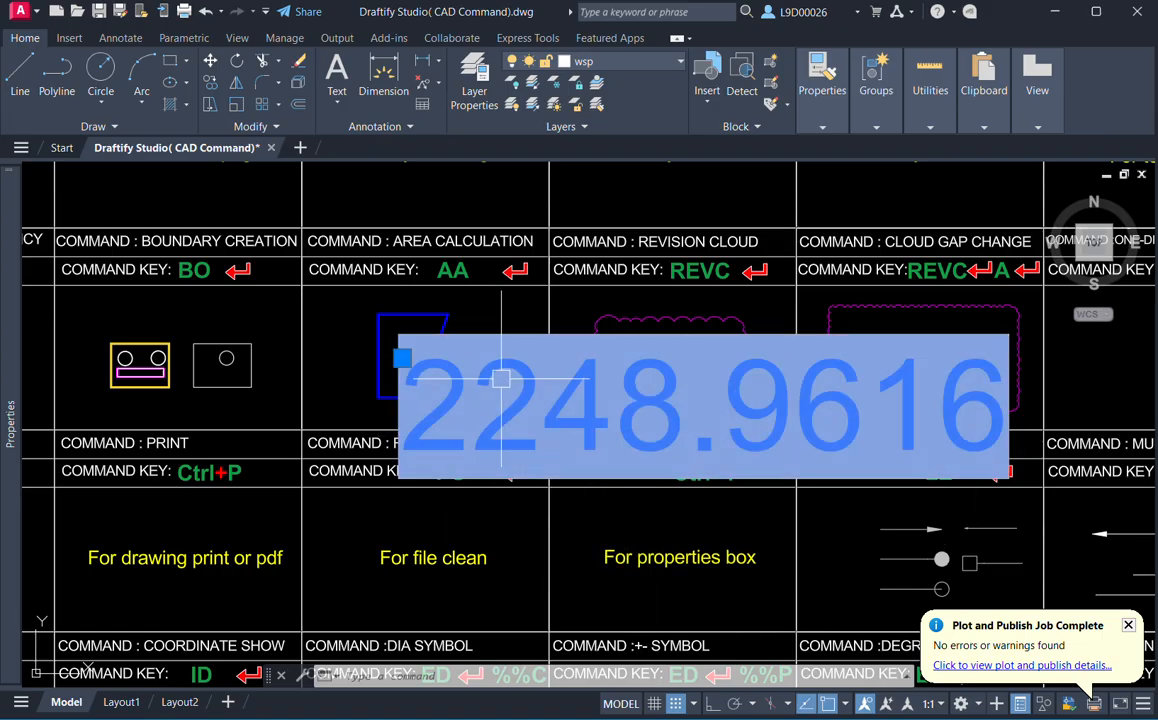
text(e)
key(Return)
Copy the yellow "For file clean" text into the DIA SYMBOL cell, just below the large Ø symbol.
scroll(573, 463, down, 4)
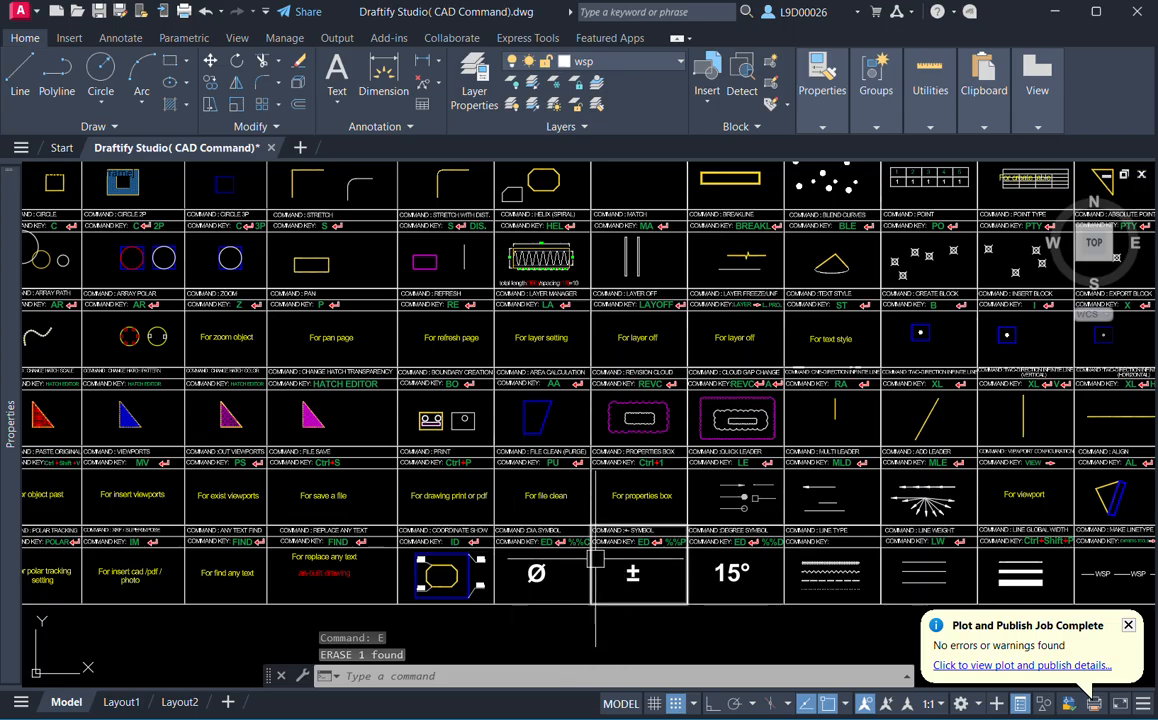
scroll(455, 598, up, 4)
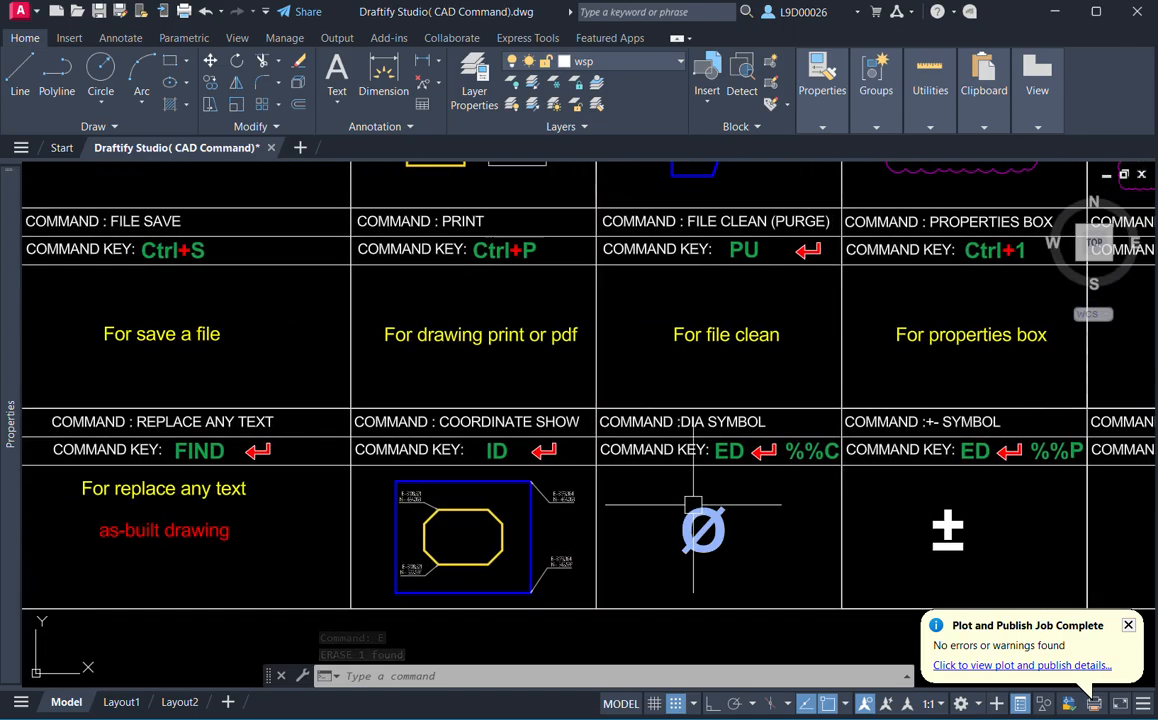
scroll(690, 520, up, 3)
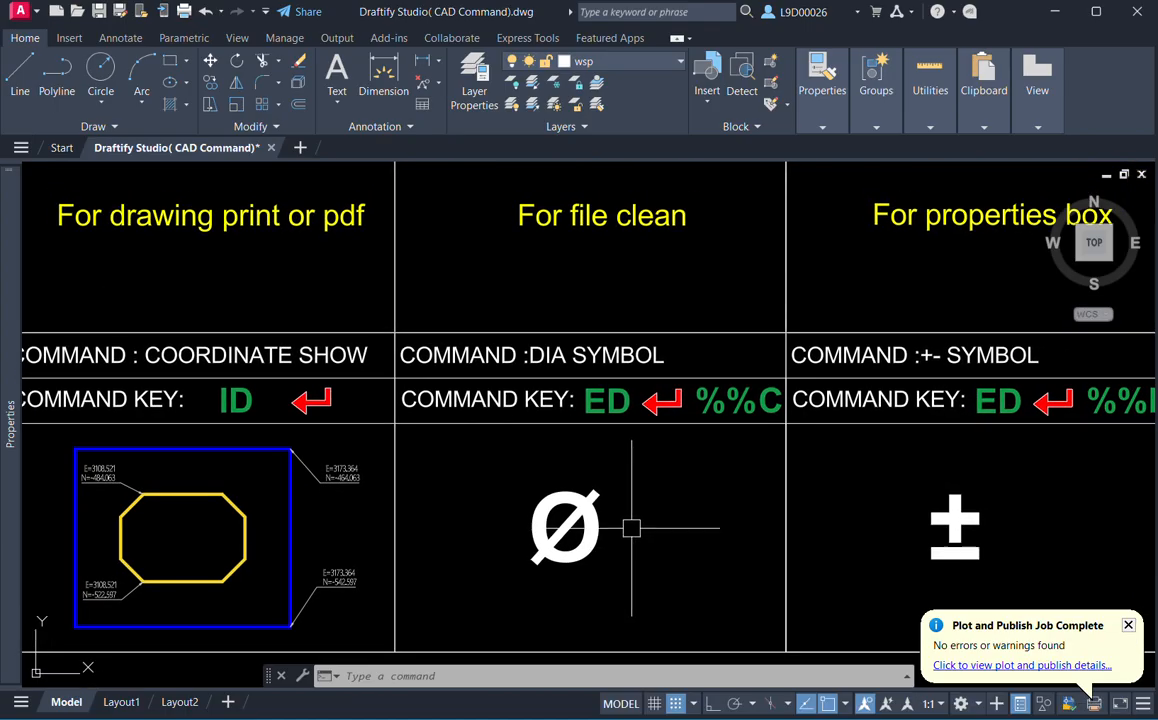
click(562, 524)
middle_drag(638, 586, 667, 579)
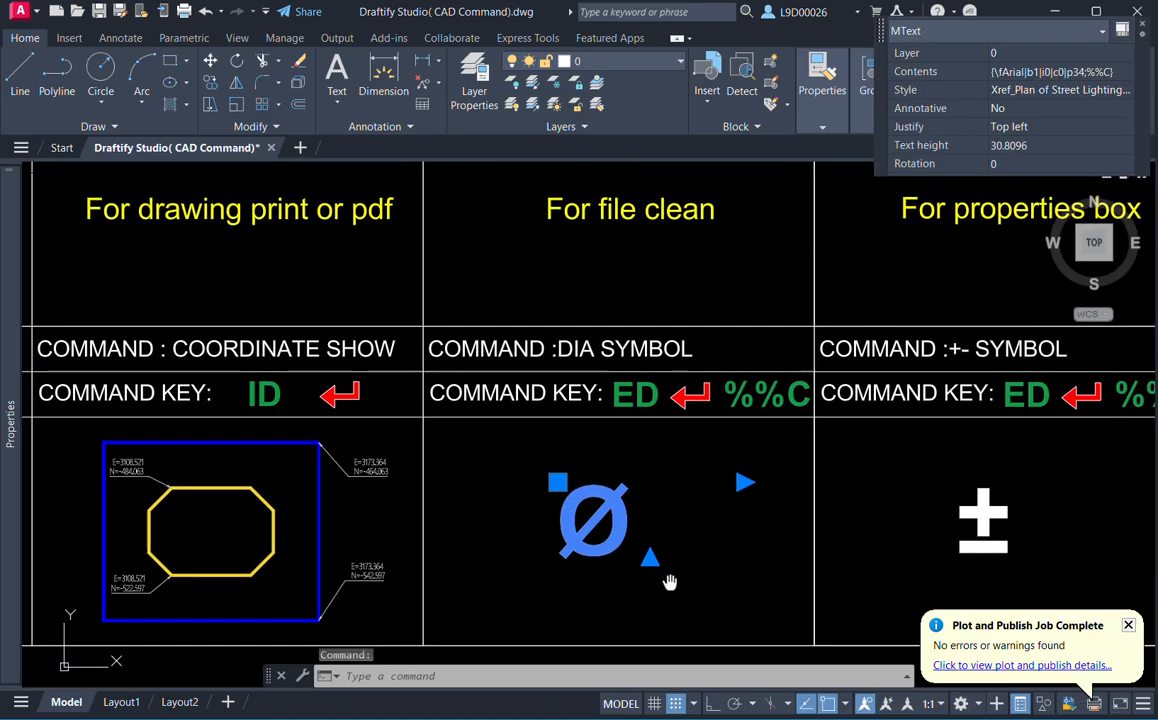
key(Escape)
click(637, 222)
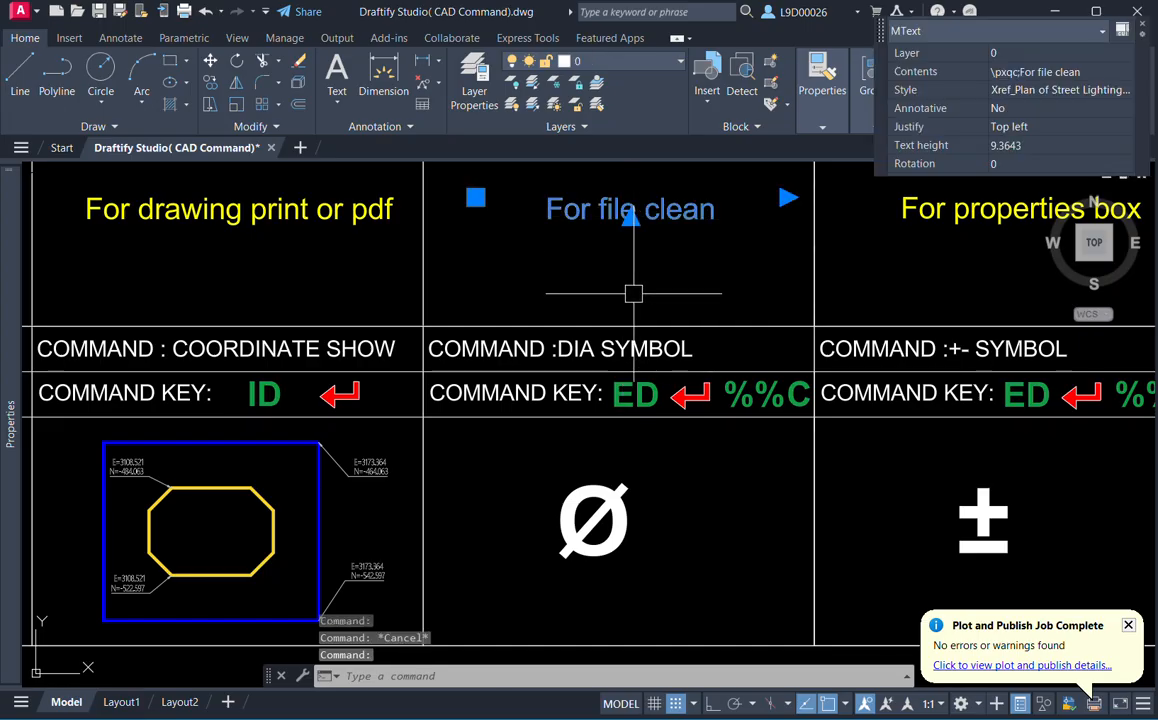
text(co)
key(Return)
click(644, 269)
middle_drag(709, 505, 688, 346)
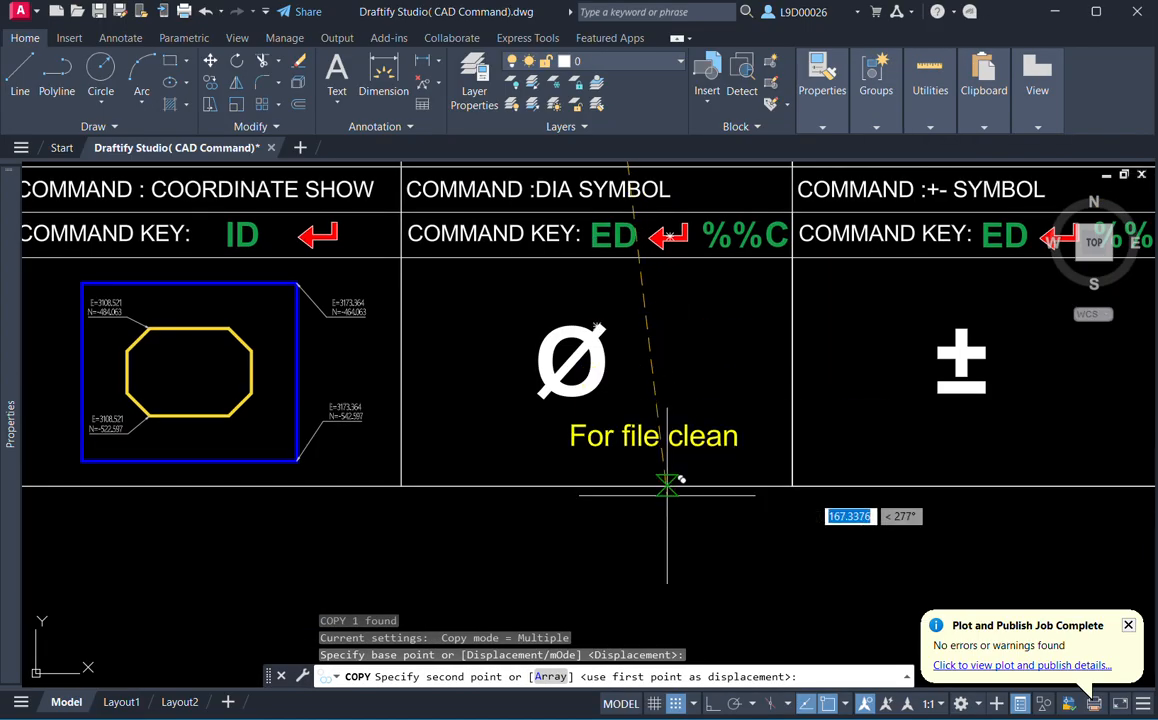
click(667, 466)
key(Escape)
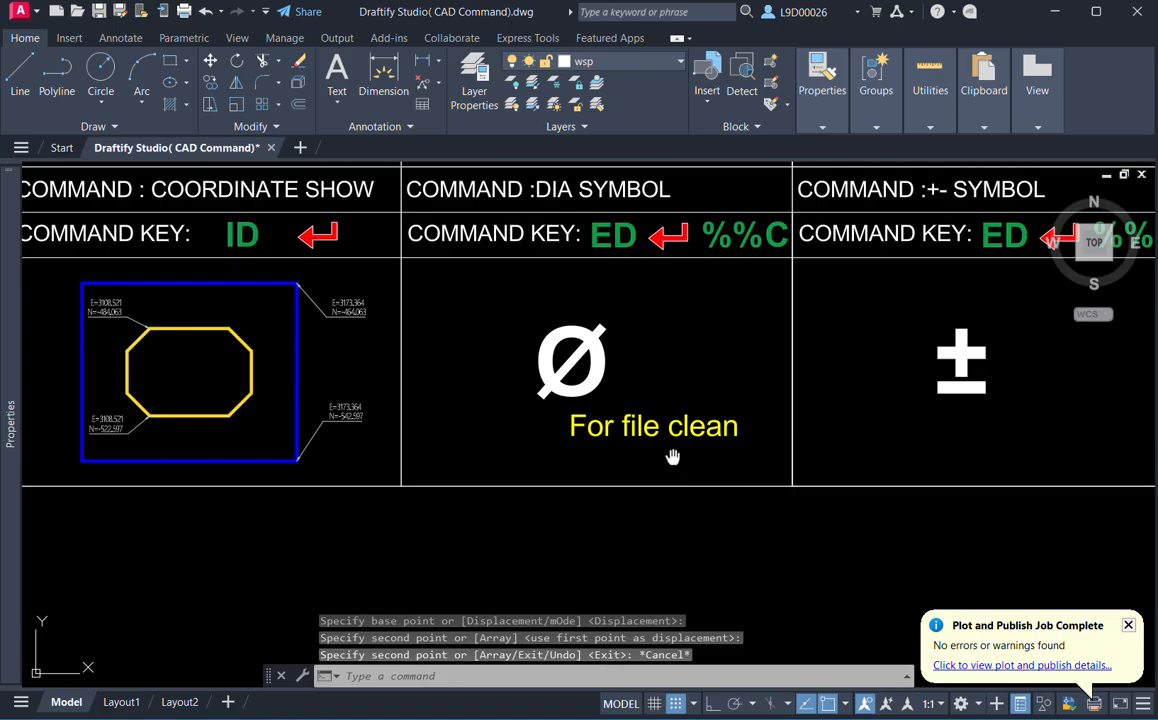
Edit the copied text in the DIA SYMBOL cell with ED, replacing its content with the diameter code %%C.
mouse_move(673, 457)
middle_down()
mouse_move(692, 516)
mouse_move(652, 524)
mouse_move(670, 524)
middle_up()
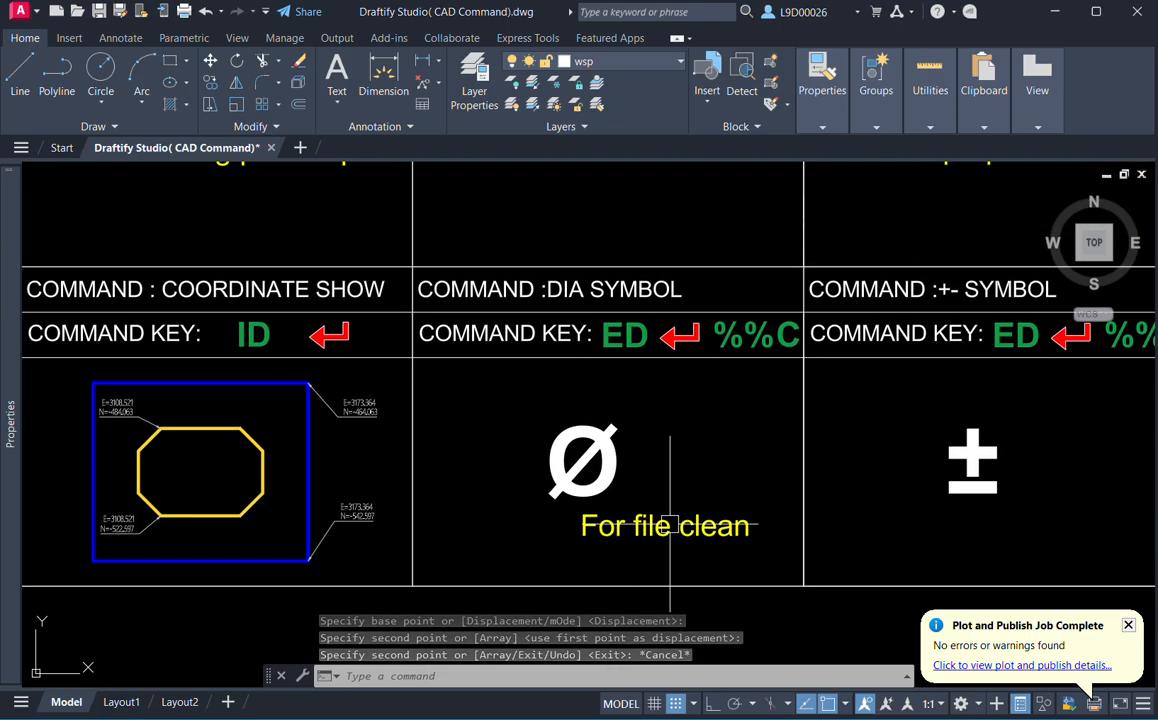
key(Escape)
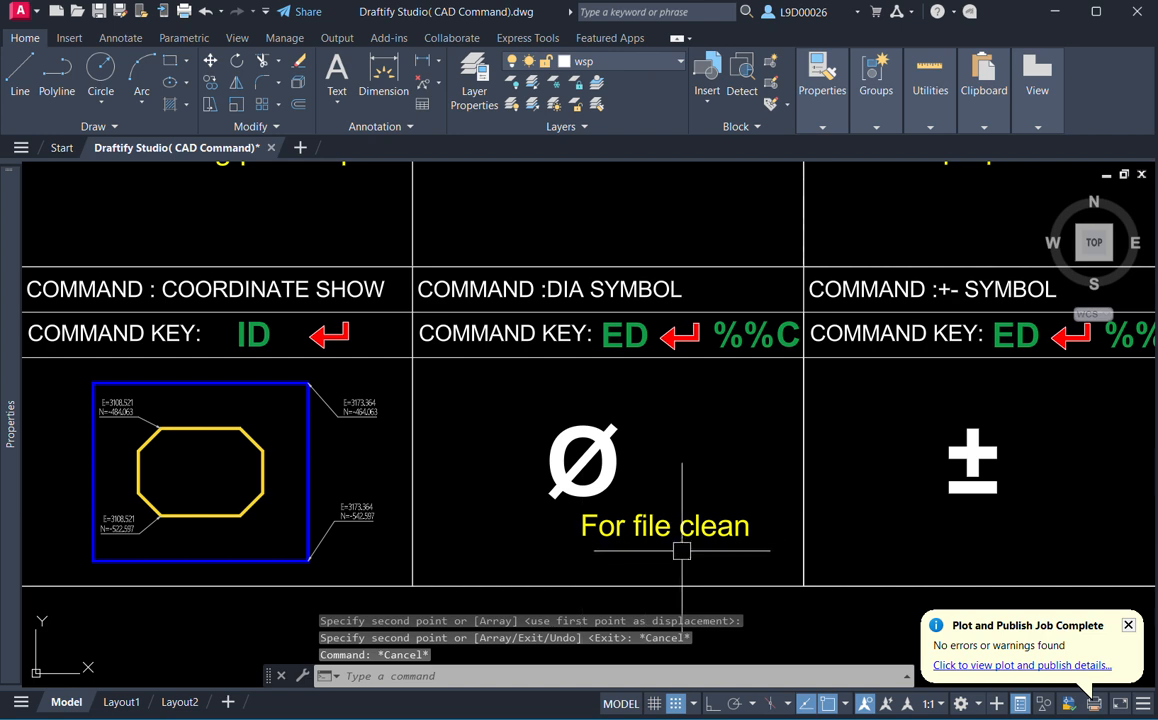
key(Return)
click(745, 530)
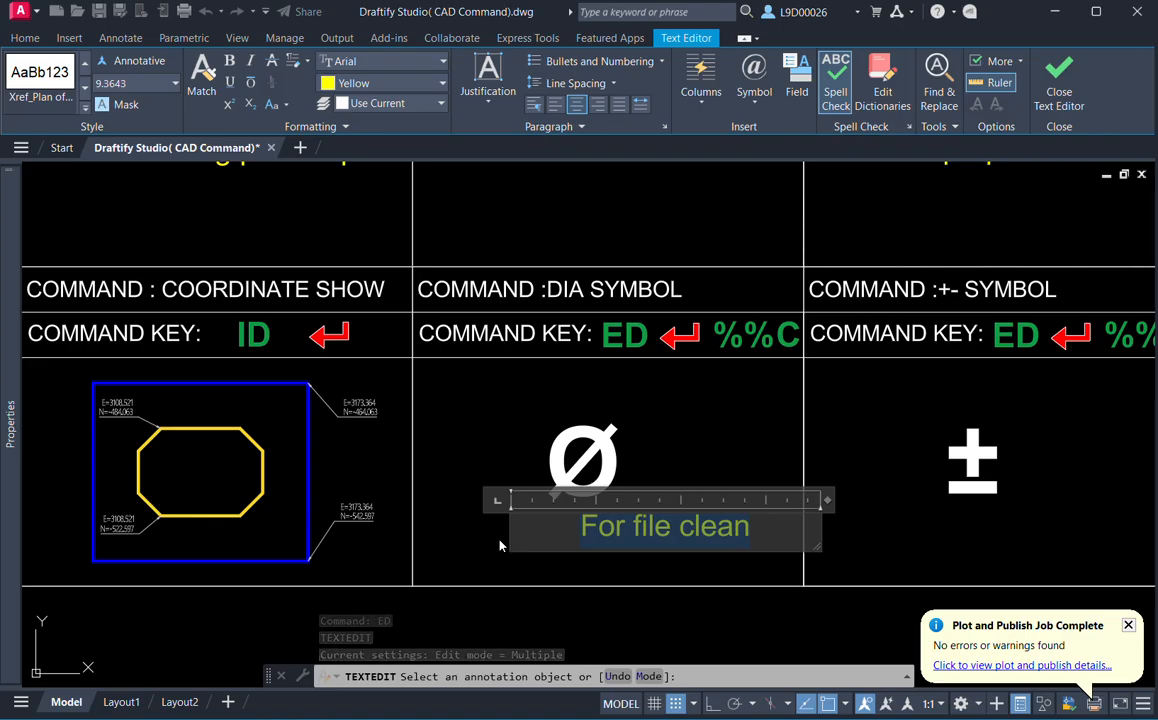
text(%%)
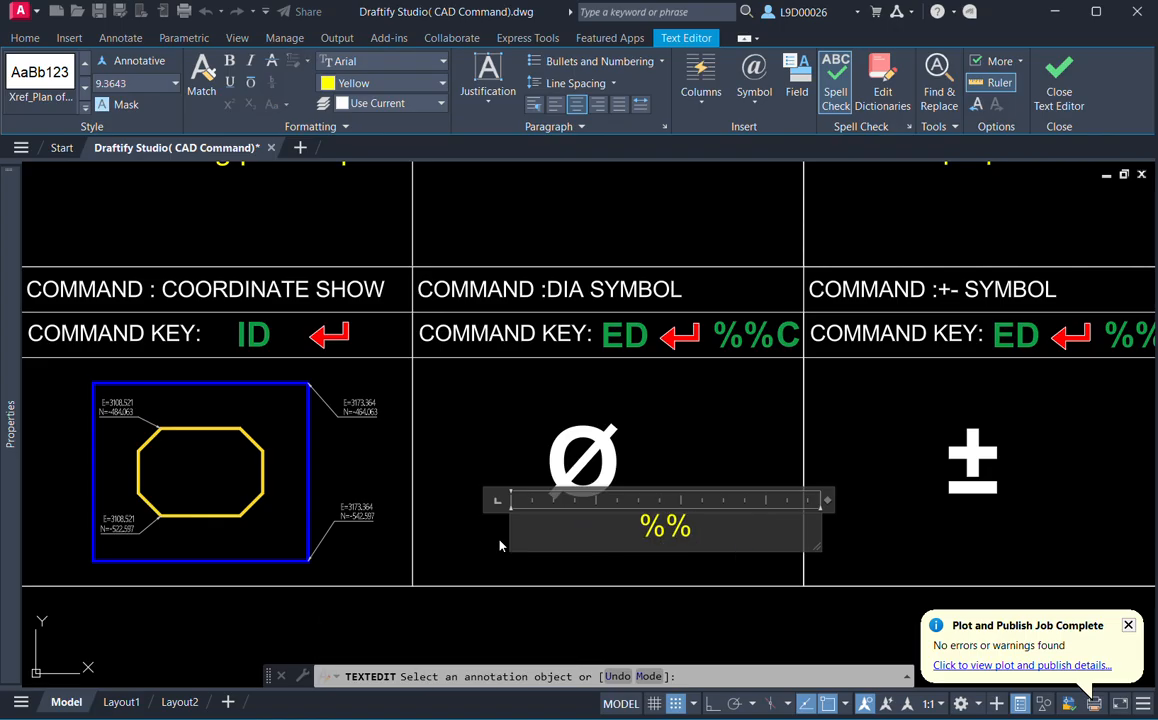
text(c)
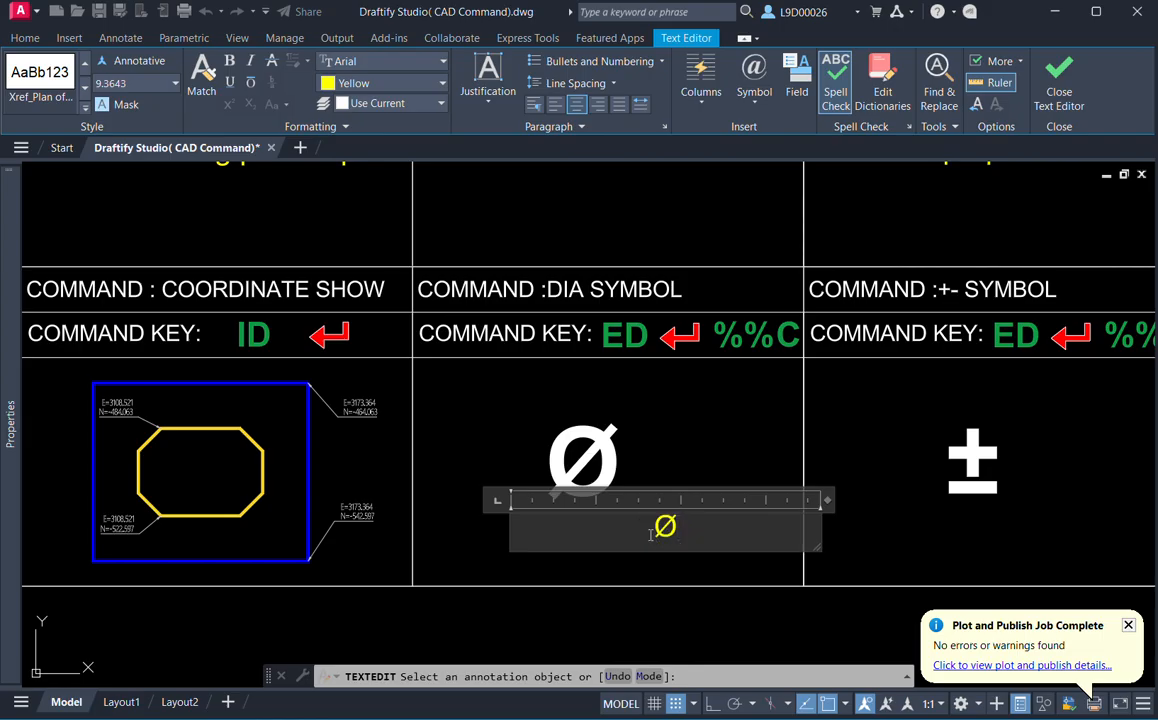
click(718, 452)
scroll(716, 445, down, 3)
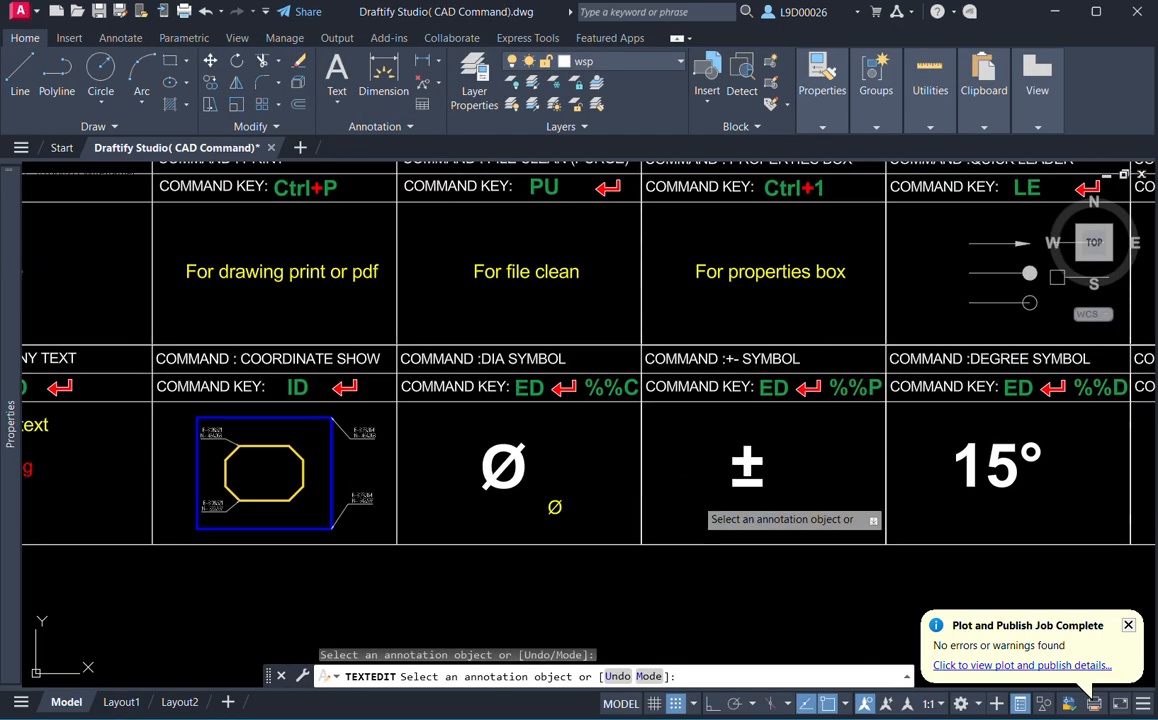
key(Escape)
Copy the small yellow Ø text into the +- SYMBOL cell, below the large ± symbol.
scroll(746, 460, up, 4)
click(747, 442)
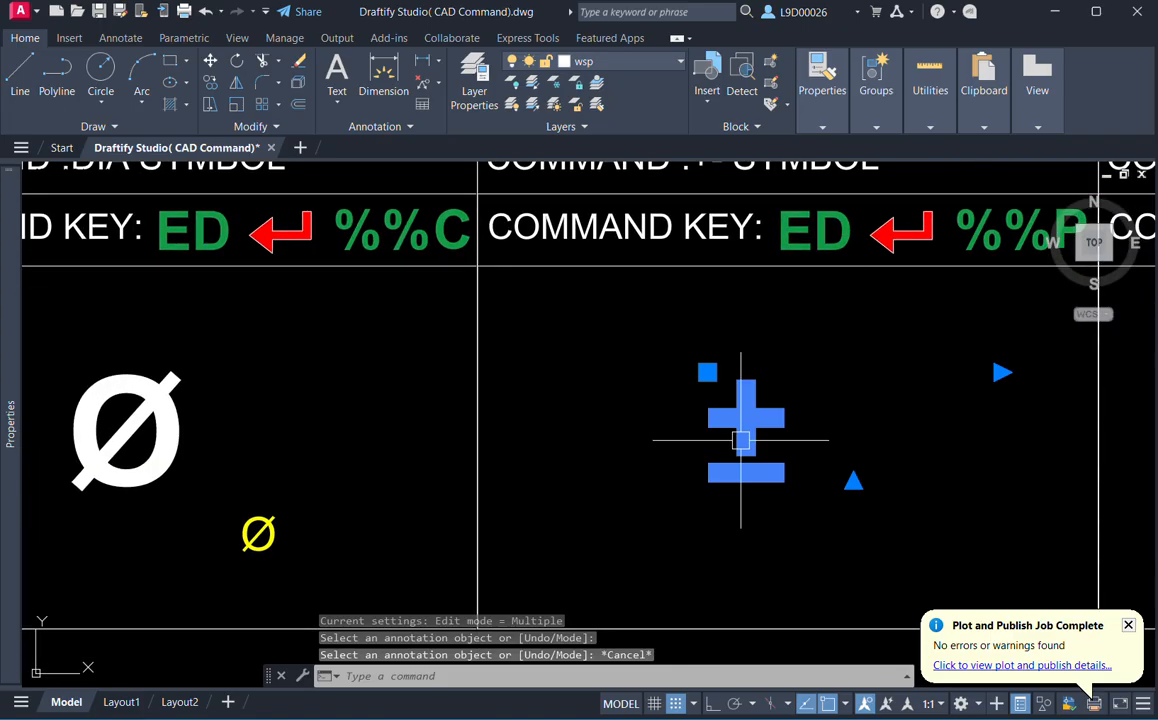
scroll(727, 420, down, 2)
key(Escape)
click(428, 482)
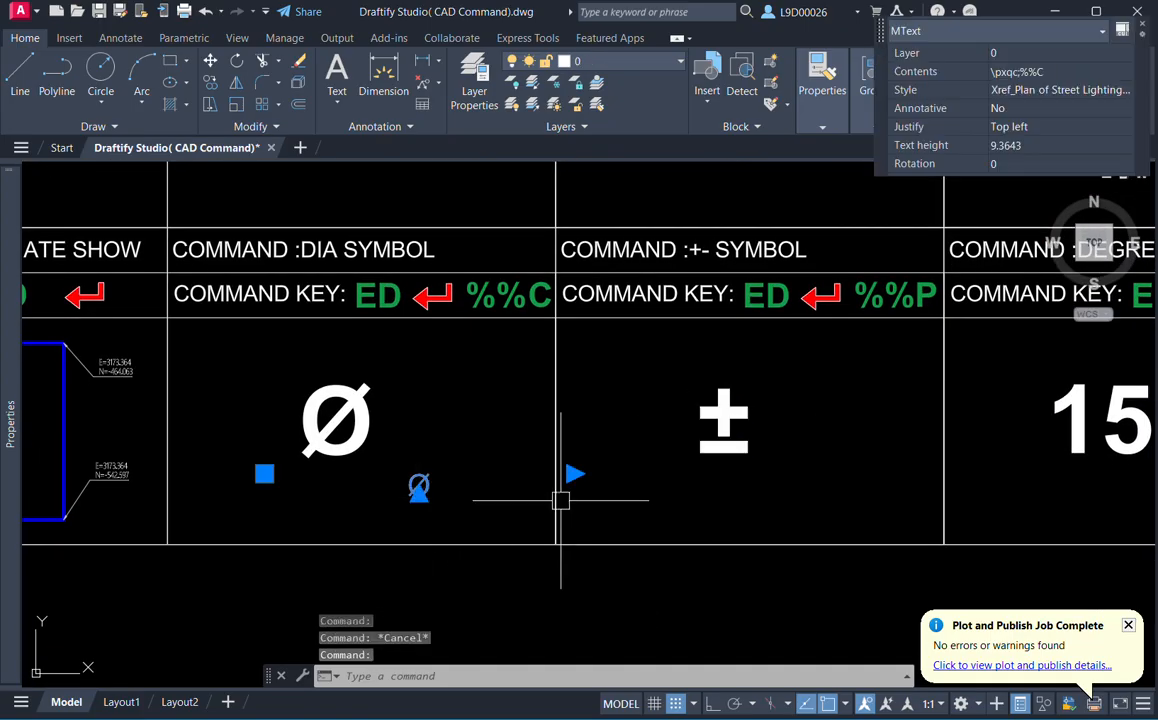
text(co)
key(Return)
click(470, 500)
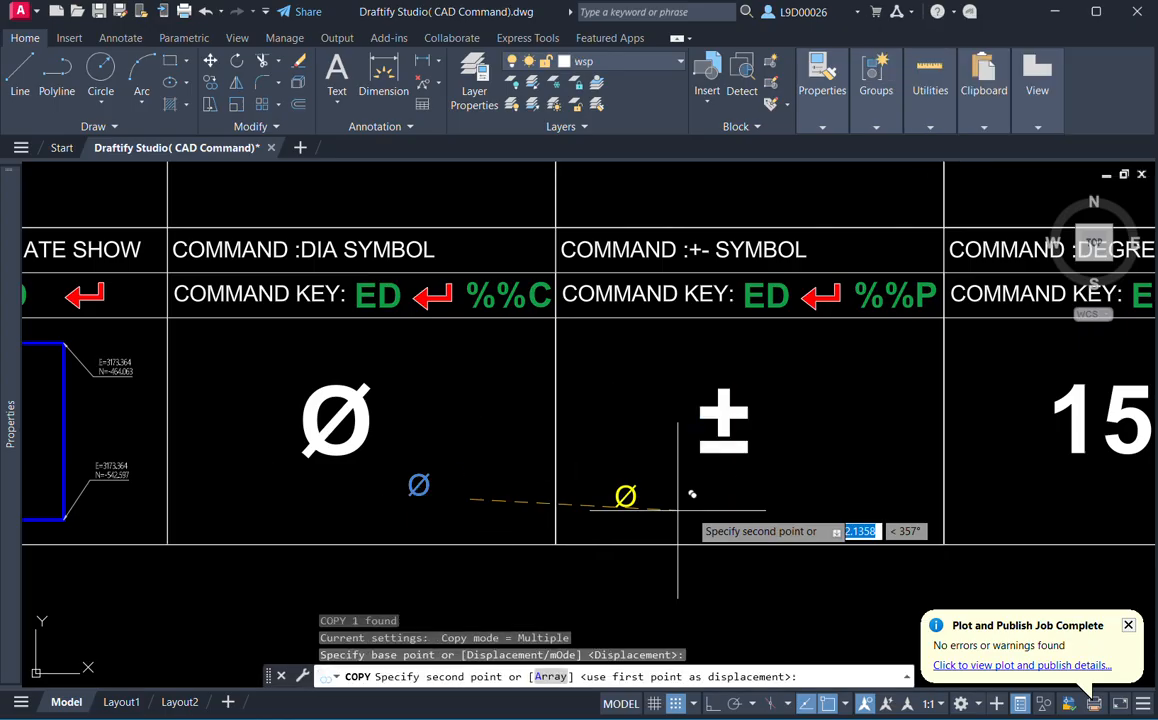
click(765, 519)
key(Escape)
Edit the copied Ø in the +- SYMBOL cell with ED, replacing it with the plus-minus code %%P.
middle_drag(780, 493, 757, 499)
text(ed)
key(Return)
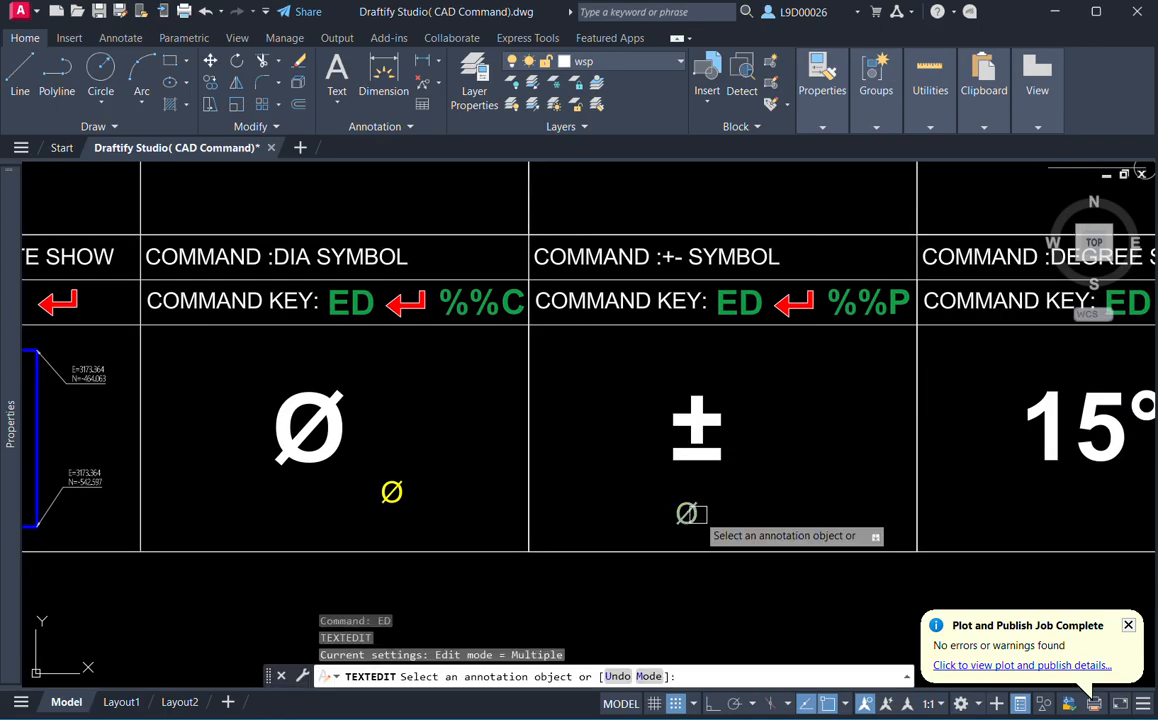
click(688, 513)
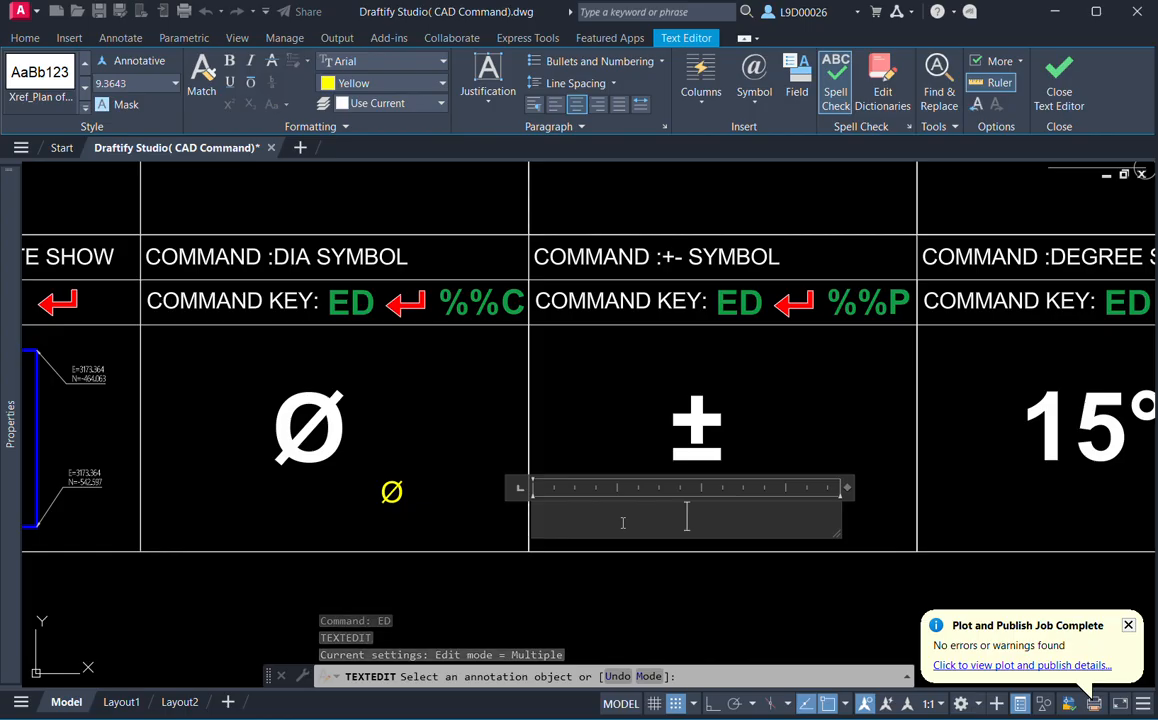
text(%%p)
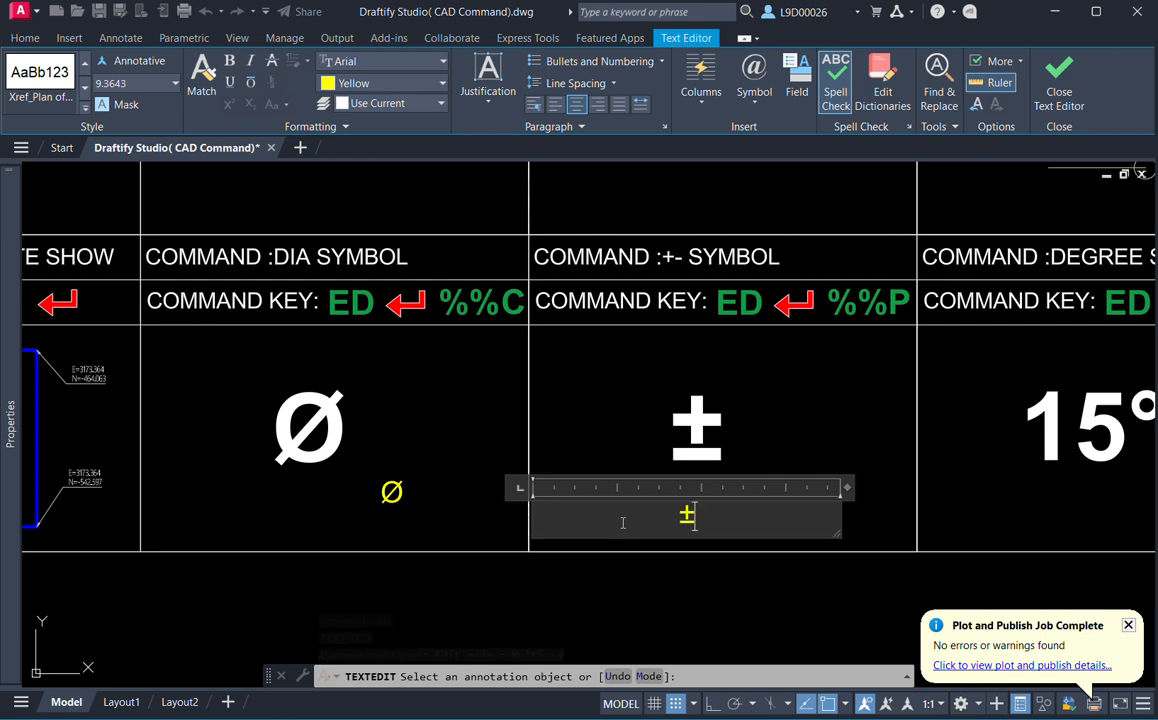
click(744, 561)
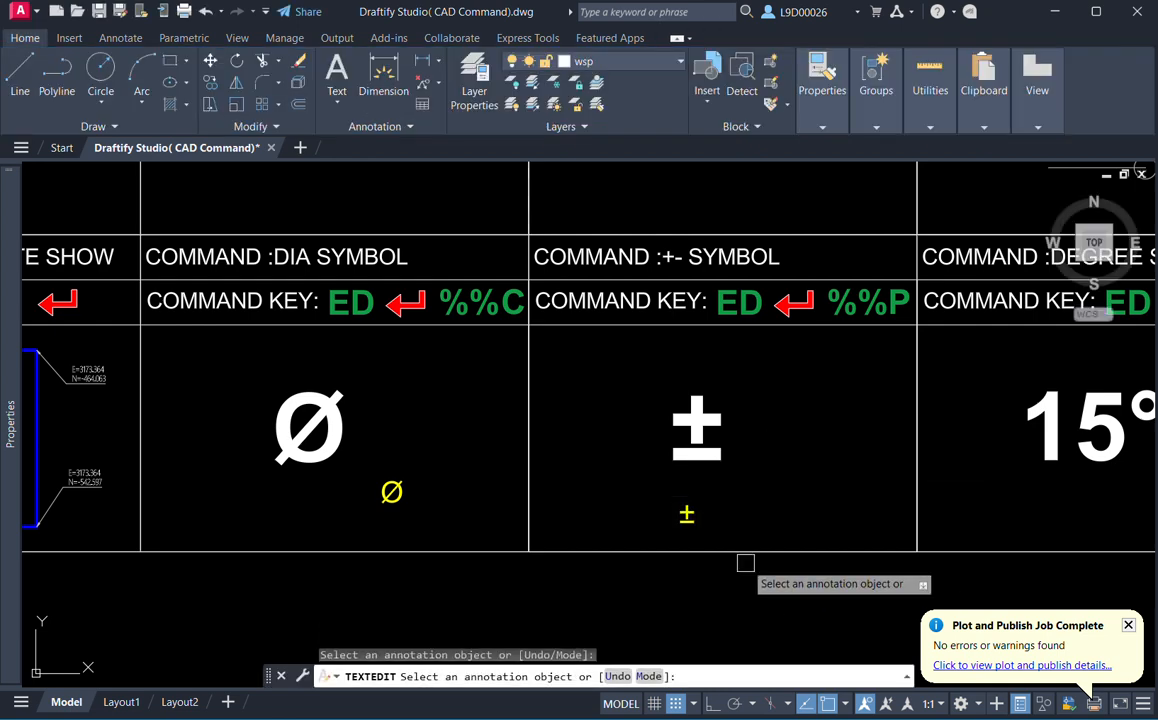
scroll(633, 478, up, 4)
scroll(623, 497, down, 4)
key(Escape)
Edit the large 15° text in the DEGREE SYMBOL cell with ED, entering the degree code %%D after 15.
middle_drag(910, 474, 786, 501)
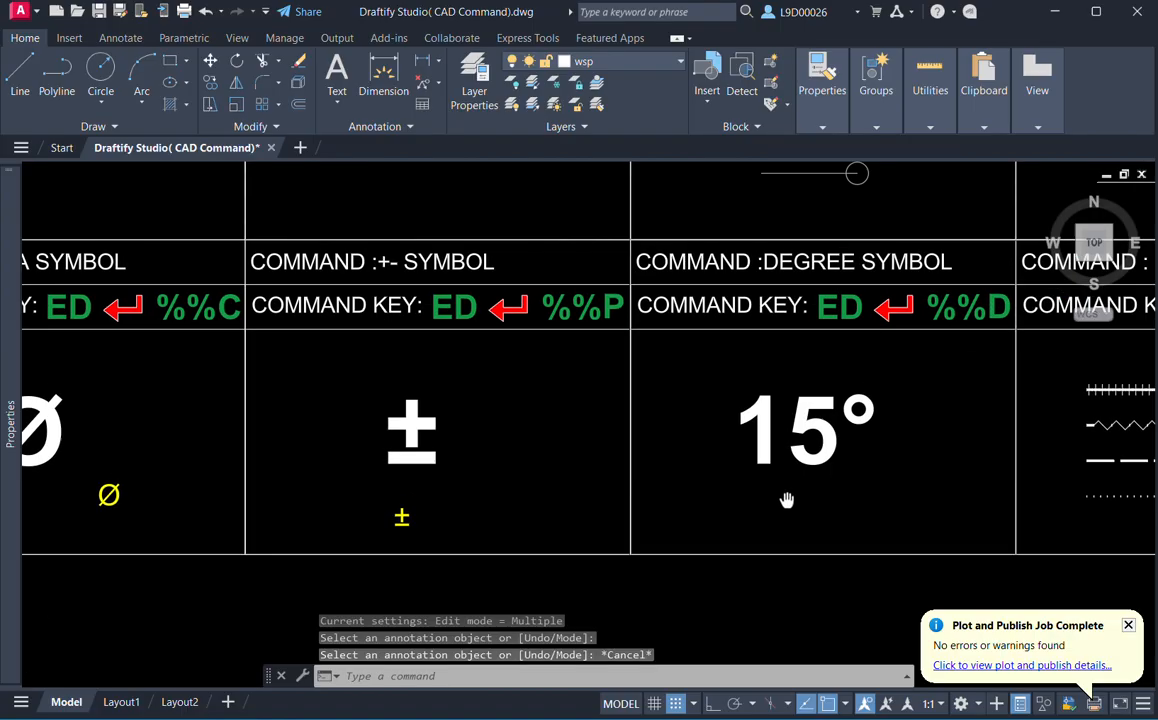
middle_drag(818, 462, 760, 490)
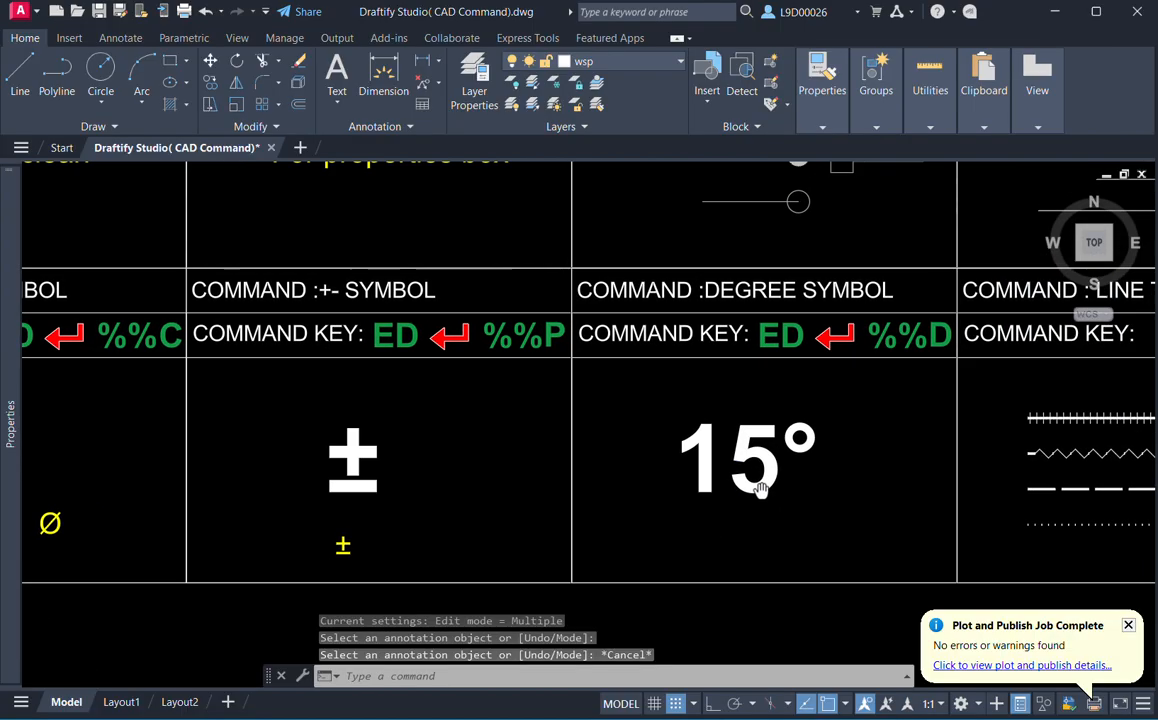
text(ed)
key(Return)
click(784, 440)
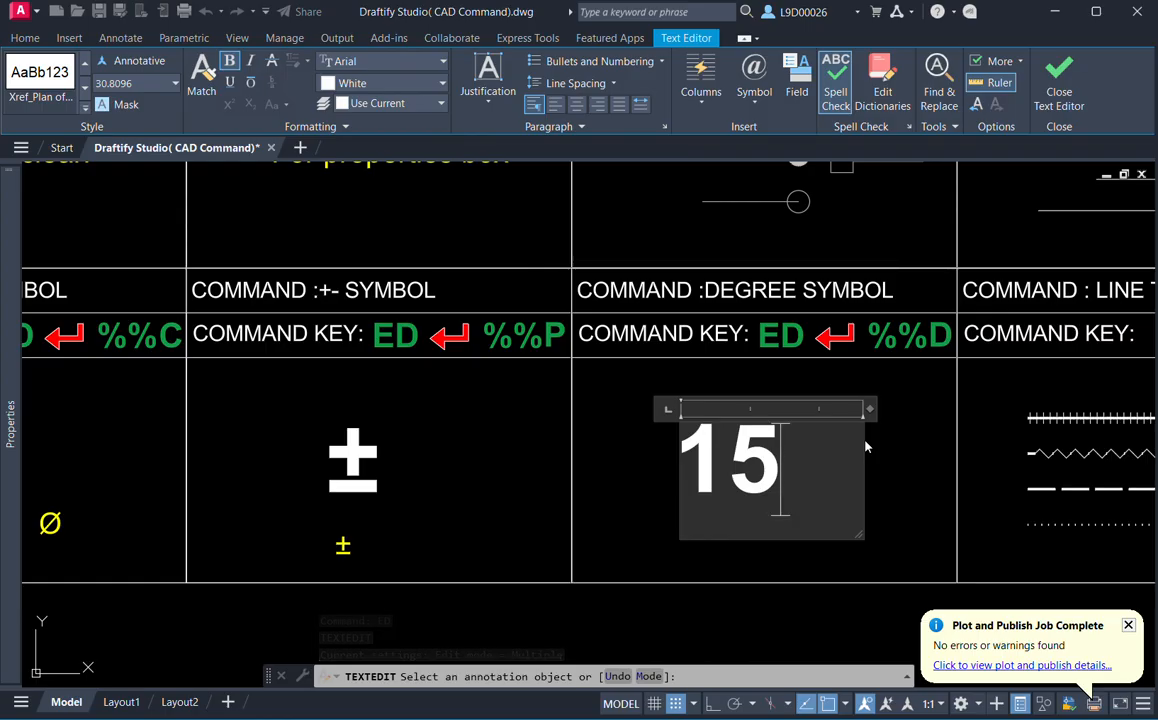
text(%%d)
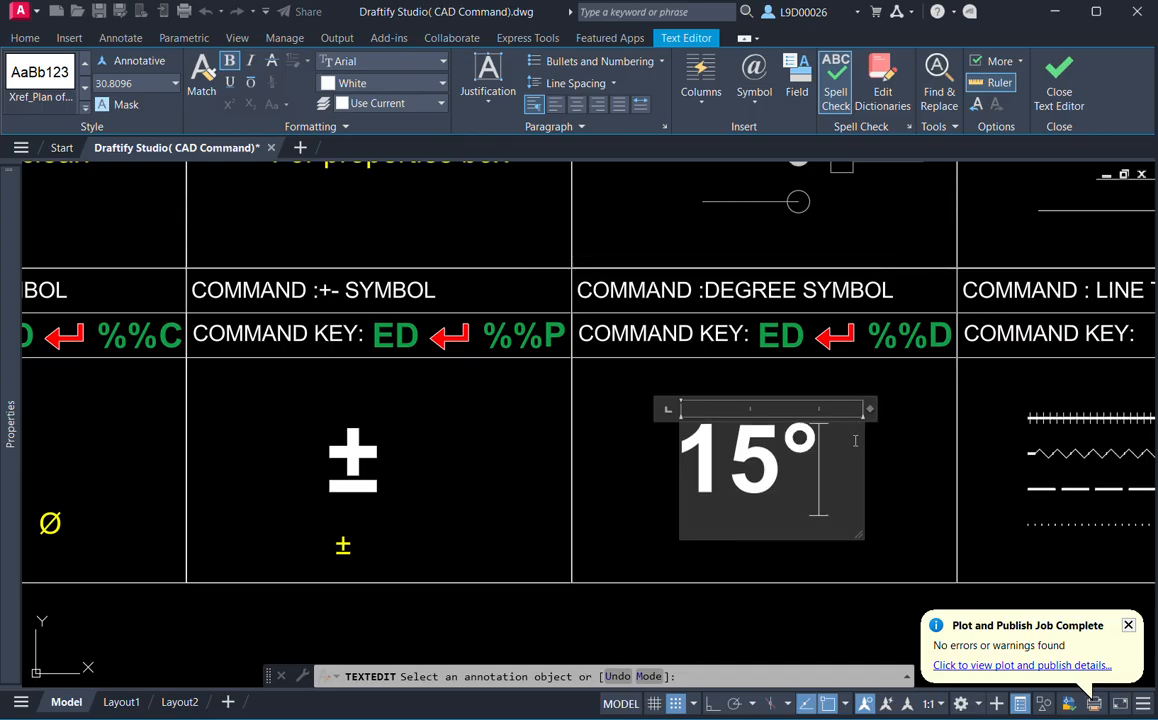
click(941, 473)
middle_drag(941, 473, 654, 476)
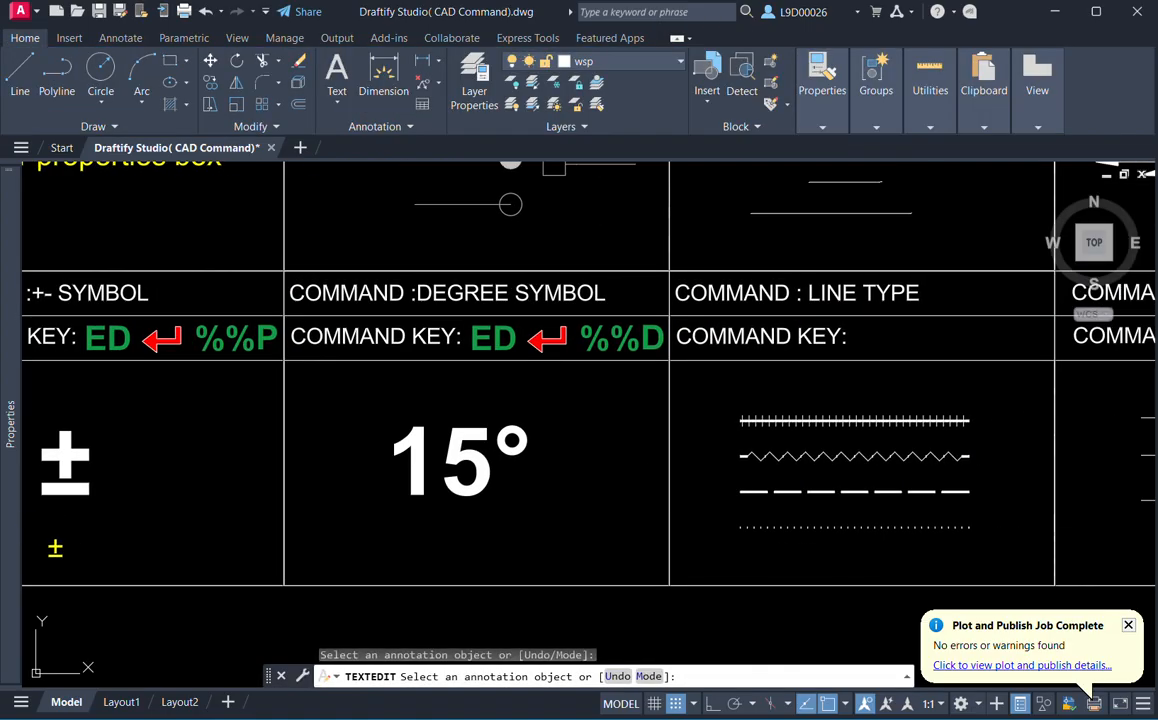
key(Escape)
Draw a horizontal polyline about 98 units long with Ortho on, below the dotted line in the LINE TYPE cell.
middle_drag(848, 413, 714, 420)
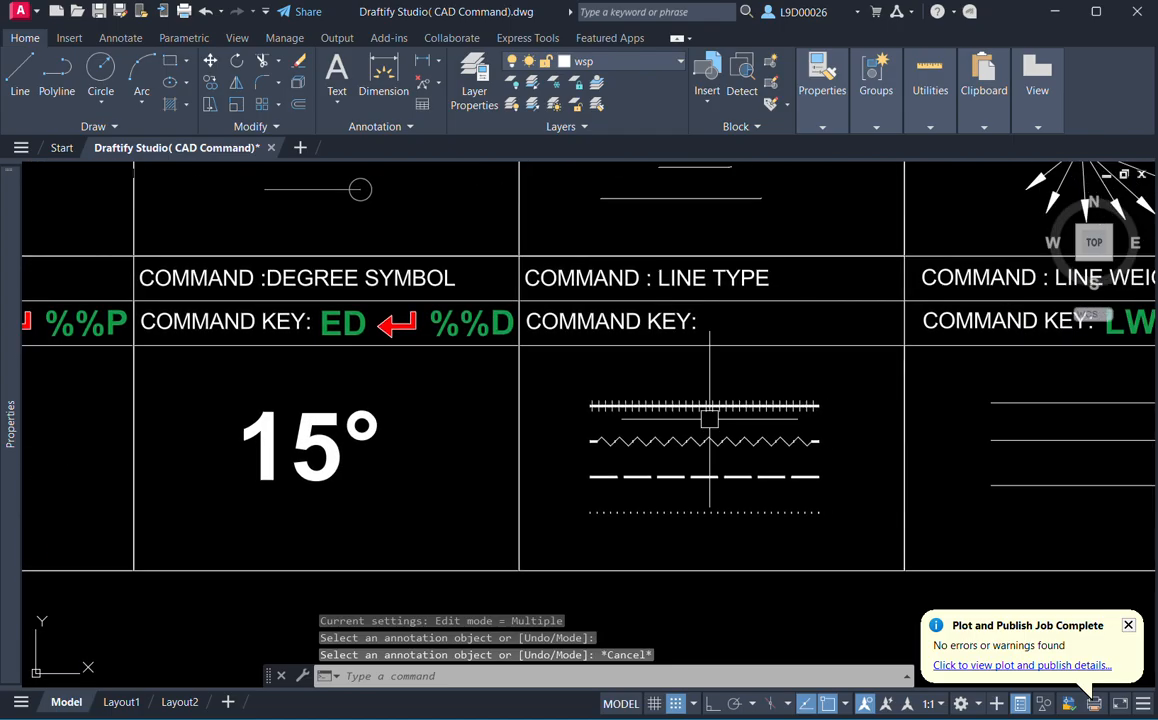
middle_drag(733, 522, 755, 502)
text(pl)
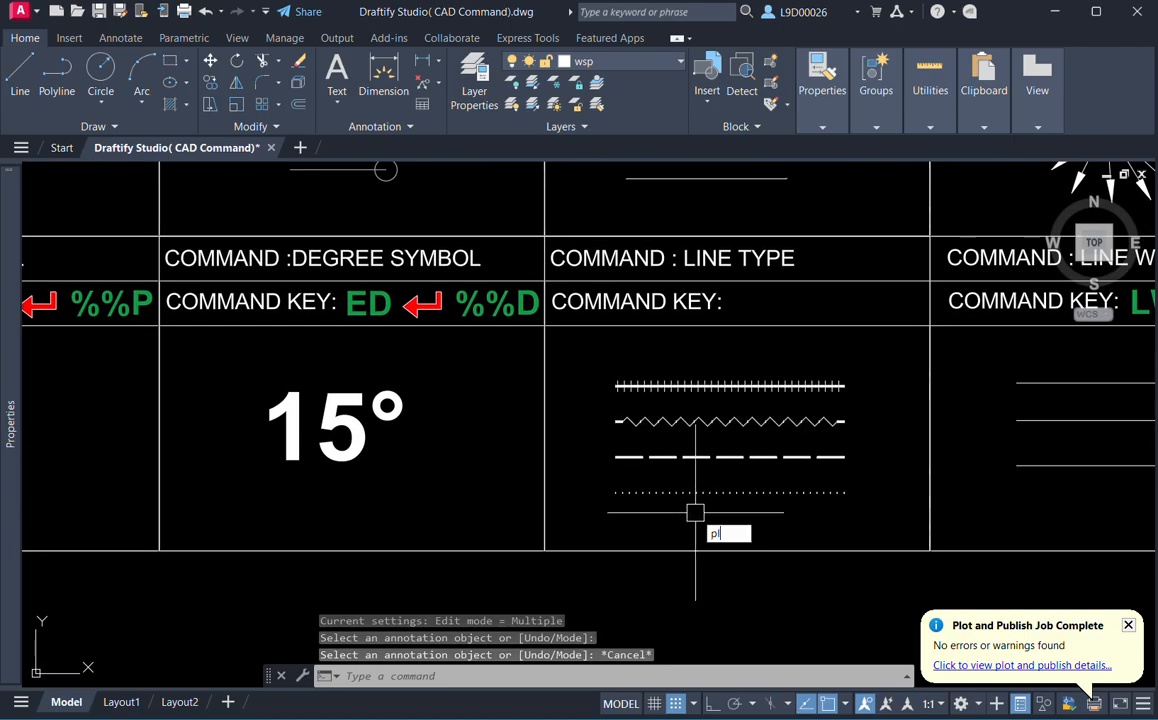
key(Return)
click(624, 522)
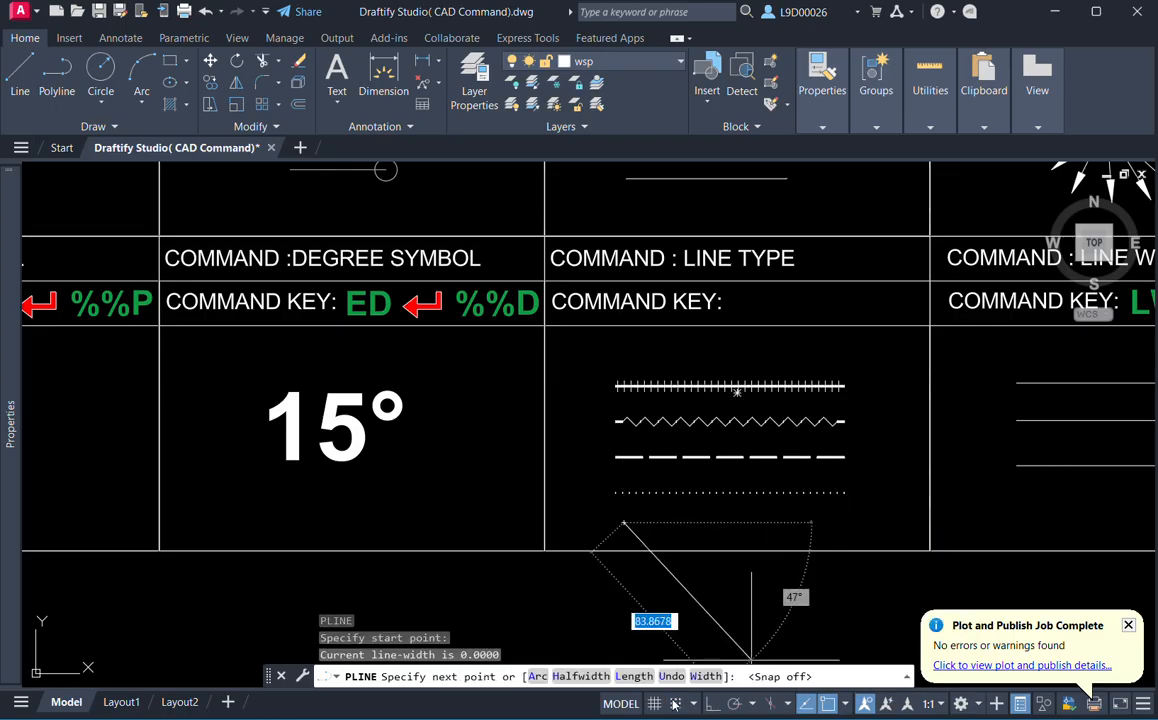
key(F8)
click(842, 548)
key(Escape)
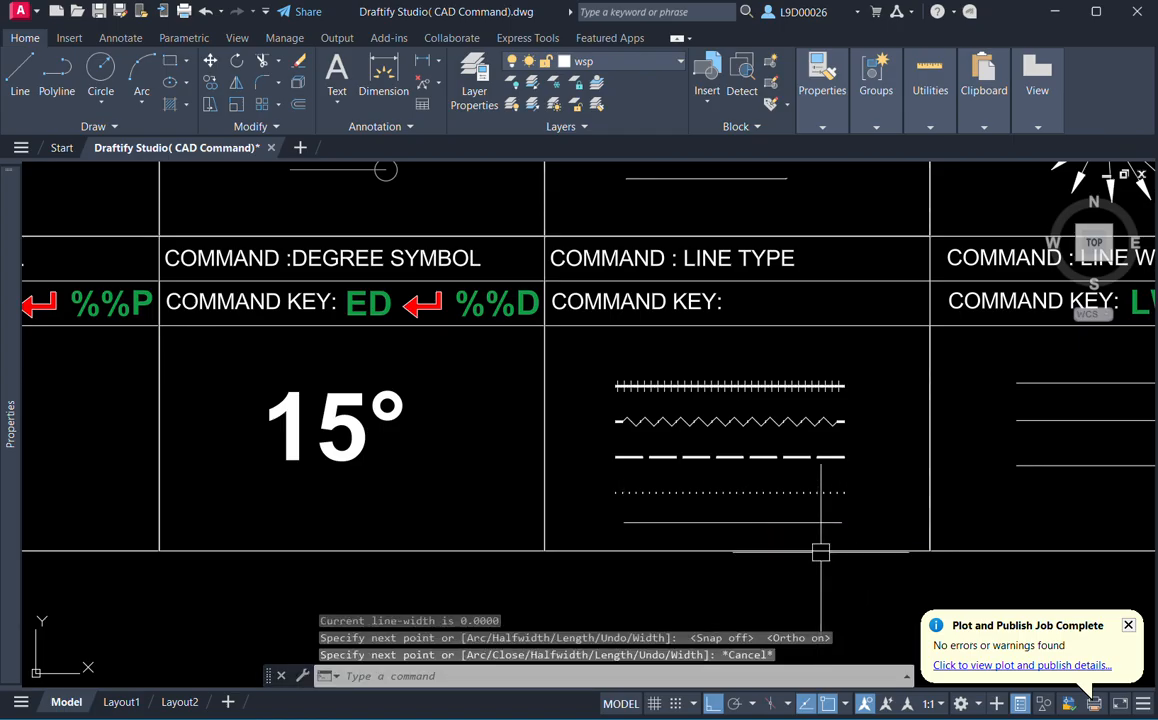
Set the linetype of the new polyline in the LINE TYPE cell to TRACKS.
mouse_move(820, 552)
middle_down()
mouse_move(765, 565)
mouse_move(740, 543)
middle_up()
click(719, 537)
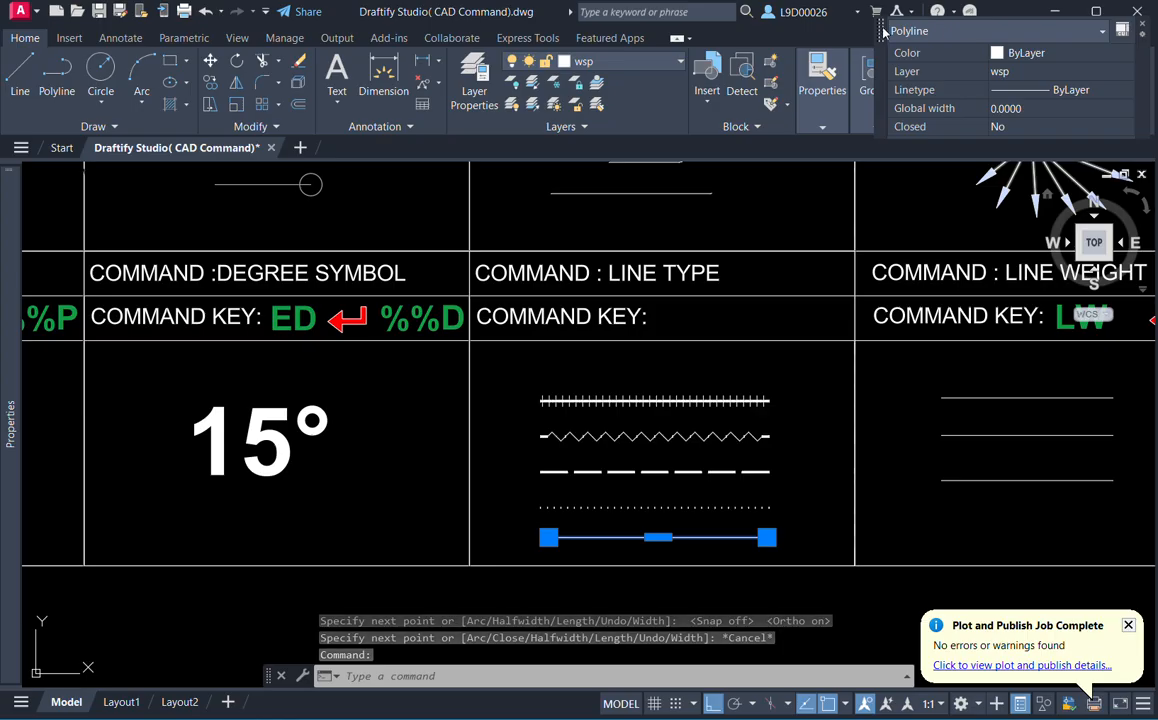
drag(935, 31, 870, 91)
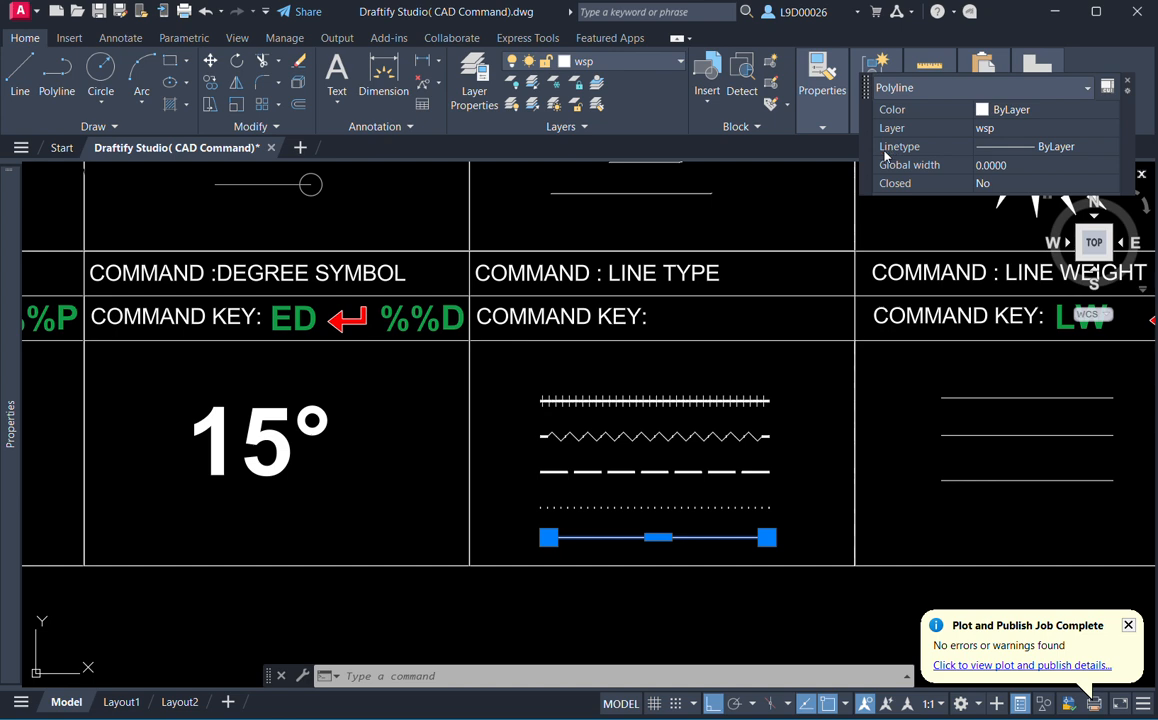
click(1082, 150)
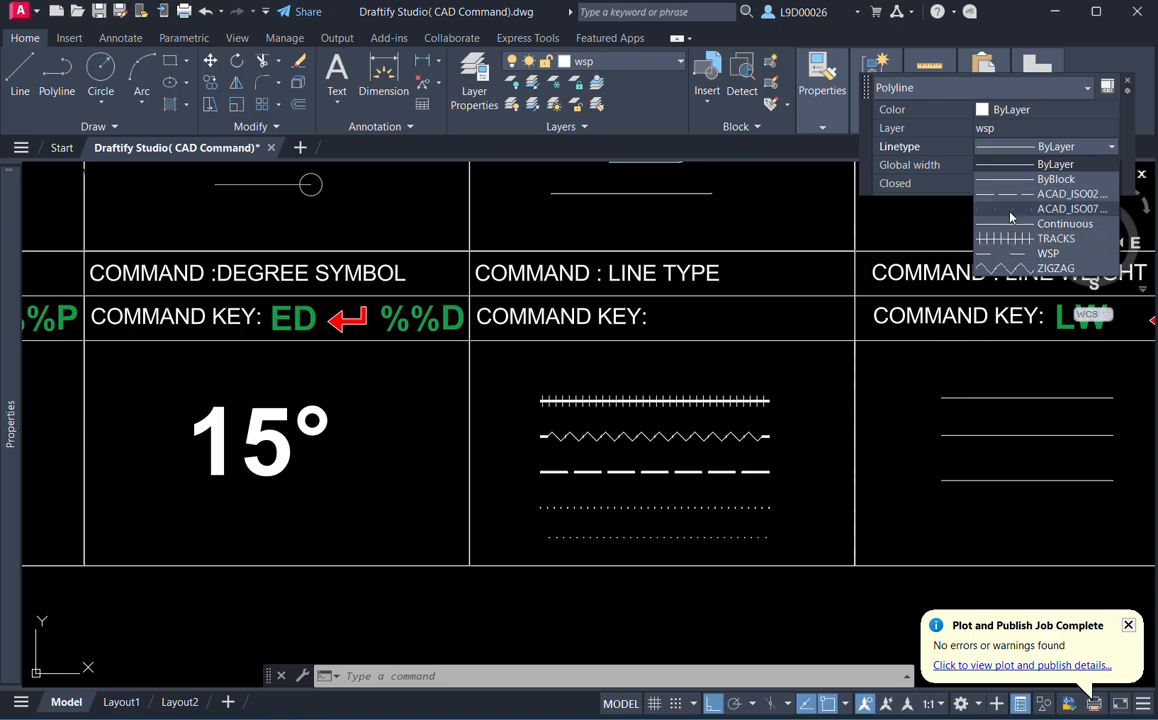
click(1013, 242)
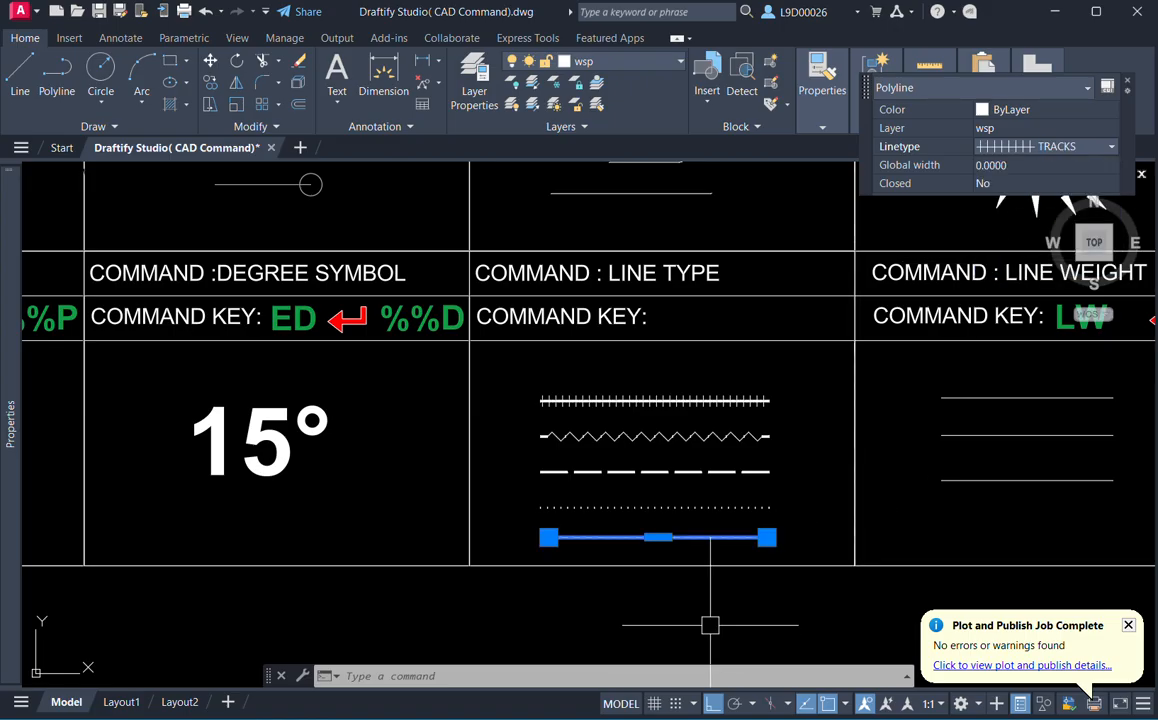
key(Escape)
Set the linetype scale of the TRACKS polyline at the bottom of the LINE TYPE cell to 10.
middle_drag(715, 550, 774, 533)
scroll(774, 533, up, 5)
scroll(887, 532, down, 3)
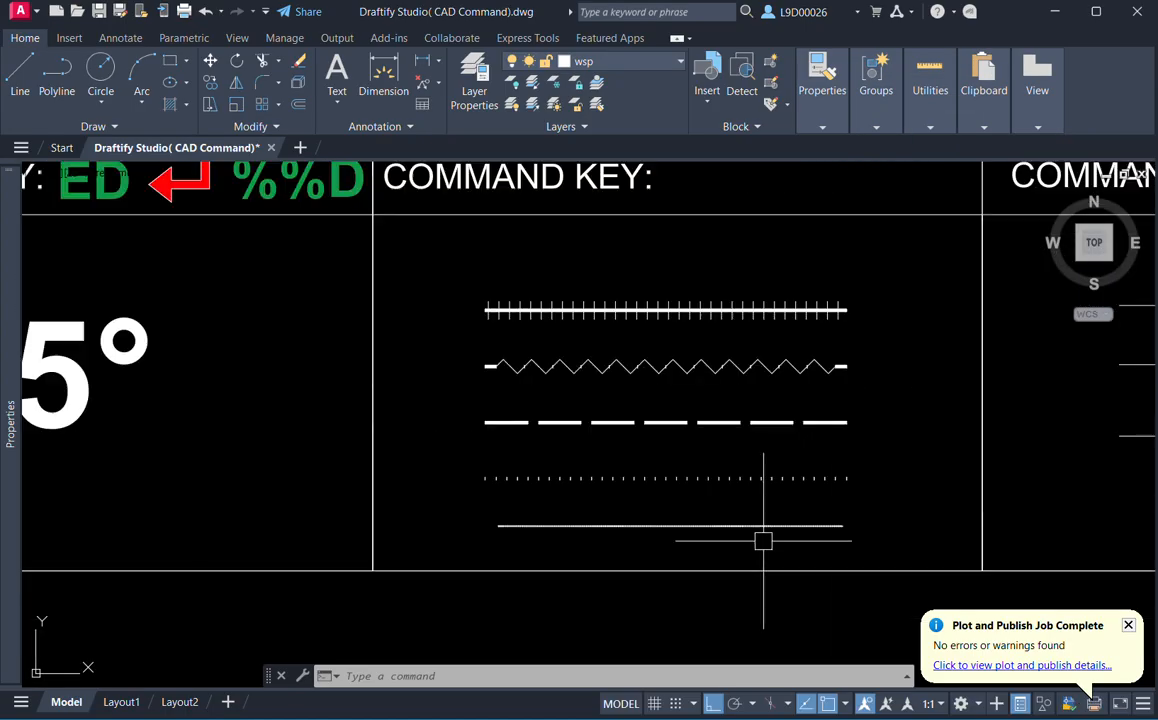
scroll(763, 540, up, 2)
click(805, 503)
click(752, 525)
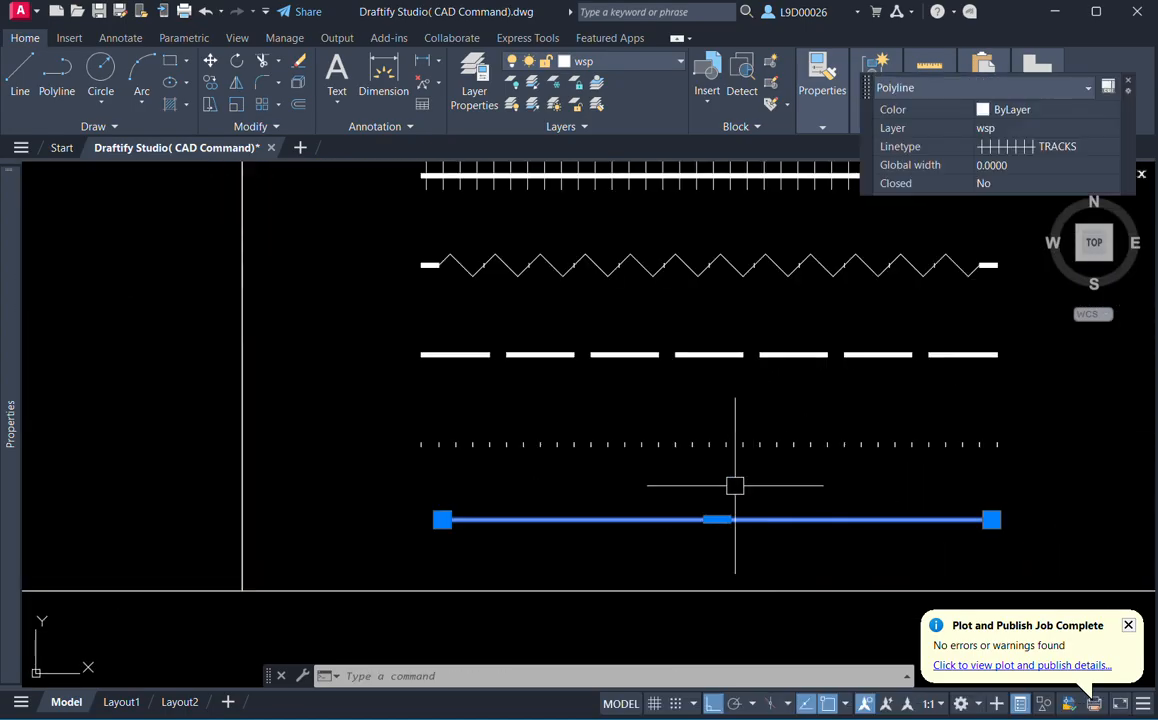
mouse_move(7, 312)
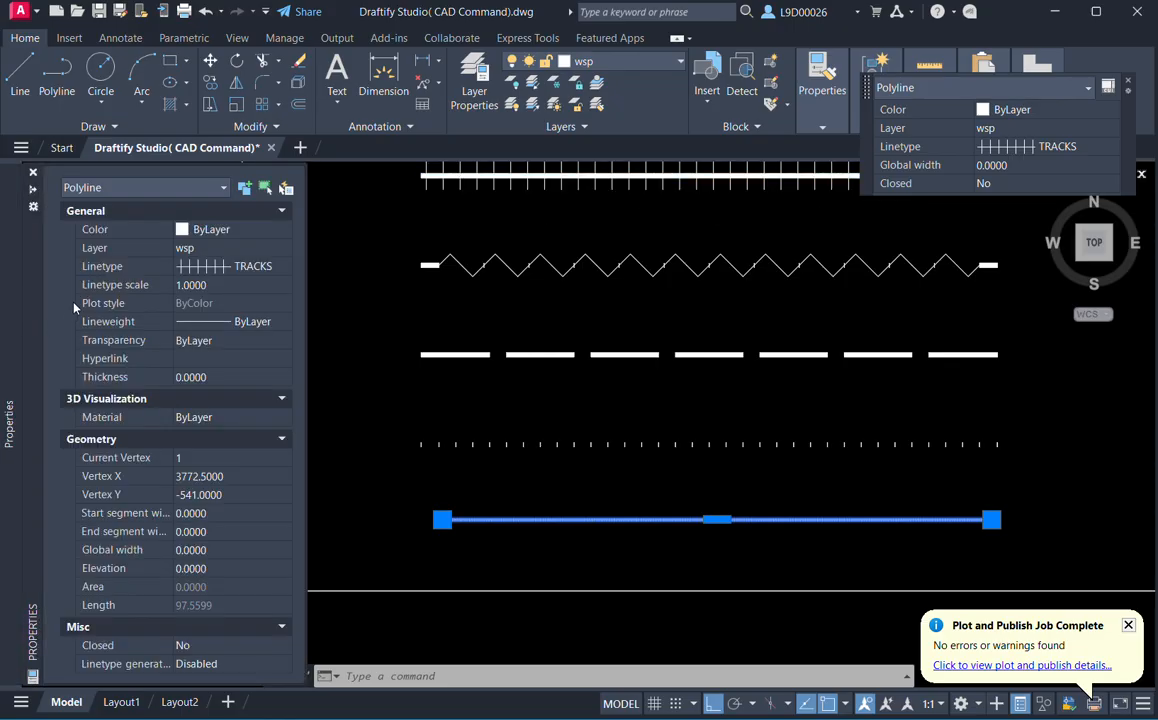
click(241, 272)
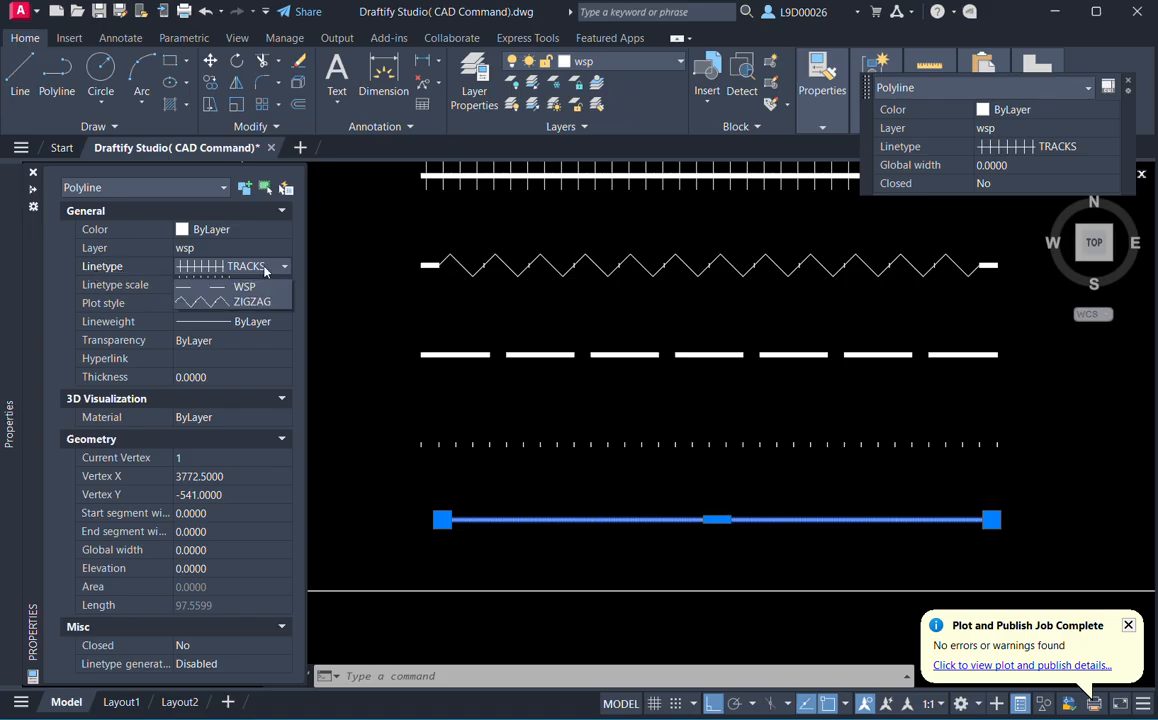
click(157, 289)
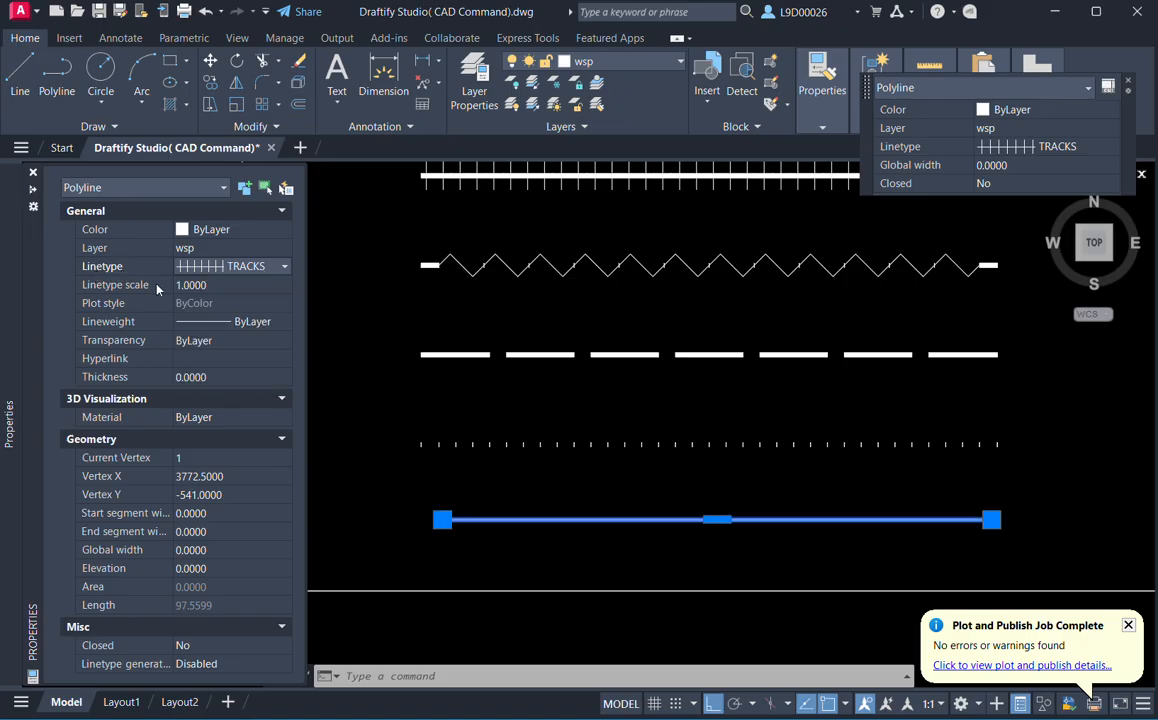
click(218, 287)
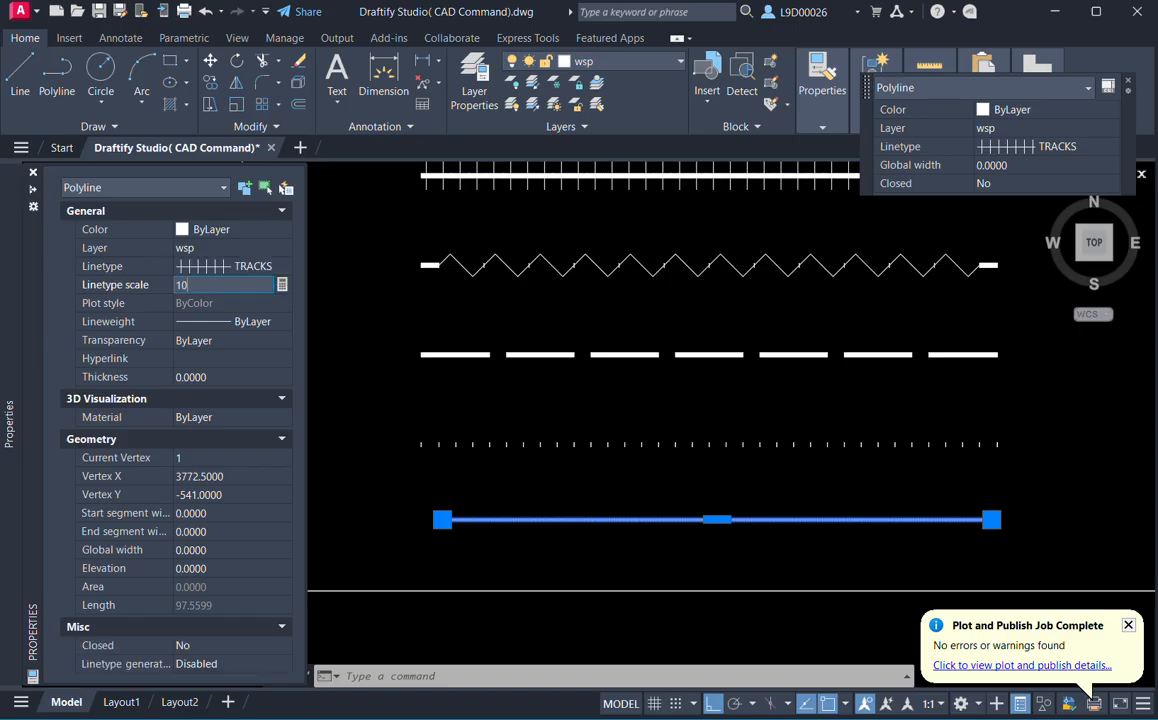
text(10)
key(Return)
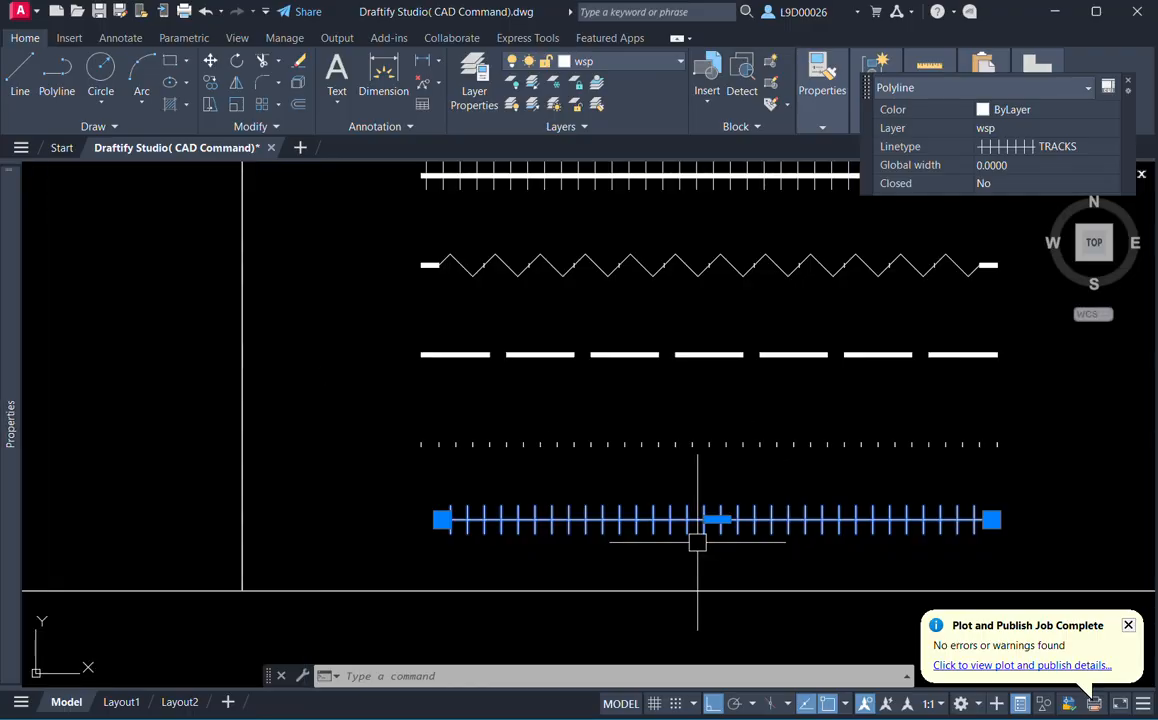
key(Escape)
scroll(817, 510, down, 2)
middle_drag(807, 491, 700, 517)
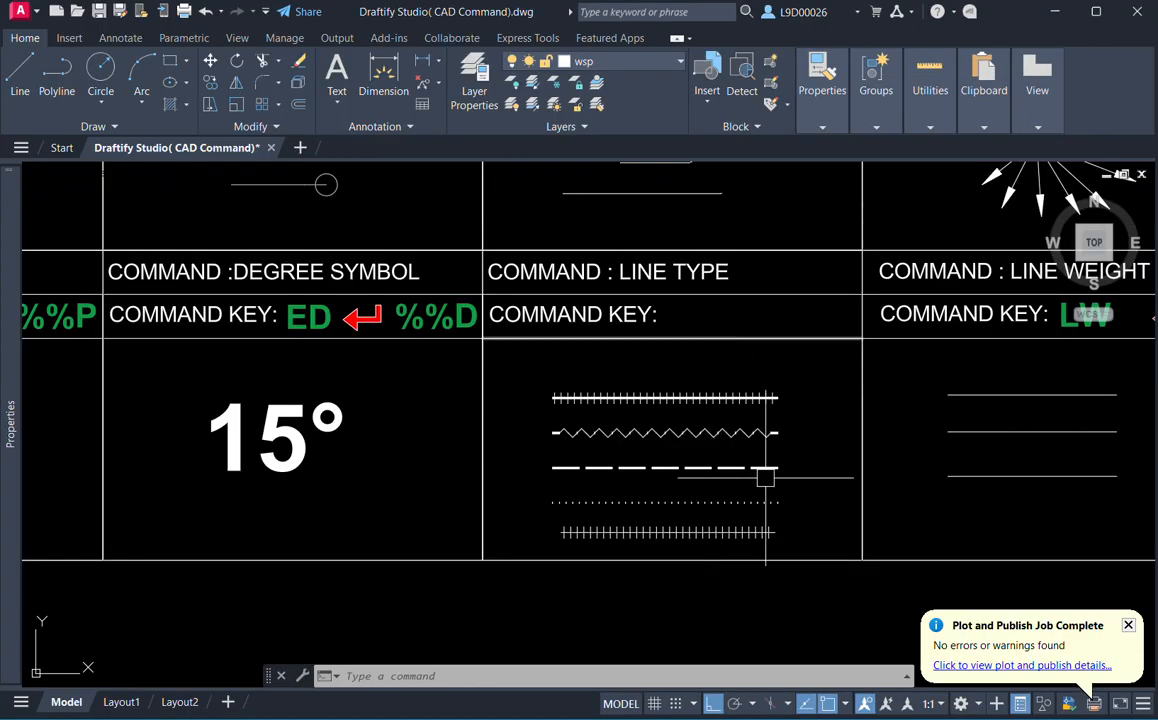
middle_drag(914, 485, 714, 505)
middle_drag(832, 462, 776, 460)
middle_drag(786, 313, 751, 306)
middle_drag(795, 414, 792, 413)
scroll(769, 470, up, 4)
click(765, 442)
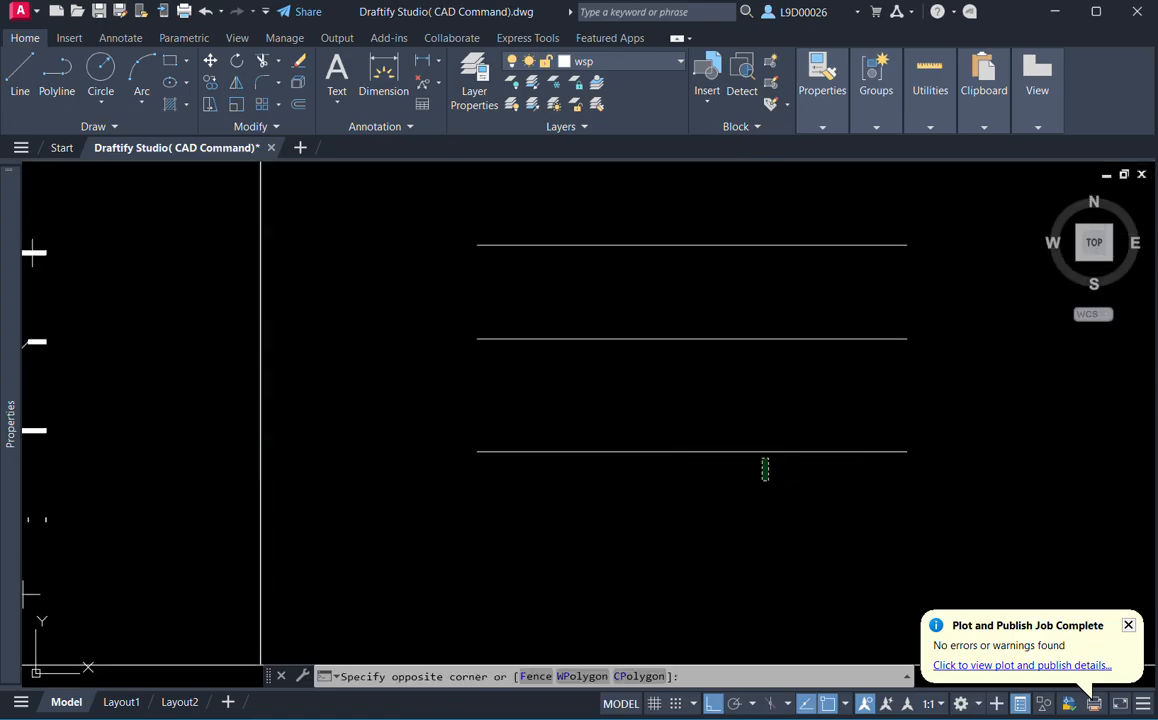
click(634, 575)
middle_drag(733, 554, 685, 569)
key(Escape)
click(710, 462)
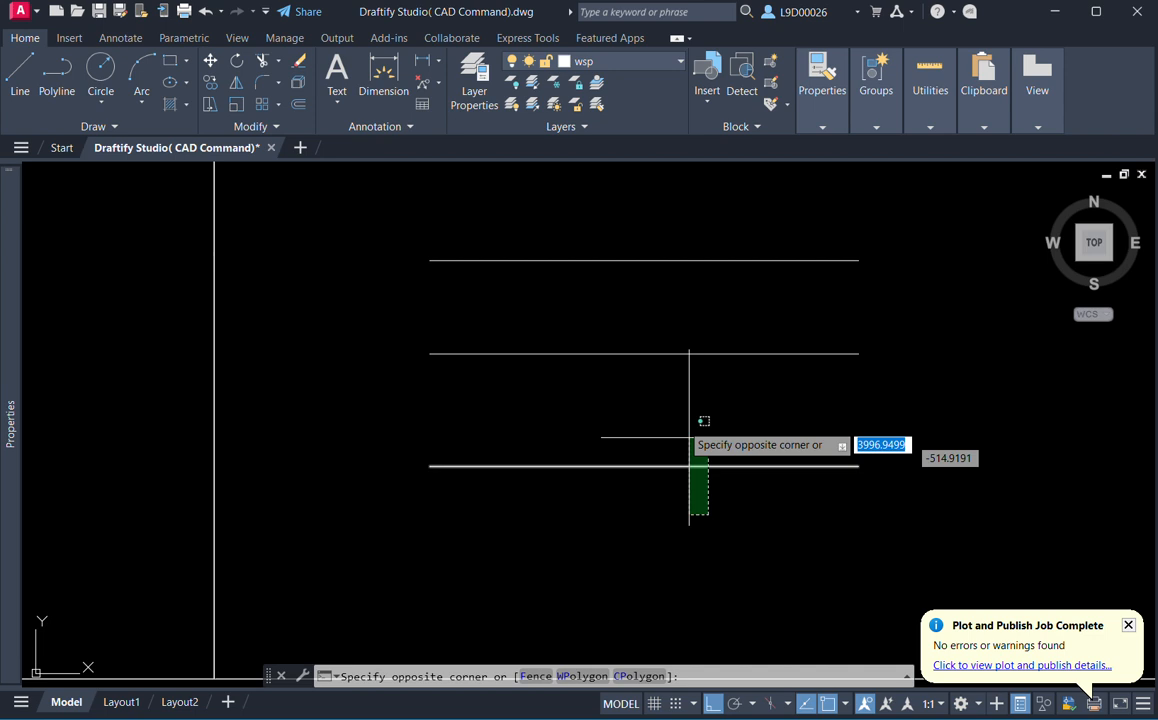
click(665, 480)
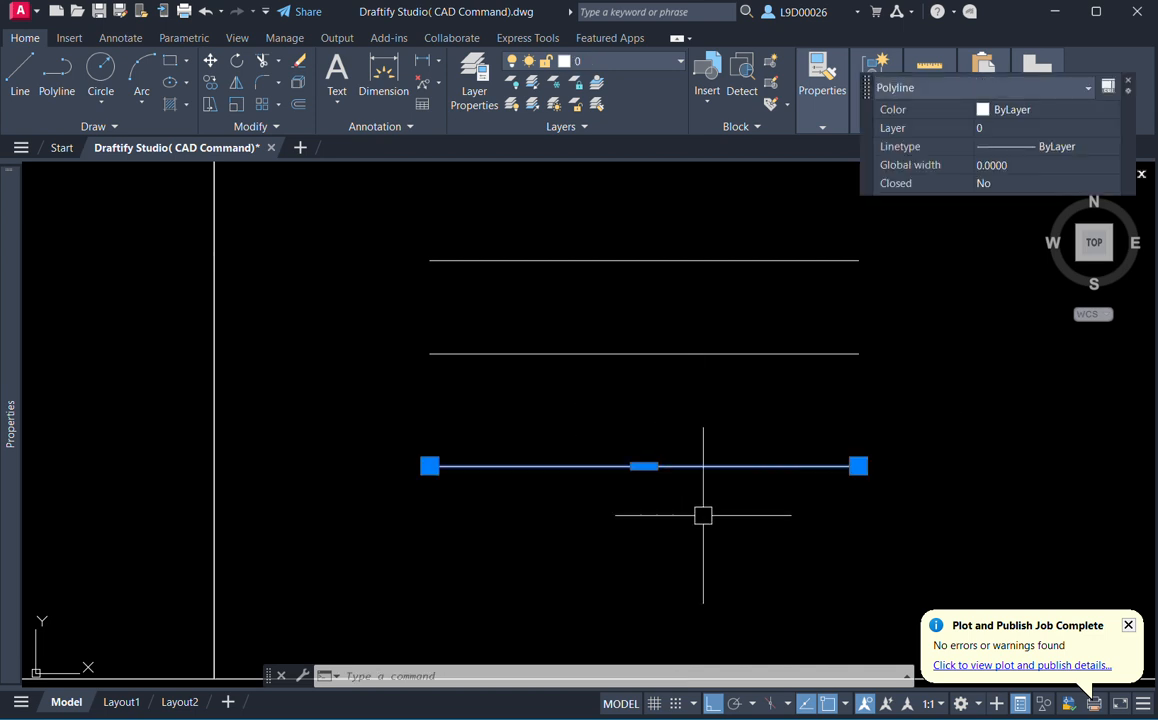
key(Escape)
Set the global width of the lowest line in the LINE WEIGHT cell to 10.
middle_drag(711, 485, 669, 491)
click(670, 489)
click(633, 411)
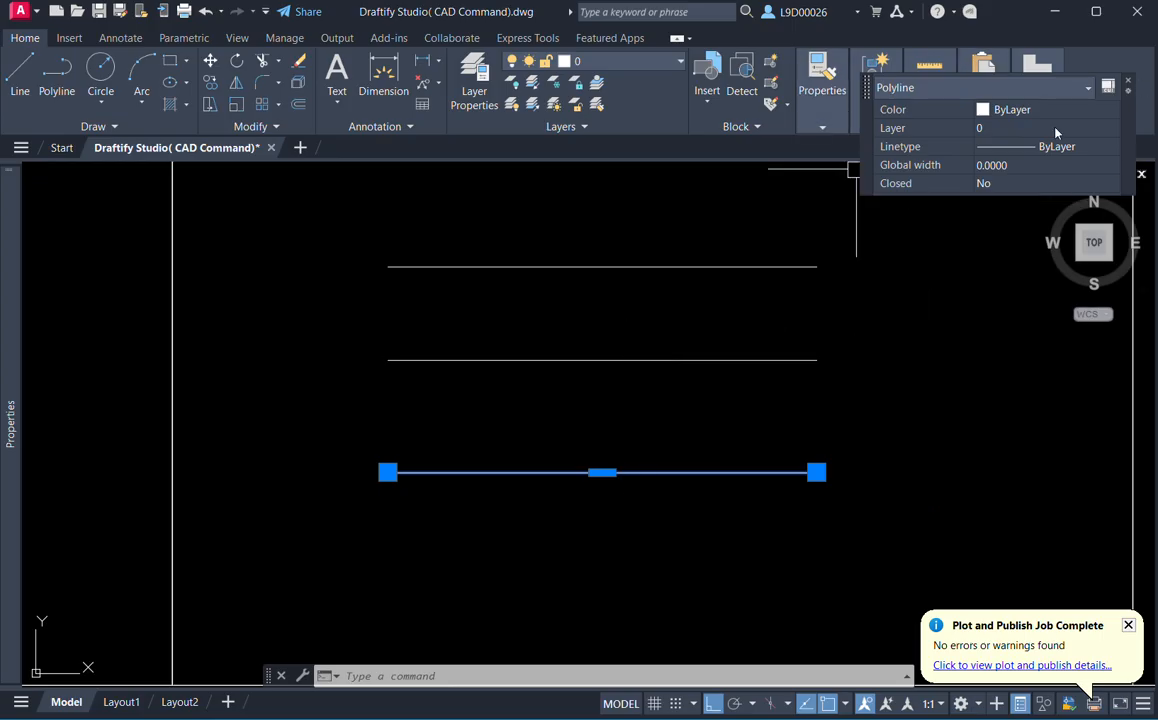
click(1016, 166)
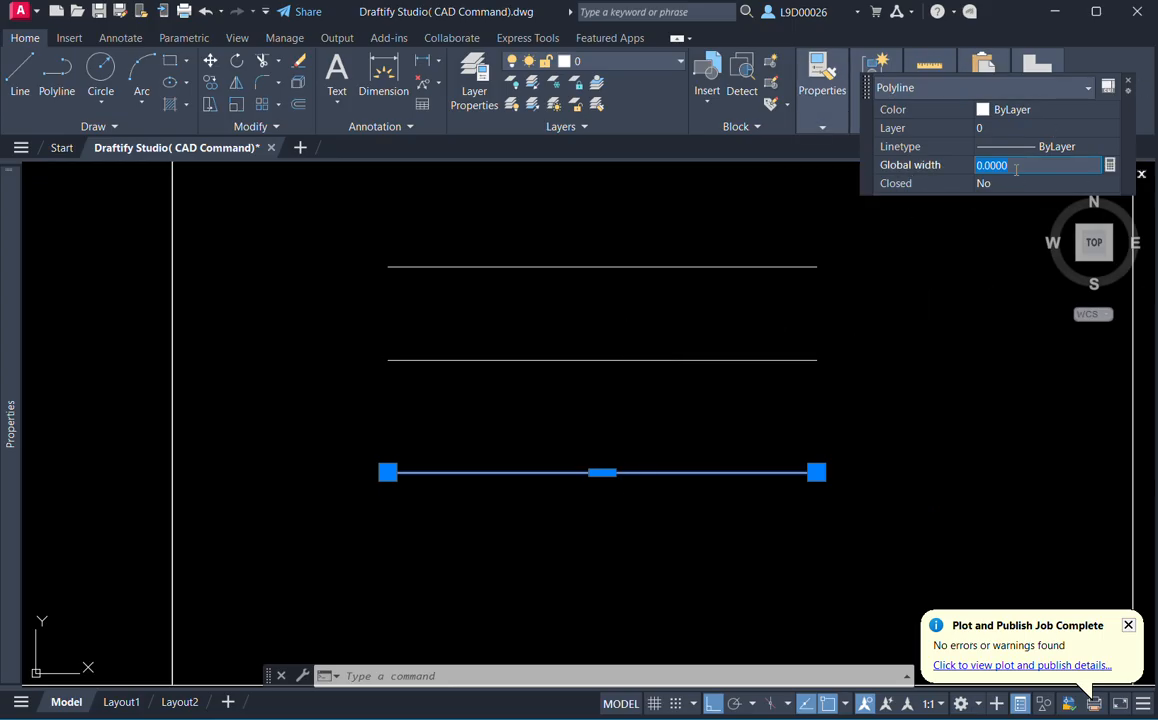
text(10)
key(Return)
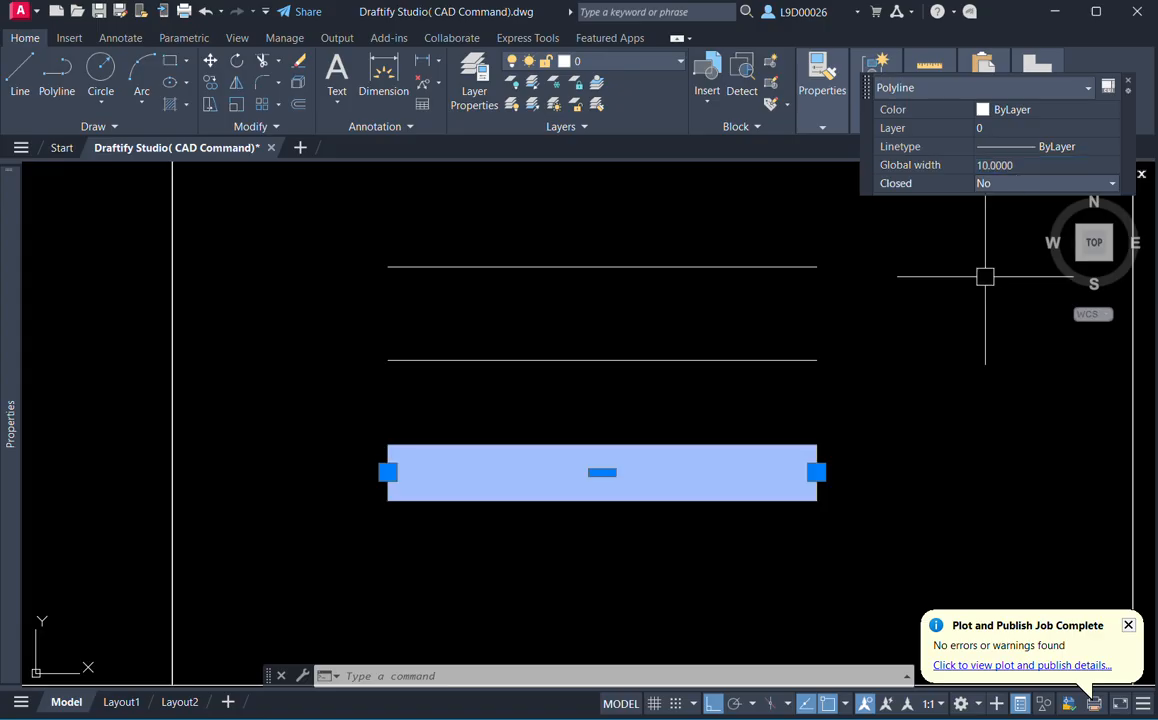
key(Escape)
Set the global width of the middle line in the LINE WEIGHT cell to 5.
click(777, 459)
click(755, 406)
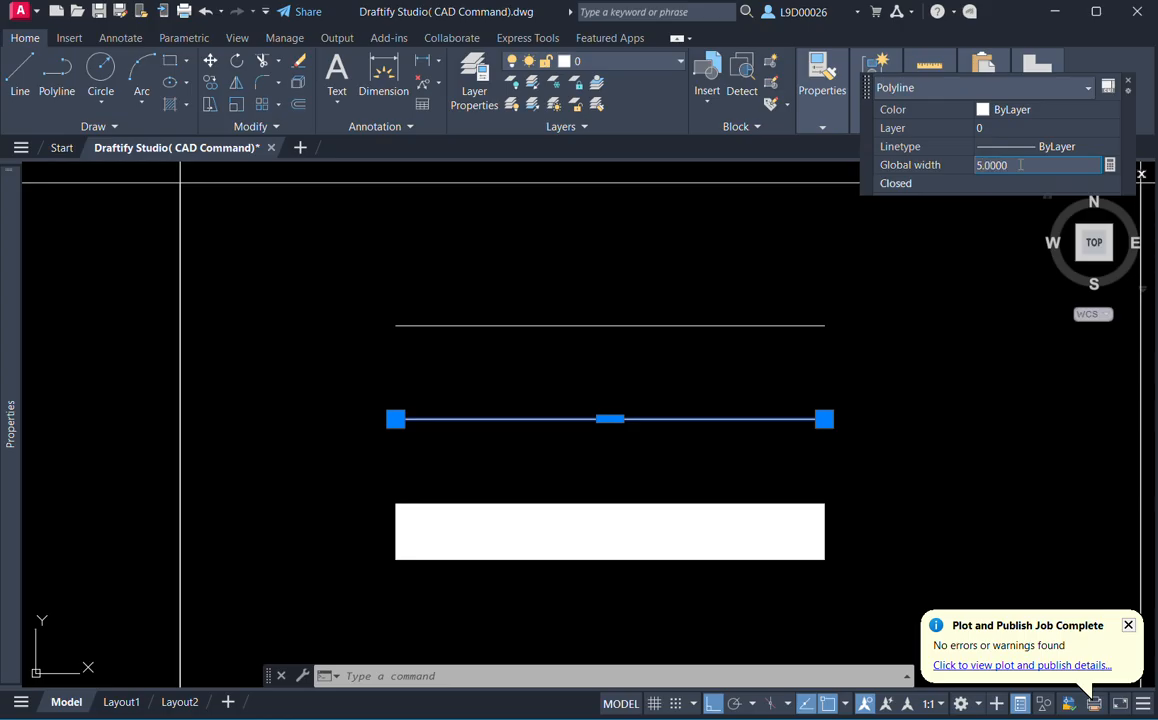
key(Return)
scroll(685, 447, down, 5)
key(Escape)
Review the LINE GLOBAL WIDTH and MAKE LINETYPE cells, and select the WSP polyline to inspect its linetype.
scroll(706, 414, down, 2)
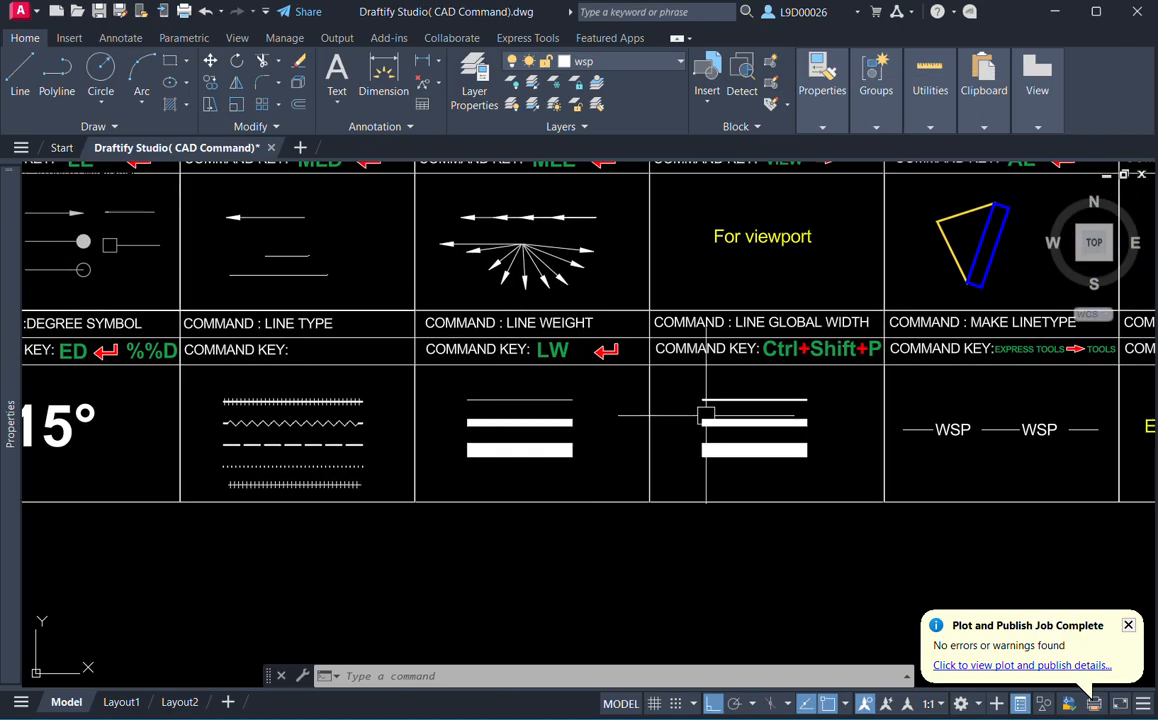
scroll(706, 414, up, 3)
middle_drag(799, 406, 807, 403)
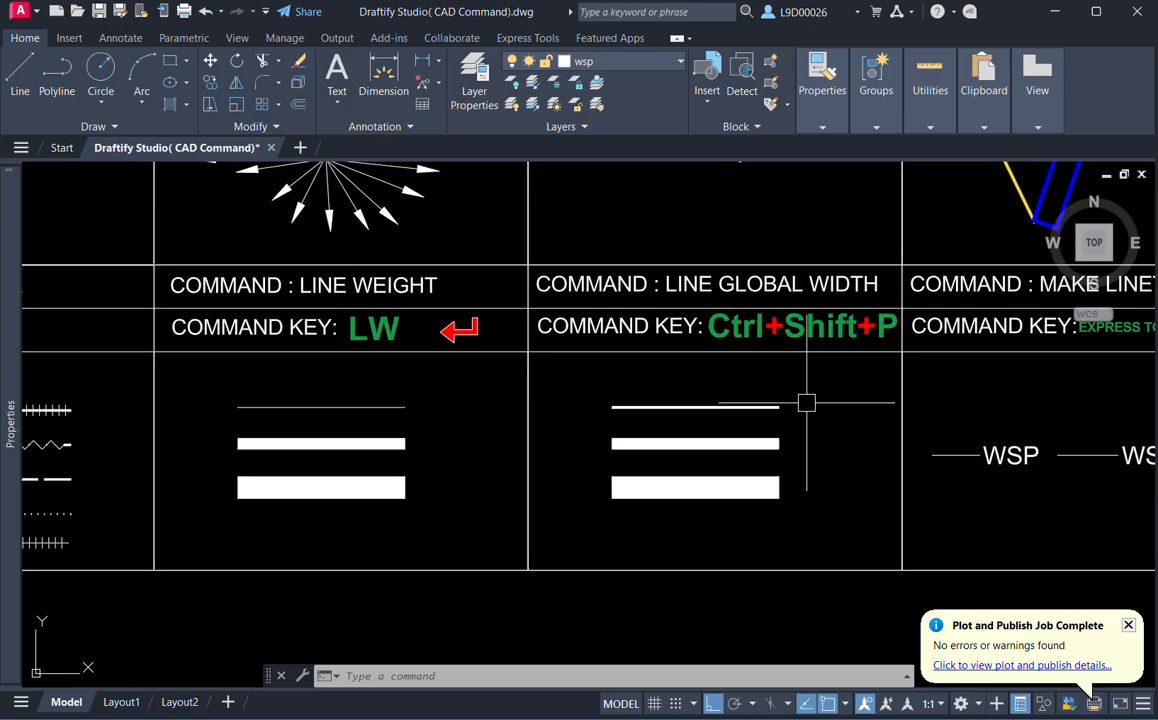
middle_drag(720, 472, 399, 470)
mouse_move(869, 397)
middle_down()
mouse_move(788, 432)
mouse_move(786, 422)
mouse_move(747, 432)
middle_up()
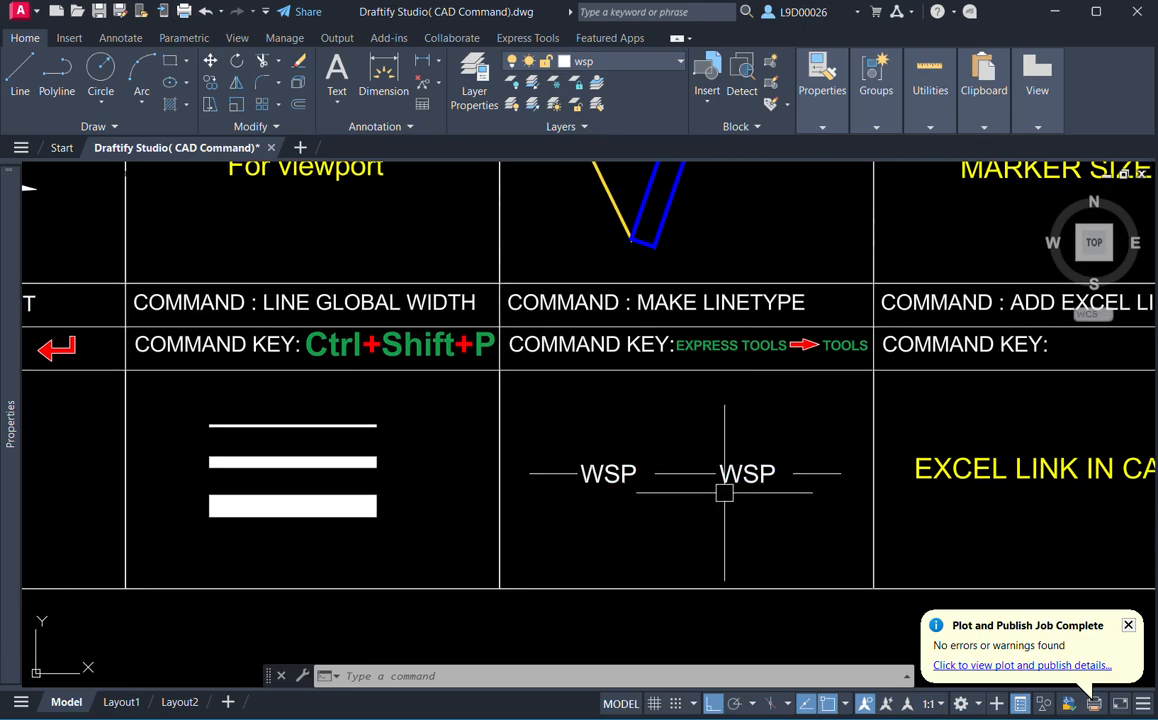
middle_drag(724, 492, 736, 485)
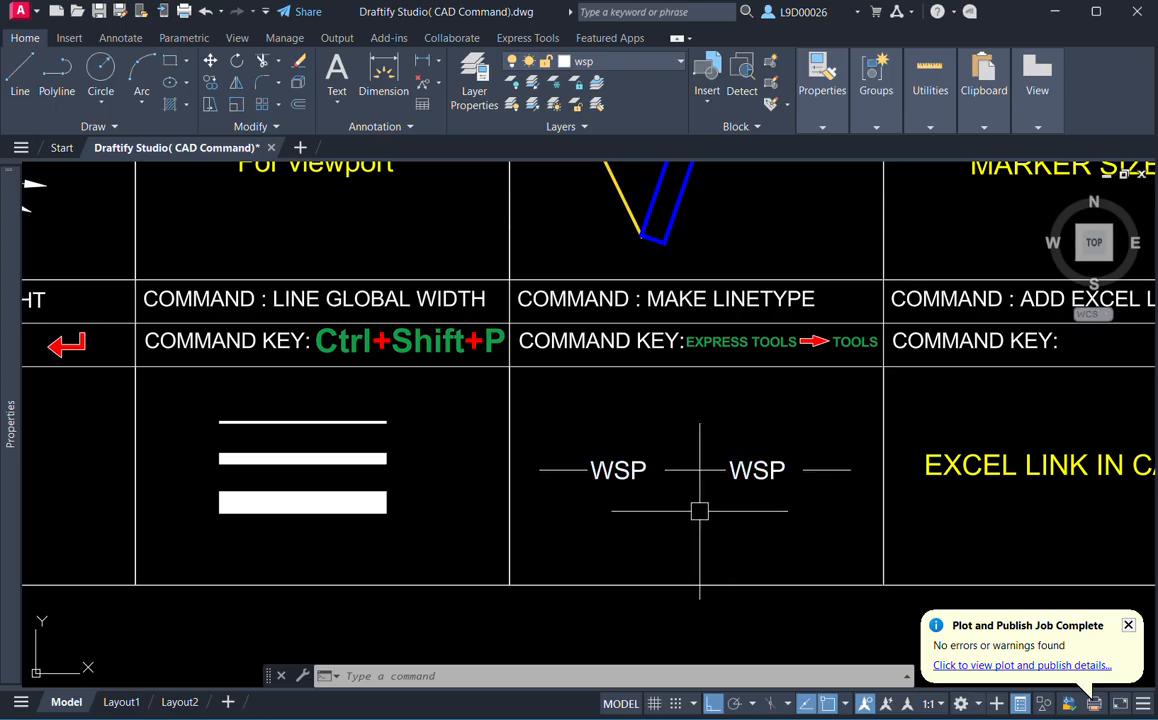
scroll(680, 488, up, 2)
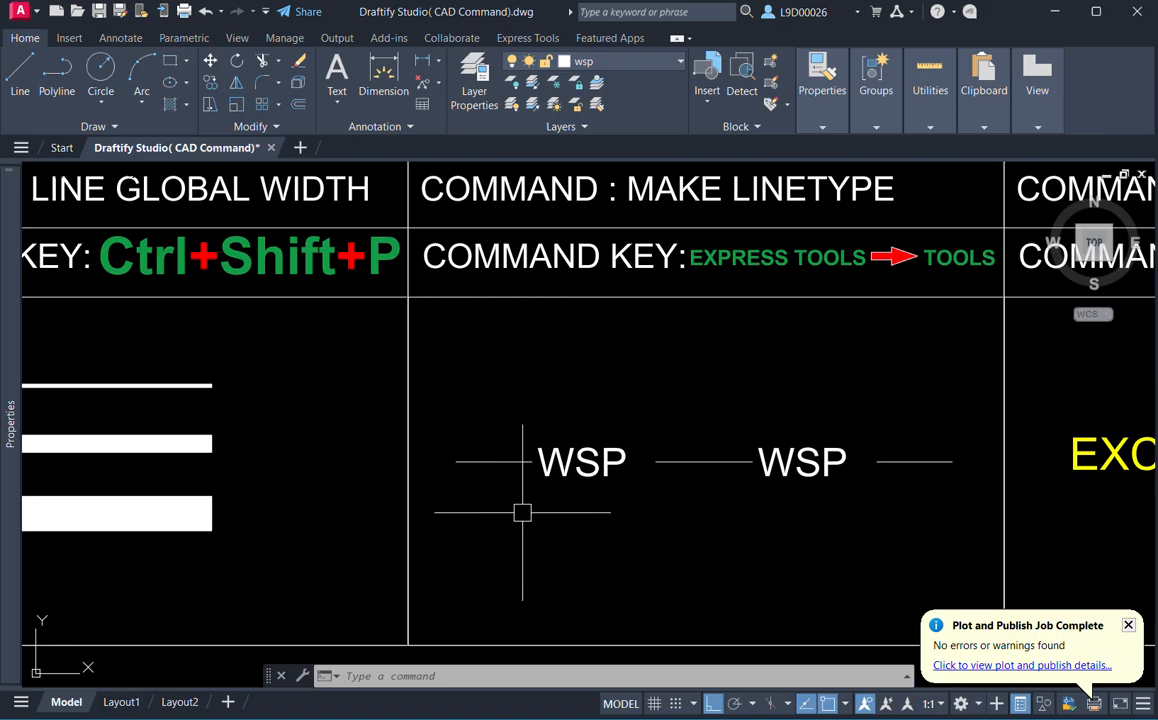
click(708, 462)
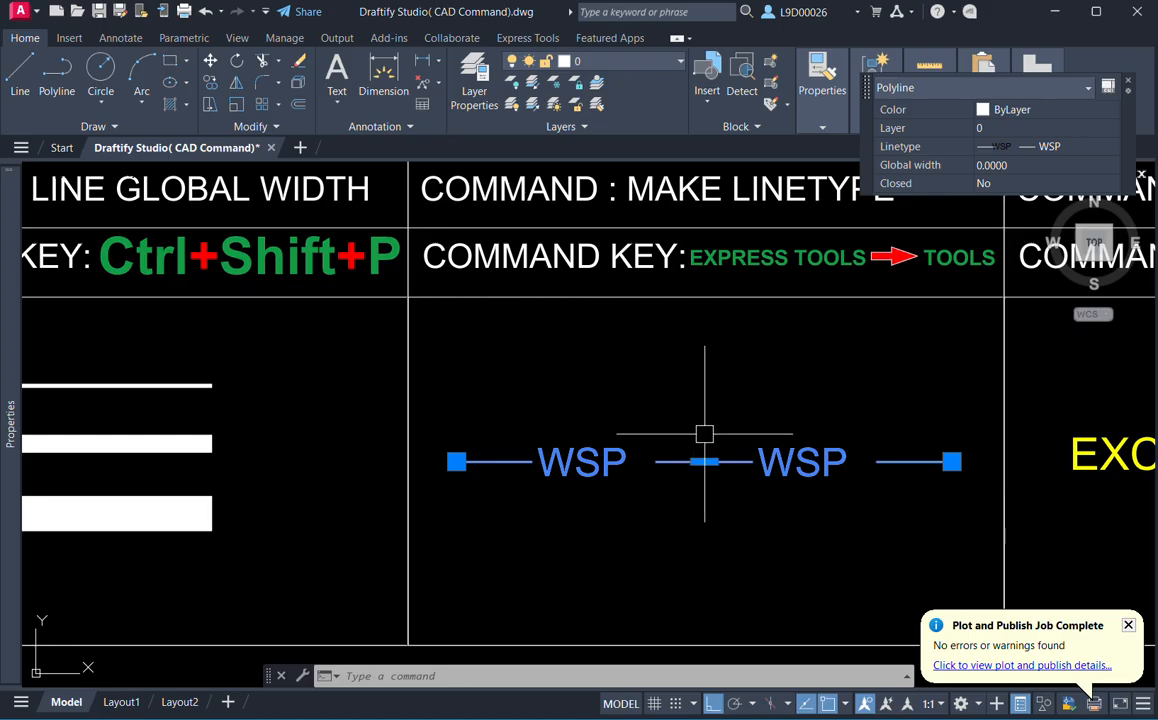
mouse_move(705, 461)
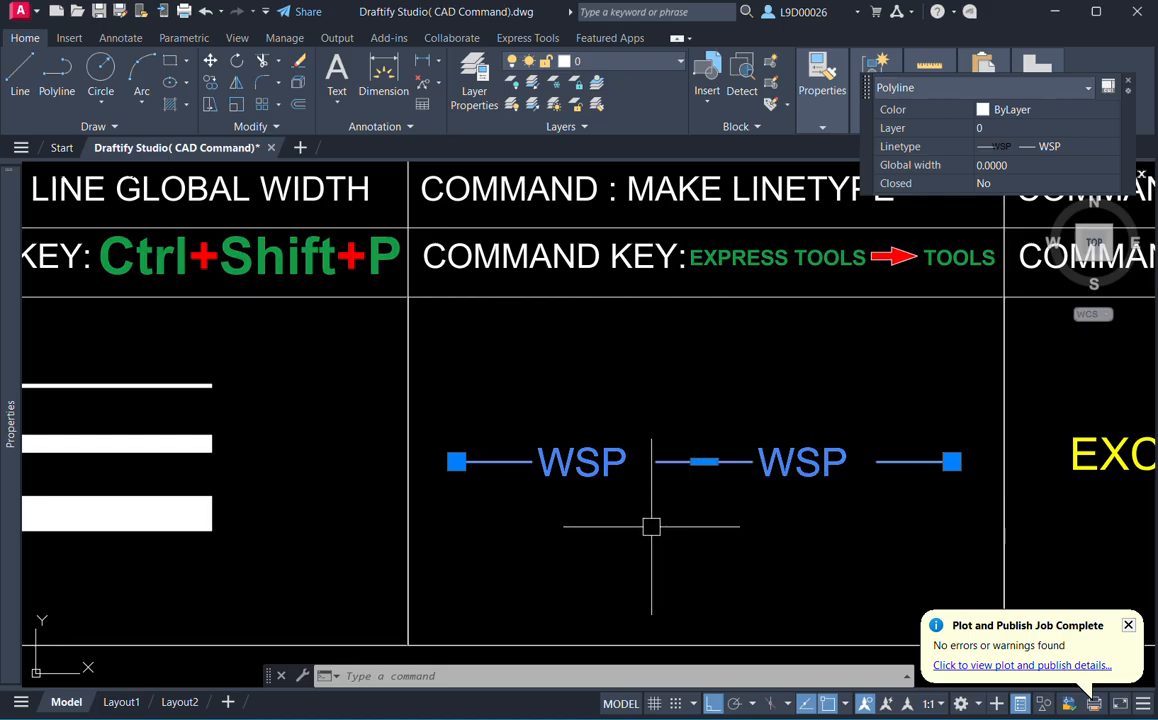
Look over the MAKE LINETYPE cell, deselect the WSP polyline and review the ADD EXCEL LINK cell.
mouse_move(685, 512)
middle_down()
mouse_move(601, 521)
mouse_move(626, 470)
middle_up()
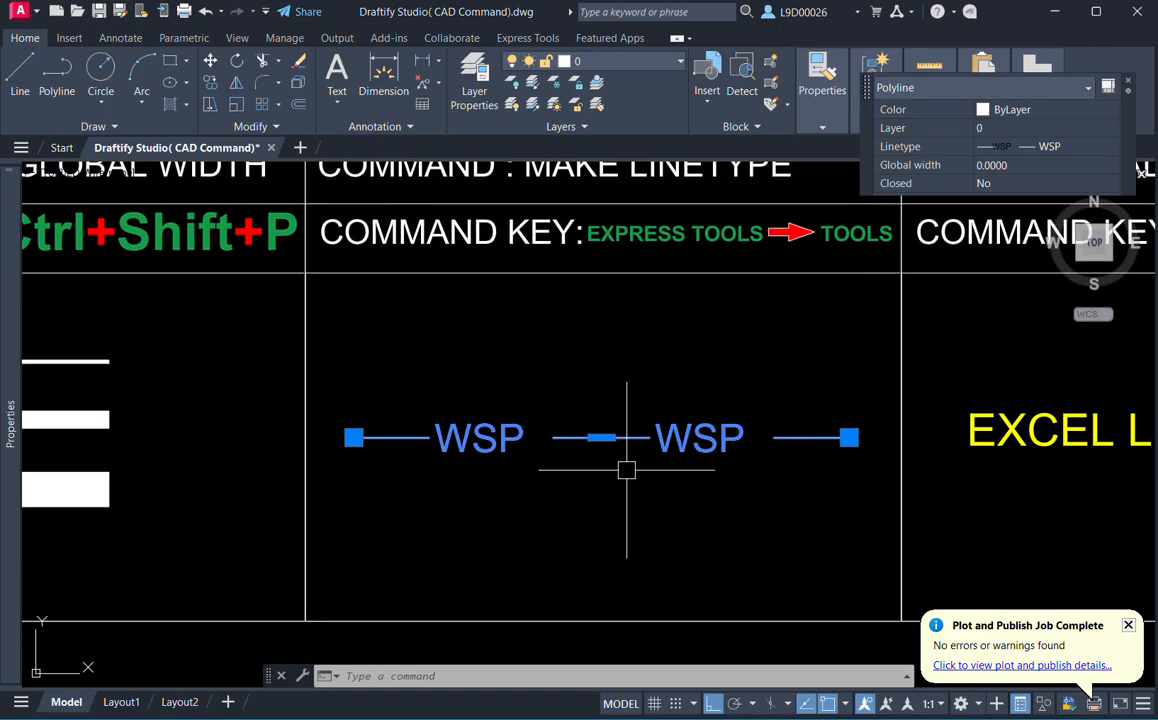
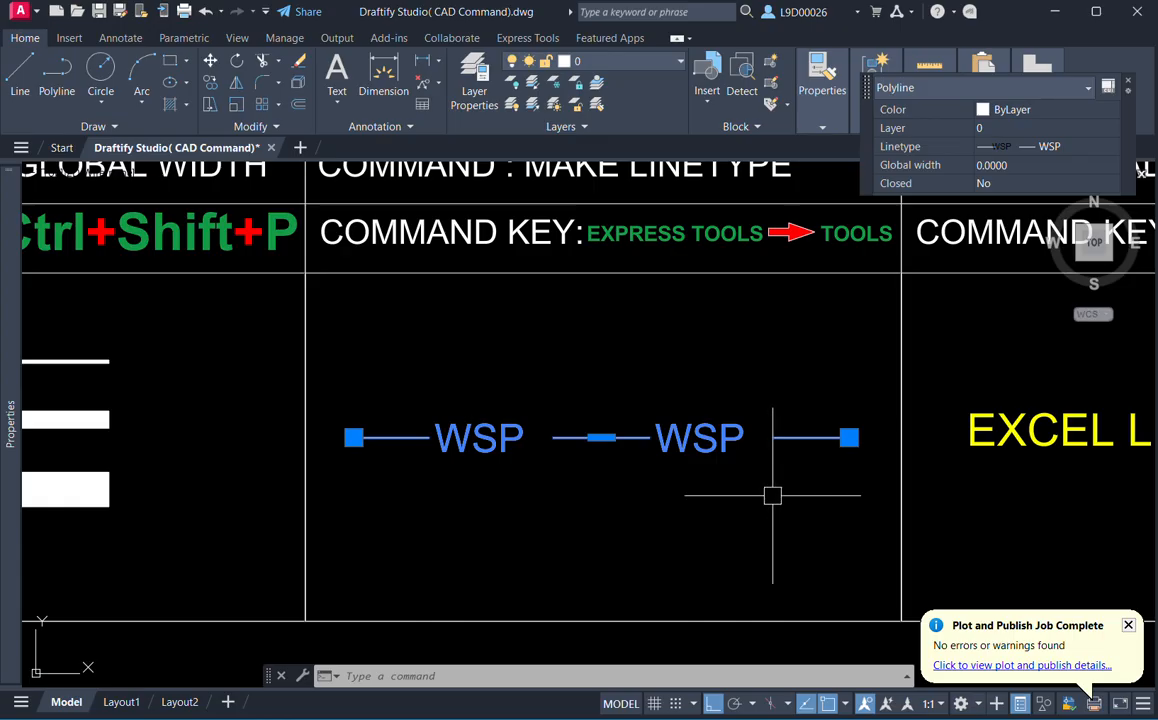
middle_drag(628, 445, 632, 497)
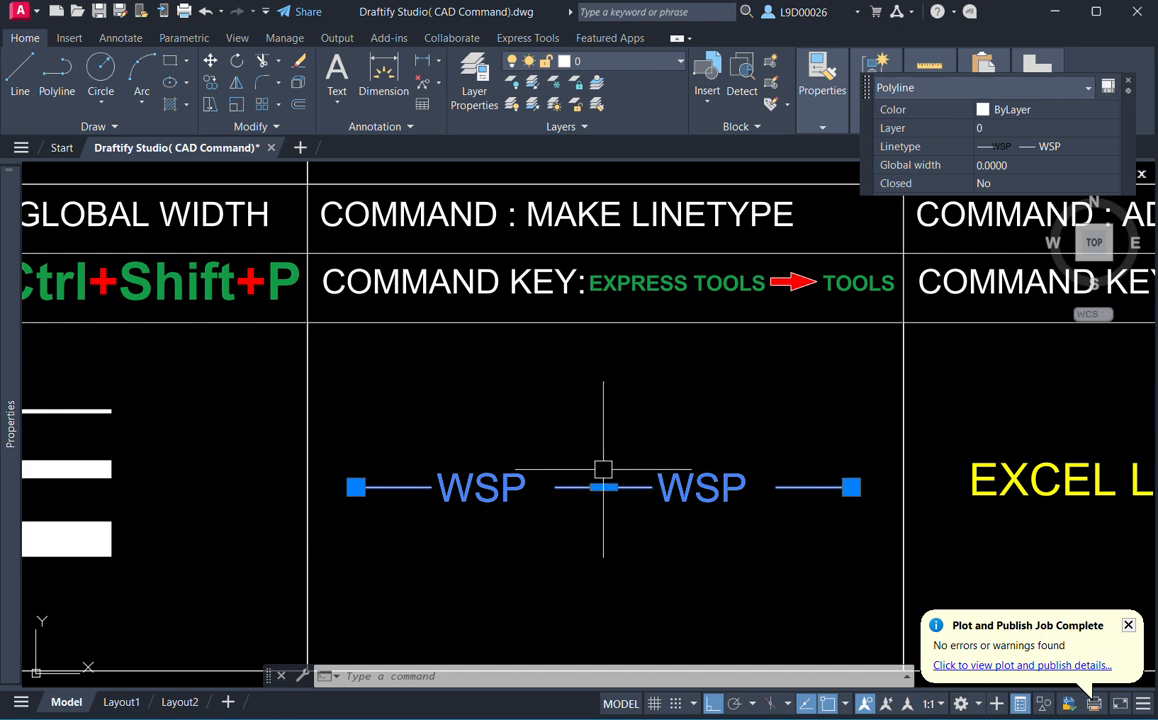
scroll(667, 452, down, 2)
mouse_move(667, 452)
middle_down()
mouse_move(613, 447)
mouse_move(646, 454)
middle_up()
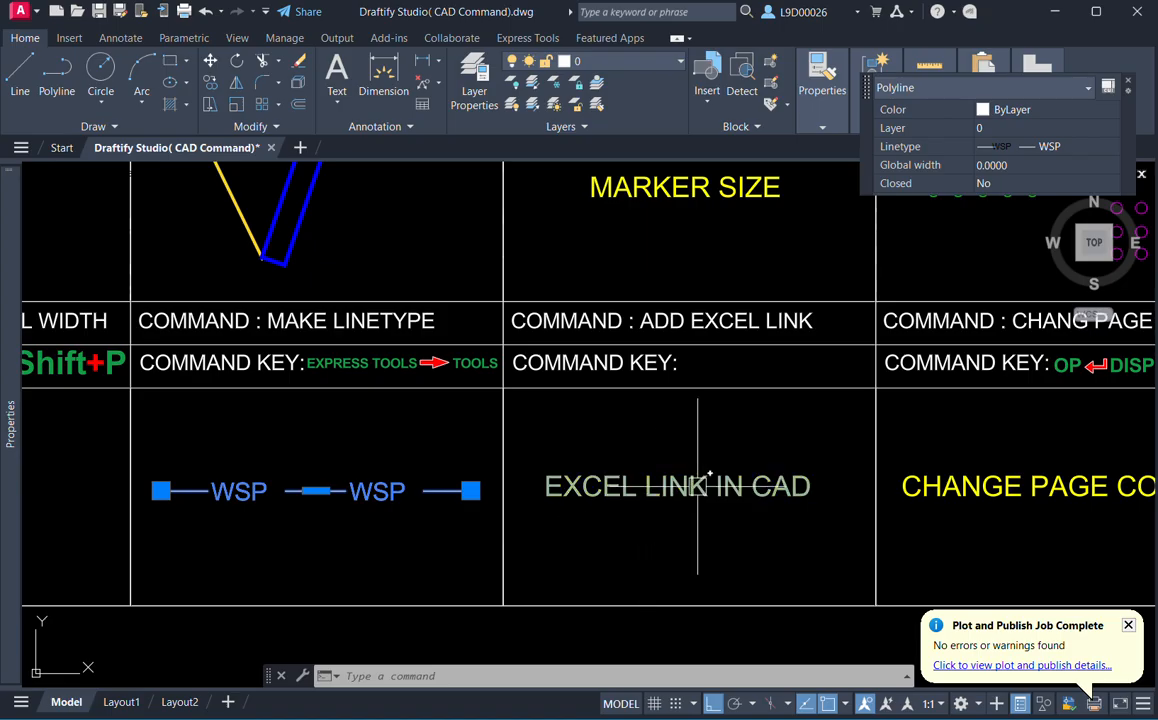
key(Escape)
key(Escape)
key(Escape)
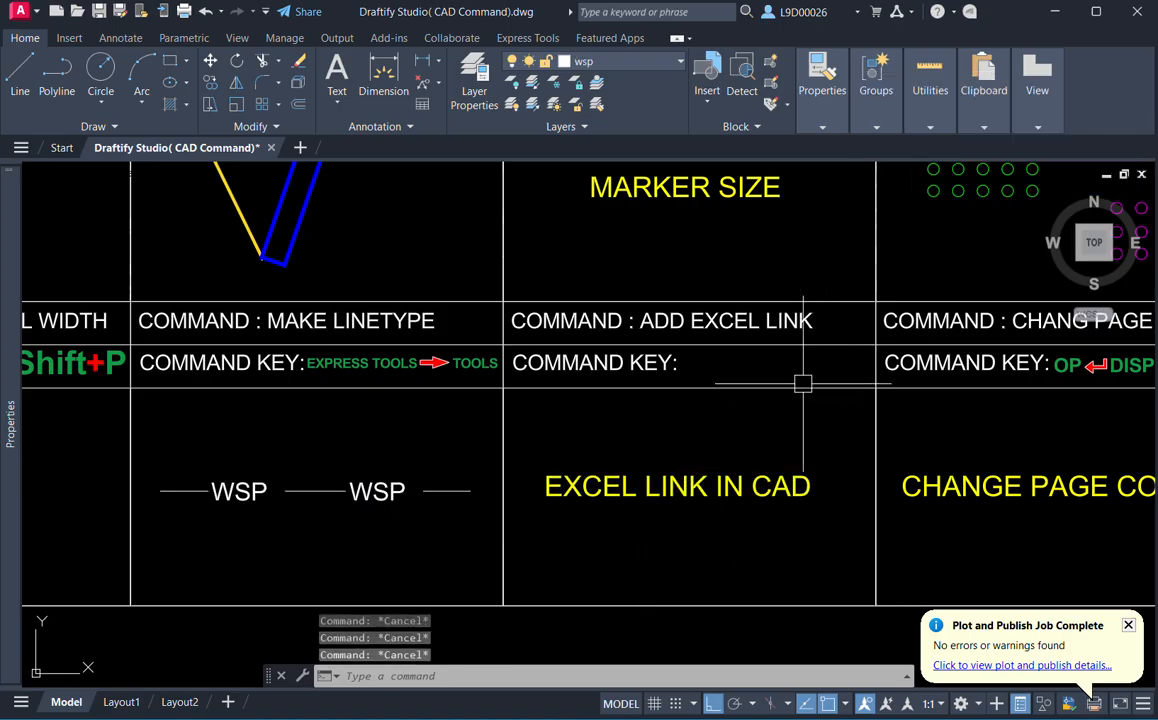
middle_drag(763, 439, 750, 447)
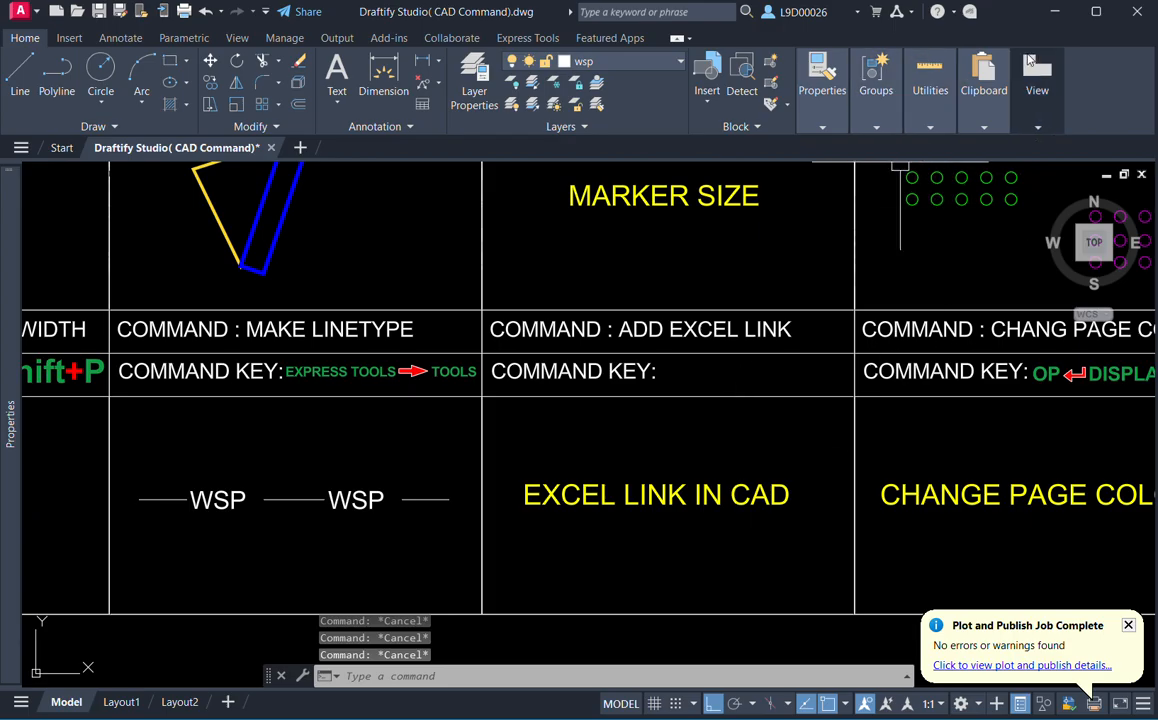
middle_drag(815, 230, 791, 236)
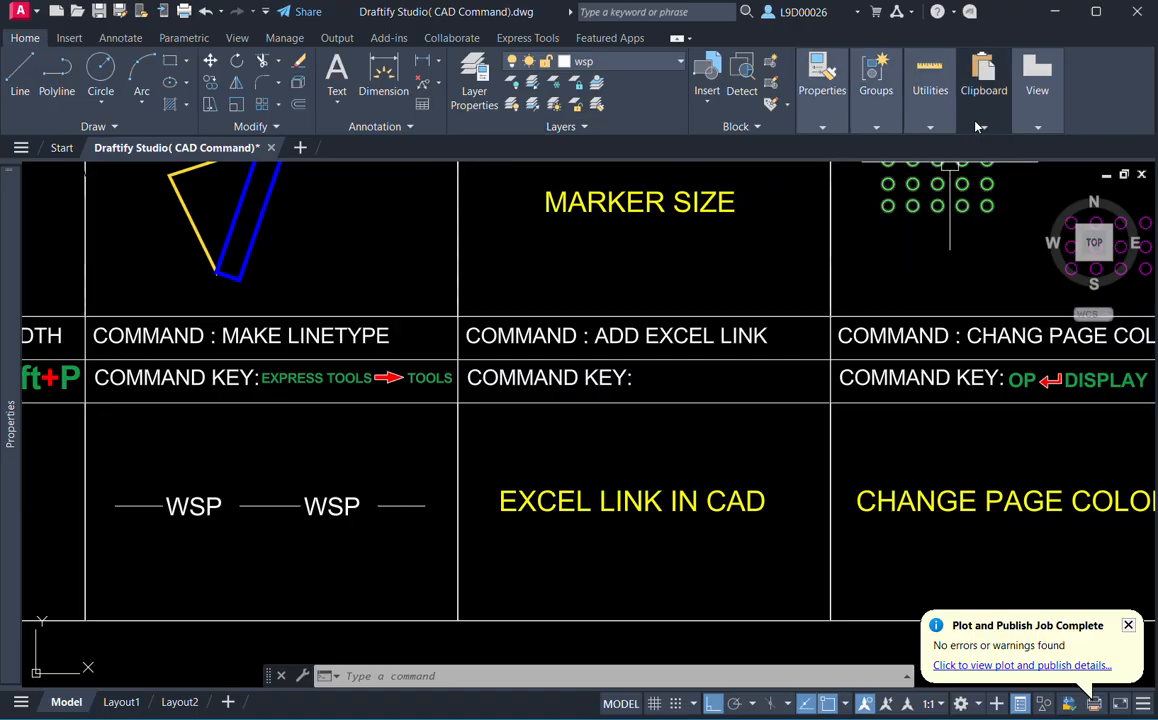
click(1097, 13)
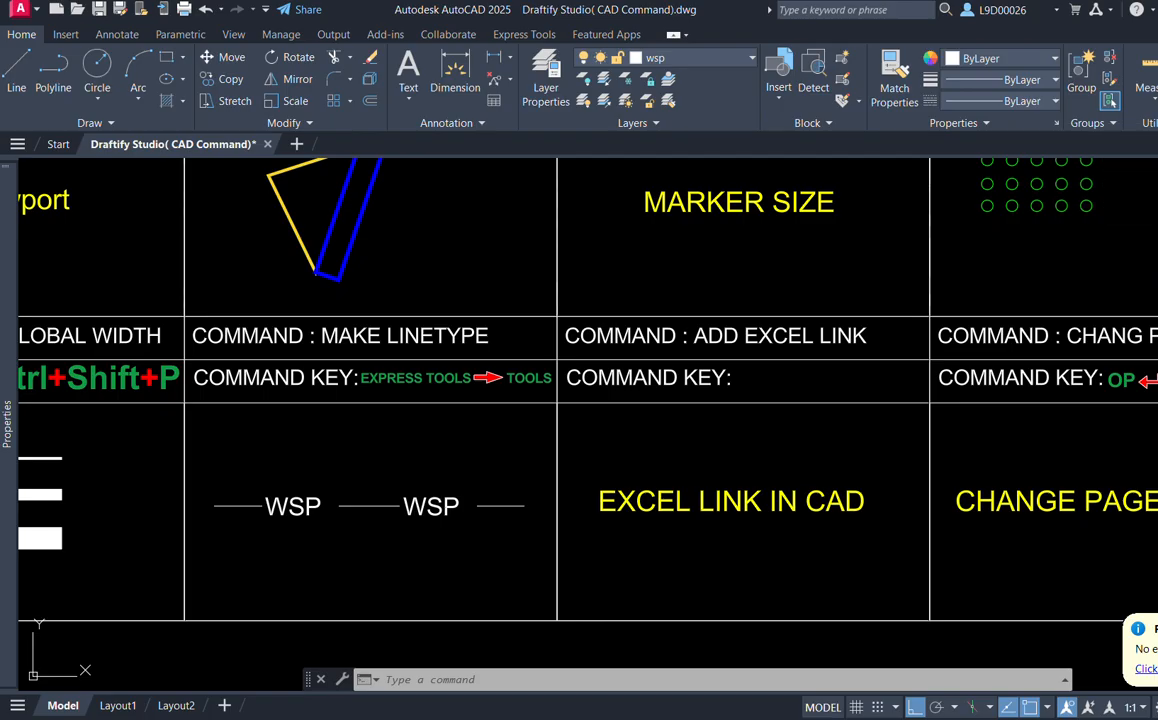
key(super+Down)
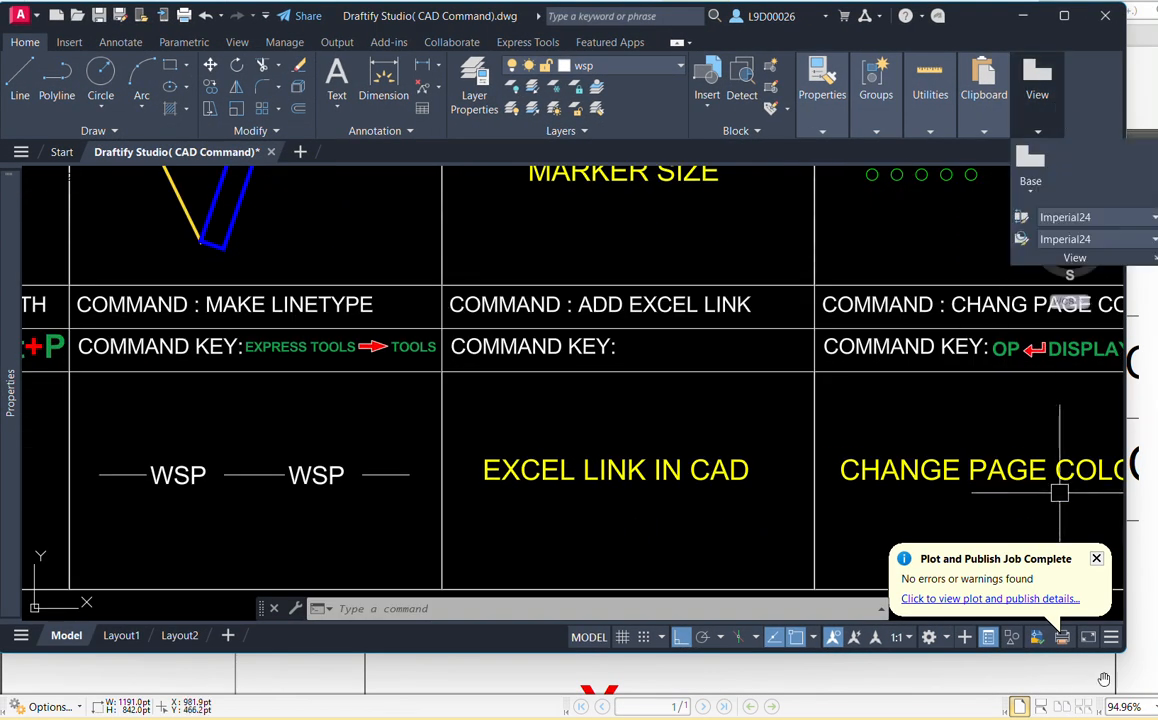
drag(1122, 652, 1156, 718)
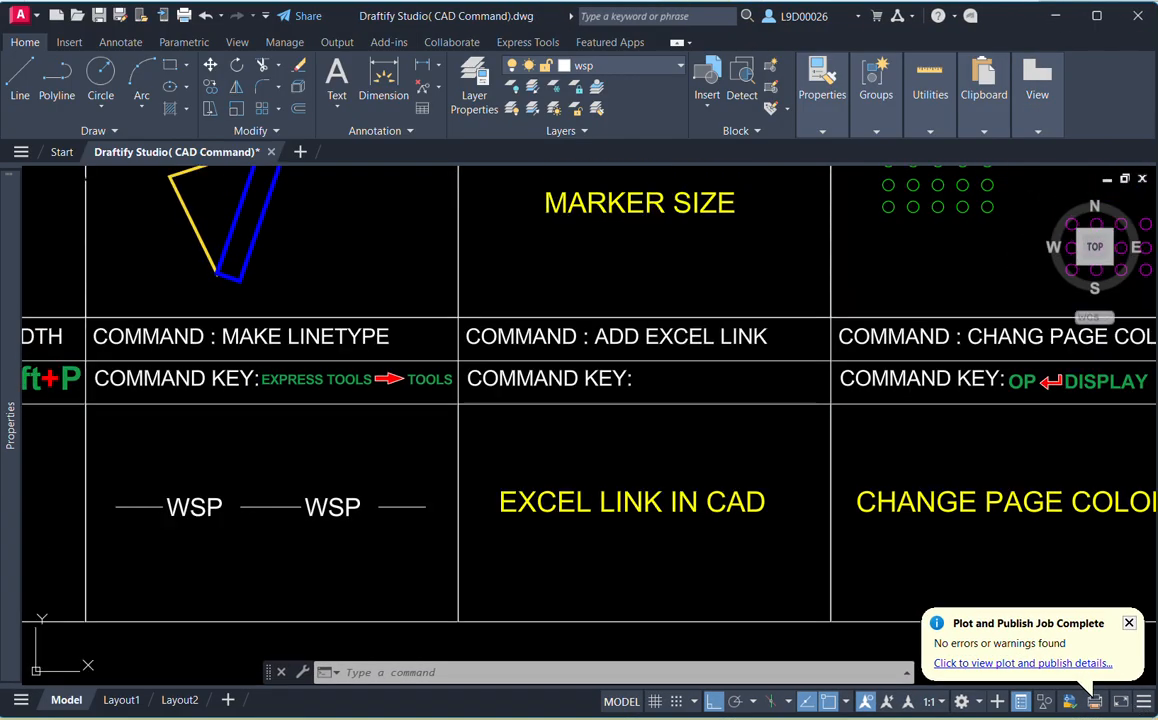
Switch to File Explorer and open the workbook 23102025 P2A Overall Observations of Handover Documents from the NCC OFC WORK (E:) drive.
mouse_move(679, 718)
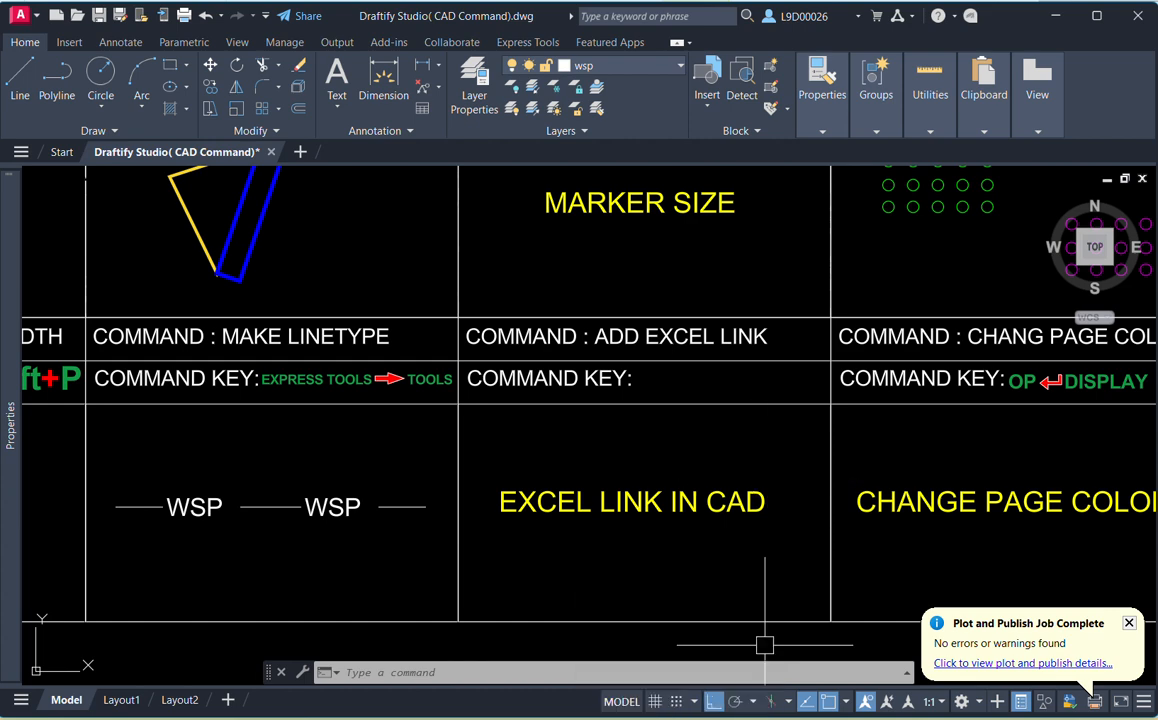
click(679, 718)
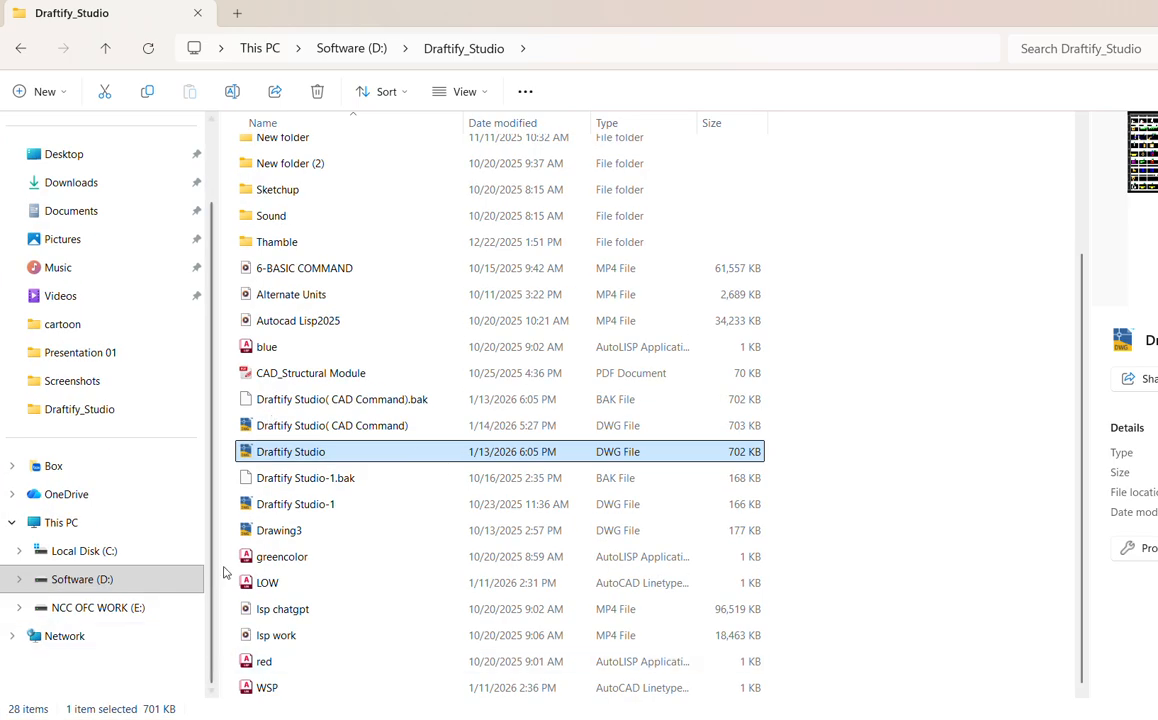
scroll(285, 557, up, 2)
scroll(260, 440, down, 2)
scroll(96, 613, up, 1)
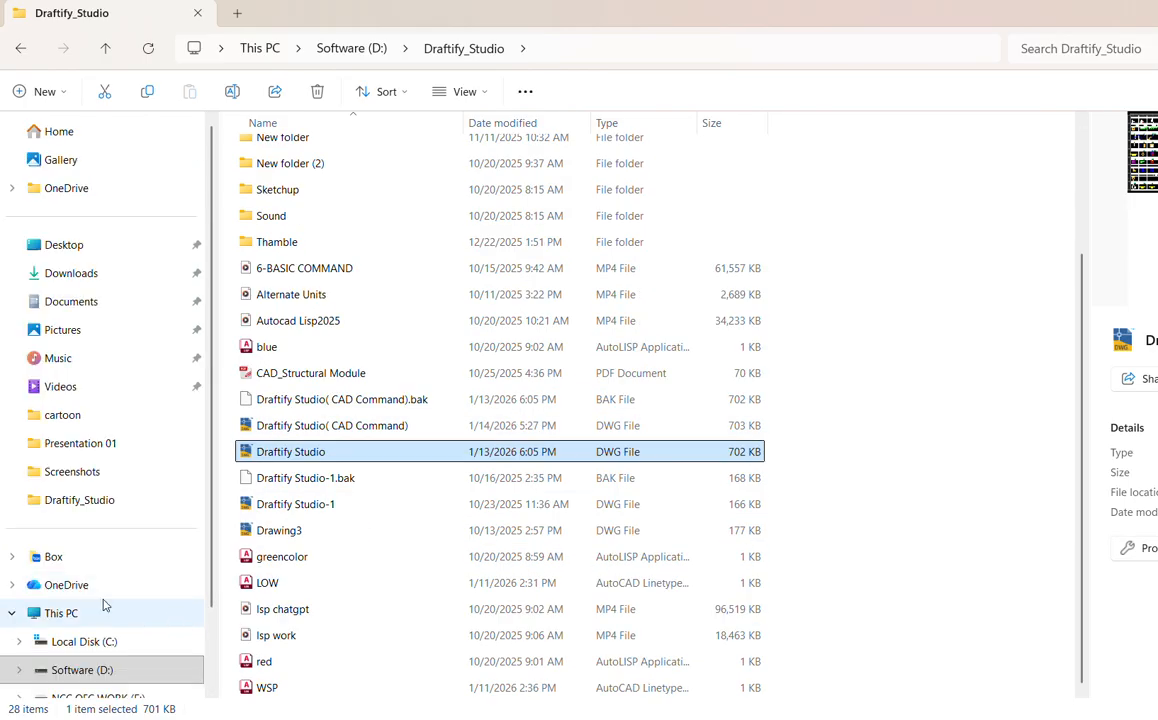
scroll(91, 620, down, 1)
scroll(305, 336, up, 2)
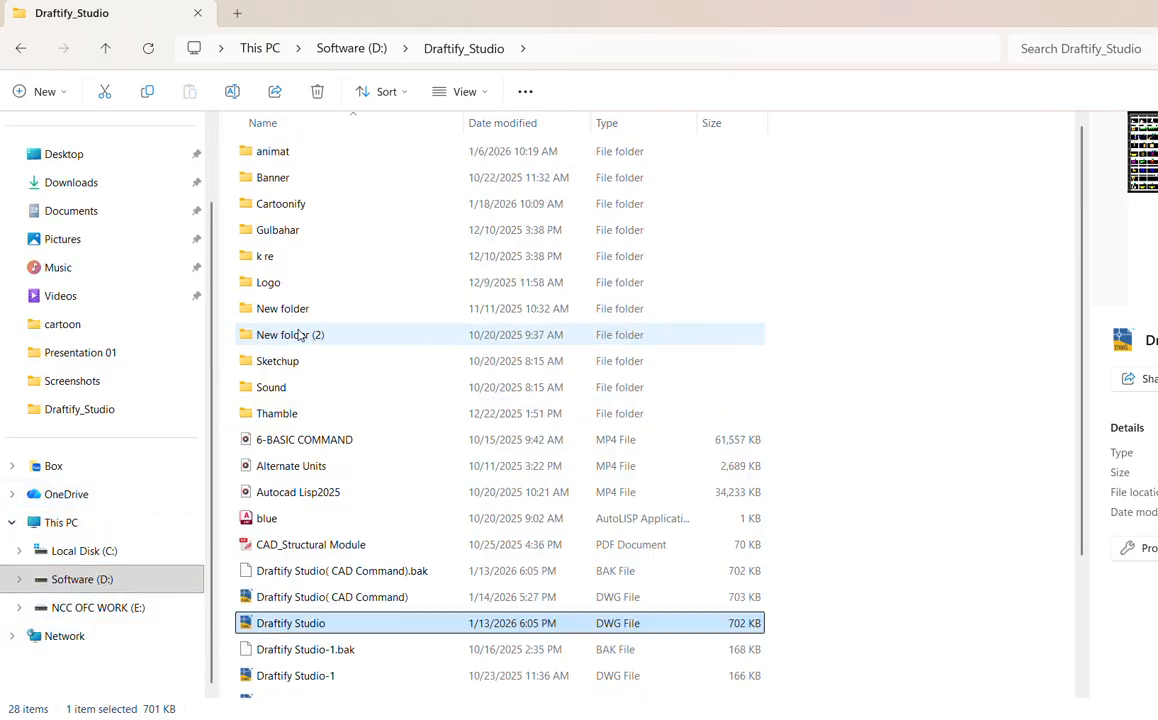
click(90, 607)
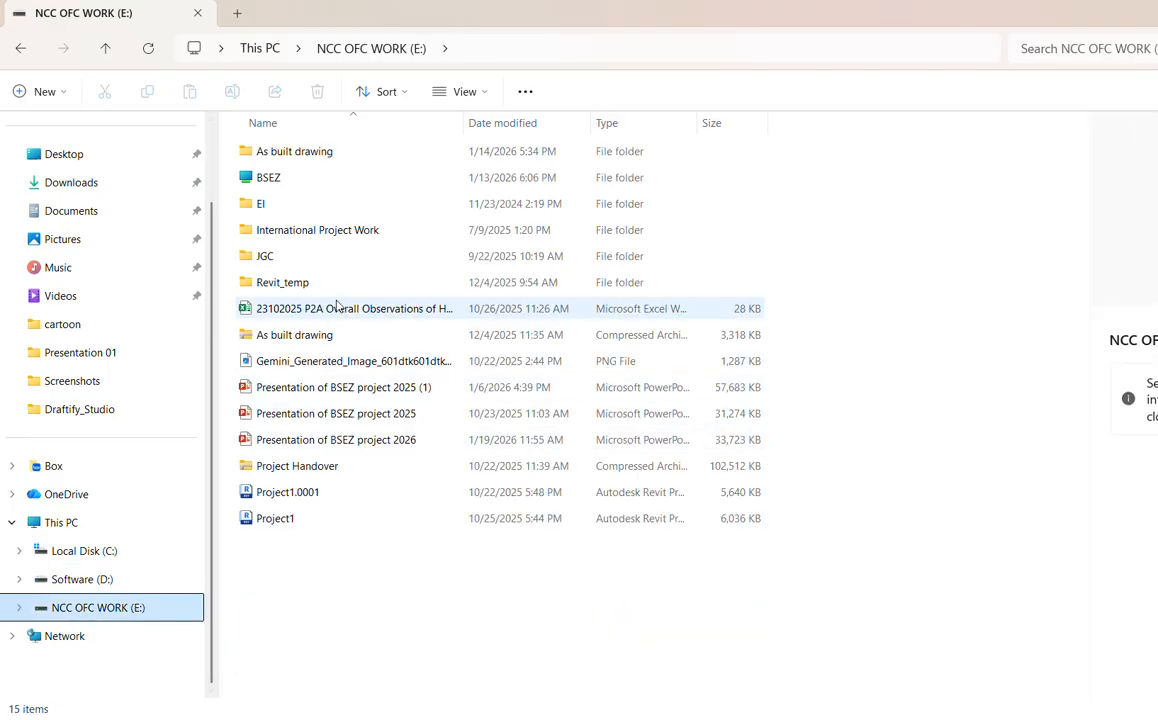
click(337, 308)
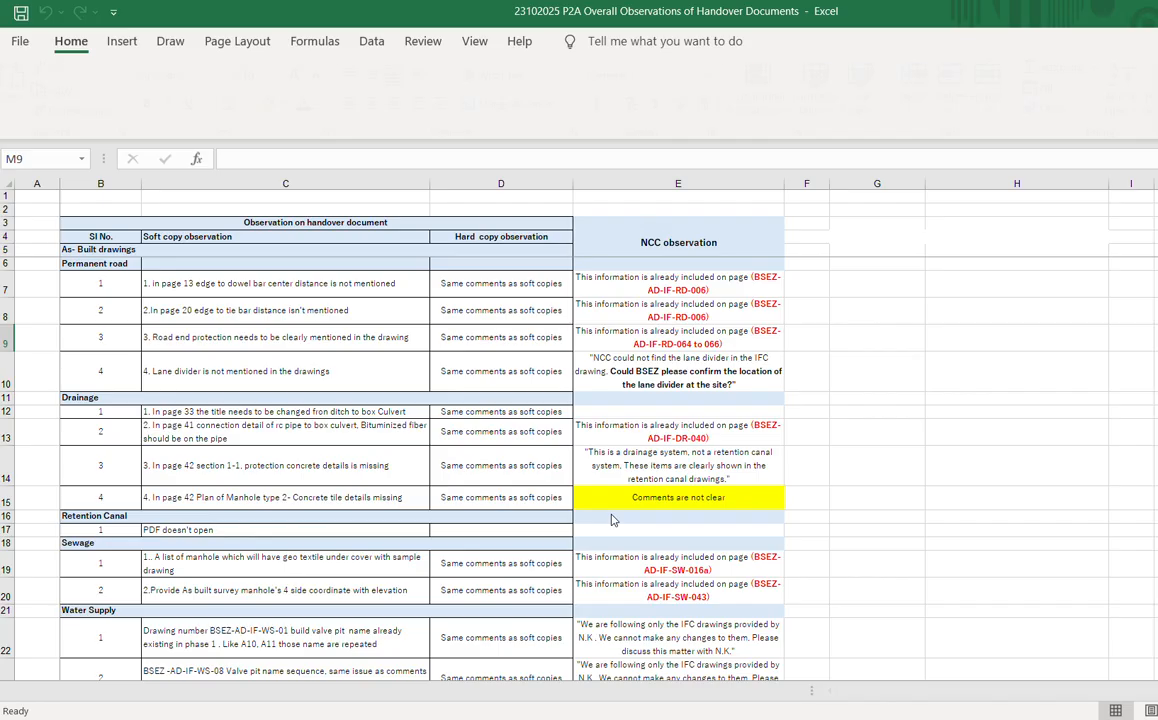
Copy the observation table in cells B3:E17 of the Drawing sheet.
click(848, 382)
drag(192, 224, 647, 530)
key(ctrl+c)
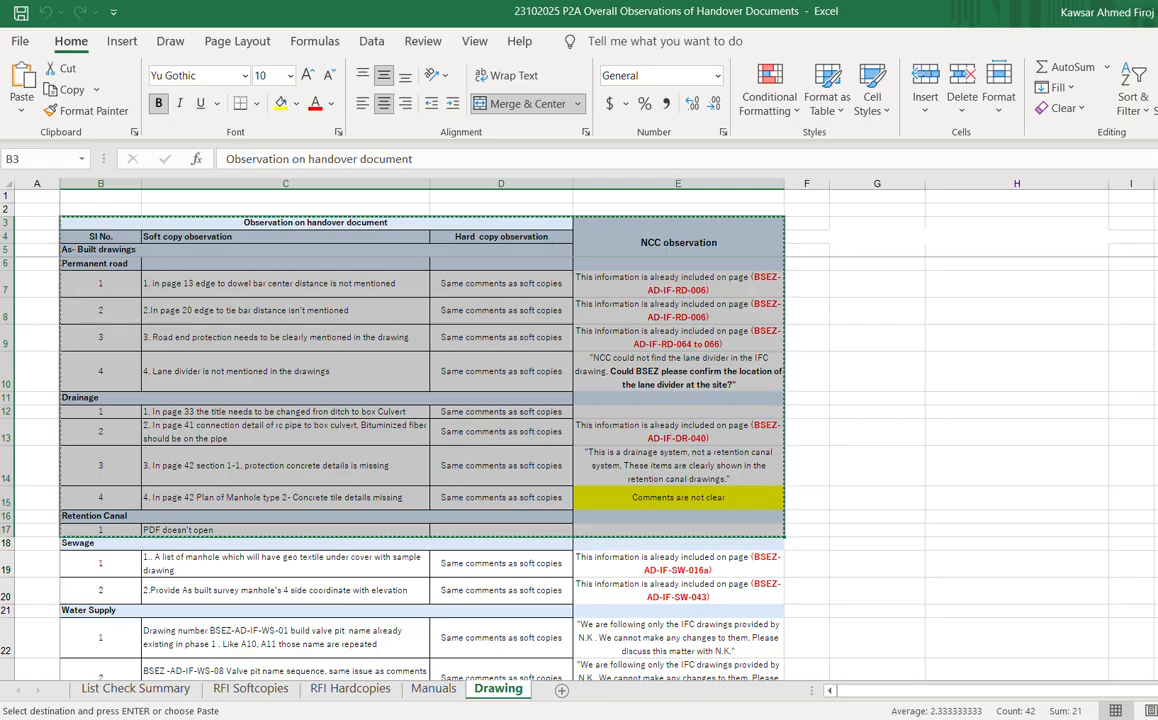
Switch back to the AutoCAD drawing and reposition its window, unmaximized, over the file browser.
key(alt+Tab)
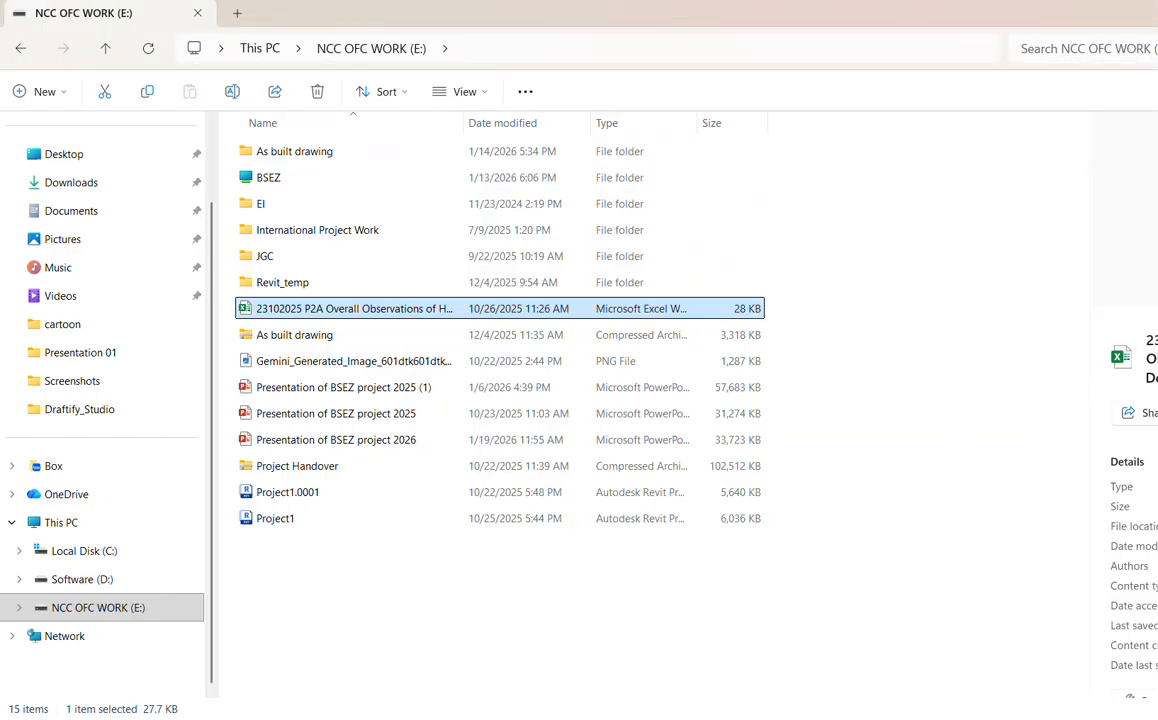
key(alt+Tab)
middle_drag(940, 267, 912, 279)
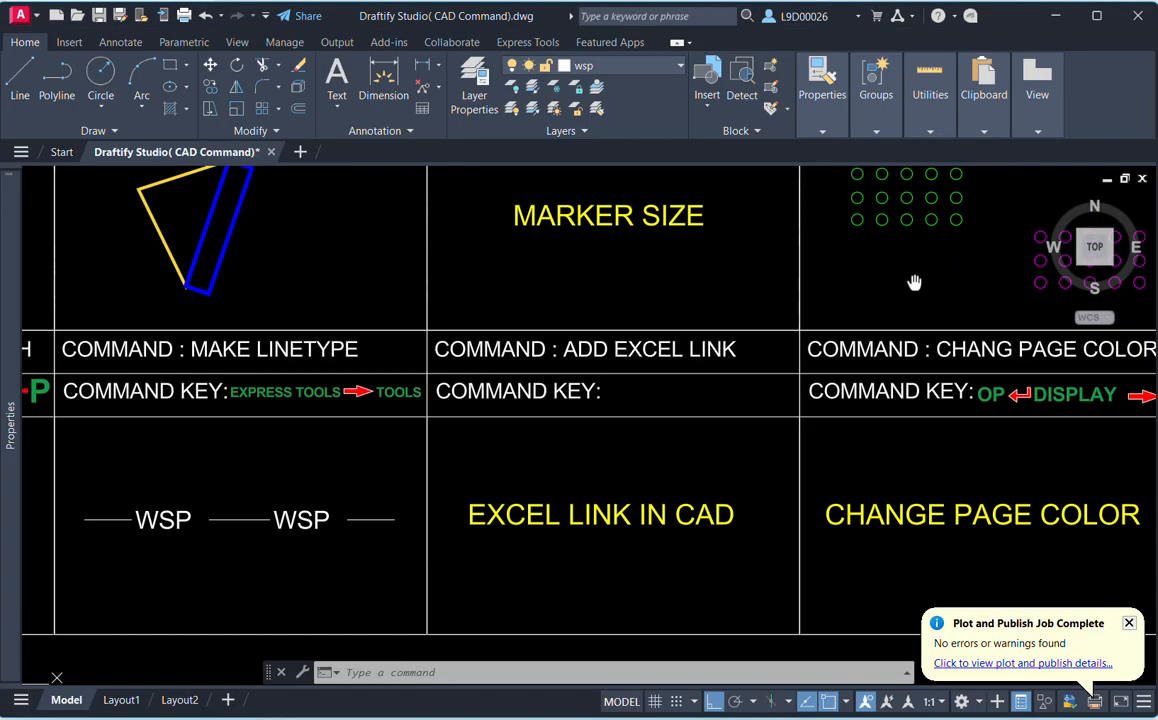
click(1096, 18)
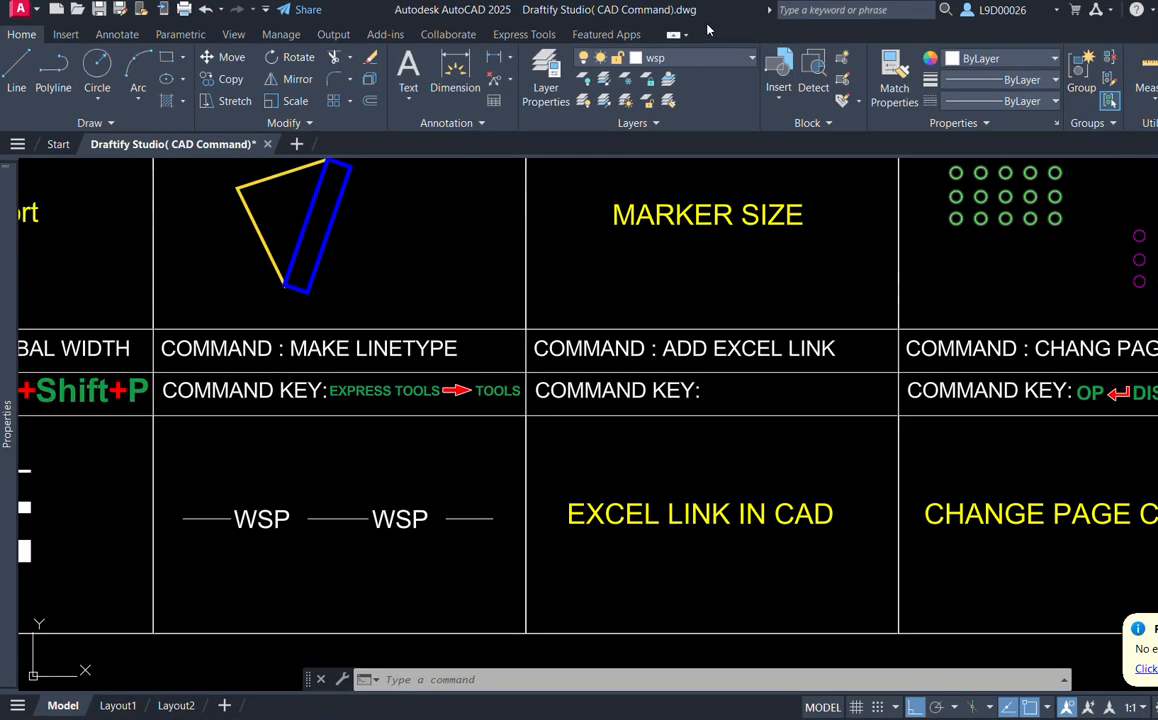
mouse_move(725, 13)
mouse_down()
mouse_move(640, 68)
mouse_move(537, 36)
mouse_move(557, 36)
mouse_move(645, 97)
mouse_move(656, 46)
mouse_up()
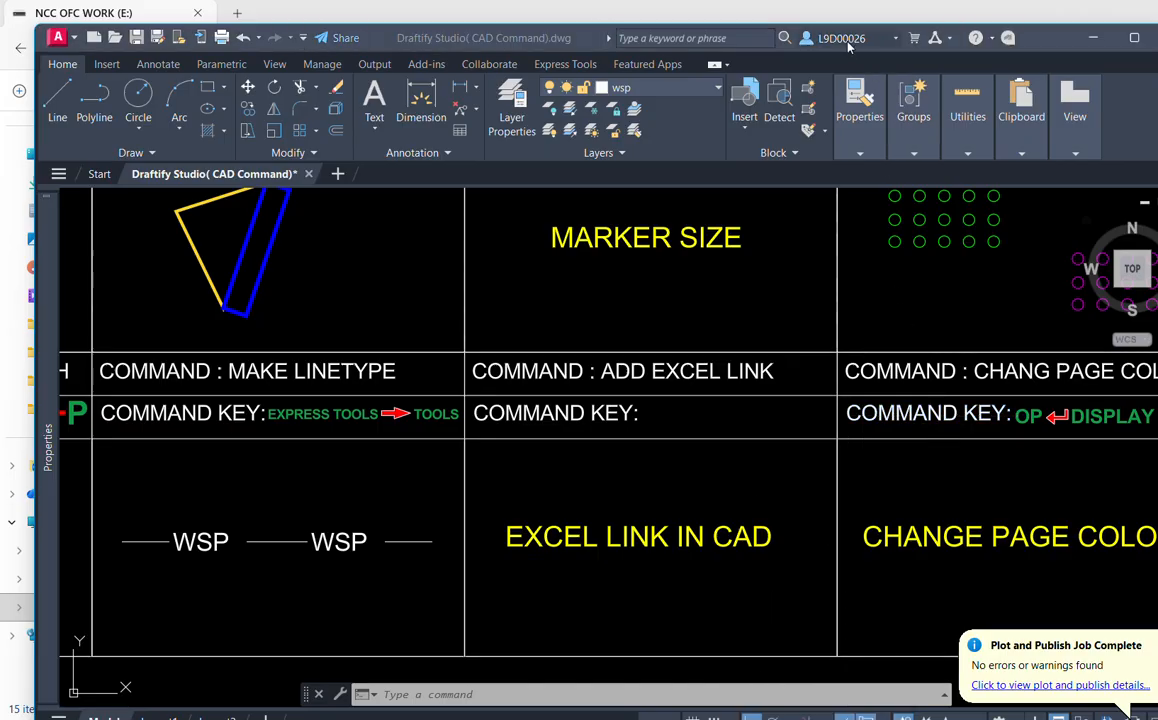
click(814, 38)
click(478, 37)
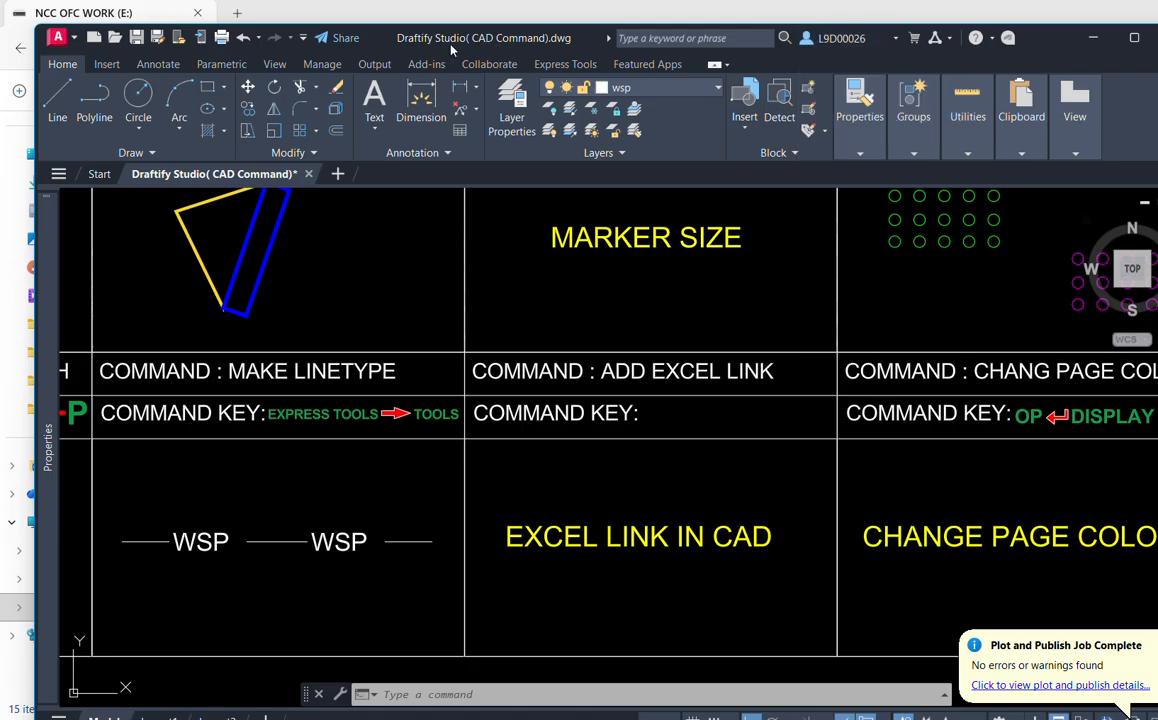
drag(451, 50, 448, 35)
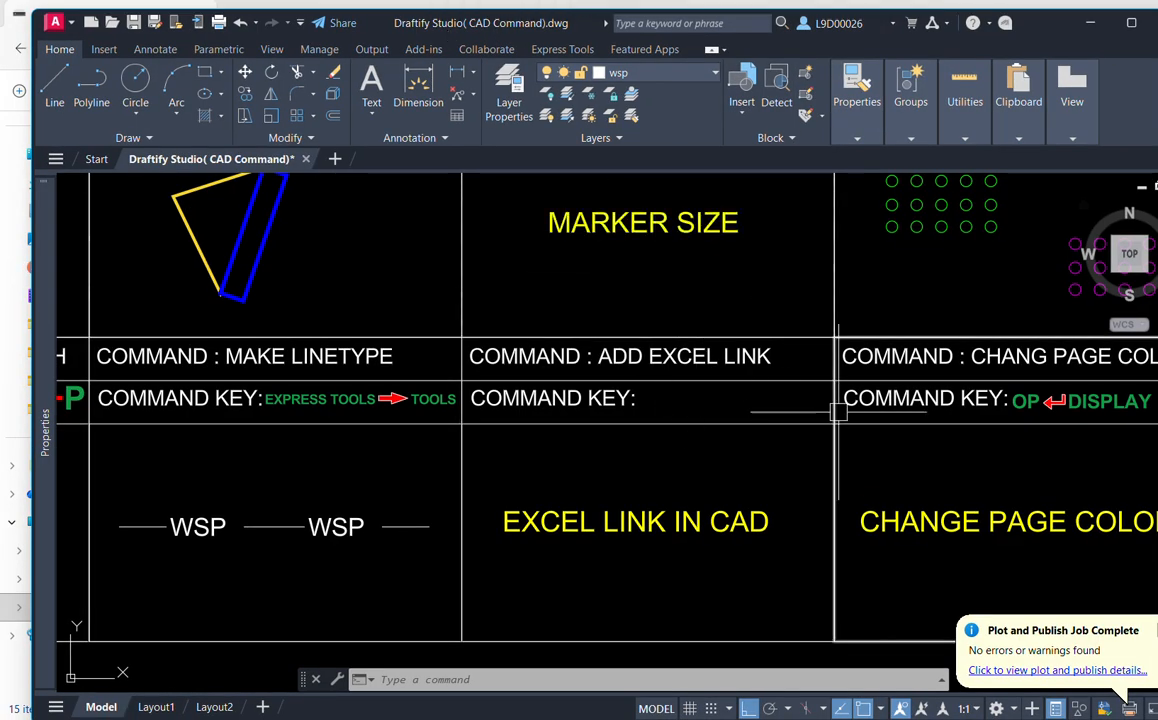
mouse_move(873, 393)
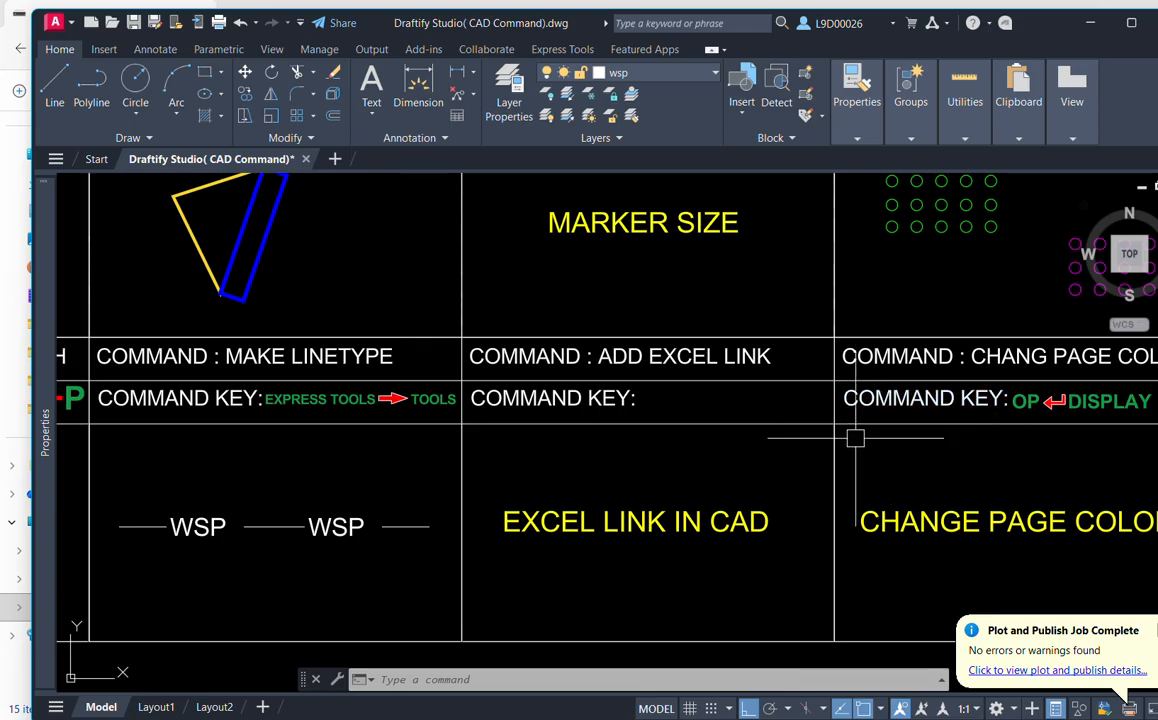
Use Paste Special to insert the copied cells as a linked Microsoft Excel Worksheet in the empty area below the command chart.
scroll(853, 449, down, 5)
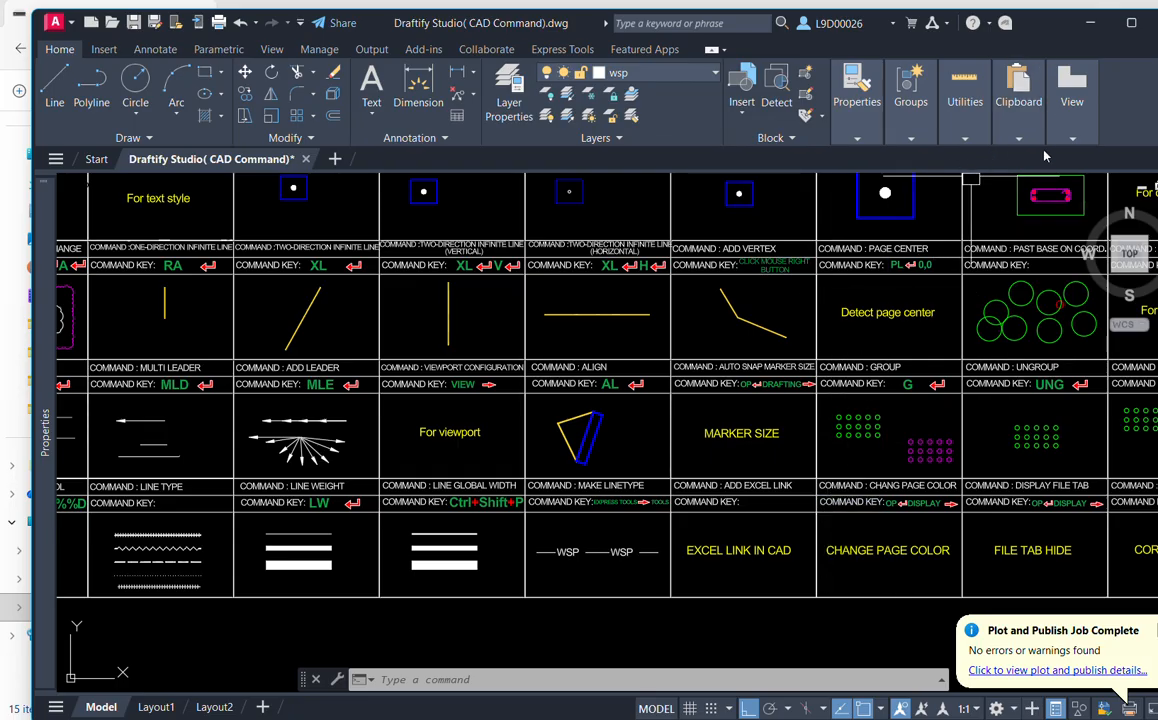
click(1013, 120)
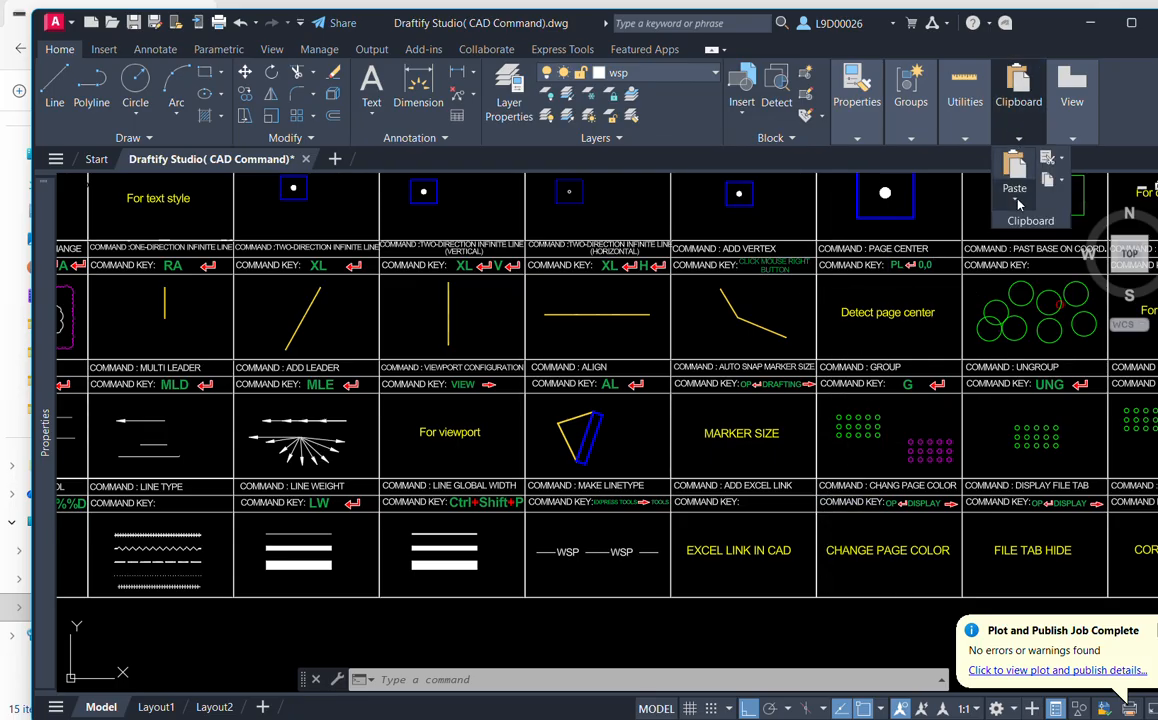
click(1013, 201)
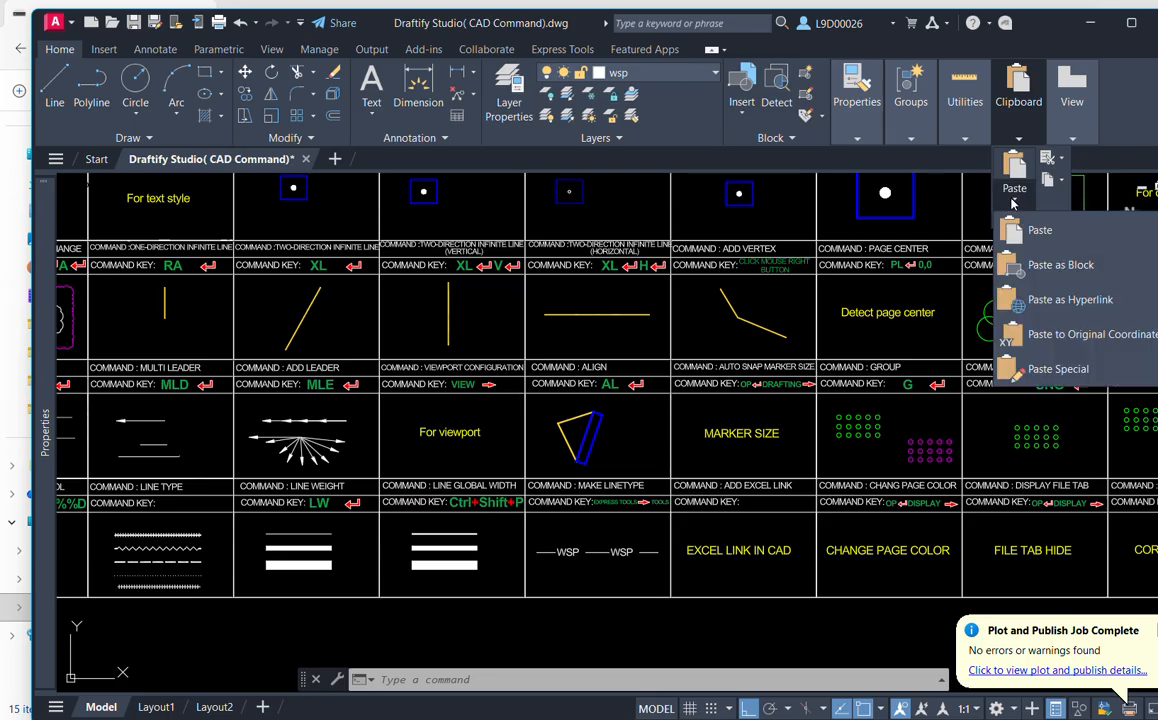
click(1072, 371)
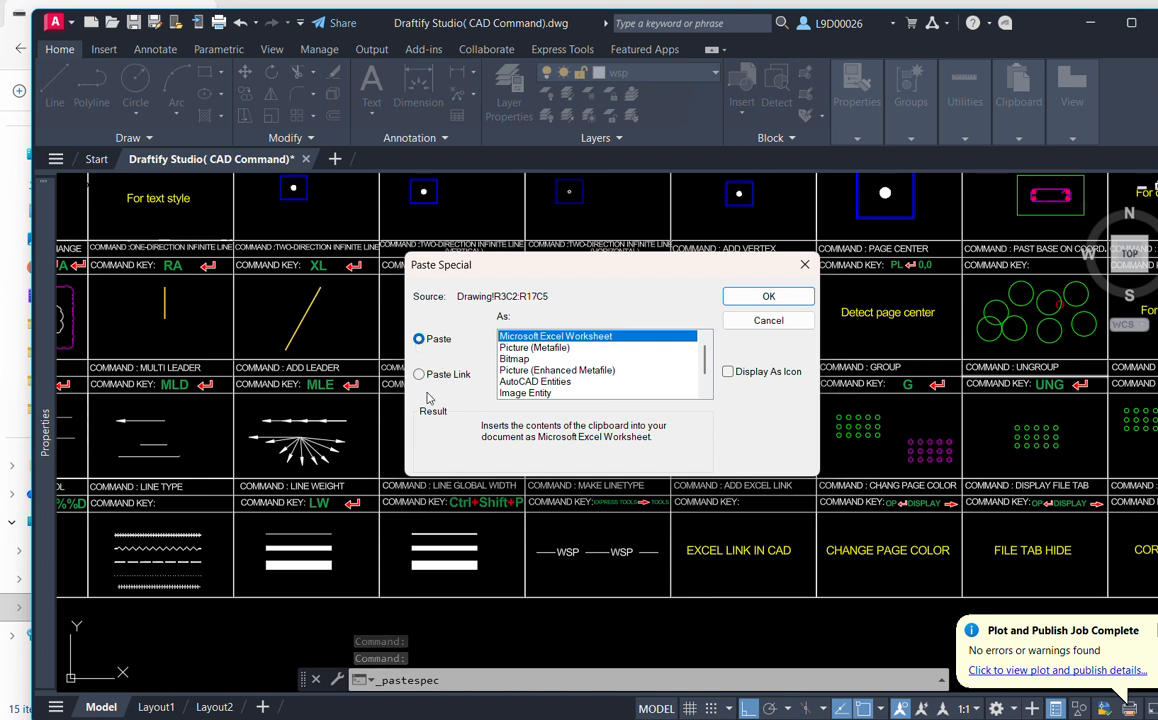
click(420, 375)
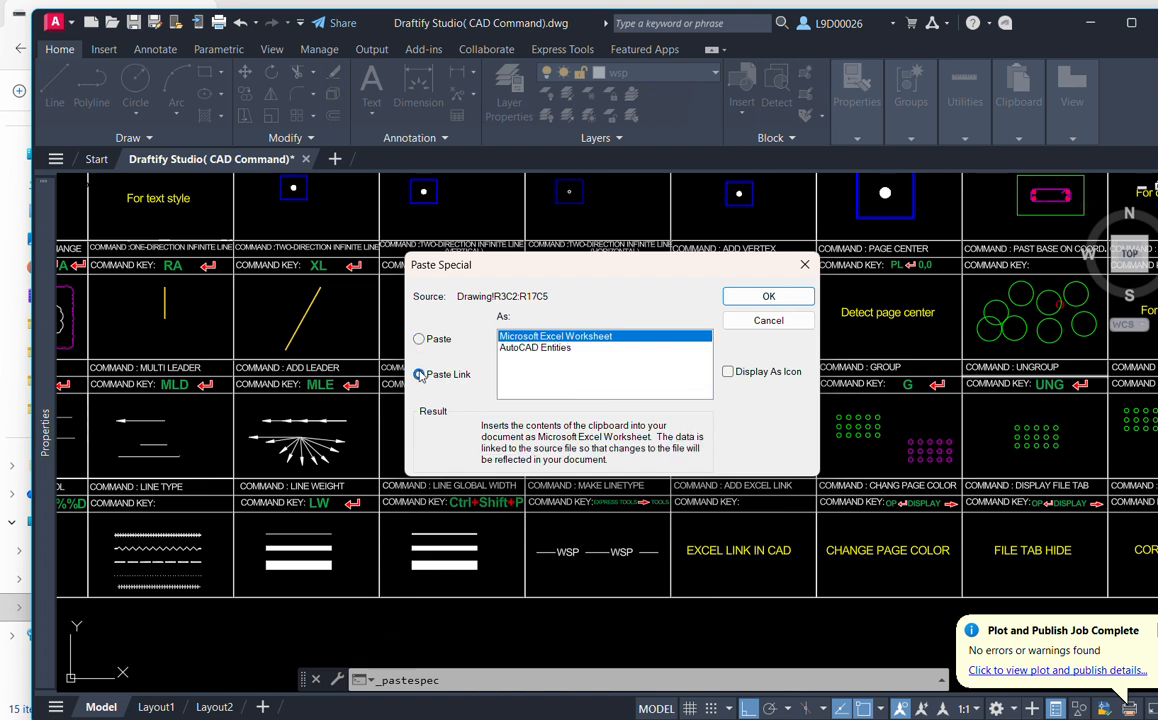
click(766, 297)
scroll(672, 426, down, 3)
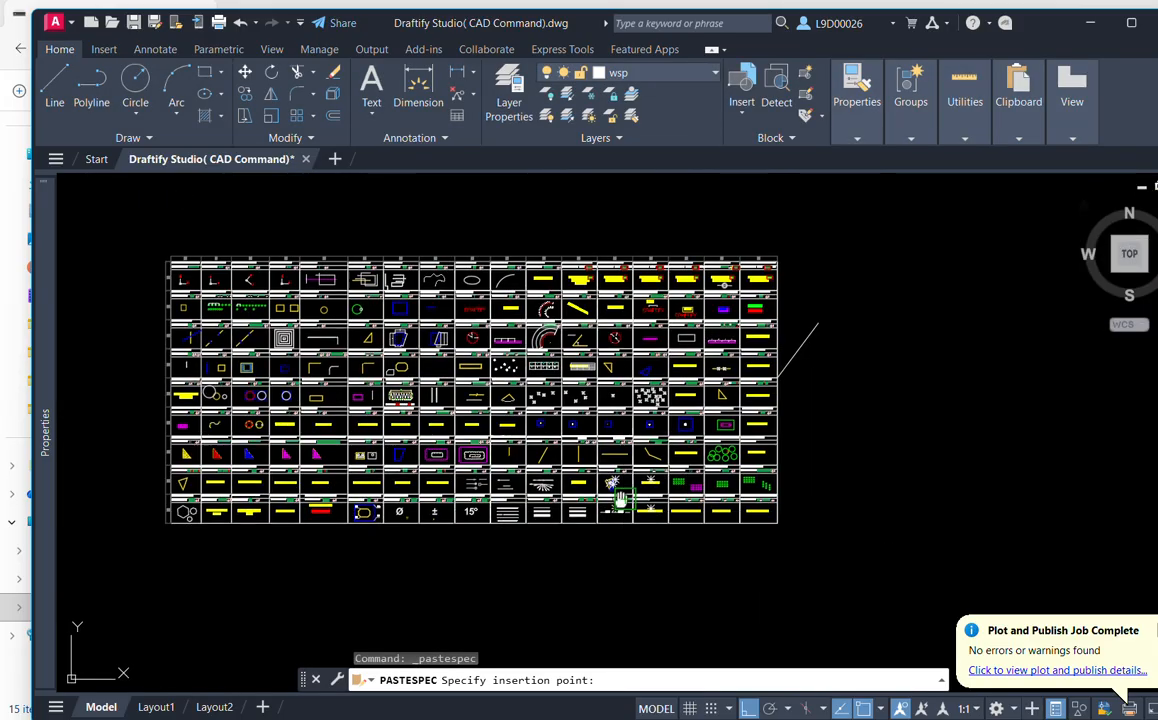
scroll(530, 388, up, 4)
scroll(593, 403, up, 6)
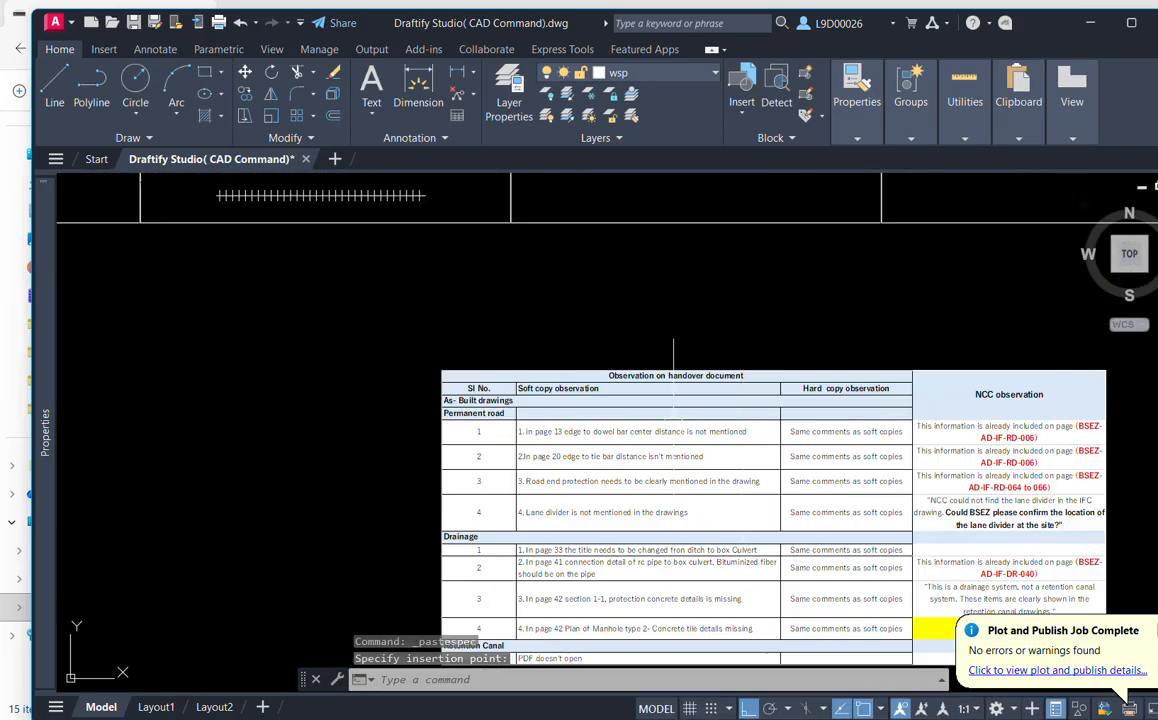
scroll(640, 355, down, 2)
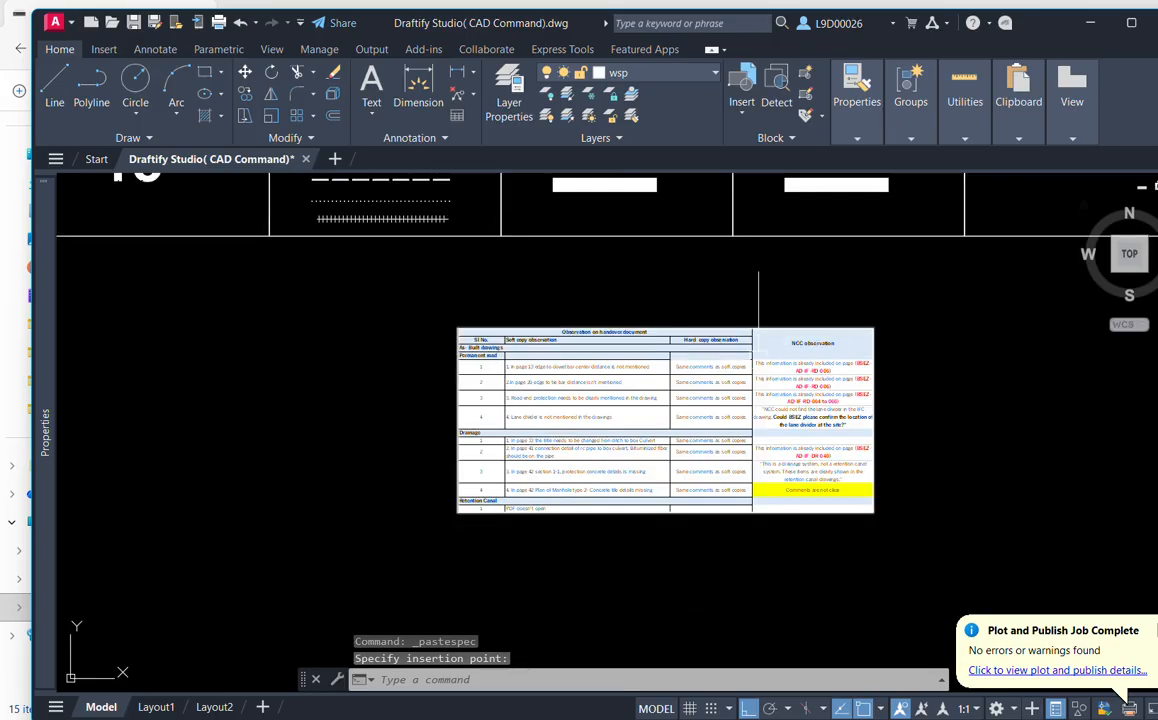
Select the linked Excel table to inspect its properties, and review the ADD EXCEL LINK and CHANG PAGE COLOR cells.
click(786, 330)
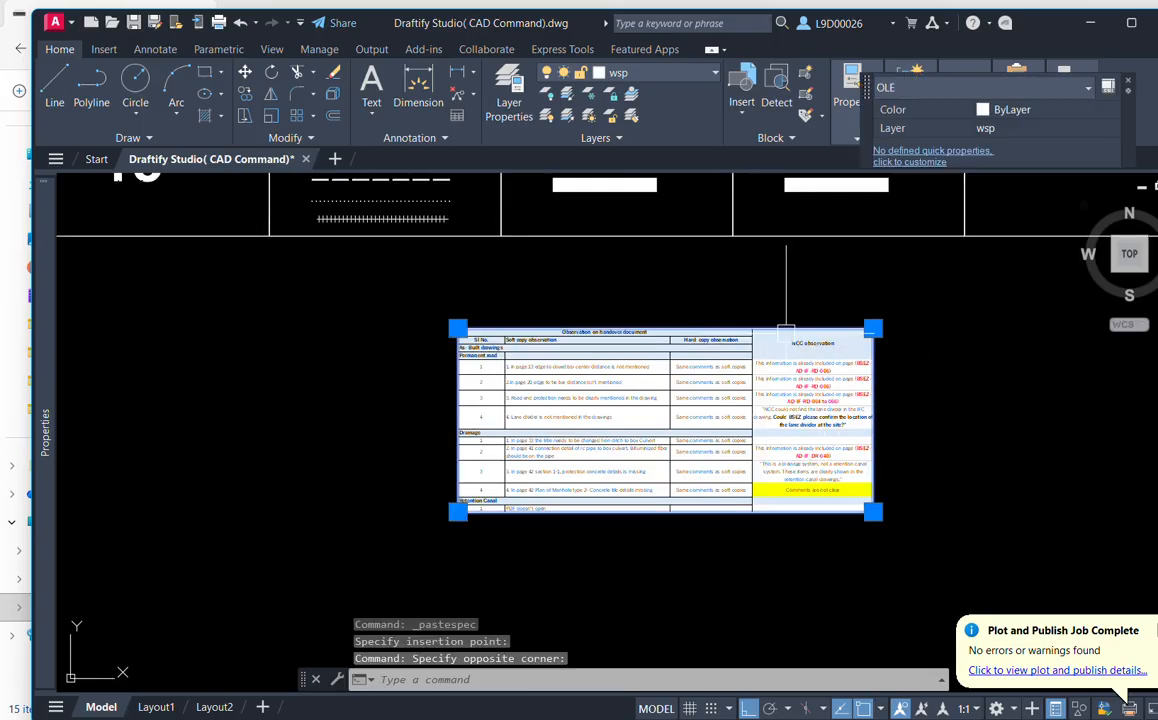
key(ctrl+1)
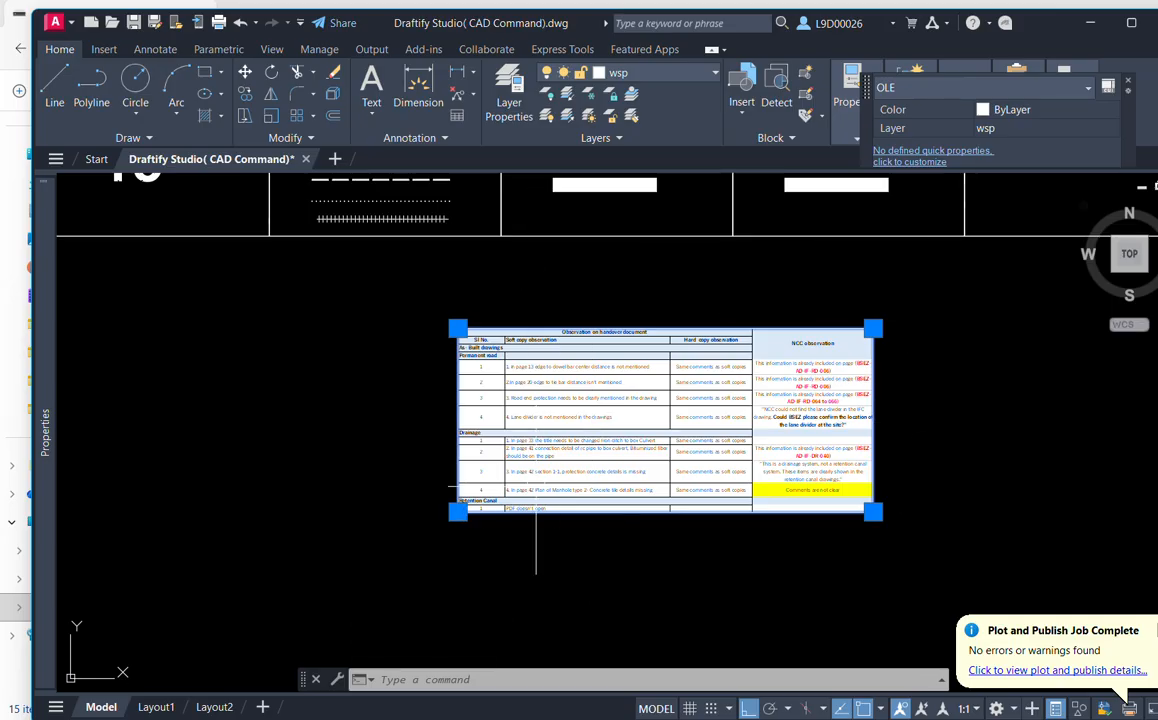
scroll(577, 523, down, 1)
mouse_move(850, 430)
middle_down()
mouse_move(610, 468)
mouse_move(679, 451)
middle_up()
middle_drag(817, 422, 737, 477)
scroll(760, 395, up, 1)
middle_drag(744, 428, 763, 449)
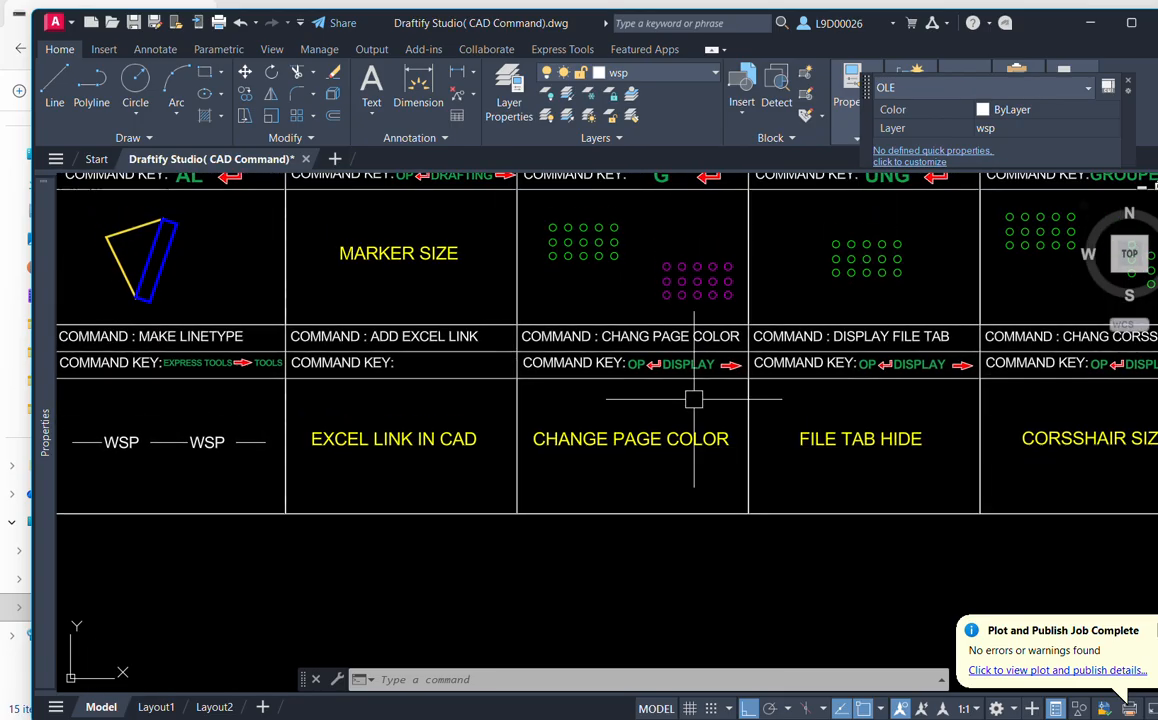
Hide the file tabs by turning off Display File Tabs in the Options display settings, and apply the change.
scroll(693, 400, up, 1)
middle_drag(670, 389, 697, 401)
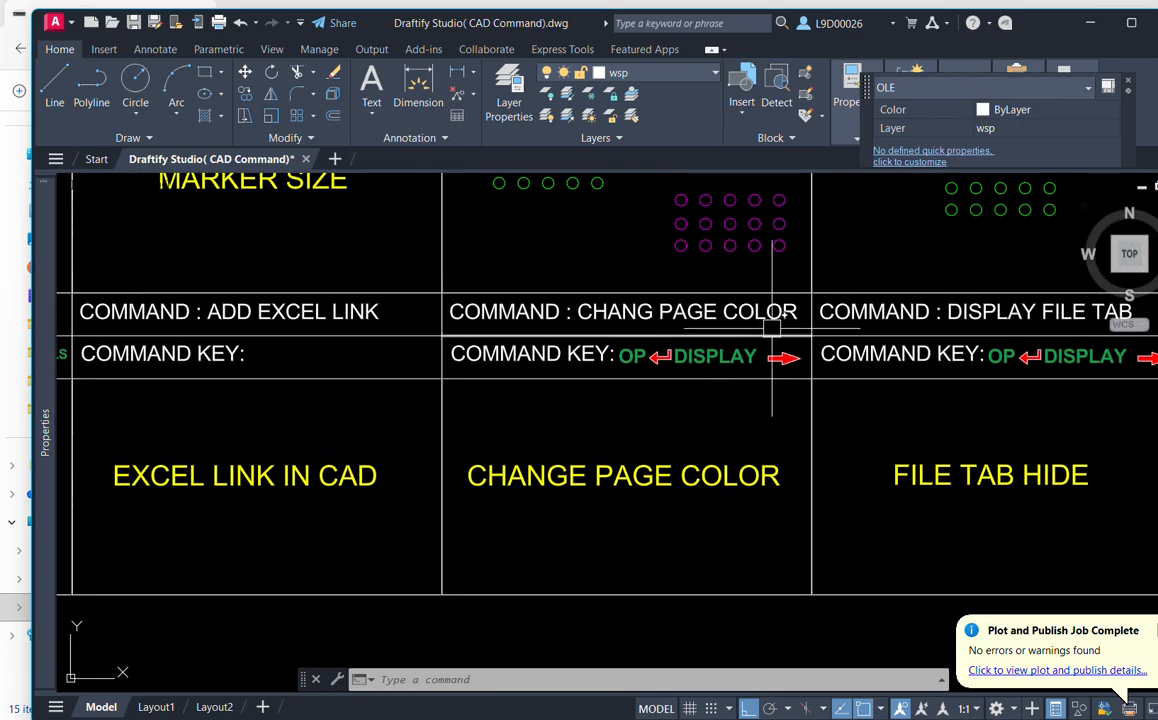
mouse_move(990, 478)
middle_down()
mouse_move(820, 444)
mouse_move(768, 454)
middle_up()
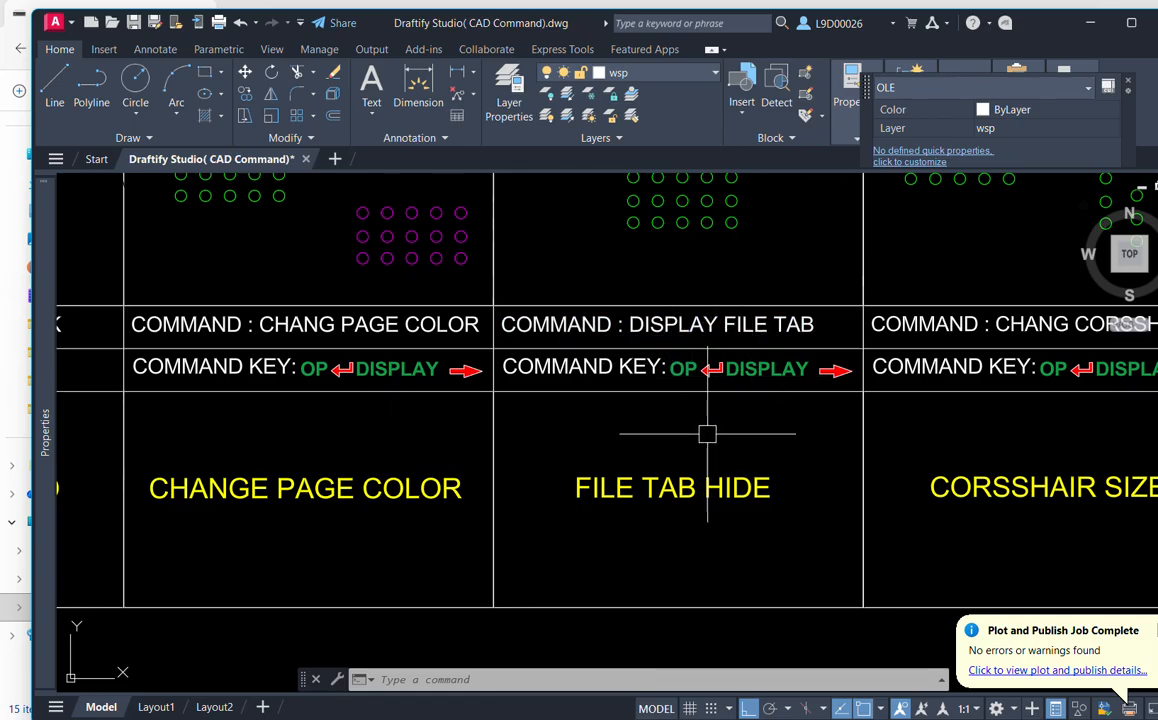
middle_drag(706, 432, 716, 478)
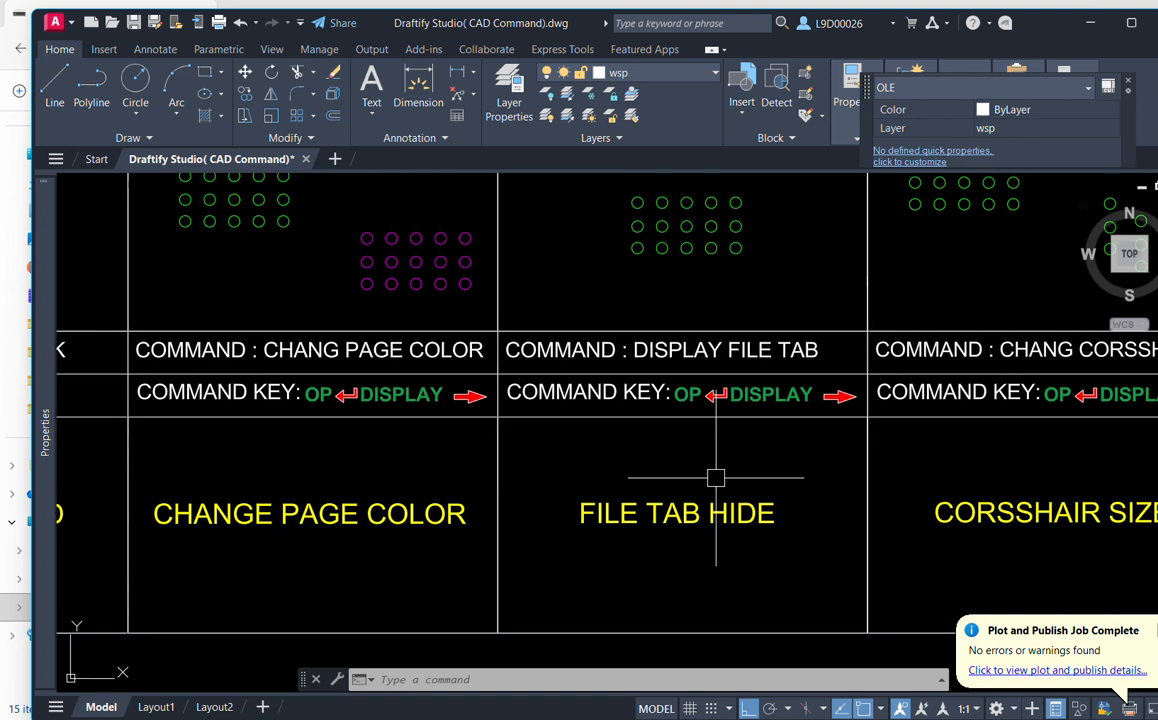
text(op)
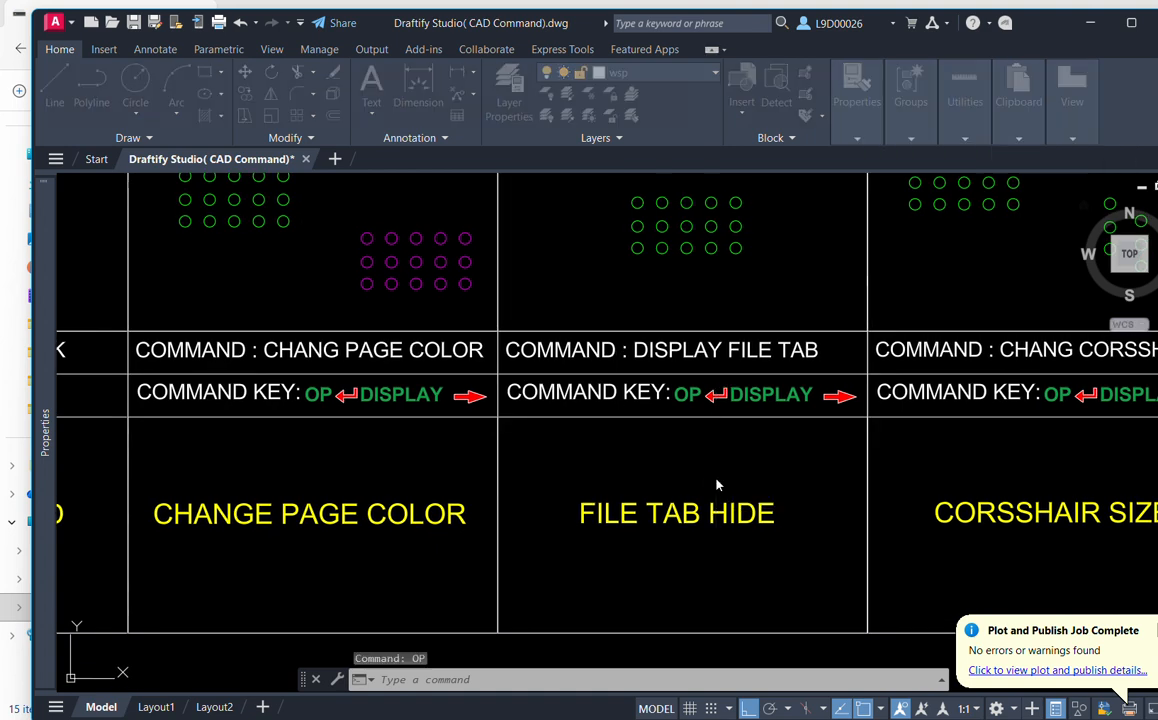
key(Return)
mouse_move(421, 182)
mouse_down()
mouse_move(388, 251)
mouse_move(300, 235)
mouse_move(555, 148)
mouse_up()
click(334, 186)
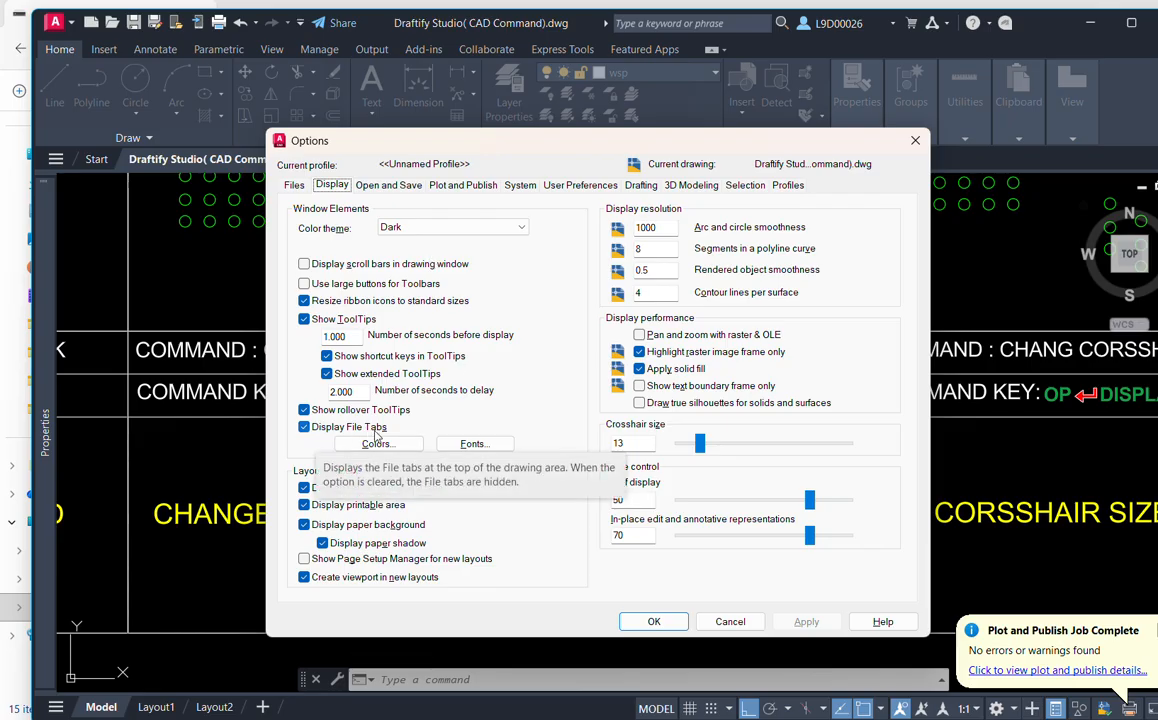
click(304, 427)
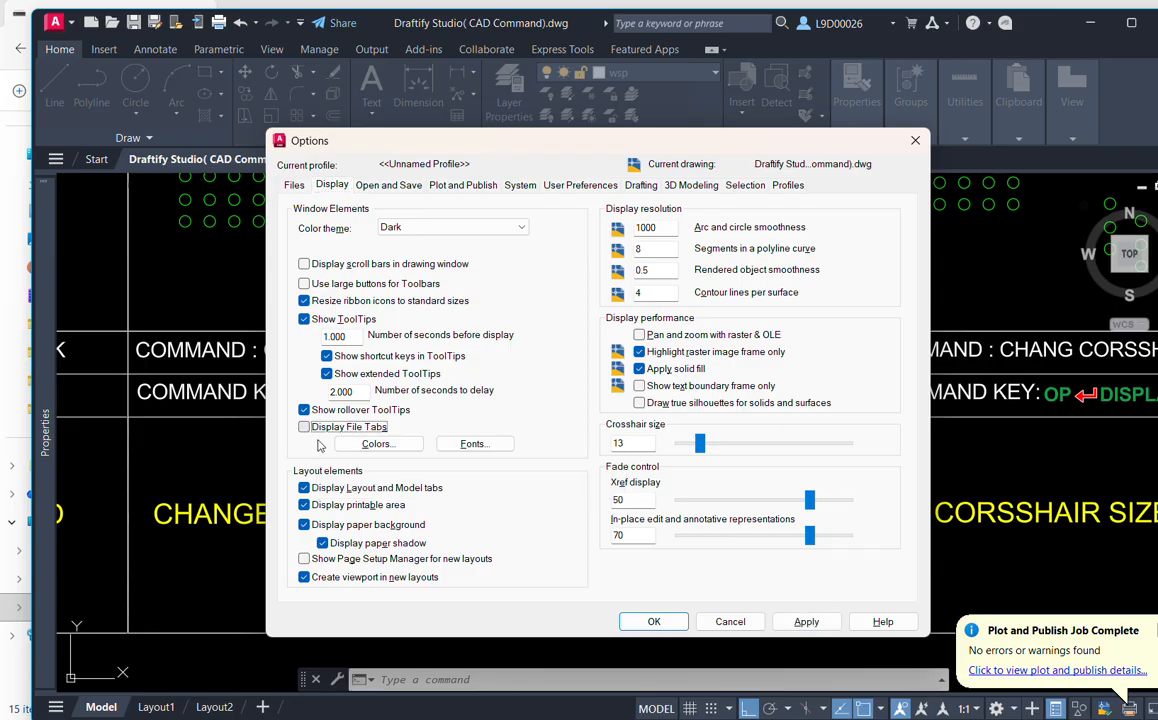
click(806, 622)
click(654, 622)
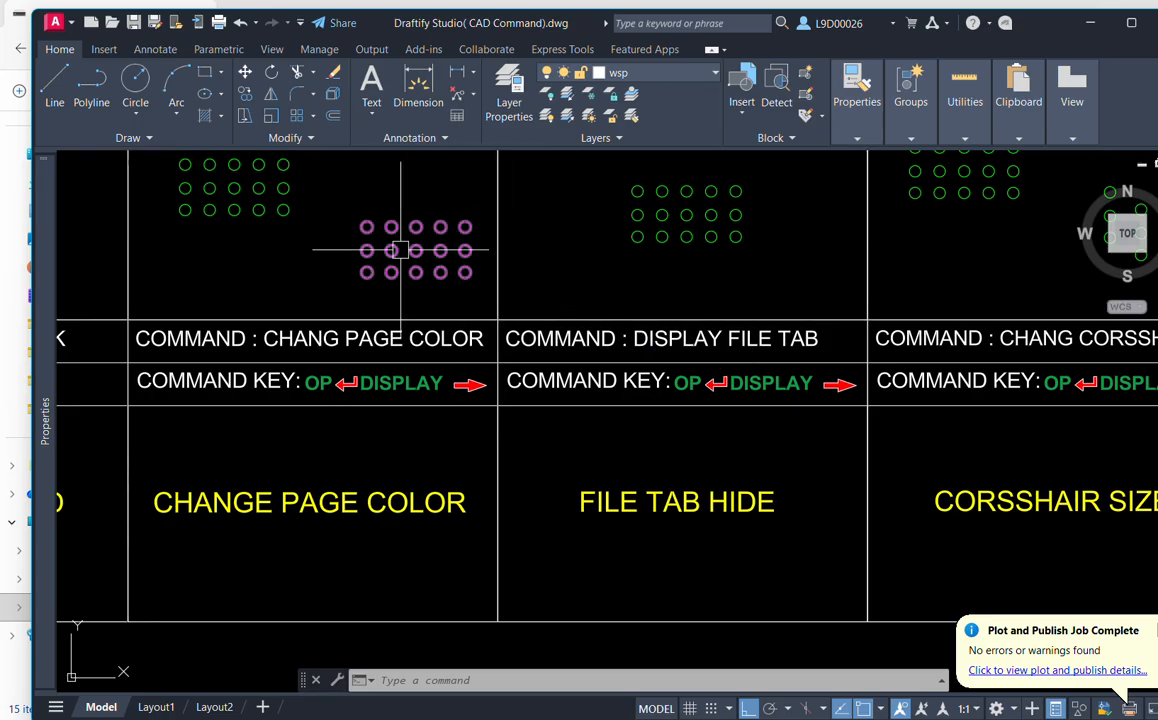
Turn Display File Tabs back on in the Options display settings and apply it.
text(op)
key(Return)
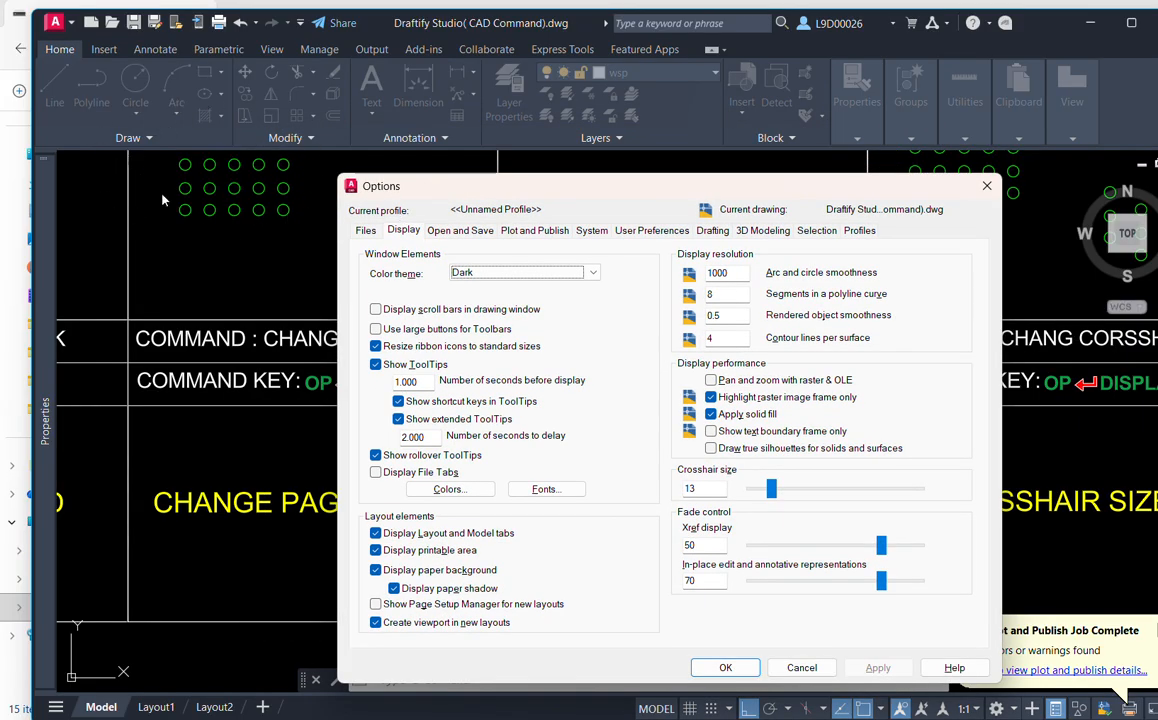
click(375, 474)
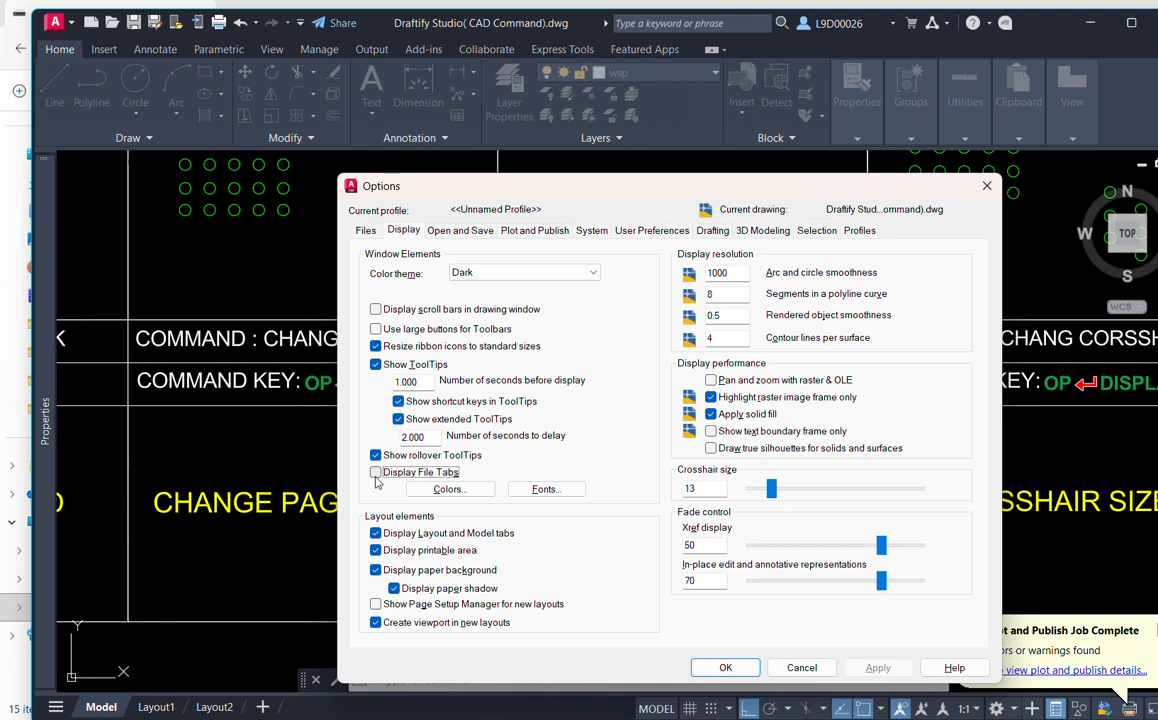
click(877, 667)
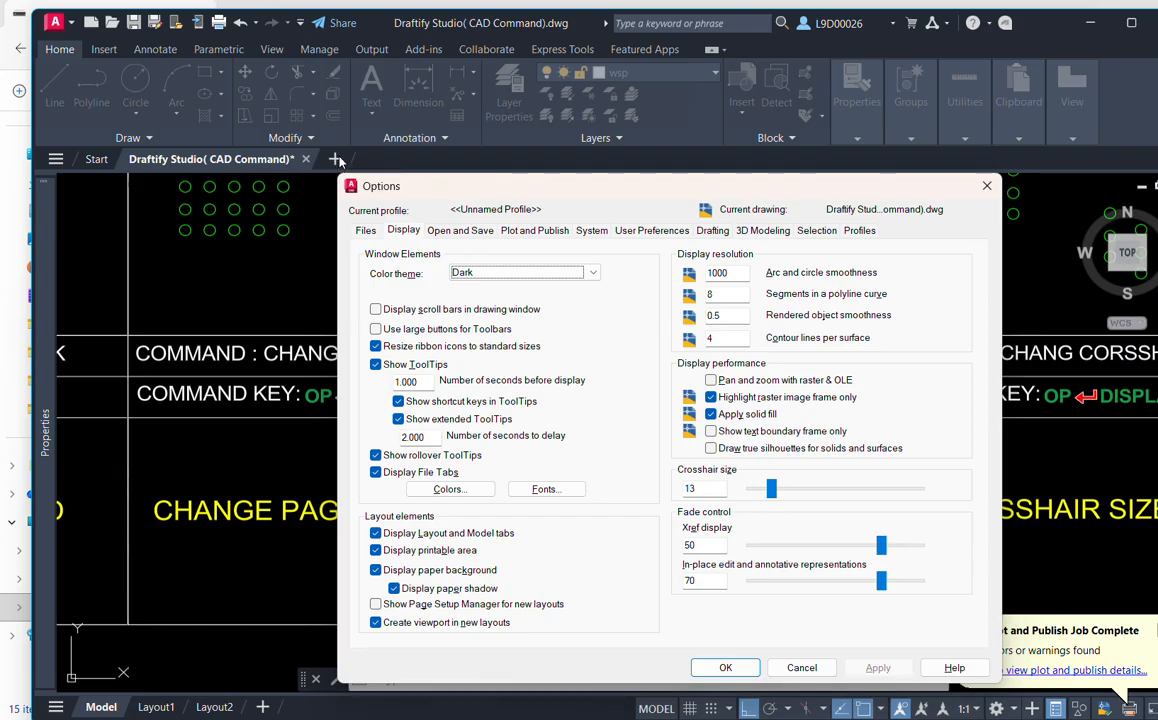
click(725, 667)
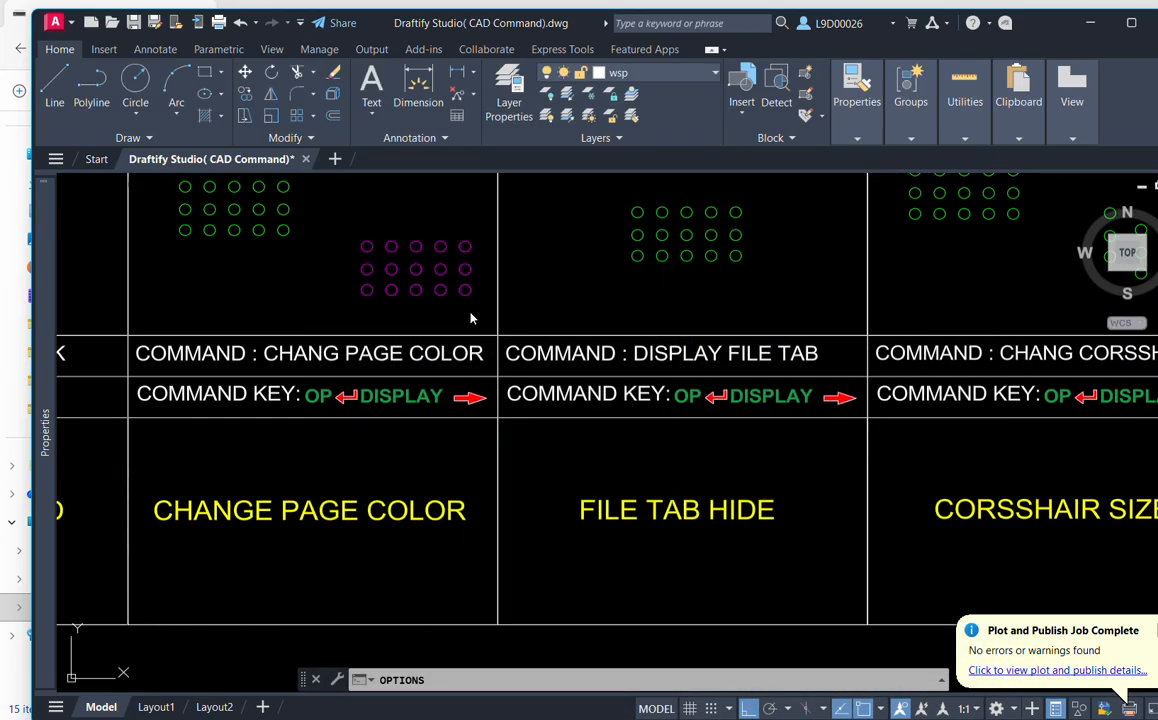
Create a blank second drawing, return to the command chart drawing and turn off Display File Tabs in Options.
click(335, 159)
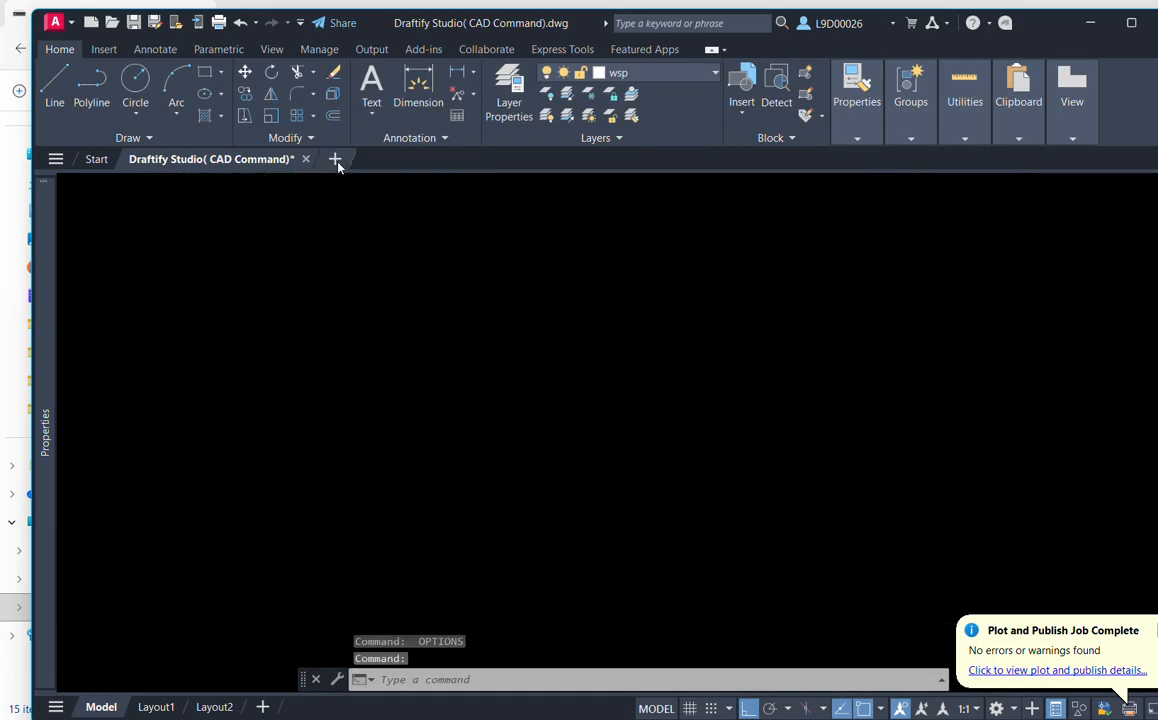
click(207, 159)
text(op)
key(Return)
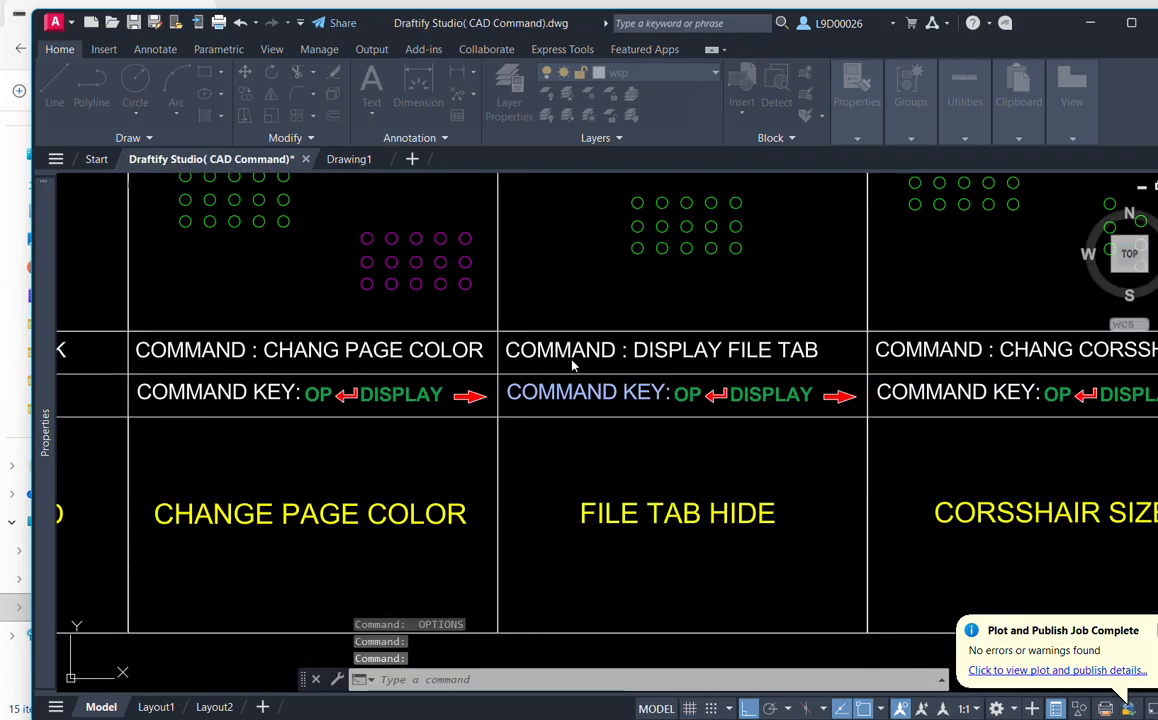
drag(686, 196, 772, 200)
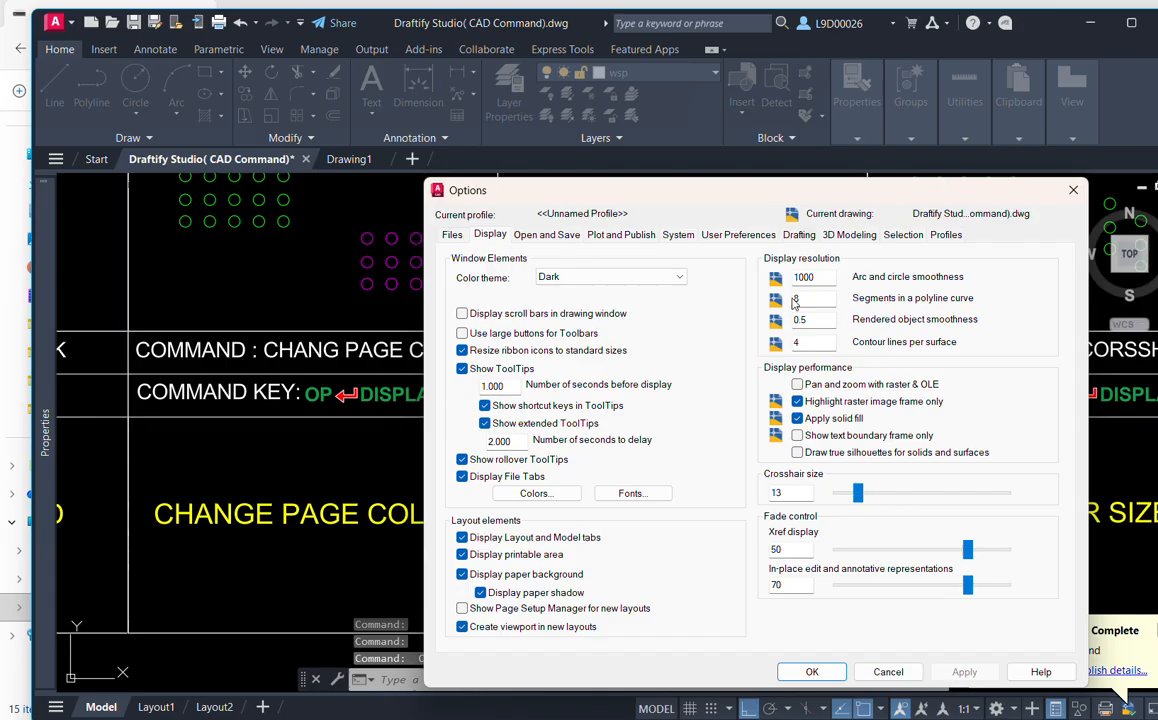
click(462, 477)
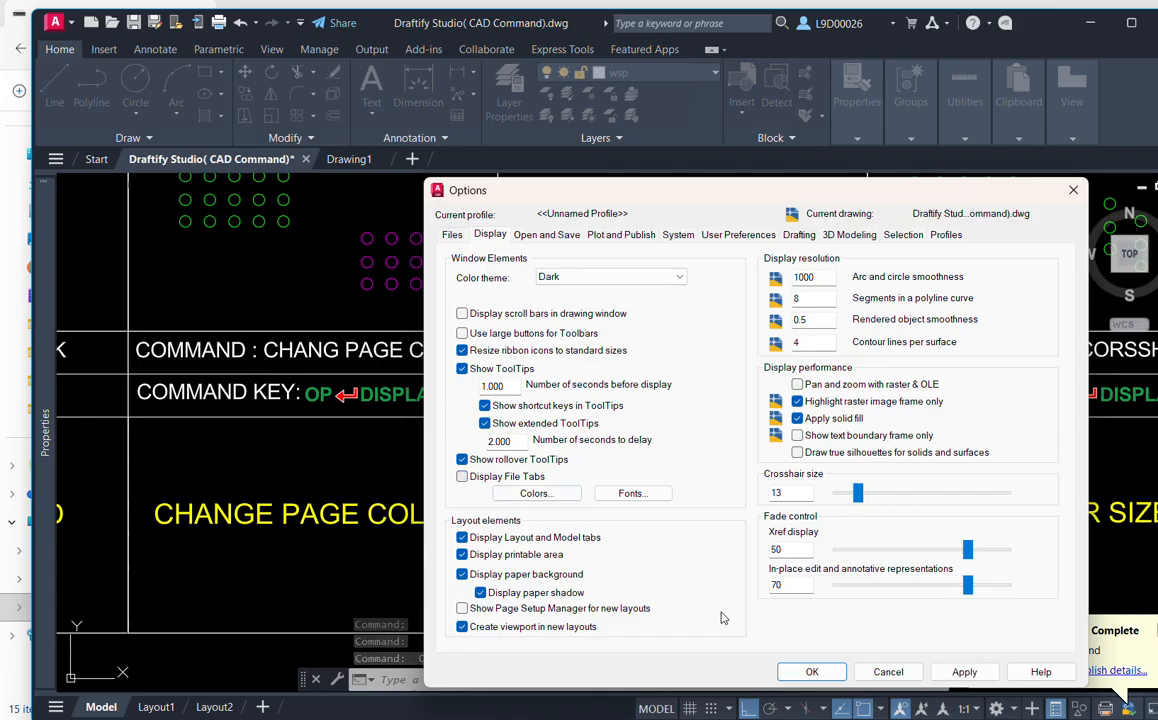
click(958, 674)
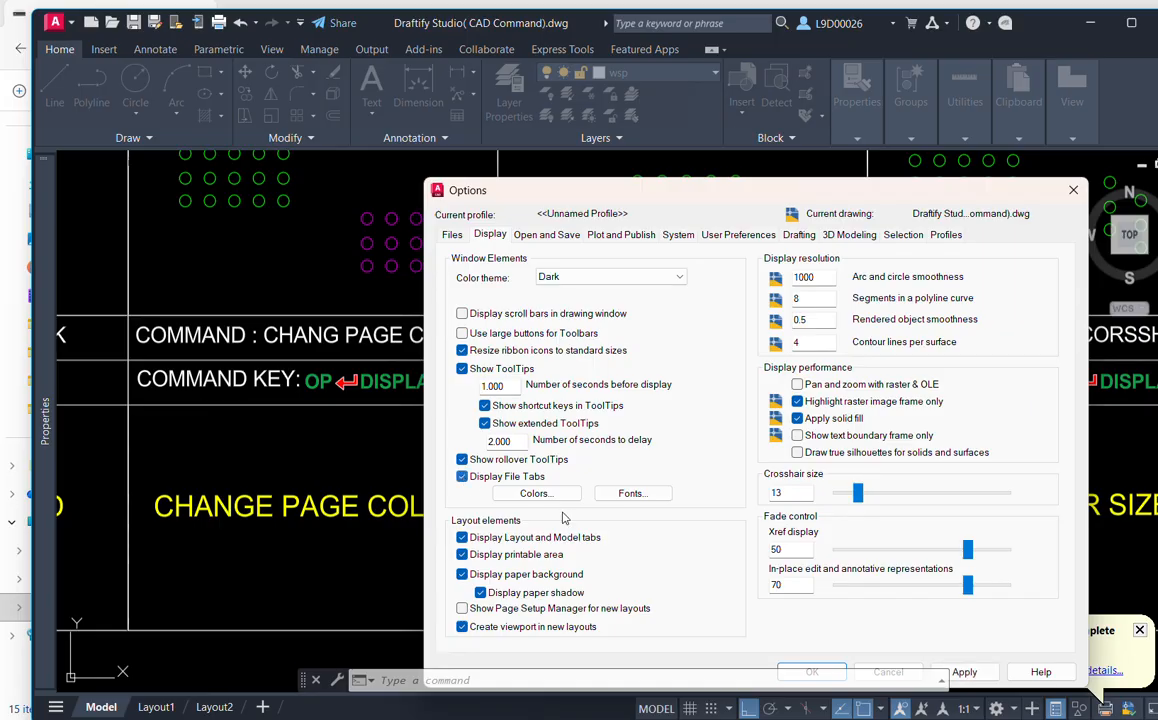
Re-enable Display File Tabs in Options and close the blank Drawing1 file.
click(968, 673)
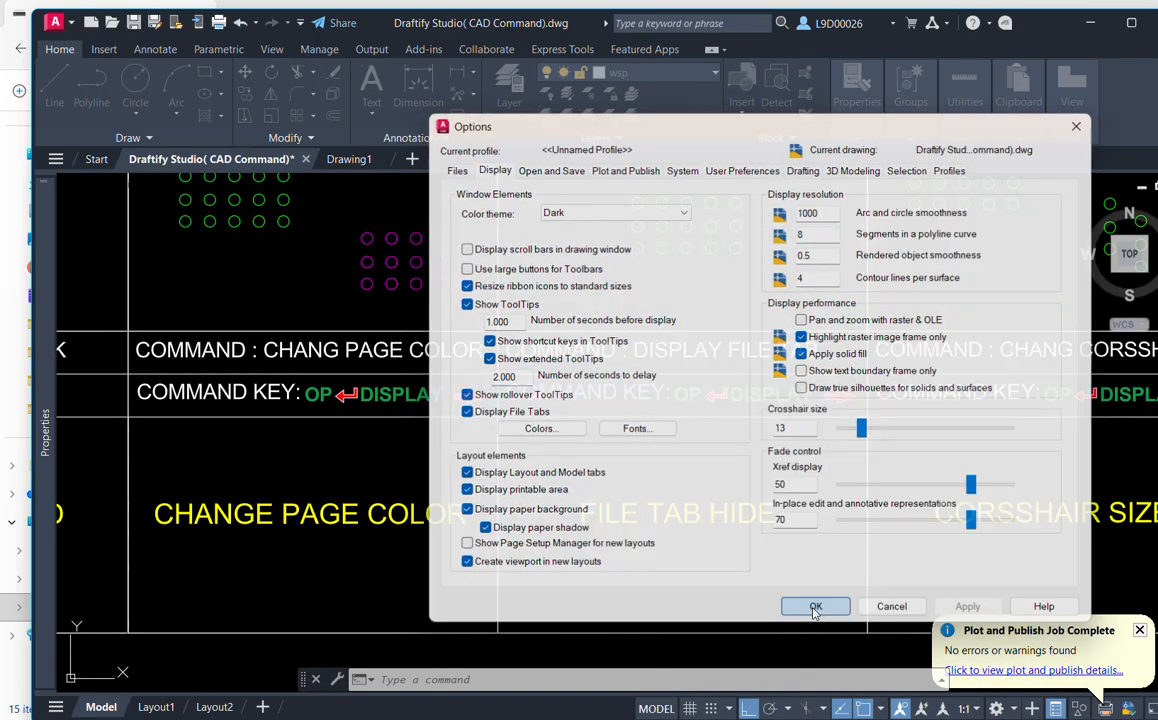
click(816, 607)
click(345, 159)
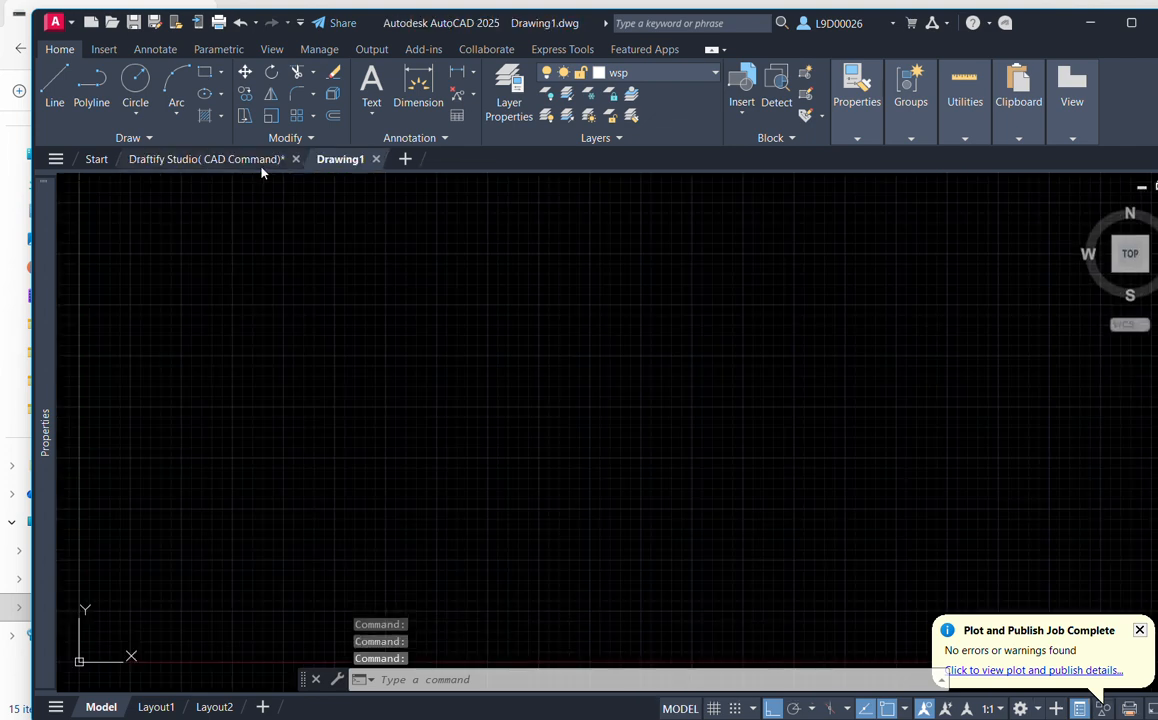
click(376, 159)
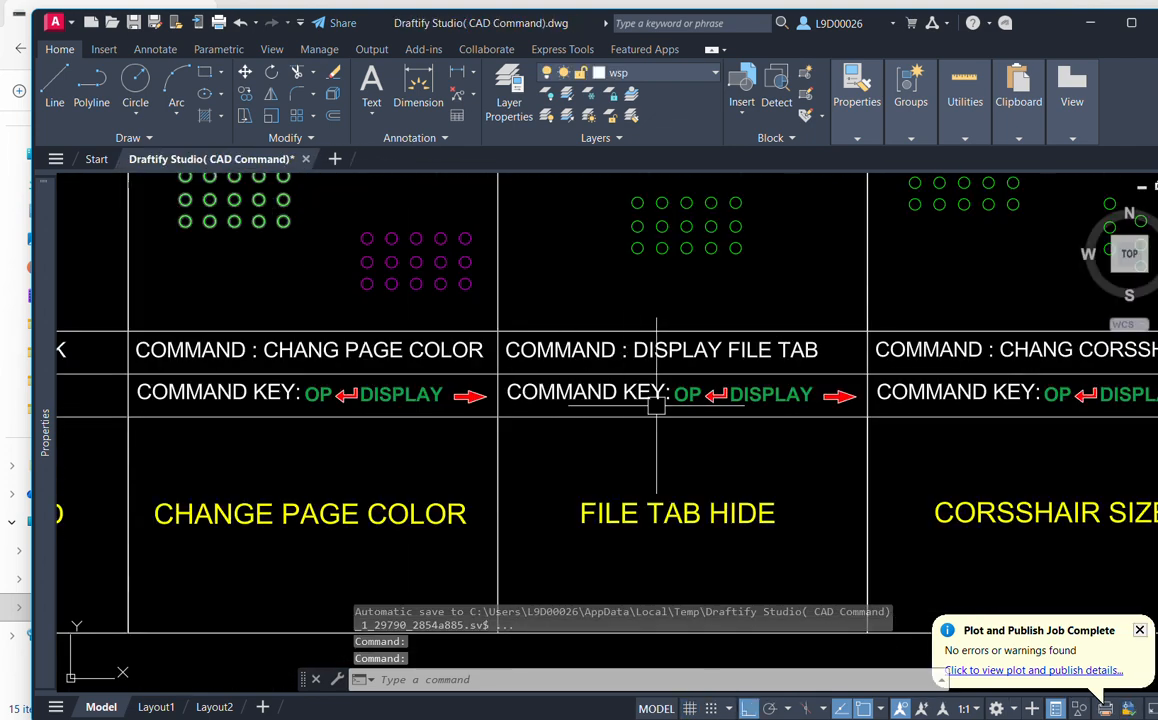
Review the CHANG CORSSHAIR SIZE cell and raise the crosshair size to 94 in the Options display settings.
scroll(656, 405, down, 2)
scroll(880, 480, up, 3)
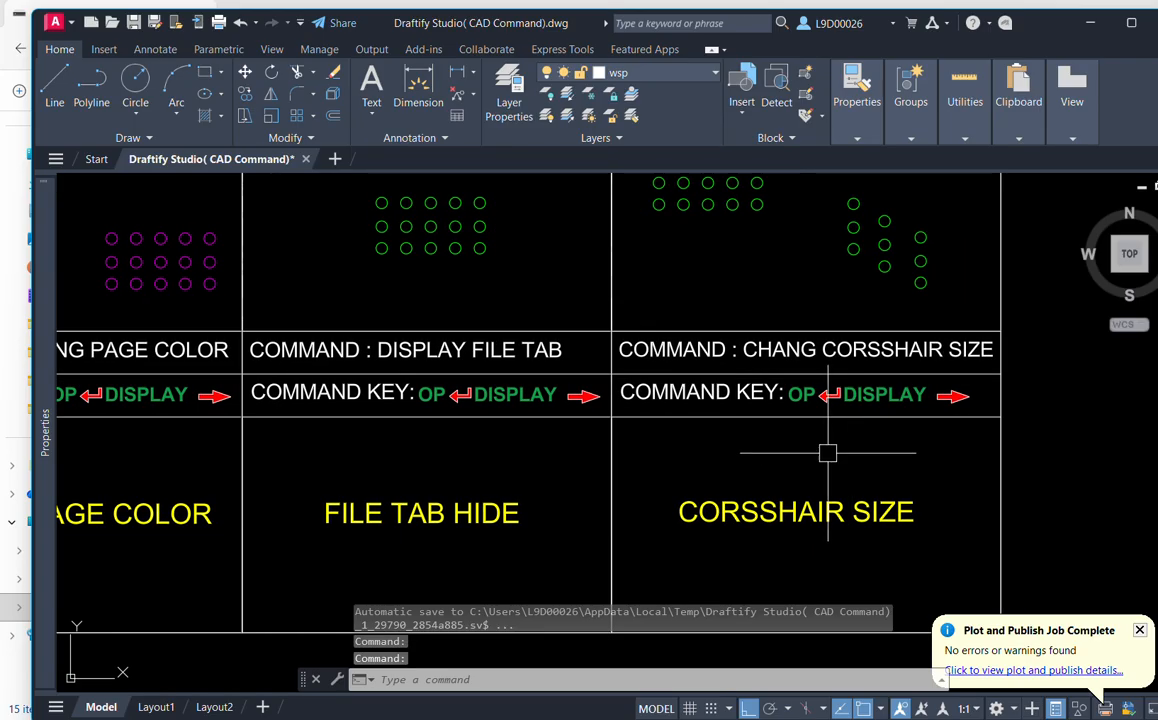
middle_drag(817, 440, 817, 390)
middle_drag(879, 460, 840, 428)
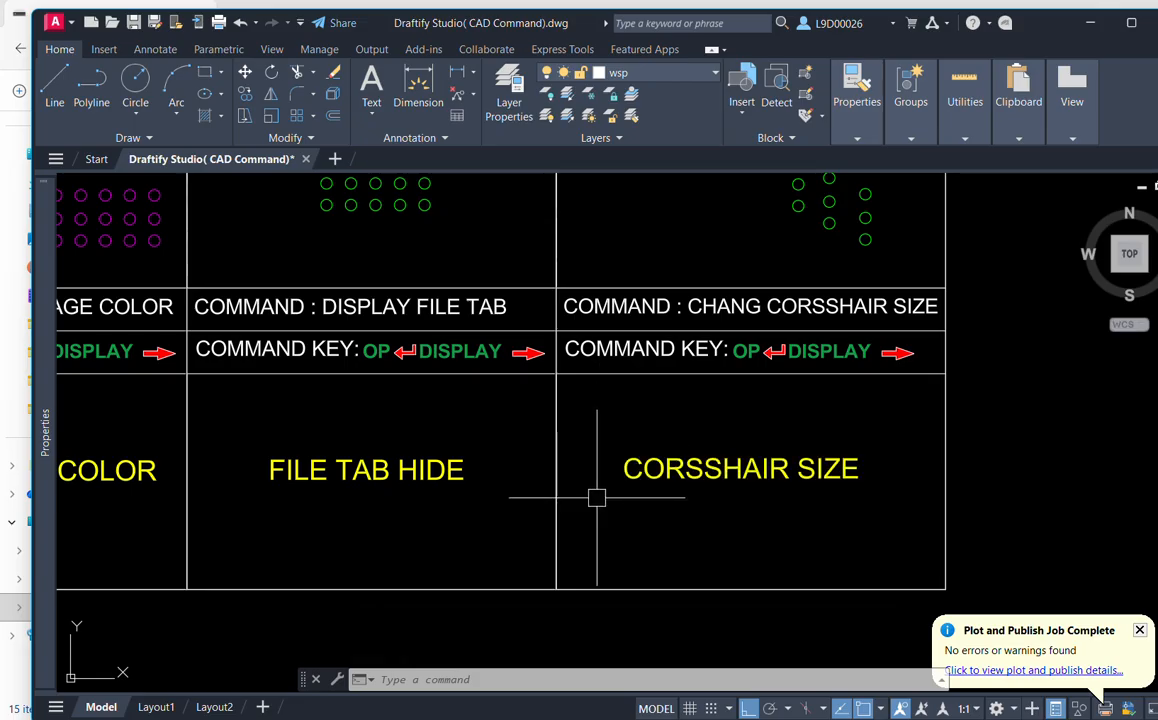
text(op)
key(Return)
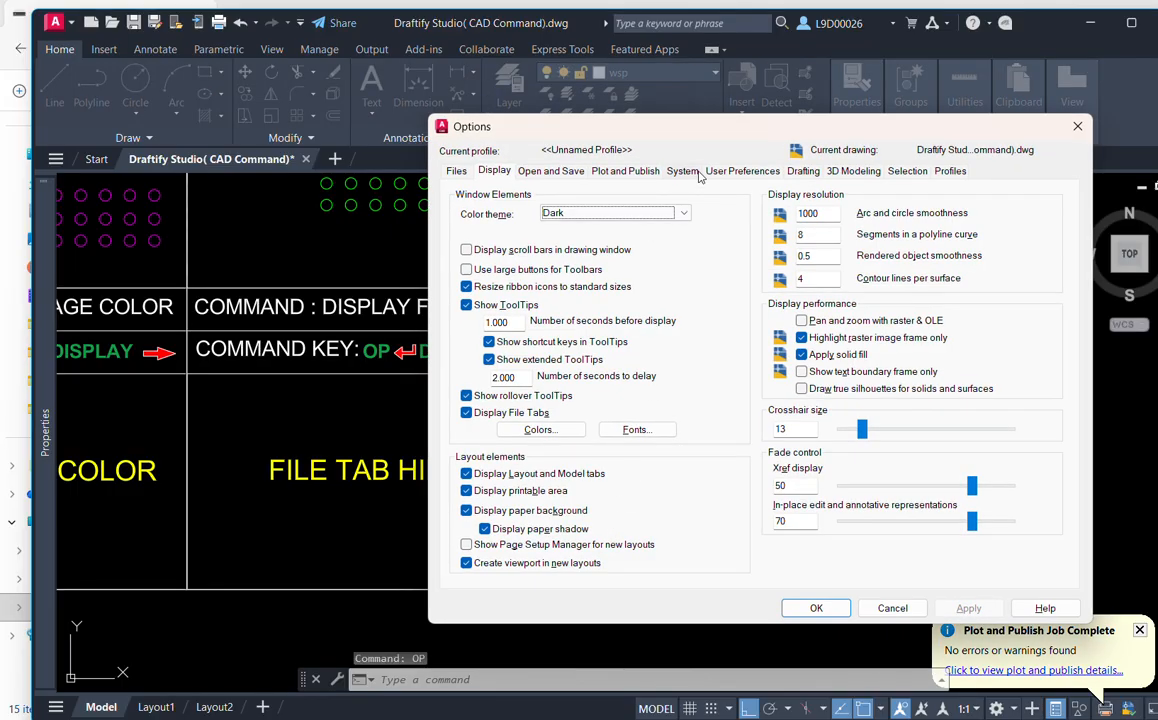
drag(715, 130, 414, 135)
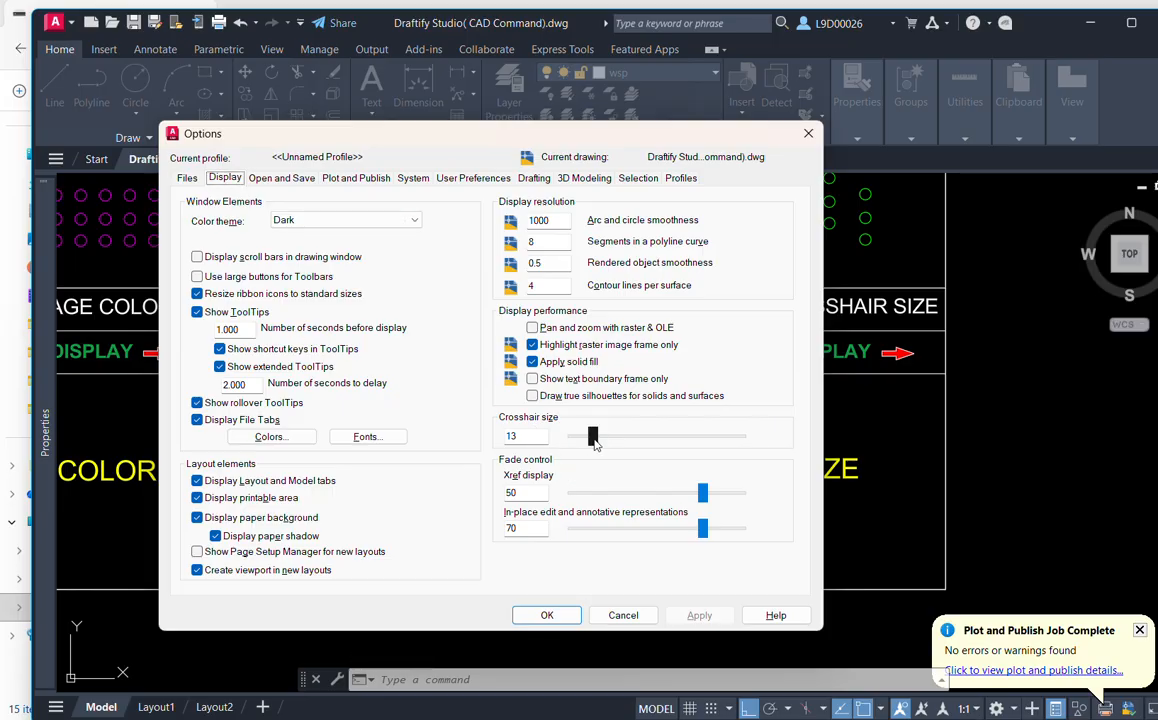
drag(594, 443, 734, 443)
click(703, 615)
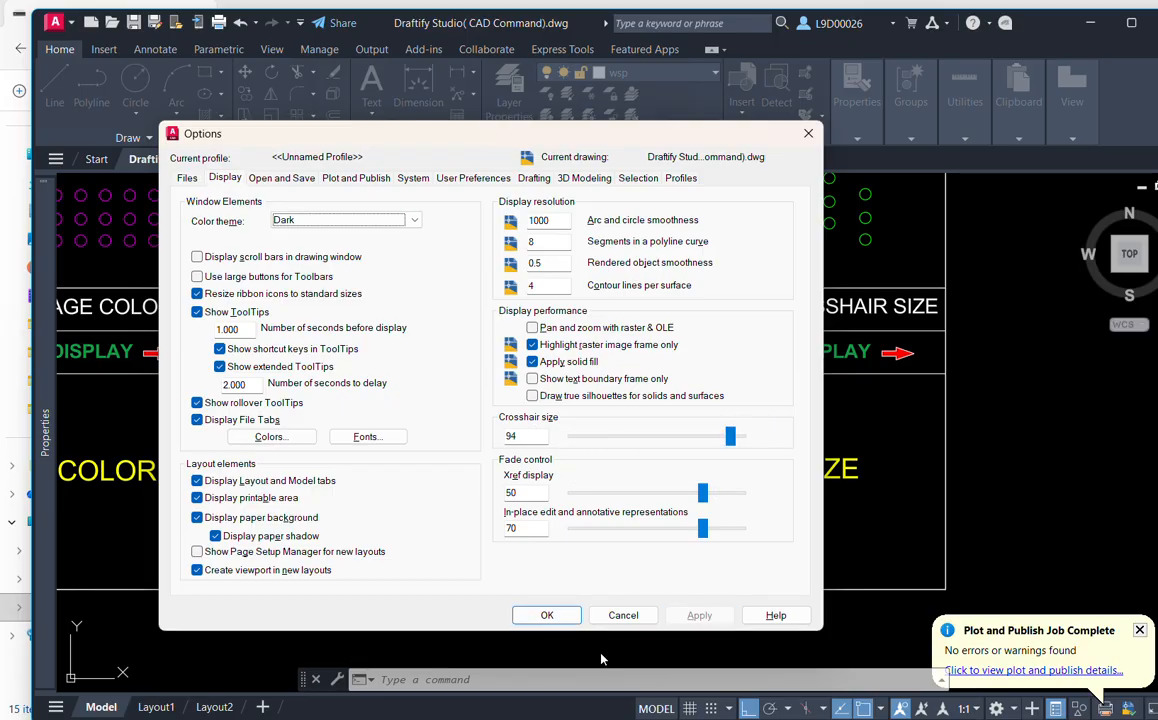
click(547, 615)
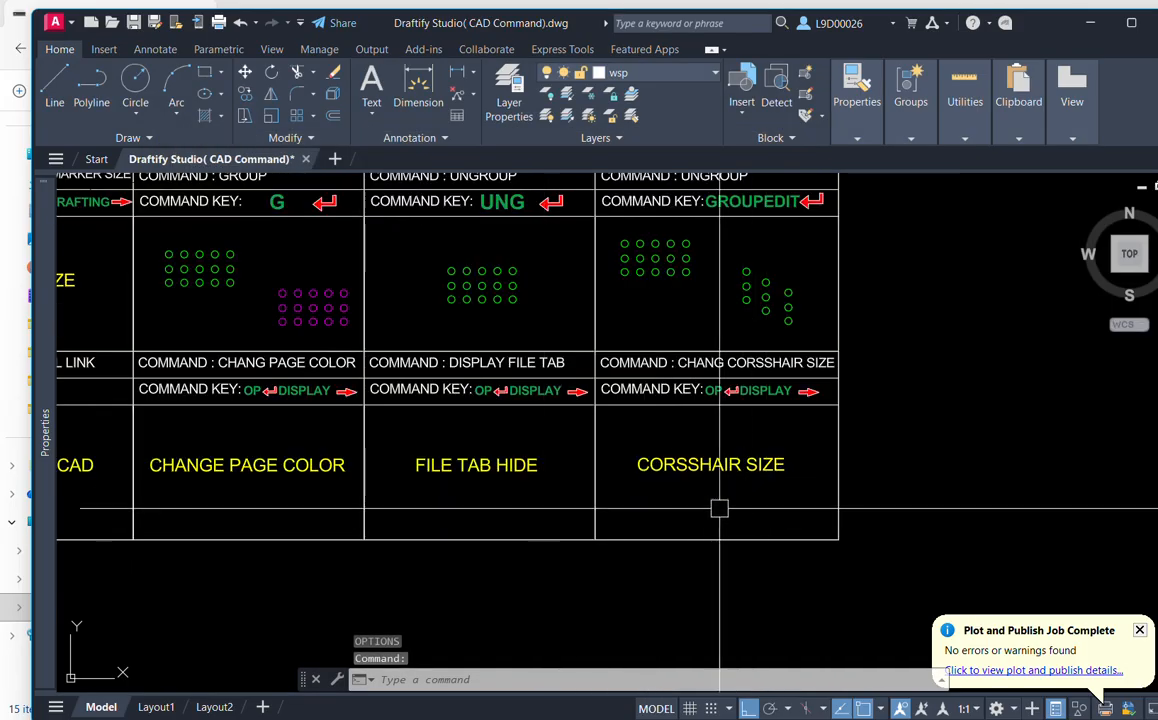
Set the crosshair size to 20 in the Options display settings and apply it.
text(op)
key(Return)
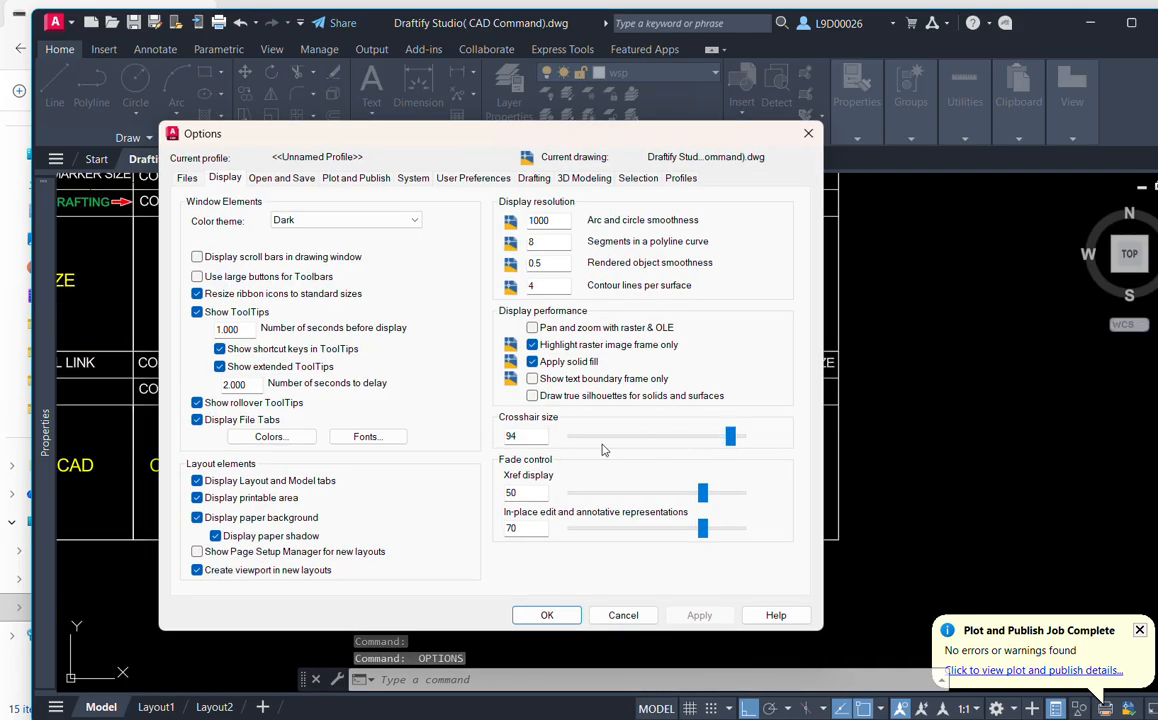
text(20)
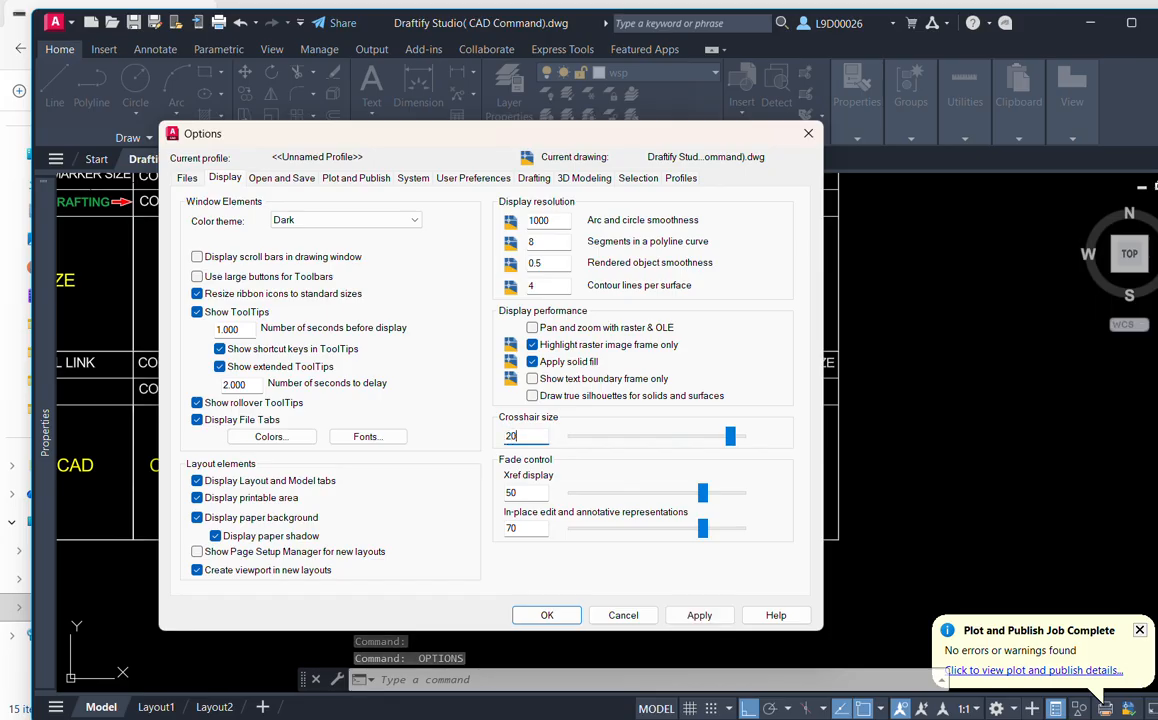
click(699, 615)
click(549, 615)
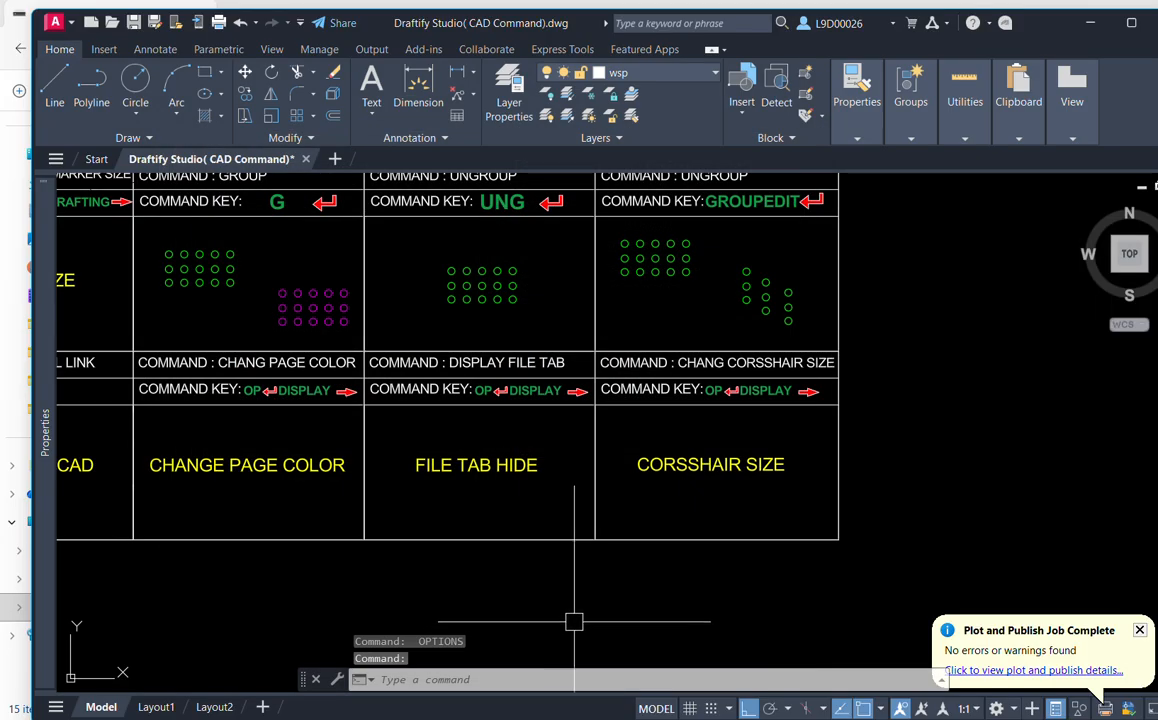
scroll(700, 480, down, 1)
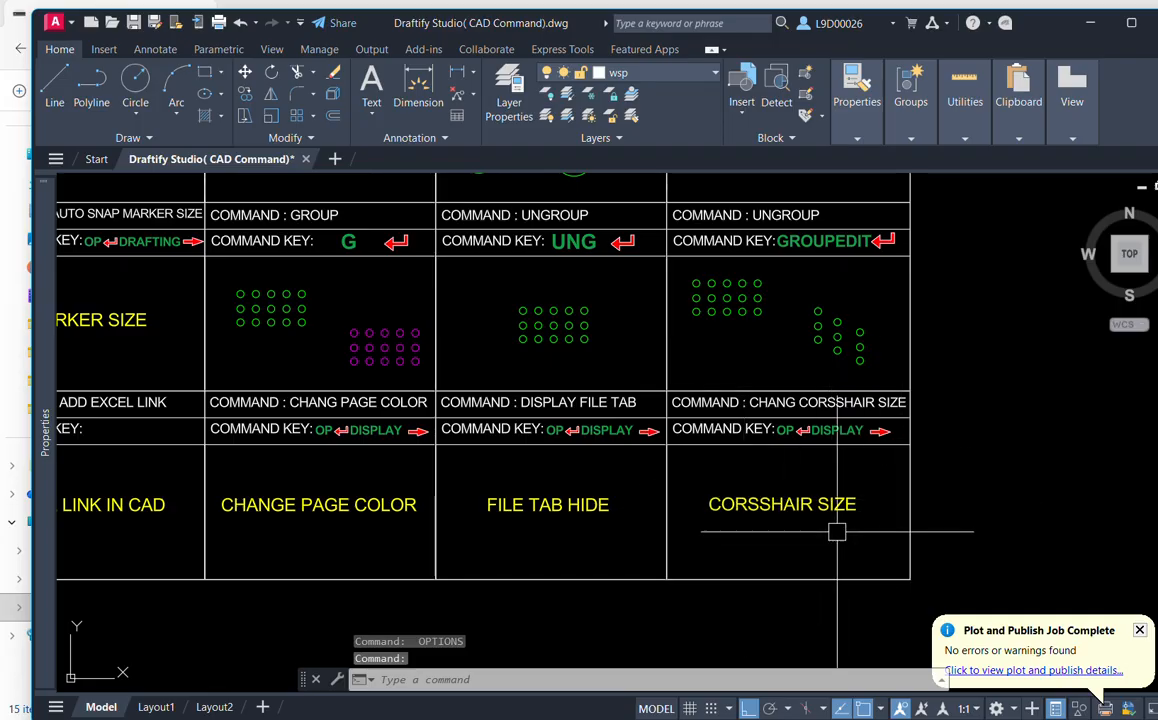
scroll(837, 525, down, 6)
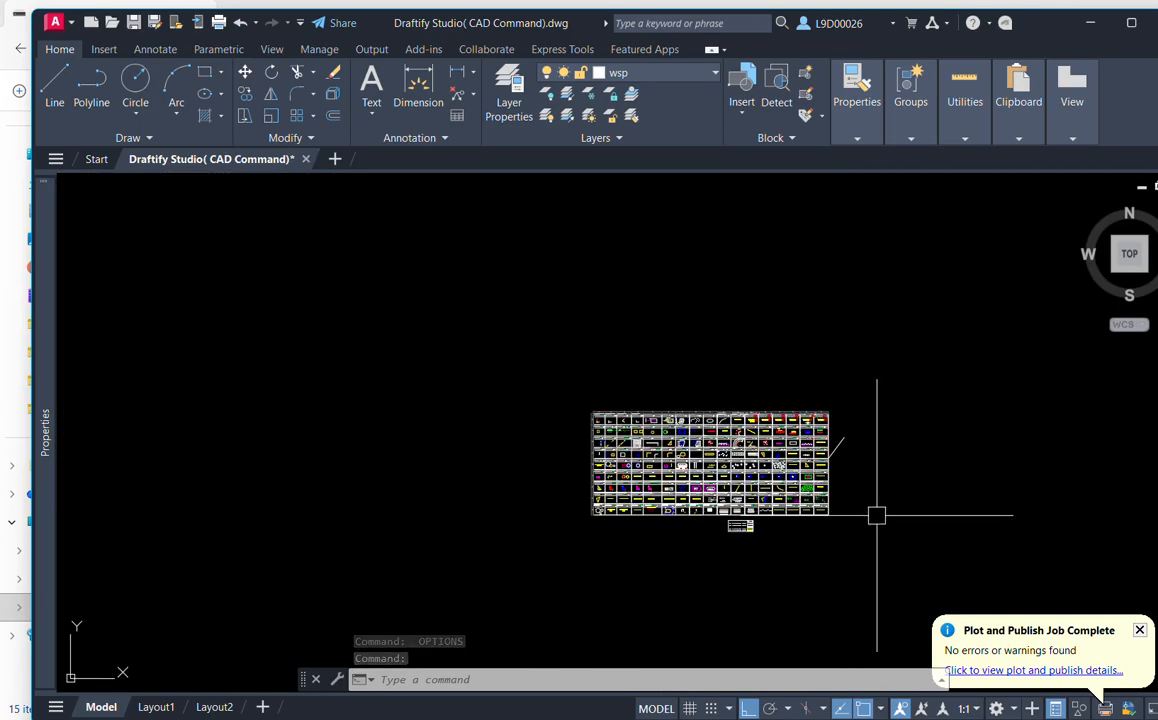
text(c)
key(Return)
click(546, 375)
scroll(870, 548, down, 4)
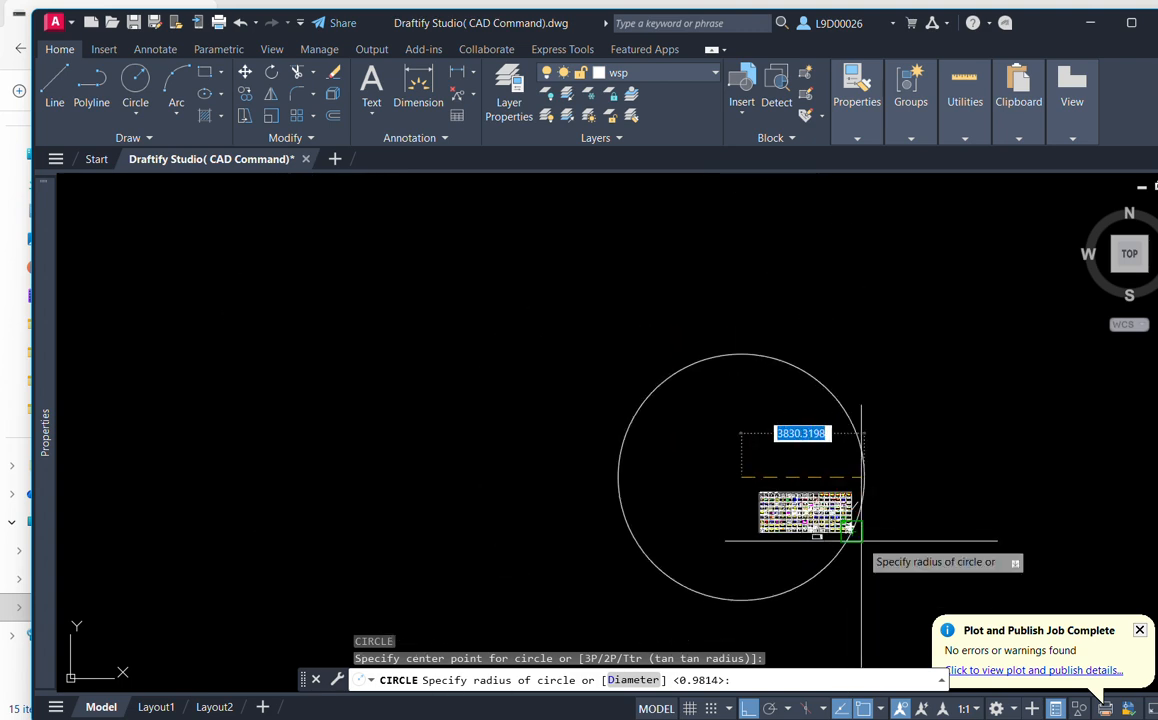
key(Escape)
Draw a large rectangle enclosing the whole command chart and the linked Excel table below it.
text(rec)
key(Return)
click(885, 567)
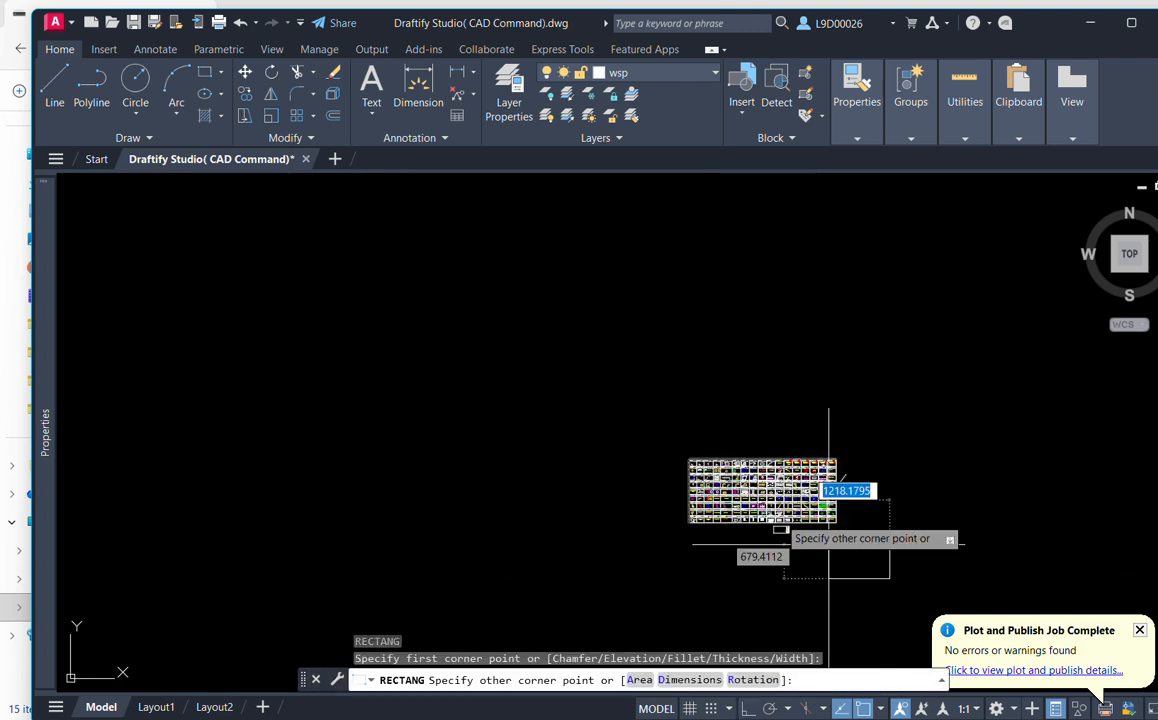
scroll(882, 558, up, 3)
click(652, 417)
scroll(805, 505, up, 5)
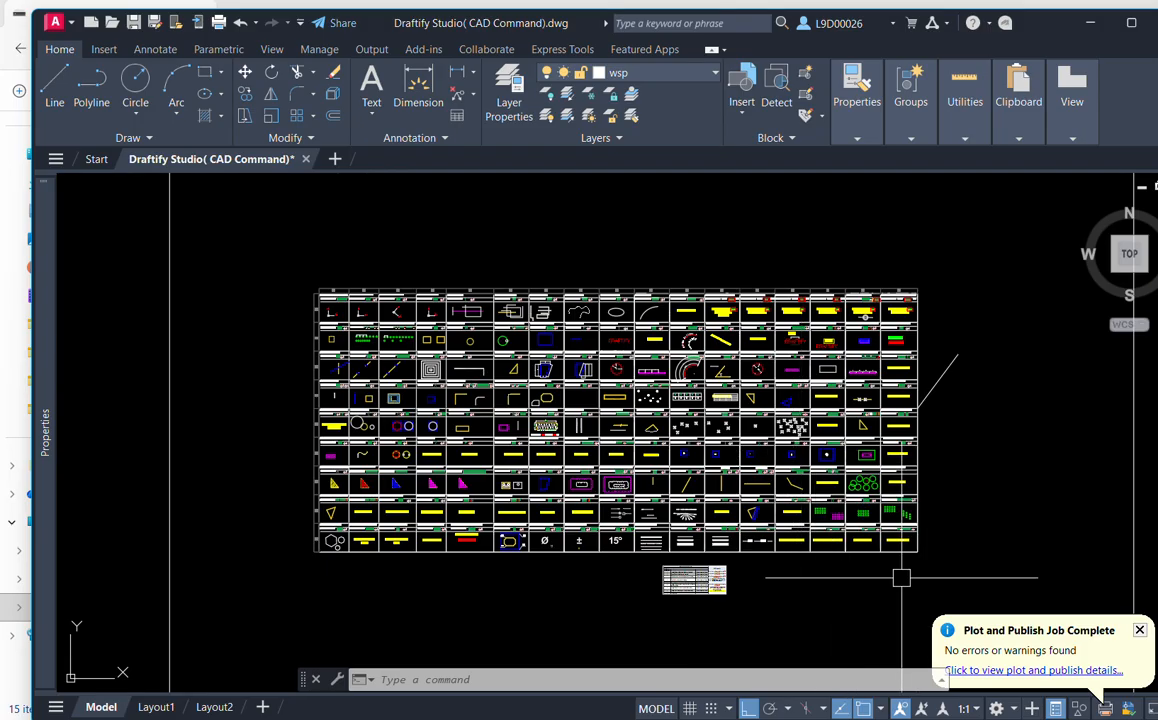
middle_drag(892, 574, 866, 558)
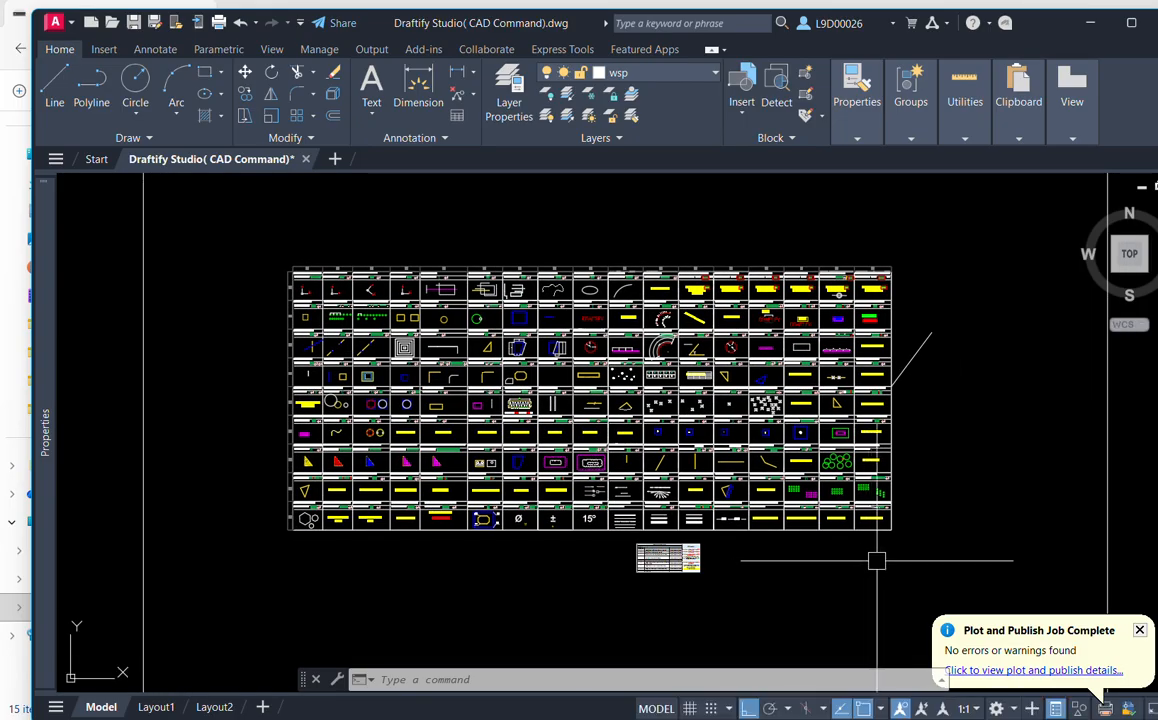
Switch to the Google Meet call window in Chrome.
mouse_move(737, 719)
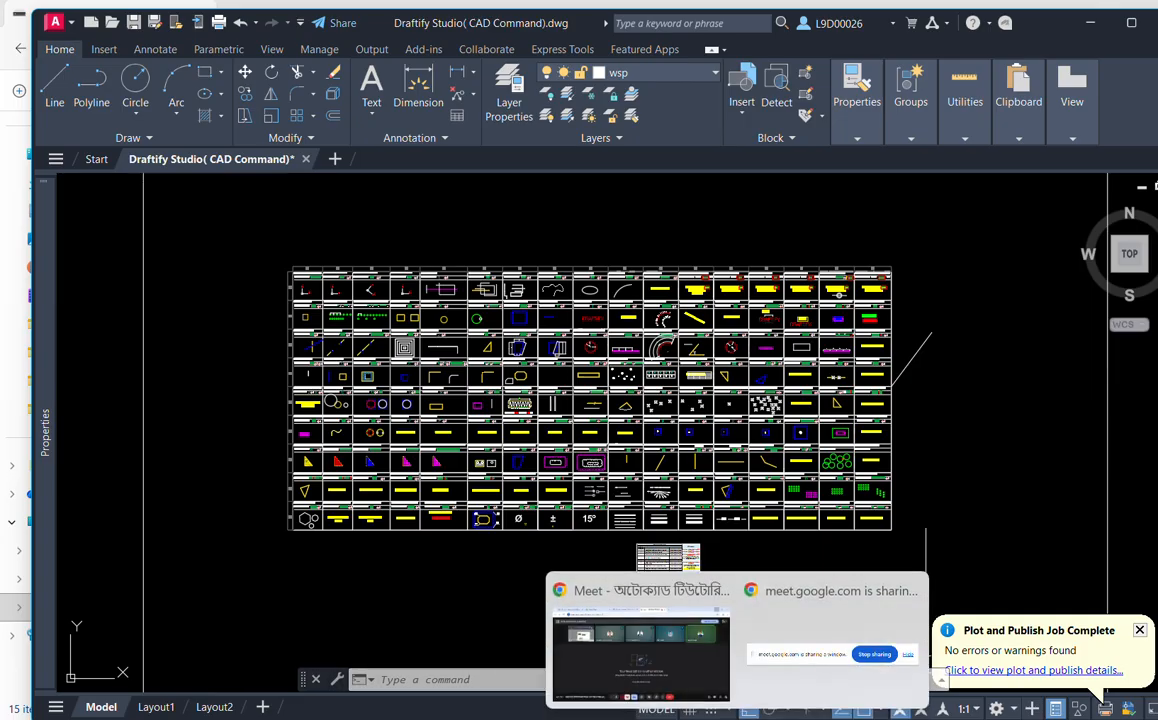
mouse_move(666, 704)
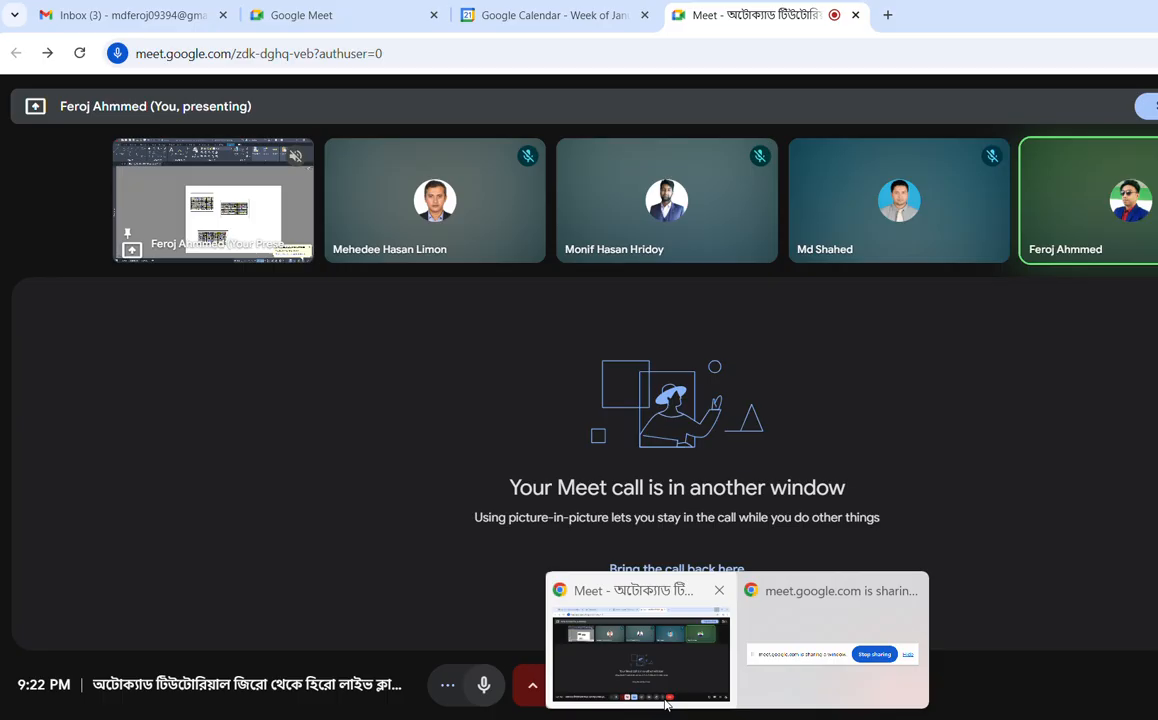